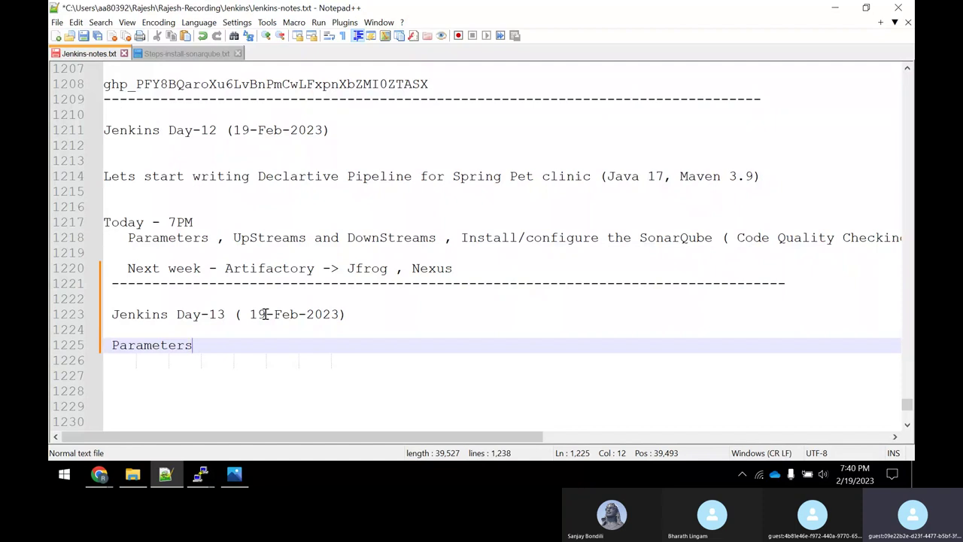
Switch from the Notepad++ Jenkins notes to the Chrome browser window.
{"action": "key", "text": "alt+Tab"}
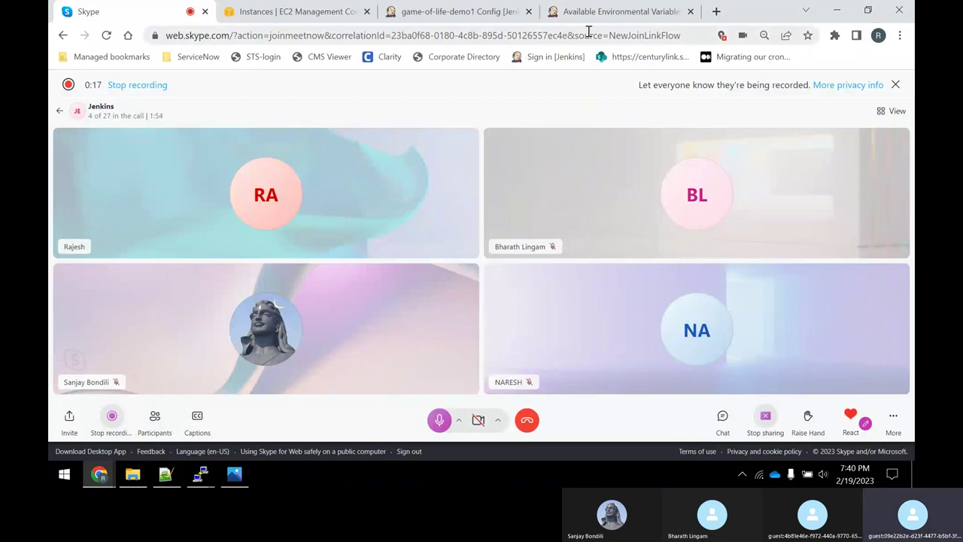
Go from the EC2 instances page to game-of-life-demo1's Configure page in Jenkins.
{"action": "left_click", "coordinate": [316, 11]}
{"action": "left_click", "coordinate": [229, 185]}
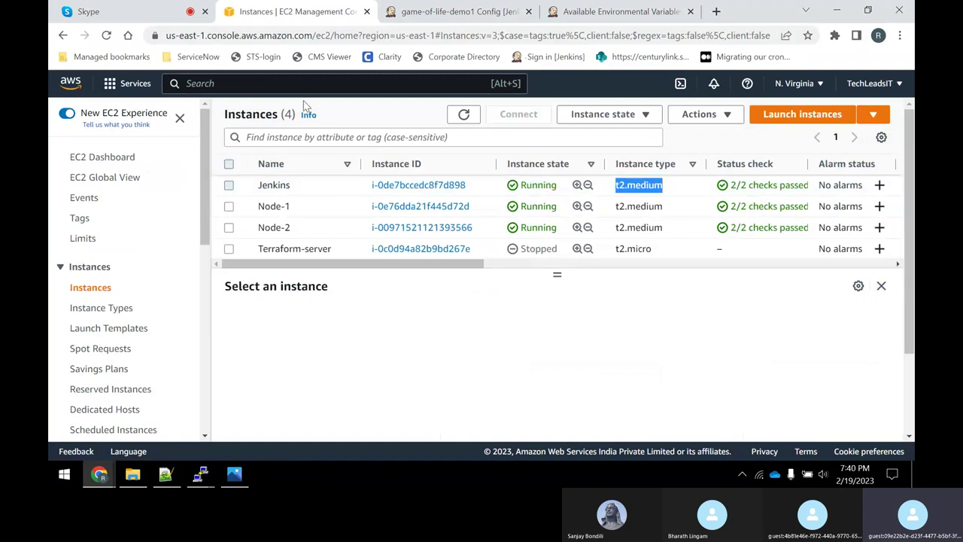
{"action": "left_click", "coordinate": [447, 11]}
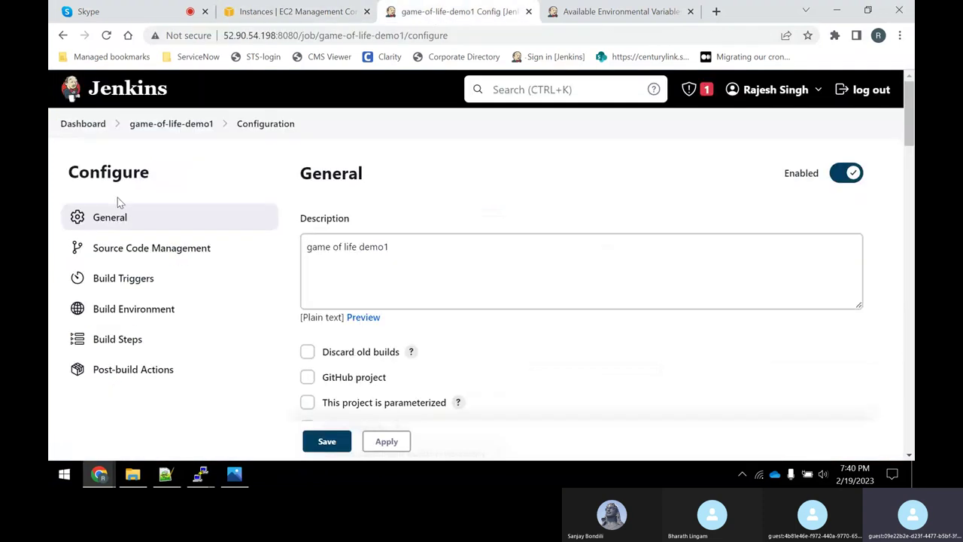
{"action": "left_click", "coordinate": [69, 125]}
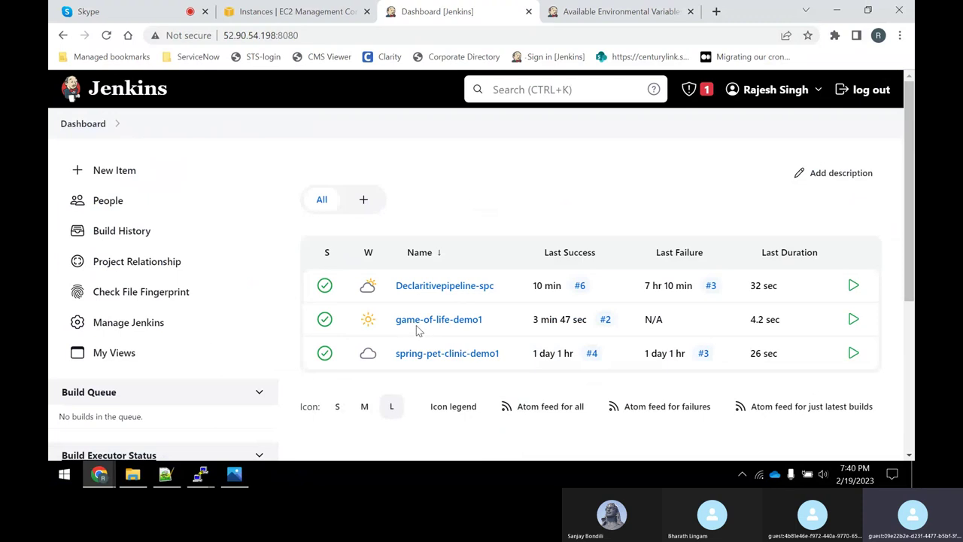
{"action": "left_click", "coordinate": [439, 323]}
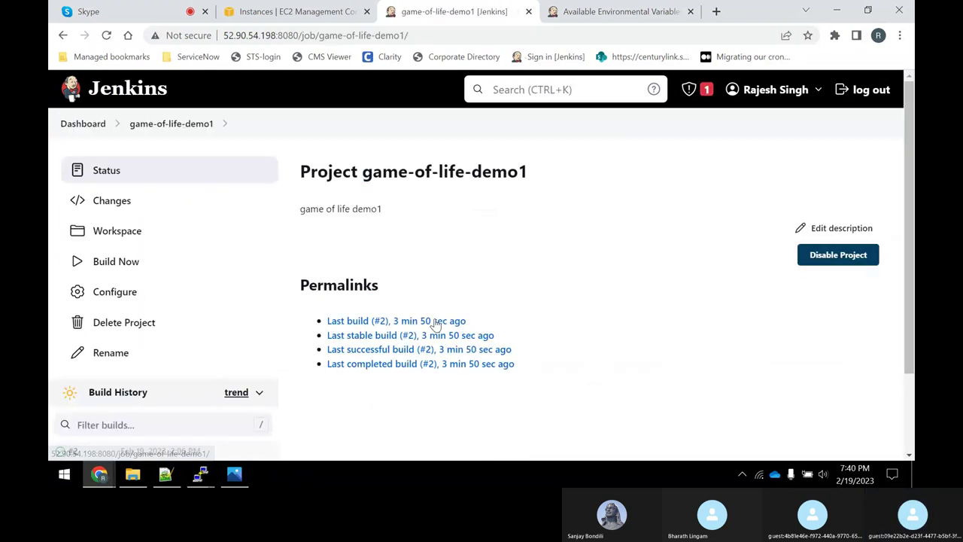
{"action": "left_click", "coordinate": [114, 301]}
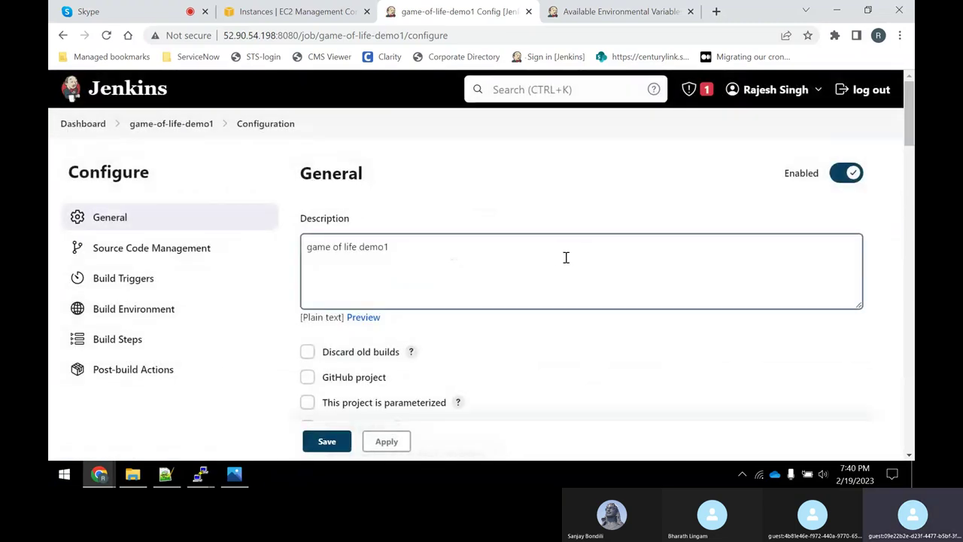
Swap the old echo Execute shell step for an empty one and open the env-vars list in a new tab.
{"action": "scroll", "coordinate": [577, 292], "scroll_direction": "down", "scroll_amount": 3}
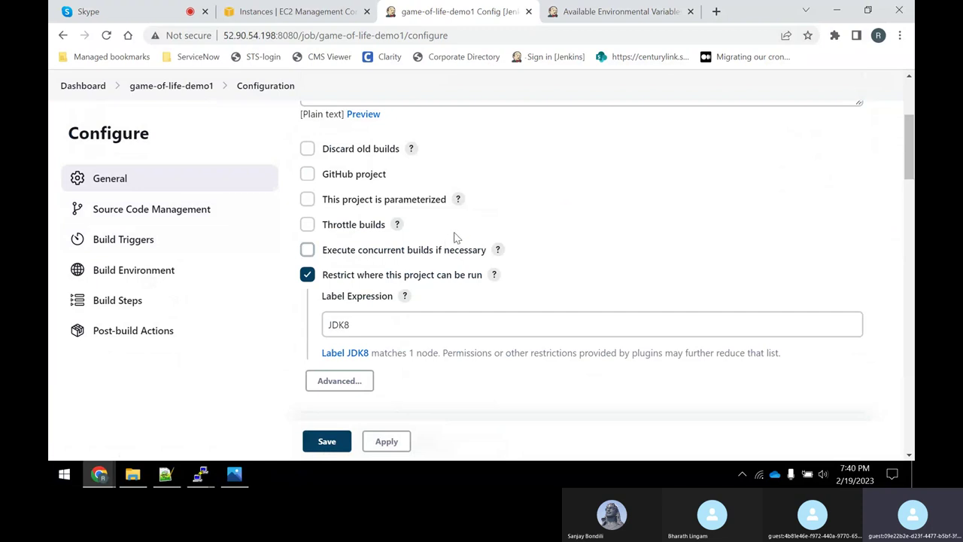
{"action": "scroll", "coordinate": [520, 271], "scroll_direction": "up", "scroll_amount": 1}
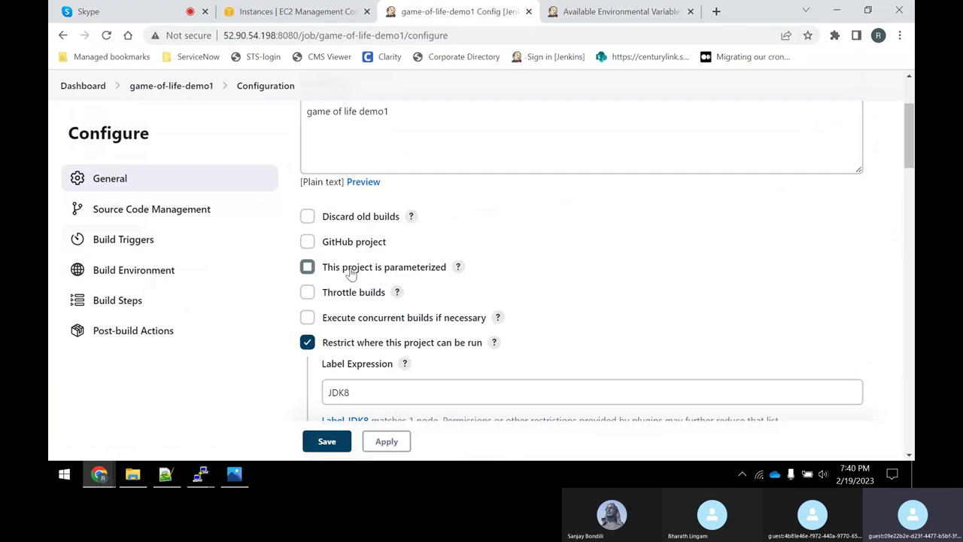
{"action": "scroll", "coordinate": [643, 268], "scroll_direction": "down", "scroll_amount": 6}
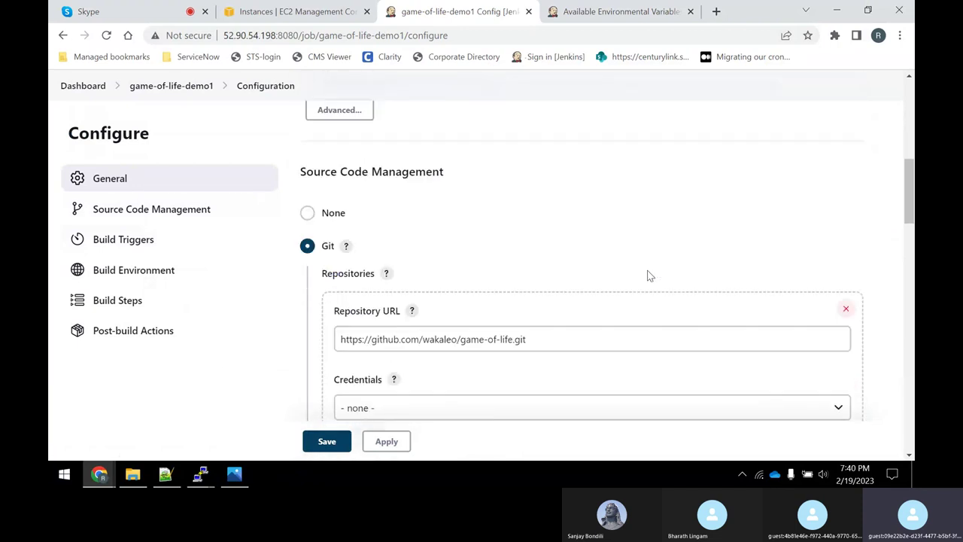
{"action": "scroll", "coordinate": [646, 275], "scroll_direction": "down", "scroll_amount": 10}
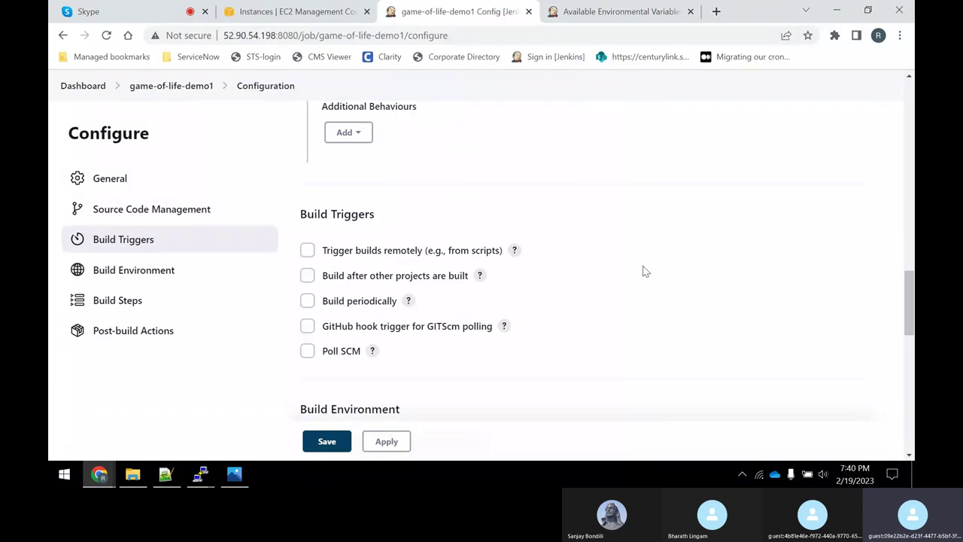
{"action": "scroll", "coordinate": [632, 243], "scroll_direction": "down", "scroll_amount": 4}
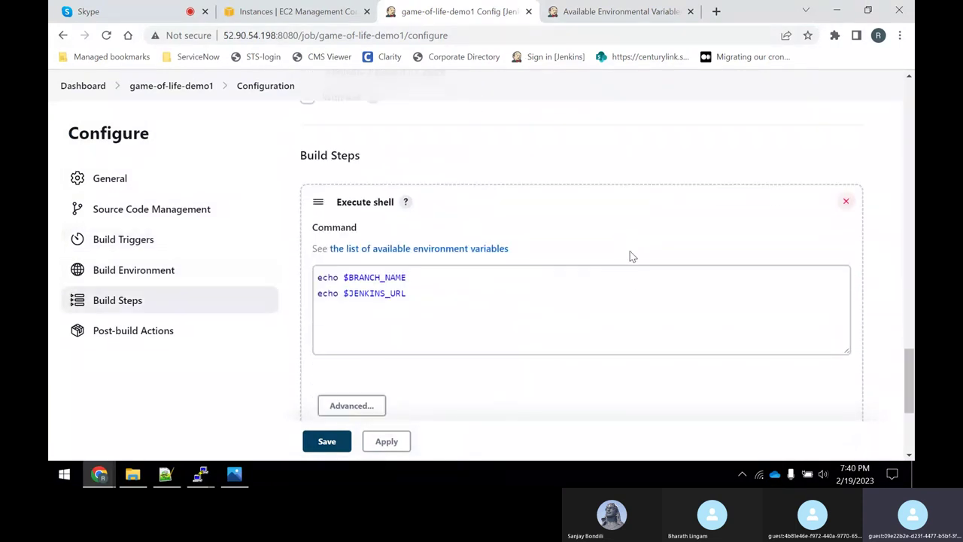
{"action": "left_click", "coordinate": [846, 202]}
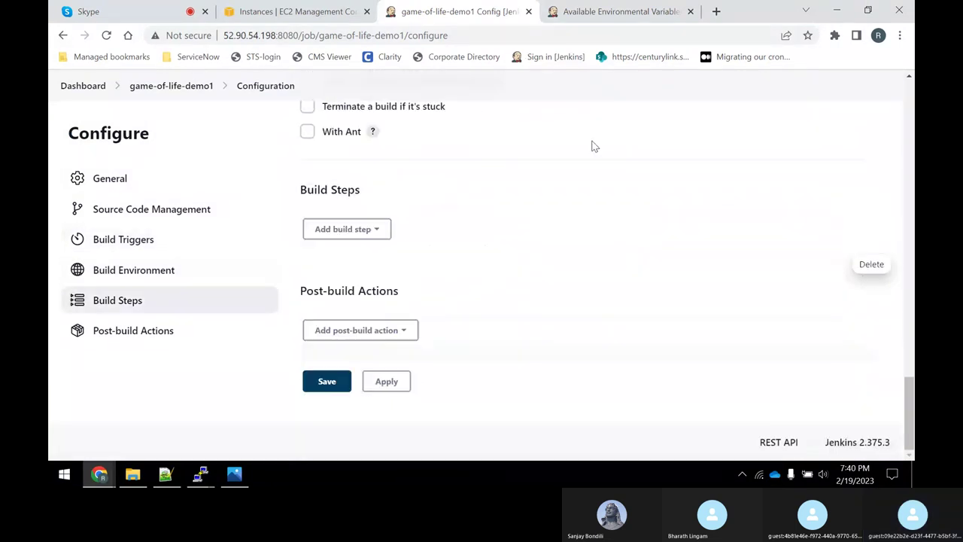
{"action": "left_click", "coordinate": [378, 236]}
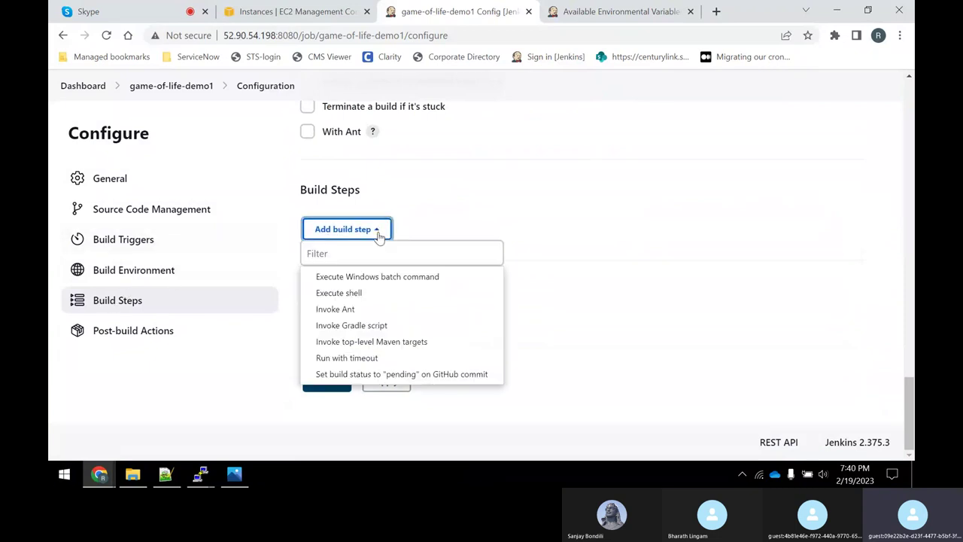
{"action": "left_click", "coordinate": [348, 295]}
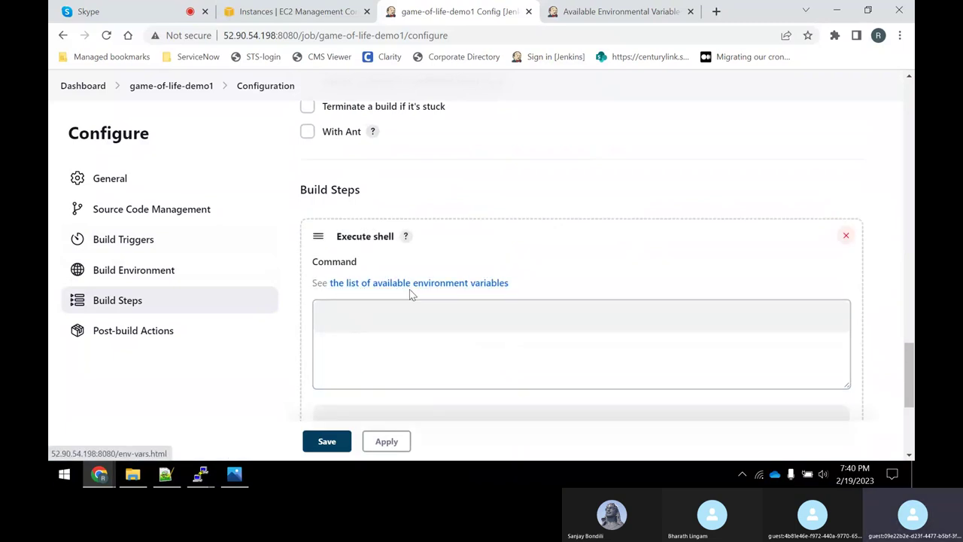
{"action": "right_click", "coordinate": [494, 284]}
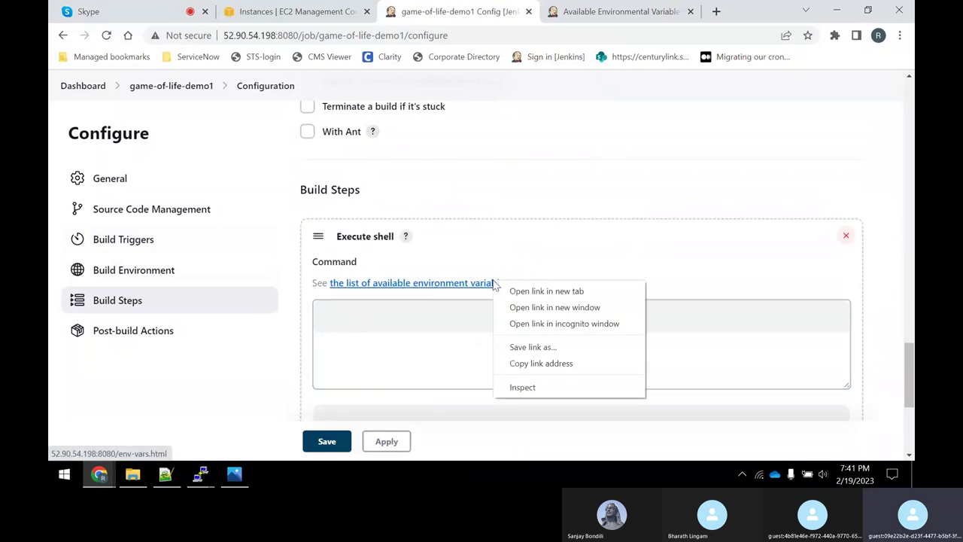
{"action": "left_click", "coordinate": [514, 290]}
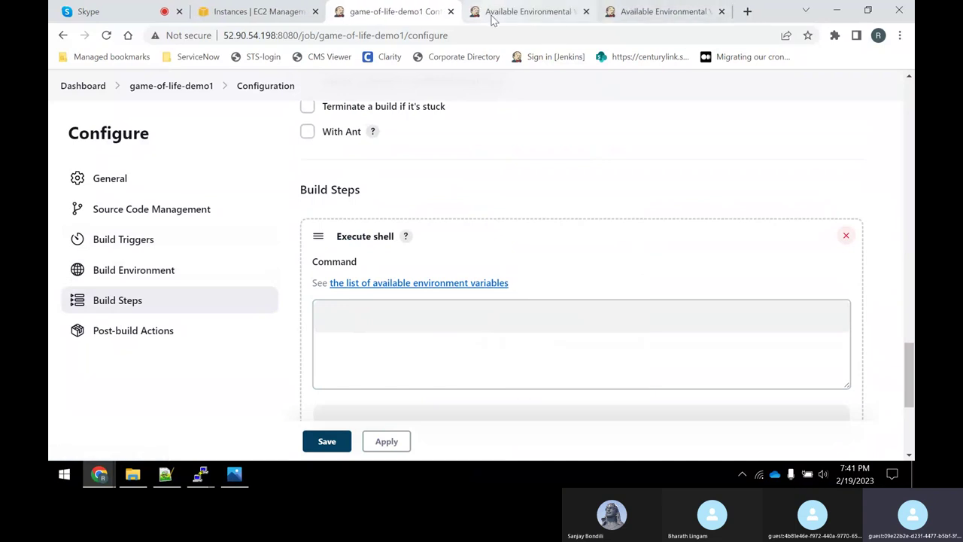
Browse the environment-variables page, selecting BRANCH_NAME, BRANCH_IS_PRIMARY, CHANGE_ID and CHANGE_URL.
{"action": "left_click", "coordinate": [493, 12]}
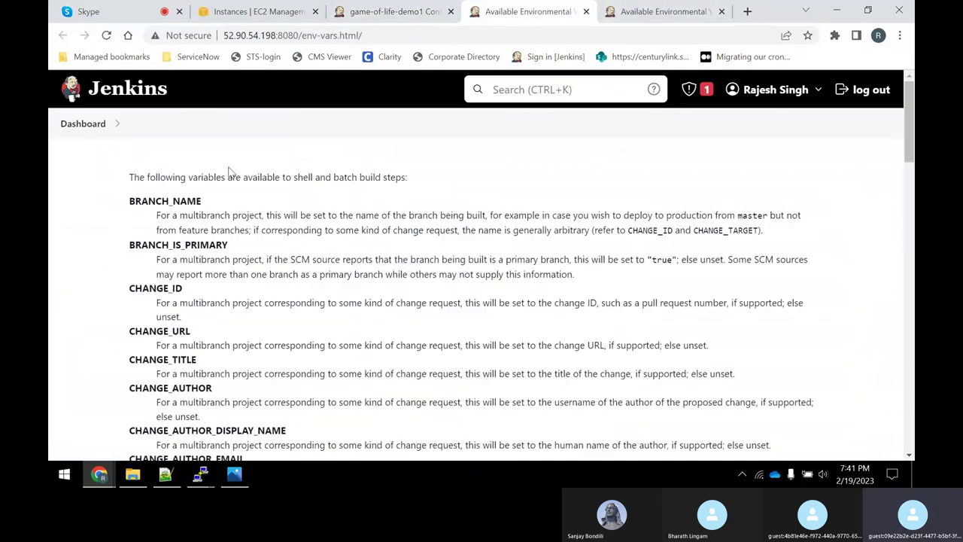
{"action": "double_click", "coordinate": [152, 202]}
{"action": "double_click", "coordinate": [131, 245]}
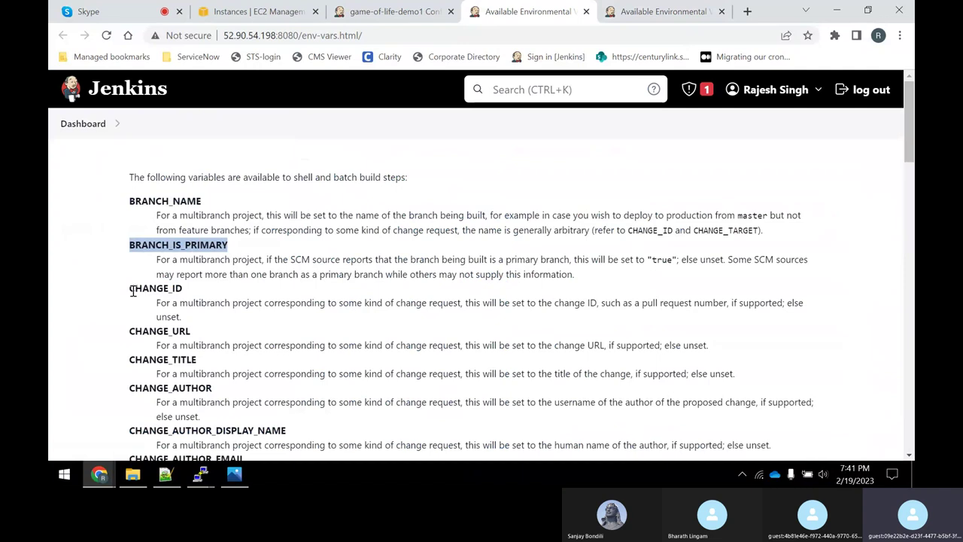
{"action": "left_click_drag", "start_coordinate": [133, 291], "coordinate": [176, 289]}
{"action": "left_click_drag", "start_coordinate": [128, 333], "coordinate": [189, 331]}
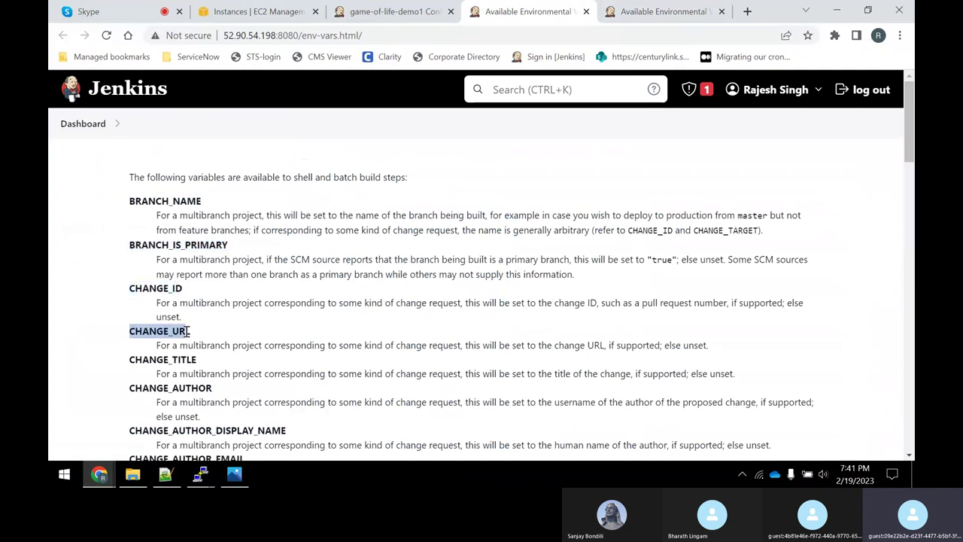
{"action": "scroll", "coordinate": [322, 301], "scroll_direction": "down", "scroll_amount": 10}
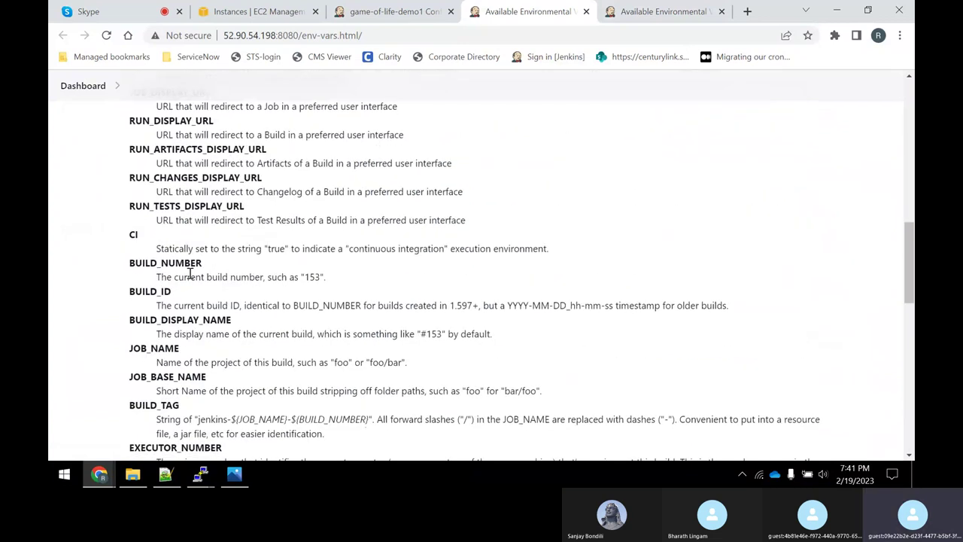
{"action": "scroll", "coordinate": [187, 275], "scroll_direction": "up", "scroll_amount": 10}
{"action": "scroll", "coordinate": [218, 245], "scroll_direction": "down", "scroll_amount": 10}
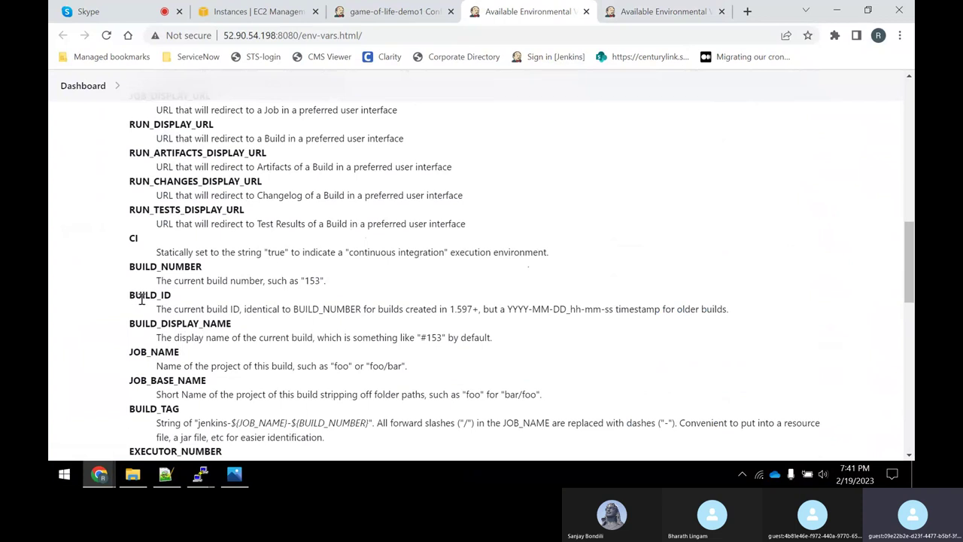
Copy JOB_NAME and return to the configuration's Command box.
{"action": "double_click", "coordinate": [132, 352]}
{"action": "left_click_drag", "start_coordinate": [131, 380], "coordinate": [210, 388]}
{"action": "double_click", "coordinate": [129, 298]}
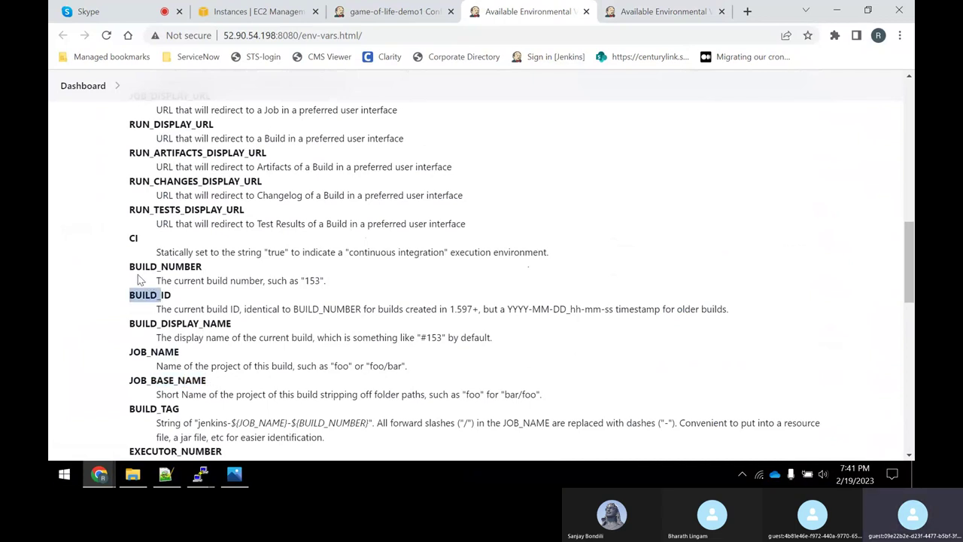
{"action": "left_click_drag", "start_coordinate": [135, 267], "coordinate": [143, 266]}
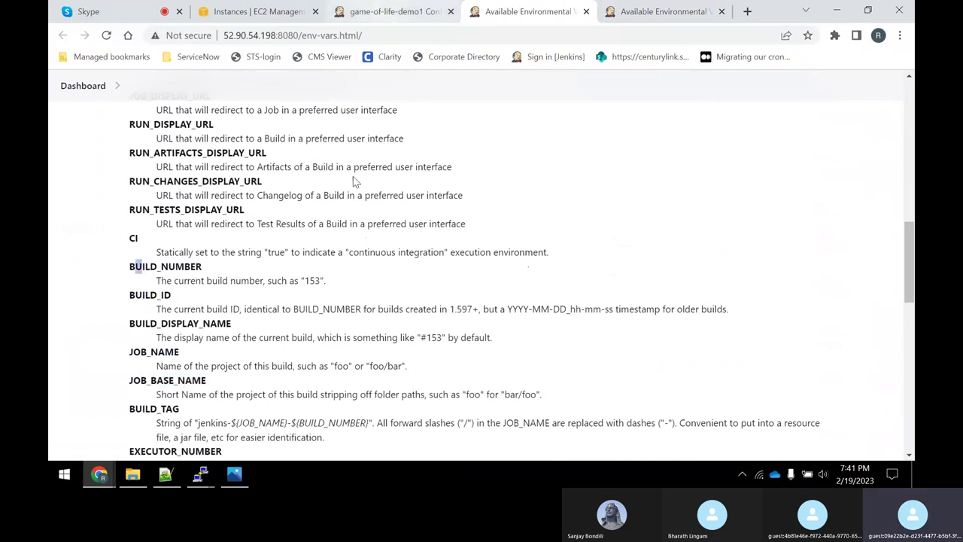
{"action": "left_click_drag", "start_coordinate": [131, 352], "coordinate": [187, 355]}
{"action": "left_click", "coordinate": [144, 352]}
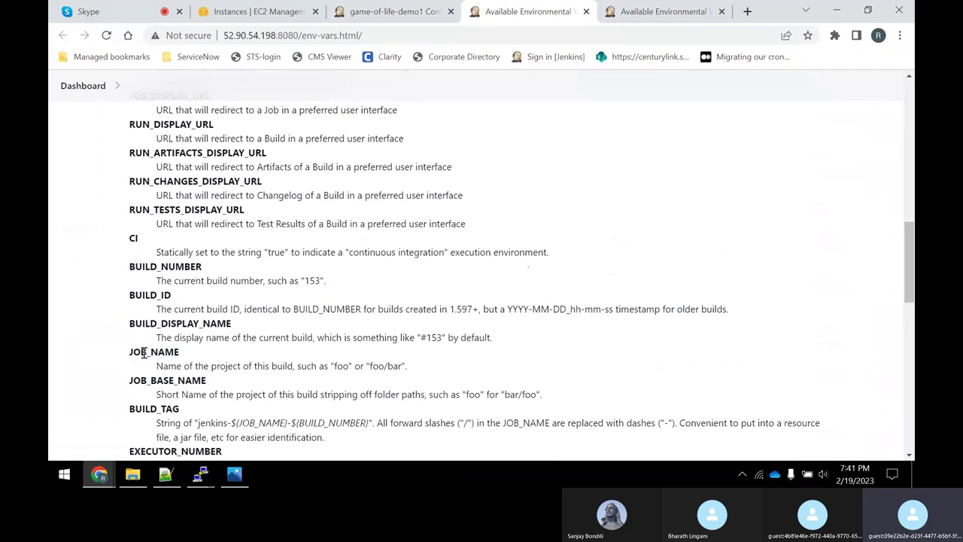
{"action": "double_click", "coordinate": [145, 351]}
{"action": "right_click", "coordinate": [146, 352]}
{"action": "left_click", "coordinate": [181, 362]}
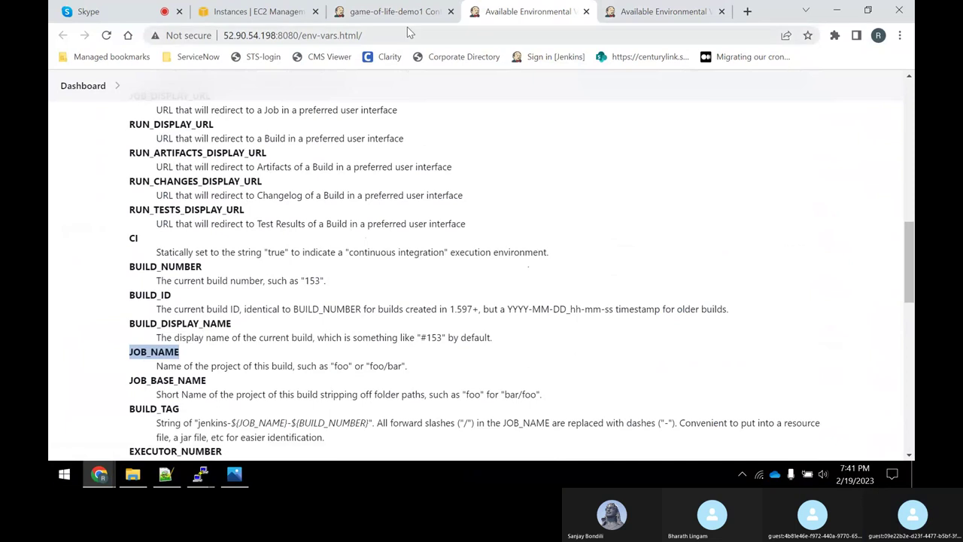
{"action": "left_click", "coordinate": [395, 12]}
{"action": "left_click", "coordinate": [360, 328]}
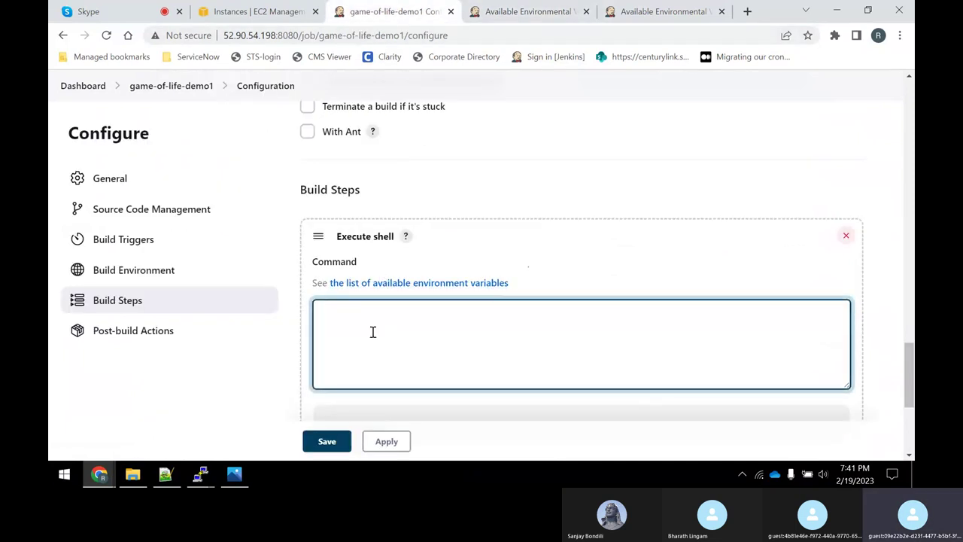
Erase the stray typed text and replace the shell step with a fresh empty one.
{"action": "scroll", "coordinate": [422, 292], "scroll_direction": "down", "scroll_amount": 2}
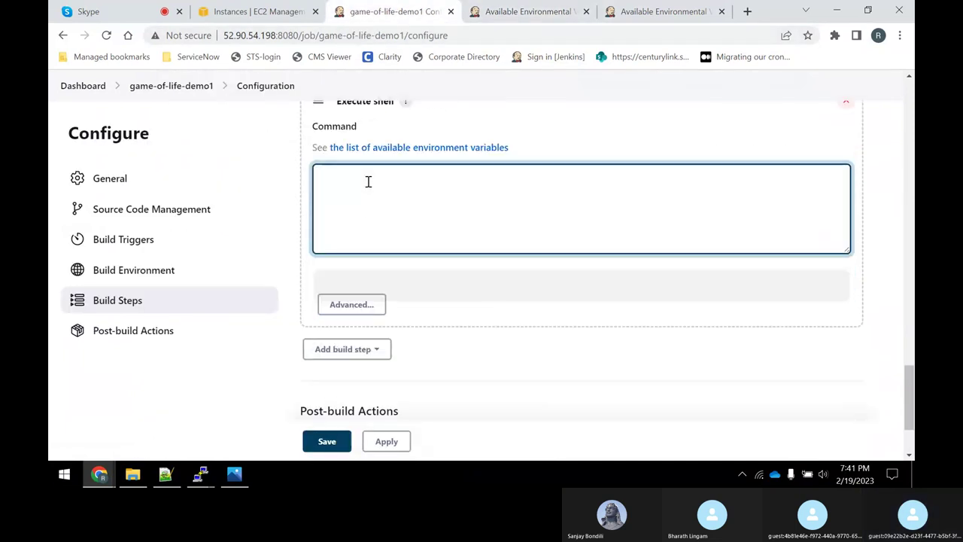
{"action": "type", "text": "ecjh"}
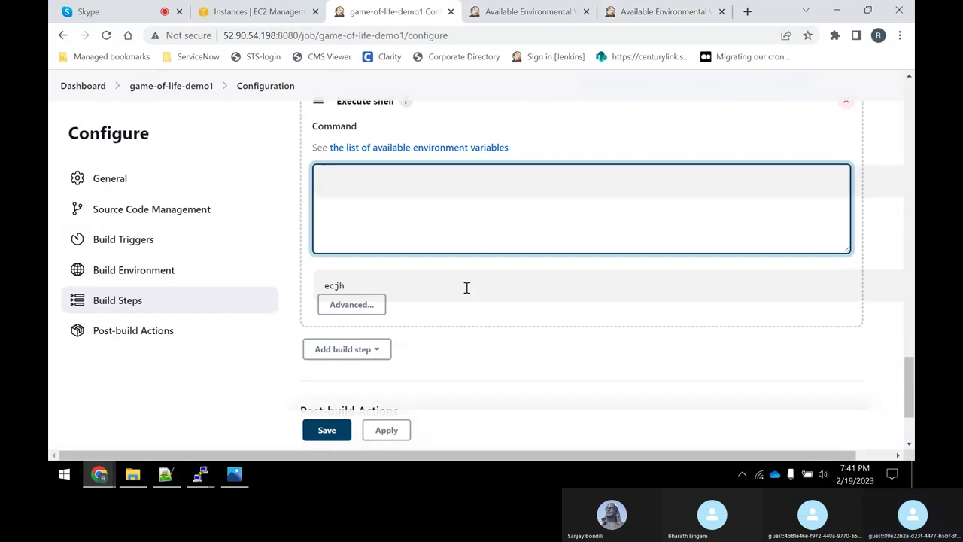
{"action": "key", "text": "BackSpace"}
{"action": "key", "text": "BackSpace"}
{"action": "key", "text": "BackSpace"}
{"action": "key", "text": "BackSpace"}
{"action": "scroll", "coordinate": [602, 301], "scroll_direction": "down", "scroll_amount": 2}
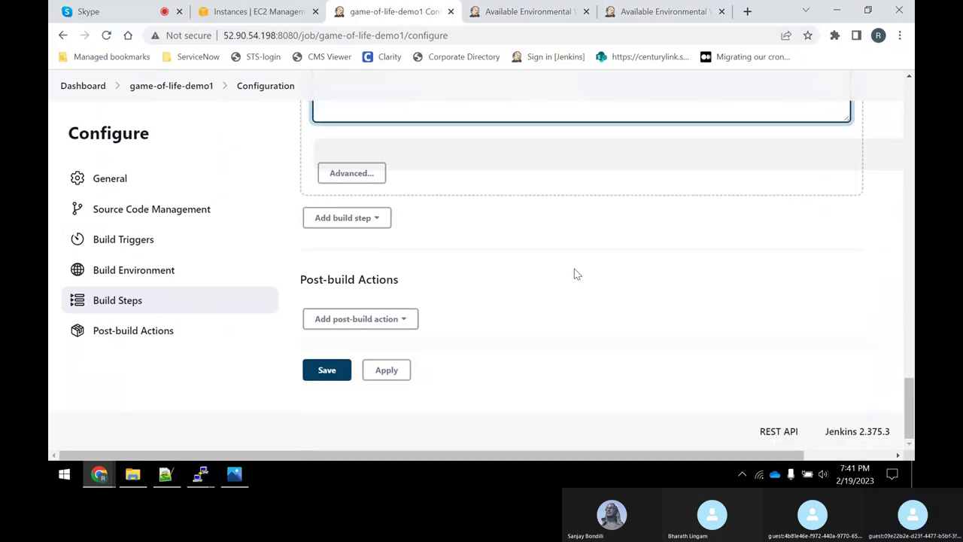
{"action": "scroll", "coordinate": [469, 355], "scroll_direction": "up", "scroll_amount": 3}
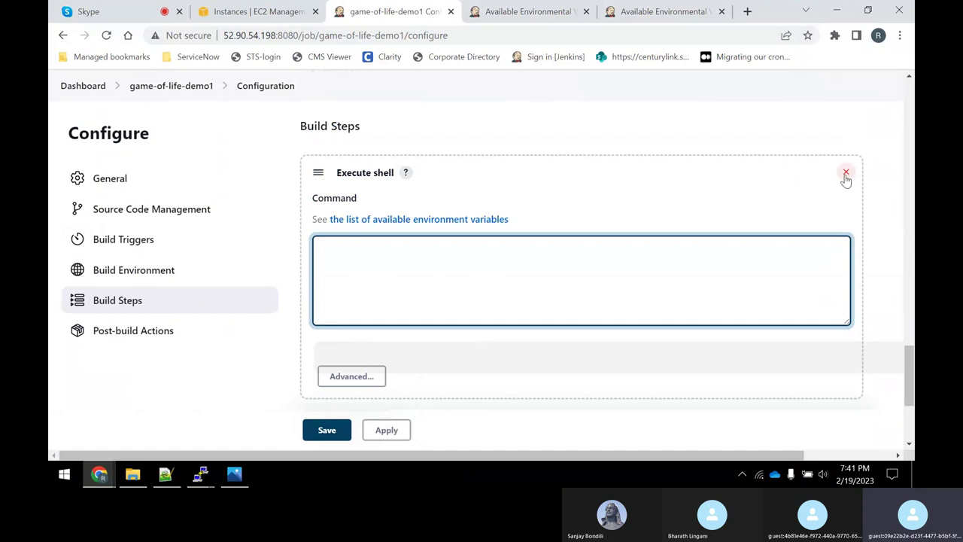
{"action": "left_click", "coordinate": [846, 172]}
{"action": "left_click", "coordinate": [346, 229]}
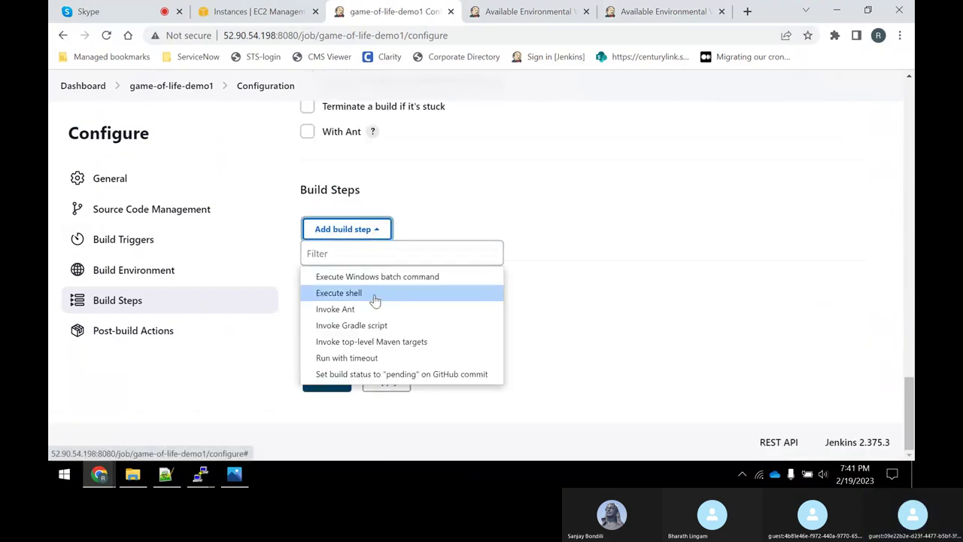
{"action": "left_click", "coordinate": [360, 293]}
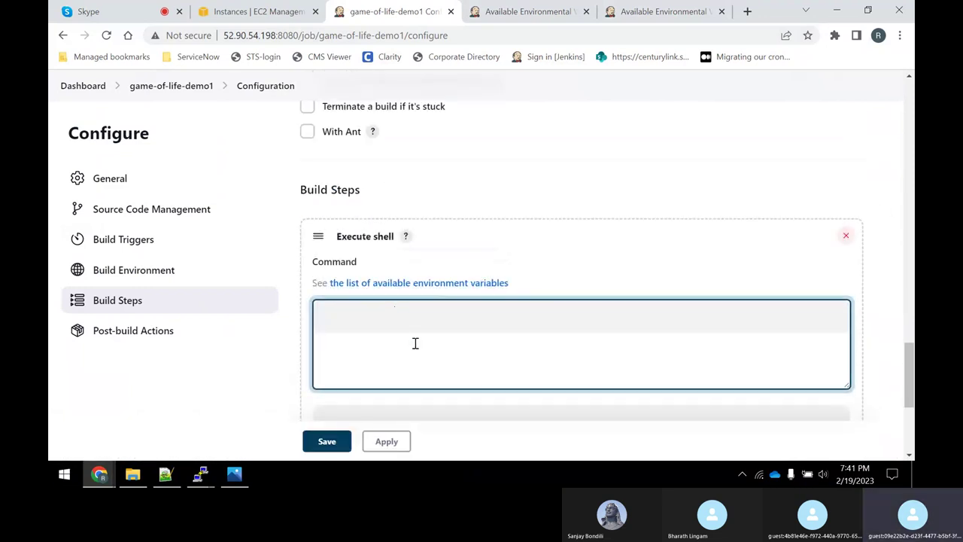
Start an echo command, then return to the project page, discarding the unsaved changes.
{"action": "scroll", "coordinate": [415, 344], "scroll_direction": "down", "scroll_amount": 3}
{"action": "scroll", "coordinate": [419, 181], "scroll_direction": "up", "scroll_amount": 1}
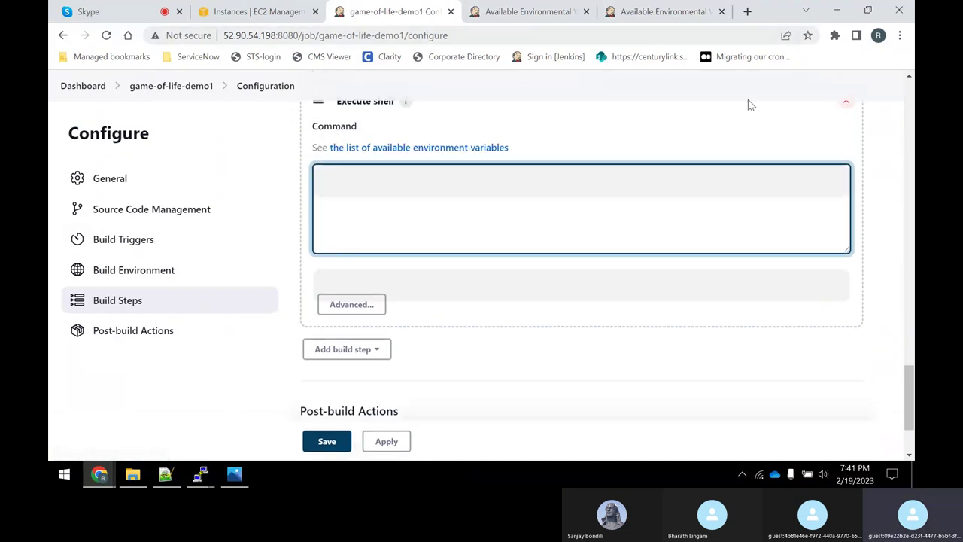
{"action": "type", "text": "cho"}
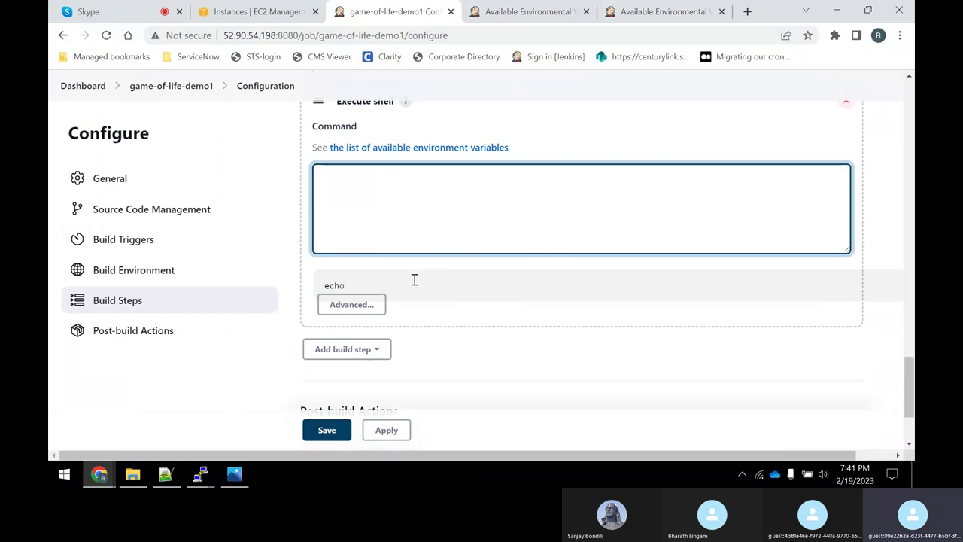
{"action": "scroll", "coordinate": [404, 282], "scroll_direction": "down", "scroll_amount": 2}
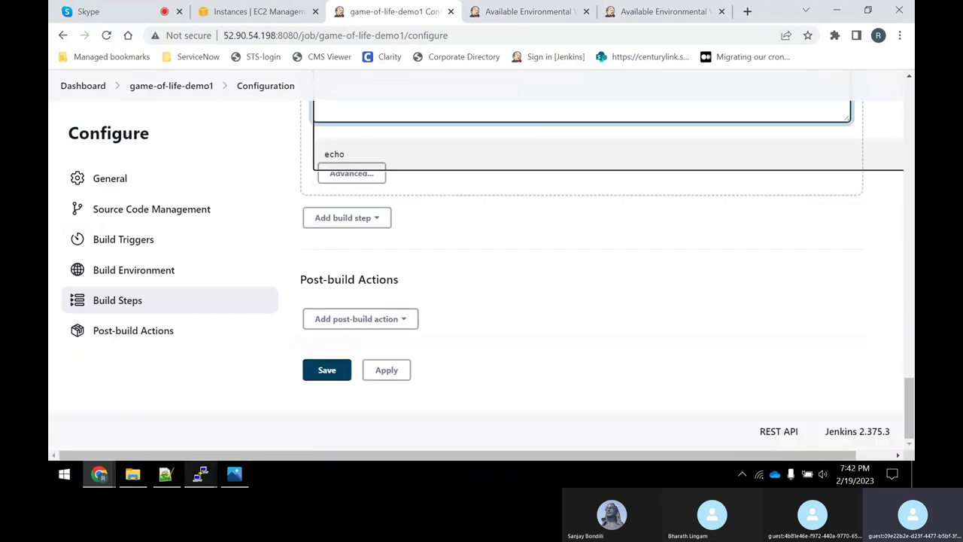
{"action": "left_click", "coordinate": [171, 88]}
{"action": "left_click", "coordinate": [551, 117]}
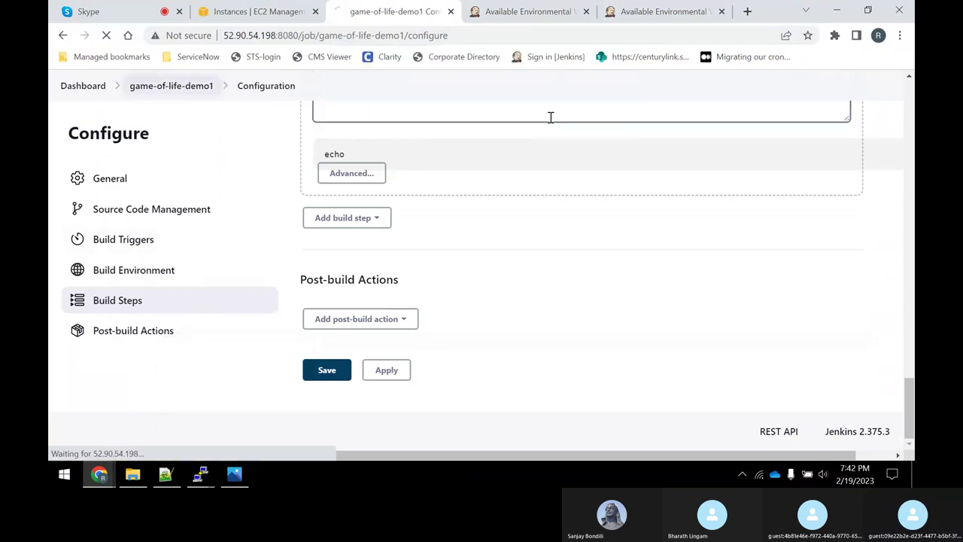
Reopen the configuration and clear BRANCH_NAME from the first echo line.
{"action": "left_click", "coordinate": [111, 293]}
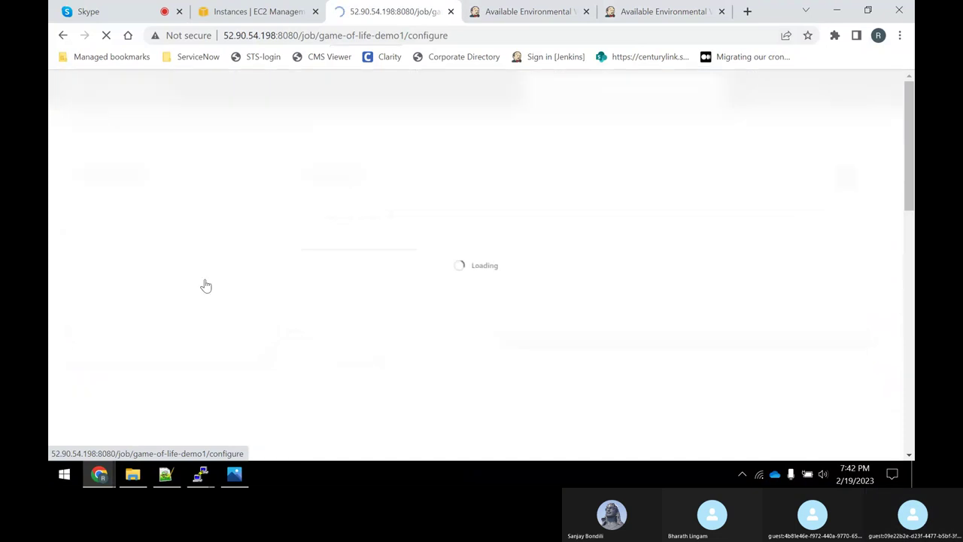
{"action": "scroll", "coordinate": [557, 226], "scroll_direction": "down", "scroll_amount": 15}
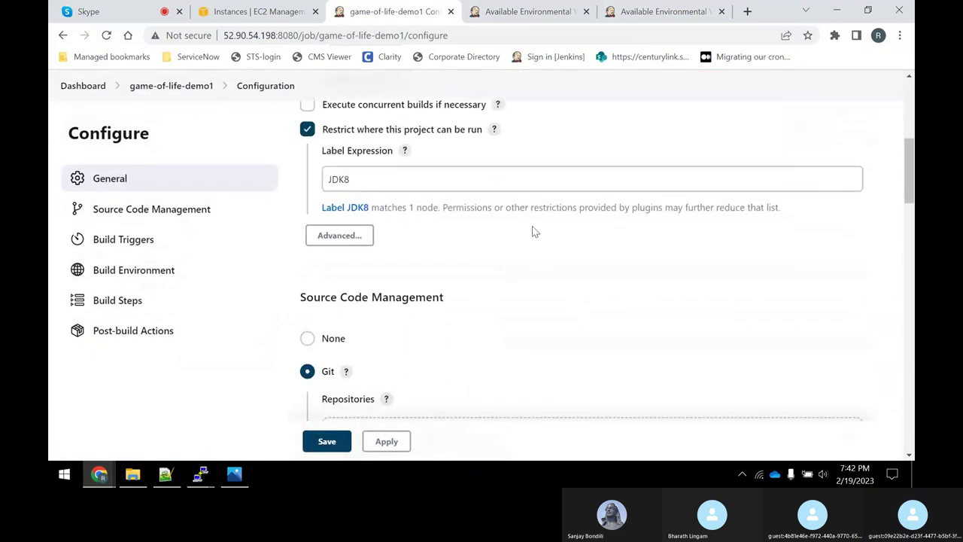
{"action": "scroll", "coordinate": [557, 224], "scroll_direction": "down", "scroll_amount": 3}
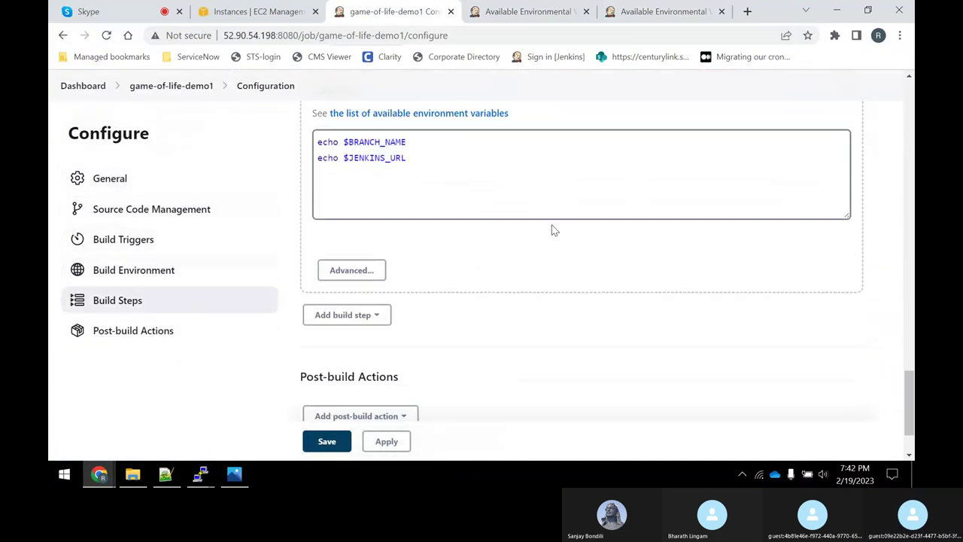
{"action": "scroll", "coordinate": [437, 225], "scroll_direction": "up", "scroll_amount": 2}
{"action": "left_click", "coordinate": [425, 278]}
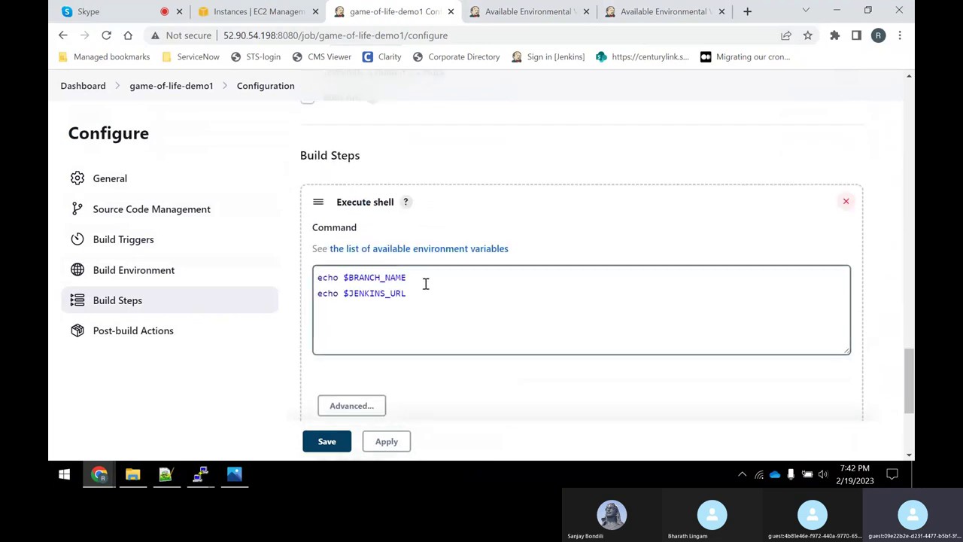
{"action": "key", "text": "BackSpace"}
{"action": "key", "text": "BackSpace"}
{"action": "key", "text": "BackSpace"}
{"action": "key", "text": "BackSpace"}
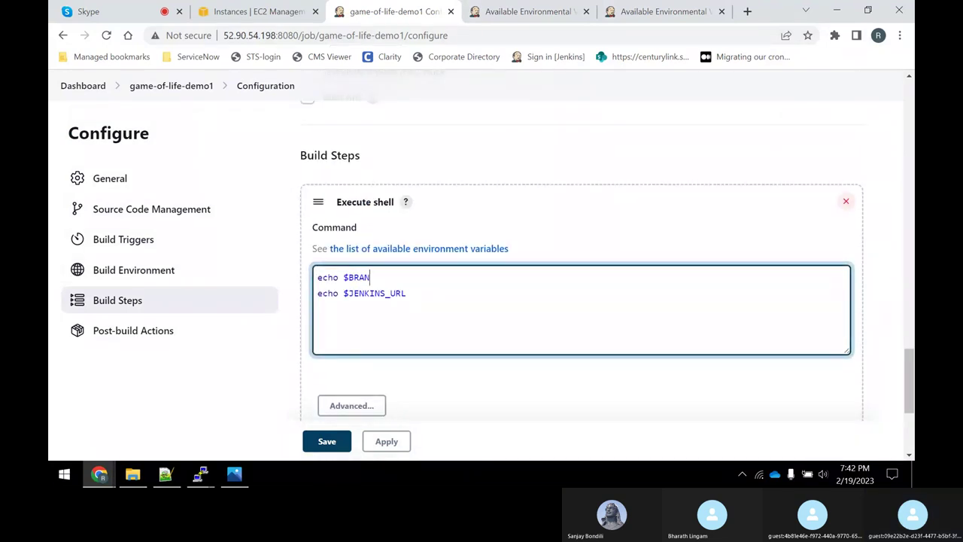
{"action": "key", "text": "BackSpace"}
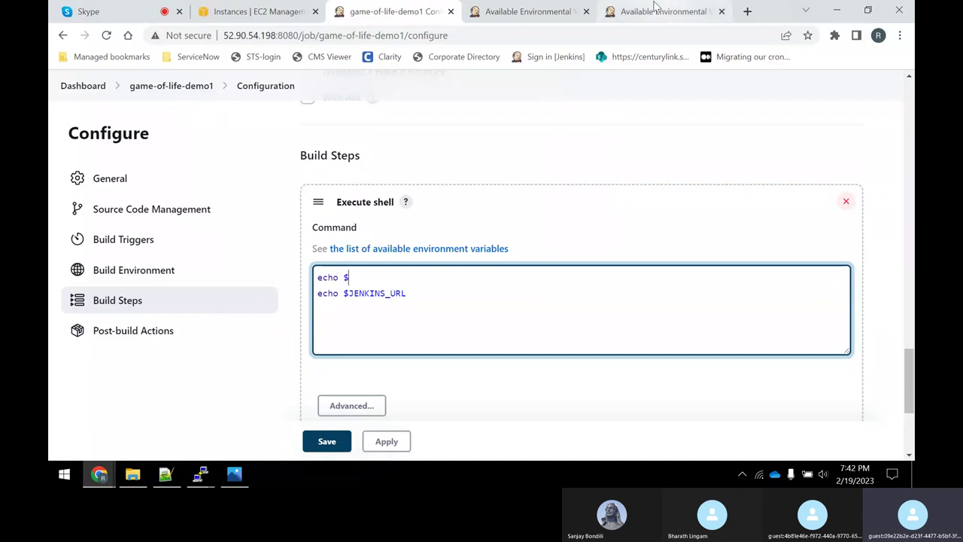
Make the first echo line print $BUILD_NUMBER, copied from the env-vars page.
{"action": "left_click", "coordinate": [651, 9]}
{"action": "scroll", "coordinate": [290, 273], "scroll_direction": "down", "scroll_amount": 10}
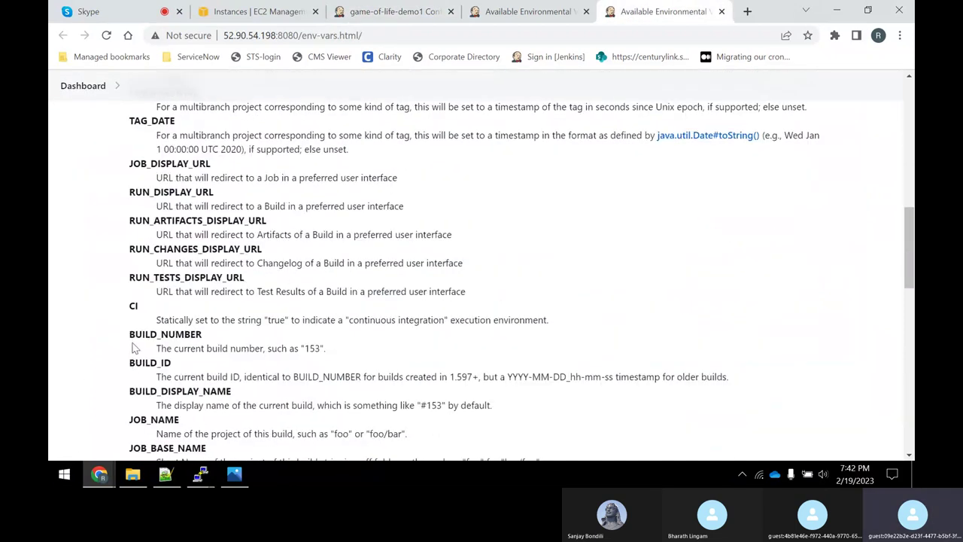
{"action": "left_click_drag", "start_coordinate": [131, 334], "coordinate": [204, 335]}
{"action": "right_click", "coordinate": [193, 336]}
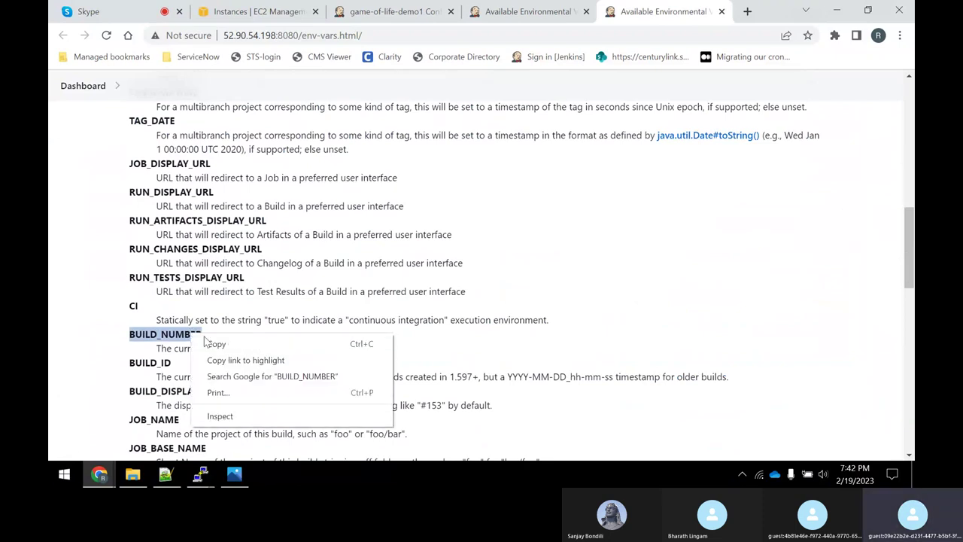
{"action": "left_click", "coordinate": [216, 344]}
{"action": "left_click", "coordinate": [387, 11]}
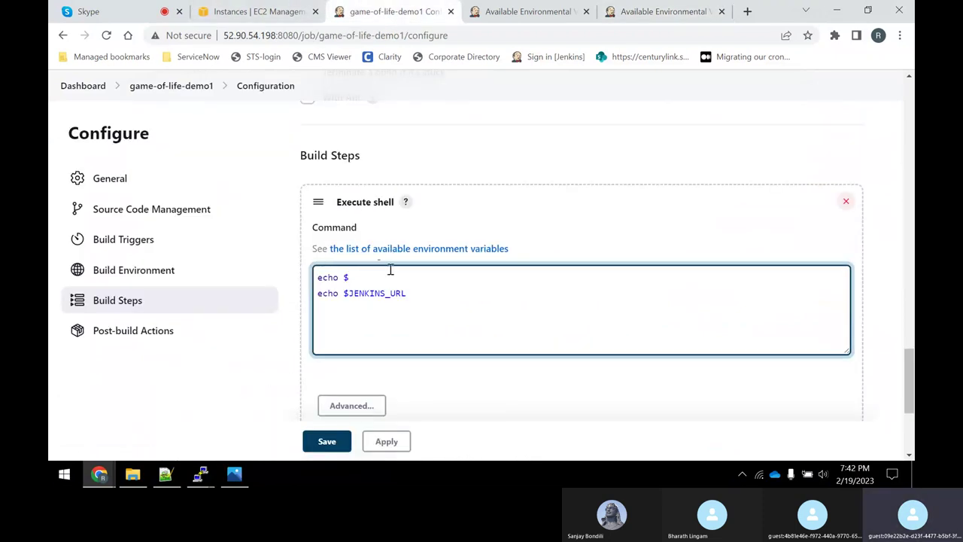
{"action": "key", "text": "ctrl+v"}
Replace JENKINS_URL with $JOB_NAME on the second echo line, then apply and save.
{"action": "key", "text": "BackSpace"}
{"action": "left_click", "coordinate": [631, 9]}
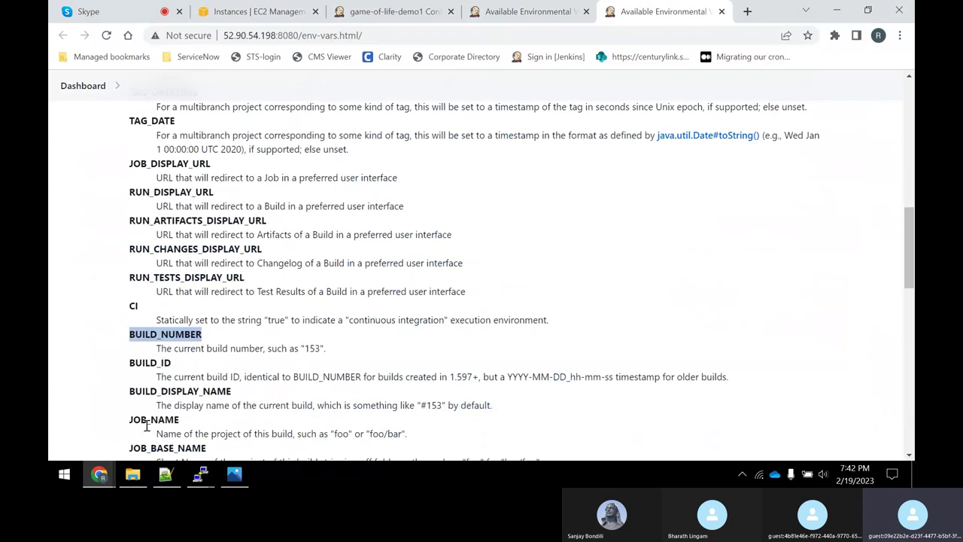
{"action": "left_click_drag", "start_coordinate": [130, 422], "coordinate": [180, 425]}
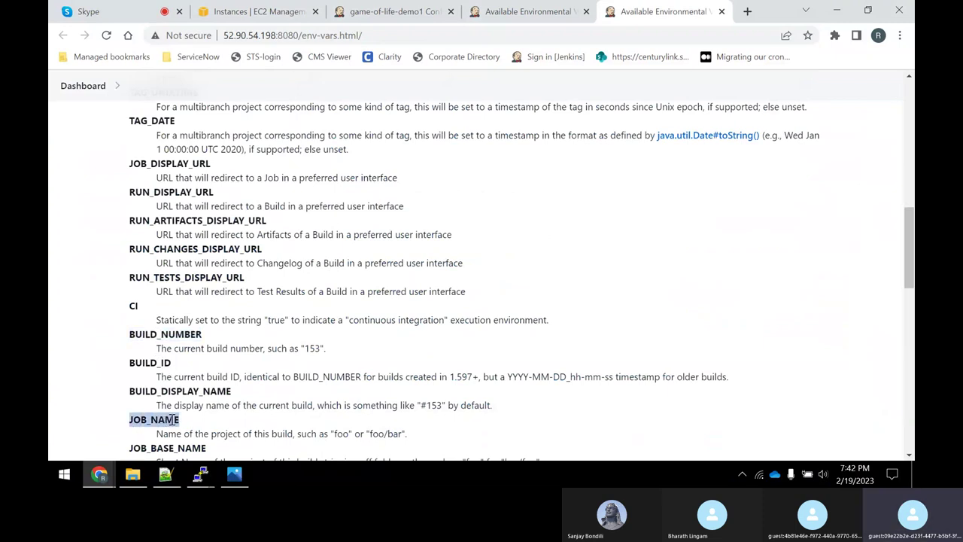
{"action": "right_click", "coordinate": [173, 419]}
{"action": "left_click", "coordinate": [188, 336]}
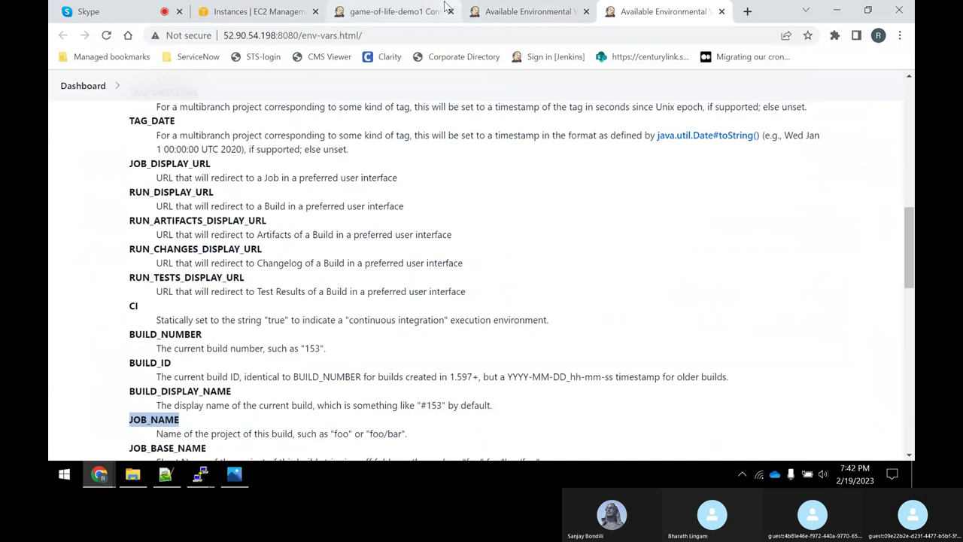
{"action": "left_click", "coordinate": [372, 11]}
{"action": "left_click", "coordinate": [529, 286]}
{"action": "key", "text": "ctrl+v"}
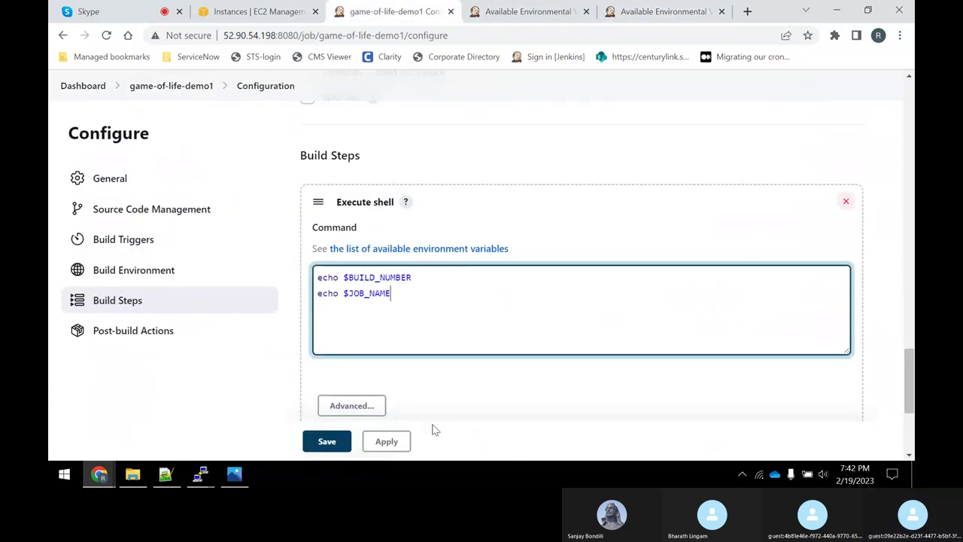
{"action": "scroll", "coordinate": [401, 424], "scroll_direction": "down", "scroll_amount": 3}
{"action": "left_click", "coordinate": [385, 400]}
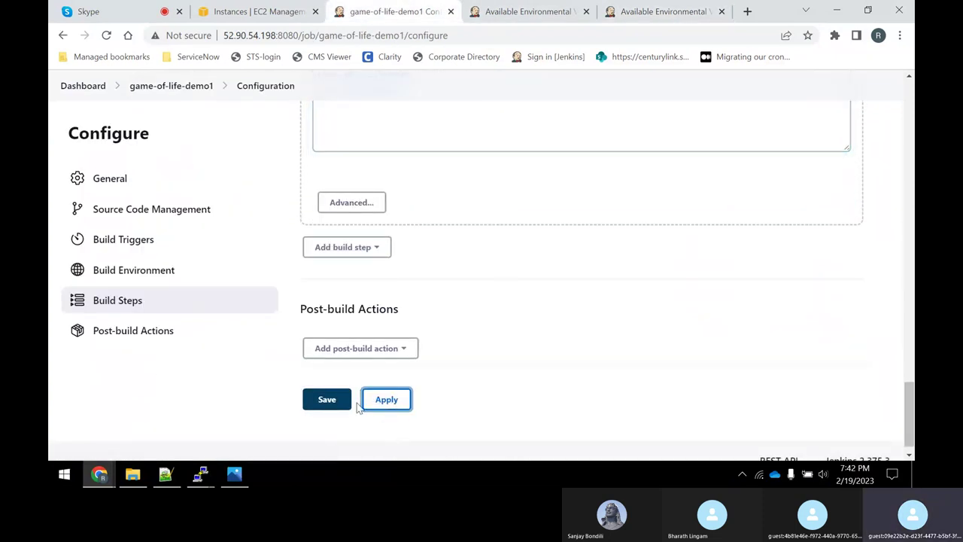
{"action": "left_click", "coordinate": [329, 400]}
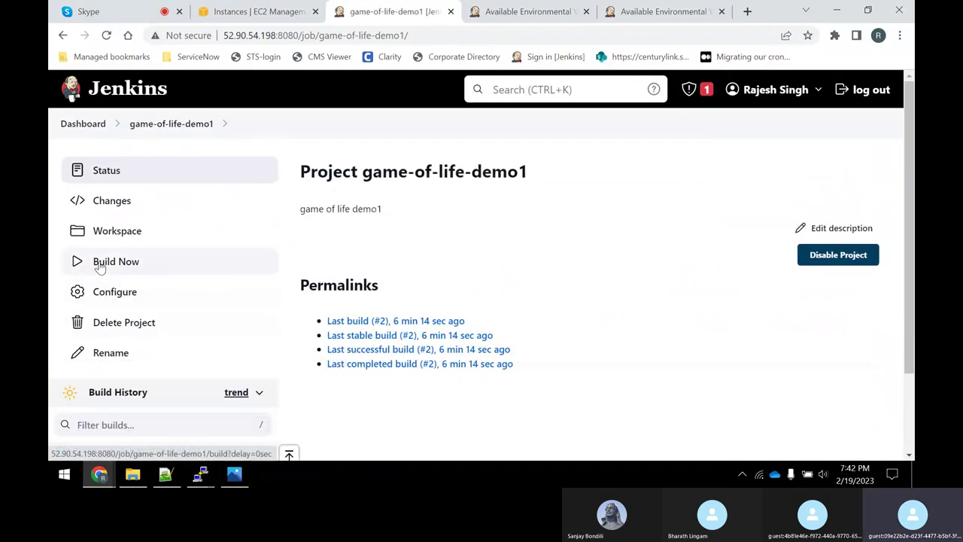
Run Build Now and open build #3's Console Output.
{"action": "left_click", "coordinate": [100, 269]}
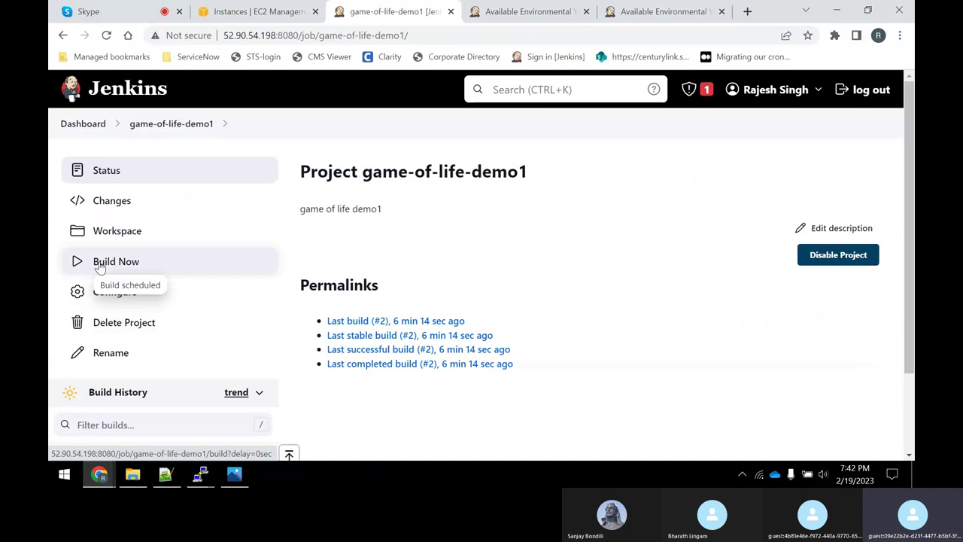
{"action": "scroll", "coordinate": [200, 265], "scroll_direction": "down", "scroll_amount": 3}
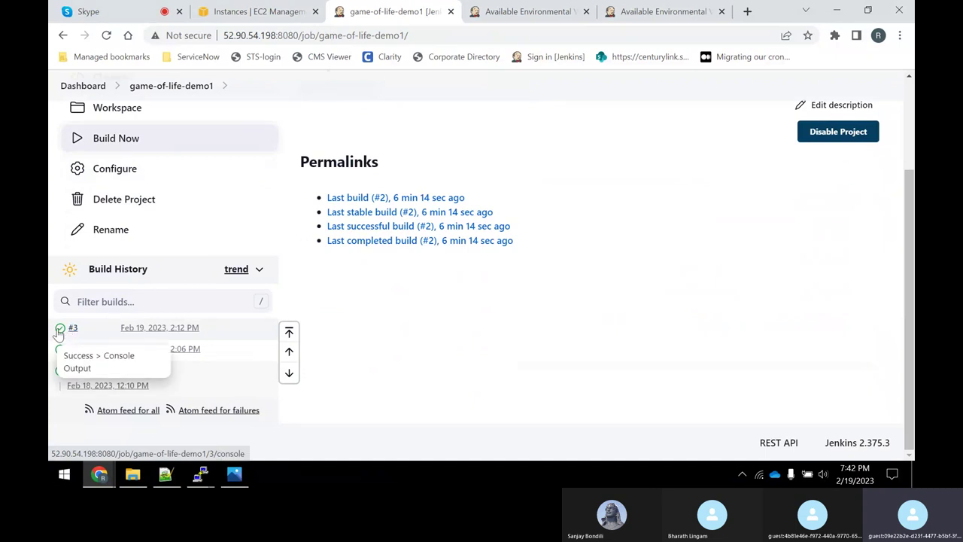
{"action": "left_click", "coordinate": [59, 330]}
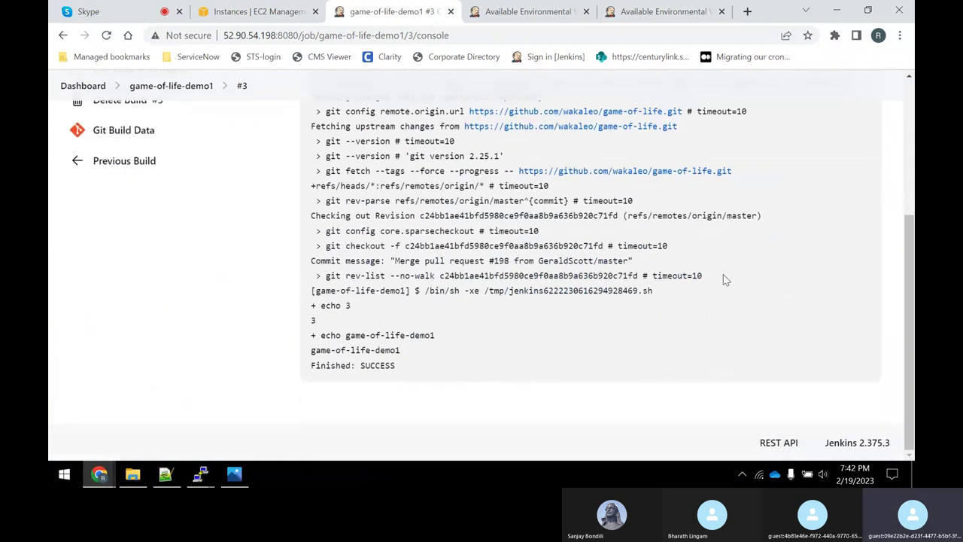
{"action": "scroll", "coordinate": [289, 314], "scroll_direction": "up", "scroll_amount": 4}
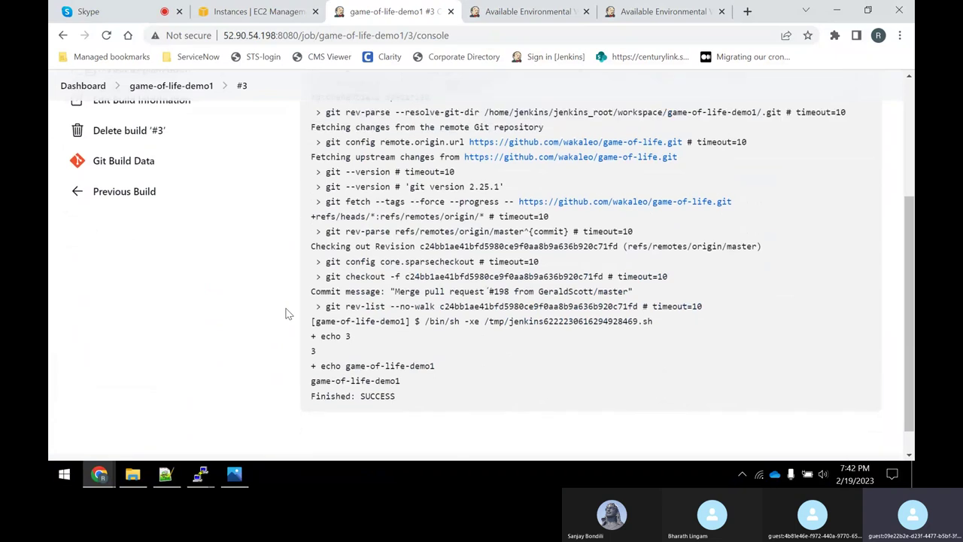
{"action": "scroll", "coordinate": [284, 332], "scroll_direction": "down", "scroll_amount": 5}
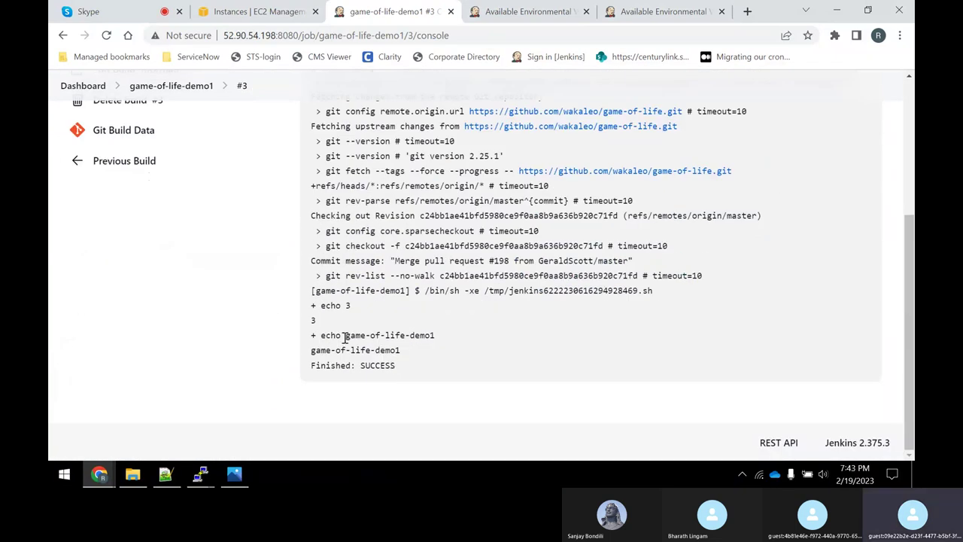
{"action": "left_click_drag", "start_coordinate": [344, 337], "coordinate": [404, 336]}
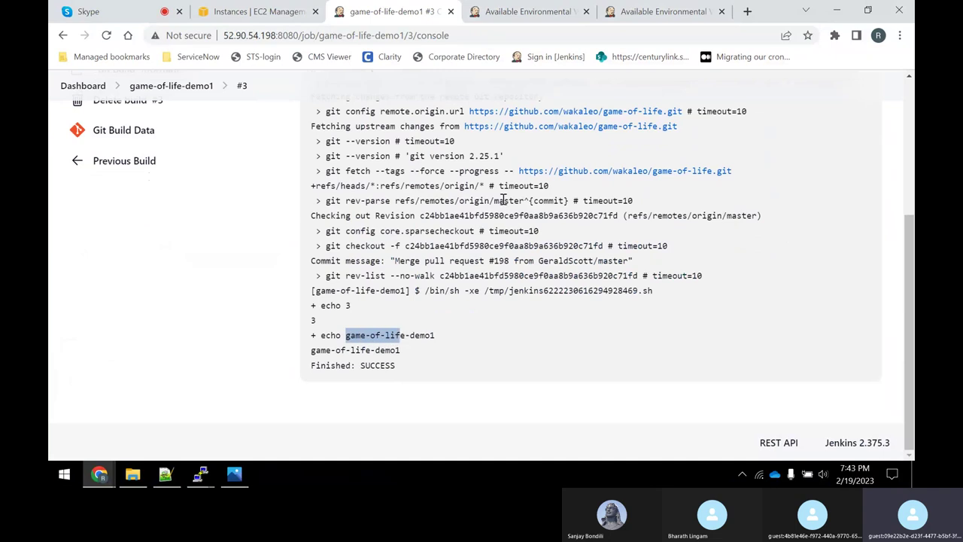
Close the duplicate env-vars tab and check the log prints game-of-life-demo1.
{"action": "left_click", "coordinate": [649, 11]}
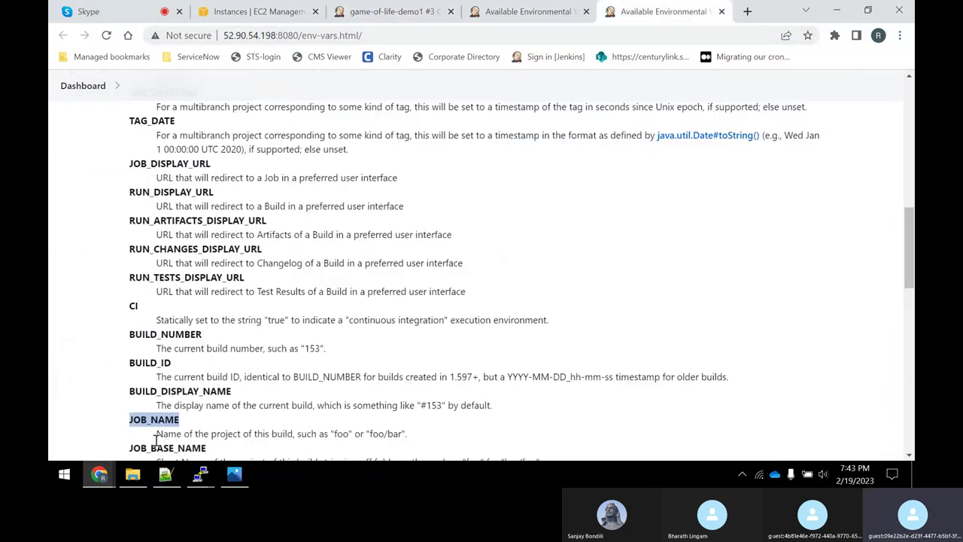
{"action": "left_click", "coordinate": [527, 11]}
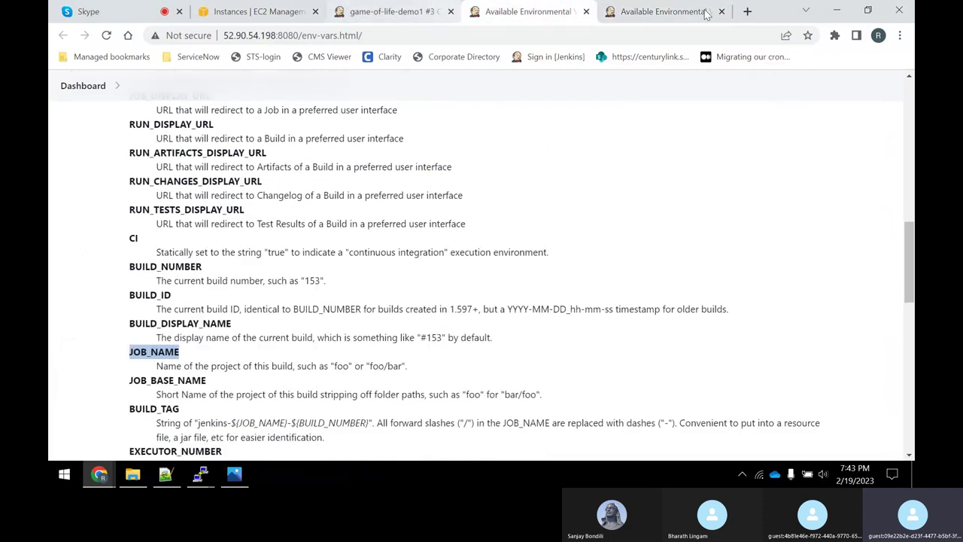
{"action": "left_click", "coordinate": [587, 11]}
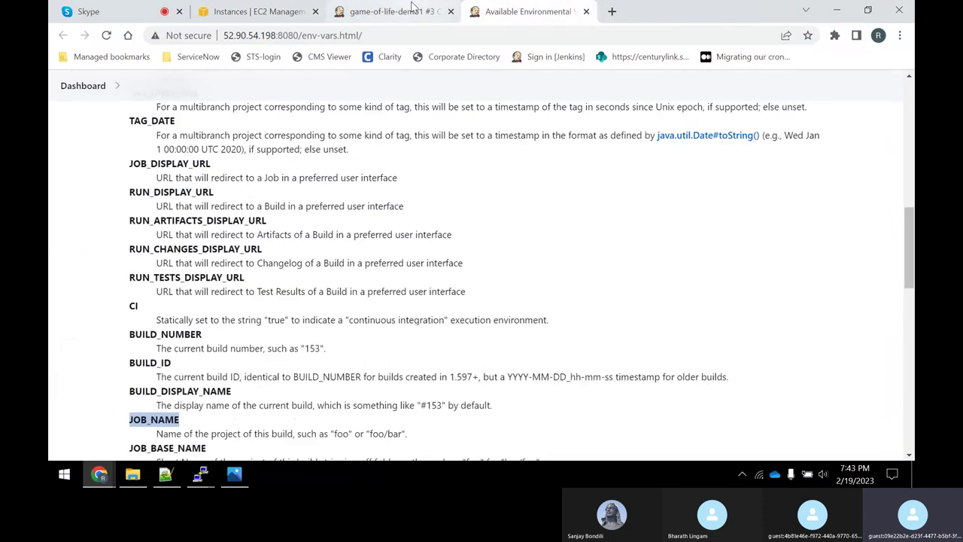
{"action": "left_click", "coordinate": [413, 8]}
{"action": "left_click_drag", "start_coordinate": [308, 352], "coordinate": [404, 359]}
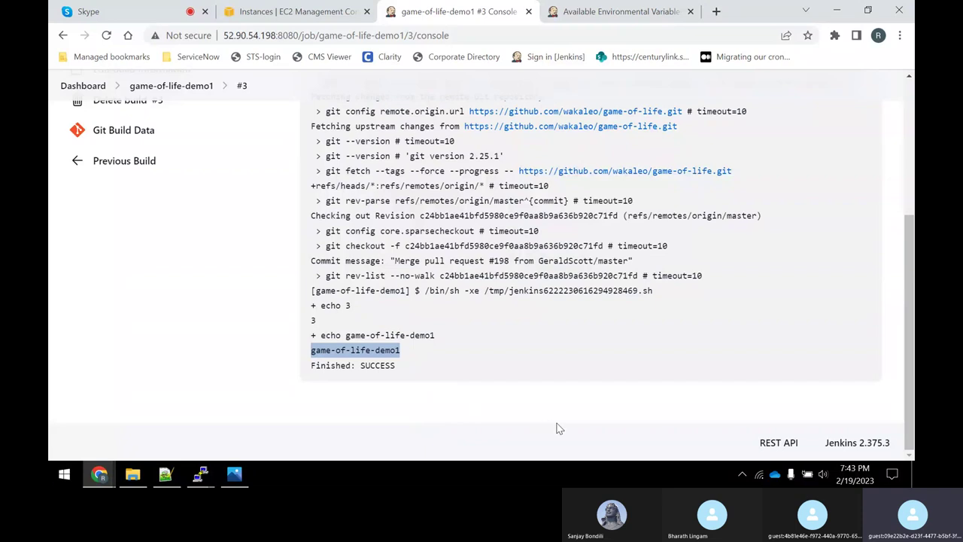
{"action": "left_click", "coordinate": [292, 12]}
{"action": "left_click", "coordinate": [451, 11]}
{"action": "scroll", "coordinate": [229, 179], "scroll_direction": "up", "scroll_amount": 3}
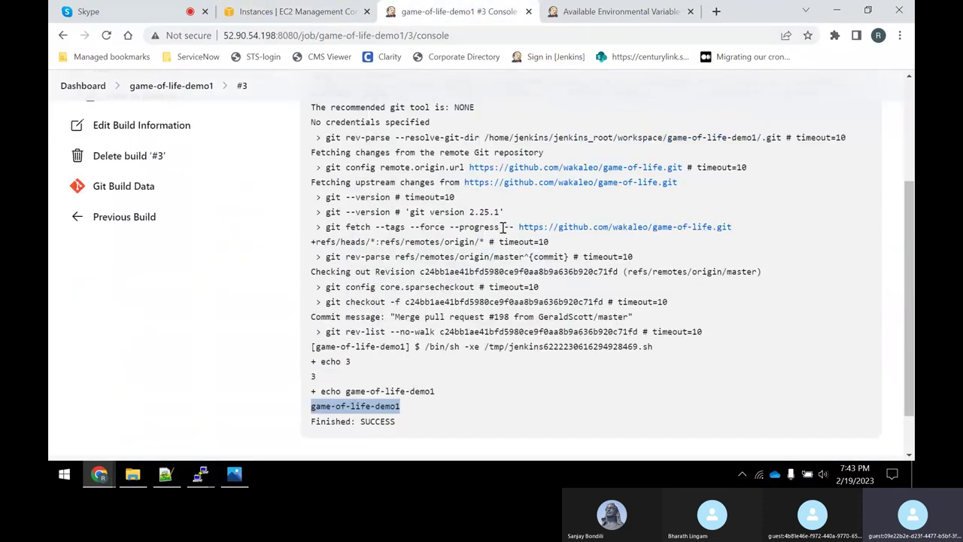
Reopen game-of-life-demo1's Configure page and scroll back up to General with its JDK8 label restriction.
{"action": "left_click", "coordinate": [172, 123]}
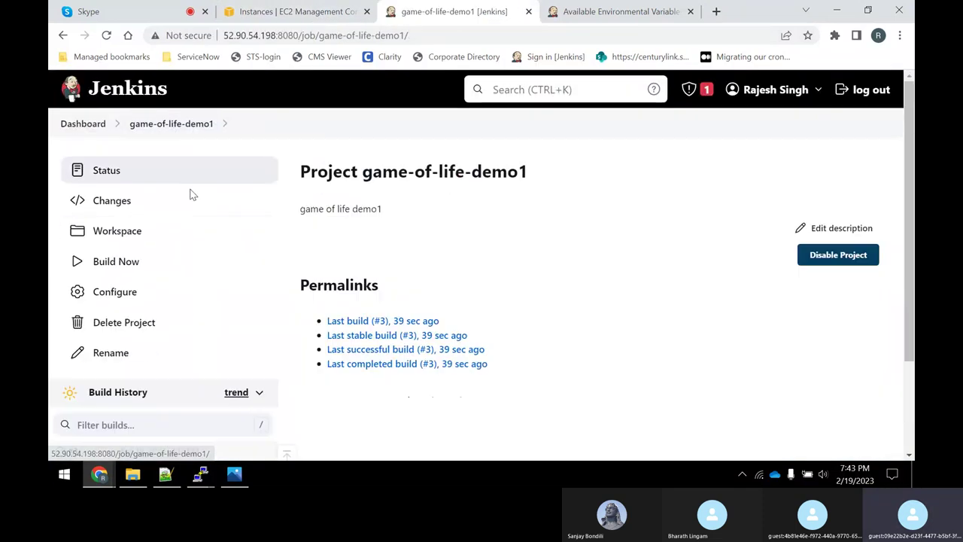
{"action": "left_click", "coordinate": [165, 295]}
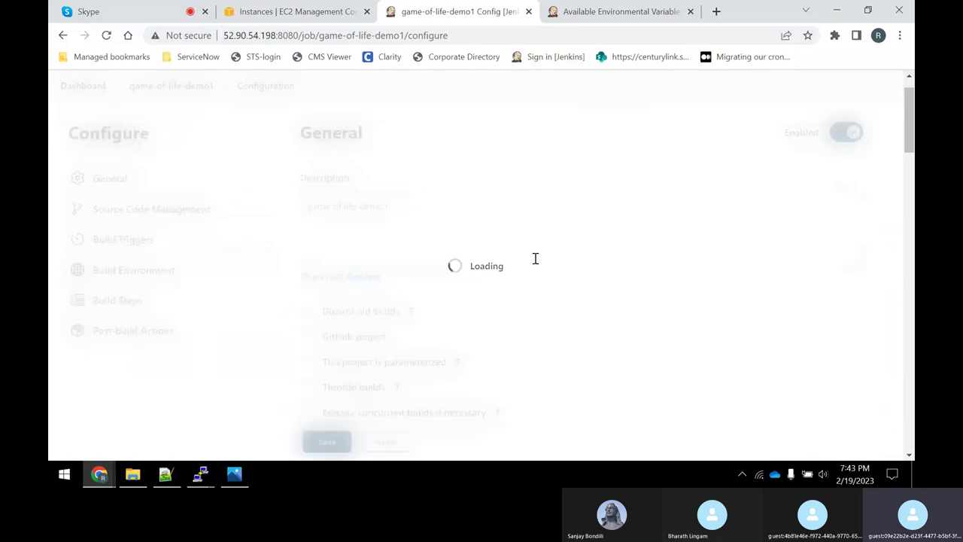
{"action": "scroll", "coordinate": [533, 264], "scroll_direction": "down", "scroll_amount": 5}
{"action": "scroll", "coordinate": [530, 273], "scroll_direction": "down", "scroll_amount": 15}
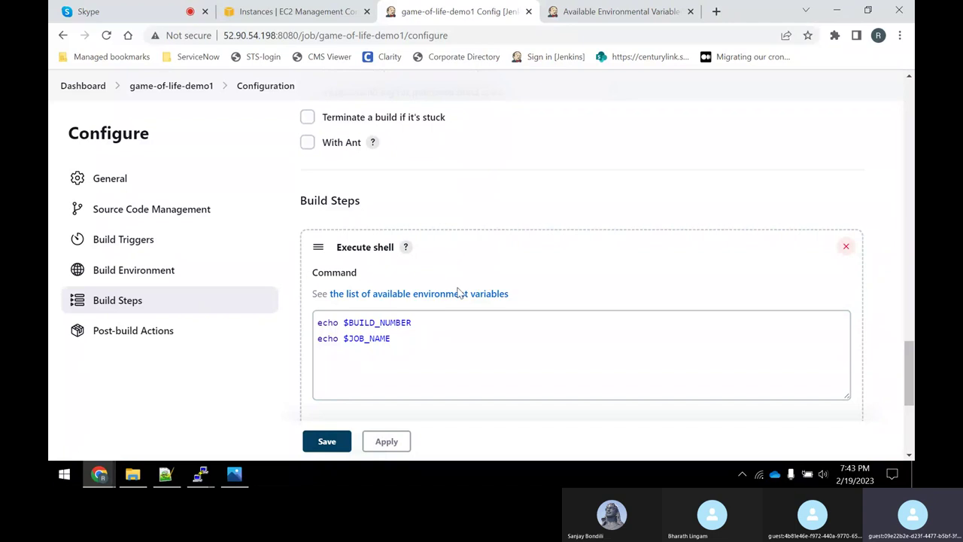
{"action": "scroll", "coordinate": [461, 293], "scroll_direction": "up", "scroll_amount": 2}
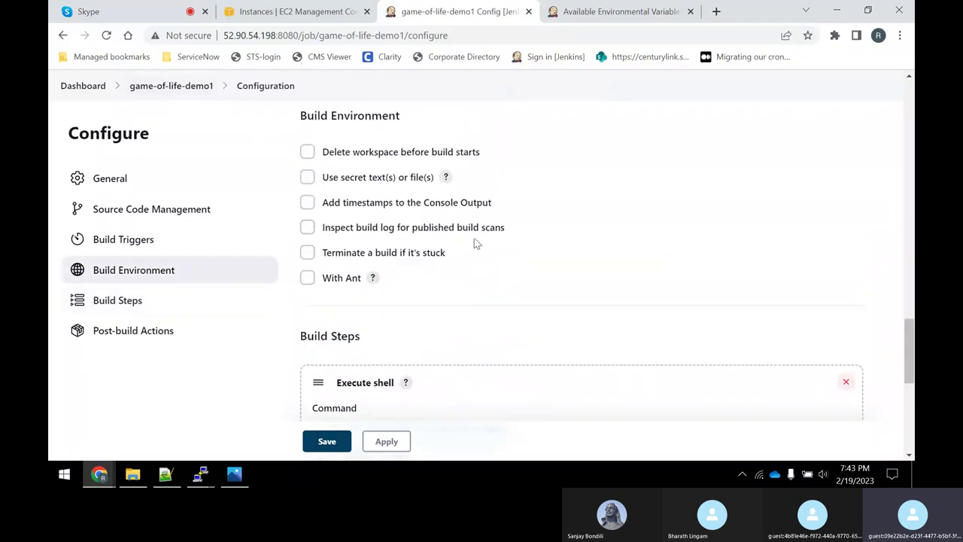
{"action": "scroll", "coordinate": [479, 264], "scroll_direction": "up", "scroll_amount": 12}
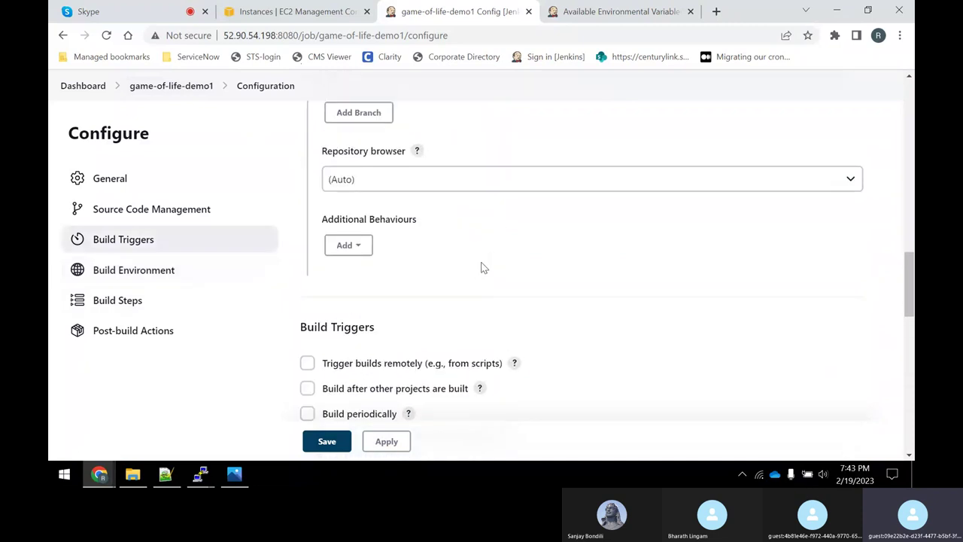
{"action": "scroll", "coordinate": [483, 267], "scroll_direction": "up", "scroll_amount": 8}
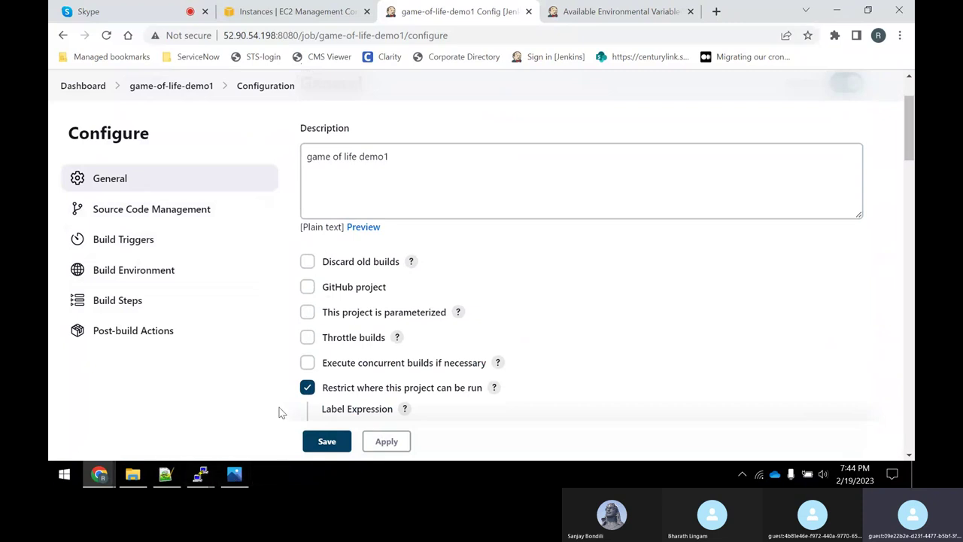
{"action": "left_click", "coordinate": [234, 474]}
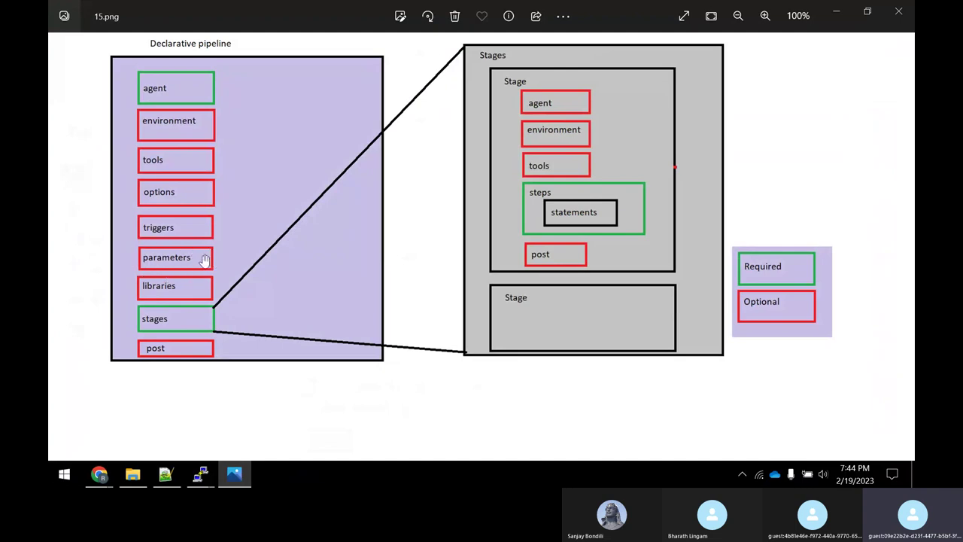
{"action": "left_click", "coordinate": [836, 11]}
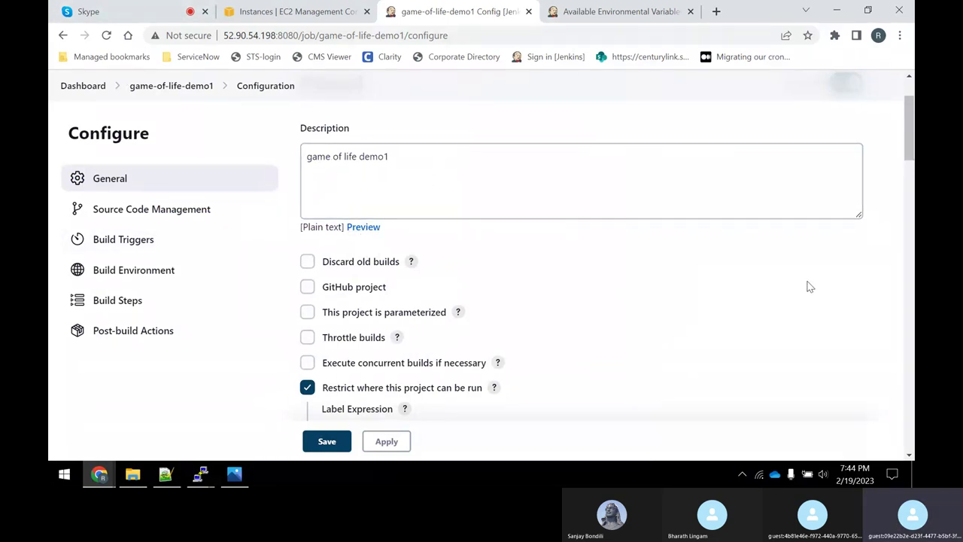
Tick 'This project is parameterized' and add a blank String Parameter.
{"action": "left_click", "coordinate": [308, 313]}
{"action": "scroll", "coordinate": [556, 275], "scroll_direction": "down", "scroll_amount": 2}
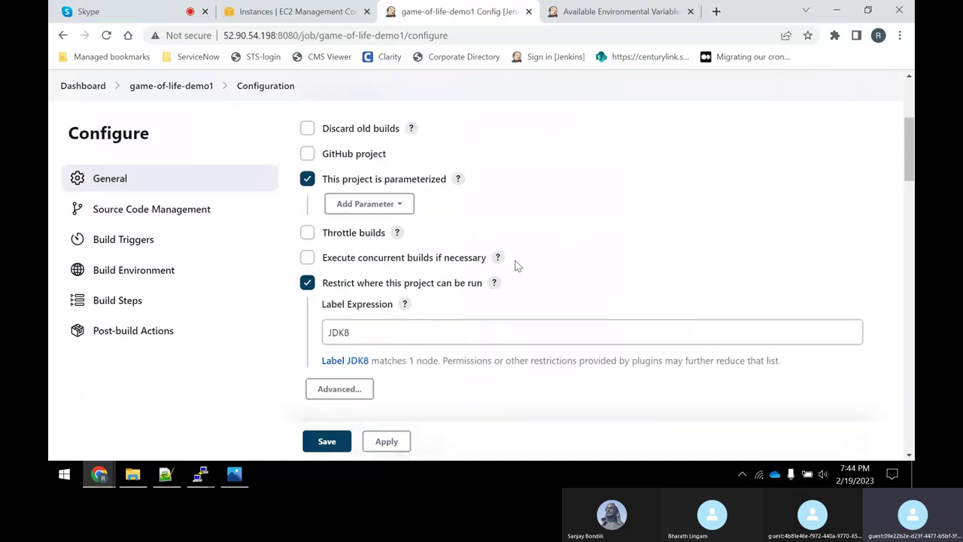
{"action": "scroll", "coordinate": [421, 196], "scroll_direction": "down", "scroll_amount": 1}
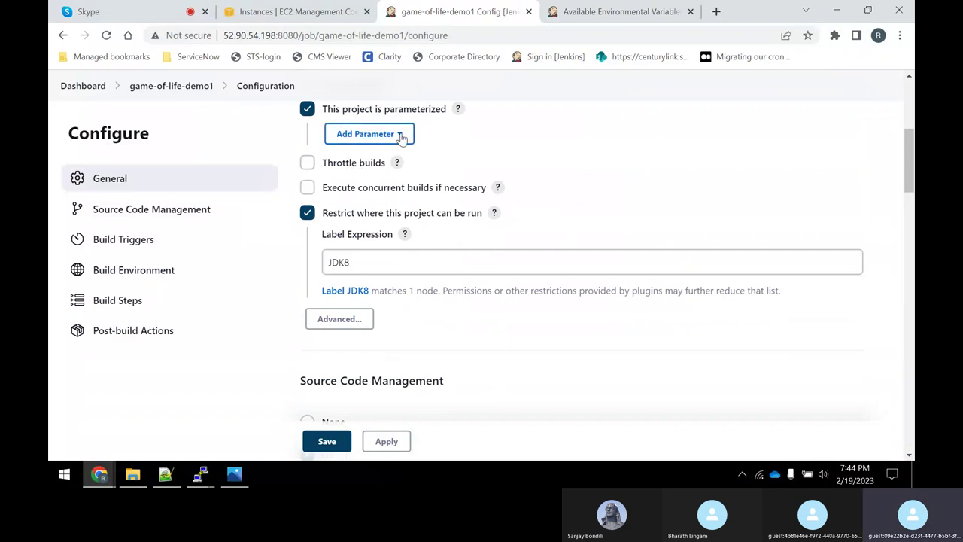
{"action": "left_click", "coordinate": [387, 136]}
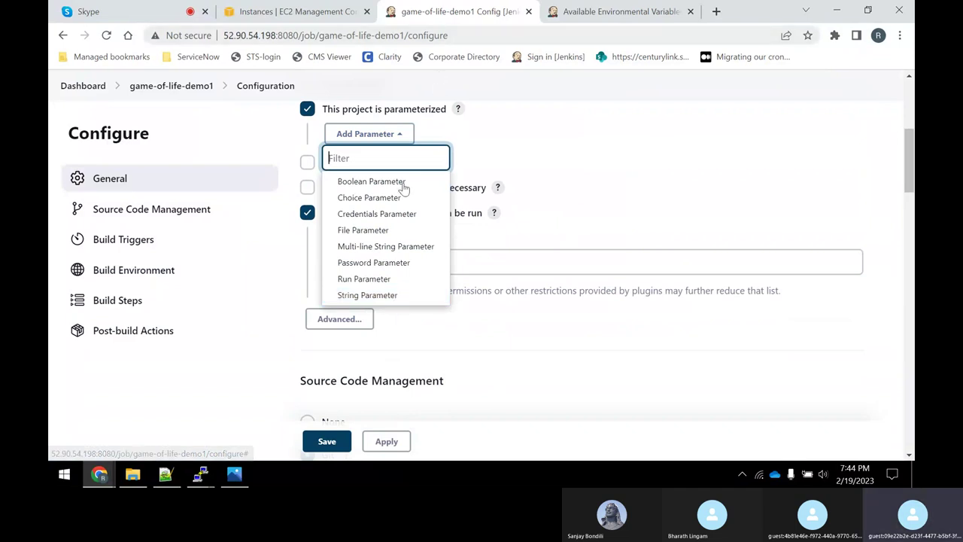
{"action": "left_click", "coordinate": [374, 296]}
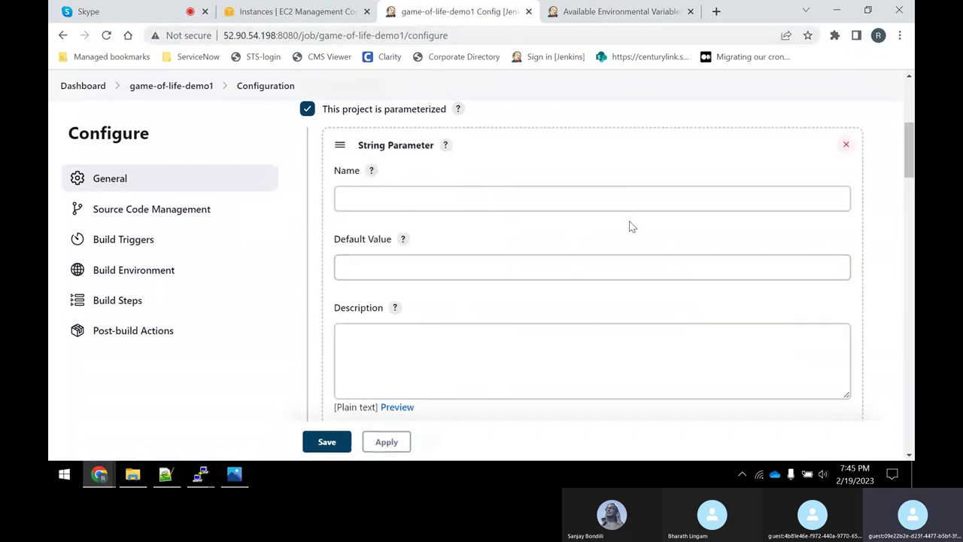
Name the parameter BUILD_ID with default value 0 and paste BUILD_ID as its description.
{"action": "left_click", "coordinate": [459, 196]}
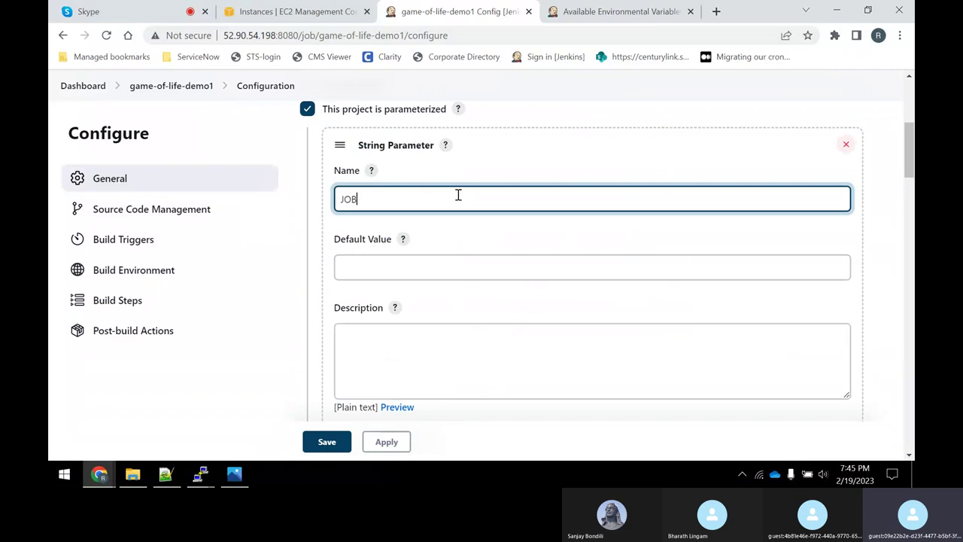
{"action": "type", "text": "NAM"}
{"action": "key", "text": "BackSpace"}
{"action": "key", "text": "BackSpace"}
{"action": "key", "text": "BackSpace"}
{"action": "key", "text": "BackSpace"}
{"action": "key", "text": "BackSpace"}
{"action": "key", "text": "BackSpace"}
{"action": "key", "text": "BackSpace"}
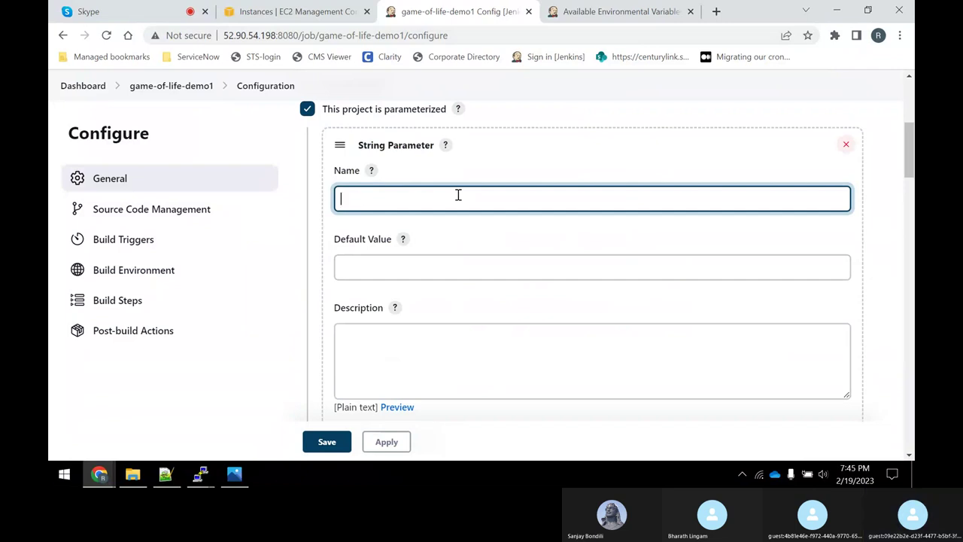
{"action": "type", "text": "BU"}
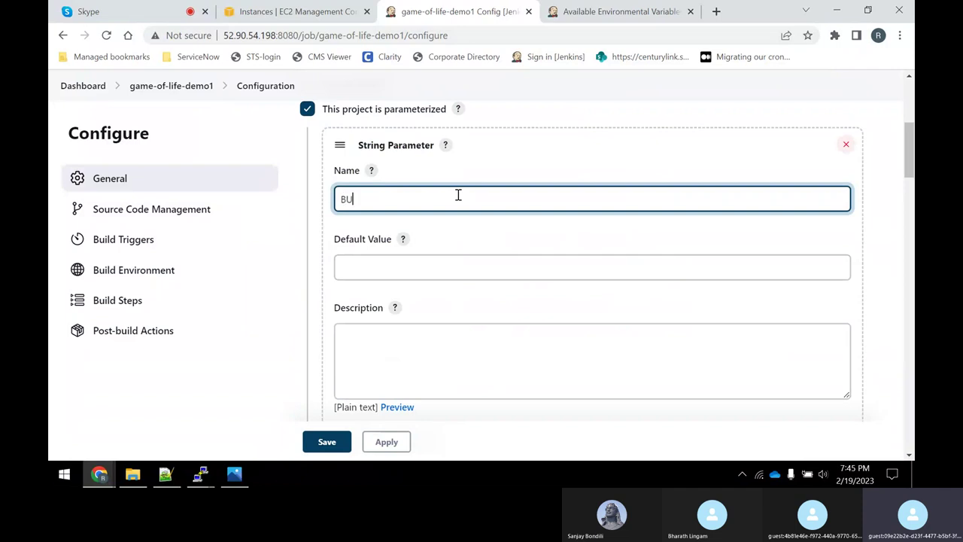
{"action": "type", "text": "ILD_ID"}
{"action": "left_click_drag", "start_coordinate": [406, 195], "coordinate": [297, 200]}
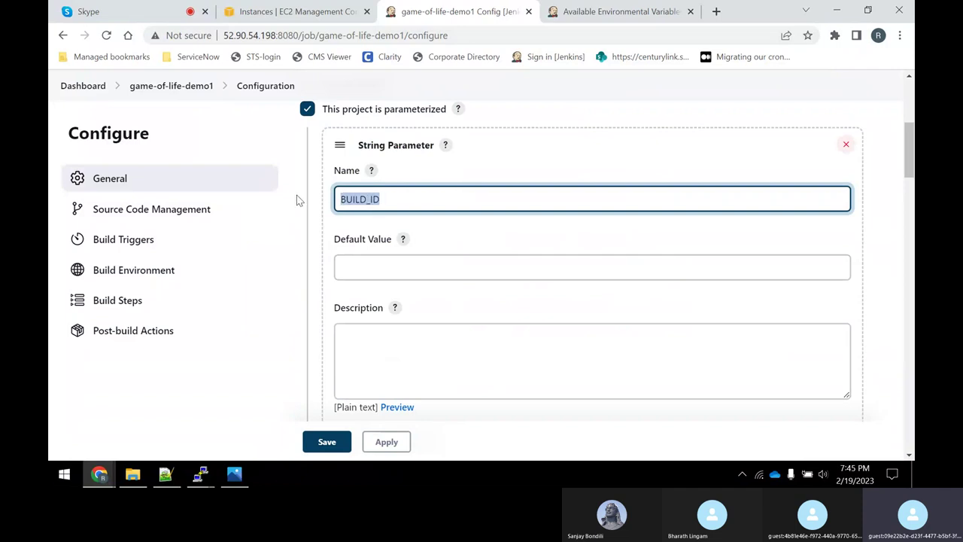
{"action": "left_click", "coordinate": [377, 266]}
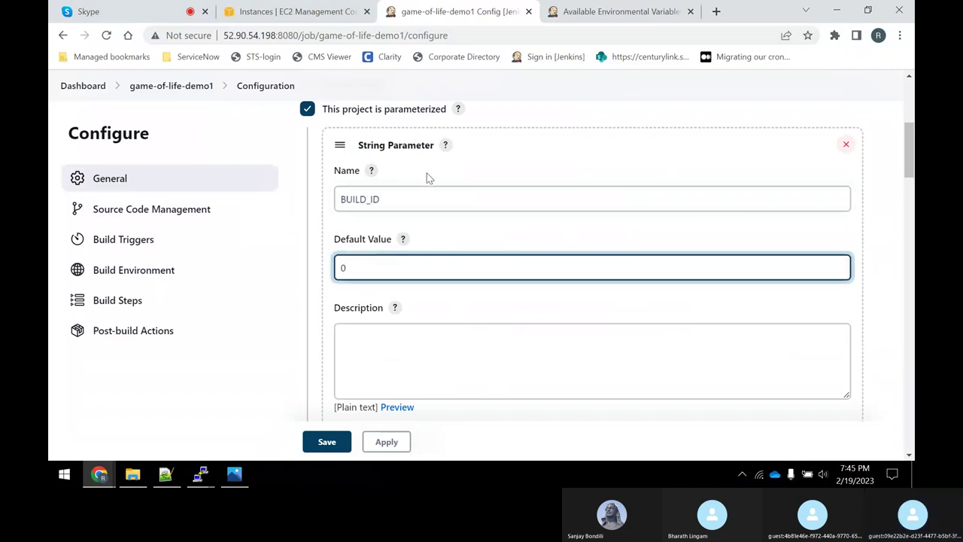
{"action": "left_click_drag", "start_coordinate": [400, 200], "coordinate": [307, 198]}
{"action": "right_click", "coordinate": [370, 198]}
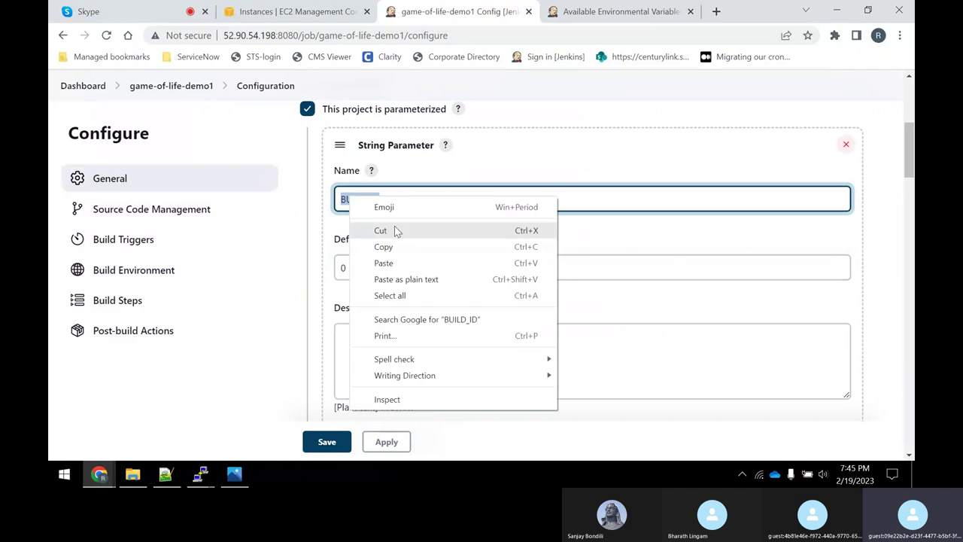
{"action": "left_click", "coordinate": [394, 244]}
{"action": "left_click", "coordinate": [374, 352]}
{"action": "key", "text": "ctrl+v"}
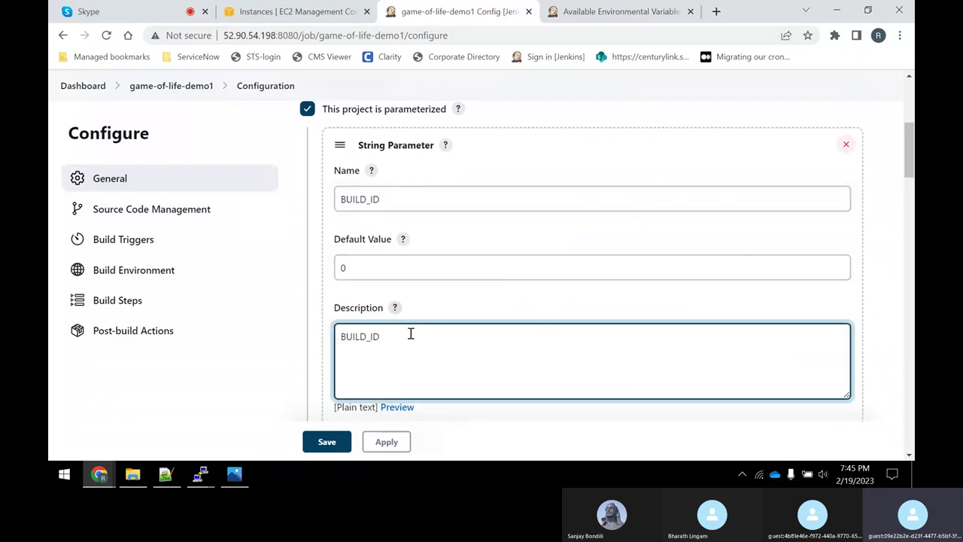
Enable 'Trim the string' and review the BUILD_ID parameter fields.
{"action": "scroll", "coordinate": [444, 267], "scroll_direction": "down", "scroll_amount": 2}
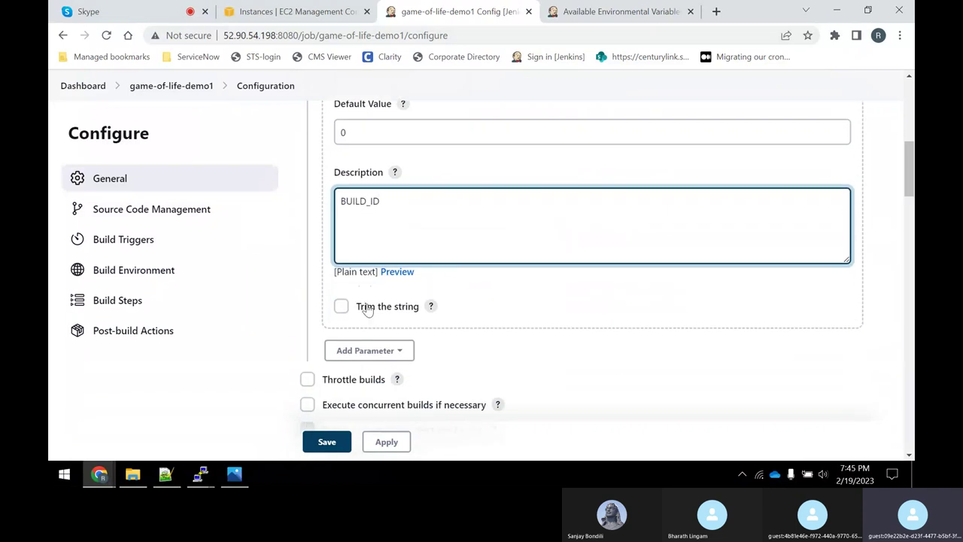
{"action": "left_click", "coordinate": [343, 308]}
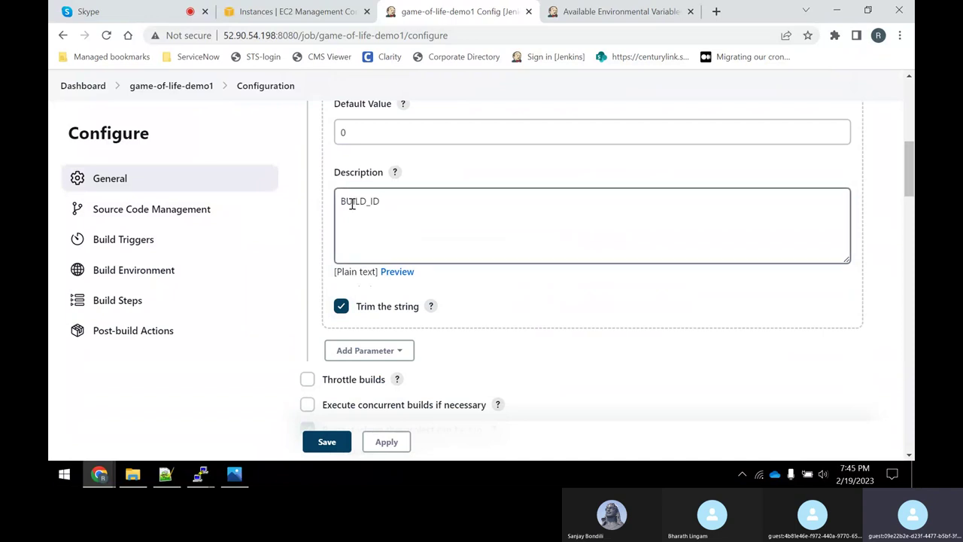
{"action": "left_click_drag", "start_coordinate": [343, 201], "coordinate": [382, 200]}
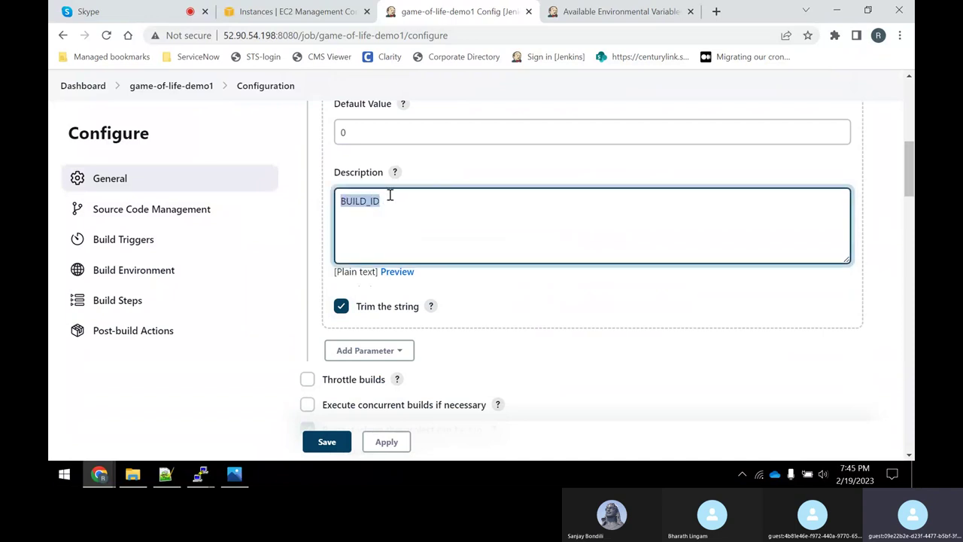
{"action": "left_click", "coordinate": [391, 201]}
{"action": "scroll", "coordinate": [412, 133], "scroll_direction": "up", "scroll_amount": 2}
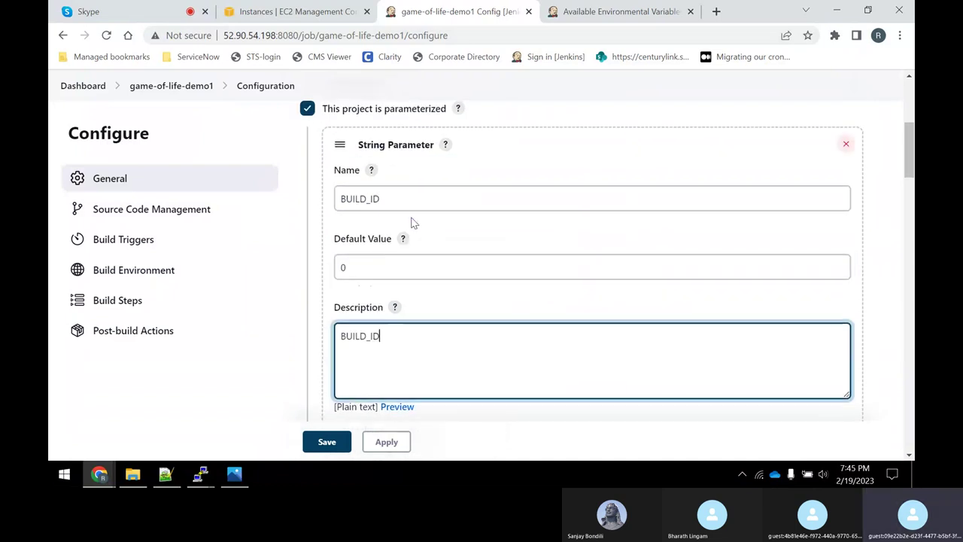
{"action": "left_click", "coordinate": [388, 199]}
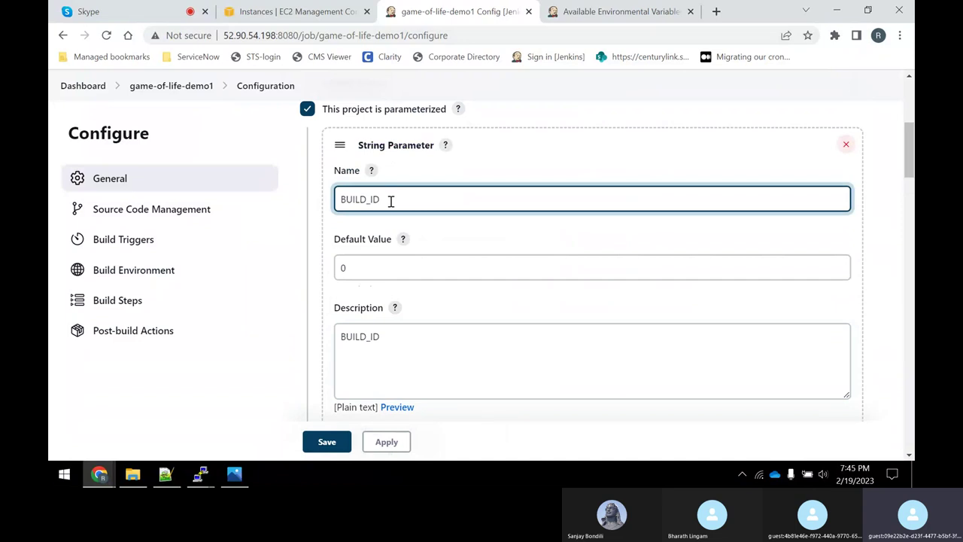
{"action": "left_click_drag", "start_coordinate": [382, 200], "coordinate": [305, 203]}
{"action": "scroll", "coordinate": [269, 272], "scroll_direction": "up", "scroll_amount": 1}
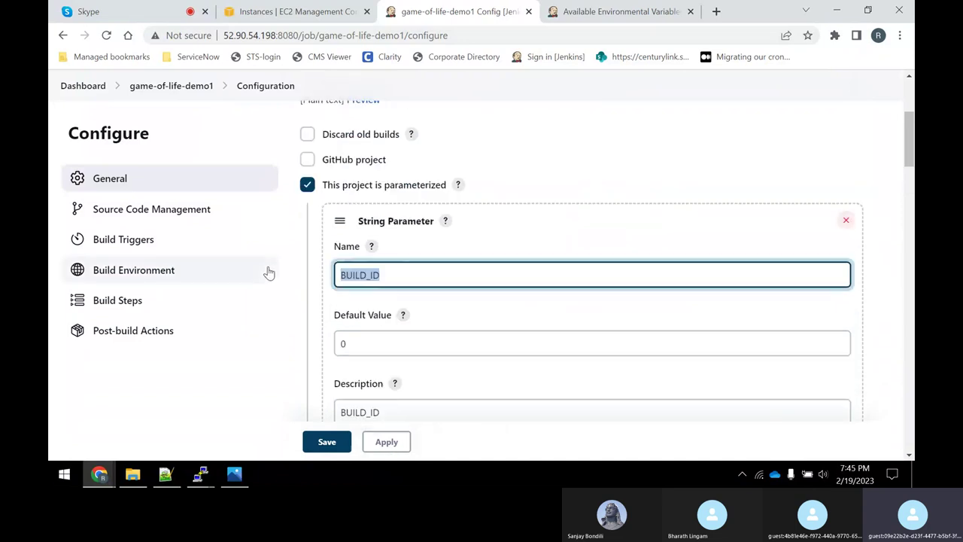
{"action": "scroll", "coordinate": [269, 272], "scroll_direction": "up", "scroll_amount": 2}
{"action": "scroll", "coordinate": [437, 228], "scroll_direction": "down", "scroll_amount": 7}
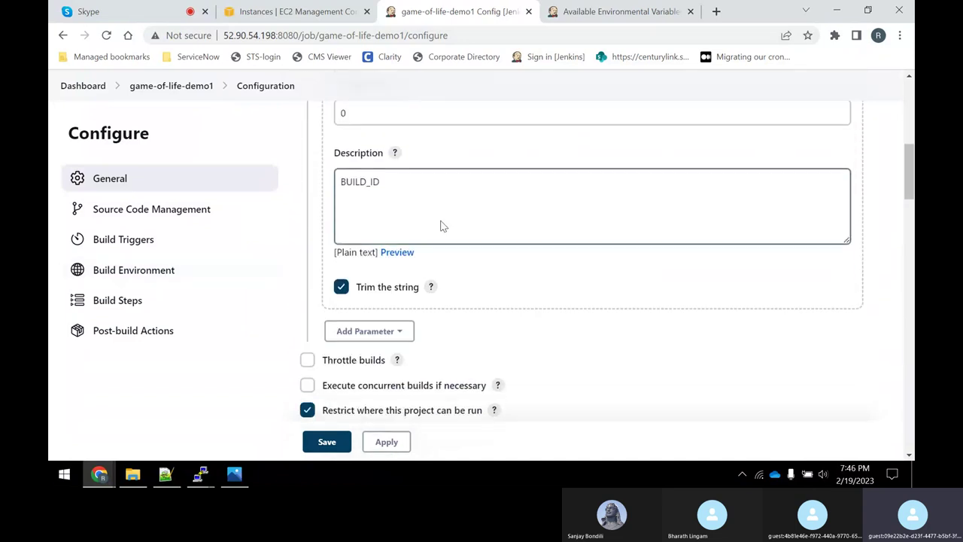
{"action": "left_click", "coordinate": [374, 151]}
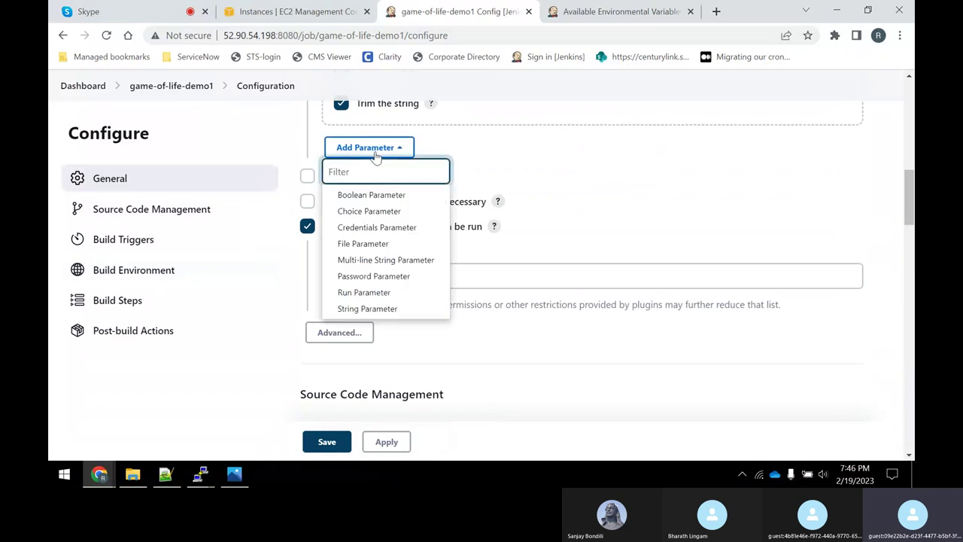
Add a Choice Parameter to the job and name it GOALS.
{"action": "left_click", "coordinate": [361, 212]}
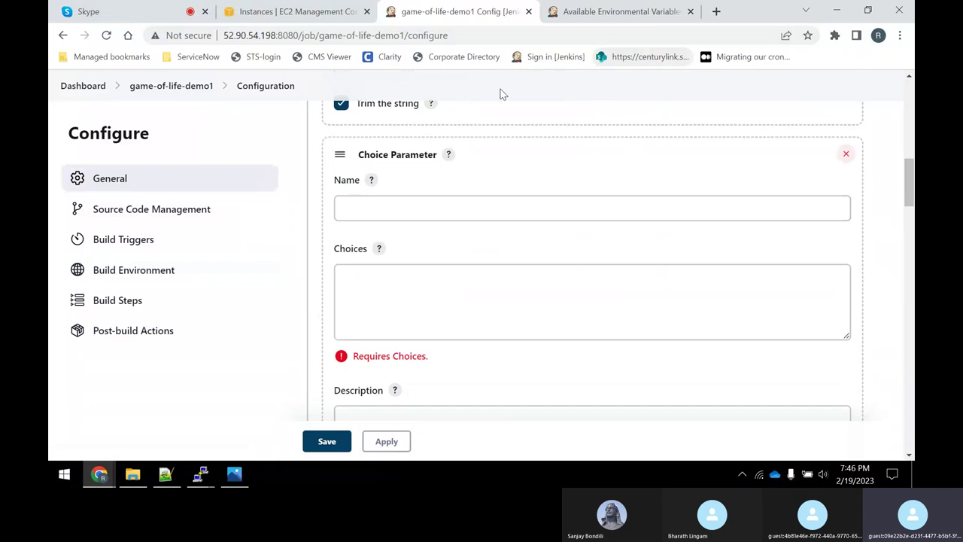
{"action": "left_click", "coordinate": [391, 207]}
{"action": "type", "text": "MA"}
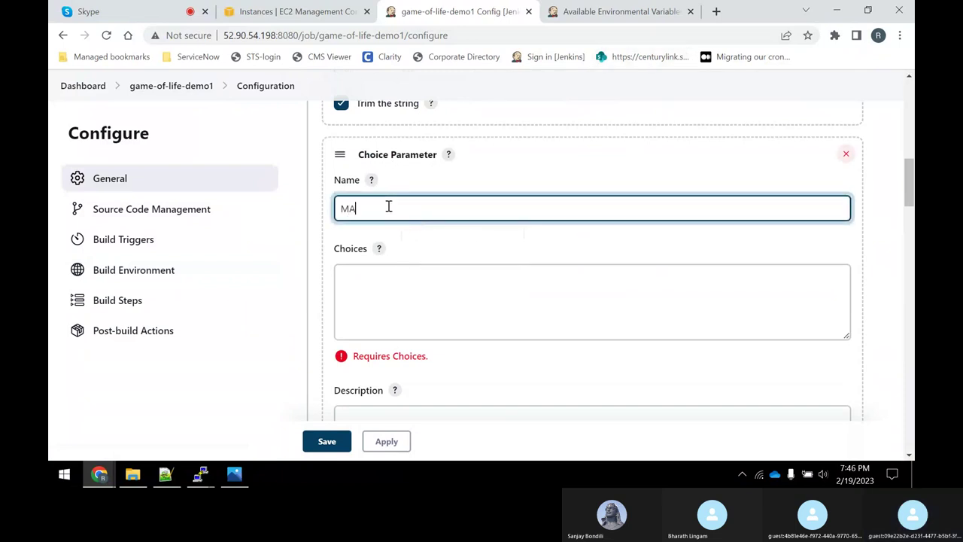
{"action": "key", "text": "BackSpace"}
{"action": "key", "text": "BackSpace"}
{"action": "key", "text": "BackSpace"}
{"action": "type", "text": "GOALS"}
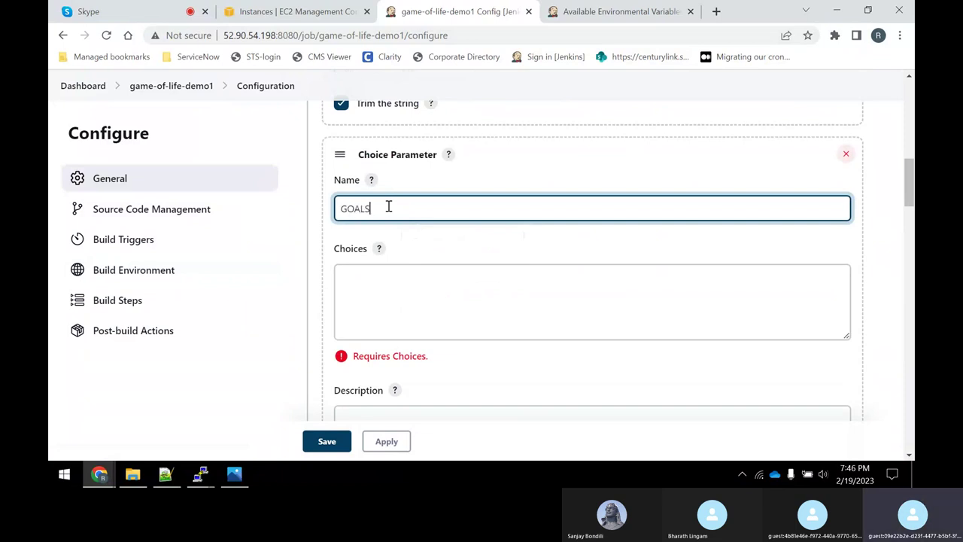
Enter the choices compile, package and clean package on separate lines.
{"action": "left_click", "coordinate": [431, 282]}
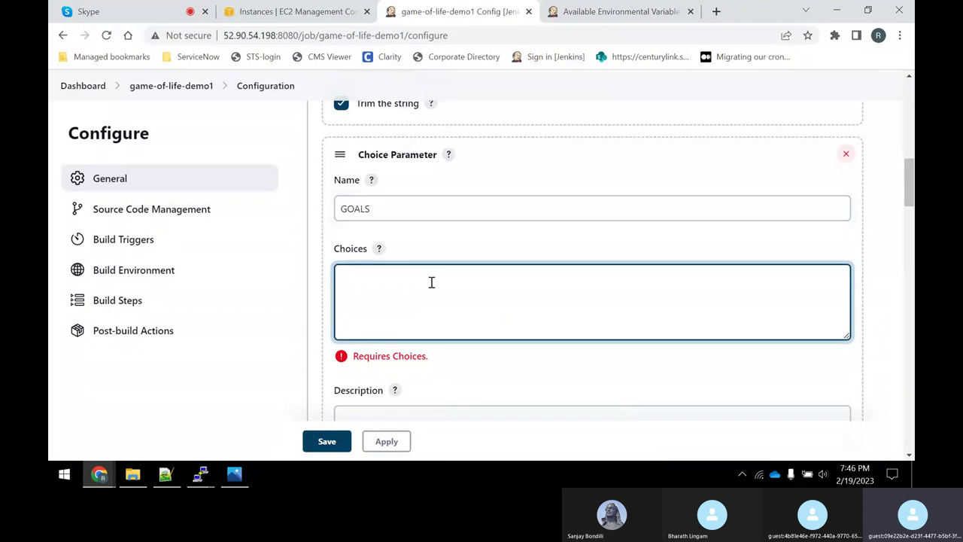
{"action": "type", "text": "com"}
{"action": "type", "text": "pile "}
{"action": "type", "text": "package"}
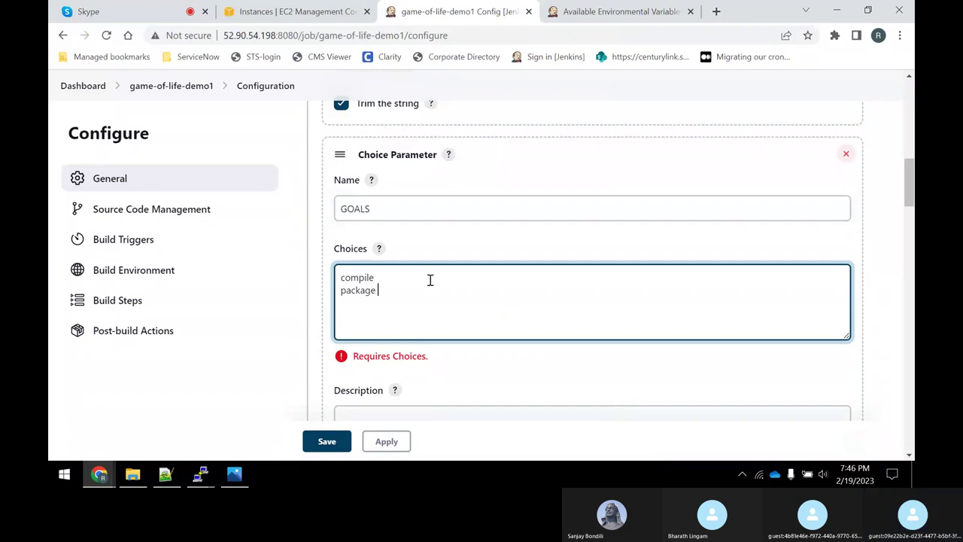
{"action": "key", "text": "Return"}
{"action": "type", "text": "clean "}
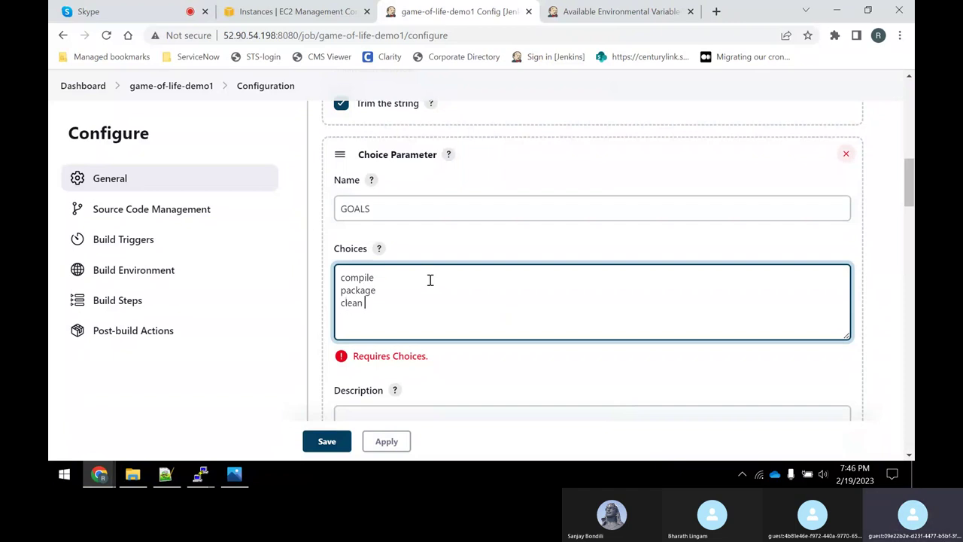
{"action": "type", "text": "packge"}
Describe the parameter as 'Choice parameters used for Maven'.
{"action": "left_click_drag", "start_coordinate": [359, 156], "coordinate": [435, 156]}
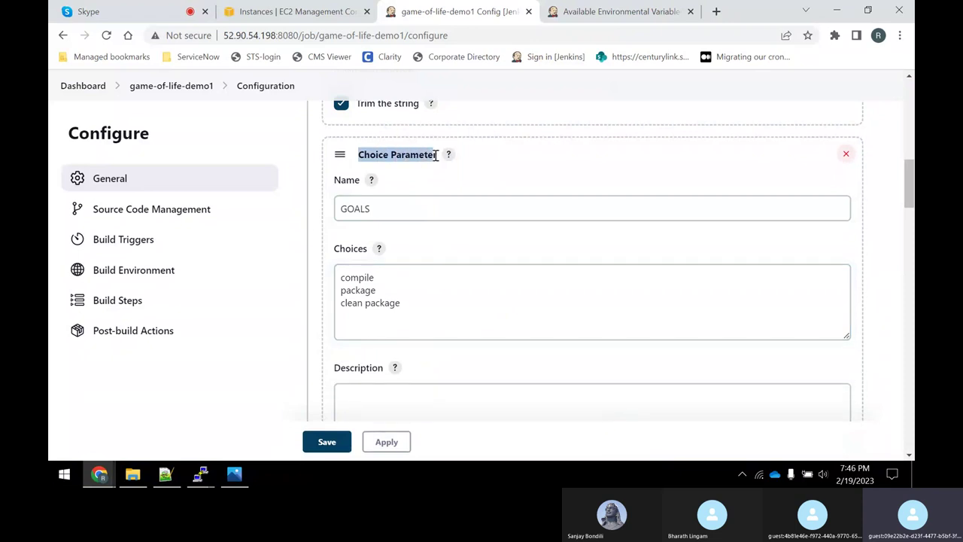
{"action": "scroll", "coordinate": [471, 294], "scroll_direction": "down", "scroll_amount": 2}
{"action": "left_click", "coordinate": [374, 266]}
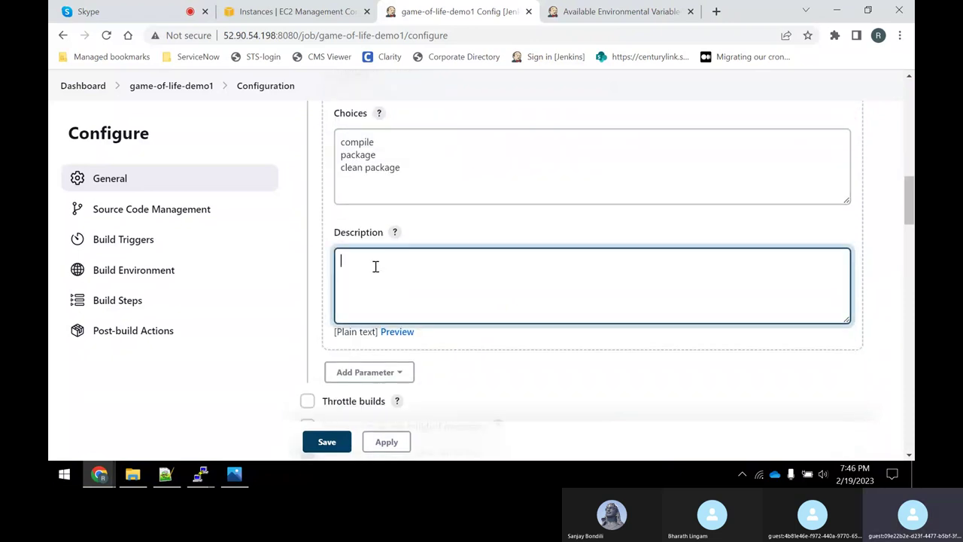
{"action": "scroll", "coordinate": [436, 259], "scroll_direction": "up", "scroll_amount": 2}
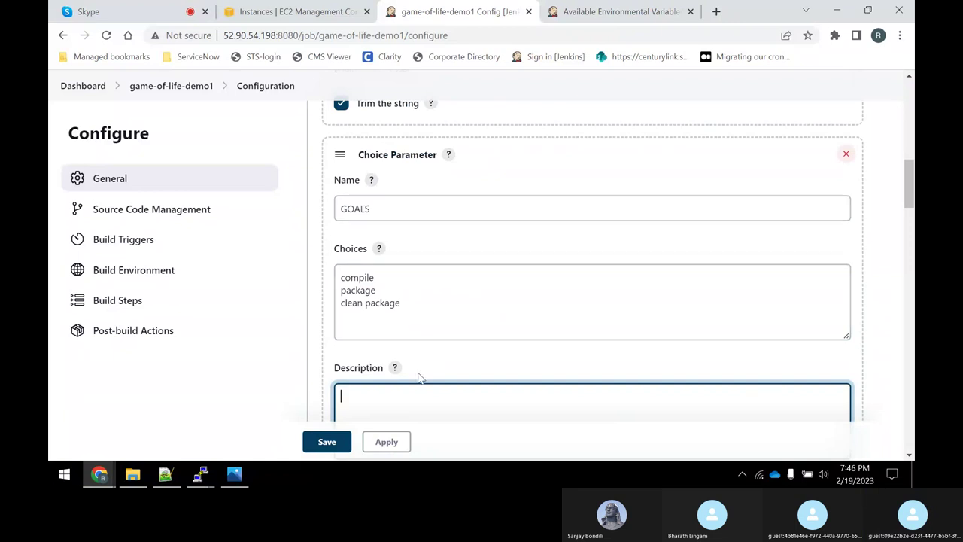
{"action": "scroll", "coordinate": [411, 381], "scroll_direction": "down", "scroll_amount": 1}
{"action": "type", "text": "Choic"}
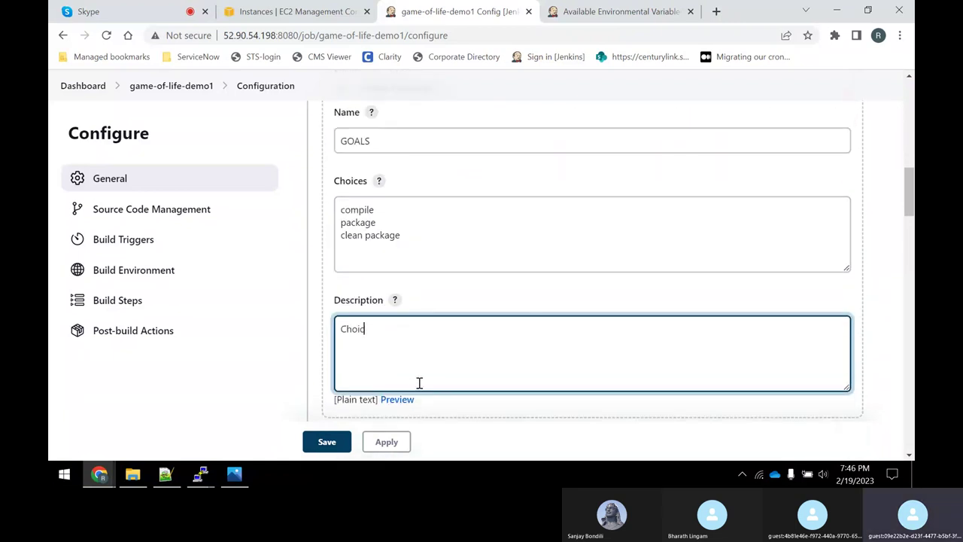
{"action": "type", "text": "e paramtet"}
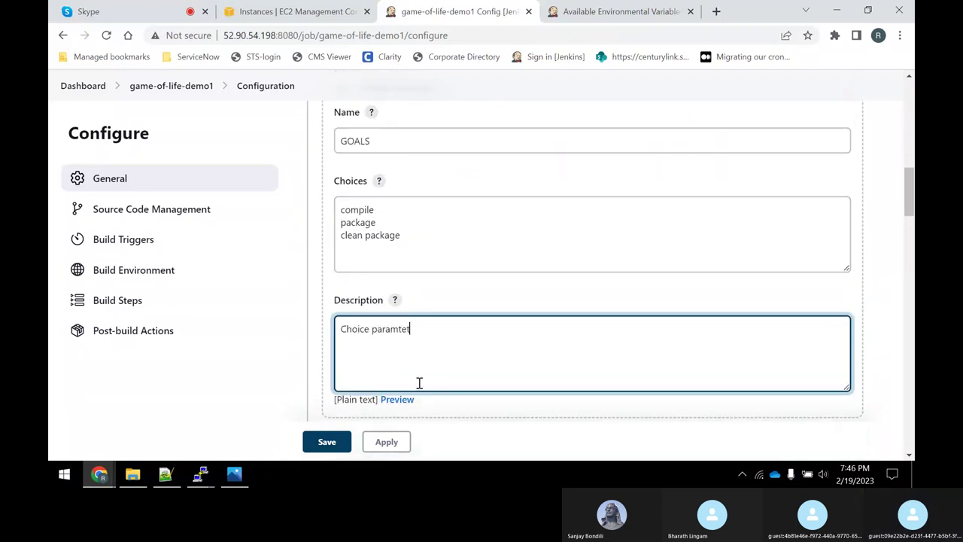
{"action": "type", "text": "e"}
{"action": "type", "text": "eters used for Maven"}
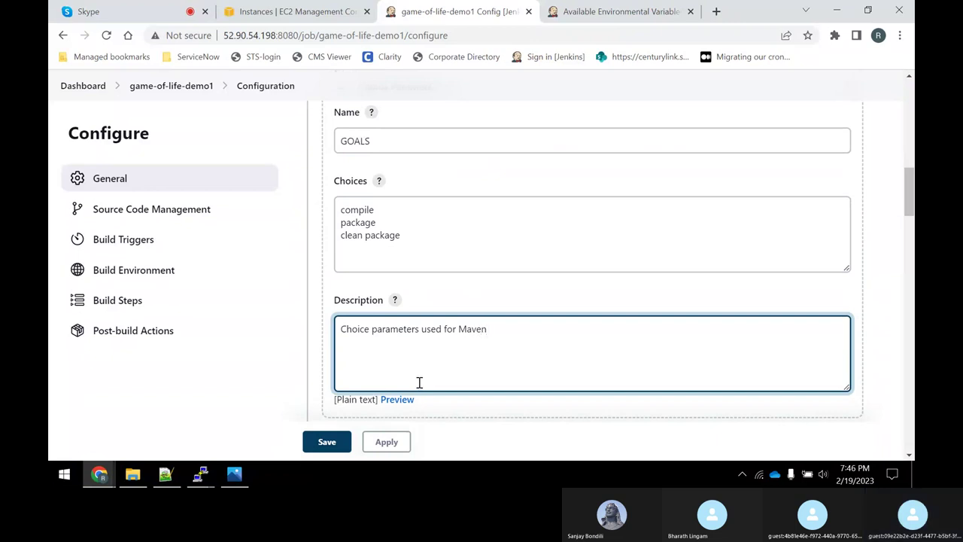
{"action": "scroll", "coordinate": [419, 383], "scroll_direction": "down", "scroll_amount": 2}
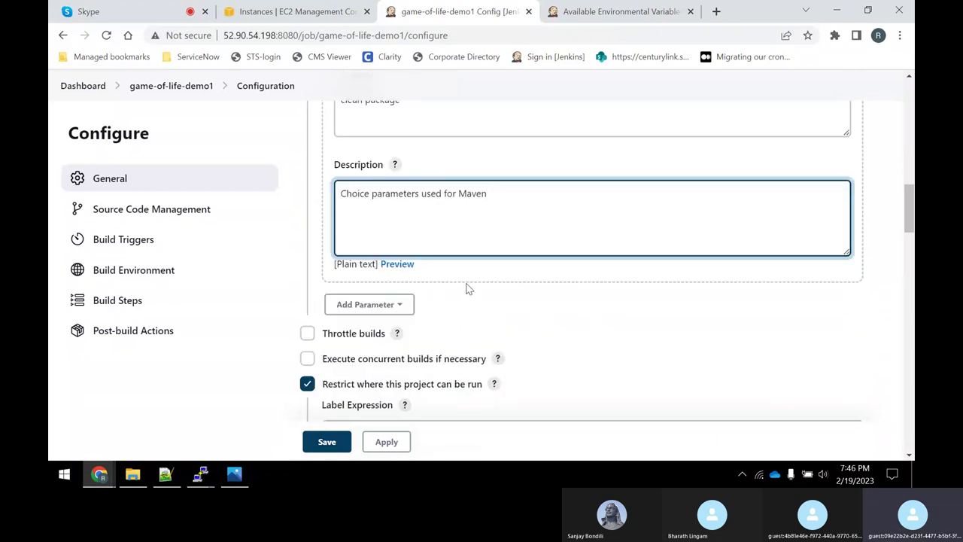
{"action": "scroll", "coordinate": [474, 299], "scroll_direction": "down", "scroll_amount": 2}
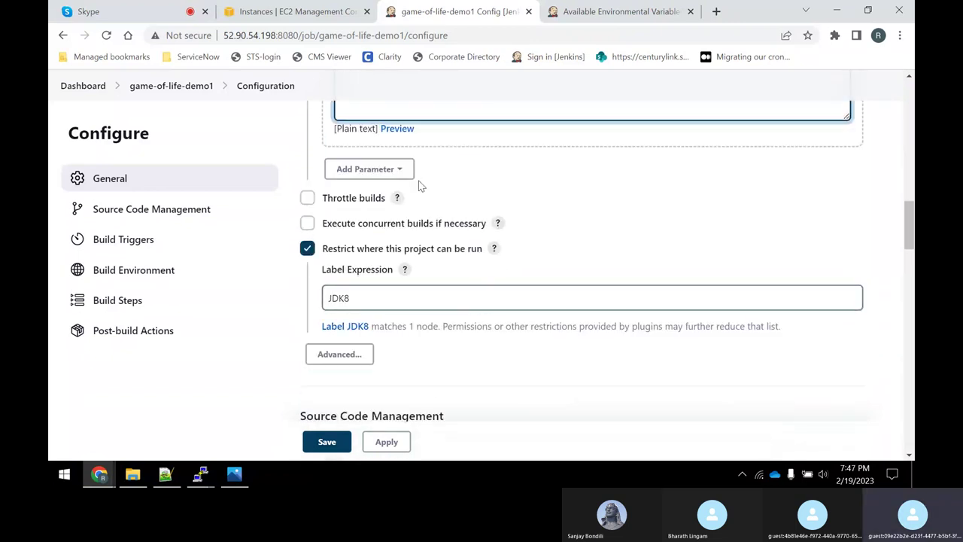
{"action": "scroll", "coordinate": [421, 188], "scroll_direction": "up", "scroll_amount": 5}
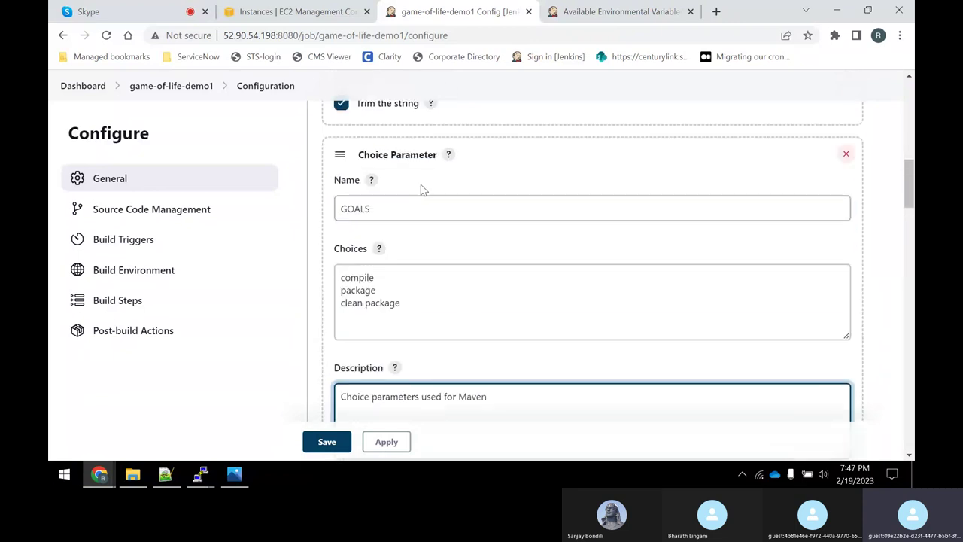
Apply and save the job configuration containing the new GOALS parameter.
{"action": "left_click", "coordinate": [401, 443]}
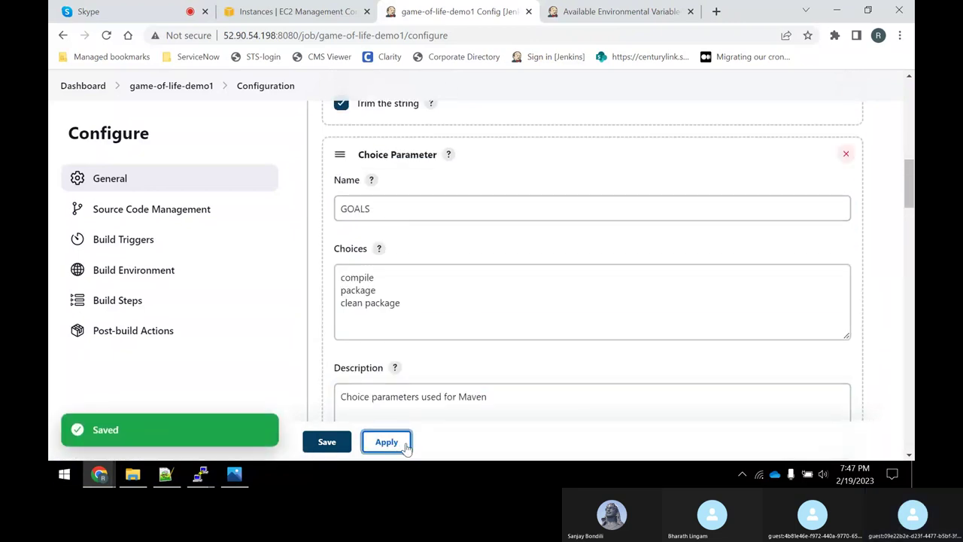
{"action": "left_click", "coordinate": [341, 445]}
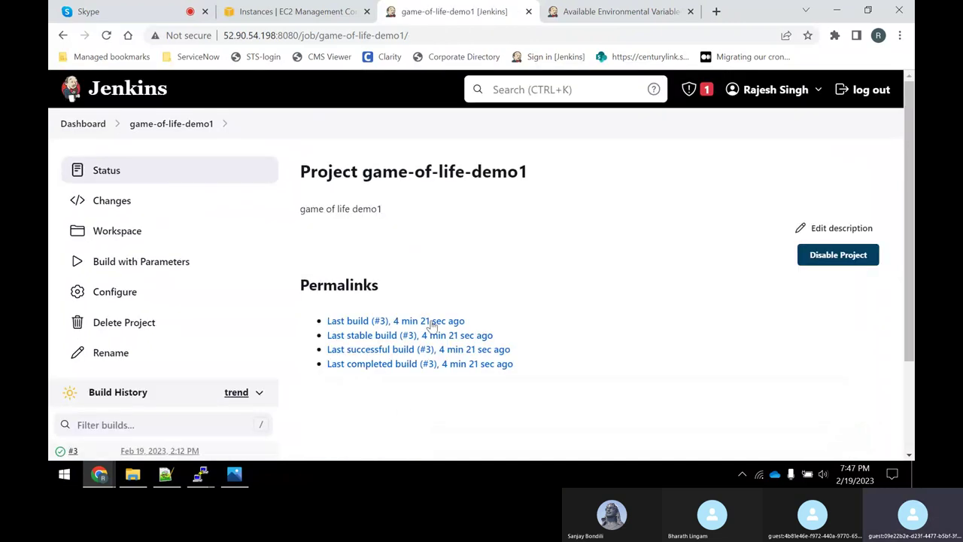
Open the Build with Parameters form and review BUILD_ID's default value 0 and its description.
{"action": "left_click", "coordinate": [153, 269]}
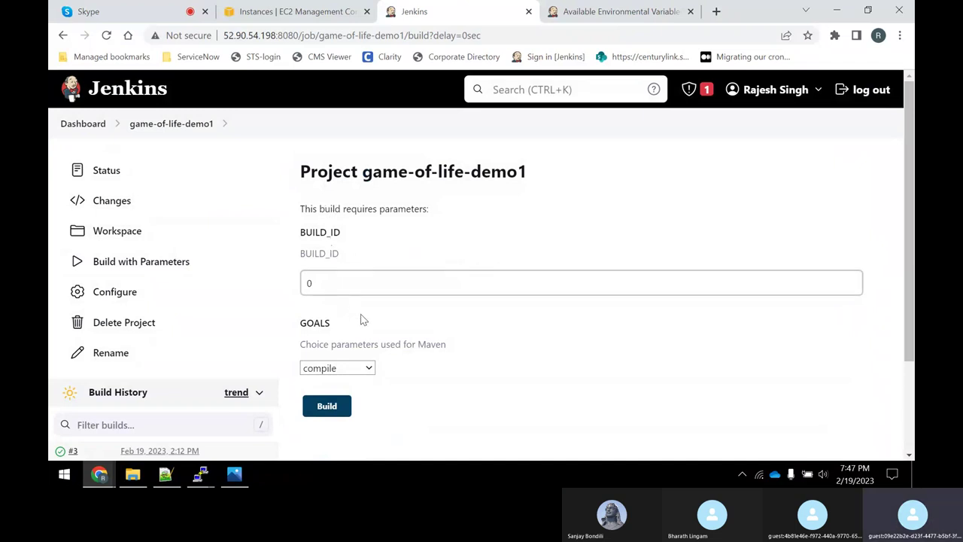
{"action": "left_click_drag", "start_coordinate": [334, 281], "coordinate": [275, 286]}
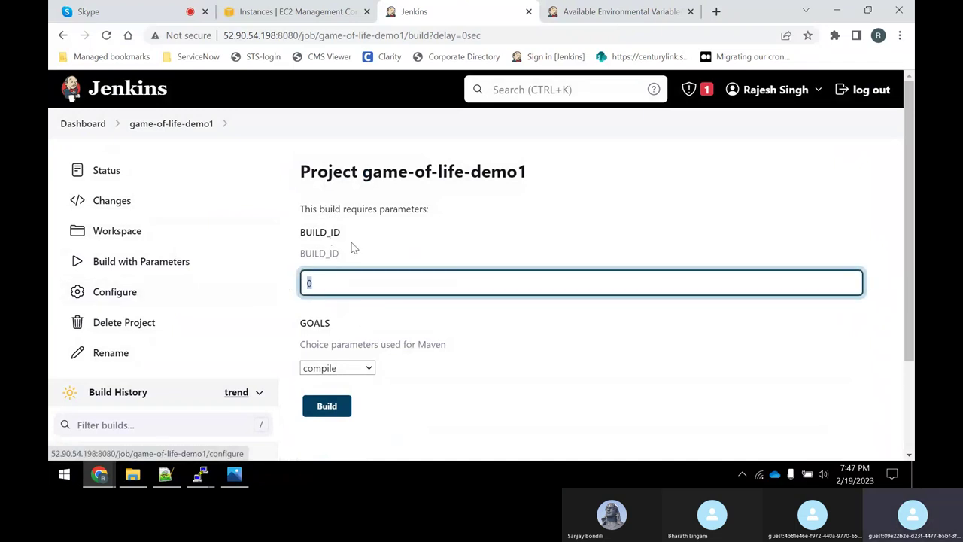
{"action": "left_click_drag", "start_coordinate": [335, 254], "coordinate": [298, 291]}
{"action": "left_click", "coordinate": [326, 284]}
{"action": "scroll", "coordinate": [308, 263], "scroll_direction": "down", "scroll_amount": 2}
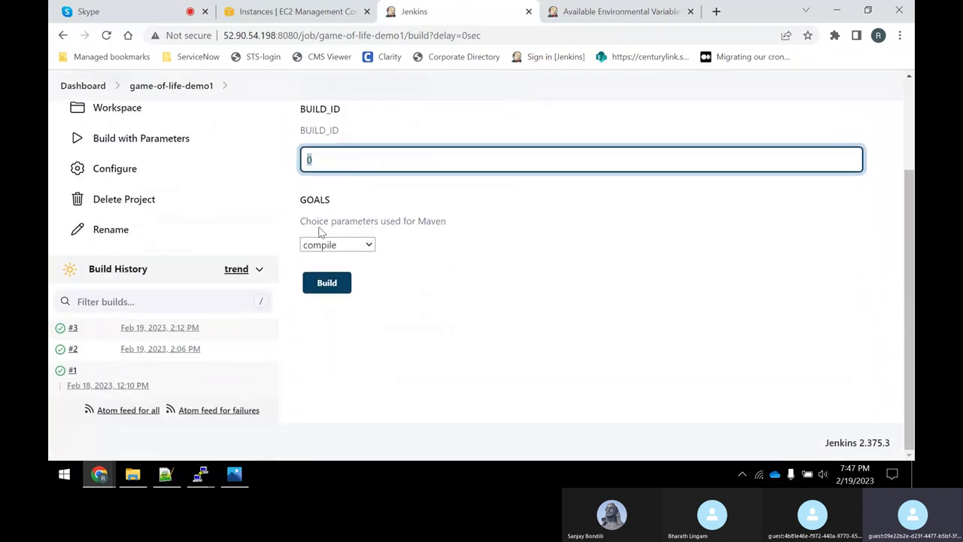
Set the GOALS dropdown to clean package after briefly choosing package.
{"action": "left_click_drag", "start_coordinate": [303, 198], "coordinate": [322, 201]}
{"action": "left_click", "coordinate": [351, 246]}
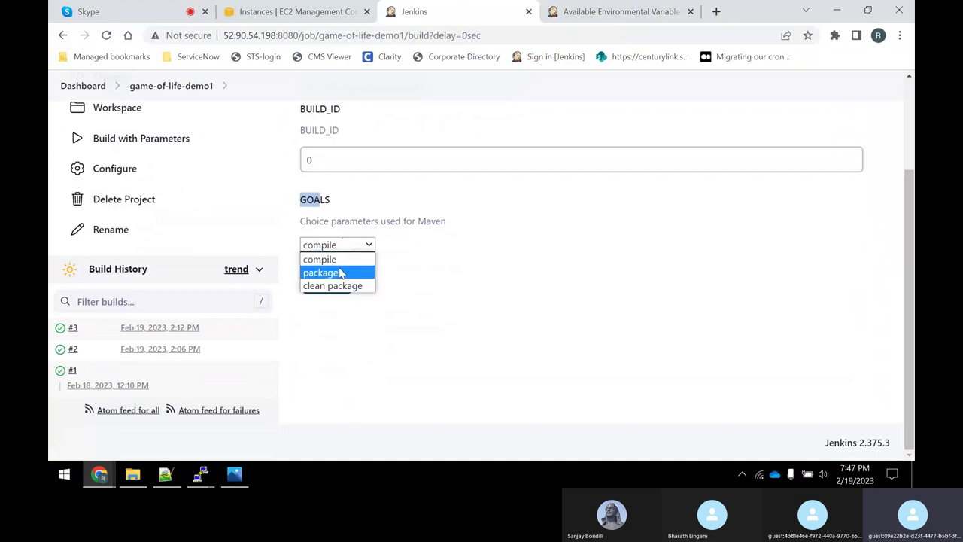
{"action": "left_click", "coordinate": [342, 277]}
{"action": "left_click", "coordinate": [338, 247]}
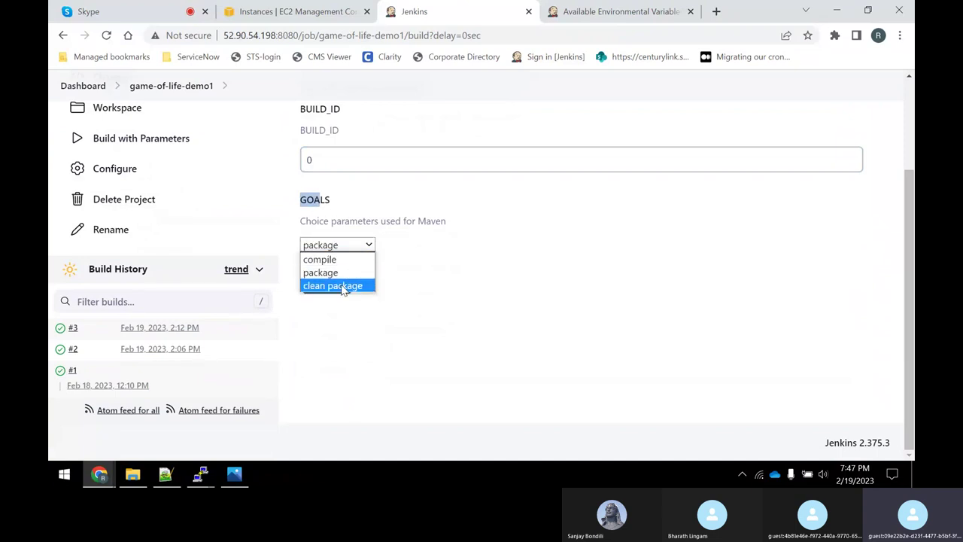
{"action": "left_click", "coordinate": [337, 286]}
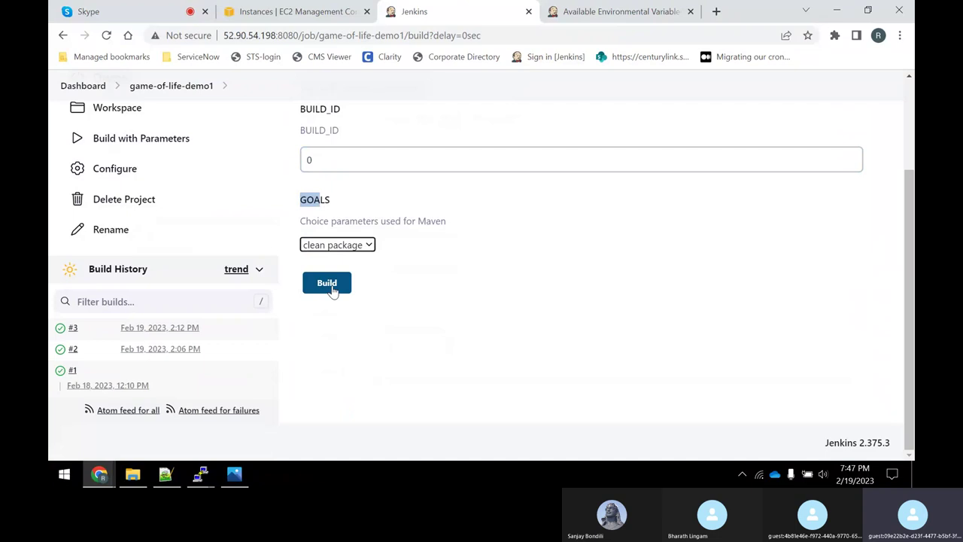
{"action": "left_click_drag", "start_coordinate": [330, 202], "coordinate": [305, 199]}
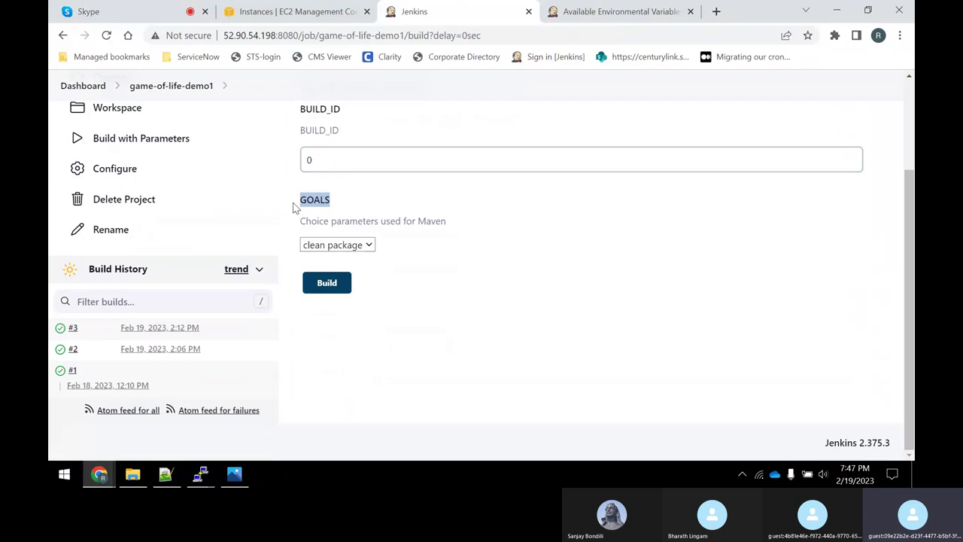
{"action": "left_click", "coordinate": [332, 207]}
{"action": "scroll", "coordinate": [351, 211], "scroll_direction": "up", "scroll_amount": 3}
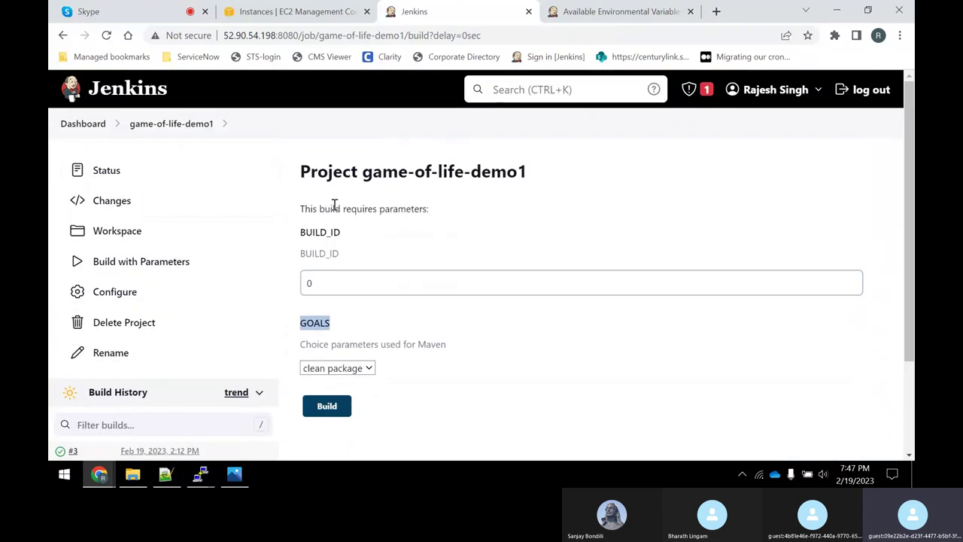
{"action": "left_click_drag", "start_coordinate": [334, 205], "coordinate": [354, 208]}
{"action": "left_click_drag", "start_coordinate": [306, 232], "coordinate": [320, 231]}
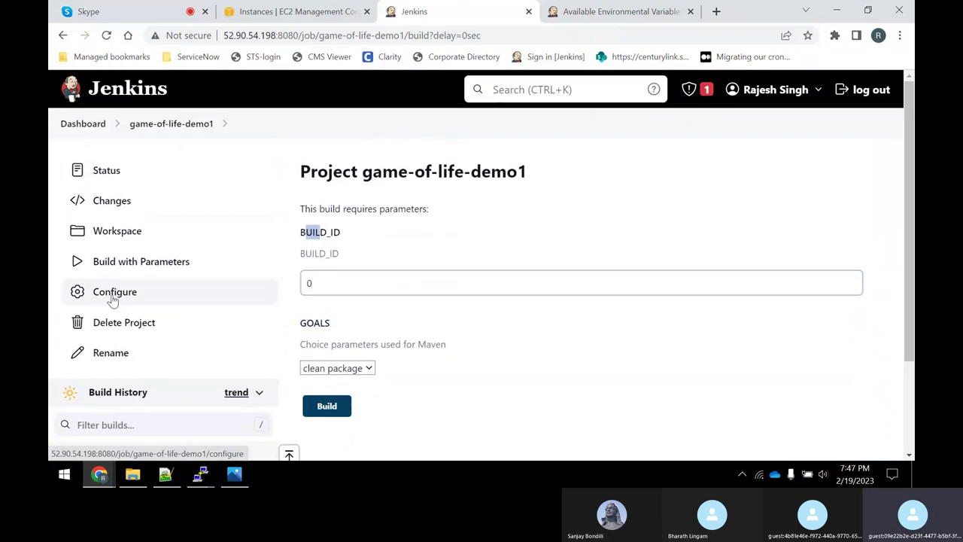
On the Configure page, rename the BUILD_ID string parameter to Request_ID.
{"action": "left_click", "coordinate": [112, 298]}
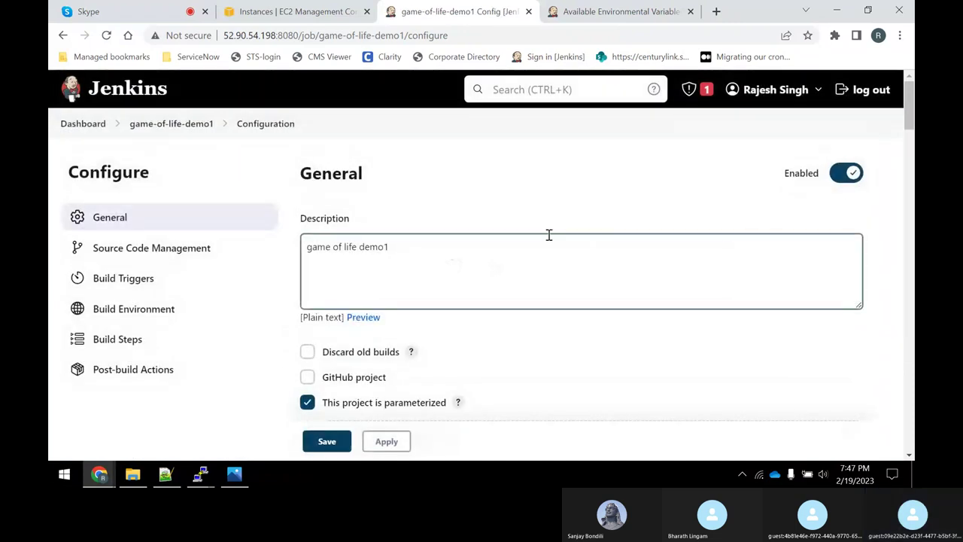
{"action": "scroll", "coordinate": [550, 235], "scroll_direction": "down", "scroll_amount": 5}
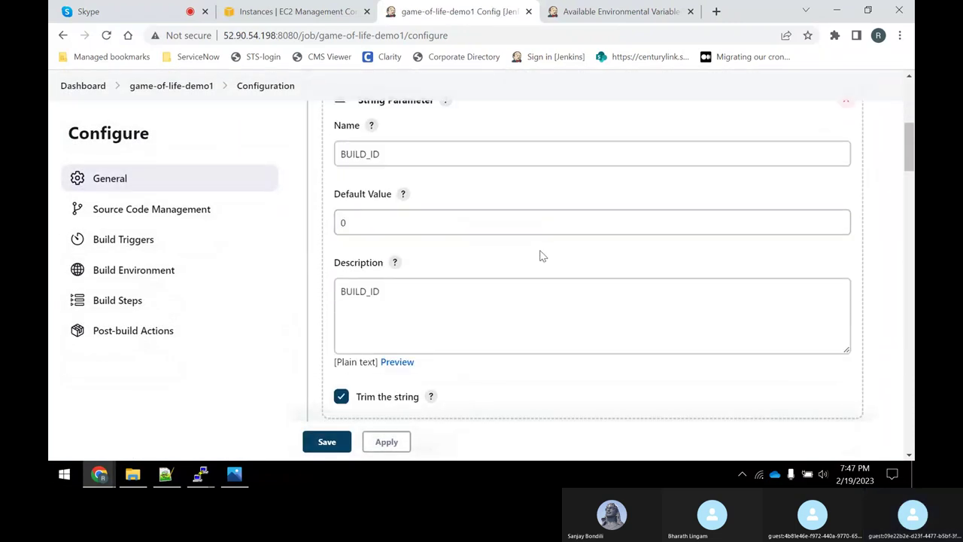
{"action": "left_click_drag", "start_coordinate": [398, 292], "coordinate": [239, 275]}
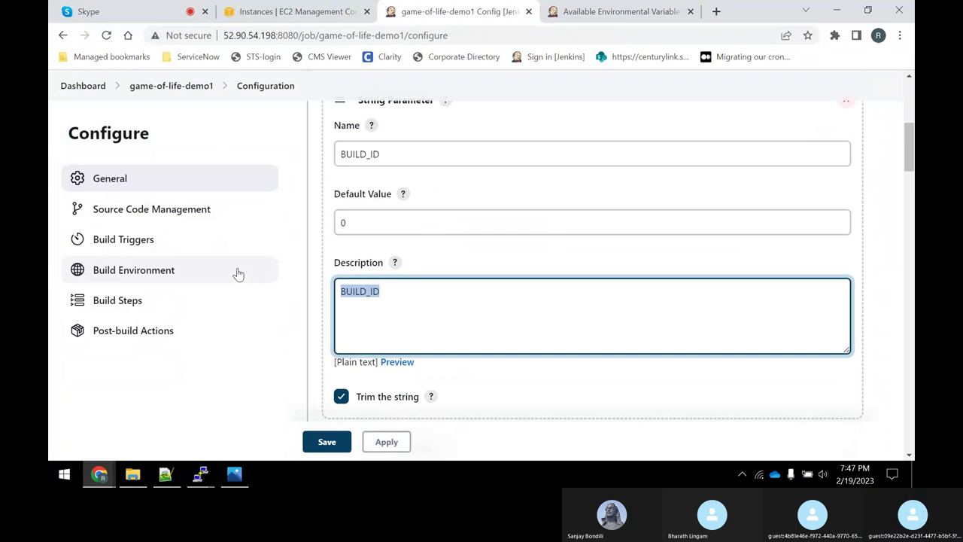
{"action": "left_click_drag", "start_coordinate": [364, 153], "coordinate": [293, 151]}
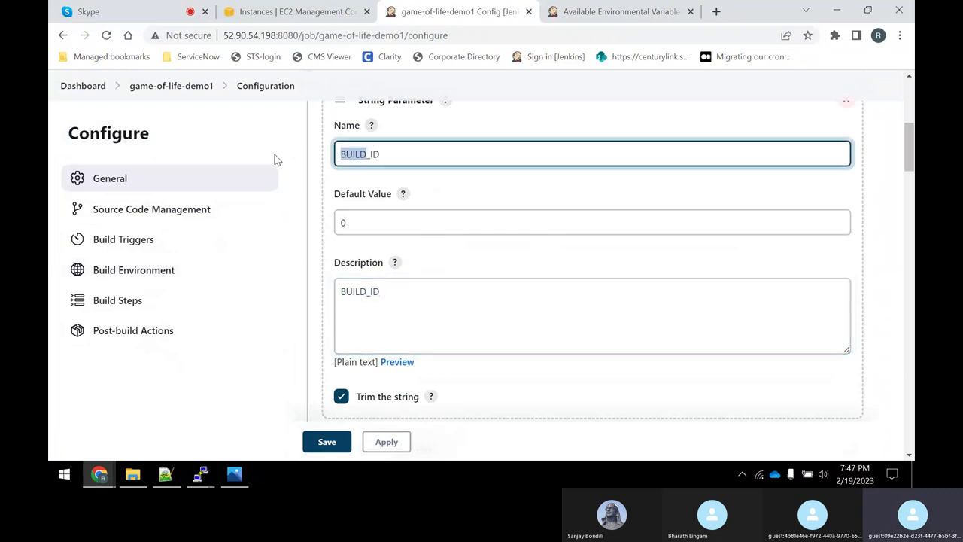
{"action": "type", "text": "R"}
{"action": "key", "text": "Delete"}
{"action": "type", "text": "equrs"}
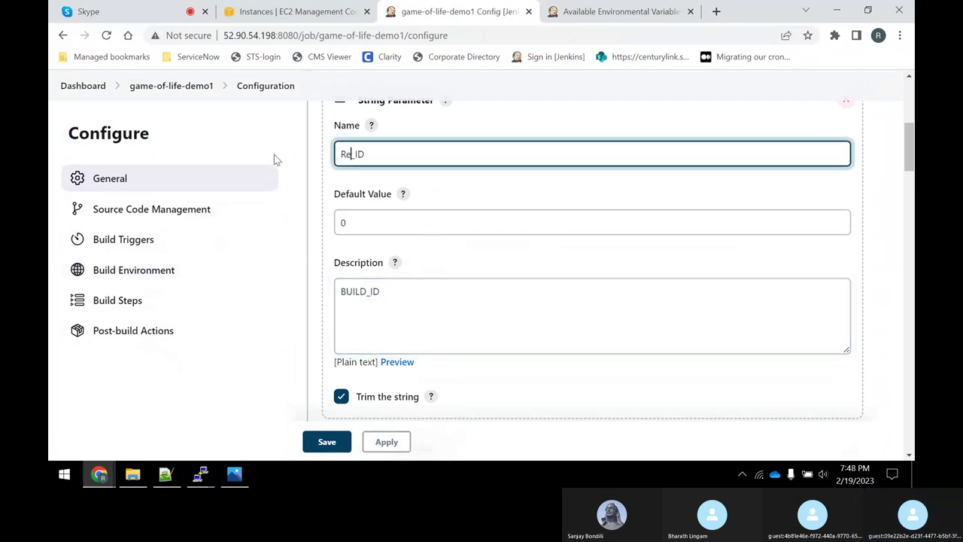
{"action": "key", "text": "BackSpace"}
{"action": "key", "text": "BackSpace"}
{"action": "type", "text": "est"}
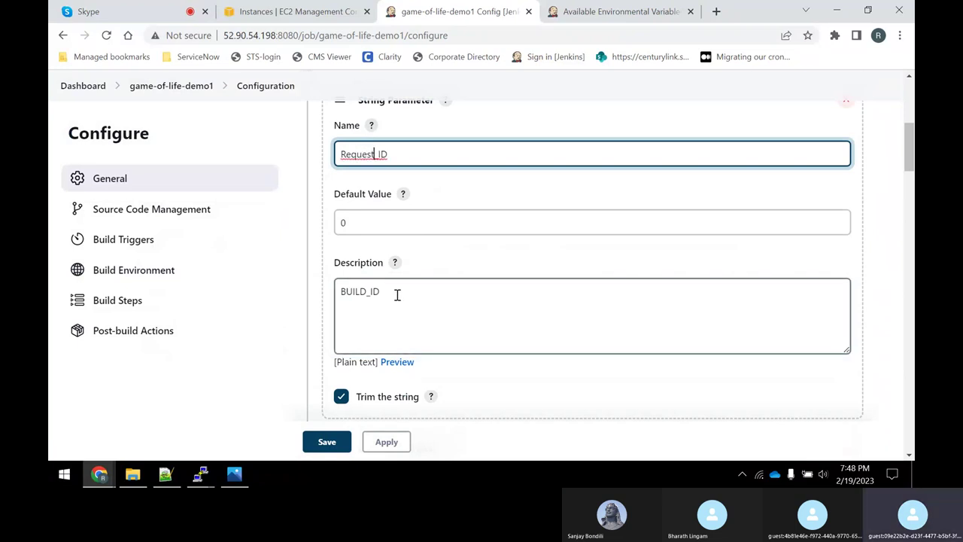
Change its description to 'This is used to pass some Request number' and scroll to Build Steps.
{"action": "double_click", "coordinate": [391, 293]}
{"action": "type", "text": "This is used"}
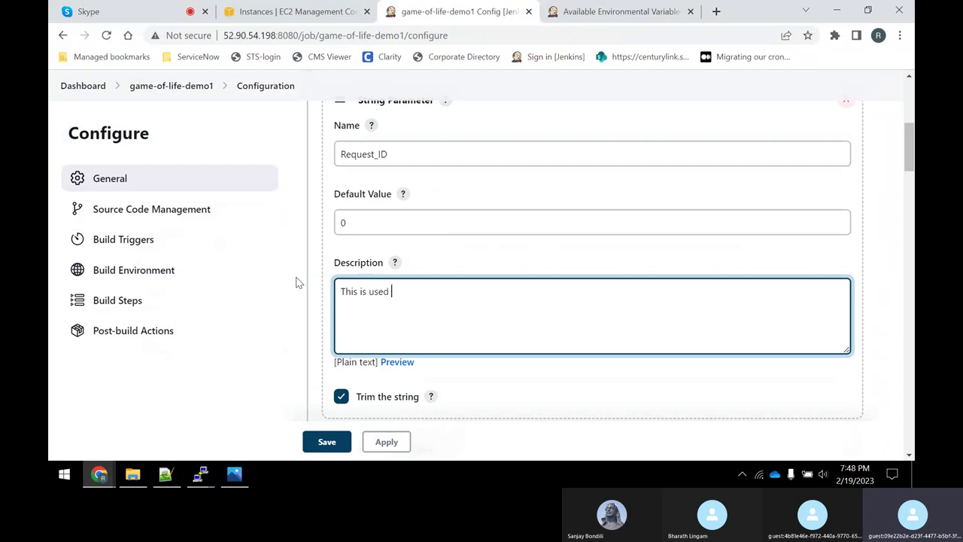
{"action": "type", "text": " to pass "}
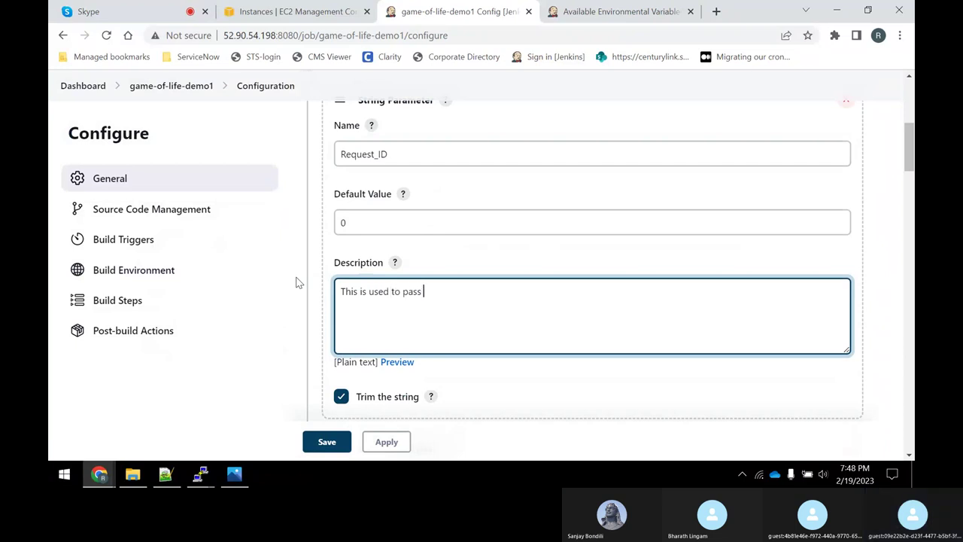
{"action": "type", "text": "some Request n"}
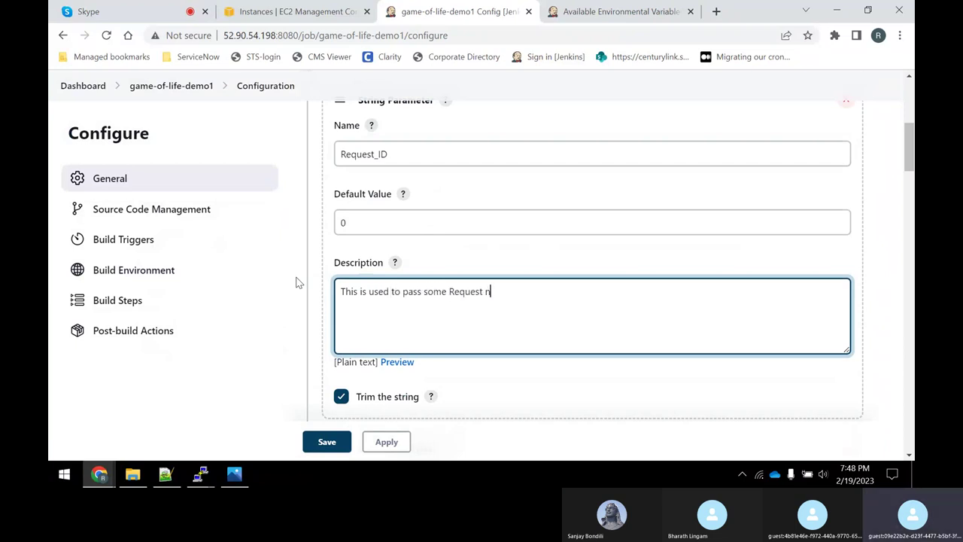
{"action": "type", "text": "umber"}
{"action": "scroll", "coordinate": [354, 255], "scroll_direction": "down", "scroll_amount": 10}
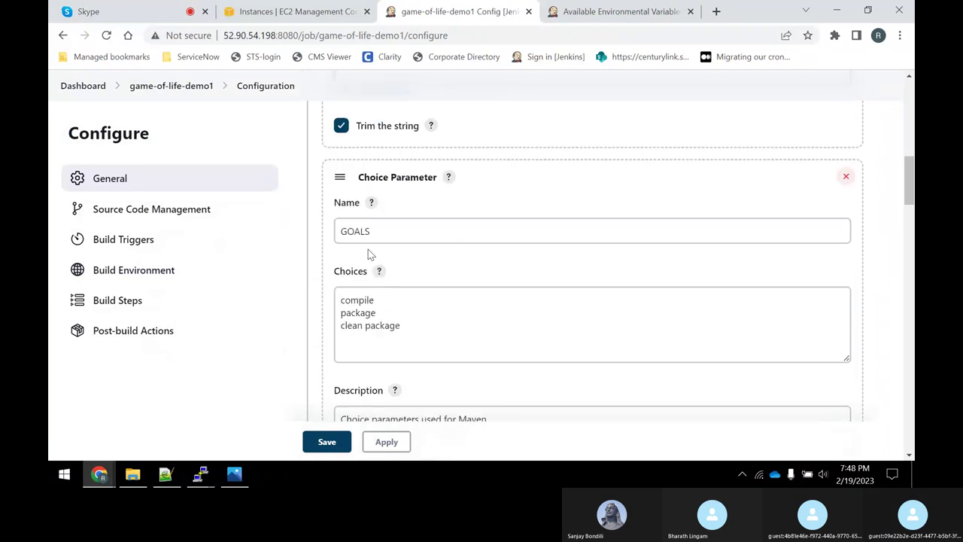
{"action": "scroll", "coordinate": [428, 304], "scroll_direction": "down", "scroll_amount": 5}
{"action": "scroll", "coordinate": [428, 305], "scroll_direction": "down", "scroll_amount": 8}
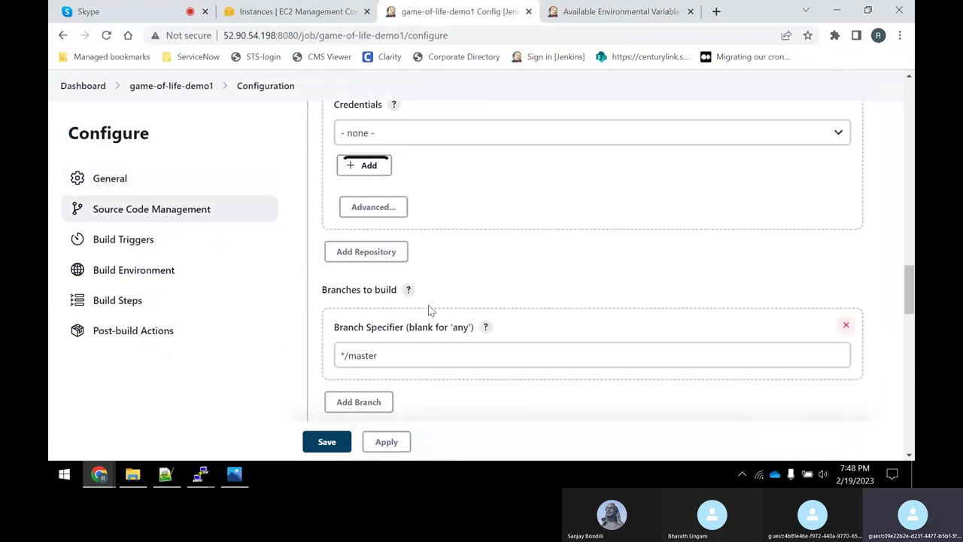
{"action": "scroll", "coordinate": [425, 316], "scroll_direction": "down", "scroll_amount": 6}
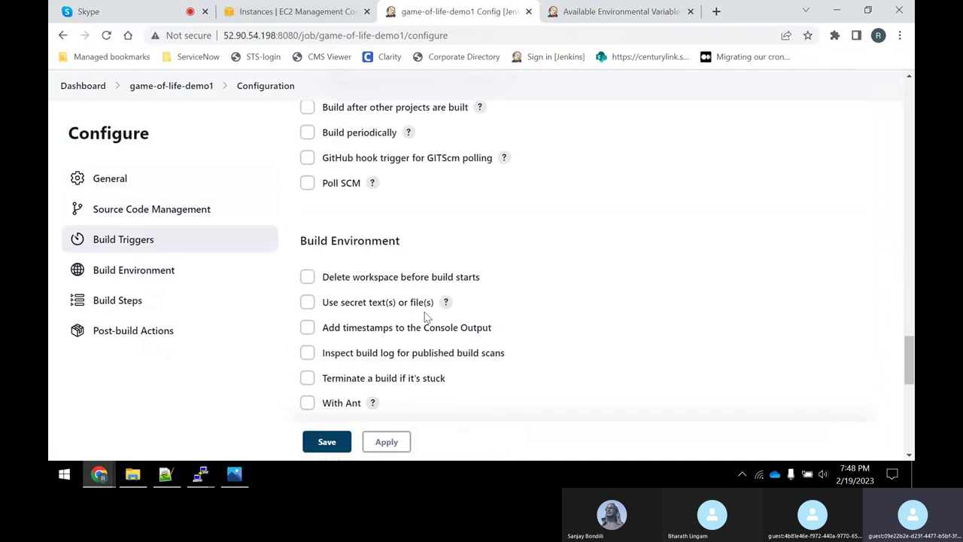
Replace $BUILD_NUMBER with $Request_ID in the first echo command.
{"action": "left_click", "coordinate": [399, 291]}
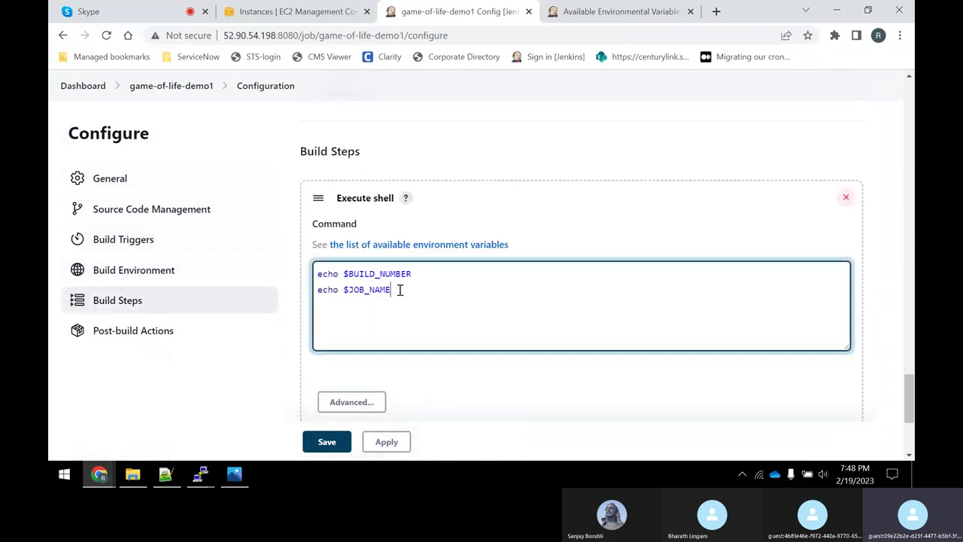
{"action": "left_click_drag", "start_coordinate": [428, 277], "coordinate": [346, 273]}
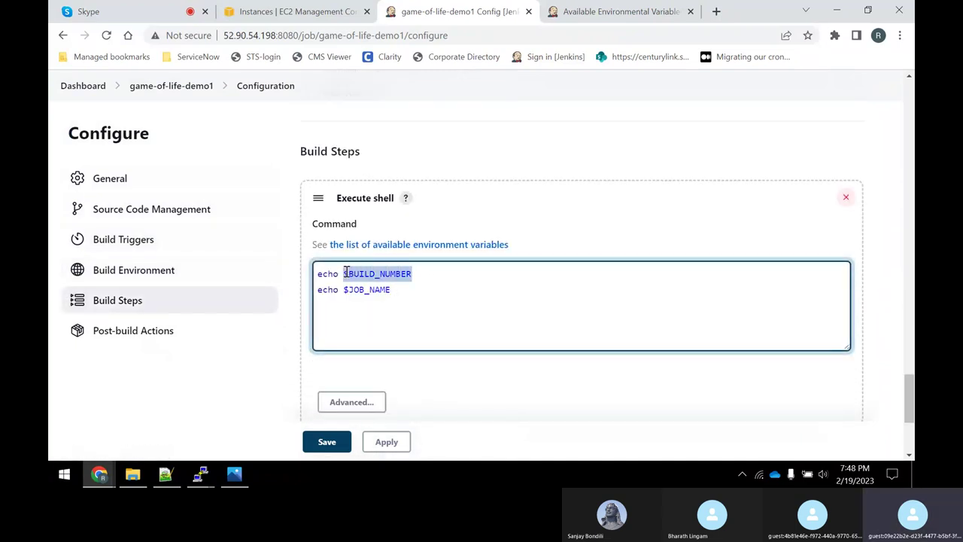
{"action": "type", "text": "$Request_"}
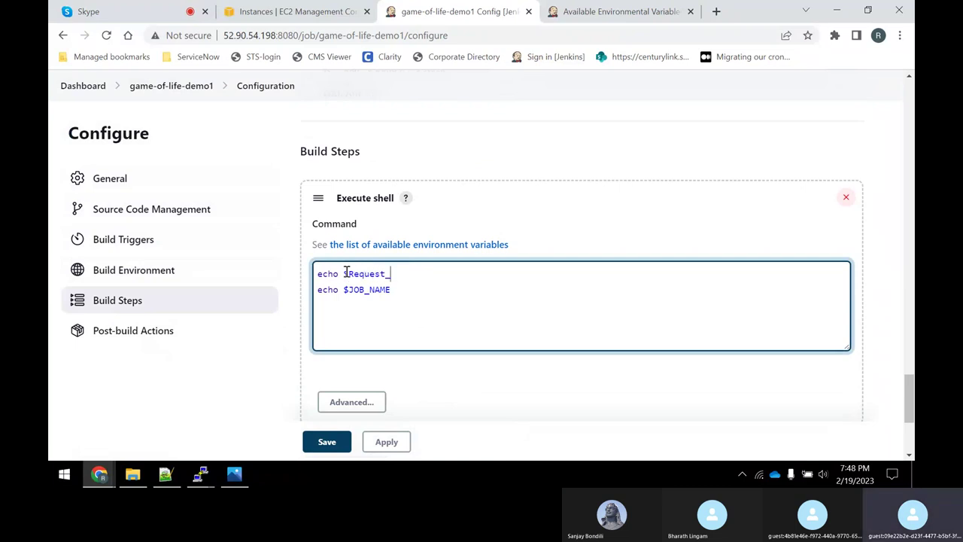
{"action": "scroll", "coordinate": [412, 281], "scroll_direction": "up", "scroll_amount": 10}
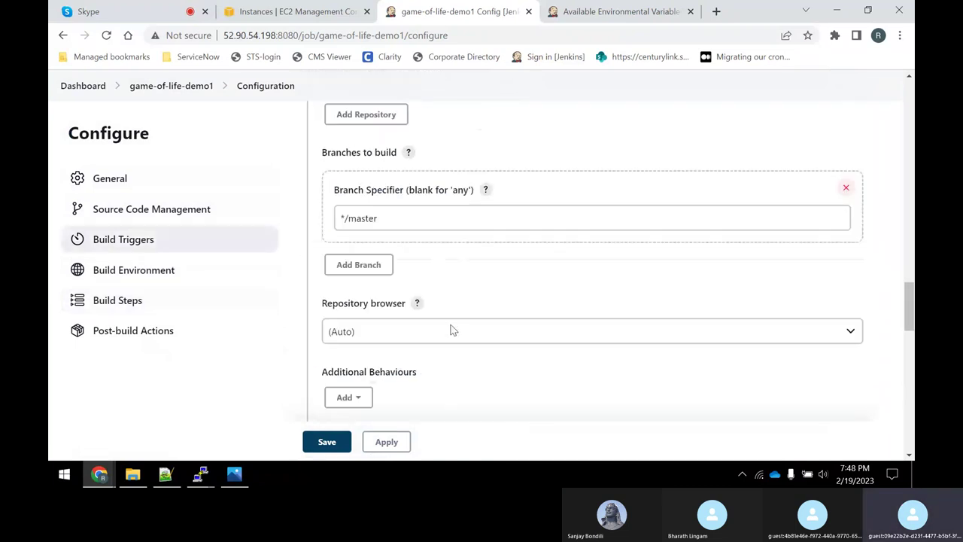
{"action": "scroll", "coordinate": [458, 323], "scroll_direction": "up", "scroll_amount": 15}
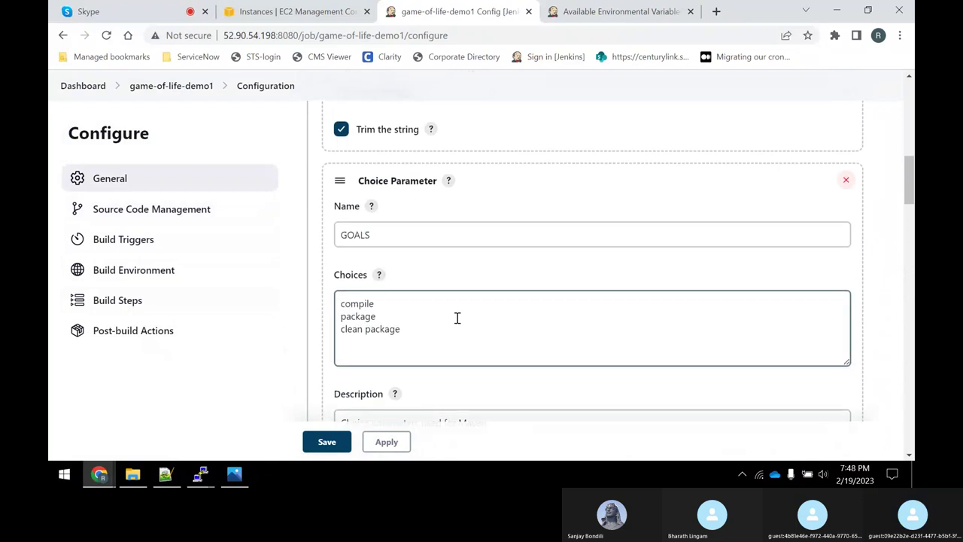
{"action": "scroll", "coordinate": [418, 293], "scroll_direction": "down", "scroll_amount": 10}
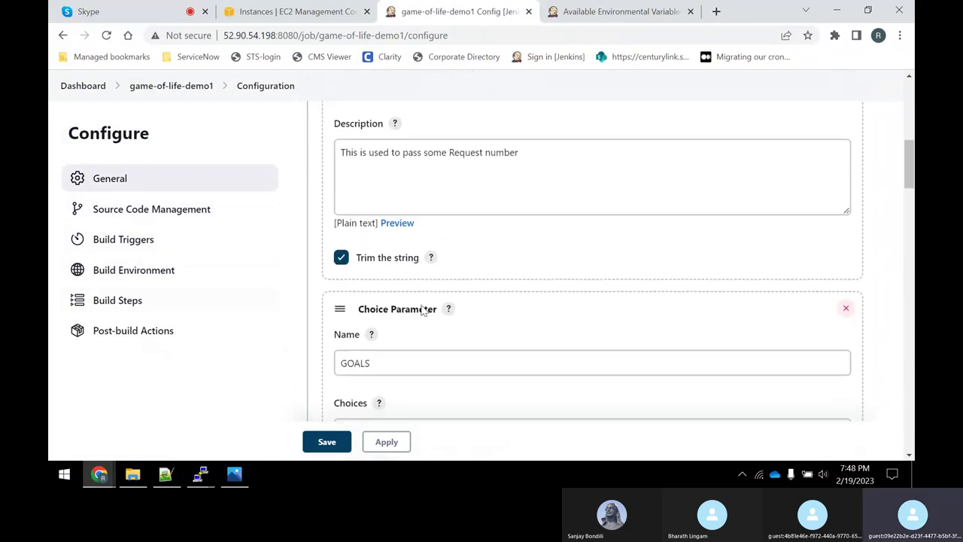
{"action": "scroll", "coordinate": [409, 301], "scroll_direction": "down", "scroll_amount": 15}
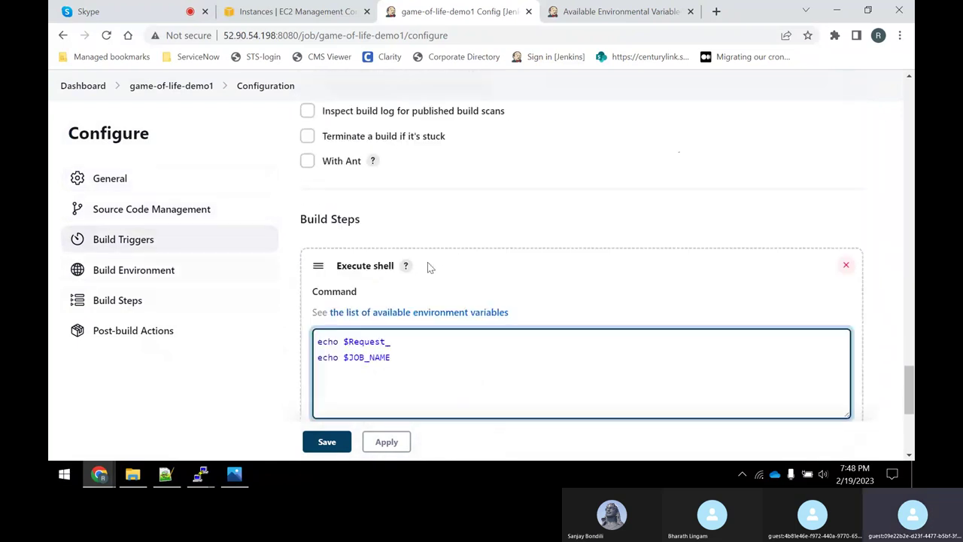
{"action": "type", "text": "ID"}
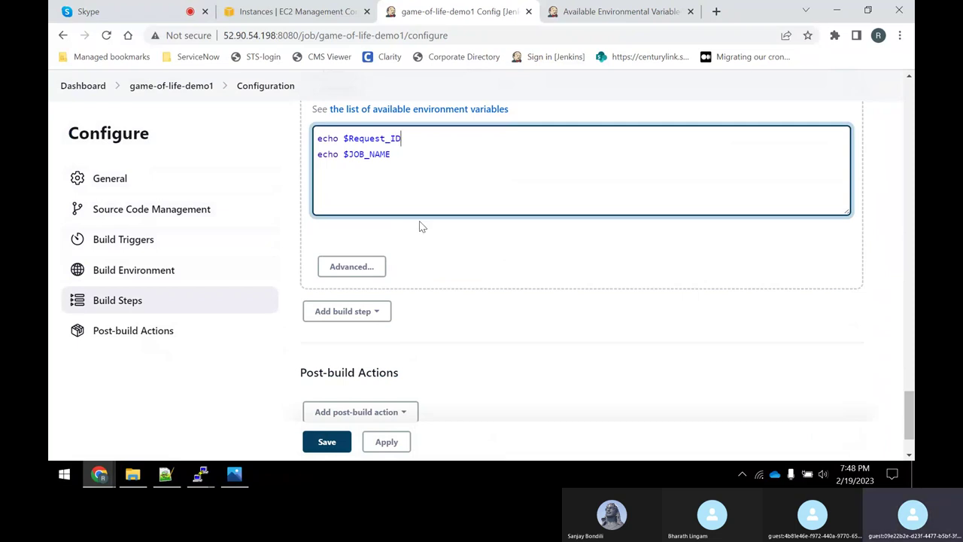
Change the second echo to $GOAL, then apply and save the configuration.
{"action": "scroll", "coordinate": [421, 222], "scroll_direction": "up", "scroll_amount": 15}
{"action": "scroll", "coordinate": [438, 235], "scroll_direction": "up", "scroll_amount": 10}
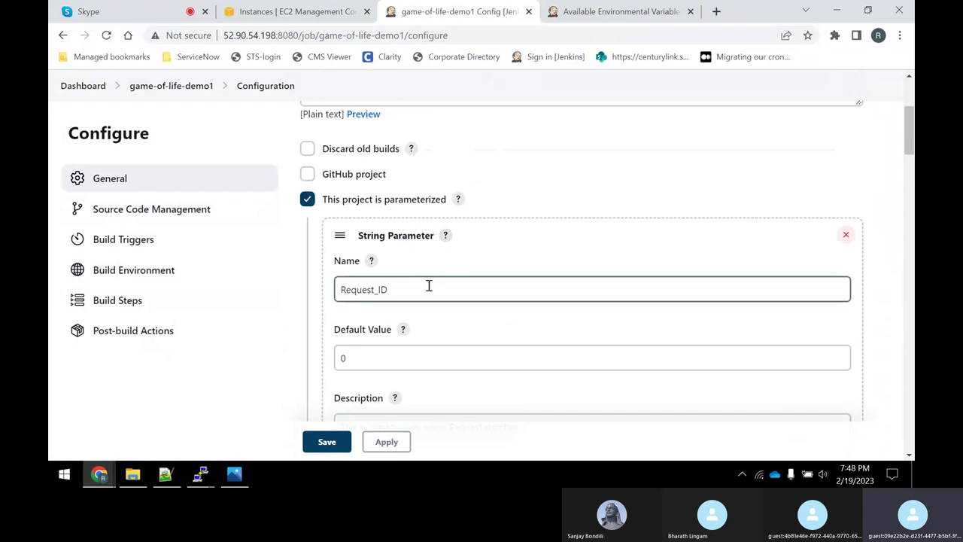
{"action": "scroll", "coordinate": [466, 256], "scroll_direction": "down", "scroll_amount": 10}
{"action": "scroll", "coordinate": [474, 269], "scroll_direction": "down", "scroll_amount": 10}
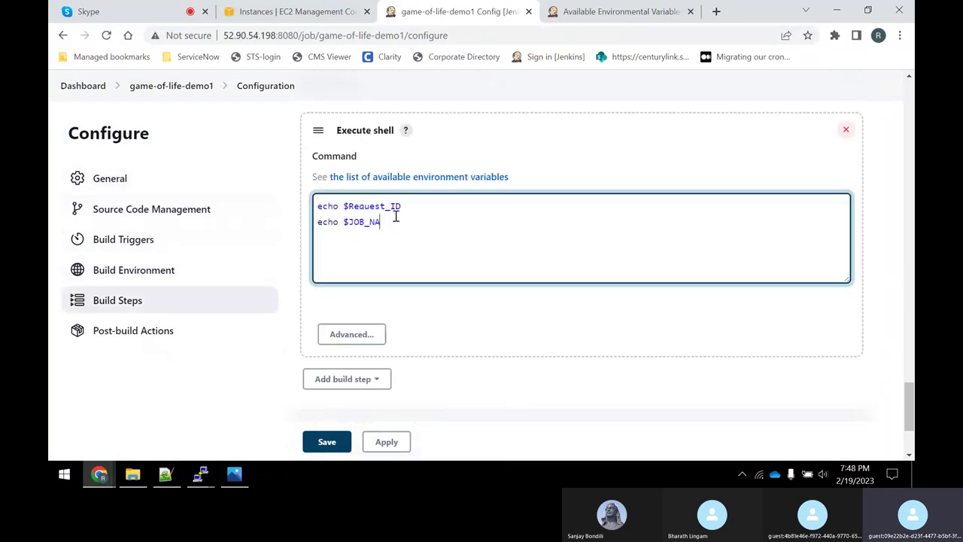
{"action": "key", "text": "BackSpace"}
{"action": "key", "text": "BackSpace"}
{"action": "key", "text": "BackSpace"}
{"action": "type", "text": "GOAL"}
{"action": "left_click", "coordinate": [402, 448]}
{"action": "left_click", "coordinate": [335, 444]}
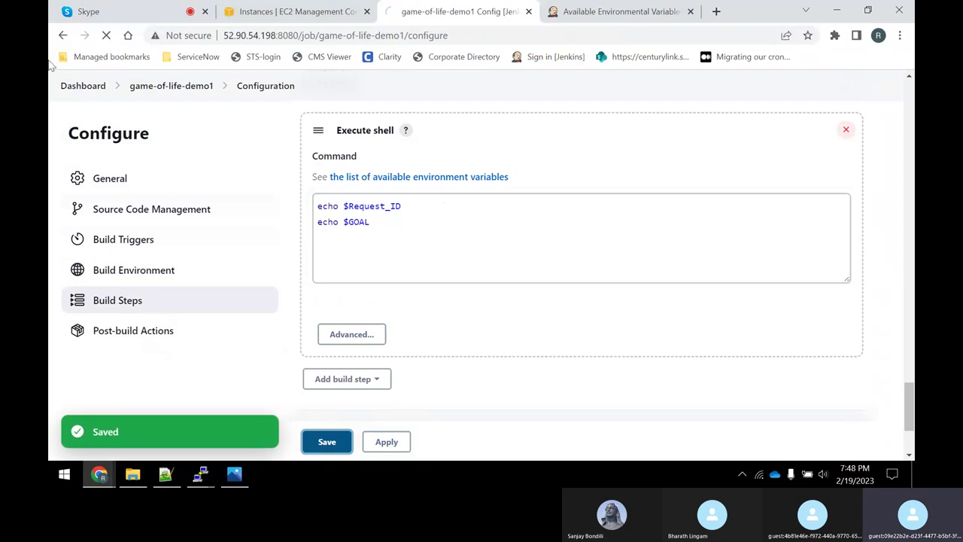
Start a parameterized build with Request_ID 100 and GOALS set to clean package.
{"action": "left_click", "coordinate": [124, 261]}
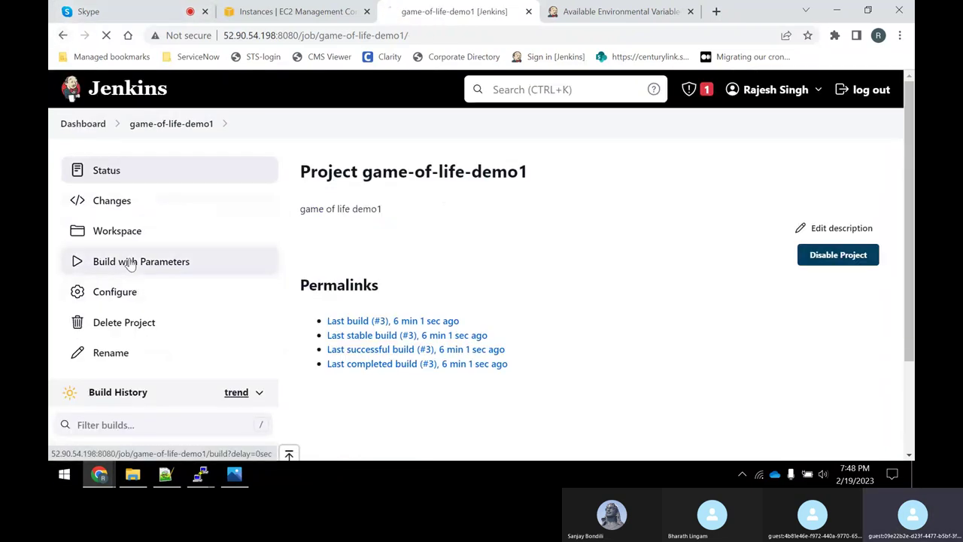
{"action": "double_click", "coordinate": [341, 282]}
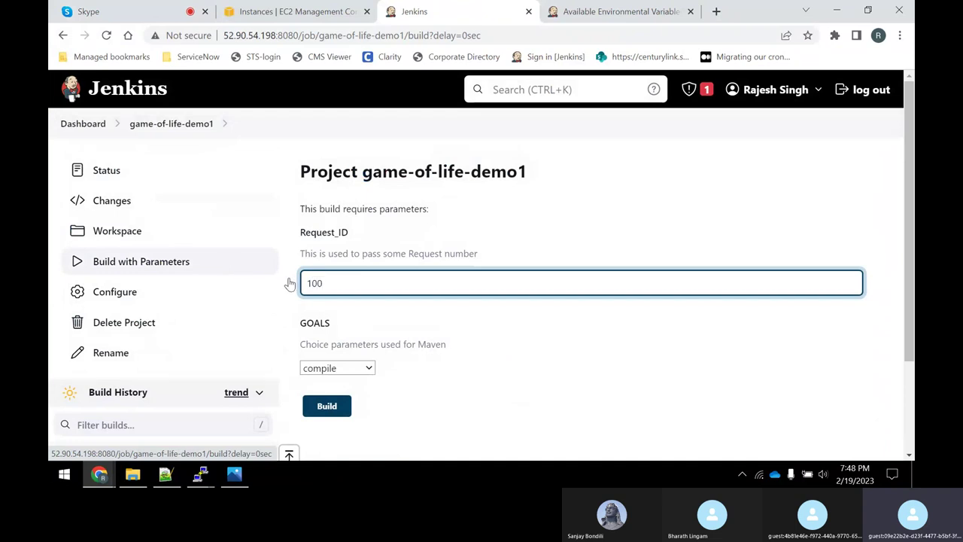
{"action": "left_click", "coordinate": [353, 370]}
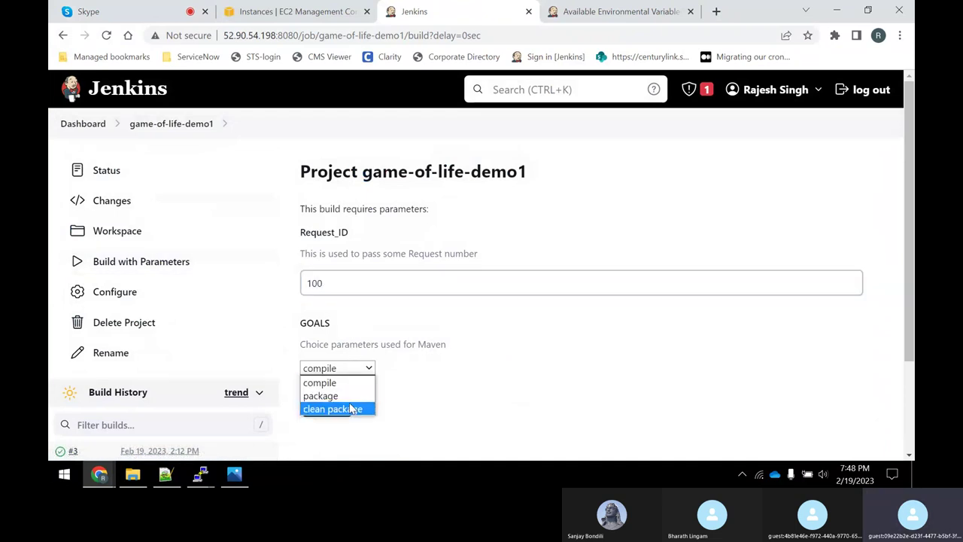
{"action": "left_click", "coordinate": [351, 410]}
{"action": "left_click", "coordinate": [310, 410]}
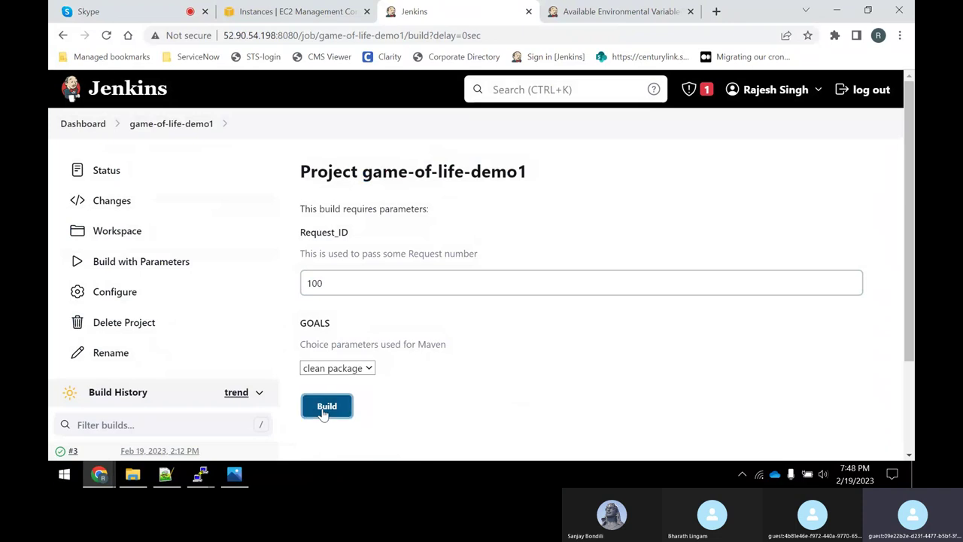
Check build #4's console output, which echoes 100 but an empty goal line.
{"action": "scroll", "coordinate": [484, 259], "scroll_direction": "down", "scroll_amount": 3}
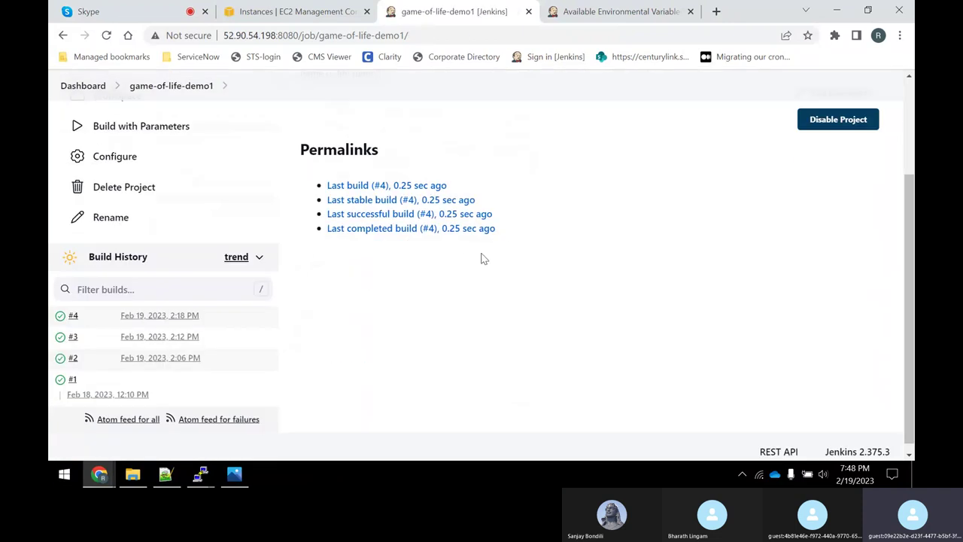
{"action": "left_click", "coordinate": [61, 319]}
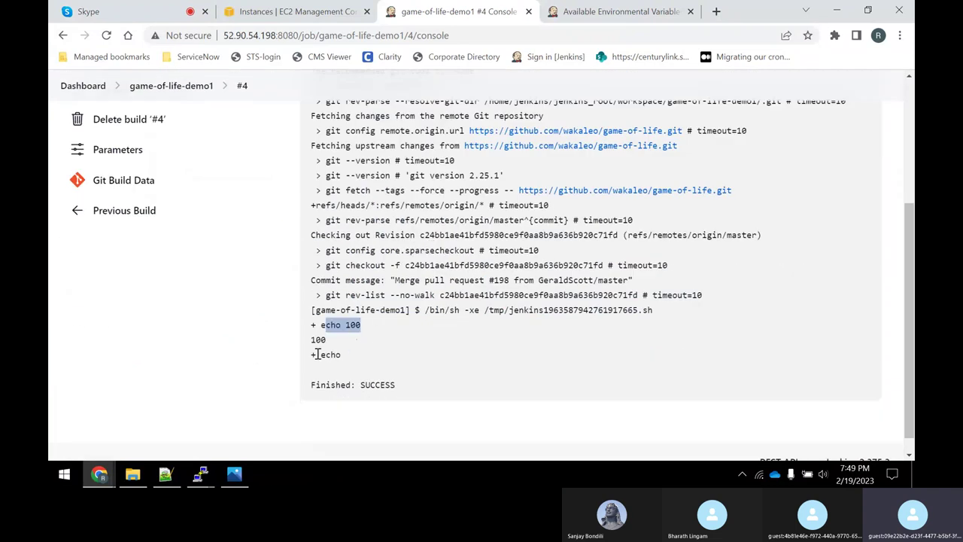
{"action": "left_click_drag", "start_coordinate": [317, 355], "coordinate": [352, 359]}
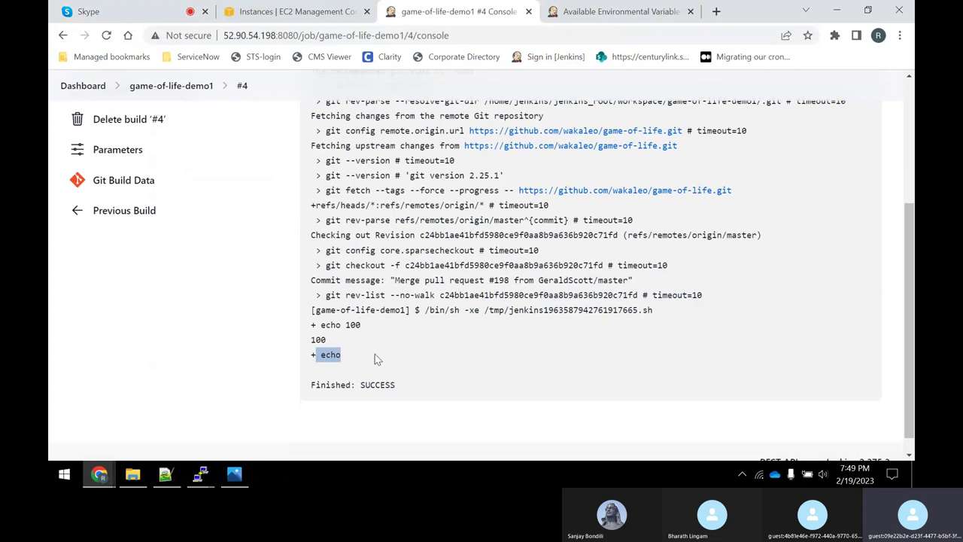
{"action": "scroll", "coordinate": [374, 334], "scroll_direction": "up", "scroll_amount": 3}
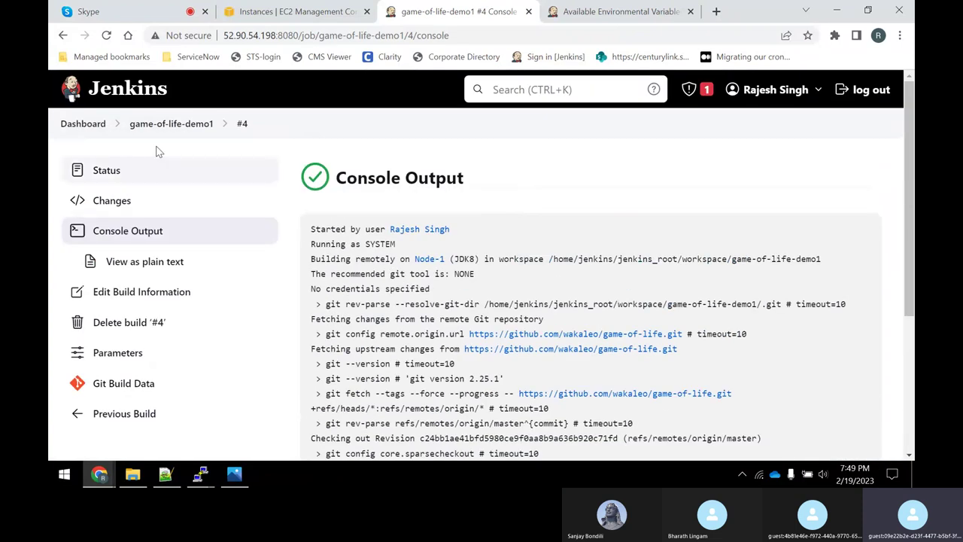
Correct the second echo line from $GOAL to $GOALS and save the job.
{"action": "left_click", "coordinate": [169, 124]}
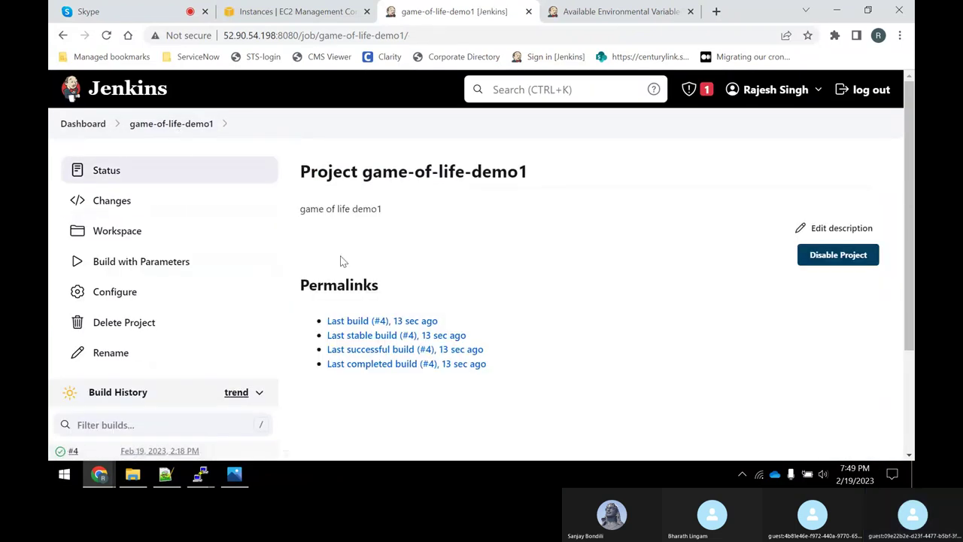
{"action": "left_click", "coordinate": [155, 261]}
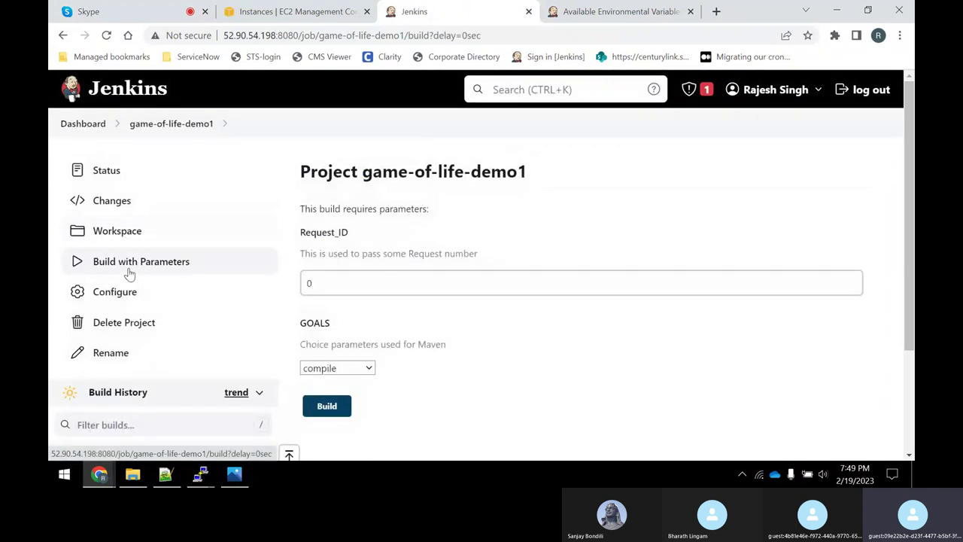
{"action": "left_click", "coordinate": [127, 292]}
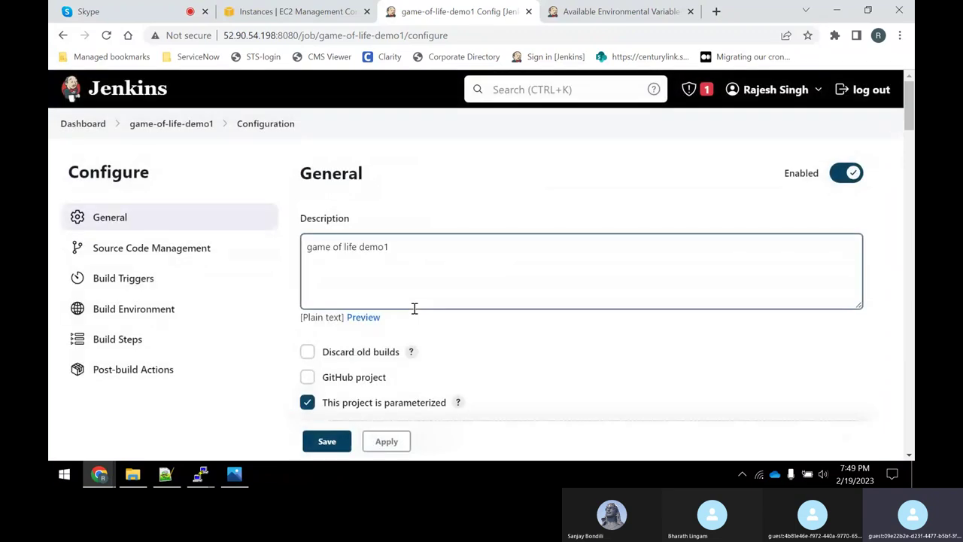
{"action": "scroll", "coordinate": [415, 309], "scroll_direction": "down", "scroll_amount": 15}
{"action": "scroll", "coordinate": [443, 320], "scroll_direction": "down", "scroll_amount": 15}
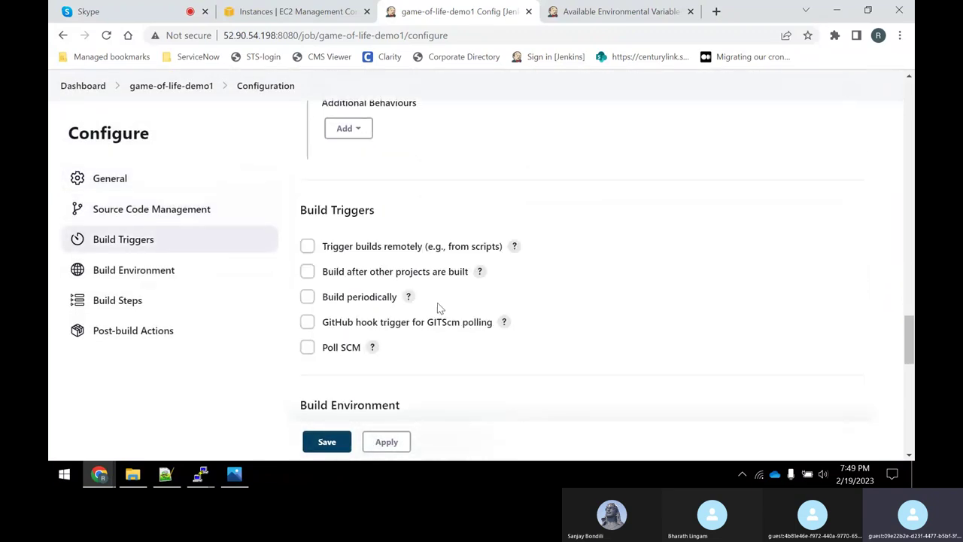
{"action": "left_click", "coordinate": [369, 222]}
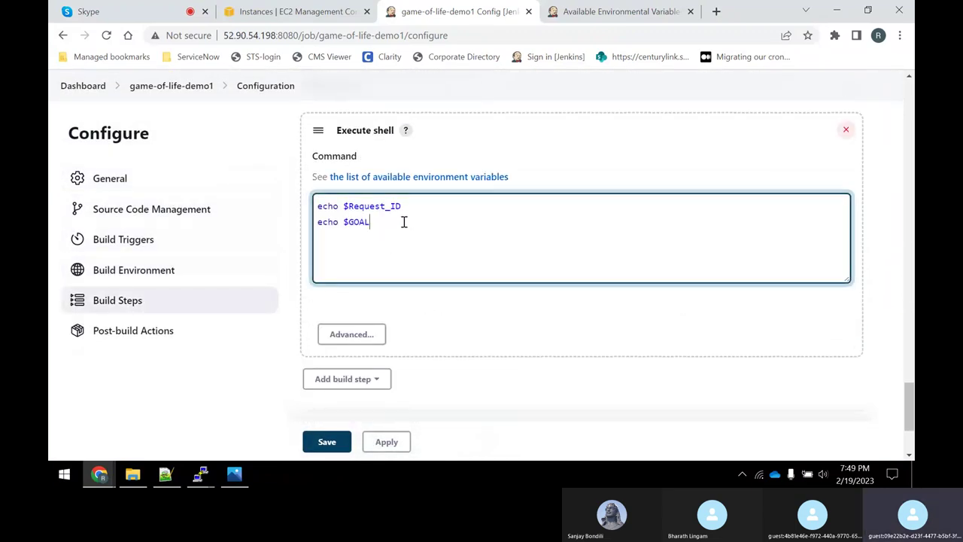
{"action": "type", "text": "S"}
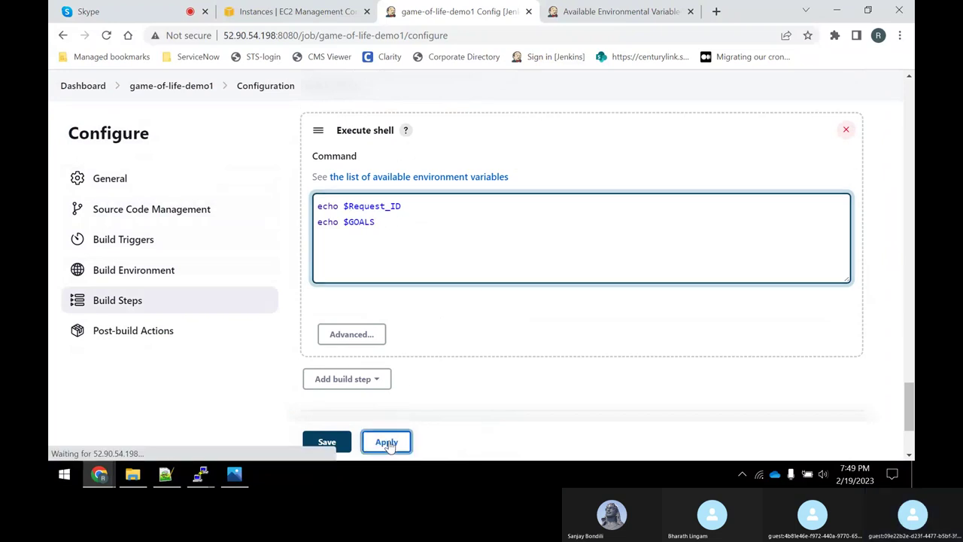
{"action": "left_click", "coordinate": [327, 442]}
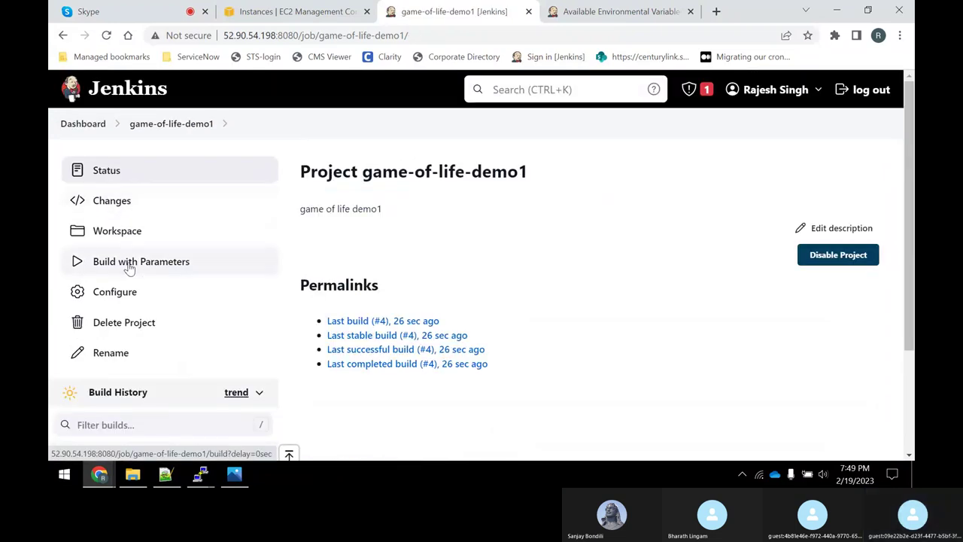
{"action": "left_click", "coordinate": [185, 260]}
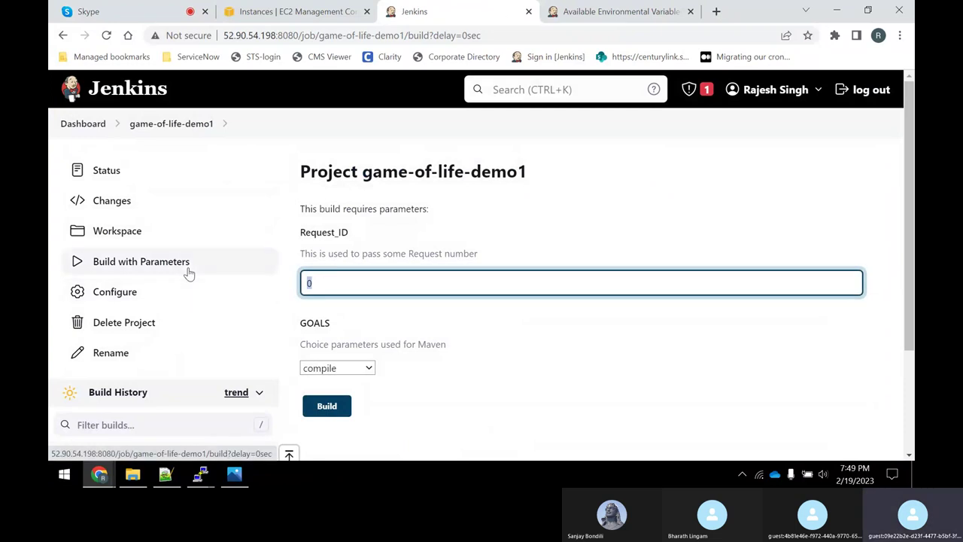
{"action": "left_click", "coordinate": [355, 368]}
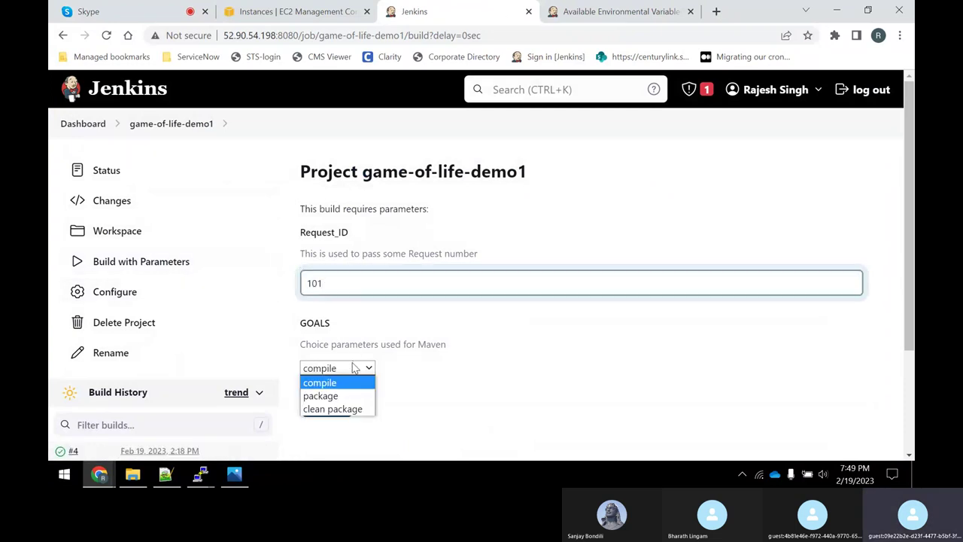
{"action": "left_click", "coordinate": [343, 409]}
{"action": "left_click", "coordinate": [326, 405]}
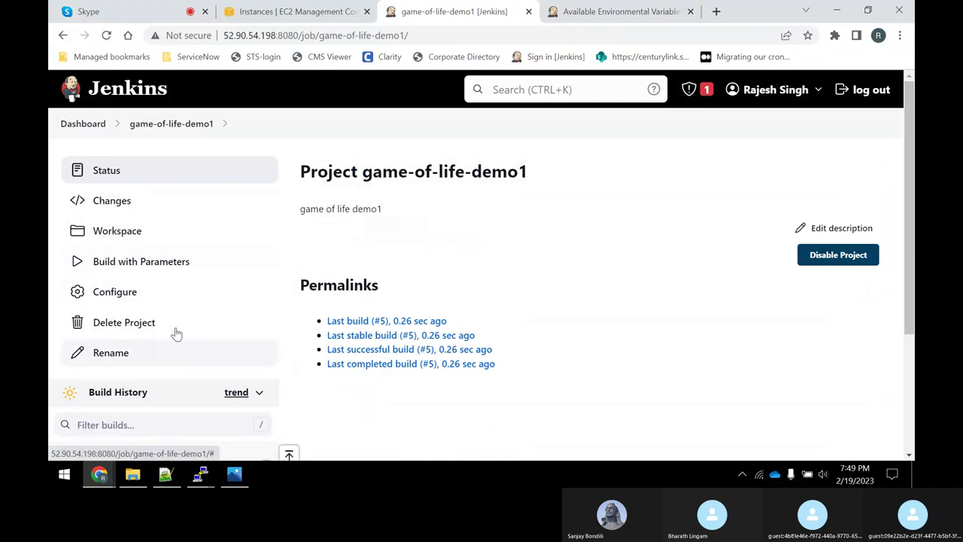
{"action": "scroll", "coordinate": [176, 334], "scroll_direction": "down", "scroll_amount": 2}
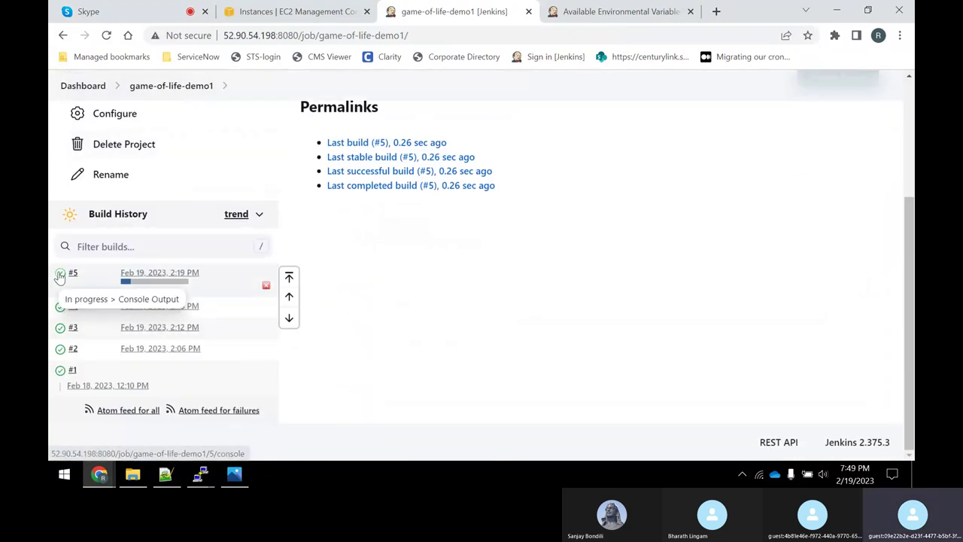
{"action": "left_click", "coordinate": [143, 281]}
{"action": "scroll", "coordinate": [632, 329], "scroll_direction": "down", "scroll_amount": 4}
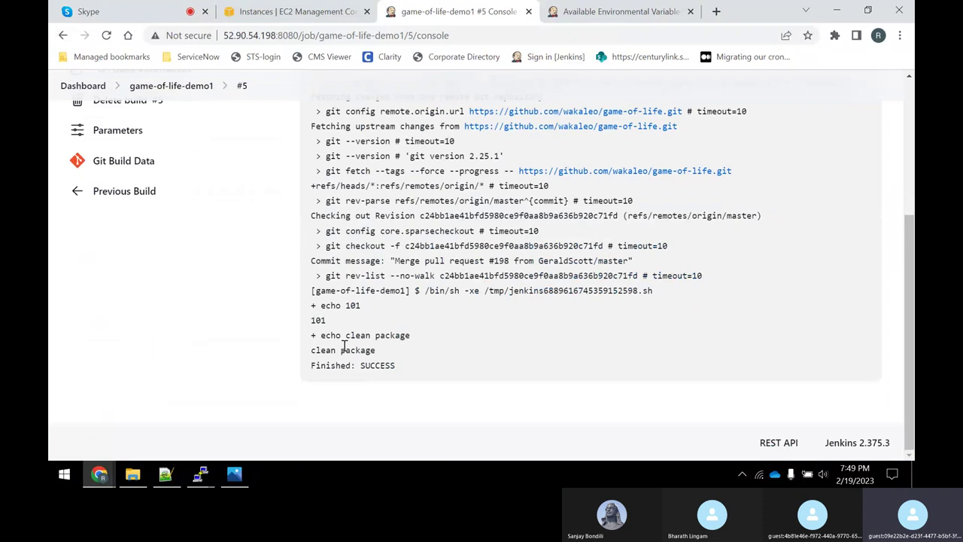
{"action": "left_click_drag", "start_coordinate": [347, 336], "coordinate": [411, 335]}
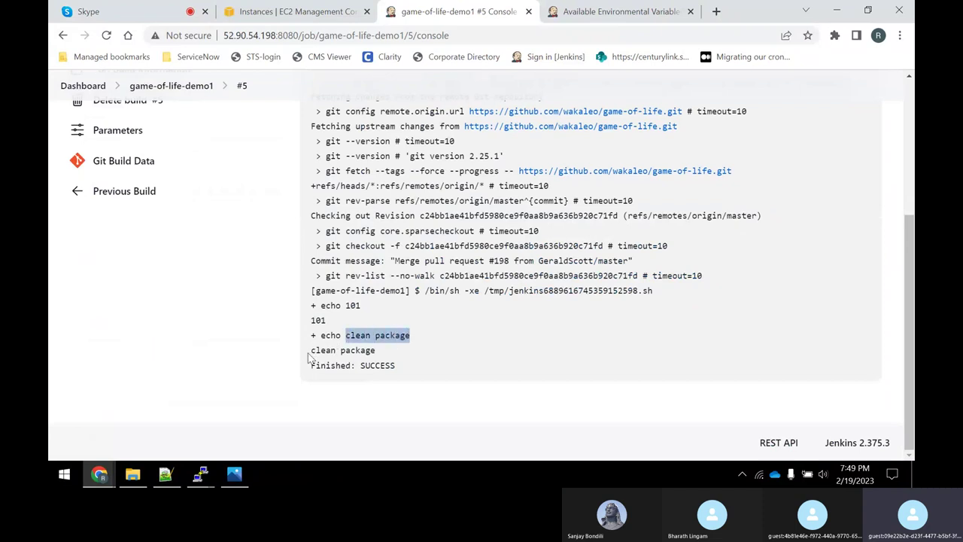
{"action": "left_click_drag", "start_coordinate": [311, 354], "coordinate": [376, 350]}
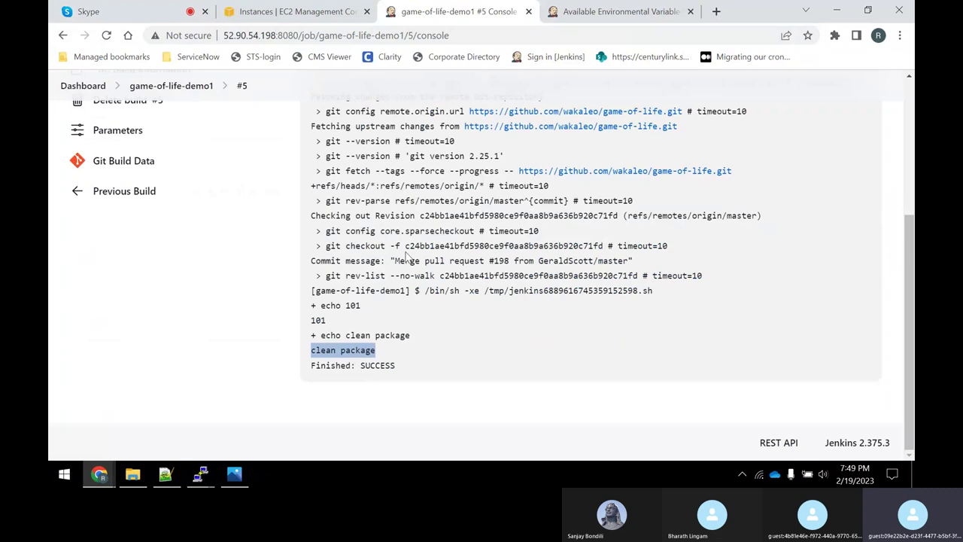
{"action": "left_click", "coordinate": [717, 11]}
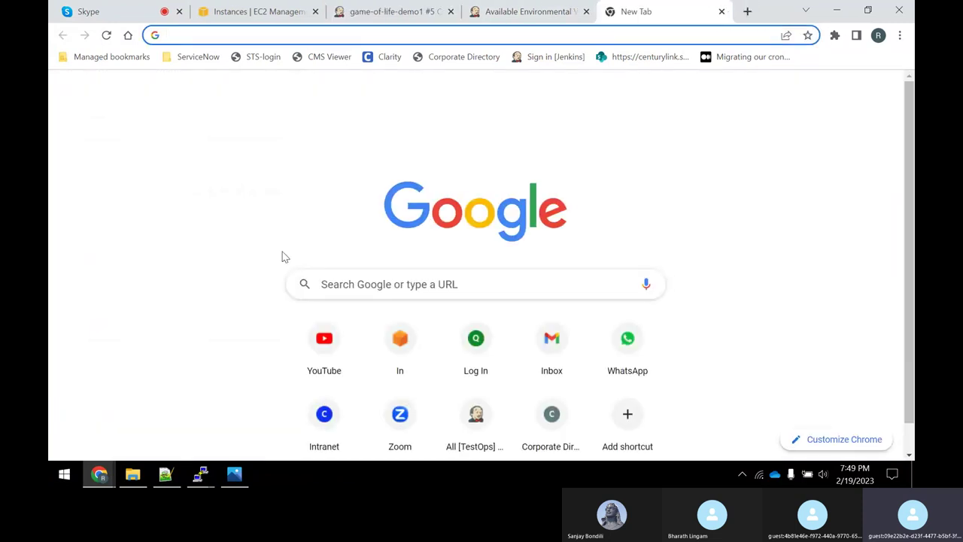
In the node-2 terminal, move into the spring-petclinic folder and list its files.
{"action": "left_click", "coordinate": [225, 13]}
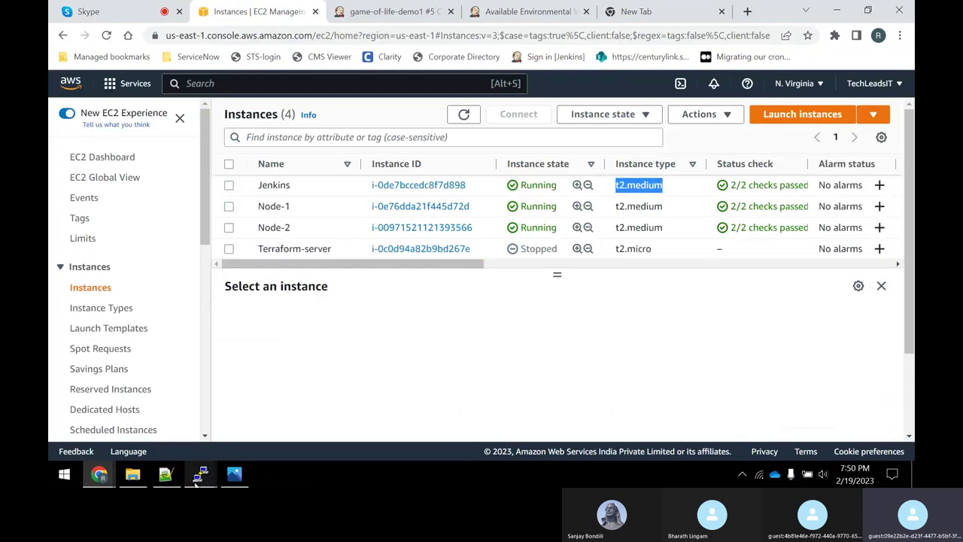
{"action": "mouse_move", "coordinate": [199, 480]}
{"action": "left_click", "coordinate": [328, 425]}
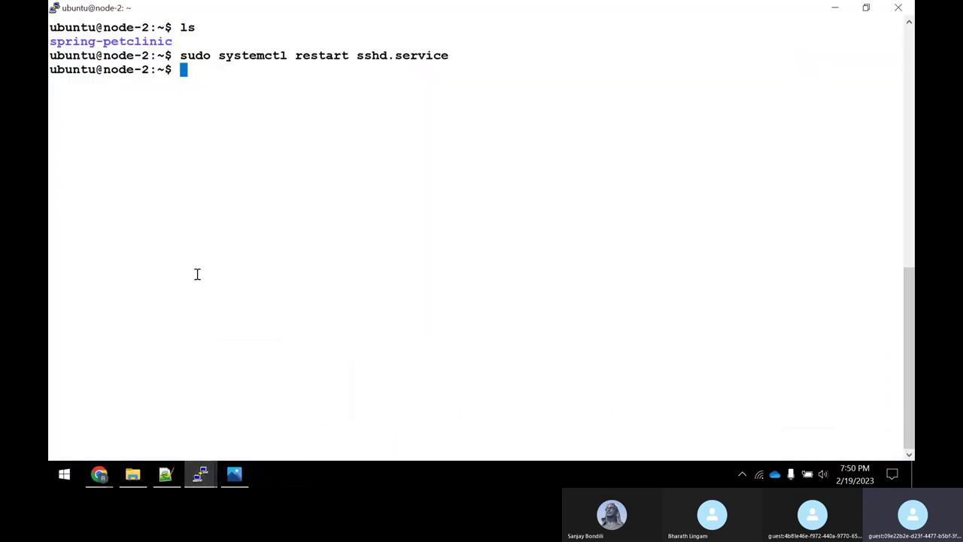
{"action": "type", "text": "ls"}
{"action": "key", "text": "Return"}
{"action": "type", "text": "cd sp"}
{"action": "key", "text": "Tab"}
{"action": "key", "text": "Return"}
{"action": "type", "text": "ls"}
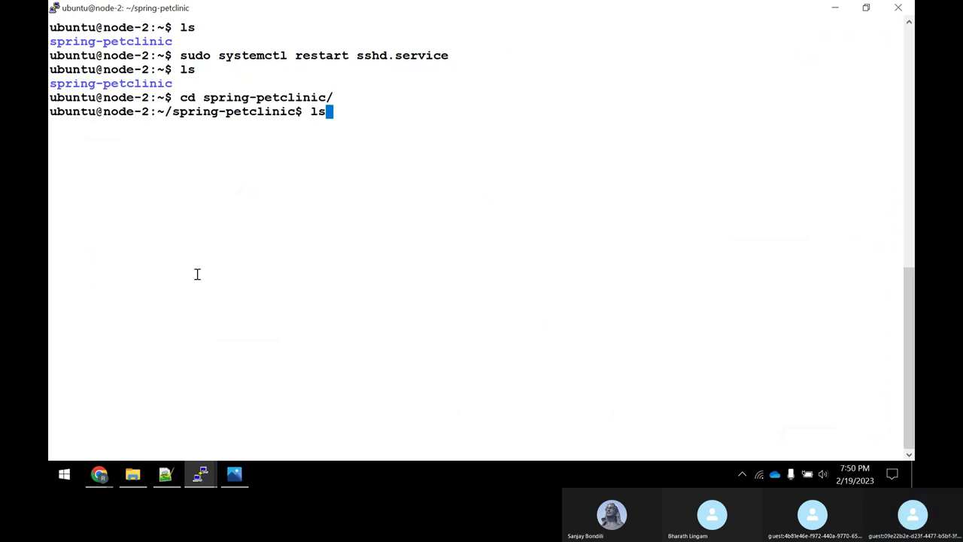
{"action": "key", "text": "Return"}
Open Jenkinsfile in vi and highlight its triggers block with the cron line.
{"action": "type", "text": "vi Jen"}
{"action": "key", "text": "Tab"}
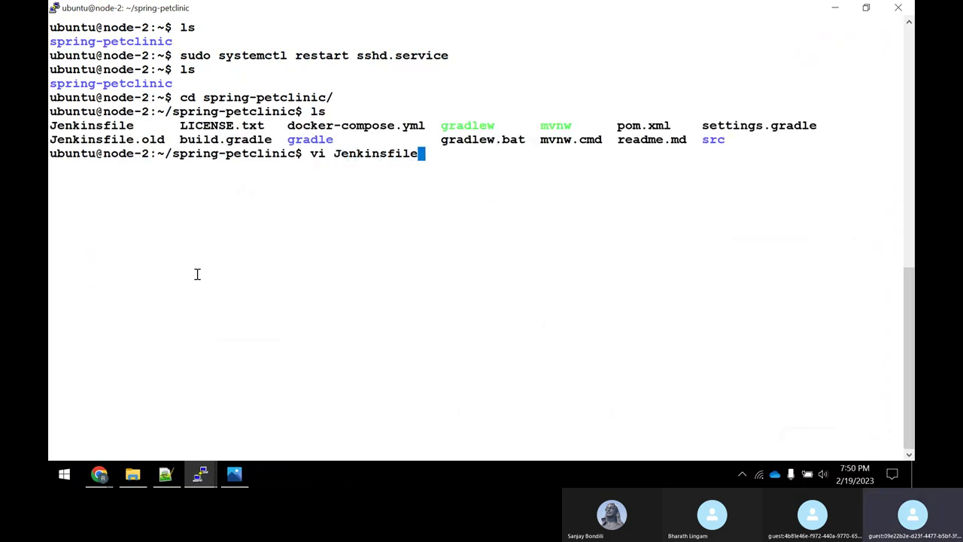
{"action": "key", "text": "Return"}
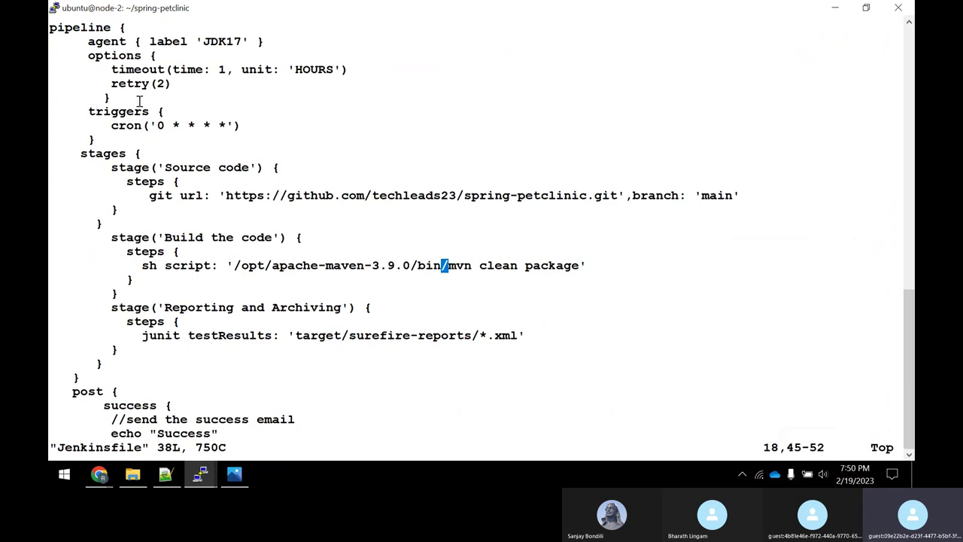
{"action": "left_click_drag", "start_coordinate": [88, 111], "coordinate": [238, 125]}
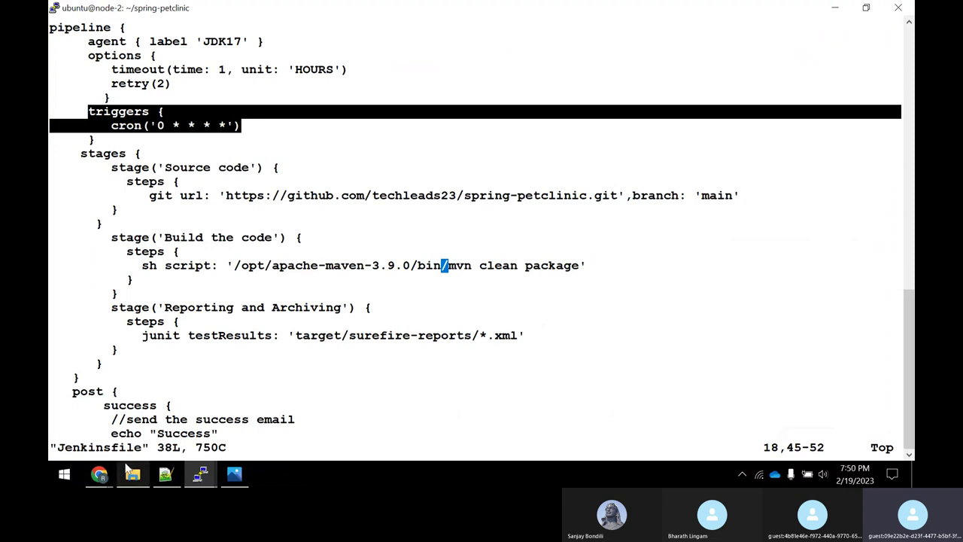
{"action": "mouse_move", "coordinate": [129, 472]}
{"action": "mouse_move", "coordinate": [100, 472]}
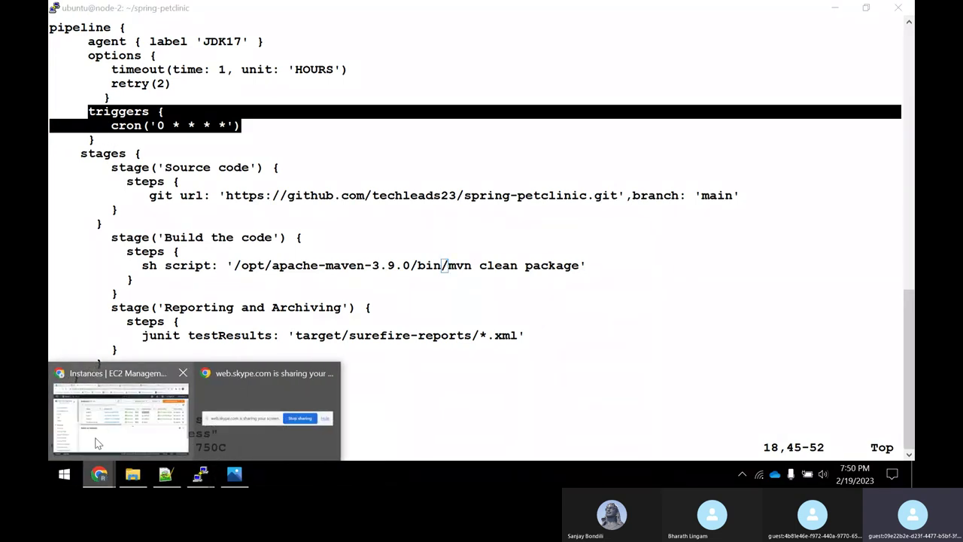
{"action": "left_click", "coordinate": [95, 443]}
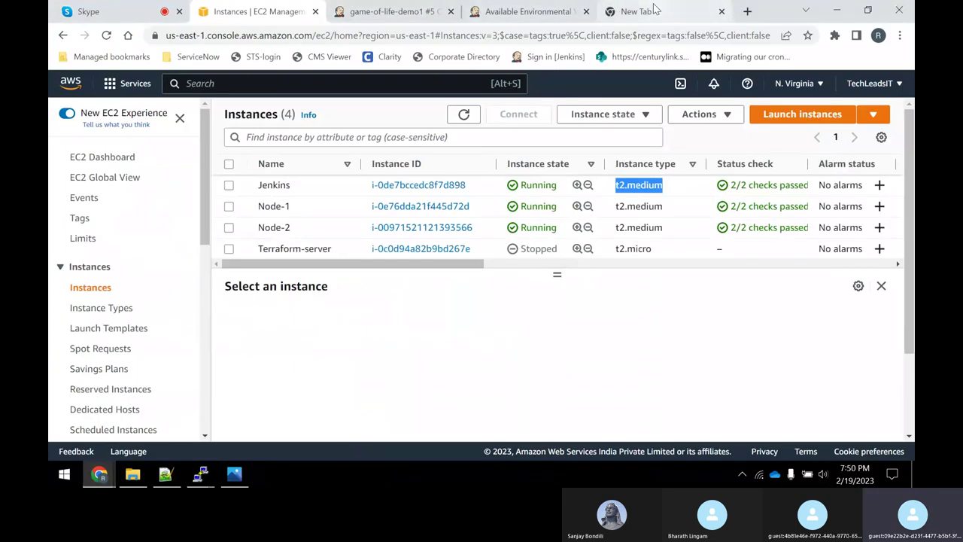
Search Google for 'jenkins pipeline syntax' and open the jenkins.io Pipeline Syntax result.
{"action": "left_click", "coordinate": [637, 10]}
{"action": "type", "text": "j"}
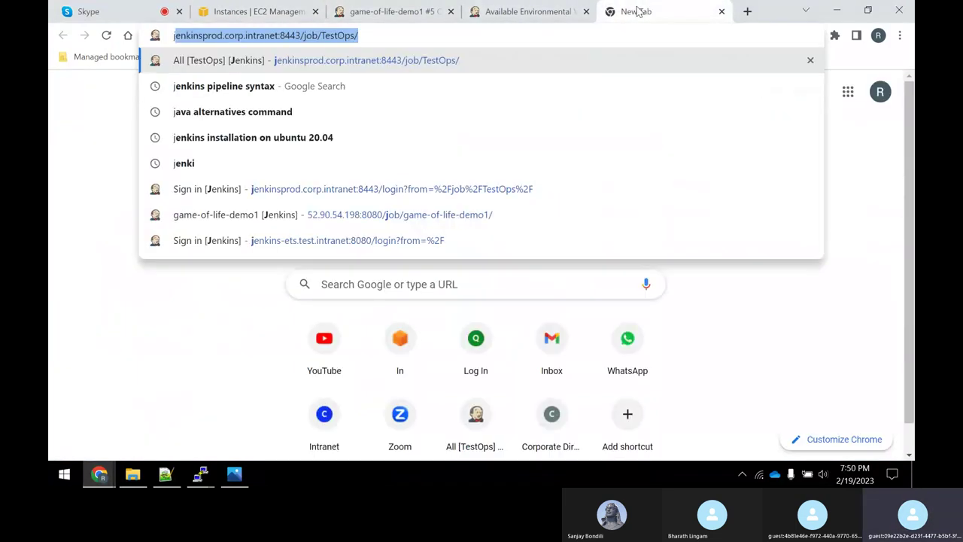
{"action": "type", "text": "enkins"}
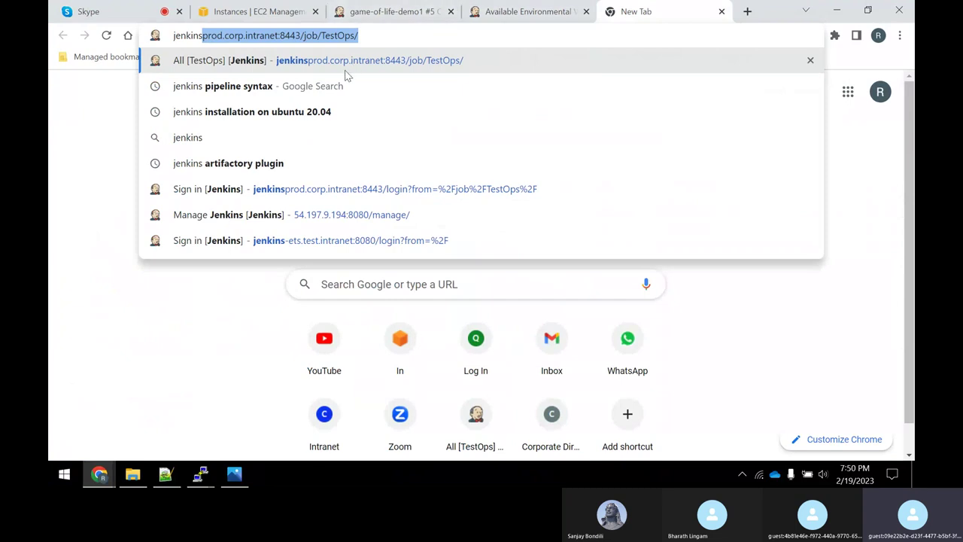
{"action": "left_click", "coordinate": [341, 86]}
{"action": "scroll", "coordinate": [339, 225], "scroll_direction": "down", "scroll_amount": 3}
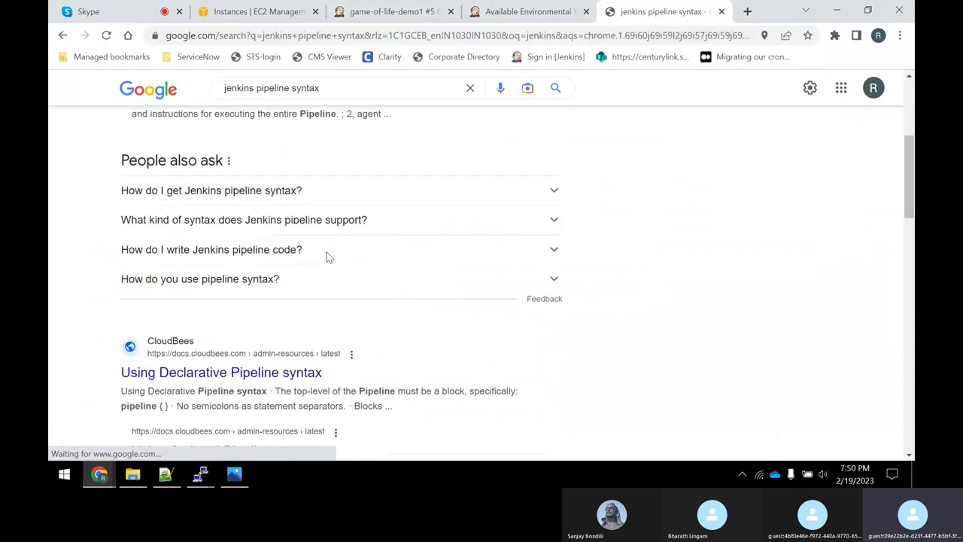
{"action": "scroll", "coordinate": [329, 258], "scroll_direction": "up", "scroll_amount": 5}
{"action": "left_click", "coordinate": [194, 234]}
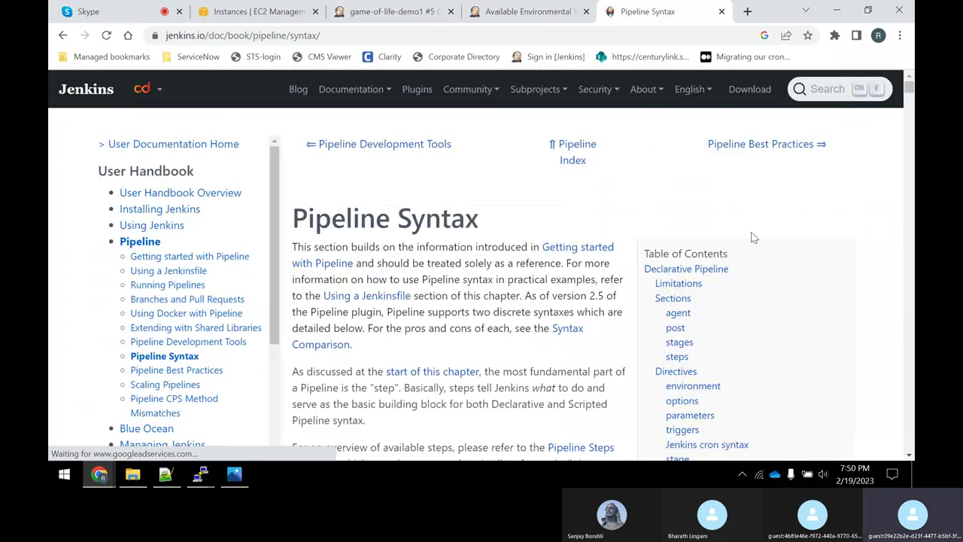
Jump to the parameters section and review the string, text, booleanParam and choice types.
{"action": "scroll", "coordinate": [753, 249], "scroll_direction": "down", "scroll_amount": 1}
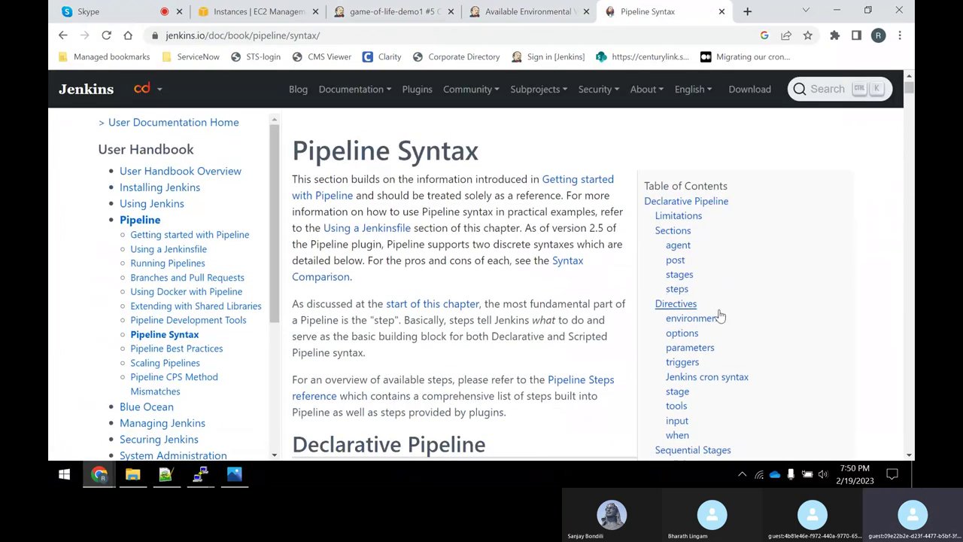
{"action": "left_click", "coordinate": [691, 349]}
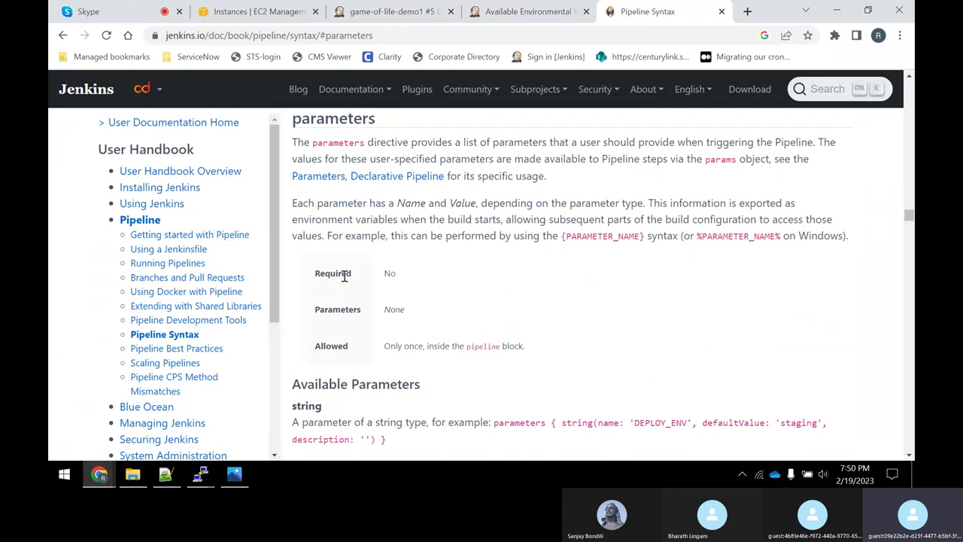
{"action": "left_click_drag", "start_coordinate": [341, 273], "coordinate": [403, 280]}
{"action": "scroll", "coordinate": [500, 324], "scroll_direction": "down", "scroll_amount": 3}
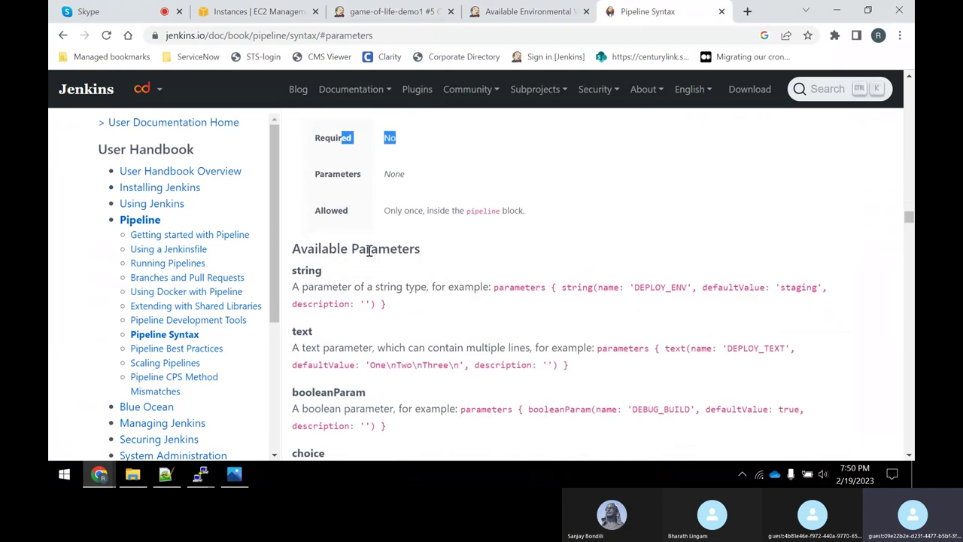
{"action": "left_click_drag", "start_coordinate": [322, 273], "coordinate": [295, 273]}
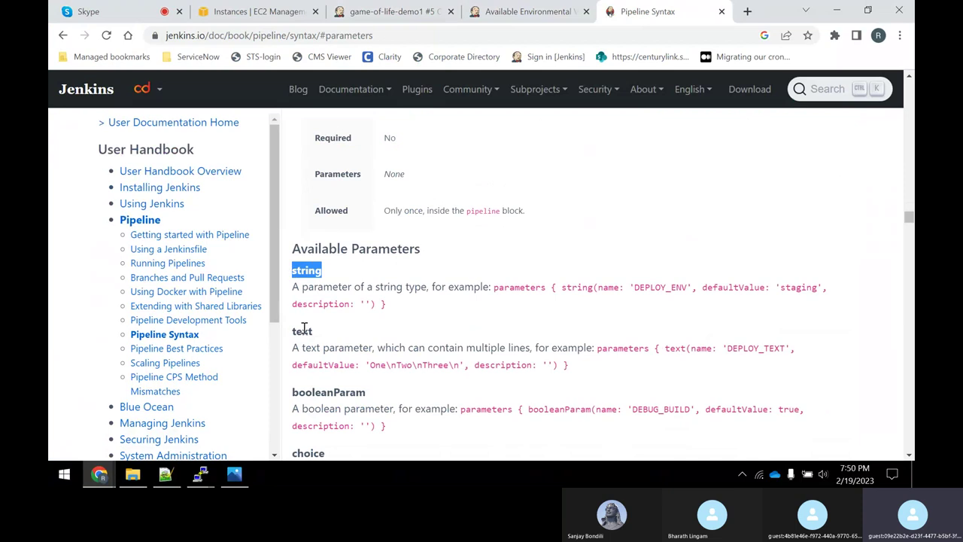
{"action": "left_click_drag", "start_coordinate": [316, 334], "coordinate": [284, 324]}
{"action": "left_click", "coordinate": [346, 391]}
{"action": "double_click", "coordinate": [346, 390]}
{"action": "scroll", "coordinate": [352, 351], "scroll_direction": "down", "scroll_amount": 3}
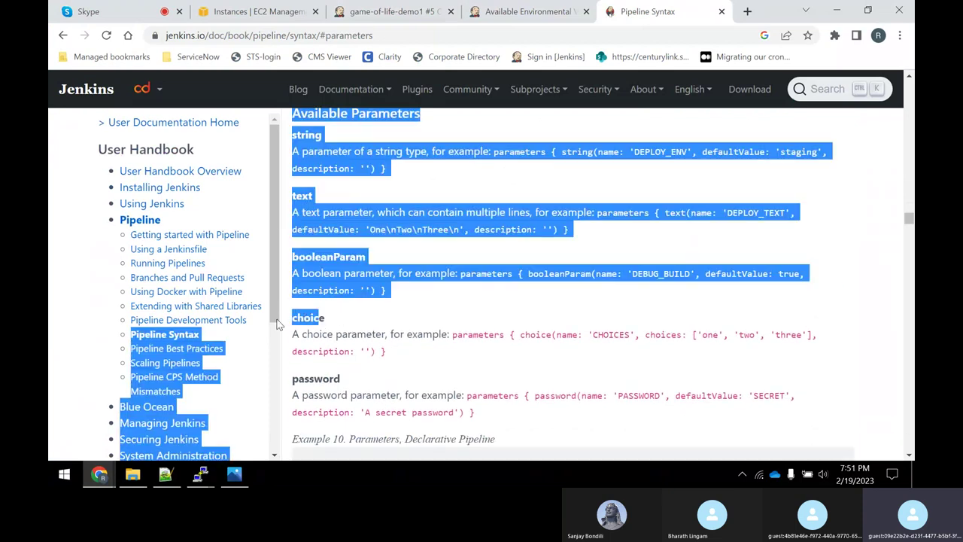
{"action": "double_click", "coordinate": [313, 317]}
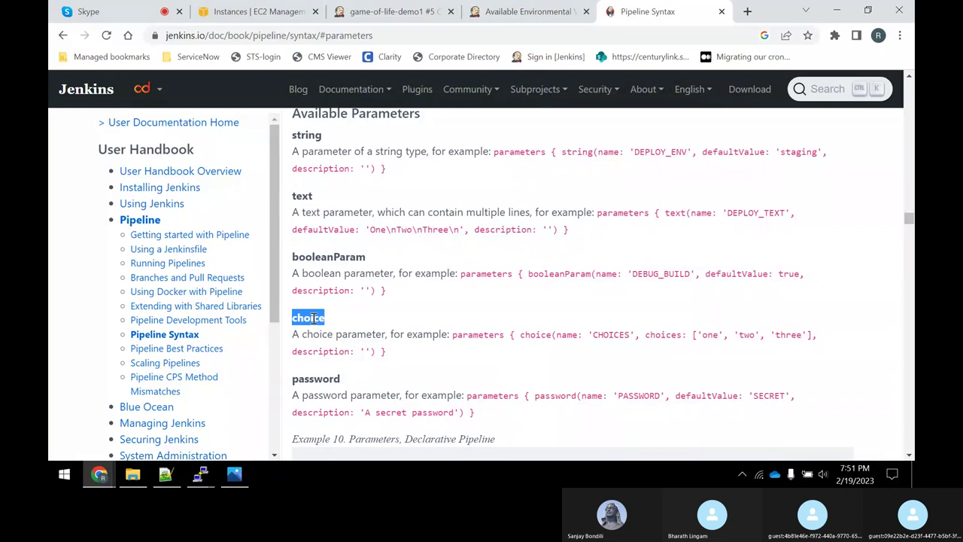
Go through the choice example's name, choices and description arguments.
{"action": "scroll", "coordinate": [339, 316], "scroll_direction": "down", "scroll_amount": 2}
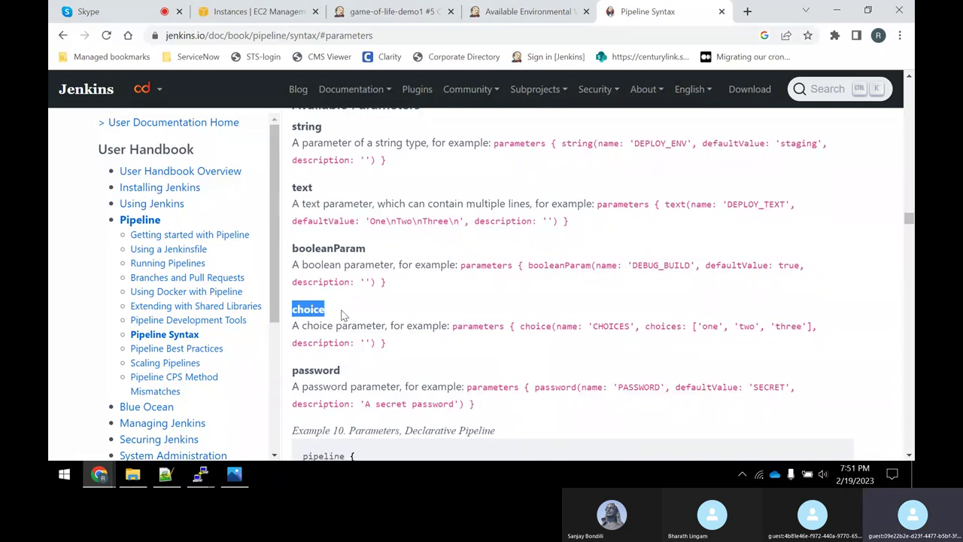
{"action": "double_click", "coordinate": [454, 269]}
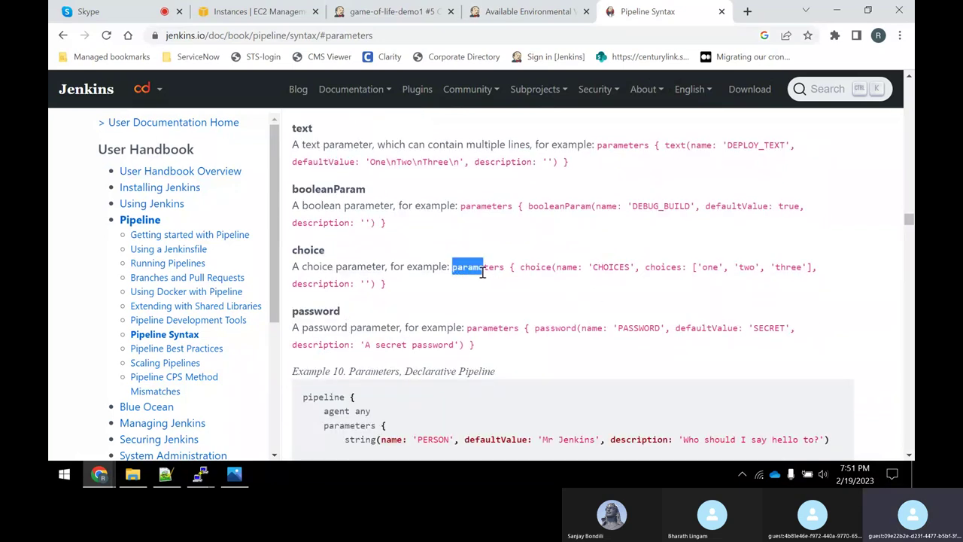
{"action": "left_click", "coordinate": [555, 267]}
{"action": "left_click_drag", "start_coordinate": [555, 267], "coordinate": [573, 270]}
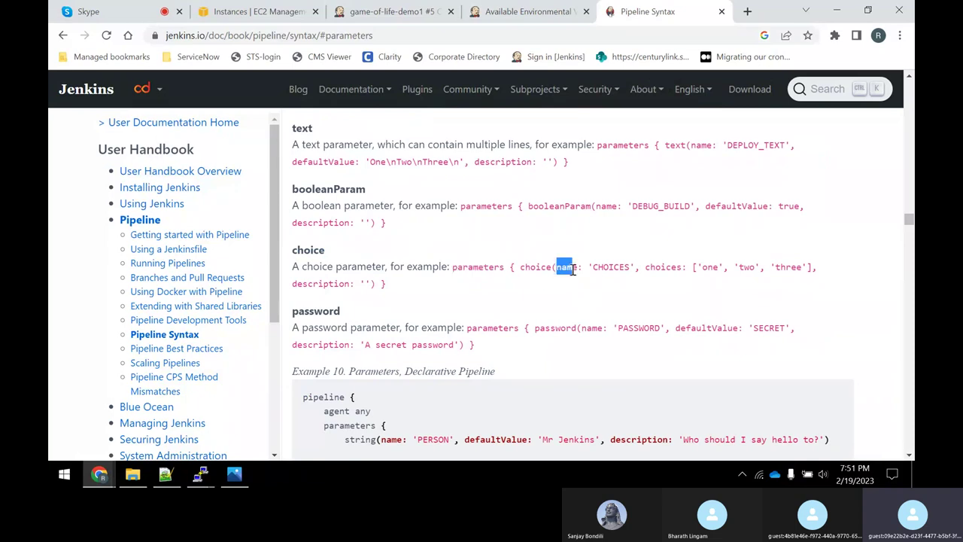
{"action": "left_click", "coordinate": [601, 269]}
{"action": "left_click_drag", "start_coordinate": [655, 269], "coordinate": [772, 278]}
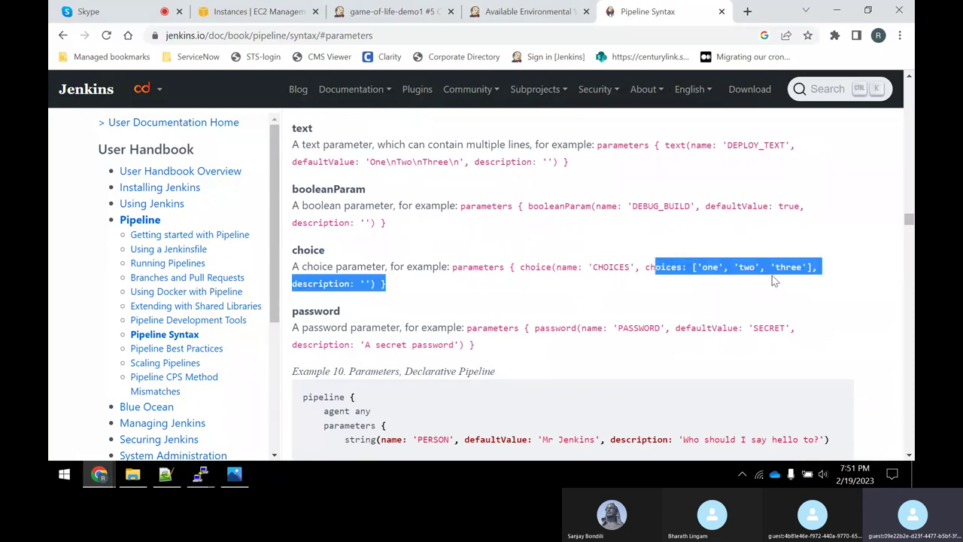
{"action": "left_click", "coordinate": [350, 286]}
{"action": "left_click_drag", "start_coordinate": [350, 286], "coordinate": [292, 284]}
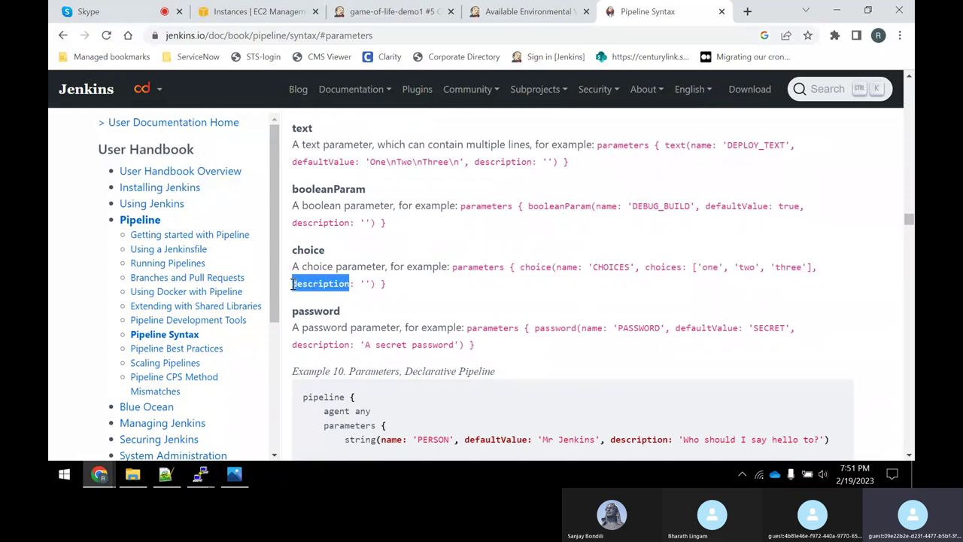
{"action": "left_click_drag", "start_coordinate": [400, 286], "coordinate": [284, 259]}
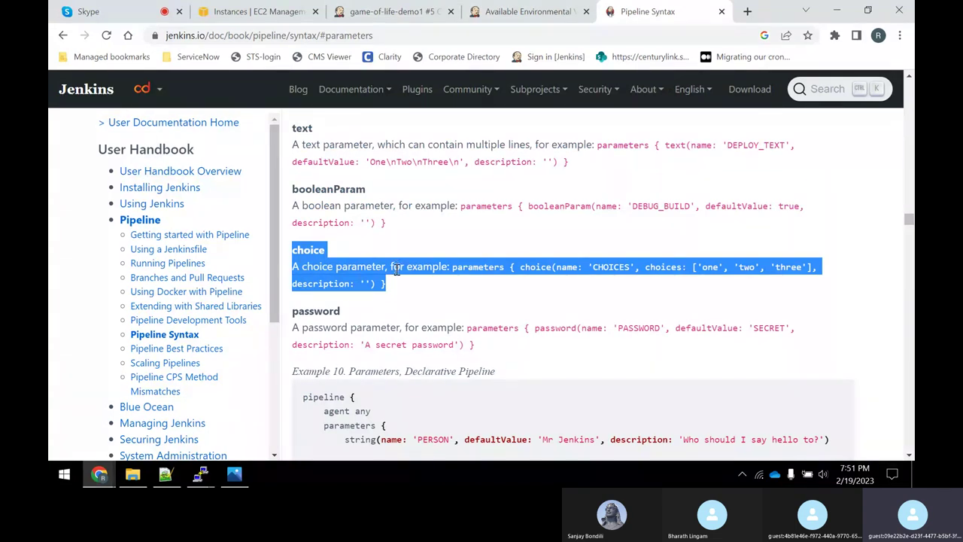
{"action": "left_click", "coordinate": [338, 256]}
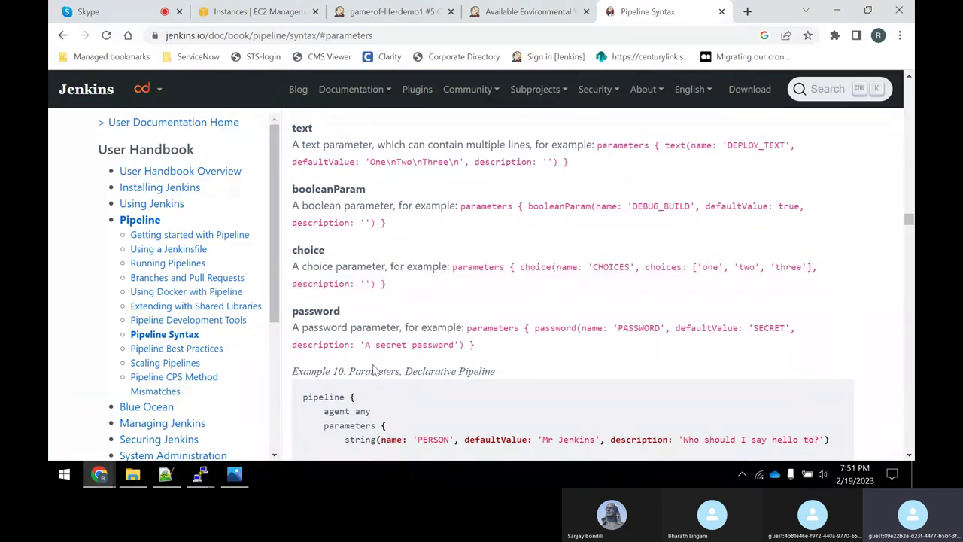
Below the triggers block's closing brace, add an indented 'parameters {' line with an empty line inside.
{"action": "mouse_move", "coordinate": [200, 472]}
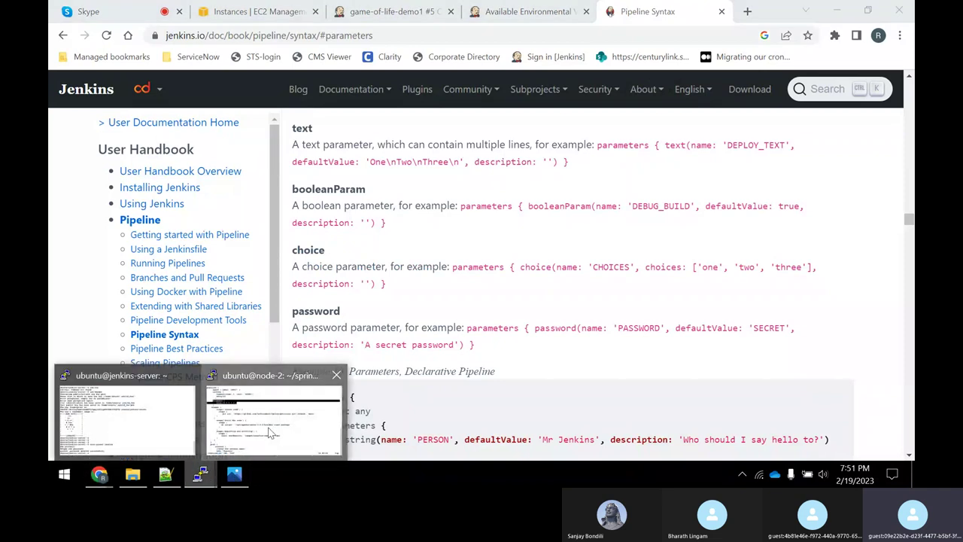
{"action": "left_click", "coordinate": [271, 435]}
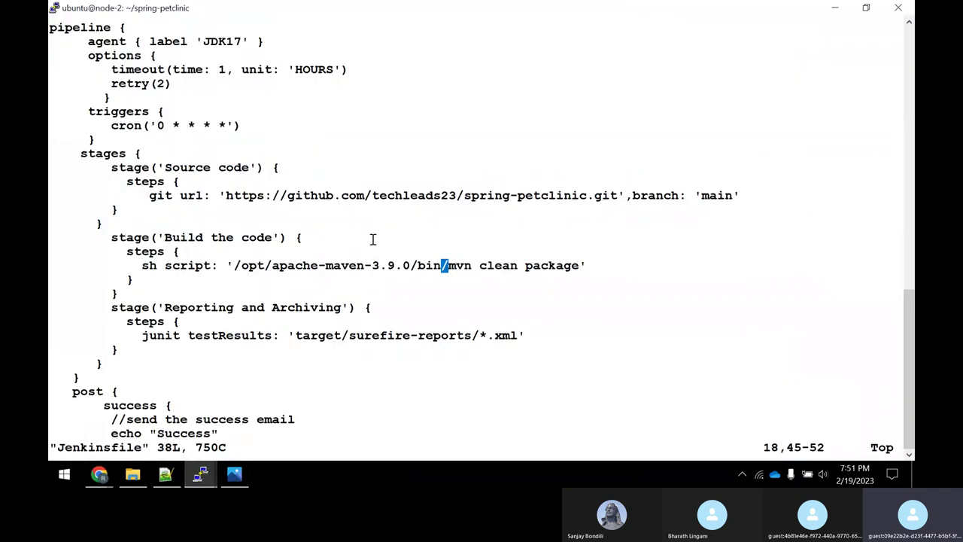
{"action": "key", "text": "Down"}
{"action": "key", "text": "Down"}
{"action": "key", "text": "Down"}
{"action": "key", "text": "Up"}
{"action": "key", "text": "Up"}
{"action": "key", "text": "Up"}
{"action": "key", "text": "Up"}
{"action": "key", "text": "Up"}
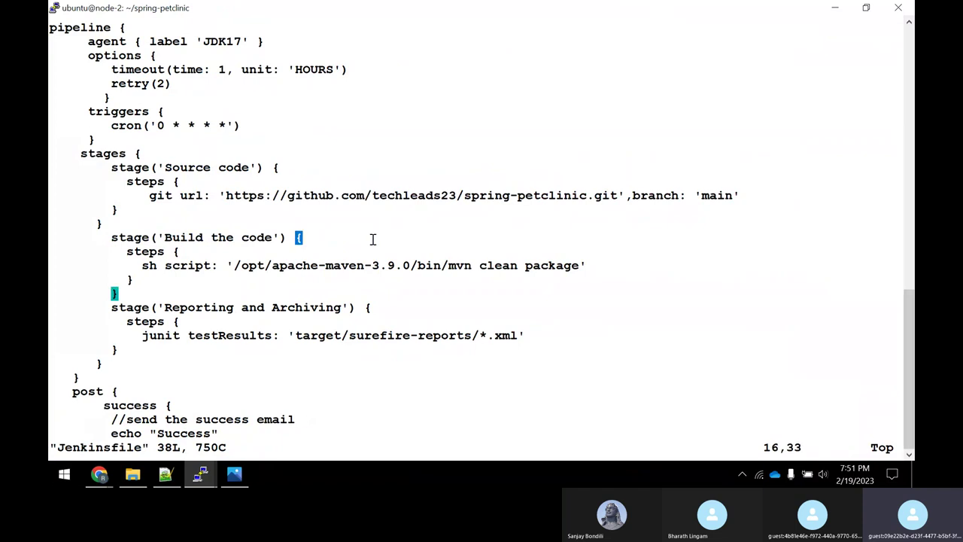
{"action": "key", "text": "Up"}
{"action": "key", "text": "Up"}
{"action": "key", "text": "Up"}
{"action": "key", "text": "Up"}
{"action": "key", "text": "Up"}
{"action": "key", "text": "Up"}
{"action": "key", "text": "Up"}
{"action": "key", "text": "Up"}
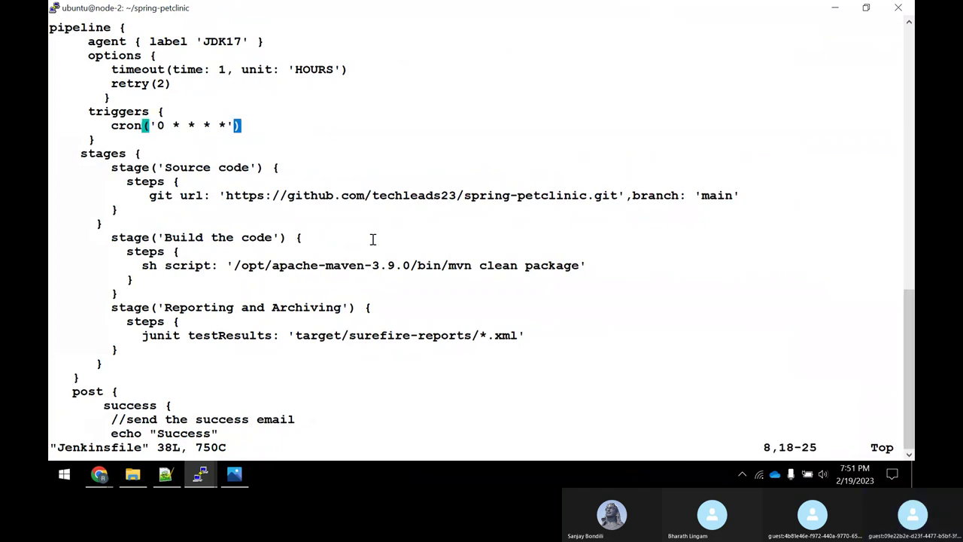
{"action": "key", "text": "Down"}
{"action": "type", "text": "o    "}
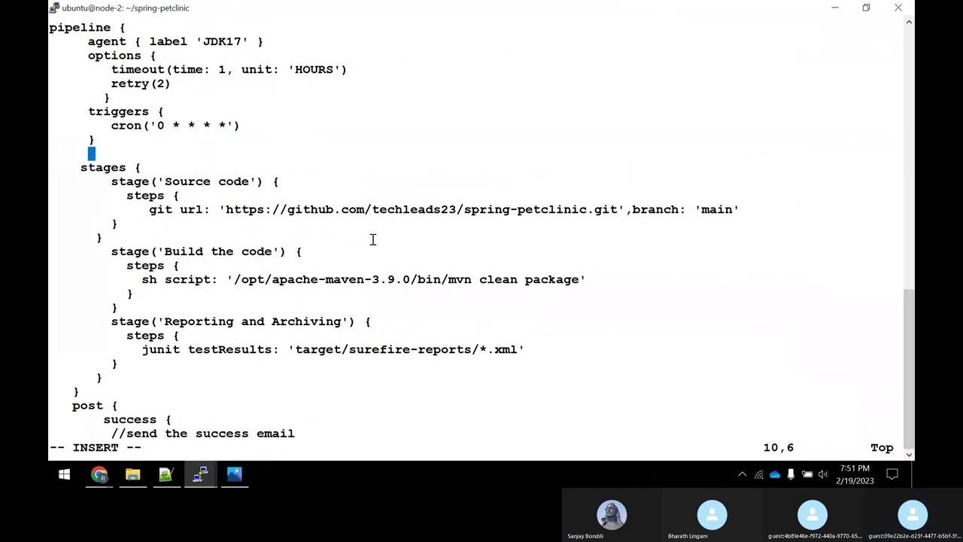
{"action": "type", "text": " para"}
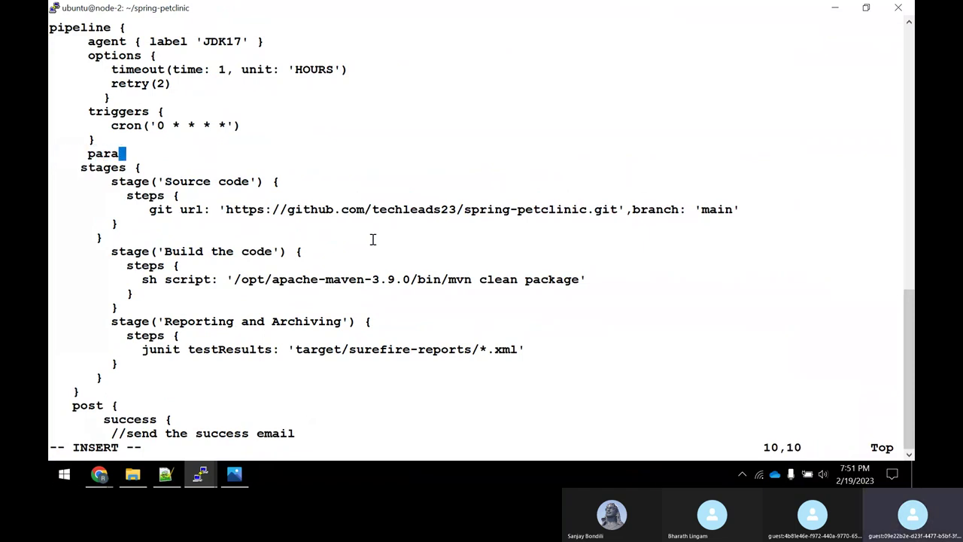
{"action": "type", "text": "meters"}
{"action": "key", "text": "alt+Tab"}
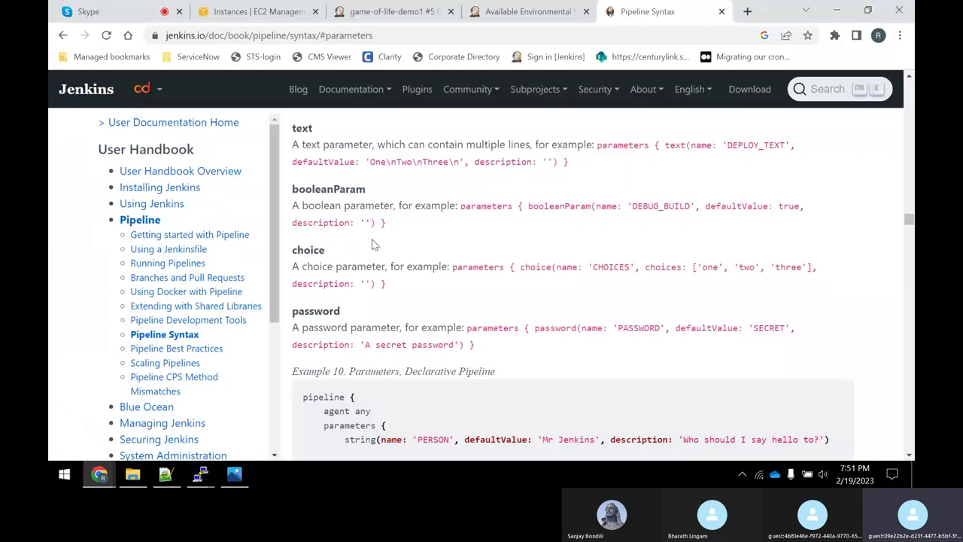
{"action": "key", "text": "alt+Tab"}
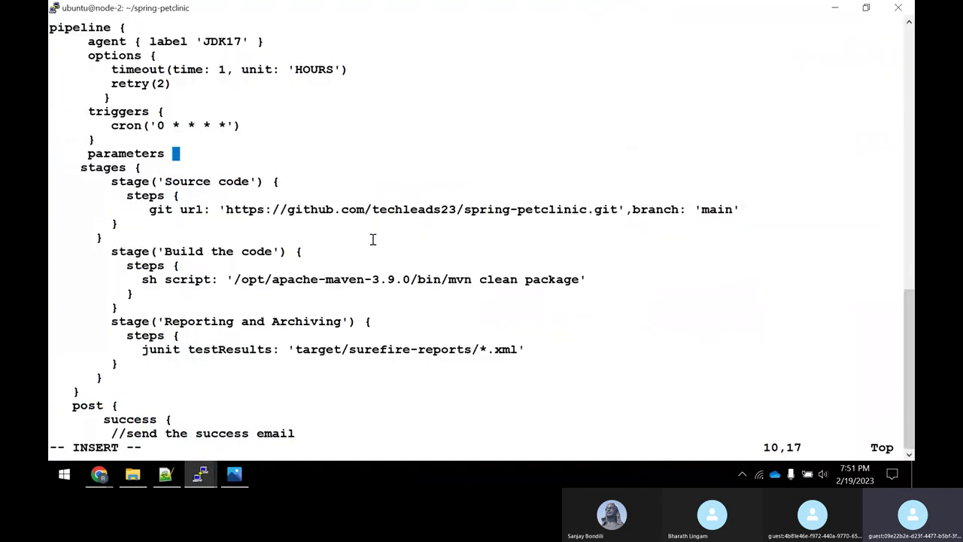
{"action": "type", "text": "{"}
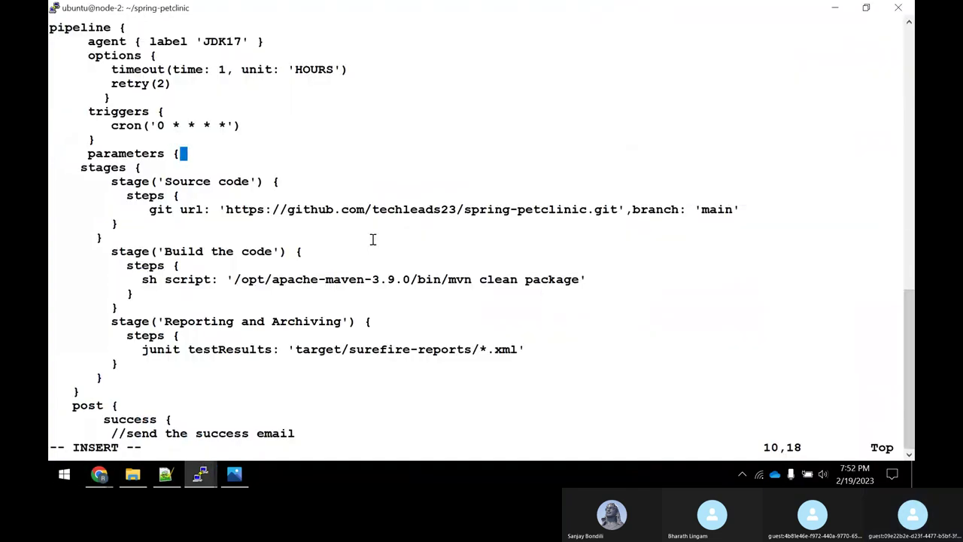
{"action": "key", "text": "Return"}
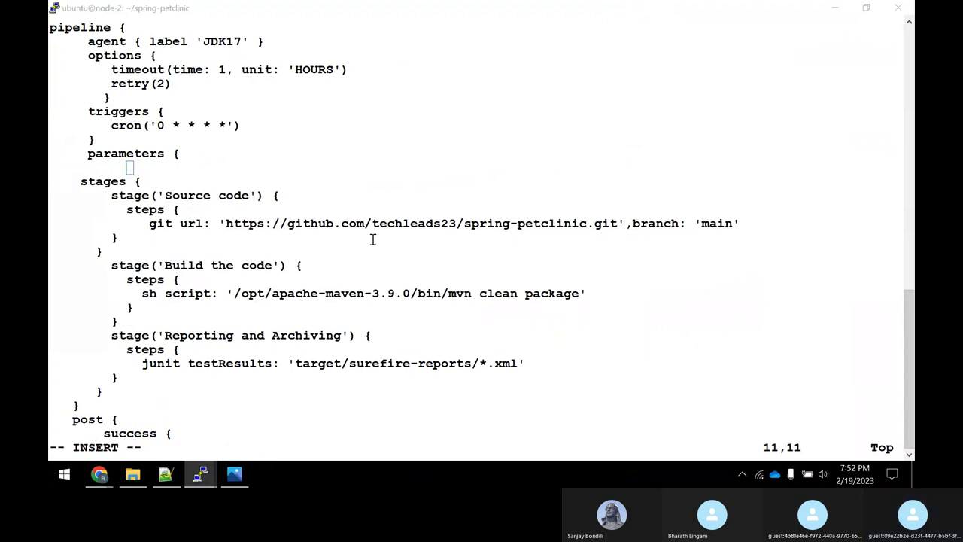
Copy 'choice(name:' from the docs example into the parameters block and add 'GOAL',.
{"action": "key", "text": "alt+Tab"}
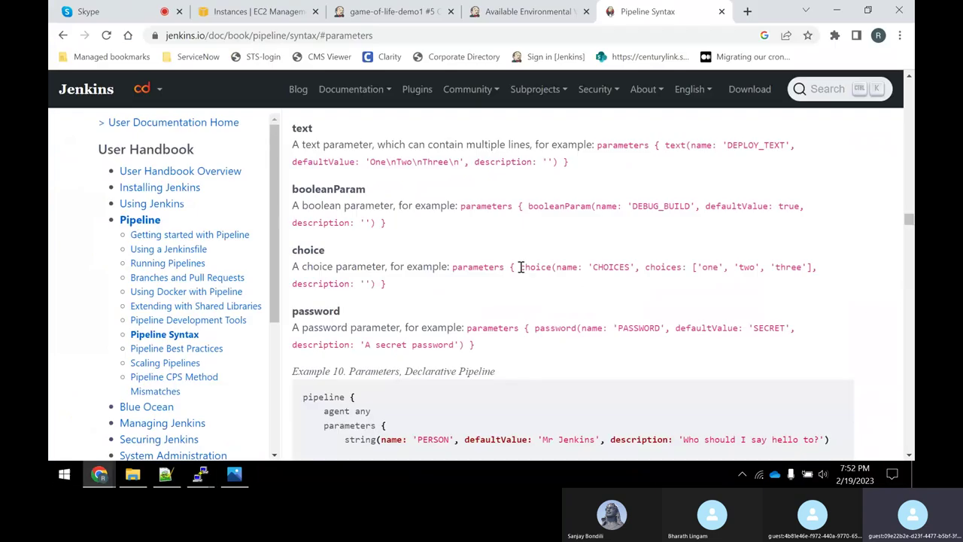
{"action": "left_click_drag", "start_coordinate": [519, 266], "coordinate": [583, 269]}
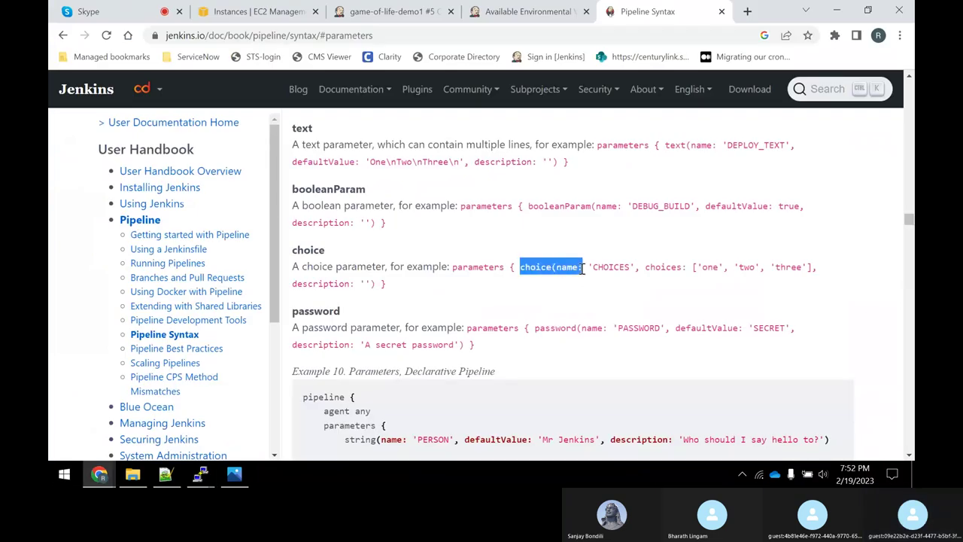
{"action": "right_click", "coordinate": [566, 267]}
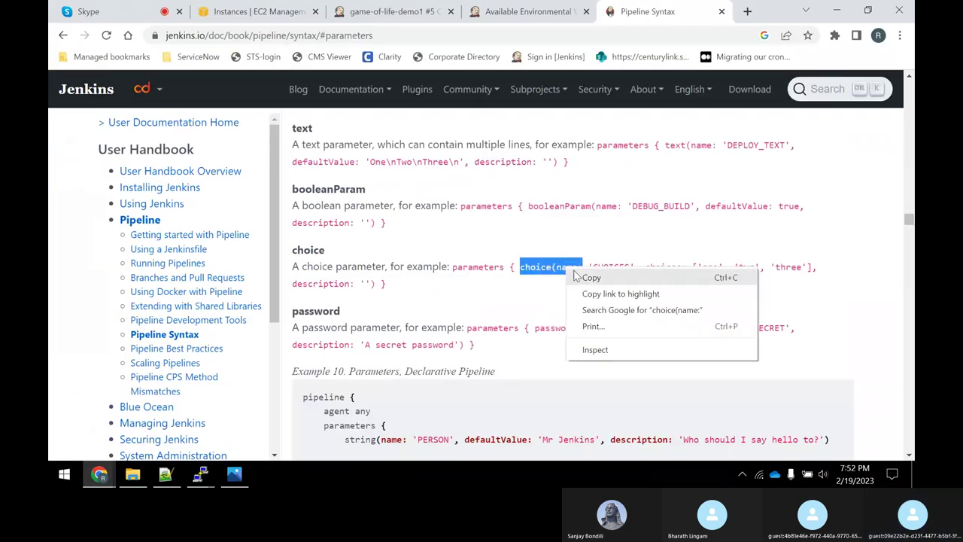
{"action": "left_click", "coordinate": [584, 277]}
{"action": "key", "text": "alt+Tab"}
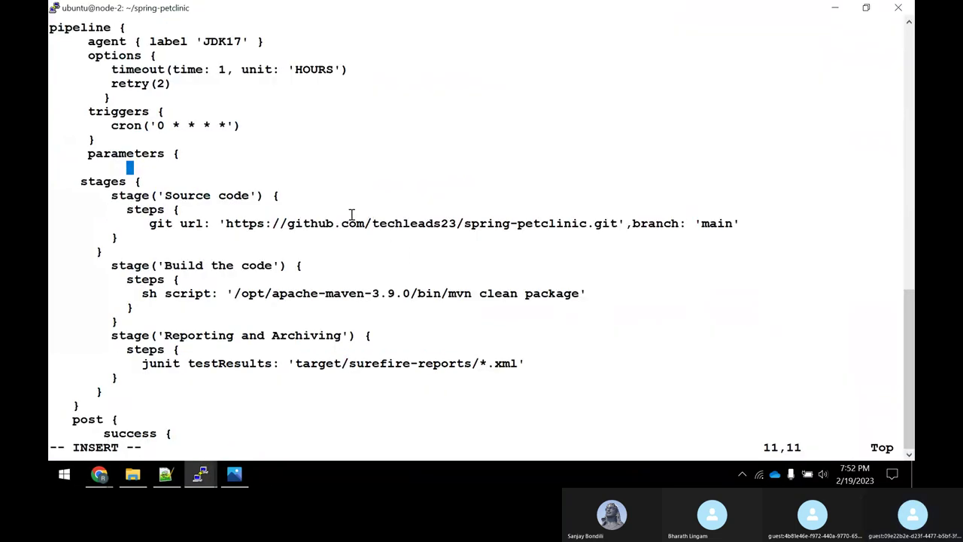
{"action": "right_click", "coordinate": [351, 216]}
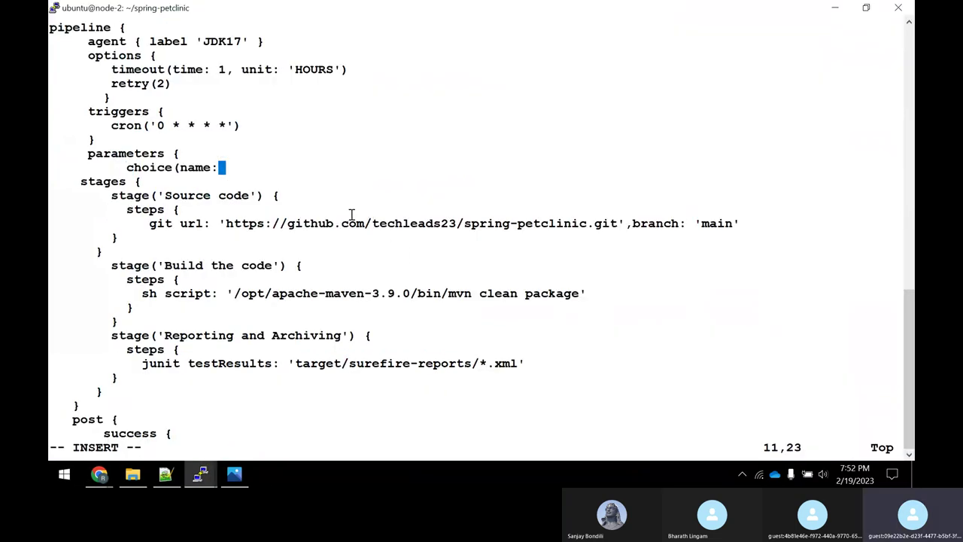
{"action": "type", "text": "'GOAL'"}
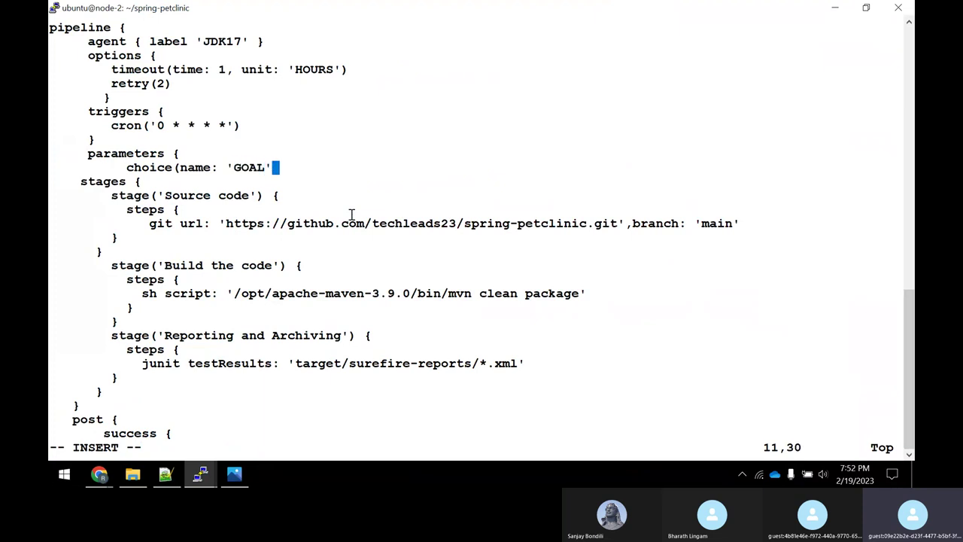
{"action": "type", "text": ","}
Copy the example choices list from the Jenkins documentation.
{"action": "key", "text": "alt+Tab"}
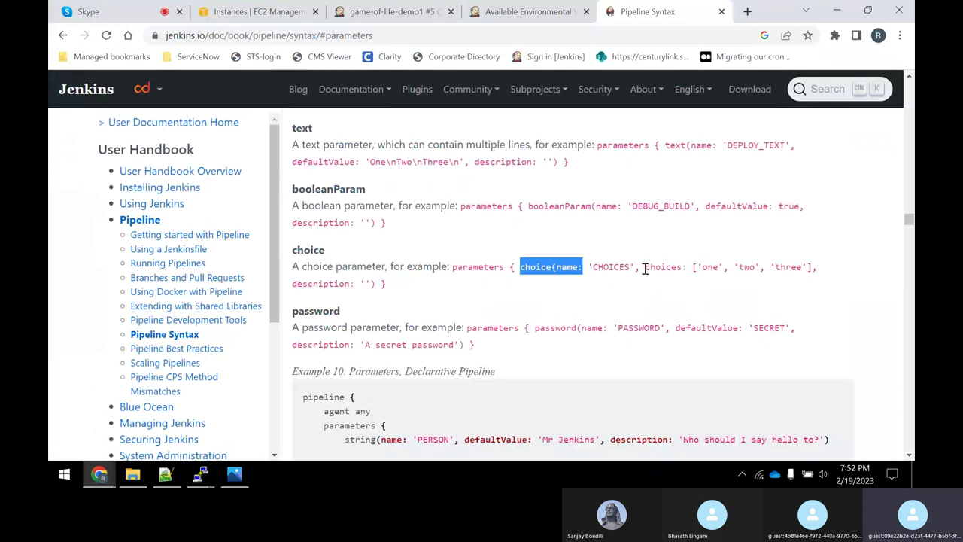
{"action": "left_click_drag", "start_coordinate": [644, 269], "coordinate": [812, 267]}
{"action": "right_click", "coordinate": [804, 269]}
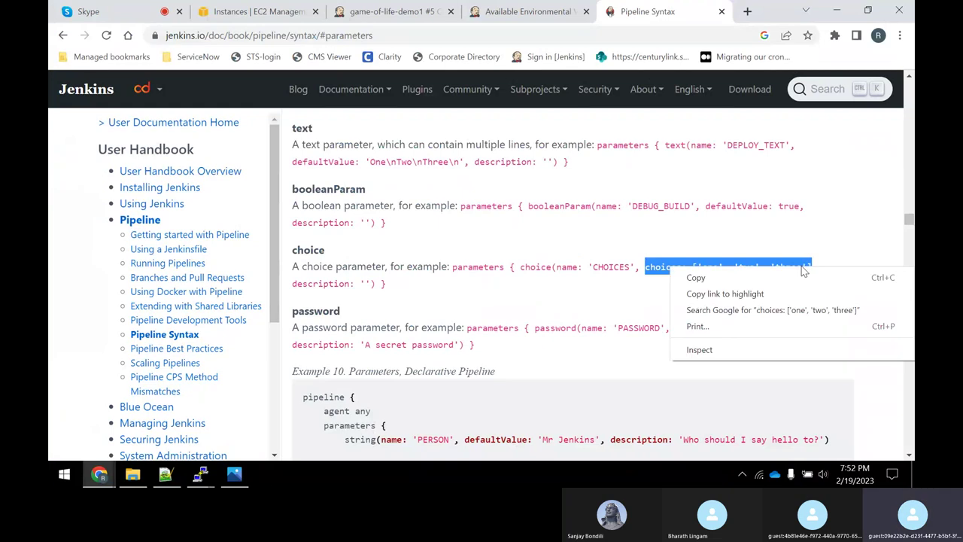
{"action": "left_click", "coordinate": [696, 278]}
{"action": "key", "text": "alt+Tab"}
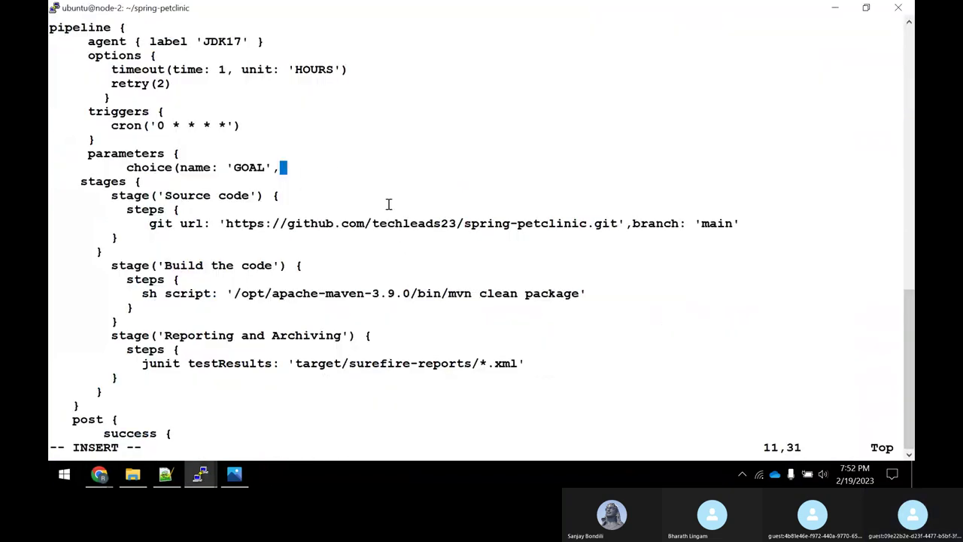
Paste the choices list after 'GOAL', and replace the first value with 'compile'.
{"action": "right_click", "coordinate": [329, 158]}
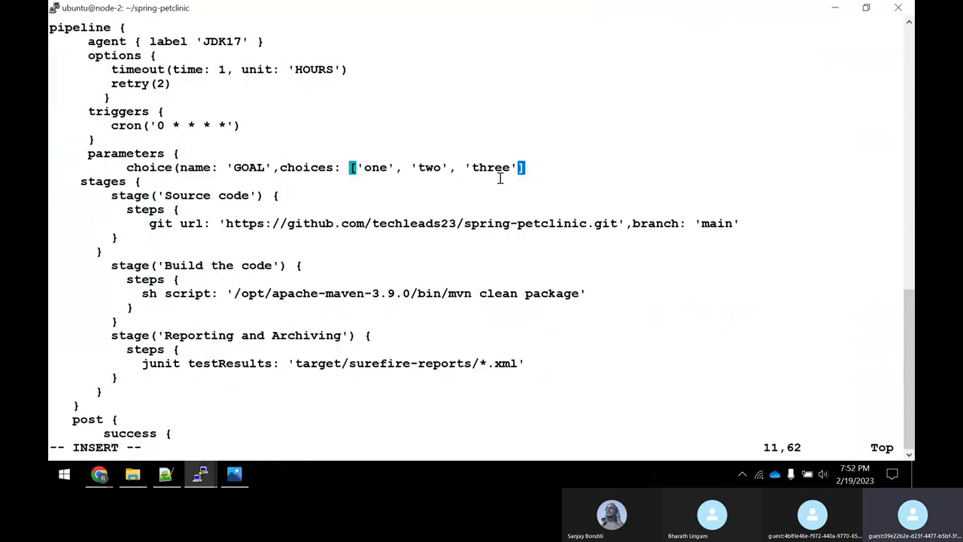
{"action": "key", "text": "Left"}
{"action": "key", "text": "Left"}
{"action": "key", "text": "Left"}
{"action": "key", "text": "Left"}
{"action": "key", "text": "Left"}
{"action": "key", "text": "Left"}
{"action": "key", "text": "Left"}
{"action": "key", "text": "Left"}
{"action": "key", "text": "Left"}
{"action": "key", "text": "Left"}
{"action": "key", "text": "Left"}
{"action": "key", "text": "Left"}
{"action": "key", "text": "Left"}
{"action": "key", "text": "Left"}
{"action": "key", "text": "Left"}
{"action": "key", "text": "Left"}
{"action": "key", "text": "Left"}
{"action": "key", "text": "Left"}
{"action": "key", "text": "Left"}
{"action": "key", "text": "Left"}
{"action": "key", "text": "Delete"}
{"action": "key", "text": "Delete"}
{"action": "key", "text": "Delete"}
{"action": "key", "text": "Delete"}
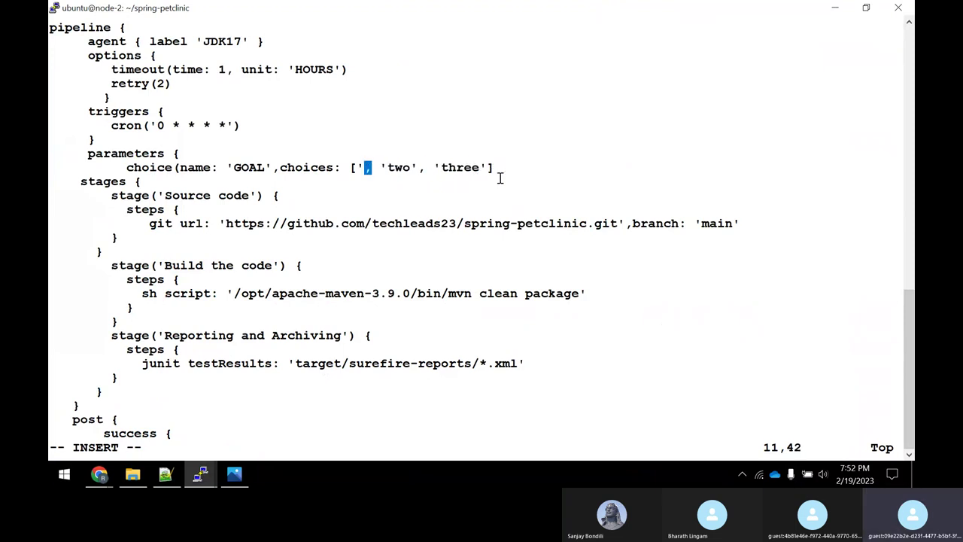
{"action": "type", "text": "ci"}
{"action": "key", "text": "BackSpace"}
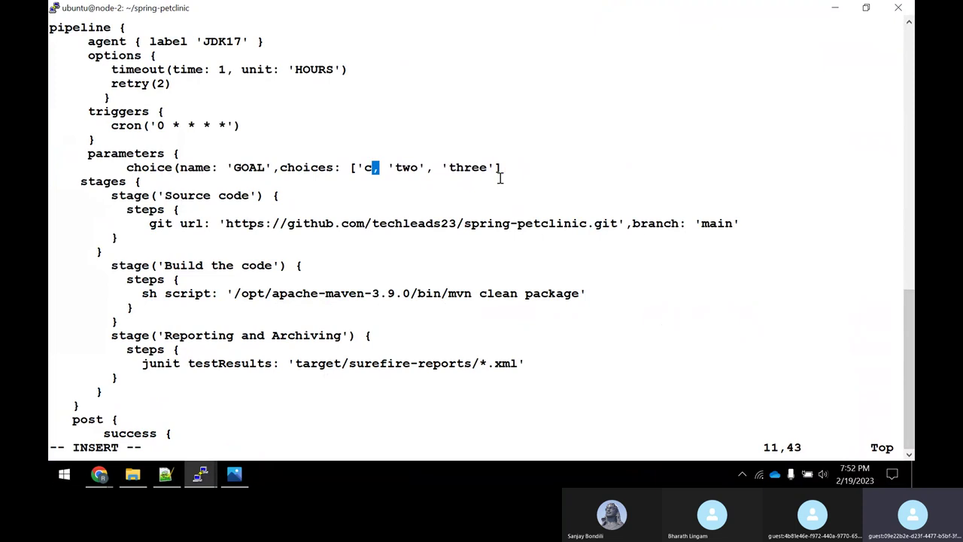
{"action": "type", "text": "ompi"}
{"action": "key", "text": "BackSpace"}
{"action": "type", "text": "pile"}
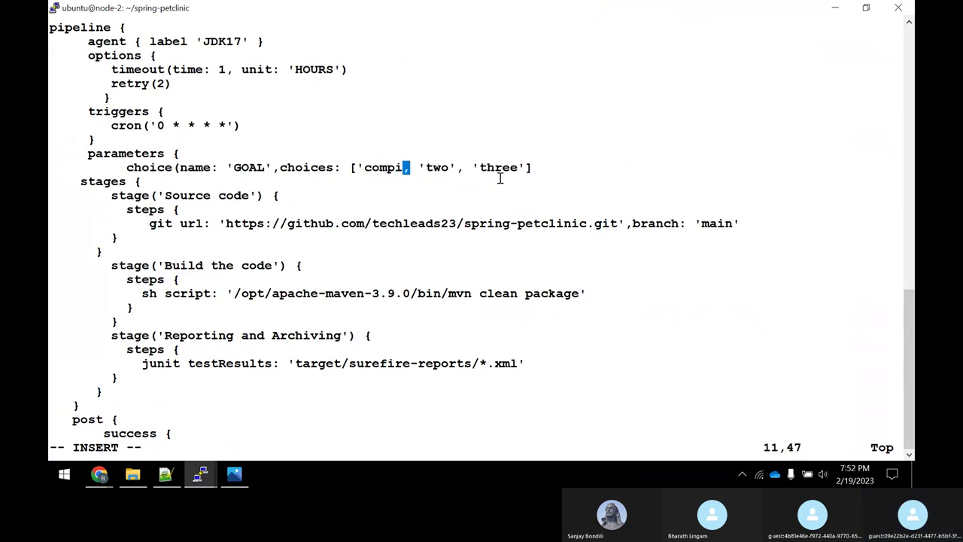
{"action": "type", "text": "'"}
Replace the remaining placeholder values with 'package' and 'clean package'.
{"action": "key", "text": "Right"}
{"action": "key", "text": "Right"}
{"action": "key", "text": "Right"}
{"action": "key", "text": "Right"}
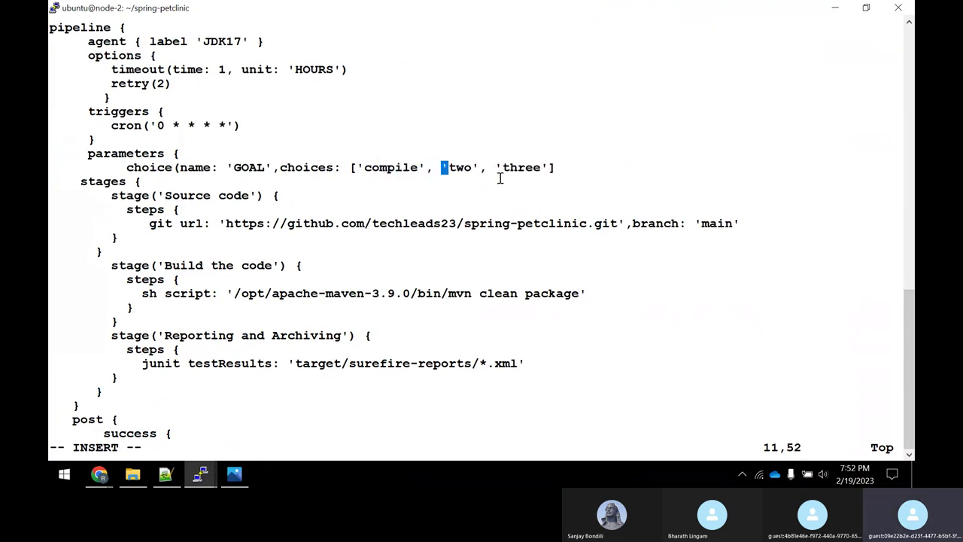
{"action": "key", "text": "BackSpace"}
{"action": "key", "text": "Delete"}
{"action": "key", "text": "Delete"}
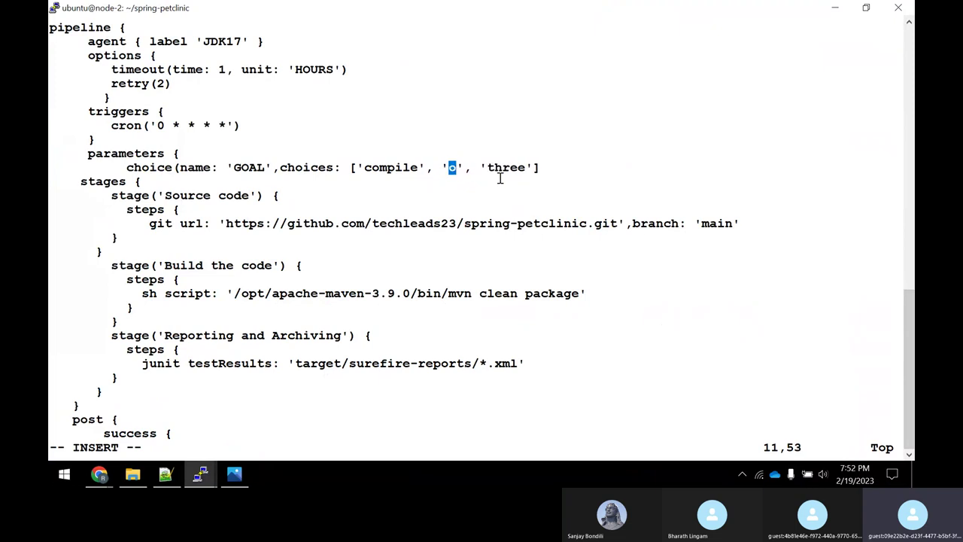
{"action": "type", "text": "package"}
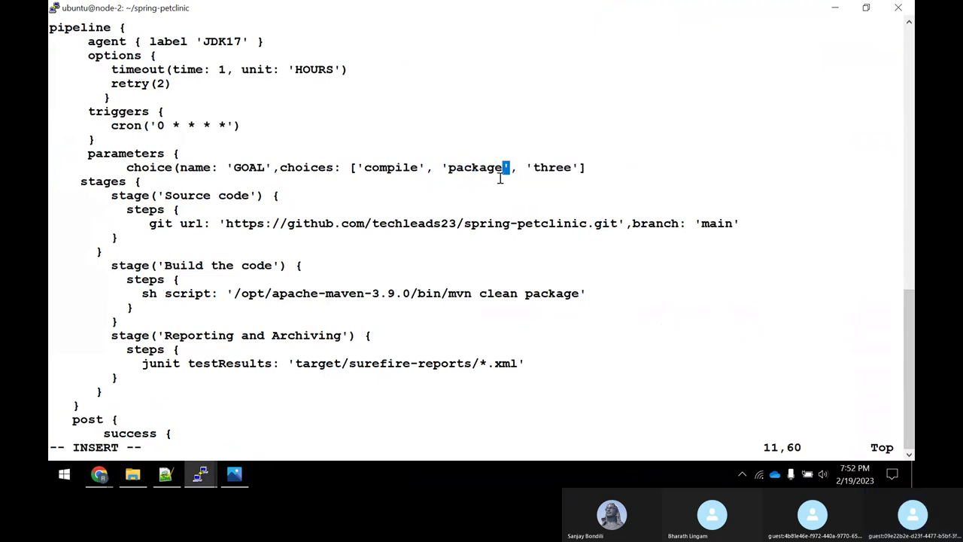
{"action": "key", "text": "Right"}
{"action": "key", "text": "Right"}
{"action": "key", "text": "Right"}
{"action": "key", "text": "Right"}
{"action": "key", "text": "Right"}
{"action": "key", "text": "Left"}
{"action": "key", "text": "Delete"}
{"action": "key", "text": "Delete"}
{"action": "key", "text": "Delete"}
{"action": "key", "text": "Delete"}
{"action": "key", "text": "Delete"}
{"action": "type", "text": "clean package"}
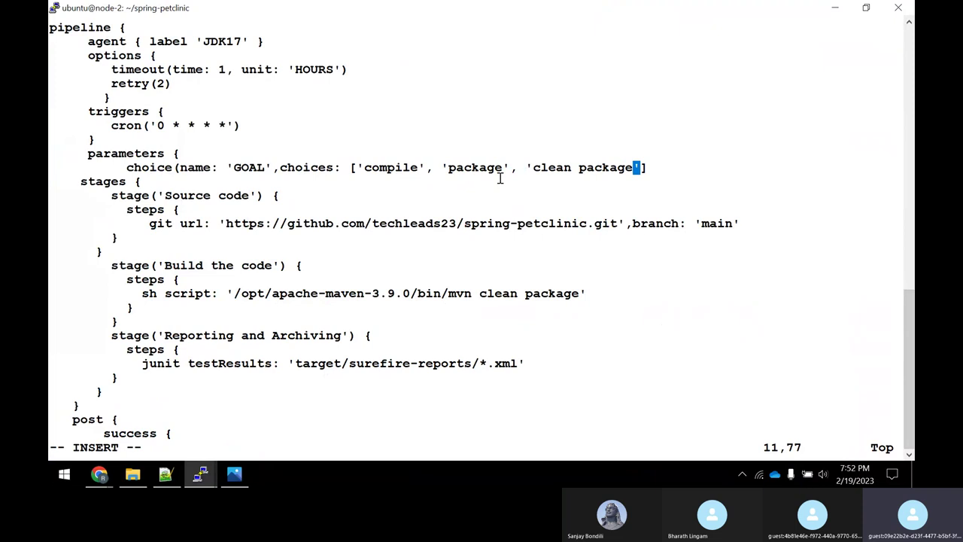
Close the parameters block with a } on the line below the choice line.
{"action": "key", "text": "Right"}
{"action": "key", "text": "Right"}
{"action": "key", "text": "Return"}
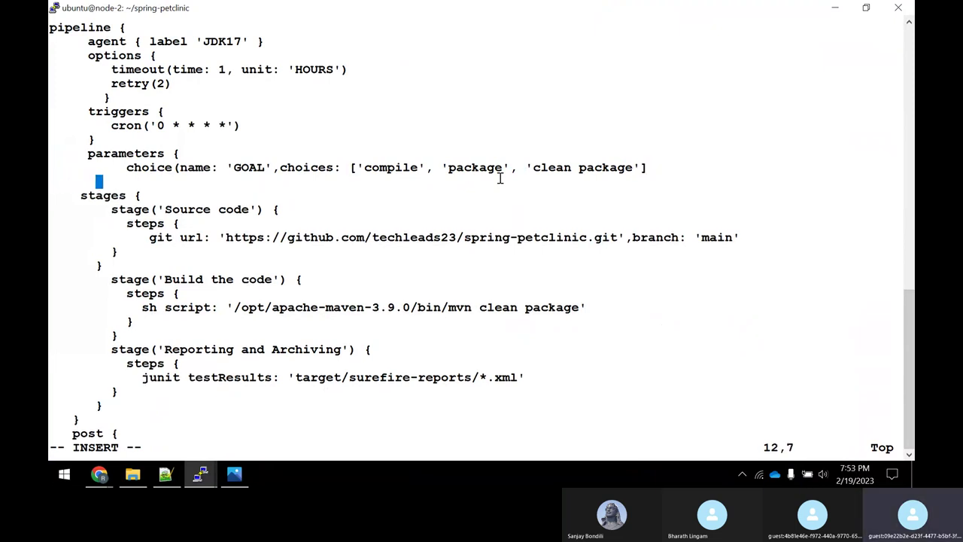
{"action": "type", "text": "}"}
{"action": "left_click_drag", "start_coordinate": [479, 307], "coordinate": [579, 308]}
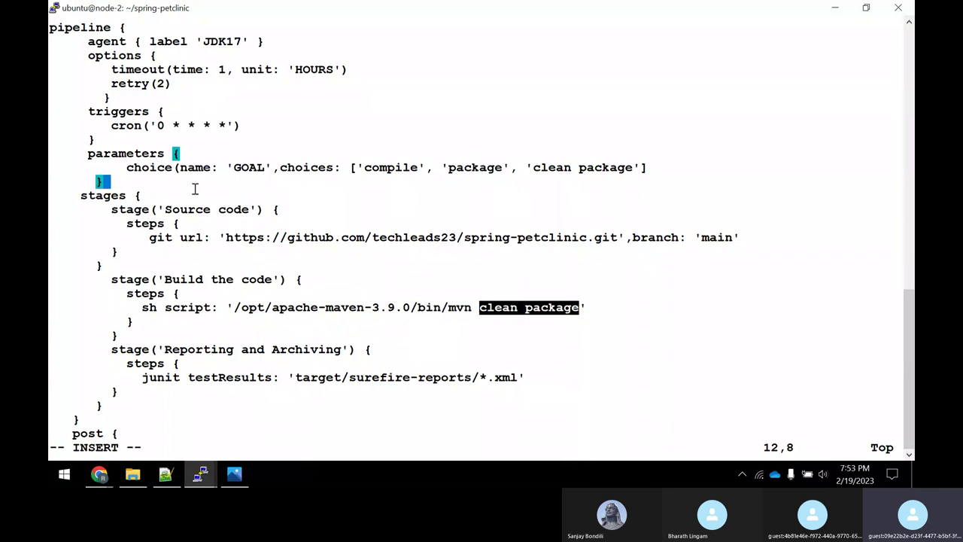
{"action": "left_click", "coordinate": [99, 474]}
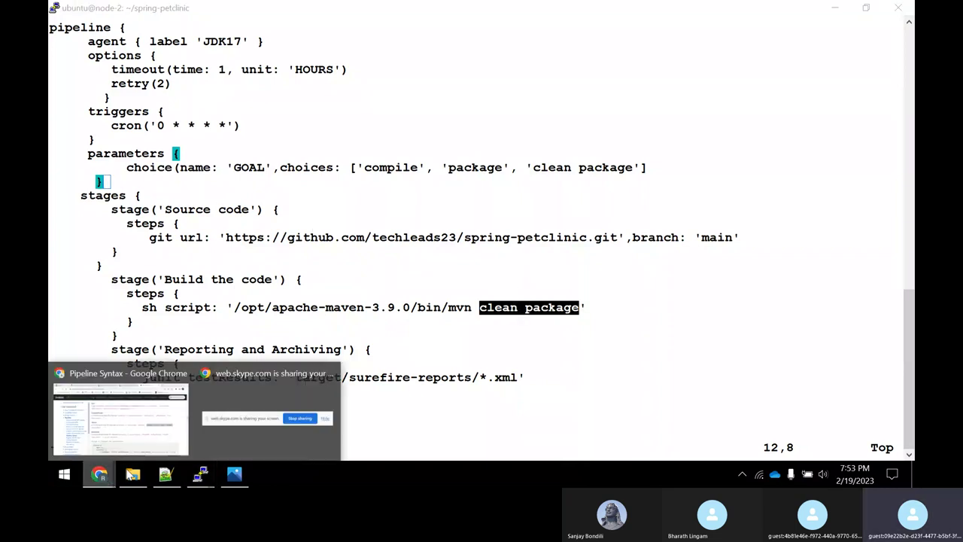
{"action": "scroll", "coordinate": [652, 302], "scroll_direction": "down", "scroll_amount": 4}
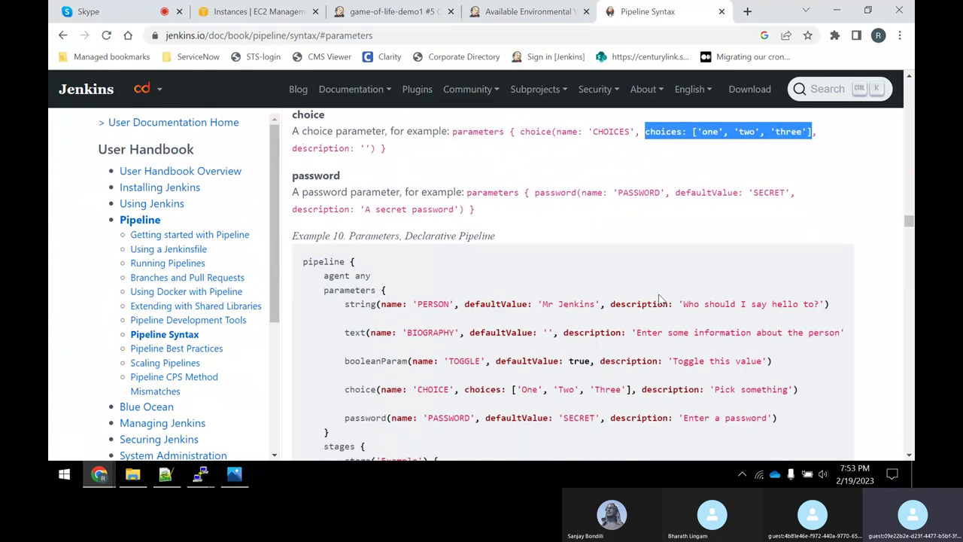
{"action": "scroll", "coordinate": [639, 301], "scroll_direction": "down", "scroll_amount": 1}
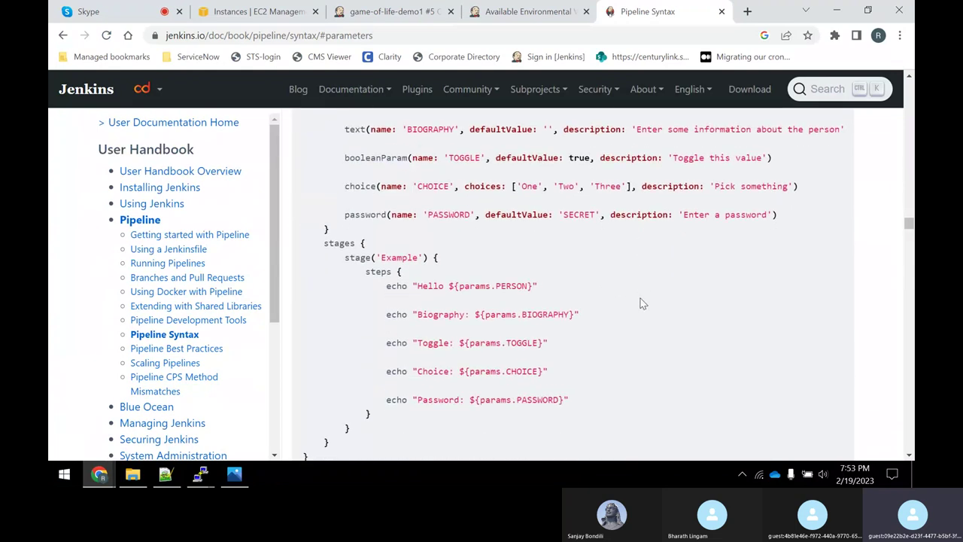
{"action": "left_click_drag", "start_coordinate": [464, 343], "coordinate": [495, 344]}
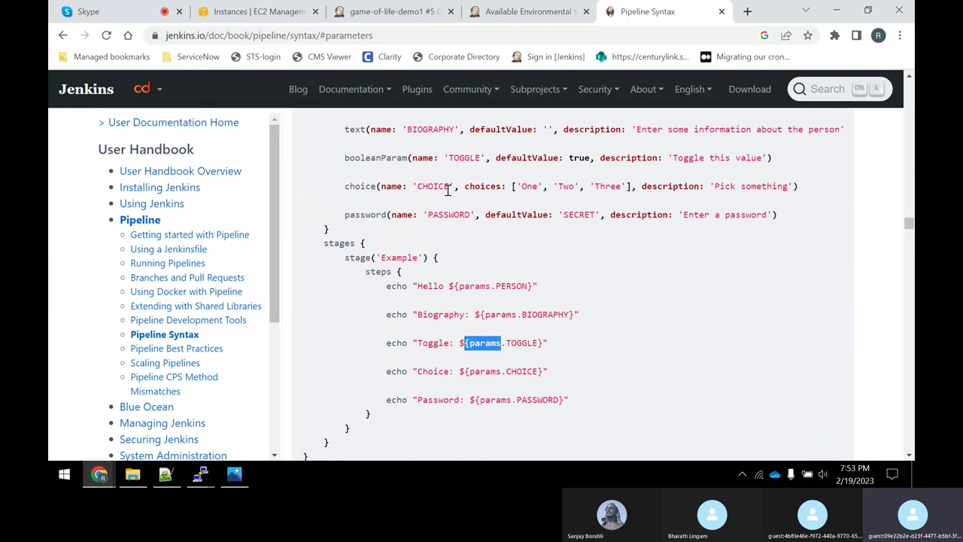
{"action": "left_click_drag", "start_coordinate": [448, 189], "coordinate": [424, 189]}
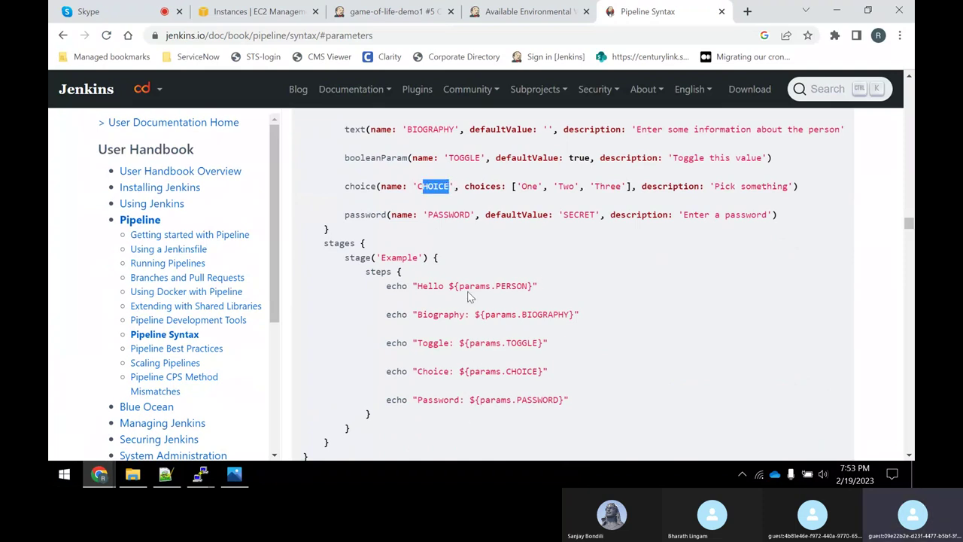
{"action": "key", "text": "alt+Tab"}
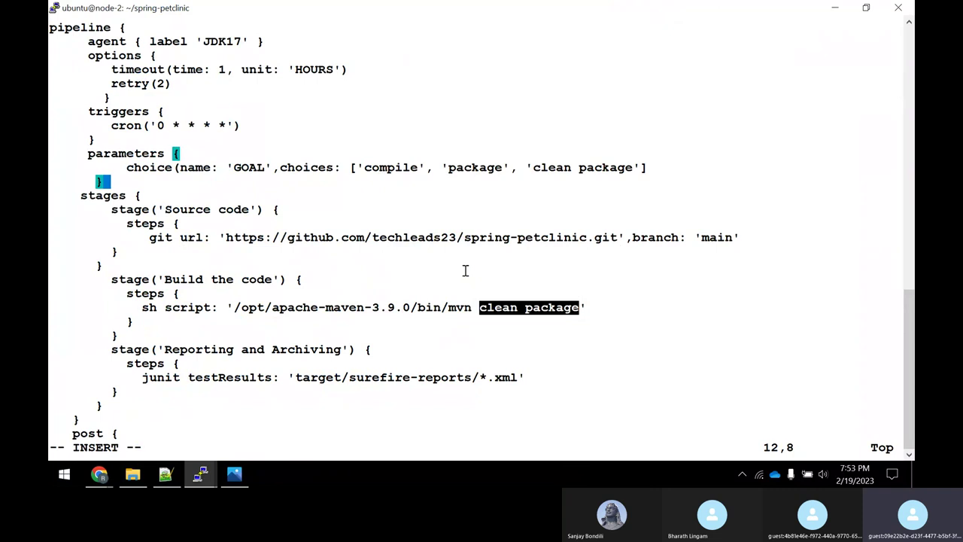
Delete 'clean package' from the Maven build command.
{"action": "key", "text": "Down"}
{"action": "key", "text": "Down"}
{"action": "key", "text": "Down"}
{"action": "key", "text": "Down"}
{"action": "key", "text": "Down"}
{"action": "key", "text": "Down"}
{"action": "key", "text": "Down"}
{"action": "key", "text": "Down"}
{"action": "key", "text": "Right"}
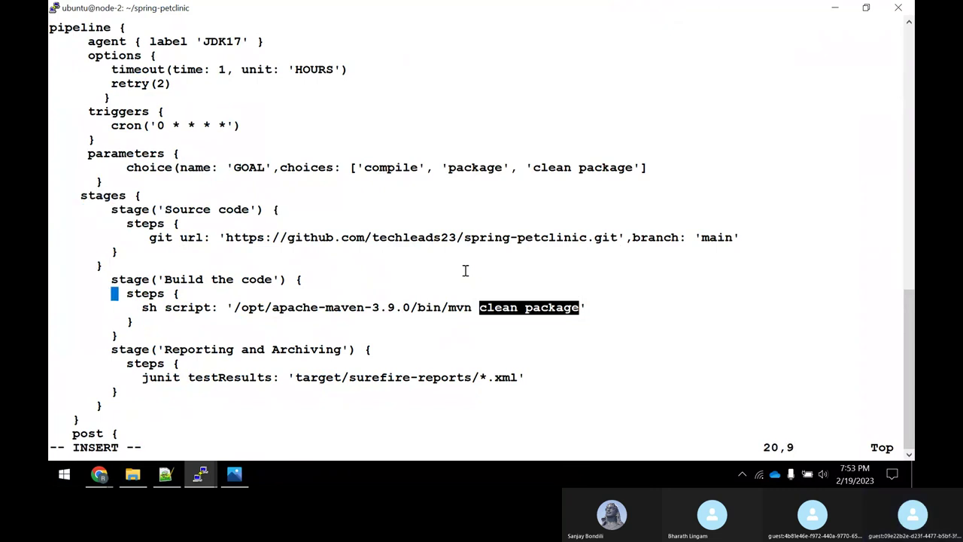
{"action": "key", "text": "Down"}
{"action": "key", "text": "Down"}
{"action": "key", "text": "Right"}
{"action": "key", "text": "Right"}
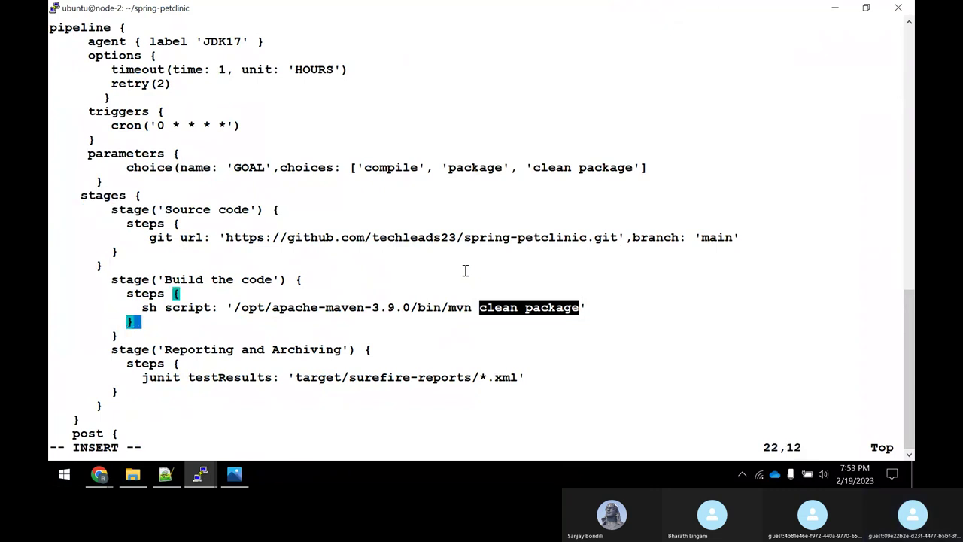
{"action": "key", "text": "Up"}
{"action": "key", "text": "Right"}
{"action": "key", "text": "Right"}
{"action": "key", "text": "Right"}
{"action": "key", "text": "Right"}
{"action": "key", "text": "Right"}
{"action": "key", "text": "Right"}
{"action": "key", "text": "Right"}
{"action": "key", "text": "Right"}
{"action": "key", "text": "Right"}
{"action": "key", "text": "Right"}
{"action": "key", "text": "Right"}
{"action": "key", "text": "Right"}
{"action": "key", "text": "Right"}
{"action": "key", "text": "Right"}
{"action": "key", "text": "Right"}
{"action": "key", "text": "Right"}
{"action": "key", "text": "Right"}
{"action": "key", "text": "Right"}
{"action": "key", "text": "Right"}
{"action": "key", "text": "Right"}
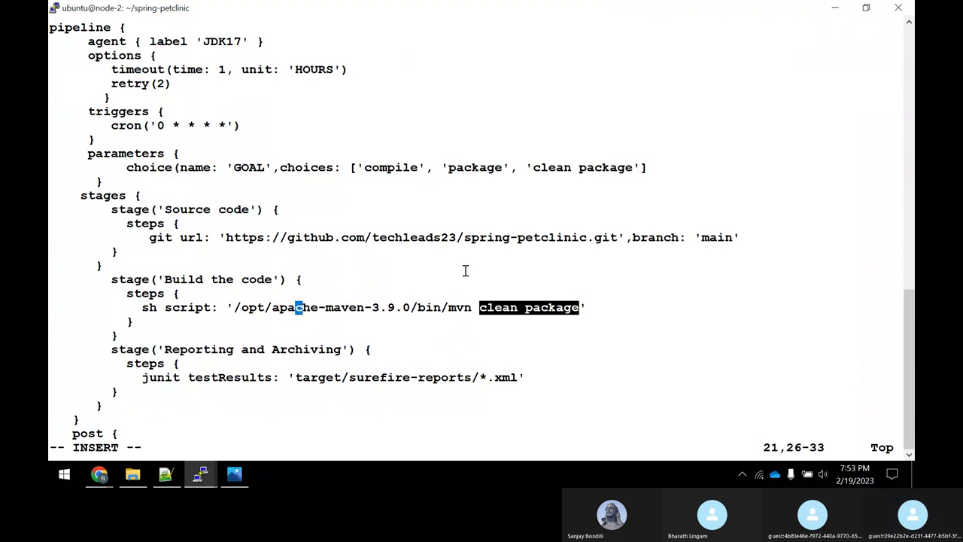
{"action": "key", "text": "Right"}
{"action": "key", "text": "Right"}
{"action": "key", "text": "Right"}
{"action": "key", "text": "Right"}
{"action": "key", "text": "Right"}
{"action": "key", "text": "Right"}
{"action": "key", "text": "Right"}
{"action": "key", "text": "Right"}
{"action": "key", "text": "Right"}
{"action": "key", "text": "Right"}
{"action": "key", "text": "Left"}
{"action": "key", "text": "Left"}
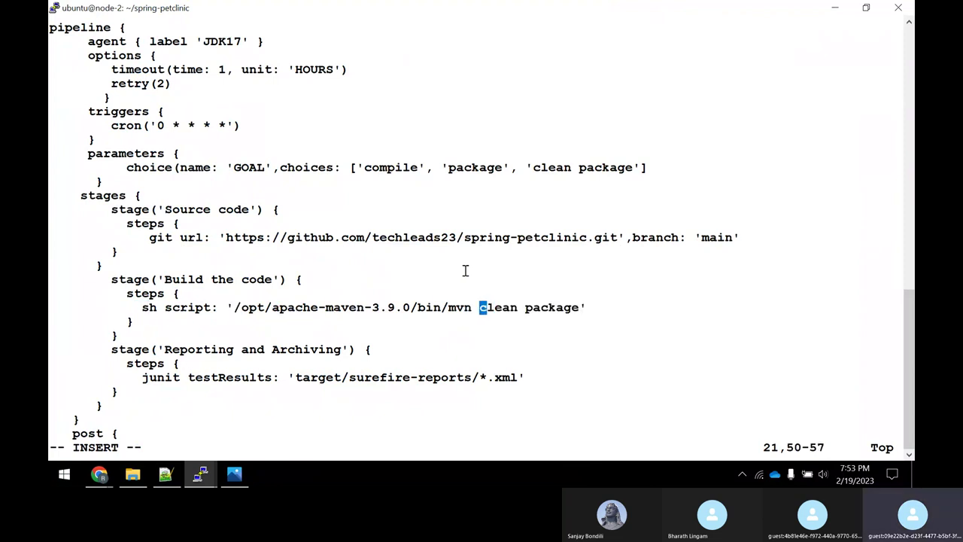
{"action": "type", "text": "xx"}
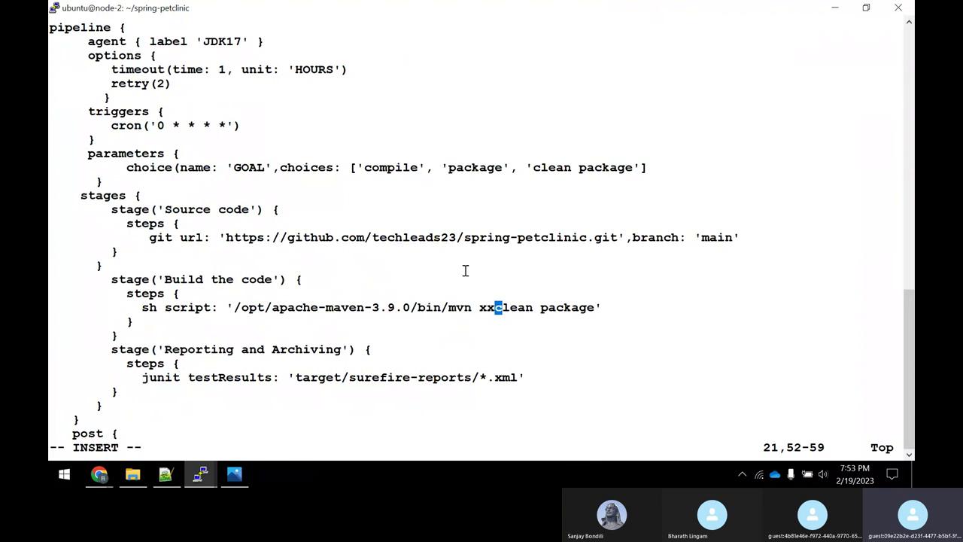
{"action": "key", "text": "Left"}
{"action": "key", "text": "Escape"}
{"action": "key", "text": "x"}
{"action": "key", "text": "x"}
{"action": "key", "text": "x"}
{"action": "key", "text": "x"}
{"action": "key", "text": "x"}
{"action": "key", "text": "x"}
{"action": "key", "text": "x"}
{"action": "key", "text": "x"}
{"action": "key", "text": "x"}
{"action": "key", "text": "x"}
{"action": "key", "text": "x"}
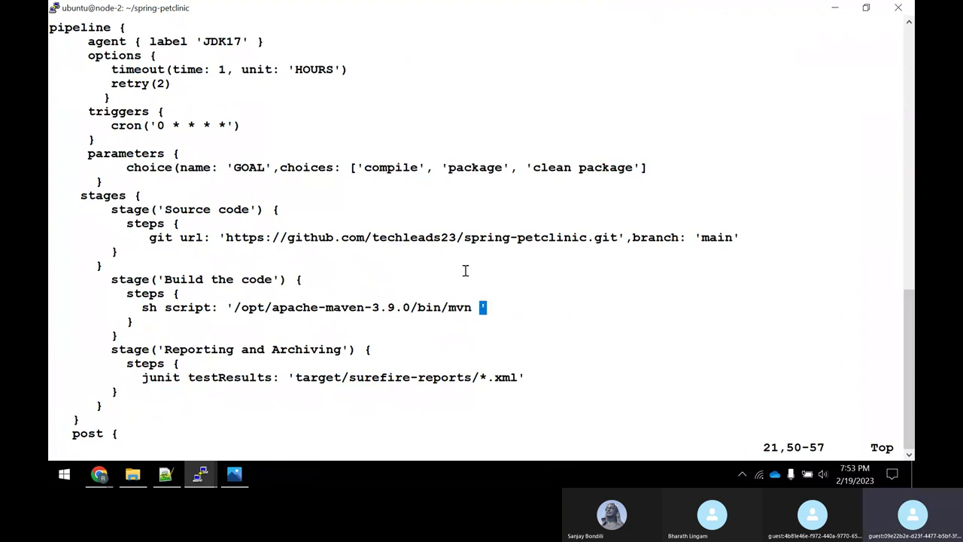
Start inserting ${params. in its place, checking the docs' parameter syntax.
{"action": "type", "text": "i{"}
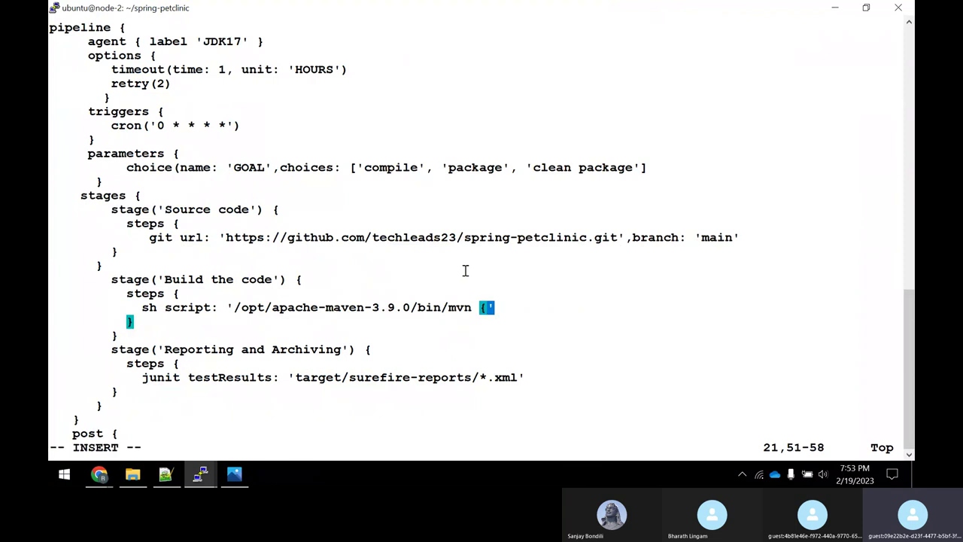
{"action": "key", "text": "alt+Tab"}
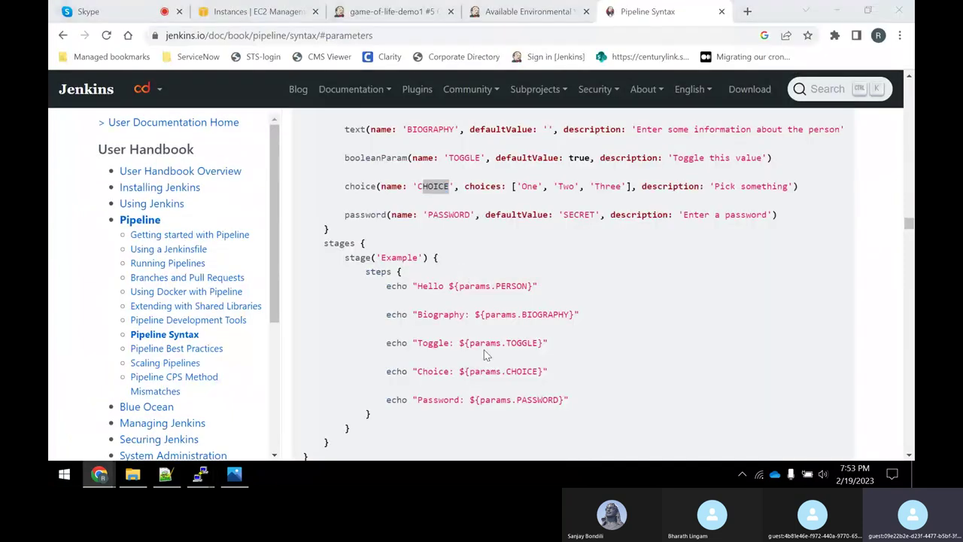
{"action": "key", "text": "alt+Tab"}
{"action": "type", "text": "pa"}
{"action": "key", "text": "BackSpace"}
{"action": "key", "text": "BackSpace"}
{"action": "key", "text": "alt+Tab"}
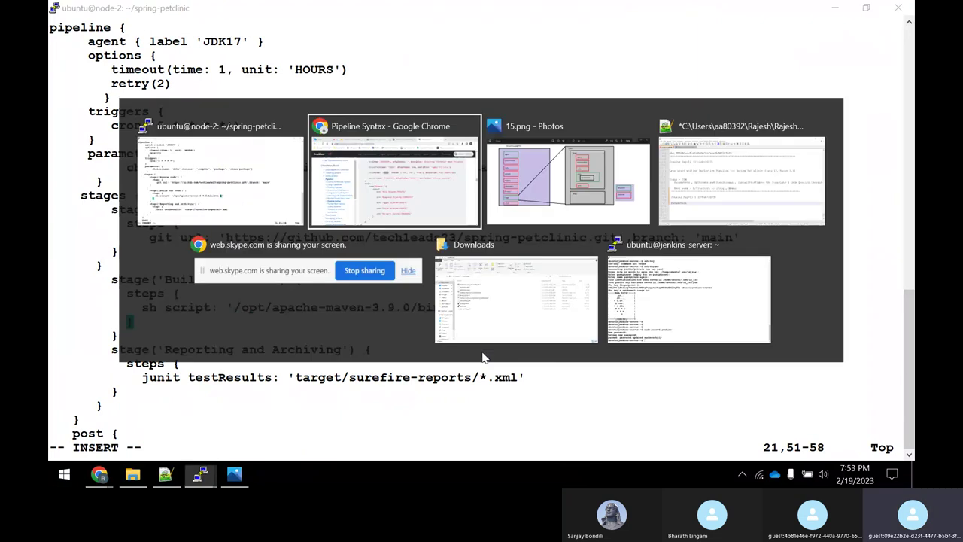
{"action": "key", "text": "alt+Tab"}
{"action": "key", "text": "Left"}
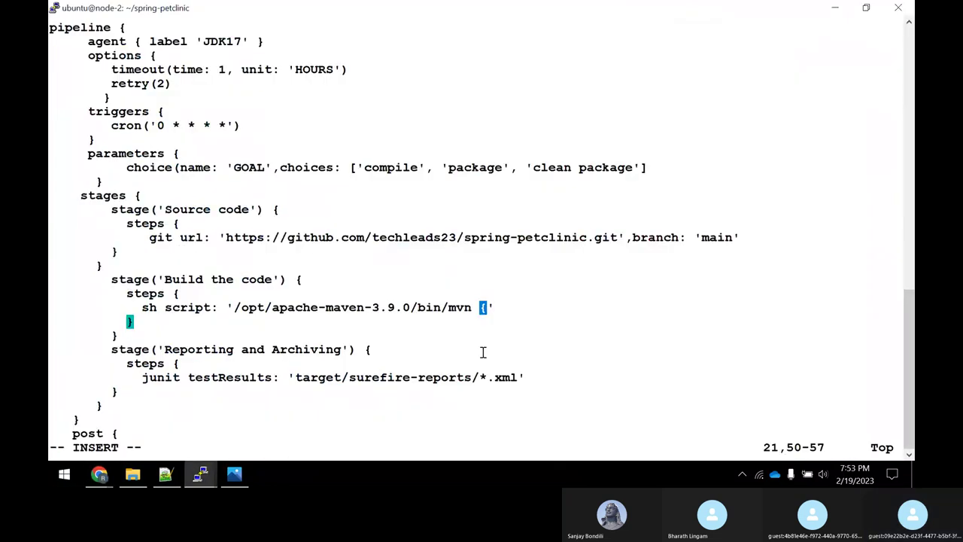
{"action": "type", "text": "$"}
{"action": "key", "text": "Right"}
{"action": "type", "text": "param"}
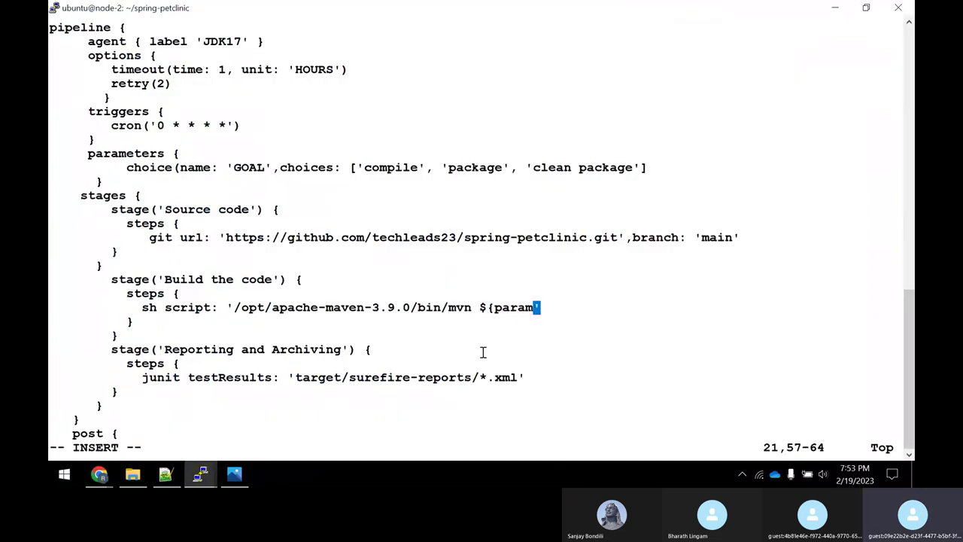
{"action": "type", "text": "s."}
Complete the reference as ${params.GOAL} followed by a closing double quote.
{"action": "key", "text": "alt+Tab"}
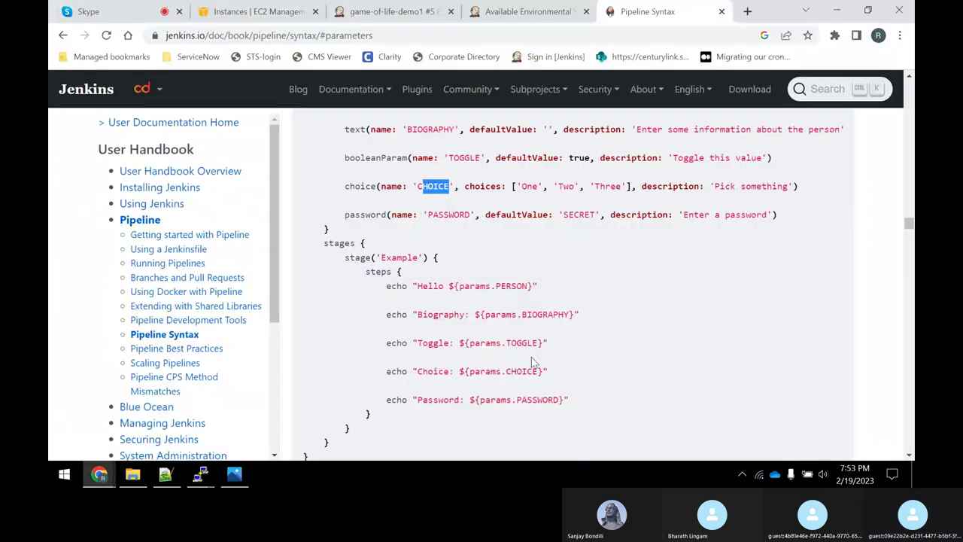
{"action": "key", "text": "alt+Tab"}
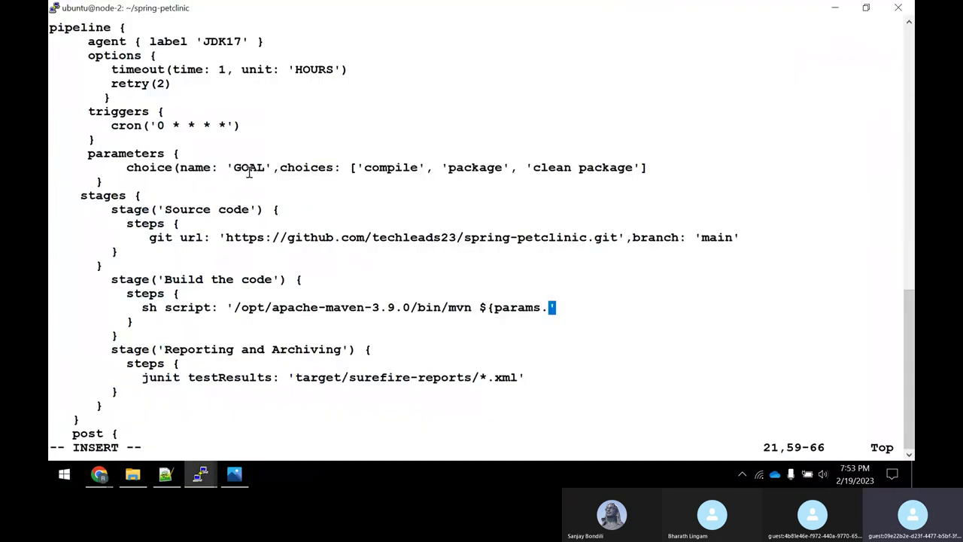
{"action": "key", "text": "alt+Tab"}
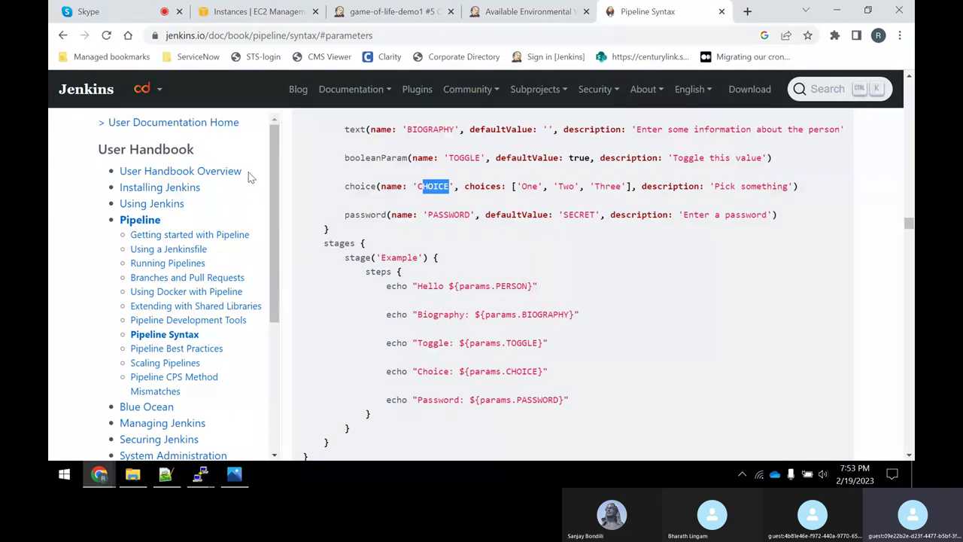
{"action": "key", "text": "alt+Tab"}
{"action": "type", "text": "G"}
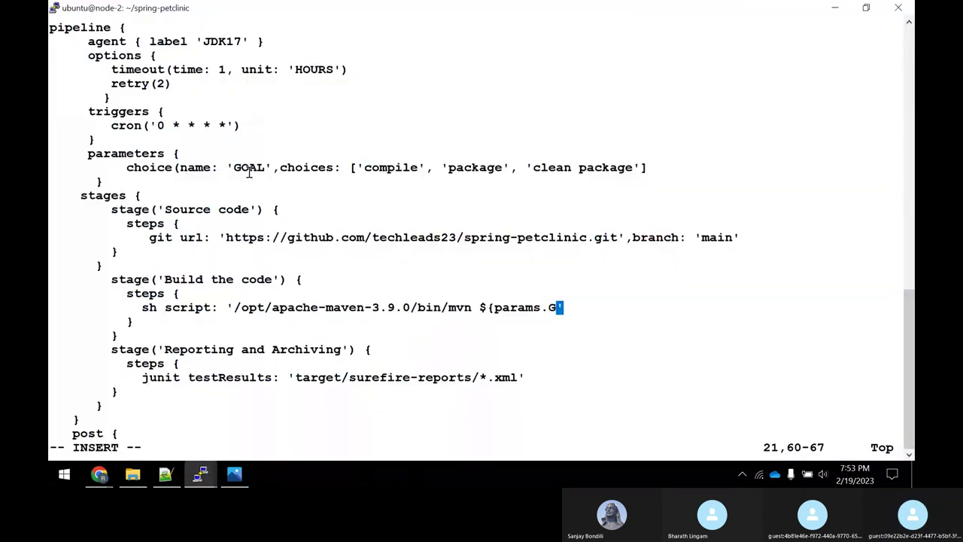
{"action": "type", "text": "OAL"}
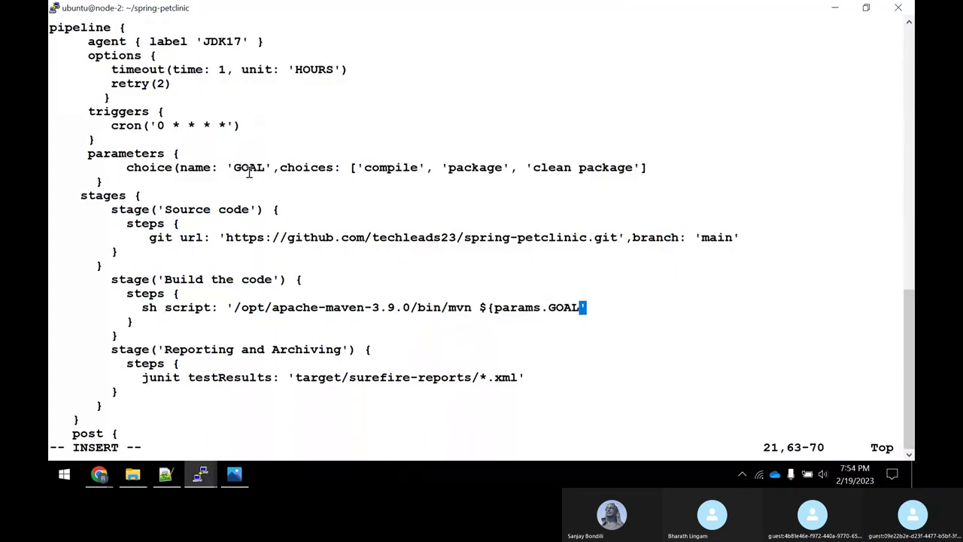
{"action": "type", "text": "}"}
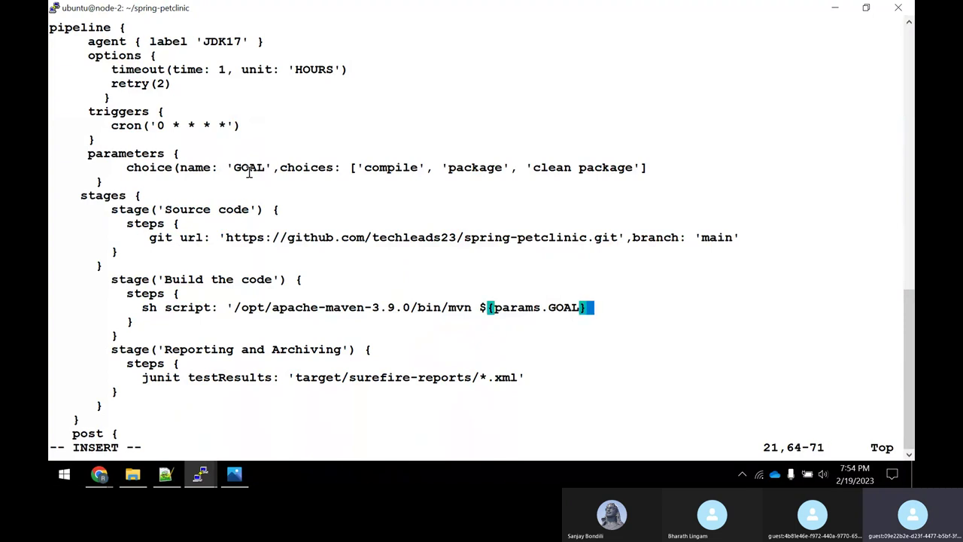
{"action": "type", "text": "\""}
{"action": "key", "text": "Left"}
{"action": "key", "text": "Left"}
{"action": "key", "text": "Left"}
{"action": "key", "text": "Left"}
{"action": "key", "text": "Left"}
{"action": "key", "text": "Left"}
{"action": "key", "text": "Left"}
{"action": "key", "text": "Left"}
{"action": "key", "text": "Left"}
{"action": "key", "text": "Left"}
{"action": "key", "text": "Left"}
{"action": "key", "text": "Left"}
{"action": "key", "text": "Left"}
{"action": "key", "text": "Left"}
{"action": "key", "text": "Left"}
{"action": "key", "text": "Left"}
{"action": "key", "text": "Left"}
{"action": "key", "text": "Left"}
{"action": "key", "text": "Left"}
{"action": "key", "text": "Left"}
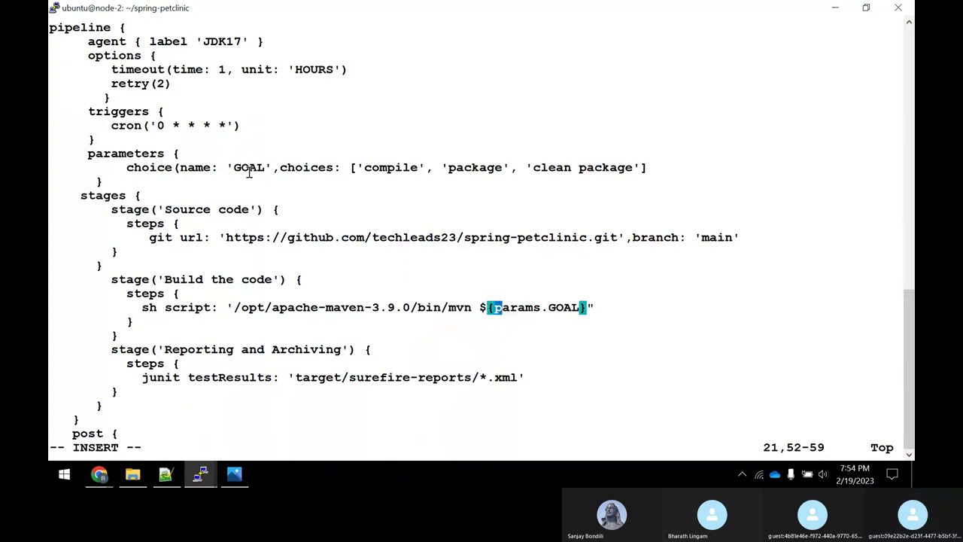
Locate the Maven command's opening quote and compare with the docs' double-quoted Biography echo string.
{"action": "key", "text": "Left"}
{"action": "key", "text": "Left"}
{"action": "key", "text": "Left"}
{"action": "key", "text": "Left"}
{"action": "key", "text": "Left"}
{"action": "key", "text": "Left"}
{"action": "key", "text": "Left"}
{"action": "key", "text": "Left"}
{"action": "key", "text": "Left"}
{"action": "key", "text": "Left"}
{"action": "key", "text": "Left"}
{"action": "key", "text": "Left"}
{"action": "key", "text": "Left"}
{"action": "key", "text": "Left"}
{"action": "key", "text": "Left"}
{"action": "key", "text": "Left"}
{"action": "key", "text": "Left"}
{"action": "key", "text": "Left"}
{"action": "key", "text": "Left"}
{"action": "key", "text": "Left"}
{"action": "key", "text": "Right"}
{"action": "key", "text": "Right"}
{"action": "key", "text": "Right"}
{"action": "key", "text": "Right"}
{"action": "key", "text": "Right"}
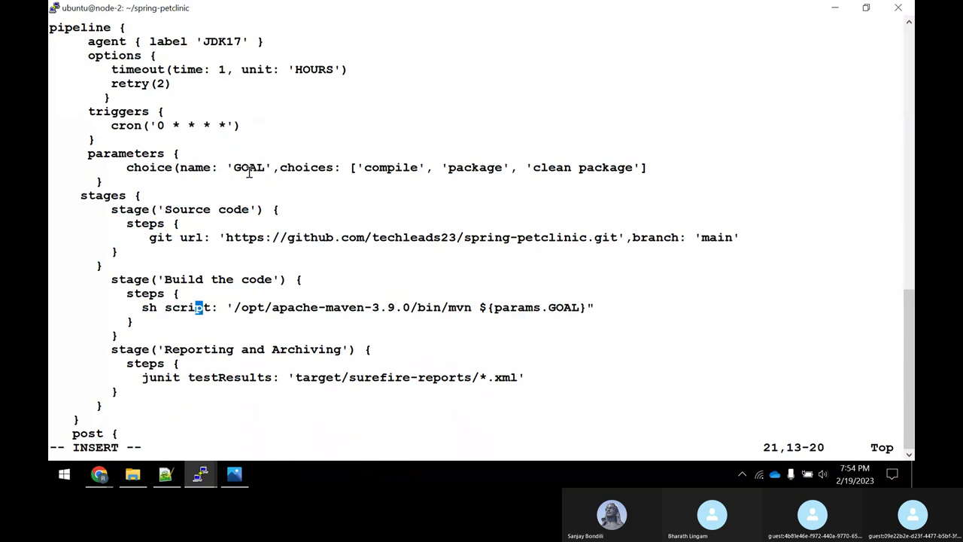
{"action": "key", "text": "Right"}
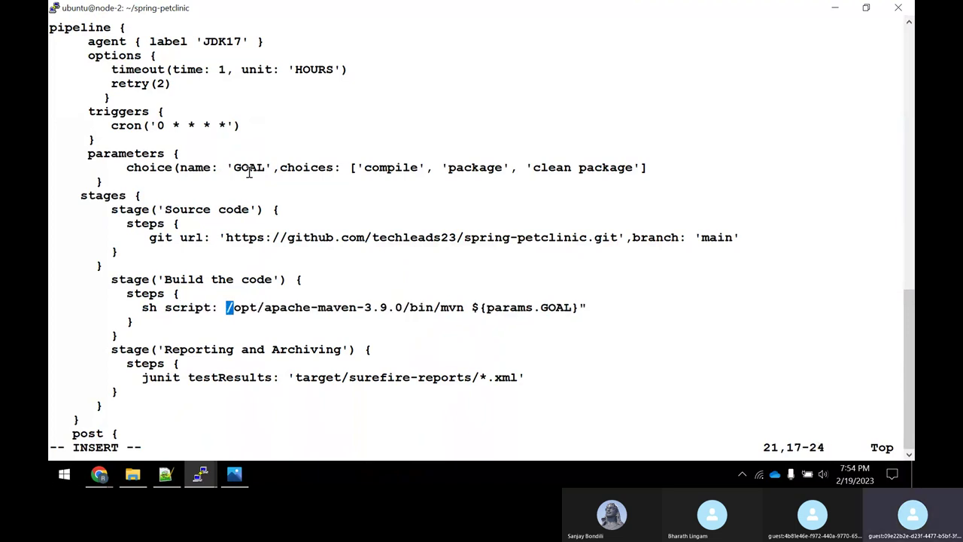
{"action": "key", "text": "Right"}
{"action": "key", "text": "alt+Tab"}
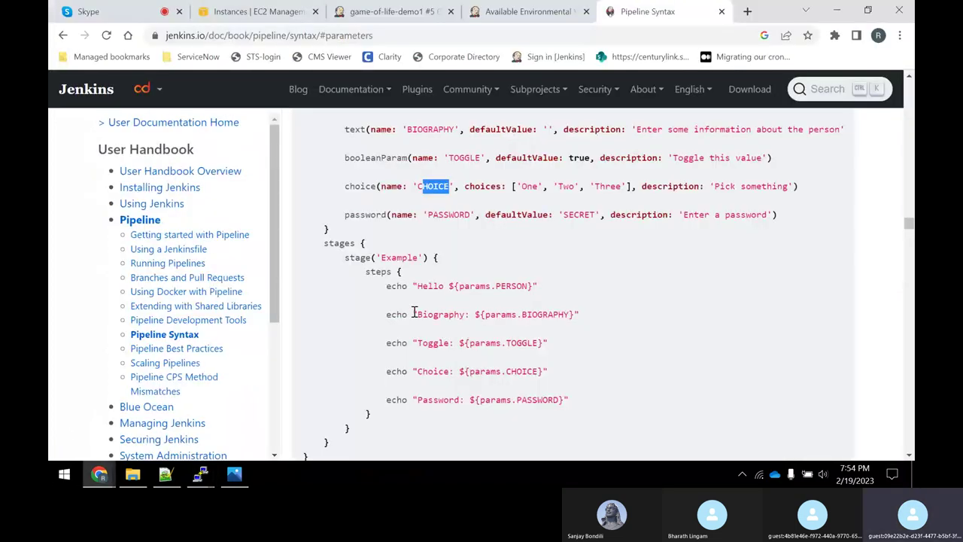
{"action": "left_click_drag", "start_coordinate": [414, 313], "coordinate": [584, 316]}
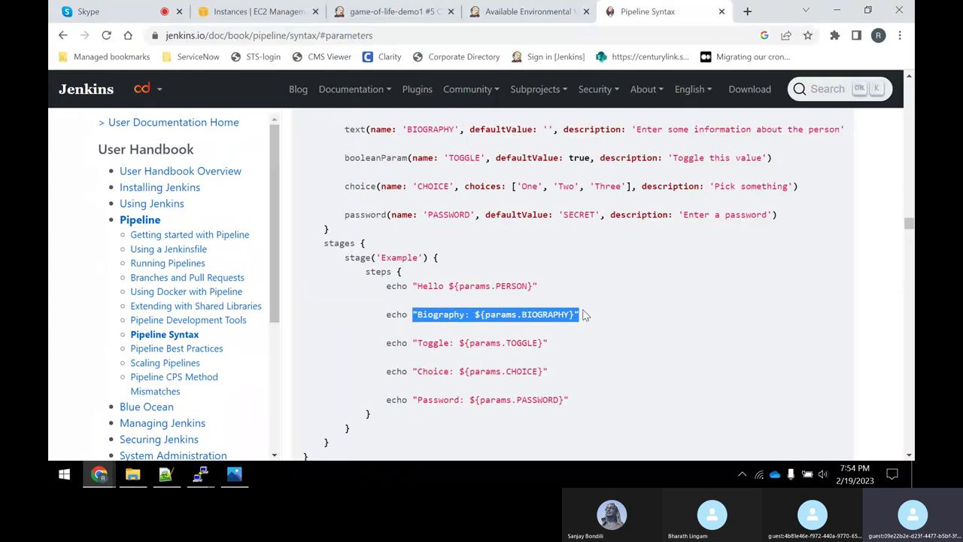
{"action": "key", "text": "alt+Tab"}
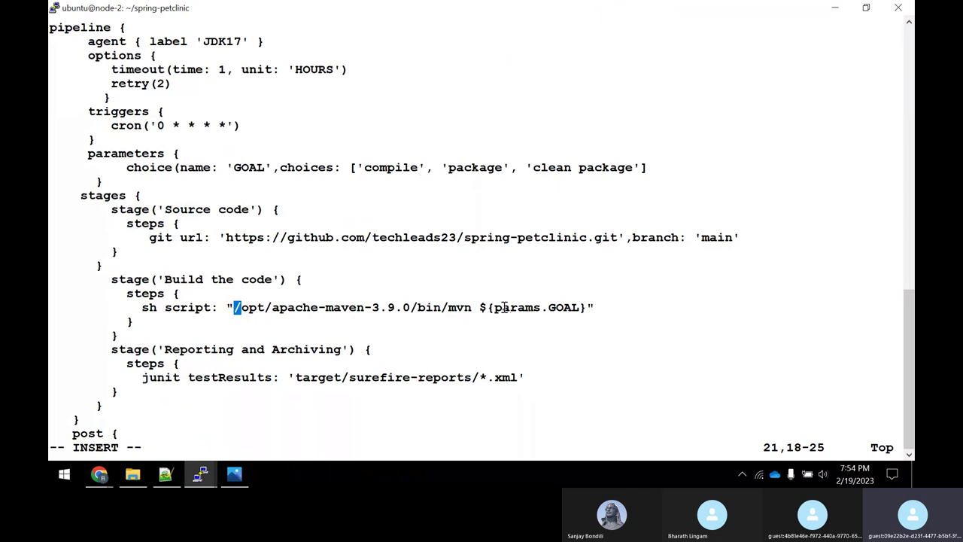
{"action": "left_click_drag", "start_coordinate": [502, 307], "coordinate": [570, 307]}
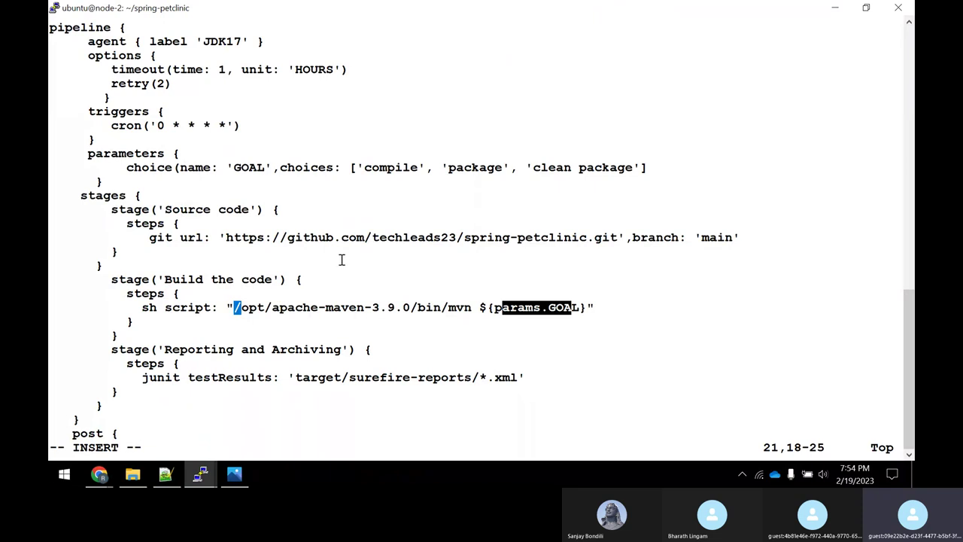
Fix the spacing after name: on the GOAL choice line.
{"action": "key", "text": "Escape"}
{"action": "key", "text": "Up"}
{"action": "key", "text": "Up"}
{"action": "key", "text": "Up"}
{"action": "key", "text": "Up"}
{"action": "key", "text": "Up"}
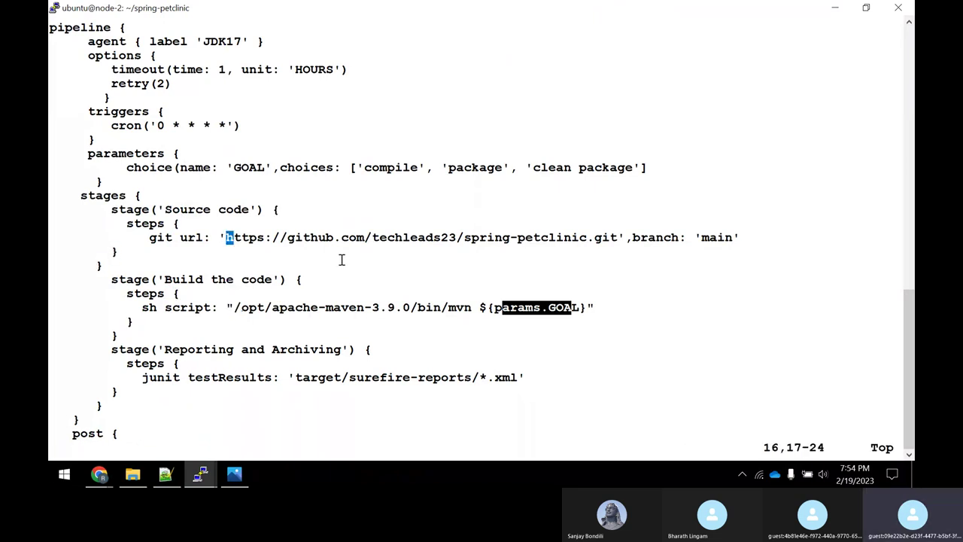
{"action": "key", "text": "Up"}
{"action": "key", "text": "Up"}
{"action": "key", "text": "Up"}
{"action": "key", "text": "Up"}
{"action": "key", "text": "Up"}
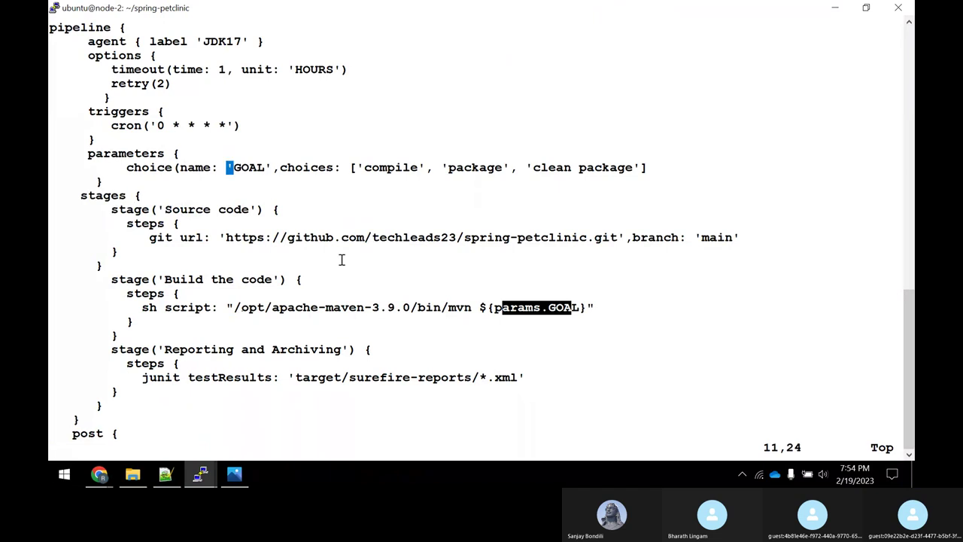
{"action": "key", "text": "Left"}
{"action": "key", "text": "x"}
{"action": "key", "text": "Right"}
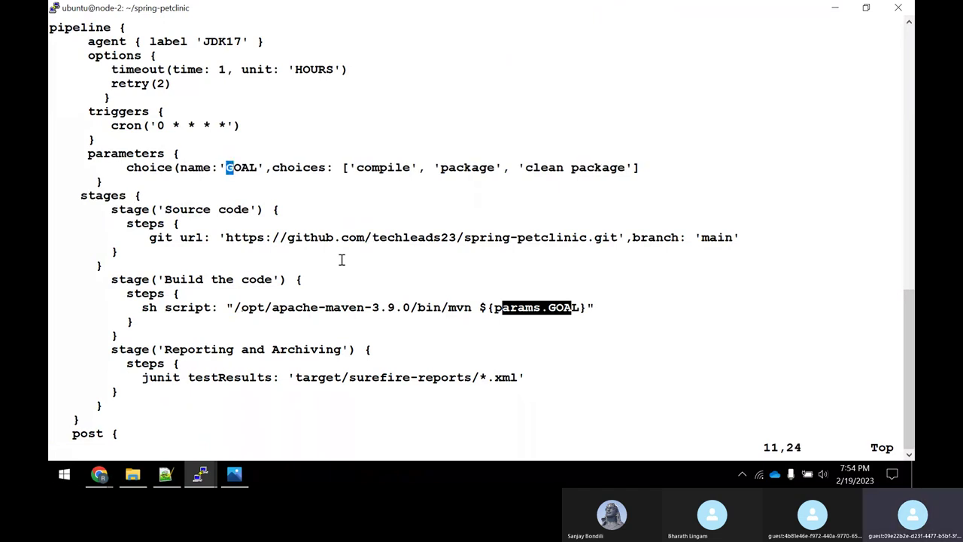
{"action": "key", "text": "Right"}
{"action": "key", "text": "Left"}
{"action": "key", "text": "Left"}
{"action": "key", "text": "i"}
{"action": "key", "text": "Escape"}
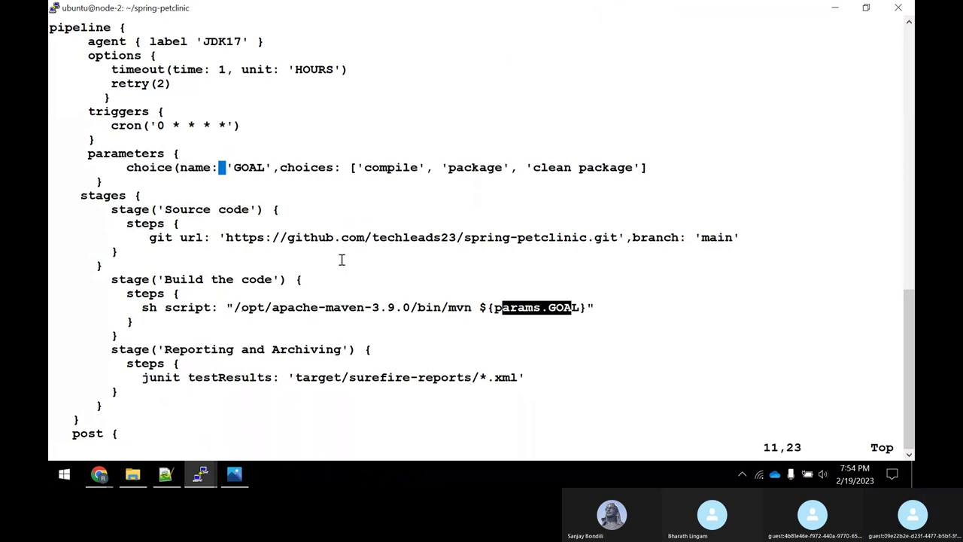
Append the missing closing parenthesis after the choices list's ].
{"action": "key", "text": "Right"}
{"action": "key", "text": "Right"}
{"action": "key", "text": "Right"}
{"action": "key", "text": "Right"}
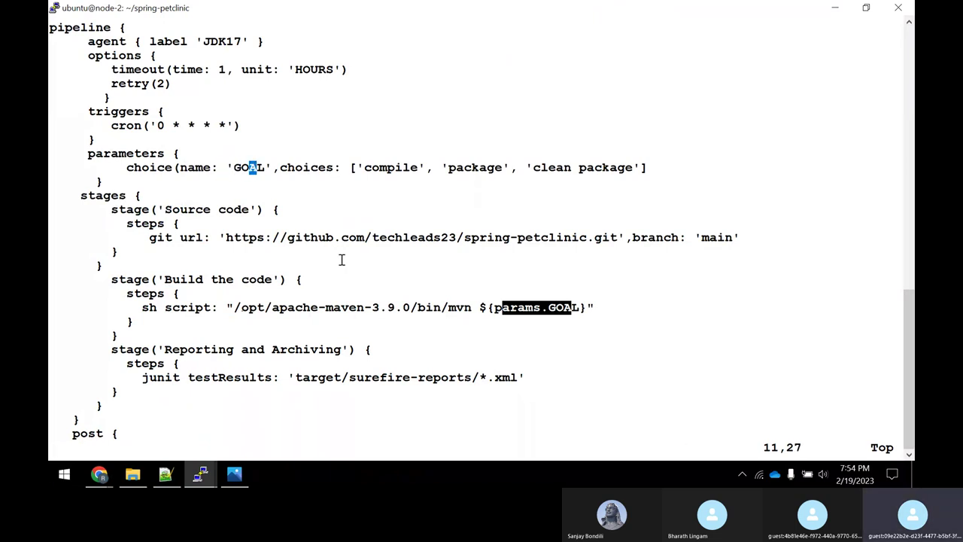
{"action": "key", "text": "Right"}
{"action": "key", "text": "Right"}
{"action": "key", "text": "Right"}
{"action": "key", "text": "Right"}
{"action": "key", "text": "Right"}
{"action": "key", "text": "Right"}
{"action": "key", "text": "Right"}
{"action": "key", "text": "Right"}
{"action": "key", "text": "Right"}
{"action": "key", "text": "Right"}
{"action": "key", "text": "Right"}
{"action": "key", "text": "Right"}
{"action": "key", "text": "Right"}
{"action": "key", "text": "Right"}
{"action": "key", "text": "Right"}
{"action": "key", "text": "Right"}
{"action": "key", "text": "Right"}
{"action": "key", "text": "Right"}
{"action": "key", "text": "Right"}
{"action": "key", "text": "Right"}
{"action": "key", "text": "Right"}
{"action": "key", "text": "Right"}
{"action": "key", "text": "Right"}
{"action": "key", "text": "Right"}
{"action": "key", "text": "Right"}
{"action": "key", "text": "Right"}
{"action": "key", "text": "Right"}
{"action": "key", "text": "Right"}
{"action": "key", "text": "Right"}
{"action": "key", "text": "Right"}
{"action": "key", "text": "Right"}
{"action": "key", "text": "Right"}
{"action": "key", "text": "Right"}
{"action": "key", "text": "Right"}
{"action": "key", "text": "Right"}
{"action": "key", "text": "Right"}
{"action": "key", "text": "Right"}
{"action": "key", "text": "Right"}
{"action": "key", "text": "Right"}
{"action": "key", "text": "Right"}
{"action": "key", "text": "Right"}
{"action": "key", "text": "Right"}
{"action": "key", "text": "Right"}
{"action": "type", "text": "age'])"}
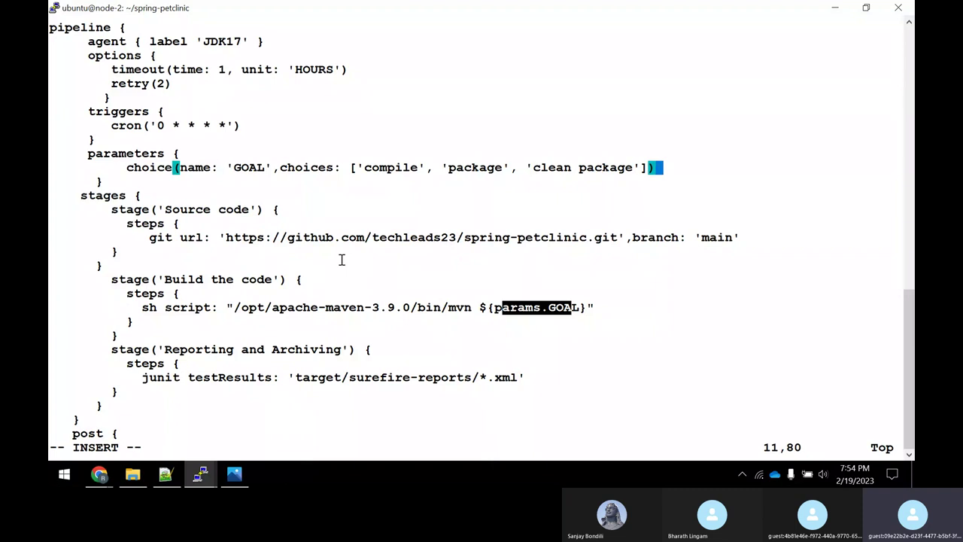
Save the Jenkinsfile with its finished GOAL choice parameter line and quit vi with :wq.
{"action": "key", "text": "Left"}
{"action": "key", "text": "Left"}
{"action": "key", "text": "Left"}
{"action": "key", "text": "Left"}
{"action": "key", "text": "Left"}
{"action": "key", "text": "Left"}
{"action": "key", "text": "Left"}
{"action": "key", "text": "Left"}
{"action": "key", "text": "Left"}
{"action": "key", "text": "Left"}
{"action": "key", "text": "Left"}
{"action": "key", "text": "Left"}
{"action": "key", "text": "Left"}
{"action": "key", "text": "Left"}
{"action": "key", "text": "Left"}
{"action": "key", "text": "Left"}
{"action": "key", "text": "Left"}
{"action": "key", "text": "Left"}
{"action": "key", "text": "Left"}
{"action": "key", "text": "Left"}
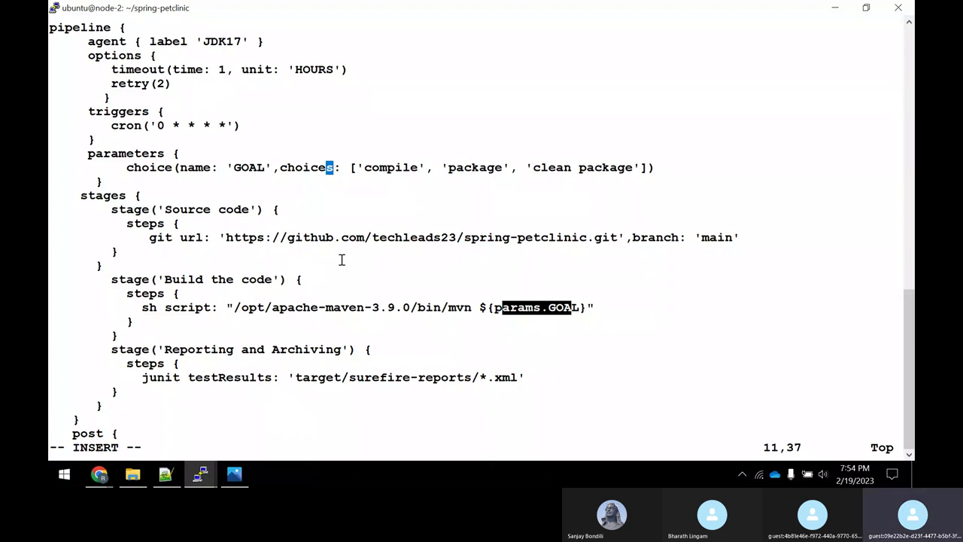
{"action": "key", "text": "Left"}
{"action": "key", "text": "Left"}
{"action": "key", "text": "Left"}
{"action": "key", "text": "Left"}
{"action": "key", "text": "Left"}
{"action": "key", "text": "Left"}
{"action": "key", "text": "Left"}
{"action": "key", "text": "Right"}
{"action": "key", "text": "Right"}
{"action": "key", "text": "Right"}
{"action": "key", "text": "Right"}
{"action": "key", "text": "Right"}
{"action": "key", "text": "Right"}
{"action": "key", "text": "Right"}
{"action": "key", "text": "Right"}
{"action": "key", "text": "Right"}
{"action": "key", "text": "Escape"}
{"action": "type", "text": ":wq"}
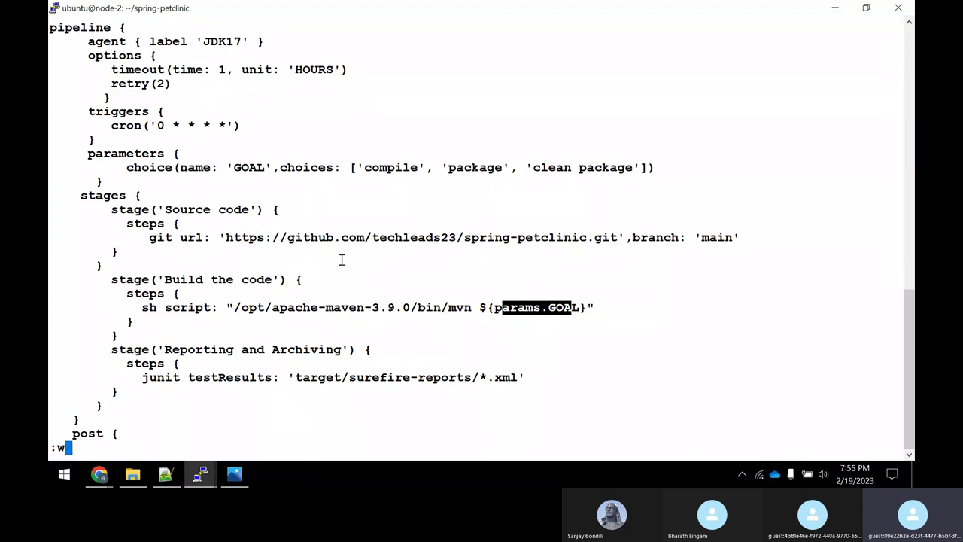
{"action": "key", "text": "Return"}
{"action": "key", "text": "Return"}
{"action": "key", "text": "Return"}
{"action": "key", "text": "Return"}
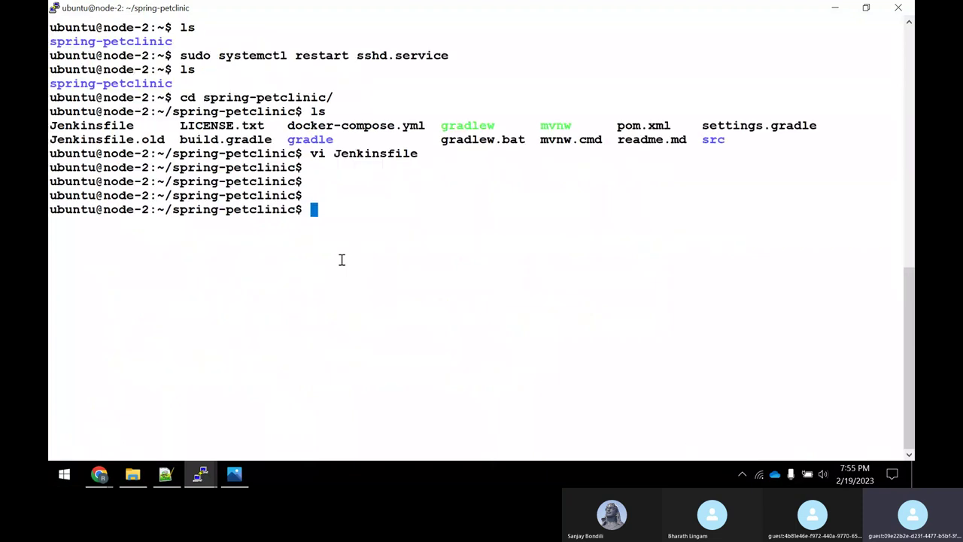
Stage all changes and commit the Jenkinsfile with the message "Added choice parameter".
{"action": "type", "text": "git add ."}
{"action": "key", "text": "Return"}
{"action": "type", "text": "git com"}
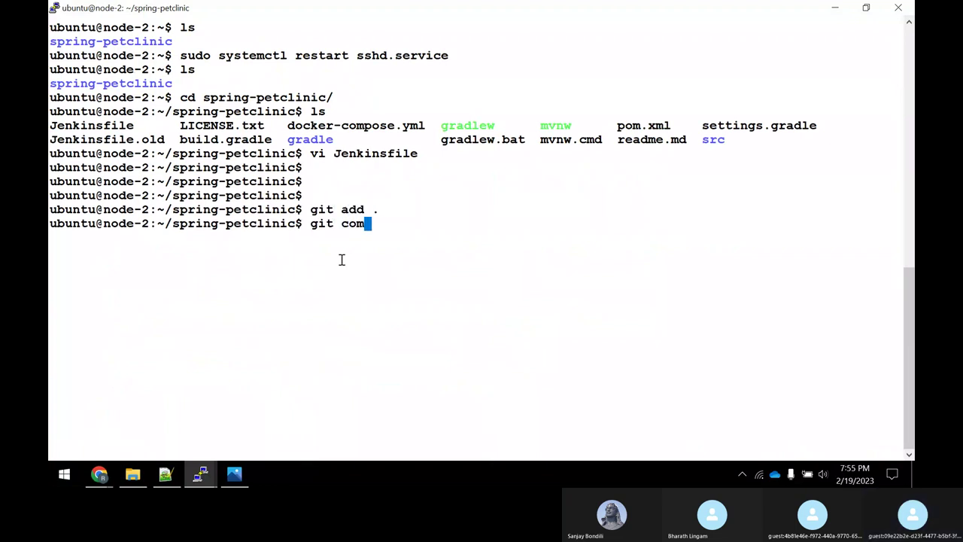
{"action": "type", "text": "mit -m \"Added ch"}
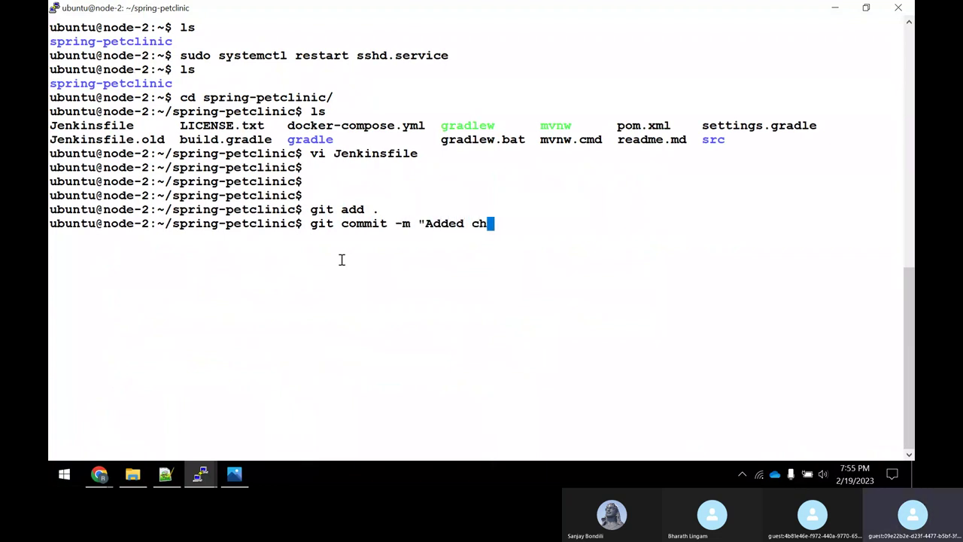
{"action": "type", "text": "oice paramater"}
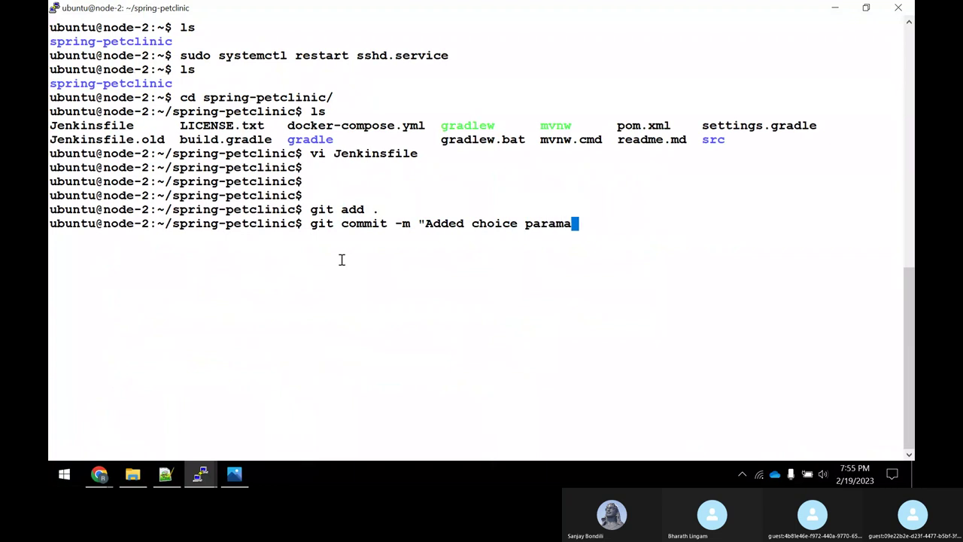
{"action": "key", "text": "BackSpace"}
{"action": "key", "text": "BackSpace"}
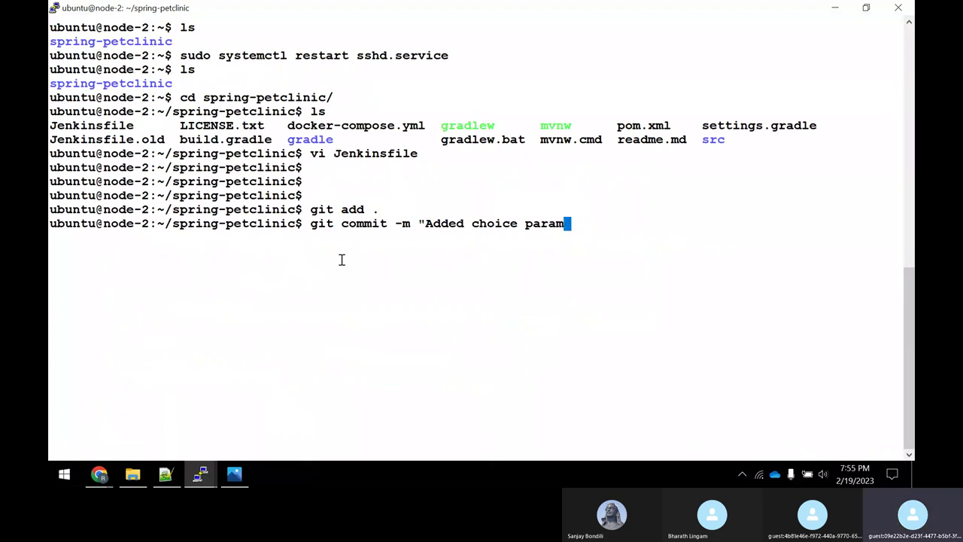
{"action": "type", "text": "eter"}
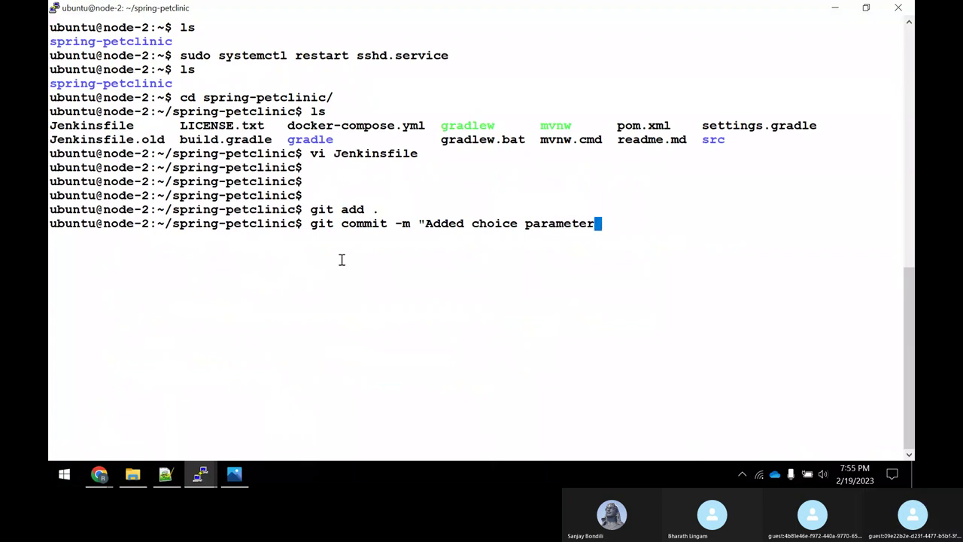
{"action": "type", "text": "\" Jn"}
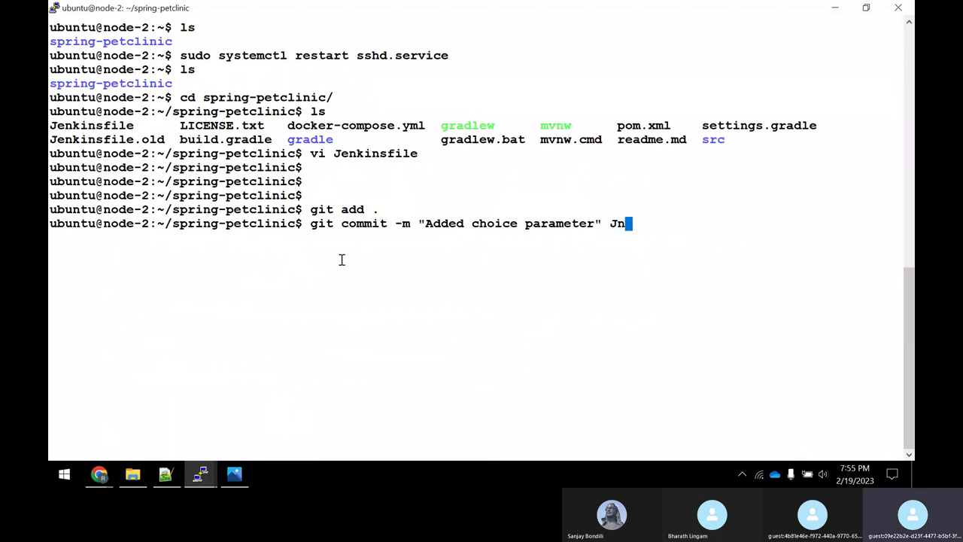
{"action": "key", "text": "BackSpace"}
{"action": "key", "text": "Tab"}
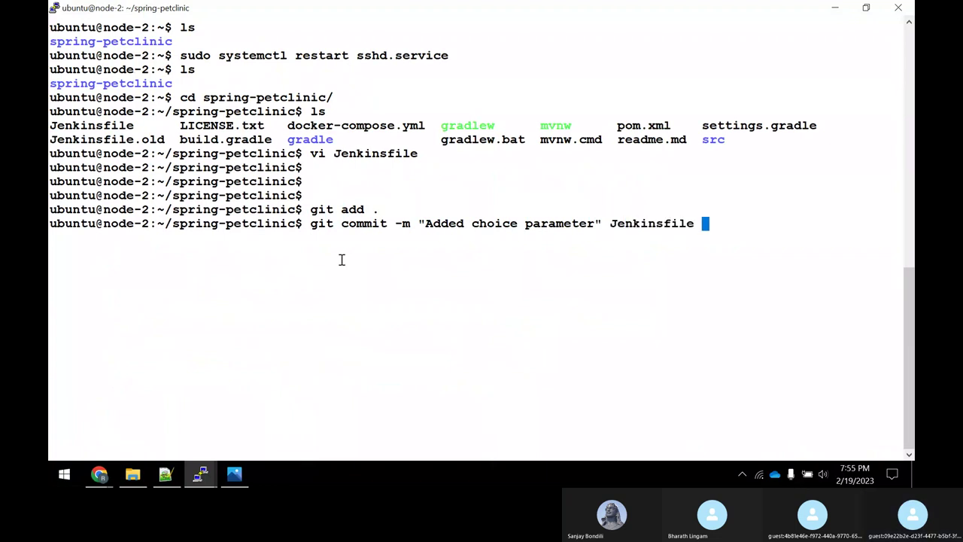
{"action": "key", "text": "Return"}
Push to origin main and enter the GitHub username.
{"action": "type", "text": "git p"}
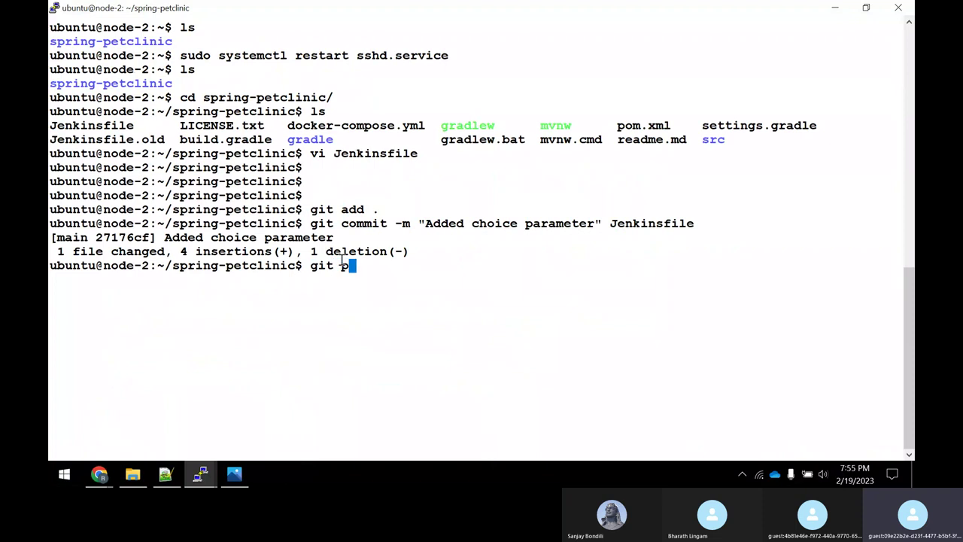
{"action": "type", "text": "ush origin main"}
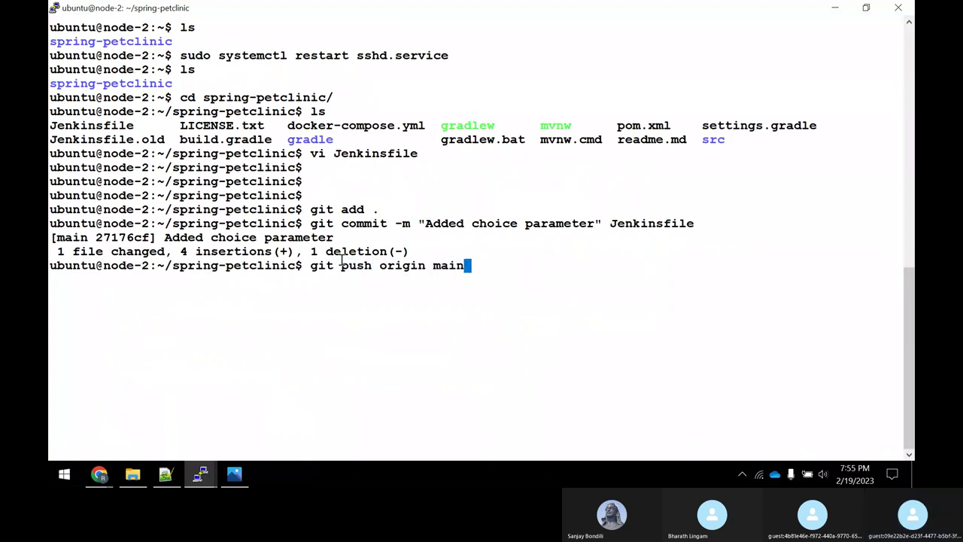
{"action": "key", "text": "Return"}
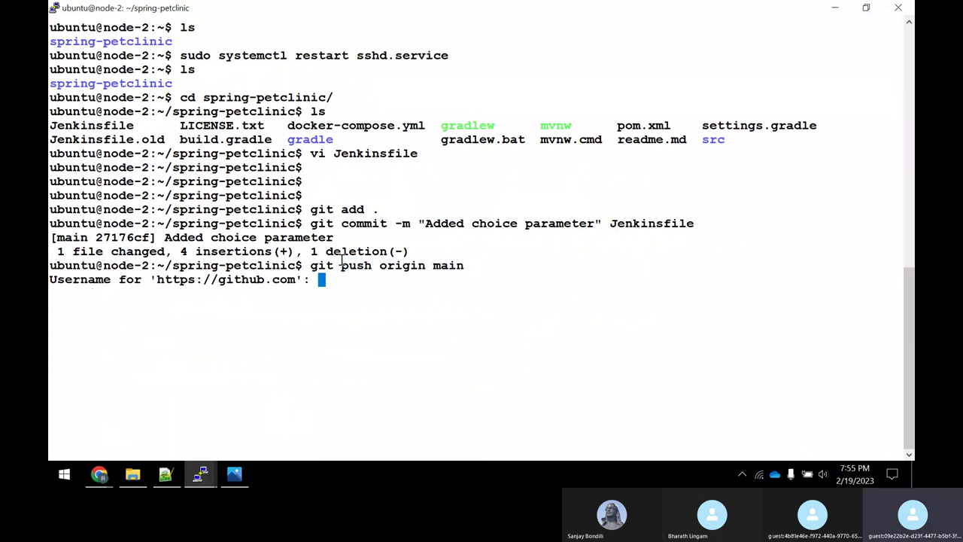
{"action": "type", "text": "techleads23"}
{"action": "key", "text": "Return"}
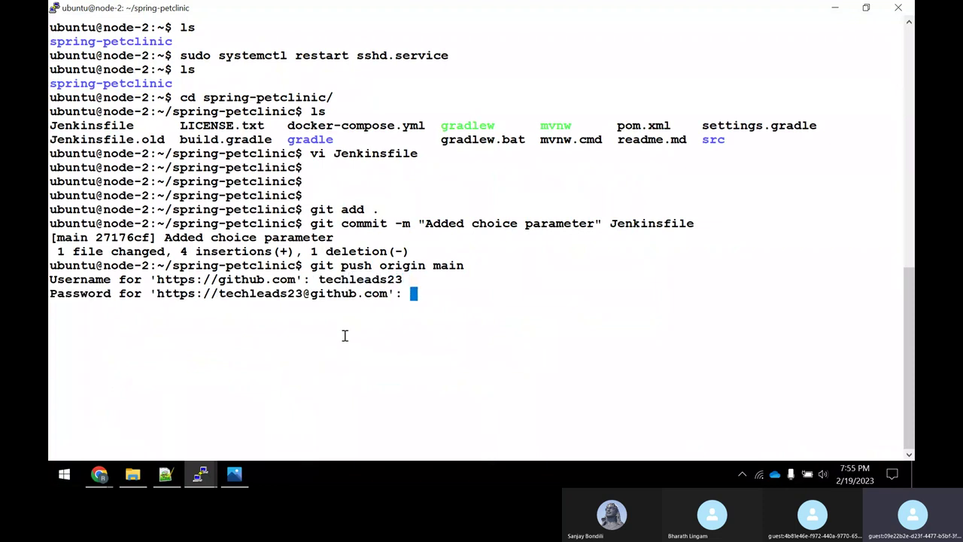
Copy the GitHub access token from line 1208 of the notes and paste it as the push password.
{"action": "left_click", "coordinate": [165, 474]}
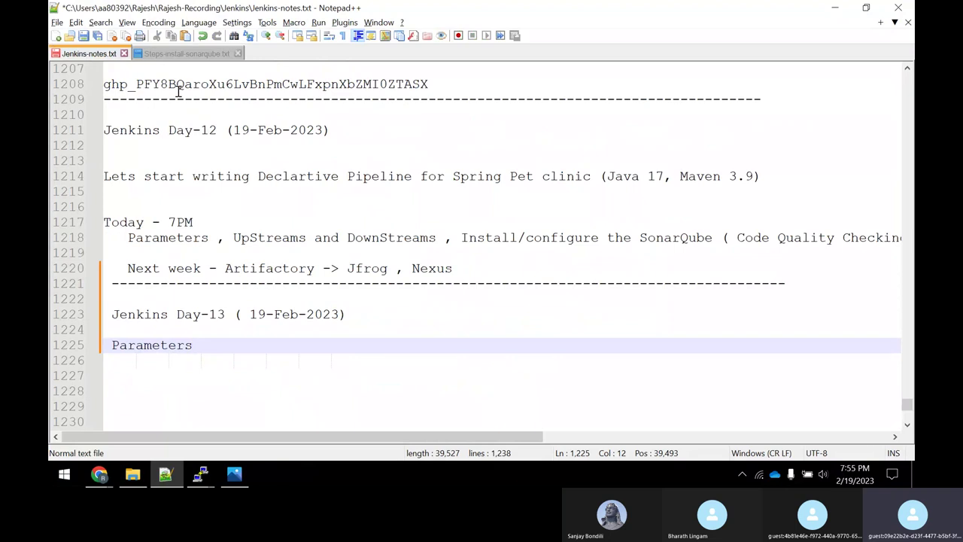
{"action": "left_click_drag", "start_coordinate": [106, 85], "coordinate": [429, 84]}
{"action": "right_click", "coordinate": [424, 87]}
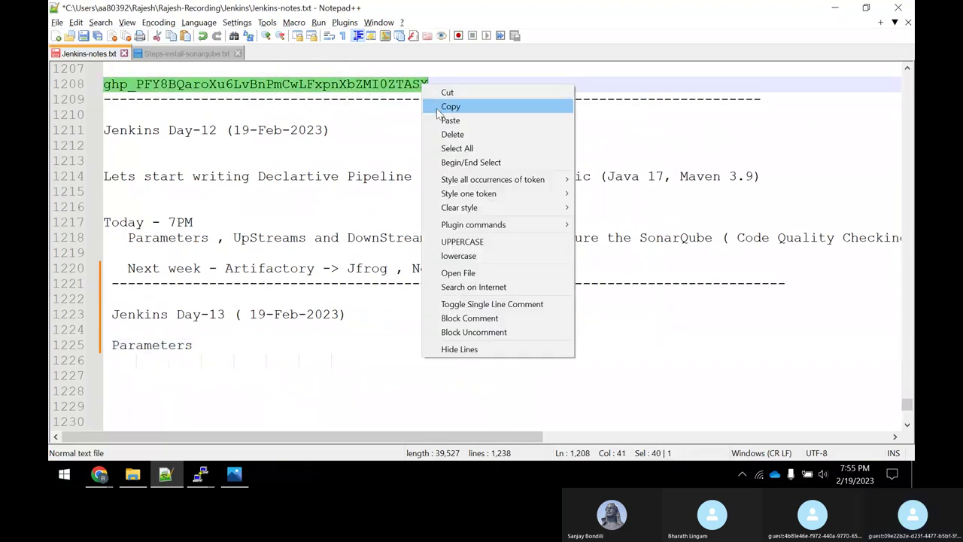
{"action": "left_click", "coordinate": [440, 106]}
{"action": "key", "text": "alt+Tab"}
{"action": "right_click", "coordinate": [410, 332]}
{"action": "key", "text": "Return"}
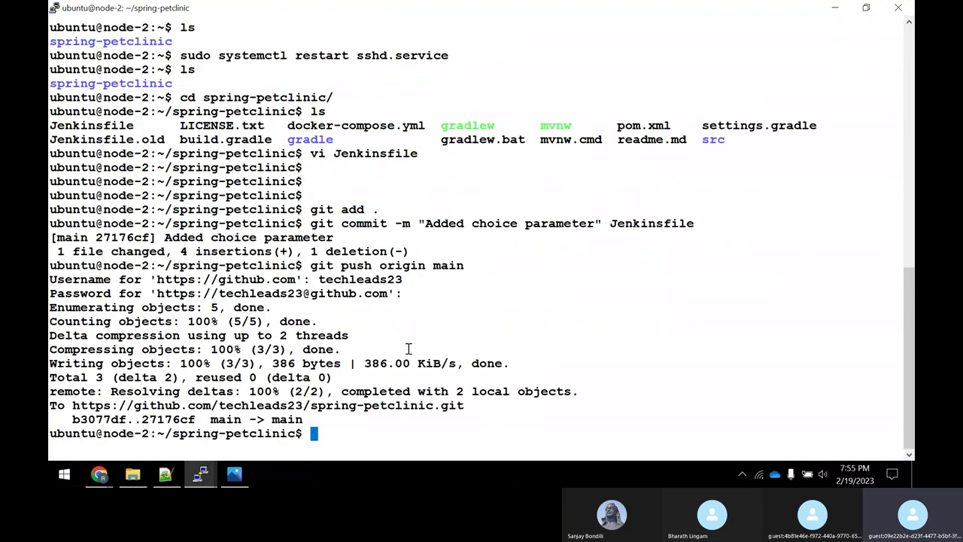
Open Declaritivepipeline-spc from the Jenkins dashboard and start a new build.
{"action": "mouse_move", "coordinate": [99, 472]}
{"action": "left_click", "coordinate": [101, 433]}
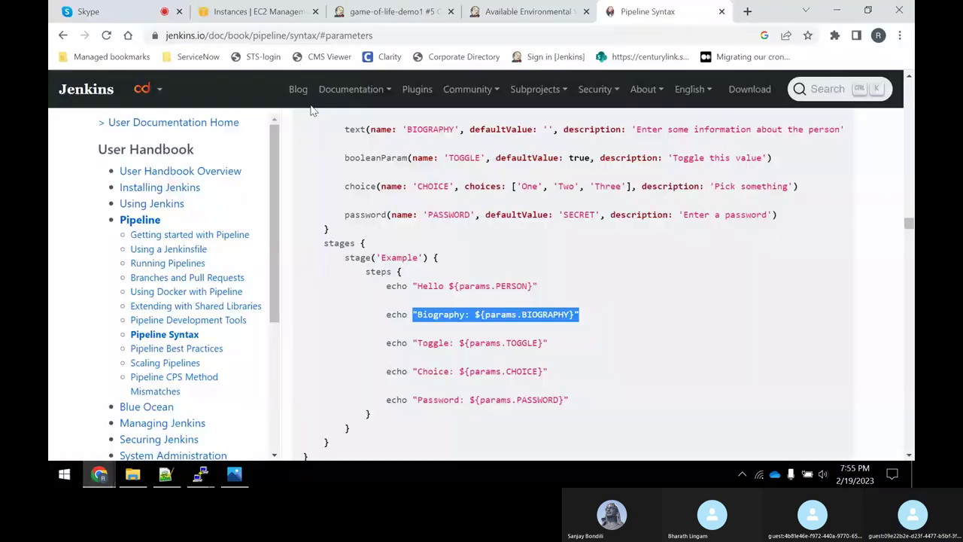
{"action": "left_click", "coordinate": [262, 11]}
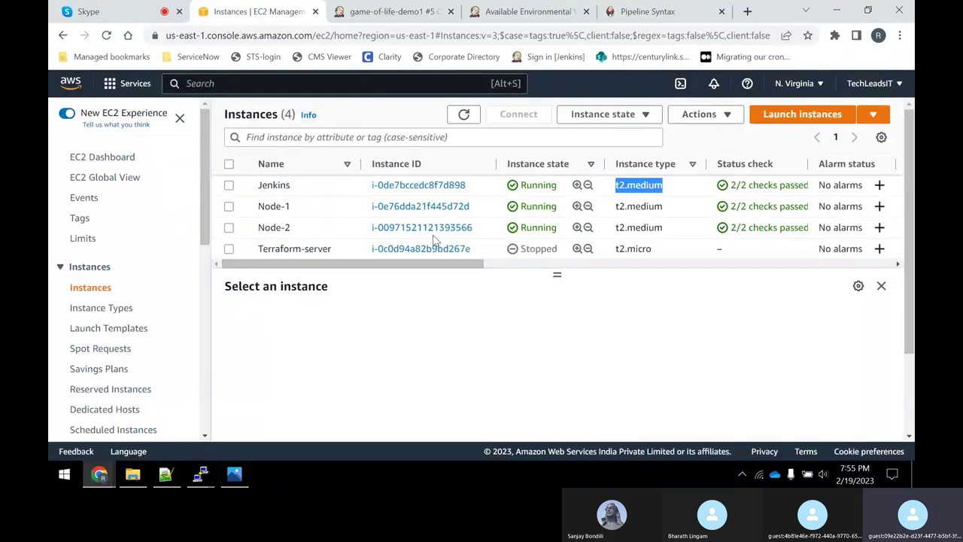
{"action": "left_click", "coordinate": [393, 11]}
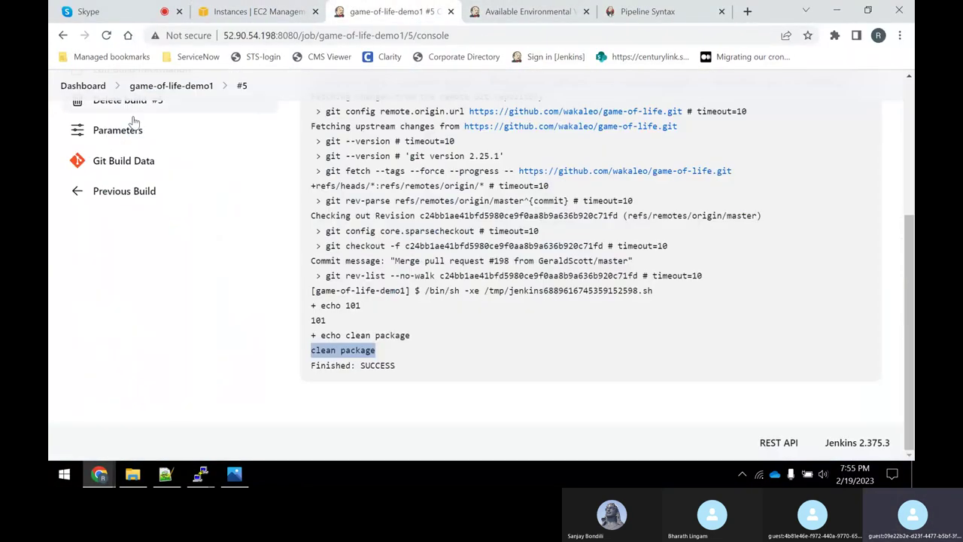
{"action": "left_click", "coordinate": [83, 86]}
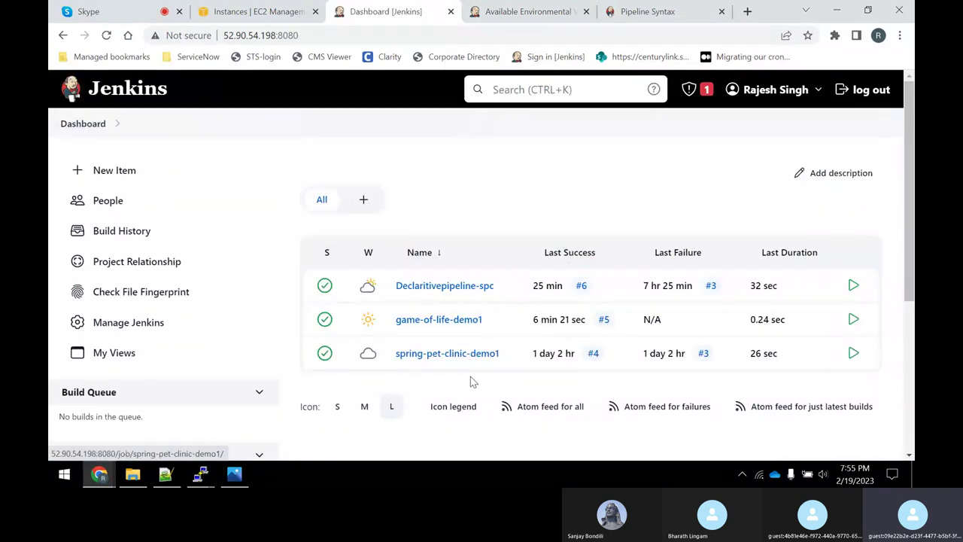
{"action": "left_click", "coordinate": [444, 286]}
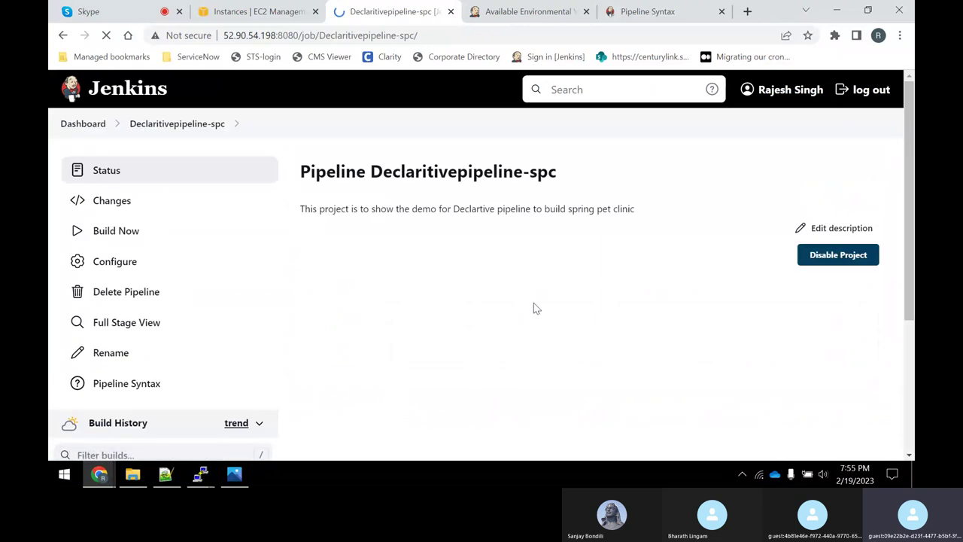
{"action": "left_click", "coordinate": [113, 237]}
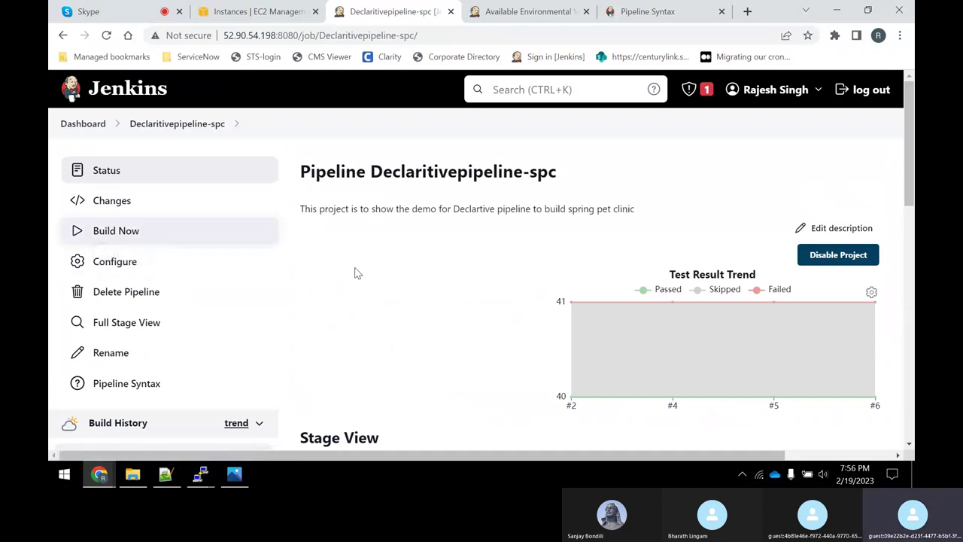
Check build #7's console output for success, then return to the Declaritivepipeline-spc page.
{"action": "scroll", "coordinate": [358, 273], "scroll_direction": "down", "scroll_amount": 4}
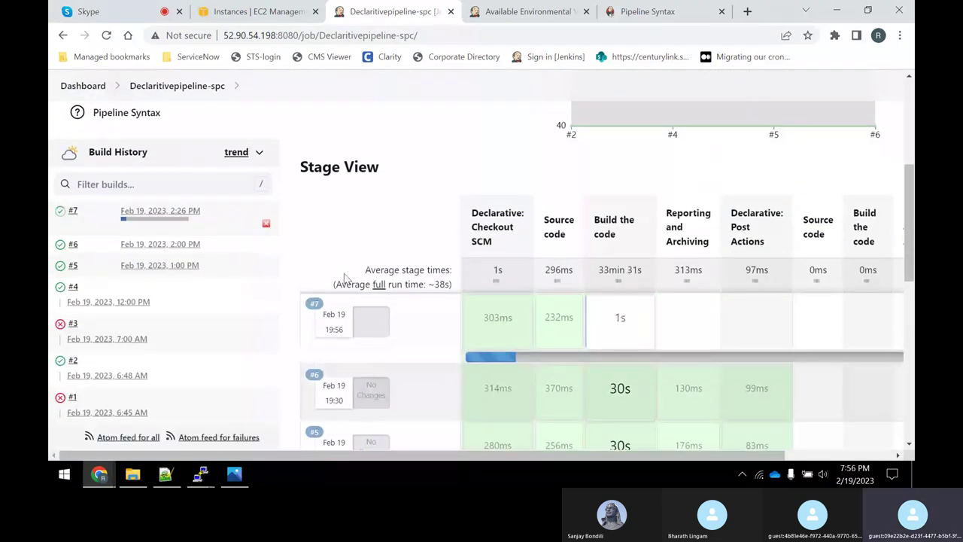
{"action": "left_click", "coordinate": [59, 216]}
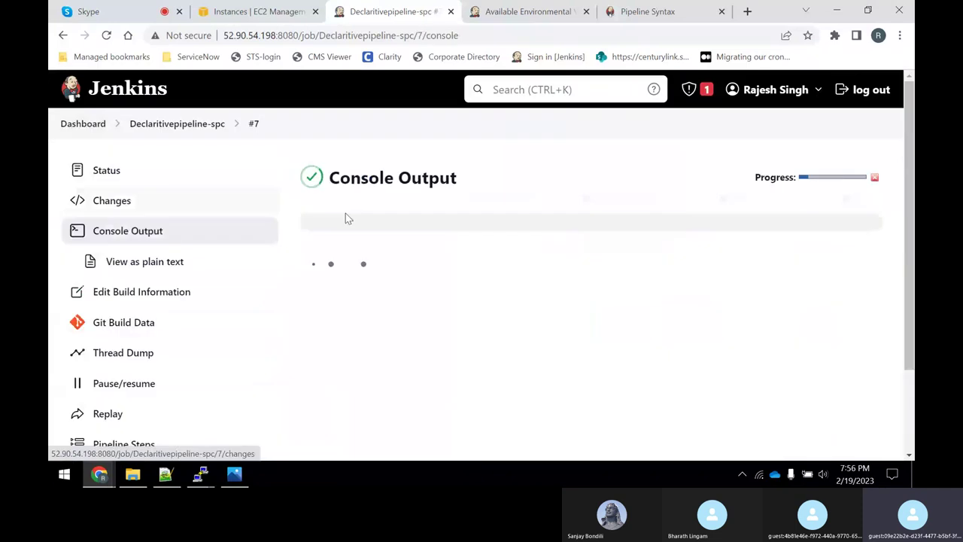
{"action": "scroll", "coordinate": [504, 255], "scroll_direction": "down", "scroll_amount": 5}
{"action": "scroll", "coordinate": [505, 256], "scroll_direction": "down", "scroll_amount": 2}
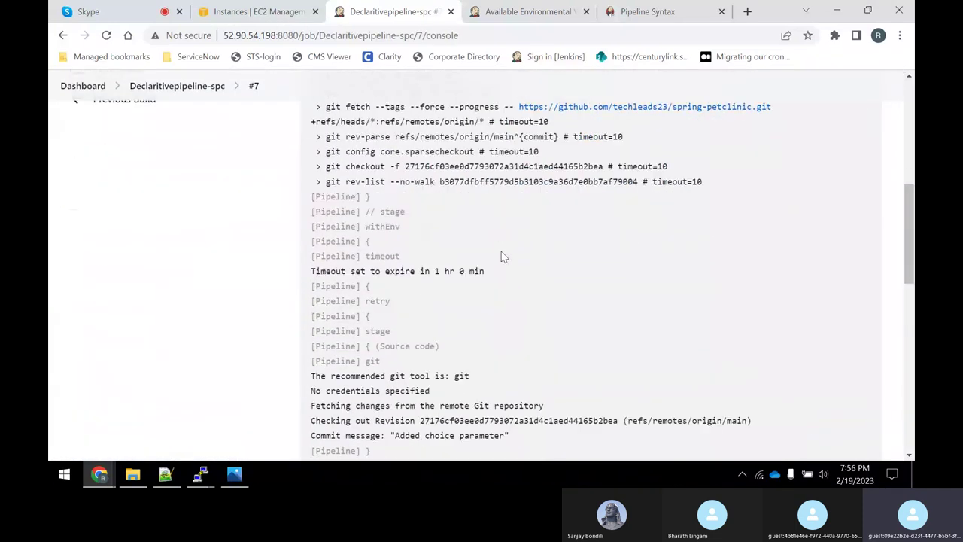
{"action": "scroll", "coordinate": [505, 259], "scroll_direction": "down", "scroll_amount": 8}
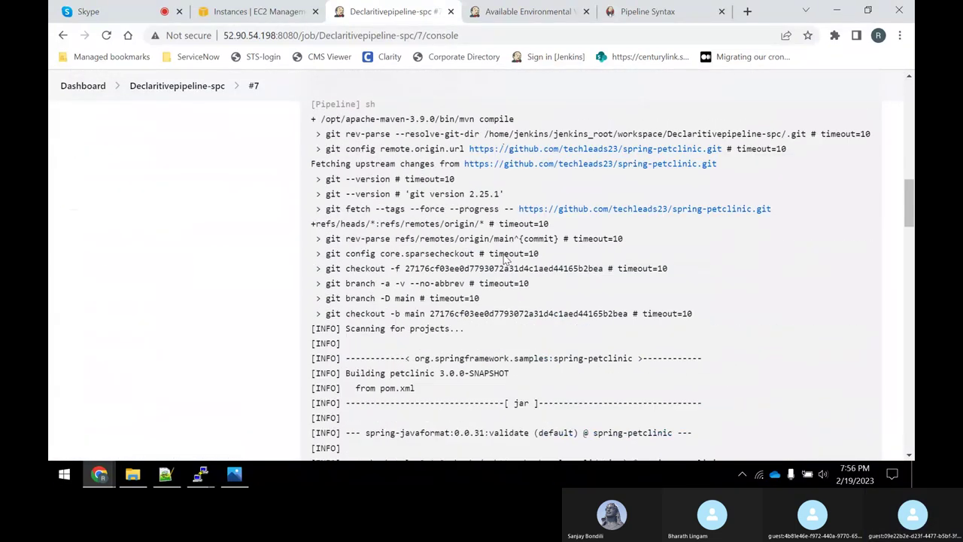
{"action": "scroll", "coordinate": [505, 259], "scroll_direction": "down", "scroll_amount": 15}
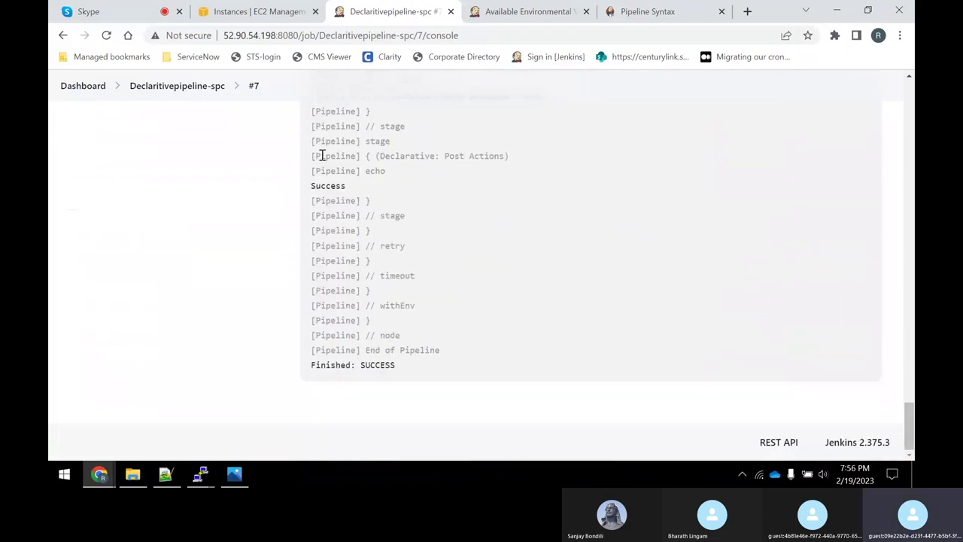
{"action": "scroll", "coordinate": [317, 217], "scroll_direction": "up", "scroll_amount": 10}
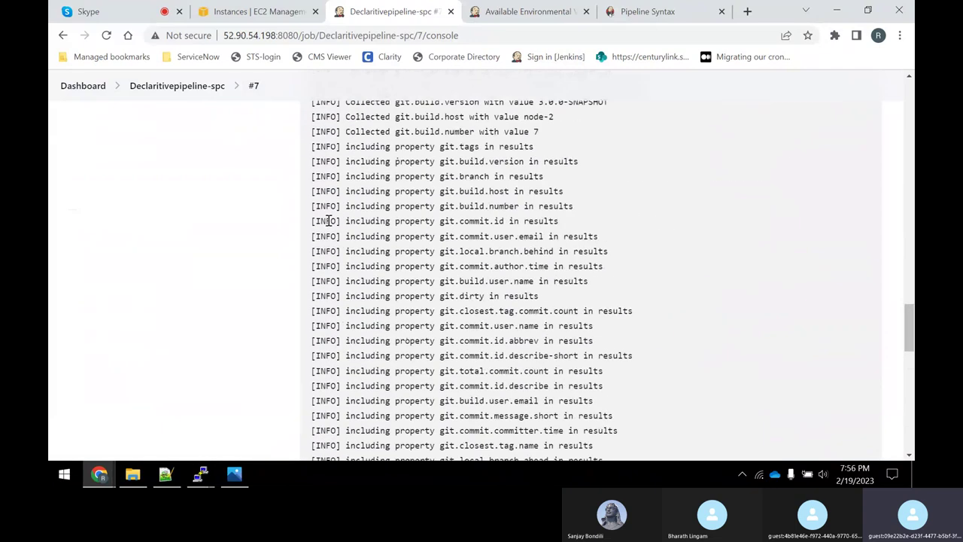
{"action": "left_click", "coordinate": [207, 91]}
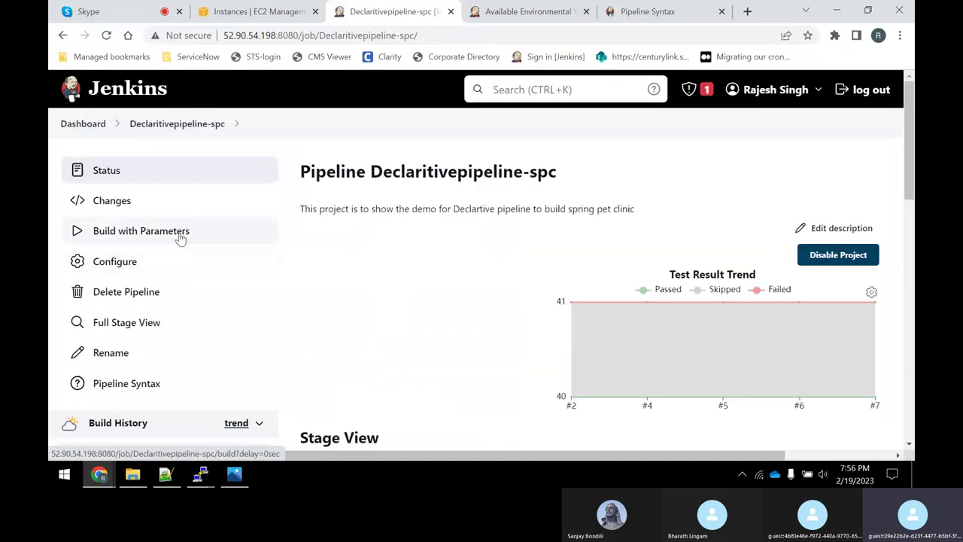
Build Declaritivepipeline-spc with parameters, choosing 'clean package' as the GOAL.
{"action": "left_click", "coordinate": [114, 239]}
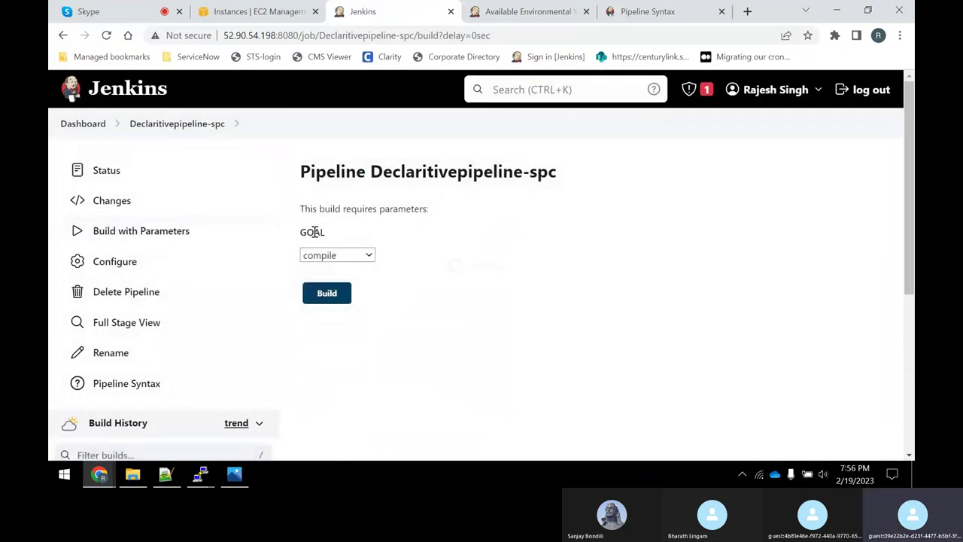
{"action": "left_click", "coordinate": [340, 256]}
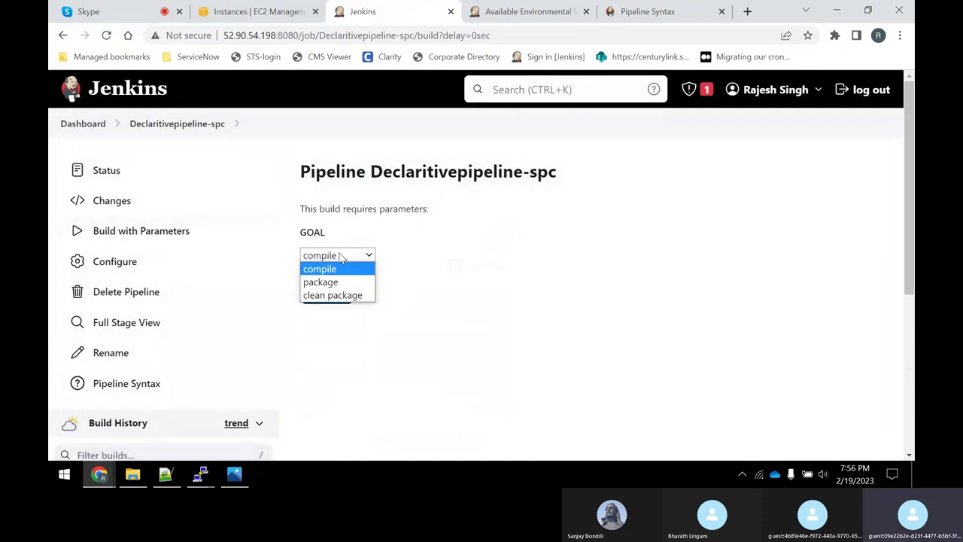
{"action": "left_click", "coordinate": [345, 295]}
{"action": "left_click", "coordinate": [328, 293]}
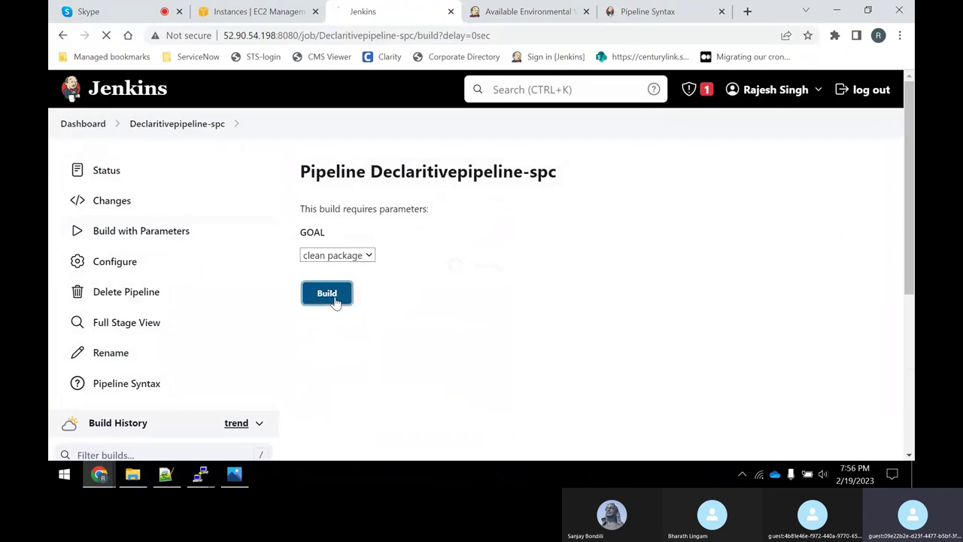
{"action": "scroll", "coordinate": [506, 285], "scroll_direction": "down", "scroll_amount": 1}
Follow build #8's console output to Finished: SUCCESS, then go back to the Declaritivepipeline-spc page.
{"action": "scroll", "coordinate": [506, 285], "scroll_direction": "down", "scroll_amount": 2}
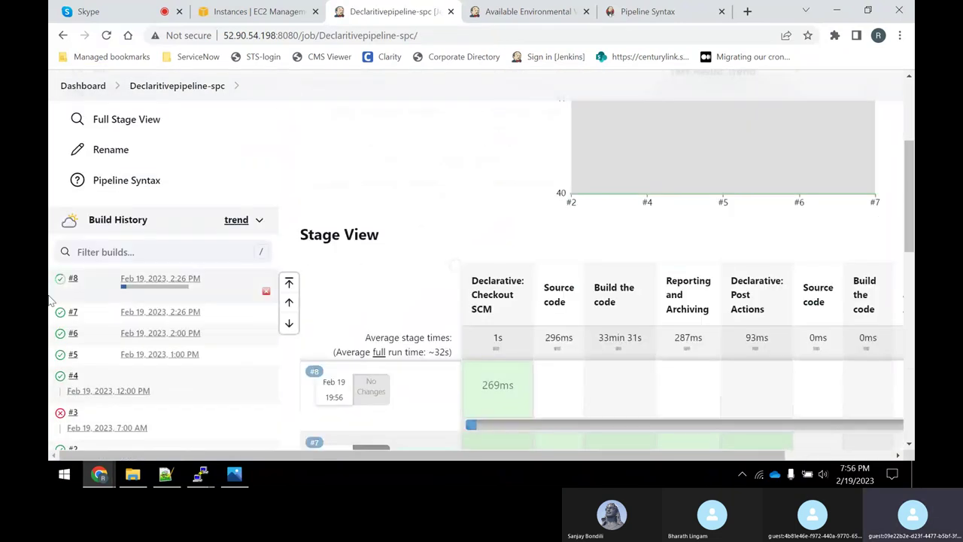
{"action": "scroll", "coordinate": [140, 209], "scroll_direction": "up", "scroll_amount": 2}
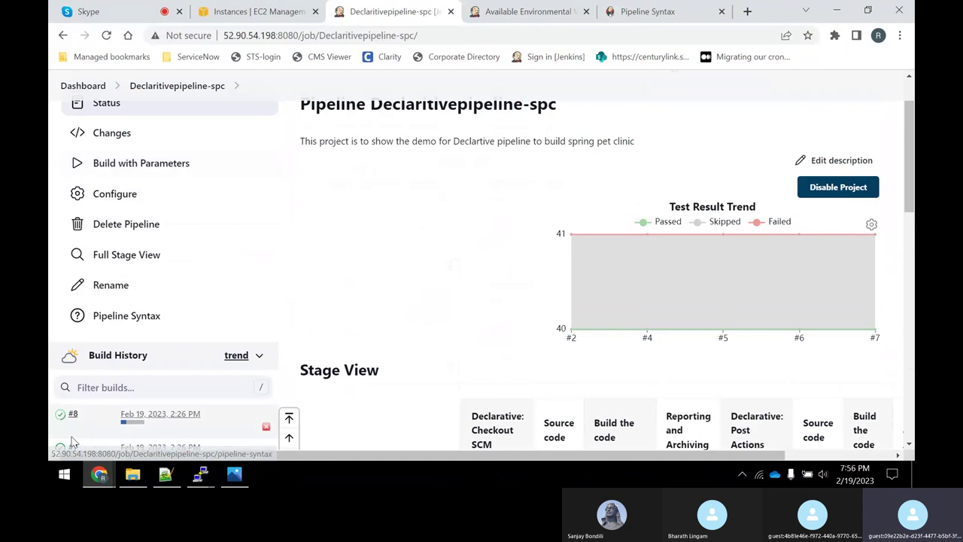
{"action": "left_click", "coordinate": [133, 421]}
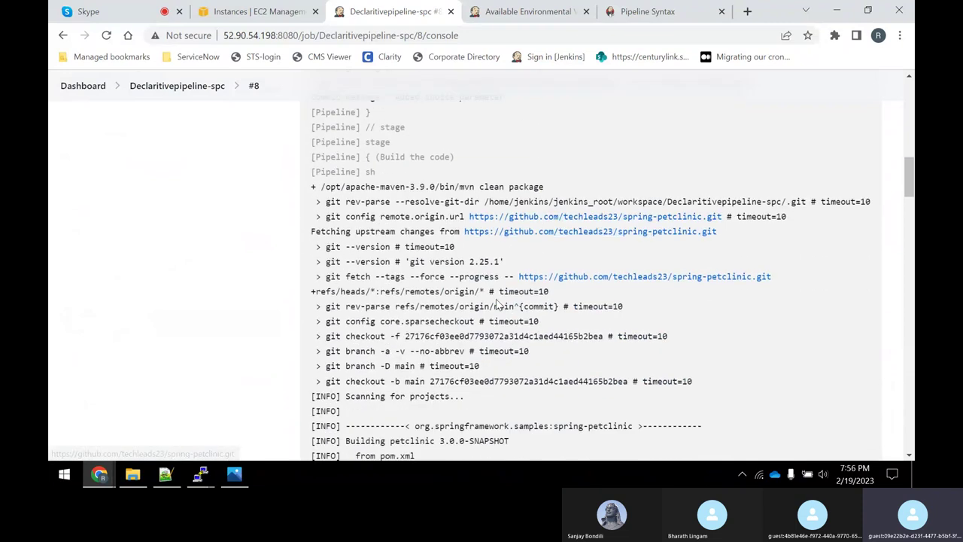
{"action": "scroll", "coordinate": [496, 304], "scroll_direction": "up", "scroll_amount": 5}
{"action": "scroll", "coordinate": [417, 307], "scroll_direction": "up", "scroll_amount": 3}
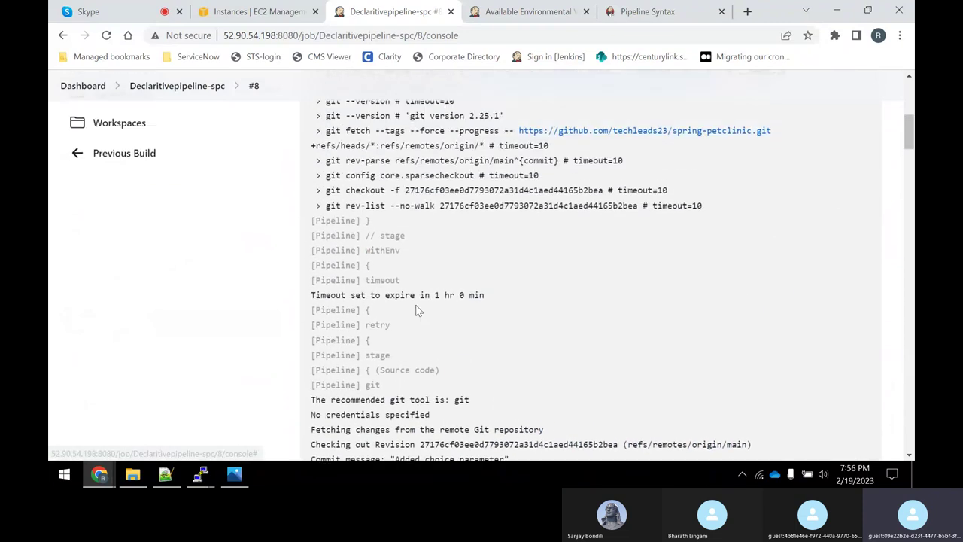
{"action": "scroll", "coordinate": [420, 310], "scroll_direction": "down", "scroll_amount": 5}
{"action": "scroll", "coordinate": [421, 310], "scroll_direction": "down", "scroll_amount": 1}
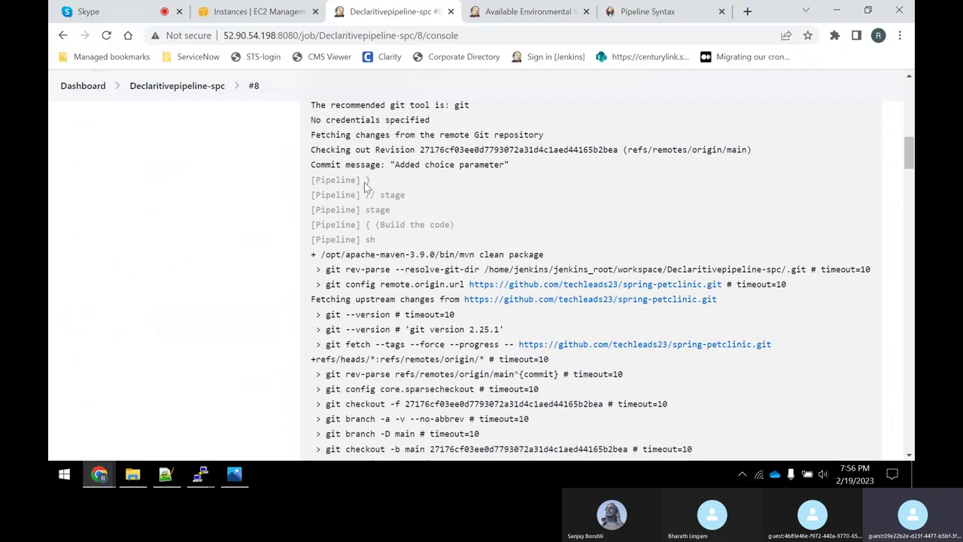
{"action": "left_click_drag", "start_coordinate": [409, 166], "coordinate": [543, 254]}
{"action": "scroll", "coordinate": [563, 308], "scroll_direction": "down", "scroll_amount": 20}
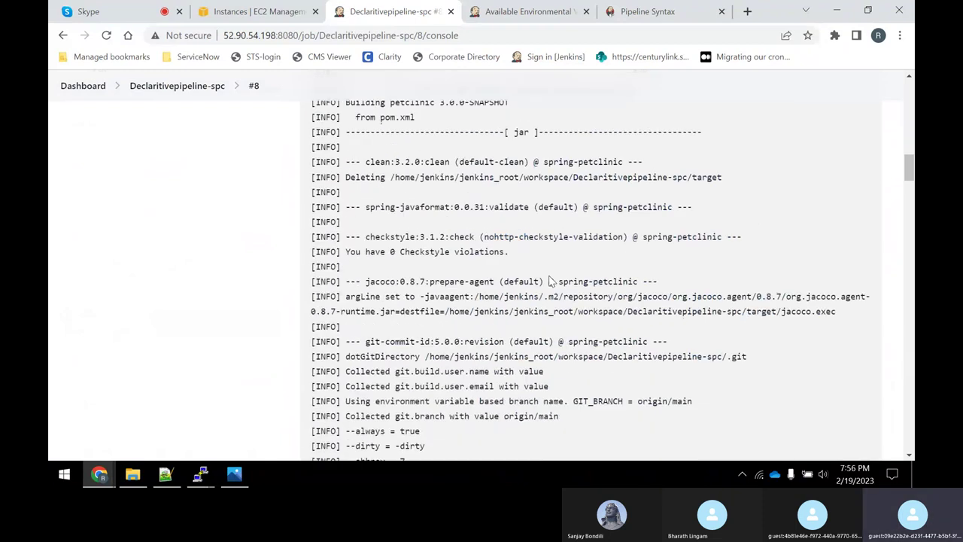
{"action": "scroll", "coordinate": [563, 350], "scroll_direction": "down", "scroll_amount": 10}
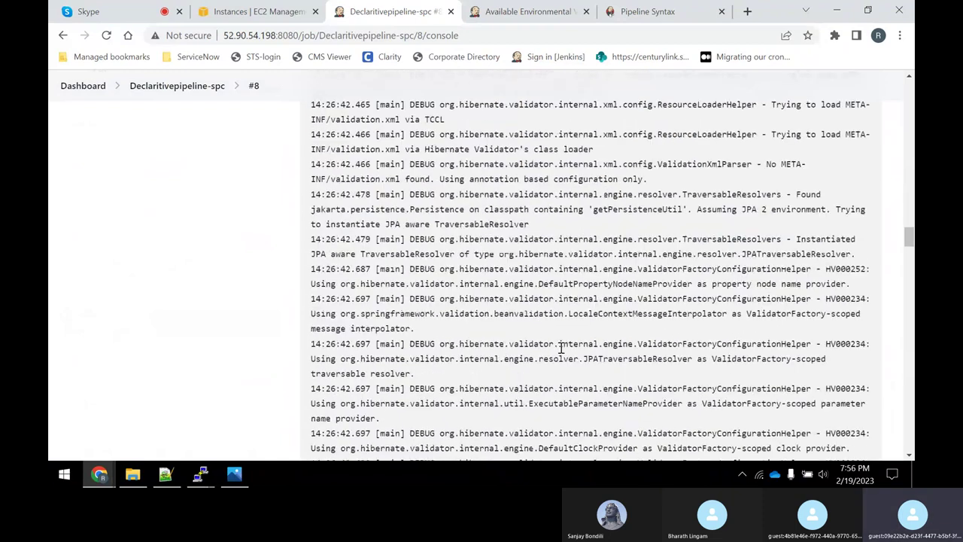
{"action": "scroll", "coordinate": [679, 370], "scroll_direction": "down", "scroll_amount": 15}
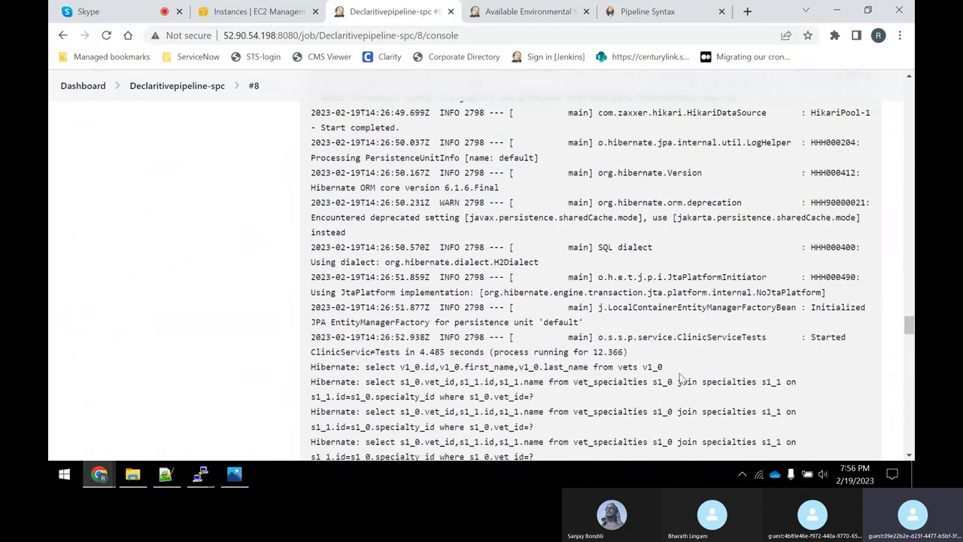
{"action": "left_click_drag", "start_coordinate": [910, 329], "coordinate": [910, 446]}
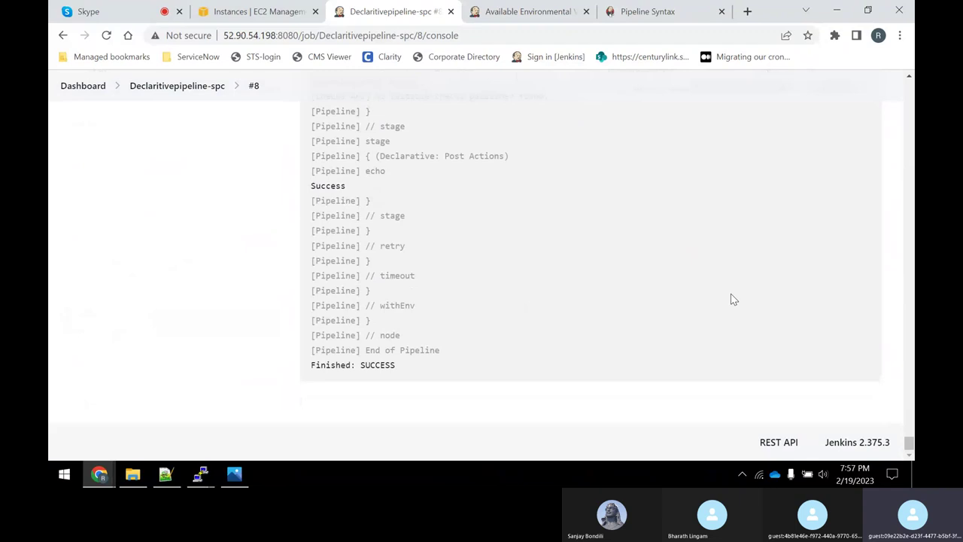
{"action": "left_click", "coordinate": [188, 88]}
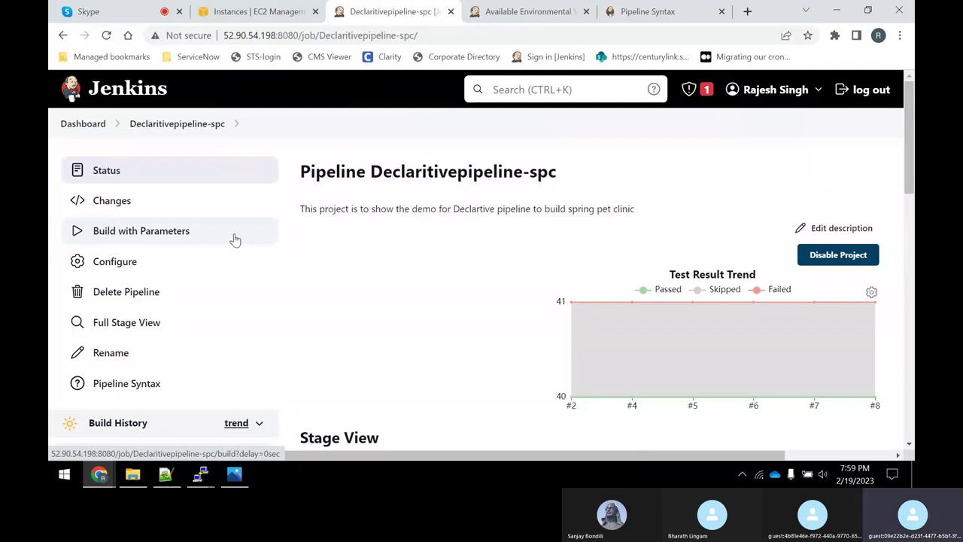
Add the heading 'Upstream and DownStream projects' below the Parameters line in Jenkins-notes.txt.
{"action": "left_click", "coordinate": [165, 474]}
{"action": "left_click", "coordinate": [213, 346]}
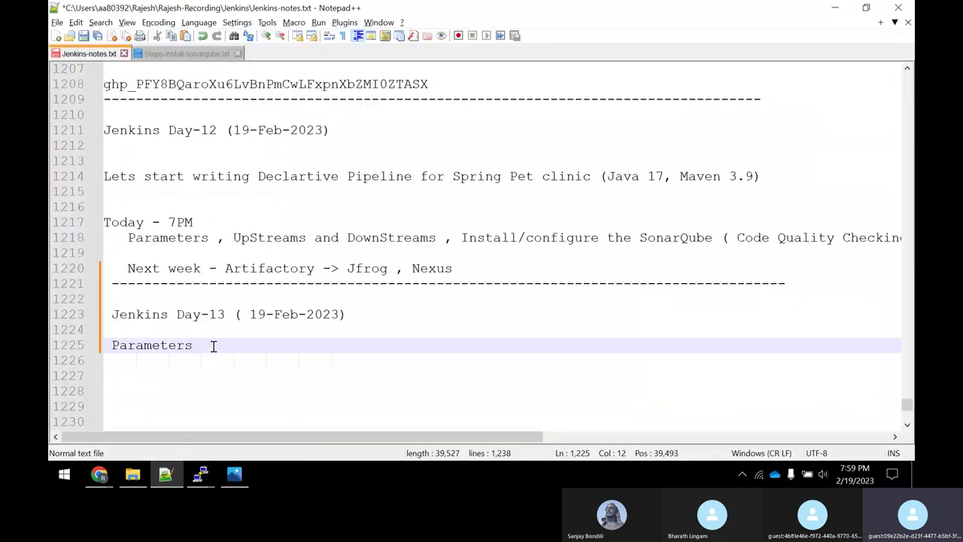
{"action": "key", "text": "Return"}
{"action": "key", "text": "Return"}
{"action": "type", "text": "Upstr"}
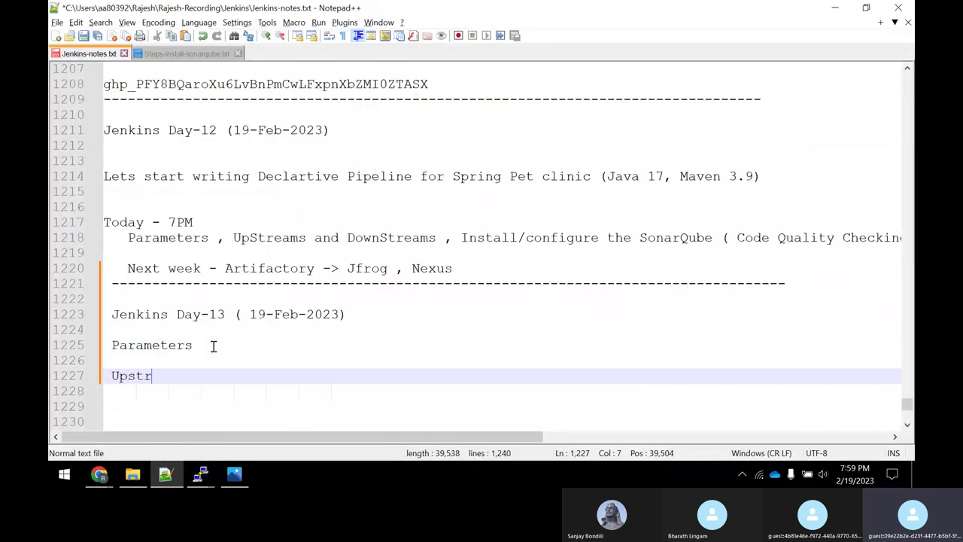
{"action": "type", "text": "ean and"}
{"action": "key", "text": "BackSpace"}
{"action": "key", "text": "BackSpace"}
{"action": "key", "text": "BackSpace"}
{"action": "key", "text": "BackSpace"}
{"action": "key", "text": "BackSpace"}
{"action": "type", "text": "m and "}
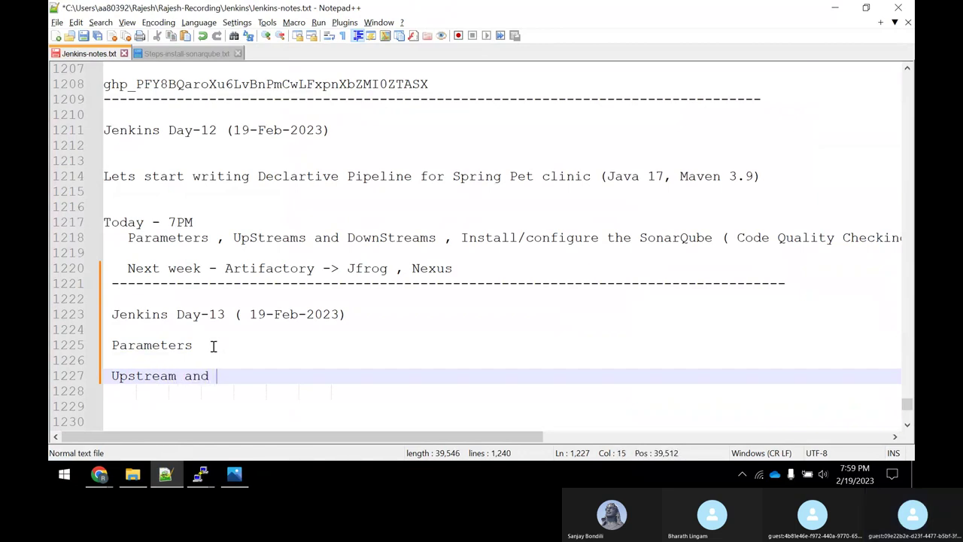
{"action": "type", "text": "DownStream p"}
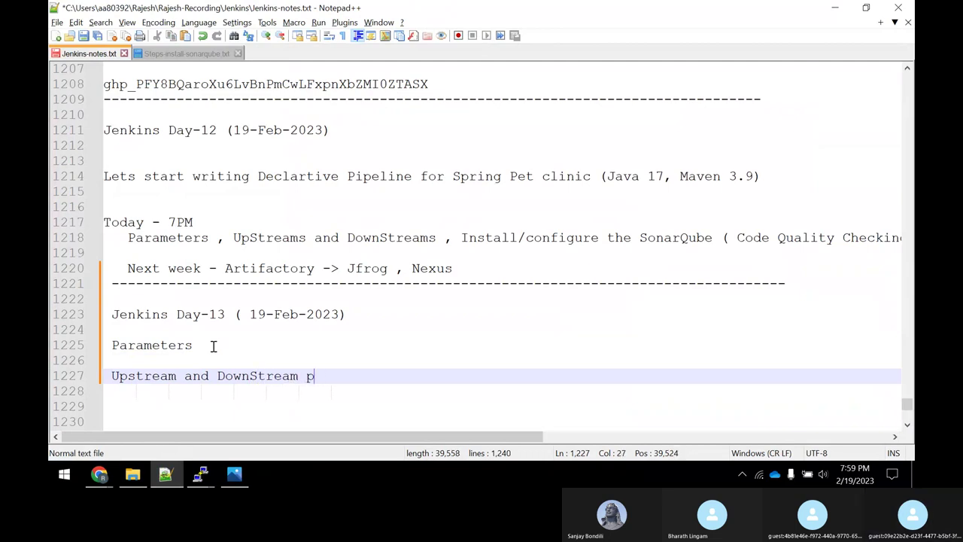
{"action": "type", "text": "rojects"}
{"action": "key", "text": "Return"}
Write the line 'Lets assume we configure the jenkins job in the following way'.
{"action": "key", "text": "alt+Tab"}
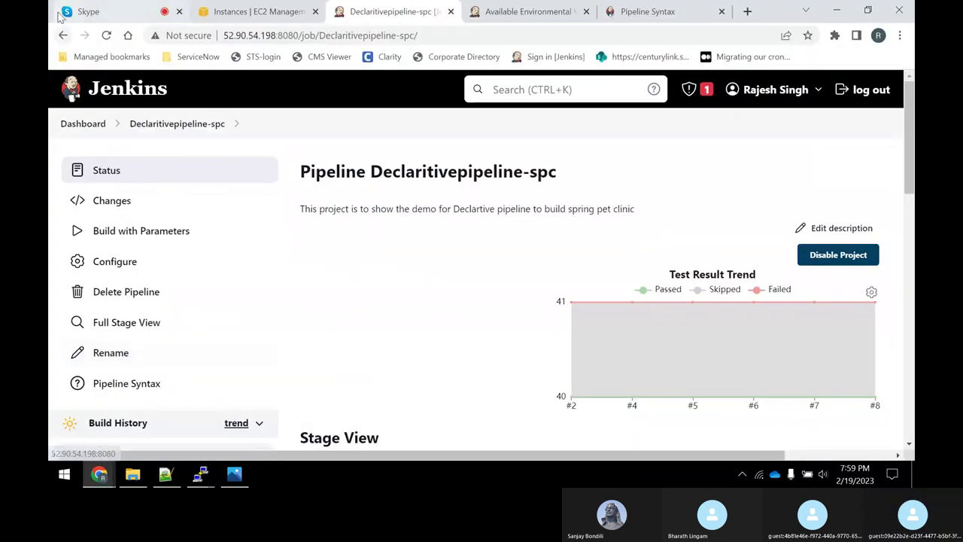
{"action": "left_click", "coordinate": [68, 8]}
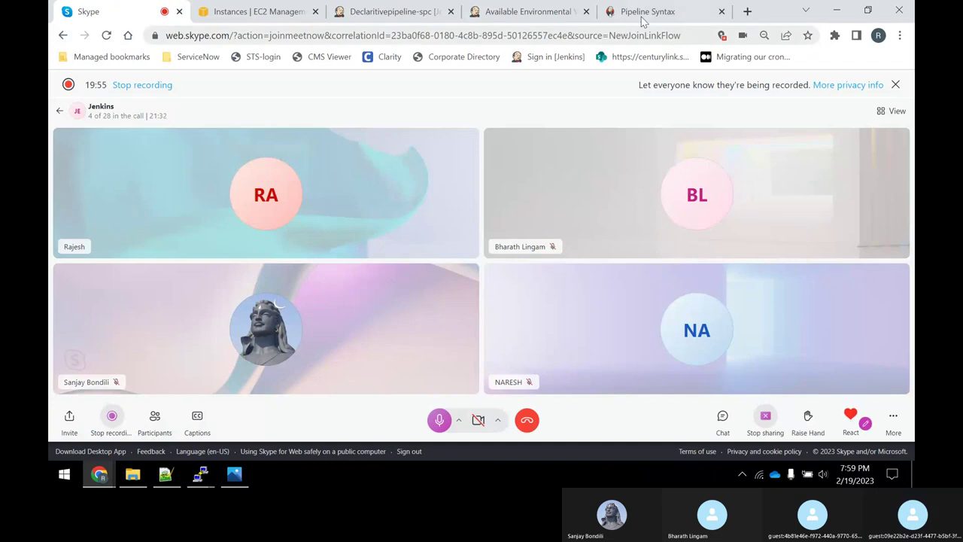
{"action": "left_click", "coordinate": [640, 11]}
{"action": "left_click", "coordinate": [842, 11]}
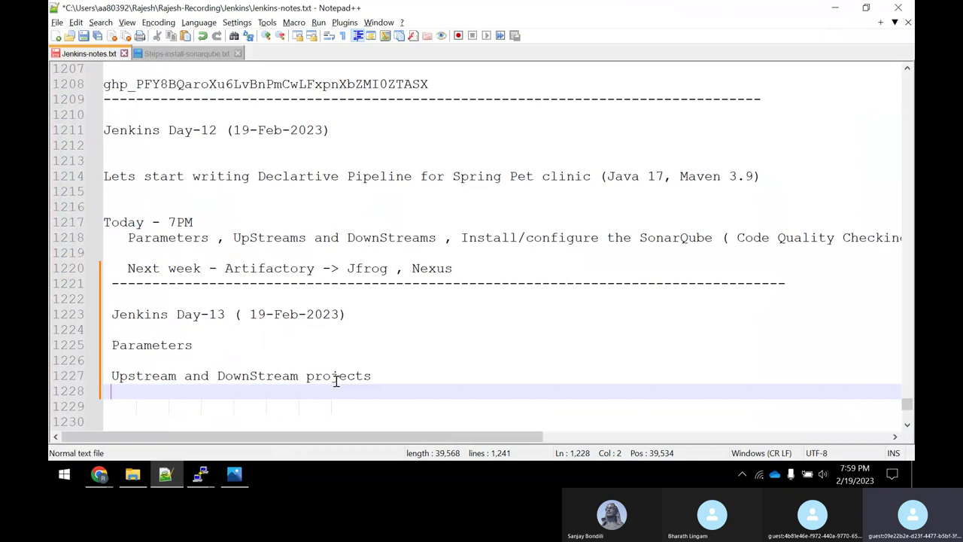
{"action": "key", "text": "Return"}
{"action": "type", "text": "Lets "}
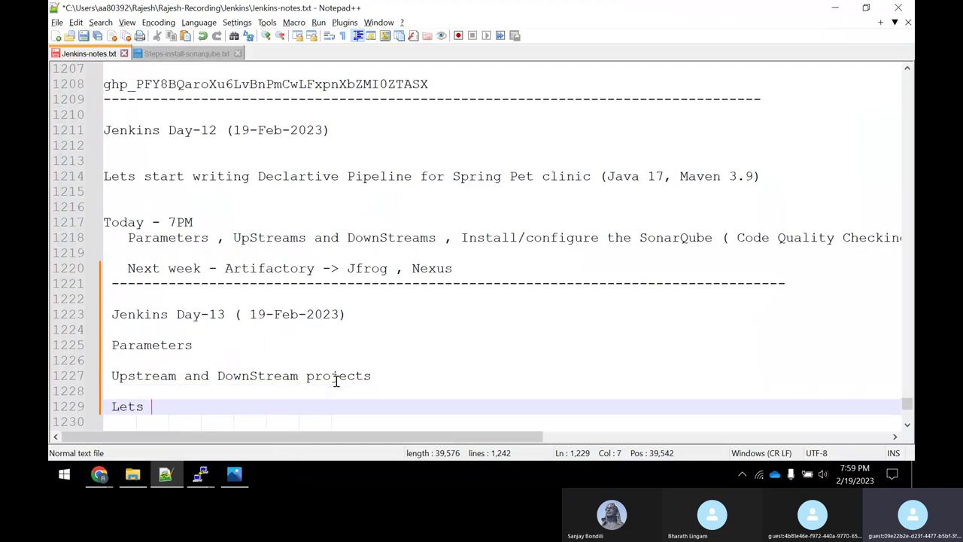
{"action": "type", "text": "assume wew "}
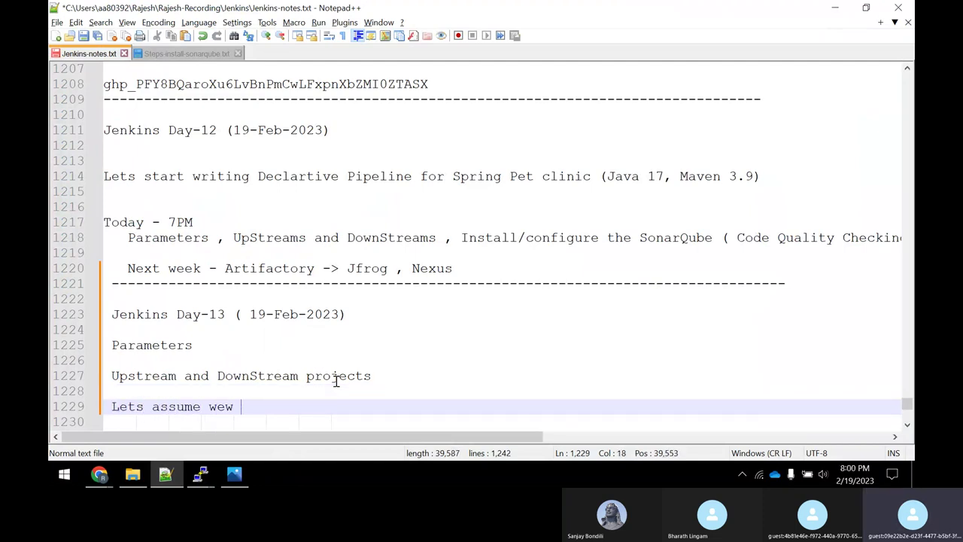
{"action": "key", "text": "BackSpace"}
{"action": "key", "text": "BackSpace"}
{"action": "type", "text": " configur"}
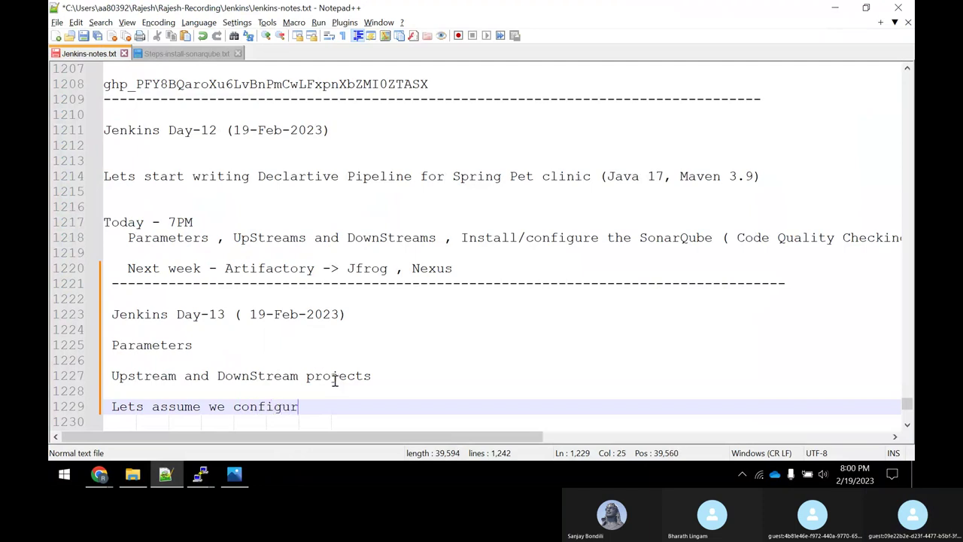
{"action": "type", "text": " th"}
{"action": "key", "text": "BackSpace"}
{"action": "key", "text": "BackSpace"}
{"action": "key", "text": "BackSpace"}
{"action": "type", "text": "e "}
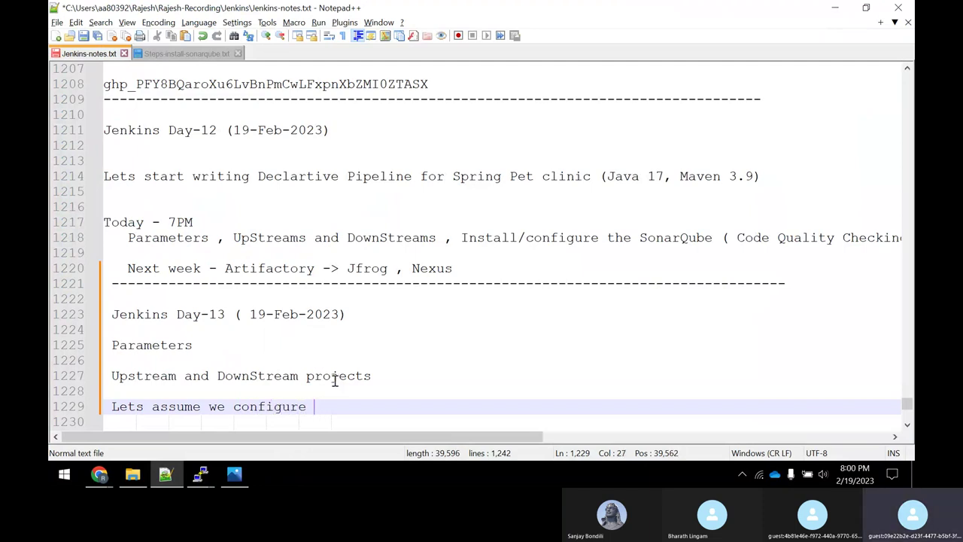
{"action": "type", "text": "the jenkins j"}
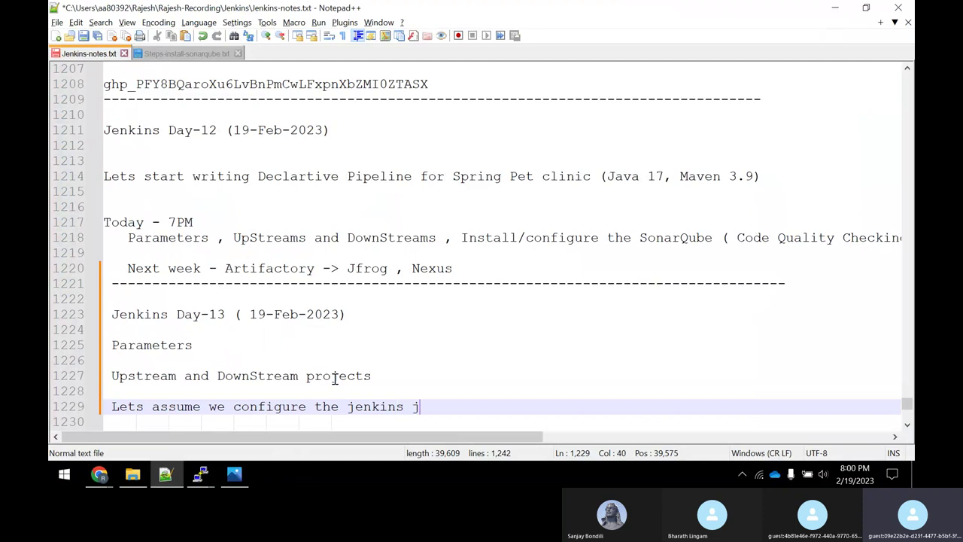
{"action": "type", "text": "ob in the following w"}
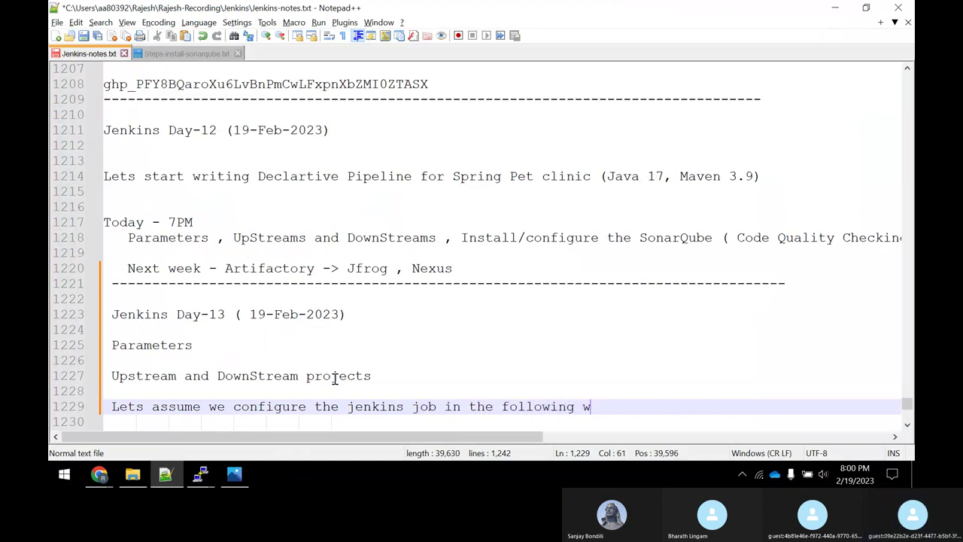
{"action": "type", "text": "ay"}
{"action": "key", "text": "Return"}
{"action": "key", "text": "Return"}
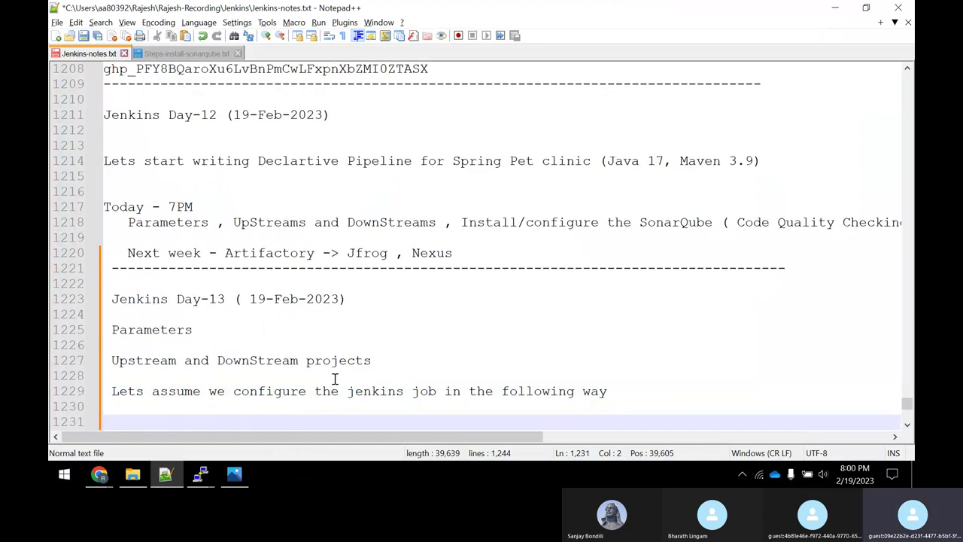
Type the job chain 'job1---->job2---->job' below the explanation.
{"action": "type", "text": "job1---->"}
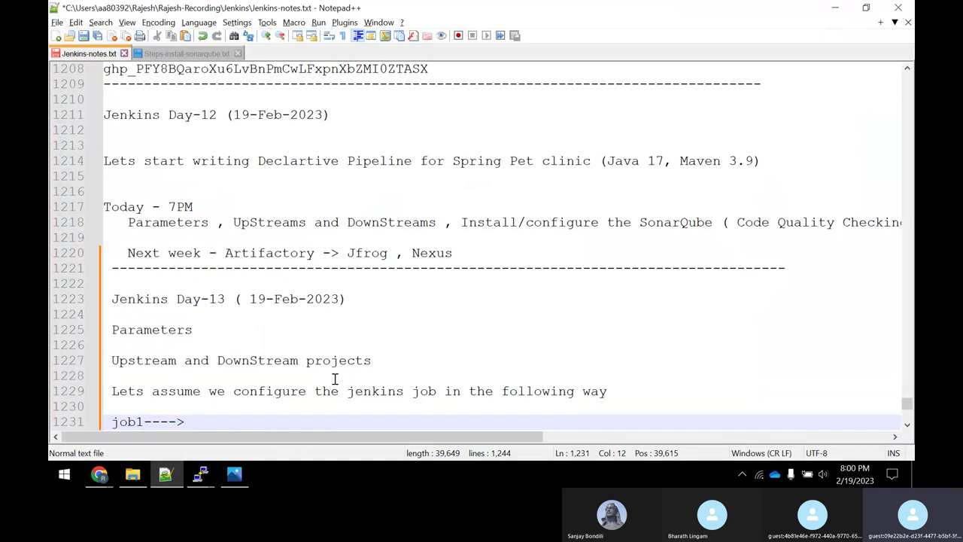
{"action": "key", "text": "BackSpace"}
{"action": "type", "text": "job1---->job2"}
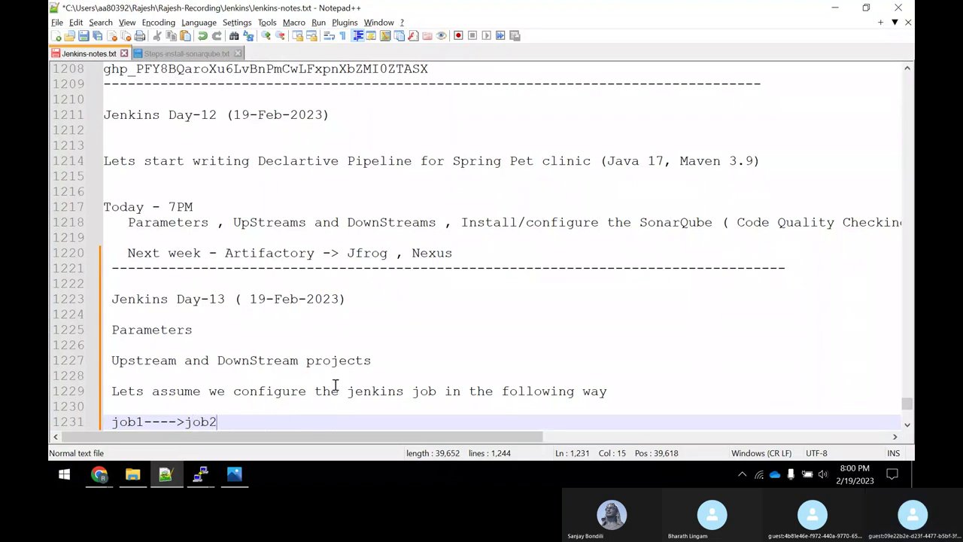
{"action": "type", "text": "---->"}
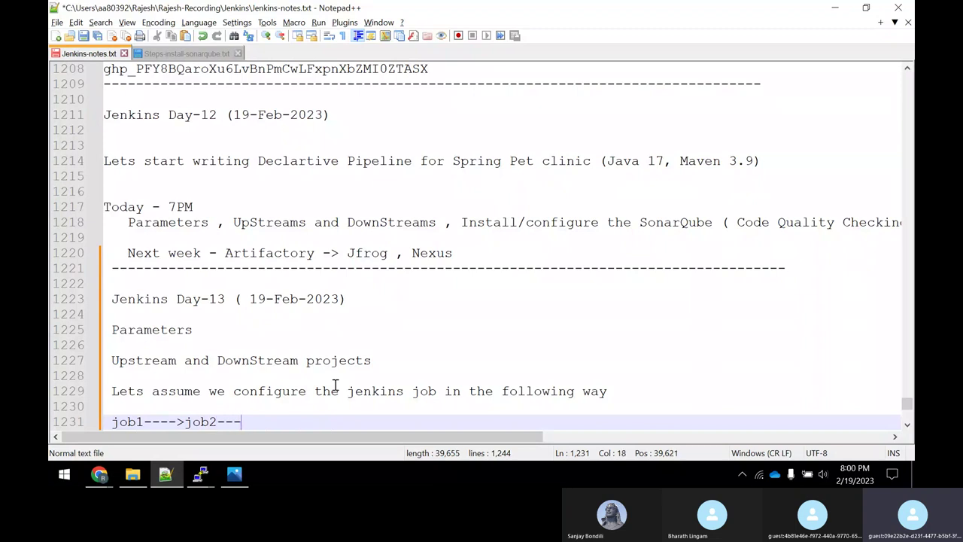
{"action": "type", "text": "job3"}
Highlight job1, job2 and job3 in turn in the job1---->job2---->job3 chain.
{"action": "scroll", "coordinate": [238, 425], "scroll_direction": "down", "scroll_amount": 3}
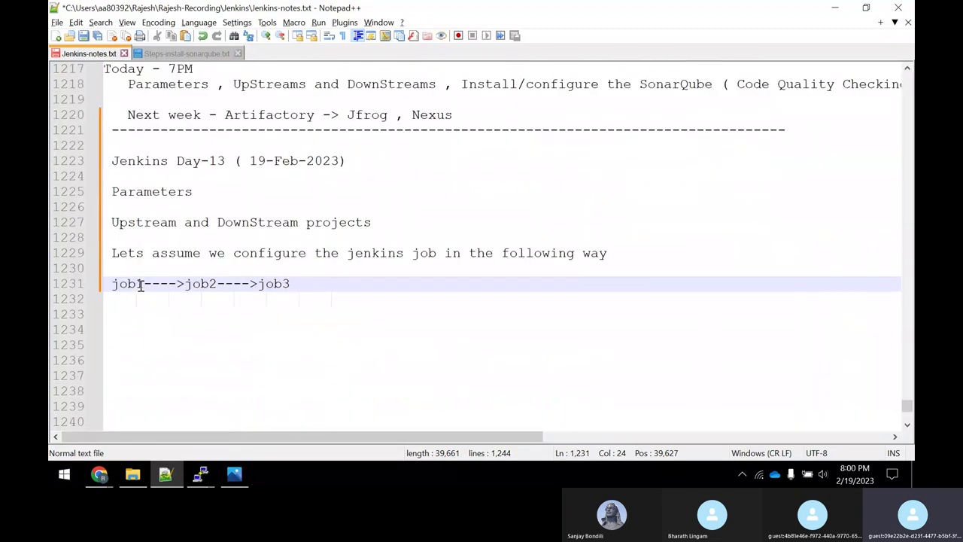
{"action": "left_click_drag", "start_coordinate": [143, 284], "coordinate": [107, 283]}
{"action": "left_click_drag", "start_coordinate": [177, 283], "coordinate": [216, 285]}
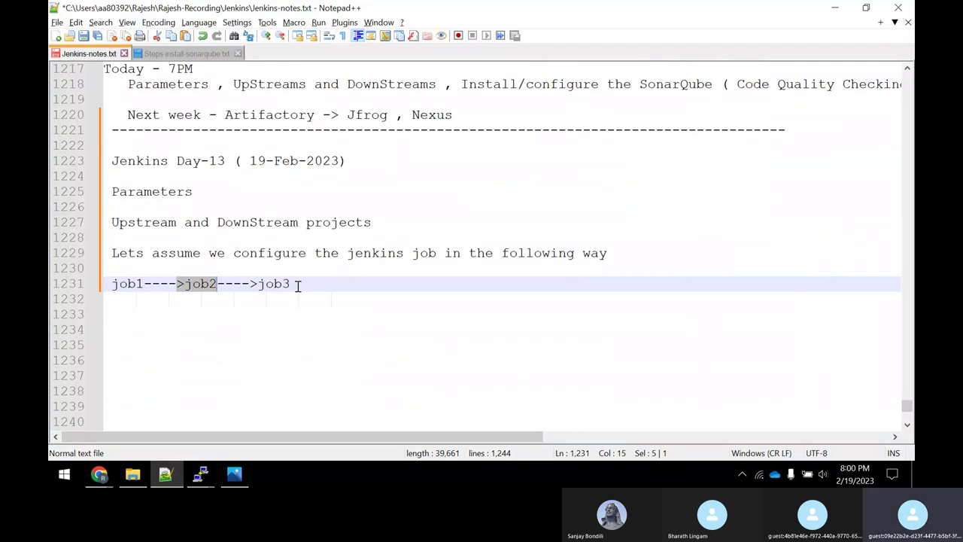
{"action": "left_click_drag", "start_coordinate": [296, 285], "coordinate": [258, 284]}
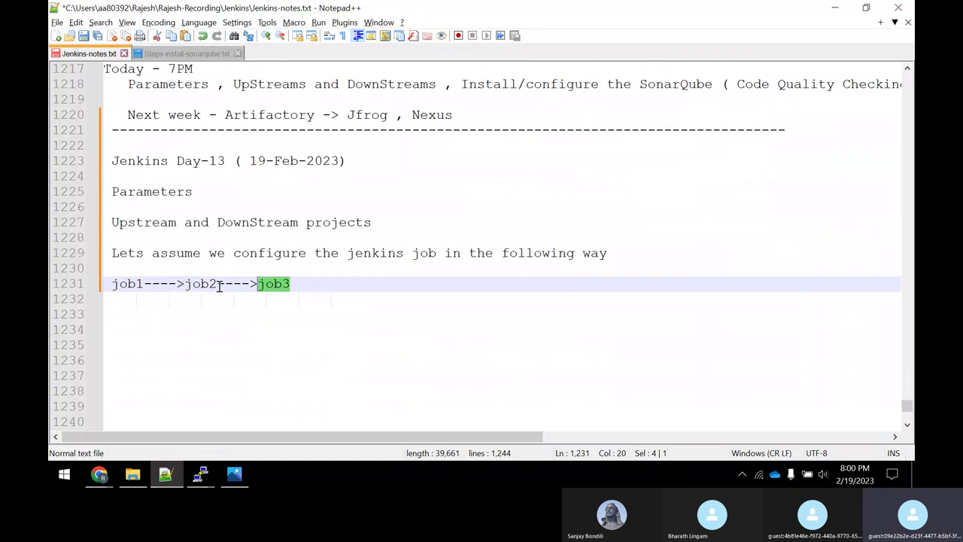
{"action": "left_click_drag", "start_coordinate": [224, 284], "coordinate": [109, 283]}
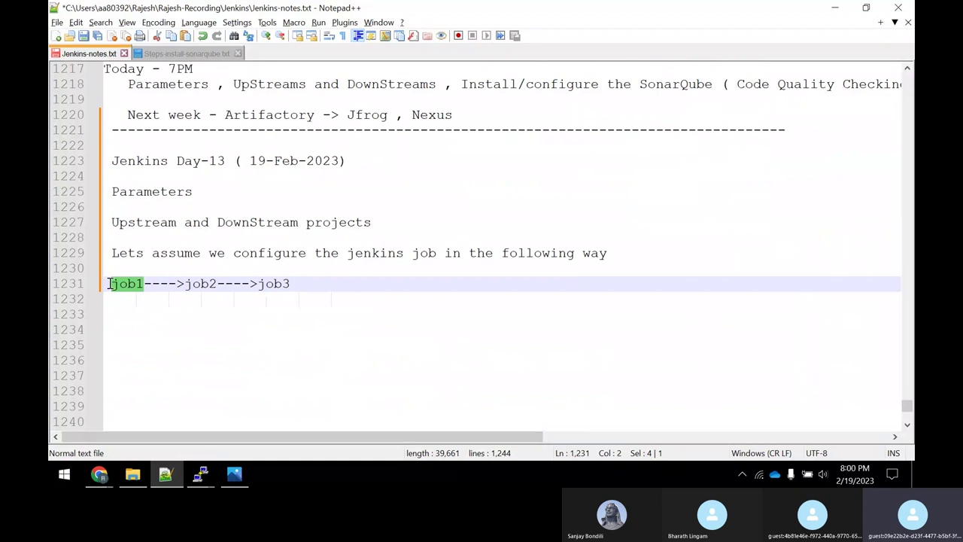
{"action": "left_click_drag", "start_coordinate": [217, 283], "coordinate": [186, 284]}
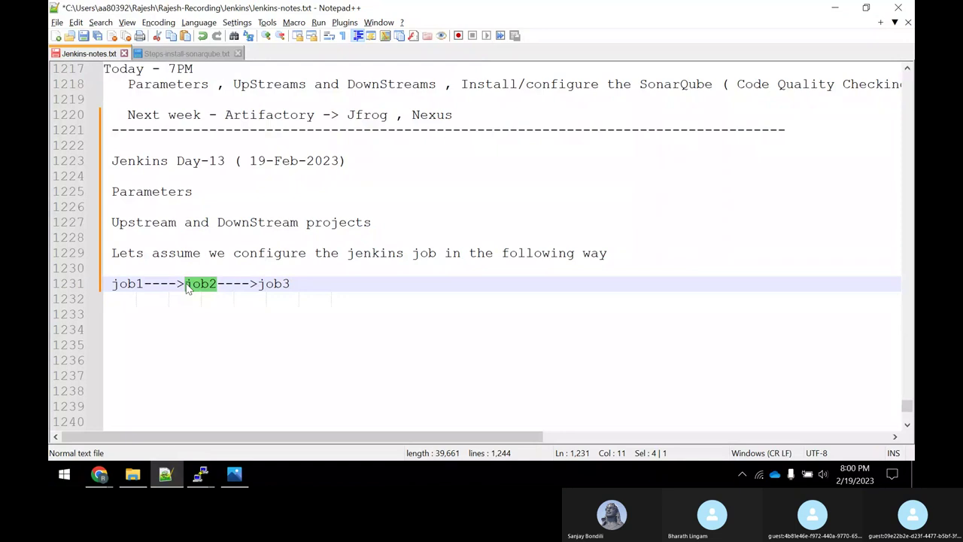
{"action": "left_click_drag", "start_coordinate": [294, 285], "coordinate": [187, 286]}
Add the line 'Two ways of configuring upstream and Downstreams' below the chain.
{"action": "left_click", "coordinate": [321, 283]}
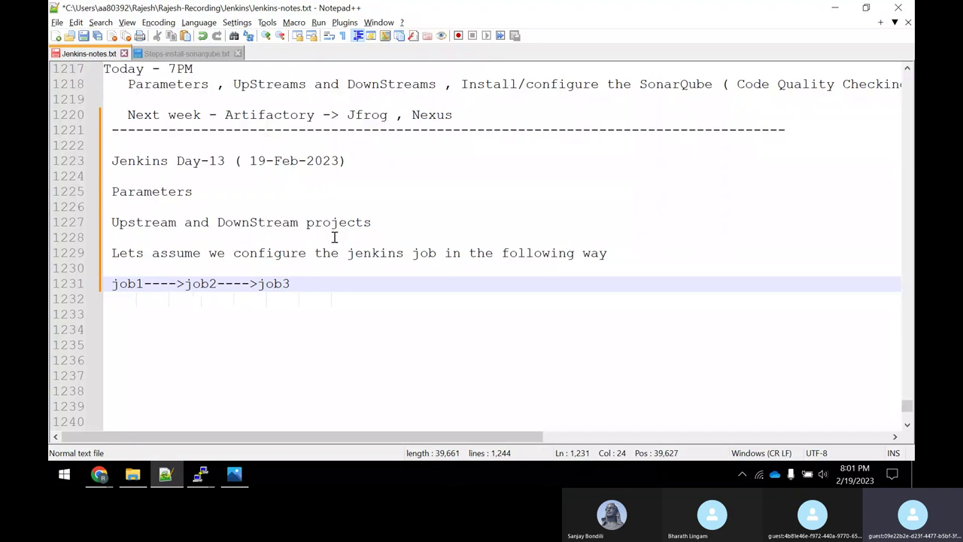
{"action": "key", "text": "Return"}
{"action": "key", "text": "Return"}
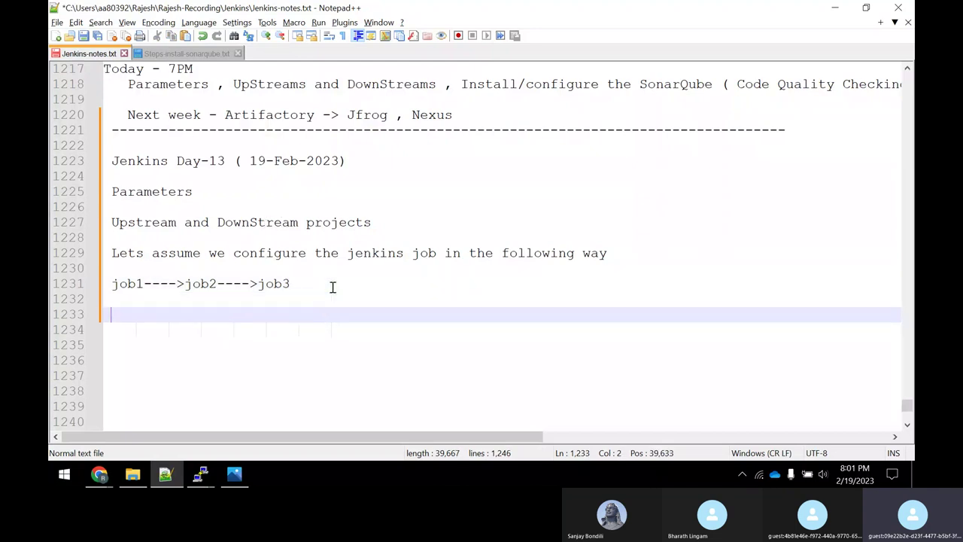
{"action": "type", "text": "Two ways of conf"}
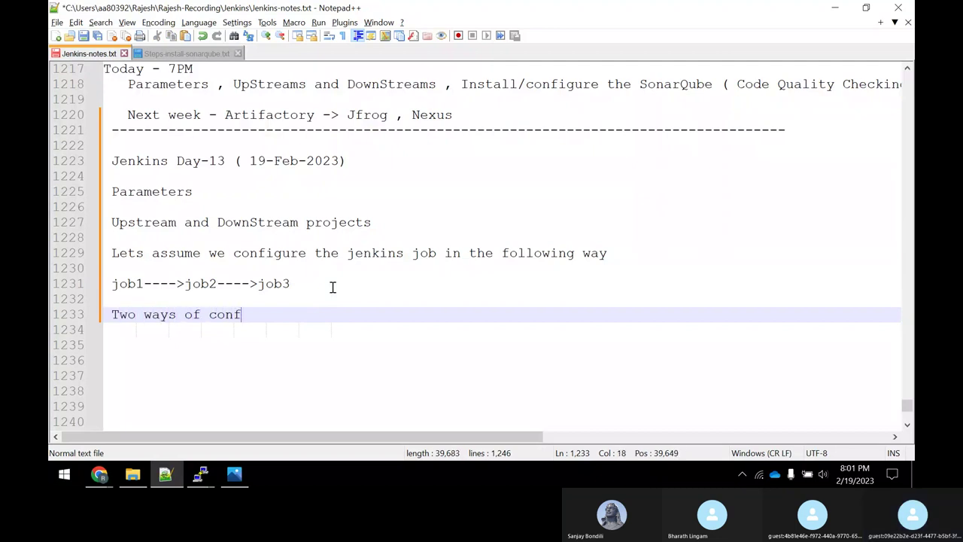
{"action": "type", "text": "iguring u"}
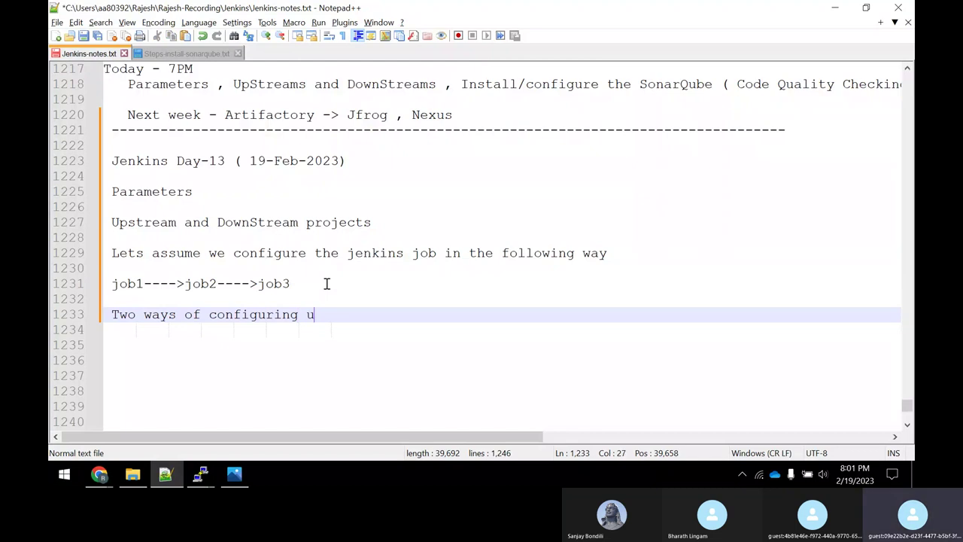
{"action": "type", "text": "pstream an"}
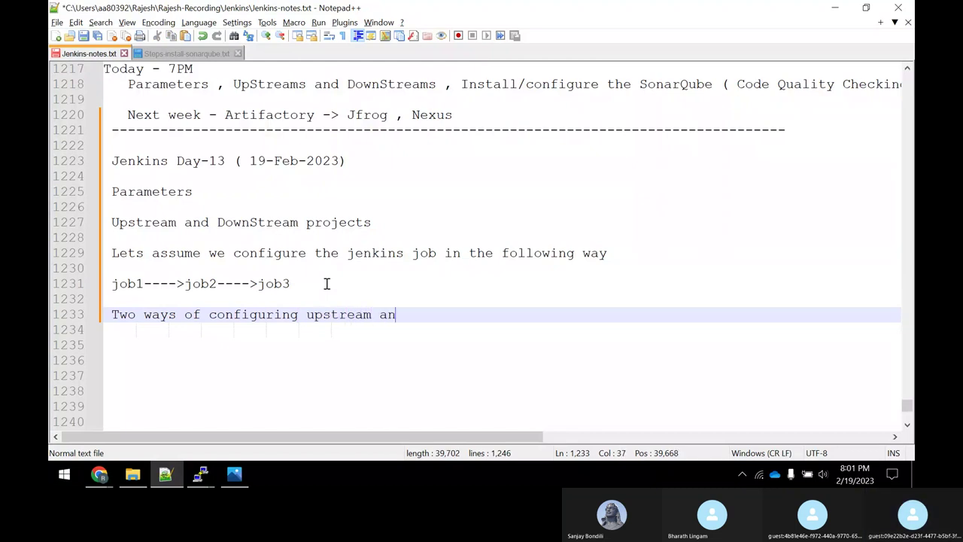
{"action": "type", "text": "d Downstreams"}
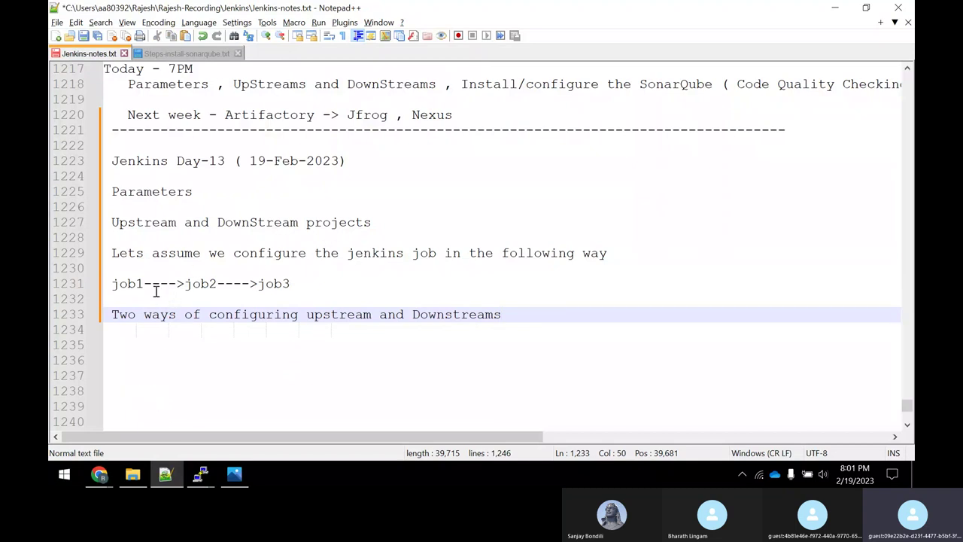
{"action": "left_click_drag", "start_coordinate": [147, 283], "coordinate": [105, 284]}
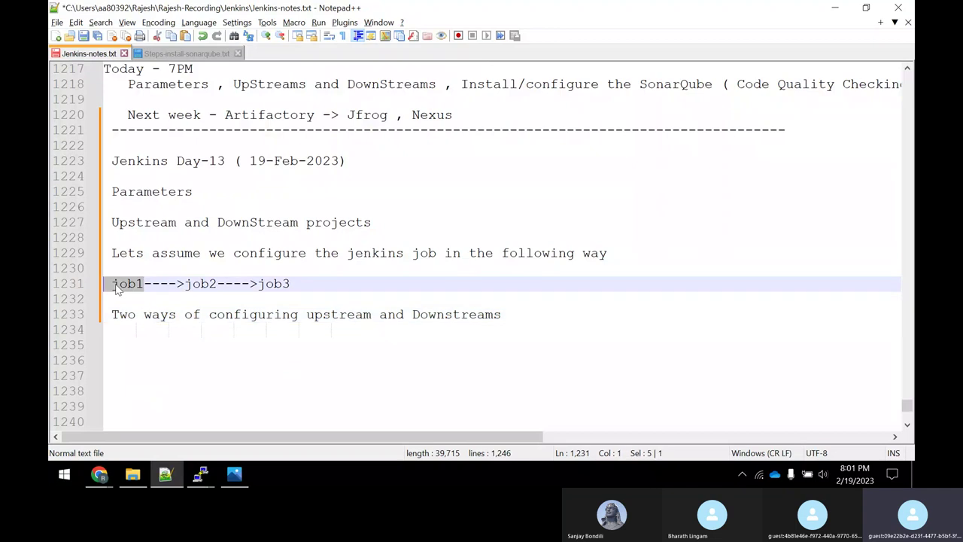
Create a new Folder item named UpstreamDownstream-demo from the Jenkins dashboard.
{"action": "left_click", "coordinate": [98, 476]}
{"action": "left_click", "coordinate": [121, 431]}
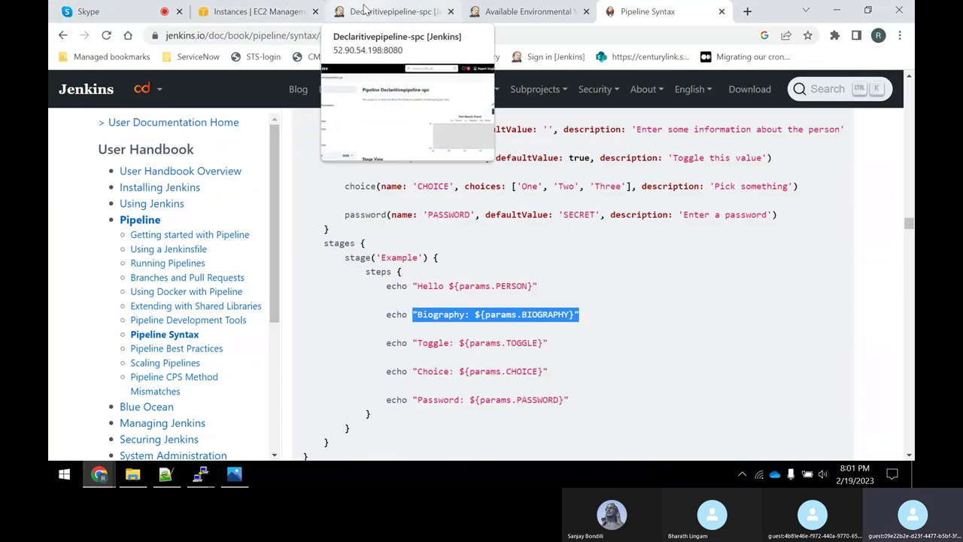
{"action": "left_click", "coordinate": [346, 12]}
{"action": "left_click", "coordinate": [88, 131]}
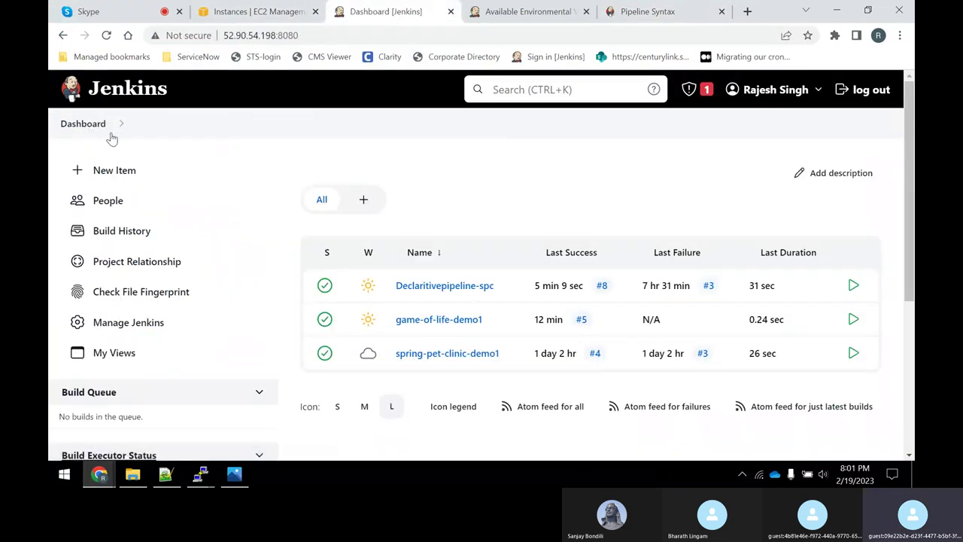
{"action": "left_click", "coordinate": [111, 174]}
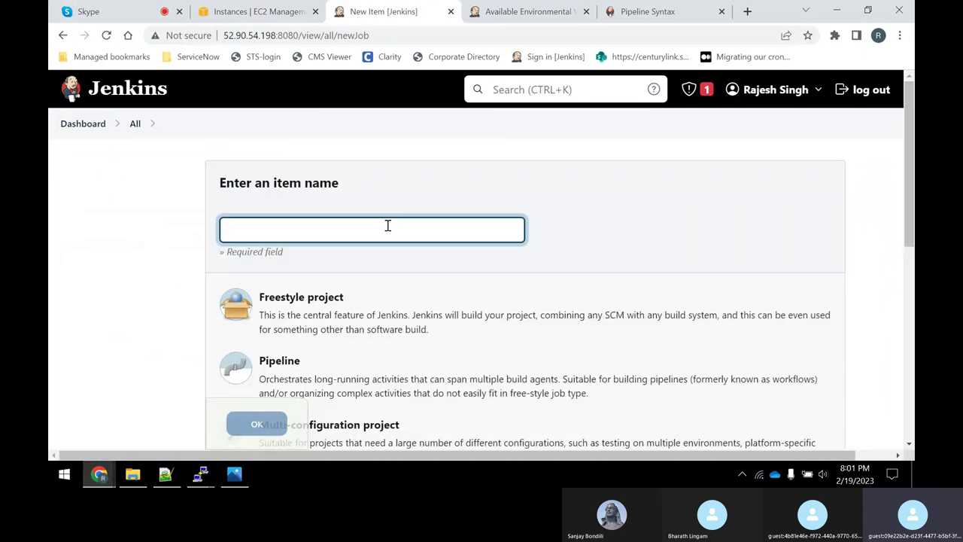
{"action": "type", "text": "Up"}
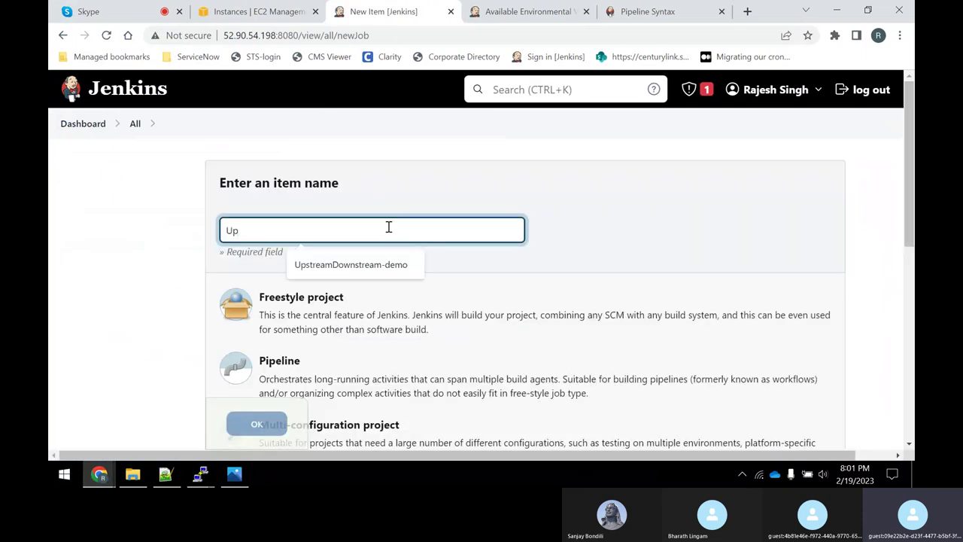
{"action": "key", "text": "Down"}
{"action": "key", "text": "Return"}
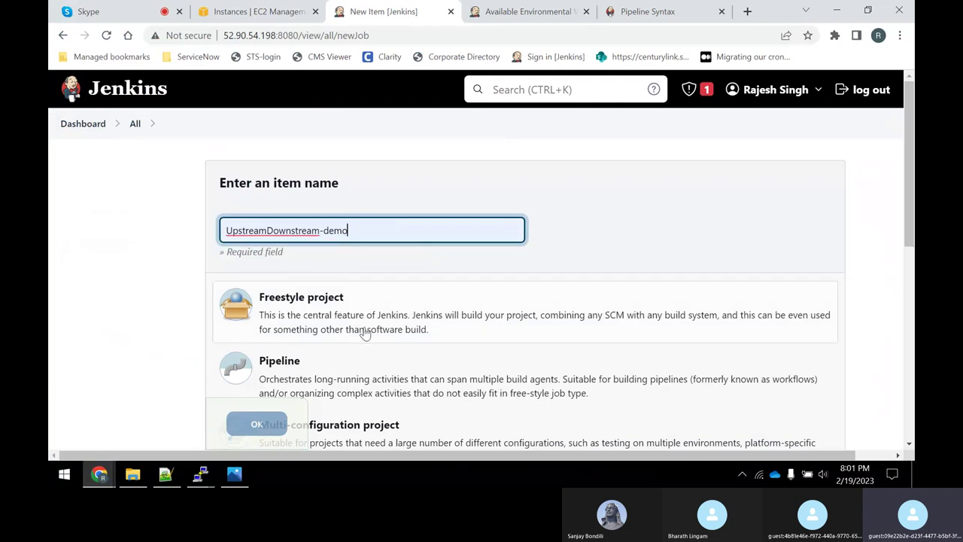
{"action": "scroll", "coordinate": [364, 334], "scroll_direction": "down", "scroll_amount": 2}
{"action": "left_click", "coordinate": [319, 369]}
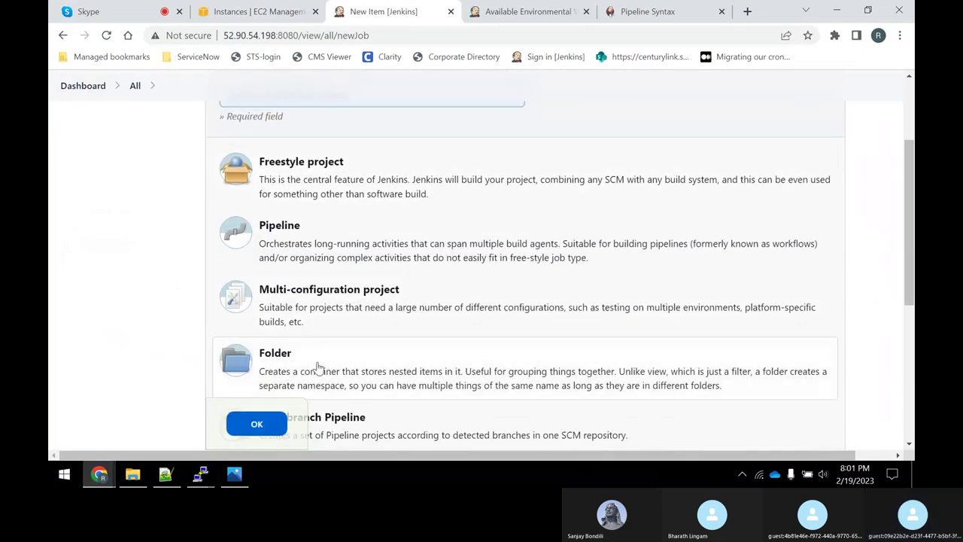
{"action": "scroll", "coordinate": [319, 369], "scroll_direction": "down", "scroll_amount": 2}
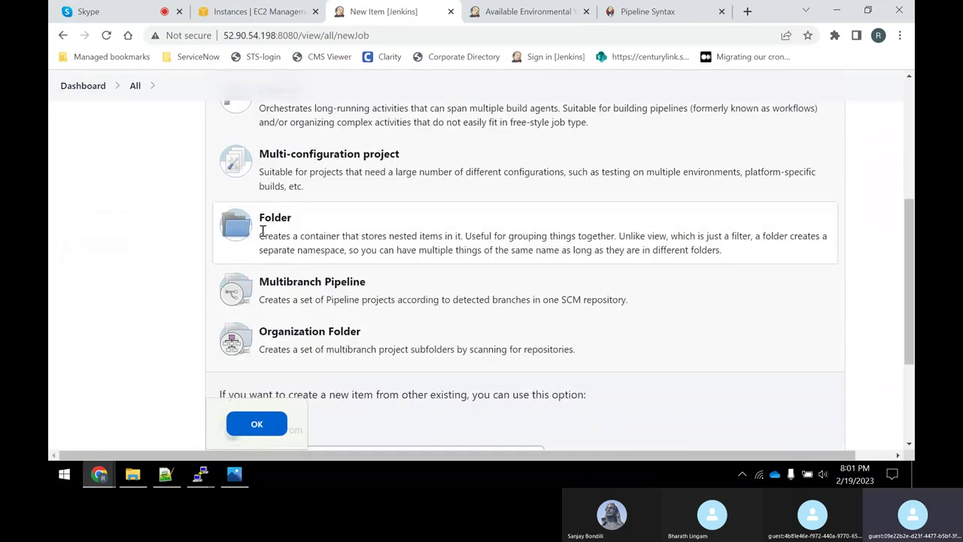
{"action": "left_click", "coordinate": [259, 426]}
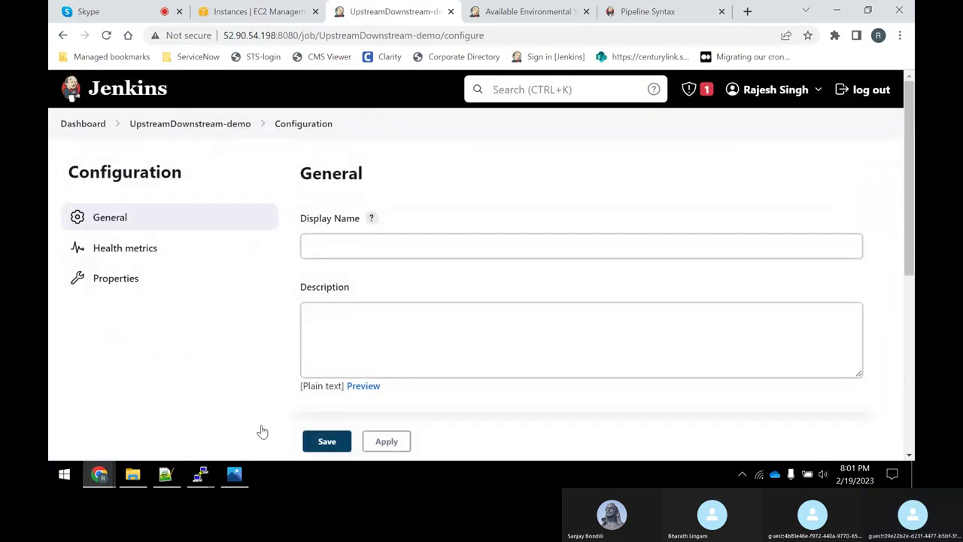
Set the folder's display name and description to 'UpStream and Downstreams jobs' and save.
{"action": "left_click", "coordinate": [374, 246]}
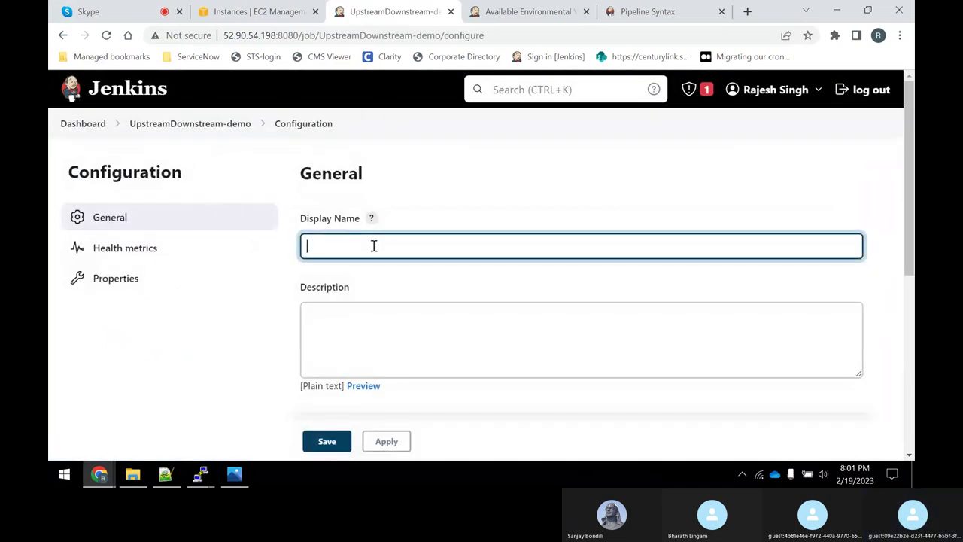
{"action": "type", "text": "UpStrsw"}
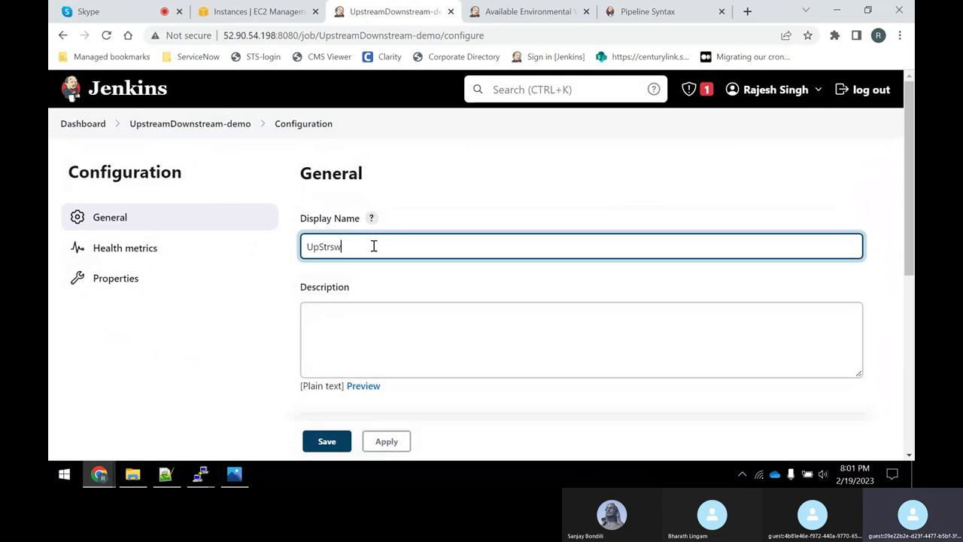
{"action": "type", "text": "am and"}
{"action": "key", "text": "BackSpace"}
{"action": "key", "text": "BackSpace"}
{"action": "key", "text": "BackSpace"}
{"action": "key", "text": "BackSpace"}
{"action": "type", "text": "eam and Downs"}
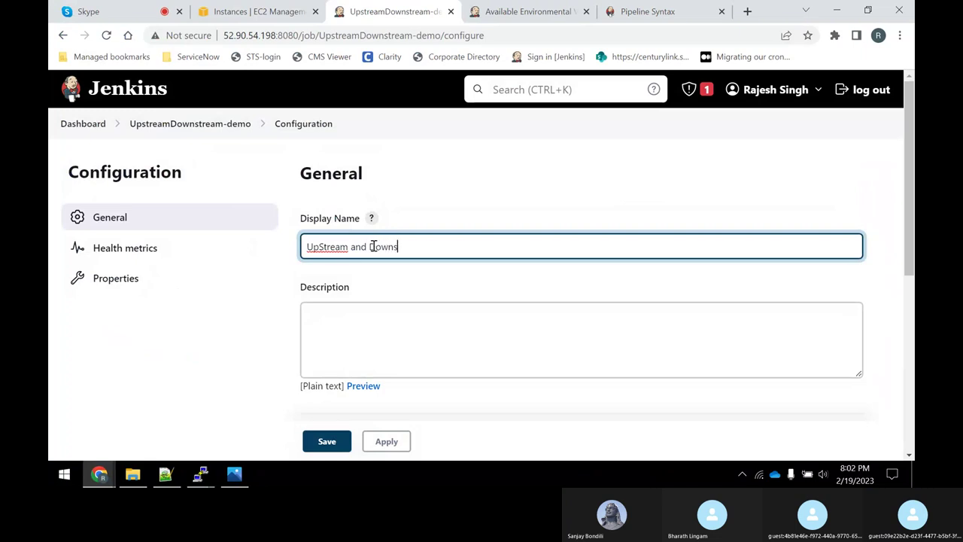
{"action": "type", "text": "tre"}
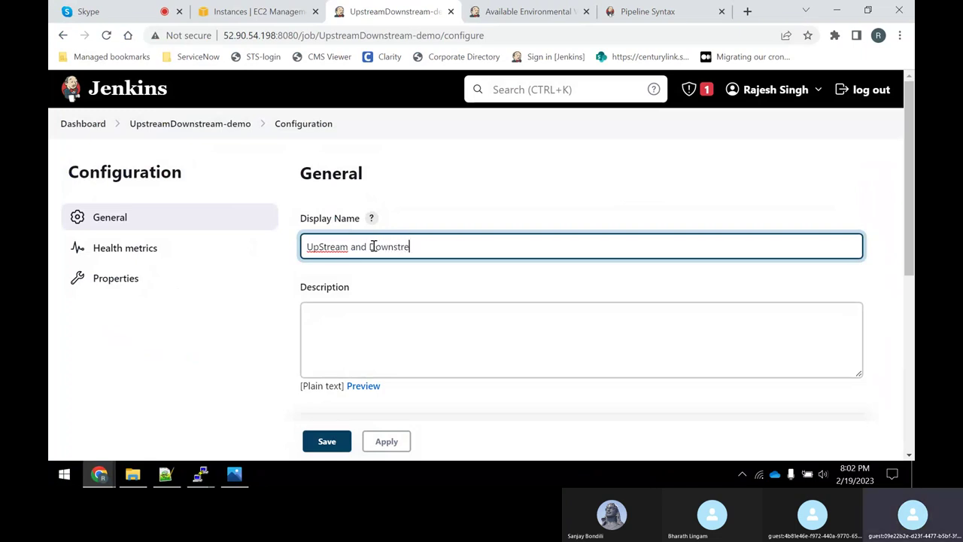
{"action": "type", "text": "ams "}
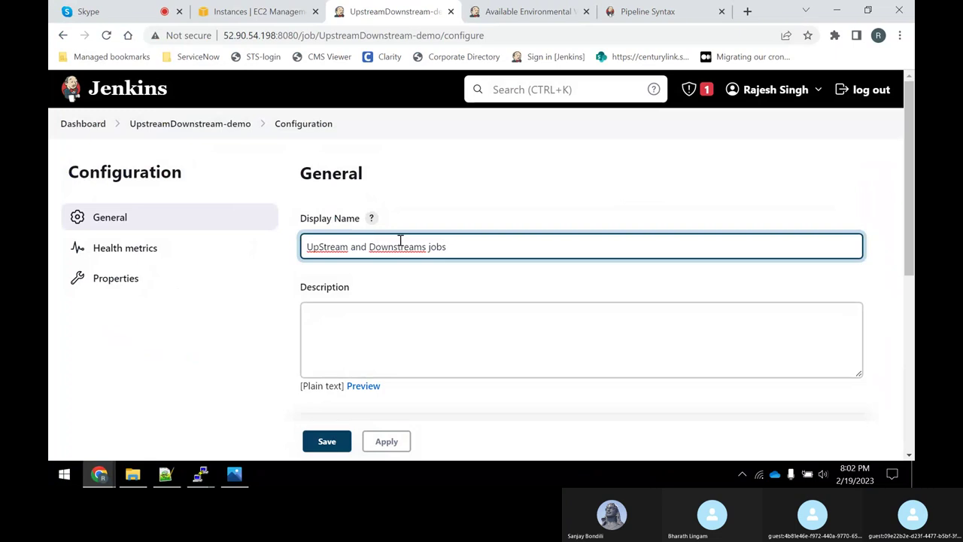
{"action": "type", "text": "jobs"}
{"action": "left_click_drag", "start_coordinate": [444, 247], "coordinate": [224, 253]}
{"action": "key", "text": "ctrl+c"}
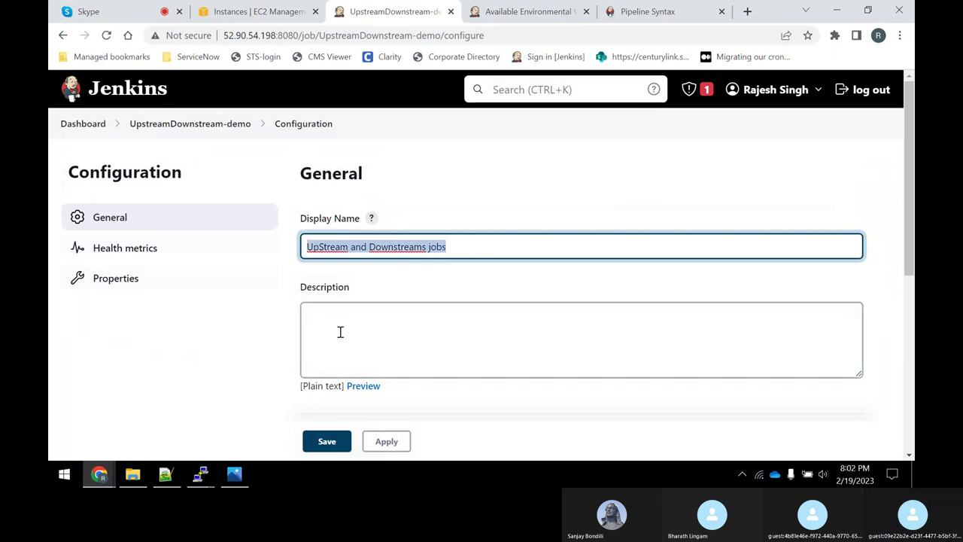
{"action": "left_click", "coordinate": [341, 332]}
{"action": "key", "text": "ctrl+v"}
{"action": "left_click", "coordinate": [383, 442]}
{"action": "left_click", "coordinate": [330, 444]}
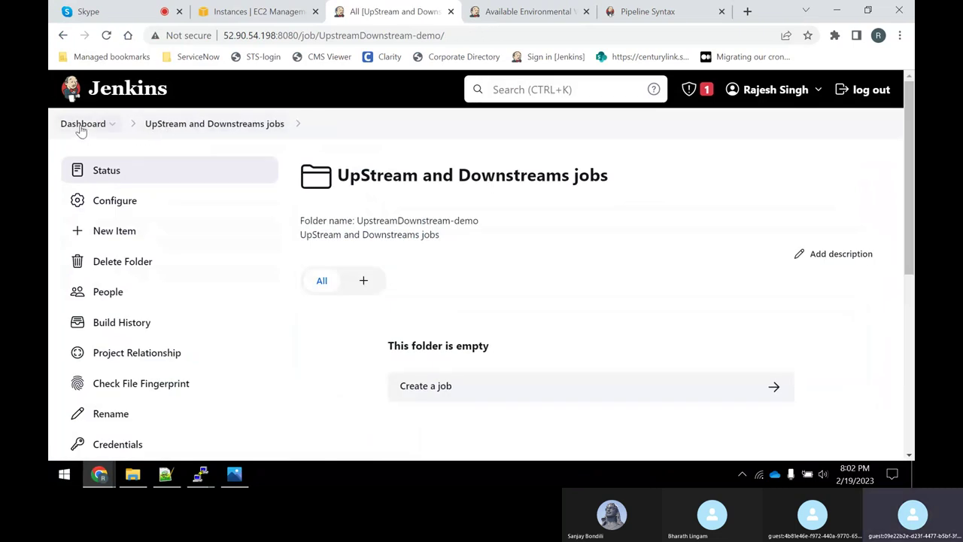
Create a Freestyle project named job1 inside the UpStream and Downstreams jobs folder.
{"action": "left_click", "coordinate": [81, 125]}
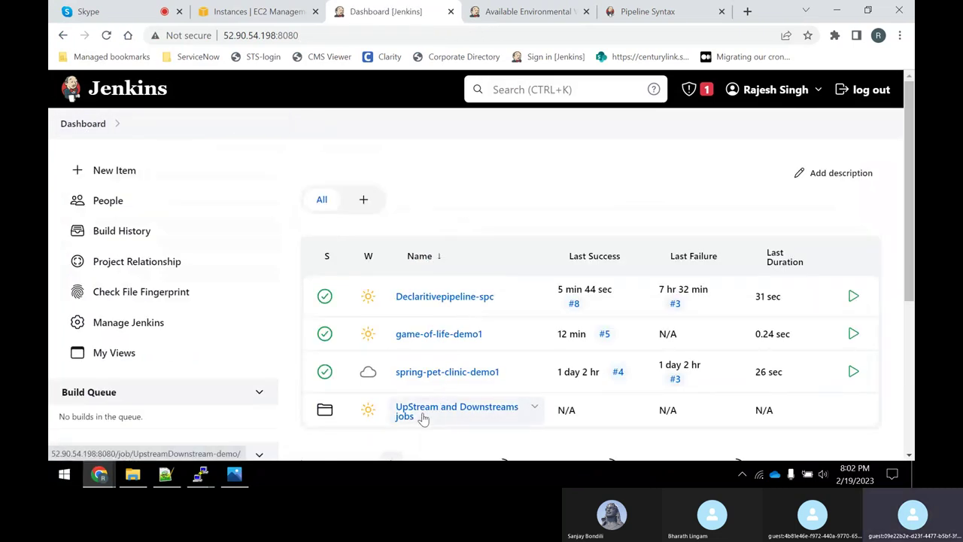
{"action": "left_click", "coordinate": [428, 415]}
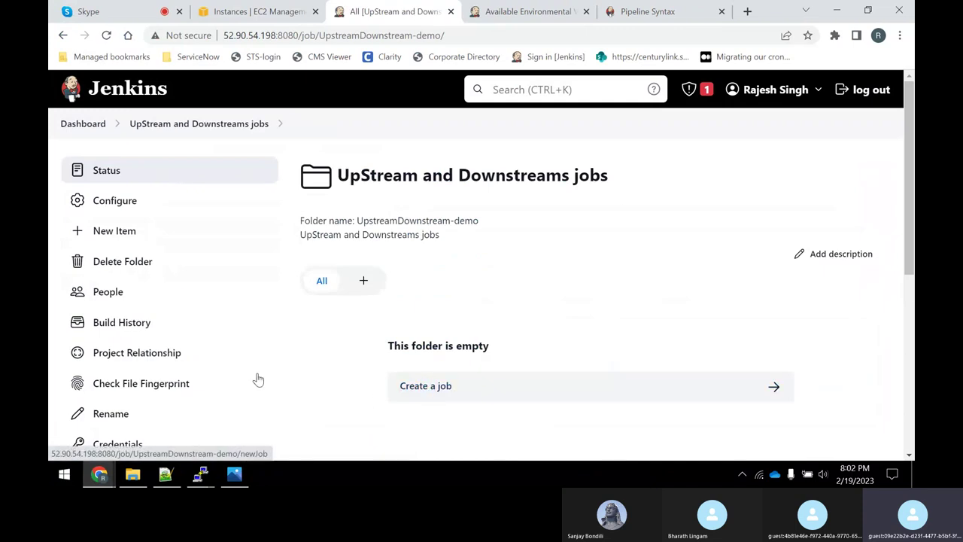
{"action": "left_click", "coordinate": [117, 238]}
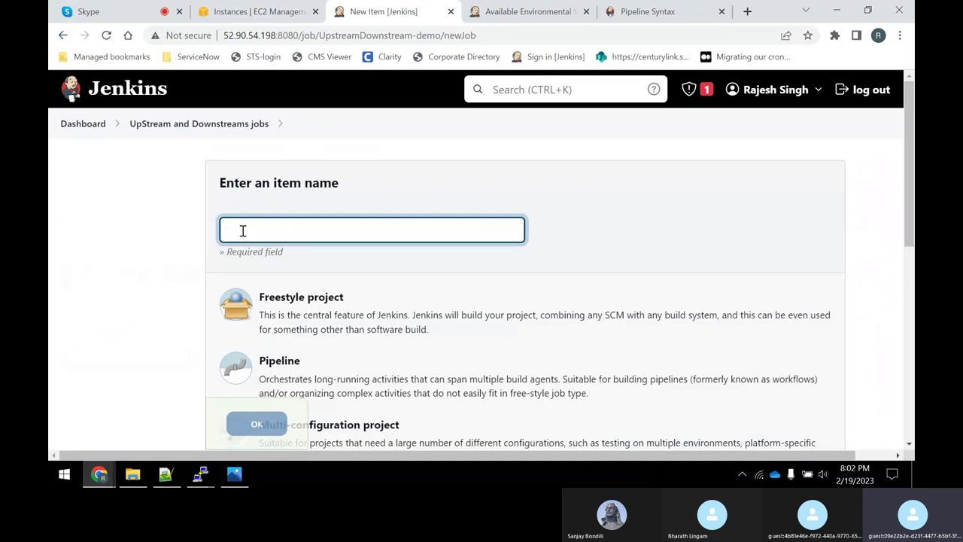
{"action": "left_click", "coordinate": [243, 231]}
{"action": "type", "text": "job1"}
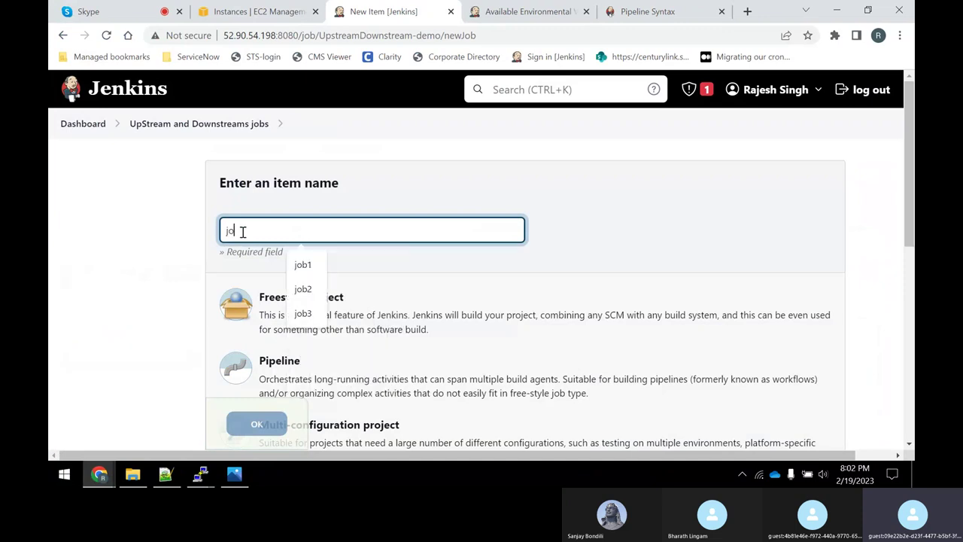
{"action": "left_click", "coordinate": [349, 309]}
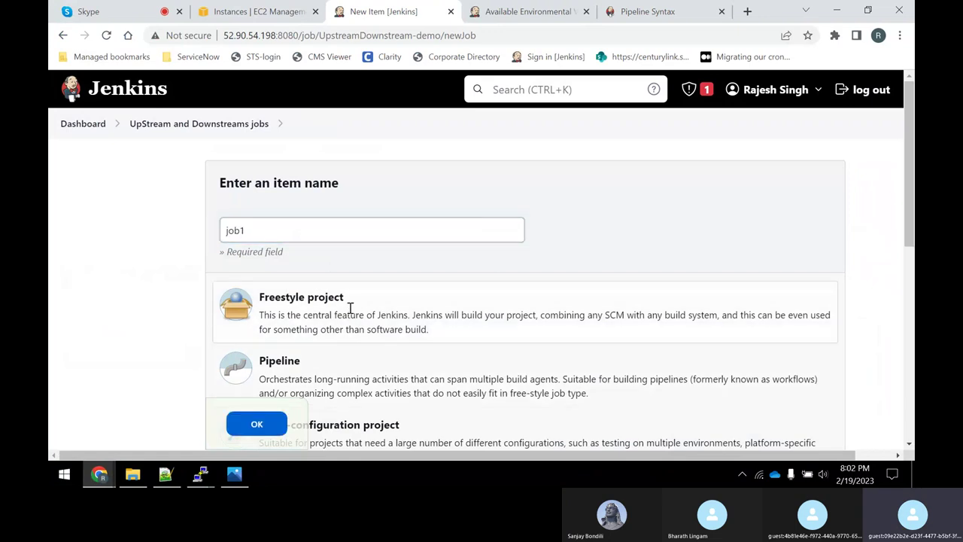
{"action": "scroll", "coordinate": [349, 309], "scroll_direction": "down", "scroll_amount": 3}
{"action": "left_click", "coordinate": [257, 424]}
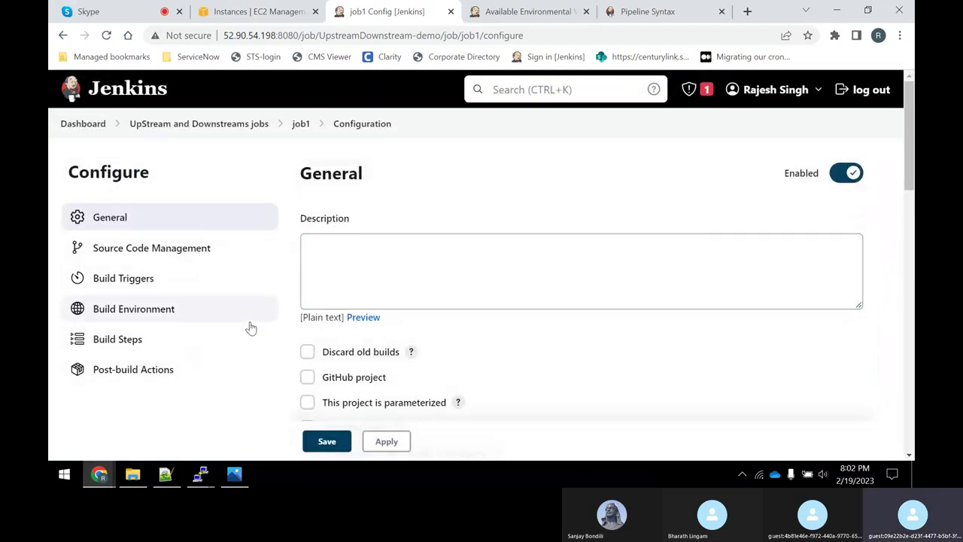
Give job1 an Execute shell step echoing "job1 is executed" then sleep 15, and save it.
{"action": "left_click", "coordinate": [105, 338]}
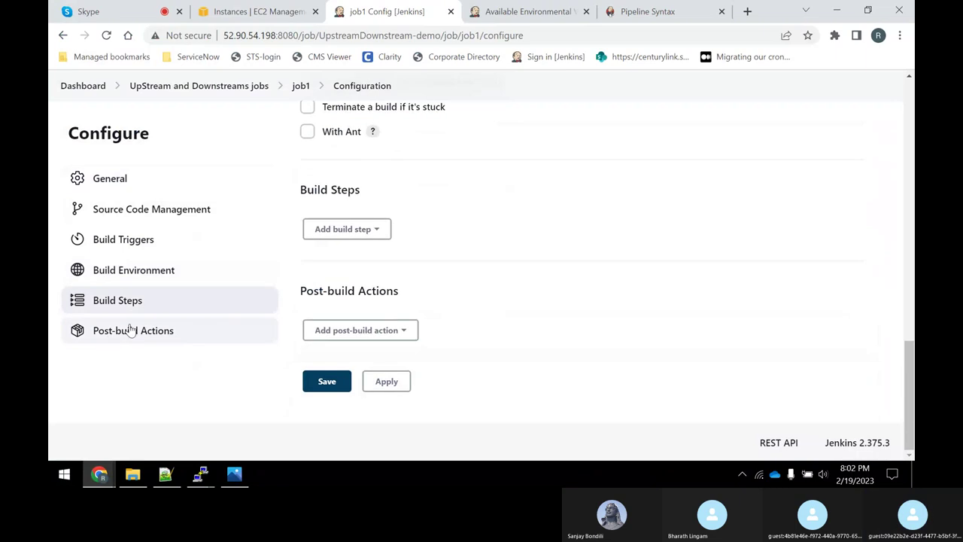
{"action": "left_click", "coordinate": [377, 237]}
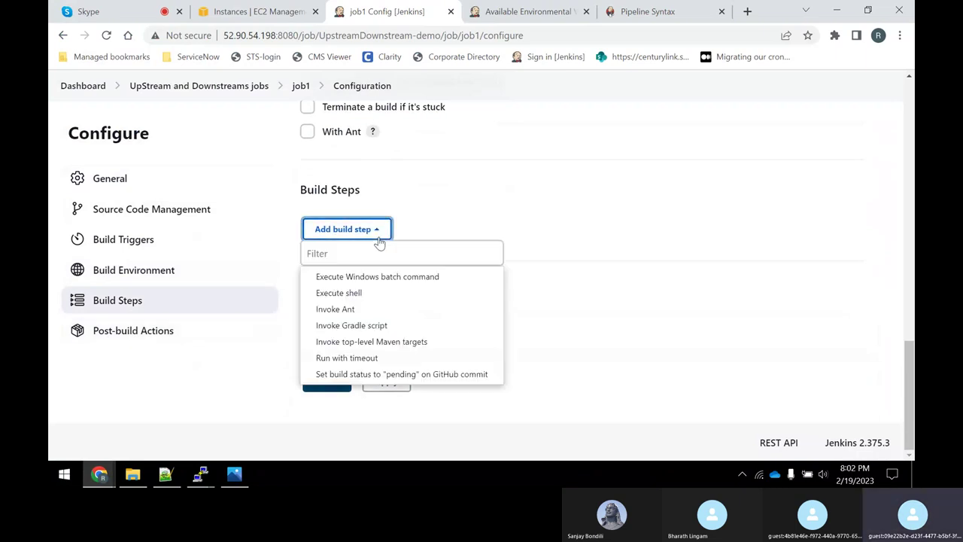
{"action": "left_click", "coordinate": [342, 293]}
{"action": "left_click", "coordinate": [375, 321]}
{"action": "type", "text": "echo j"}
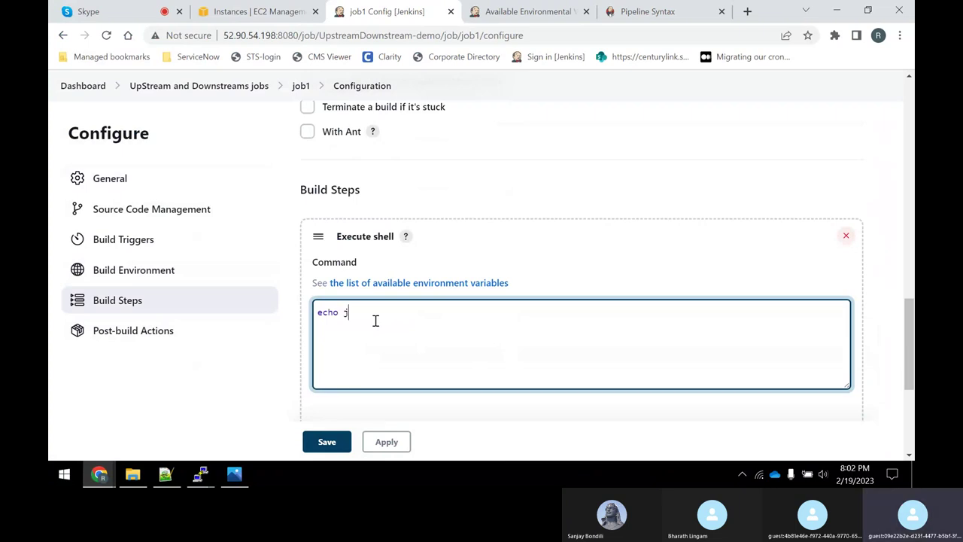
{"action": "key", "text": "BackSpace"}
{"action": "type", "text": "job1 is executed\""}
{"action": "key", "text": "Return"}
{"action": "type", "text": "sleep 15"}
{"action": "left_click", "coordinate": [386, 441]}
{"action": "left_click", "coordinate": [327, 444]}
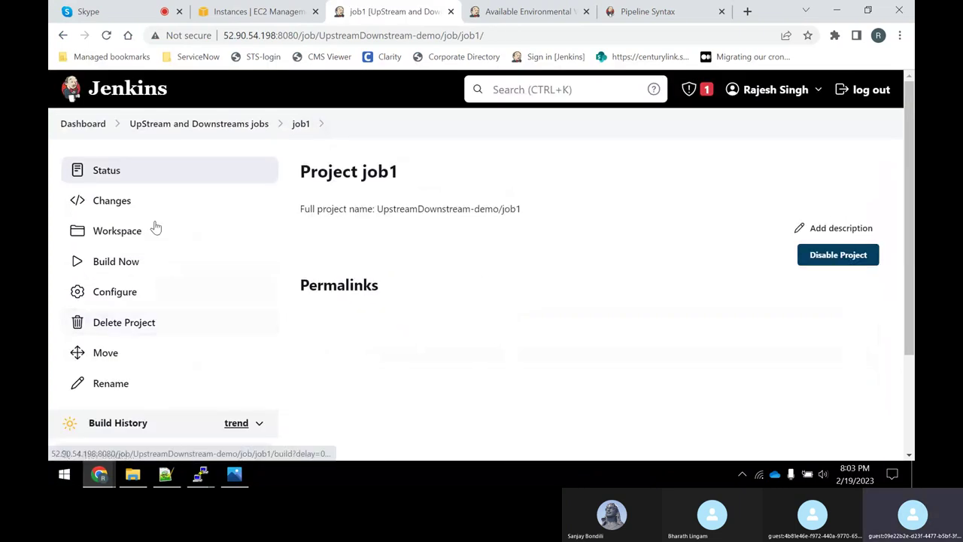
{"action": "left_click", "coordinate": [217, 127]}
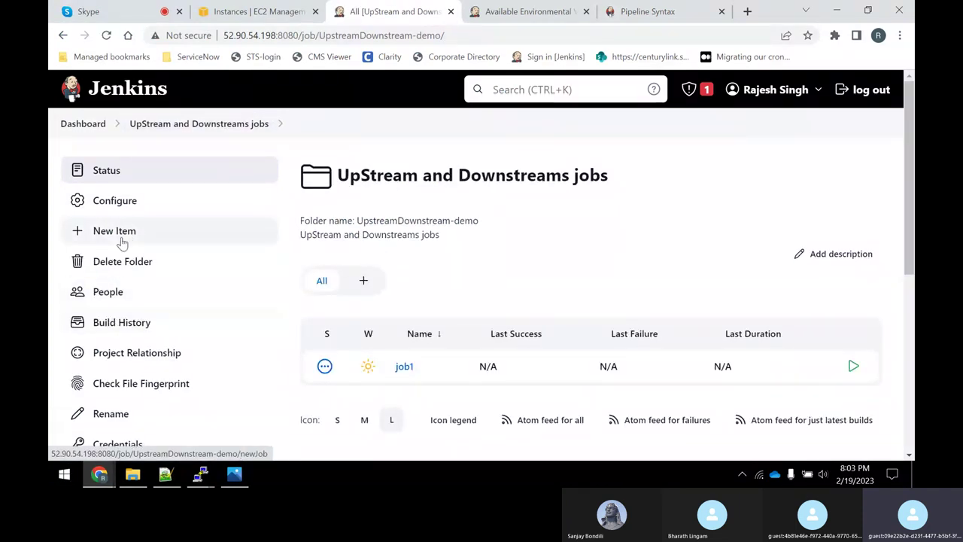
Create a new freestyle project named job2 in the folder.
{"action": "left_click", "coordinate": [127, 231]}
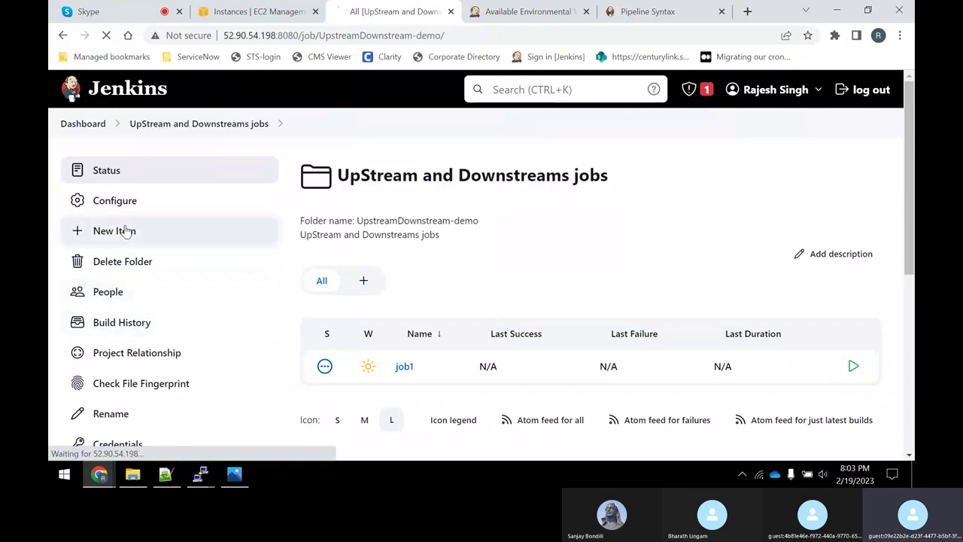
{"action": "type", "text": "jo"}
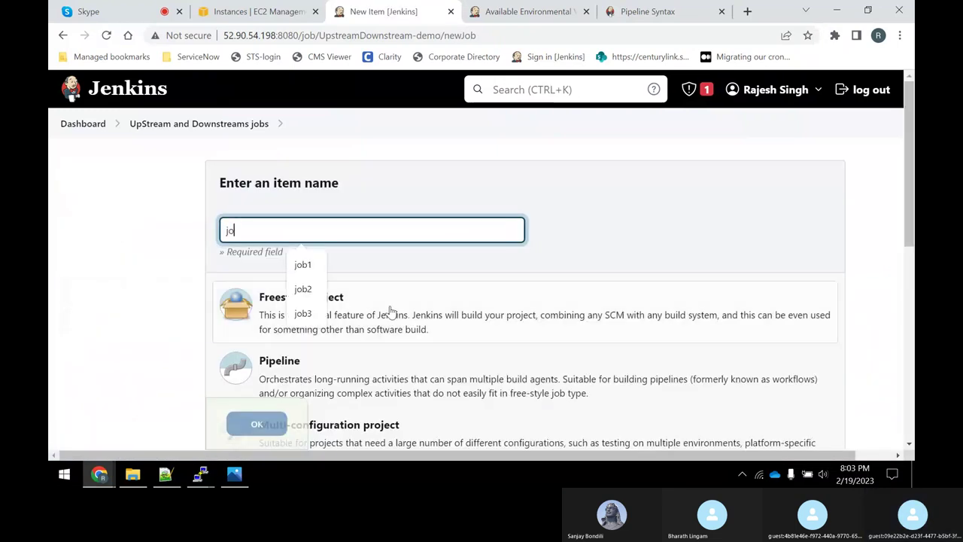
{"action": "type", "text": "b2"}
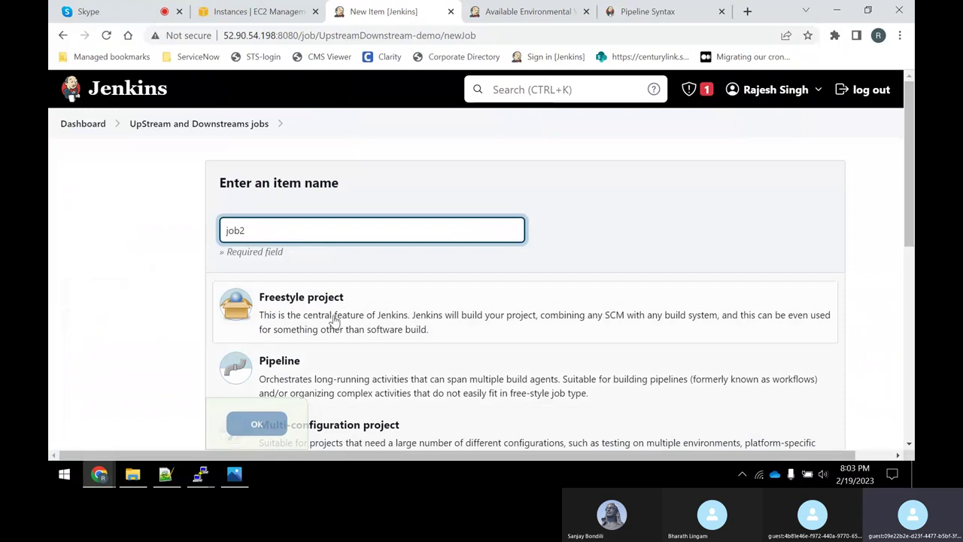
{"action": "left_click", "coordinate": [334, 316]}
{"action": "scroll", "coordinate": [334, 315], "scroll_direction": "down", "scroll_amount": 5}
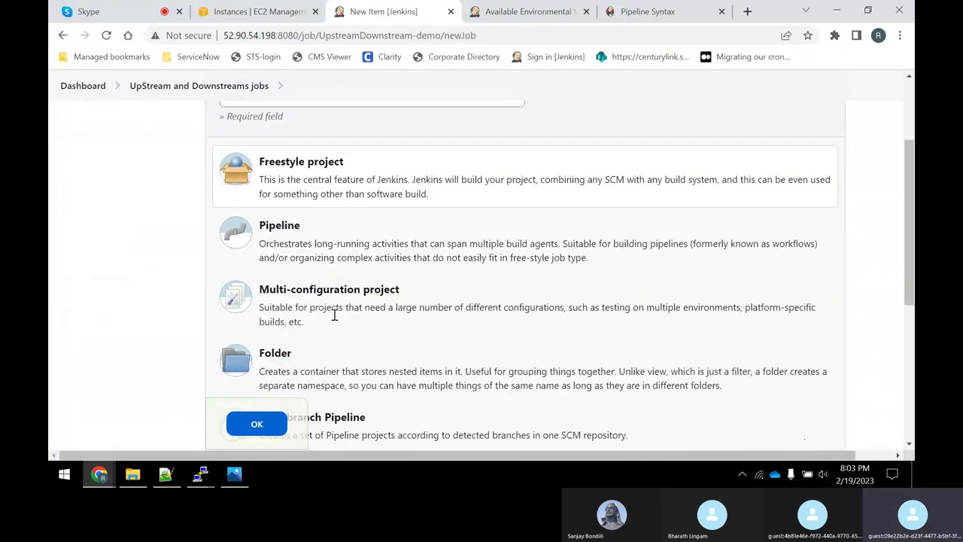
{"action": "left_click", "coordinate": [257, 429]}
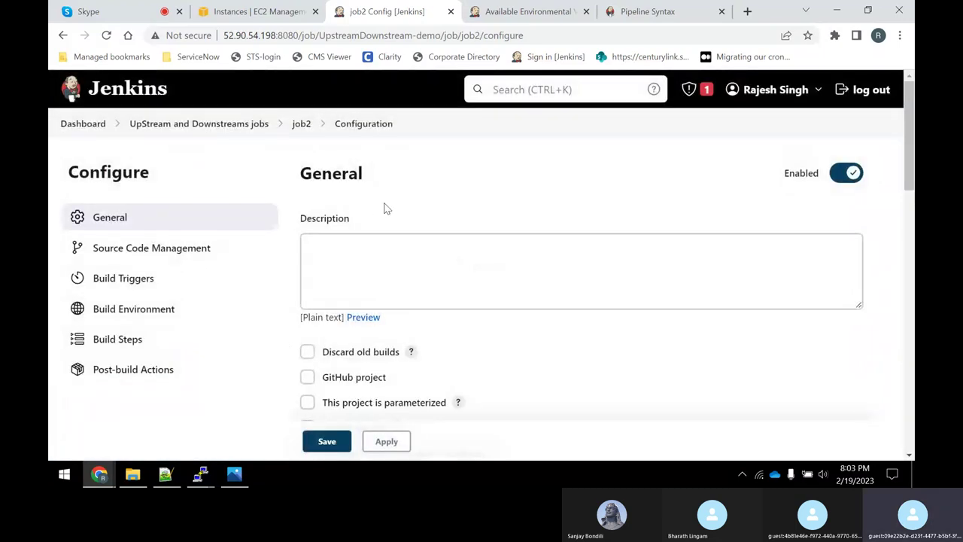
Restrict job2 to run only on agents with the JDK8 label.
{"action": "left_click", "coordinate": [374, 259]}
{"action": "scroll", "coordinate": [363, 245], "scroll_direction": "down", "scroll_amount": 3}
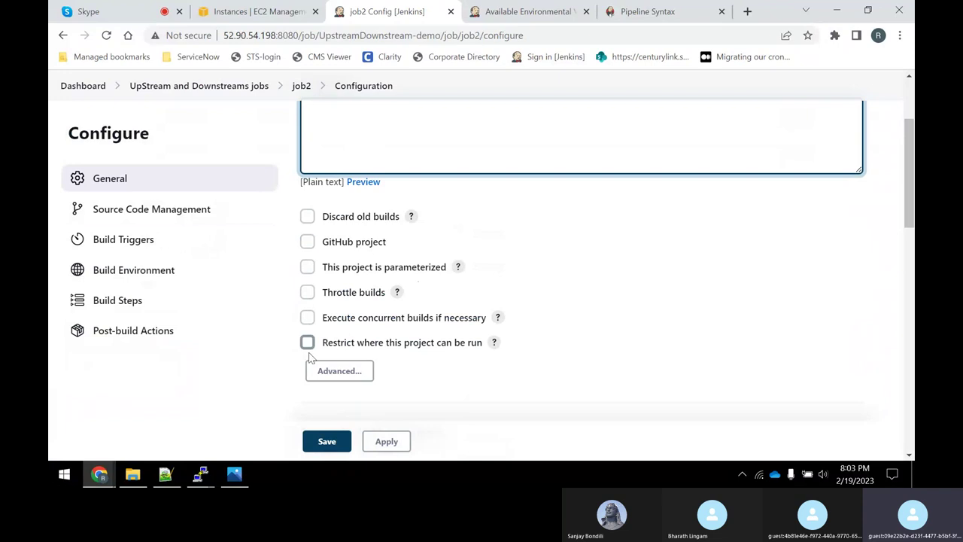
{"action": "left_click", "coordinate": [308, 342]}
{"action": "left_click", "coordinate": [350, 390]}
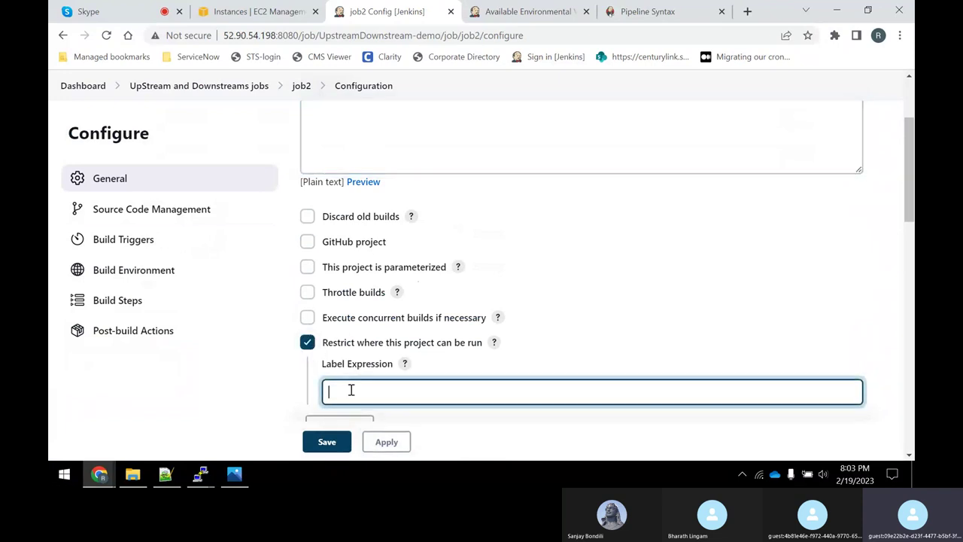
{"action": "type", "text": "JDK"}
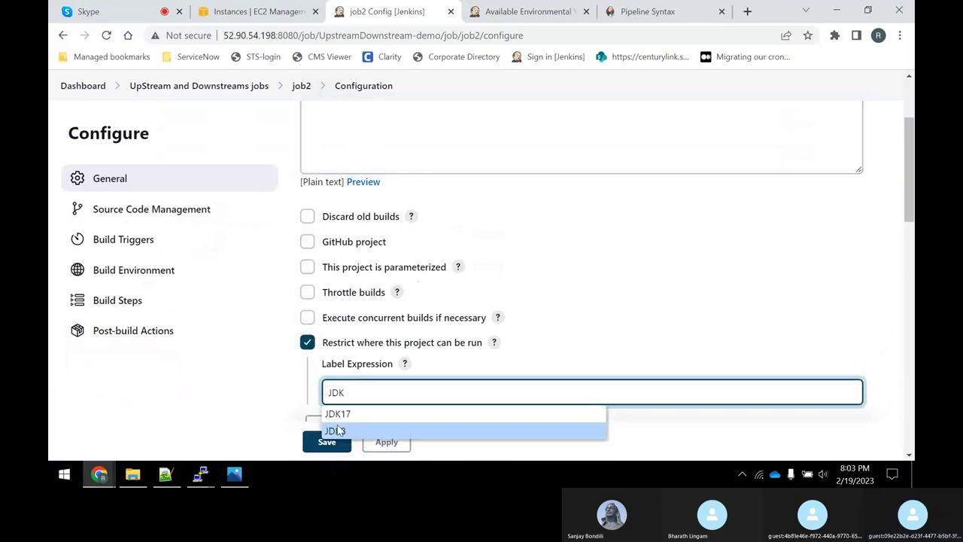
{"action": "left_click", "coordinate": [339, 431]}
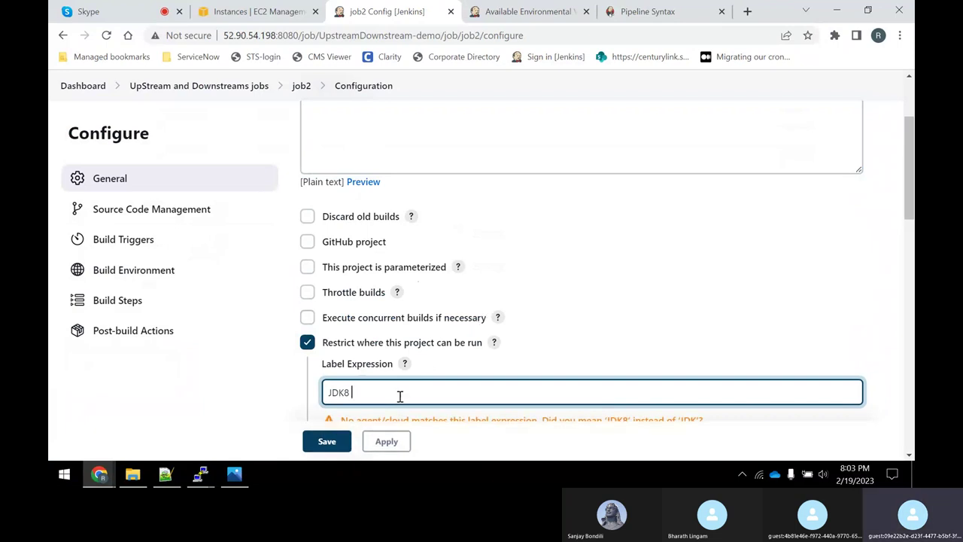
{"action": "scroll", "coordinate": [550, 324], "scroll_direction": "down", "scroll_amount": 2}
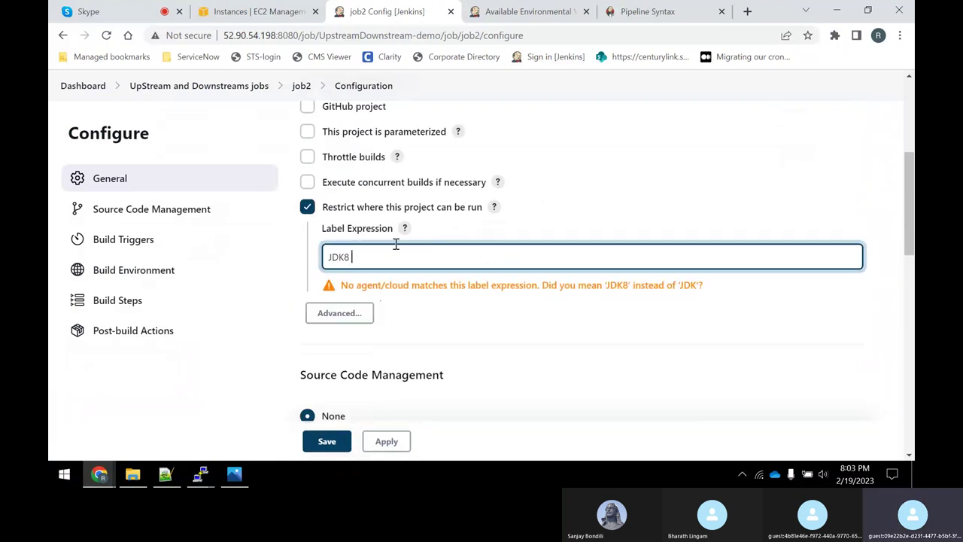
{"action": "scroll", "coordinate": [395, 244], "scroll_direction": "up", "scroll_amount": 3}
{"action": "scroll", "coordinate": [470, 286], "scroll_direction": "down", "scroll_amount": 4}
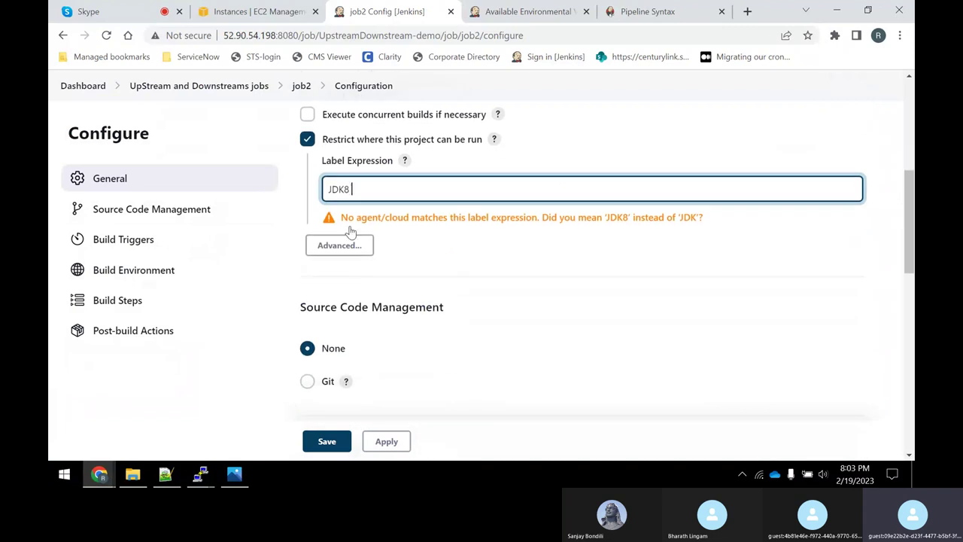
{"action": "scroll", "coordinate": [542, 309], "scroll_direction": "down", "scroll_amount": 12}
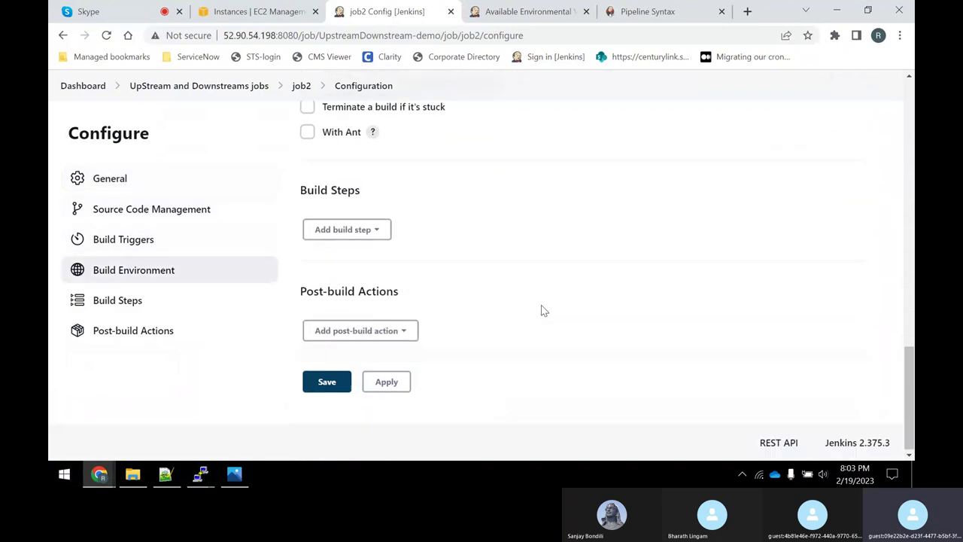
Add a shell step echoing 'job2 is executed successfully' and save job2.
{"action": "left_click", "coordinate": [377, 230]}
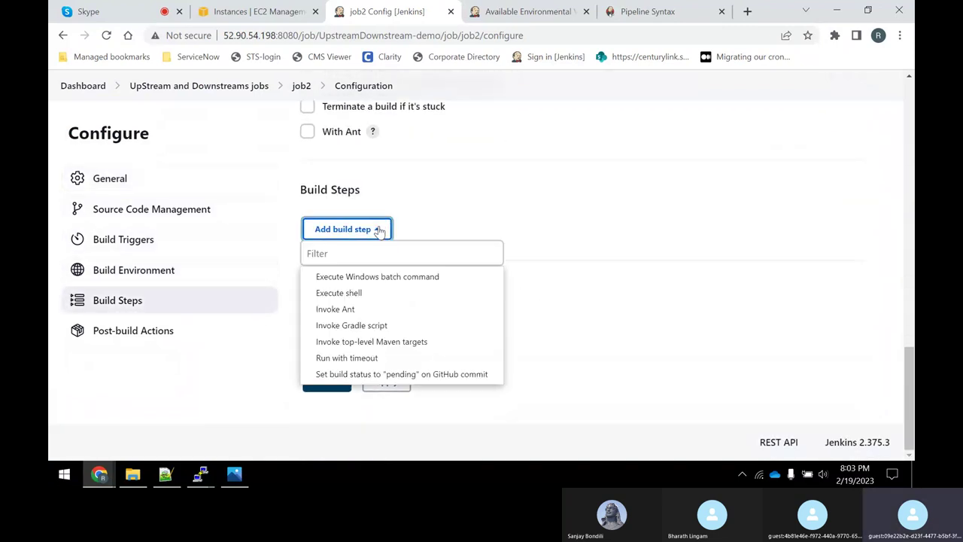
{"action": "left_click", "coordinate": [364, 294]}
{"action": "left_click", "coordinate": [374, 314]}
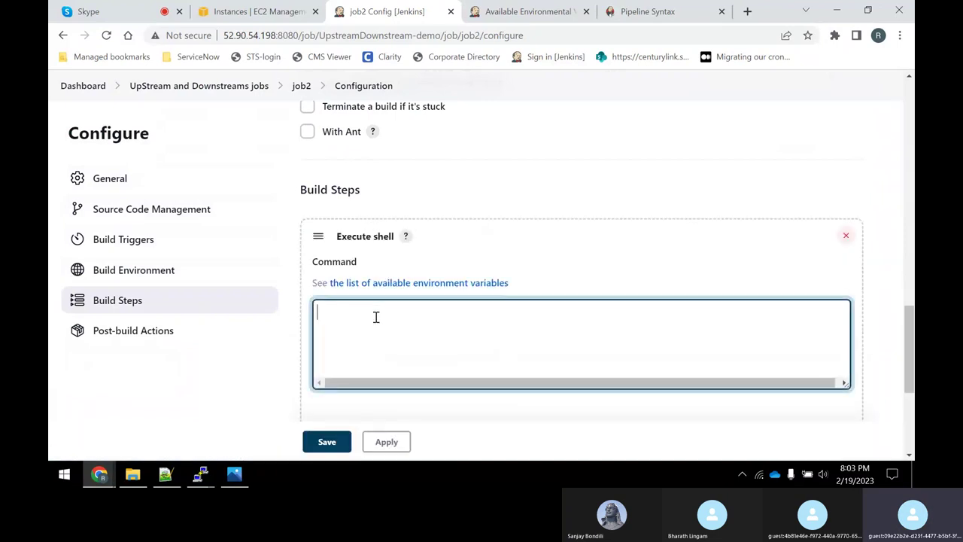
{"action": "type", "text": "echo \"job2 is execut"}
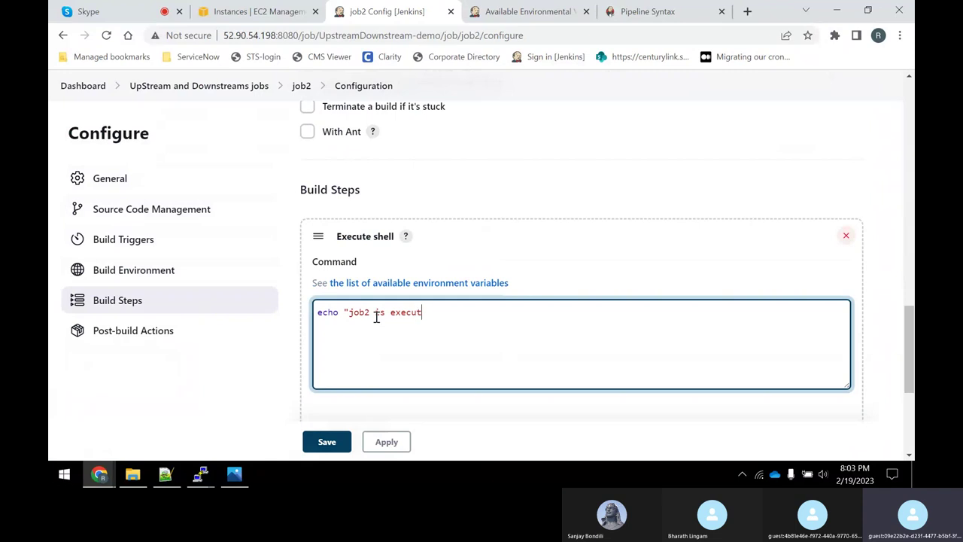
{"action": "type", "text": "ed successfu"}
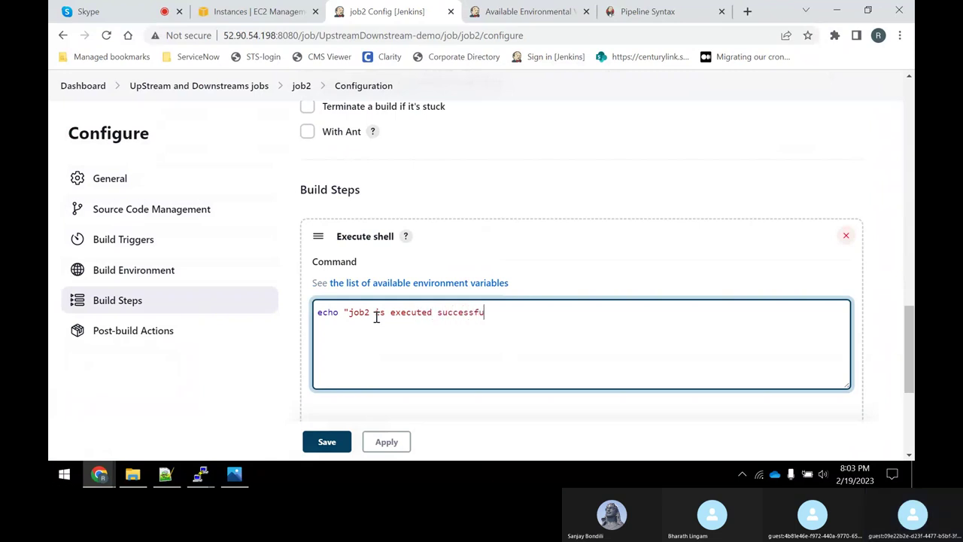
{"action": "type", "text": "lly\""}
{"action": "key", "text": "Return"}
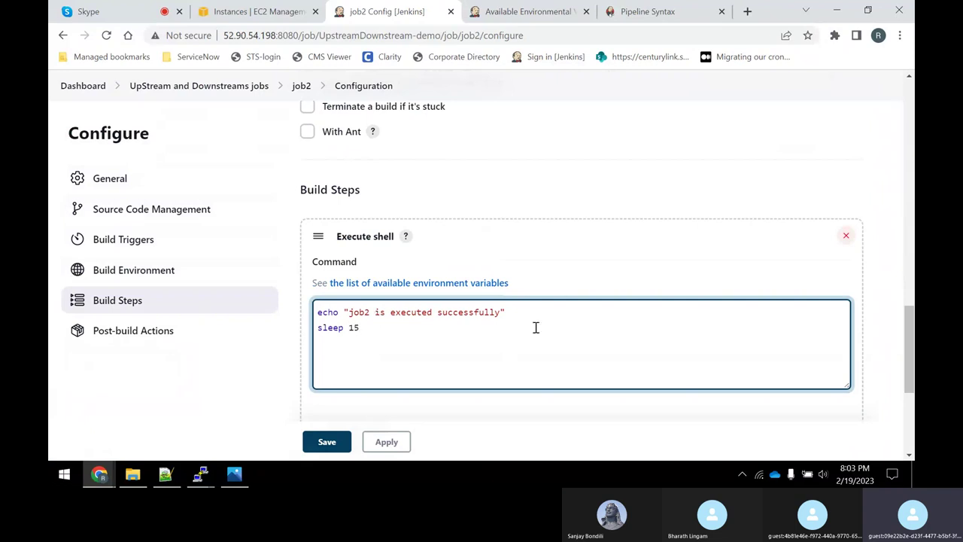
{"action": "left_click", "coordinate": [386, 441]}
{"action": "left_click", "coordinate": [328, 443]}
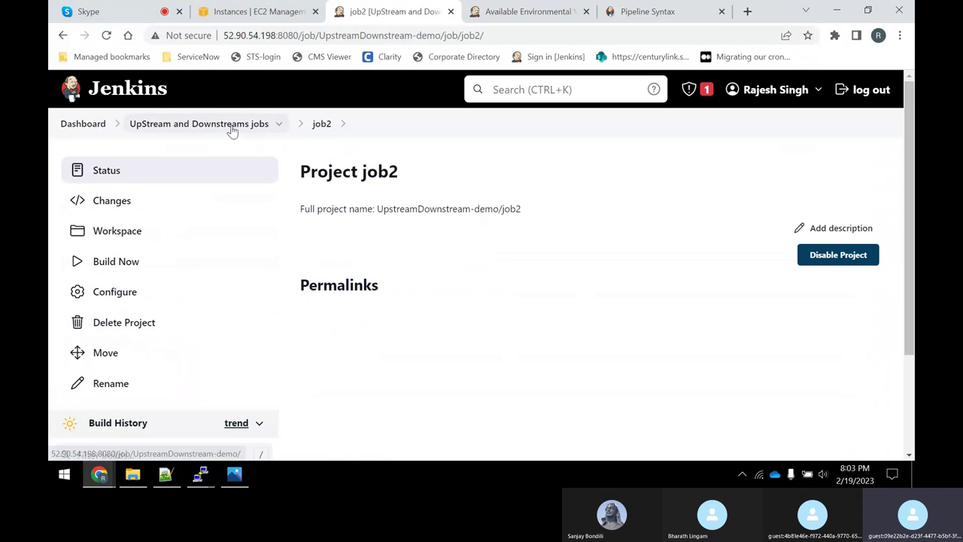
{"action": "left_click", "coordinate": [231, 126]}
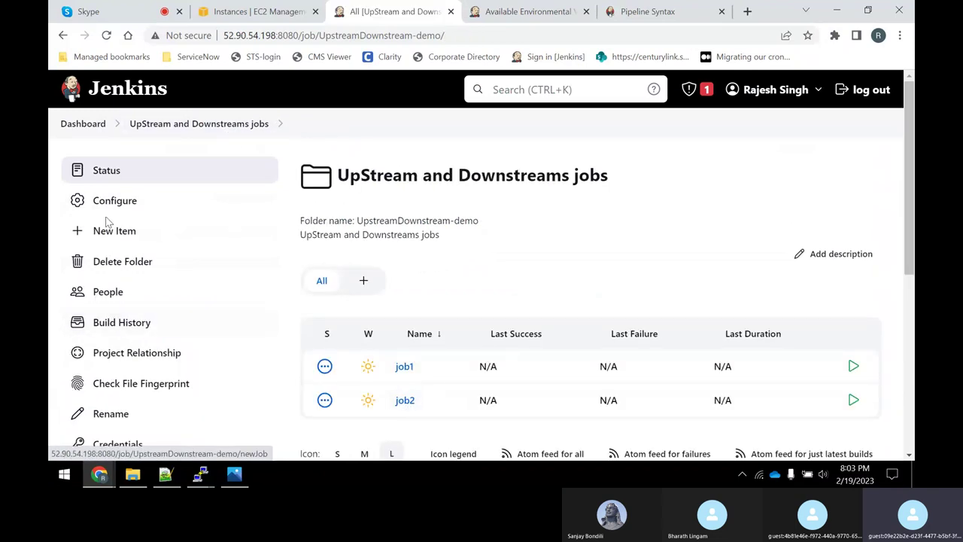
Create another freestyle project named job3.
{"action": "left_click", "coordinate": [119, 236]}
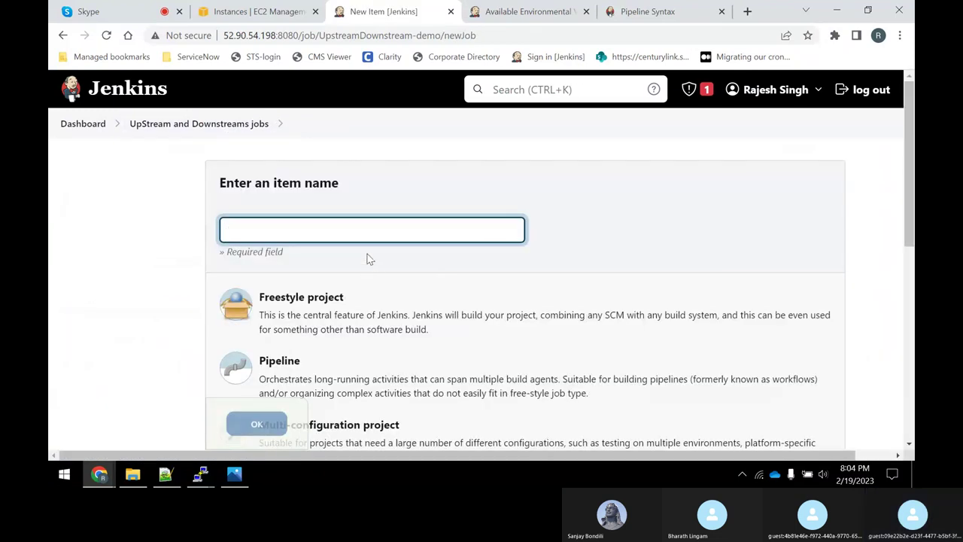
{"action": "type", "text": "job3"}
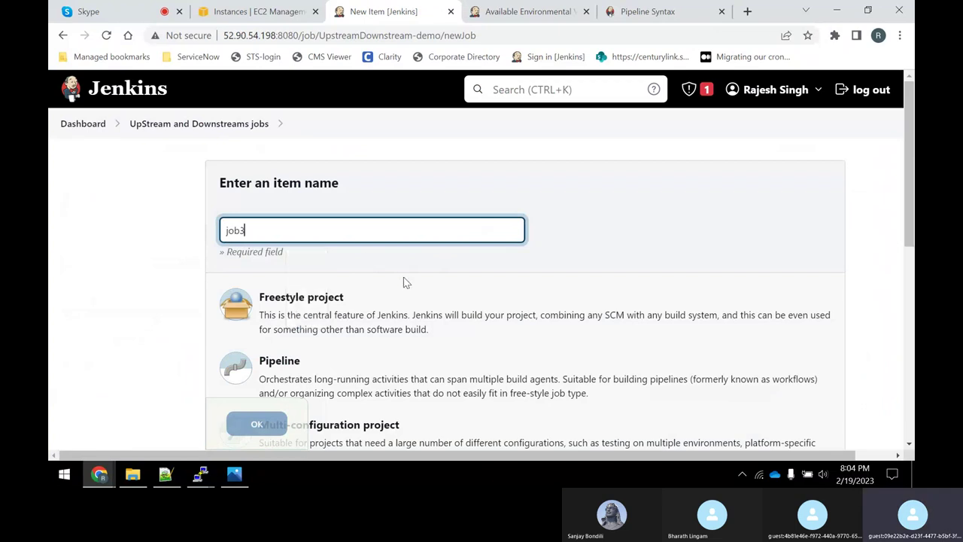
{"action": "left_click", "coordinate": [332, 310]}
{"action": "scroll", "coordinate": [333, 311], "scroll_direction": "down", "scroll_amount": 6}
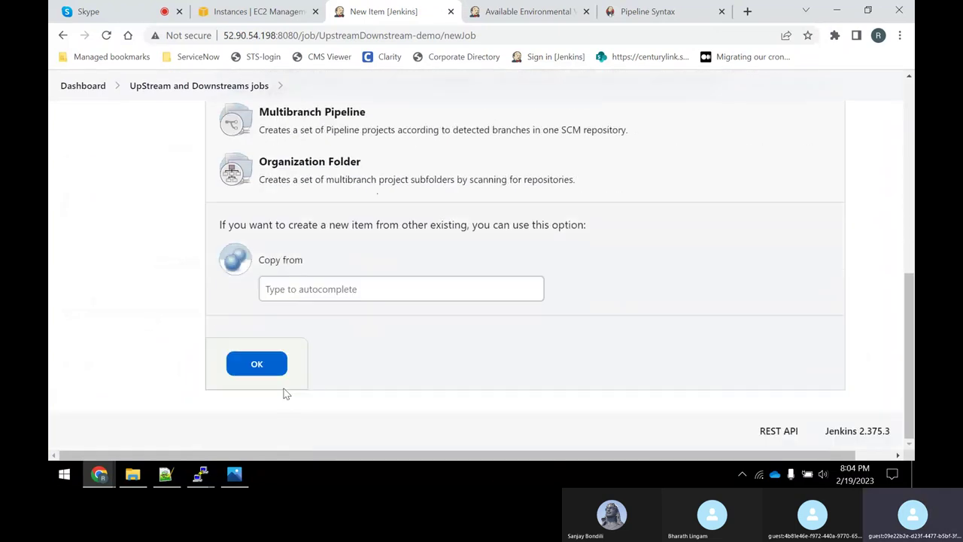
{"action": "left_click", "coordinate": [273, 366]}
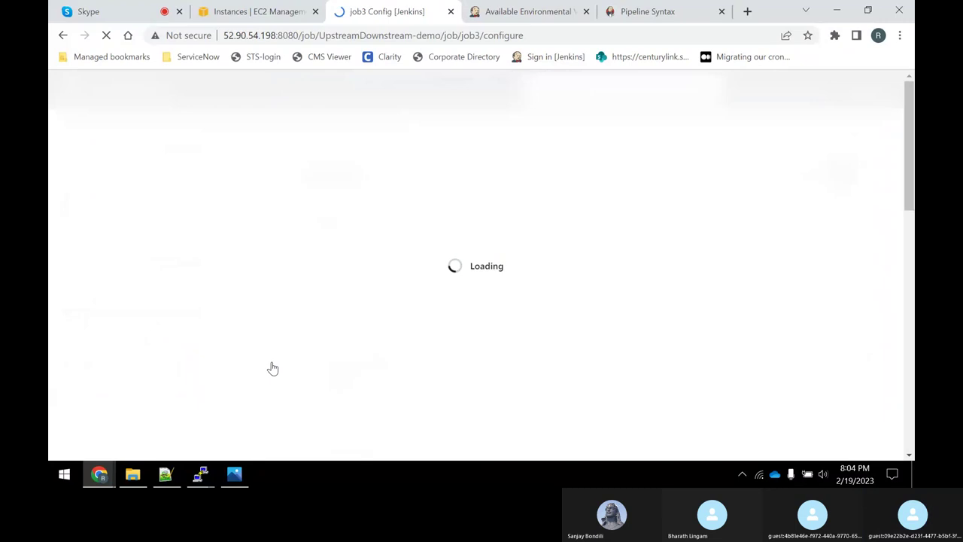
Restrict job3 to run only on agents with the JDK17 label.
{"action": "scroll", "coordinate": [366, 346], "scroll_direction": "down", "scroll_amount": 2}
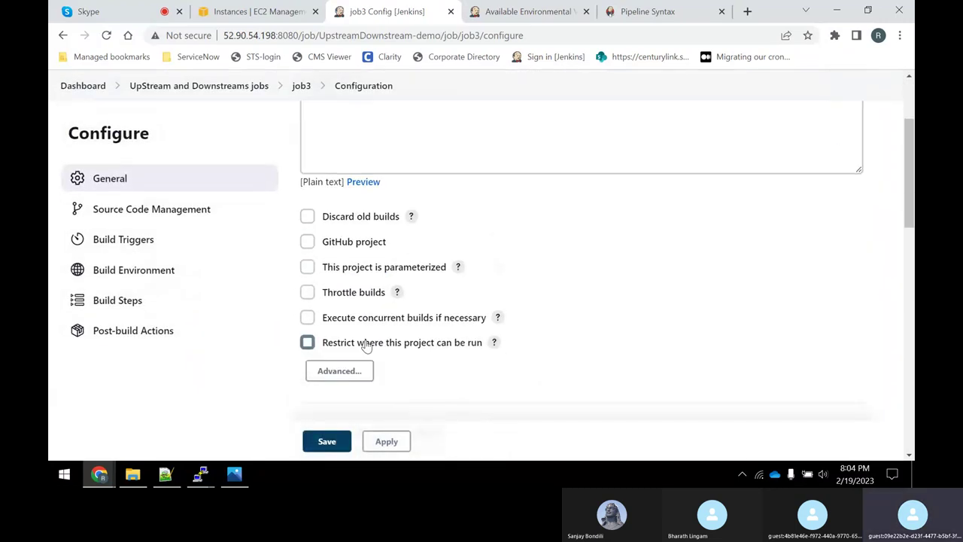
{"action": "left_click", "coordinate": [308, 344]}
{"action": "left_click", "coordinate": [385, 390]}
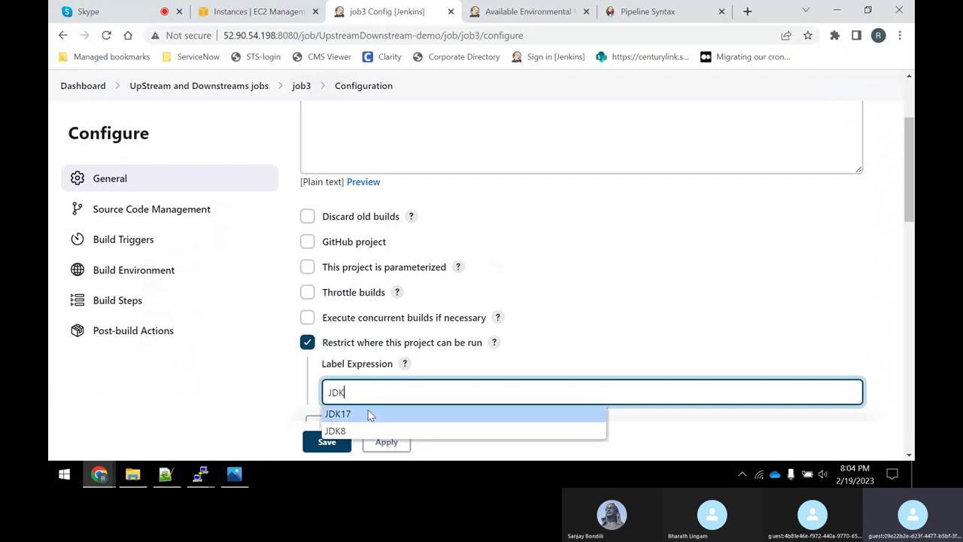
{"action": "type", "text": "JDK"}
{"action": "left_click", "coordinate": [338, 414]}
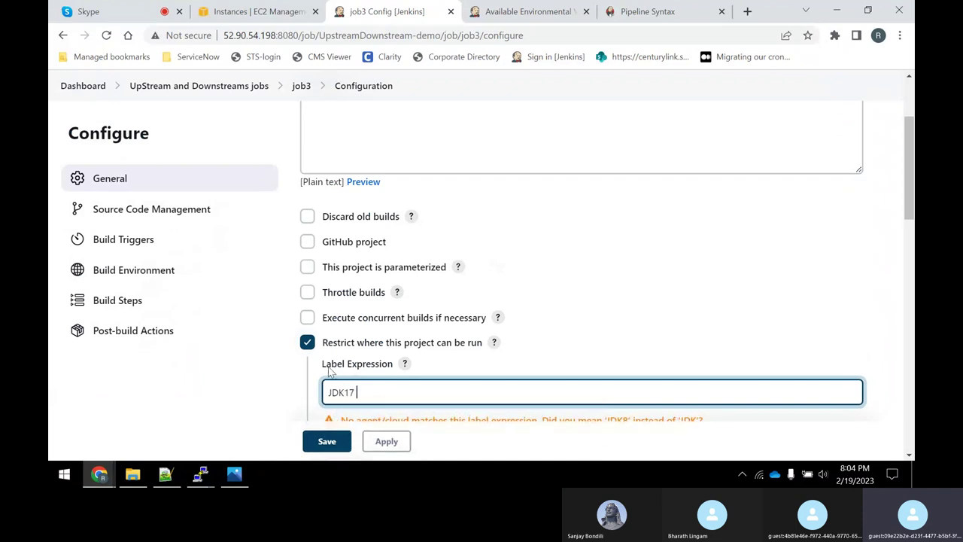
{"action": "scroll", "coordinate": [273, 333], "scroll_direction": "down", "scroll_amount": 3}
{"action": "scroll", "coordinate": [273, 334], "scroll_direction": "down", "scroll_amount": 12}
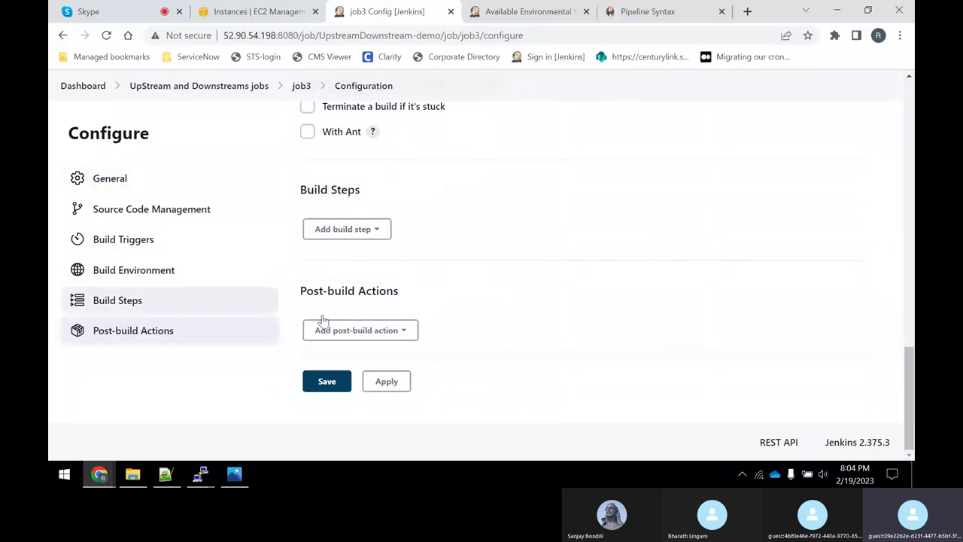
Add a shell step echoing 'job3 is executed successfully' and save job3.
{"action": "left_click", "coordinate": [338, 241]}
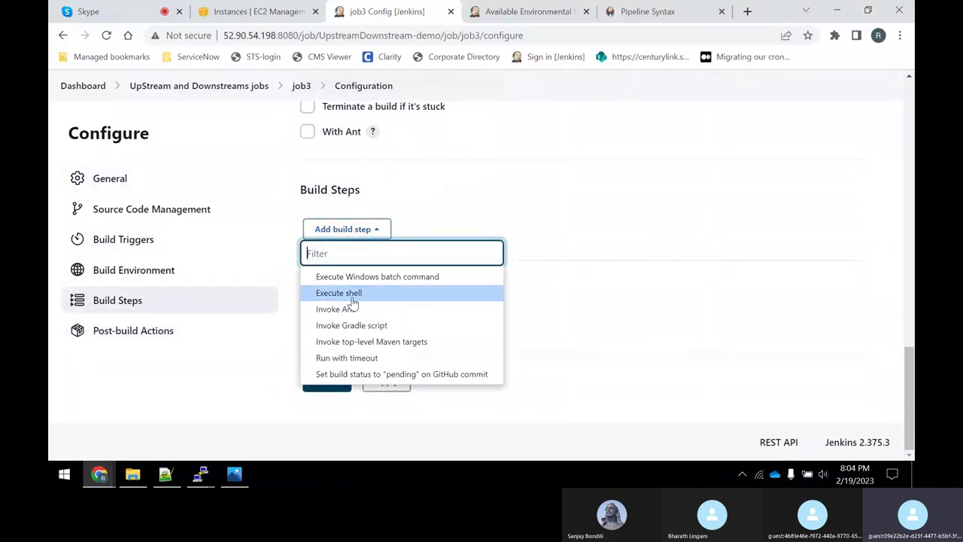
{"action": "left_click", "coordinate": [352, 292]}
{"action": "left_click", "coordinate": [357, 321]}
{"action": "type", "text": "ech"}
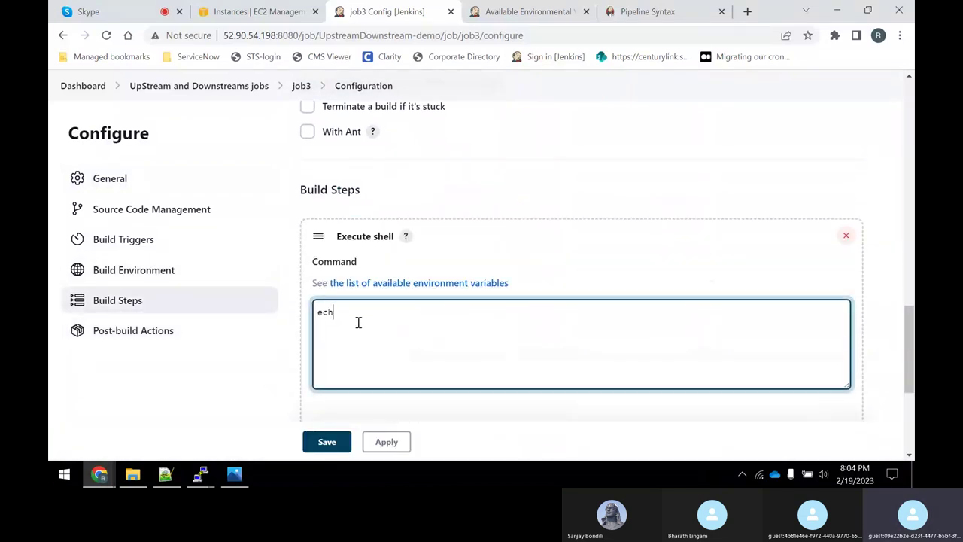
{"action": "type", "text": "o \""}
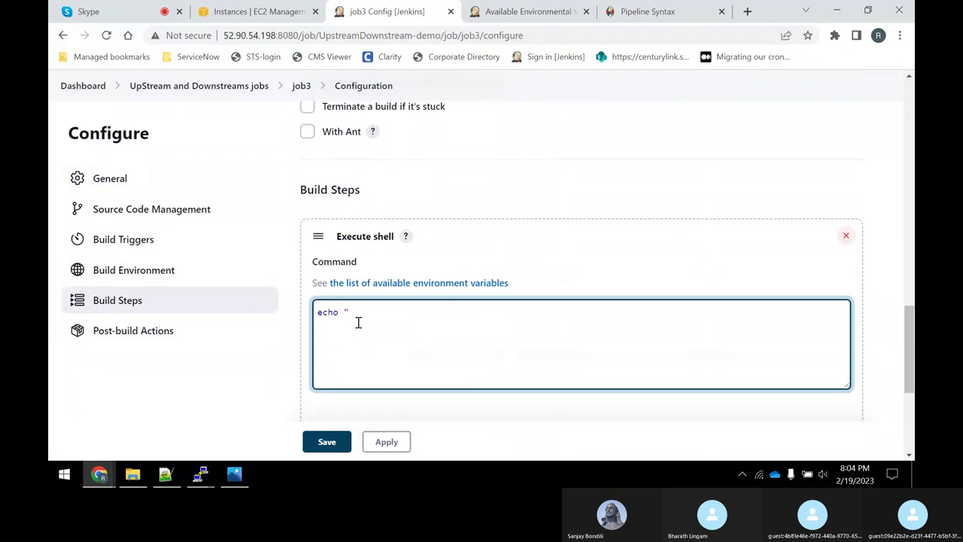
{"action": "type", "text": "job3 is ex"}
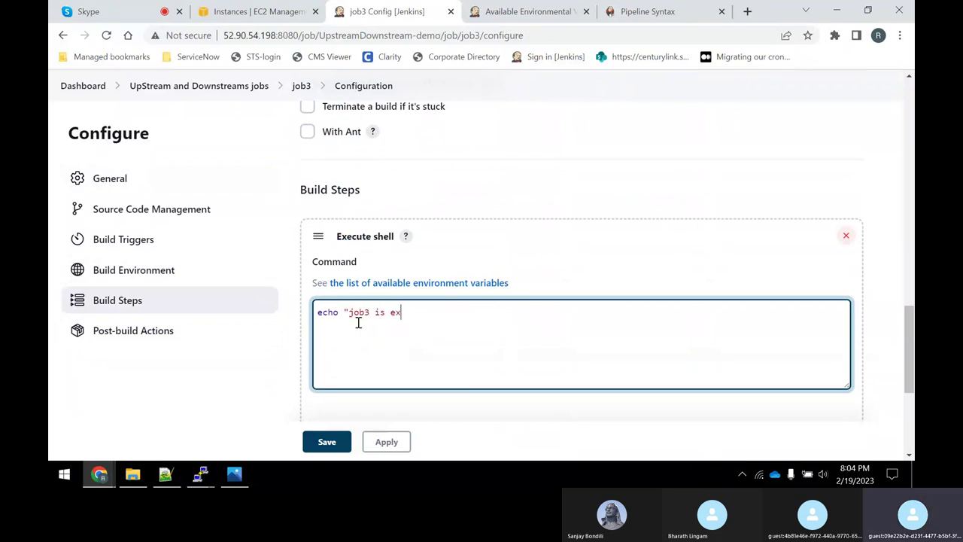
{"action": "type", "text": "ecuted successfully\""}
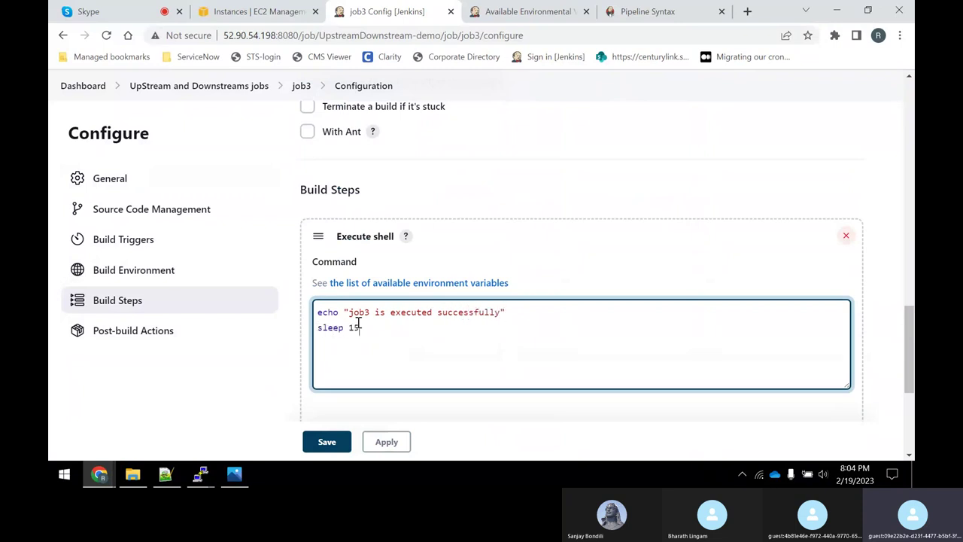
{"action": "left_click", "coordinate": [384, 442]}
{"action": "left_click", "coordinate": [340, 442]}
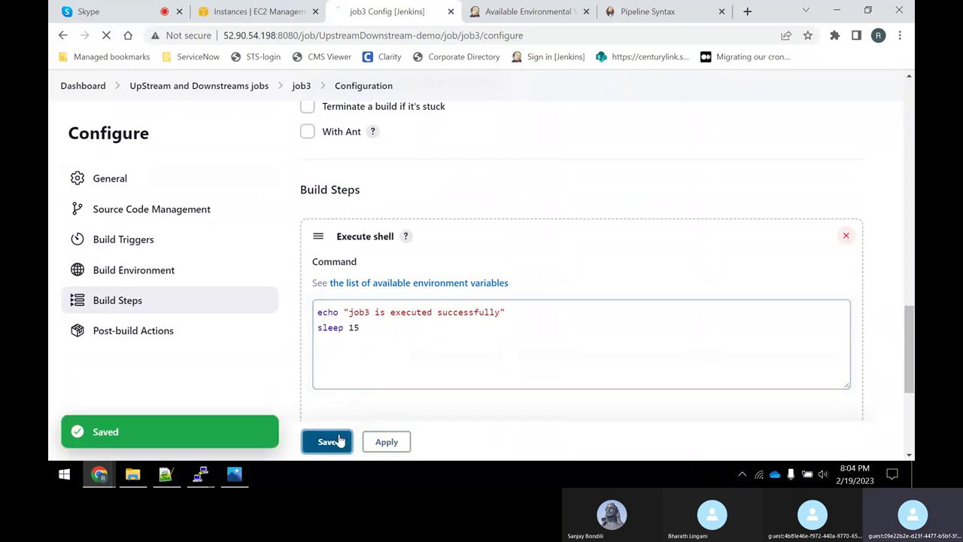
{"action": "left_click", "coordinate": [197, 124]}
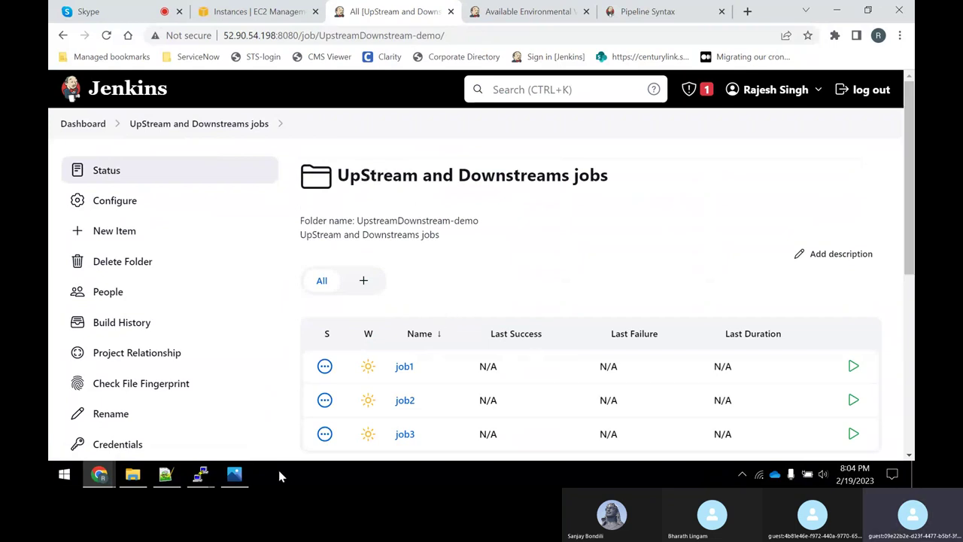
Add '1st option:' and 'post build actions' lines under the two-ways line in Jenkins-notes.txt.
{"action": "left_click", "coordinate": [165, 474]}
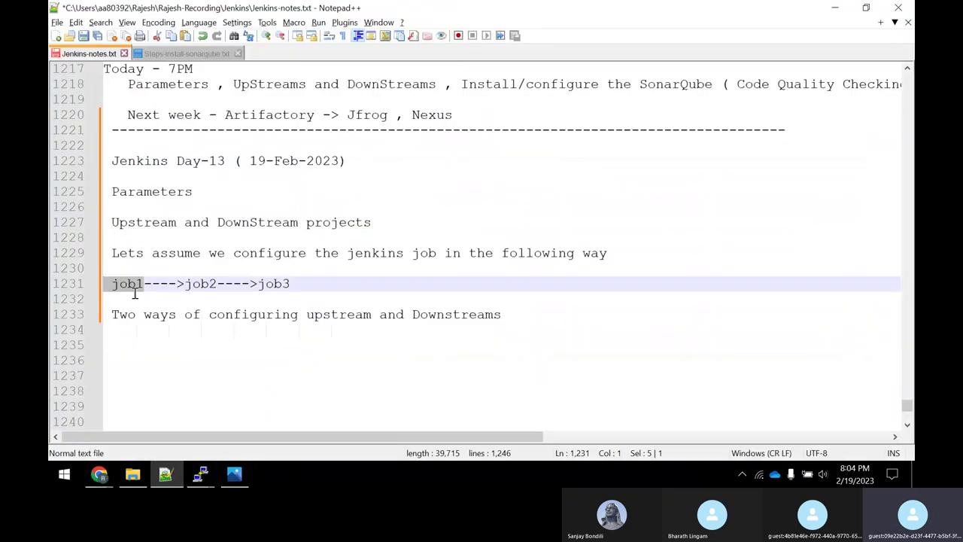
{"action": "left_click_drag", "start_coordinate": [116, 316], "coordinate": [506, 314]}
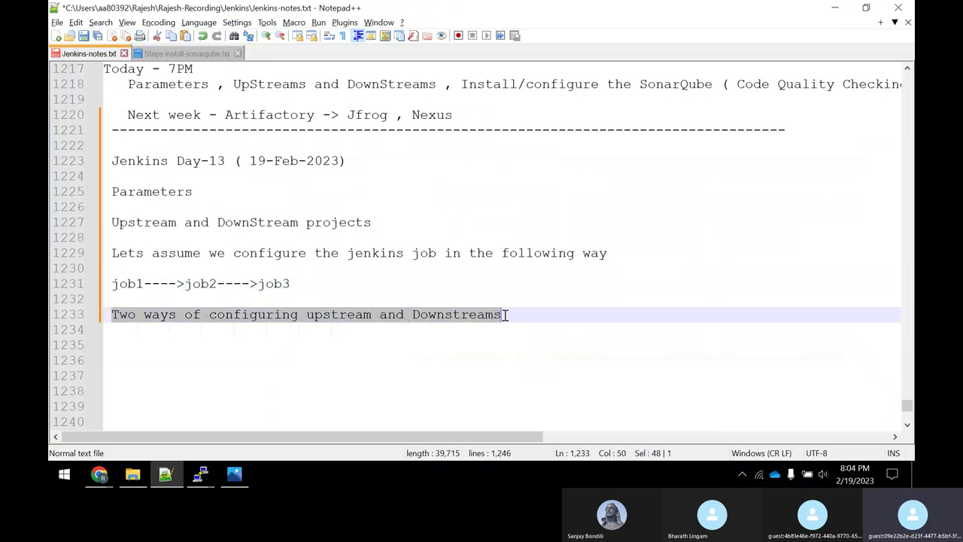
{"action": "left_click", "coordinate": [509, 315]}
{"action": "key", "text": "Return"}
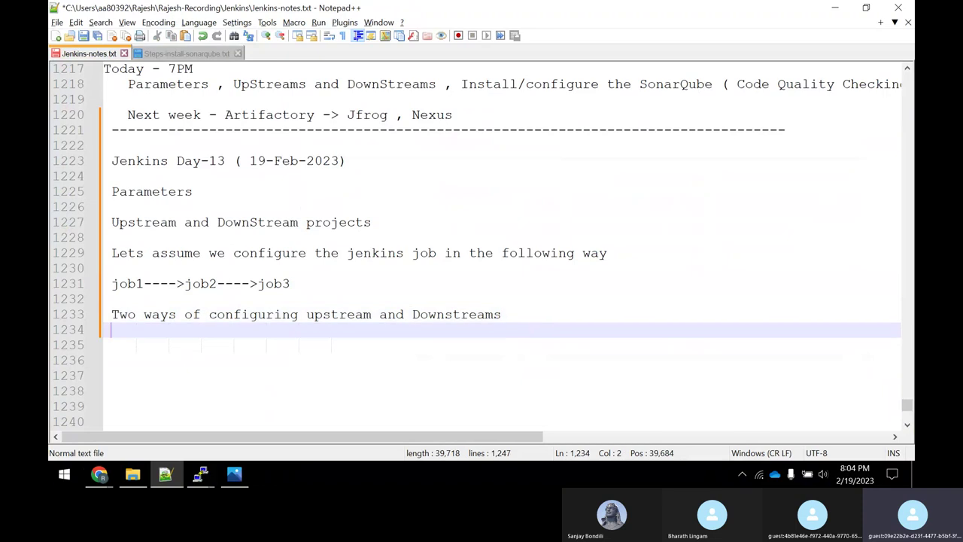
{"action": "type", "text": "1st optio"}
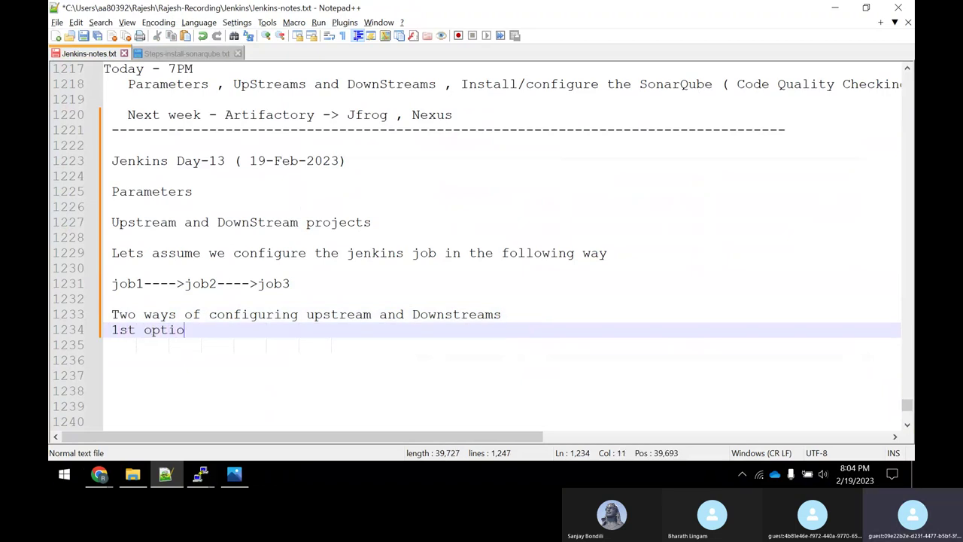
{"action": "type", "text": "n:"}
{"action": "key", "text": "Return"}
{"action": "type", "text": "1"}
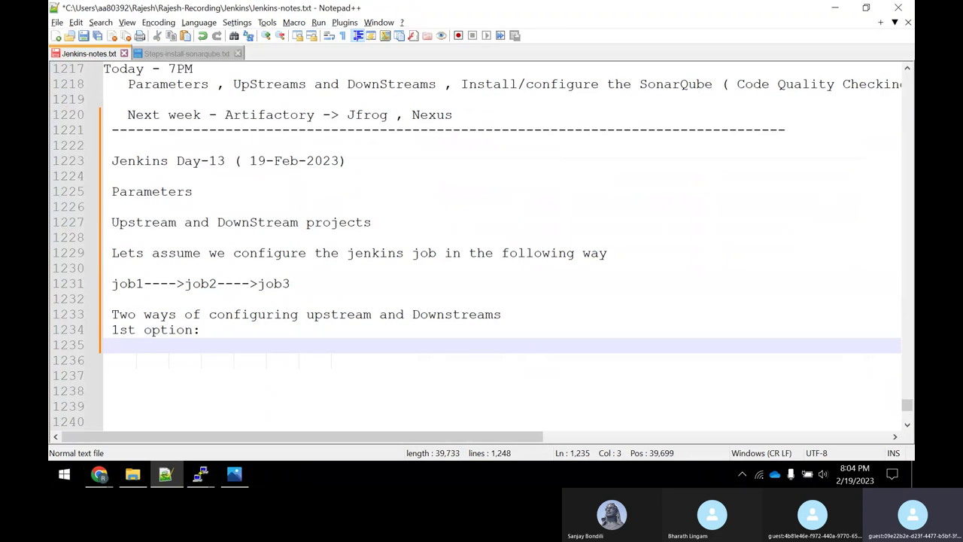
{"action": "type", "text": "post build ac"}
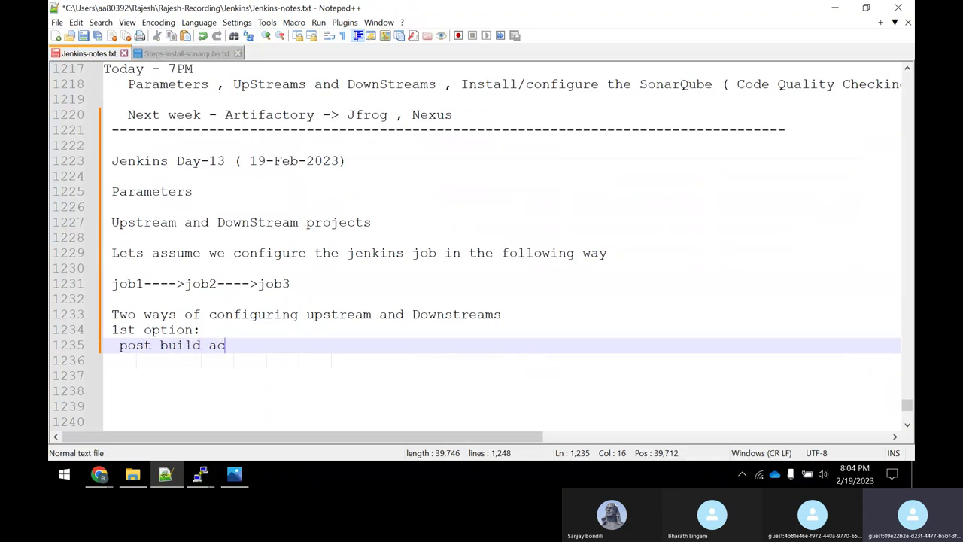
{"action": "type", "text": "tions"}
{"action": "mouse_move", "coordinate": [98, 474]}
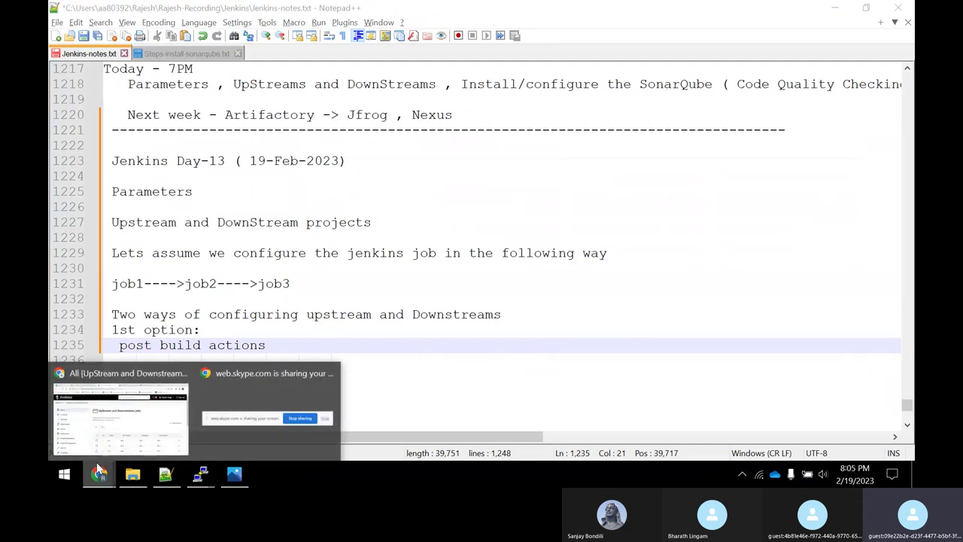
{"action": "left_click", "coordinate": [120, 410]}
Open job1's configuration and complete its echo to 'job1 is executed successfully'.
{"action": "left_click", "coordinate": [403, 368]}
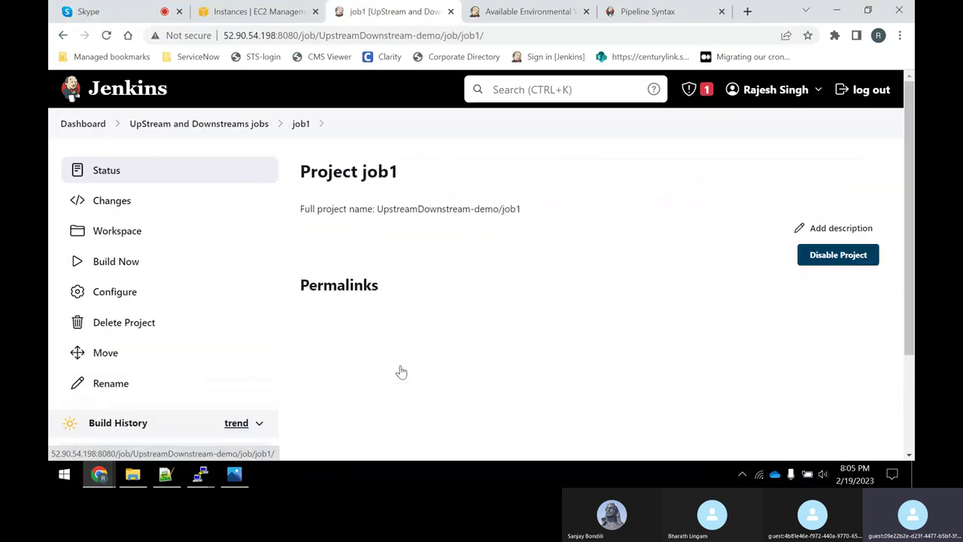
{"action": "left_click", "coordinate": [110, 295]}
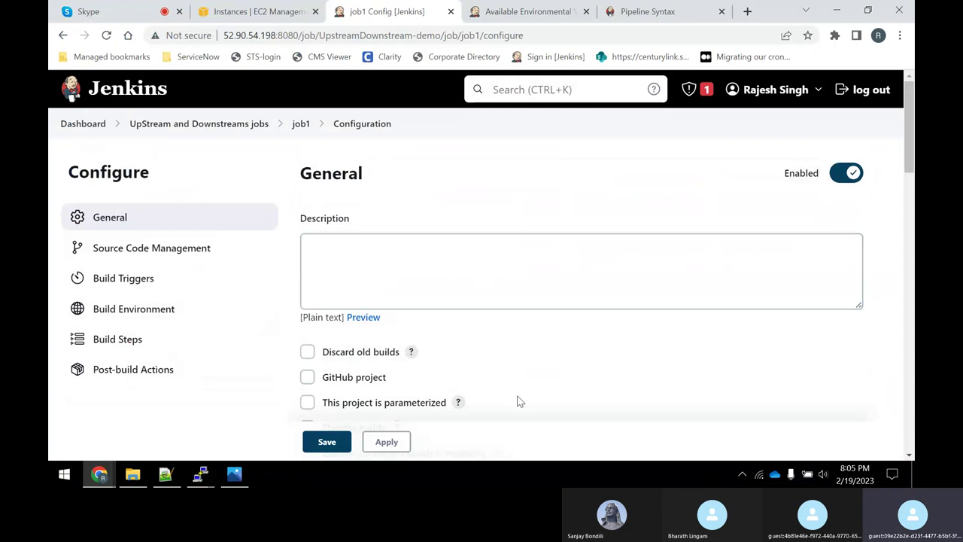
{"action": "left_click", "coordinate": [166, 474]}
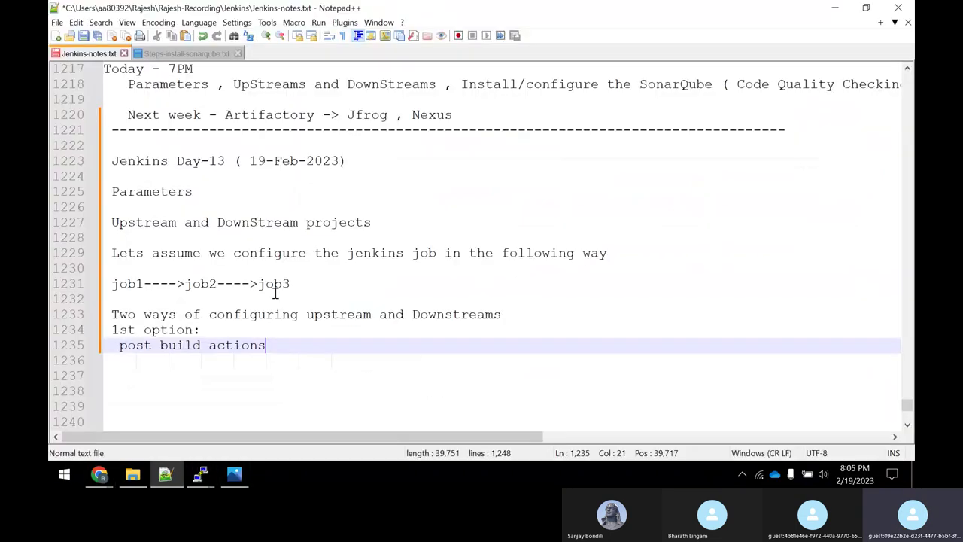
{"action": "double_click", "coordinate": [197, 284]}
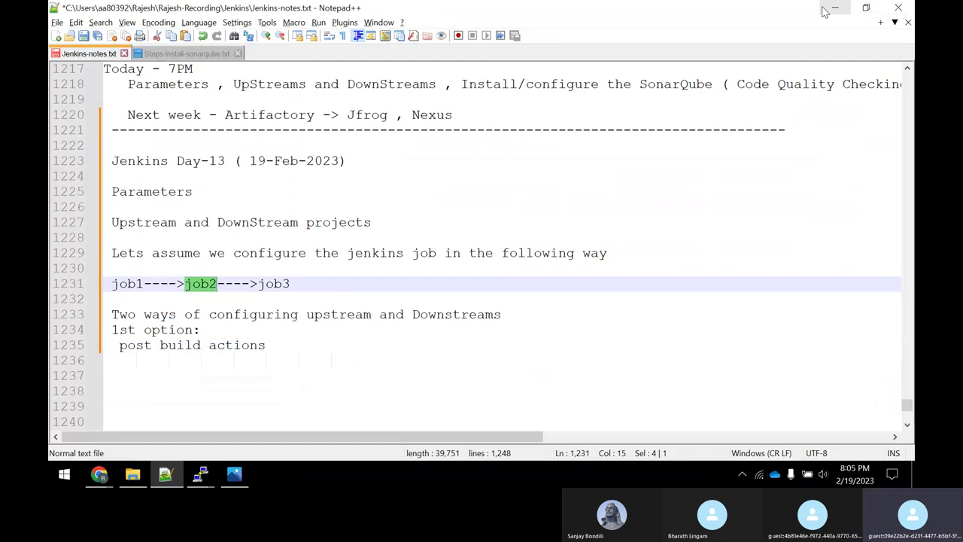
{"action": "key", "text": "alt+Tab"}
{"action": "scroll", "coordinate": [389, 343], "scroll_direction": "down", "scroll_amount": 15}
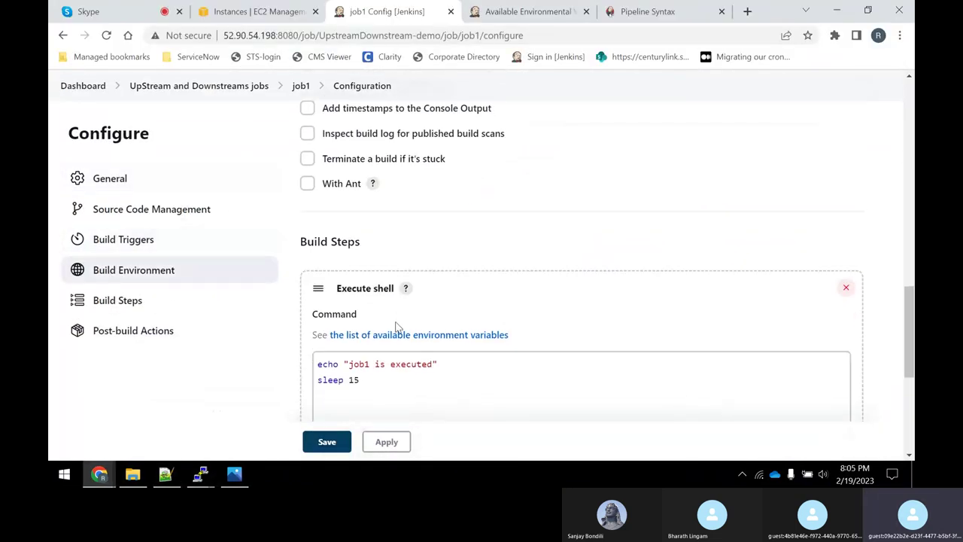
{"action": "left_click", "coordinate": [426, 173]}
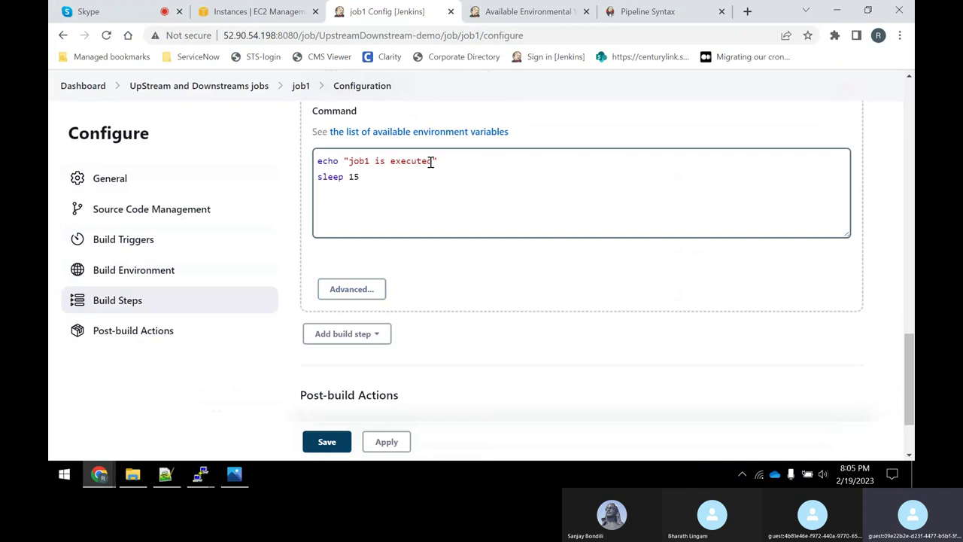
{"action": "left_click", "coordinate": [433, 160]}
{"action": "type", "text": "succes"}
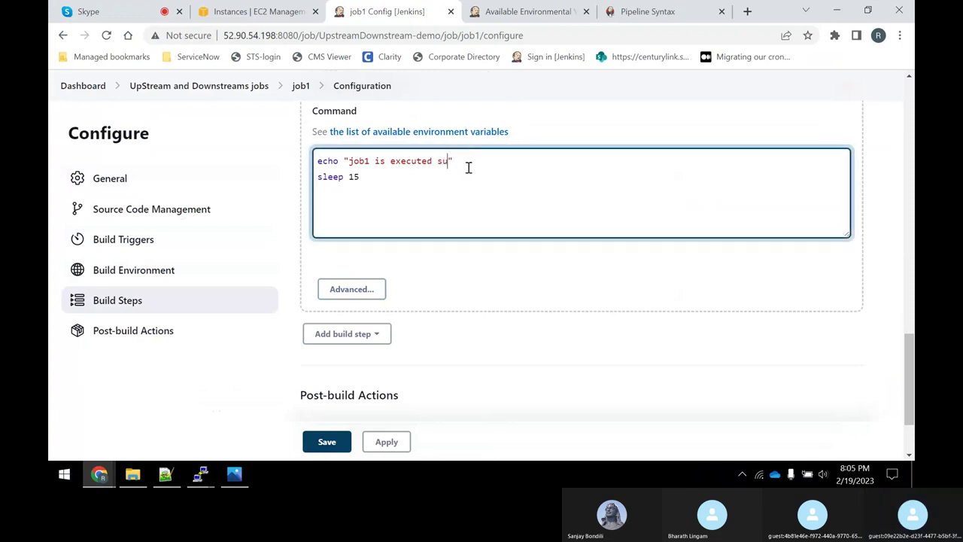
{"action": "type", "text": "sfully"}
{"action": "scroll", "coordinate": [407, 320], "scroll_direction": "down", "scroll_amount": 3}
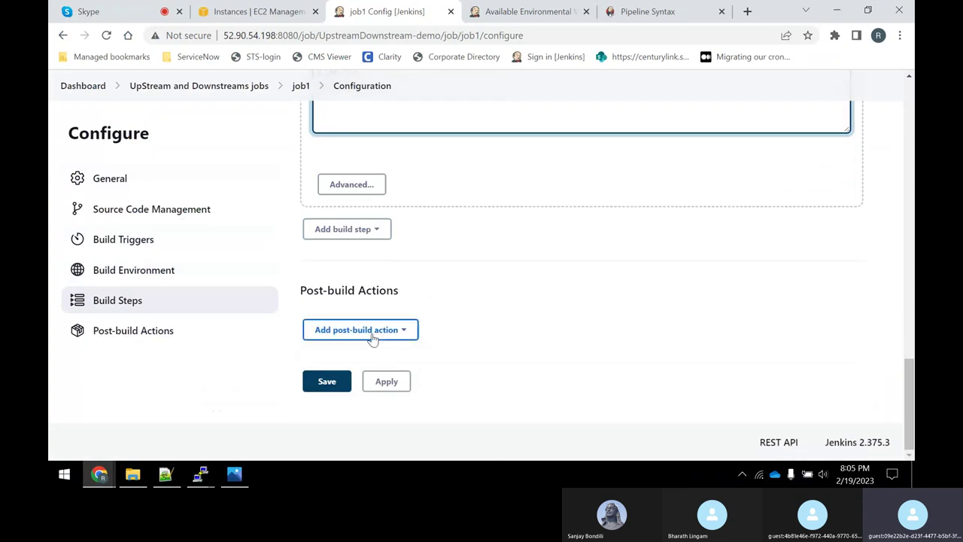
Add a Build other projects post-build action to job1 targeting job2, triggered only if stable.
{"action": "left_click", "coordinate": [372, 337]}
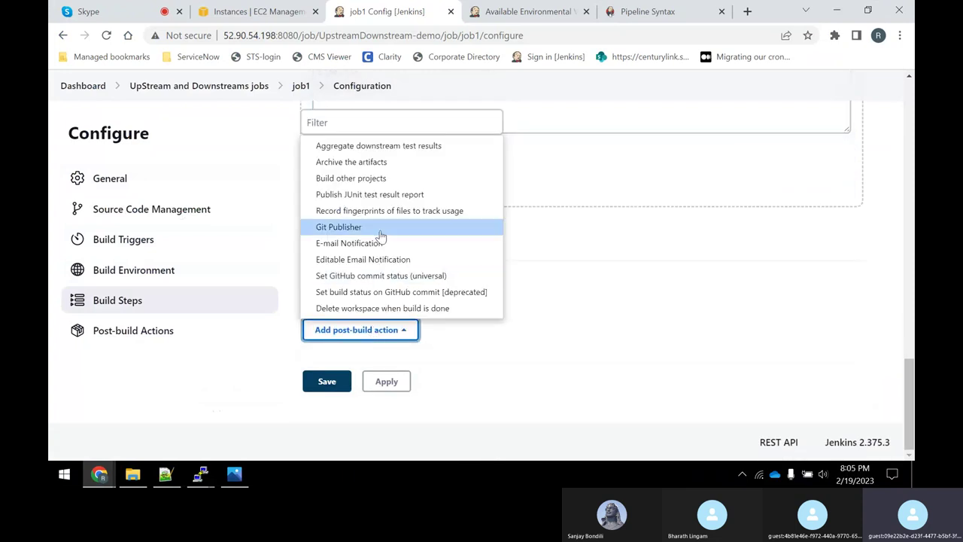
{"action": "left_click", "coordinate": [362, 181]}
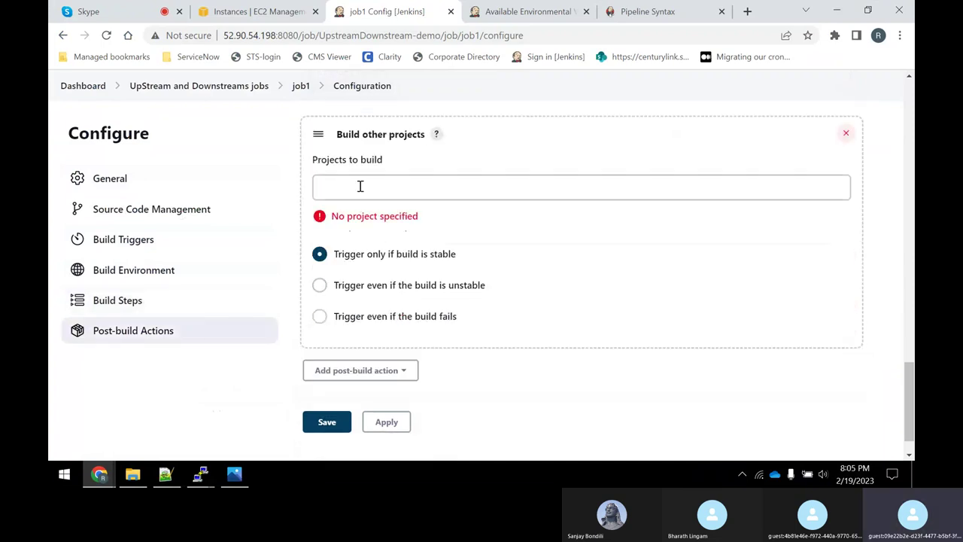
{"action": "left_click", "coordinate": [361, 188]}
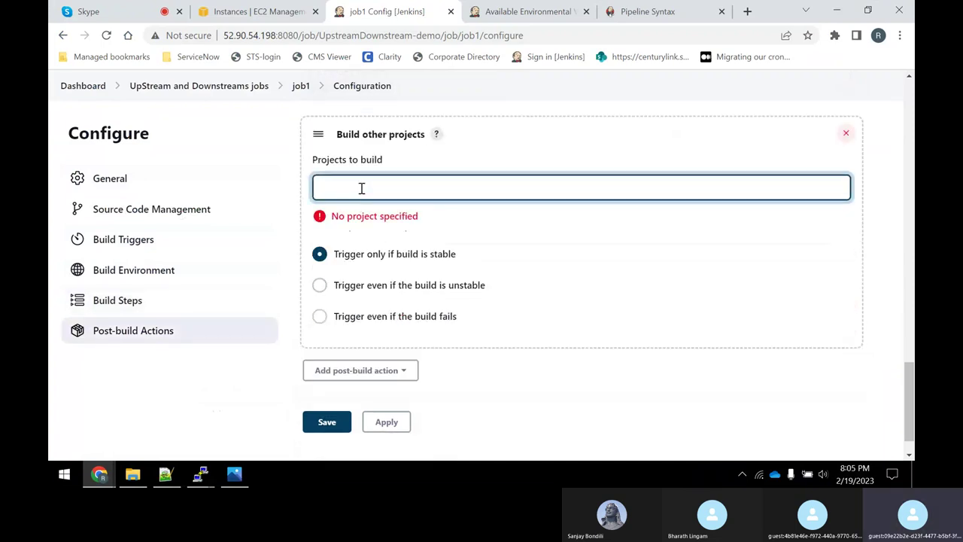
{"action": "type", "text": "job2"}
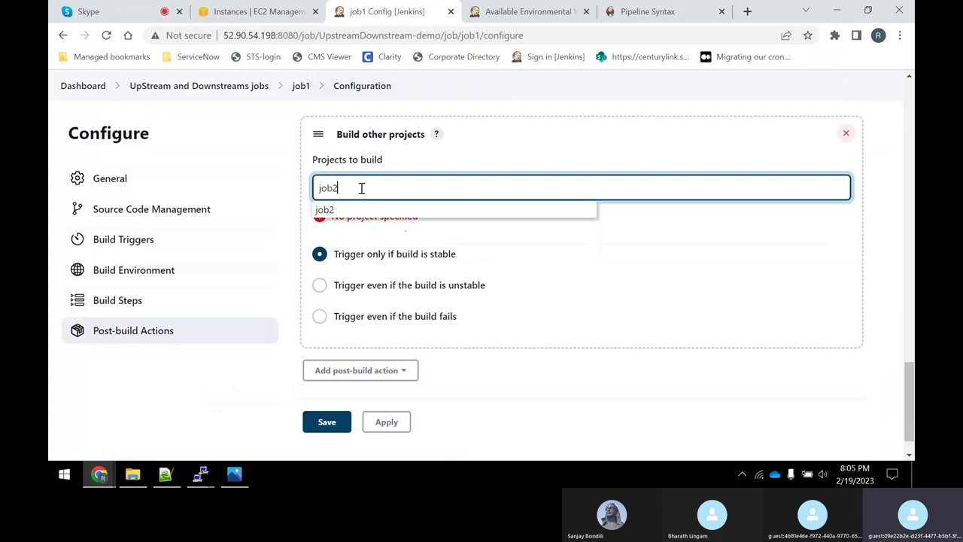
{"action": "left_click", "coordinate": [371, 211]}
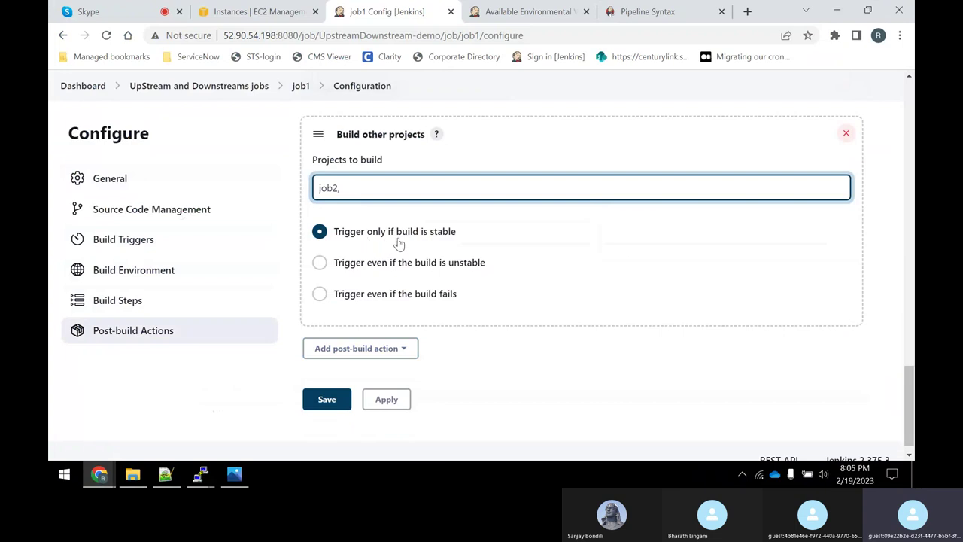
{"action": "scroll", "coordinate": [475, 279], "scroll_direction": "up", "scroll_amount": 1}
{"action": "scroll", "coordinate": [398, 252], "scroll_direction": "up", "scroll_amount": 5}
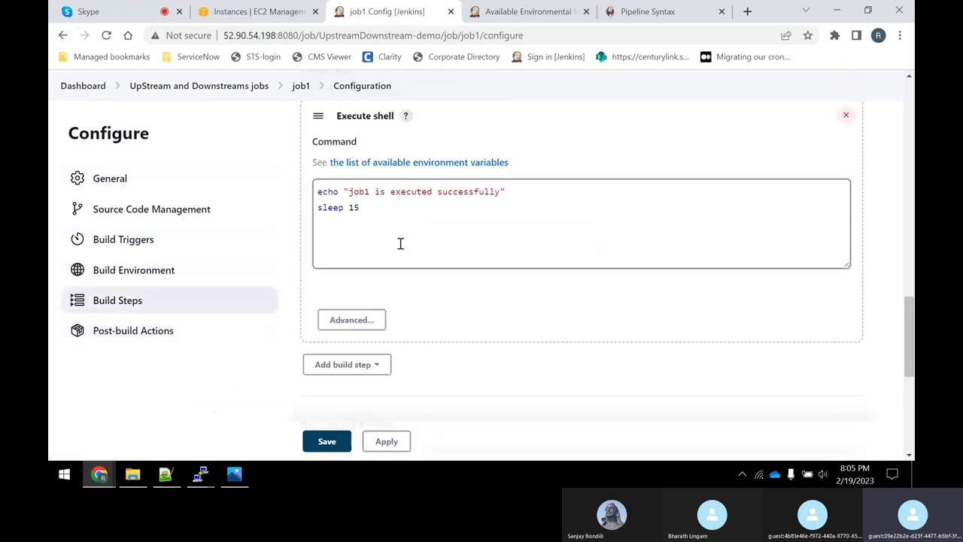
{"action": "scroll", "coordinate": [400, 252], "scroll_direction": "down", "scroll_amount": 5}
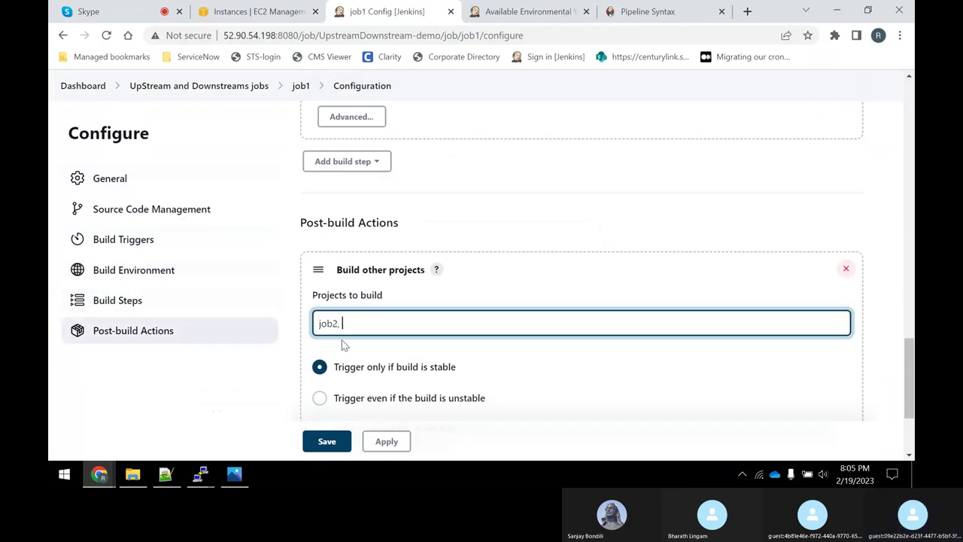
Save job1's configuration and return to the folder's job list.
{"action": "left_click", "coordinate": [386, 442]}
{"action": "left_click", "coordinate": [335, 445]}
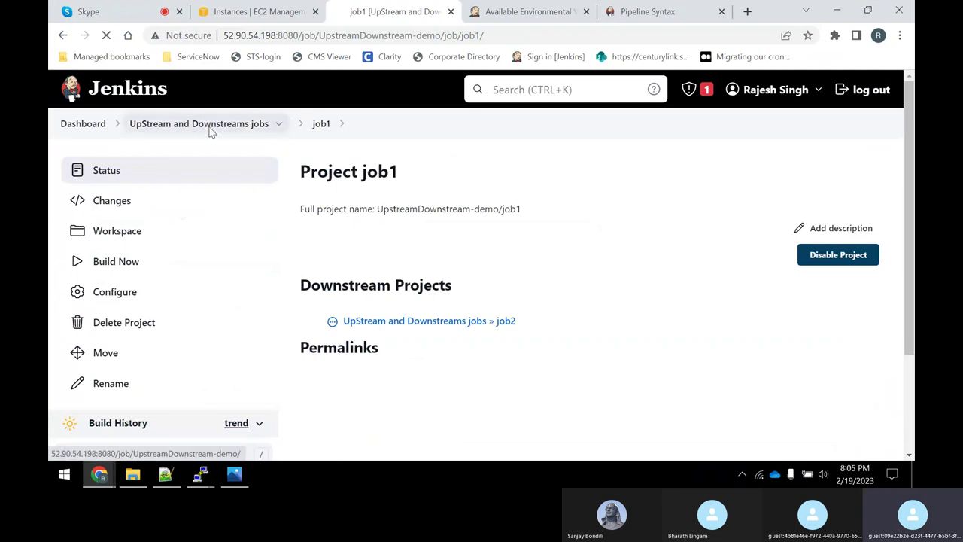
{"action": "left_click", "coordinate": [208, 126]}
{"action": "scroll", "coordinate": [337, 359], "scroll_direction": "down", "scroll_amount": 2}
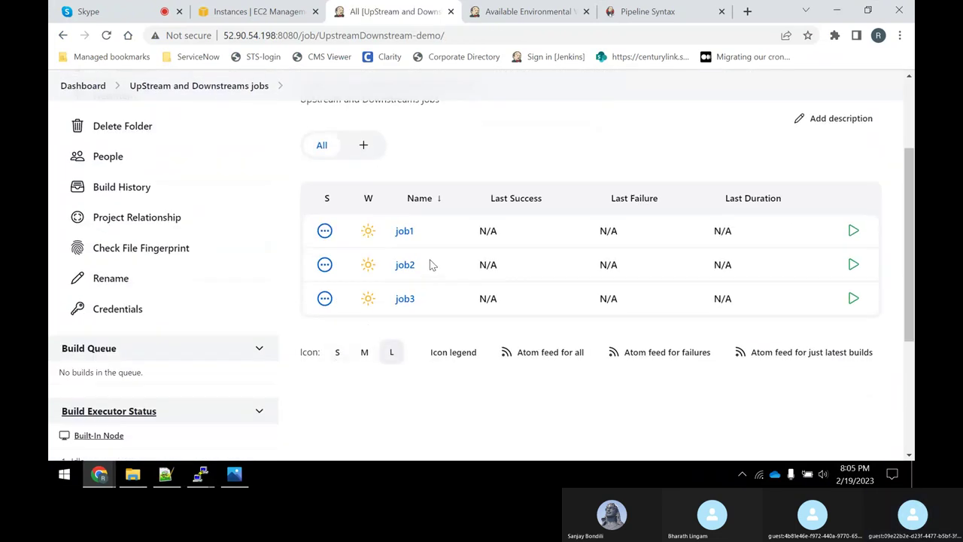
Open job2's configuration and scroll down to its Post-build Actions section.
{"action": "left_click", "coordinate": [407, 270]}
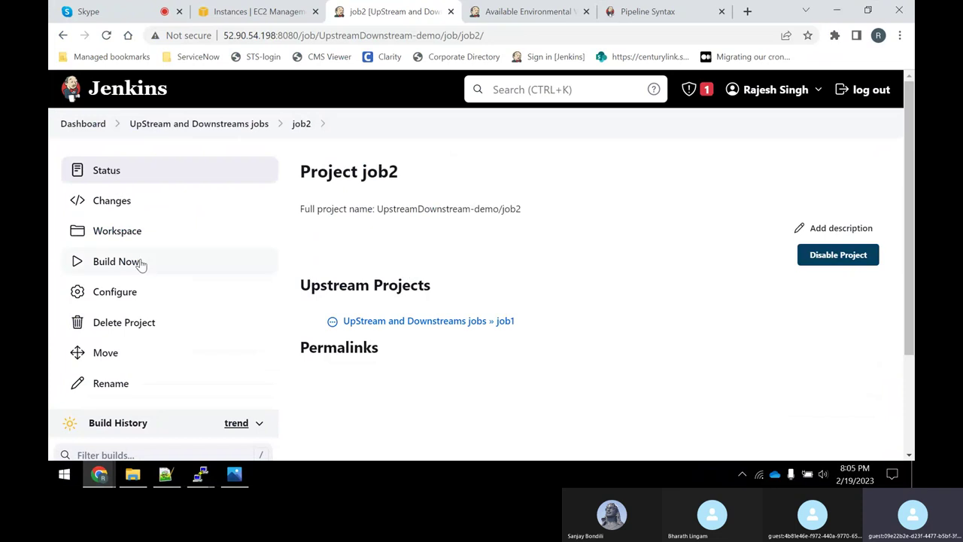
{"action": "left_click", "coordinate": [120, 298]}
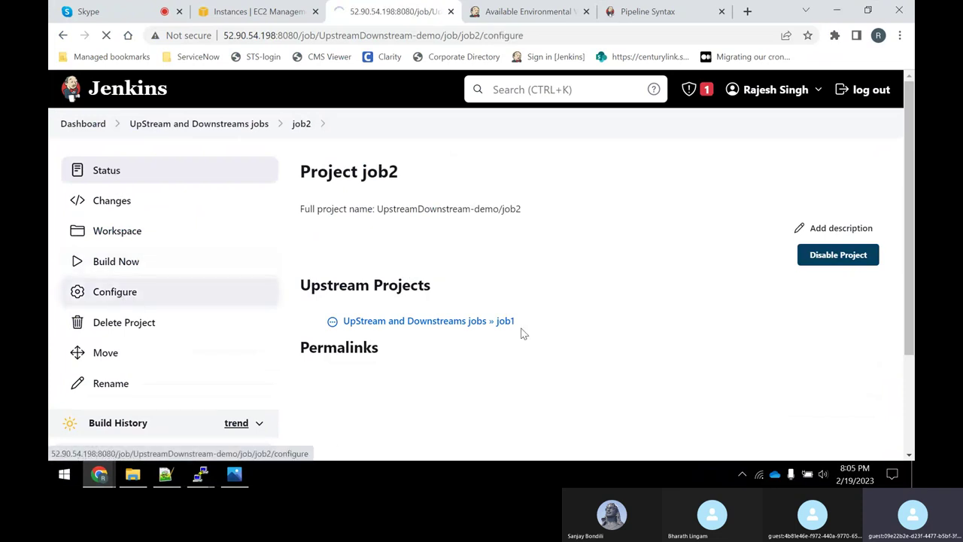
{"action": "scroll", "coordinate": [511, 339], "scroll_direction": "down", "scroll_amount": 3}
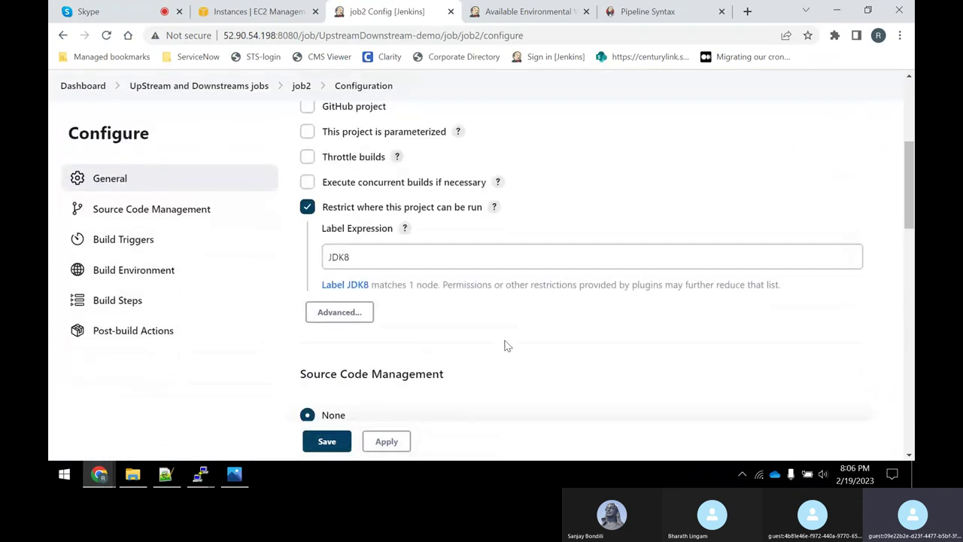
{"action": "left_click", "coordinate": [354, 262]}
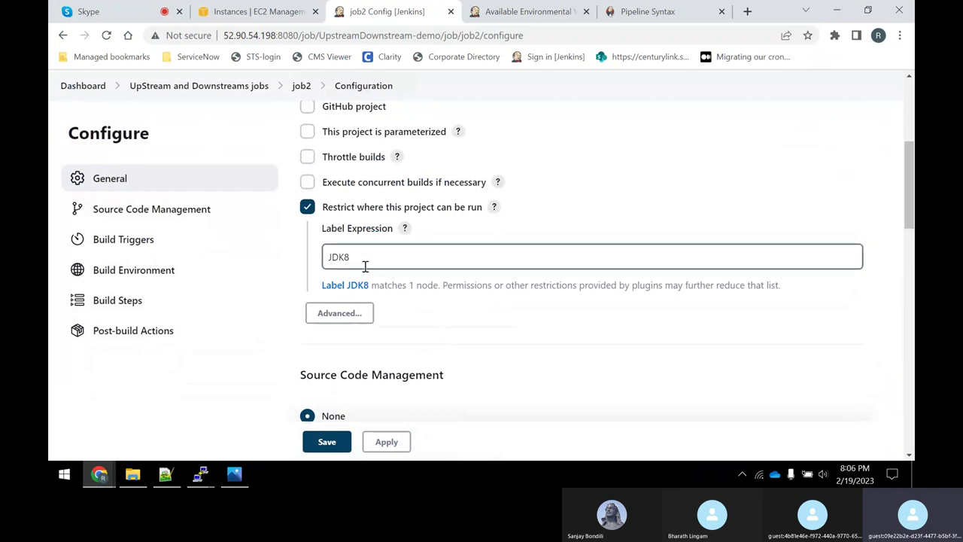
{"action": "scroll", "coordinate": [440, 306], "scroll_direction": "down", "scroll_amount": 8}
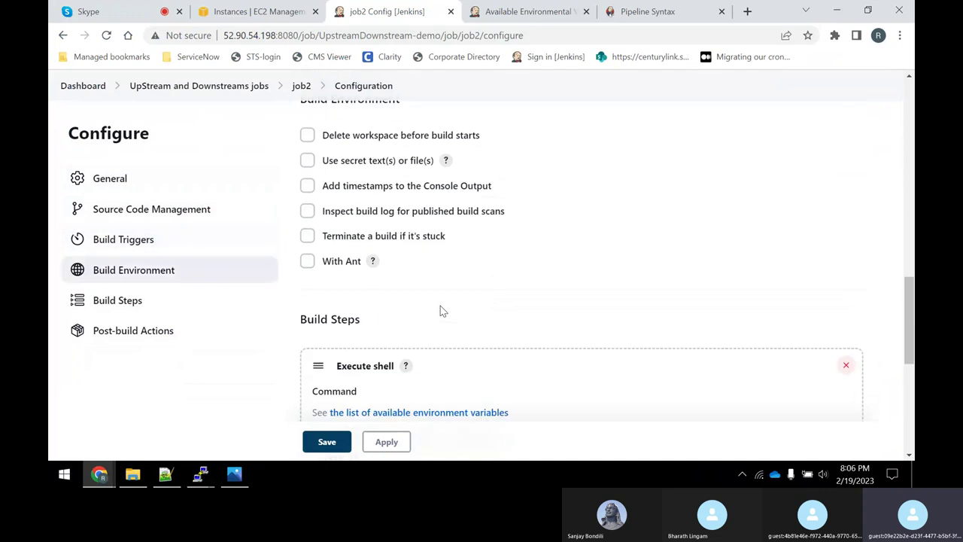
{"action": "scroll", "coordinate": [441, 305], "scroll_direction": "down", "scroll_amount": 3}
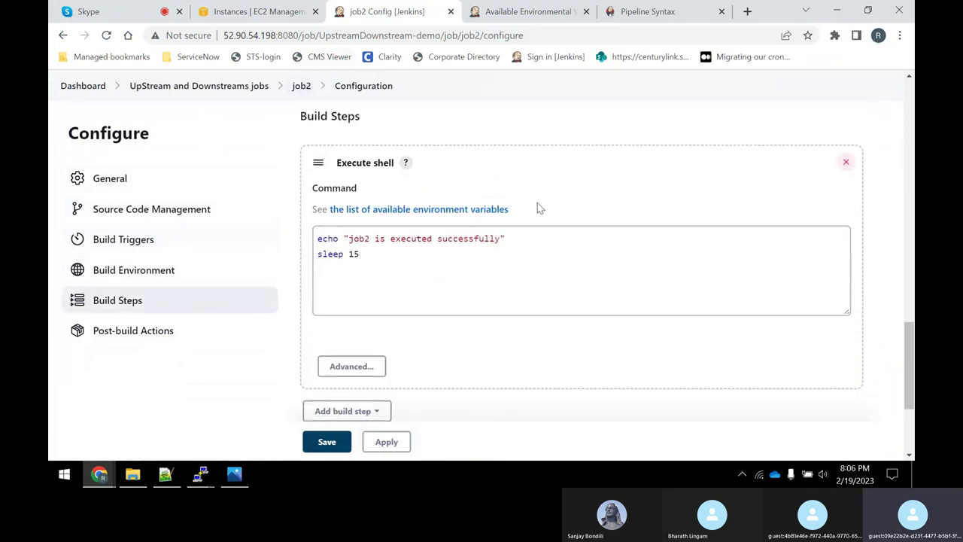
{"action": "scroll", "coordinate": [555, 293], "scroll_direction": "down", "scroll_amount": 1}
{"action": "scroll", "coordinate": [555, 295], "scroll_direction": "down", "scroll_amount": 2}
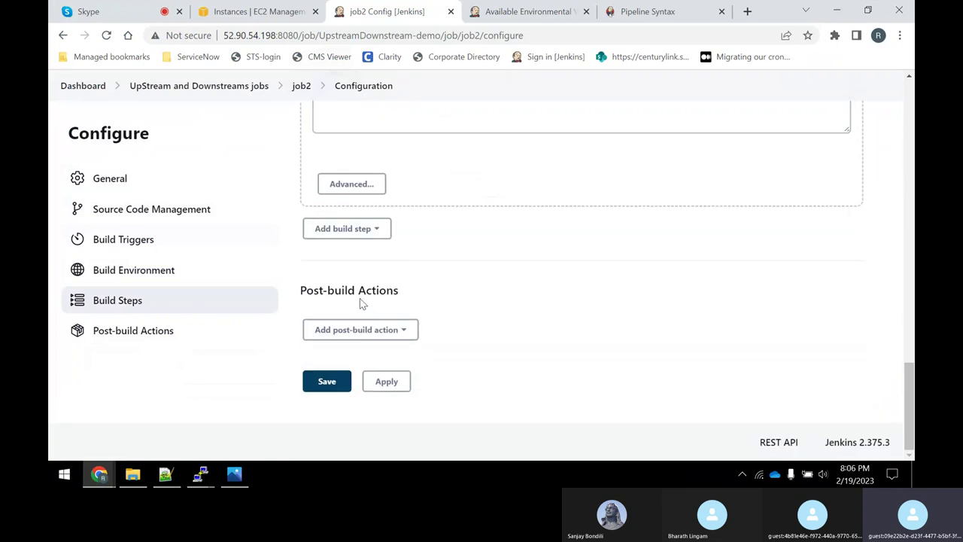
Add a Build other projects post-build action to job2 targeting job3, triggered only if stable.
{"action": "left_click", "coordinate": [370, 335]}
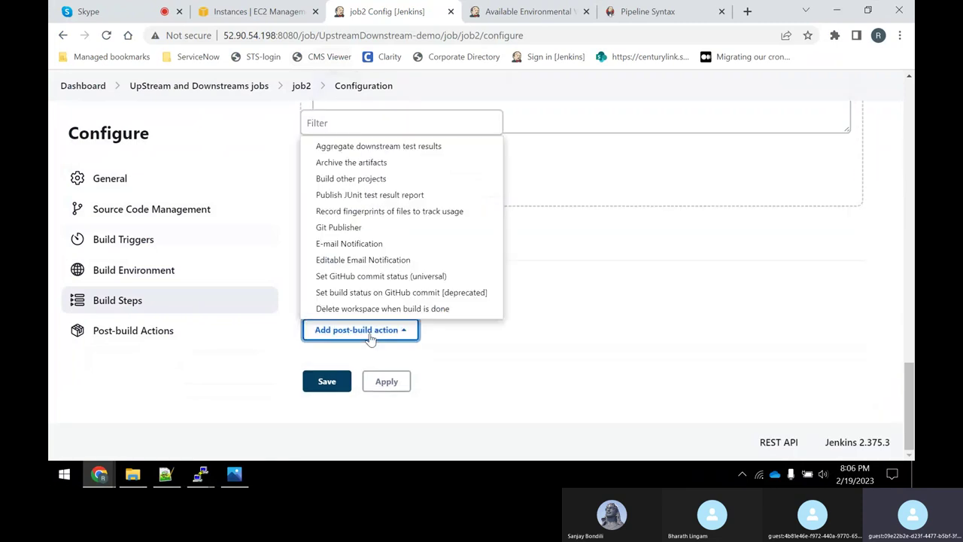
{"action": "left_click", "coordinate": [384, 180]}
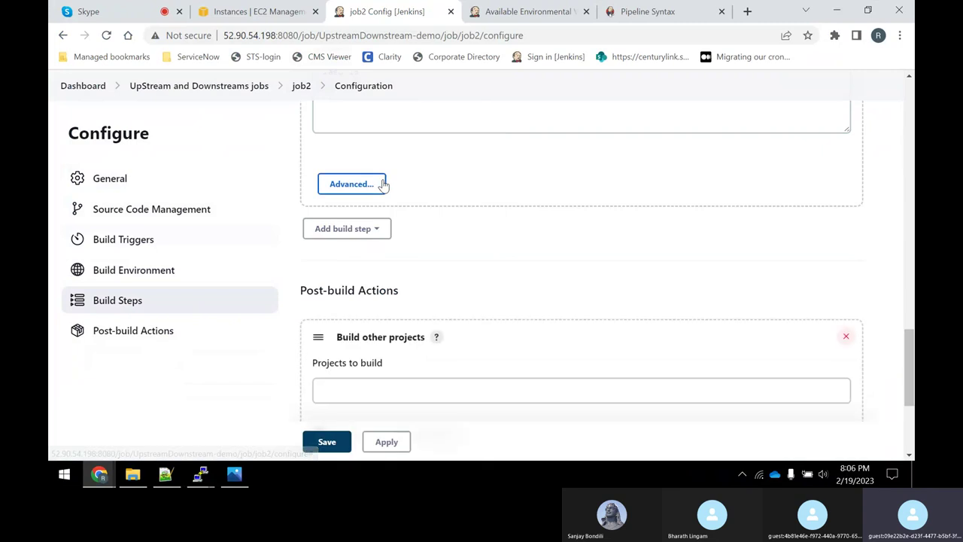
{"action": "left_click", "coordinate": [370, 389]}
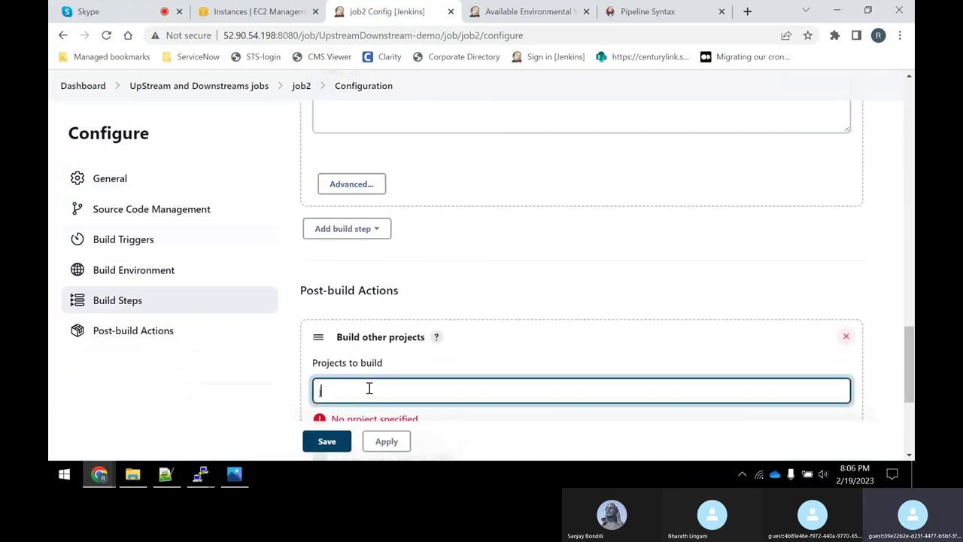
{"action": "type", "text": "job3"}
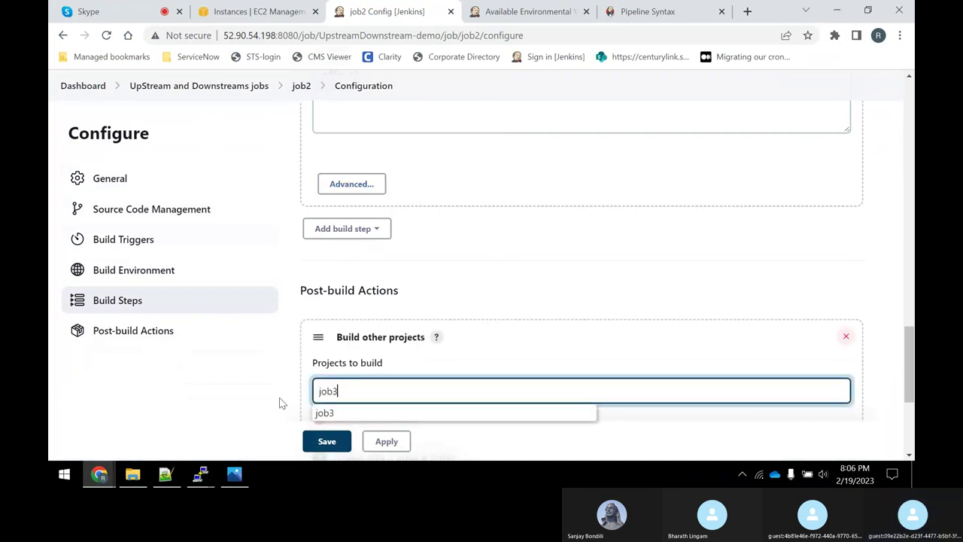
{"action": "left_click", "coordinate": [223, 408]}
{"action": "scroll", "coordinate": [225, 403], "scroll_direction": "down", "scroll_amount": 3}
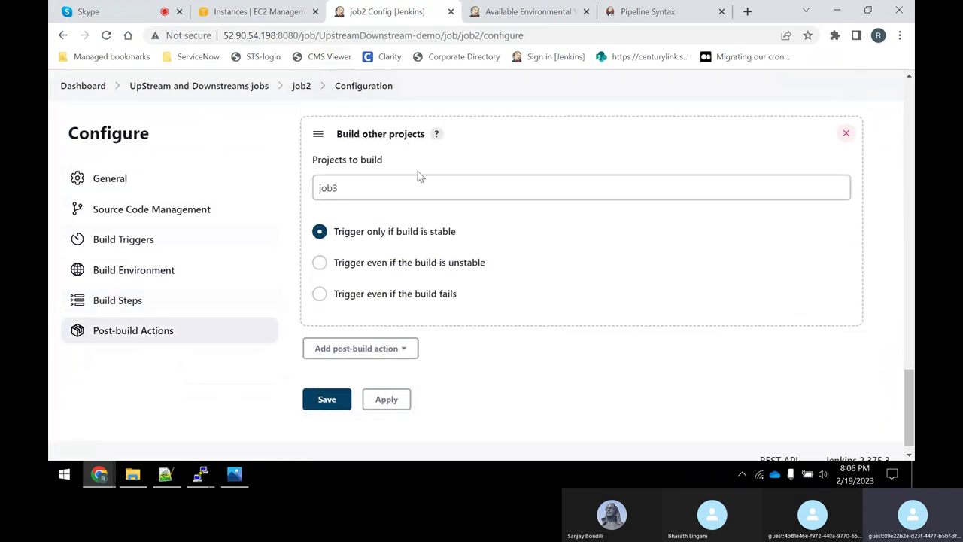
Save job2's configuration and review job1, job2 and job3 in the UpStream and Downstreams jobs folder.
{"action": "left_click", "coordinate": [406, 398]}
{"action": "left_click", "coordinate": [339, 403]}
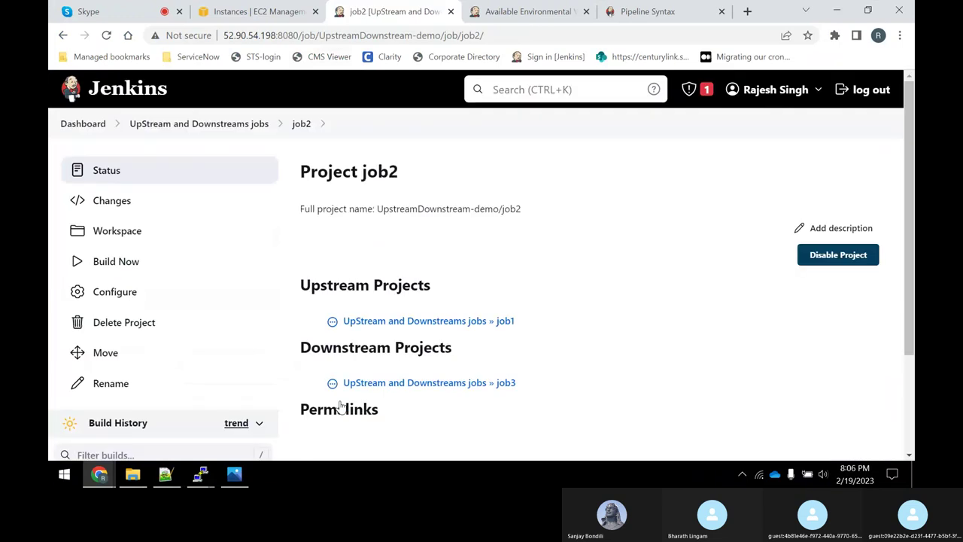
{"action": "left_click", "coordinate": [144, 126]}
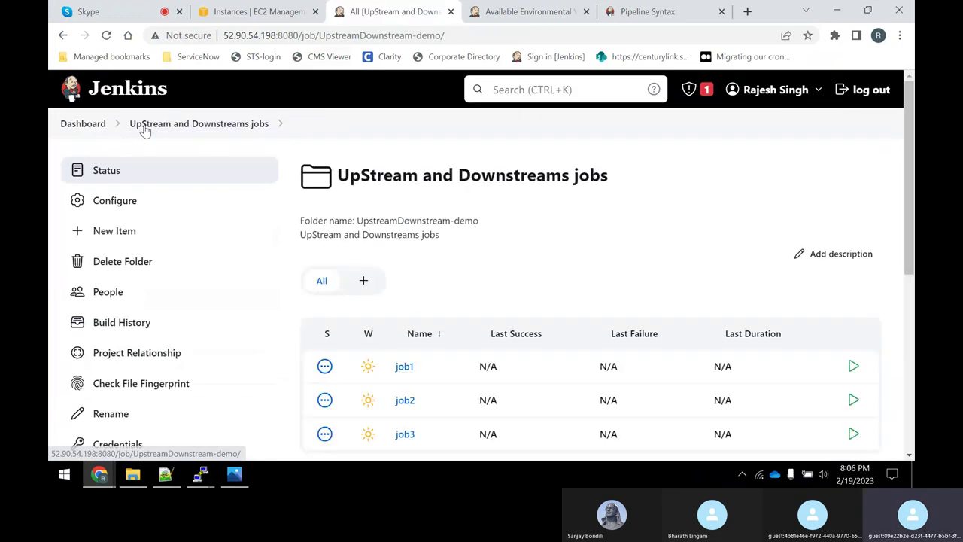
{"action": "scroll", "coordinate": [297, 286], "scroll_direction": "down", "scroll_amount": 3}
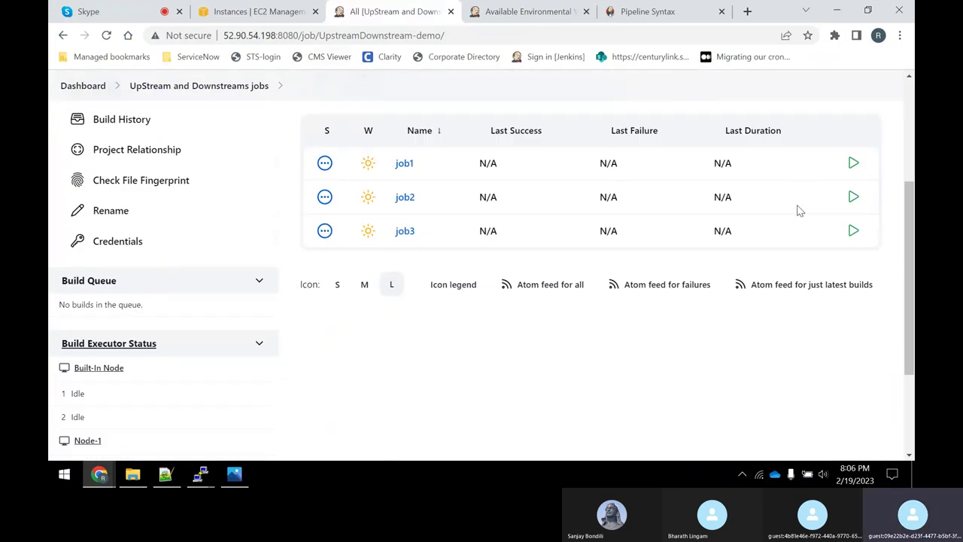
{"action": "scroll", "coordinate": [338, 331], "scroll_direction": "down", "scroll_amount": 2}
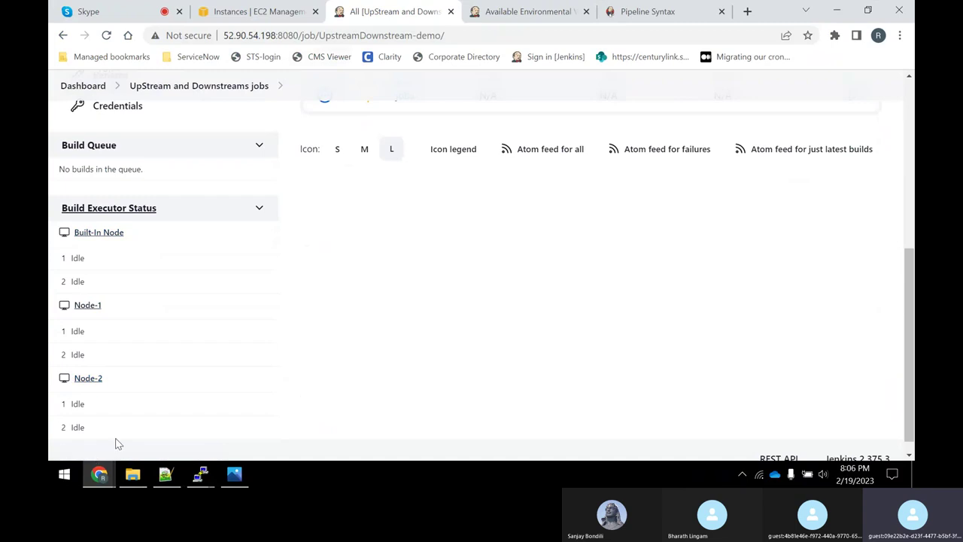
{"action": "scroll", "coordinate": [433, 363], "scroll_direction": "up", "scroll_amount": 1}
{"action": "scroll", "coordinate": [434, 363], "scroll_direction": "up", "scroll_amount": 2}
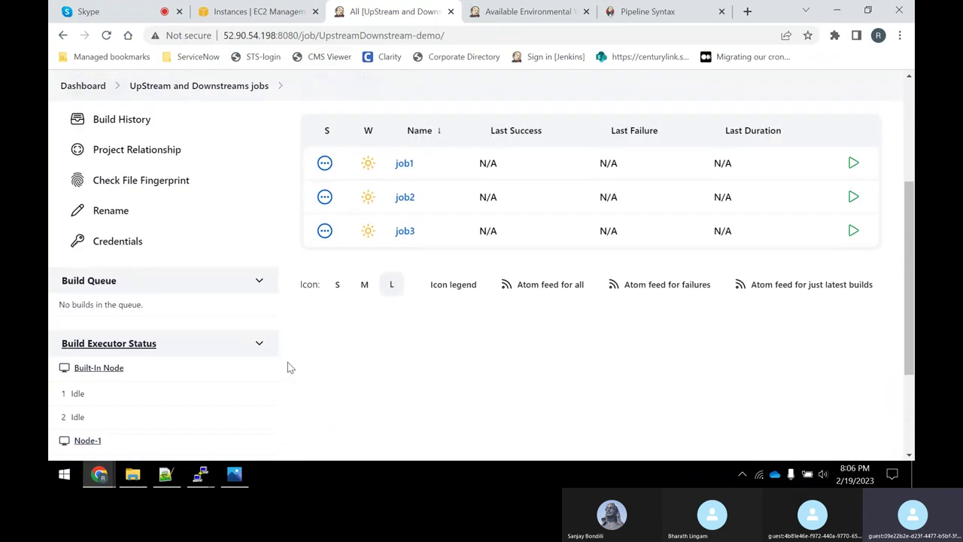
{"action": "scroll", "coordinate": [245, 370], "scroll_direction": "down", "scroll_amount": 1}
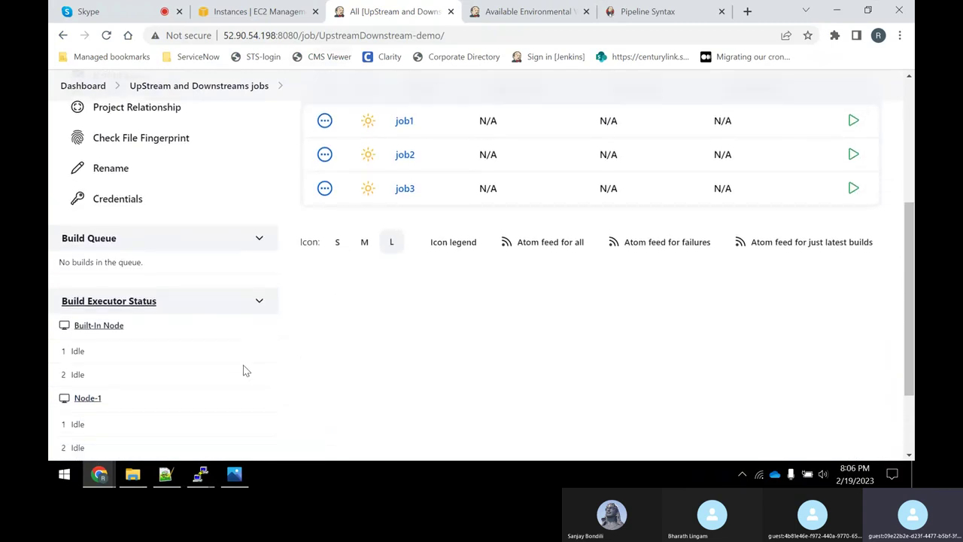
{"action": "scroll", "coordinate": [361, 256], "scroll_direction": "up", "scroll_amount": 2}
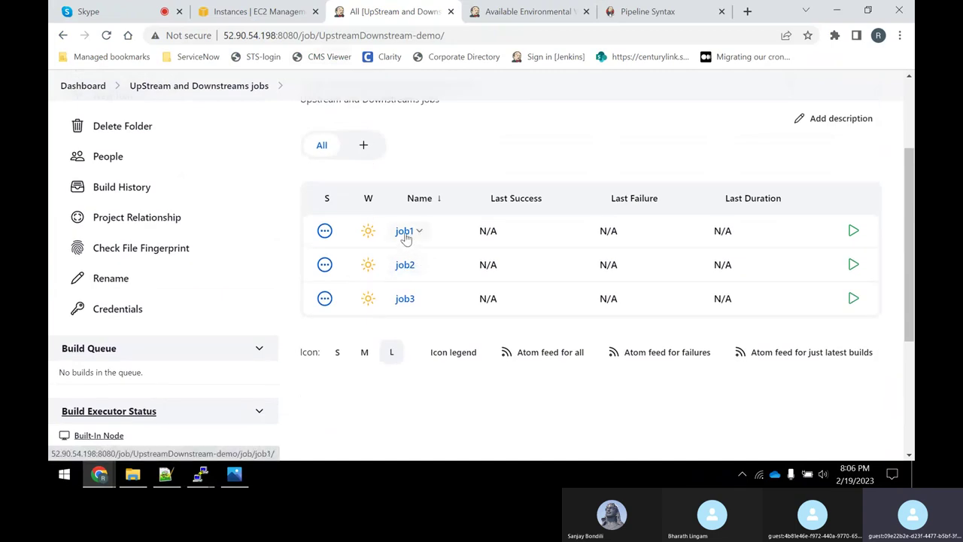
{"action": "scroll", "coordinate": [368, 316], "scroll_direction": "down", "scroll_amount": 2}
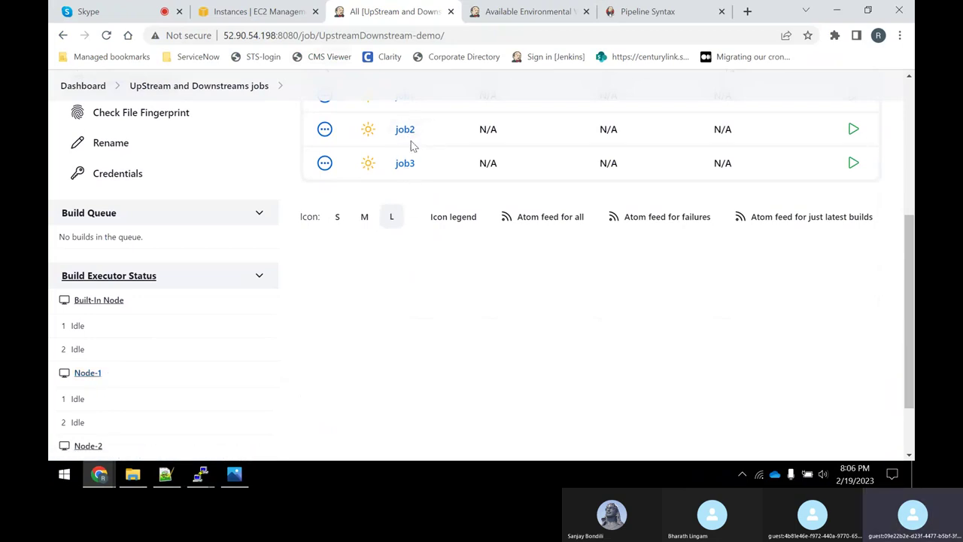
{"action": "scroll", "coordinate": [128, 374], "scroll_direction": "down", "scroll_amount": 1}
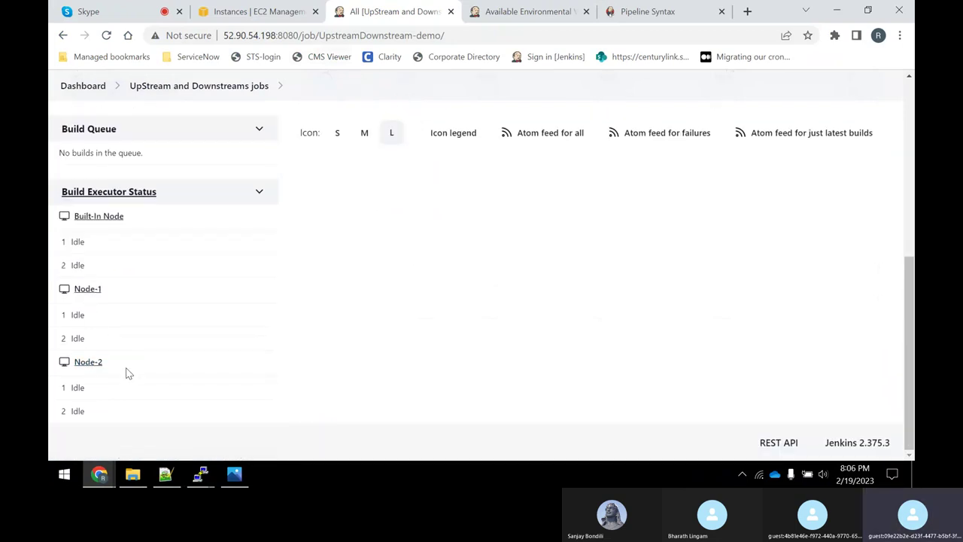
{"action": "scroll", "coordinate": [198, 370], "scroll_direction": "up", "scroll_amount": 3}
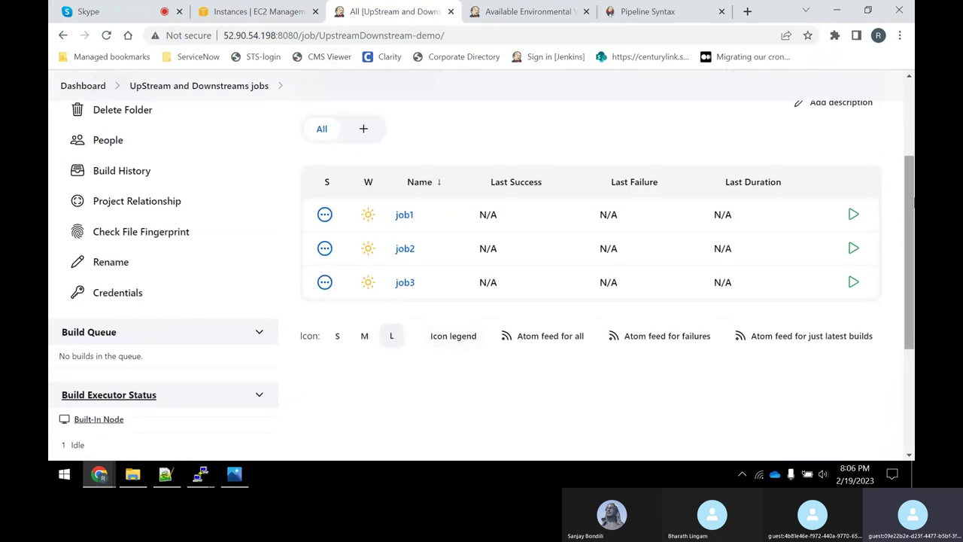
Schedule a build of job1 and watch the chained builds run until all executors are idle.
{"action": "left_click", "coordinate": [854, 217]}
{"action": "scroll", "coordinate": [610, 271], "scroll_direction": "down", "scroll_amount": 3}
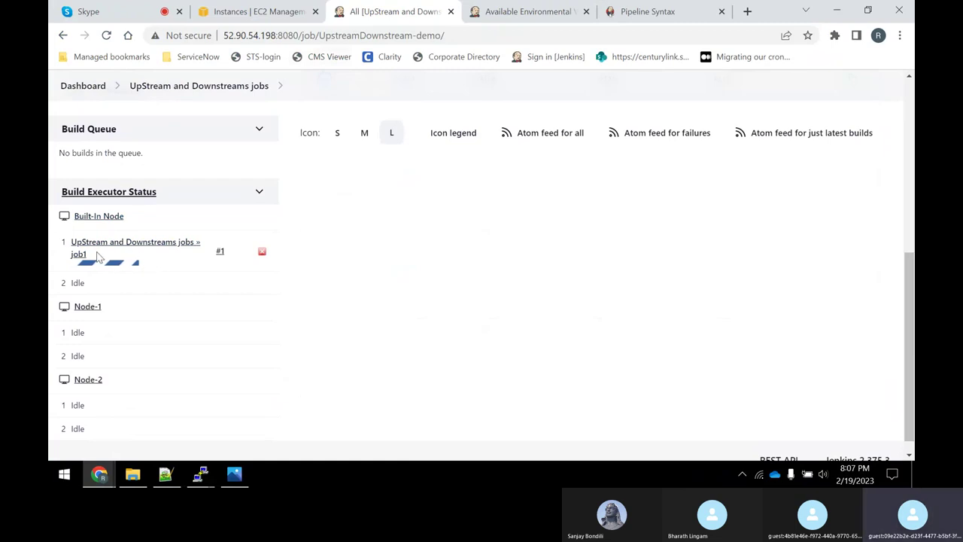
{"action": "mouse_move", "coordinate": [129, 270]}
{"action": "scroll", "coordinate": [396, 210], "scroll_direction": "up", "scroll_amount": 2}
{"action": "scroll", "coordinate": [362, 227], "scroll_direction": "down", "scroll_amount": 2}
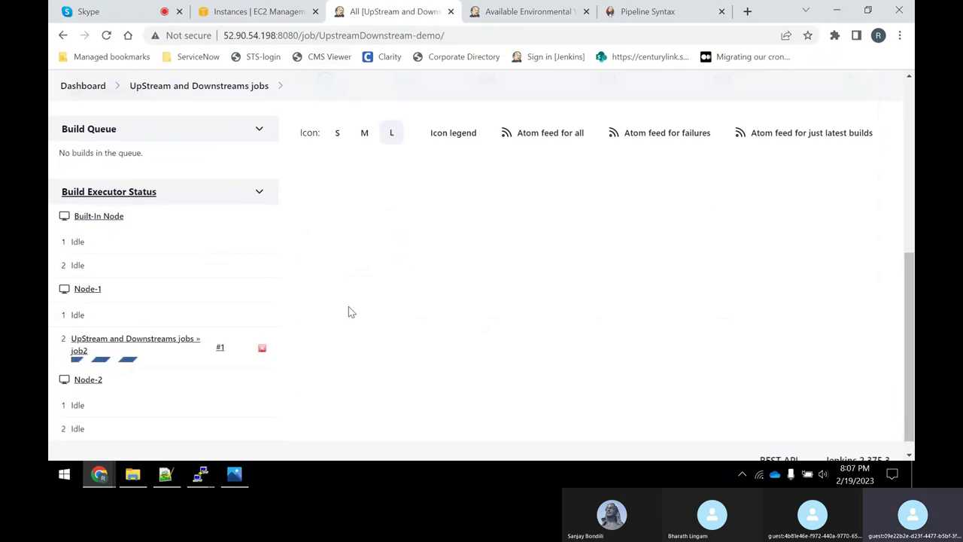
{"action": "scroll", "coordinate": [100, 311], "scroll_direction": "down", "scroll_amount": 1}
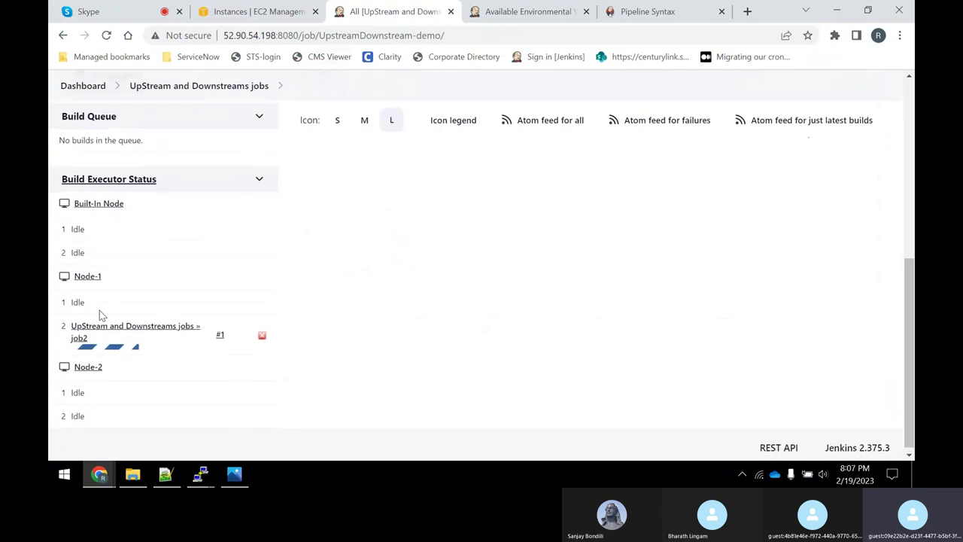
{"action": "mouse_move", "coordinate": [96, 345]}
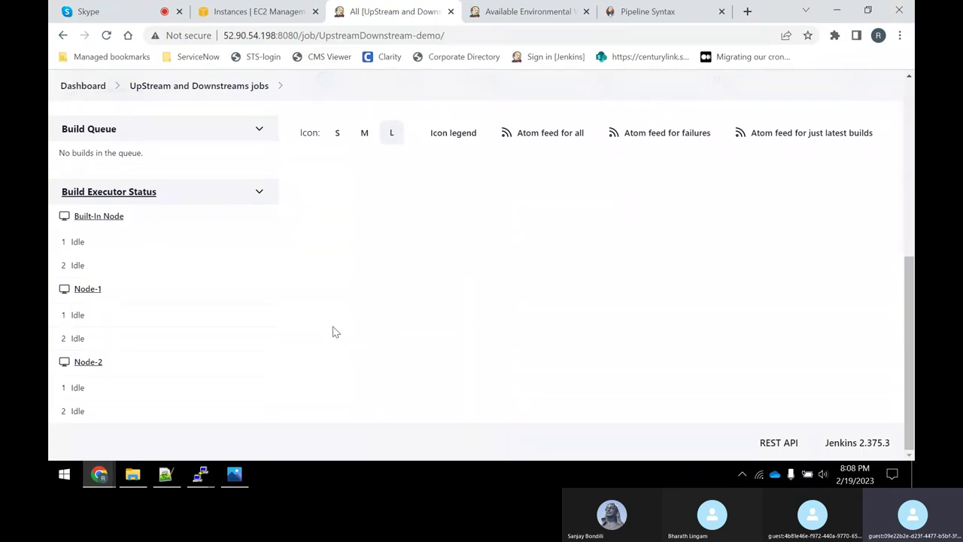
{"action": "scroll", "coordinate": [336, 332], "scroll_direction": "up", "scroll_amount": 3}
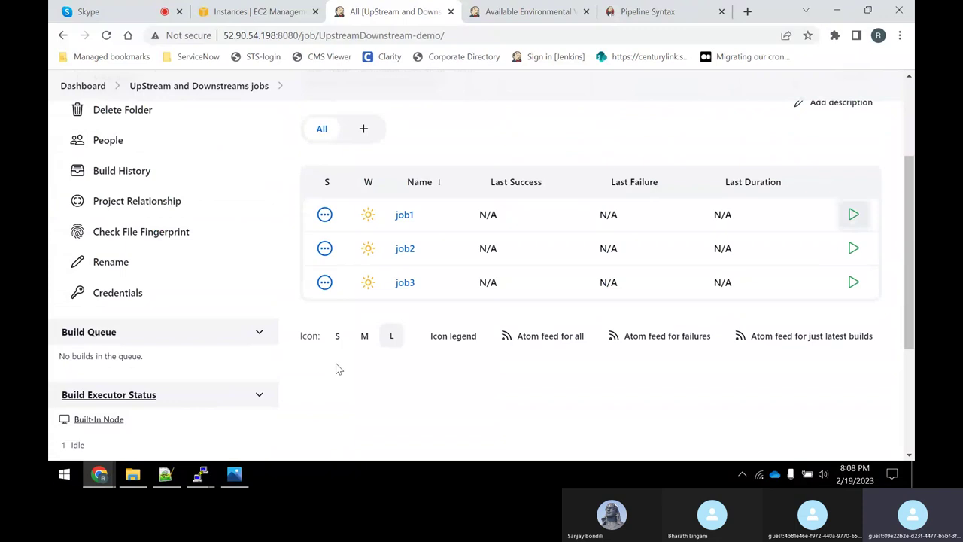
Check job1's project page, then return to the folder showing all three jobs succeeded.
{"action": "left_click", "coordinate": [404, 215]}
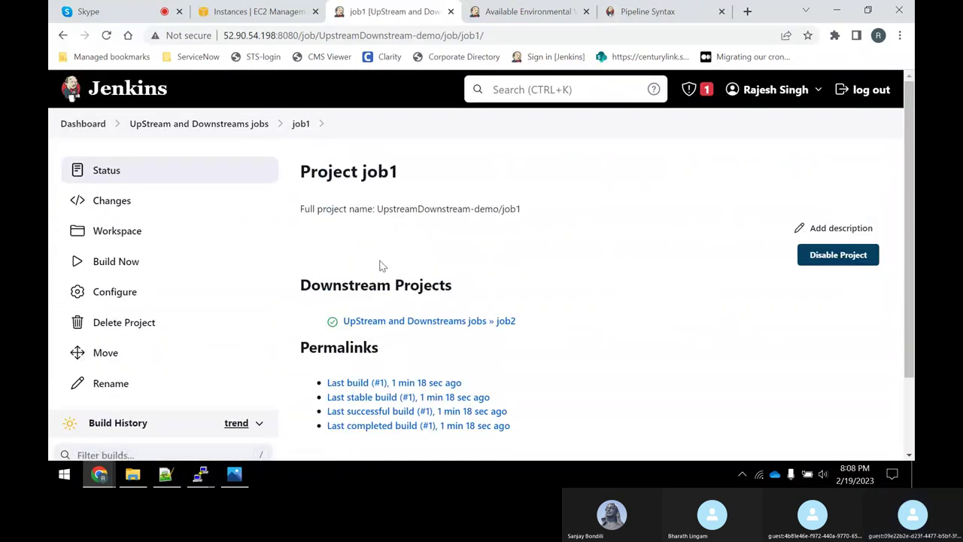
{"action": "left_click_drag", "start_coordinate": [351, 171], "coordinate": [386, 172]}
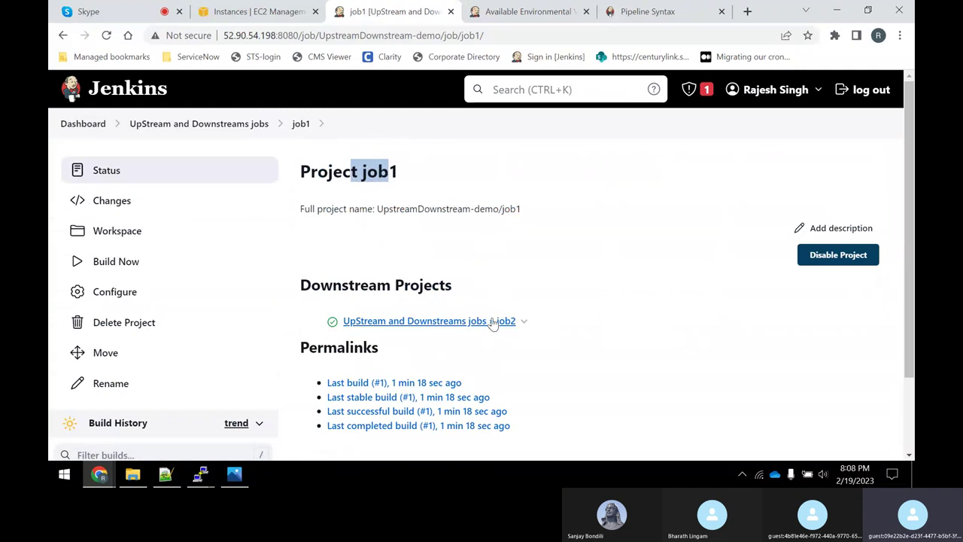
{"action": "scroll", "coordinate": [497, 327], "scroll_direction": "down", "scroll_amount": 2}
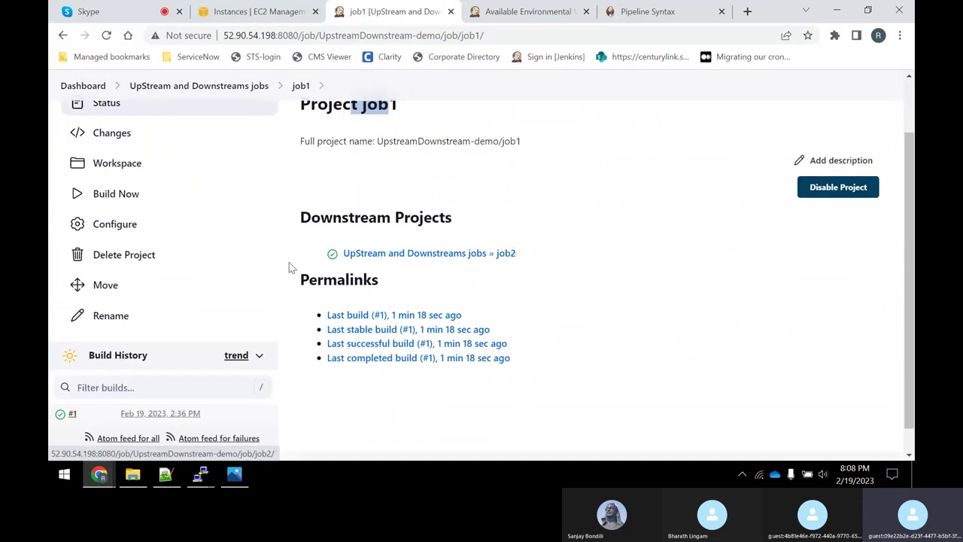
{"action": "left_click", "coordinate": [188, 87]}
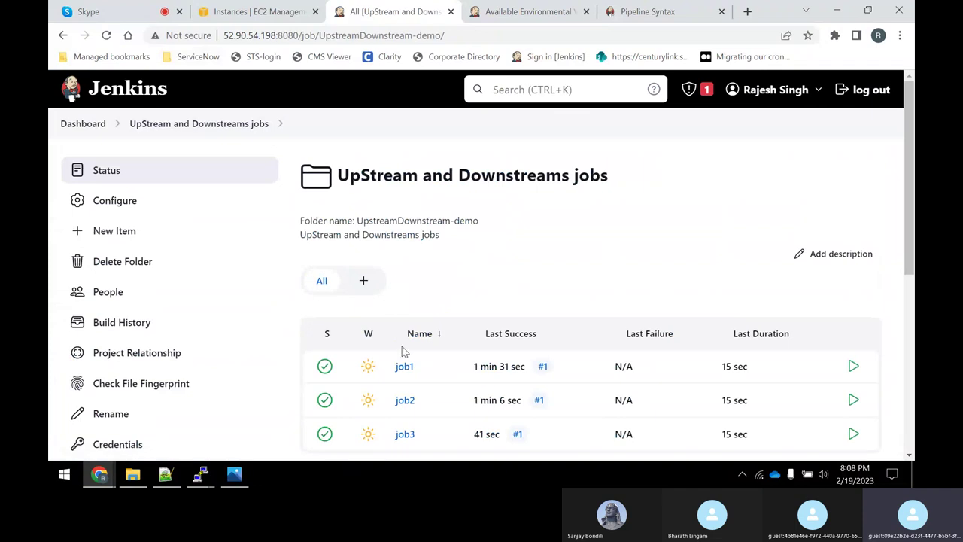
Open job2's page, confirming upstream job1 and downstream job3 both built successfully.
{"action": "left_click", "coordinate": [405, 405]}
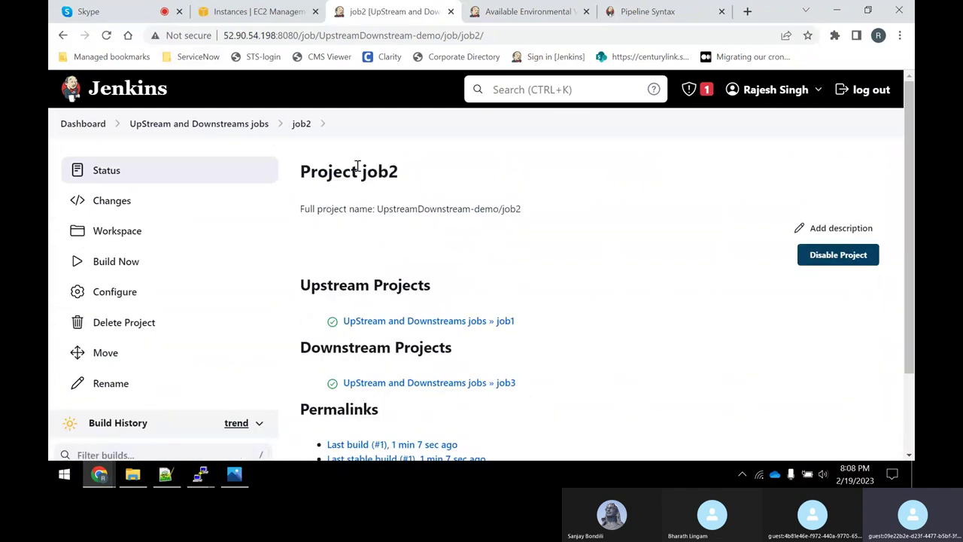
{"action": "left_click_drag", "start_coordinate": [357, 170], "coordinate": [396, 172]}
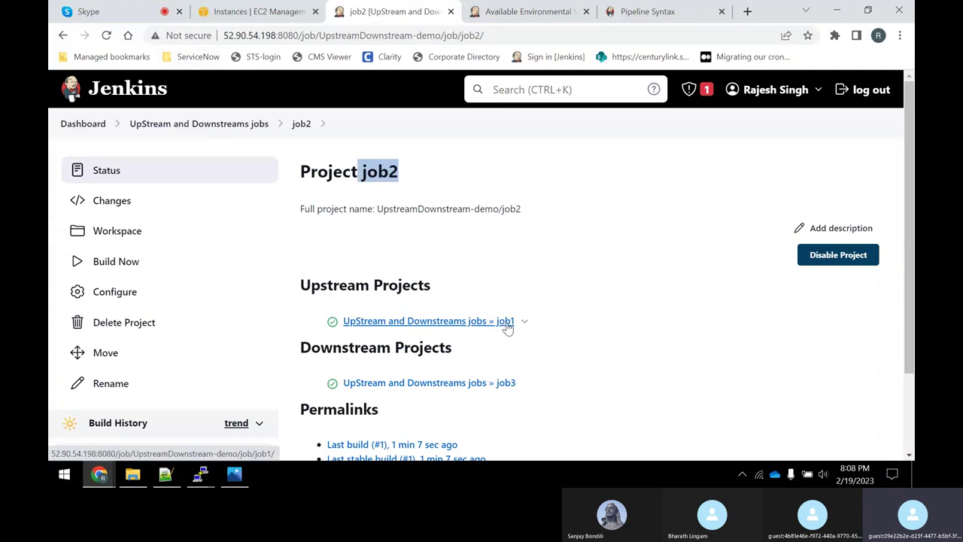
{"action": "left_click_drag", "start_coordinate": [387, 172], "coordinate": [333, 172]}
{"action": "left_click", "coordinate": [422, 180]}
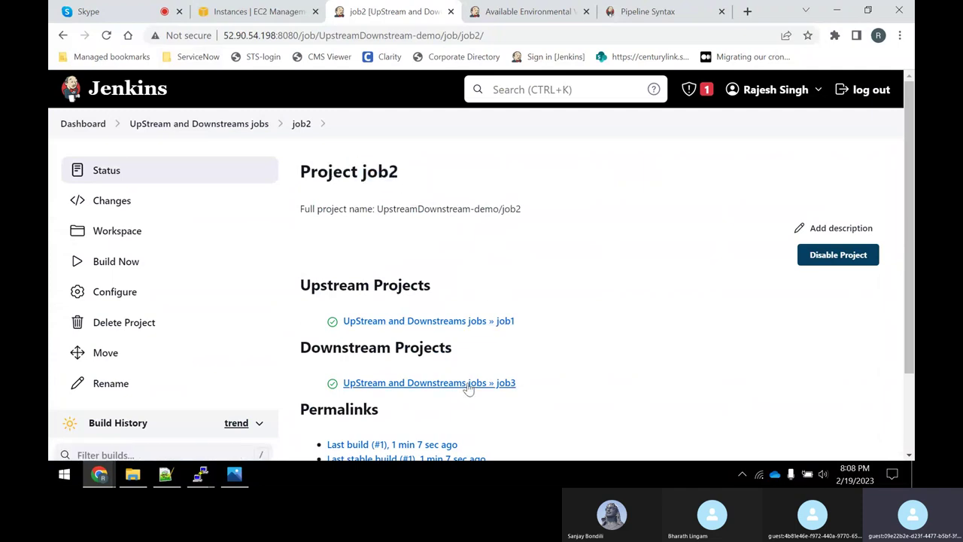
{"action": "scroll", "coordinate": [512, 372], "scroll_direction": "down", "scroll_amount": 1}
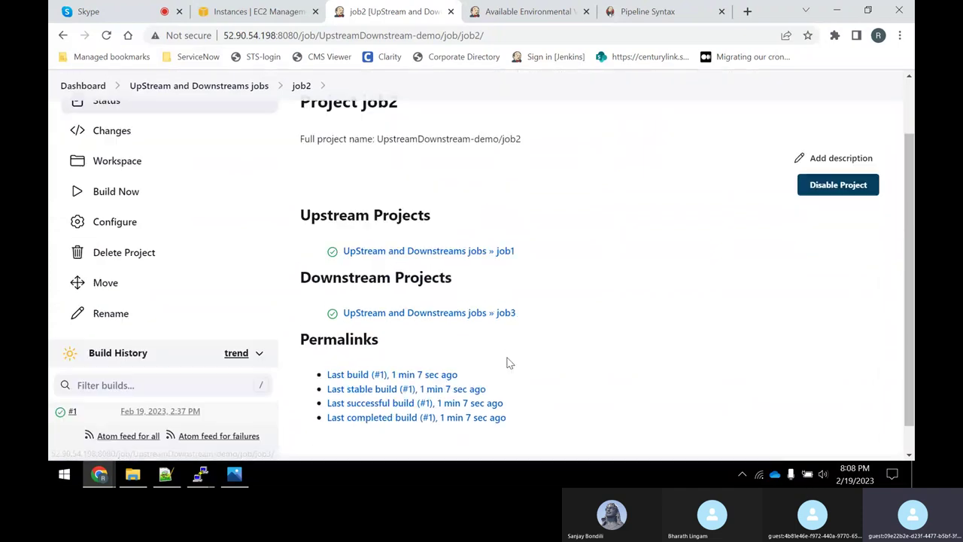
{"action": "scroll", "coordinate": [508, 363], "scroll_direction": "down", "scroll_amount": 1}
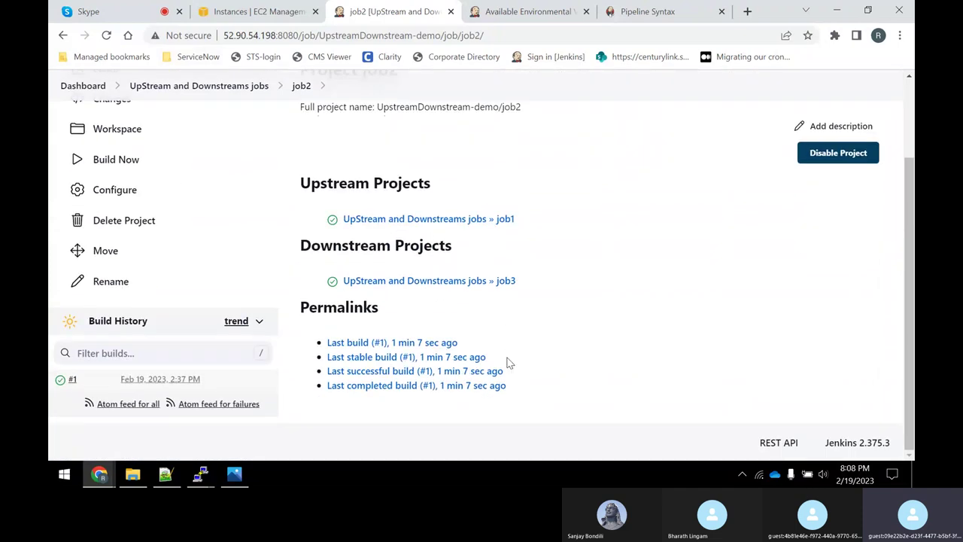
Review job2's build #1 console output, highlighting its success line and the sleep 15 command.
{"action": "left_click", "coordinate": [59, 384]}
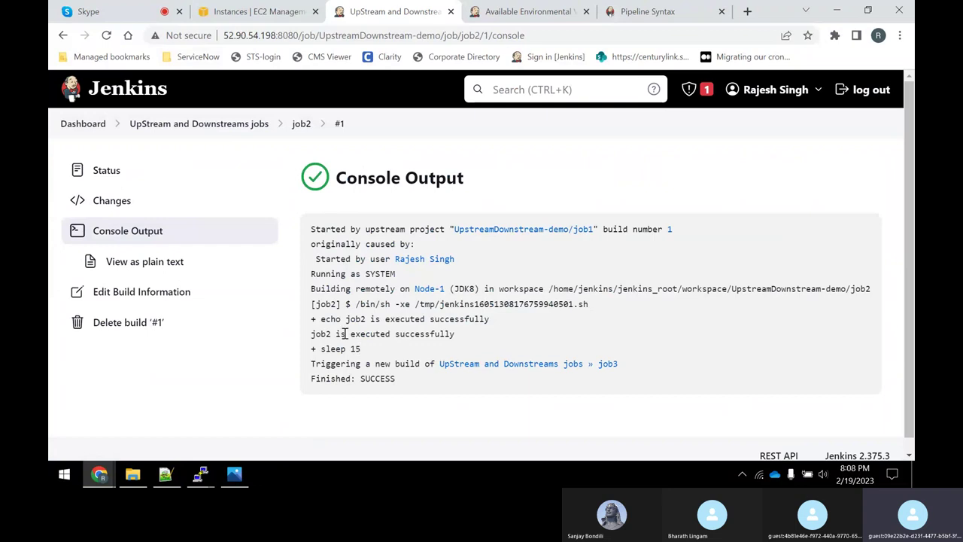
{"action": "left_click_drag", "start_coordinate": [320, 333], "coordinate": [455, 333]}
{"action": "left_click", "coordinate": [323, 333]}
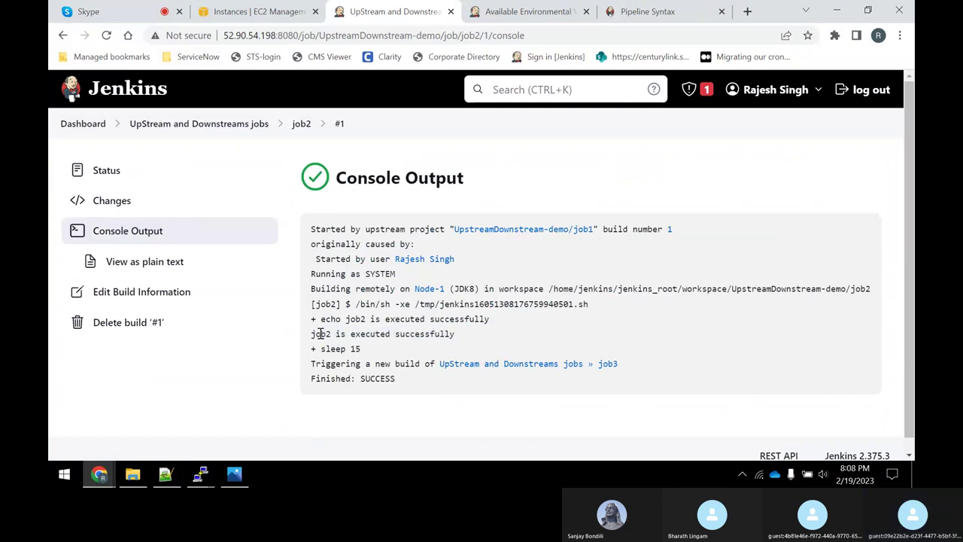
{"action": "left_click_drag", "start_coordinate": [321, 333], "coordinate": [475, 333]}
{"action": "left_click", "coordinate": [475, 334]}
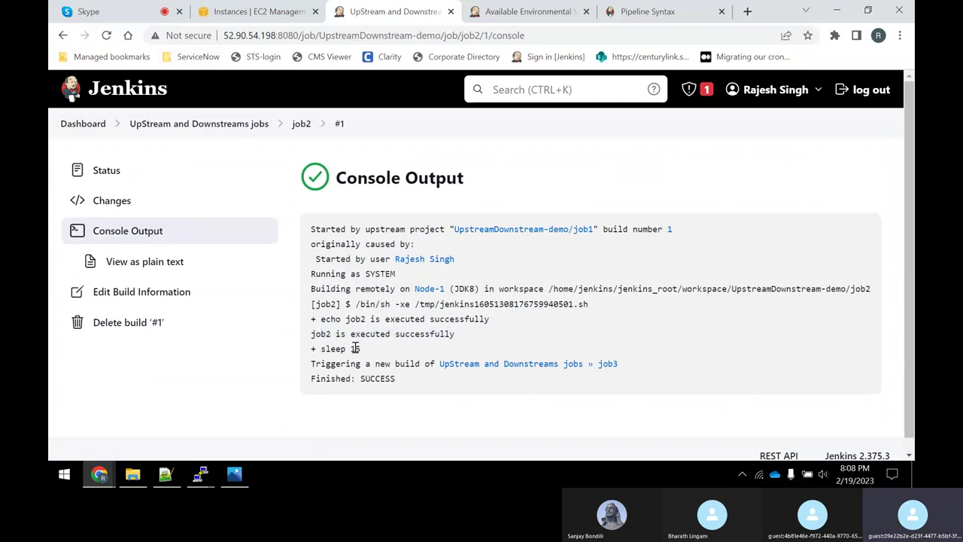
{"action": "left_click_drag", "start_coordinate": [371, 350], "coordinate": [319, 350]}
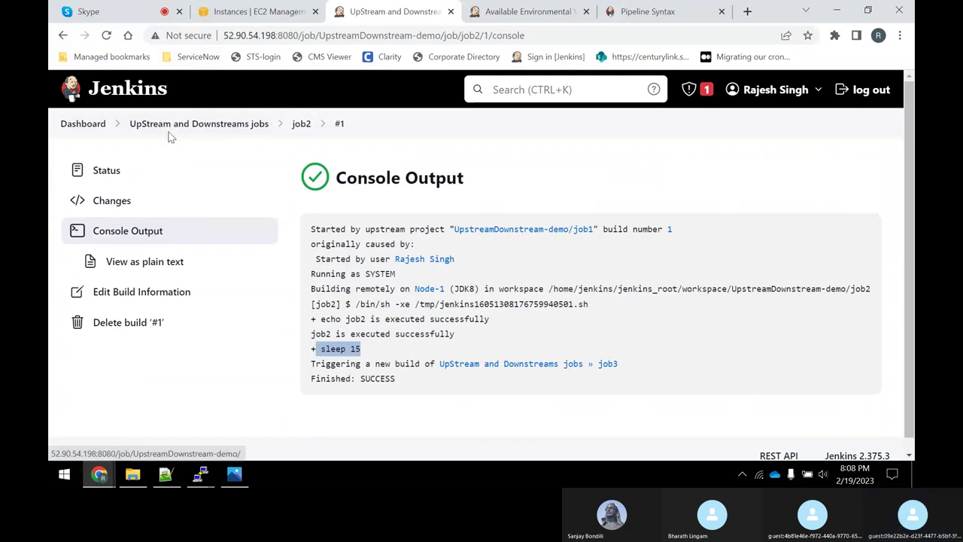
Open job3's configuration from the UpStream and Downstreams jobs folder and browse the post-build action list.
{"action": "left_click", "coordinate": [170, 135]}
{"action": "scroll", "coordinate": [436, 294], "scroll_direction": "down", "scroll_amount": 1}
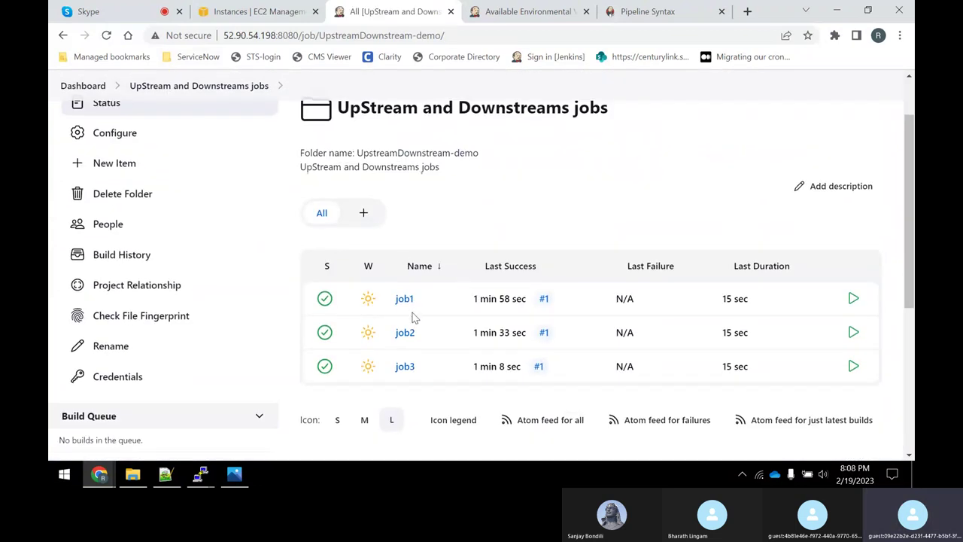
{"action": "left_click", "coordinate": [405, 367]}
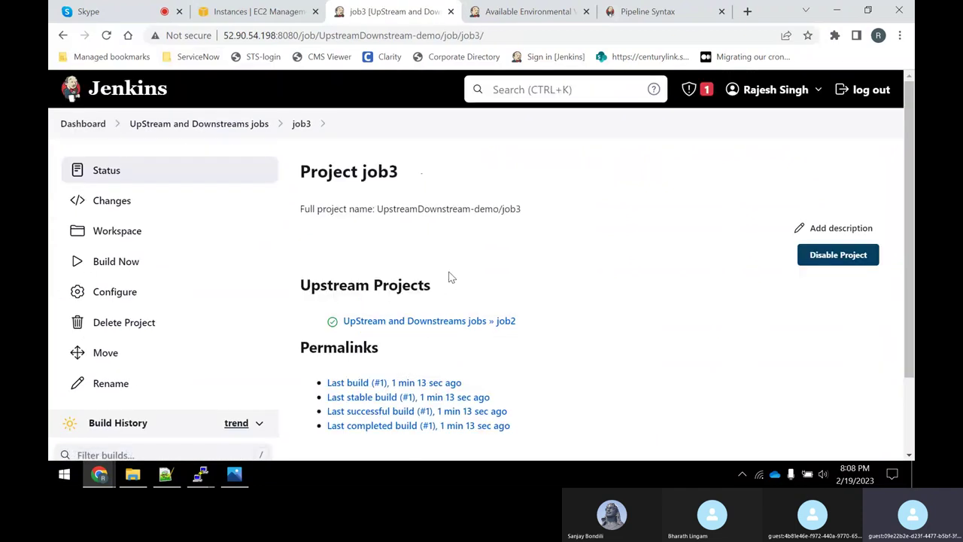
{"action": "scroll", "coordinate": [426, 269], "scroll_direction": "down", "scroll_amount": 2}
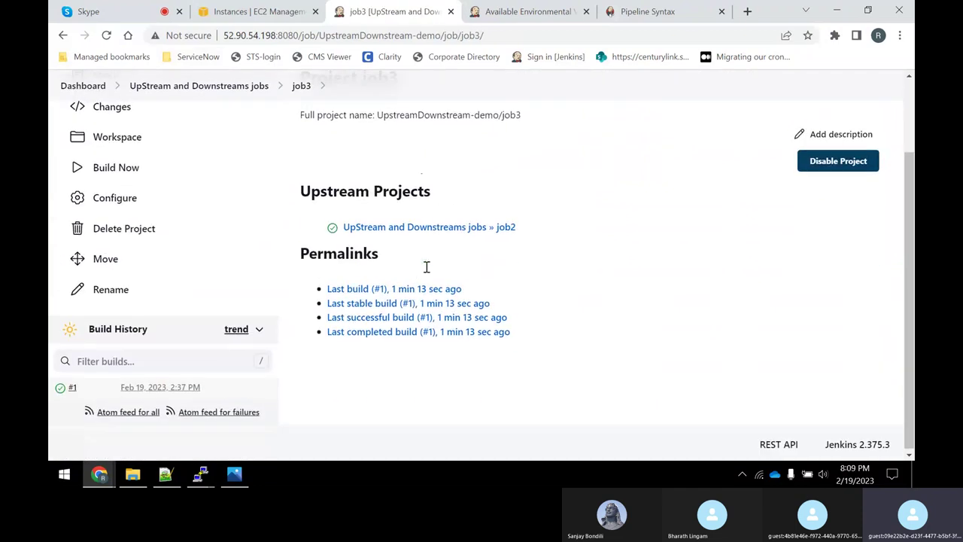
{"action": "left_click", "coordinate": [113, 197]}
{"action": "scroll", "coordinate": [589, 233], "scroll_direction": "down", "scroll_amount": 15}
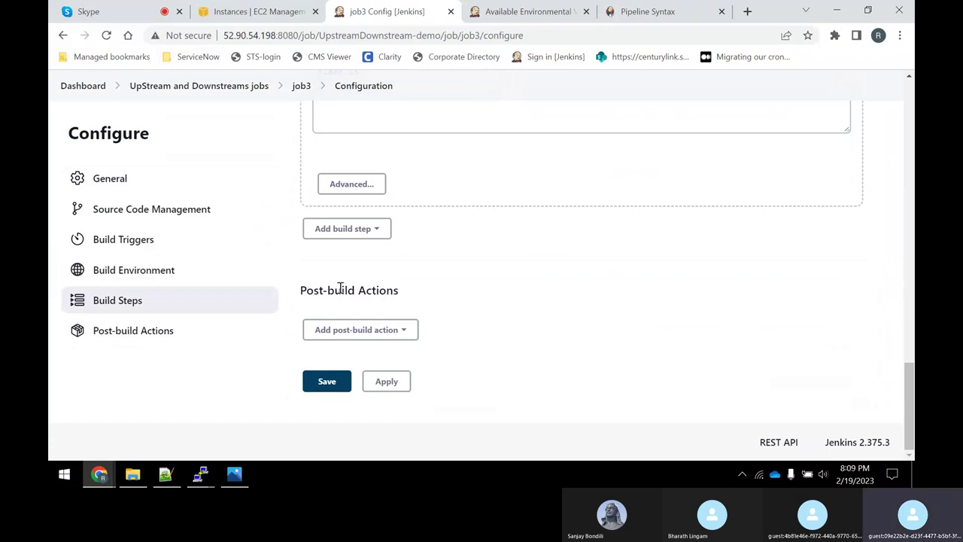
{"action": "left_click", "coordinate": [369, 332]}
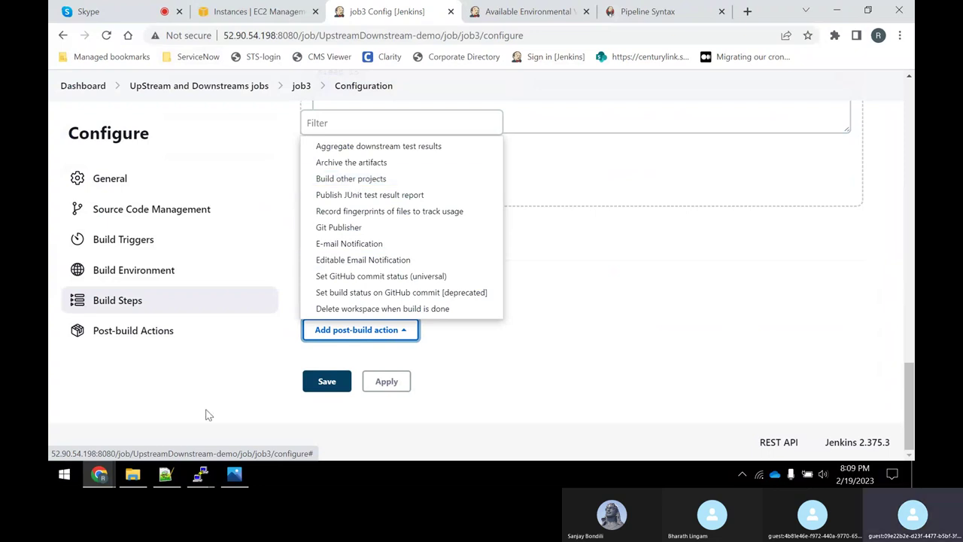
{"action": "left_click", "coordinate": [188, 437]}
{"action": "left_click", "coordinate": [164, 476]}
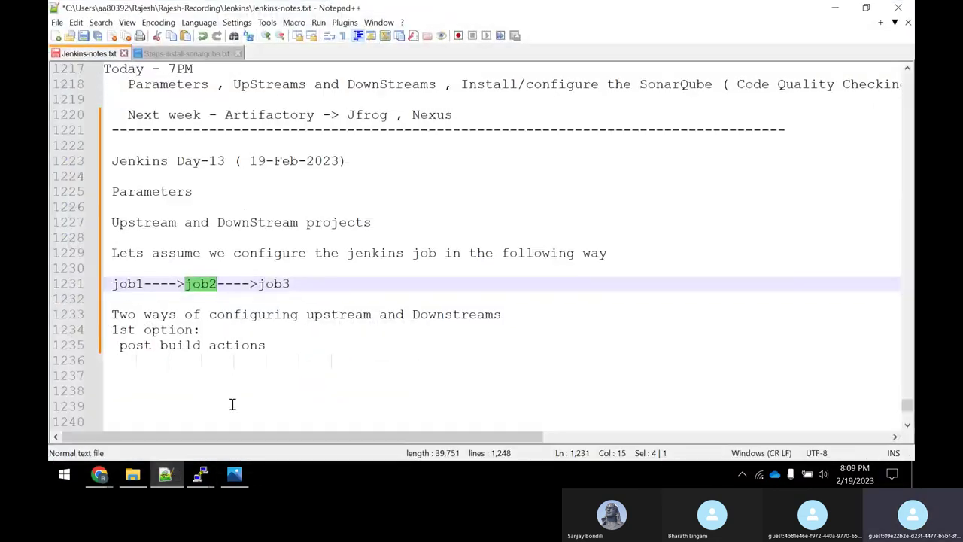
Append '--> Build other projects' to the 'post build actions' line under 1st option.
{"action": "left_click", "coordinate": [292, 346]}
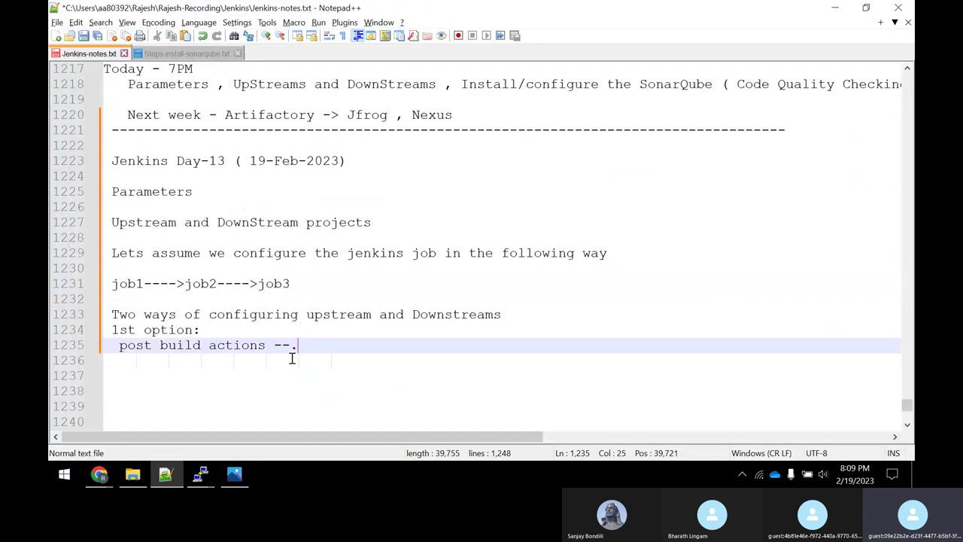
{"action": "type", "text": "--> buil"}
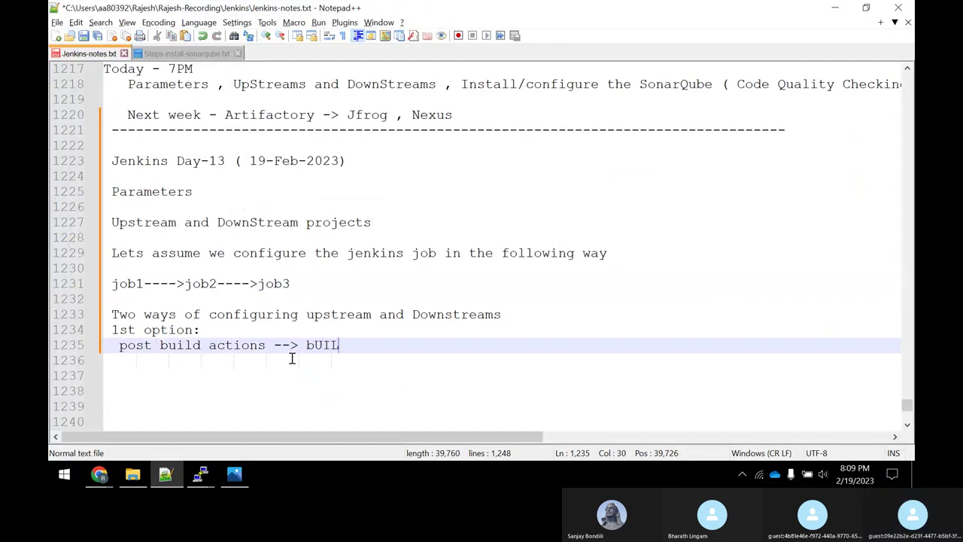
{"action": "key", "text": "BackSpace"}
{"action": "key", "text": "BackSpace"}
{"action": "key", "text": "BackSpace"}
{"action": "key", "text": "BackSpace"}
{"action": "type", "text": "Build other projects"}
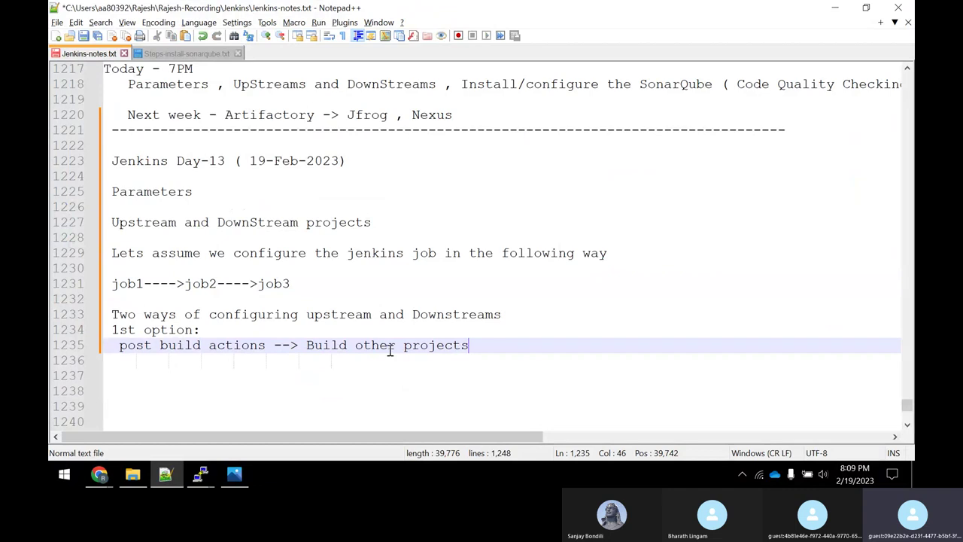
{"action": "key", "text": "alt+Tab"}
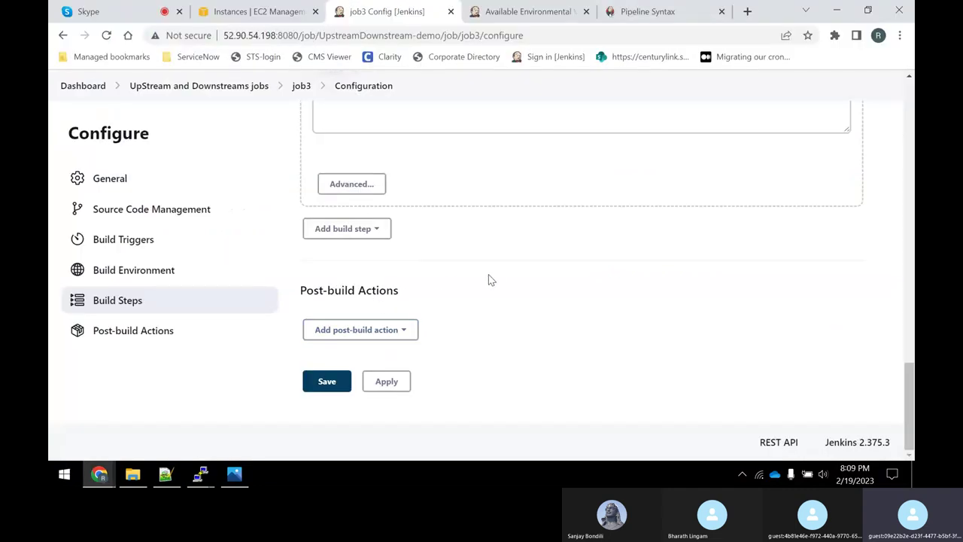
{"action": "scroll", "coordinate": [421, 283], "scroll_direction": "up", "scroll_amount": 20}
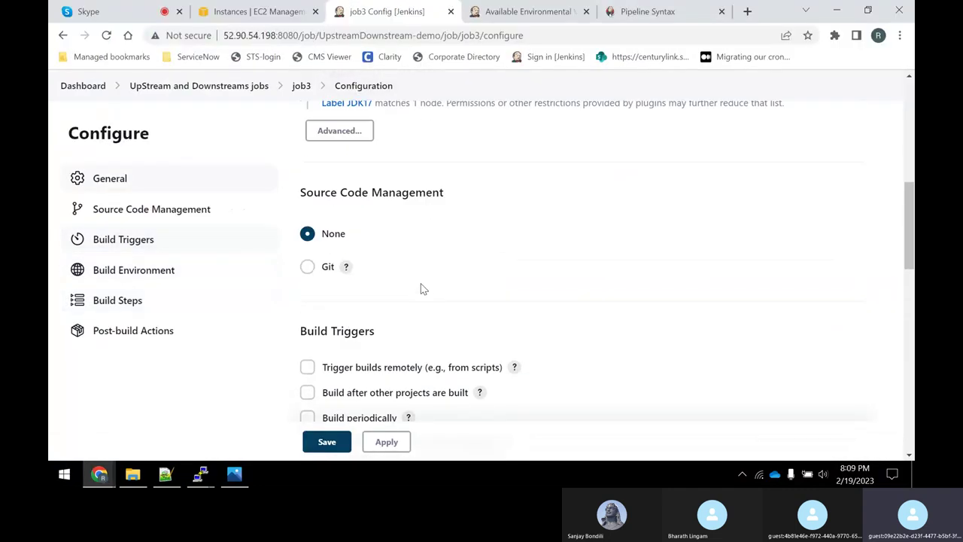
{"action": "scroll", "coordinate": [380, 230], "scroll_direction": "down", "scroll_amount": 20}
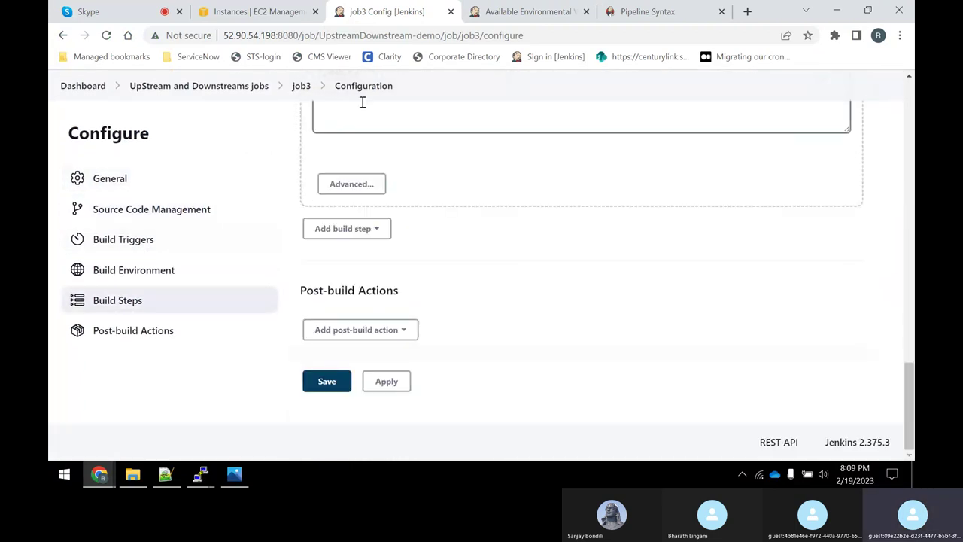
{"action": "scroll", "coordinate": [565, 296], "scroll_direction": "up", "scroll_amount": 5}
{"action": "scroll", "coordinate": [552, 302], "scroll_direction": "down", "scroll_amount": 3}
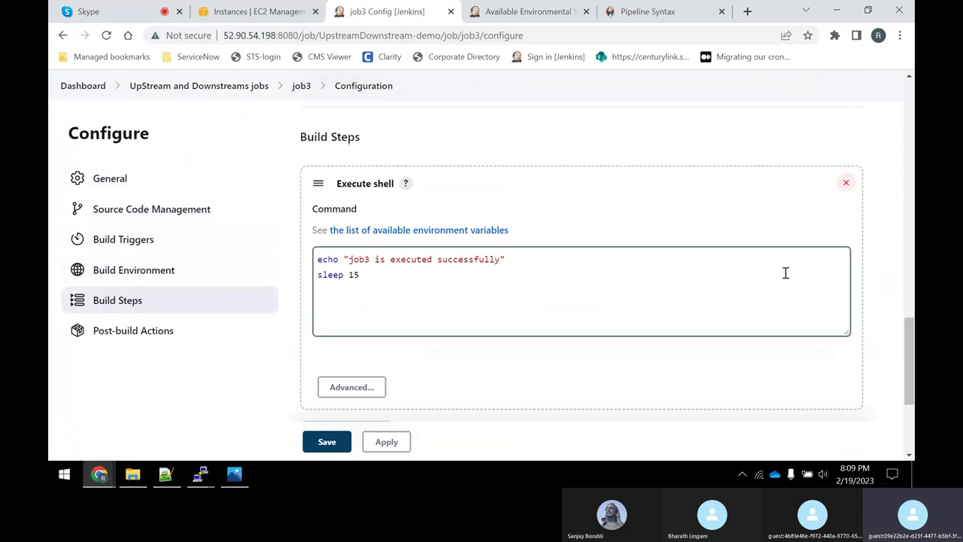
{"action": "scroll", "coordinate": [785, 273], "scroll_direction": "down", "scroll_amount": 3}
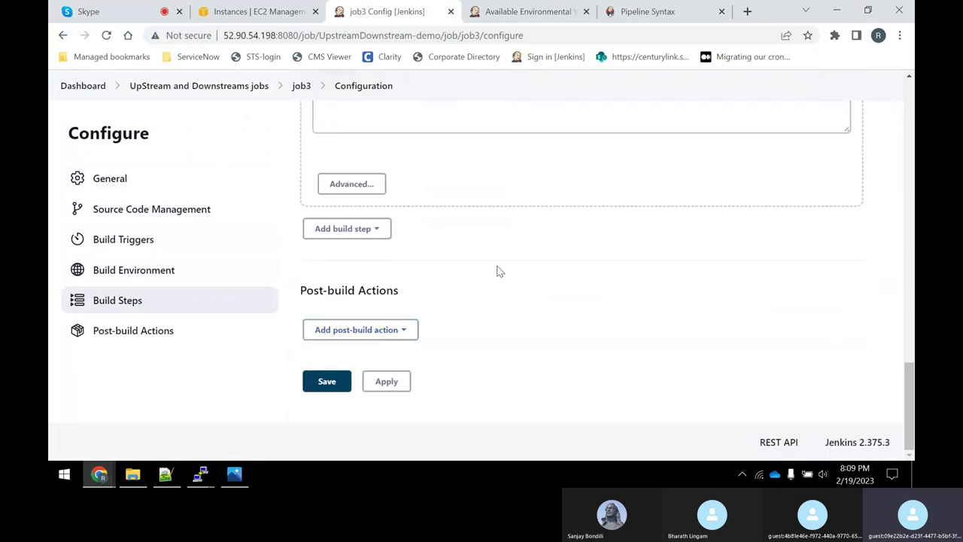
{"action": "scroll", "coordinate": [497, 271], "scroll_direction": "up", "scroll_amount": 3}
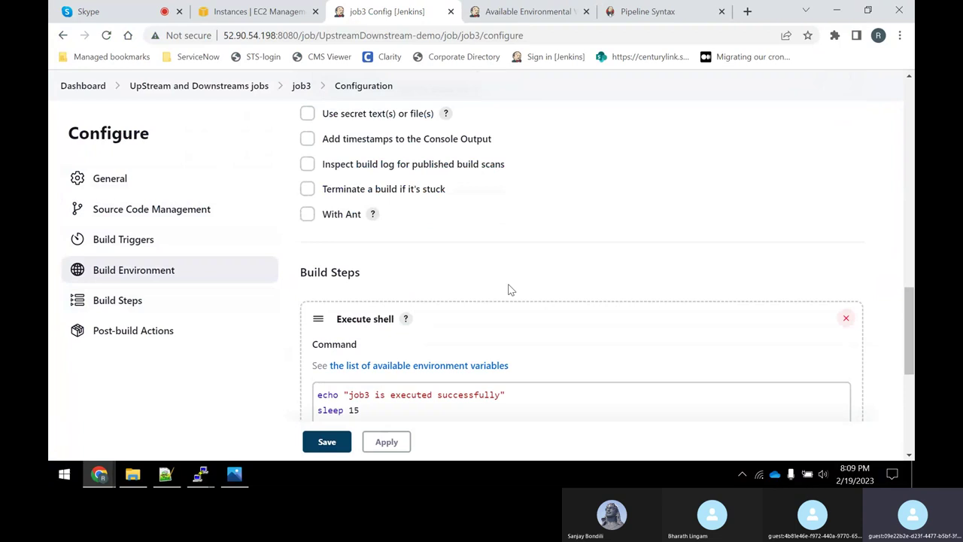
{"action": "left_click", "coordinate": [165, 474]}
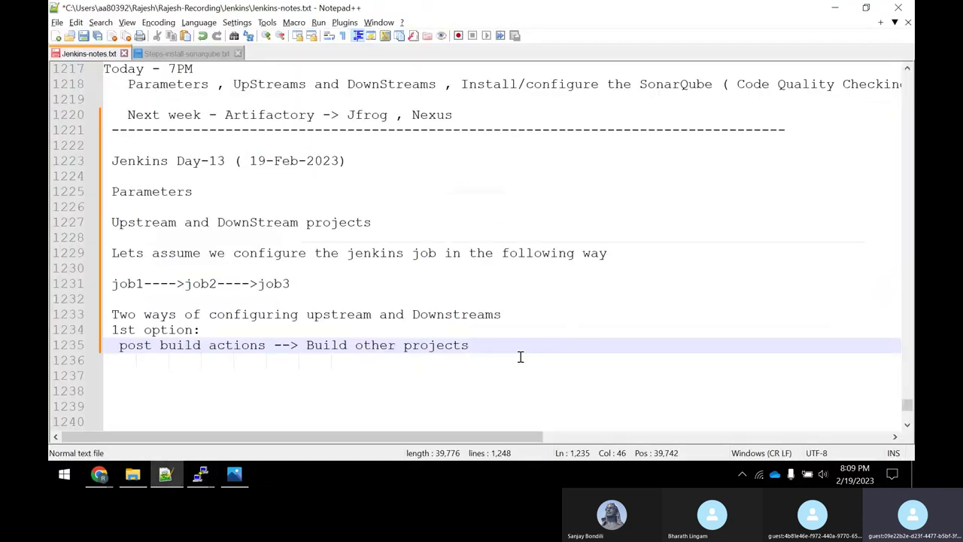
Start a new '2nd option:' line below the 'post build actions' note, fixing the typos.
{"action": "key", "text": "Return"}
{"action": "type", "text": "2md"}
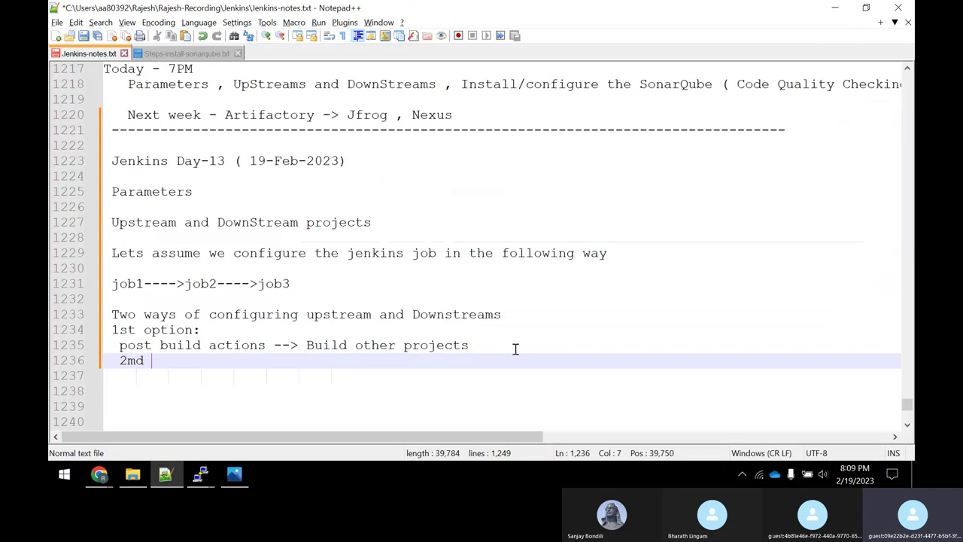
{"action": "key", "text": "BackSpace"}
{"action": "key", "text": "BackSpace"}
{"action": "type", "text": "d"}
{"action": "key", "text": "BackSpace"}
{"action": "key", "text": "BackSpace"}
{"action": "type", "text": "nd "}
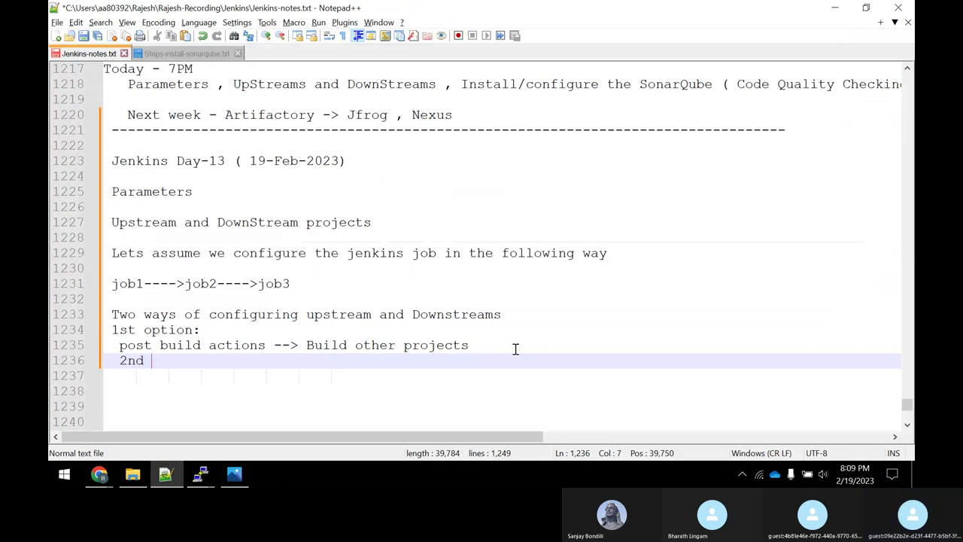
{"action": "type", "text": "option"}
{"action": "key", "text": "BackSpace"}
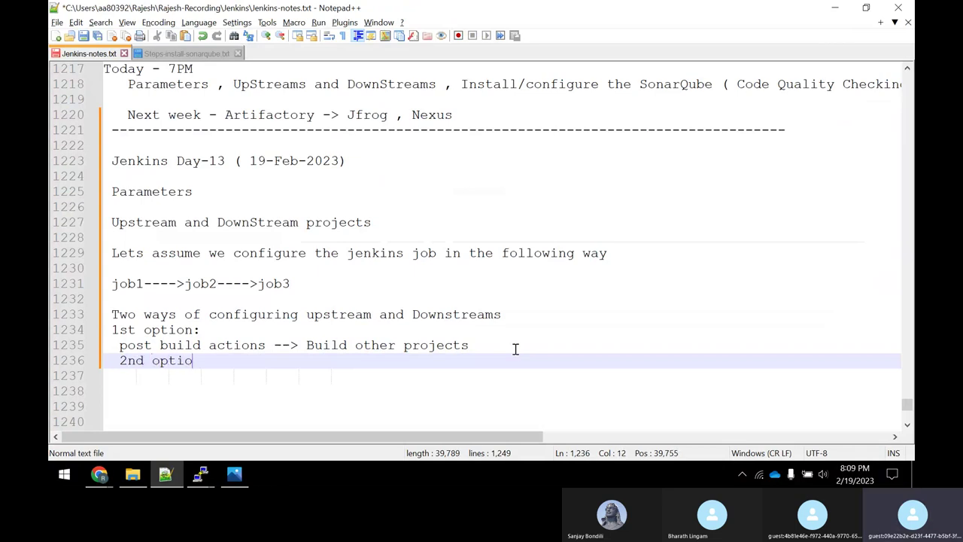
{"action": "type", "text": "n:"}
{"action": "key", "text": "alt+Tab"}
Tick 'Build after other projects are built' for job3, watching job2, and save the configuration.
{"action": "scroll", "coordinate": [473, 223], "scroll_direction": "up", "scroll_amount": 3}
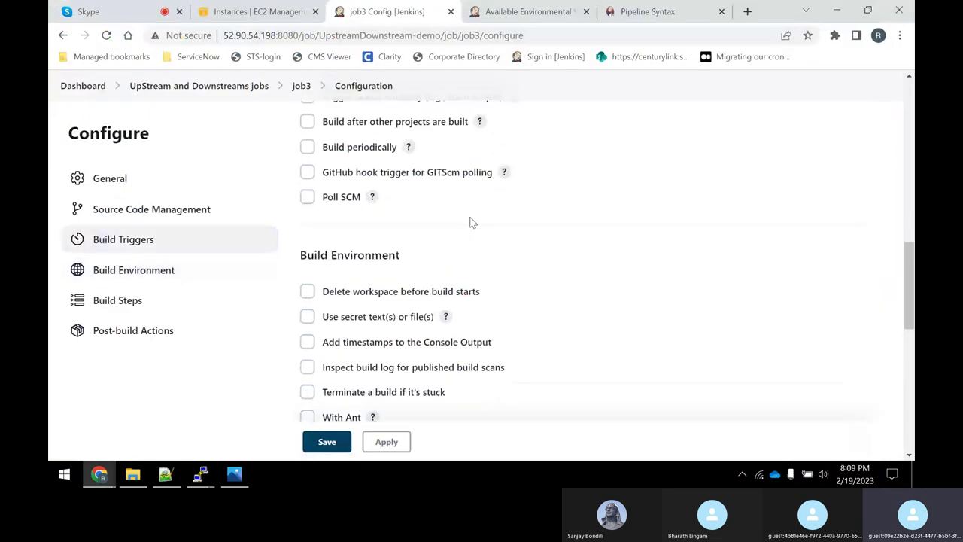
{"action": "scroll", "coordinate": [467, 223], "scroll_direction": "up", "scroll_amount": 3}
{"action": "scroll", "coordinate": [452, 225], "scroll_direction": "down", "scroll_amount": 3}
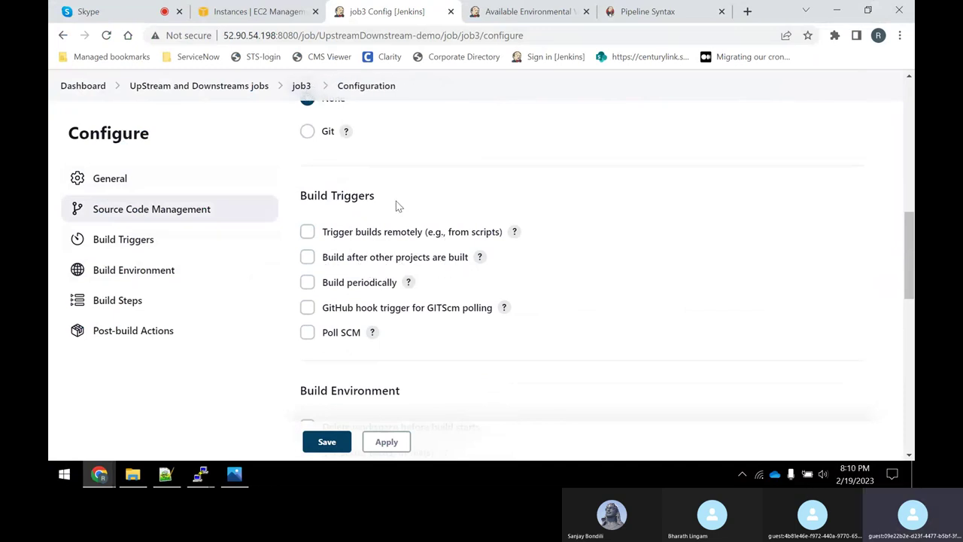
{"action": "left_click", "coordinate": [307, 258]}
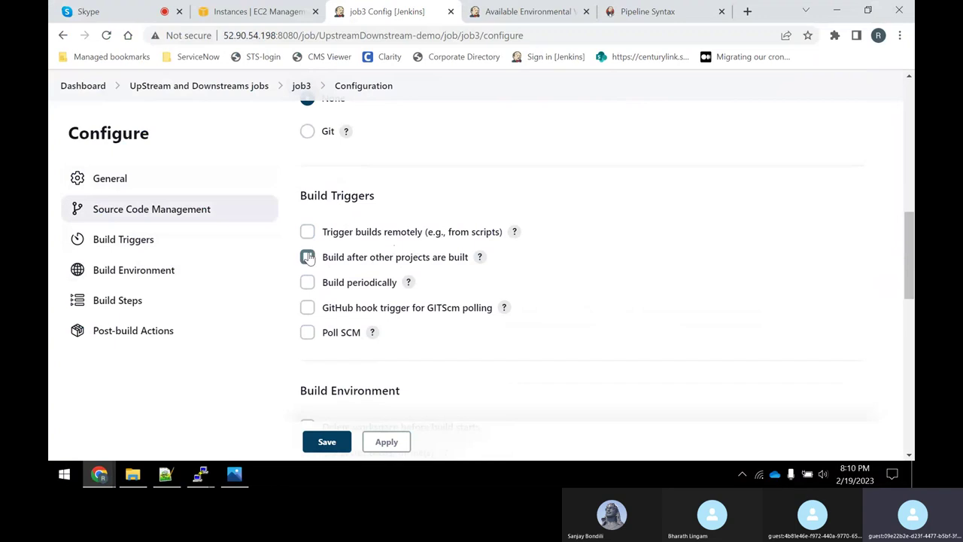
{"action": "left_click", "coordinate": [384, 305]}
{"action": "type", "text": "job2"}
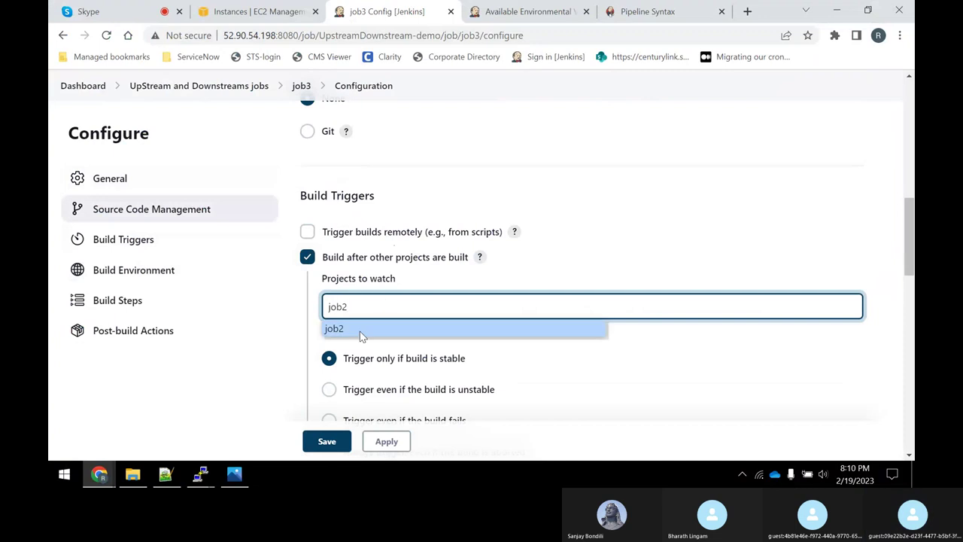
{"action": "left_click", "coordinate": [359, 331]}
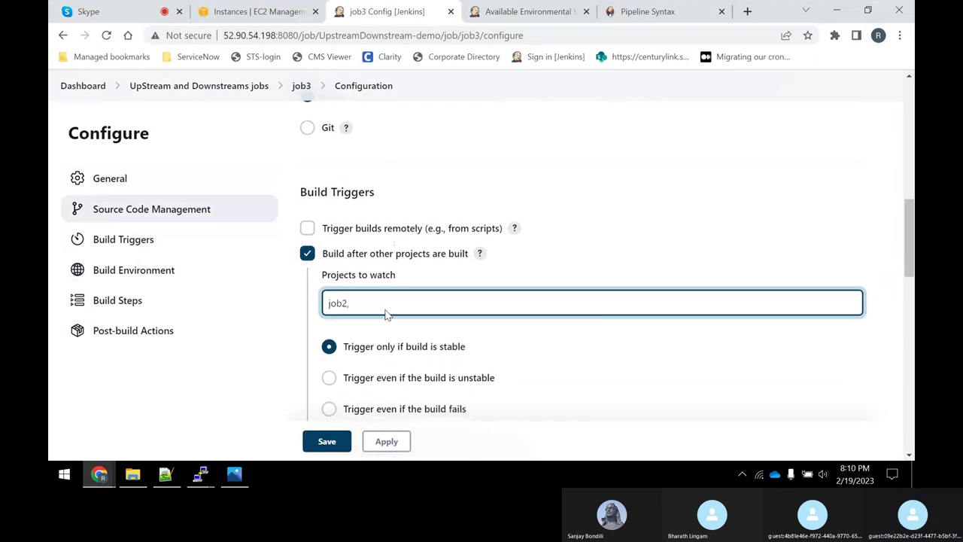
{"action": "scroll", "coordinate": [386, 312], "scroll_direction": "down", "scroll_amount": 6}
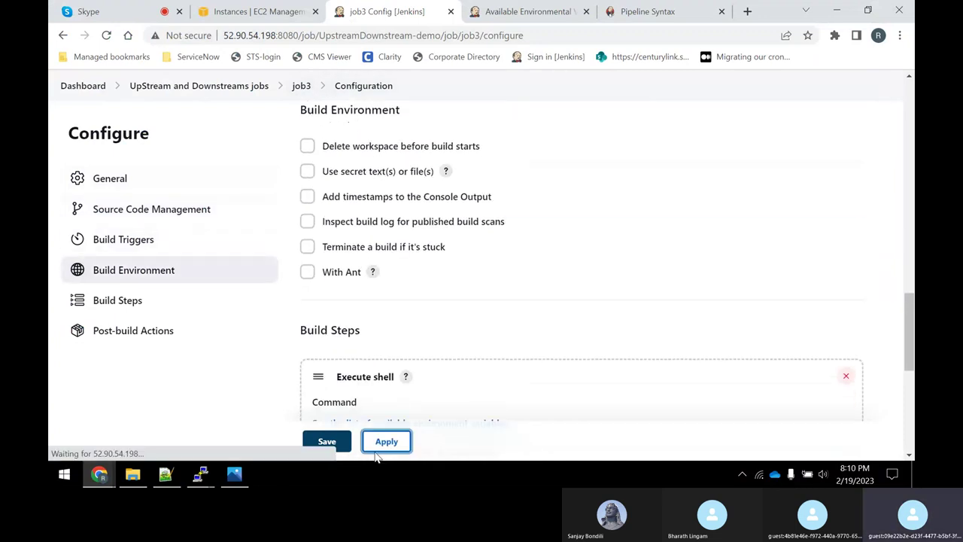
{"action": "left_click", "coordinate": [342, 443]}
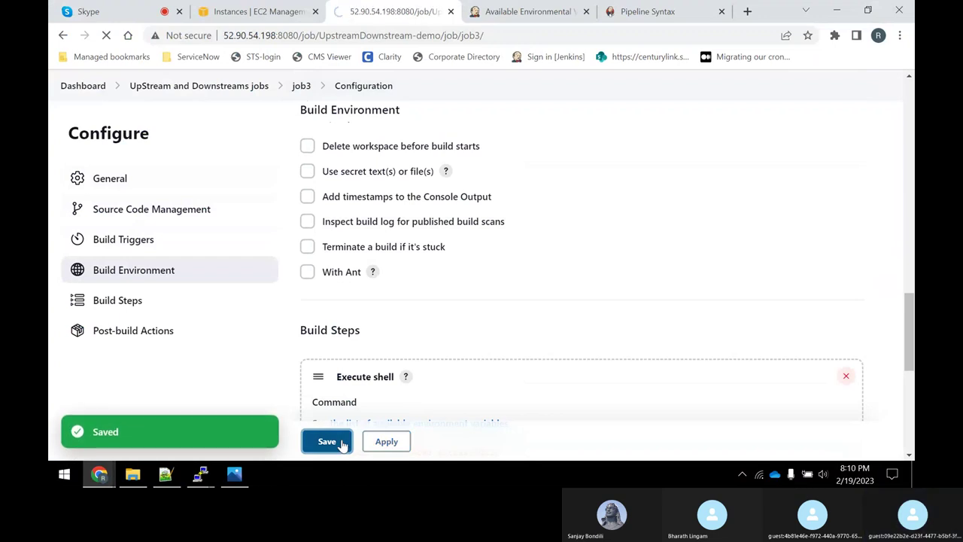
{"action": "left_click", "coordinate": [242, 133]}
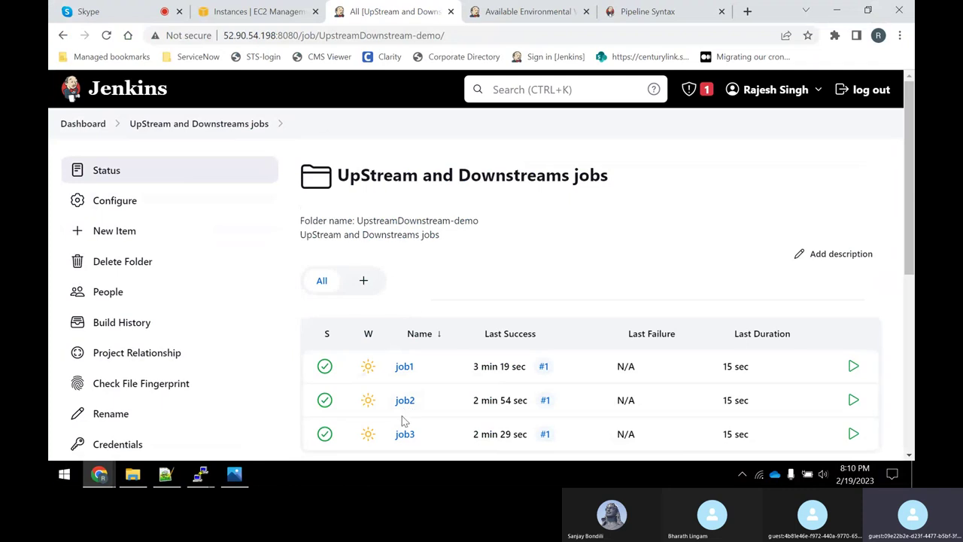
In job2's configuration, delete the 'Build other projects' post-build action.
{"action": "left_click", "coordinate": [402, 406]}
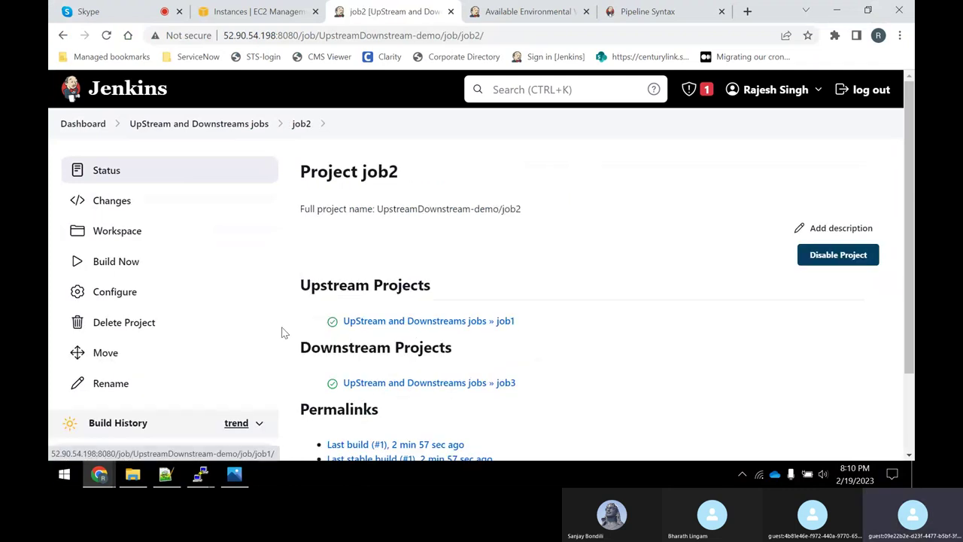
{"action": "left_click", "coordinate": [113, 292]}
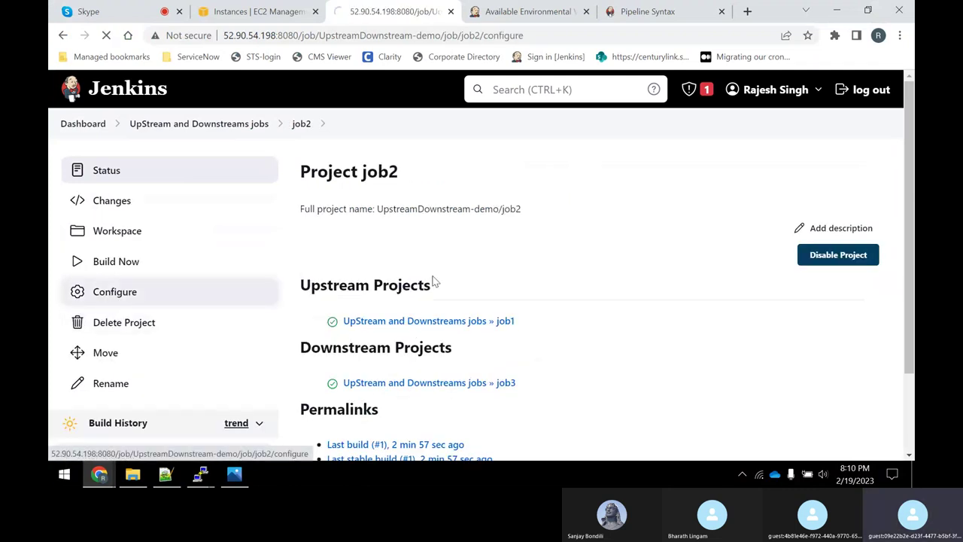
{"action": "scroll", "coordinate": [442, 310], "scroll_direction": "down", "scroll_amount": 10}
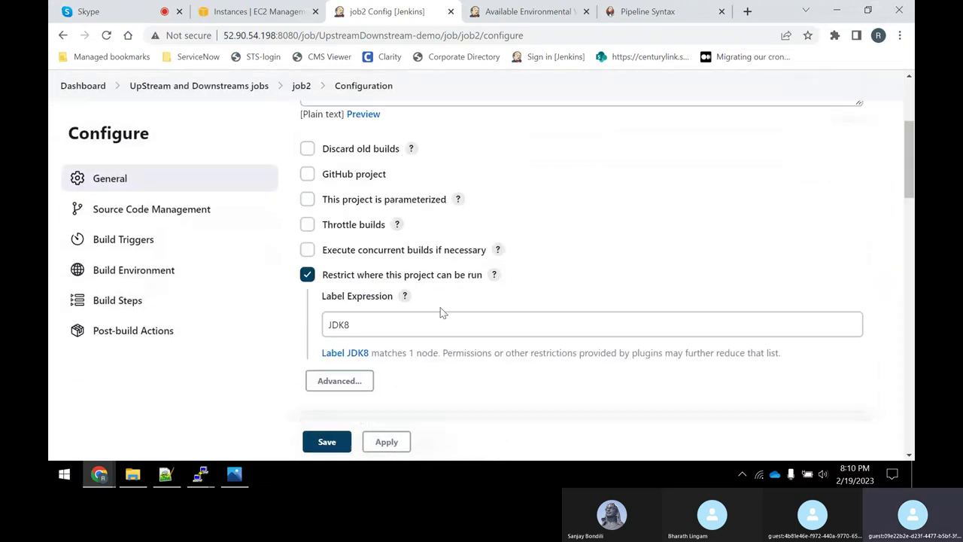
{"action": "scroll", "coordinate": [442, 311], "scroll_direction": "down", "scroll_amount": 5}
{"action": "scroll", "coordinate": [437, 305], "scroll_direction": "up", "scroll_amount": 5}
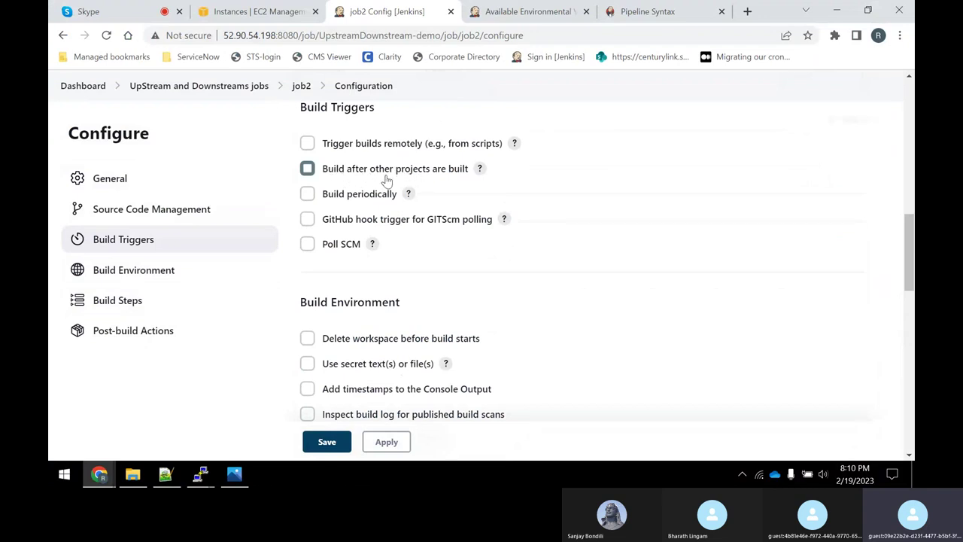
{"action": "scroll", "coordinate": [532, 203], "scroll_direction": "down", "scroll_amount": 5}
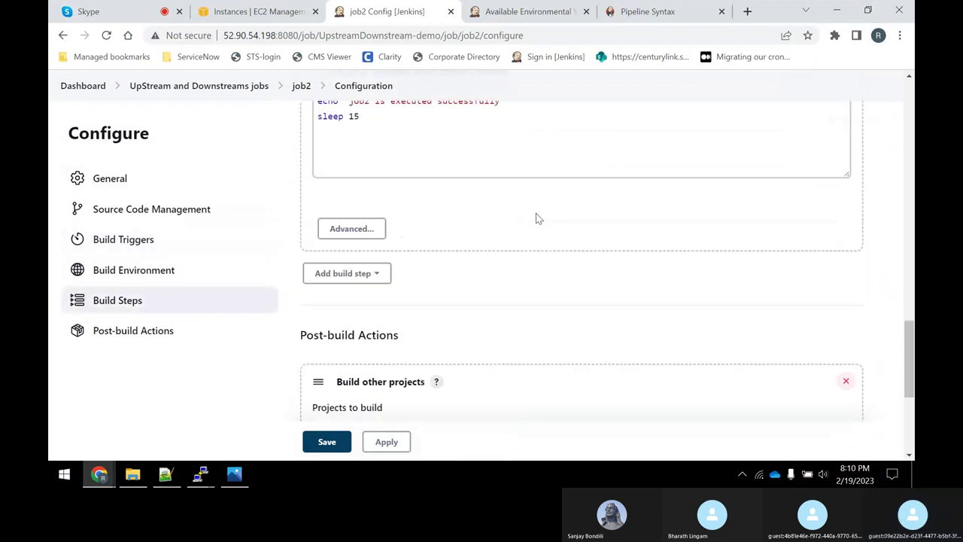
{"action": "scroll", "coordinate": [536, 219], "scroll_direction": "down", "scroll_amount": 3}
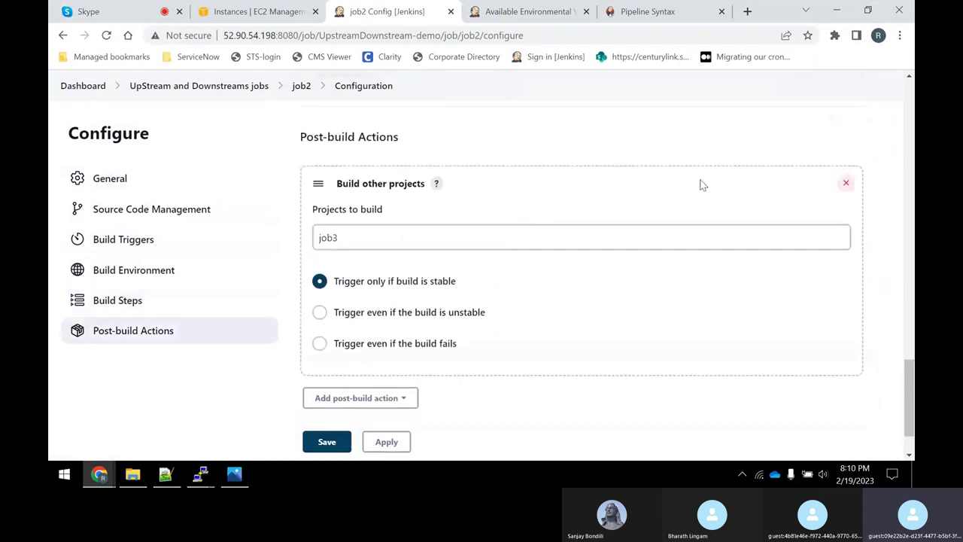
{"action": "left_click", "coordinate": [846, 183]}
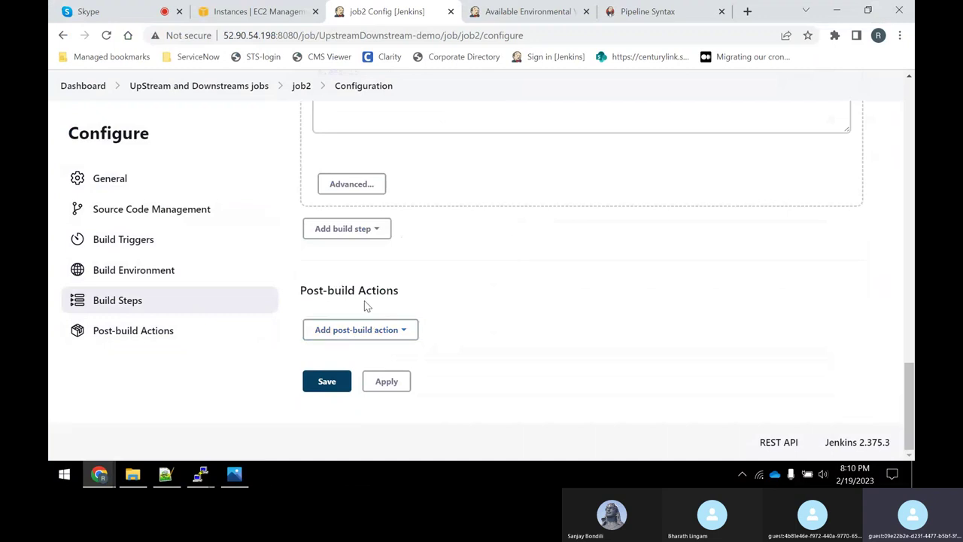
Enable 'Build after other projects are built' for job2 watching job1, then apply and save.
{"action": "scroll", "coordinate": [365, 300], "scroll_direction": "up", "scroll_amount": 6}
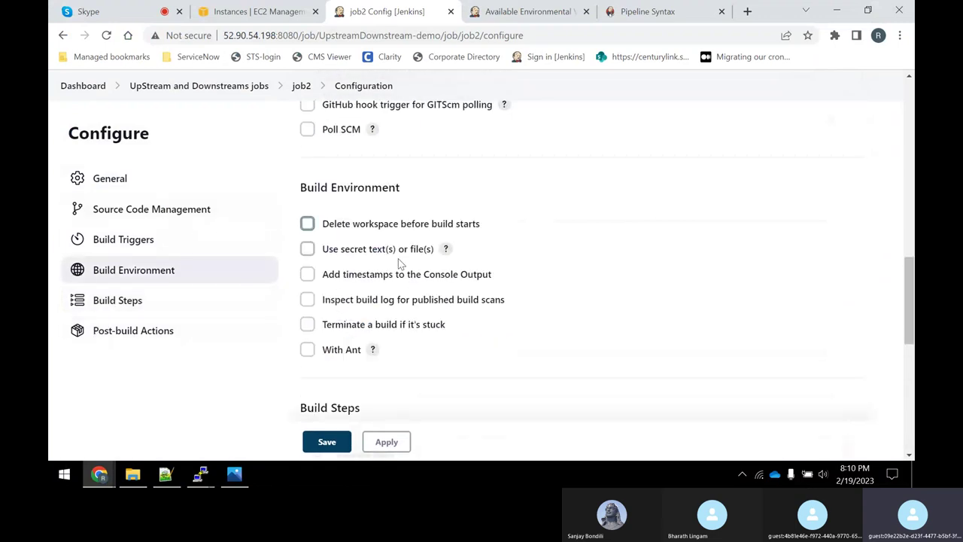
{"action": "scroll", "coordinate": [390, 277], "scroll_direction": "up", "scroll_amount": 3}
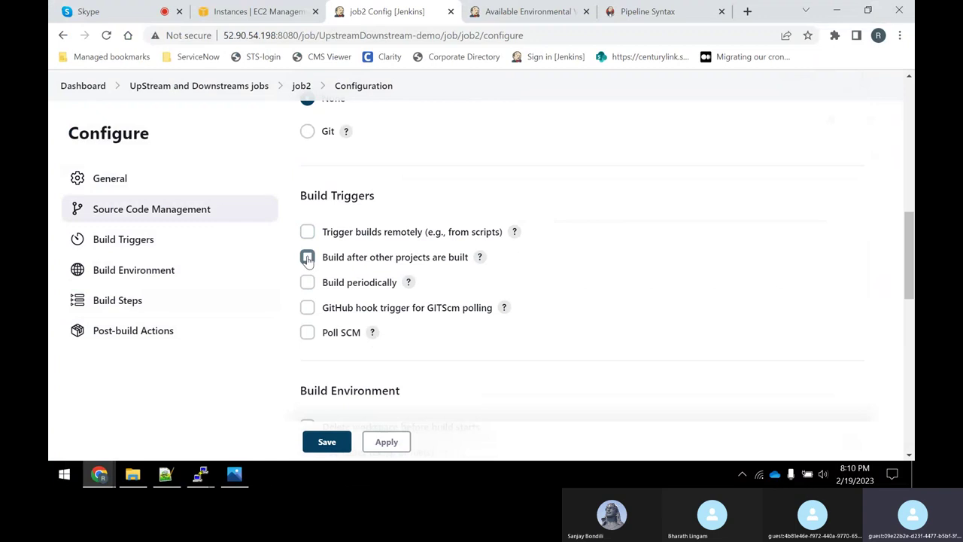
{"action": "left_click", "coordinate": [307, 258]}
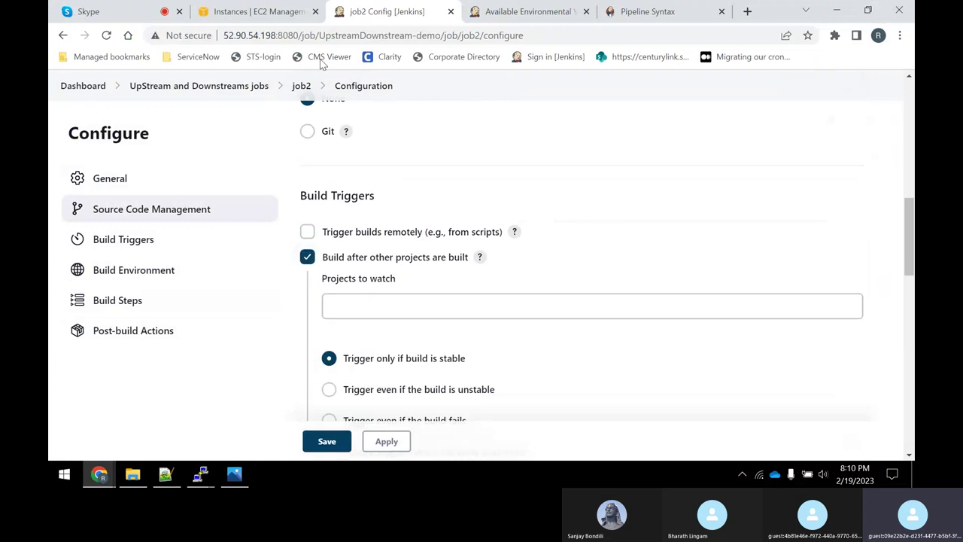
{"action": "left_click", "coordinate": [364, 307]}
{"action": "type", "text": "job2"}
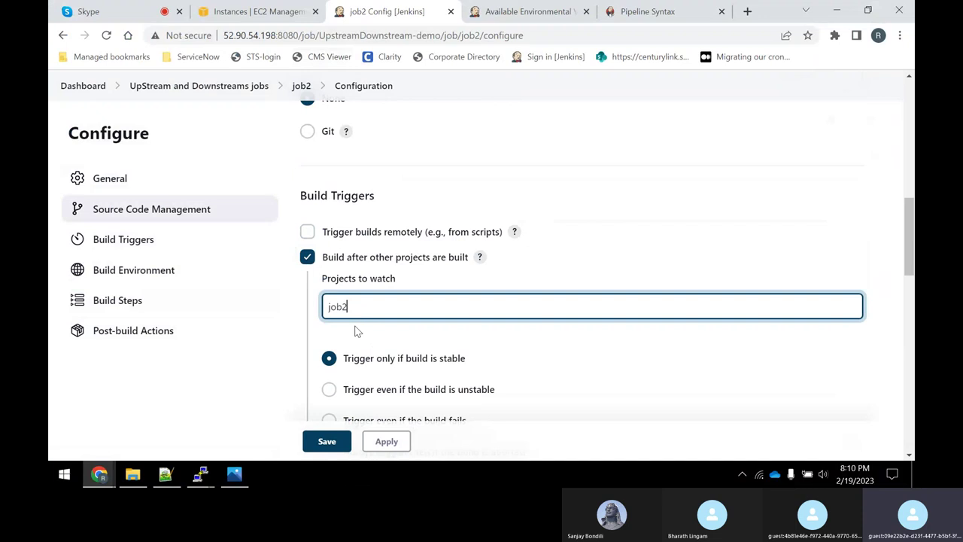
{"action": "key", "text": "BackSpace"}
{"action": "type", "text": "1"}
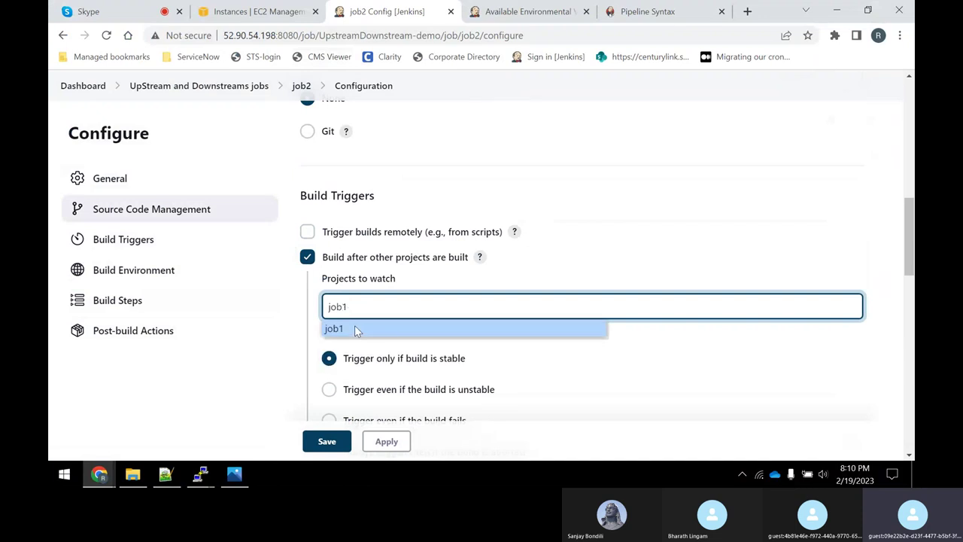
{"action": "left_click", "coordinate": [357, 331]}
{"action": "left_click", "coordinate": [387, 442]}
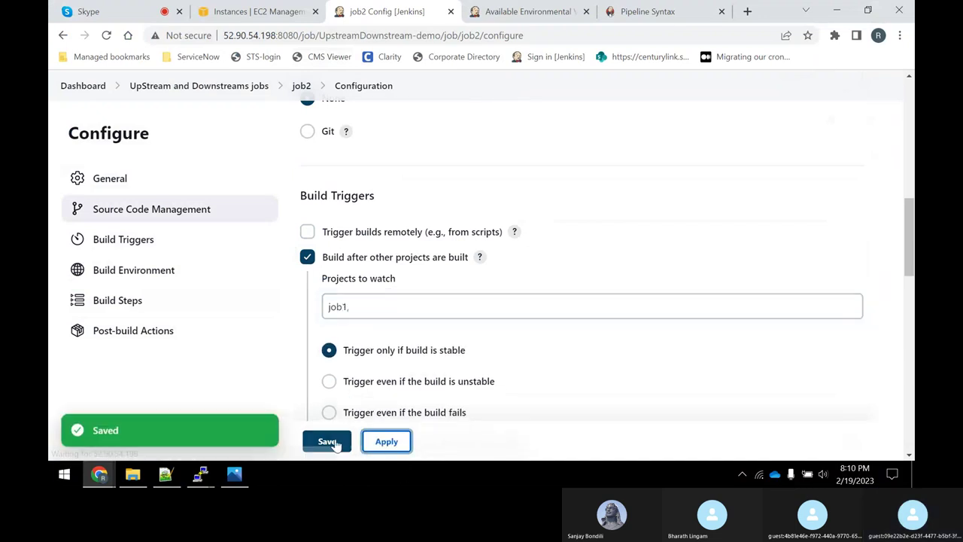
{"action": "left_click", "coordinate": [328, 442]}
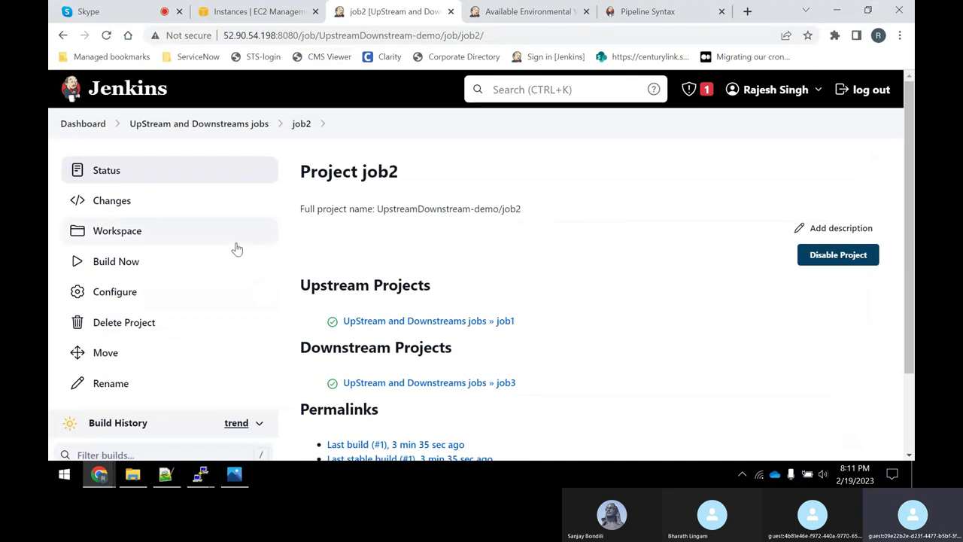
Return to the 'UpStream and Downstreams jobs' folder via its breadcrumb.
{"action": "left_click", "coordinate": [145, 125]}
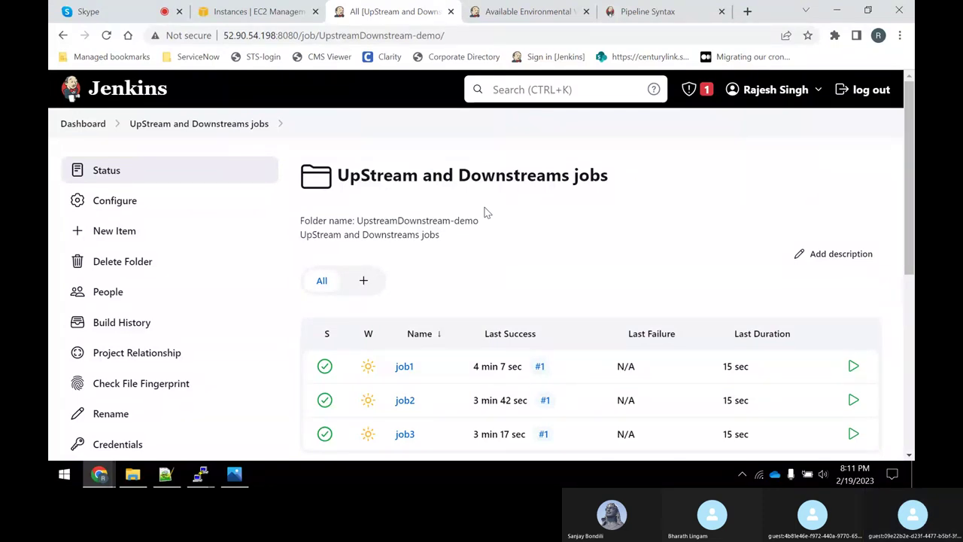
Highlight the Day-13 notes from Parameters to 2nd option, then the SonarQube agenda item.
{"action": "key", "text": "ctrl+1"}
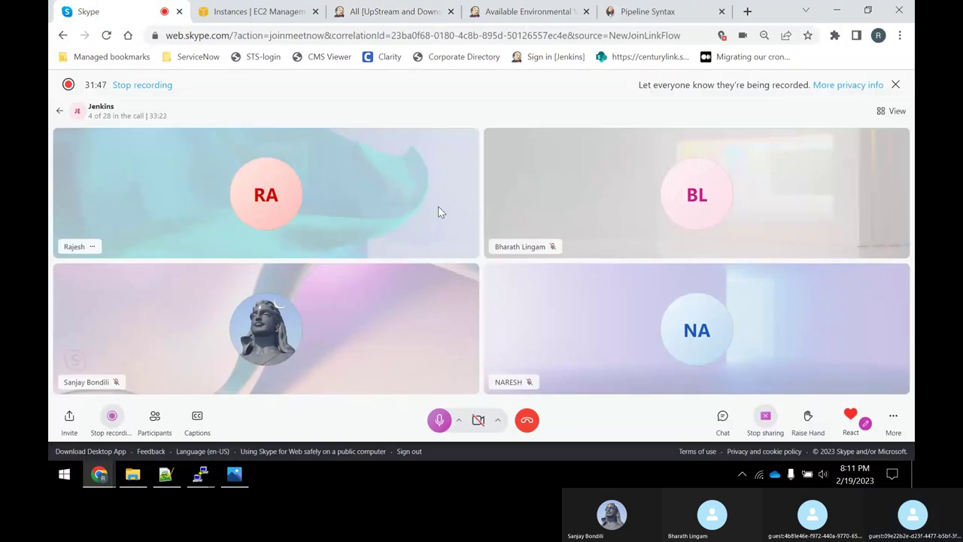
{"action": "left_click", "coordinate": [165, 474]}
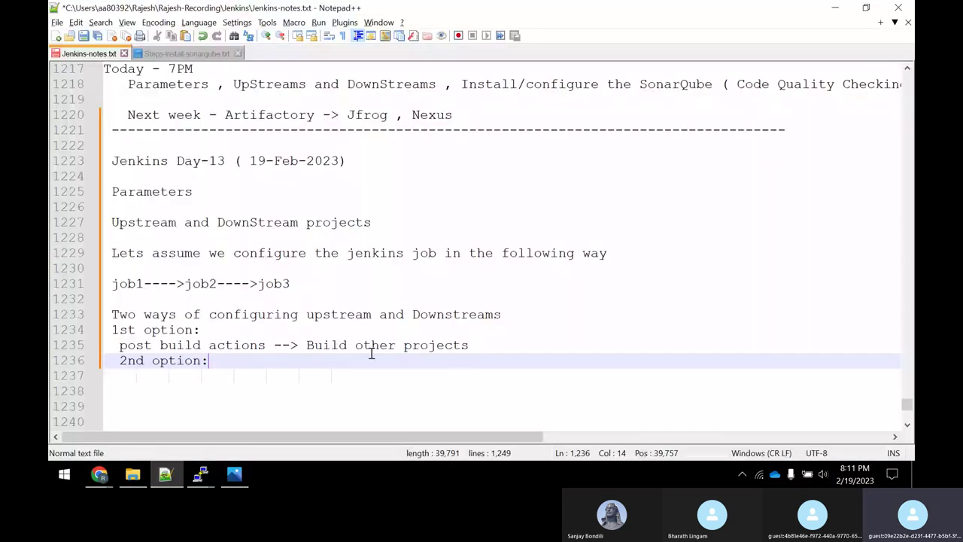
{"action": "left_click_drag", "start_coordinate": [230, 360], "coordinate": [116, 193]}
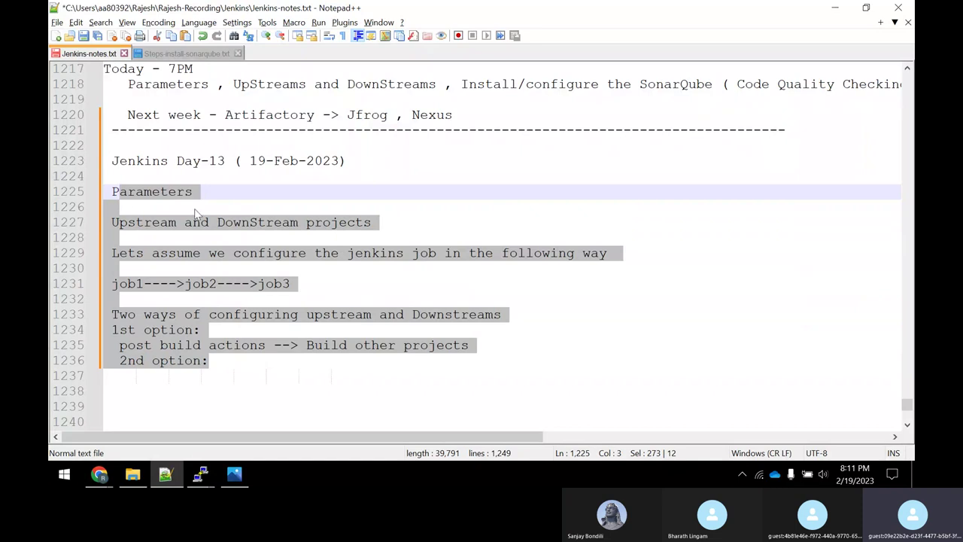
{"action": "scroll", "coordinate": [472, 225], "scroll_direction": "up", "scroll_amount": 4}
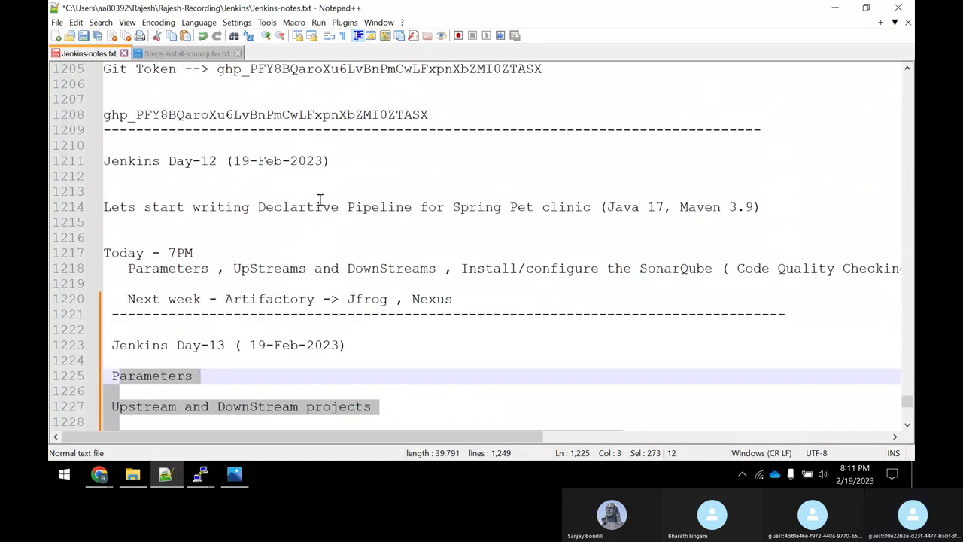
{"action": "left_click_drag", "start_coordinate": [494, 274], "coordinate": [785, 286]}
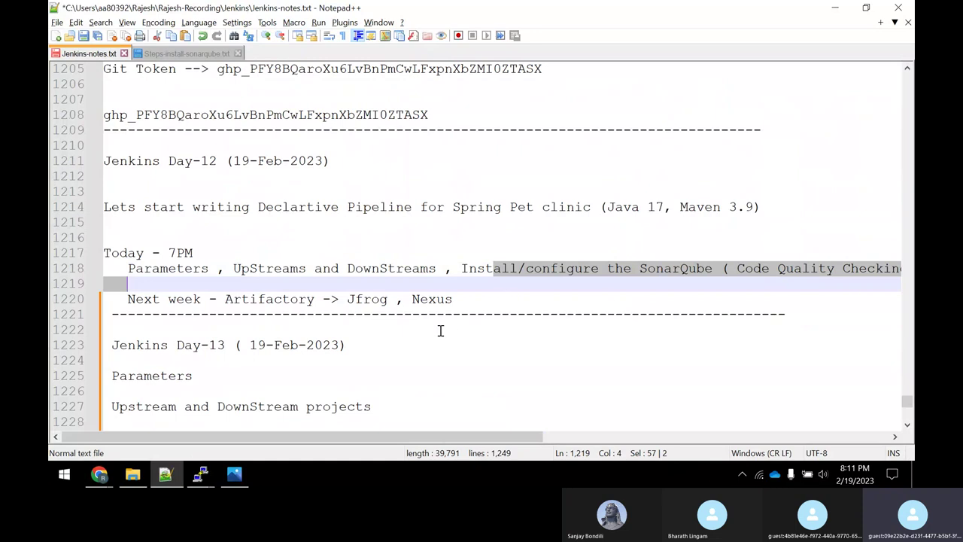
{"action": "scroll", "coordinate": [441, 329], "scroll_direction": "down", "scroll_amount": 4}
{"action": "scroll", "coordinate": [362, 373], "scroll_direction": "down", "scroll_amount": 1}
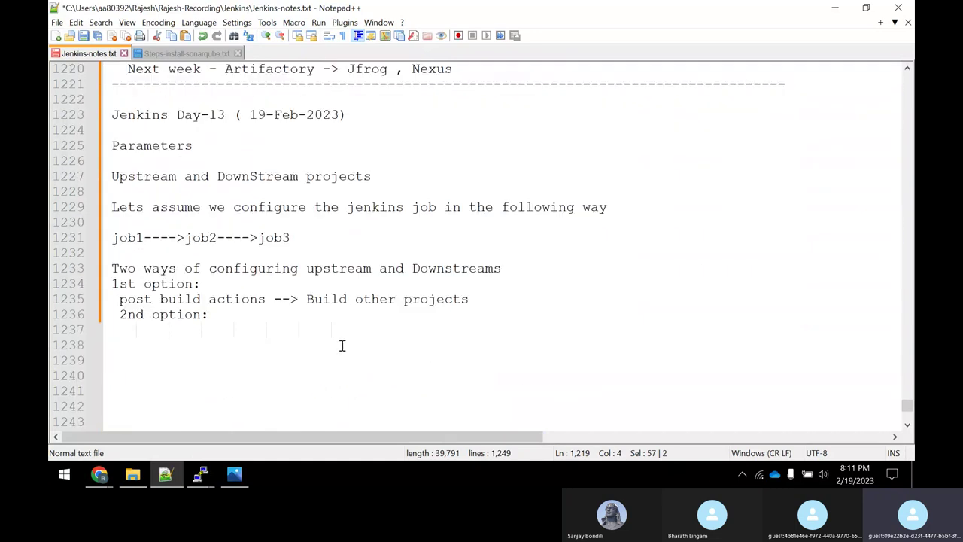
On line 1238, type 'Static Code Analysis Tool ( Sonar Qube)' and underline it with dashes.
{"action": "left_click", "coordinate": [340, 344]}
{"action": "type", "text": "Stat"}
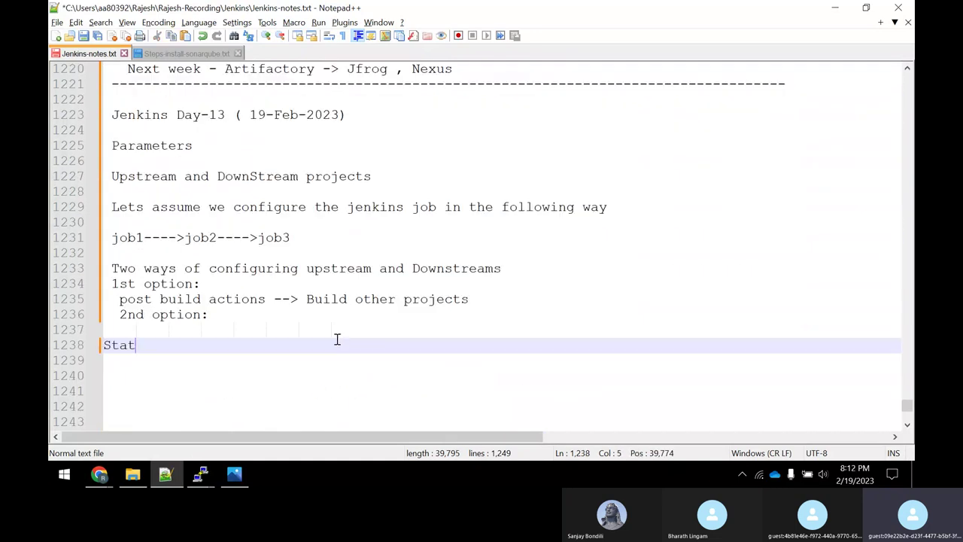
{"action": "type", "text": "ic Coce "}
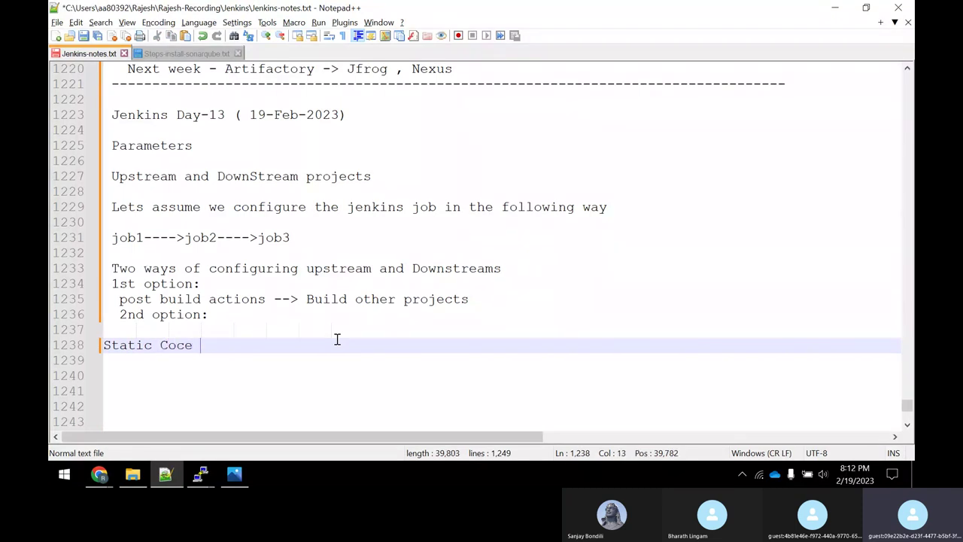
{"action": "type", "text": "An"}
{"action": "key", "text": "BackSpace"}
{"action": "key", "text": "BackSpace"}
{"action": "key", "text": "BackSpace"}
{"action": "key", "text": "BackSpace"}
{"action": "key", "text": "BackSpace"}
{"action": "type", "text": "de Analysi"}
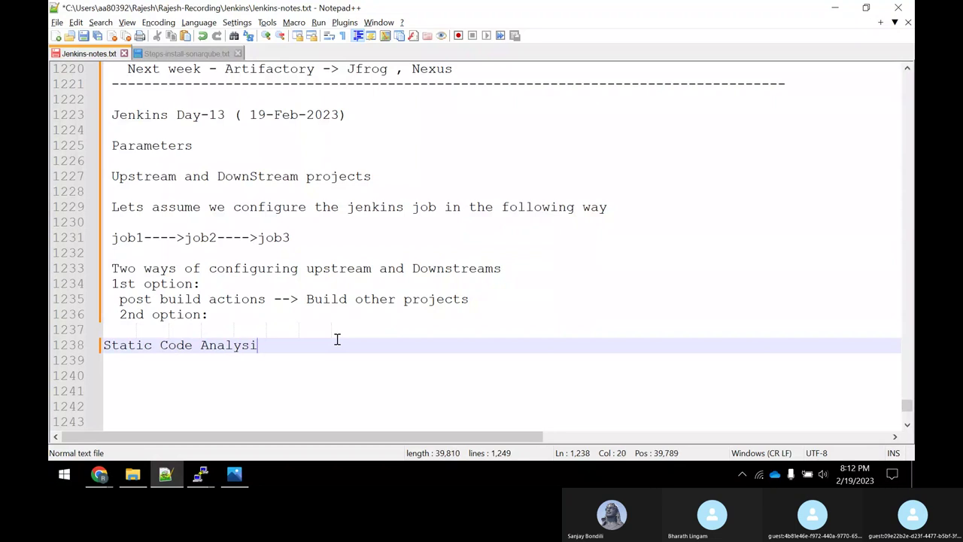
{"action": "type", "text": "s Tool "}
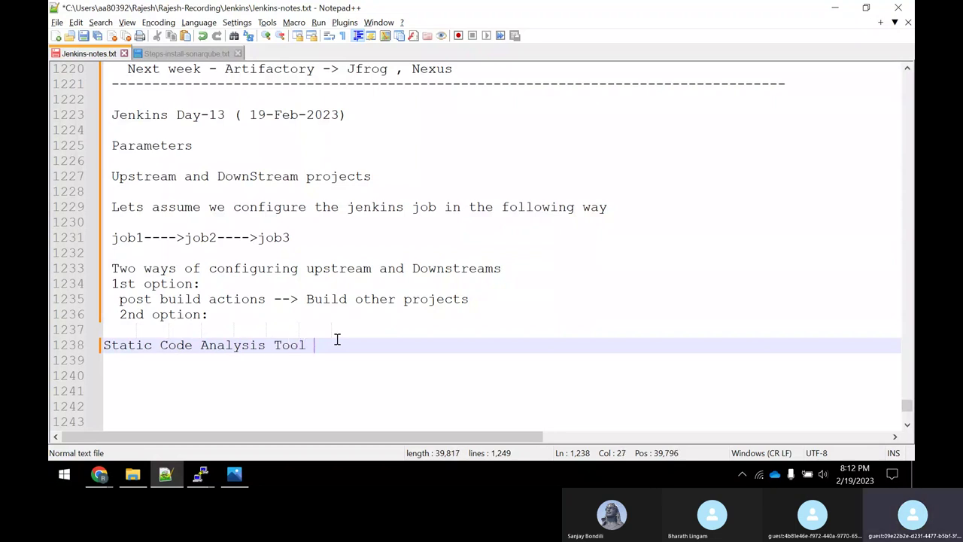
{"action": "type", "text": "( Sonar Qube)"}
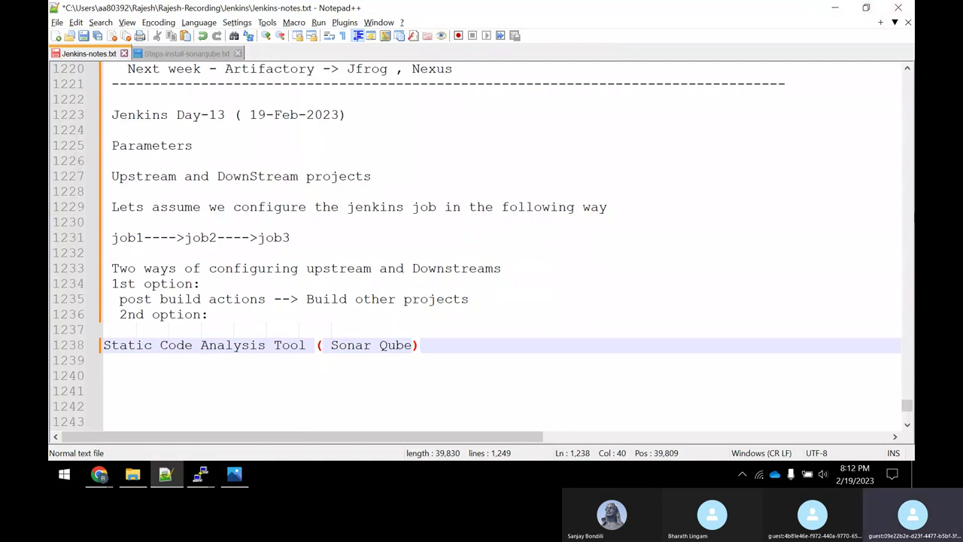
{"action": "key", "text": "Return"}
{"action": "key", "text": "Return"}
{"action": "key", "text": "BackSpace"}
{"action": "type", "text": "-"}
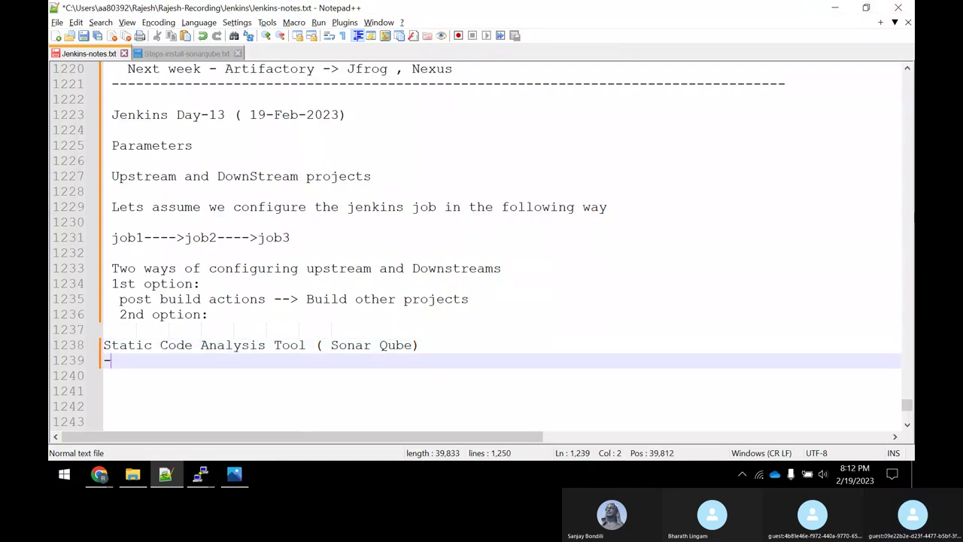
{"action": "type", "text": "---------------------------------------"}
{"action": "key", "text": "Return"}
{"action": "key", "text": "Return"}
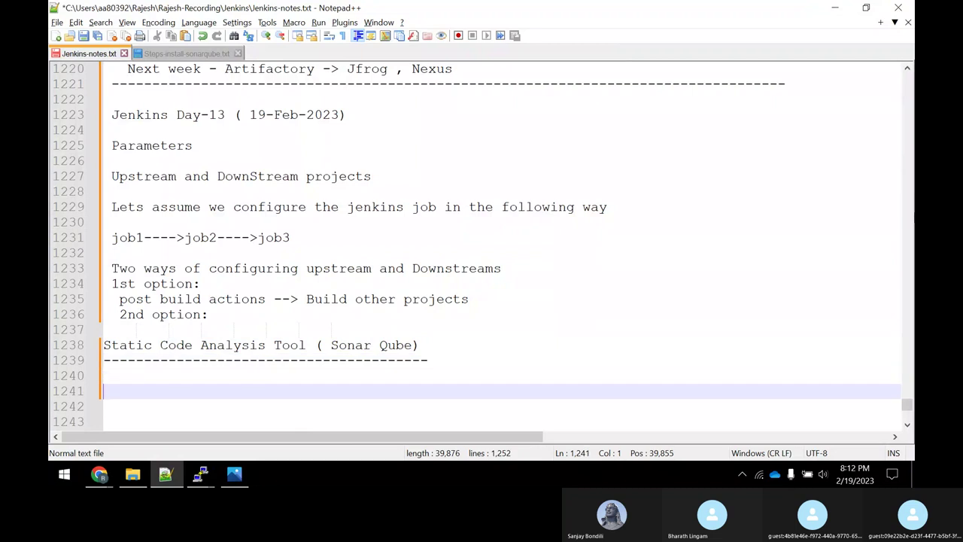
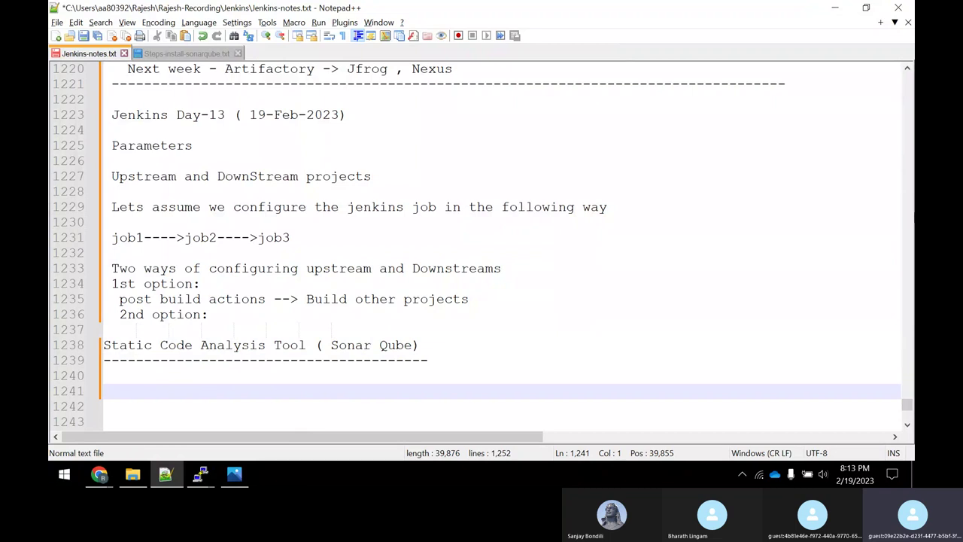
Write 'Analysis tools can try to suggest best practises in key areas like' on line 1241.
{"action": "type", "text": "Analysis tool"}
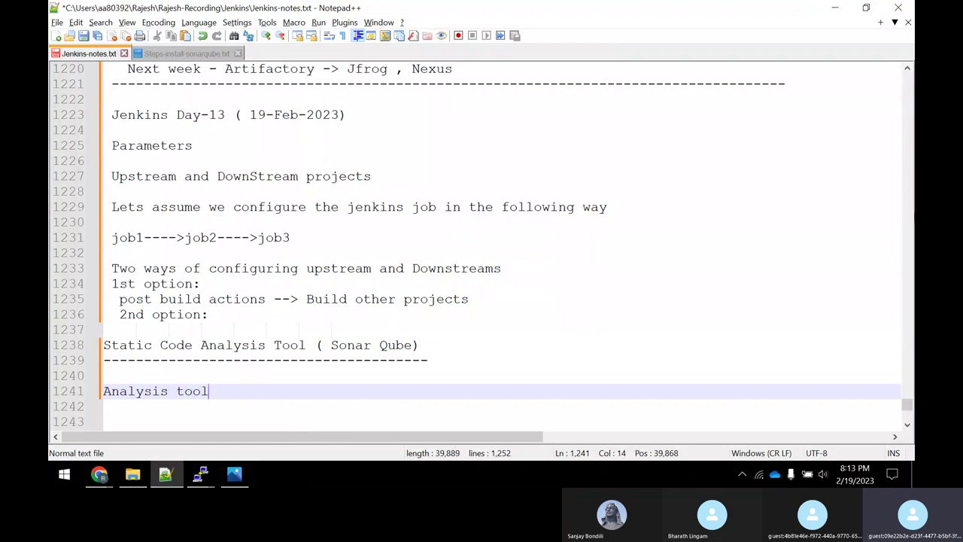
{"action": "type", "text": "s can try"}
{"action": "type", "text": "to suggest "}
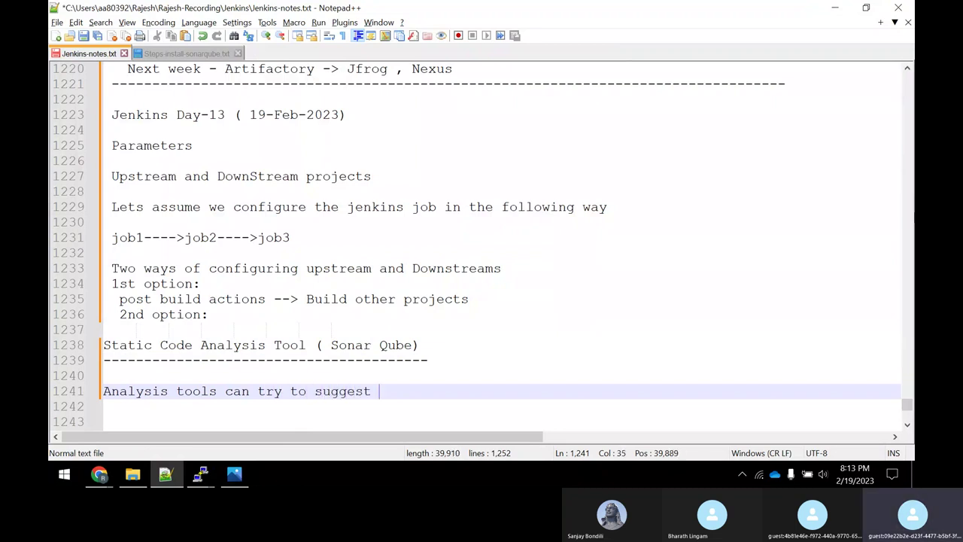
{"action": "type", "text": "best pr"}
{"action": "type", "text": "aci"}
{"action": "type", "text": "ises "}
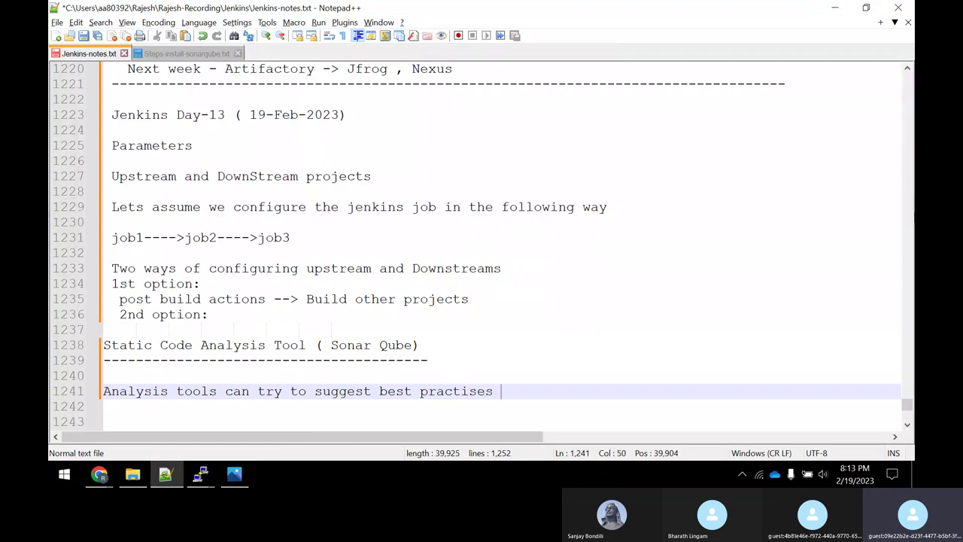
{"action": "type", "text": "in key ares"}
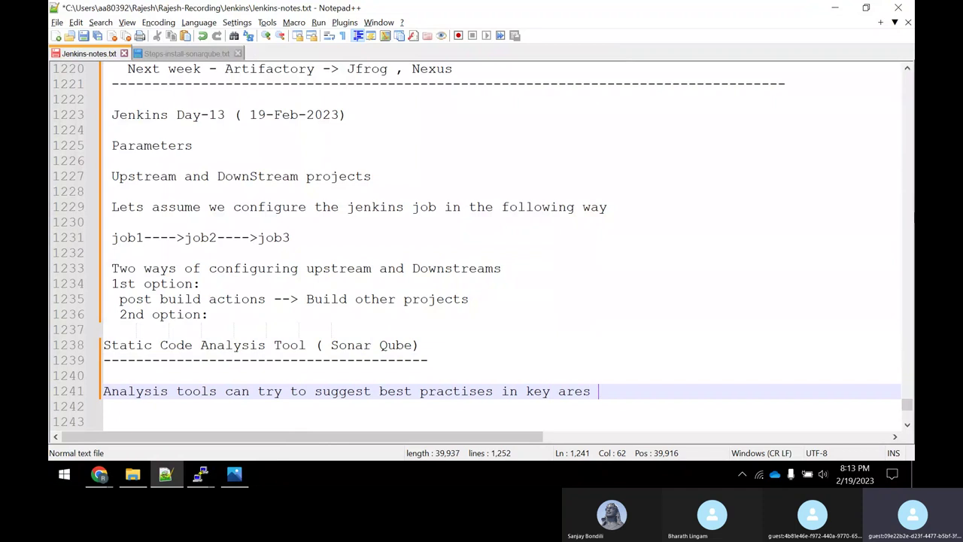
{"action": "key", "text": "BackSpace"}
{"action": "key", "text": "BackSpace"}
{"action": "type", "text": "as like"}
List Architecture and Design, Comments and Coding Rules on separate lines below the sentence.
{"action": "key", "text": "Return"}
{"action": "key", "text": "Return"}
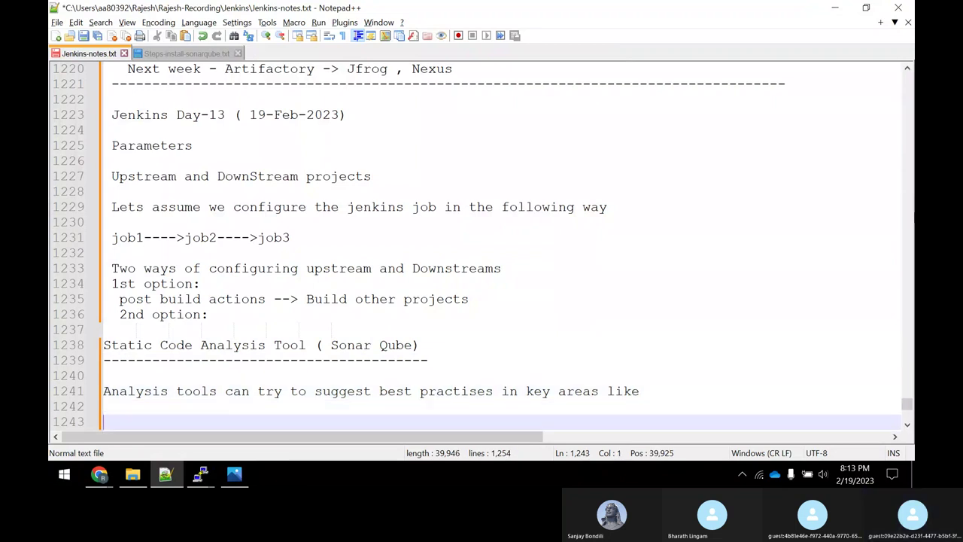
{"action": "type", "text": "Archu"}
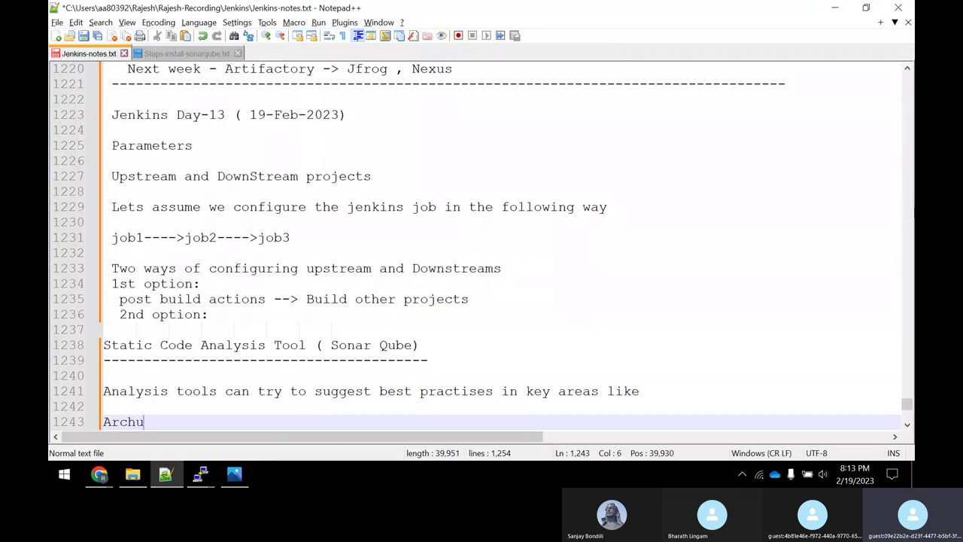
{"action": "key", "text": "BackSpace"}
{"action": "type", "text": "itect"}
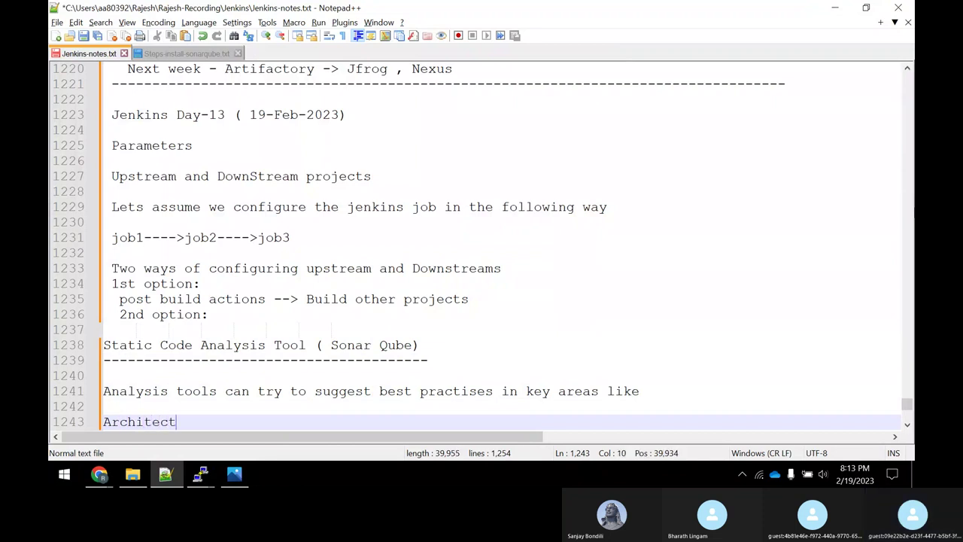
{"action": "type", "text": "ure and Design"}
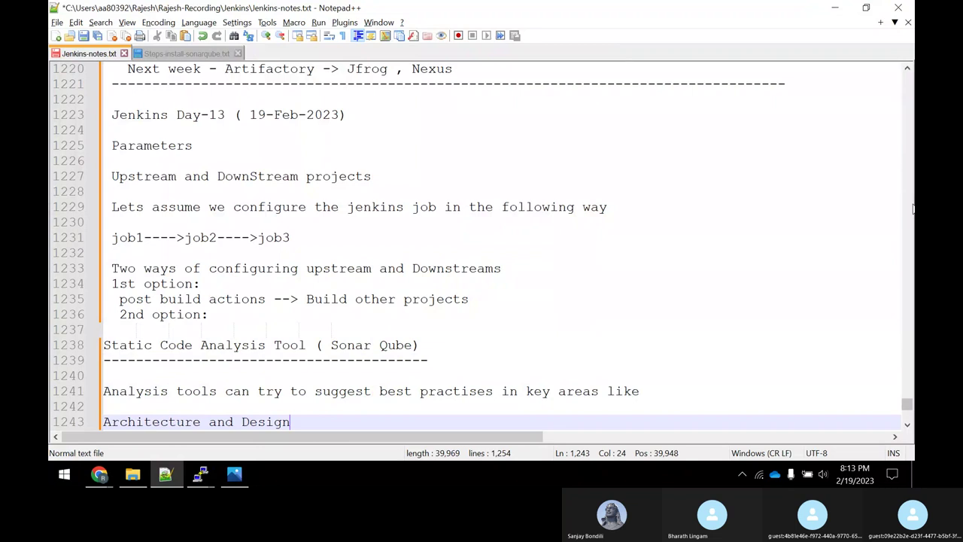
{"action": "key", "text": "Return"}
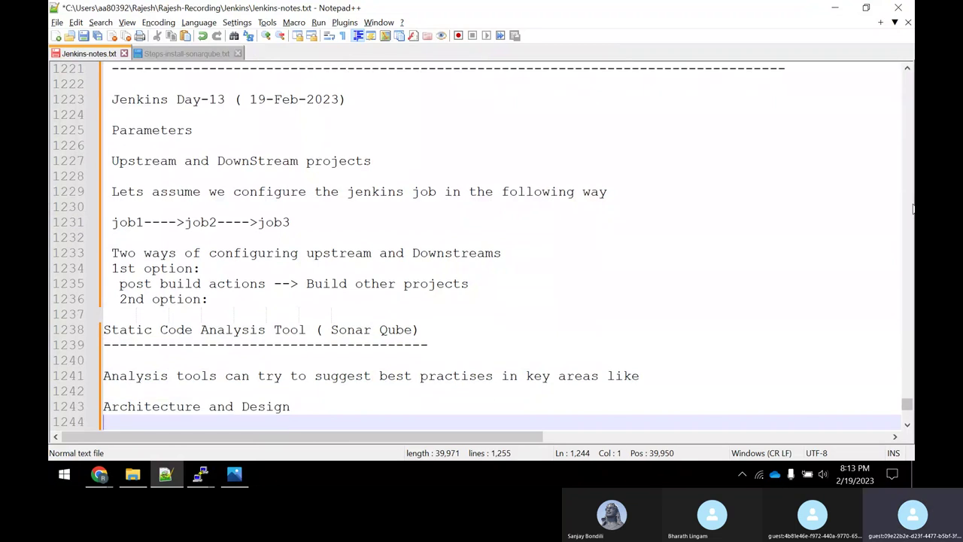
{"action": "type", "text": "Comments"}
{"action": "key", "text": "Return"}
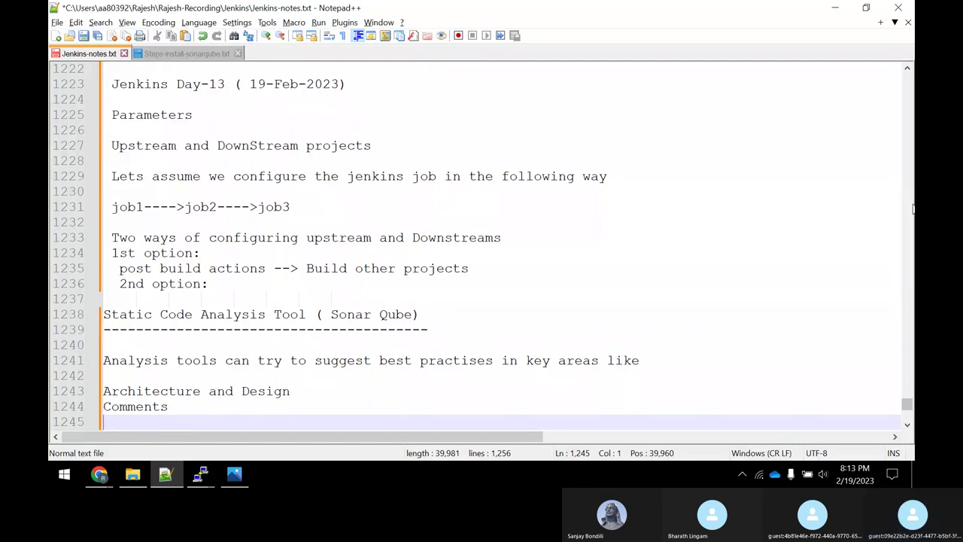
{"action": "type", "text": "Codein"}
{"action": "key", "text": "BackSpace"}
{"action": "key", "text": "BackSpace"}
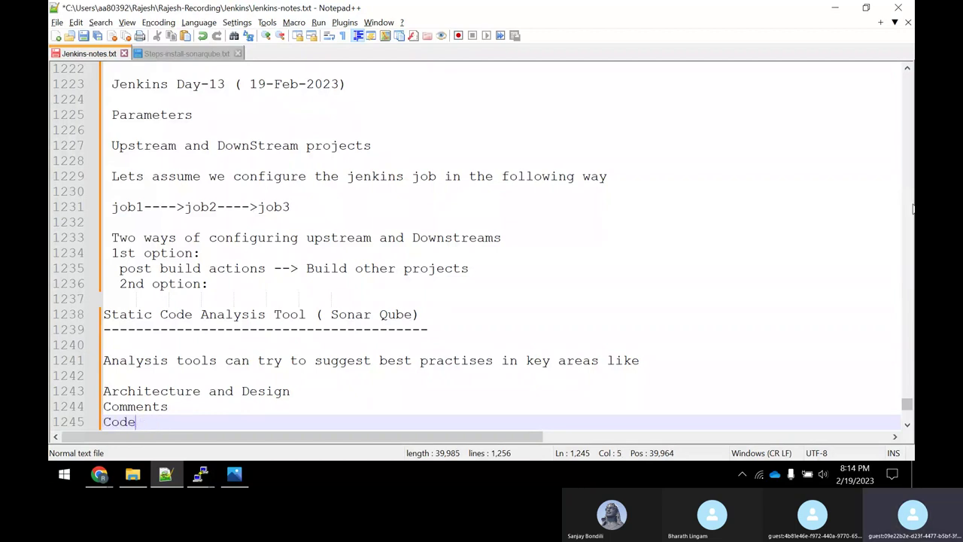
{"action": "type", "text": "ng Rules"}
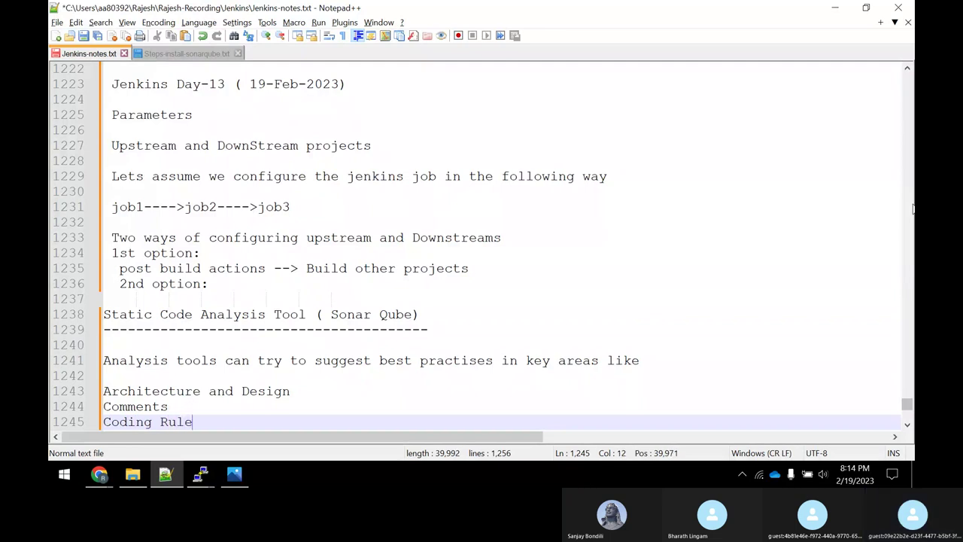
Continue the list with Potential Bugs, Duplications, Unit Tests and Complexity, leaving a blank line after.
{"action": "key", "text": "Return"}
{"action": "type", "text": "P"}
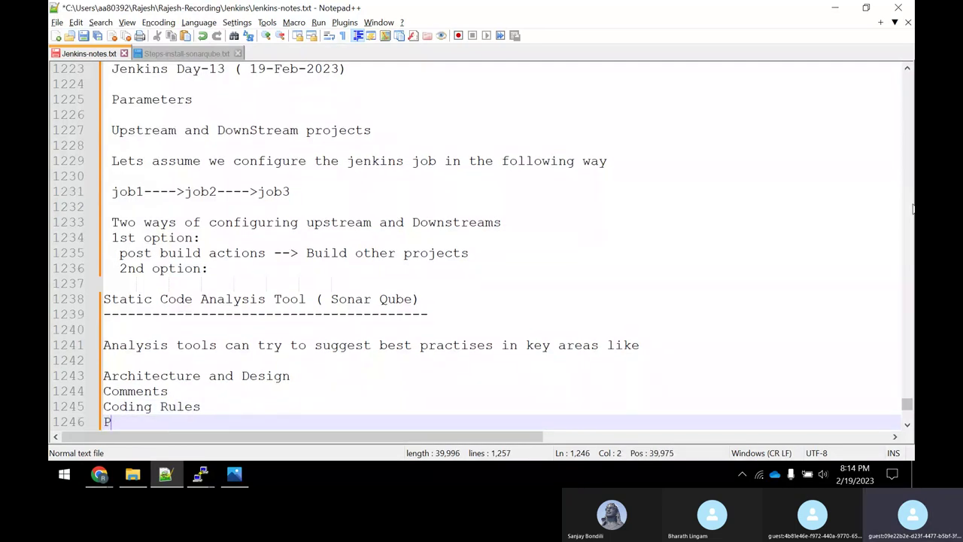
{"action": "type", "text": "otential Bu"}
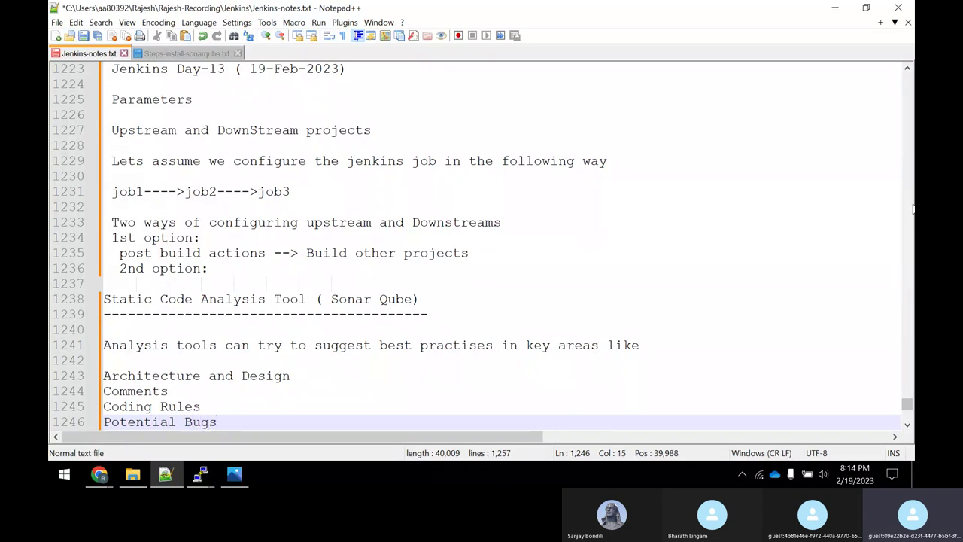
{"action": "type", "text": "gs"}
{"action": "key", "text": "Return"}
{"action": "type", "text": "Duplic"}
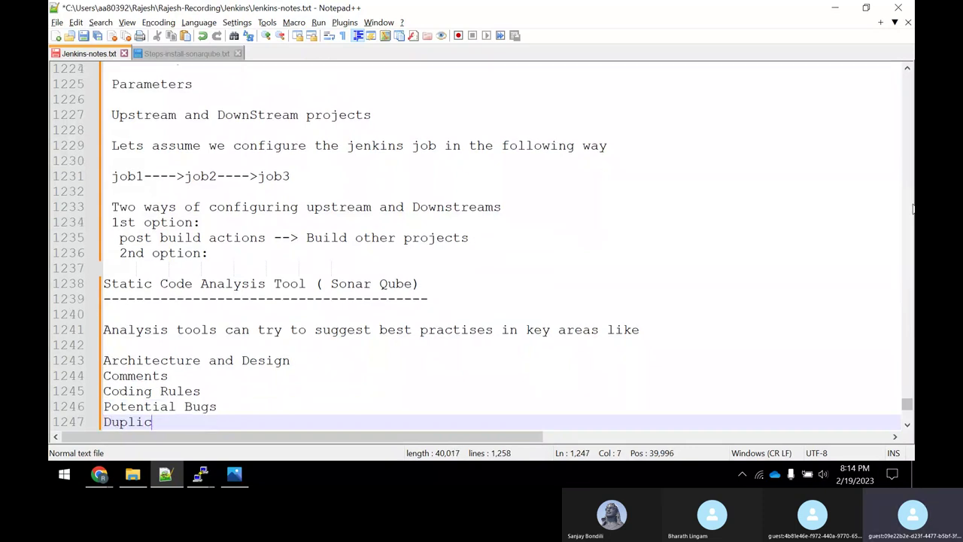
{"action": "type", "text": "ations"}
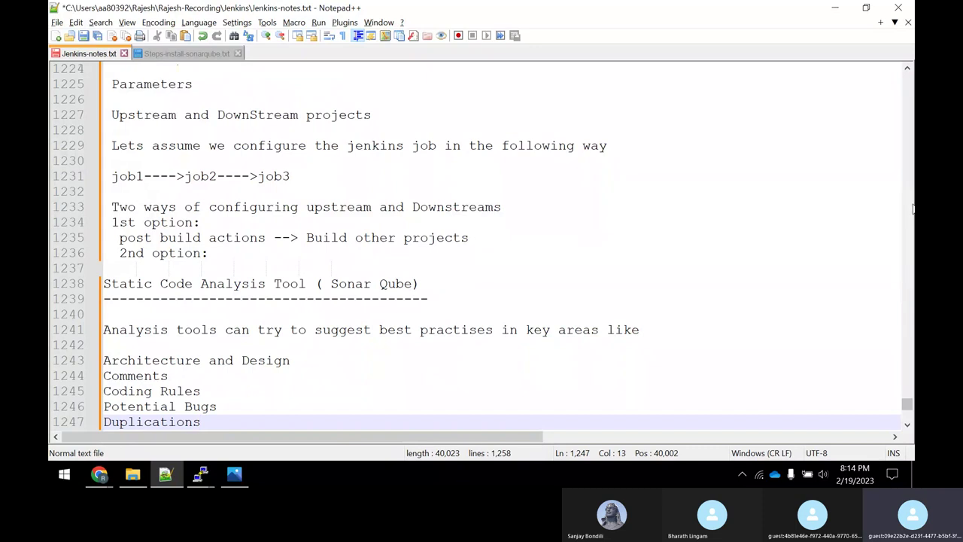
{"action": "key", "text": "Return"}
{"action": "type", "text": "Unit "}
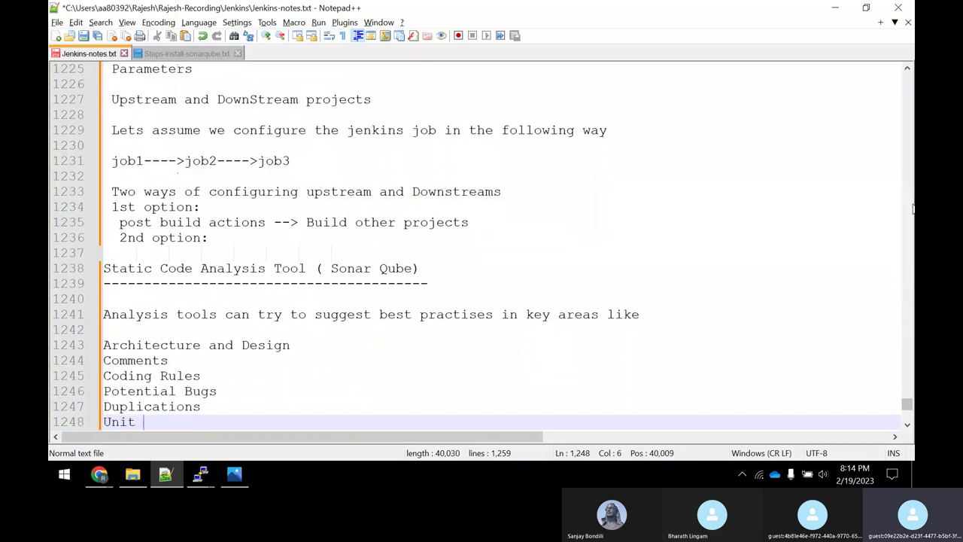
{"action": "type", "text": "Tests"}
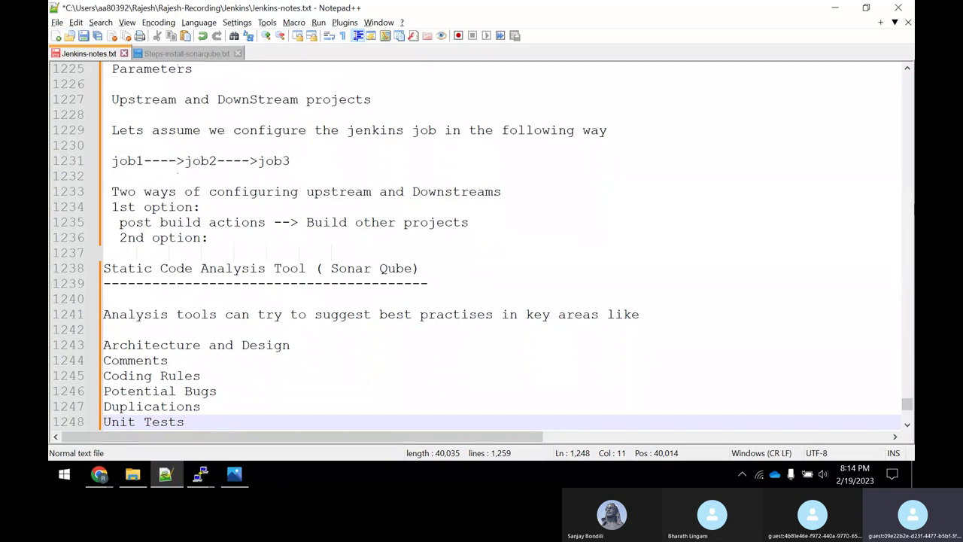
{"action": "key", "text": "Return"}
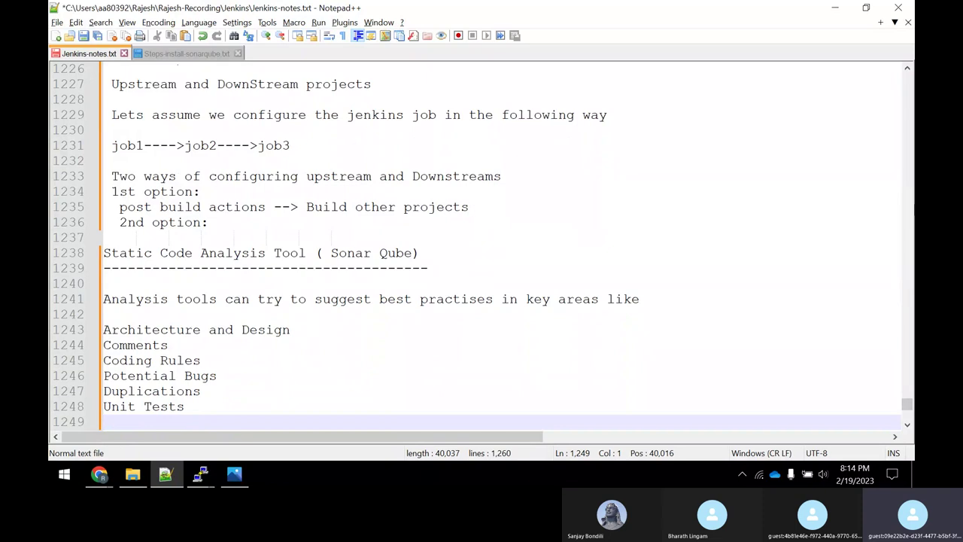
{"action": "type", "text": "Complexity"}
{"action": "key", "text": "BackSpace"}
{"action": "key", "text": "BackSpace"}
{"action": "key", "text": "BackSpace"}
{"action": "type", "text": "ity"}
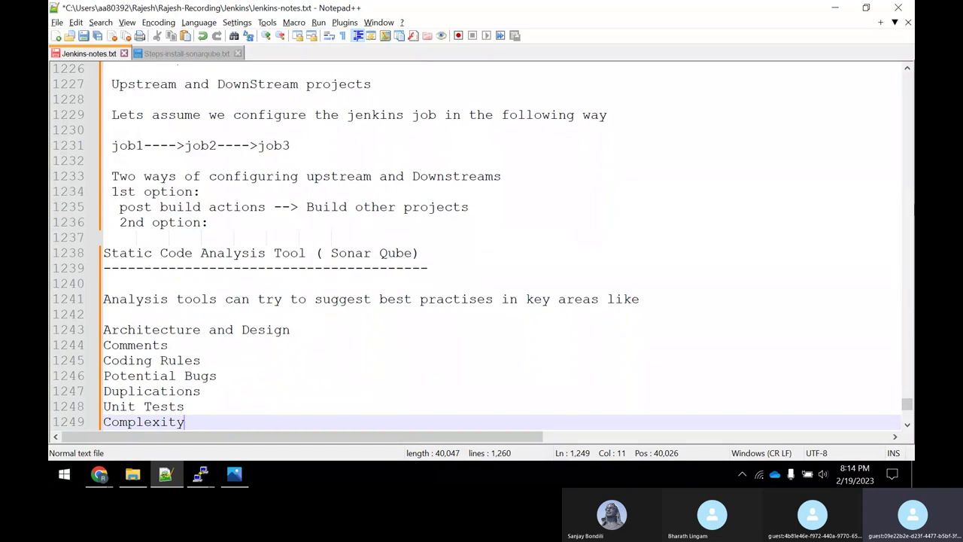
{"action": "key", "text": "Return"}
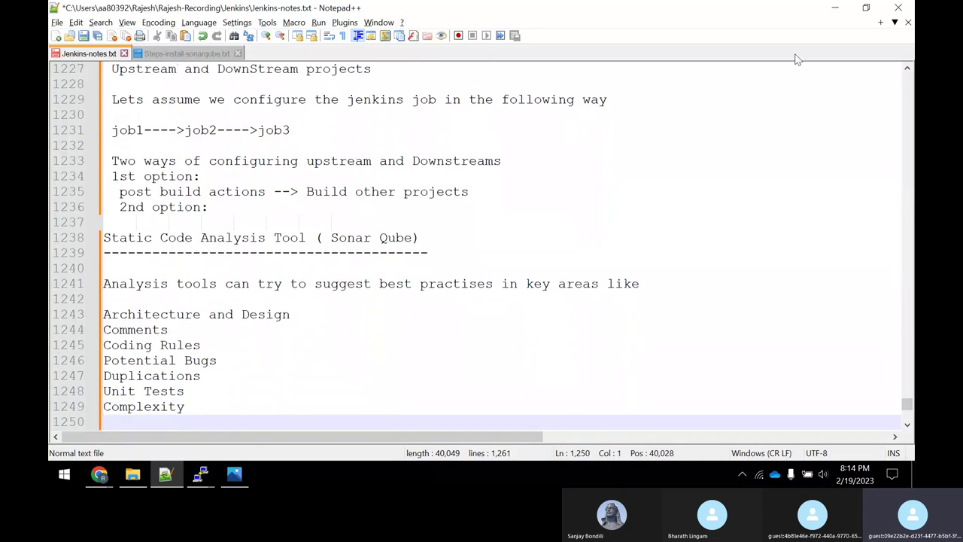
Add the line 'Sonar Qube is an open source platform for managing the code quality'.
{"action": "key", "text": "Return"}
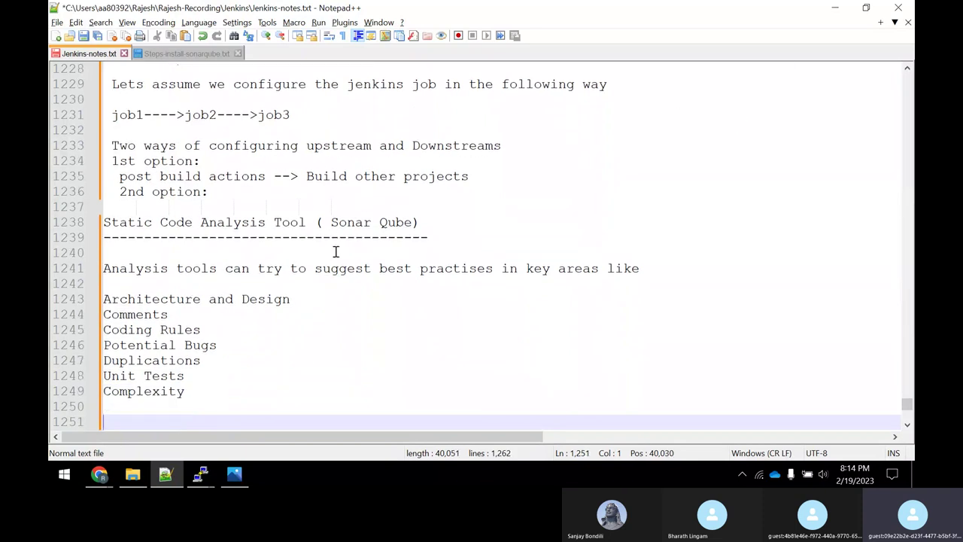
{"action": "type", "text": "Sonar Q"}
{"action": "type", "text": "ube"}
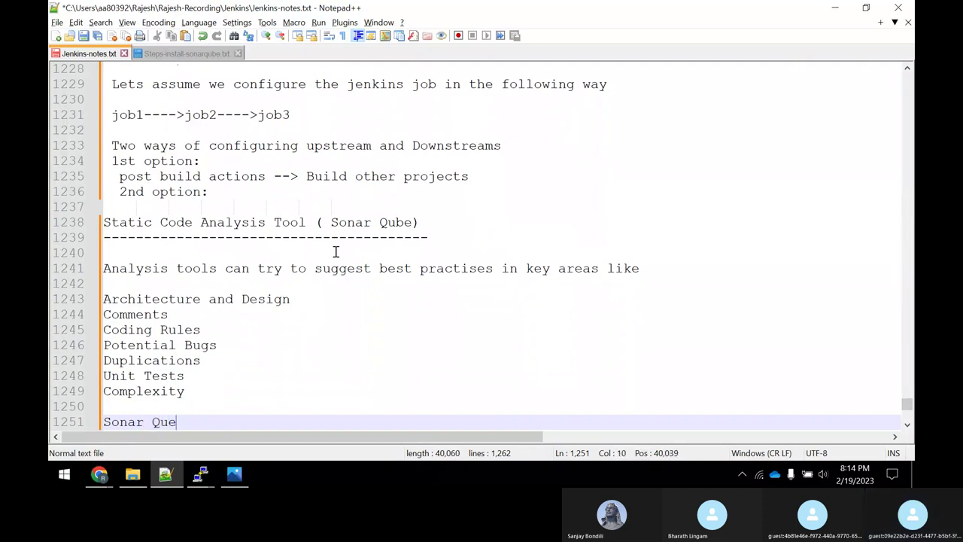
{"action": "key", "text": "BackSpace"}
{"action": "type", "text": "be is an o"}
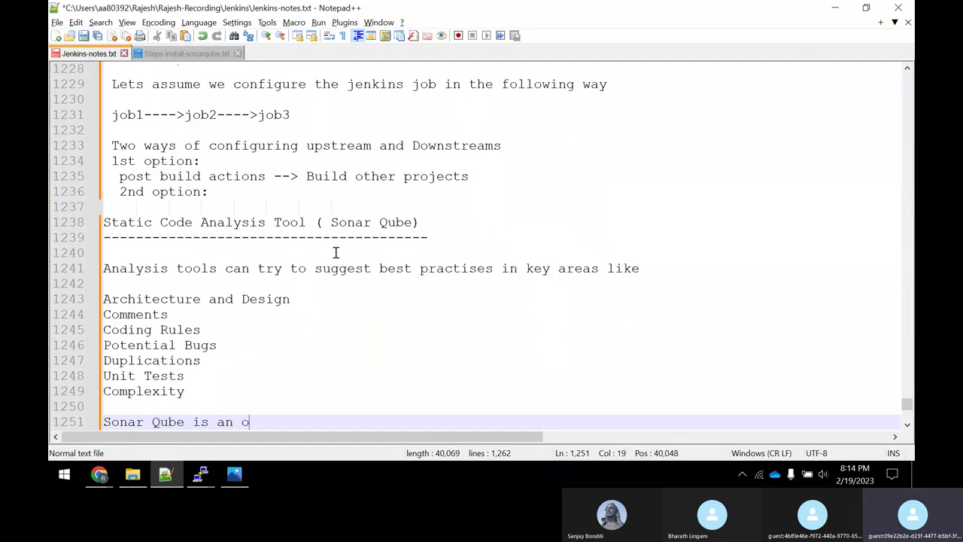
{"action": "type", "text": "pen source plat"}
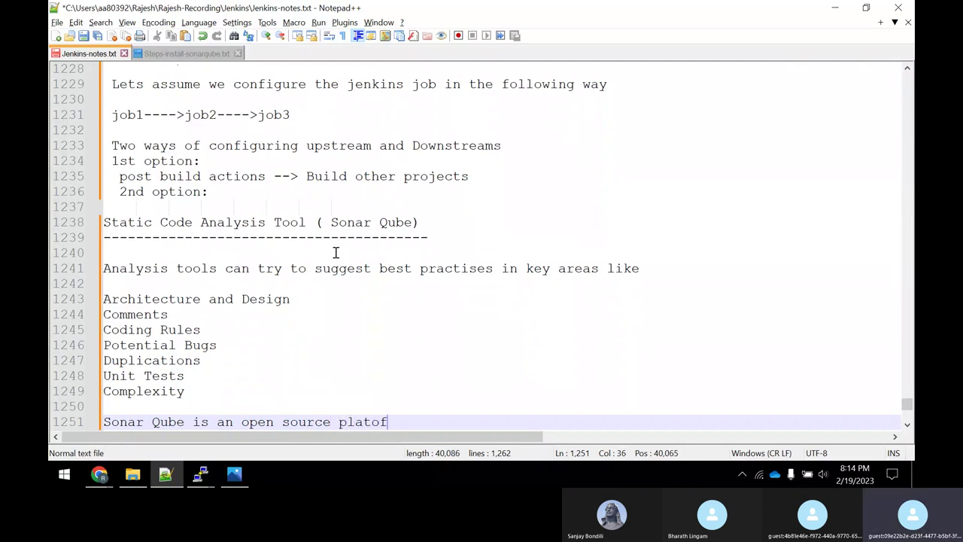
{"action": "type", "text": "form for managing "}
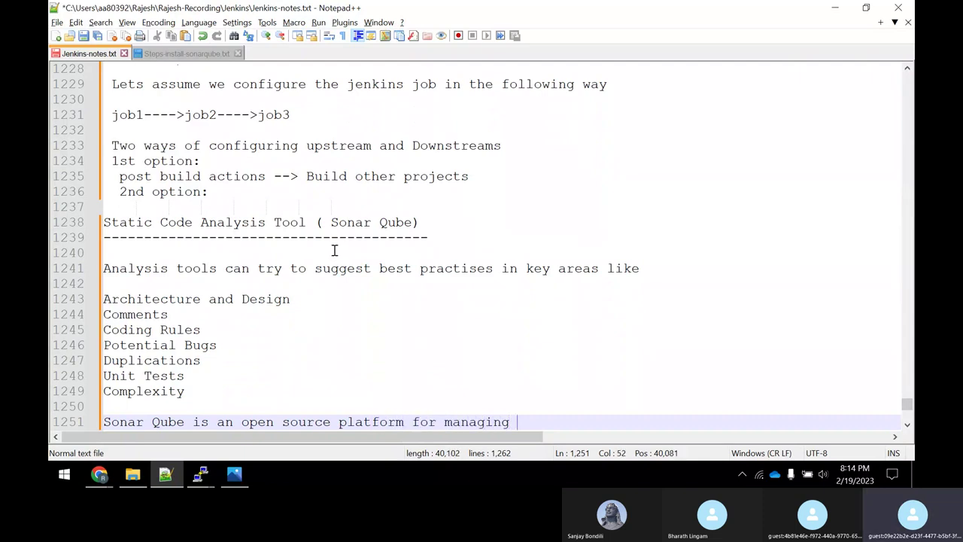
{"action": "type", "text": "he"}
{"action": "type", "text": "the code q"}
{"action": "type", "text": "uality"}
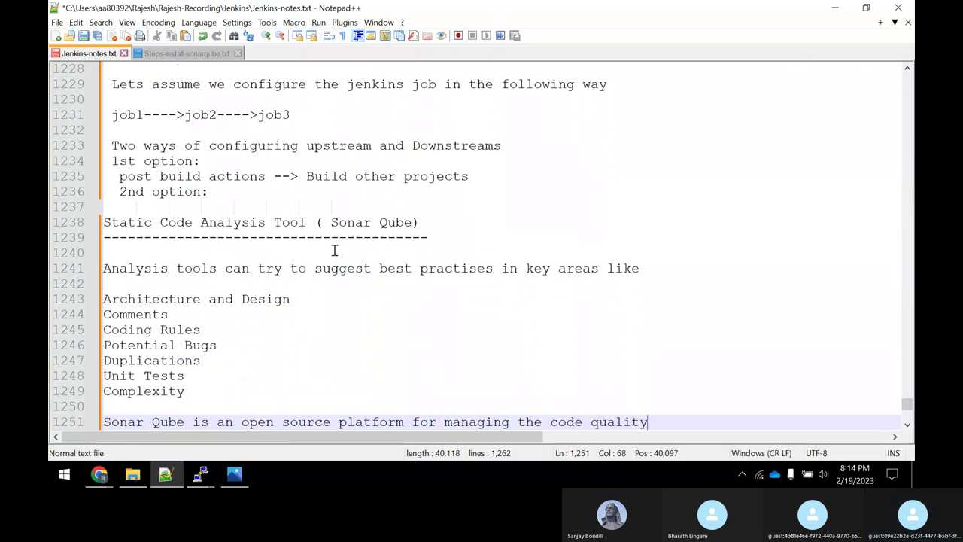
{"action": "key", "text": "Return"}
Add 'There are multiple versions of the sonar qube and we will be using the community edition'.
{"action": "type", "text": "T"}
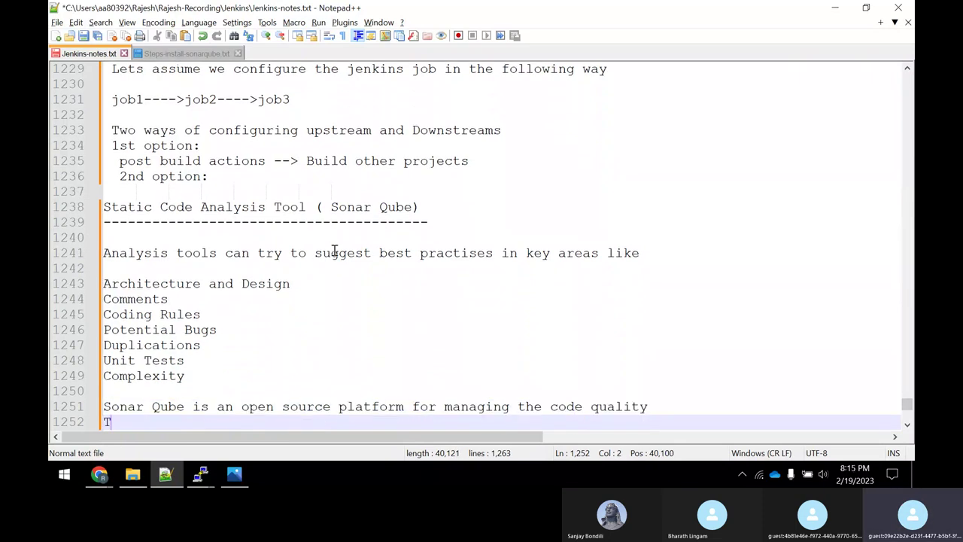
{"action": "type", "text": "here are mu"}
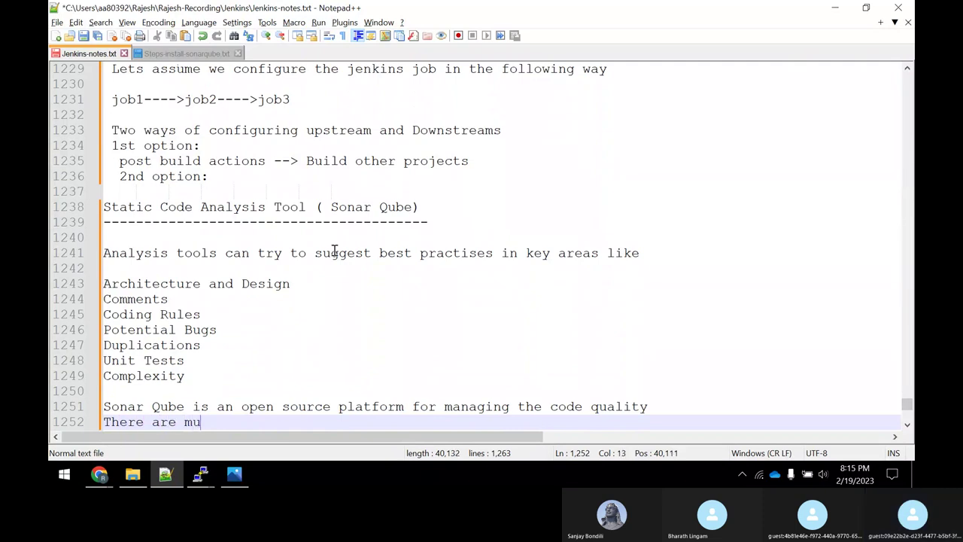
{"action": "type", "text": "ltiple v"}
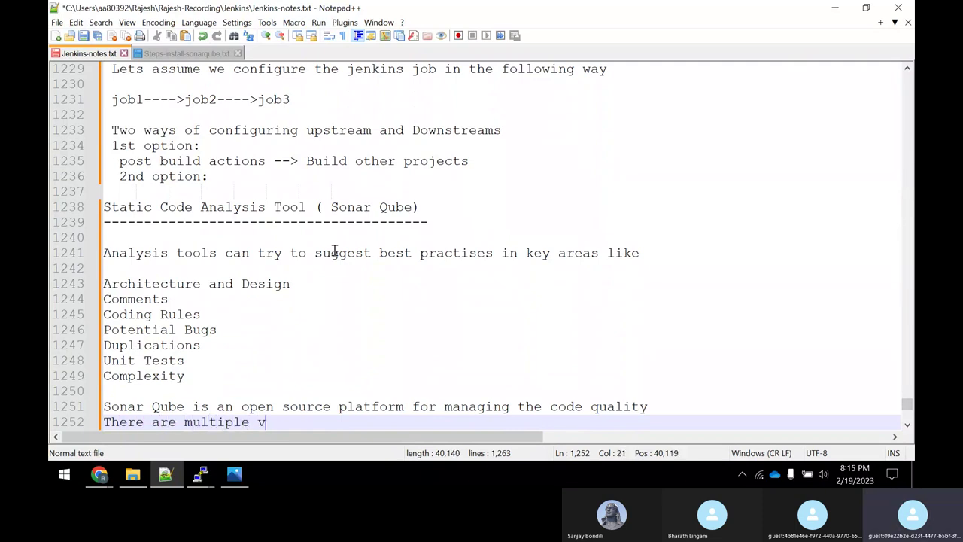
{"action": "type", "text": "ersions of the"}
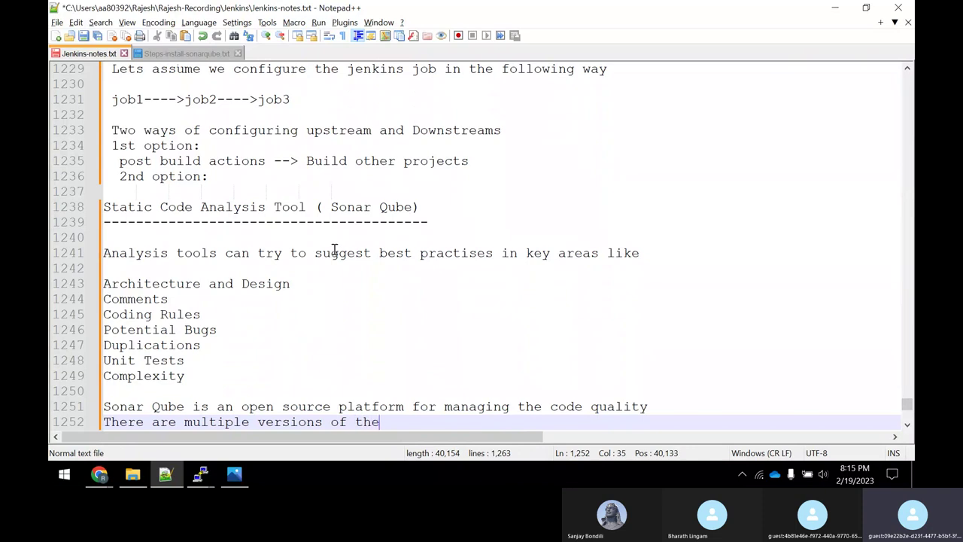
{"action": "type", "text": " sonar qube and we"}
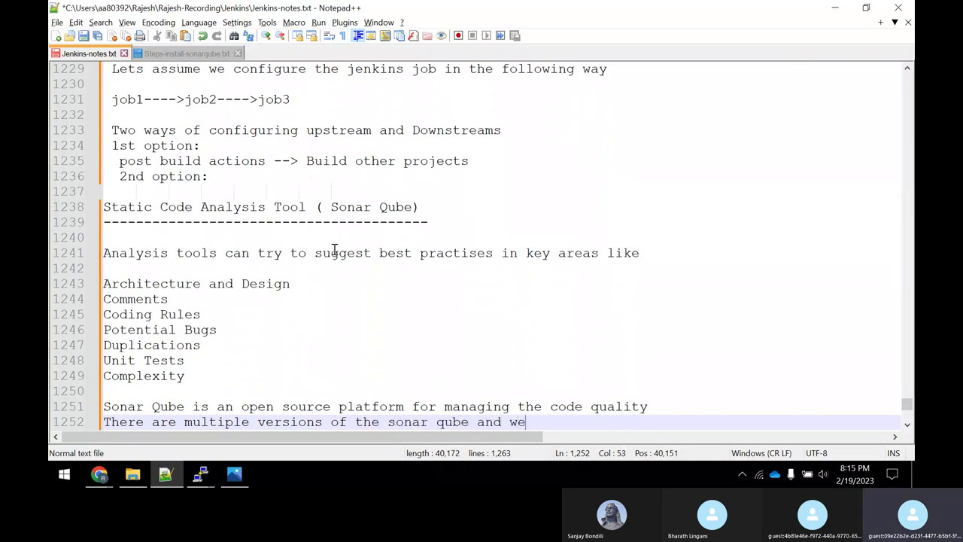
{"action": "type", "text": " will be using the c"}
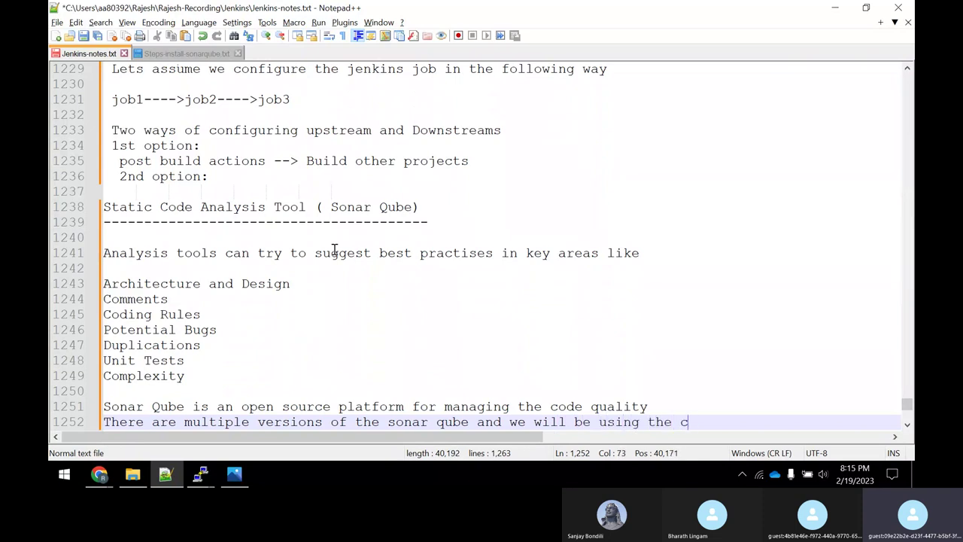
{"action": "type", "text": "omminity"}
{"action": "key", "text": "BackSpace"}
{"action": "key", "text": "BackSpace"}
{"action": "key", "text": "BackSpace"}
{"action": "key", "text": "BackSpace"}
{"action": "key", "text": "BackSpace"}
{"action": "type", "text": "unity "}
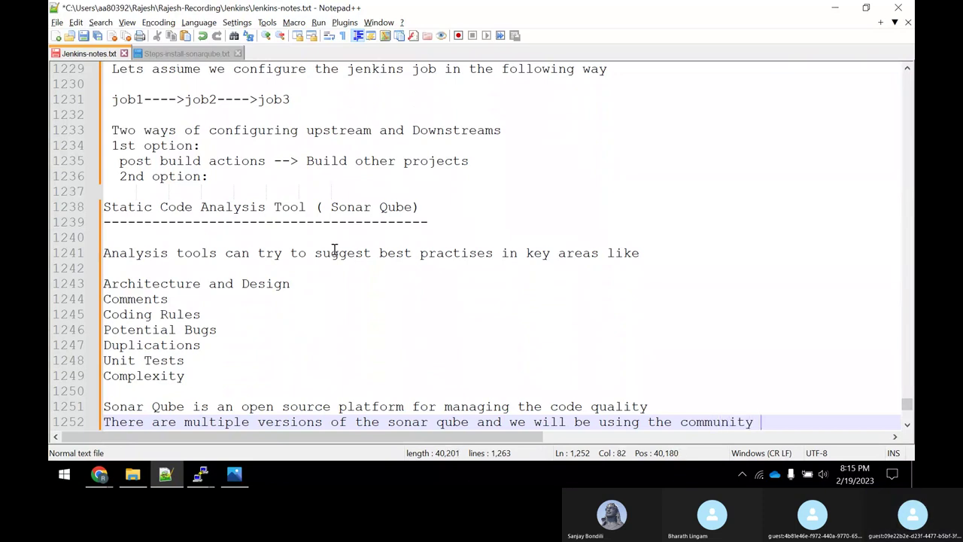
{"action": "type", "text": "edition"}
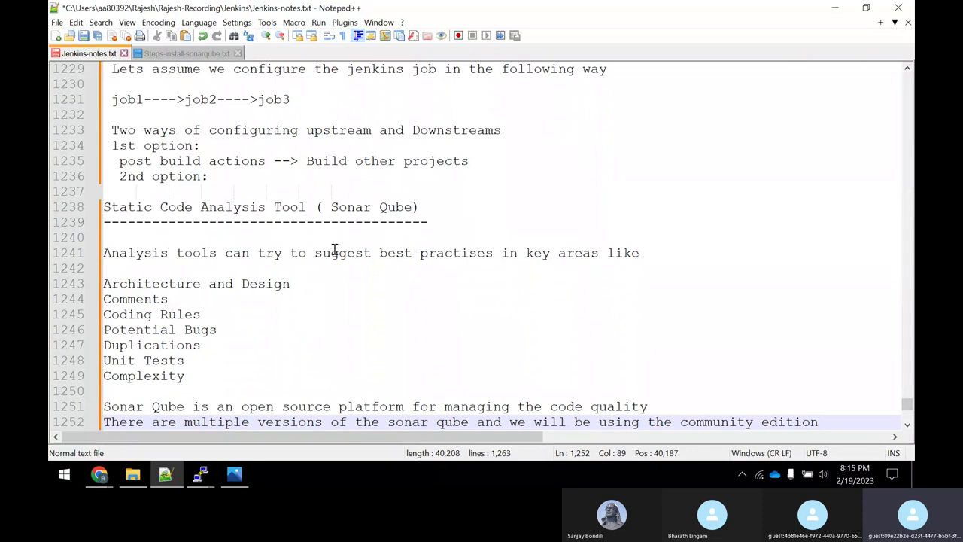
{"action": "key", "text": "Return"}
{"action": "key", "text": "Return"}
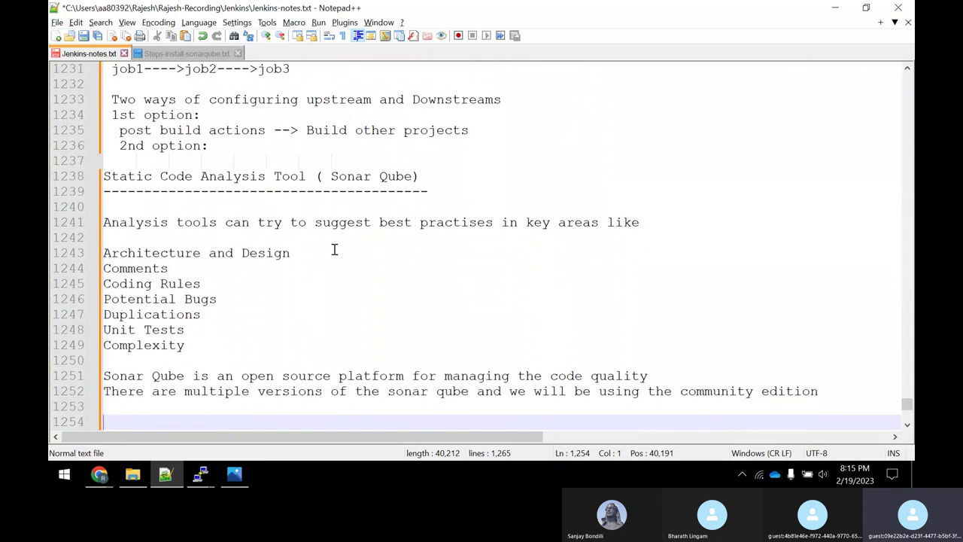
Bring Chrome forward and search Google for 'sonar qube' in a new tab.
{"action": "mouse_move", "coordinate": [99, 474]}
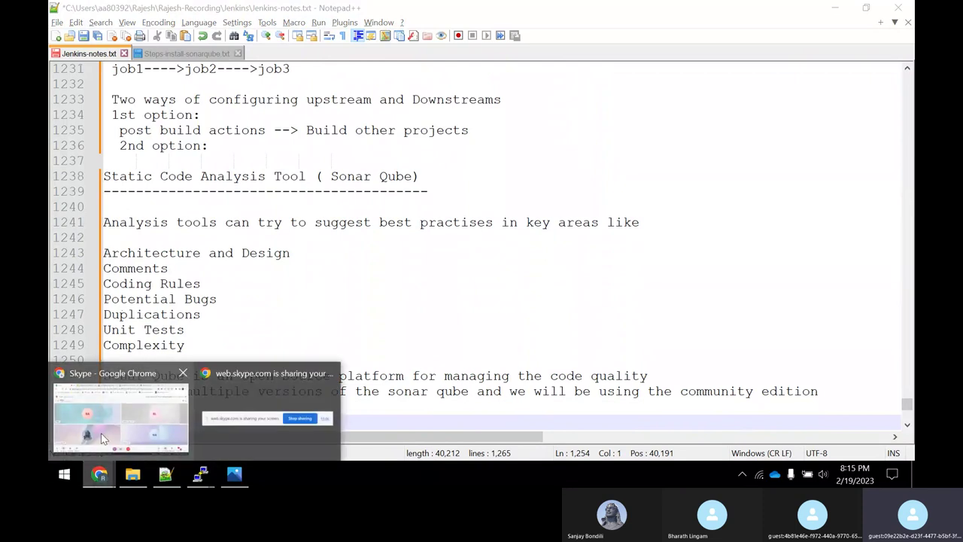
{"action": "left_click", "coordinate": [98, 426]}
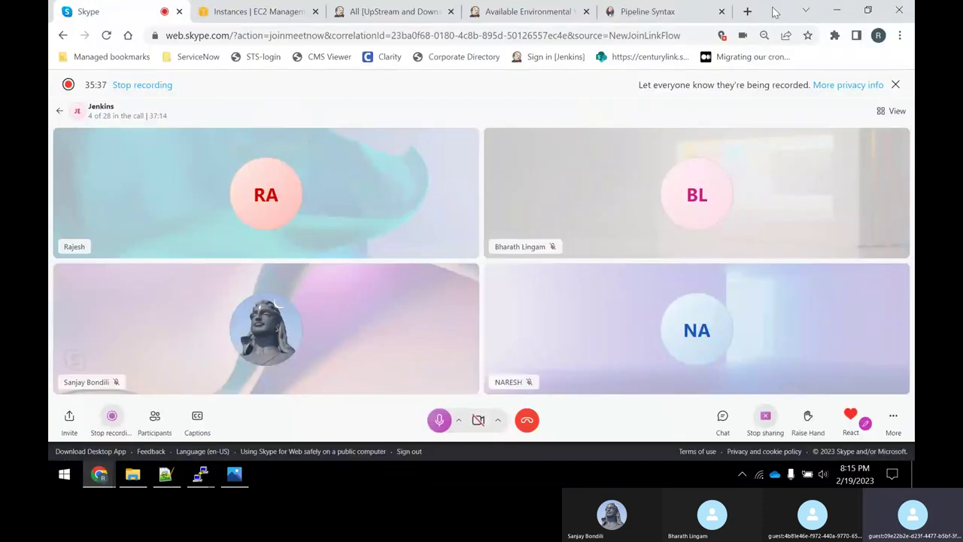
{"action": "left_click", "coordinate": [748, 12]}
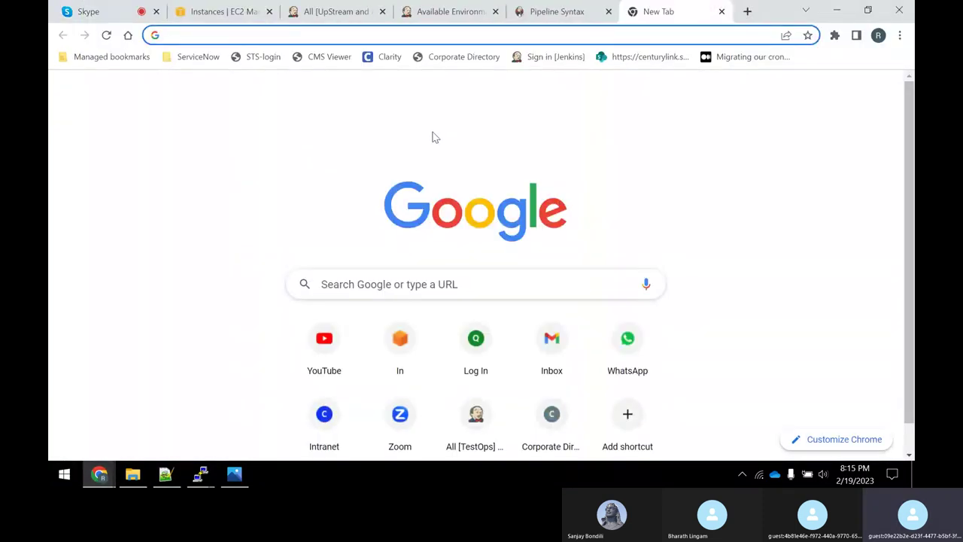
{"action": "type", "text": "sonar qube"}
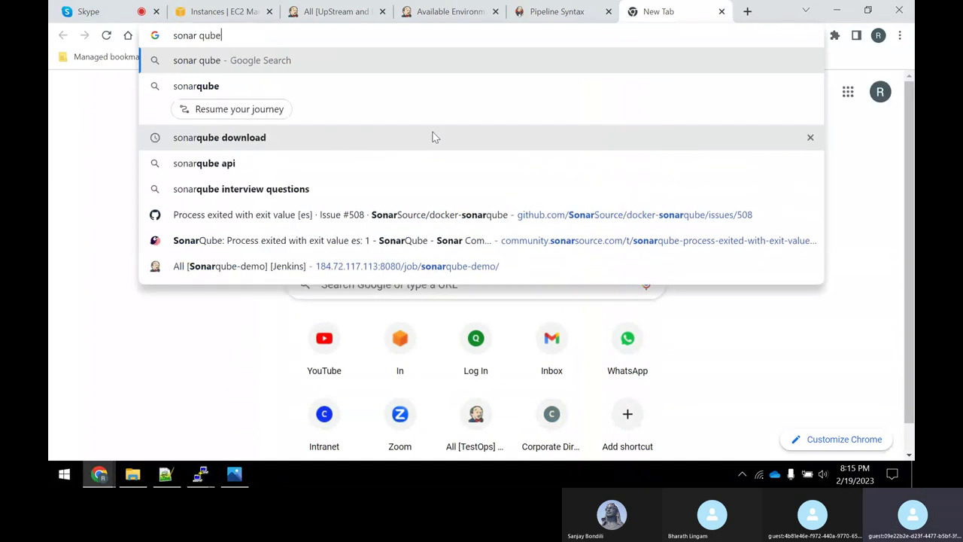
{"action": "key", "text": "Return"}
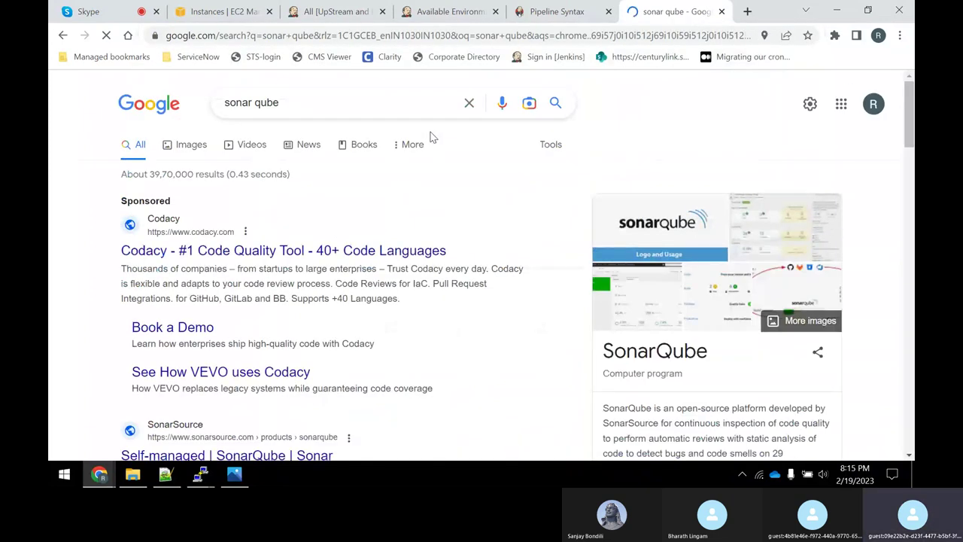
Open the SonarQube 9.8 documentation result in a new tab.
{"action": "scroll", "coordinate": [367, 338], "scroll_direction": "down", "scroll_amount": 3}
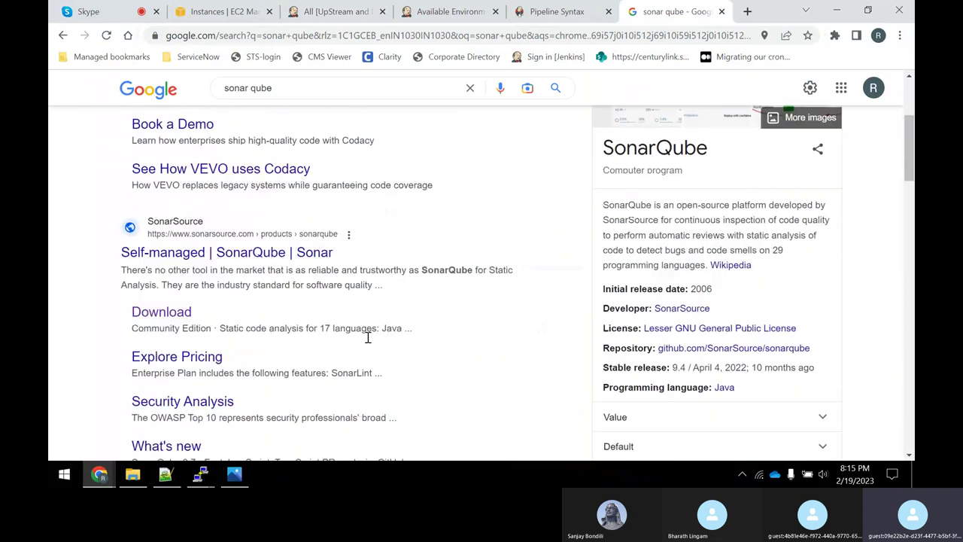
{"action": "scroll", "coordinate": [258, 271], "scroll_direction": "up", "scroll_amount": 1}
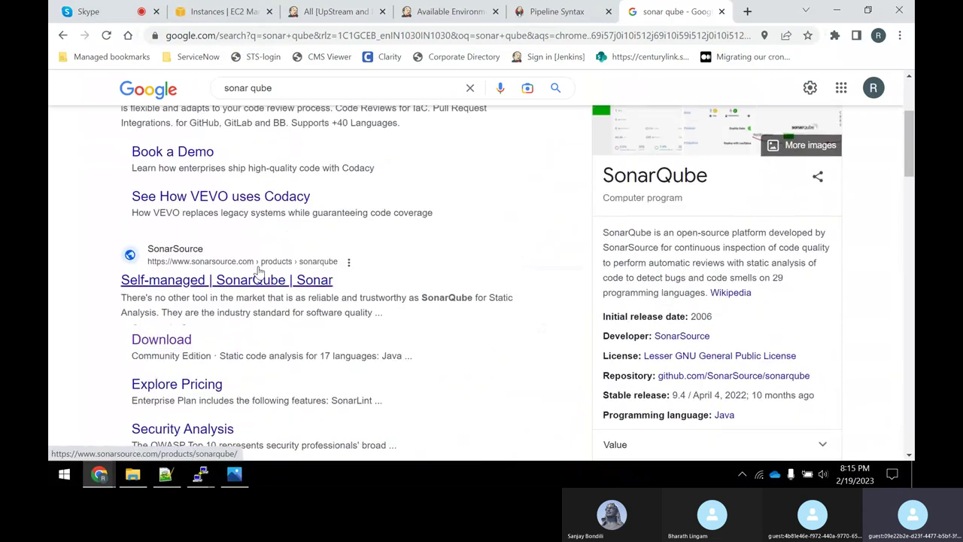
{"action": "scroll", "coordinate": [258, 271], "scroll_direction": "down", "scroll_amount": 6}
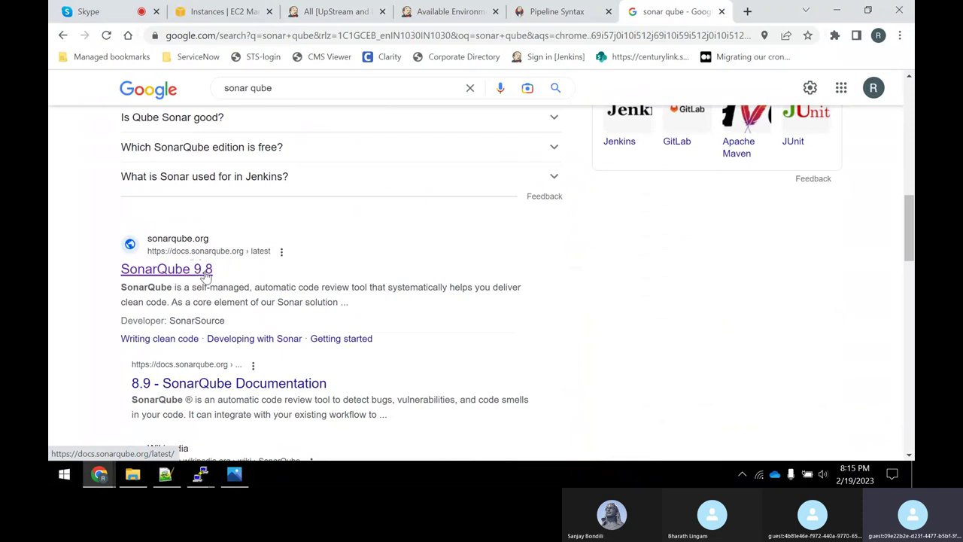
{"action": "right_click", "coordinate": [207, 275]}
{"action": "left_click", "coordinate": [226, 280]}
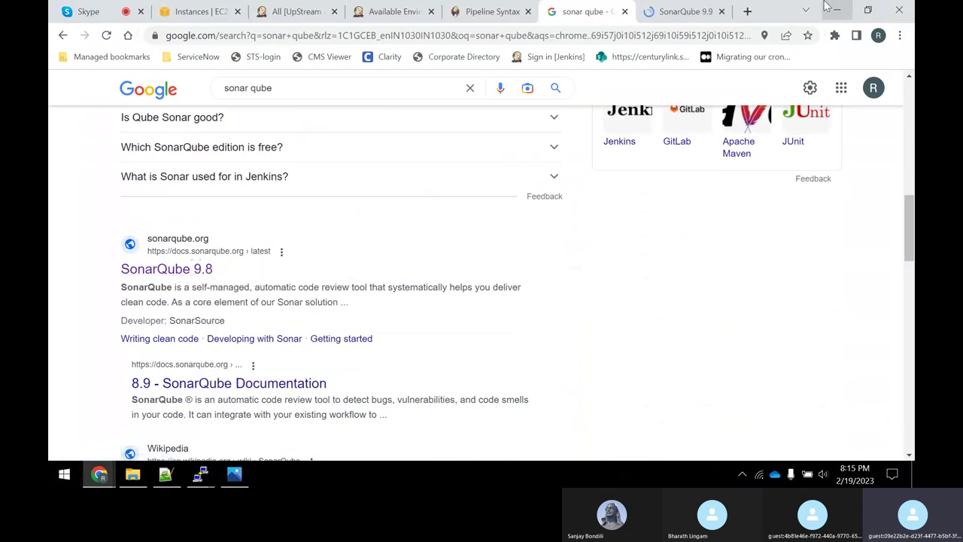
In the SonarQube docs tab, open Requirements > Prerequisites and overview.
{"action": "left_click", "coordinate": [673, 11]}
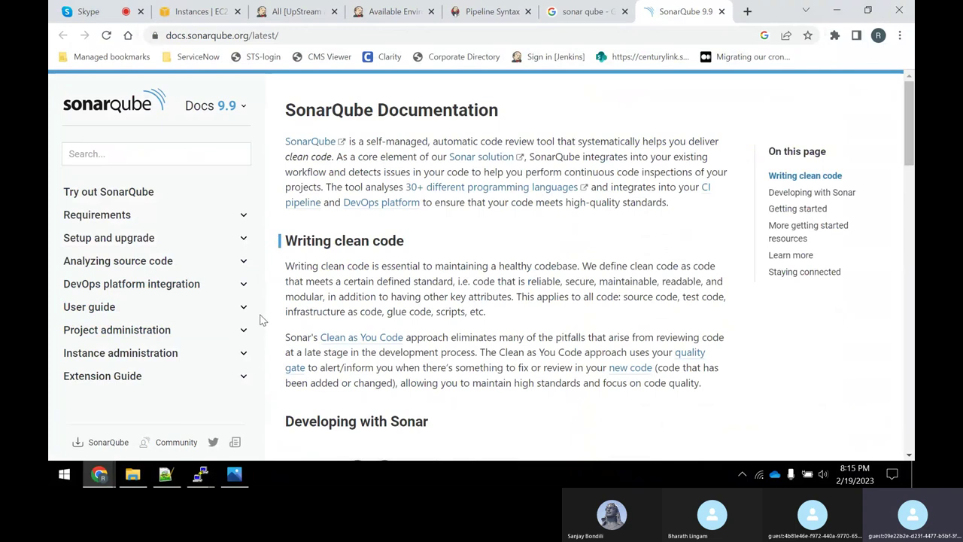
{"action": "left_click", "coordinate": [168, 217]}
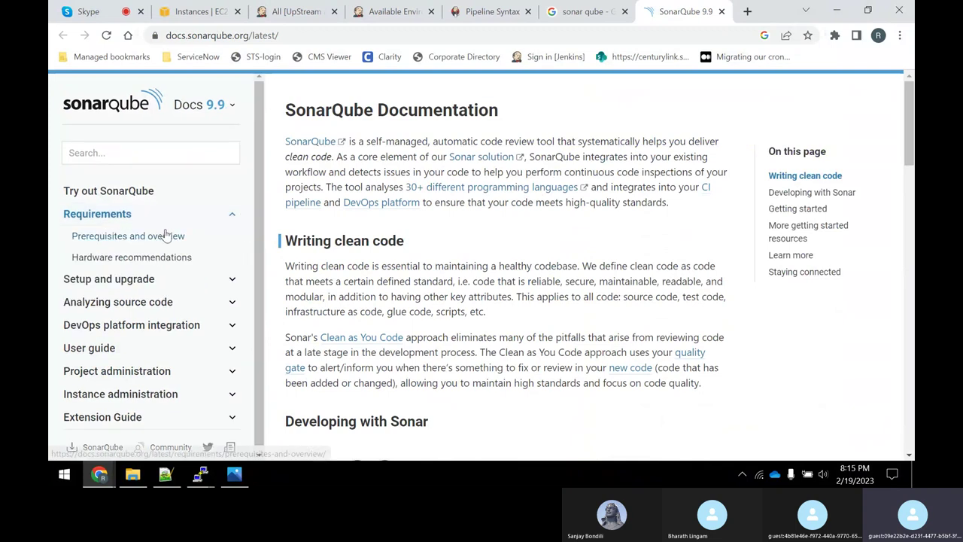
{"action": "left_click", "coordinate": [166, 235]}
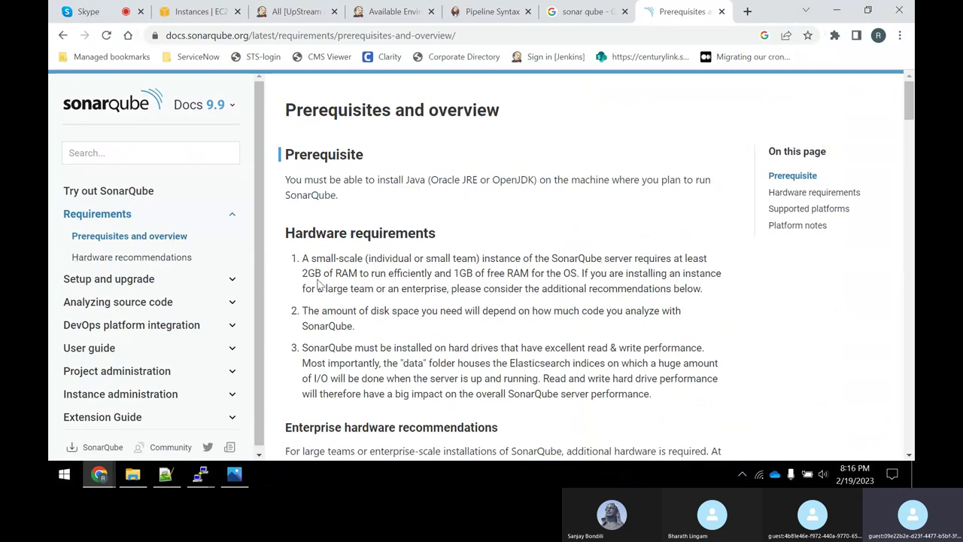
Highlight the RAM requirement, enterprise hardware recommendations and required Java version sentences.
{"action": "left_click_drag", "start_coordinate": [308, 274], "coordinate": [570, 275]}
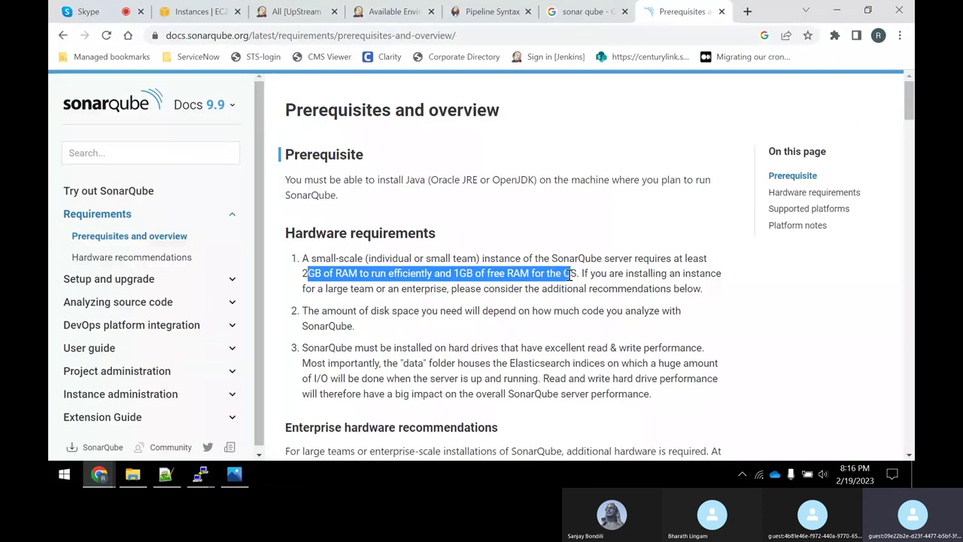
{"action": "left_click", "coordinate": [372, 277]}
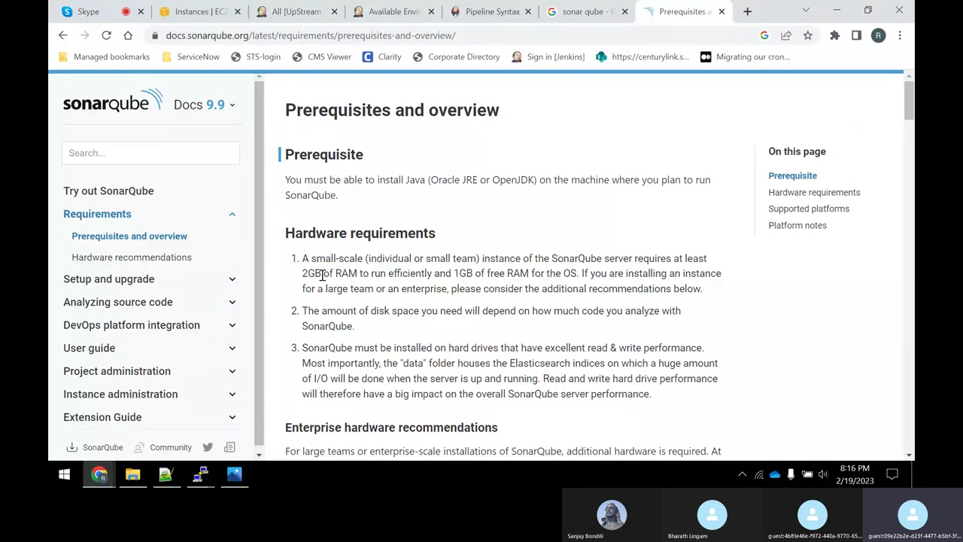
{"action": "left_click_drag", "start_coordinate": [322, 276], "coordinate": [435, 277]}
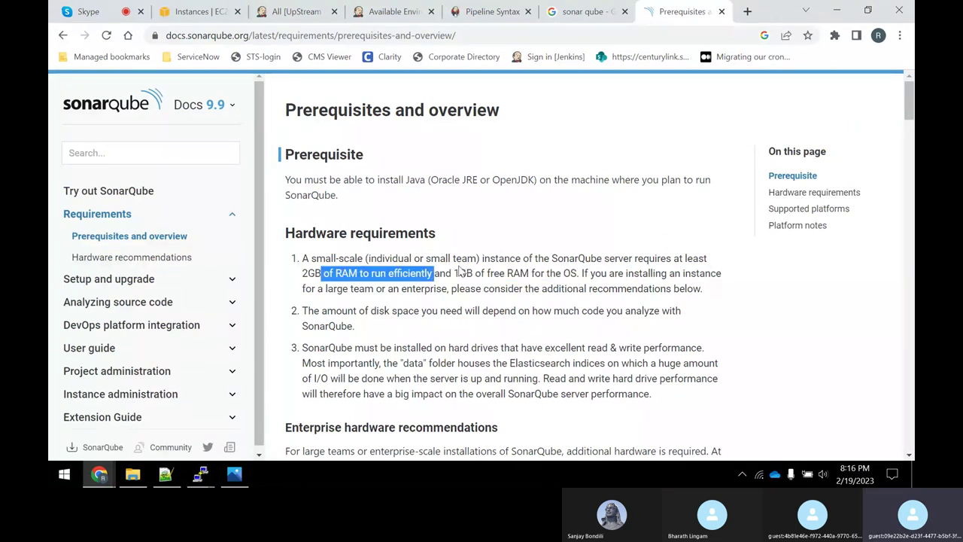
{"action": "scroll", "coordinate": [460, 272], "scroll_direction": "down", "scroll_amount": 3}
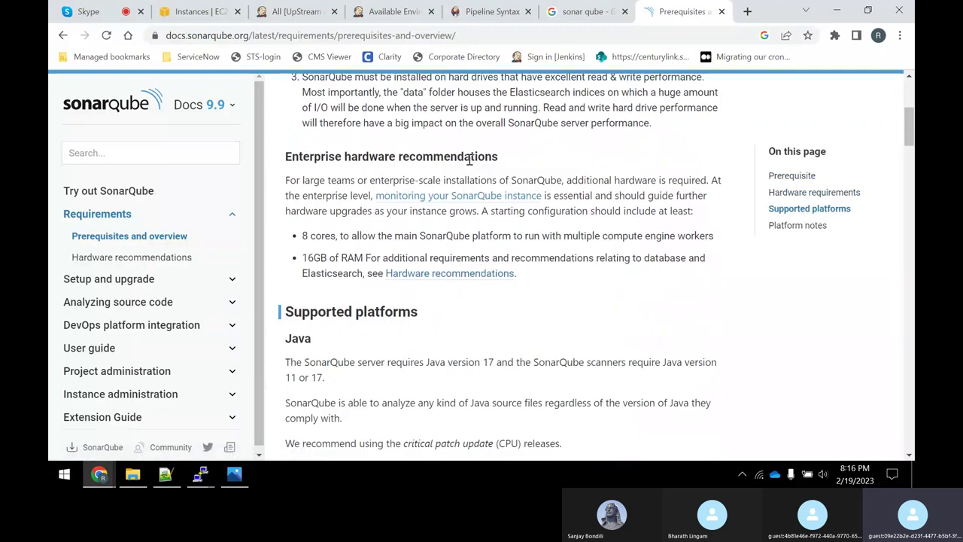
{"action": "left_click_drag", "start_coordinate": [325, 158], "coordinate": [527, 233]}
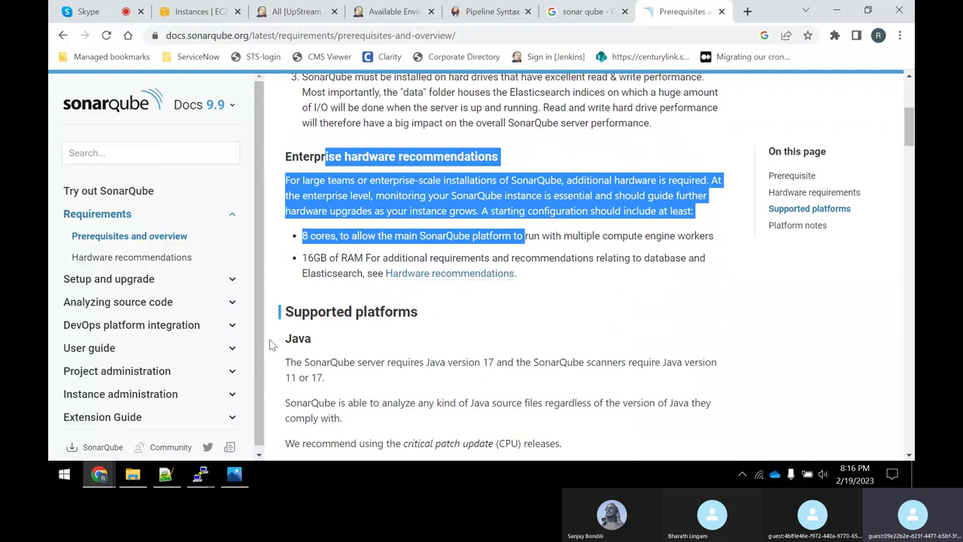
{"action": "left_click_drag", "start_coordinate": [285, 341], "coordinate": [324, 348]}
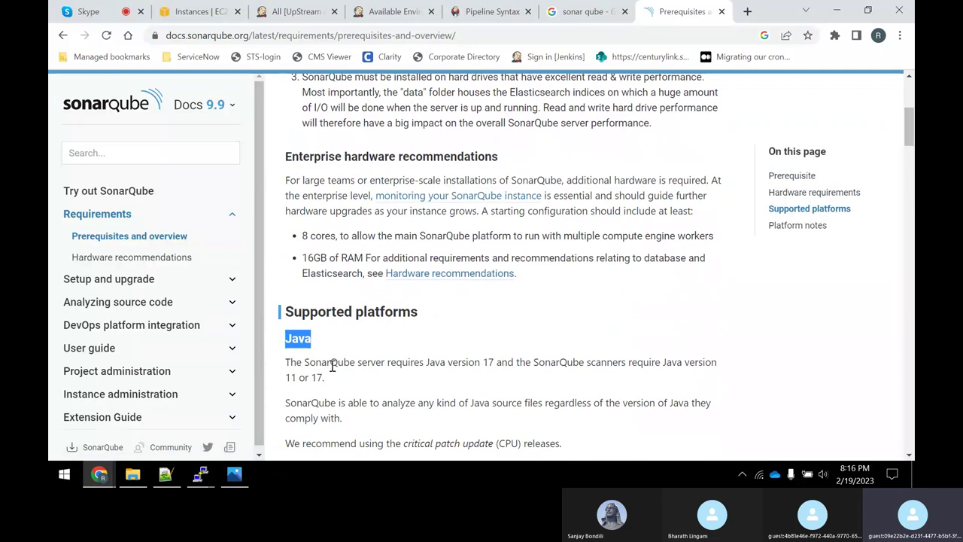
{"action": "left_click_drag", "start_coordinate": [316, 377], "coordinate": [724, 379]}
{"action": "scroll", "coordinate": [613, 338], "scroll_direction": "down", "scroll_amount": 3}
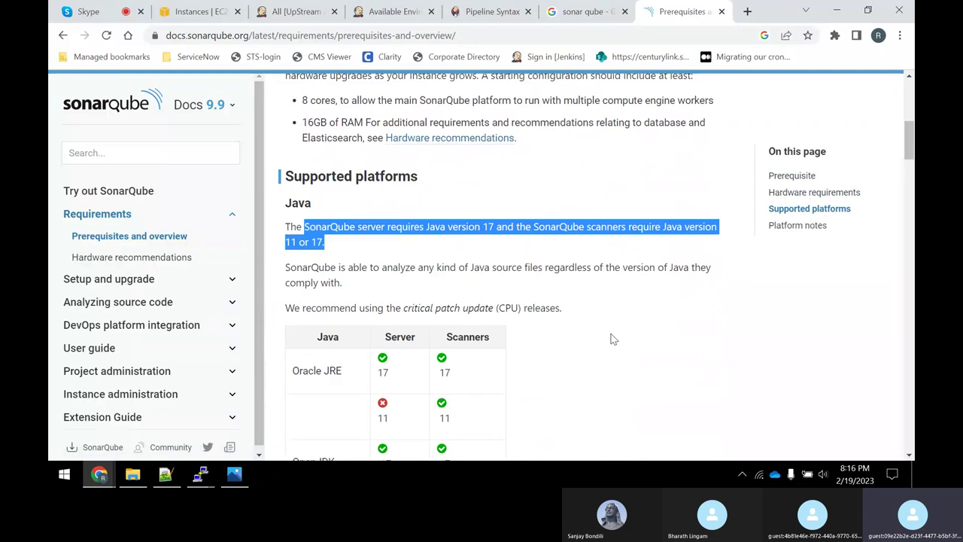
{"action": "scroll", "coordinate": [613, 338], "scroll_direction": "down", "scroll_amount": 1}
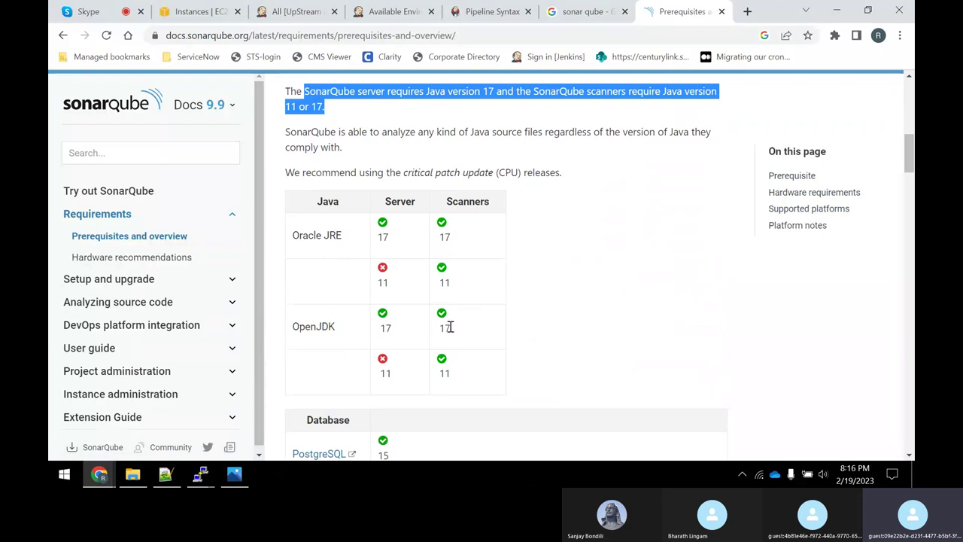
{"action": "scroll", "coordinate": [447, 324], "scroll_direction": "down", "scroll_amount": 3}
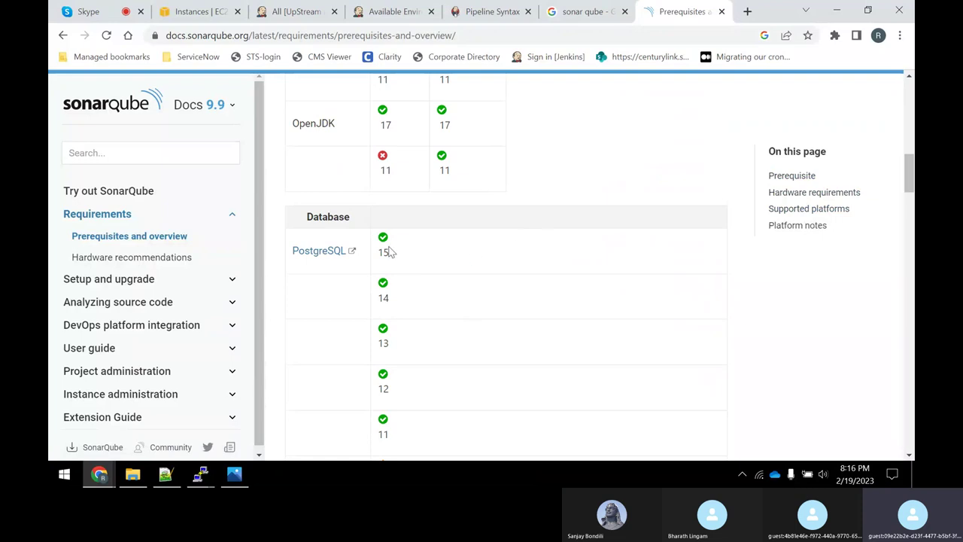
{"action": "scroll", "coordinate": [565, 264], "scroll_direction": "down", "scroll_amount": 3}
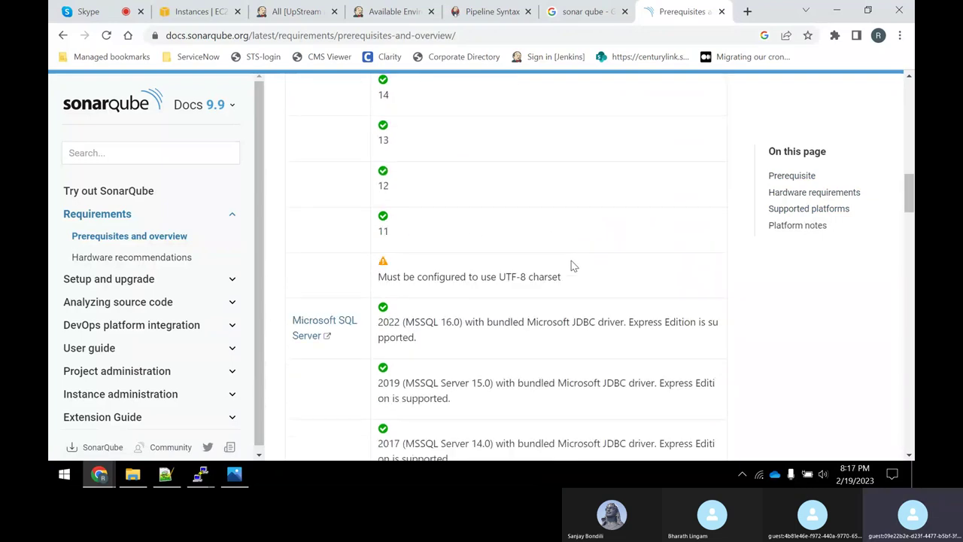
{"action": "scroll", "coordinate": [576, 267], "scroll_direction": "up", "scroll_amount": 2}
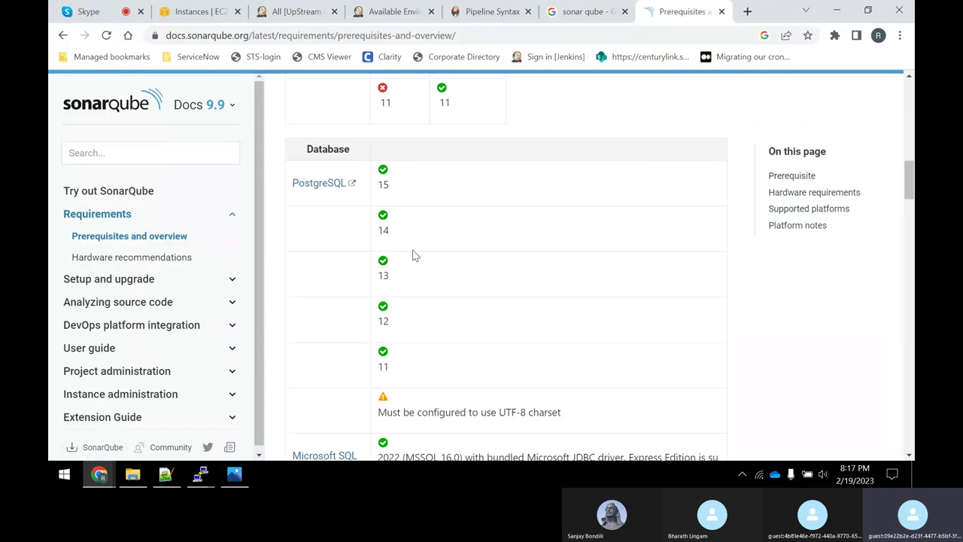
{"action": "scroll", "coordinate": [413, 254], "scroll_direction": "down", "scroll_amount": 3}
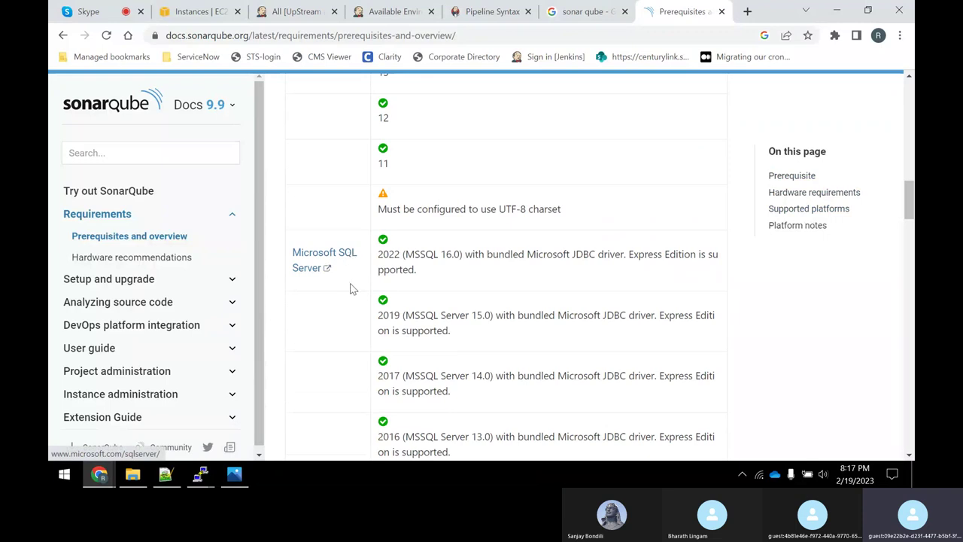
{"action": "scroll", "coordinate": [347, 284], "scroll_direction": "down", "scroll_amount": 6}
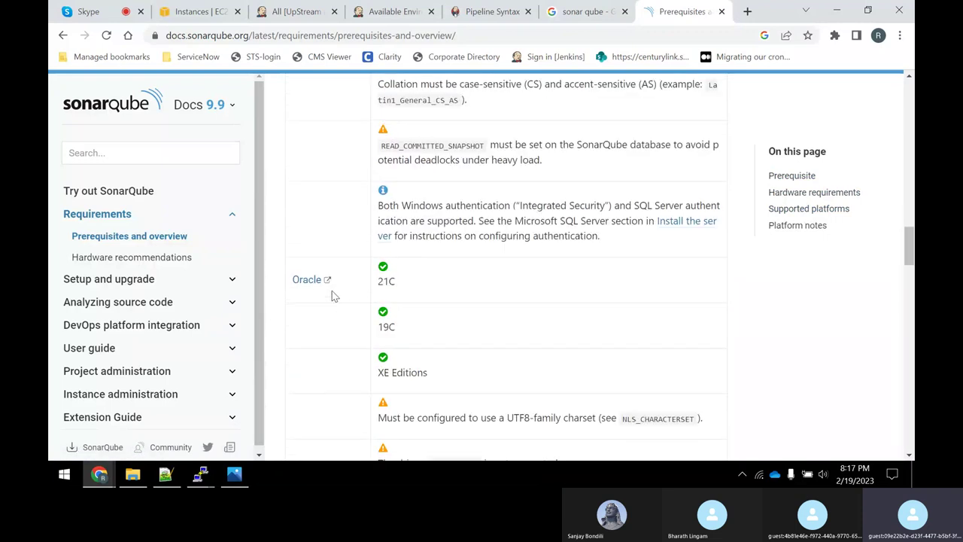
{"action": "scroll", "coordinate": [340, 300], "scroll_direction": "down", "scroll_amount": 2}
{"action": "scroll", "coordinate": [351, 268], "scroll_direction": "down", "scroll_amount": 2}
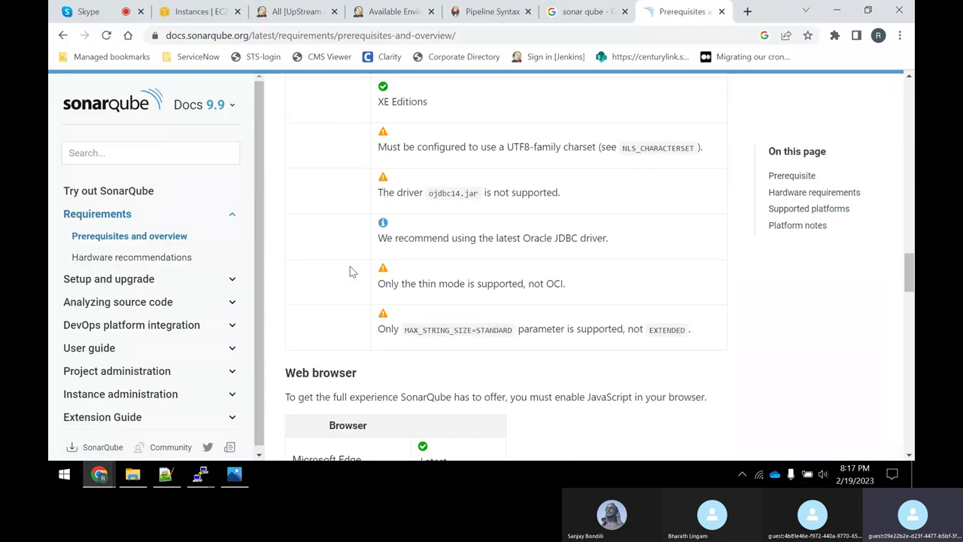
{"action": "scroll", "coordinate": [346, 260], "scroll_direction": "up", "scroll_amount": 10}
{"action": "scroll", "coordinate": [340, 247], "scroll_direction": "up", "scroll_amount": 3}
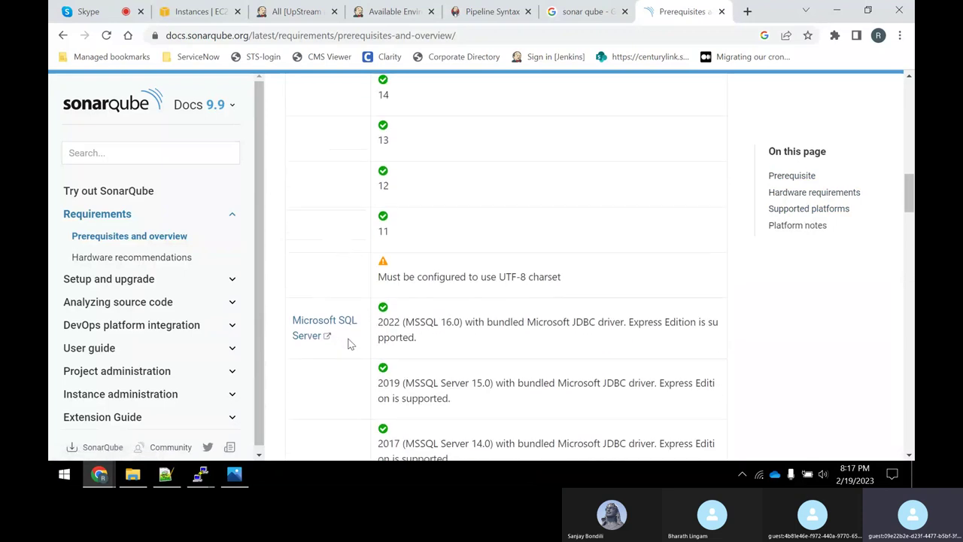
{"action": "scroll", "coordinate": [340, 328], "scroll_direction": "up", "scroll_amount": 3}
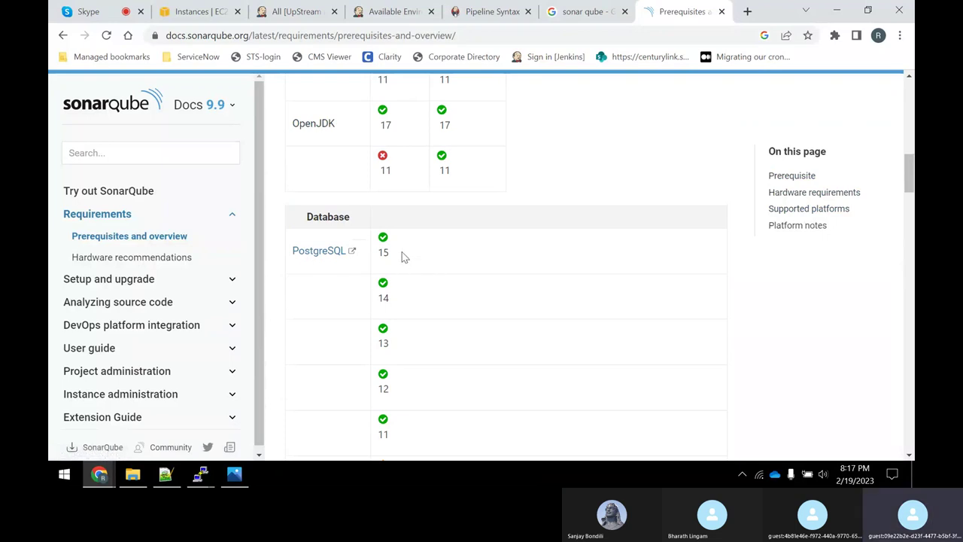
{"action": "scroll", "coordinate": [396, 380], "scroll_direction": "down", "scroll_amount": 2}
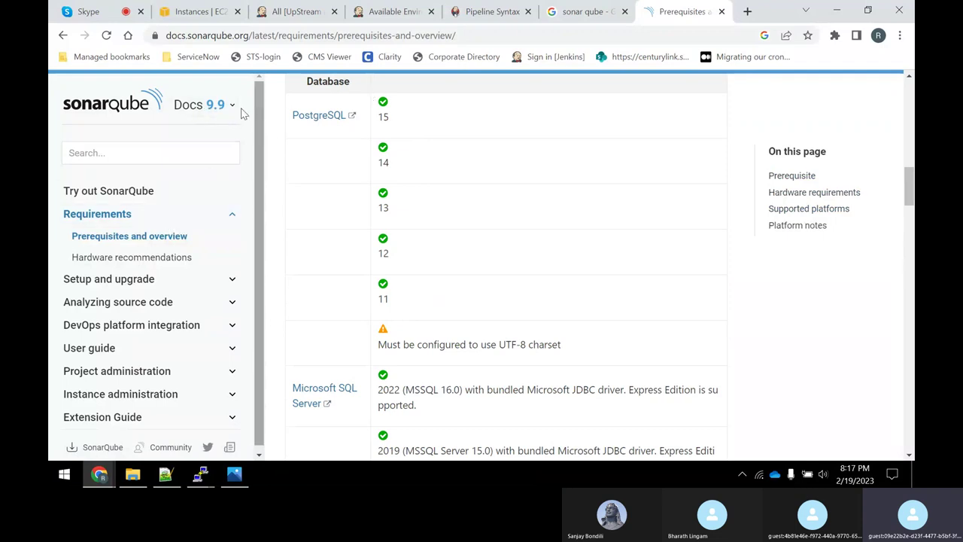
{"action": "left_click", "coordinate": [213, 106]}
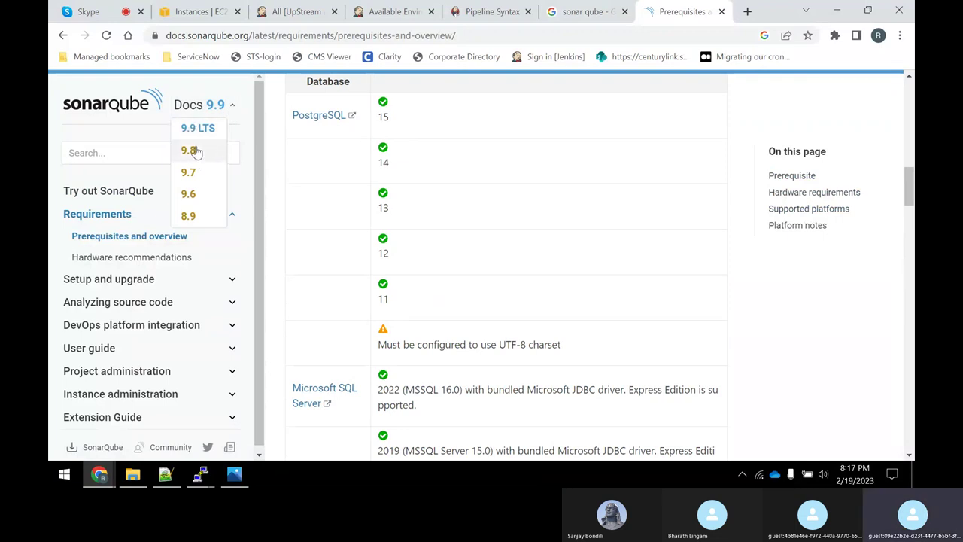
{"action": "left_click", "coordinate": [531, 209]}
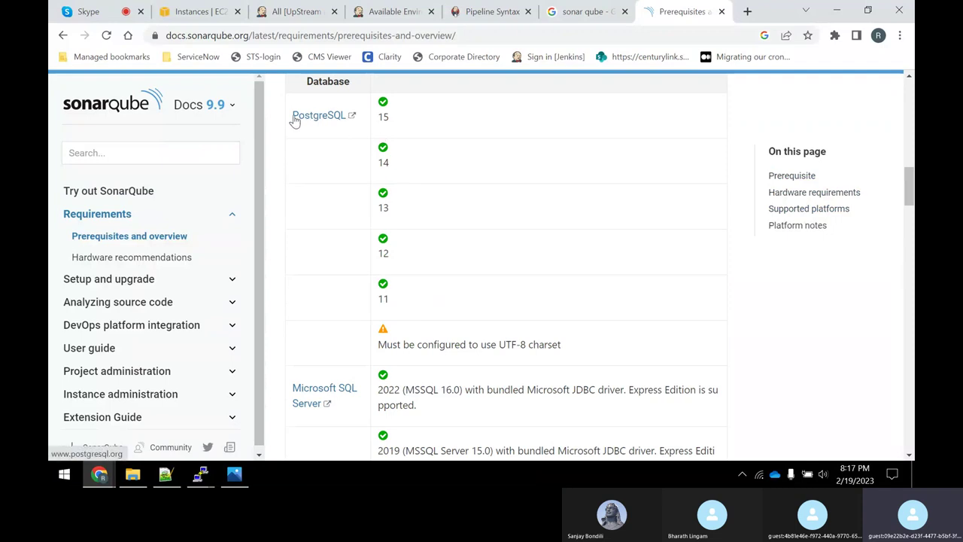
{"action": "scroll", "coordinate": [441, 228], "scroll_direction": "down", "scroll_amount": 7}
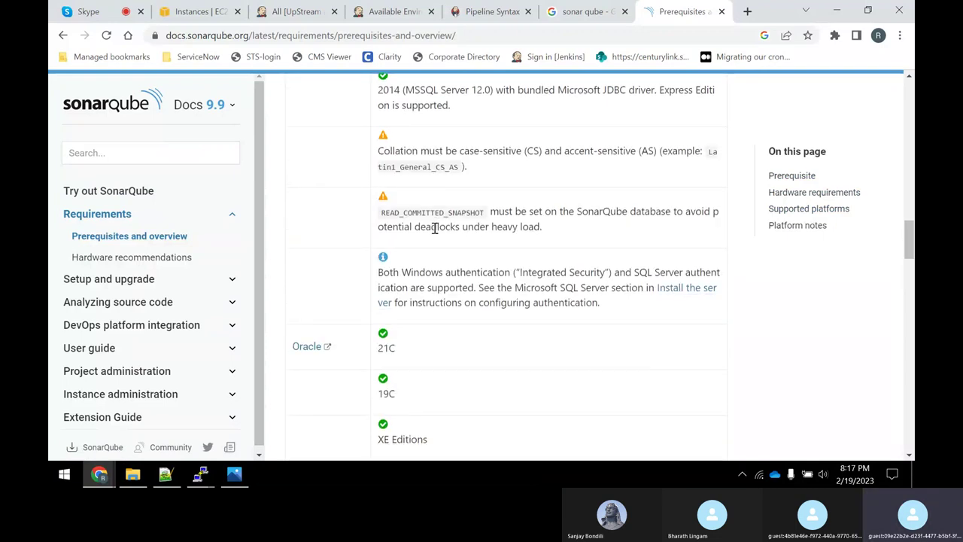
{"action": "scroll", "coordinate": [435, 228], "scroll_direction": "down", "scroll_amount": 8}
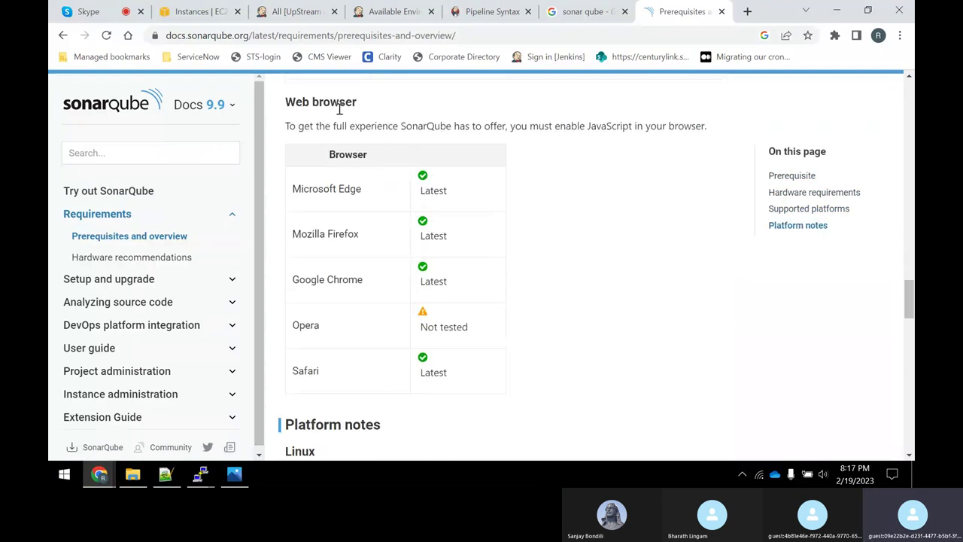
Highlight the Linux notes: vm.max_map_count 524288, fs.file-max and the ulimit check.
{"action": "left_click_drag", "start_coordinate": [296, 106], "coordinate": [341, 106]}
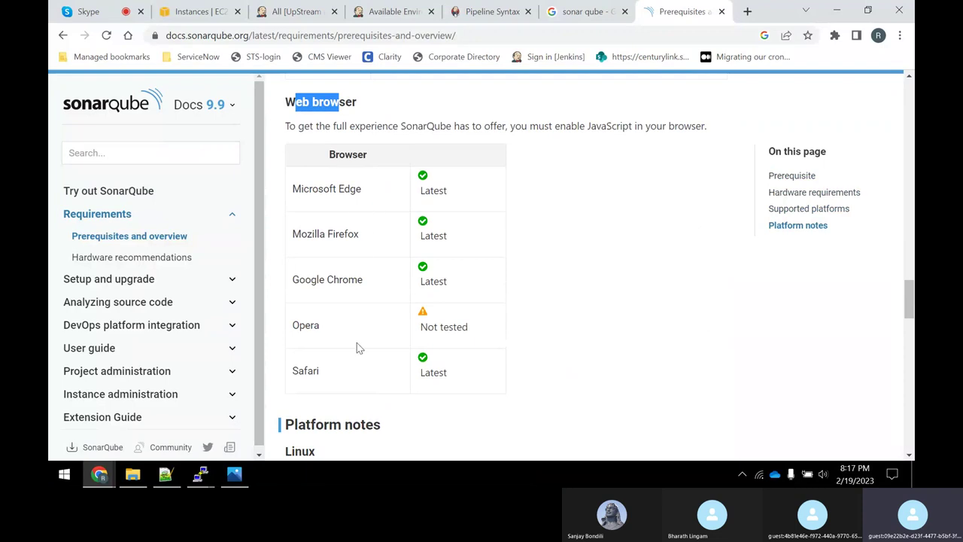
{"action": "scroll", "coordinate": [374, 343], "scroll_direction": "down", "scroll_amount": 3}
{"action": "scroll", "coordinate": [335, 255], "scroll_direction": "down", "scroll_amount": 3}
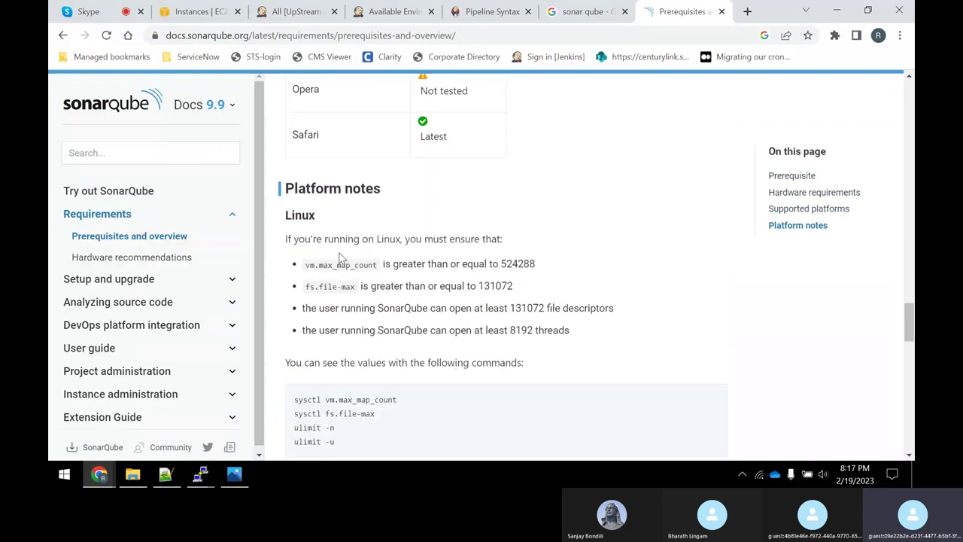
{"action": "left_click_drag", "start_coordinate": [322, 114], "coordinate": [289, 112]}
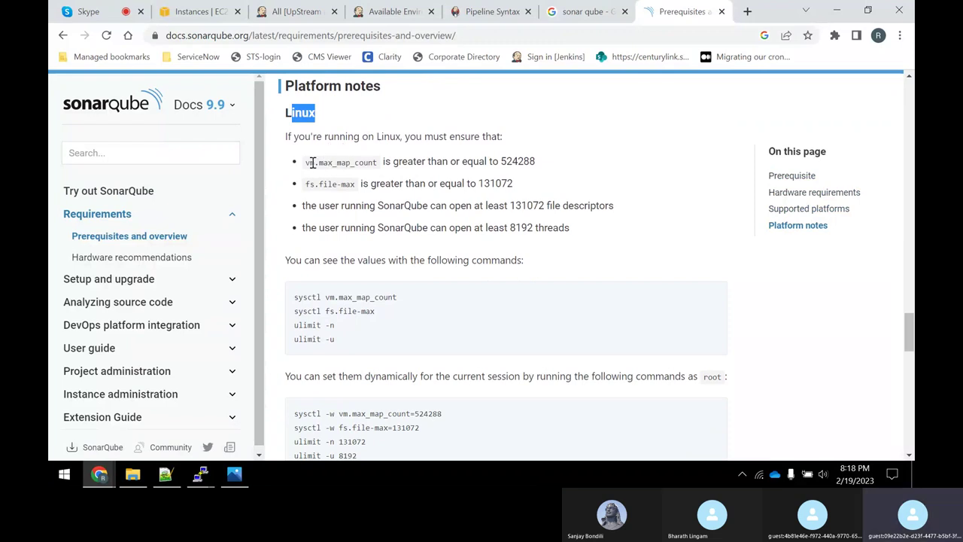
{"action": "left_click_drag", "start_coordinate": [305, 167], "coordinate": [378, 164]}
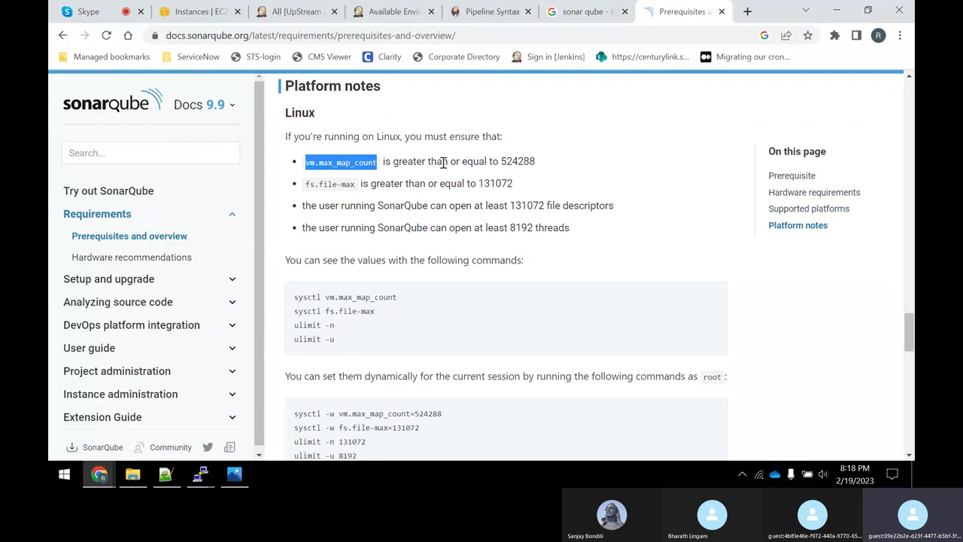
{"action": "left_click_drag", "start_coordinate": [531, 164], "coordinate": [499, 163]}
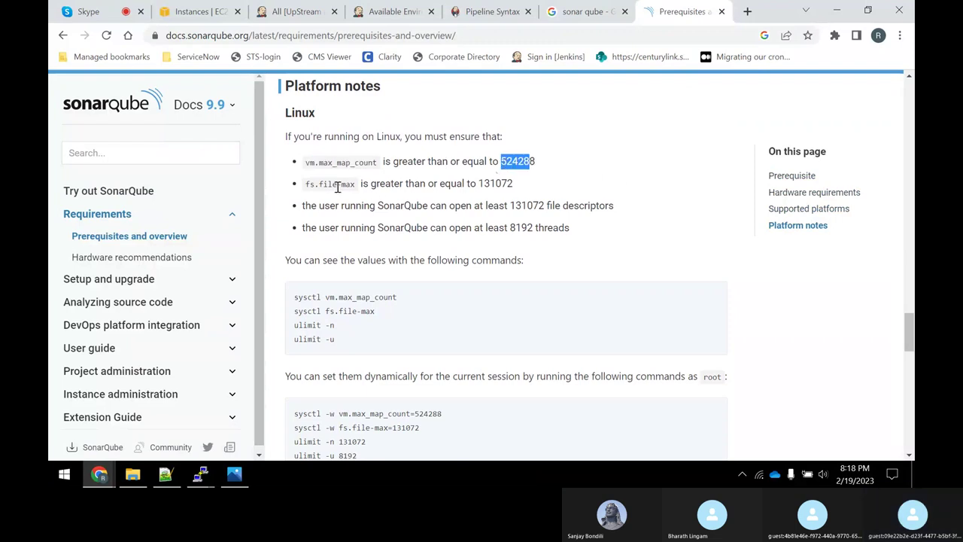
{"action": "left_click_drag", "start_coordinate": [337, 188], "coordinate": [503, 187]}
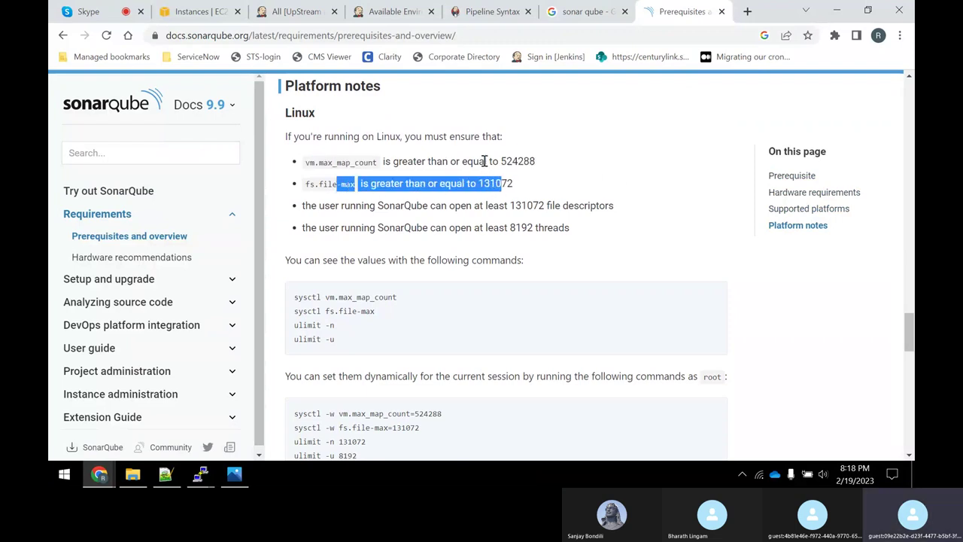
{"action": "mouse_move", "coordinate": [314, 164]}
{"action": "left_mouse_down"}
{"action": "mouse_move", "coordinate": [377, 165]}
{"action": "mouse_move", "coordinate": [308, 164]}
{"action": "left_mouse_up"}
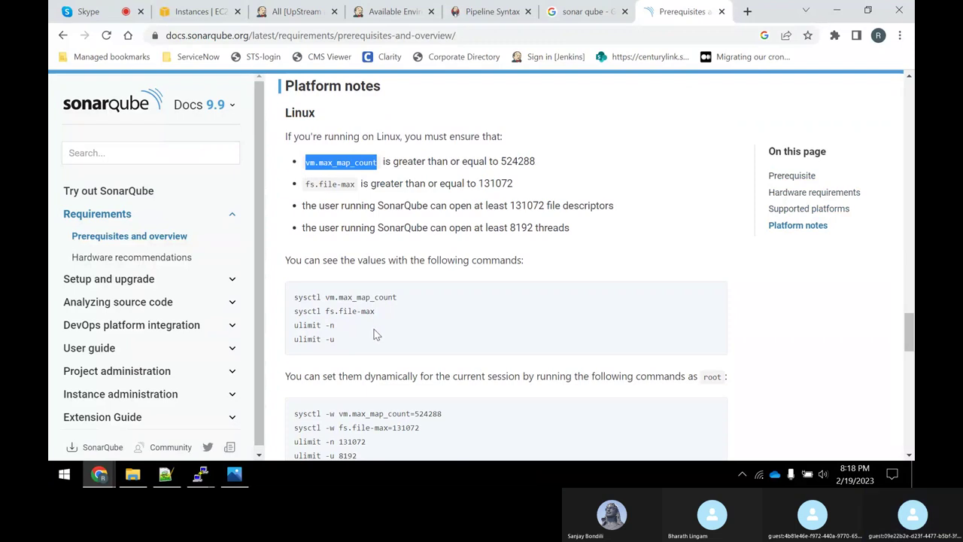
{"action": "left_click_drag", "start_coordinate": [294, 326], "coordinate": [325, 327]}
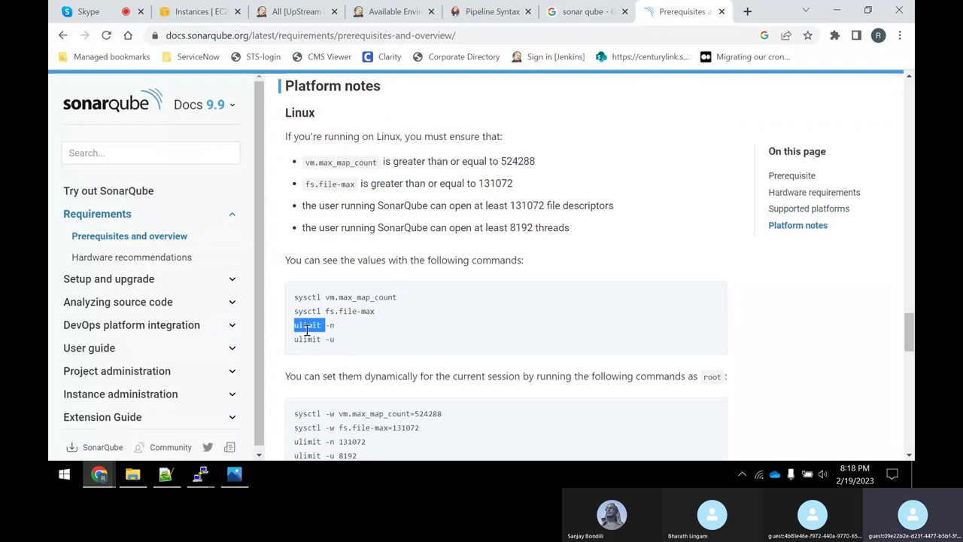
{"action": "left_click", "coordinate": [307, 330]}
Scroll through the rest of the page, then switch to the AWS EC2 Instances tab.
{"action": "scroll", "coordinate": [373, 314], "scroll_direction": "down", "scroll_amount": 3}
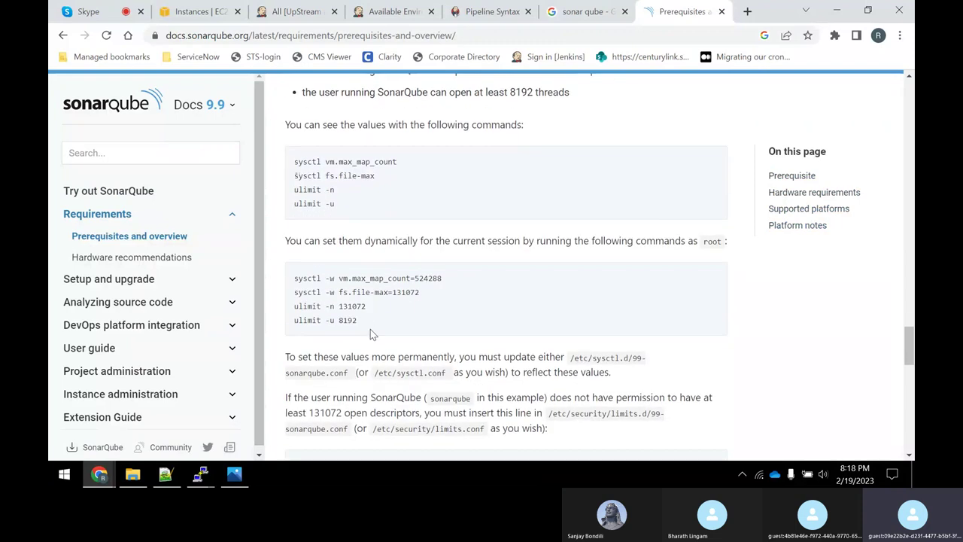
{"action": "scroll", "coordinate": [380, 286], "scroll_direction": "down", "scroll_amount": 12}
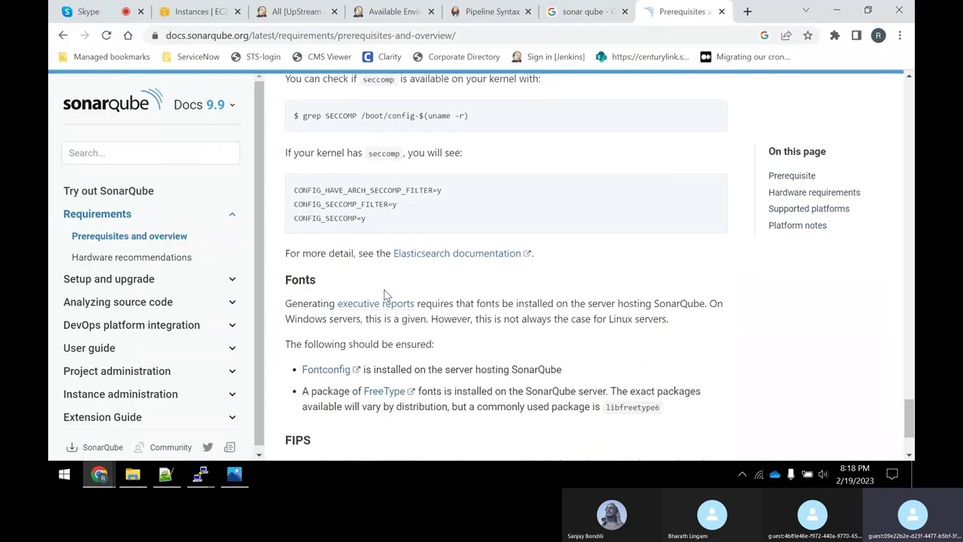
{"action": "scroll", "coordinate": [382, 294], "scroll_direction": "down", "scroll_amount": 2}
{"action": "scroll", "coordinate": [385, 305], "scroll_direction": "up", "scroll_amount": 20}
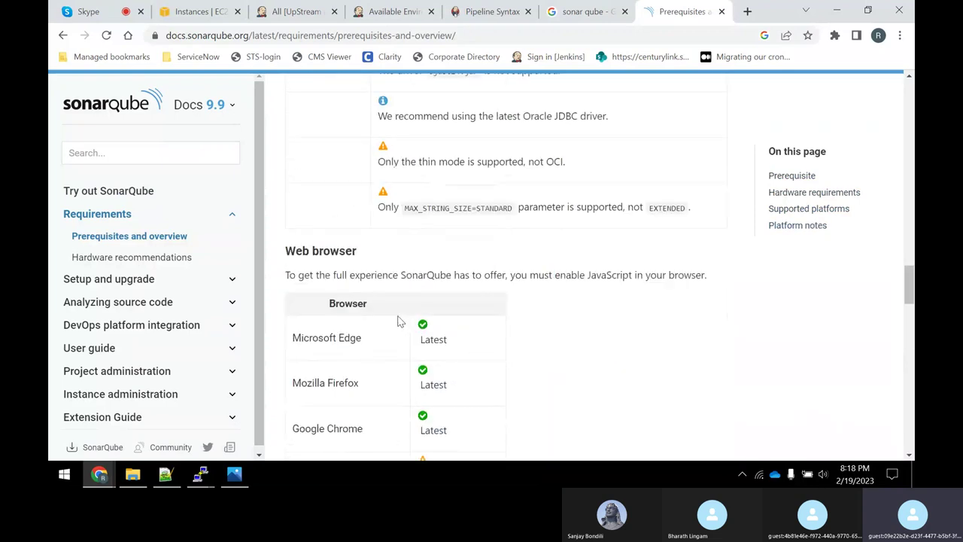
{"action": "scroll", "coordinate": [400, 322], "scroll_direction": "up", "scroll_amount": 20}
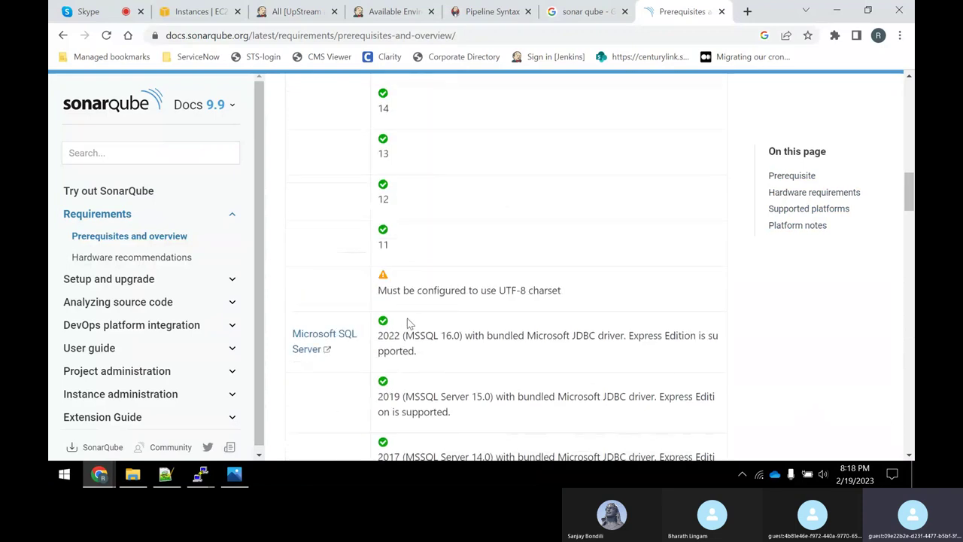
{"action": "scroll", "coordinate": [407, 318], "scroll_direction": "down", "scroll_amount": 15}
{"action": "scroll", "coordinate": [400, 316], "scroll_direction": "down", "scroll_amount": 8}
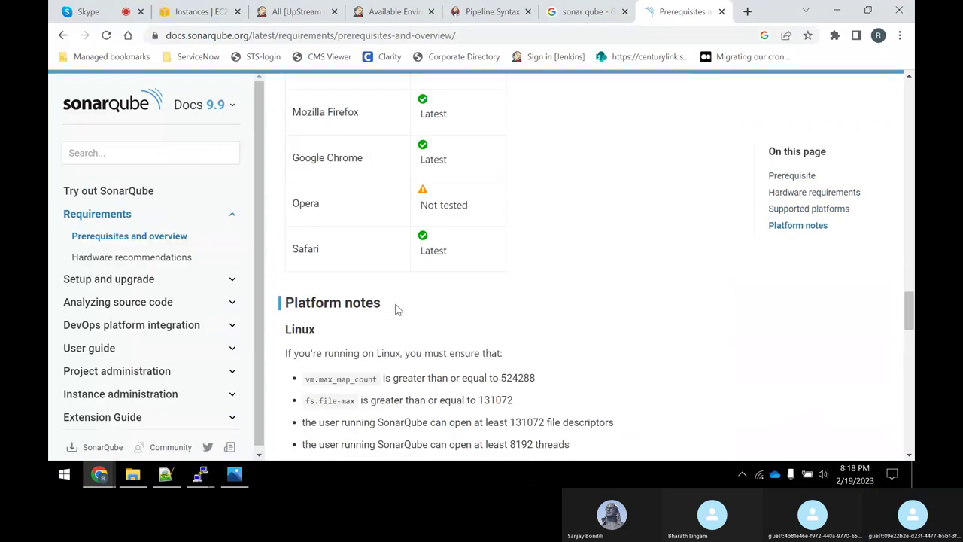
{"action": "scroll", "coordinate": [411, 315], "scroll_direction": "up", "scroll_amount": 12}
{"action": "scroll", "coordinate": [412, 314], "scroll_direction": "up", "scroll_amount": 15}
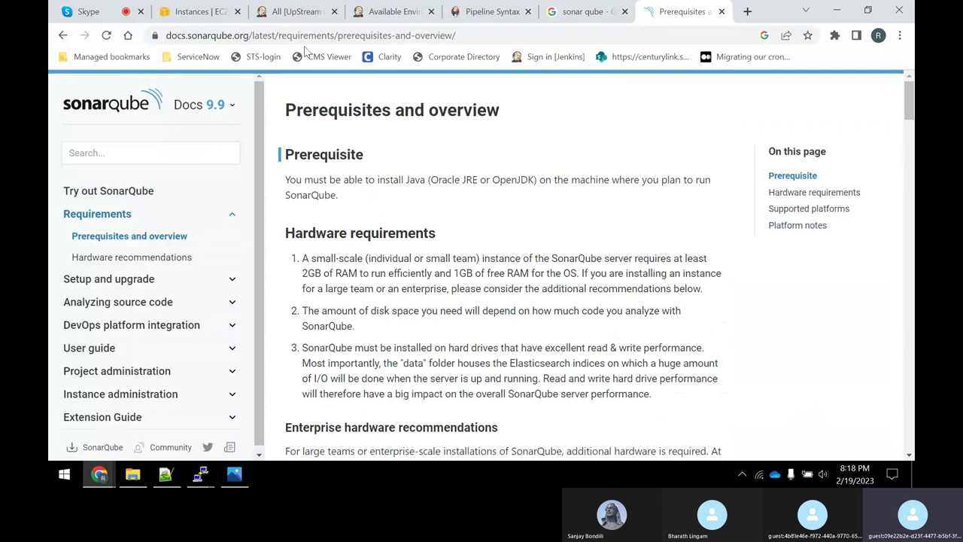
{"action": "left_click", "coordinate": [196, 13]}
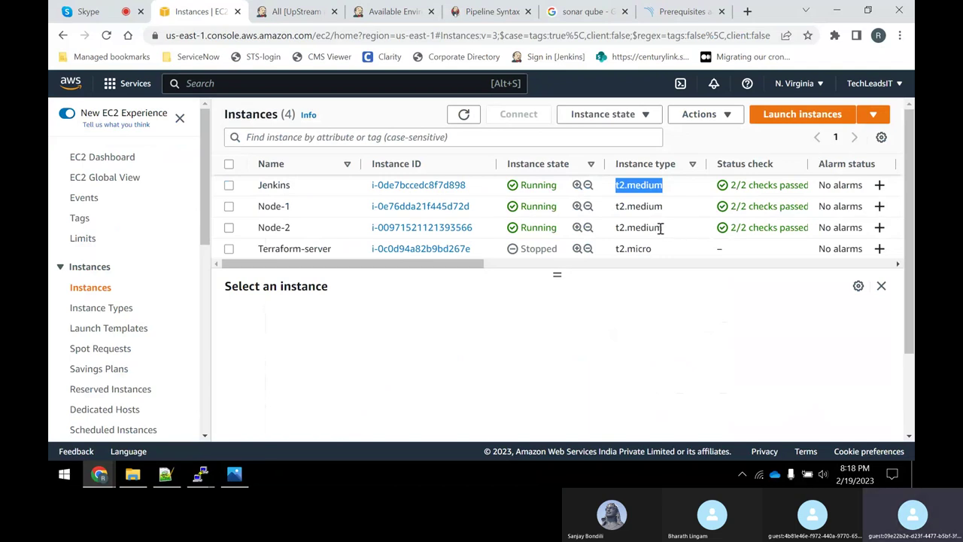
Select Node-2 to view its t2.medium details, then return to the Prerequisites page.
{"action": "left_click_drag", "start_coordinate": [660, 228], "coordinate": [617, 228]}
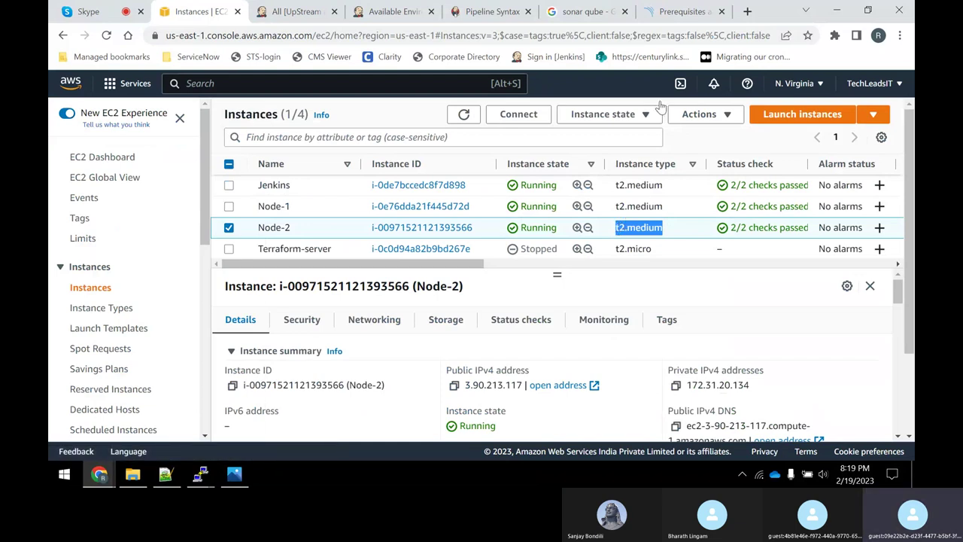
{"action": "left_click", "coordinate": [655, 13]}
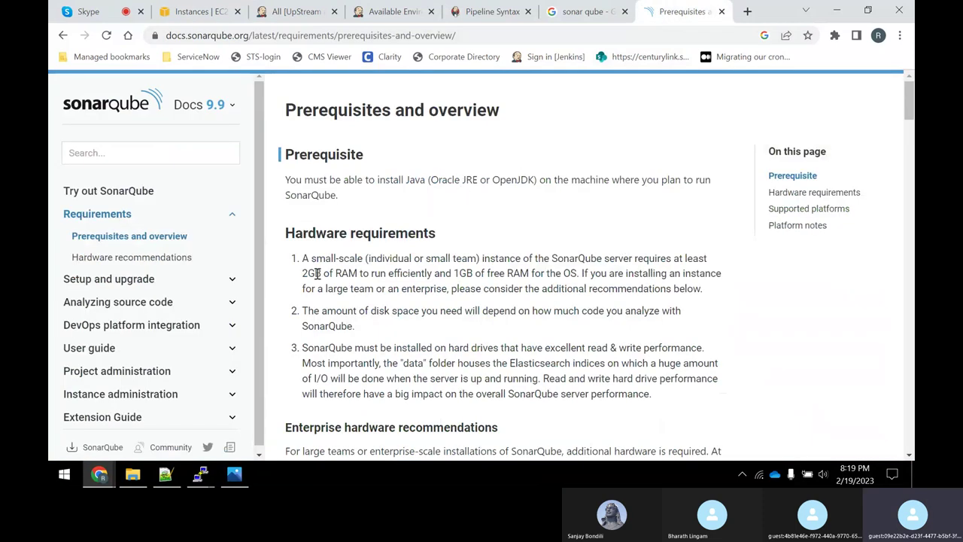
Open Setup and upgrade > Install the server and read down the page.
{"action": "left_click", "coordinate": [200, 280]}
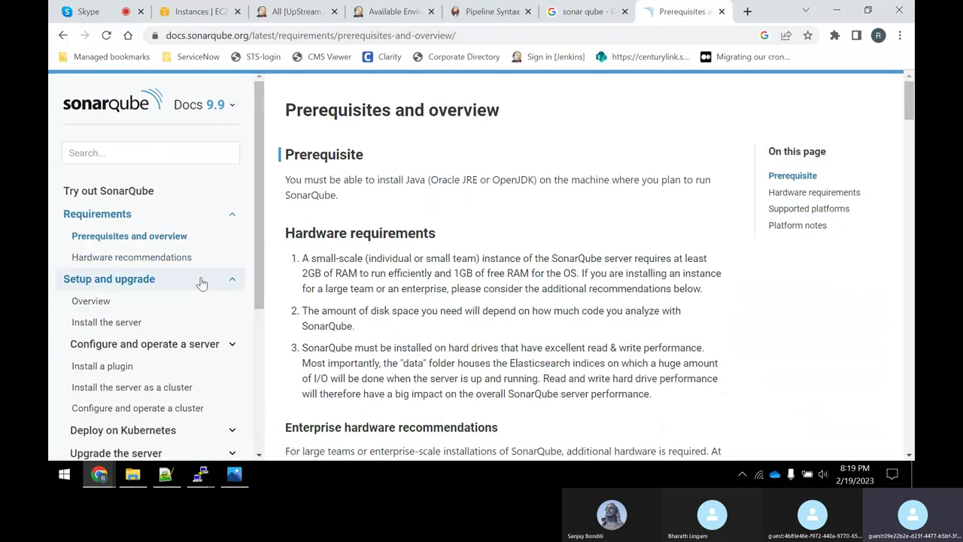
{"action": "left_click", "coordinate": [92, 302]}
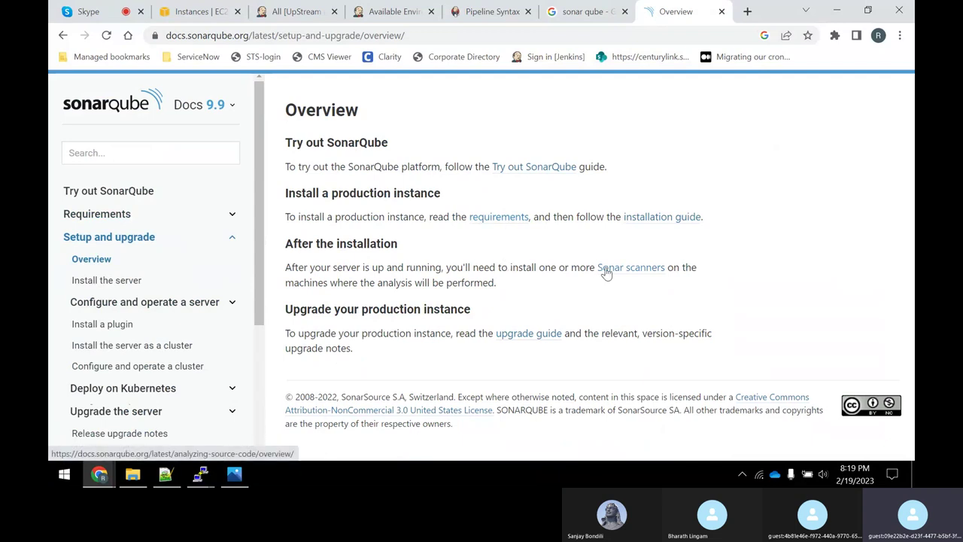
{"action": "left_click", "coordinate": [128, 280]}
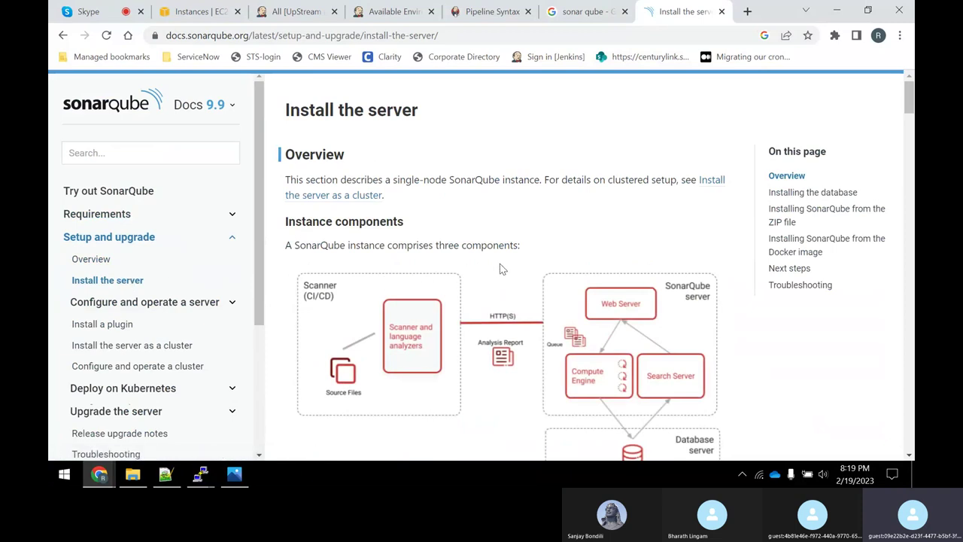
{"action": "scroll", "coordinate": [673, 316], "scroll_direction": "down", "scroll_amount": 2}
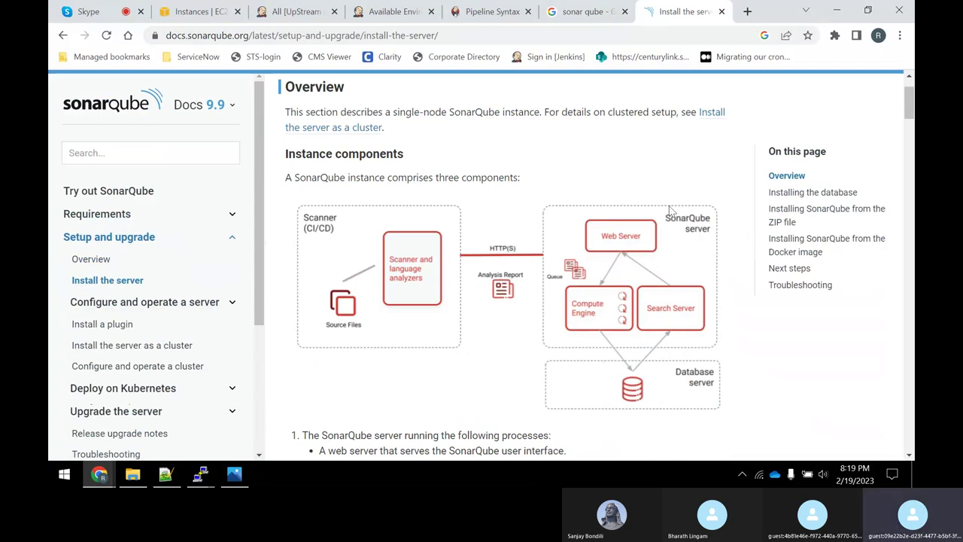
{"action": "scroll", "coordinate": [508, 370], "scroll_direction": "down", "scroll_amount": 8}
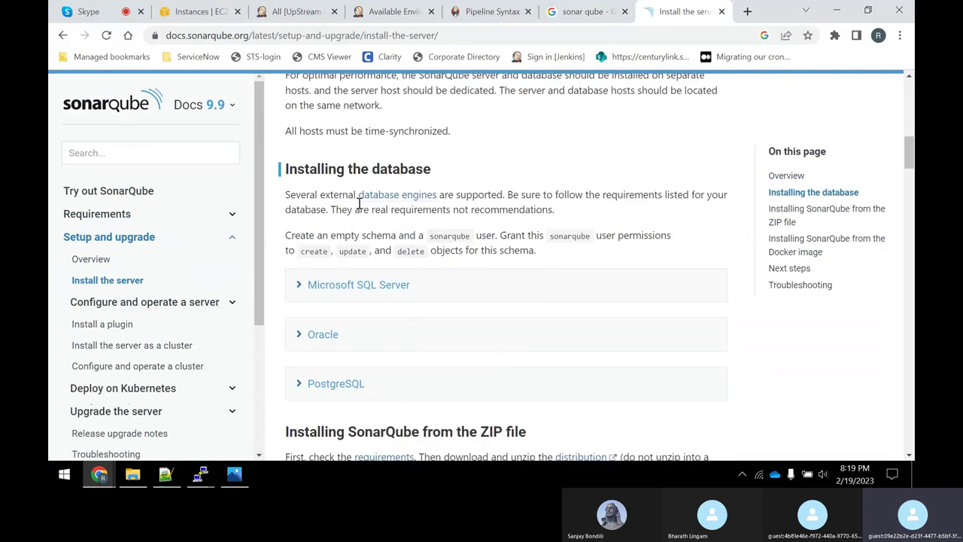
{"action": "scroll", "coordinate": [451, 275], "scroll_direction": "down", "scroll_amount": 1}
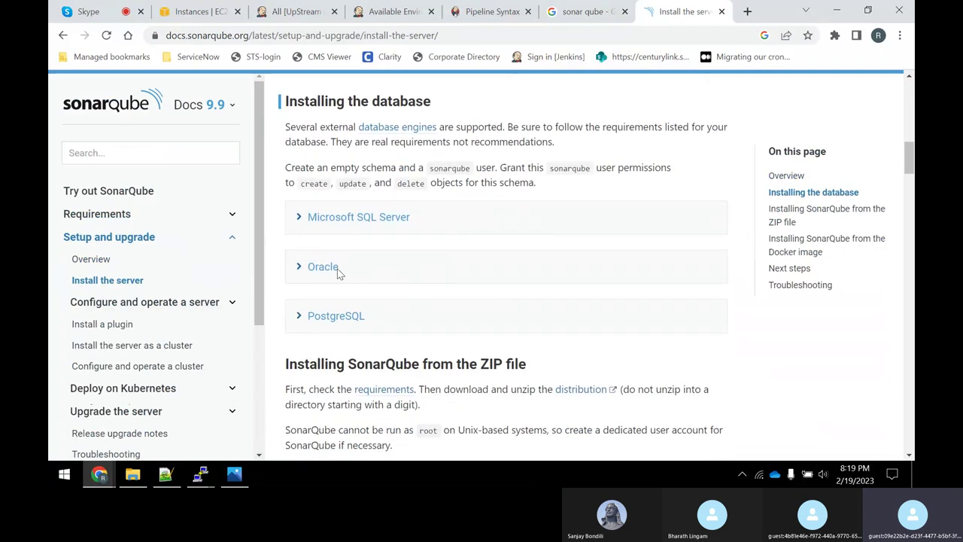
Expand the PostgreSQL notes, highlight the ZIP installation heading, and reach Starting the web server.
{"action": "left_click", "coordinate": [301, 322]}
{"action": "scroll", "coordinate": [447, 300], "scroll_direction": "down", "scroll_amount": 3}
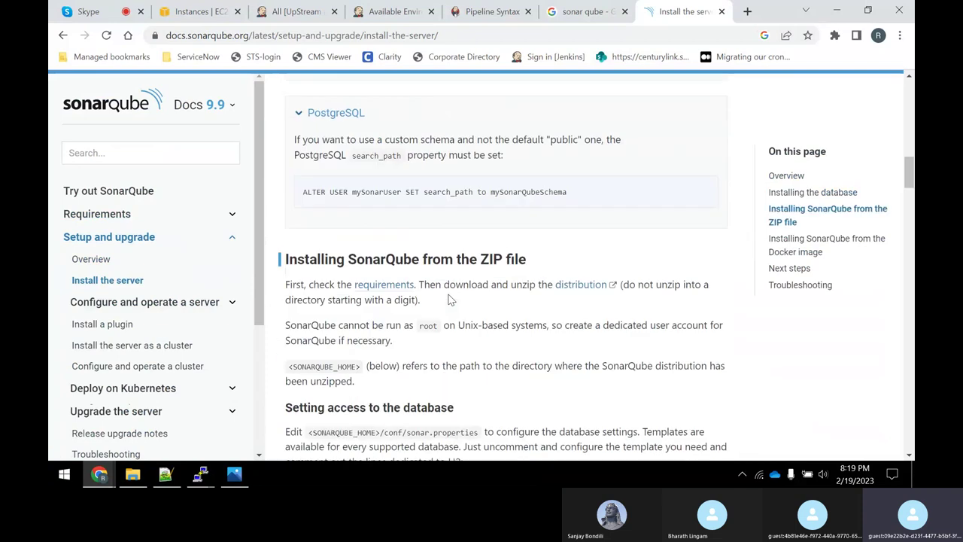
{"action": "left_click_drag", "start_coordinate": [380, 260], "coordinate": [602, 258]}
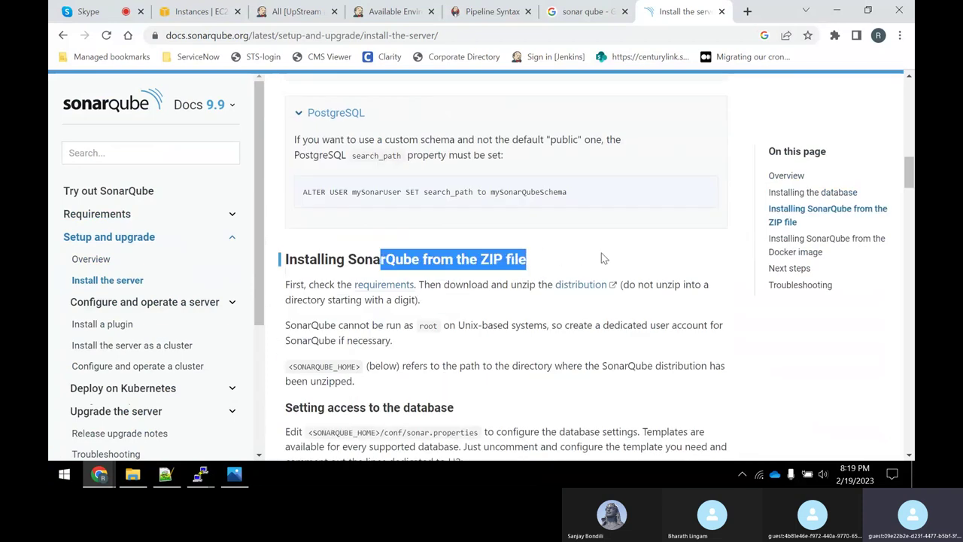
{"action": "scroll", "coordinate": [602, 258], "scroll_direction": "down", "scroll_amount": 6}
{"action": "scroll", "coordinate": [185, 252], "scroll_direction": "down", "scroll_amount": 3}
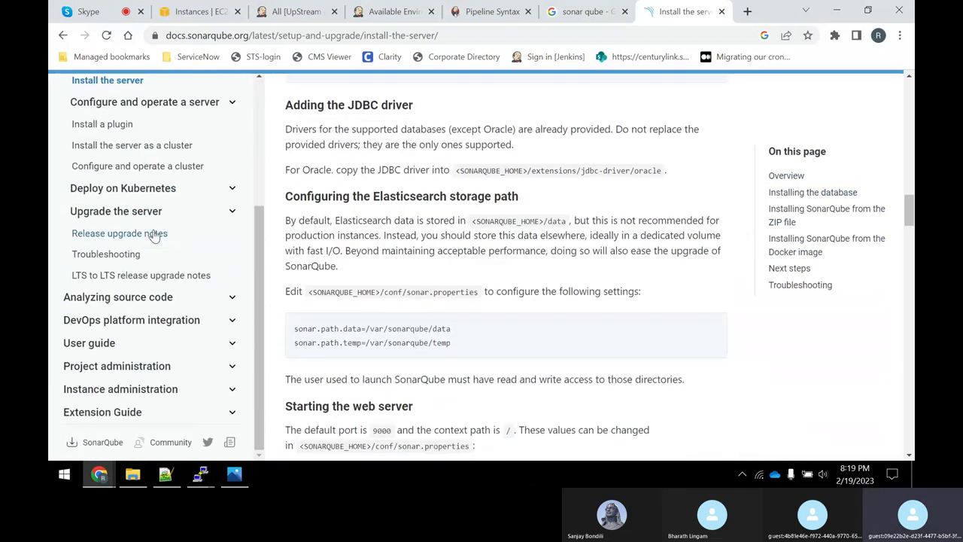
{"action": "scroll", "coordinate": [154, 235], "scroll_direction": "down", "scroll_amount": 2}
{"action": "scroll", "coordinate": [161, 307], "scroll_direction": "up", "scroll_amount": 3}
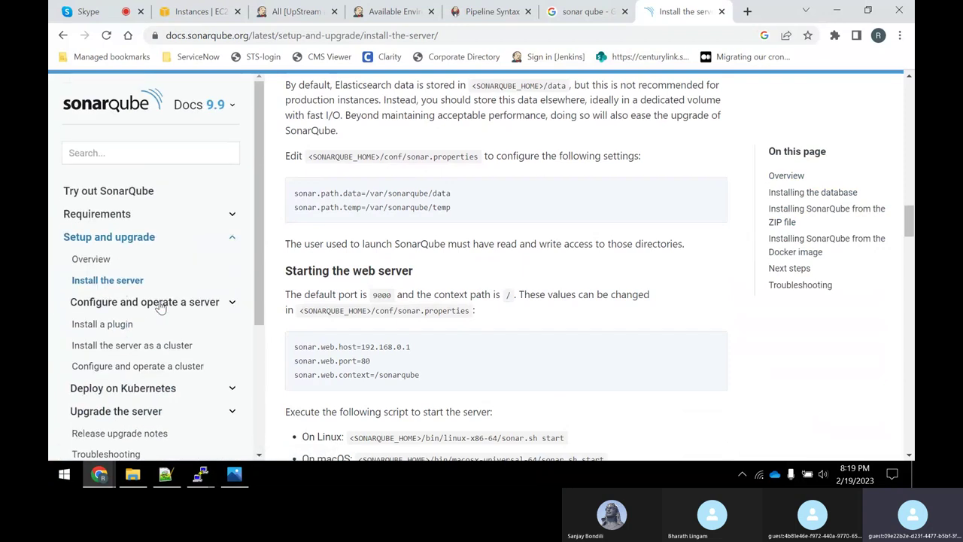
{"action": "scroll", "coordinate": [161, 278], "scroll_direction": "down", "scroll_amount": 1}
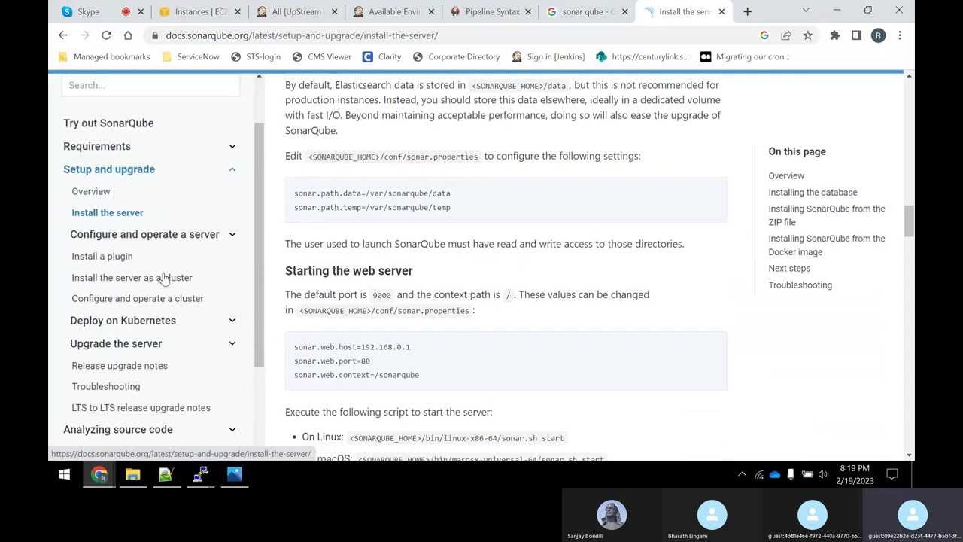
{"action": "scroll", "coordinate": [150, 354], "scroll_direction": "down", "scroll_amount": 2}
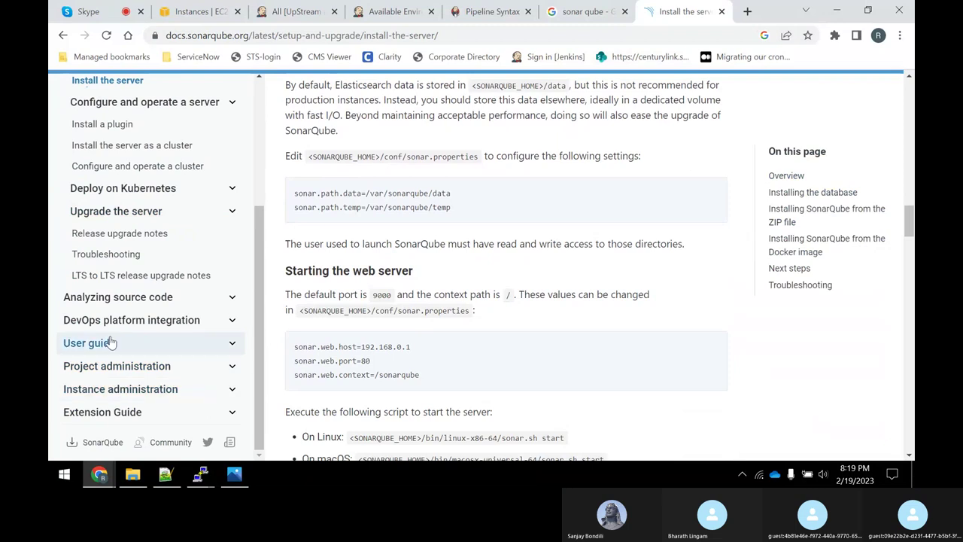
{"action": "scroll", "coordinate": [98, 389], "scroll_direction": "down", "scroll_amount": 1}
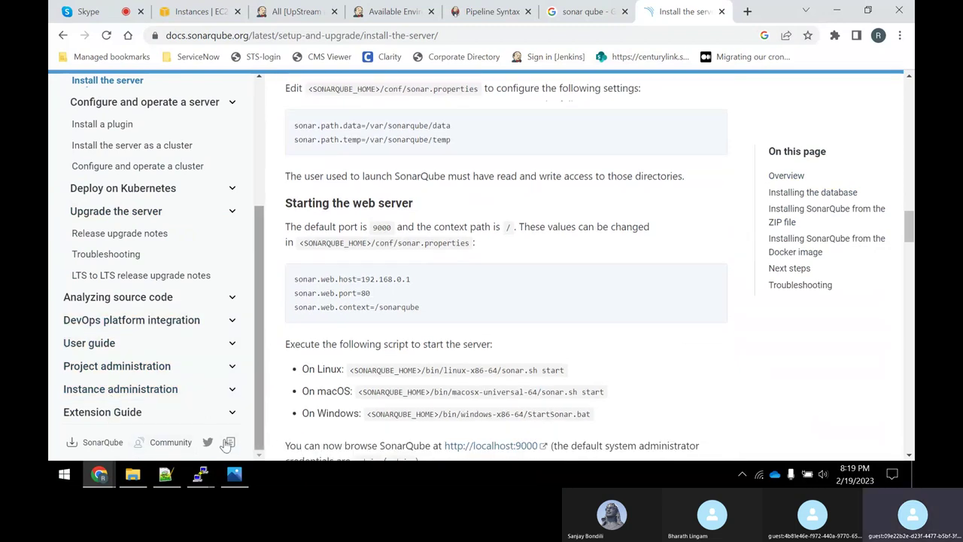
Browse the Sonar Community forum's categories and navigation menu, then open a new tab.
{"action": "left_click", "coordinate": [171, 443]}
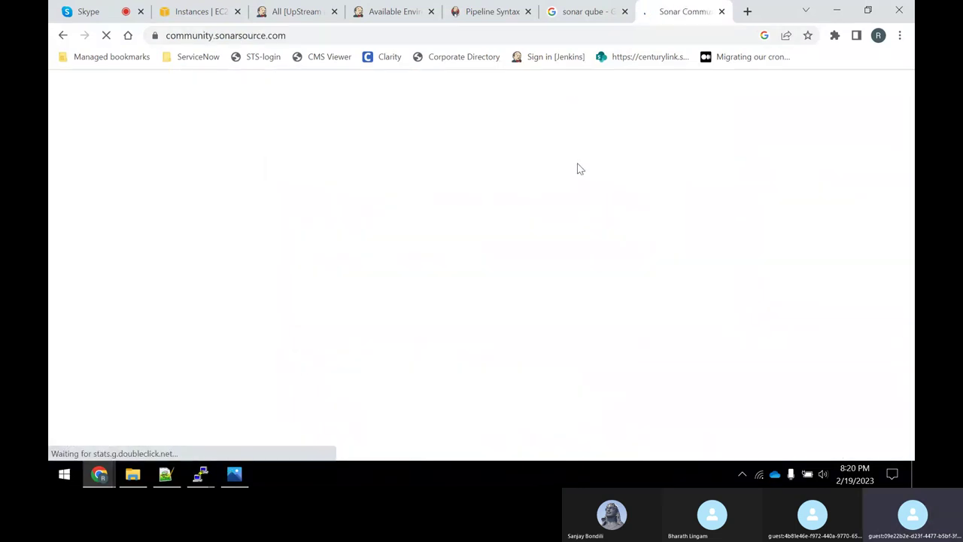
{"action": "scroll", "coordinate": [461, 257], "scroll_direction": "down", "scroll_amount": 3}
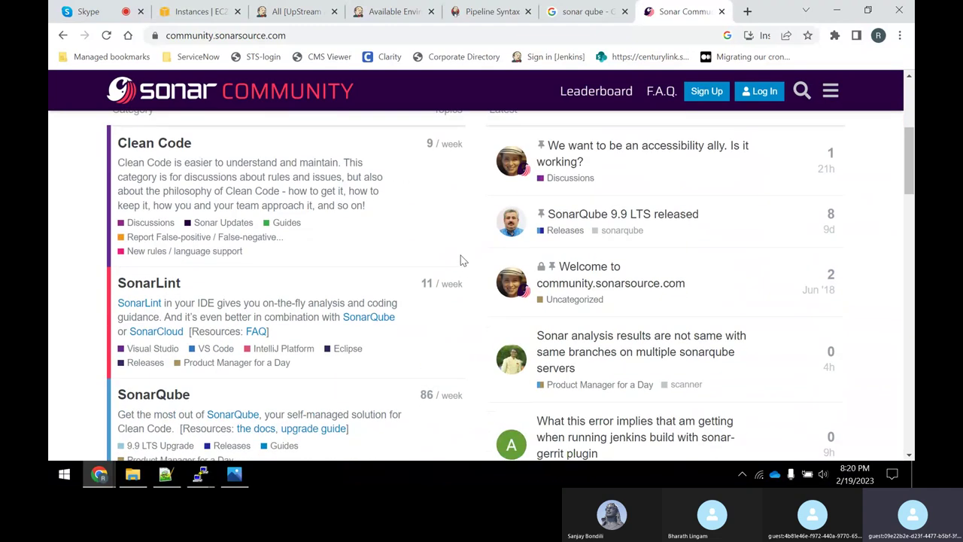
{"action": "scroll", "coordinate": [477, 275], "scroll_direction": "down", "scroll_amount": 6}
{"action": "scroll", "coordinate": [478, 273], "scroll_direction": "up", "scroll_amount": 10}
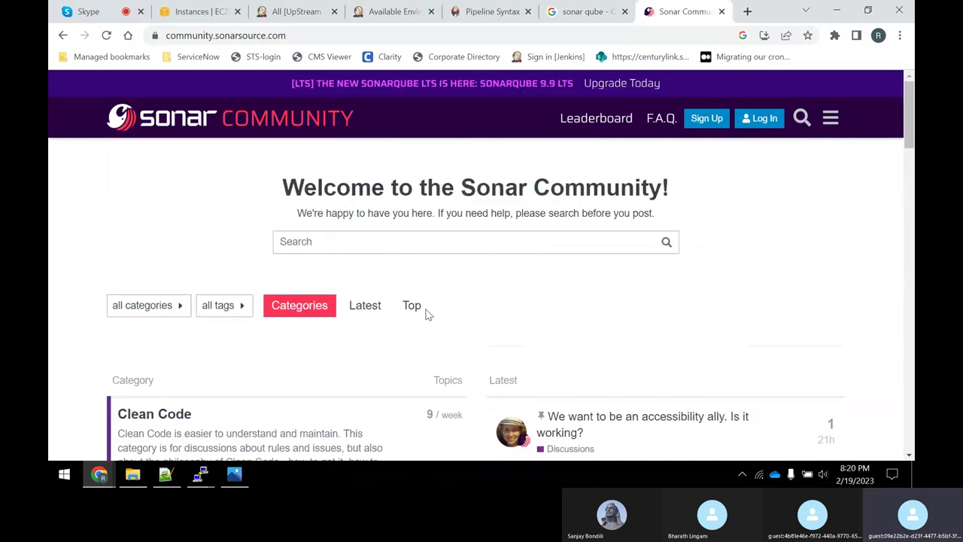
{"action": "left_click", "coordinate": [830, 121]}
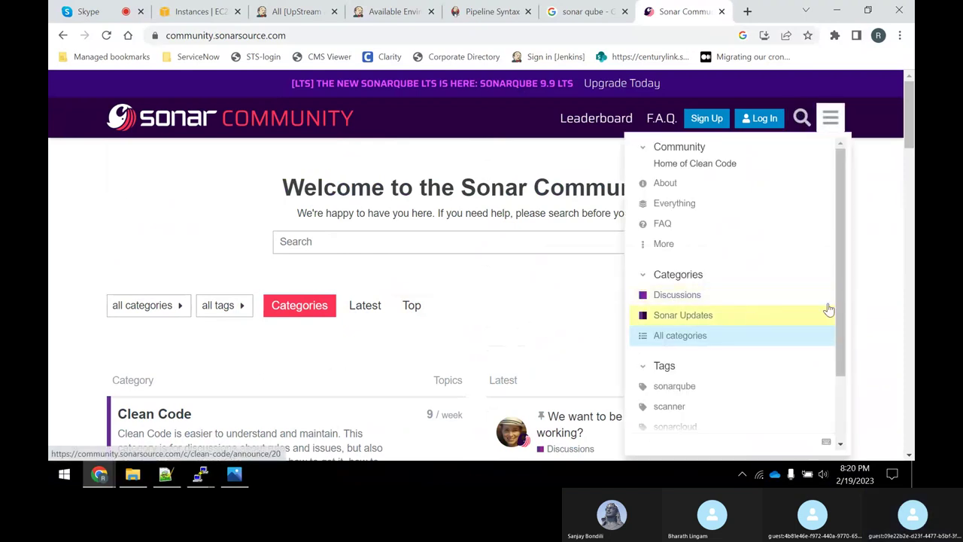
{"action": "left_click", "coordinate": [875, 294]}
{"action": "scroll", "coordinate": [508, 234], "scroll_direction": "down", "scroll_amount": 8}
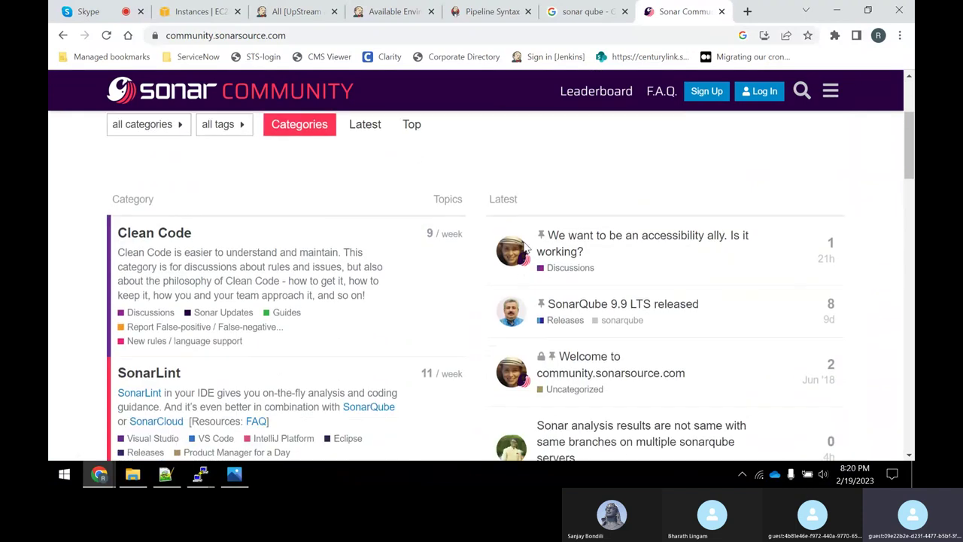
{"action": "scroll", "coordinate": [524, 244], "scroll_direction": "down", "scroll_amount": 5}
{"action": "scroll", "coordinate": [525, 244], "scroll_direction": "up", "scroll_amount": 8}
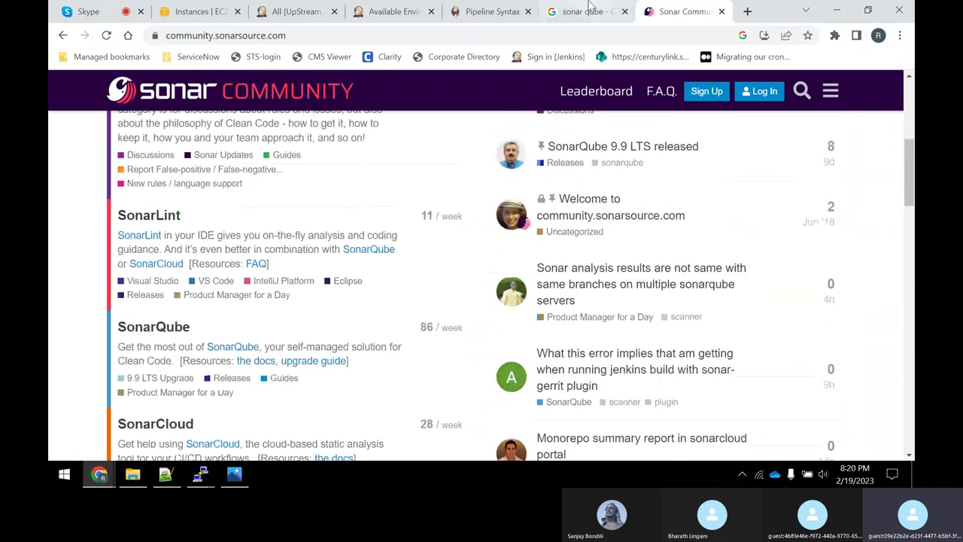
{"action": "left_click", "coordinate": [747, 12]}
Search 'download sonar' and open the SonarQube downloads page showing 9.9 LTS editions.
{"action": "type", "text": "d"}
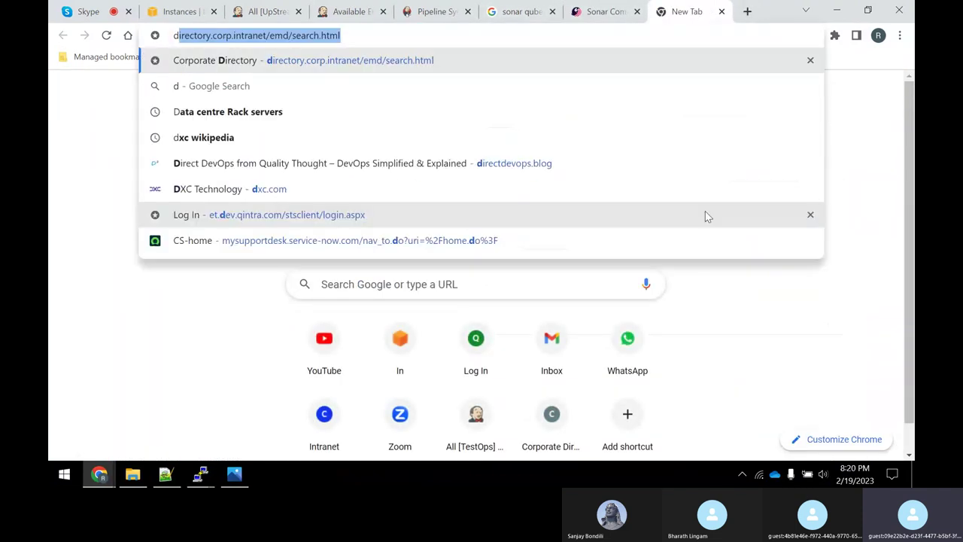
{"action": "type", "text": "ownload sonar"}
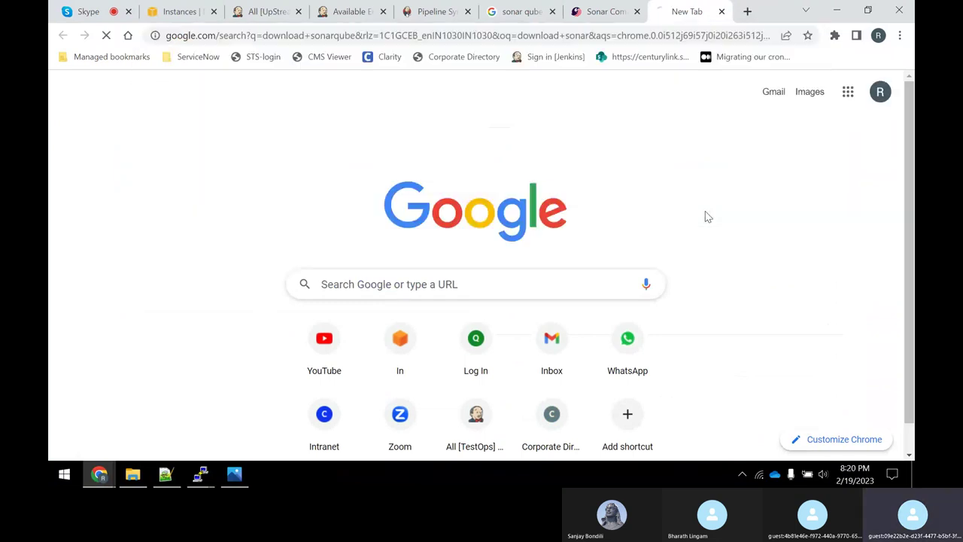
{"action": "key", "text": "Return"}
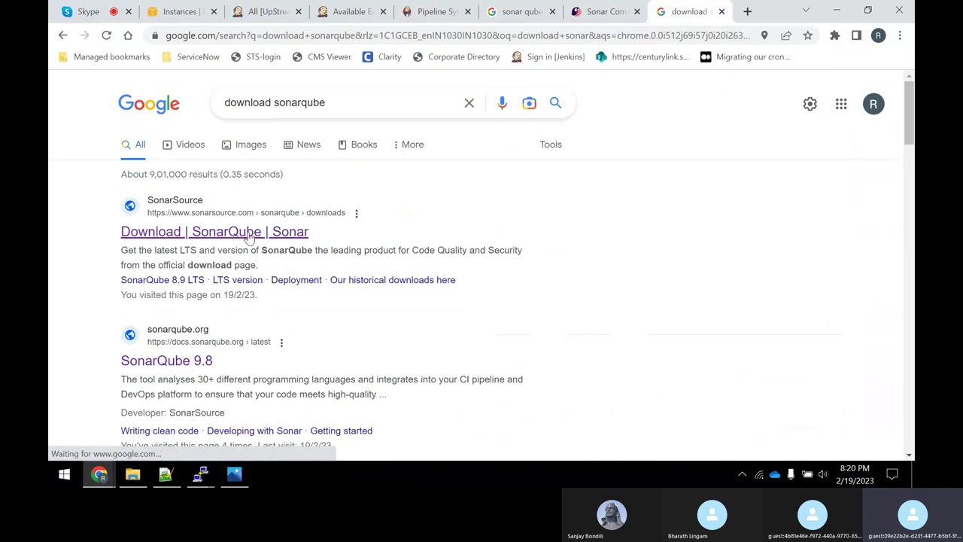
{"action": "left_click", "coordinate": [250, 232]}
{"action": "scroll", "coordinate": [295, 265], "scroll_direction": "down", "scroll_amount": 2}
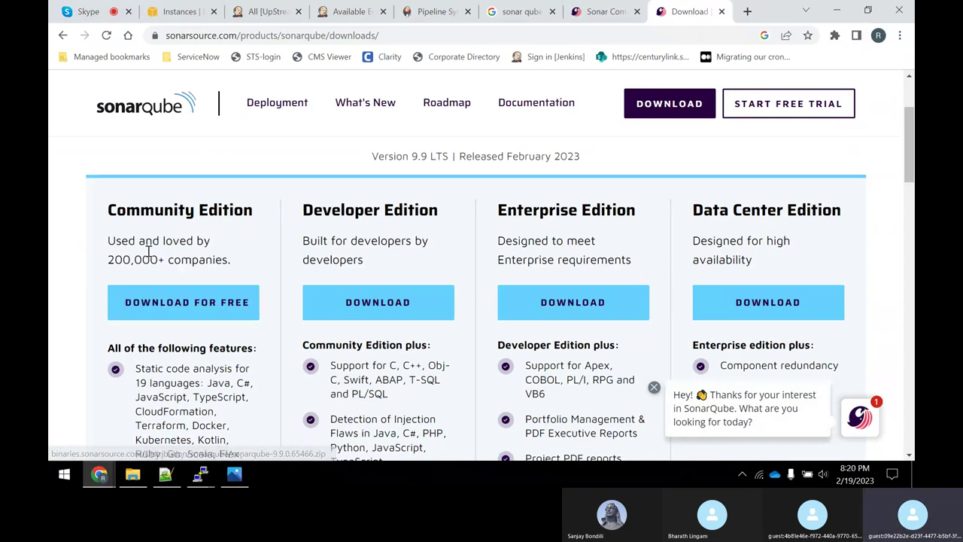
Read the SonarQube features, highlighting static code analysis, Java and the 19 supported languages.
{"action": "scroll", "coordinate": [143, 216], "scroll_direction": "down", "scroll_amount": 1}
{"action": "scroll", "coordinate": [143, 216], "scroll_direction": "down", "scroll_amount": 1}
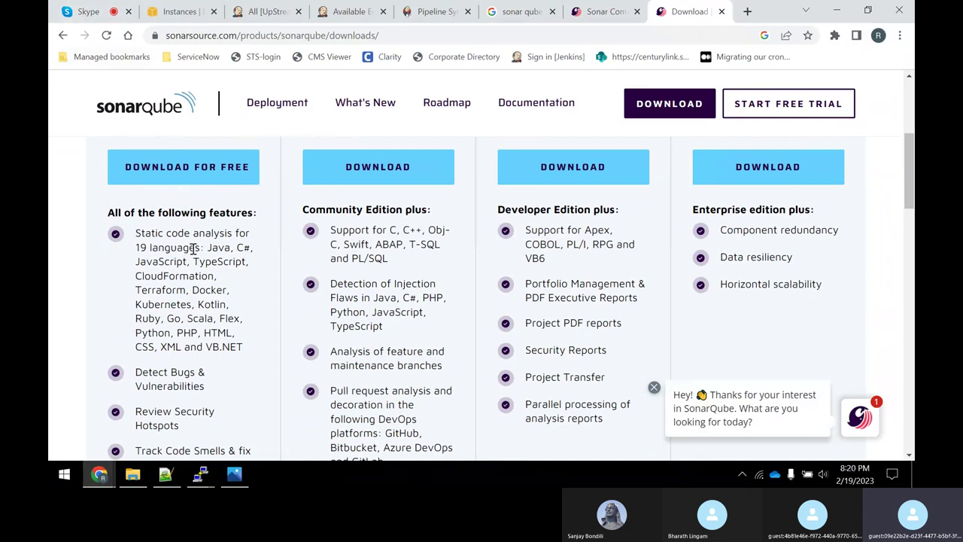
{"action": "left_click_drag", "start_coordinate": [193, 248], "coordinate": [146, 235]}
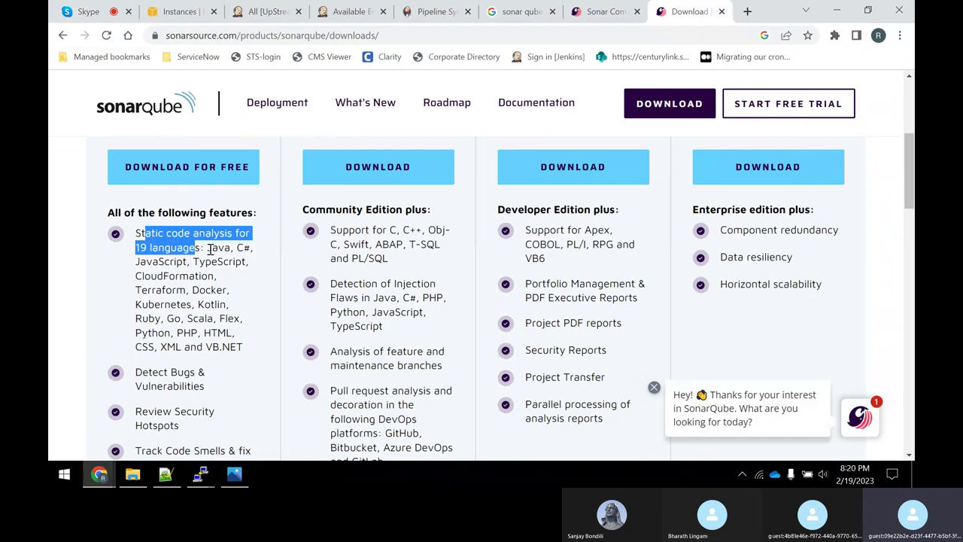
{"action": "left_click_drag", "start_coordinate": [208, 249], "coordinate": [233, 247]}
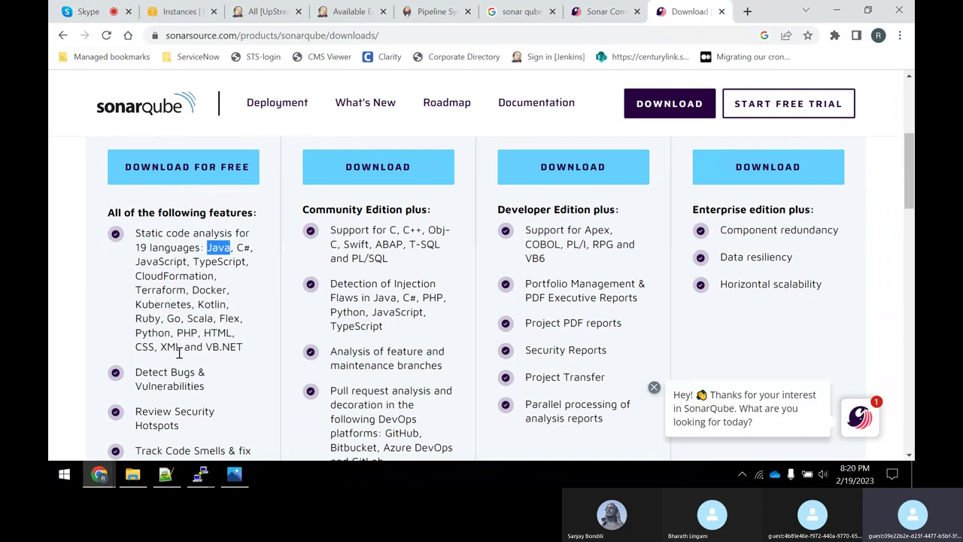
{"action": "left_click_drag", "start_coordinate": [252, 359], "coordinate": [136, 249]}
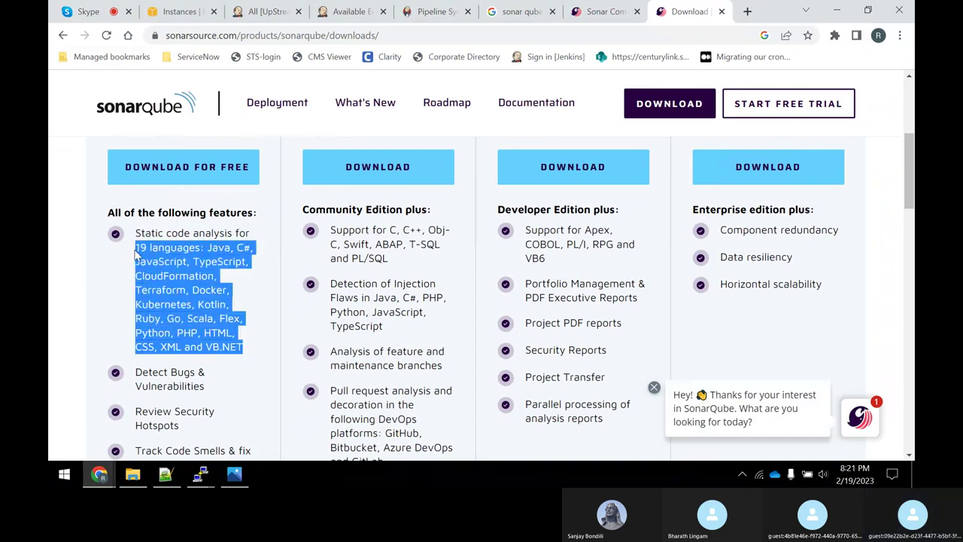
{"action": "scroll", "coordinate": [90, 316], "scroll_direction": "down", "scroll_amount": 3}
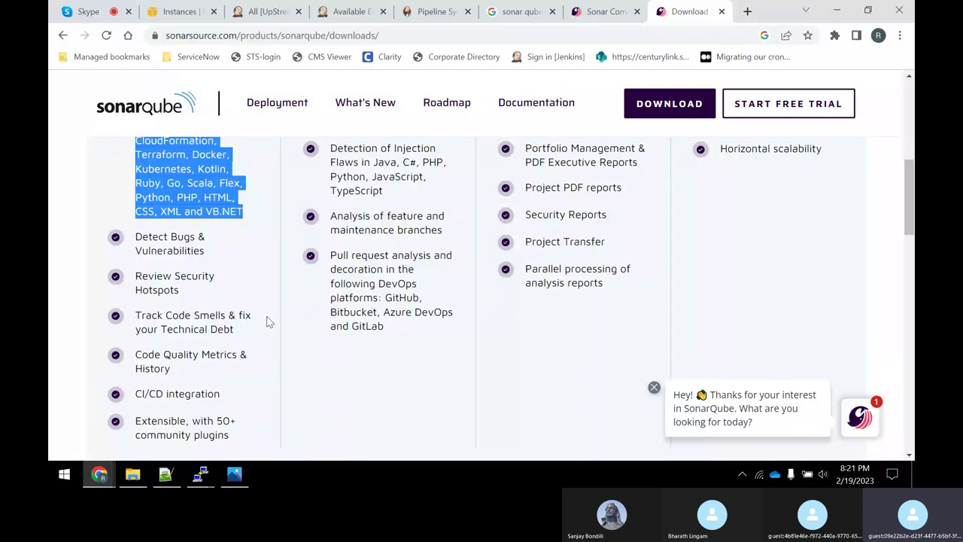
{"action": "scroll", "coordinate": [162, 395], "scroll_direction": "down", "scroll_amount": 2}
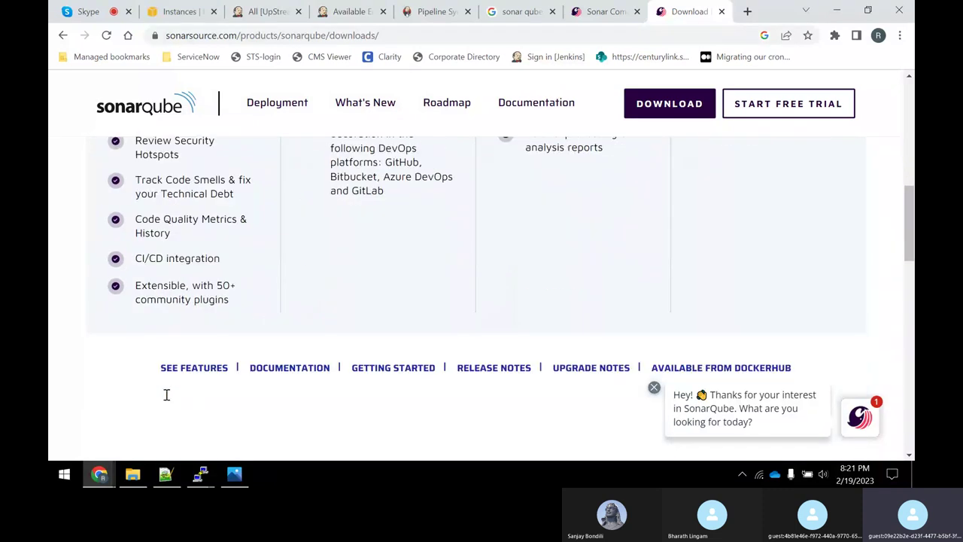
{"action": "scroll", "coordinate": [195, 293], "scroll_direction": "up", "scroll_amount": 3}
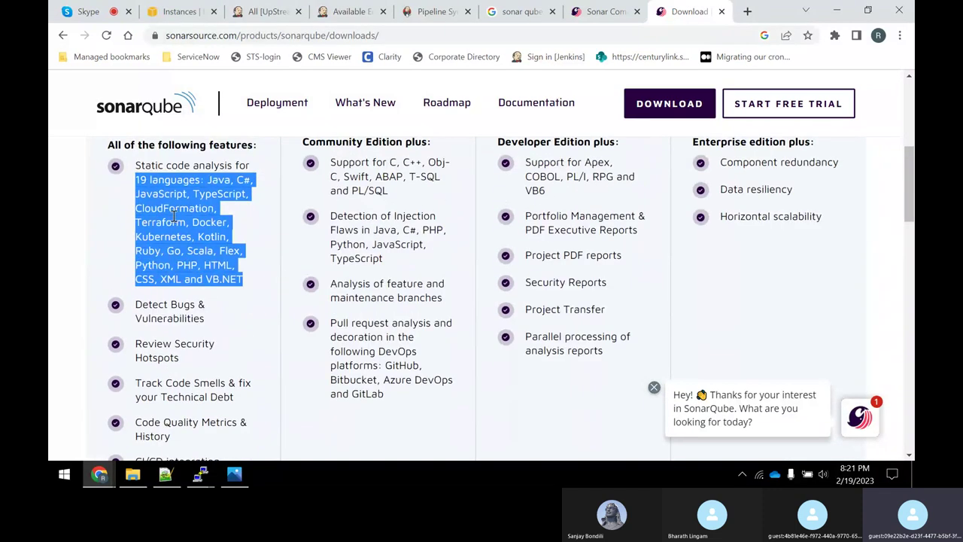
{"action": "left_click", "coordinate": [55, 233]}
{"action": "scroll", "coordinate": [203, 220], "scroll_direction": "up", "scroll_amount": 3}
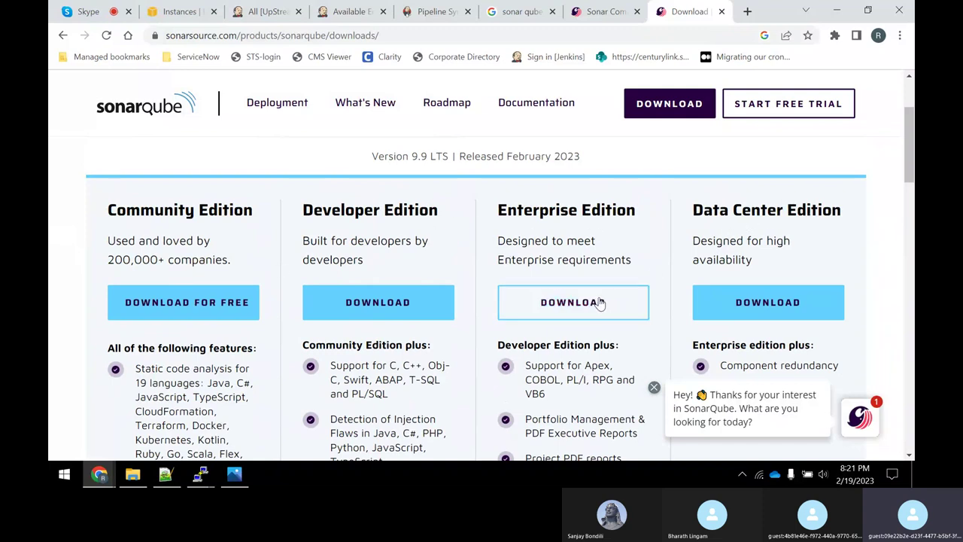
Copy the Community Edition 'Download for Free' link address, then return to the Jenkins notes.
{"action": "left_click", "coordinate": [654, 387]}
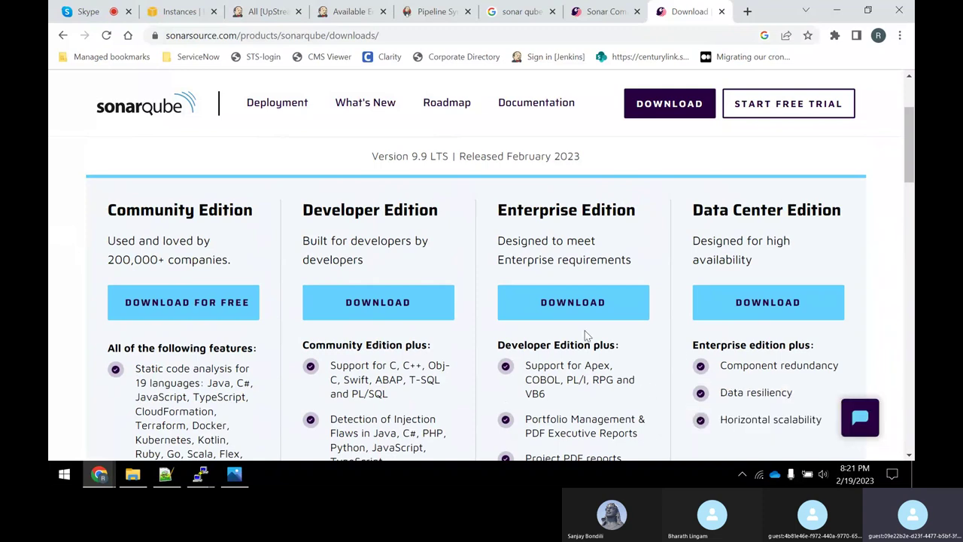
{"action": "scroll", "coordinate": [527, 301], "scroll_direction": "down", "scroll_amount": 1}
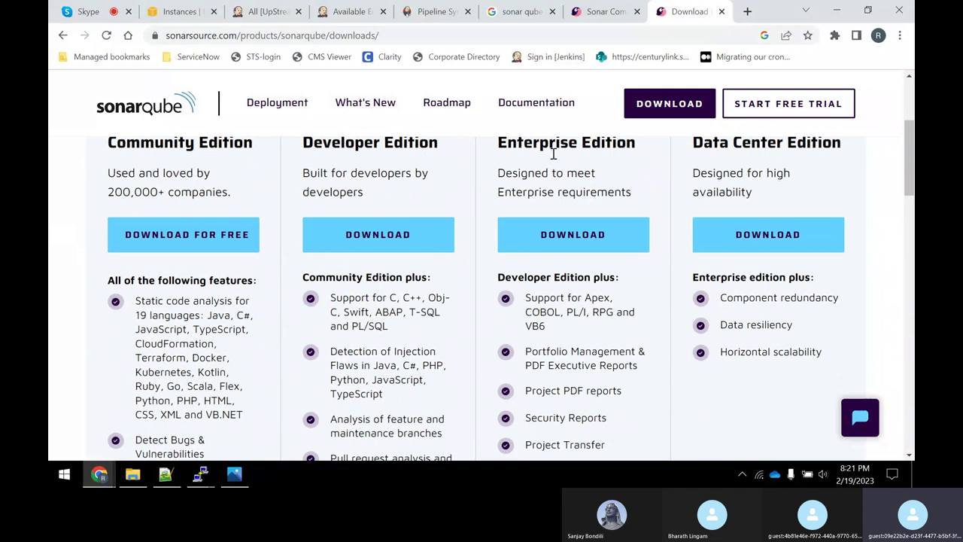
{"action": "scroll", "coordinate": [563, 291], "scroll_direction": "down", "scroll_amount": 3}
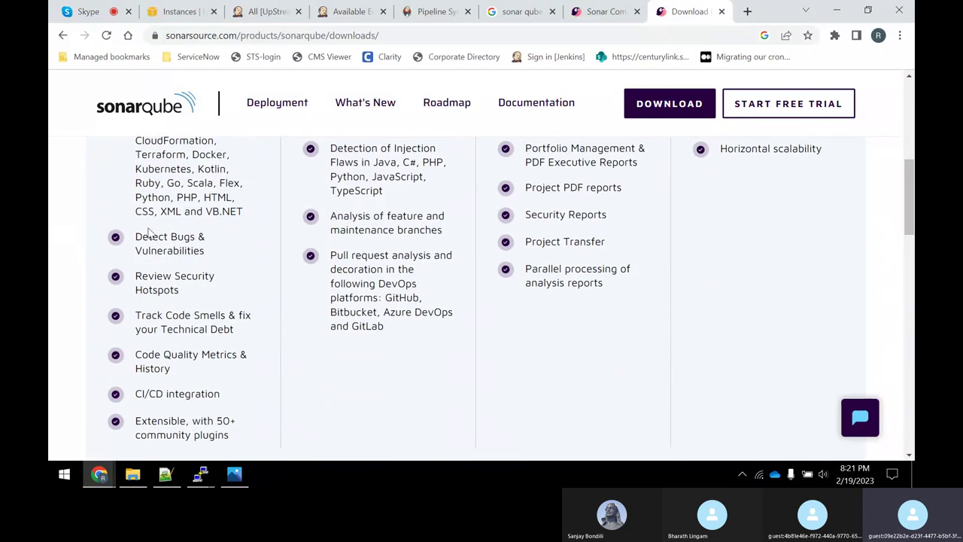
{"action": "scroll", "coordinate": [150, 238], "scroll_direction": "up", "scroll_amount": 3}
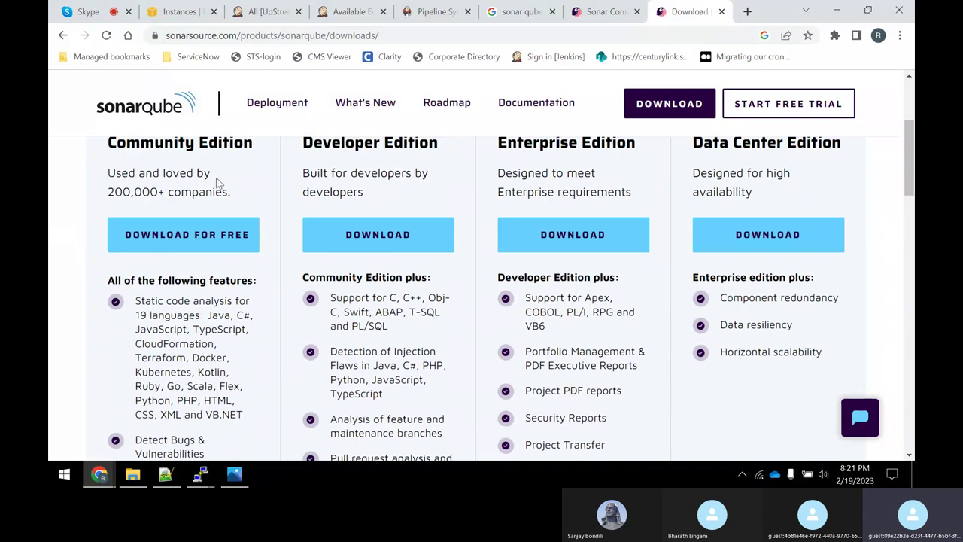
{"action": "scroll", "coordinate": [489, 281], "scroll_direction": "up", "scroll_amount": 2}
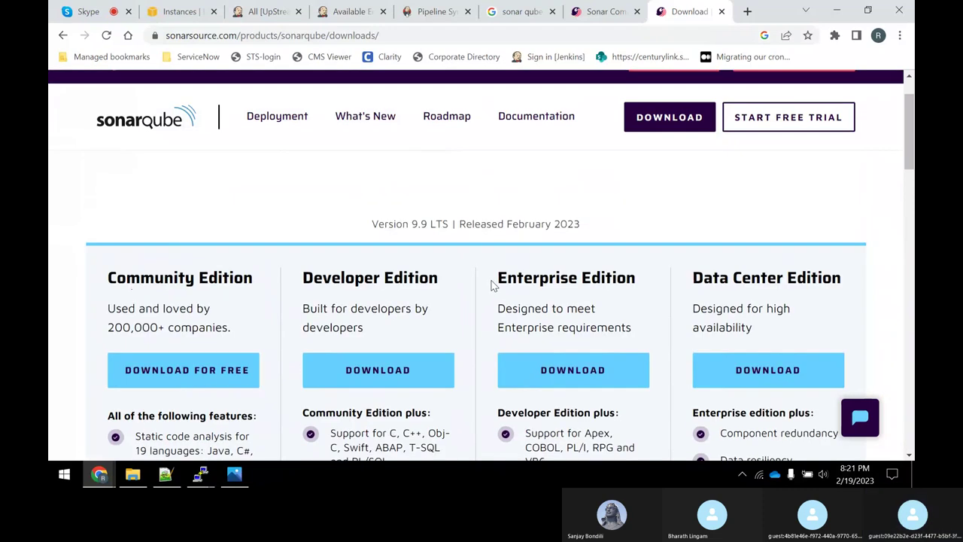
{"action": "right_click", "coordinate": [177, 366]}
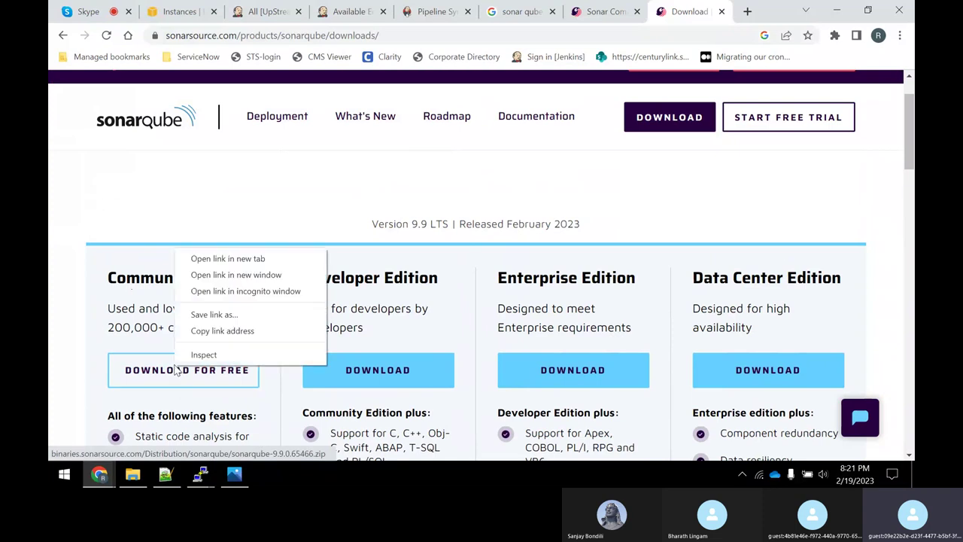
{"action": "left_click", "coordinate": [198, 334]}
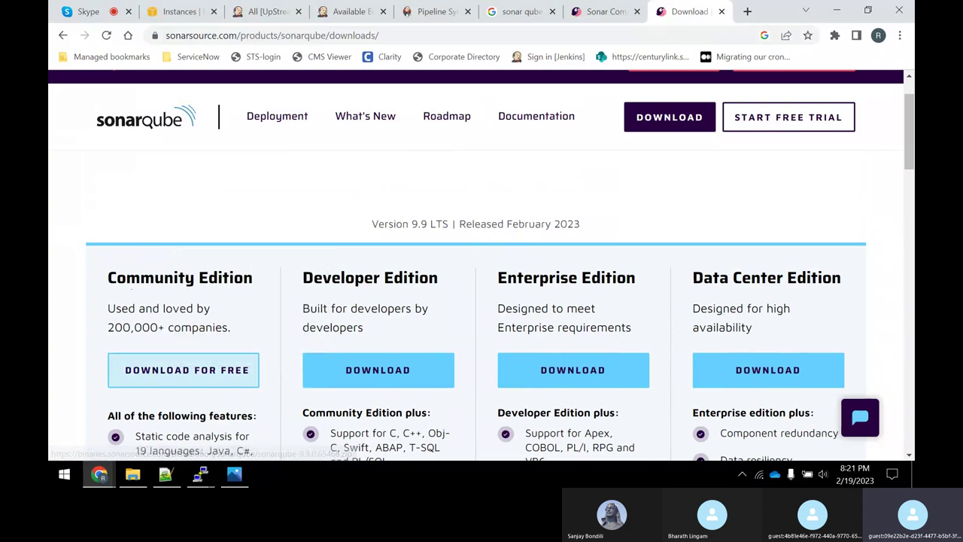
{"action": "left_click", "coordinate": [169, 478]}
Add a 'Sonar Qube download Link - (...)' line containing the pasted Community Edition zip URL.
{"action": "left_click", "coordinate": [830, 391]}
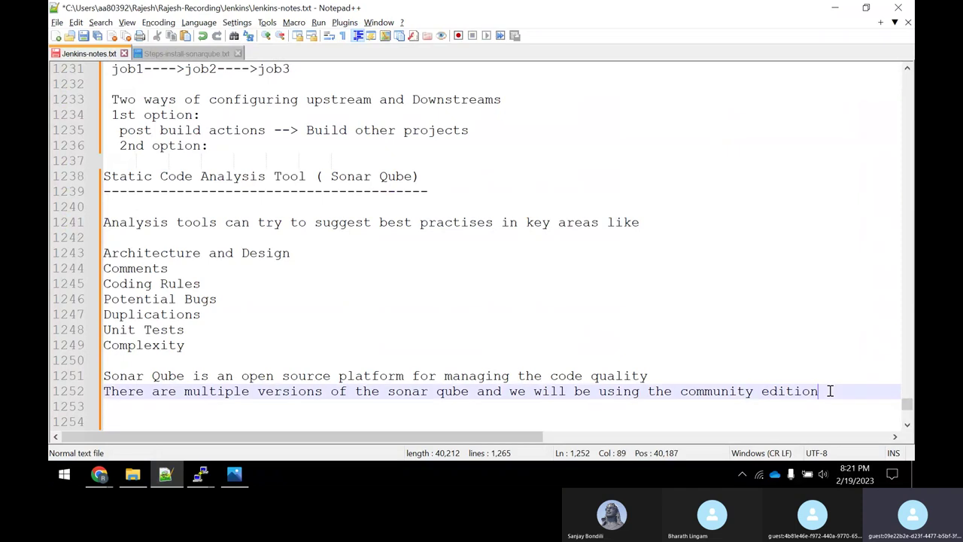
{"action": "key", "text": "Return"}
{"action": "key", "text": "Return"}
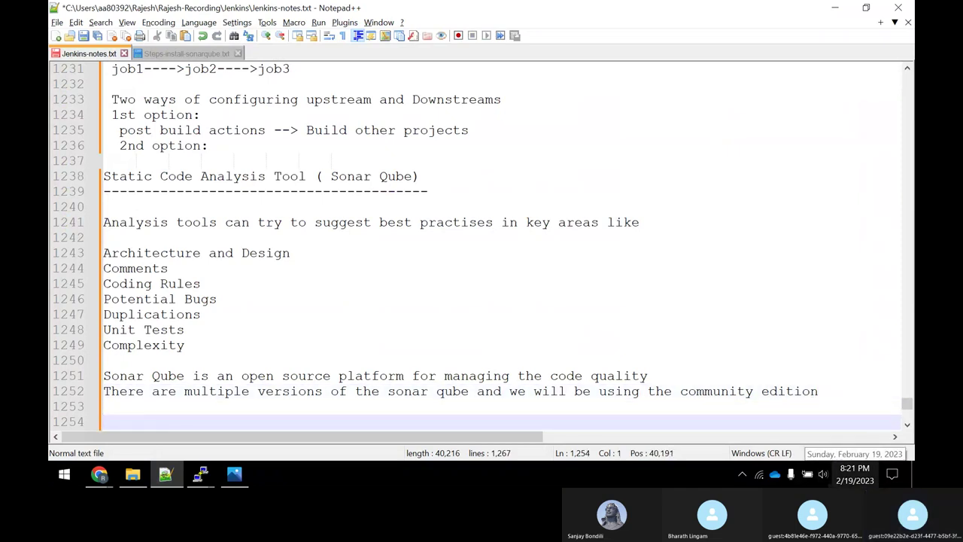
{"action": "type", "text": "SOn"}
{"action": "key", "text": "BackSpace"}
{"action": "key", "text": "BackSpace"}
{"action": "type", "text": "onar Qube download "}
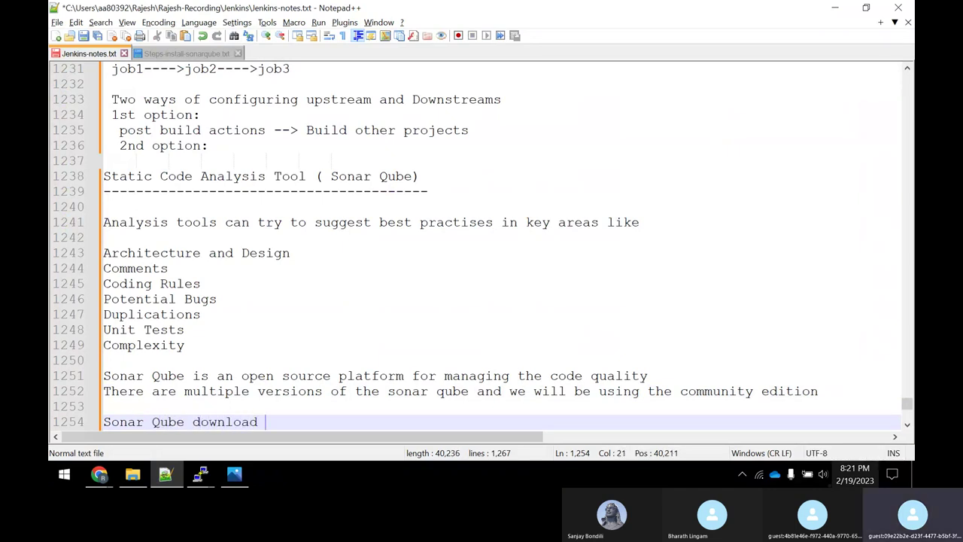
{"action": "type", "text": "Link - ("}
{"action": "key", "text": "ctrl+v"}
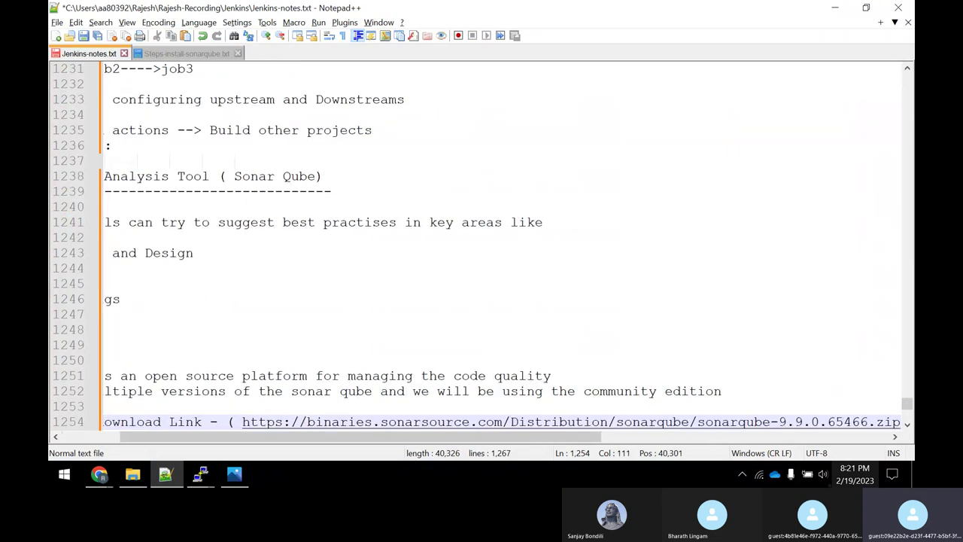
{"action": "type", "text": ")"}
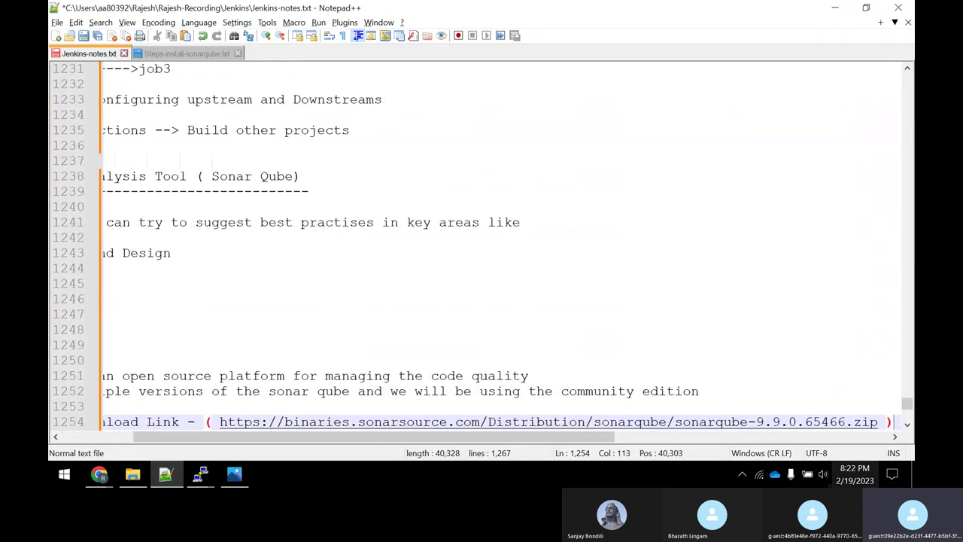
{"action": "key", "text": "Return"}
{"action": "key", "text": "Return"}
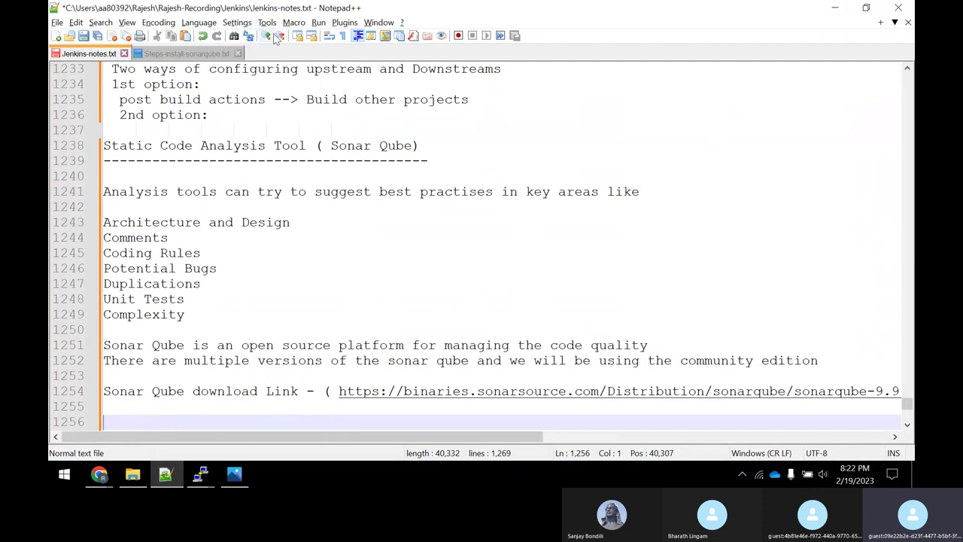
Add a 'Sonar Qube Download page (...)' line with the copied SonarQube downloads page URL.
{"action": "type", "text": "Son"}
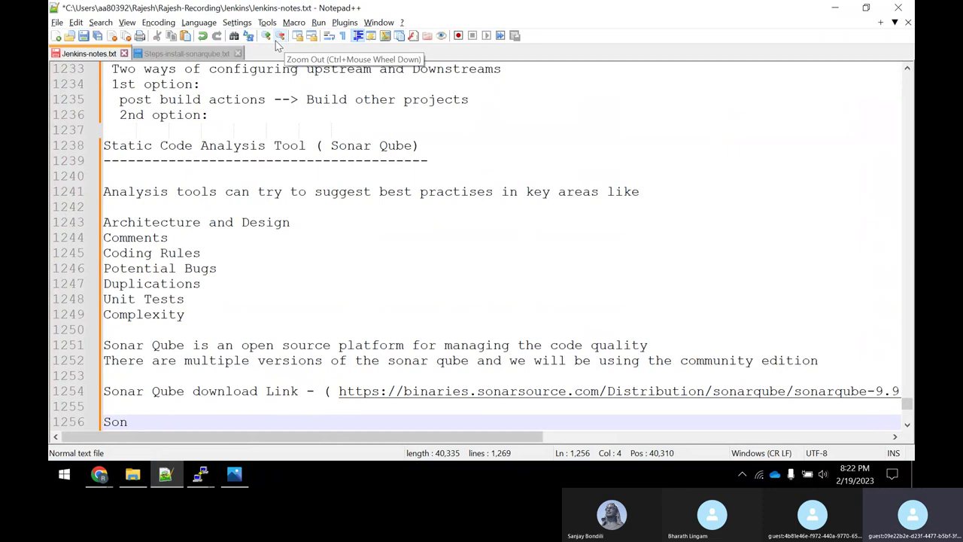
{"action": "type", "text": "ar Qu"}
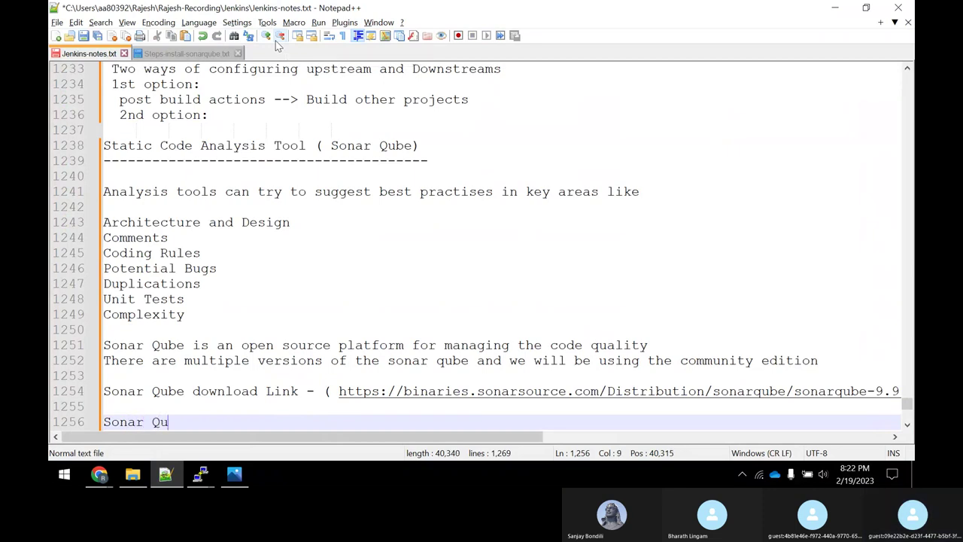
{"action": "type", "text": "be Downloa"}
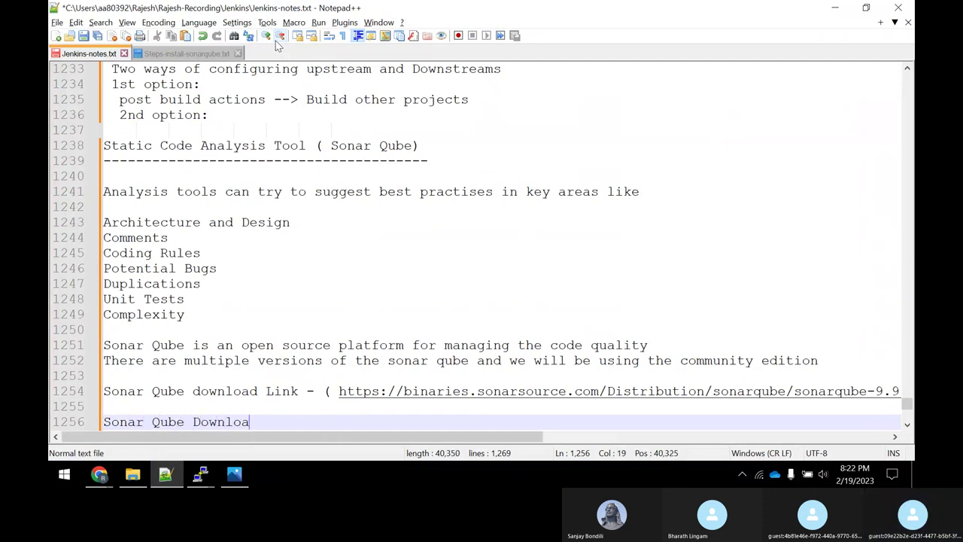
{"action": "type", "text": "d page ("}
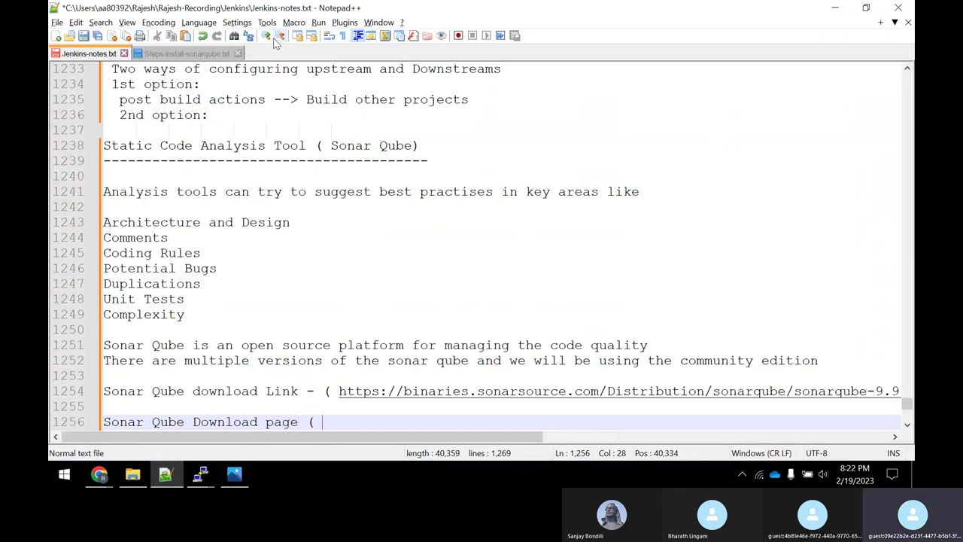
{"action": "key", "text": "alt+Tab"}
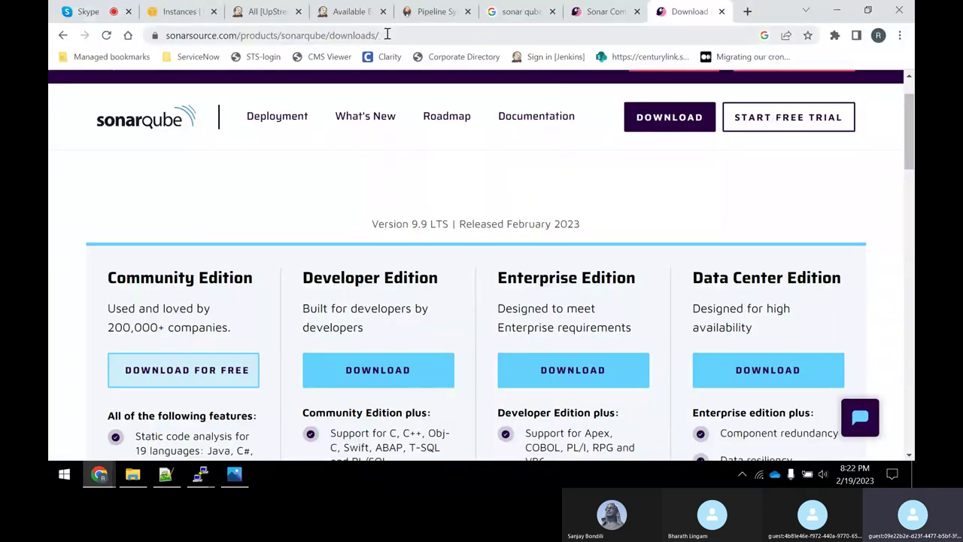
{"action": "left_click", "coordinate": [354, 36]}
{"action": "right_click", "coordinate": [366, 36]}
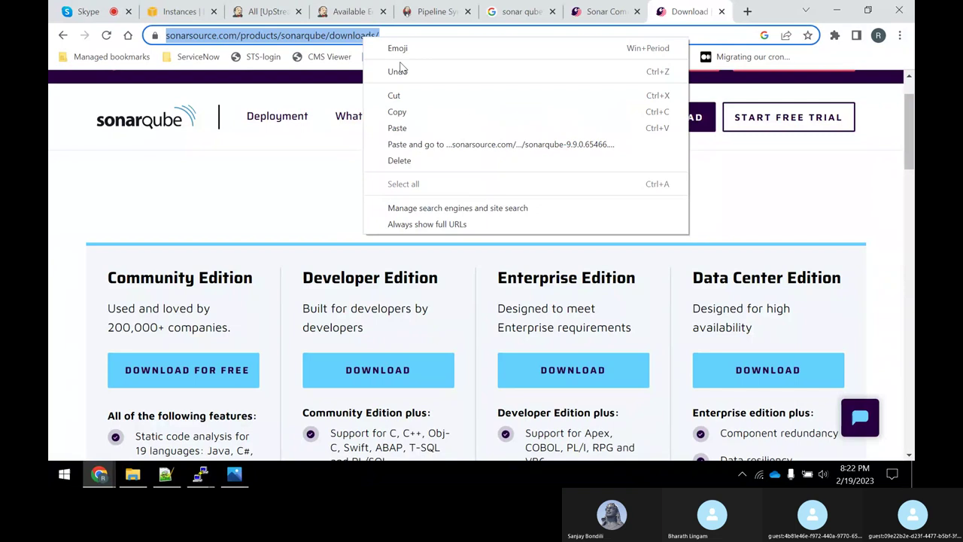
{"action": "left_click", "coordinate": [398, 111]}
{"action": "key", "text": "alt+Tab"}
{"action": "key", "text": "ctrl+v"}
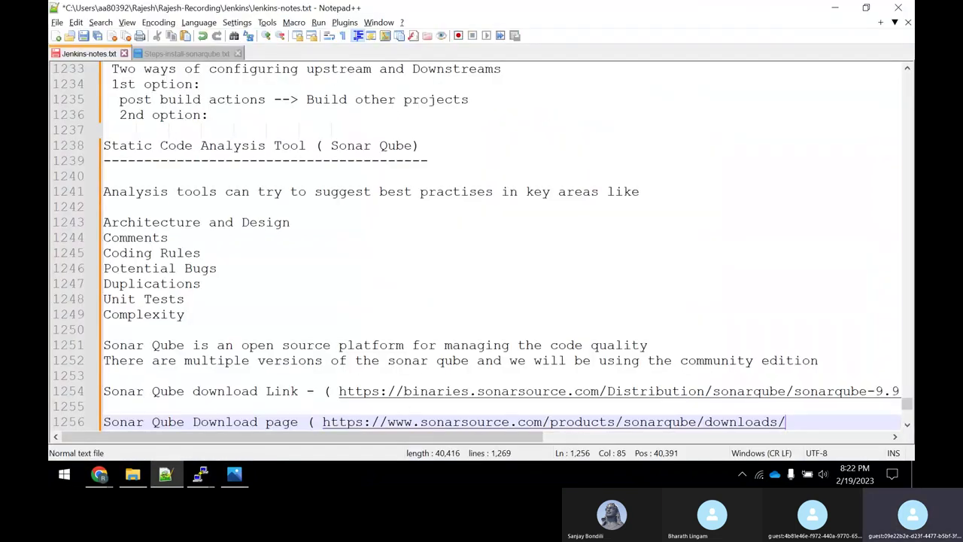
{"action": "type", "text": ")"}
{"action": "key", "text": "Return"}
{"action": "key", "text": "Return"}
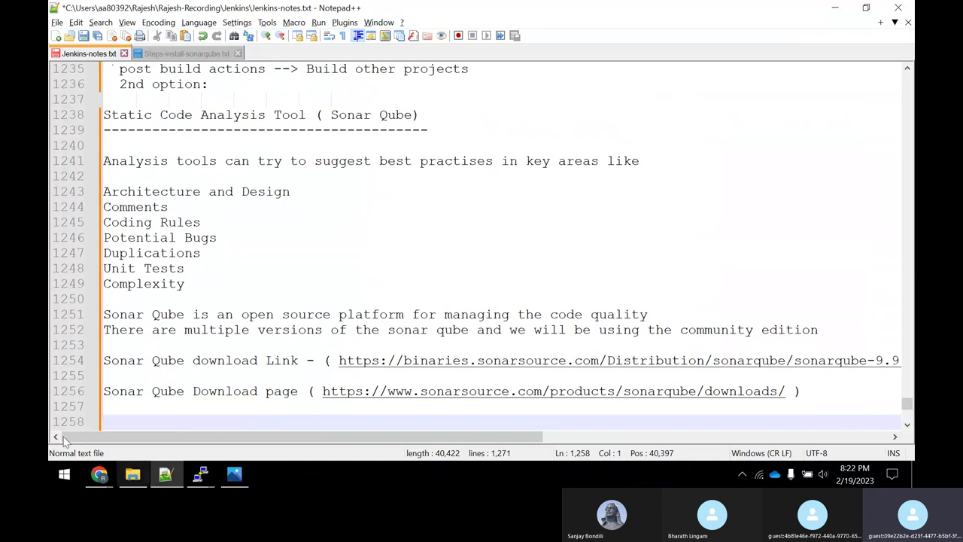
Scroll through Steps-install-sonarqube.txt, selecting install steps on lines 87–134, then go back to the browser.
{"action": "left_click", "coordinate": [185, 53]}
{"action": "scroll", "coordinate": [345, 263], "scroll_direction": "down", "scroll_amount": 20}
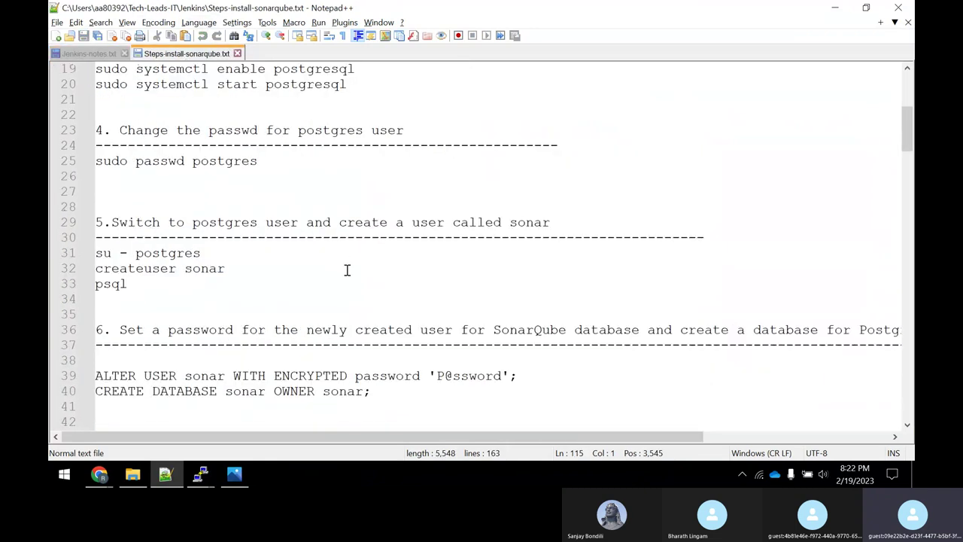
{"action": "scroll", "coordinate": [344, 268], "scroll_direction": "down", "scroll_amount": 10}
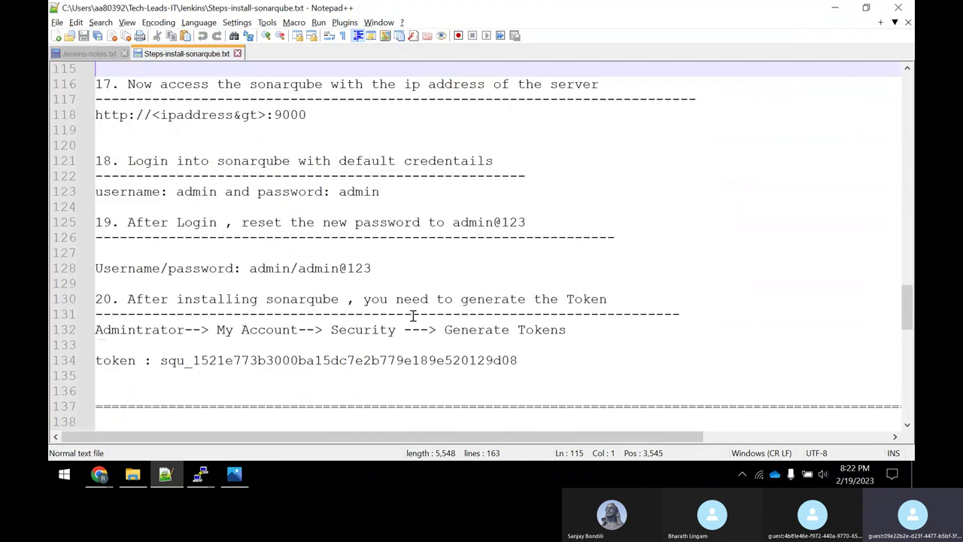
{"action": "left_click_drag", "start_coordinate": [557, 364], "coordinate": [97, 43]}
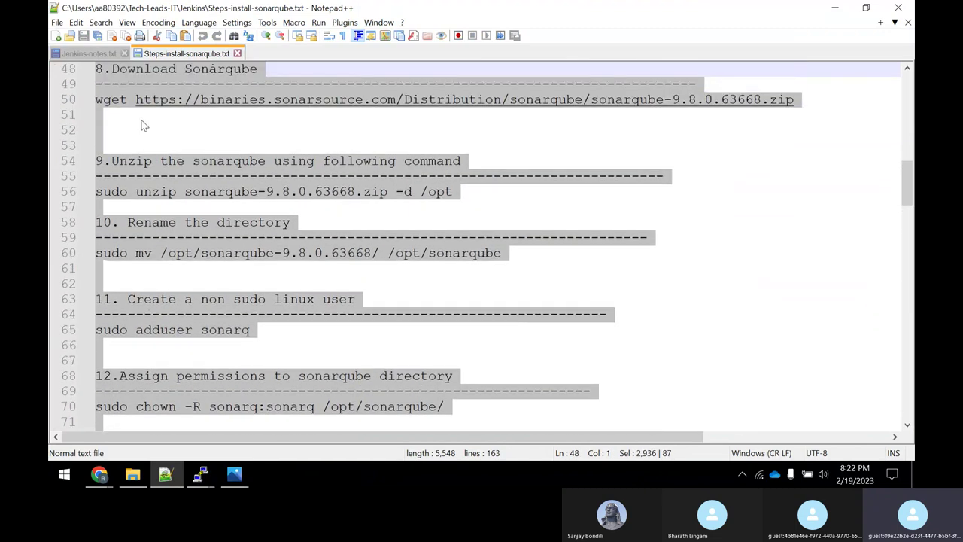
{"action": "scroll", "coordinate": [254, 184], "scroll_direction": "up", "scroll_amount": 16}
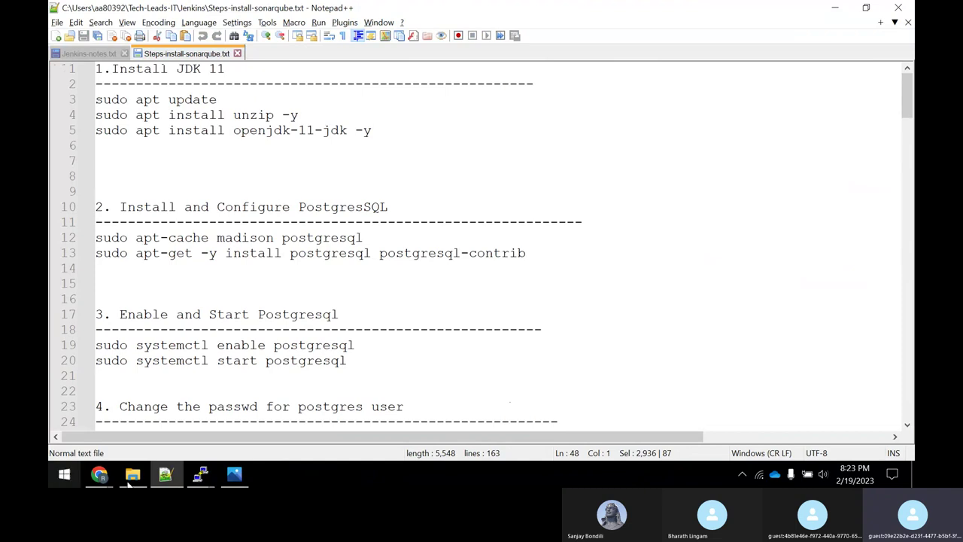
{"action": "left_click", "coordinate": [99, 474]}
Start launching a new EC2 instance from the Instances list and name it 'Sonar-Quvbe'.
{"action": "left_click", "coordinate": [97, 428]}
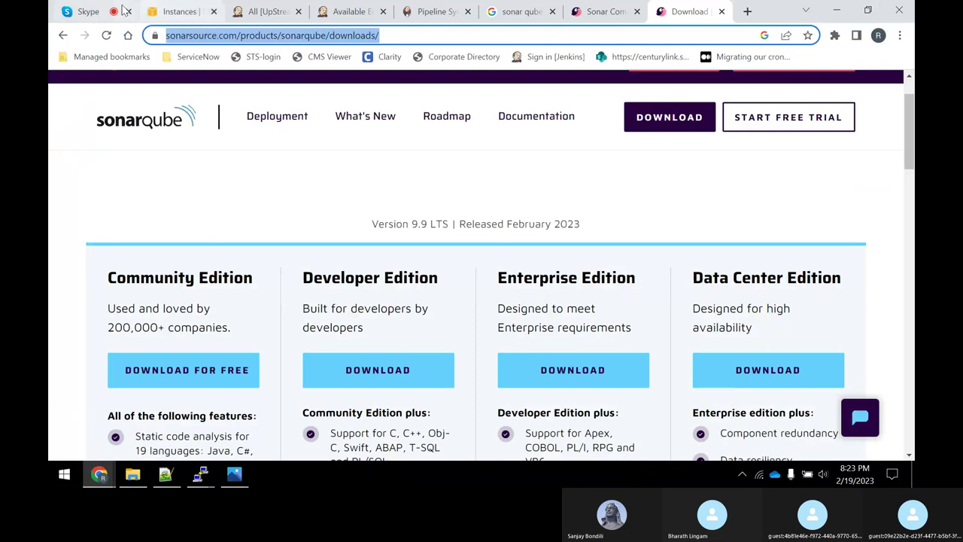
{"action": "left_click", "coordinate": [162, 6]}
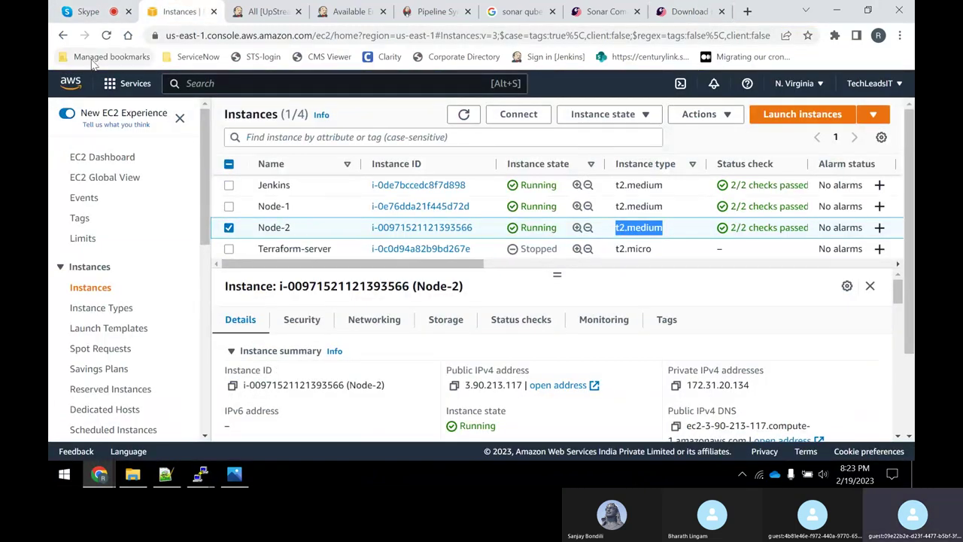
{"action": "left_click", "coordinate": [87, 11]}
{"action": "left_click", "coordinate": [153, 10]}
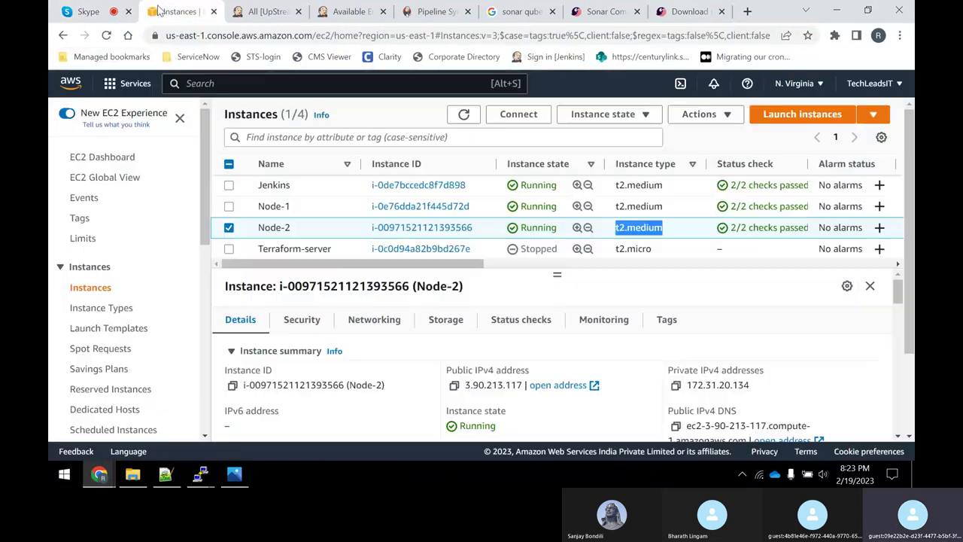
{"action": "left_click", "coordinate": [230, 229]}
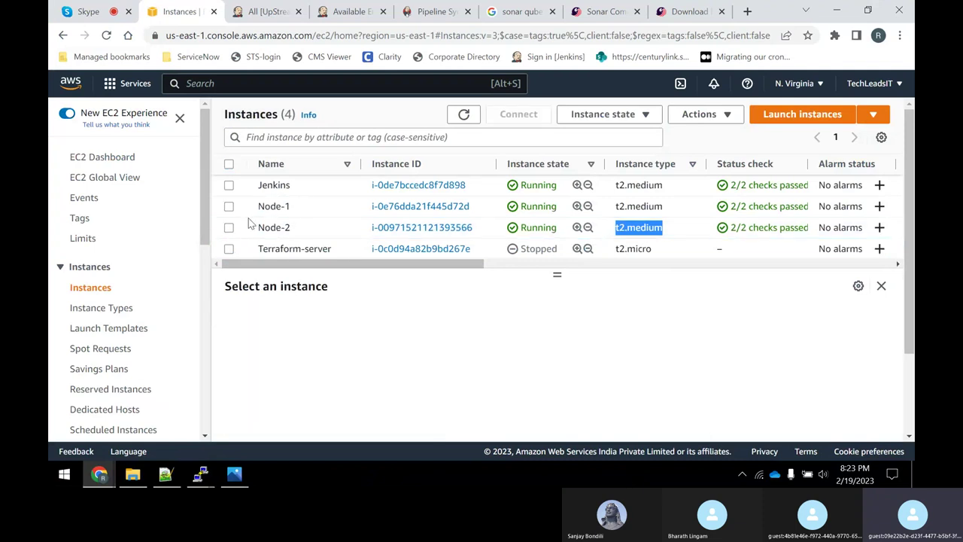
{"action": "left_click", "coordinate": [872, 115]}
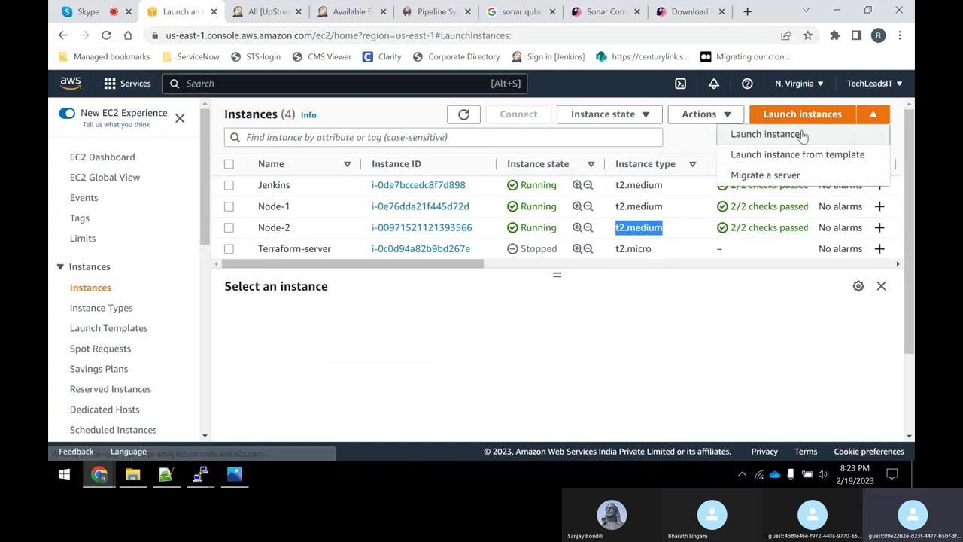
{"action": "left_click", "coordinate": [803, 135]}
{"action": "left_click", "coordinate": [185, 301]}
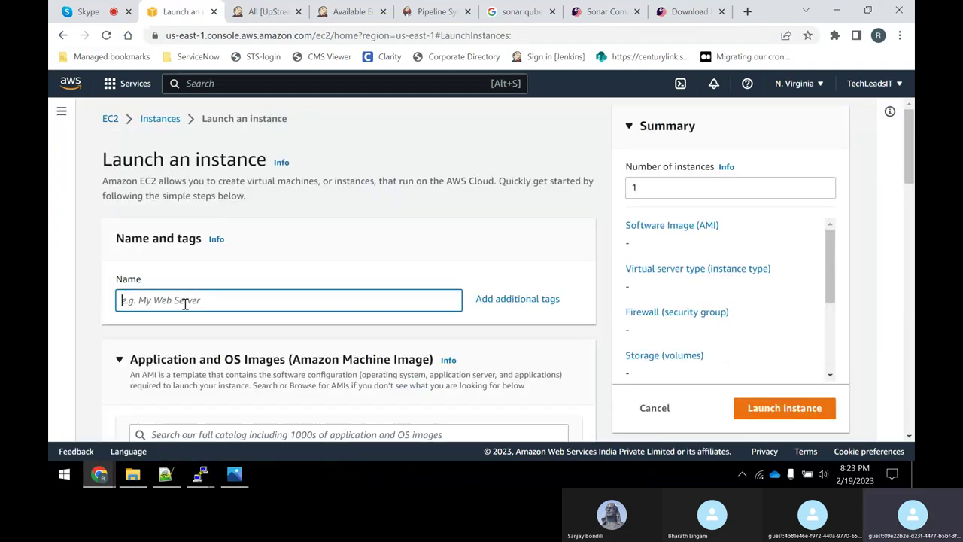
{"action": "type", "text": "Sonar-"}
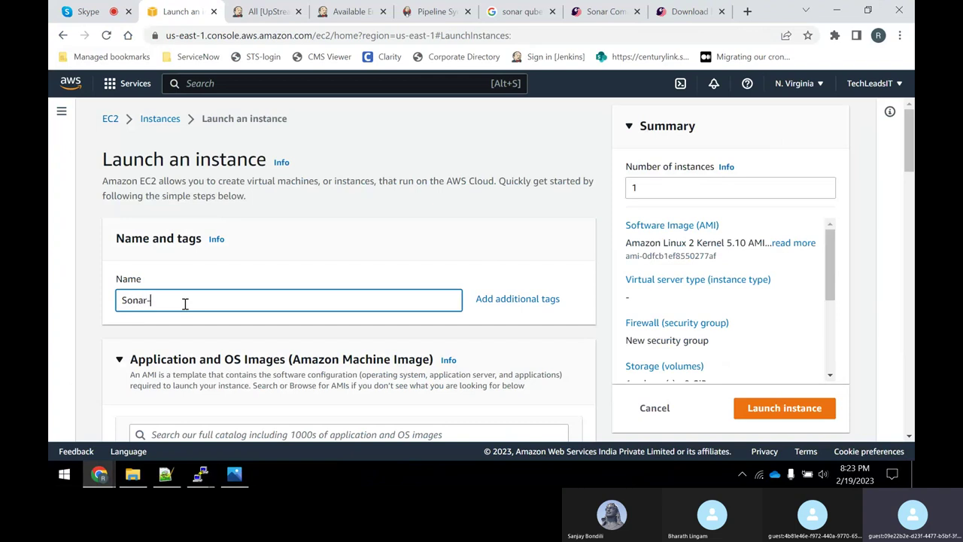
{"action": "type", "text": "Quvbe-Server"}
Choose the Ubuntu Server 20.04 LTS image and the t2.medium instance type.
{"action": "scroll", "coordinate": [233, 282], "scroll_direction": "down", "scroll_amount": 3}
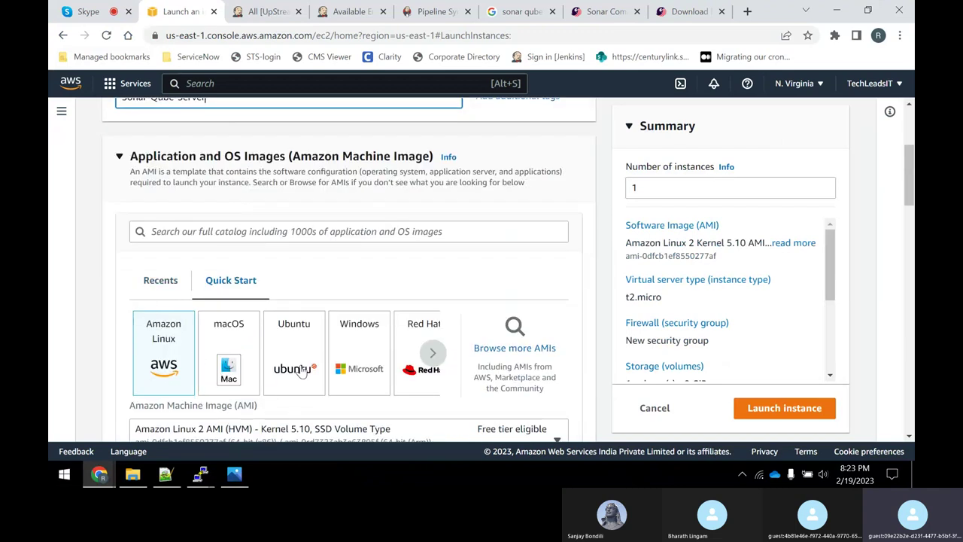
{"action": "left_click", "coordinate": [301, 370]}
{"action": "scroll", "coordinate": [299, 369], "scroll_direction": "down", "scroll_amount": 3}
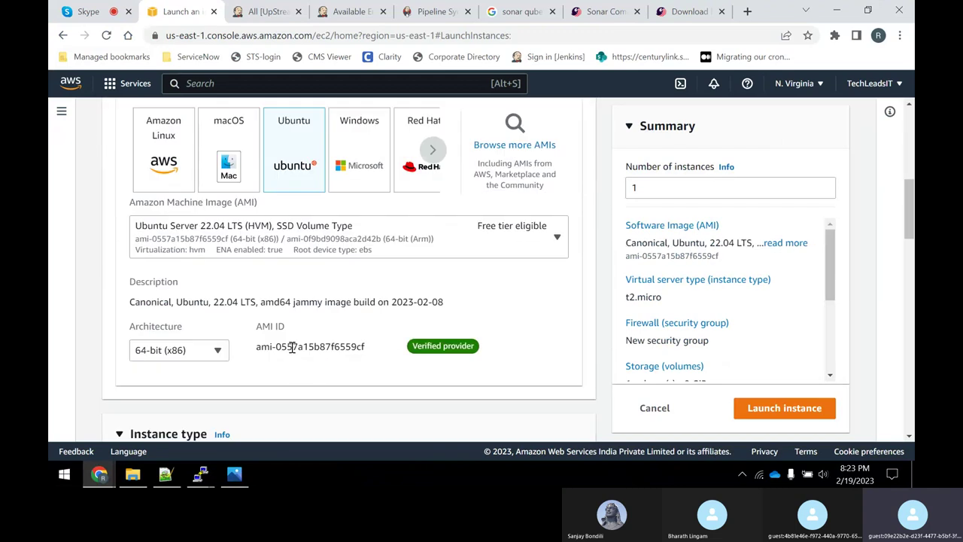
{"action": "left_click", "coordinate": [245, 223]}
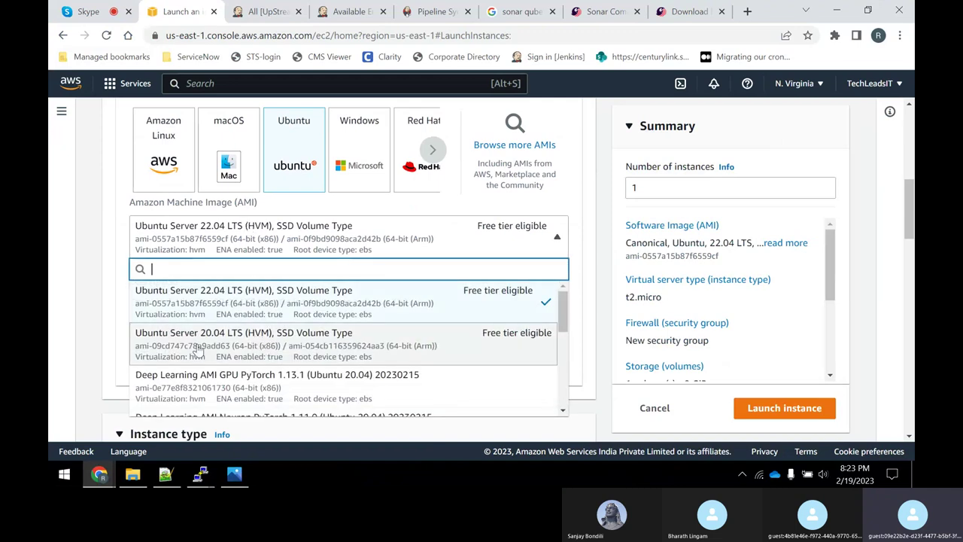
{"action": "left_click", "coordinate": [224, 353]}
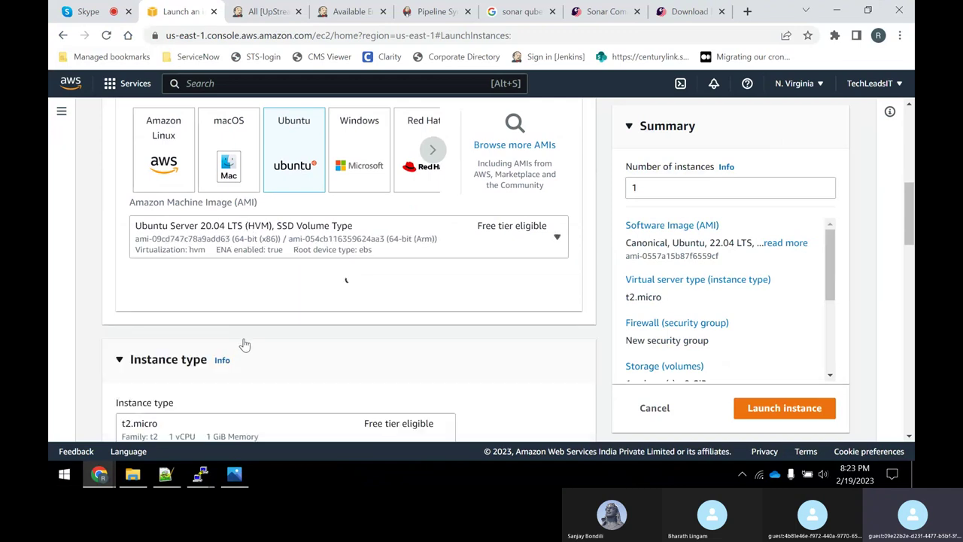
{"action": "scroll", "coordinate": [239, 338], "scroll_direction": "down", "scroll_amount": 3}
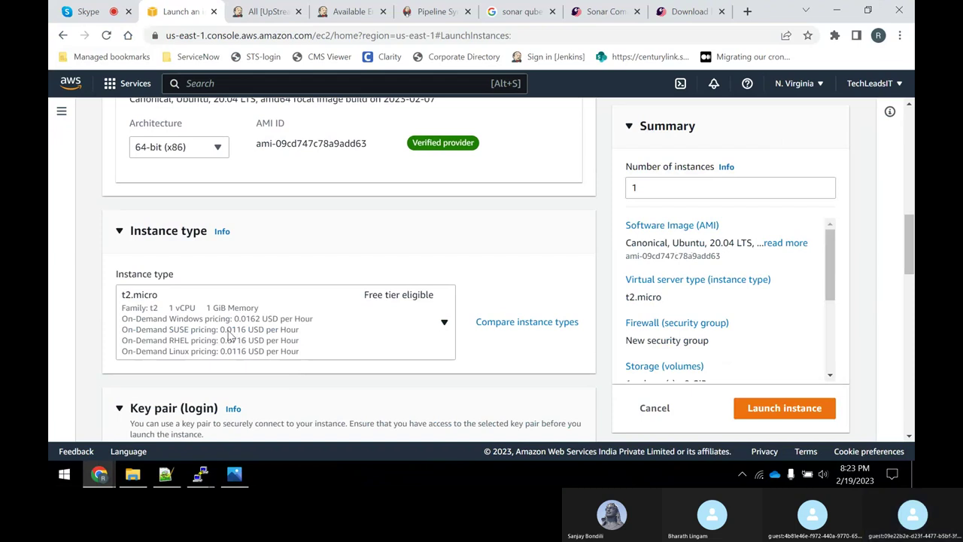
{"action": "left_click", "coordinate": [429, 326]}
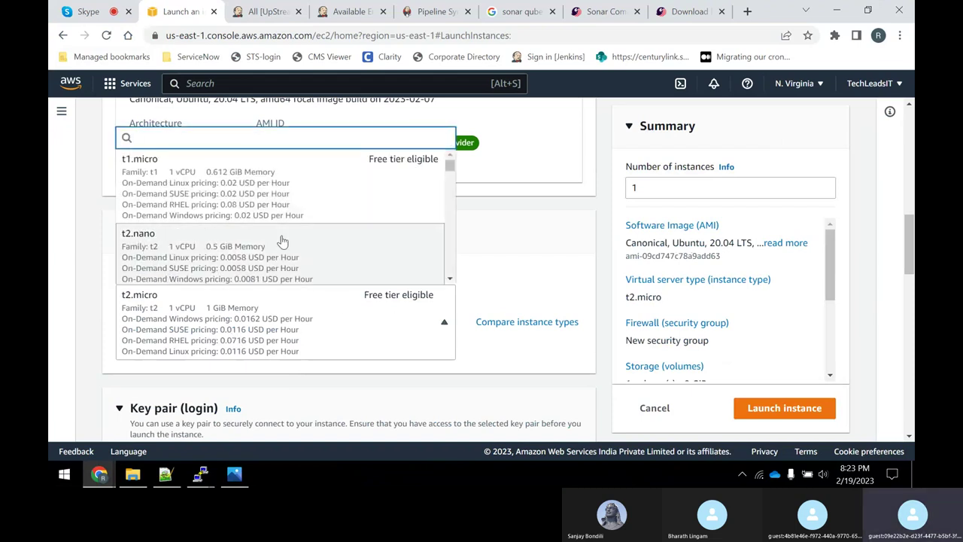
{"action": "scroll", "coordinate": [283, 238], "scroll_direction": "down", "scroll_amount": 5}
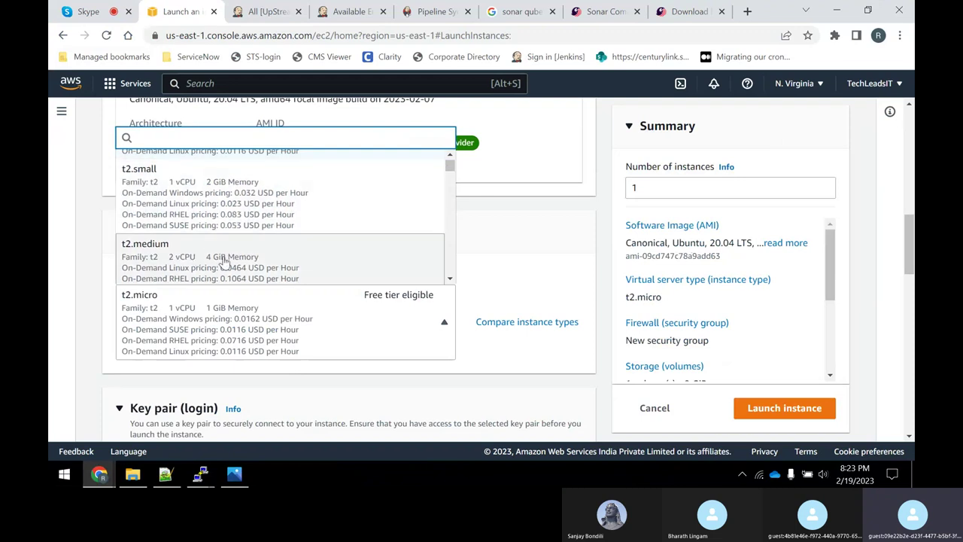
{"action": "left_click", "coordinate": [224, 259]}
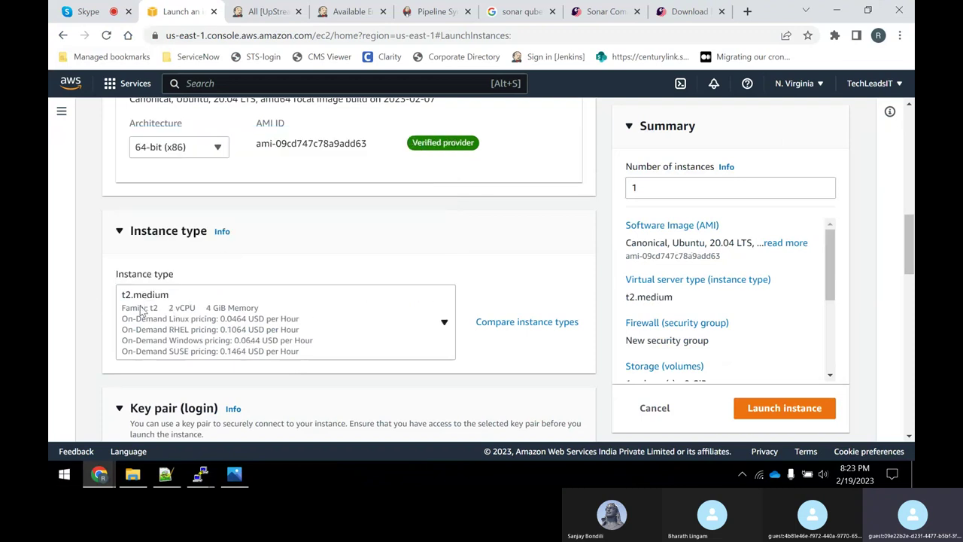
{"action": "left_click", "coordinate": [74, 321]}
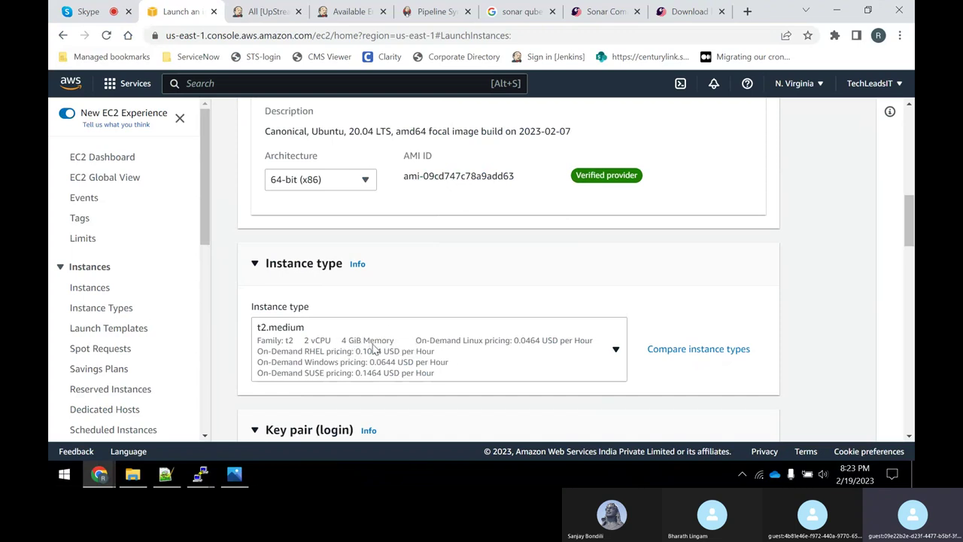
Select the mynewkey key pair for logging in to the instance.
{"action": "scroll", "coordinate": [380, 311], "scroll_direction": "down", "scroll_amount": 2}
{"action": "scroll", "coordinate": [349, 316], "scroll_direction": "down", "scroll_amount": 2}
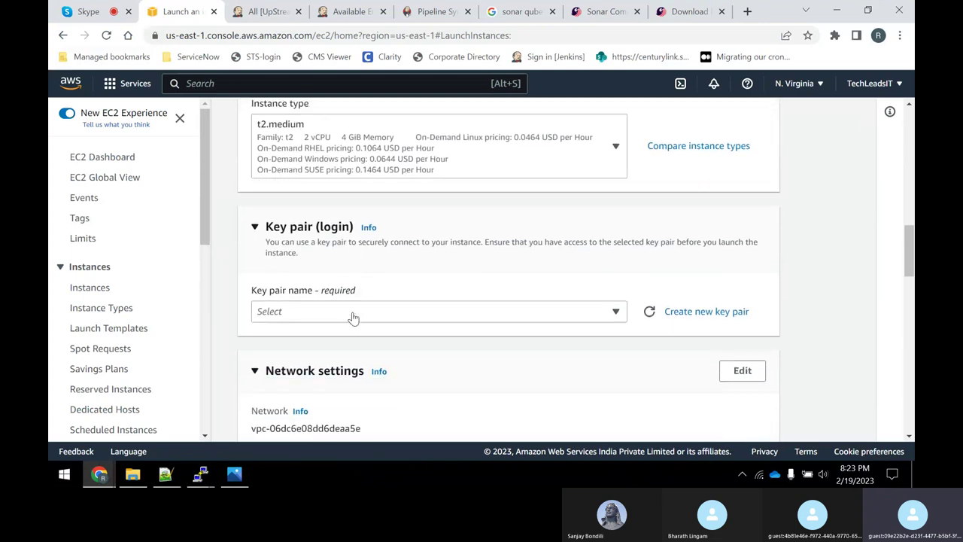
{"action": "left_click", "coordinate": [336, 252]}
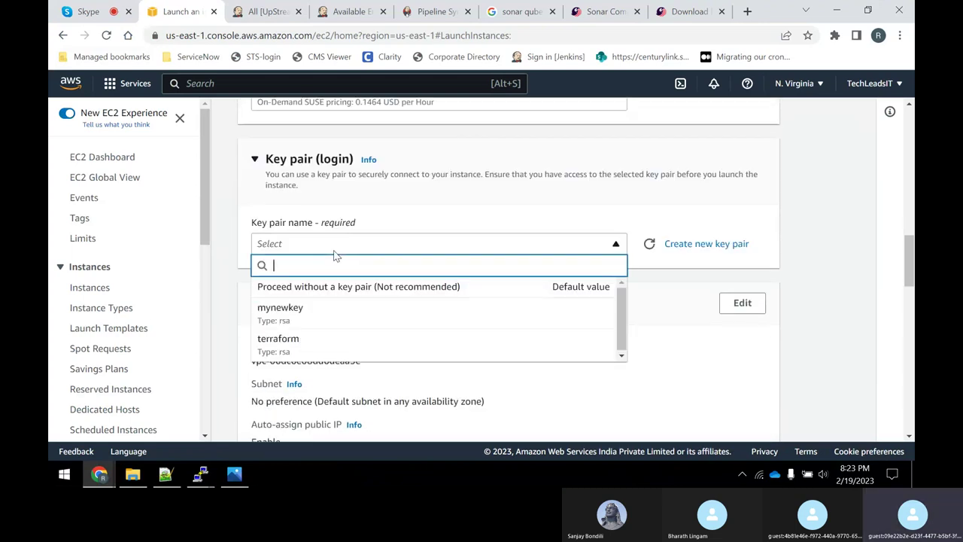
{"action": "left_click", "coordinate": [319, 316]}
Attach the existing mynew-sg security group and launch the instance.
{"action": "scroll", "coordinate": [393, 329], "scroll_direction": "down", "scroll_amount": 1}
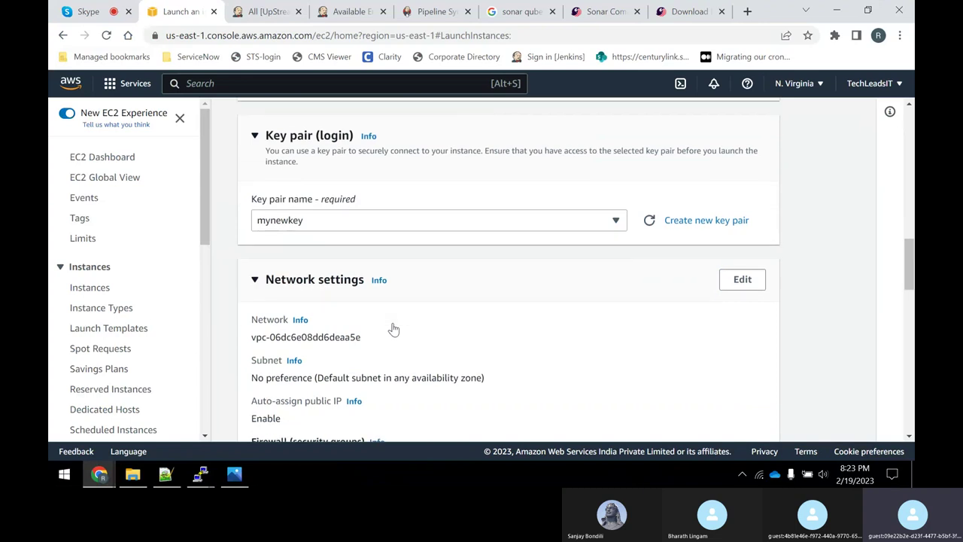
{"action": "scroll", "coordinate": [393, 328], "scroll_direction": "down", "scroll_amount": 4}
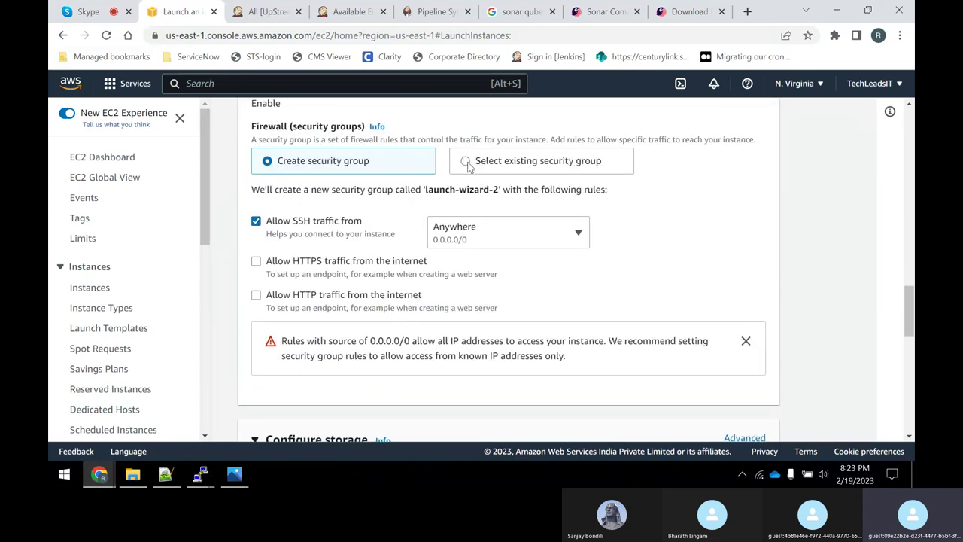
{"action": "left_click", "coordinate": [467, 161]}
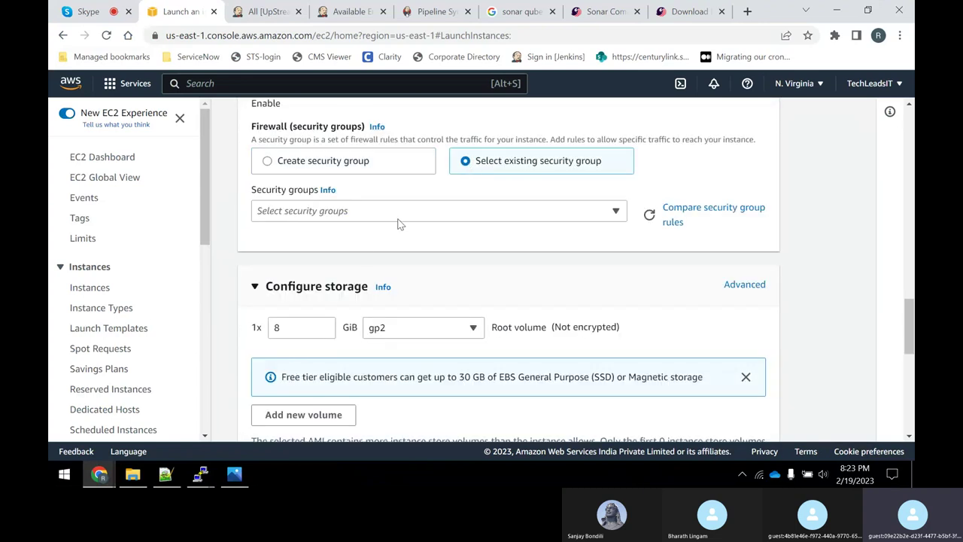
{"action": "left_click", "coordinate": [615, 210]}
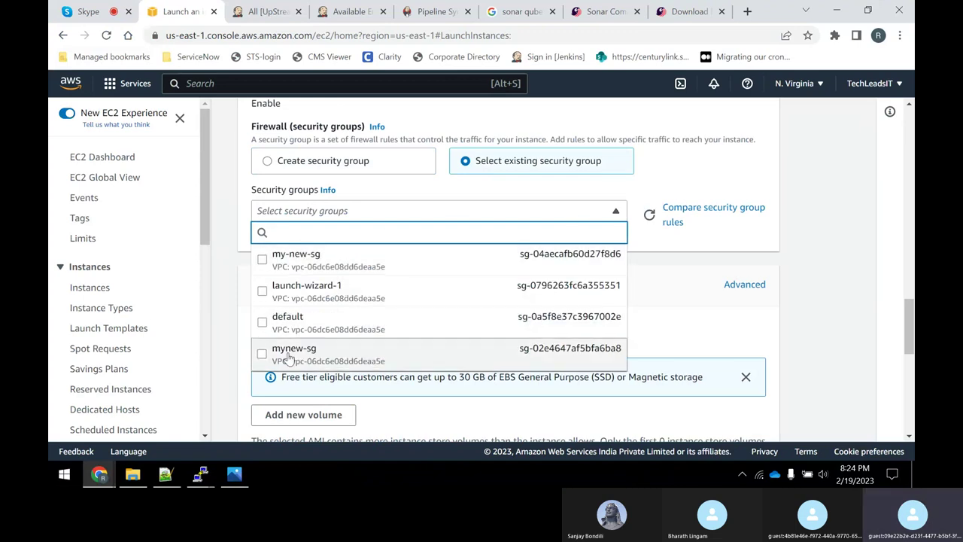
{"action": "left_click", "coordinate": [288, 353]}
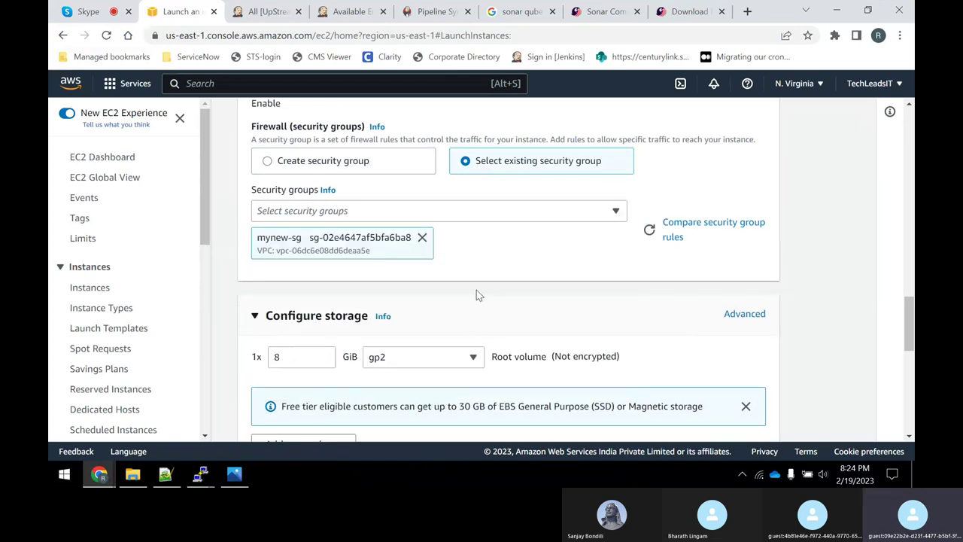
{"action": "scroll", "coordinate": [476, 292], "scroll_direction": "down", "scroll_amount": 2}
{"action": "scroll", "coordinate": [477, 293], "scroll_direction": "down", "scroll_amount": 5}
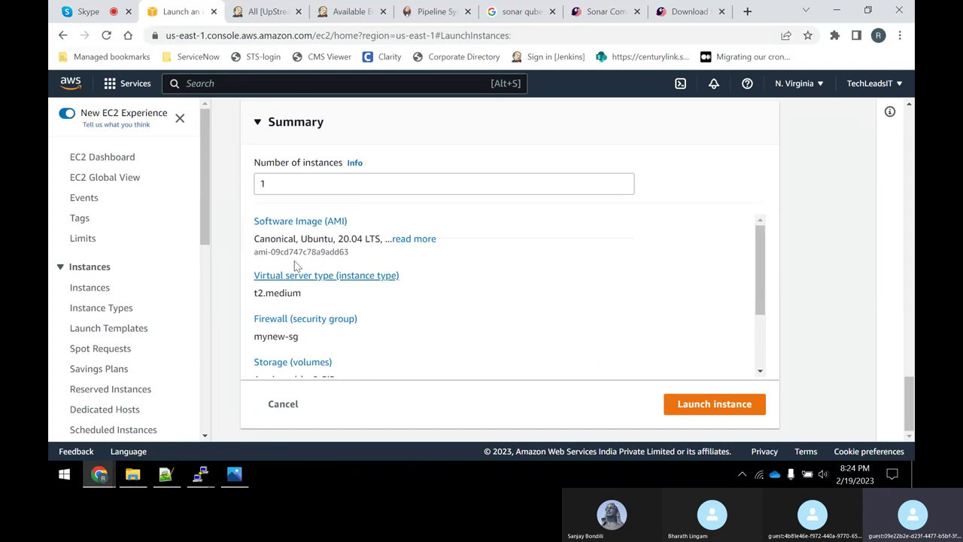
{"action": "left_click", "coordinate": [742, 407]}
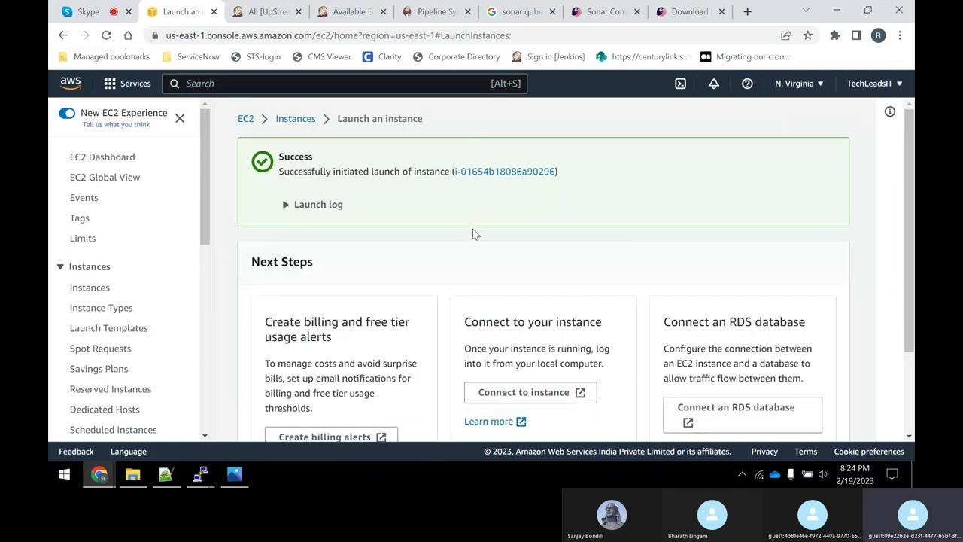
{"action": "scroll", "coordinate": [486, 240], "scroll_direction": "down", "scroll_amount": 5}
Open the full instances list and refresh repeatedly until Sonar-Qube-Server shows Running.
{"action": "left_click", "coordinate": [799, 430]}
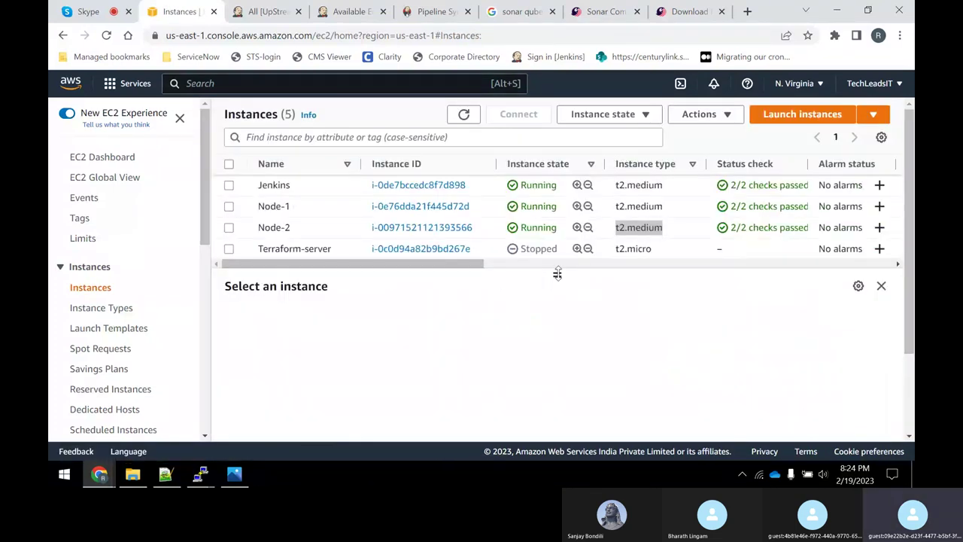
{"action": "left_click_drag", "start_coordinate": [557, 274], "coordinate": [556, 298]}
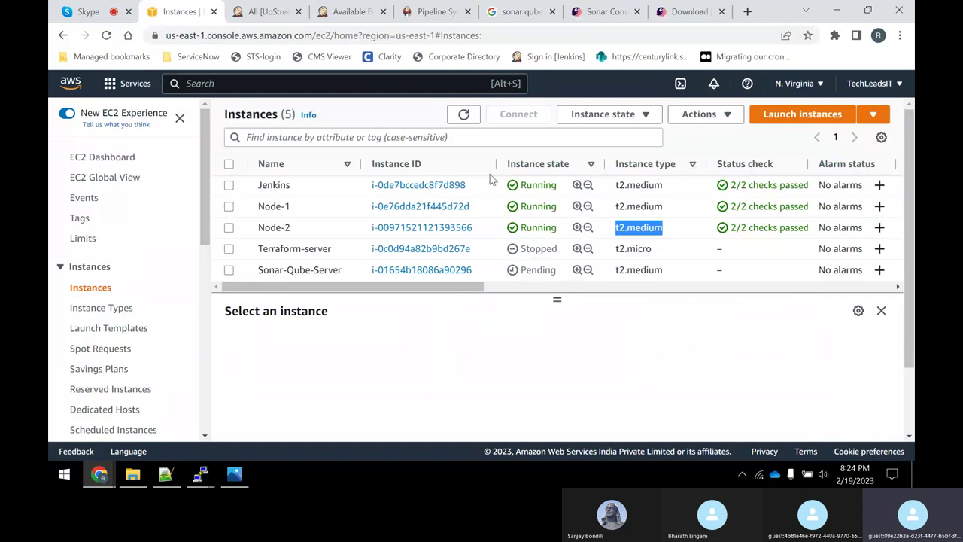
{"action": "left_click", "coordinate": [457, 121]}
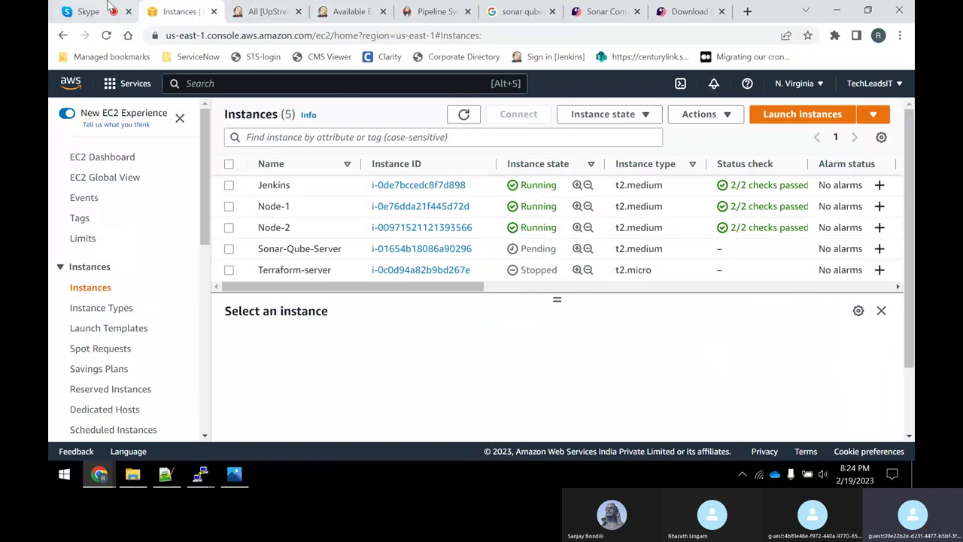
{"action": "left_click", "coordinate": [88, 13]}
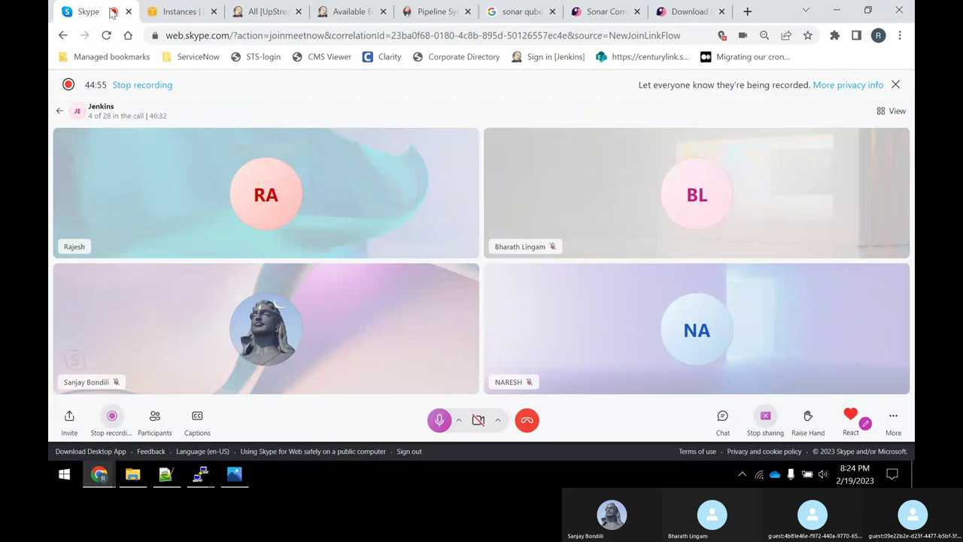
{"action": "left_click", "coordinate": [181, 11]}
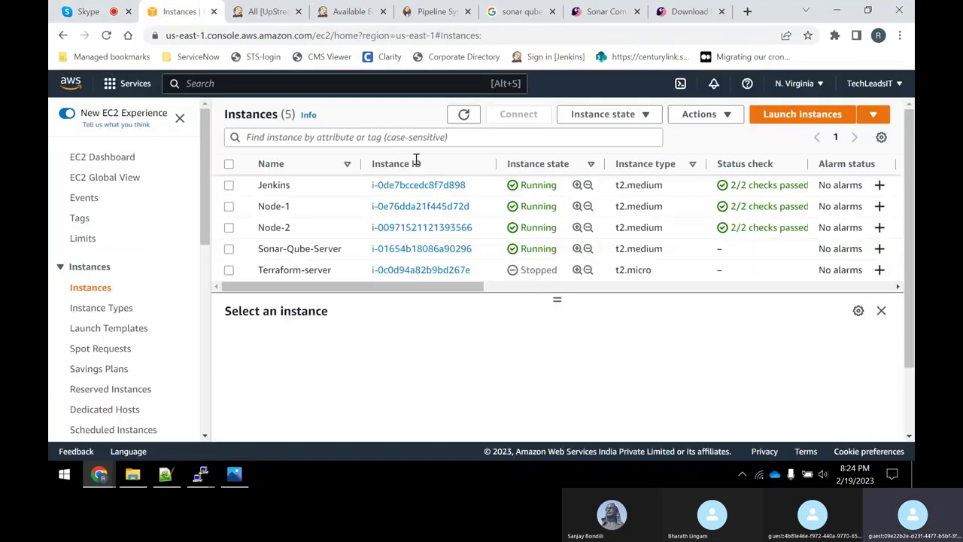
{"action": "left_click", "coordinate": [463, 114]}
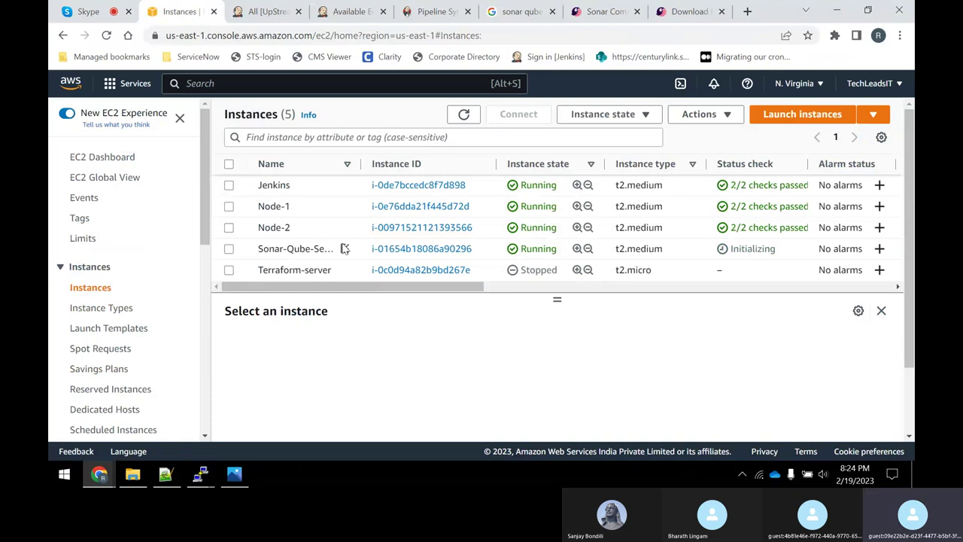
{"action": "left_click", "coordinate": [463, 115]}
{"action": "left_click", "coordinate": [463, 113]}
{"action": "left_click", "coordinate": [465, 115]}
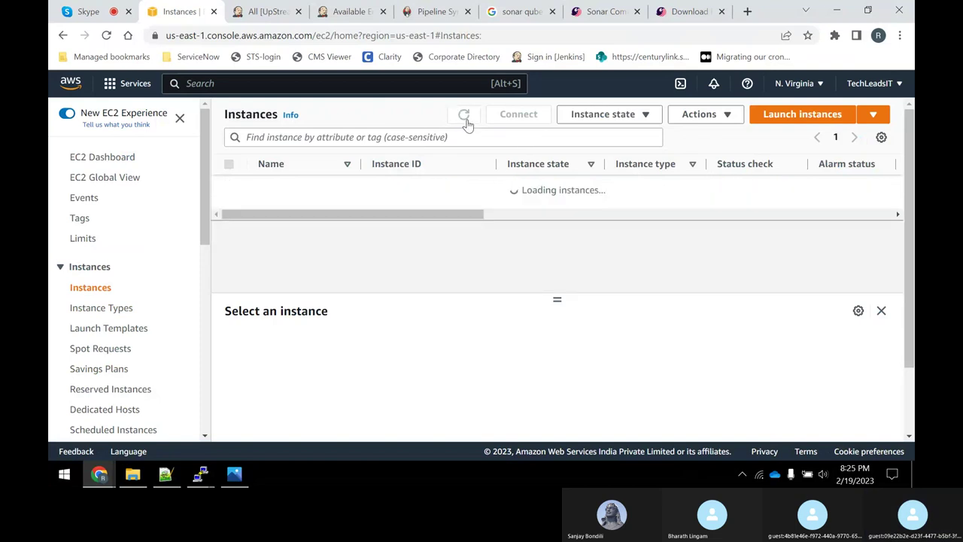
{"action": "left_click", "coordinate": [464, 116]}
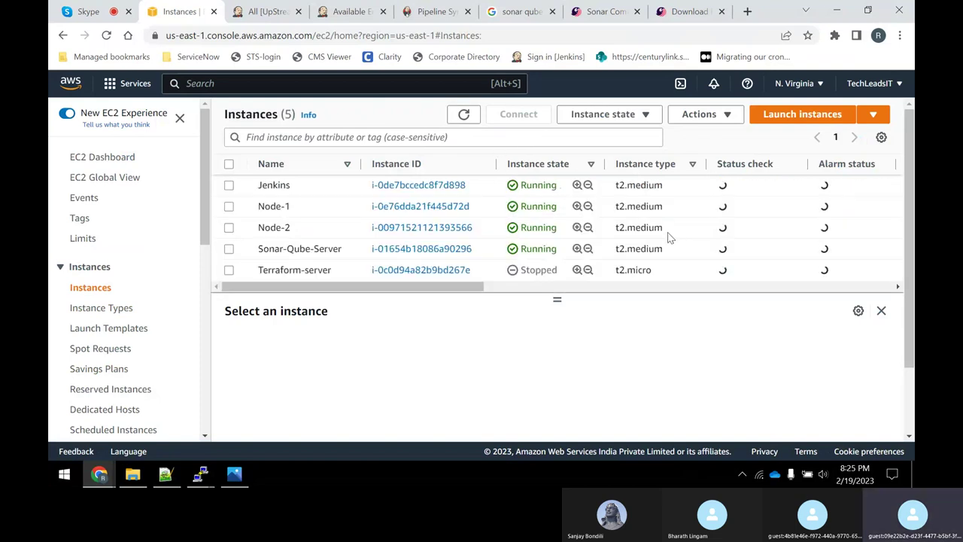
{"action": "left_click", "coordinate": [461, 115]}
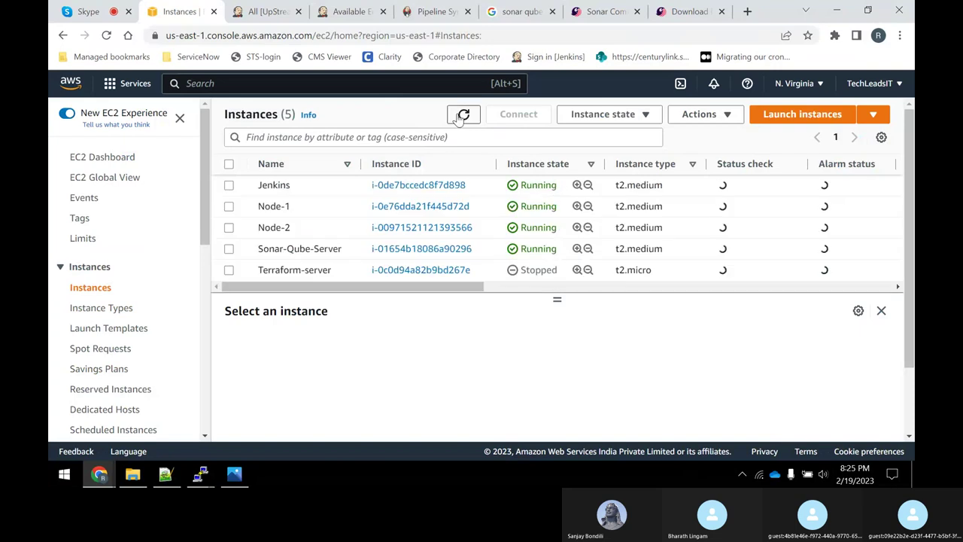
{"action": "left_click", "coordinate": [463, 116]}
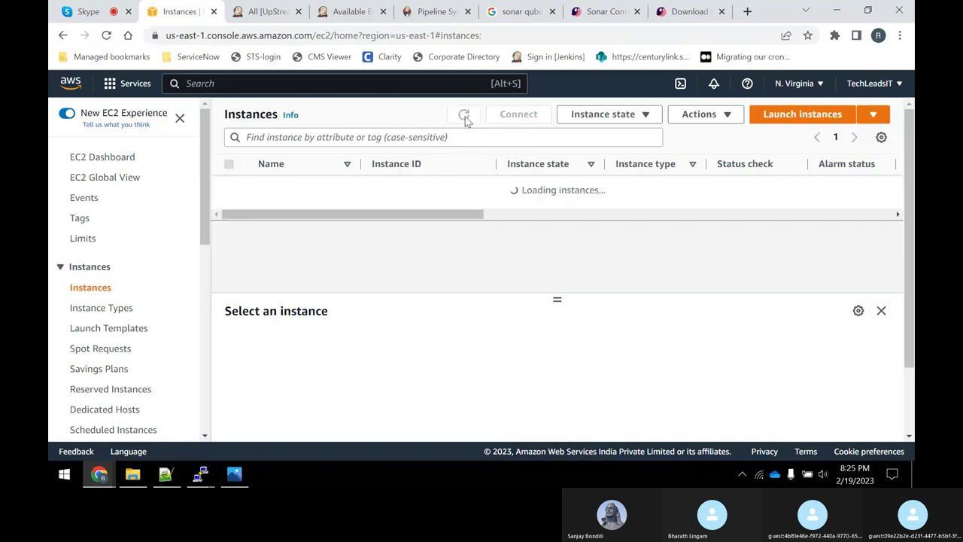
{"action": "left_click", "coordinate": [464, 116]}
{"action": "left_click", "coordinate": [465, 117]}
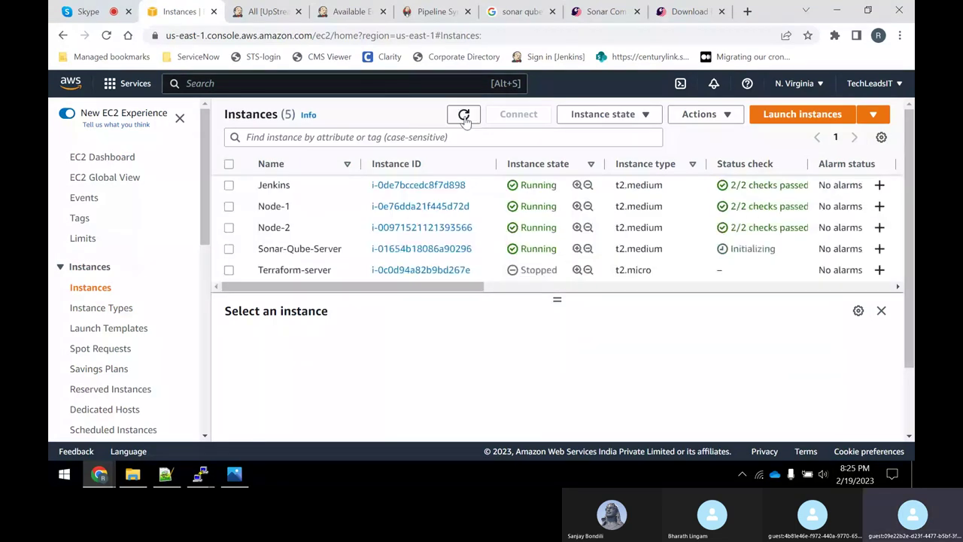
{"action": "left_click", "coordinate": [464, 117]}
Select Sonar-Qube-Server and copy its public IPv4 address.
{"action": "left_click", "coordinate": [229, 249]}
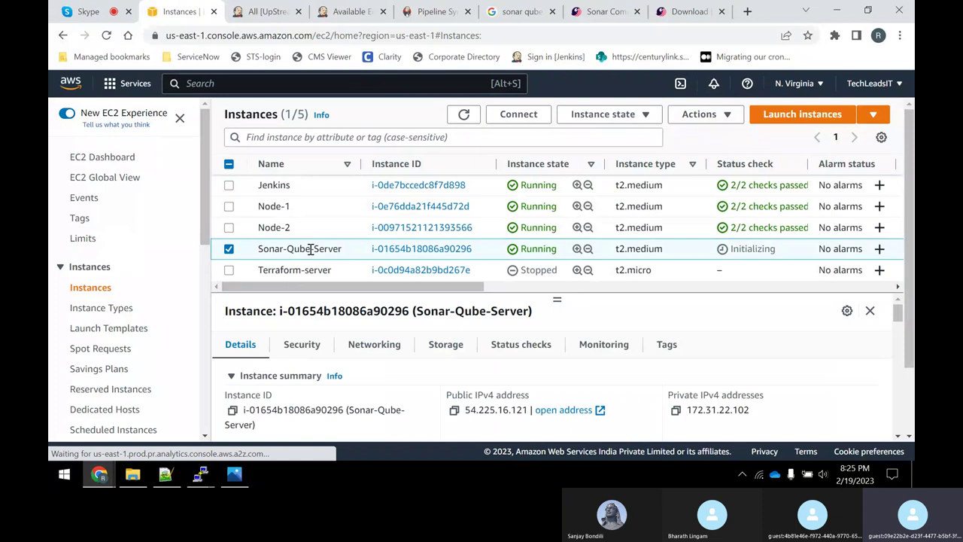
{"action": "left_click", "coordinate": [455, 410]}
{"action": "left_click", "coordinate": [133, 474]}
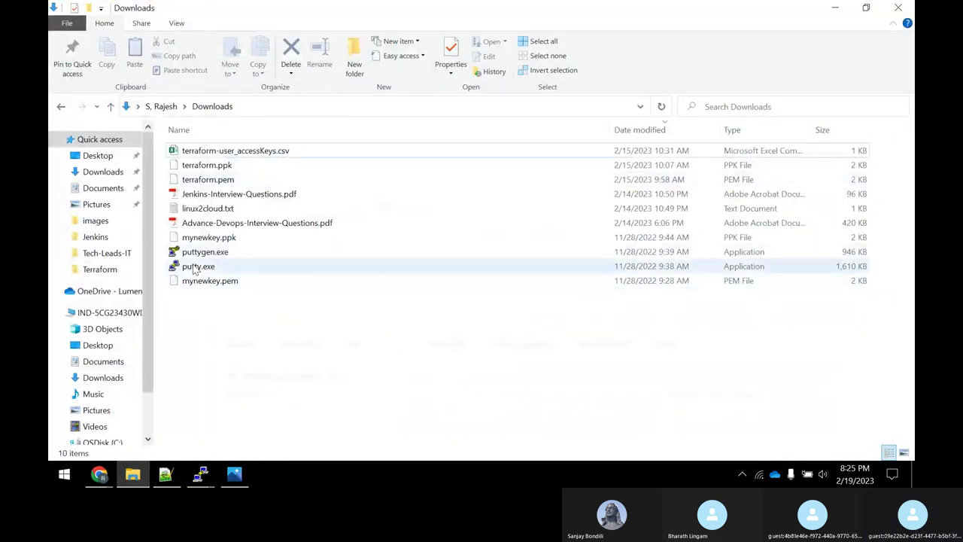
Start PuTTY, load the ubuntu@ session, append 54.225.16.121 to the host, and accept the host key.
{"action": "double_click", "coordinate": [197, 266]}
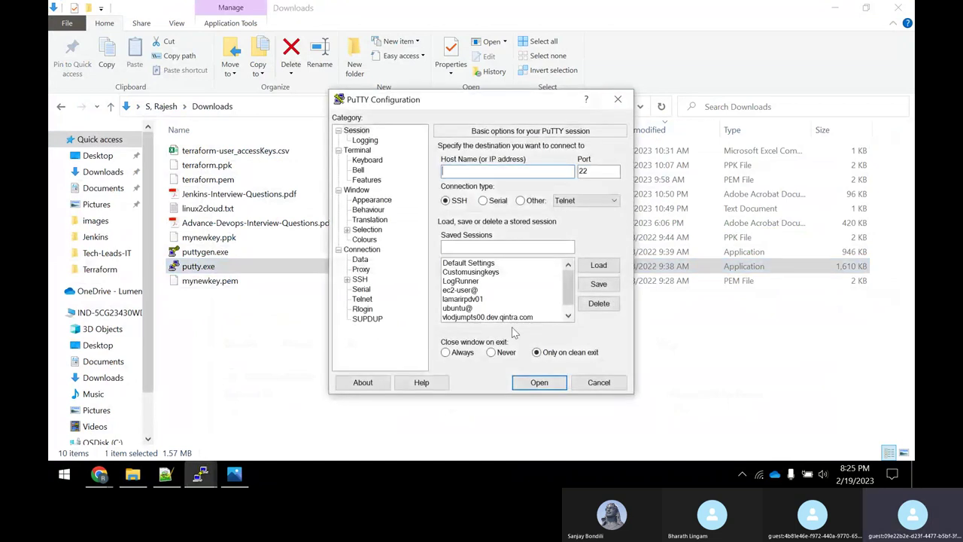
{"action": "left_click", "coordinate": [472, 308]}
{"action": "left_click", "coordinate": [599, 265]}
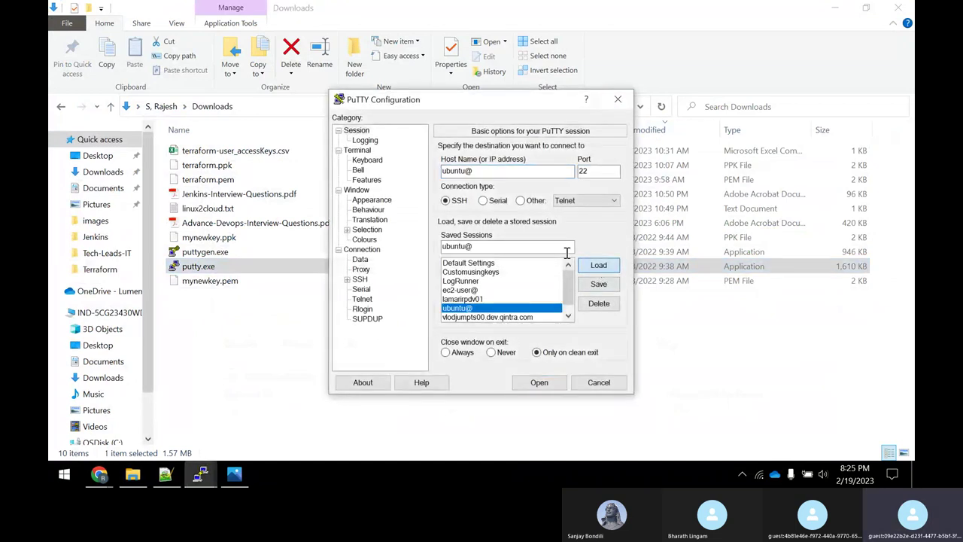
{"action": "left_click", "coordinate": [514, 173]}
{"action": "key", "text": "ctrl+v"}
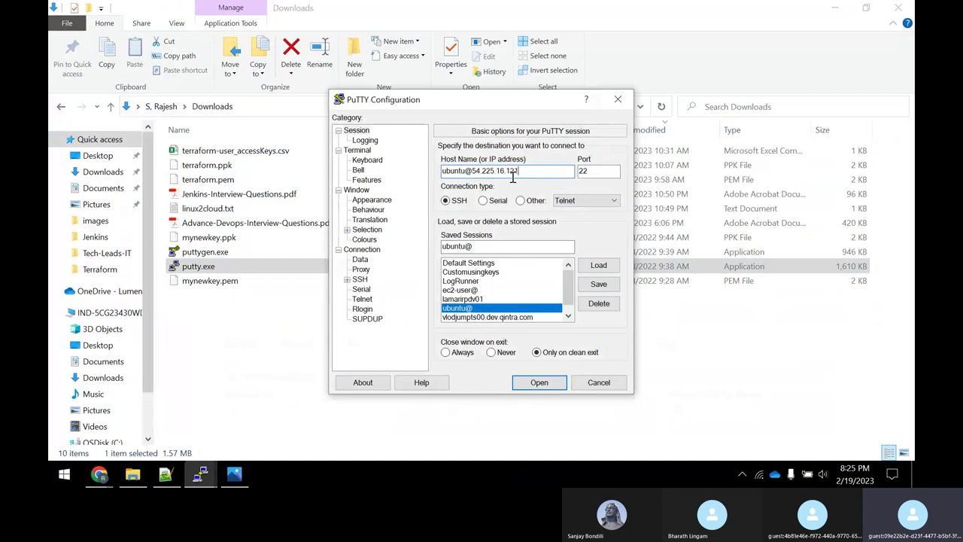
{"action": "left_click", "coordinate": [550, 382]}
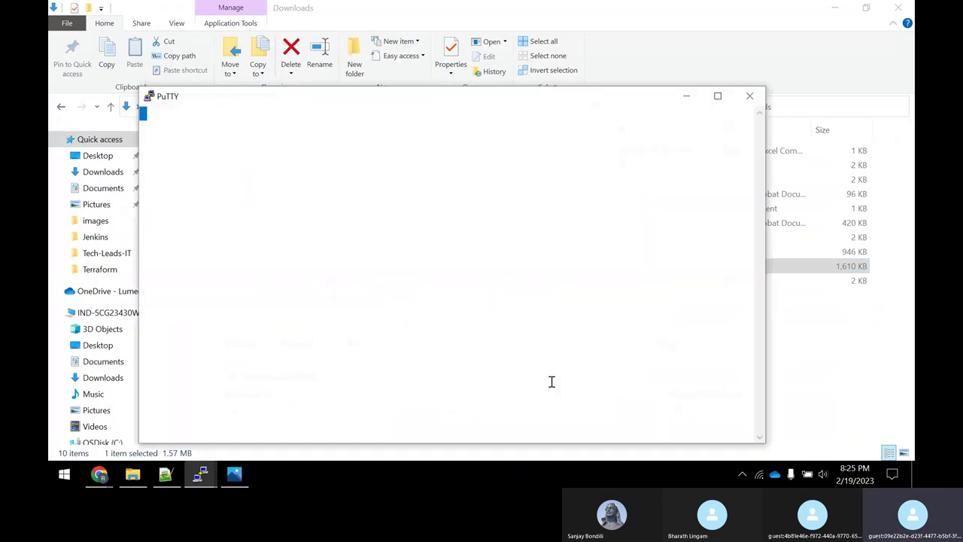
{"action": "left_click", "coordinate": [385, 389]}
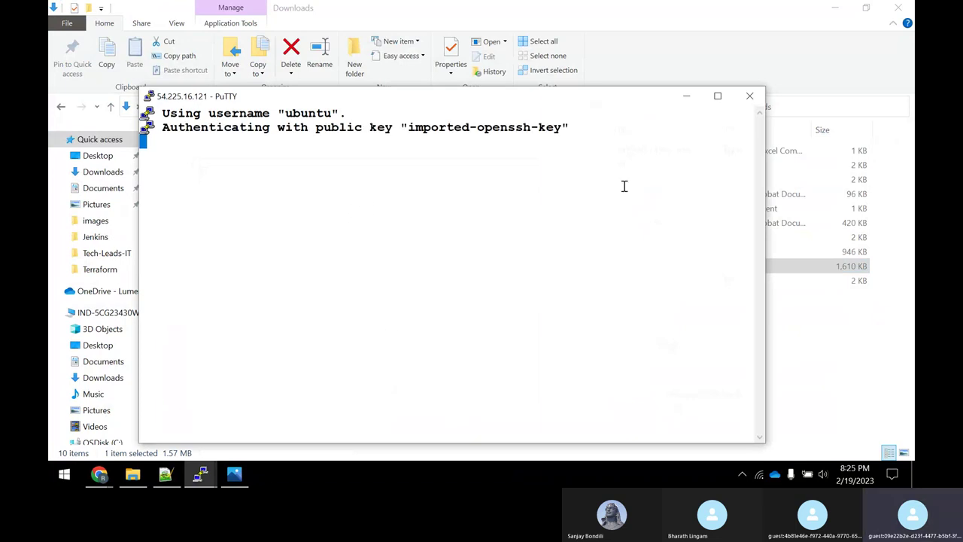
Maximise the terminal and run sudo apt update to refresh the package lists.
{"action": "left_click", "coordinate": [718, 96]}
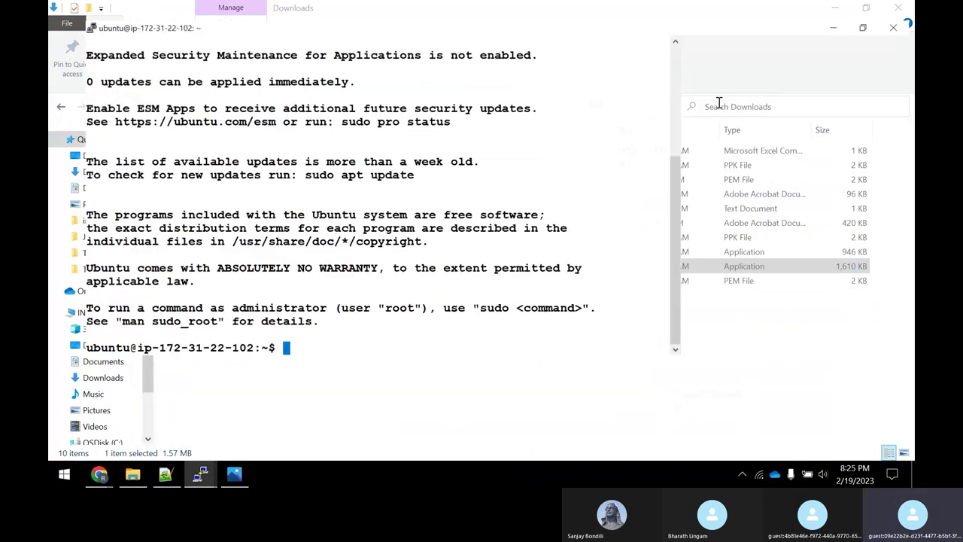
{"action": "key", "text": "ctrl+l"}
{"action": "type", "text": "sudo"}
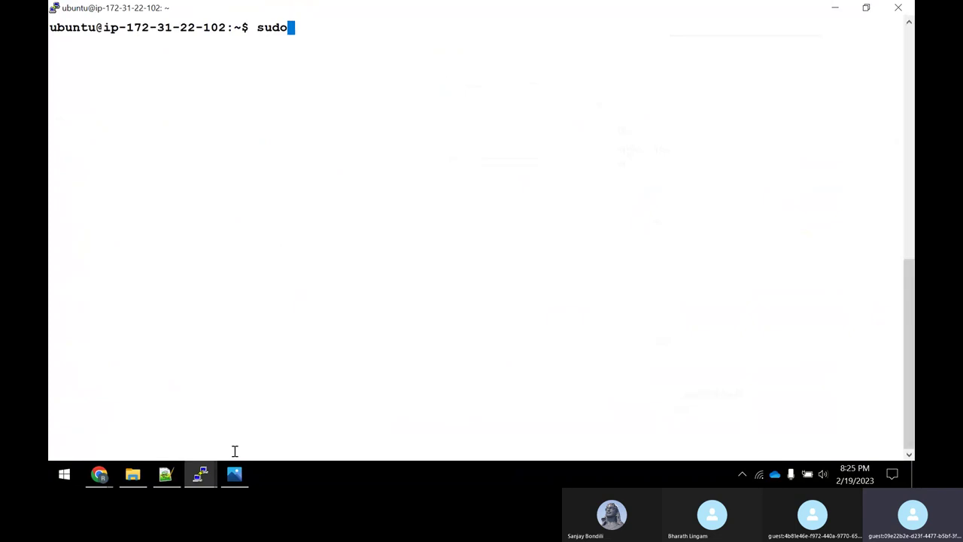
{"action": "type", "text": " apt update"}
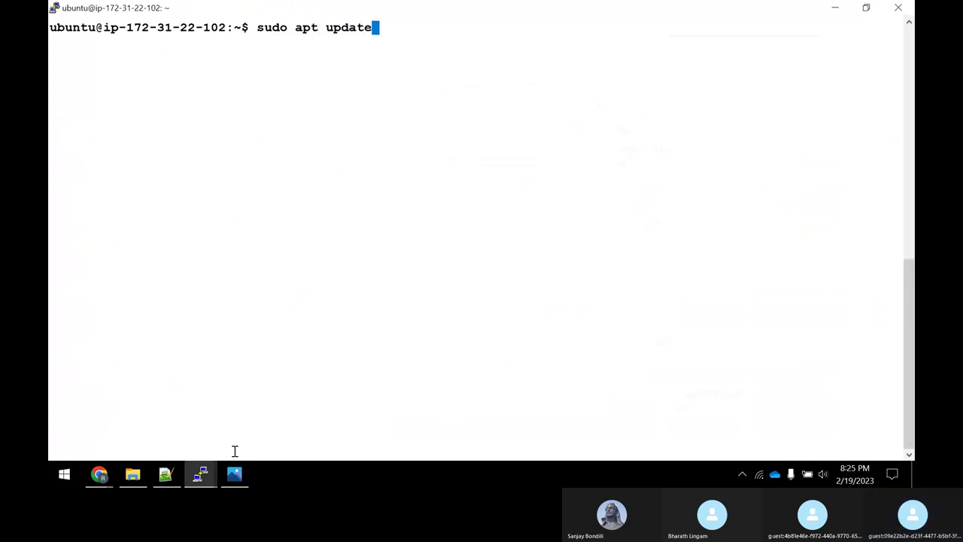
{"action": "key", "text": "Return"}
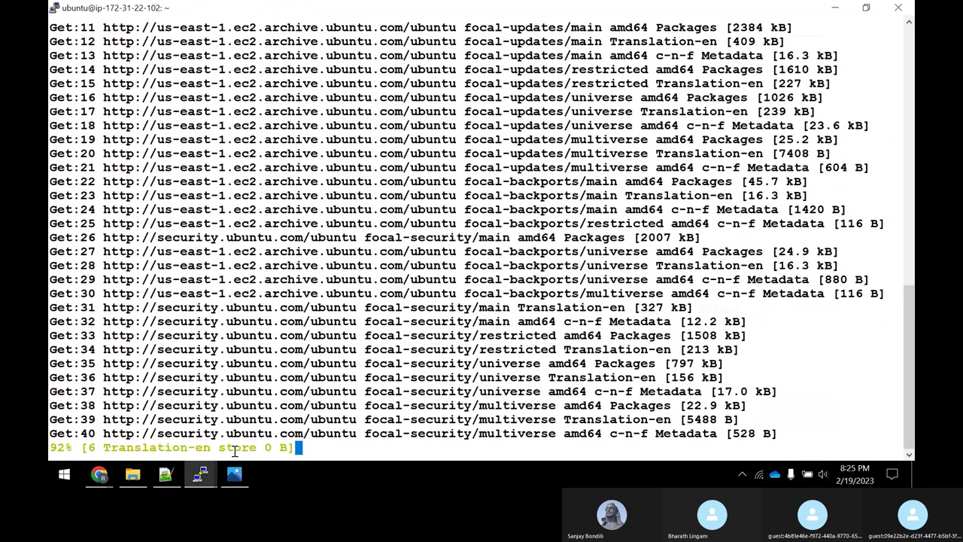
{"action": "left_click", "coordinate": [169, 476]}
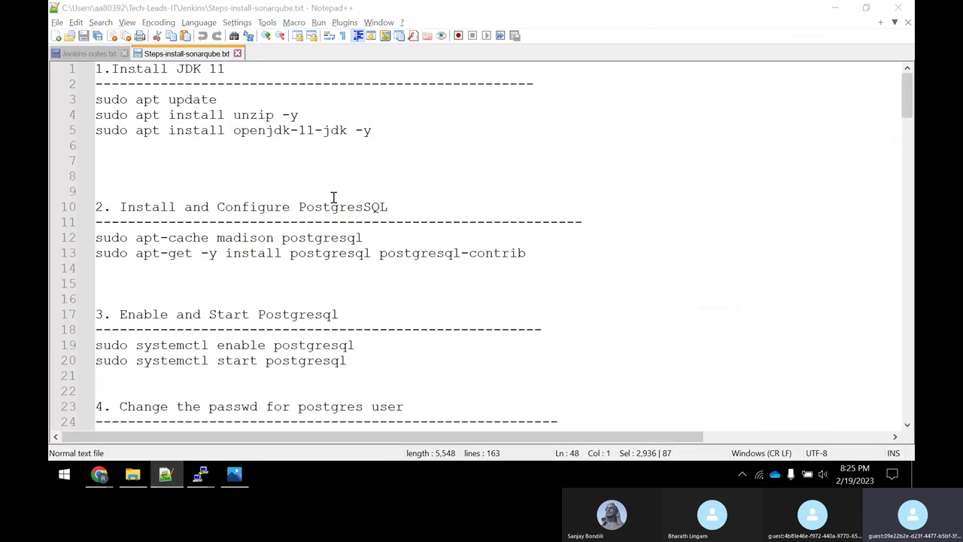
{"action": "key", "text": "alt+Tab"}
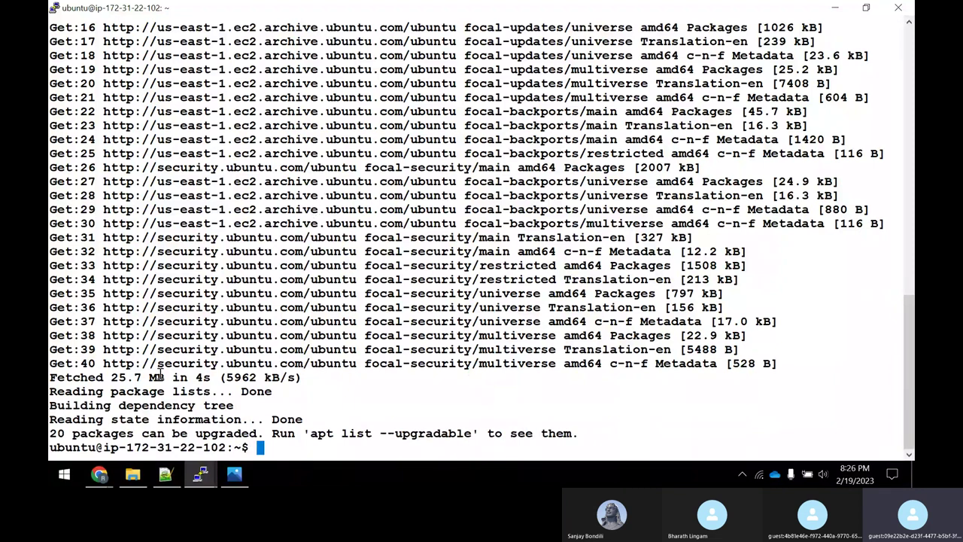
Set the hostname to sonar-server with hostnamectl and start bash so the prompt shows ubuntu@sonar-server.
{"action": "type", "text": "sudo hostname"}
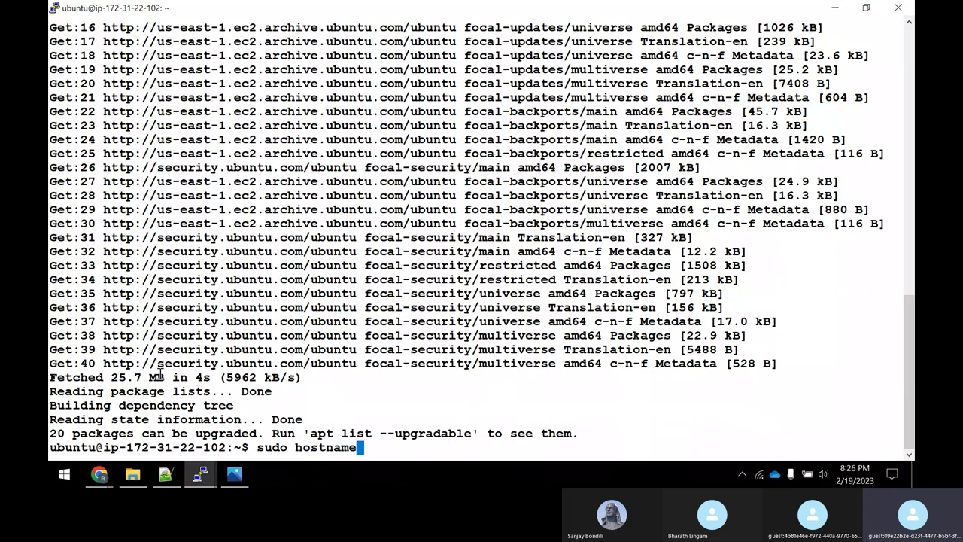
{"action": "type", "text": "ctl set-hostname sonar"}
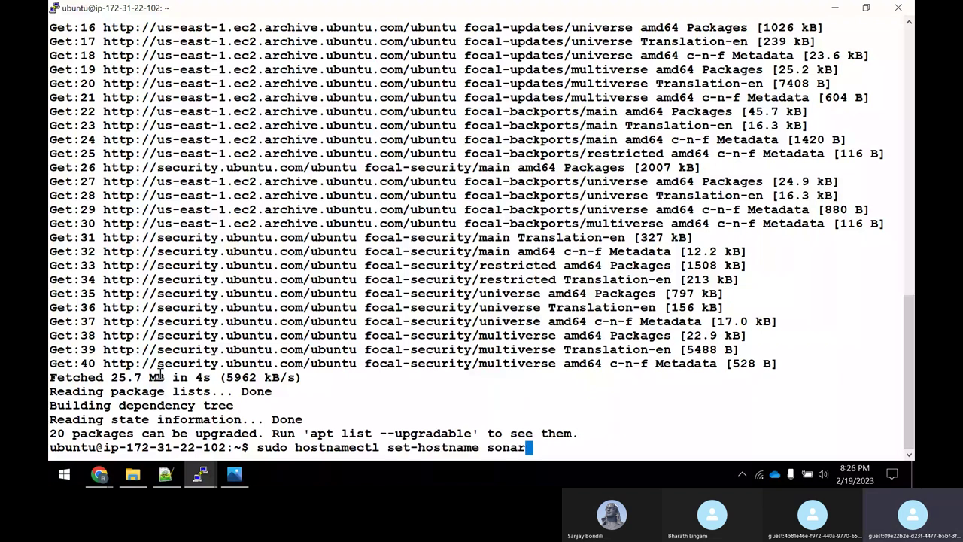
{"action": "type", "text": "-server"}
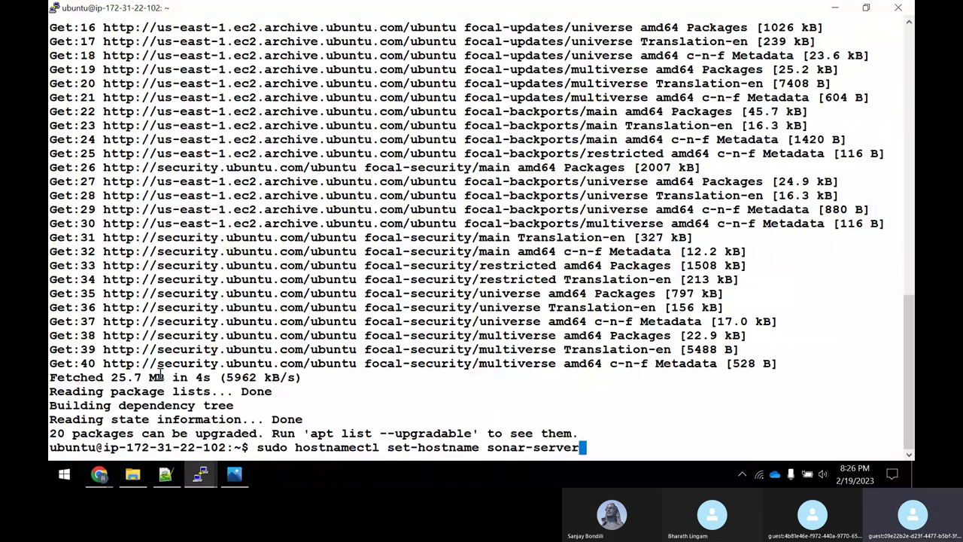
{"action": "key", "text": "Return"}
{"action": "type", "text": "bas"}
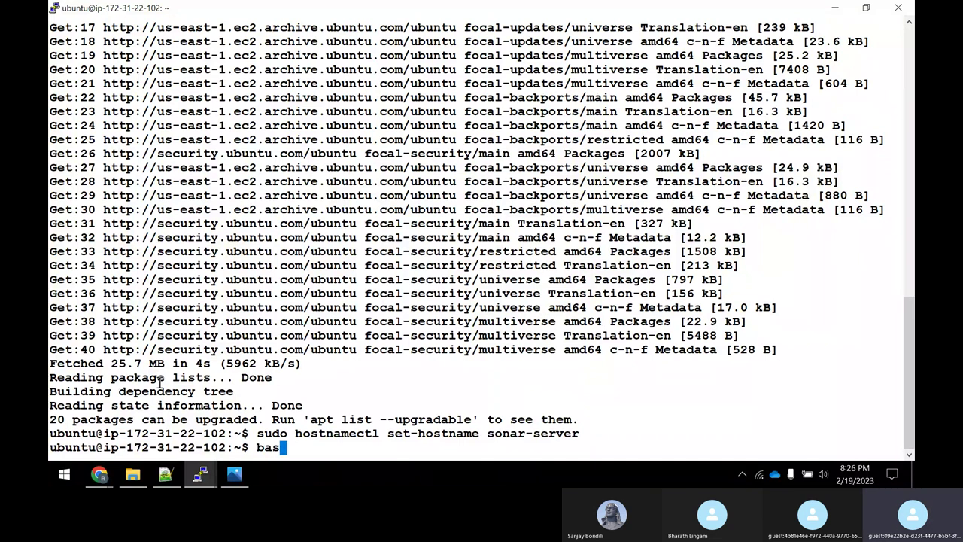
{"action": "type", "text": "h"}
{"action": "key", "text": "Return"}
{"action": "key", "text": "Return"}
{"action": "key", "text": "Return"}
{"action": "key", "text": "Return"}
{"action": "key", "text": "ctrl+l"}
{"action": "type", "text": "ls"}
{"action": "key", "text": "Return"}
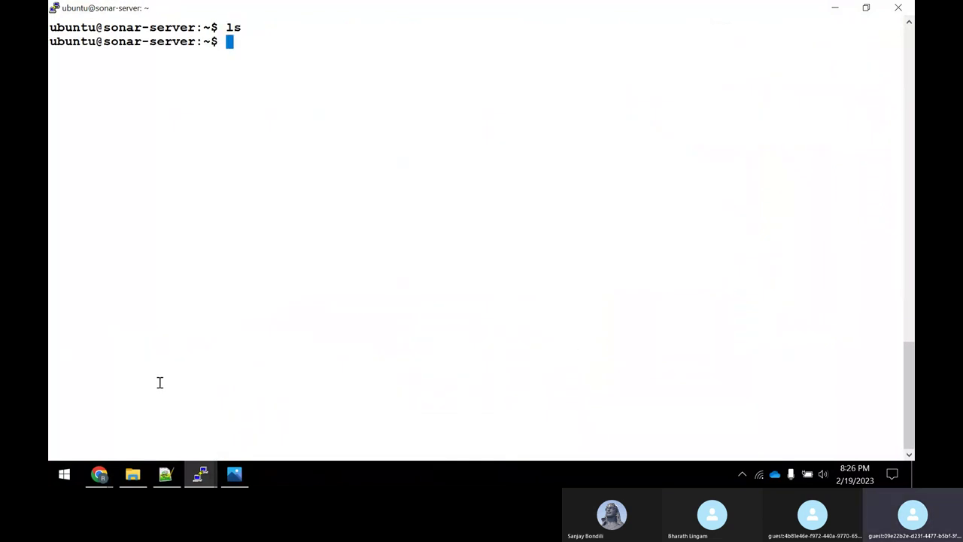
{"action": "key", "text": "Return"}
{"action": "key", "text": "Return"}
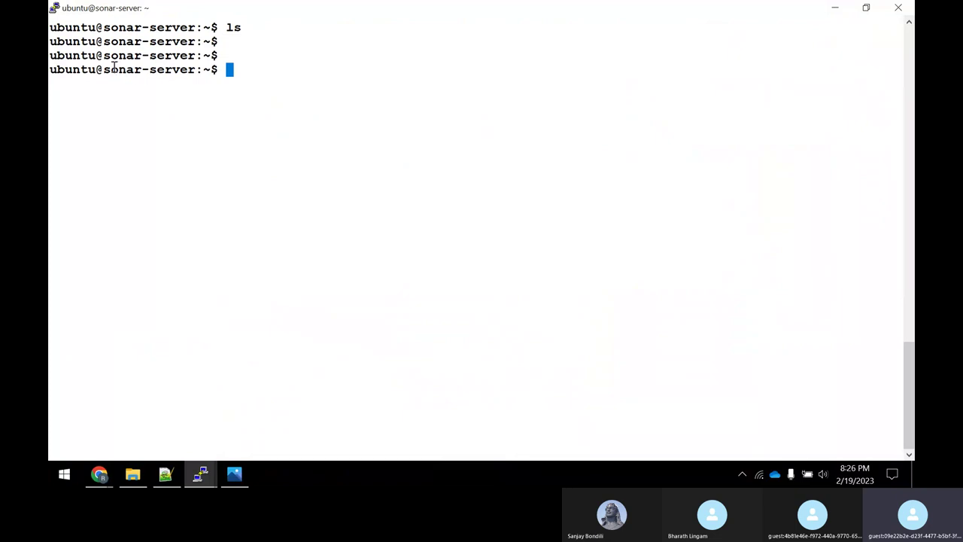
{"action": "left_click_drag", "start_coordinate": [104, 69], "coordinate": [196, 70]}
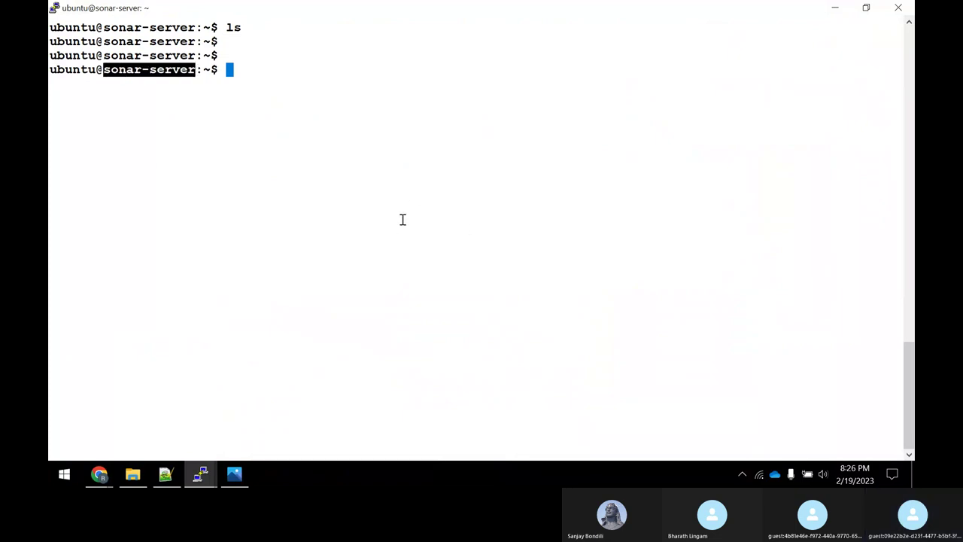
Copy the unzip install command from line 4 of the notes and run it on sonar-server.
{"action": "left_click", "coordinate": [165, 474]}
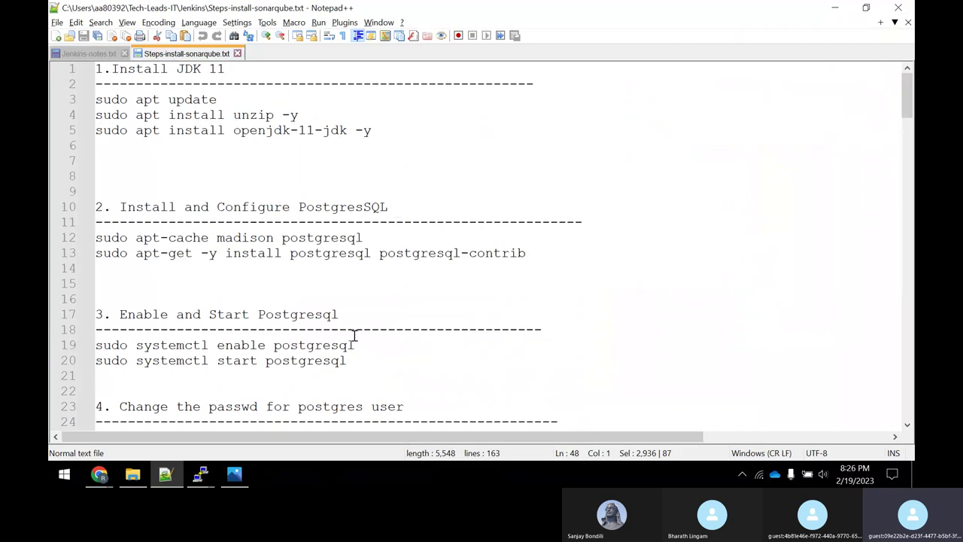
{"action": "scroll", "coordinate": [390, 379], "scroll_direction": "down", "scroll_amount": 3}
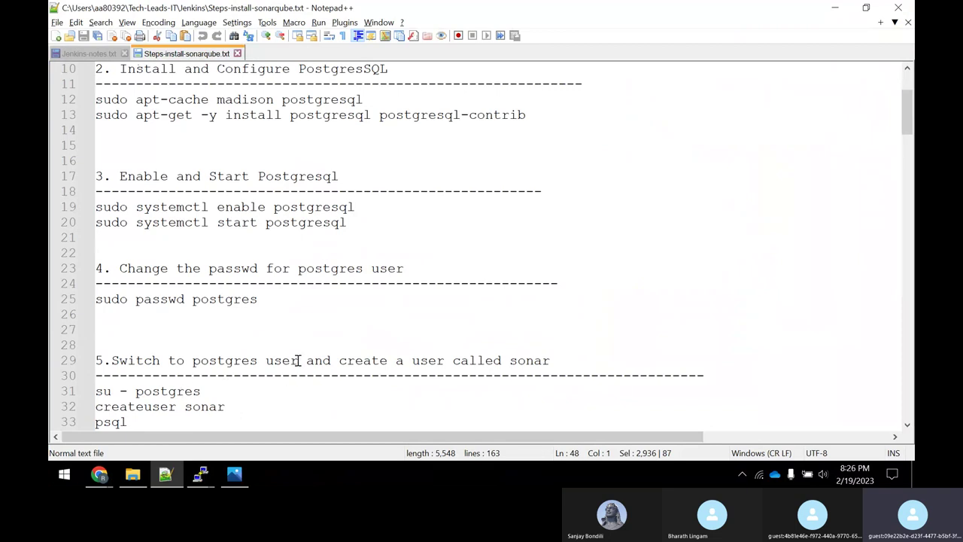
{"action": "scroll", "coordinate": [298, 360], "scroll_direction": "up", "scroll_amount": 3}
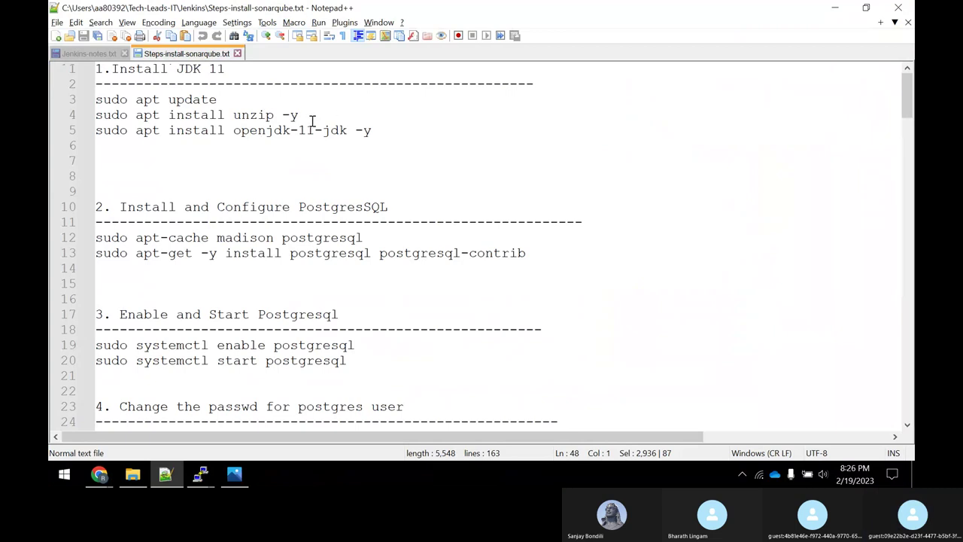
{"action": "left_click_drag", "start_coordinate": [300, 115], "coordinate": [91, 115]}
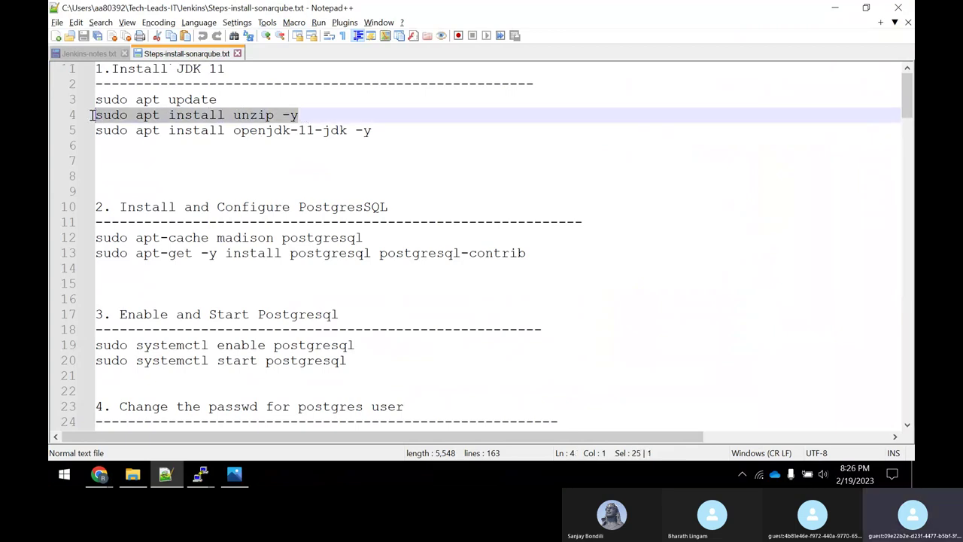
{"action": "right_click", "coordinate": [117, 115]}
{"action": "left_click", "coordinate": [217, 134]}
{"action": "left_click", "coordinate": [209, 477]}
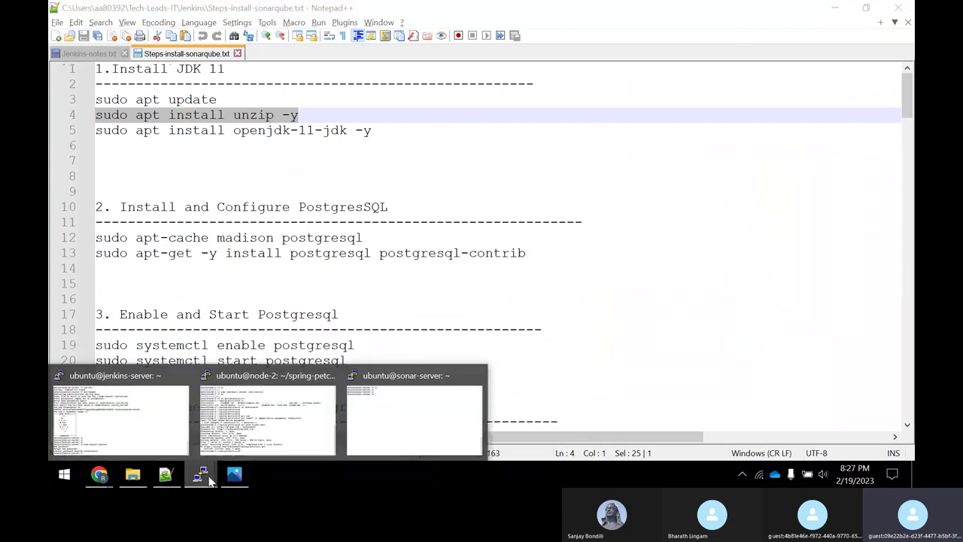
{"action": "left_click", "coordinate": [415, 414]}
{"action": "right_click", "coordinate": [434, 202]}
{"action": "key", "text": "Return"}
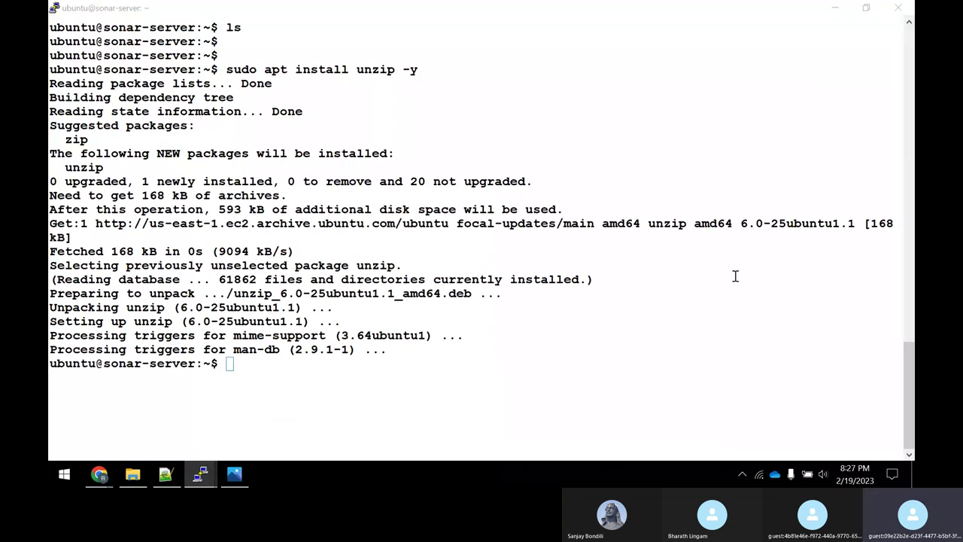
Copy the OpenJDK 11 JDK install command from line 5 and run it in PuTTY.
{"action": "key", "text": "alt+Tab"}
{"action": "left_click_drag", "start_coordinate": [372, 134], "coordinate": [96, 133]}
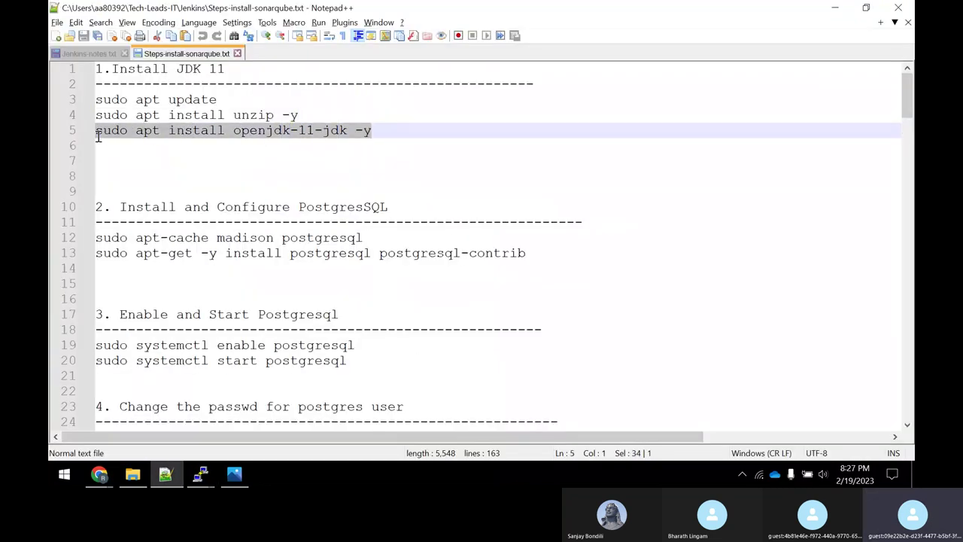
{"action": "right_click", "coordinate": [111, 135]}
{"action": "left_click", "coordinate": [138, 154]}
{"action": "key", "text": "alt+Tab"}
{"action": "right_click", "coordinate": [503, 305]}
{"action": "key", "text": "Return"}
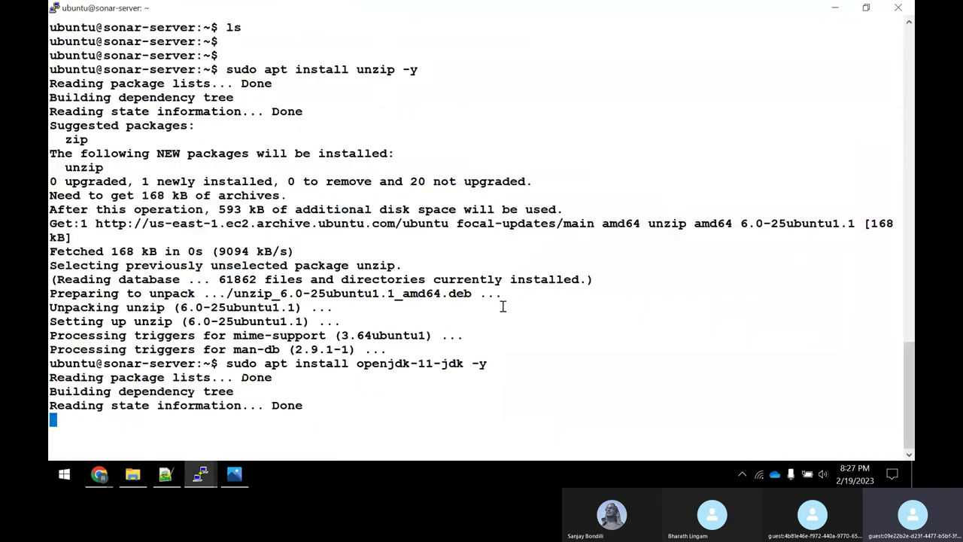
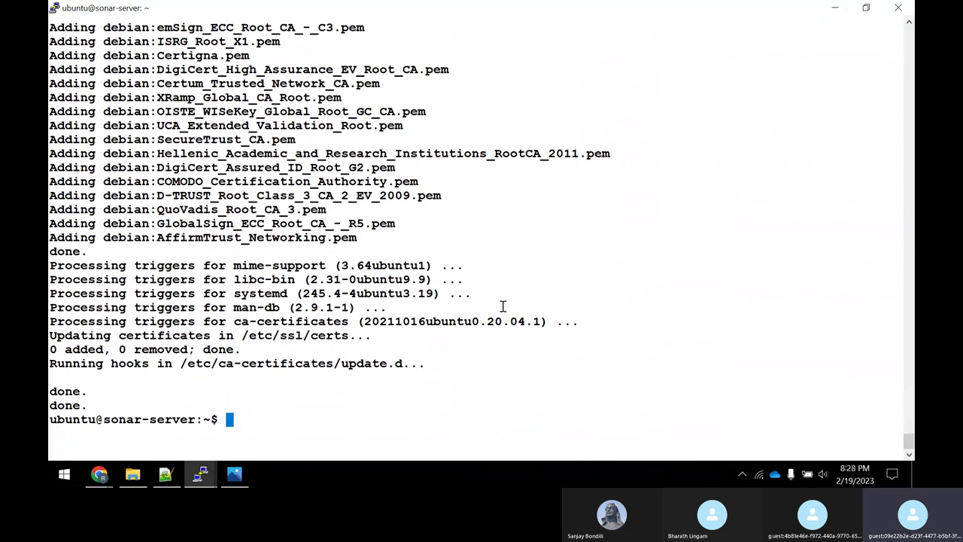
Bring the Steps-install-sonarqube notes in Notepad++ to the front, then switch to Chrome.
{"action": "left_click", "coordinate": [165, 474]}
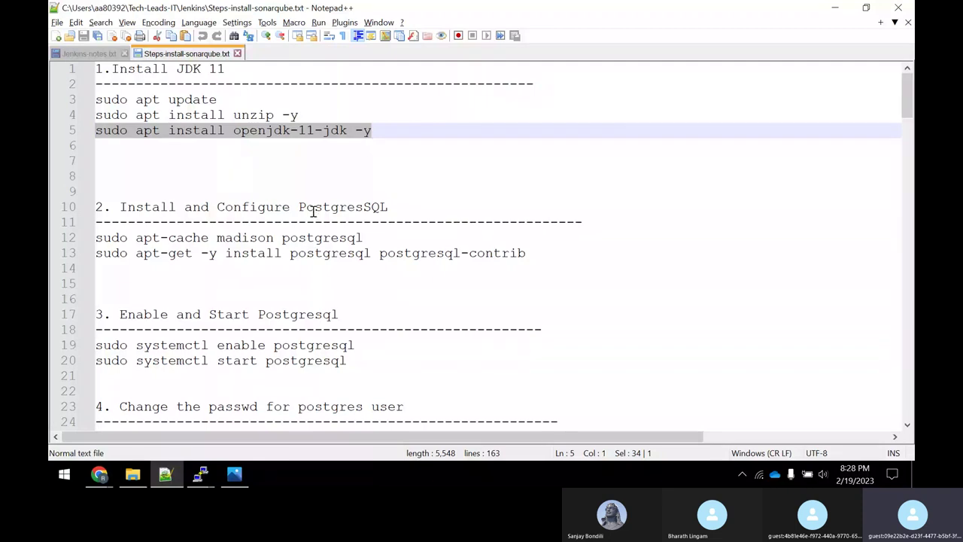
{"action": "left_click", "coordinate": [103, 478]}
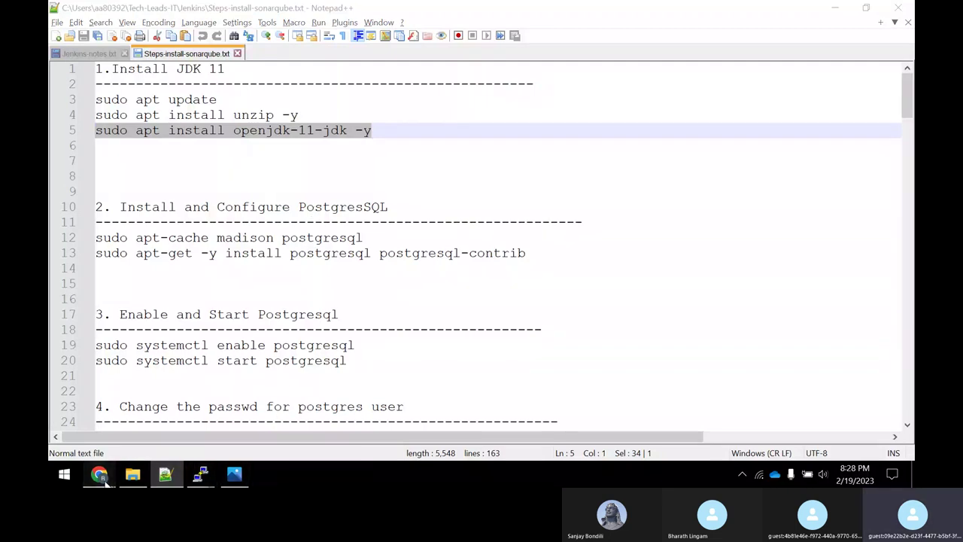
Close the Sonar Community tab in the EC2 browser window and return to the sonar qube search results.
{"action": "mouse_move", "coordinate": [113, 474]}
{"action": "left_click", "coordinate": [104, 432]}
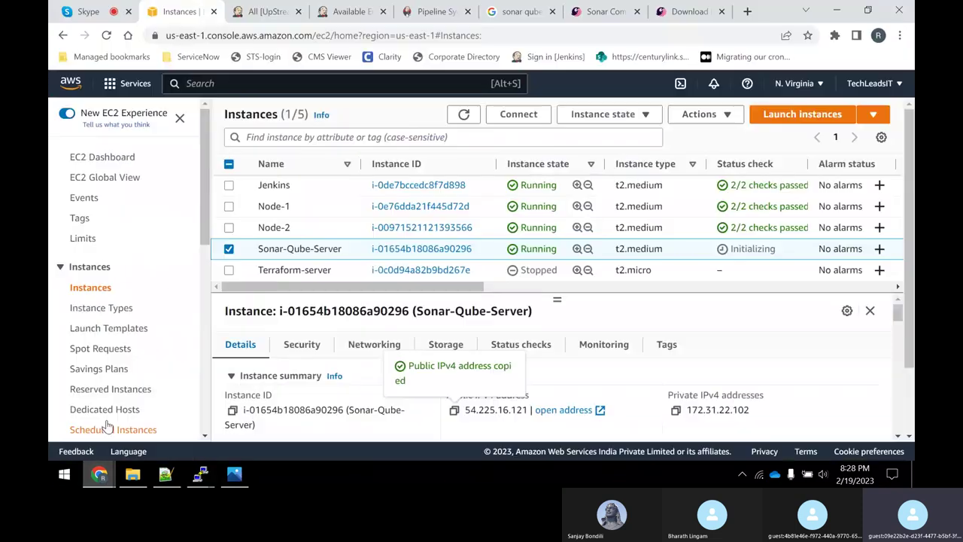
{"action": "left_click", "coordinate": [624, 13]}
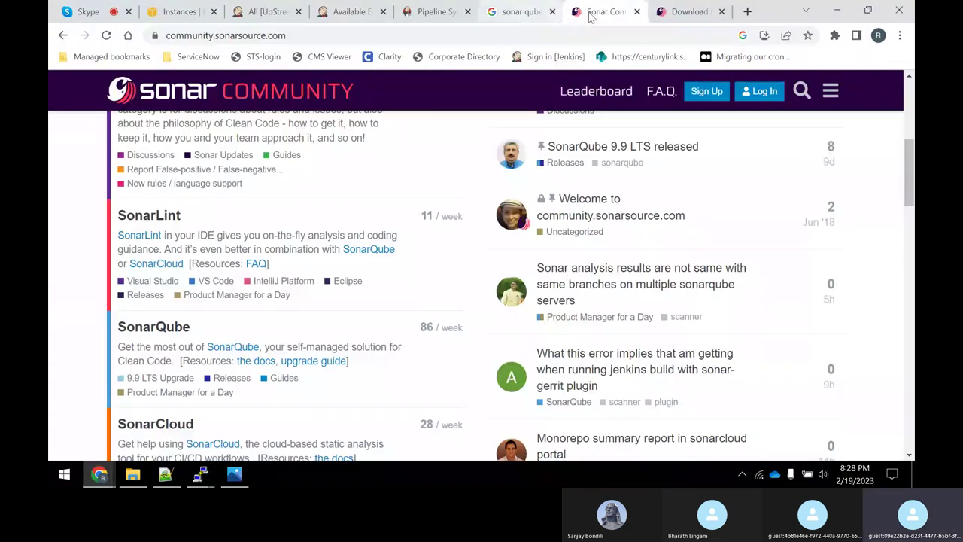
{"action": "left_click", "coordinate": [637, 12]}
{"action": "left_click", "coordinate": [519, 11]}
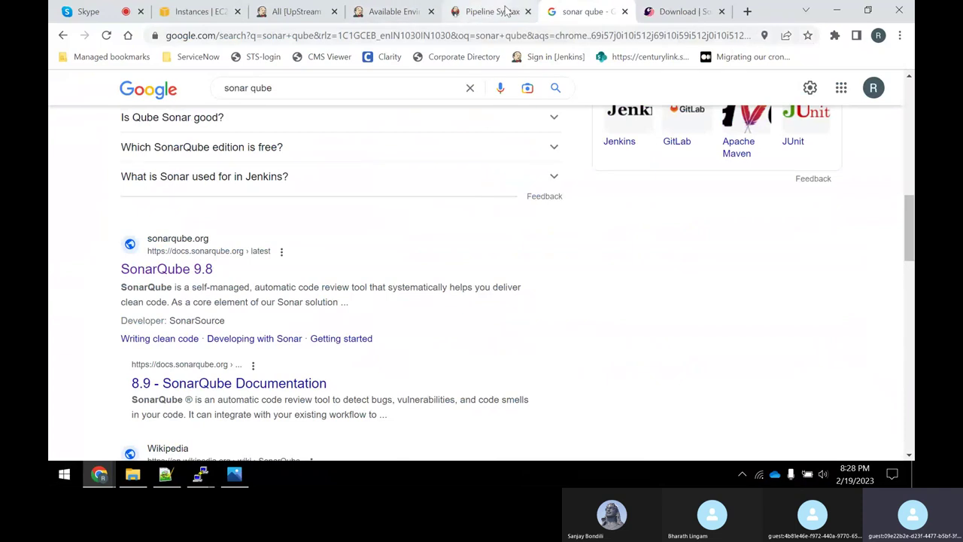
Open the SonarQube docs' Requirements > Prerequisites and overview page and scroll to the supported databases.
{"action": "scroll", "coordinate": [209, 286], "scroll_direction": "up", "scroll_amount": 5}
{"action": "scroll", "coordinate": [210, 287], "scroll_direction": "up", "scroll_amount": 4}
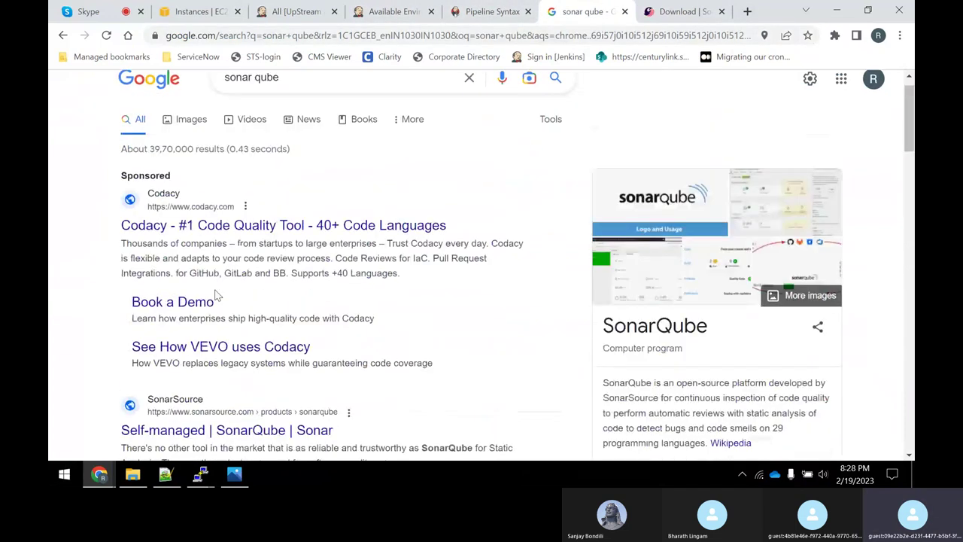
{"action": "scroll", "coordinate": [218, 288], "scroll_direction": "down", "scroll_amount": 3}
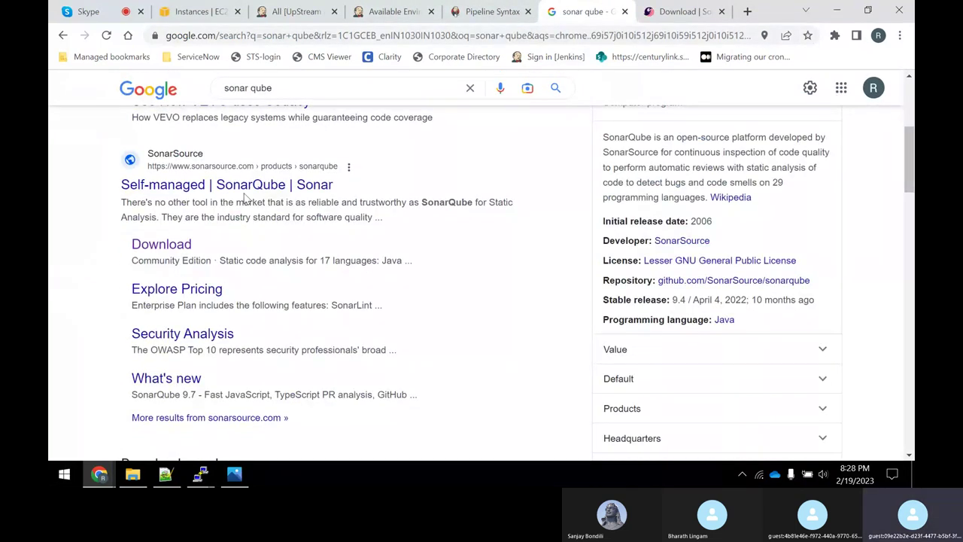
{"action": "scroll", "coordinate": [255, 203], "scroll_direction": "down", "scroll_amount": 4}
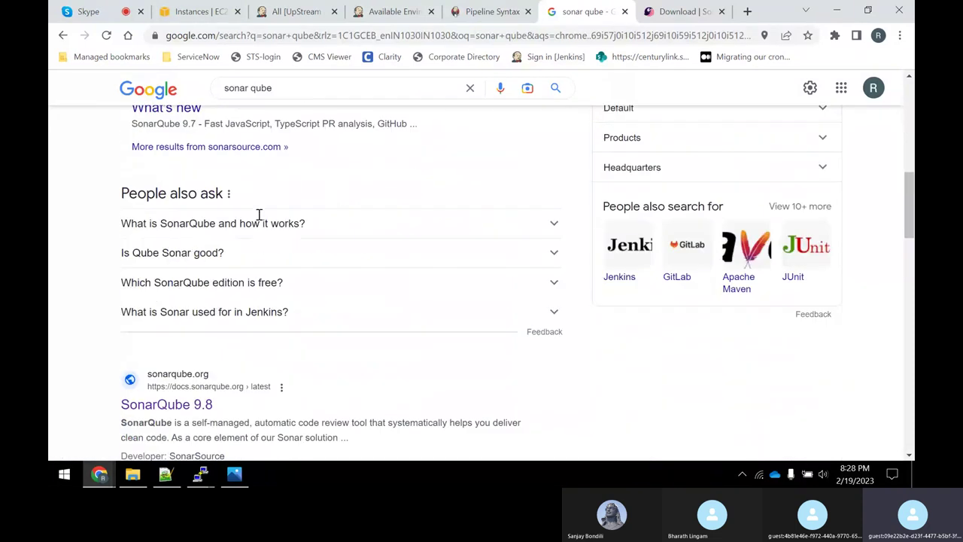
{"action": "scroll", "coordinate": [258, 216], "scroll_direction": "down", "scroll_amount": 3}
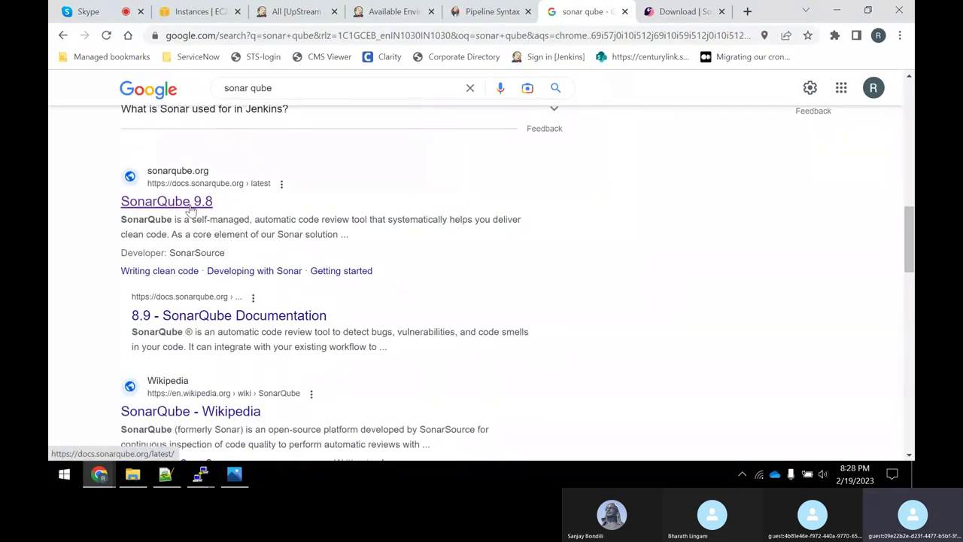
{"action": "left_click", "coordinate": [191, 210]}
{"action": "scroll", "coordinate": [325, 298], "scroll_direction": "down", "scroll_amount": 3}
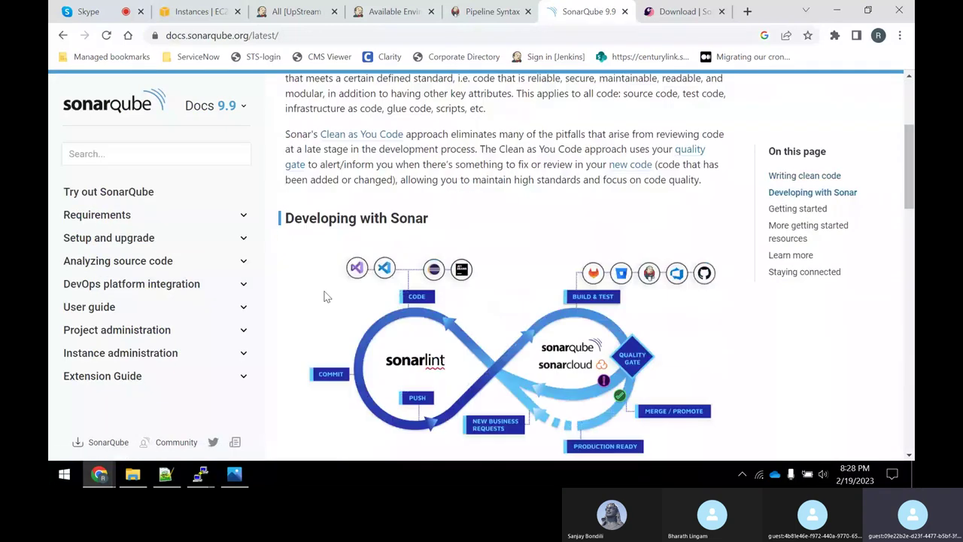
{"action": "left_click", "coordinate": [97, 215]}
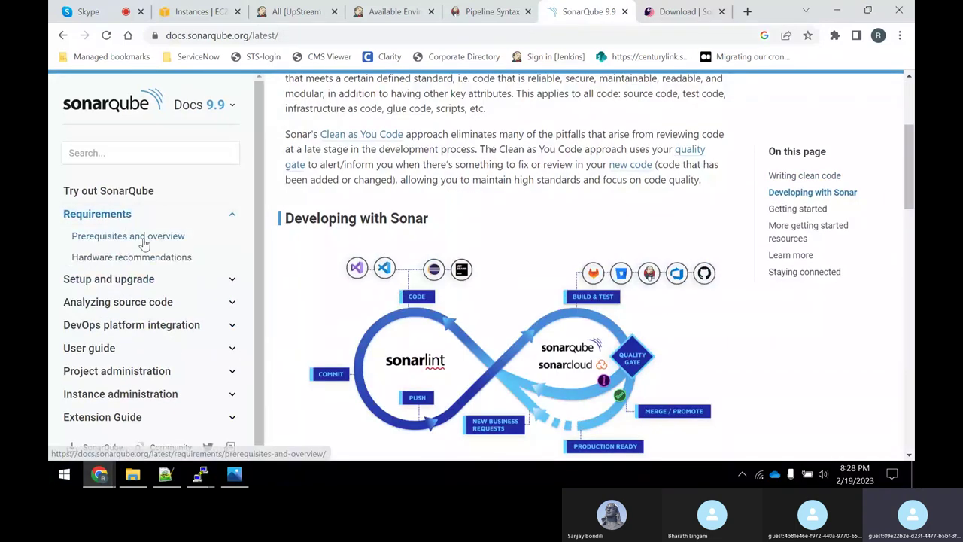
{"action": "left_click", "coordinate": [144, 238]}
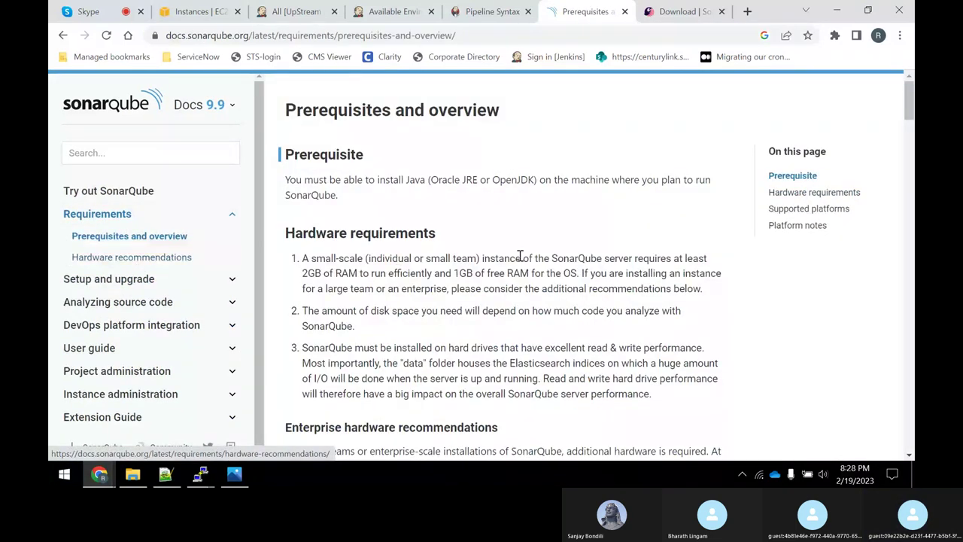
{"action": "scroll", "coordinate": [645, 268], "scroll_direction": "down", "scroll_amount": 10}
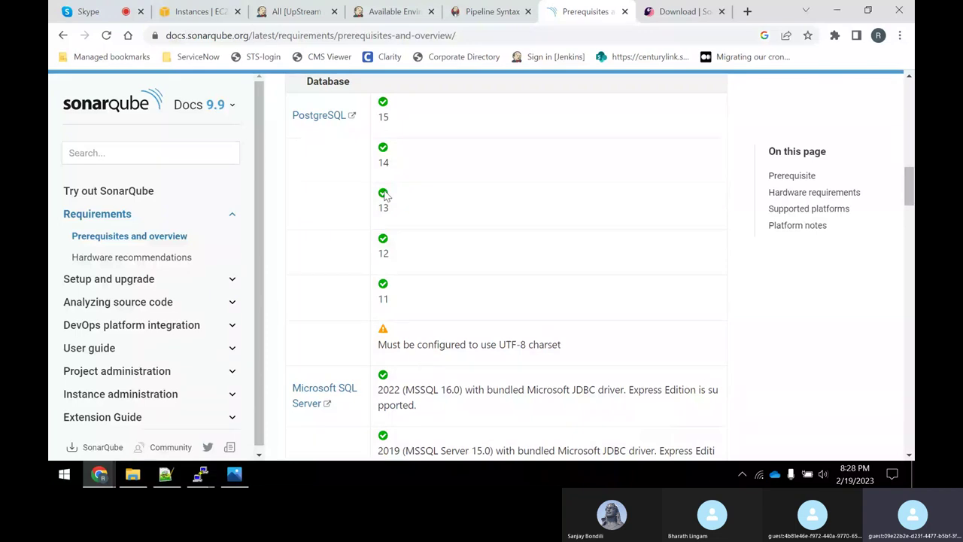
Run the apt-cache madison postgresql command from the notes on sonar-server, finding version 12+214.
{"action": "left_click", "coordinate": [165, 478]}
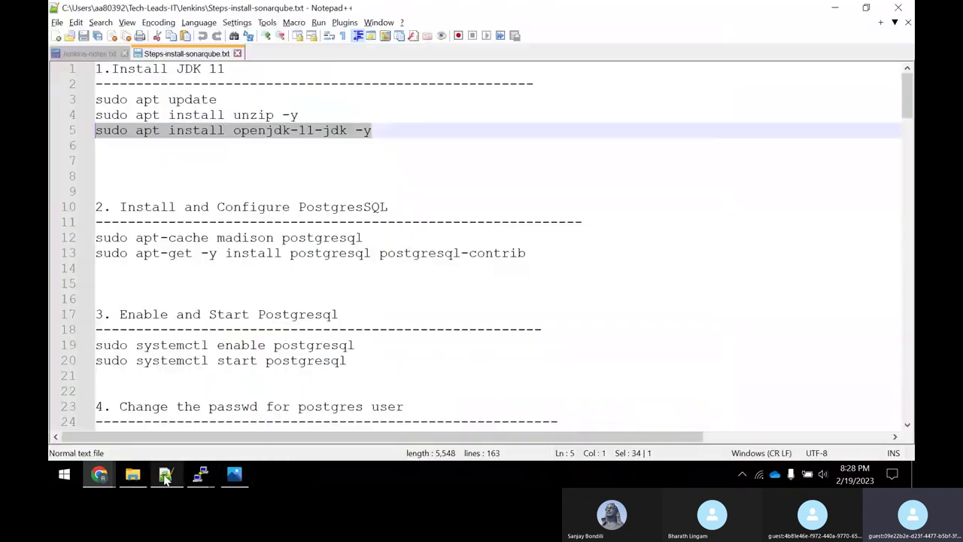
{"action": "left_click", "coordinate": [358, 238]}
{"action": "left_click_drag", "start_coordinate": [358, 238], "coordinate": [72, 241]}
{"action": "right_click", "coordinate": [111, 240]}
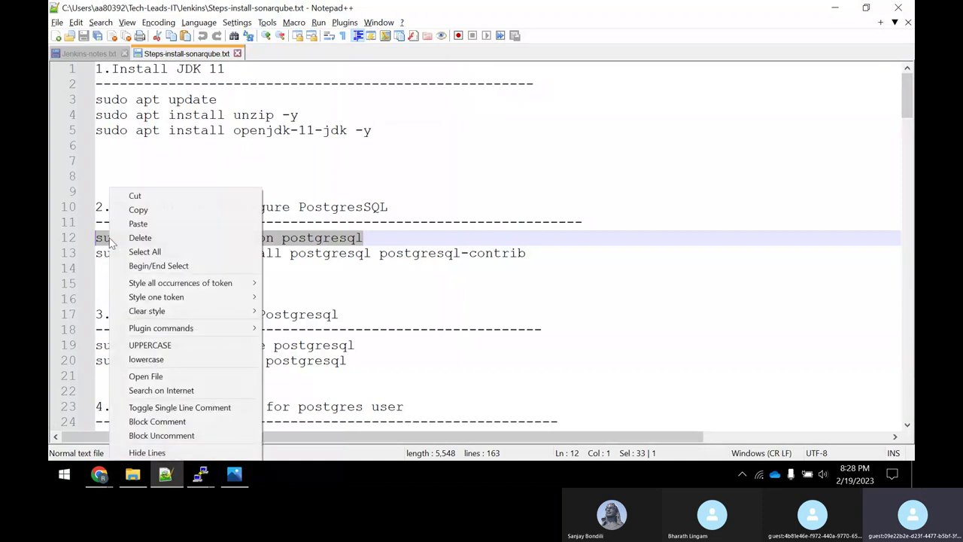
{"action": "left_click", "coordinate": [143, 208]}
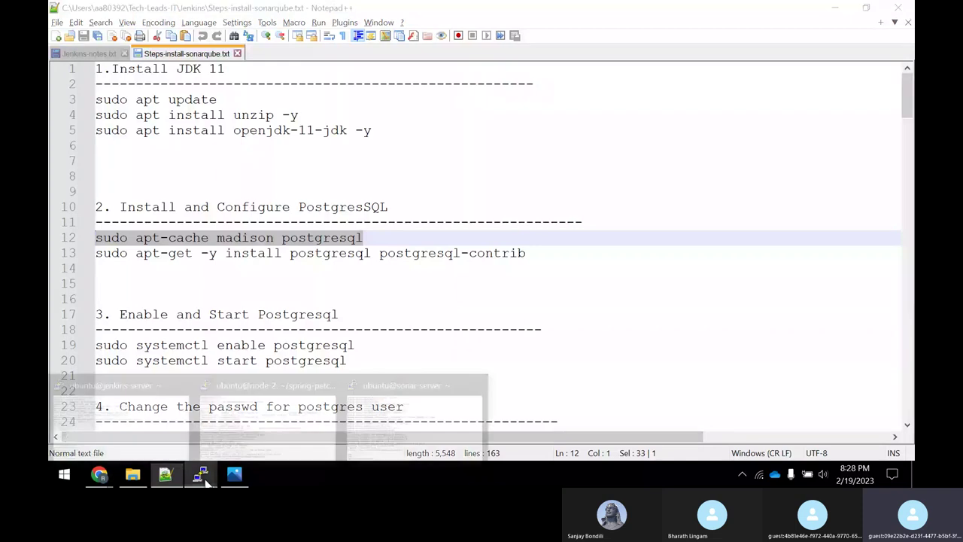
{"action": "left_click", "coordinate": [414, 417]}
{"action": "right_click", "coordinate": [485, 318]}
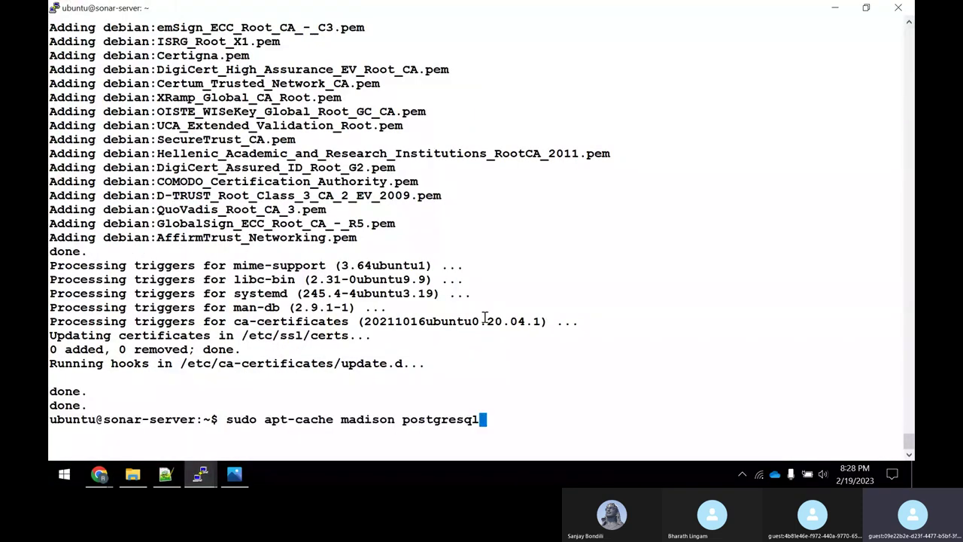
{"action": "key", "text": "Return"}
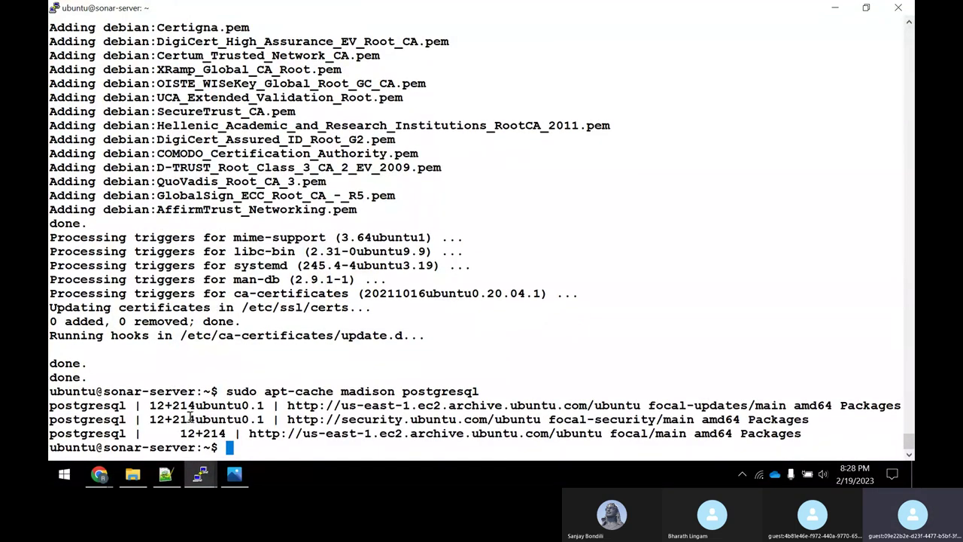
{"action": "left_click_drag", "start_coordinate": [183, 434], "coordinate": [203, 434]}
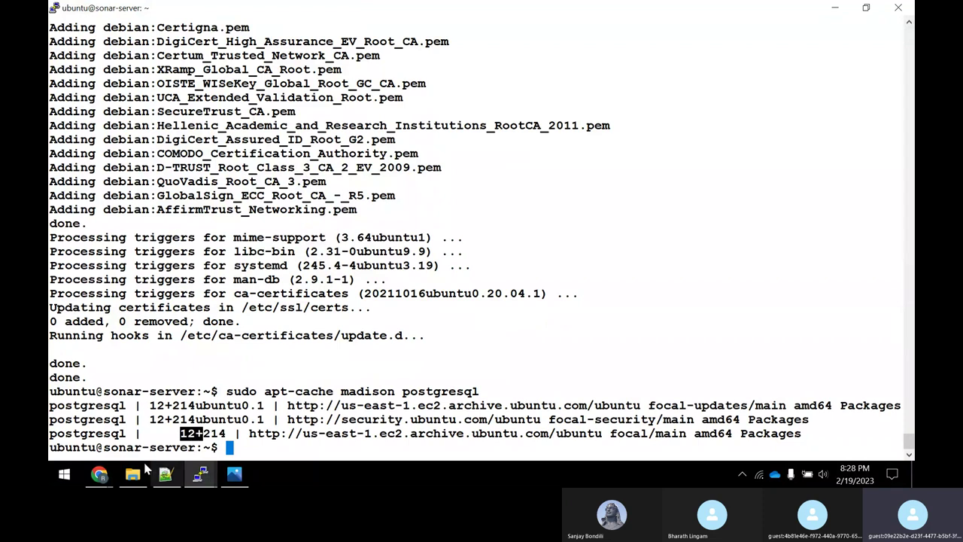
Check the prerequisites page, then copy the postgresql and postgresql-contrib install command from line 13.
{"action": "mouse_move", "coordinate": [103, 476]}
{"action": "left_click", "coordinate": [110, 407]}
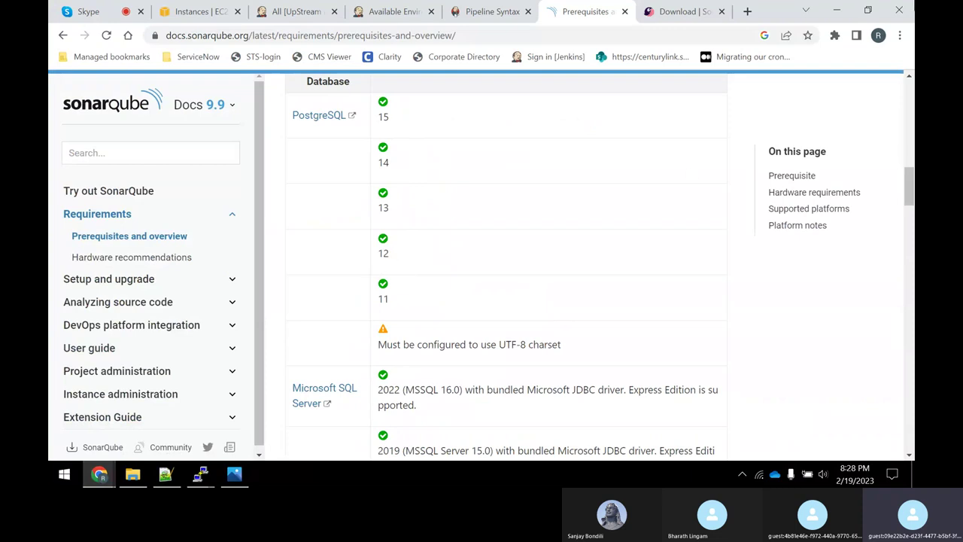
{"action": "left_click", "coordinate": [837, 11]}
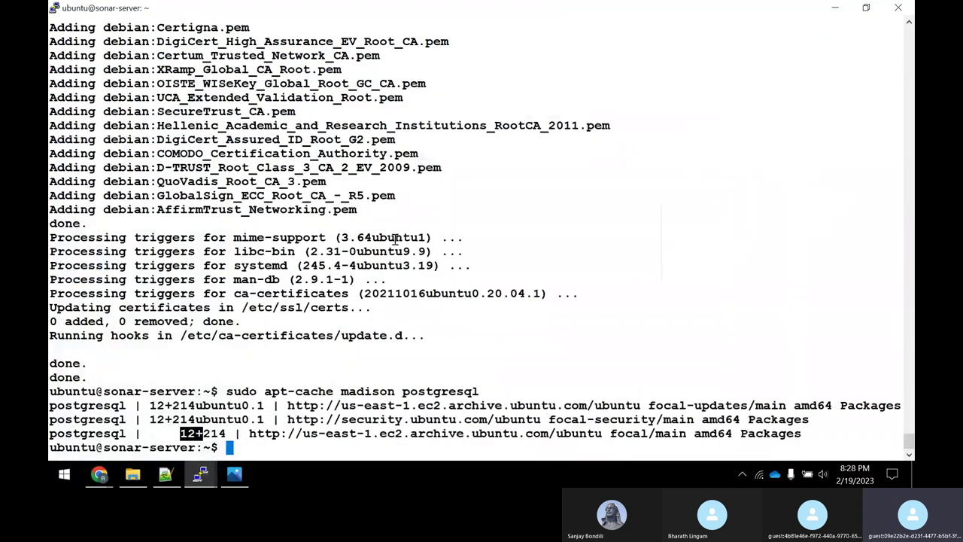
{"action": "left_click", "coordinate": [165, 473]}
{"action": "left_click_drag", "start_coordinate": [532, 255], "coordinate": [65, 260]}
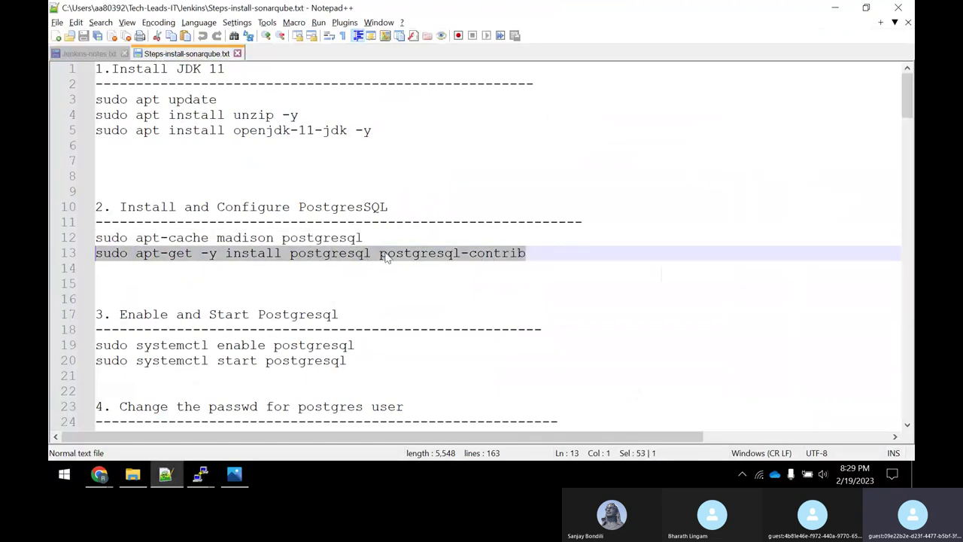
{"action": "right_click", "coordinate": [506, 259]}
{"action": "left_click", "coordinate": [527, 210]}
{"action": "left_click", "coordinate": [200, 474]}
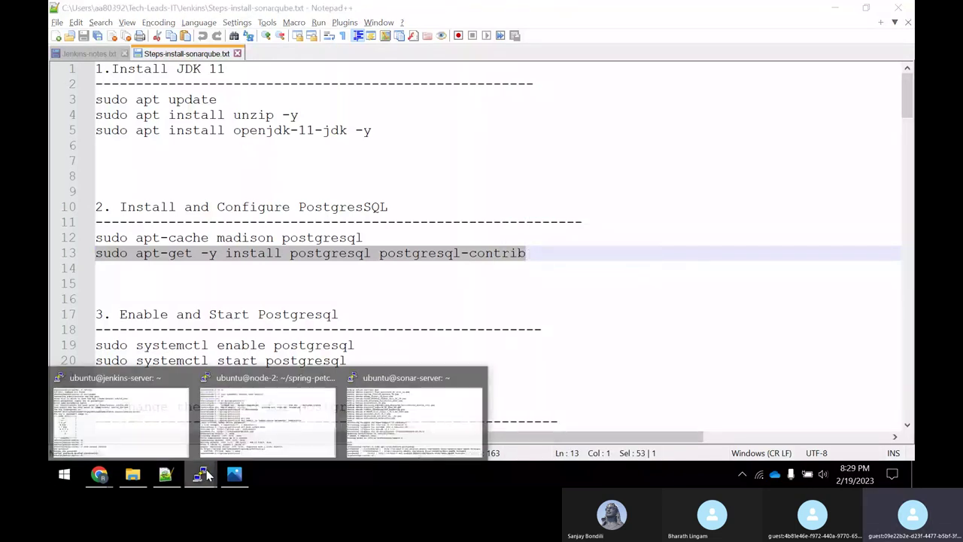
Run the apt-get install of postgresql and postgresql-contrib, creating PostgreSQL 12 cluster main on port 5432.
{"action": "left_click", "coordinate": [403, 425]}
{"action": "key", "text": "ctrl+l"}
{"action": "right_click", "coordinate": [451, 301]}
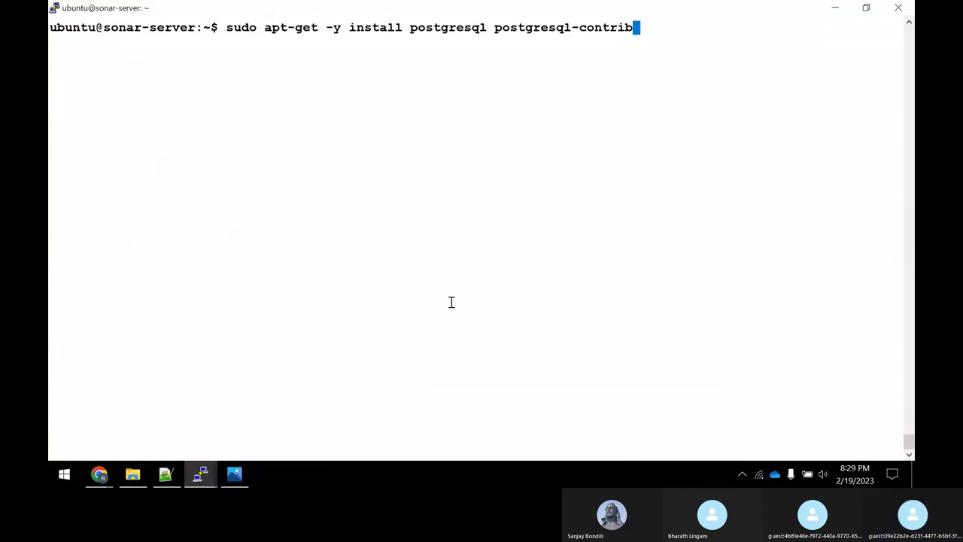
{"action": "key", "text": "Return"}
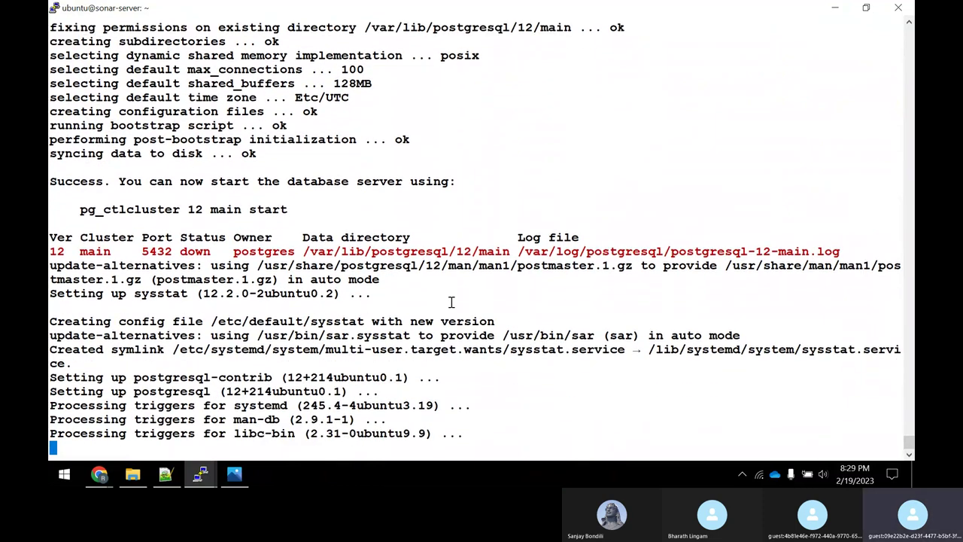
{"action": "left_click", "coordinate": [165, 474]}
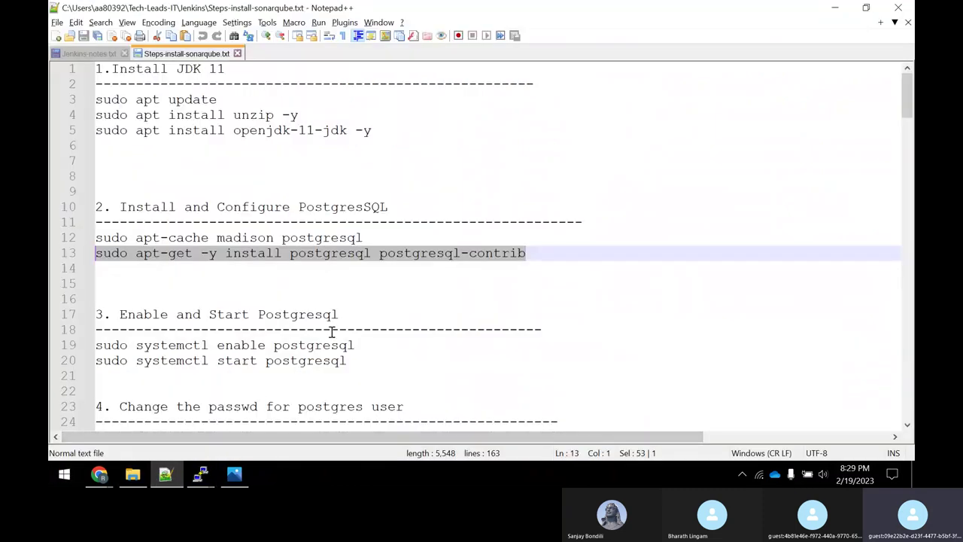
Run sudo systemctl enable postgresql, copied from line 19 of the notes.
{"action": "left_click_drag", "start_coordinate": [361, 345], "coordinate": [53, 347]}
{"action": "right_click", "coordinate": [181, 348]}
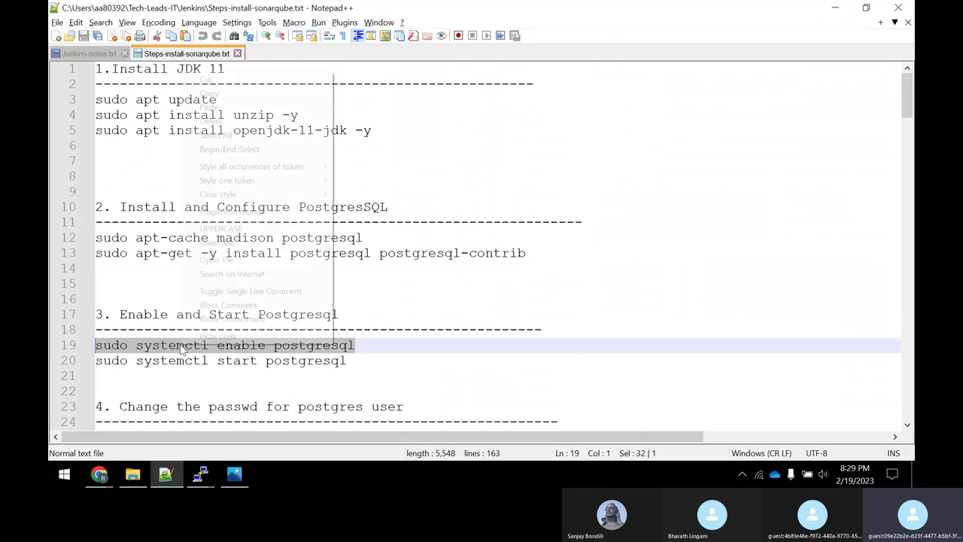
{"action": "left_click", "coordinate": [215, 92]}
{"action": "key", "text": "alt+Tab"}
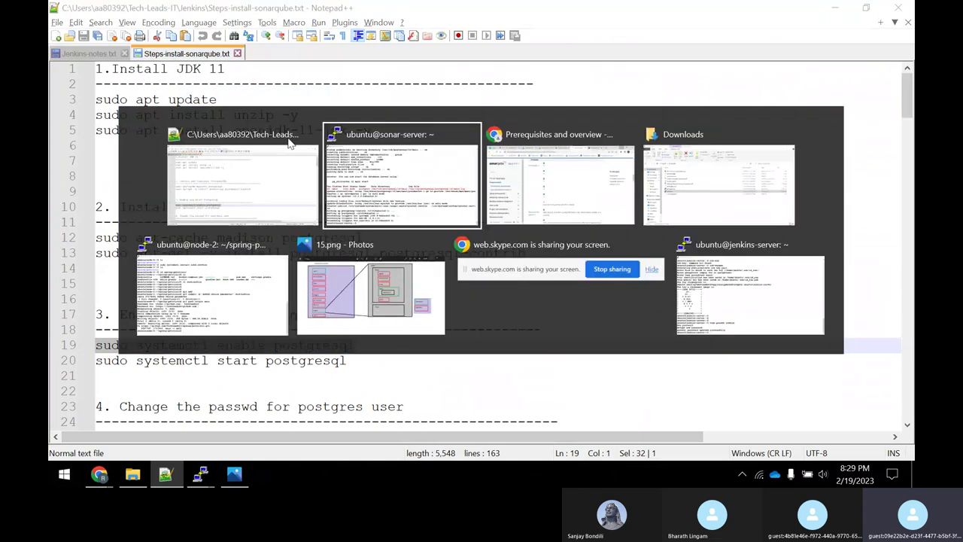
{"action": "right_click", "coordinate": [345, 153]}
{"action": "key", "text": "Return"}
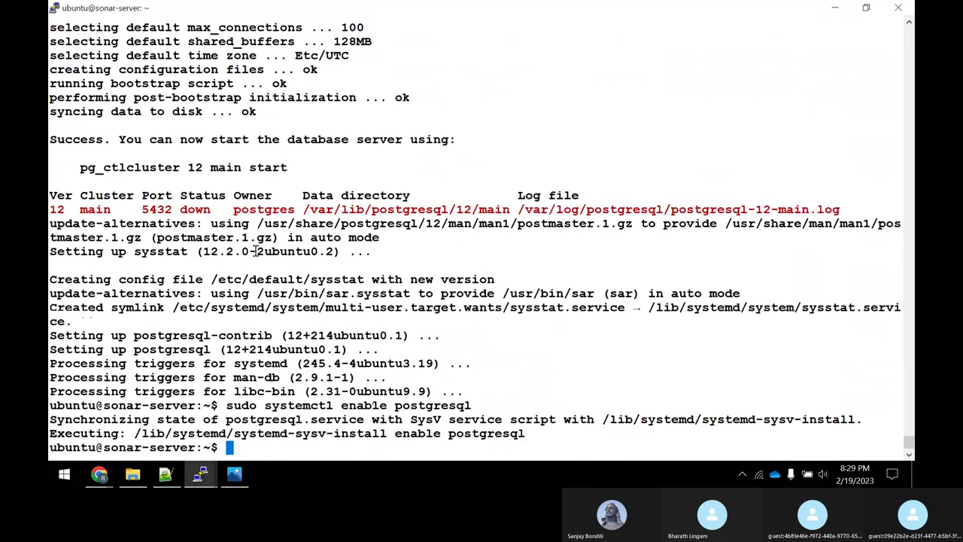
Run sudo systemctl start postgresql, copied from line 20 of the notes.
{"action": "key", "text": "alt+Tab"}
{"action": "left_click_drag", "start_coordinate": [350, 360], "coordinate": [82, 361]}
{"action": "right_click", "coordinate": [104, 358]}
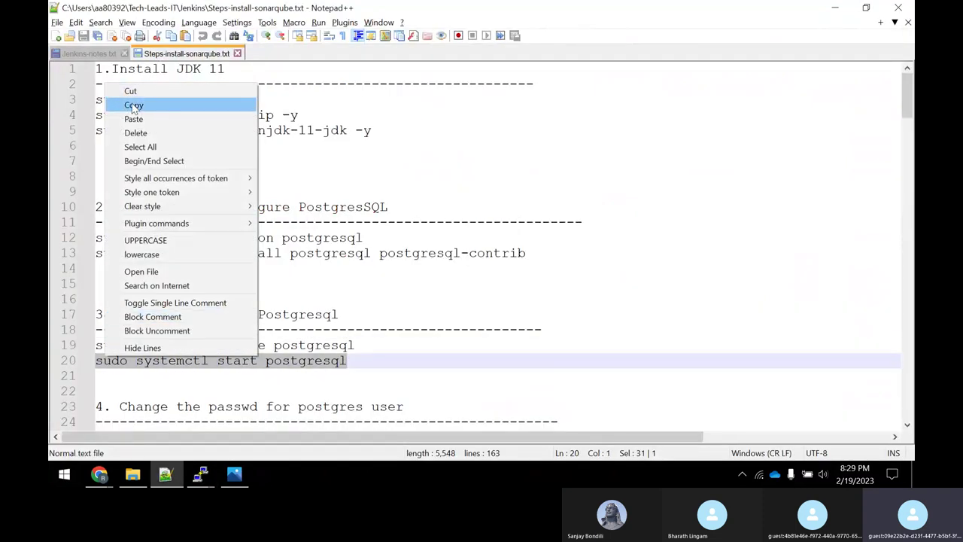
{"action": "left_click", "coordinate": [133, 104]}
{"action": "key", "text": "alt+Tab"}
{"action": "right_click", "coordinate": [370, 142]}
{"action": "key", "text": "Return"}
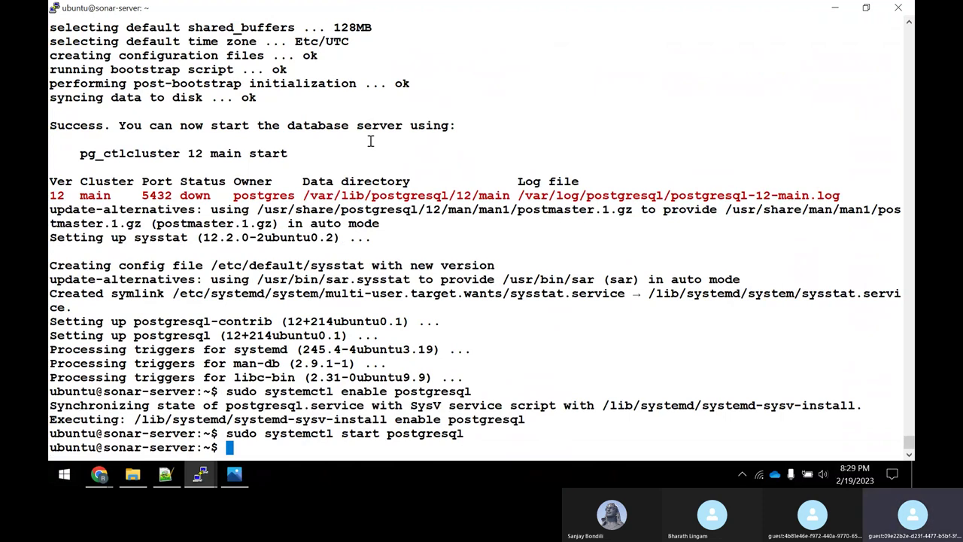
Edit the recalled command into sudo systemctl status postgresql and confirm it reports active.
{"action": "key", "text": "Up"}
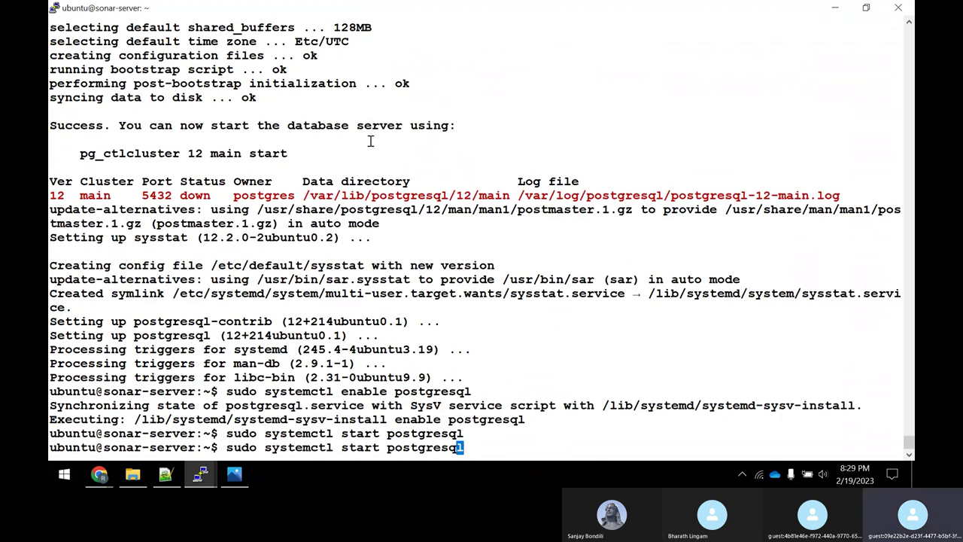
{"action": "key", "text": "ctrl+Left"}
{"action": "key", "text": "ctrl+Left"}
{"action": "key", "text": "Right"}
{"action": "key", "text": "Right"}
{"action": "key", "text": "Right"}
{"action": "key", "text": "BackSpace"}
{"action": "key", "text": "BackSpace"}
{"action": "type", "text": "tus"}
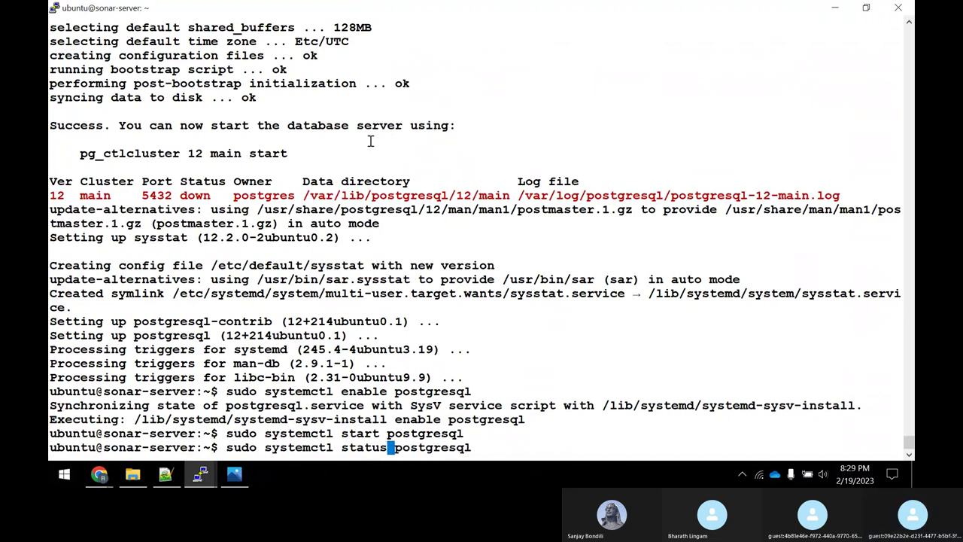
{"action": "key", "text": "ctrl+l"}
{"action": "key", "text": "Return"}
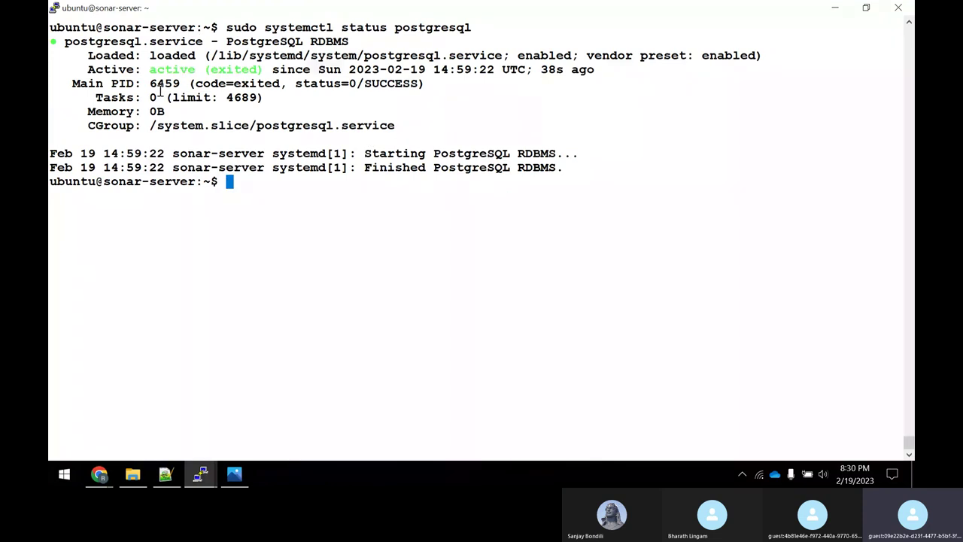
{"action": "left_click_drag", "start_coordinate": [150, 69], "coordinate": [183, 68]}
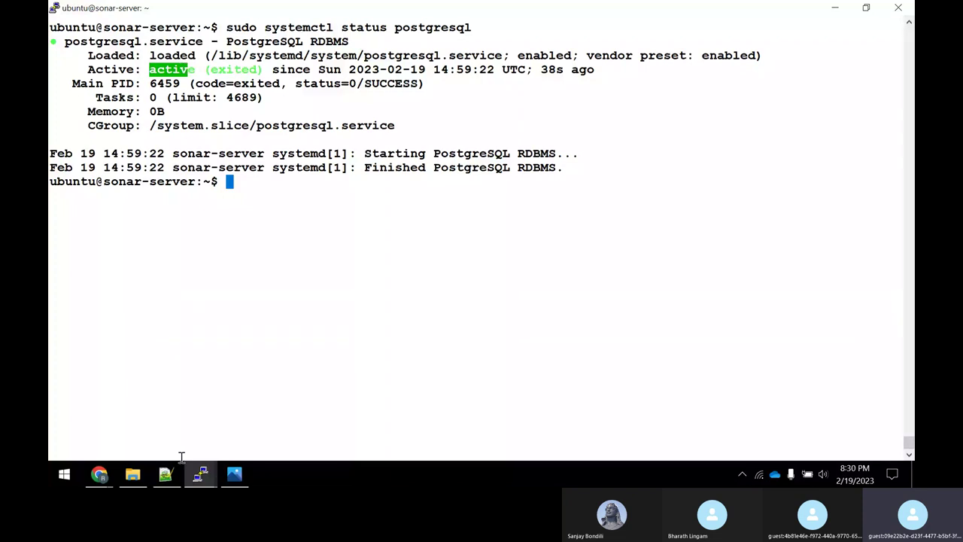
Copy the sudo passwd postgres command from line 25 of the notes.
{"action": "left_click", "coordinate": [165, 474]}
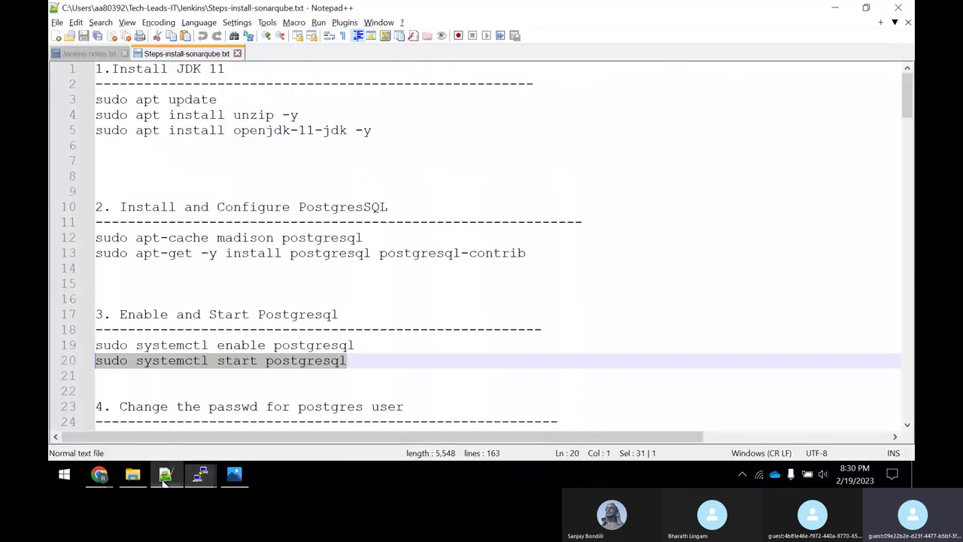
{"action": "scroll", "coordinate": [290, 315], "scroll_direction": "down", "scroll_amount": 2}
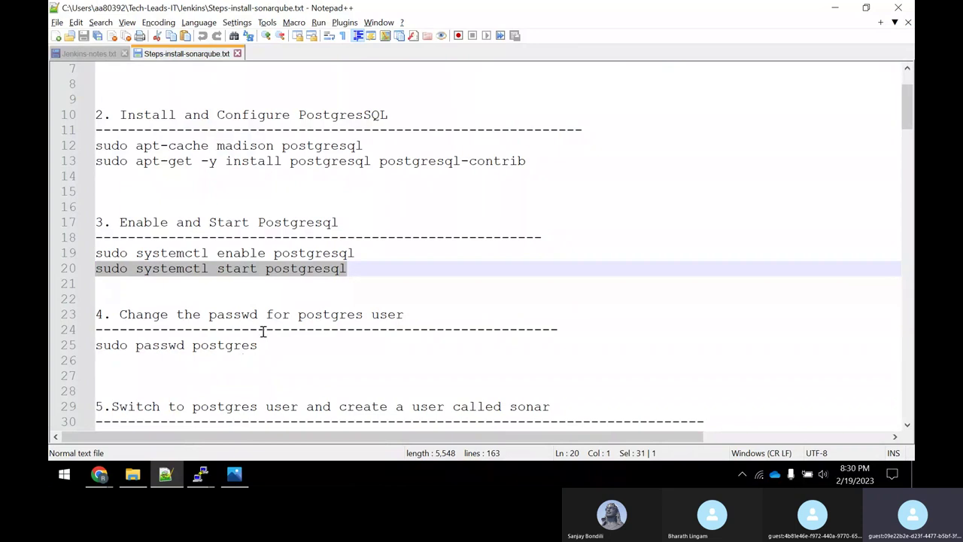
{"action": "scroll", "coordinate": [264, 328], "scroll_direction": "down", "scroll_amount": 2}
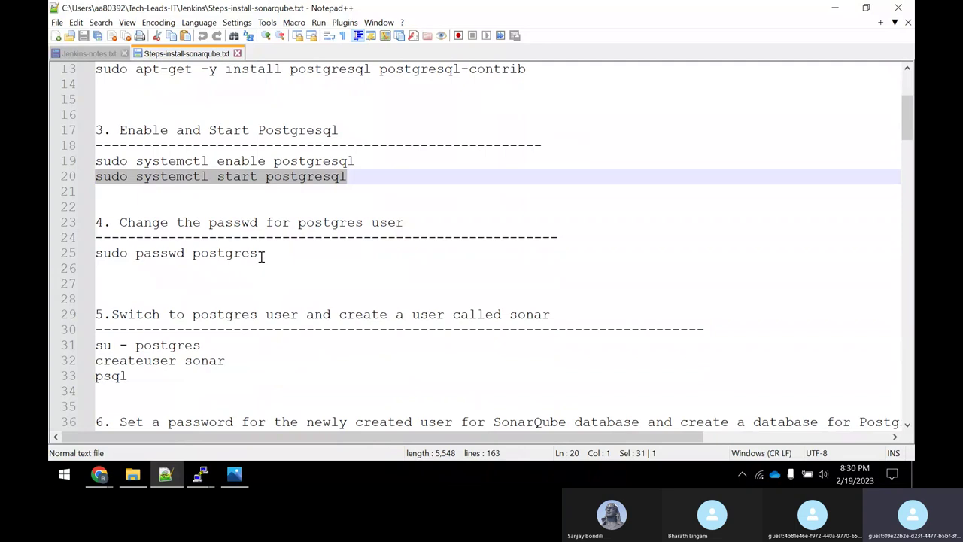
{"action": "left_click_drag", "start_coordinate": [263, 256], "coordinate": [113, 254]}
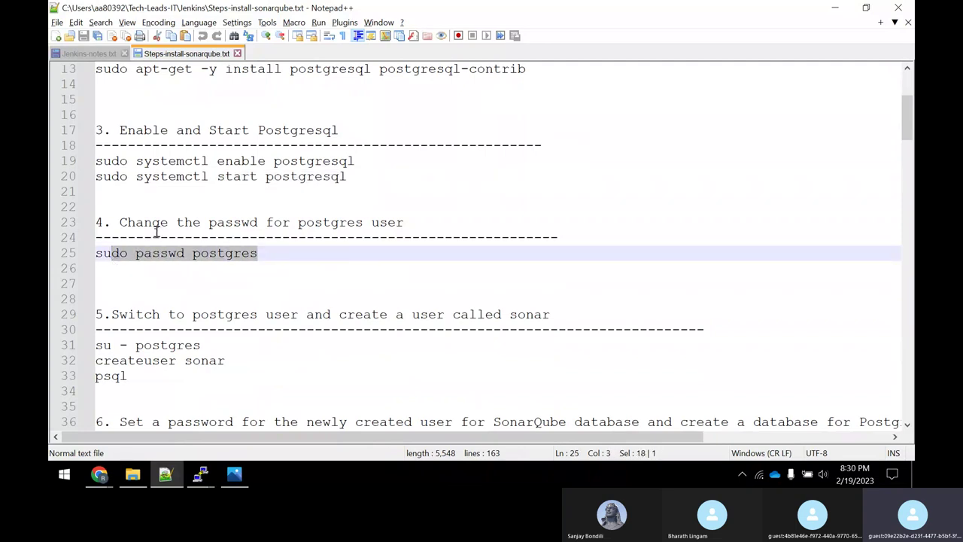
{"action": "left_click", "coordinate": [254, 280]}
{"action": "left_click", "coordinate": [258, 253]}
{"action": "left_click_drag", "start_coordinate": [258, 253], "coordinate": [99, 254]}
{"action": "right_click", "coordinate": [125, 256]}
{"action": "left_click", "coordinate": [188, 210]}
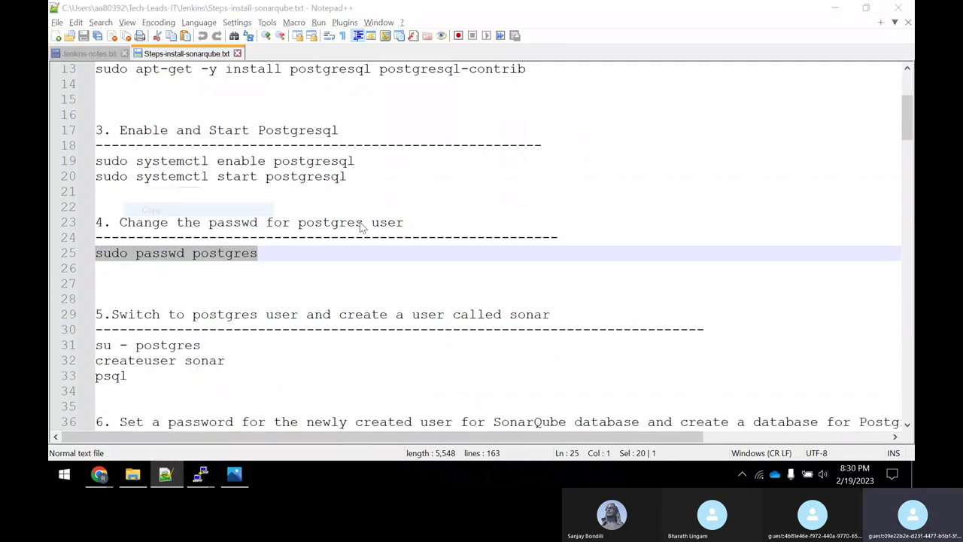
Run sudo passwd postgres on the server and enter and confirm the new password.
{"action": "key", "text": "alt+Tab"}
{"action": "right_click", "coordinate": [492, 226]}
{"action": "key", "text": "Return"}
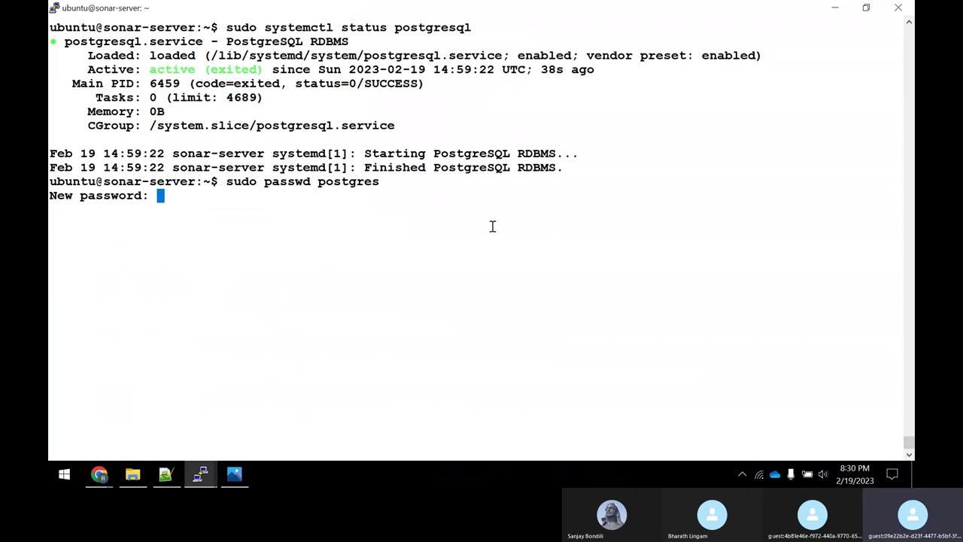
{"action": "key", "text": "Return"}
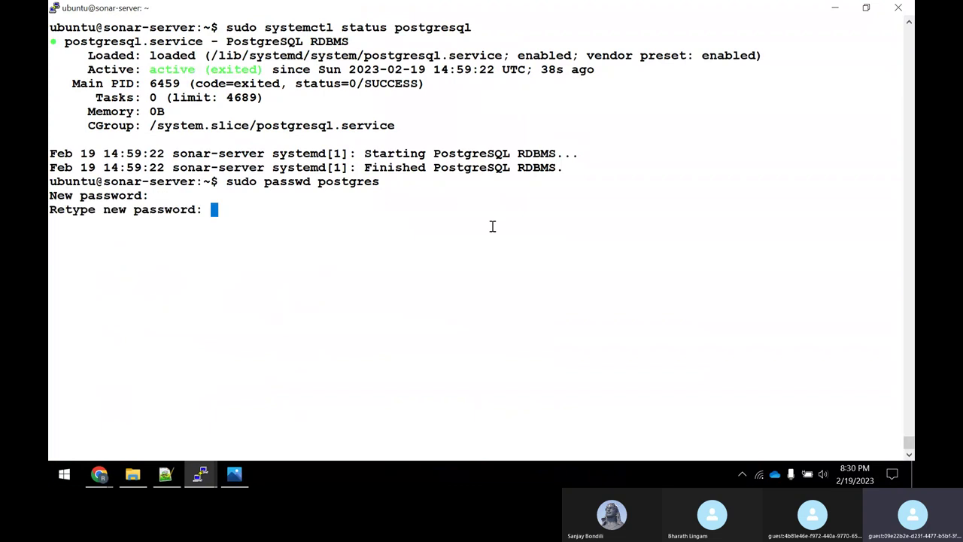
{"action": "key", "text": "Return"}
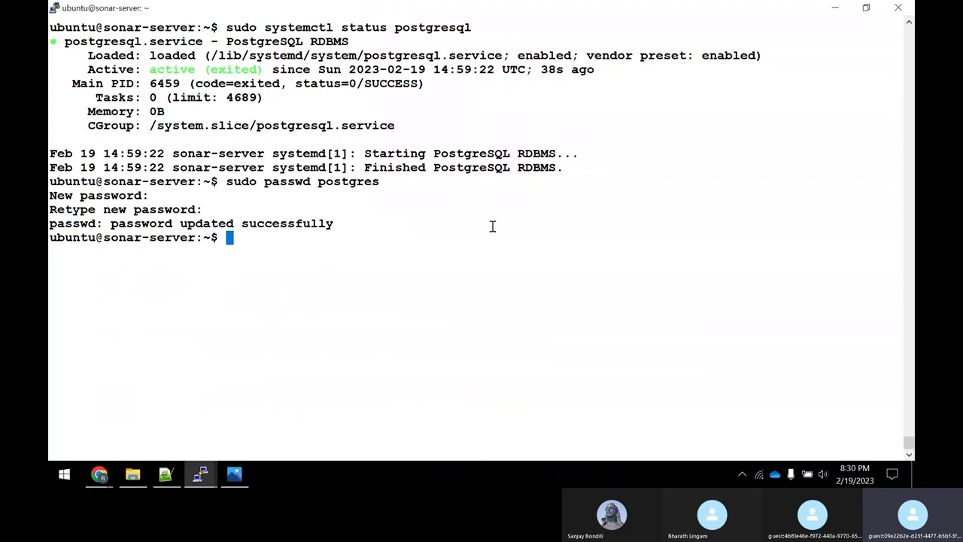
{"action": "left_click_drag", "start_coordinate": [319, 183], "coordinate": [355, 183]}
{"action": "key", "text": "alt+Tab"}
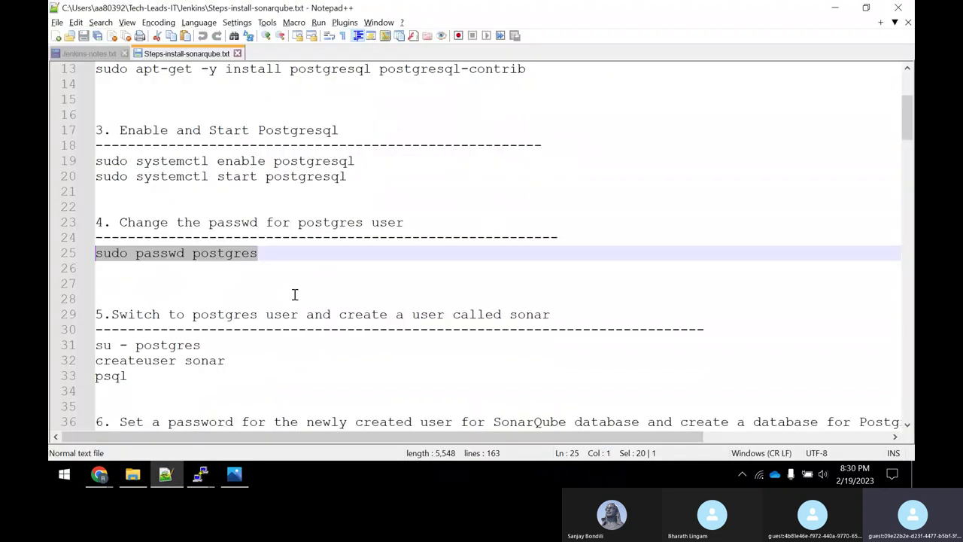
{"action": "left_click", "coordinate": [162, 279]}
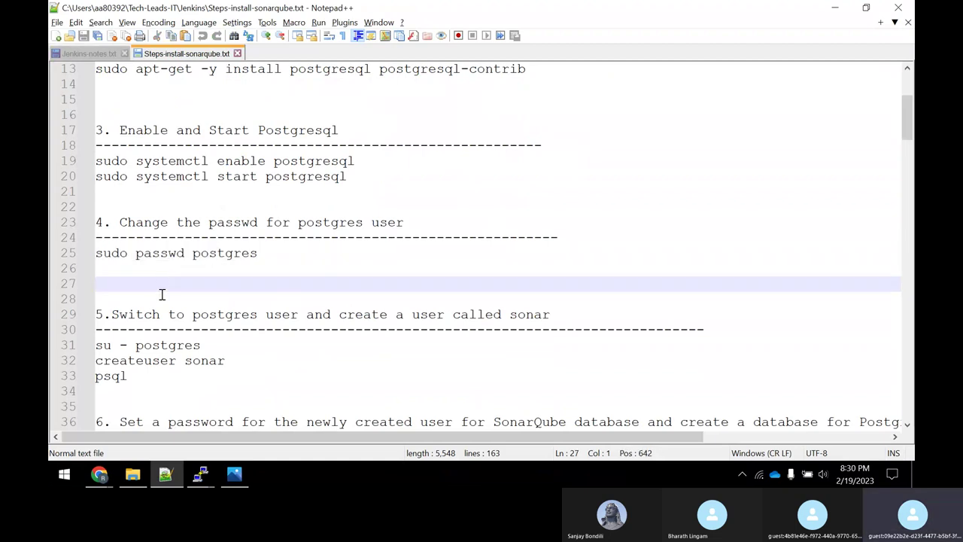
{"action": "type", "text": "set the pass"}
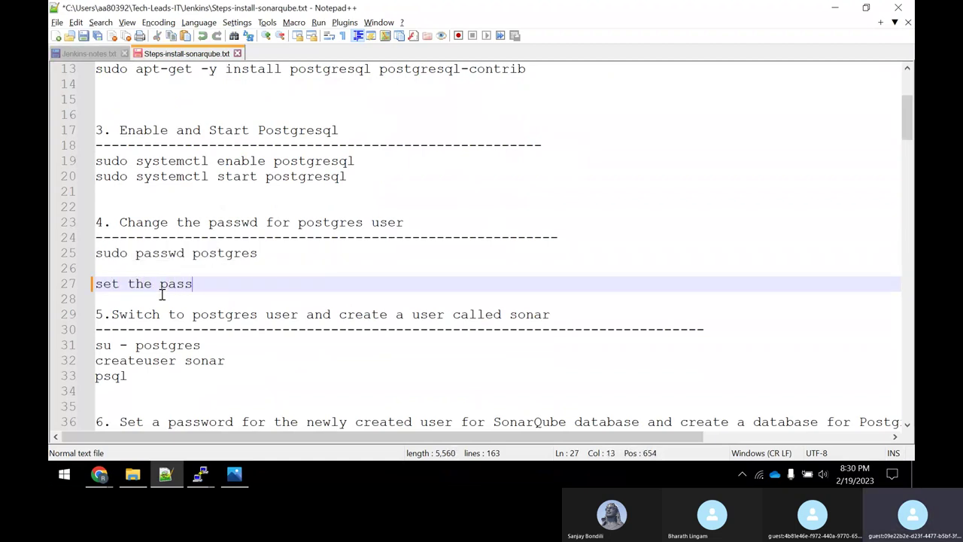
{"action": "type", "text": "word as -"}
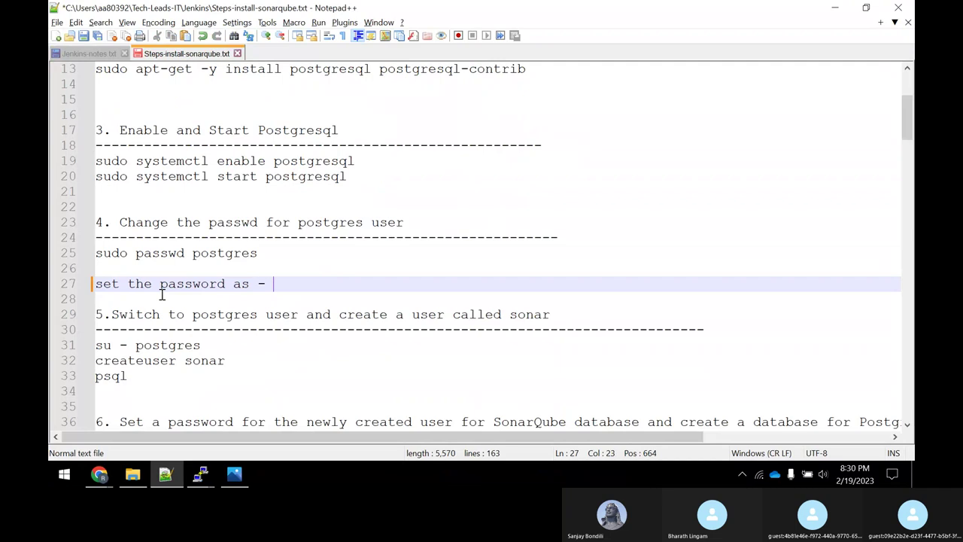
{"action": "double_click", "coordinate": [225, 254]}
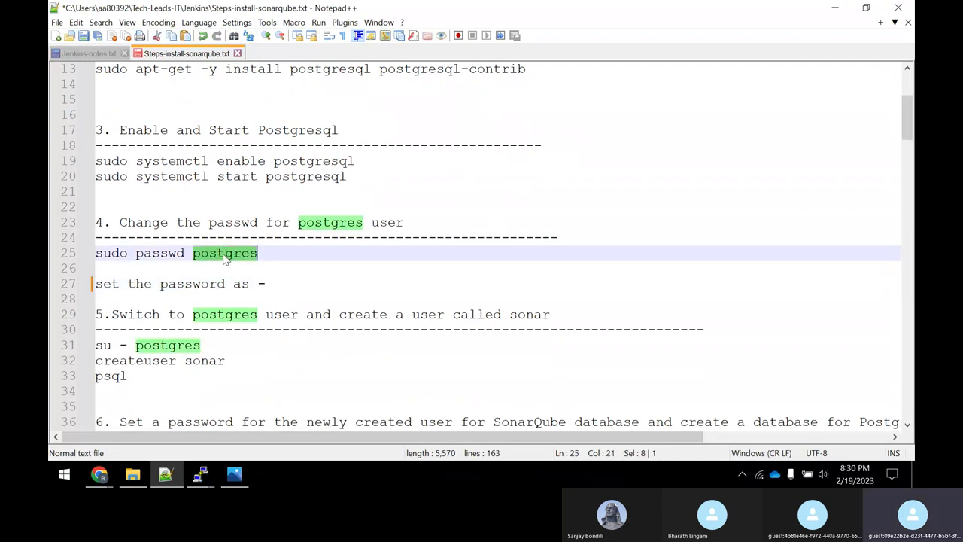
{"action": "right_click", "coordinate": [224, 253]}
{"action": "left_click", "coordinate": [253, 210]}
{"action": "left_click", "coordinate": [284, 283]}
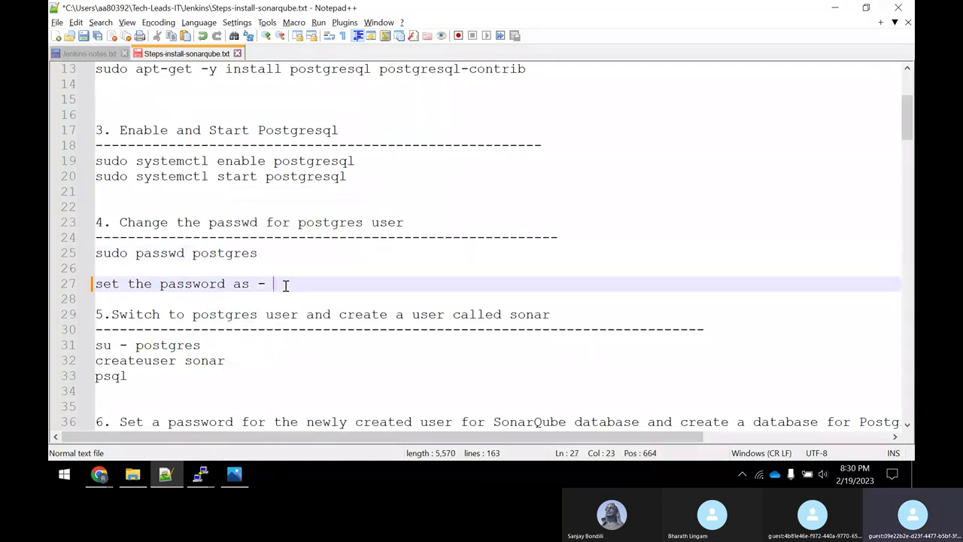
{"action": "key", "text": "ctrl+v"}
{"action": "key", "text": "ctrl+s"}
Copy the su - postgres command from line 31 of the notes.
{"action": "scroll", "coordinate": [333, 316], "scroll_direction": "down", "scroll_amount": 2}
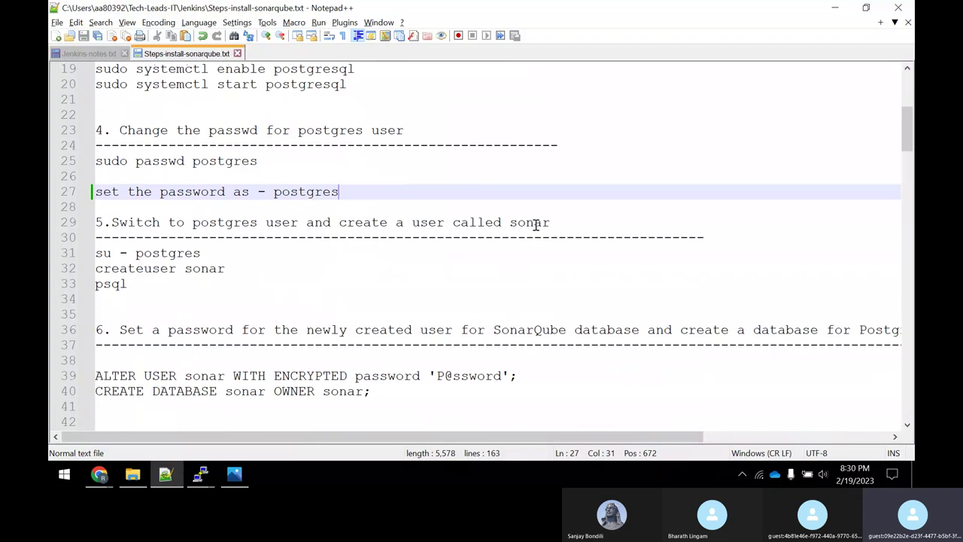
{"action": "left_click_drag", "start_coordinate": [200, 253], "coordinate": [95, 253]}
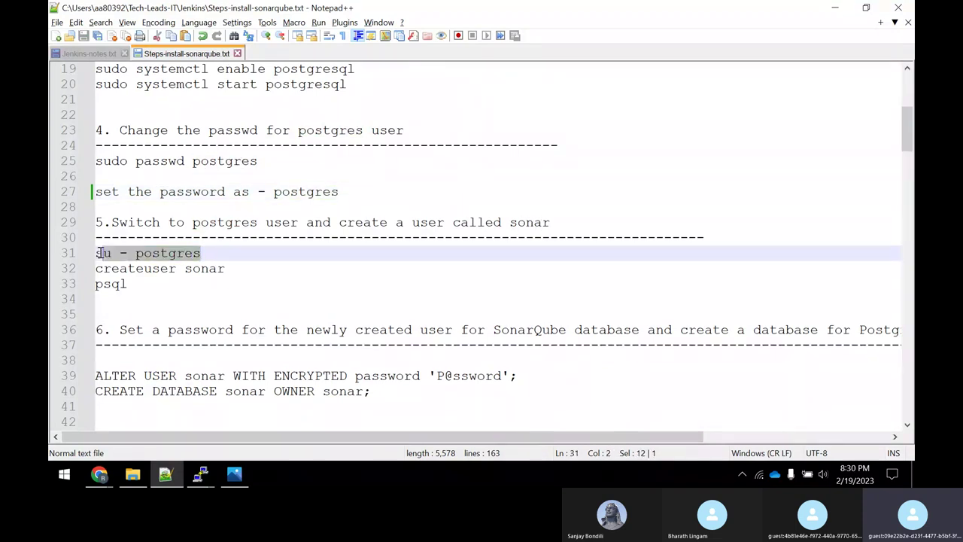
{"action": "right_click", "coordinate": [108, 253]}
{"action": "left_click", "coordinate": [126, 213]}
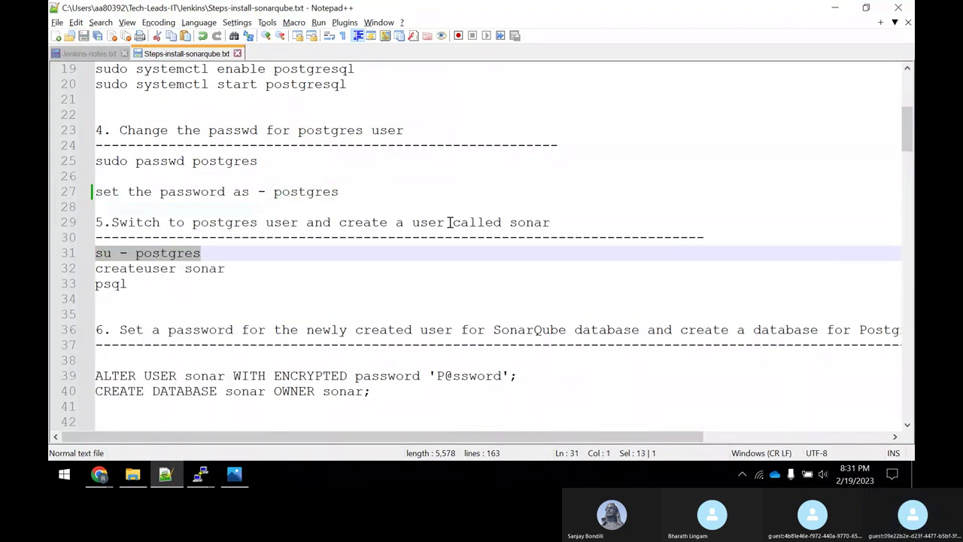
Switch to the postgres user with su - postgres, entering its password.
{"action": "key", "text": "alt+Tab"}
{"action": "right_click", "coordinate": [437, 243]}
{"action": "key", "text": "Return"}
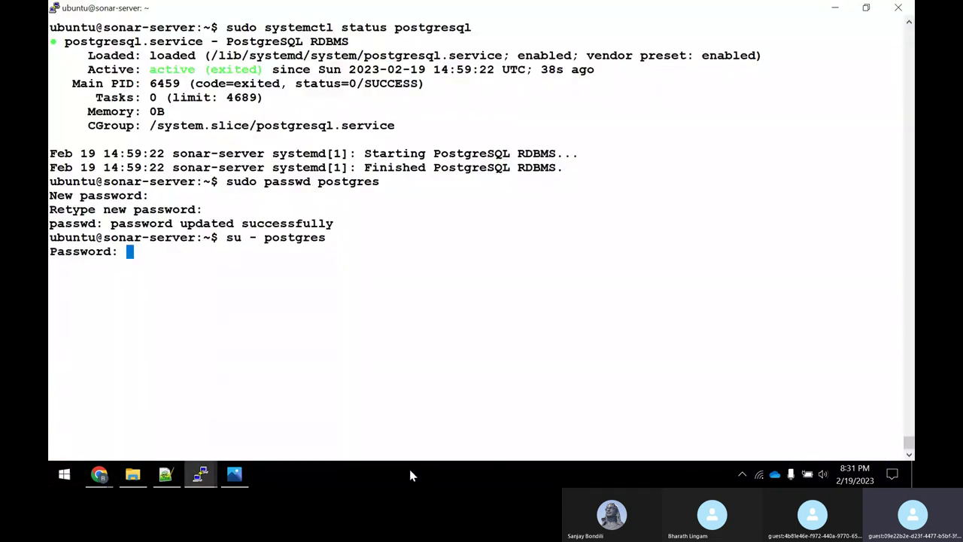
{"action": "key", "text": "alt+Tab"}
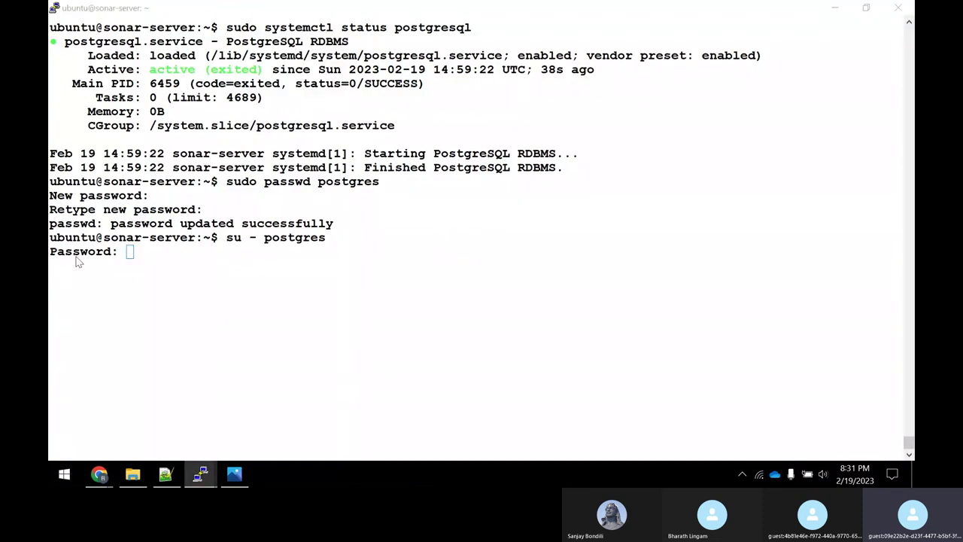
{"action": "key", "text": "alt+Tab"}
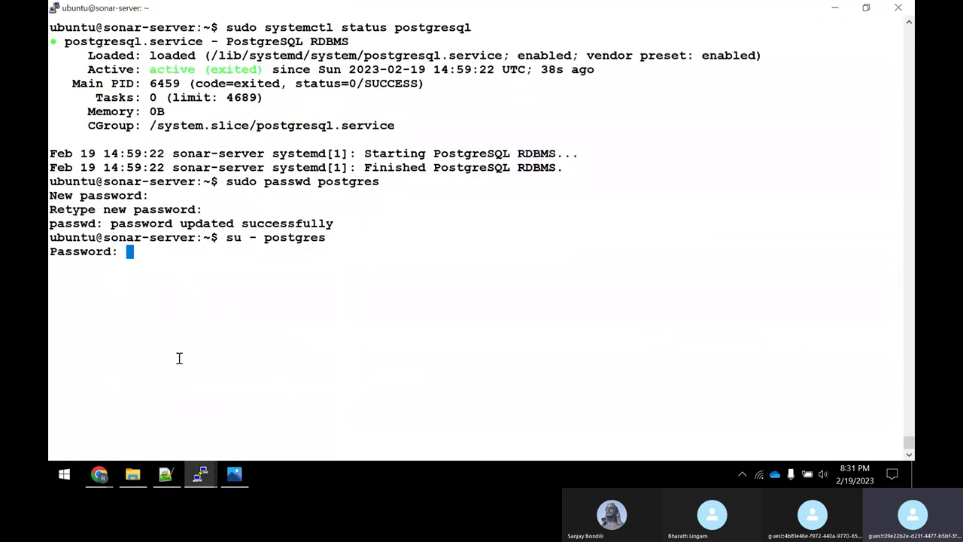
{"action": "key", "text": "Return"}
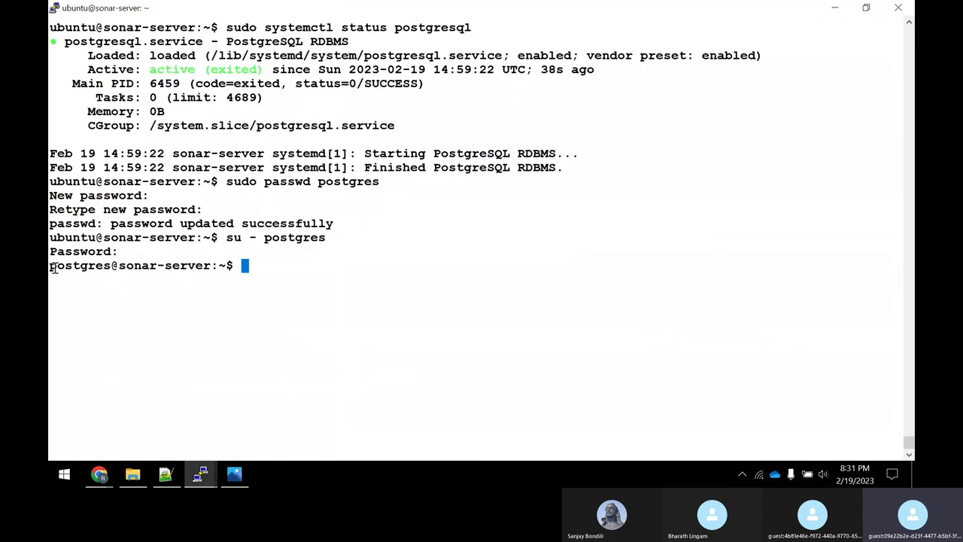
{"action": "left_click_drag", "start_coordinate": [51, 268], "coordinate": [111, 268]}
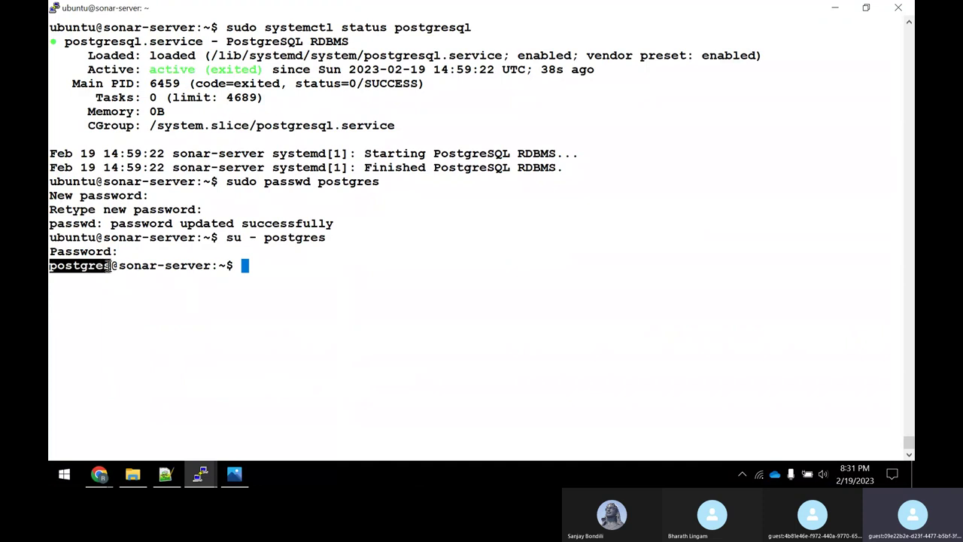
Create the sonar database user with createuser sonar.
{"action": "key", "text": "alt+Tab"}
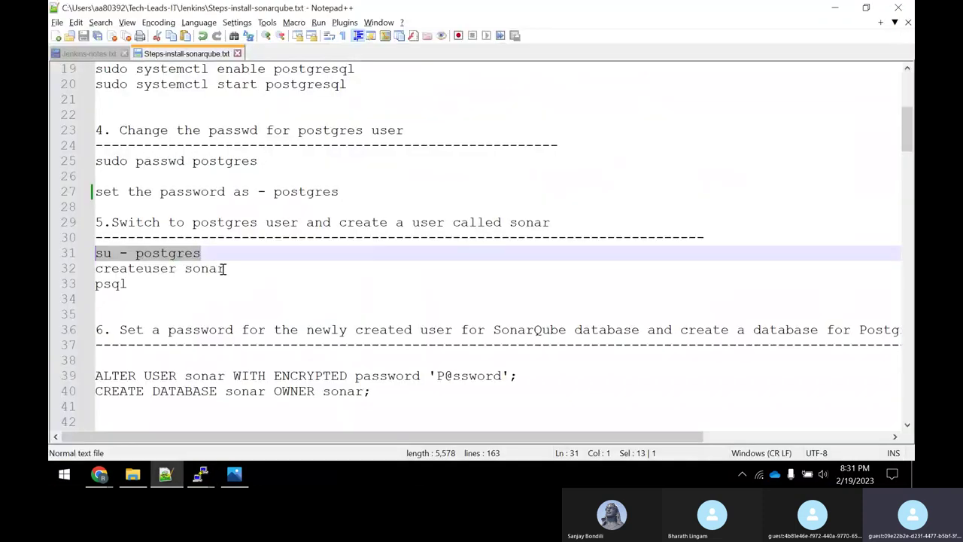
{"action": "left_click_drag", "start_coordinate": [224, 268], "coordinate": [91, 273]}
{"action": "right_click", "coordinate": [127, 277]}
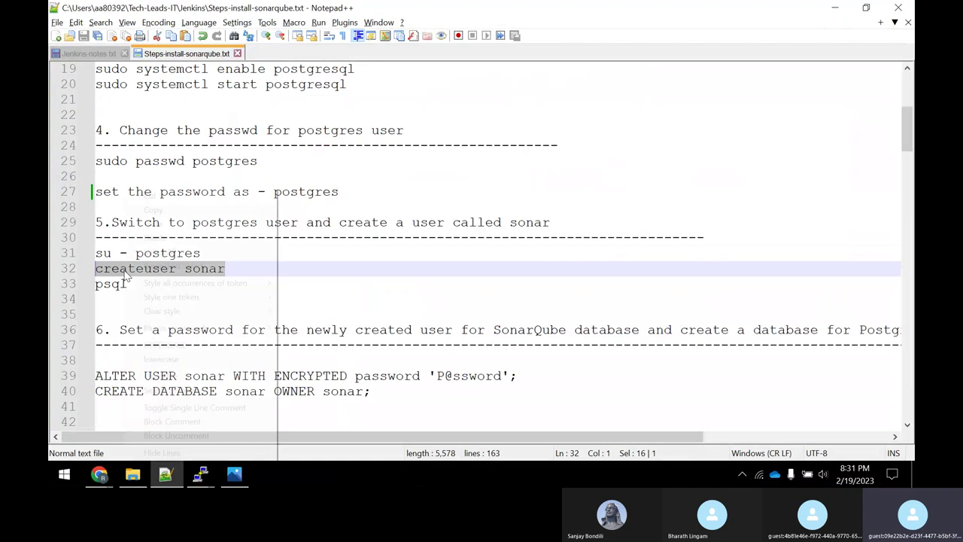
{"action": "left_click", "coordinate": [146, 209]}
{"action": "key", "text": "alt+Tab"}
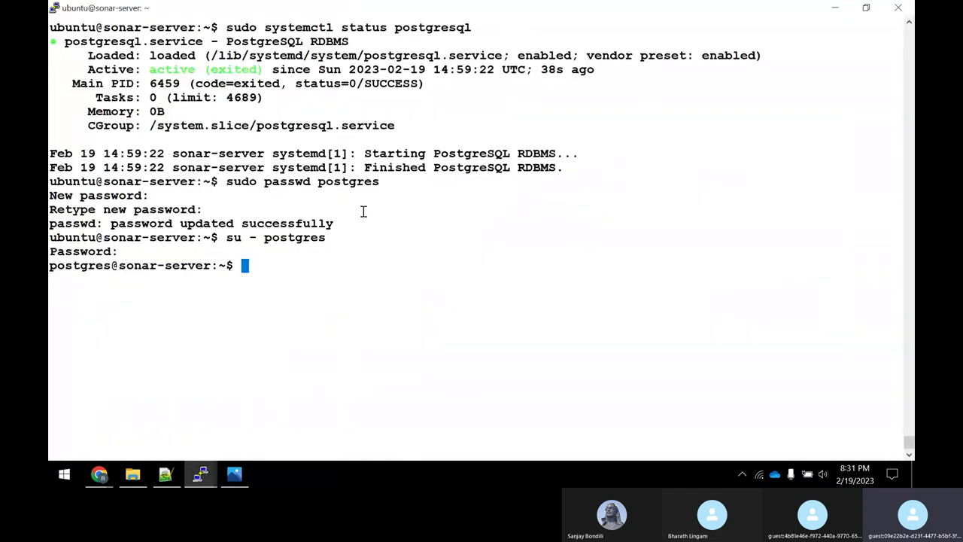
{"action": "right_click", "coordinate": [363, 208]}
{"action": "key", "text": "Return"}
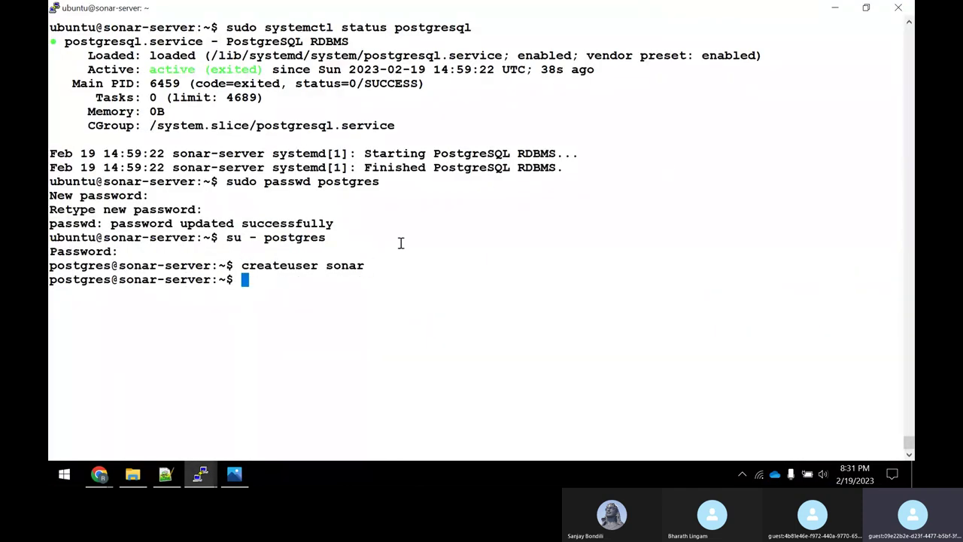
Start the psql shell, reaching the postgres=# prompt.
{"action": "key", "text": "alt+Tab"}
{"action": "left_click_drag", "start_coordinate": [128, 284], "coordinate": [97, 284]}
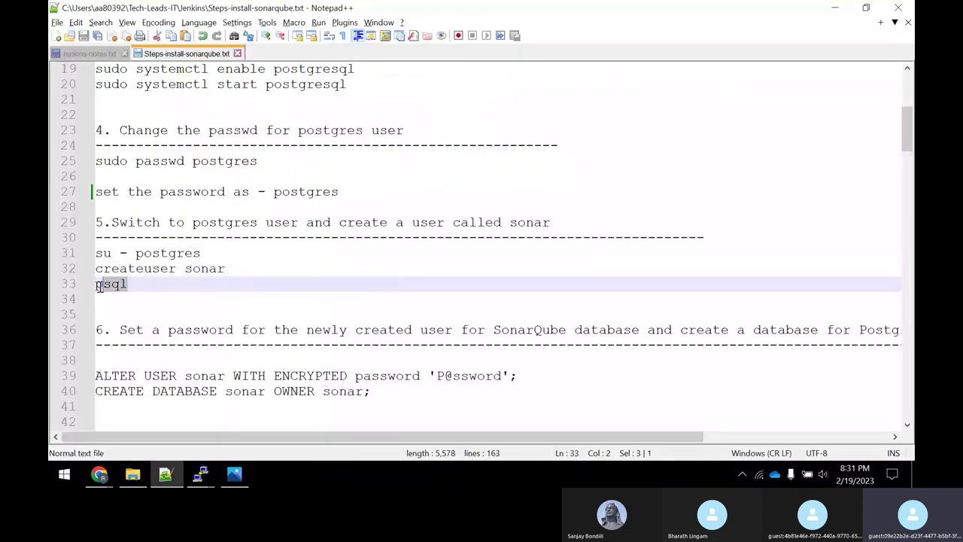
{"action": "right_click", "coordinate": [115, 287]}
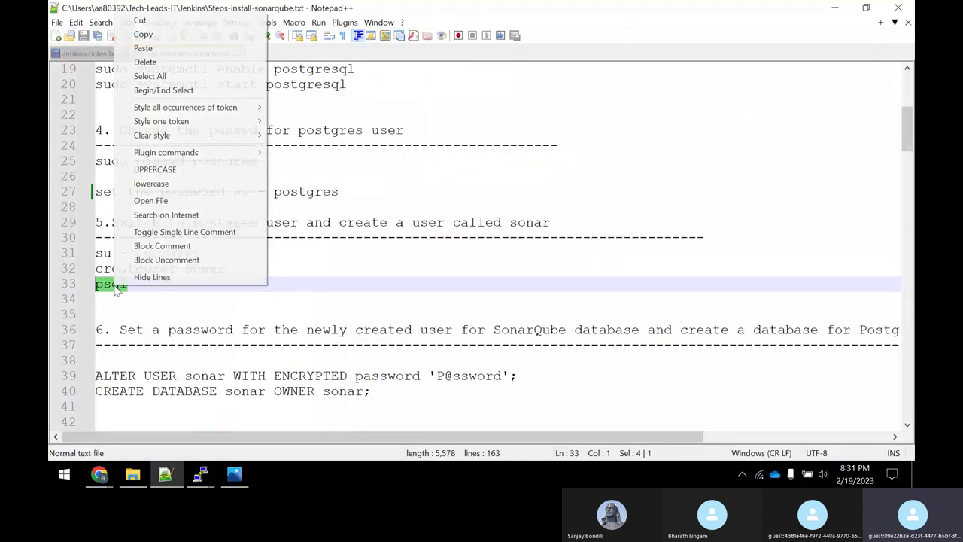
{"action": "left_click", "coordinate": [161, 35]}
{"action": "key", "text": "alt+Tab"}
{"action": "key", "text": "shift+Insert"}
{"action": "key", "text": "Return"}
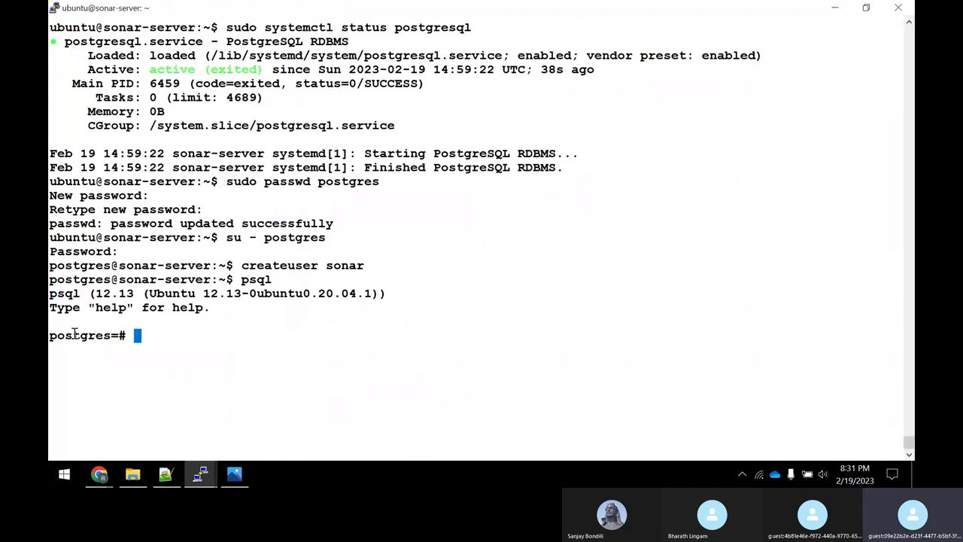
{"action": "left_click_drag", "start_coordinate": [49, 335], "coordinate": [112, 336]}
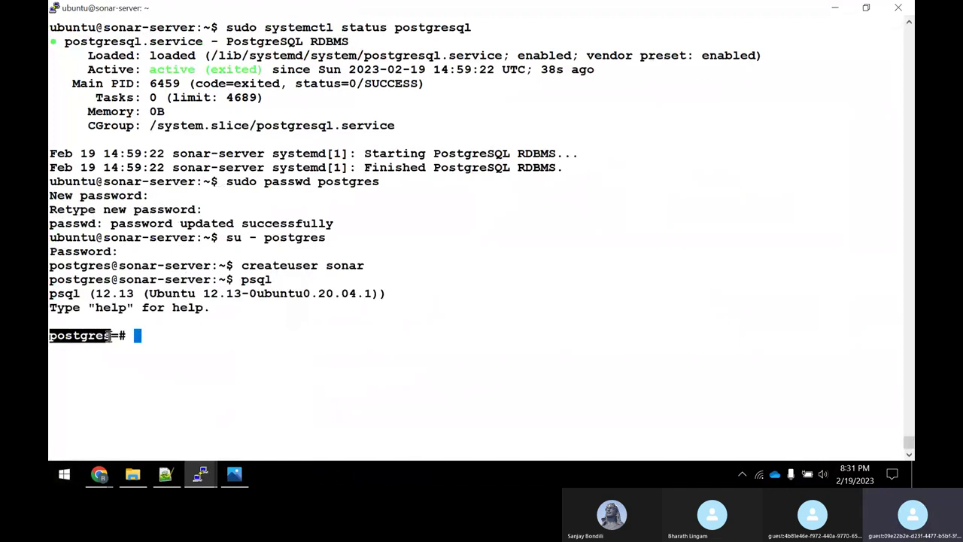
{"action": "key", "text": "alt+Tab"}
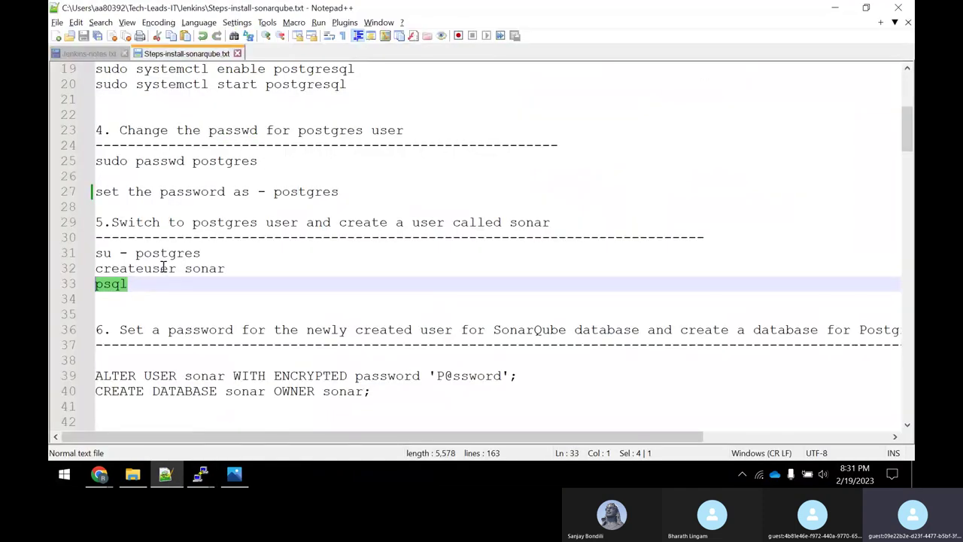
{"action": "scroll", "coordinate": [624, 330], "scroll_direction": "down", "scroll_amount": 2}
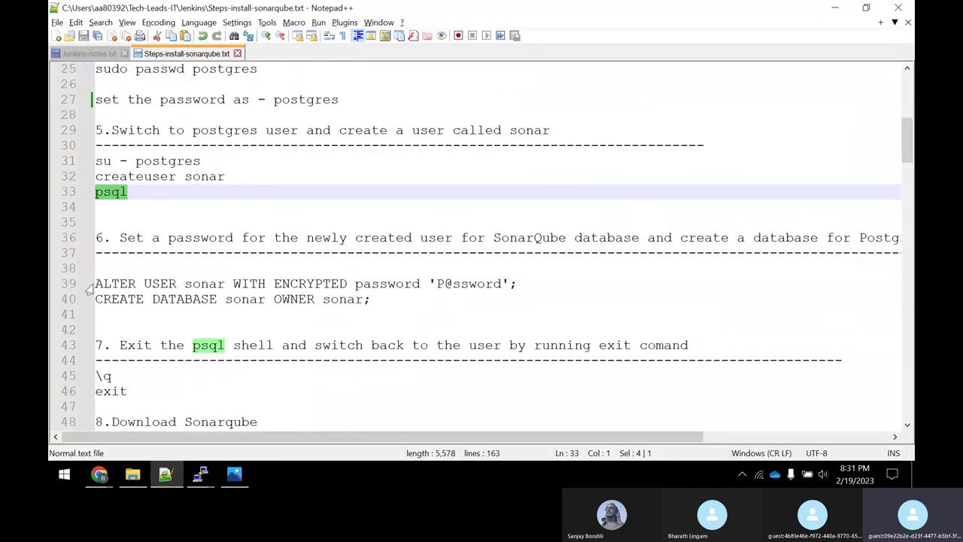
Set the sonar user's password with ALTER USER sonar WITH ENCRYPTED password from line 39.
{"action": "left_click_drag", "start_coordinate": [98, 283], "coordinate": [532, 283]}
{"action": "right_click", "coordinate": [507, 284]}
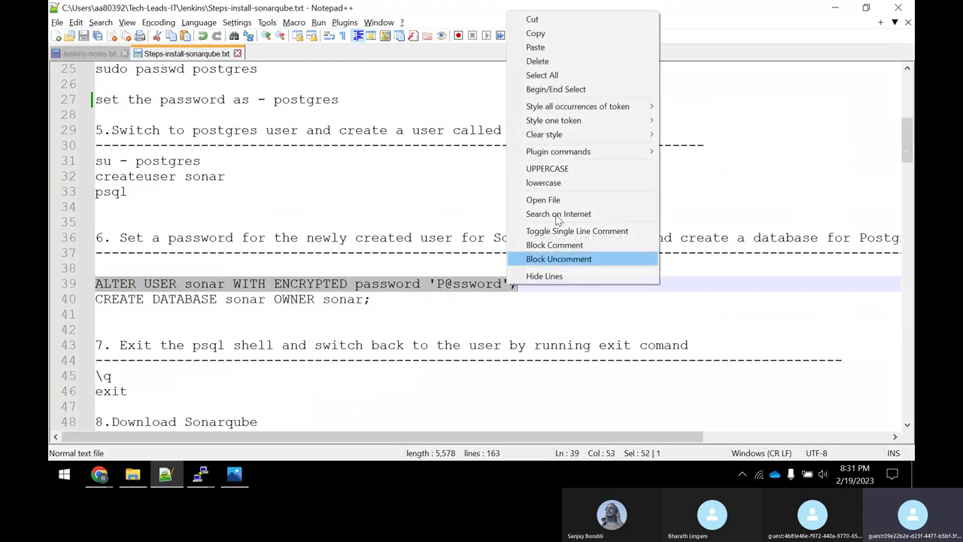
{"action": "left_click", "coordinate": [548, 33]}
{"action": "key", "text": "alt+Tab"}
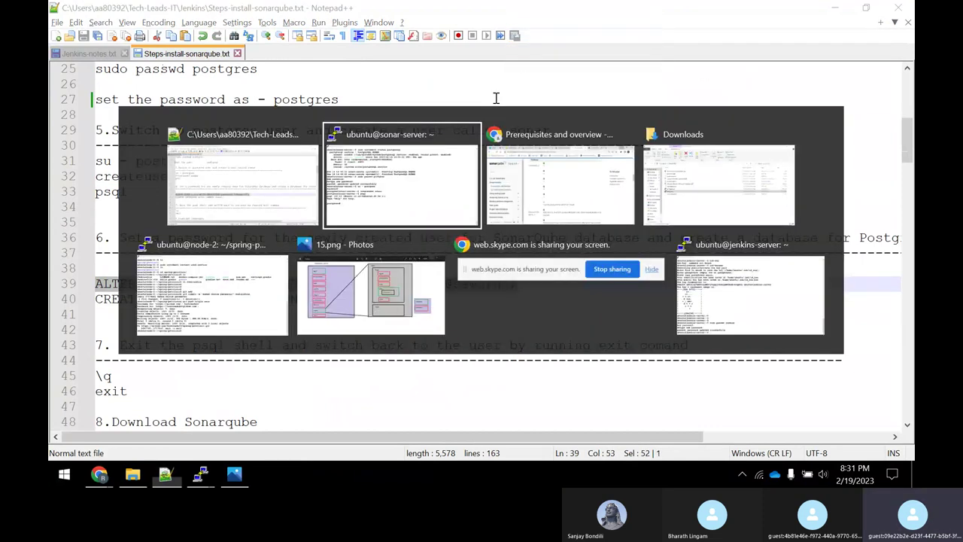
{"action": "key", "text": "alt+Tab"}
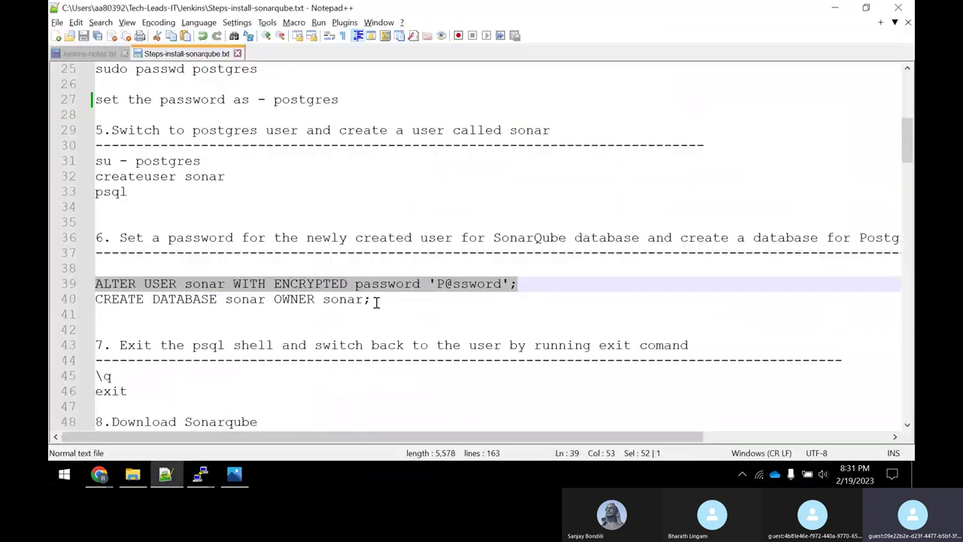
Create the database with CREATE DATABASE sonar OWNER sonar;.
{"action": "left_click_drag", "start_coordinate": [372, 299], "coordinate": [97, 300]}
{"action": "right_click", "coordinate": [125, 299]}
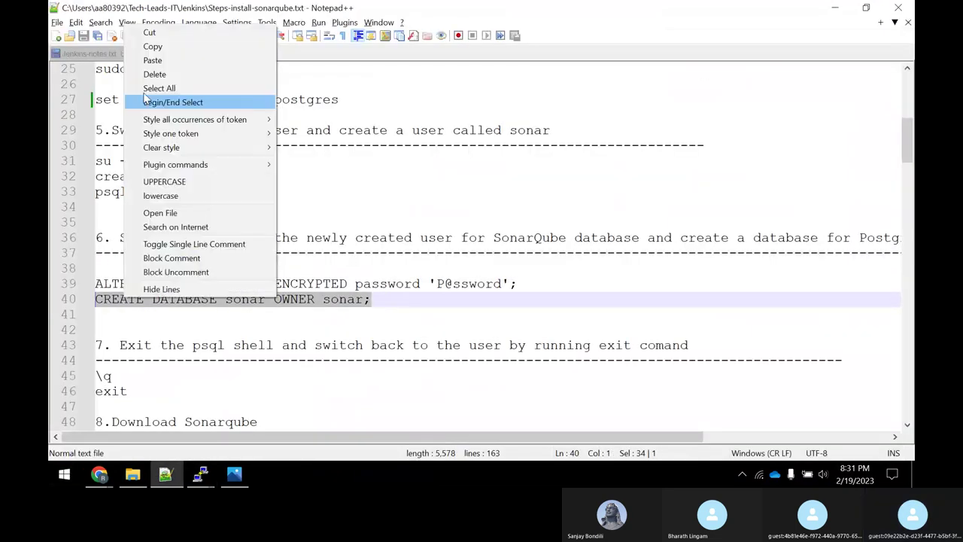
{"action": "left_click", "coordinate": [152, 47]}
{"action": "key", "text": "alt+Tab"}
{"action": "right_click", "coordinate": [354, 190]}
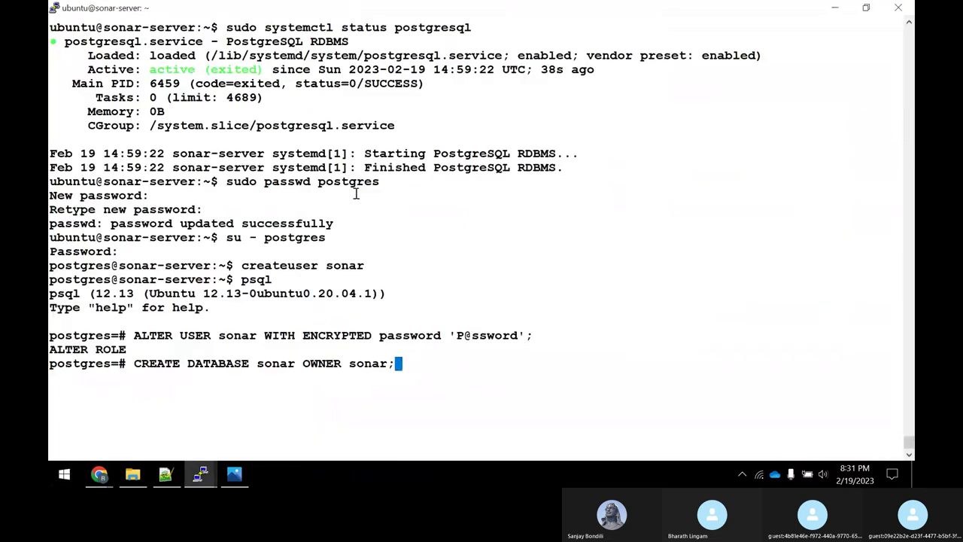
{"action": "key", "text": "Return"}
Leave psql with \q and exit the postgres session back to the ubuntu prompt.
{"action": "key", "text": "alt+Tab"}
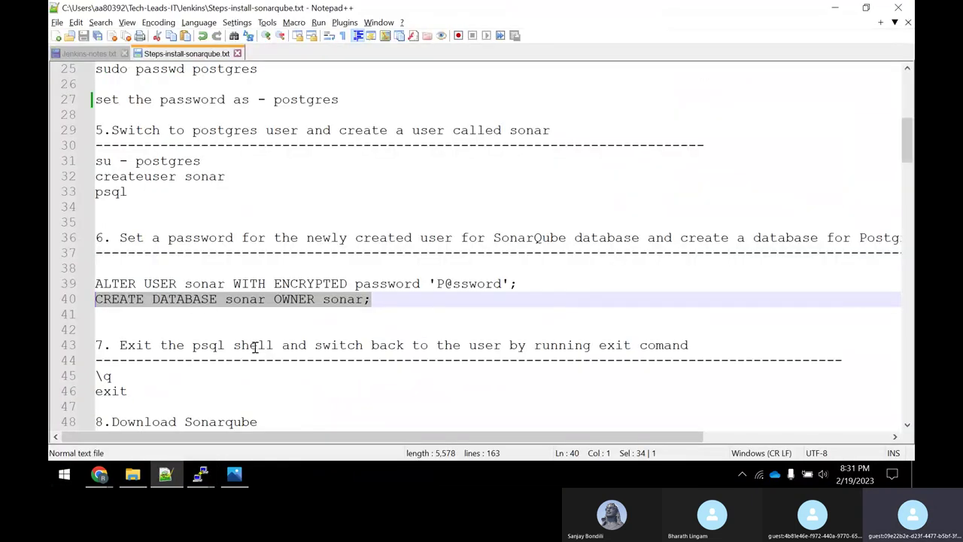
{"action": "key", "text": "alt+Tab"}
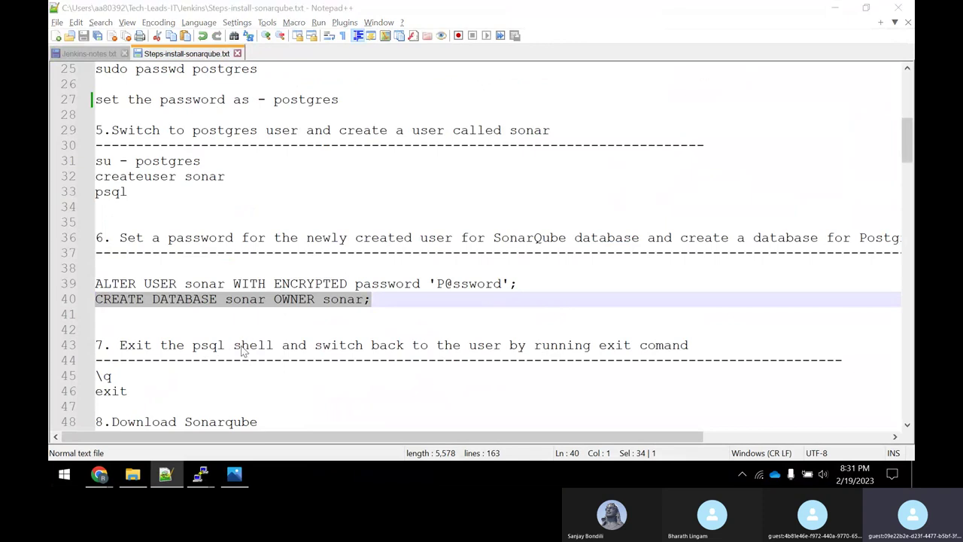
{"action": "key", "text": "alt+Tab"}
{"action": "key", "text": "alt+Tab"}
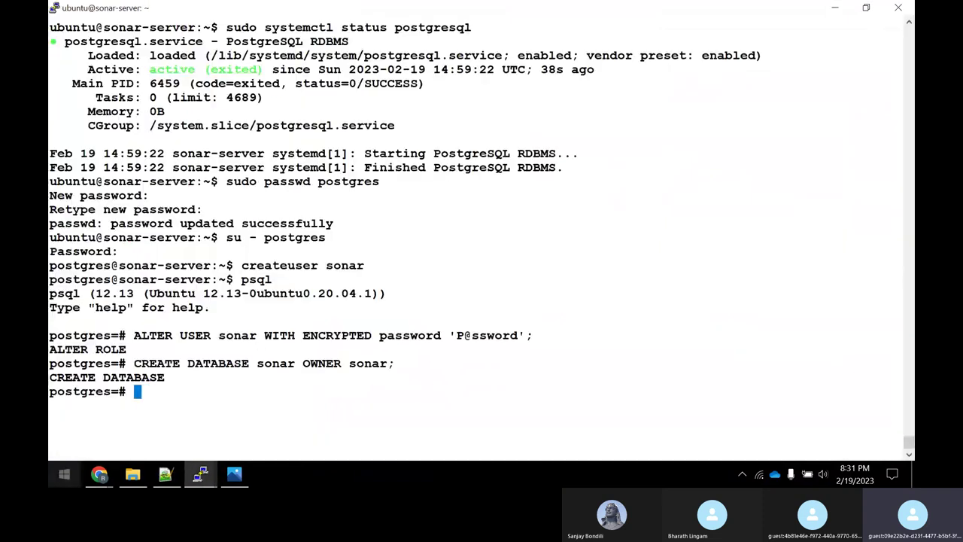
{"action": "type", "text": "\\q"}
{"action": "key", "text": "Return"}
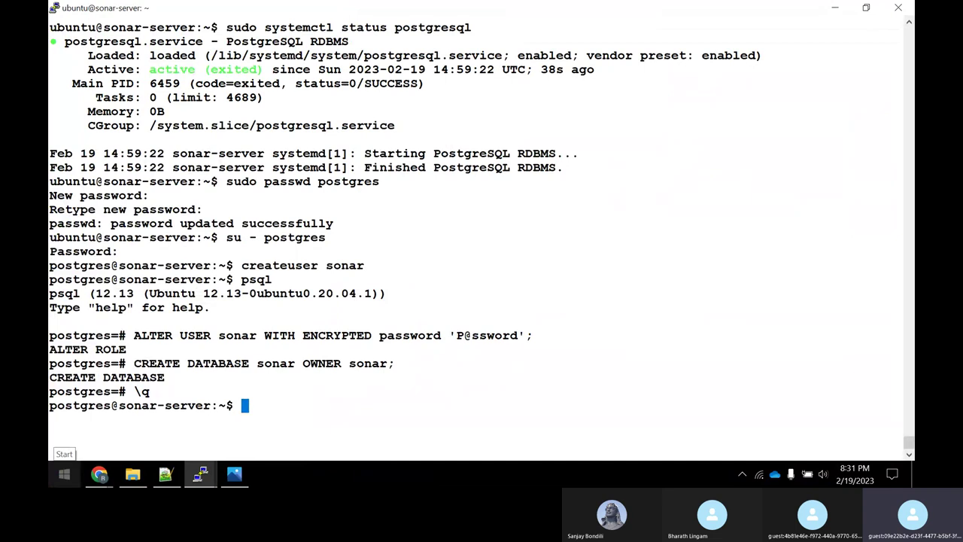
{"action": "key", "text": "alt+Tab"}
{"action": "key", "text": "alt+Tab"}
{"action": "type", "text": "ex"}
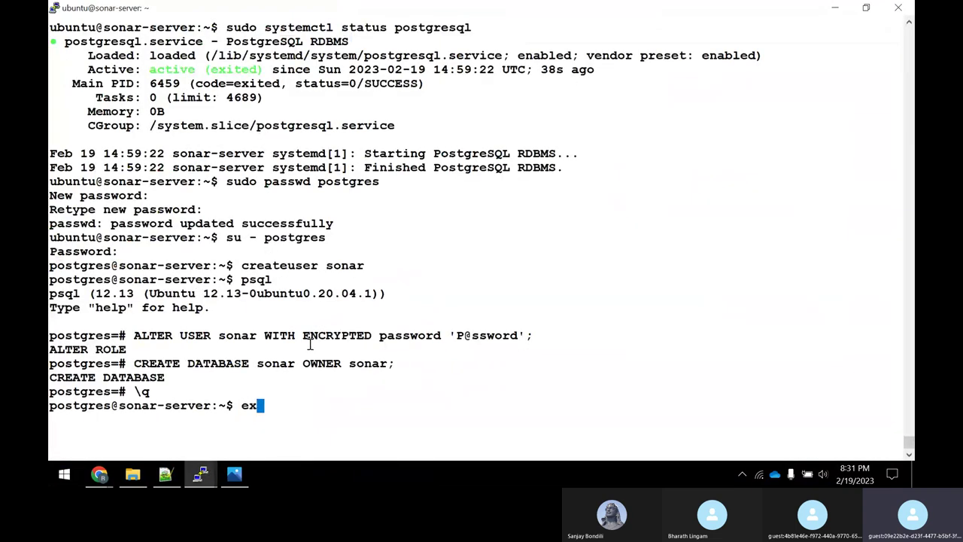
{"action": "type", "text": "it"}
{"action": "key", "text": "Return"}
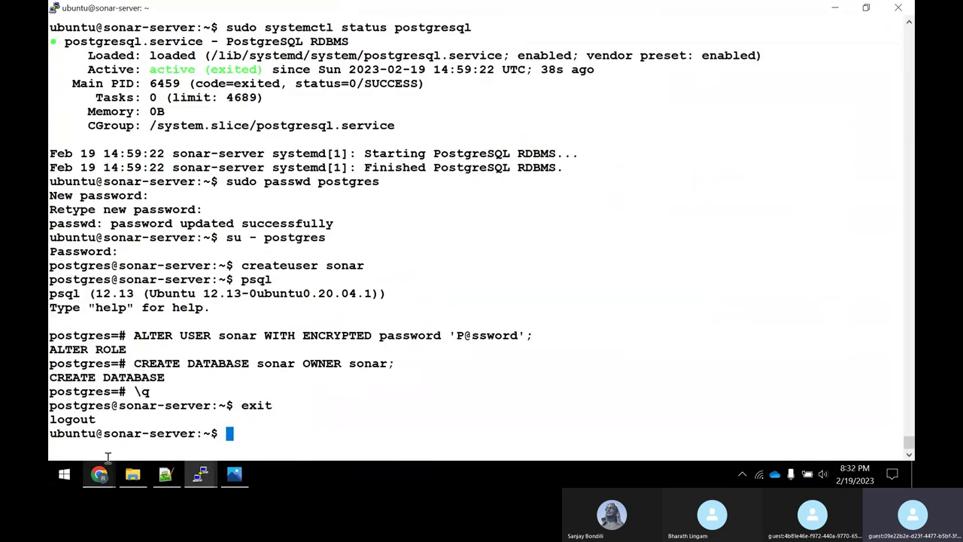
{"action": "left_click_drag", "start_coordinate": [54, 434], "coordinate": [89, 433]}
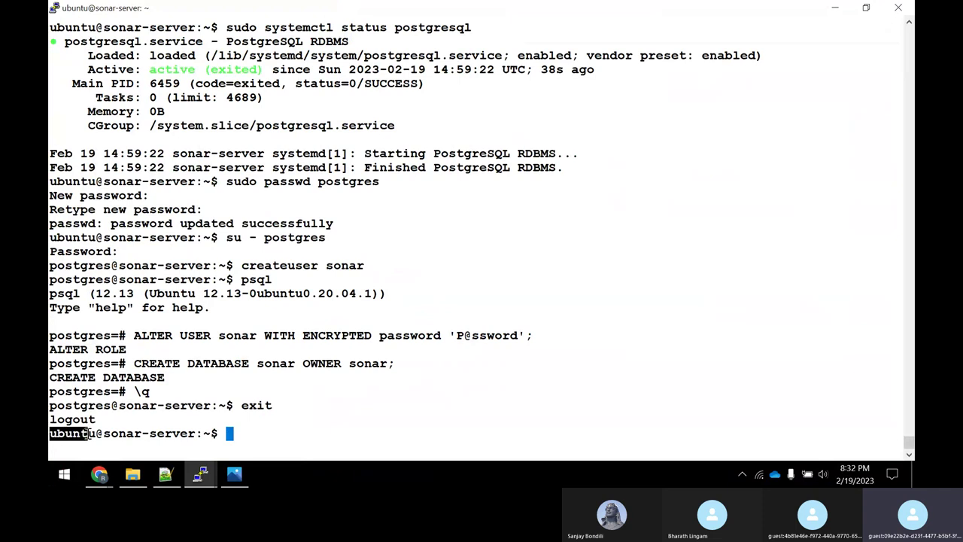
Download the SonarQube 9.8.0.63668 zip with wget, using the URL from line 50 of the notes.
{"action": "key", "text": "alt+Tab"}
{"action": "scroll", "coordinate": [225, 301], "scroll_direction": "down", "scroll_amount": 3}
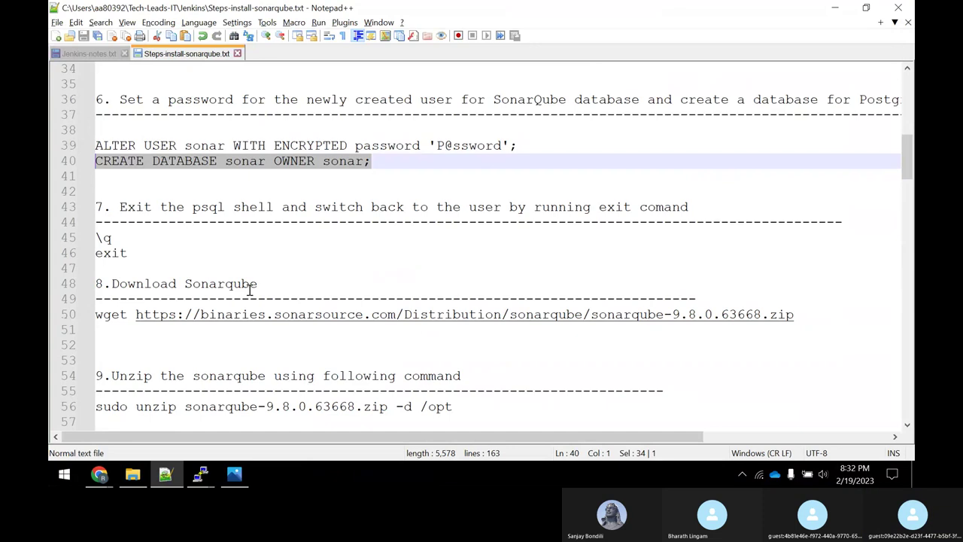
{"action": "key", "text": "alt+Tab"}
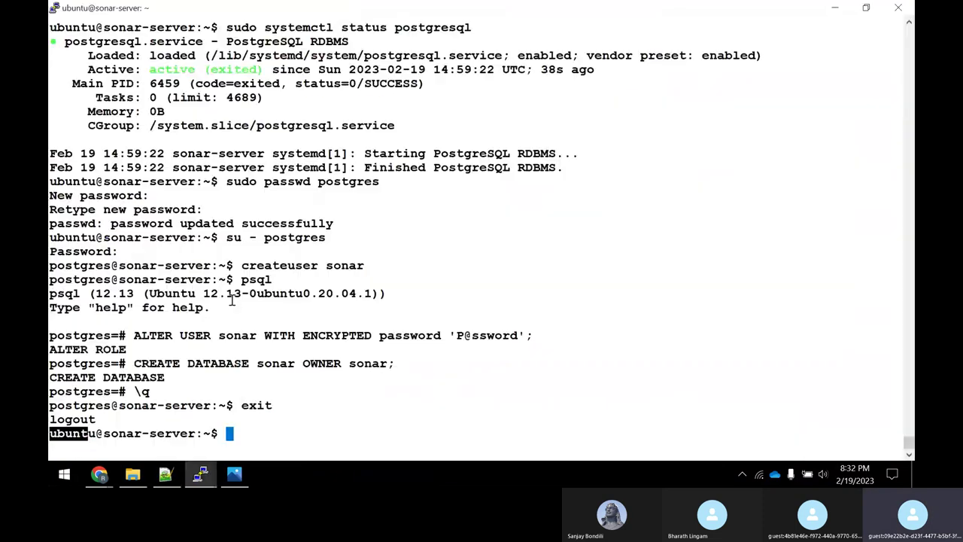
{"action": "key", "text": "alt+Tab"}
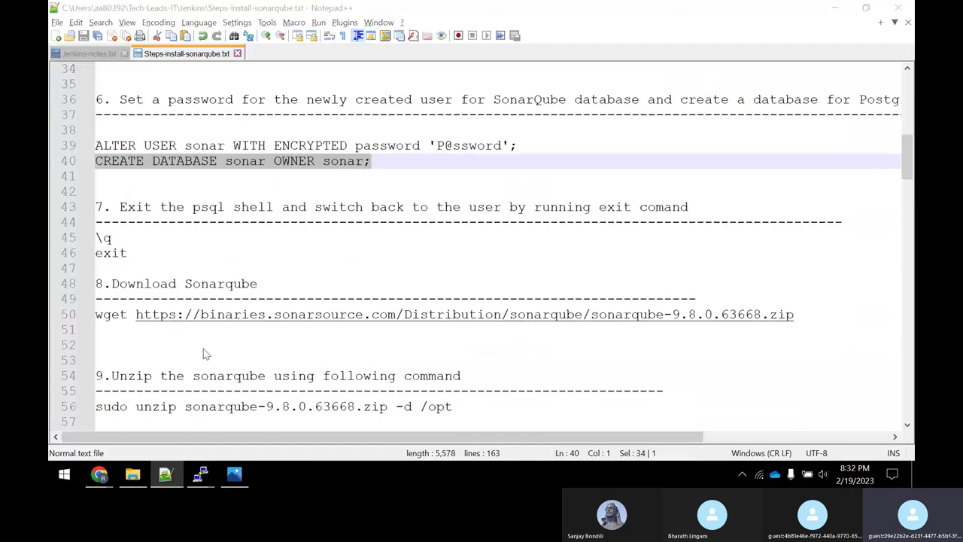
{"action": "key", "text": "alt+Tab"}
{"action": "type", "text": "wget"}
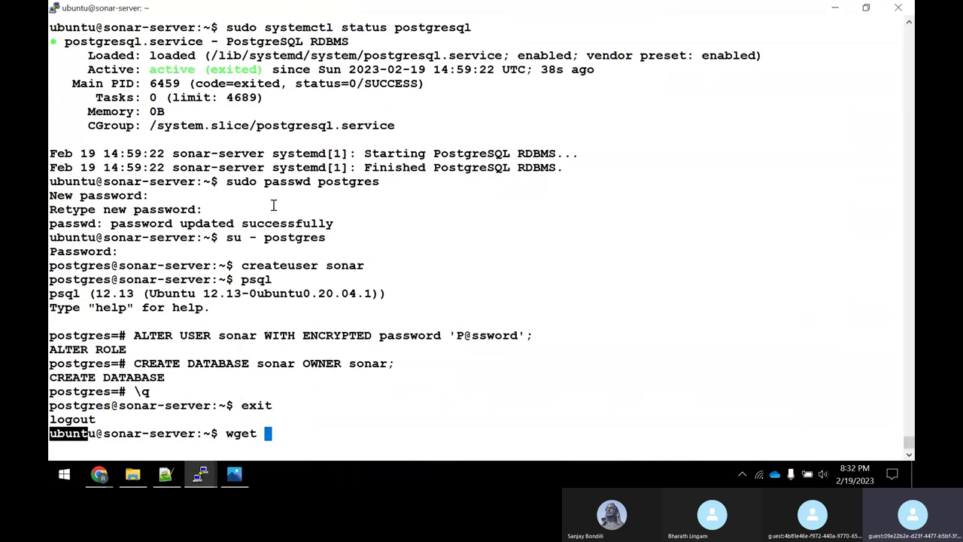
{"action": "key", "text": "alt+Tab"}
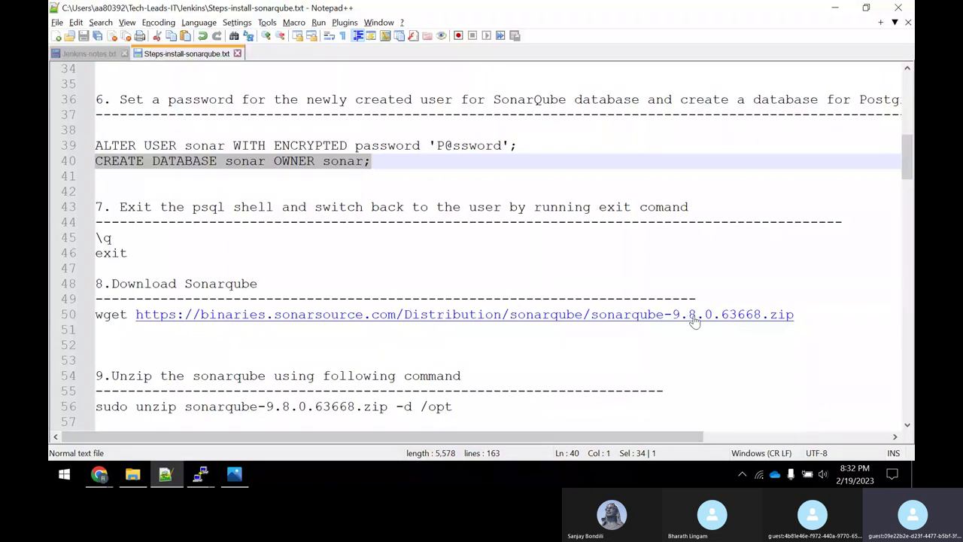
{"action": "left_click_drag", "start_coordinate": [801, 316], "coordinate": [134, 314]}
{"action": "right_click", "coordinate": [161, 321]}
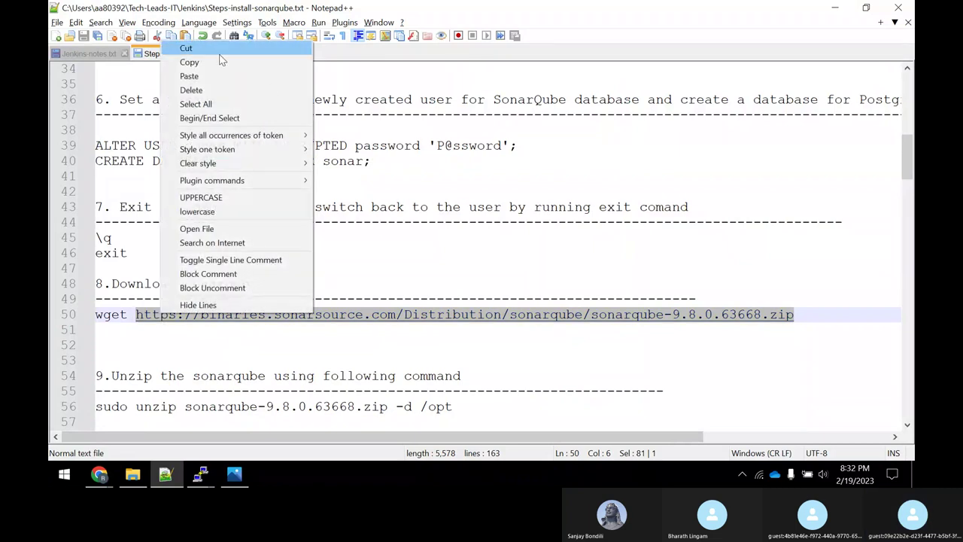
{"action": "left_click", "coordinate": [222, 63]}
{"action": "key", "text": "alt+Tab"}
{"action": "right_click", "coordinate": [548, 219]}
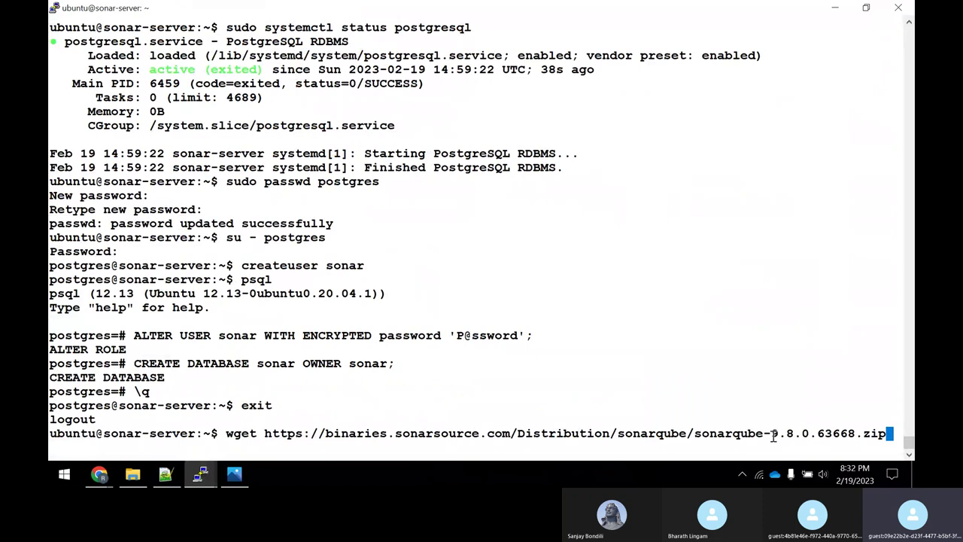
{"action": "key", "text": "Return"}
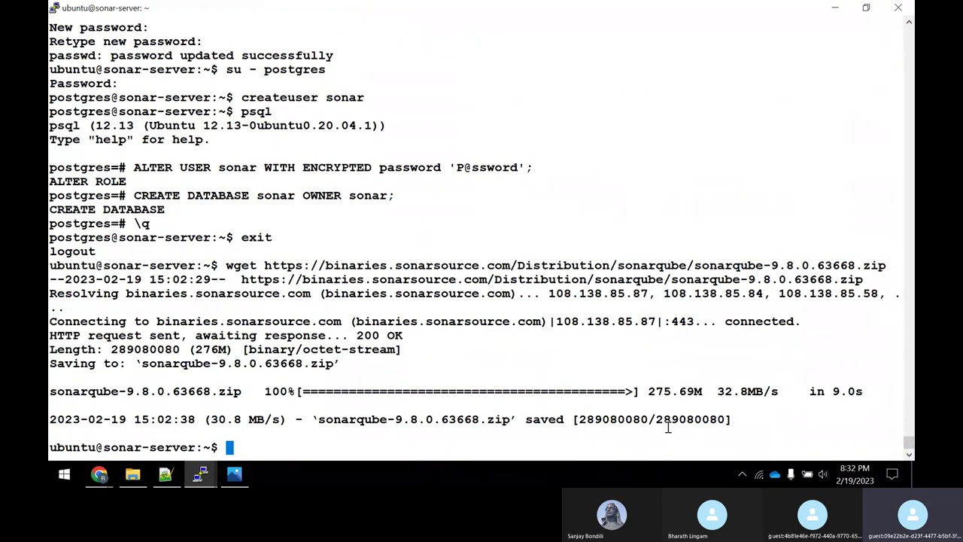
List the files and confirm sonarqube-9.8.0.63668.zip is 276M with du -hs.
{"action": "type", "text": "ls"}
{"action": "key", "text": "Return"}
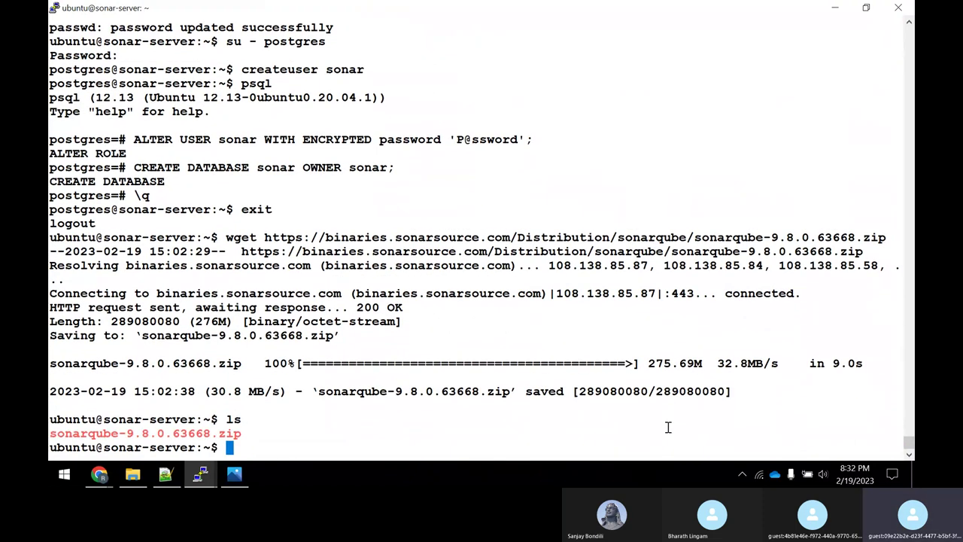
{"action": "type", "text": "du -hs so"}
{"action": "key", "text": "Tab"}
{"action": "key", "text": "Return"}
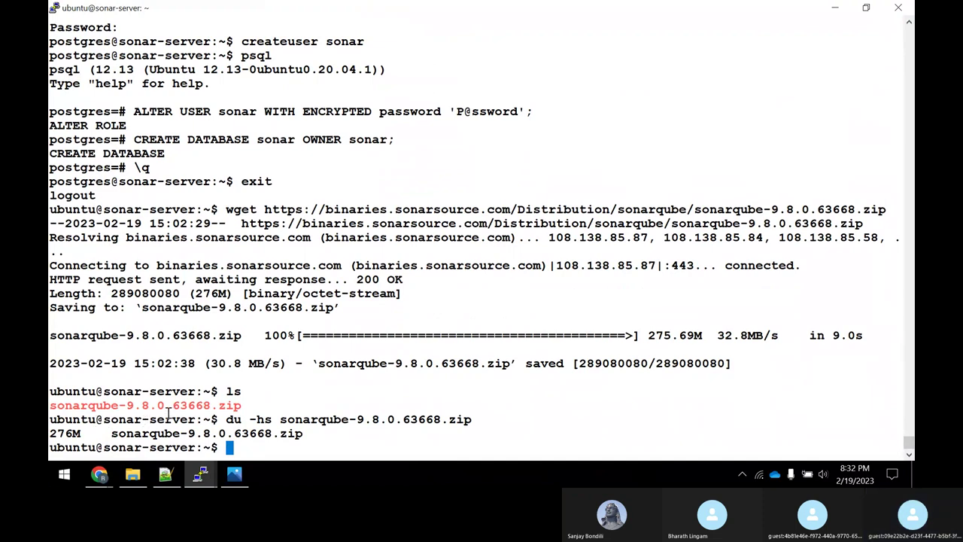
Copy the unzip command from line 56 of the install notes.
{"action": "key", "text": "alt+Tab"}
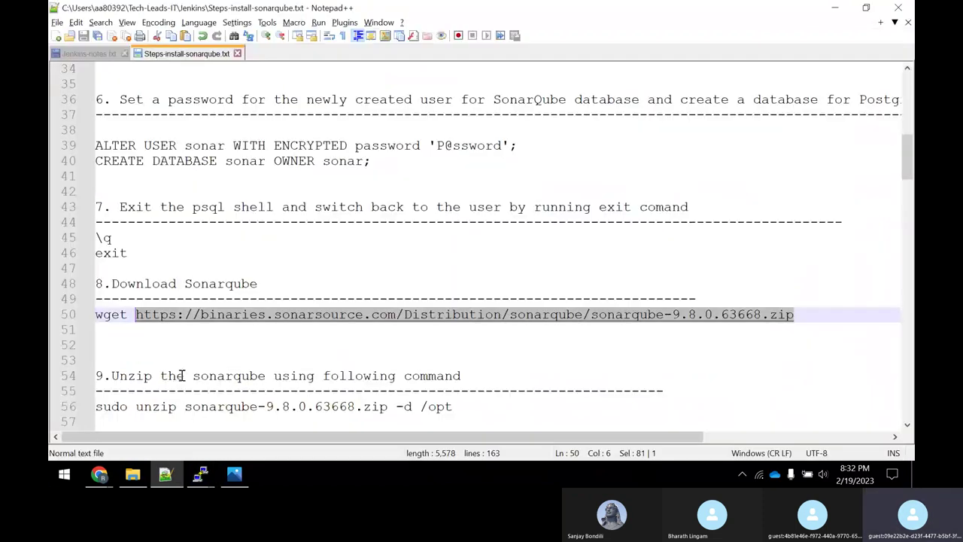
{"action": "scroll", "coordinate": [272, 354], "scroll_direction": "down", "scroll_amount": 3}
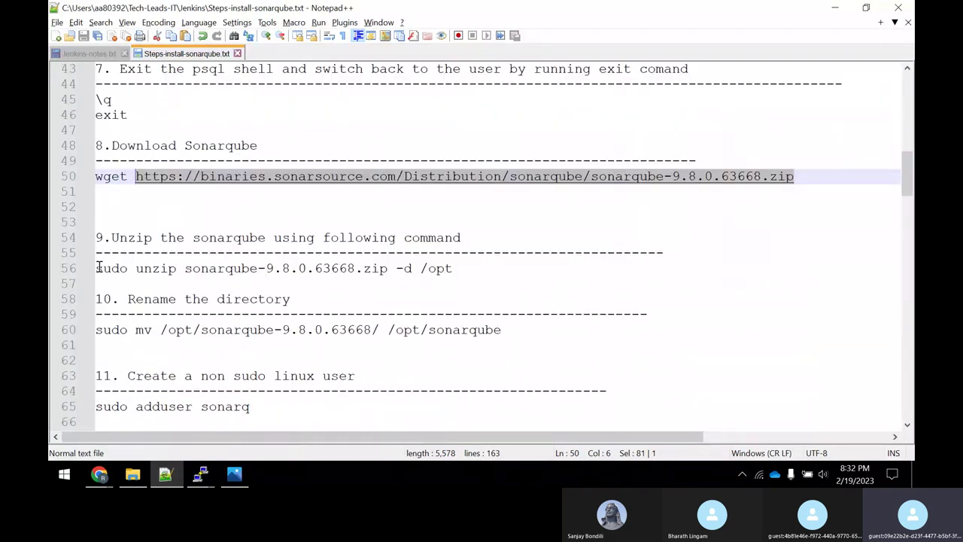
{"action": "left_click_drag", "start_coordinate": [99, 268], "coordinate": [452, 269]}
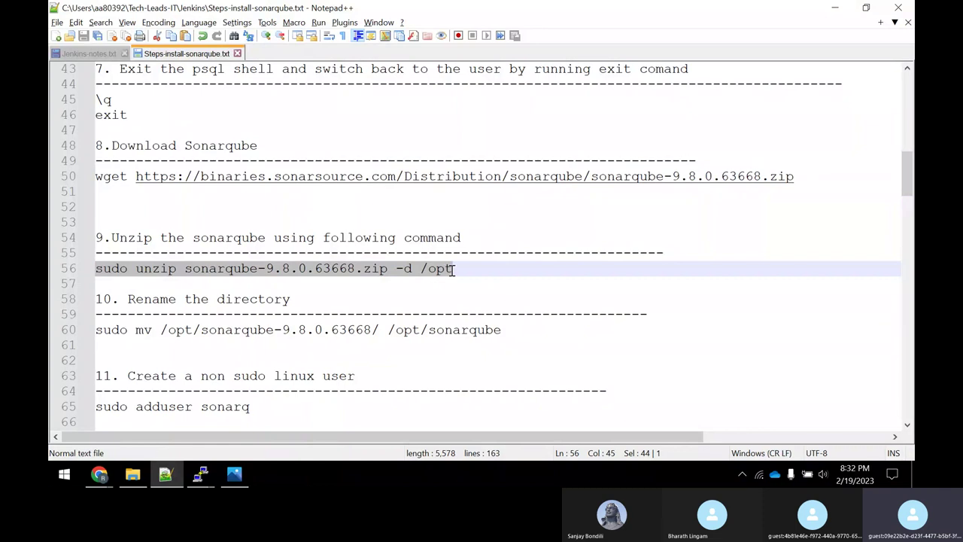
{"action": "right_click", "coordinate": [435, 276]}
{"action": "left_click", "coordinate": [456, 210]}
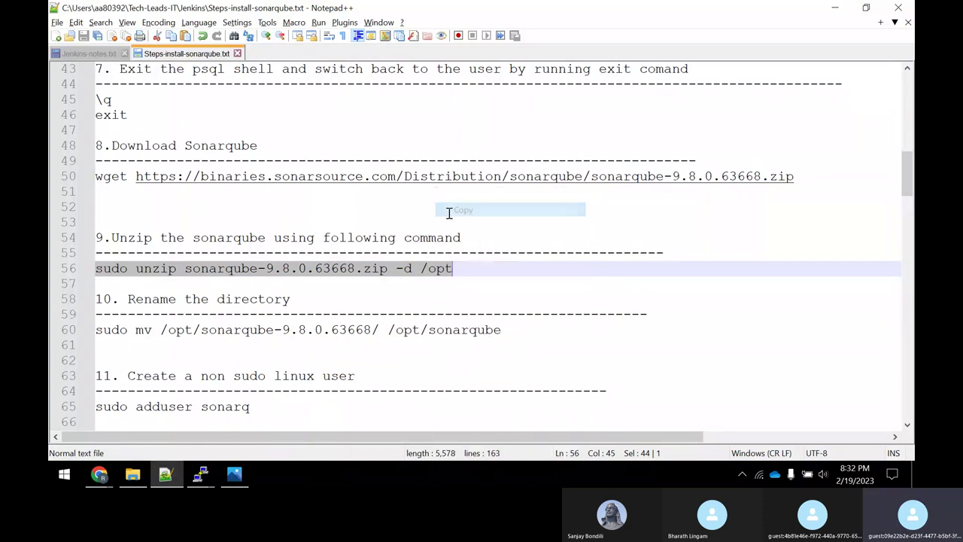
{"action": "key", "text": "alt+Tab"}
Clear the screen, unzip SonarQube into /opt, then change into /opt.
{"action": "key", "text": "ctrl+l"}
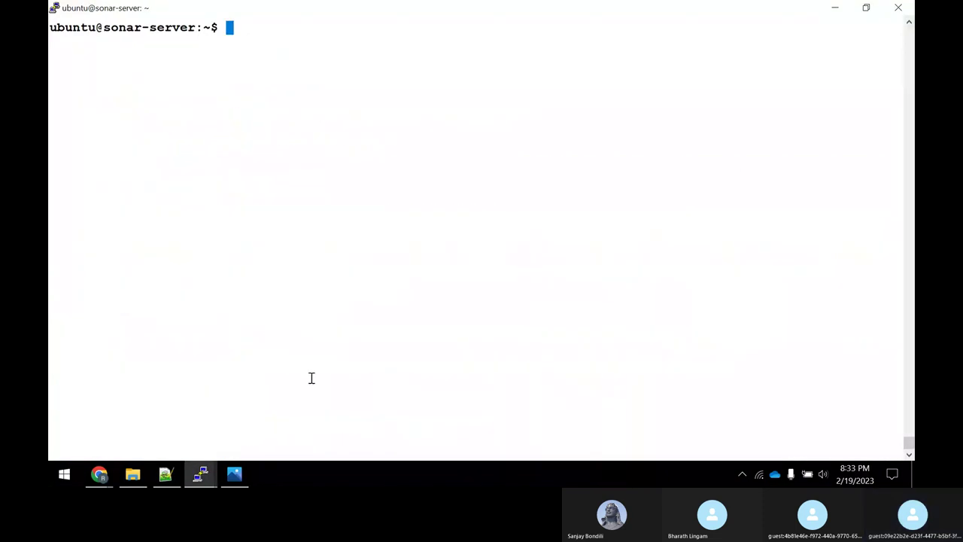
{"action": "right_click", "coordinate": [357, 180]}
{"action": "key", "text": "Return"}
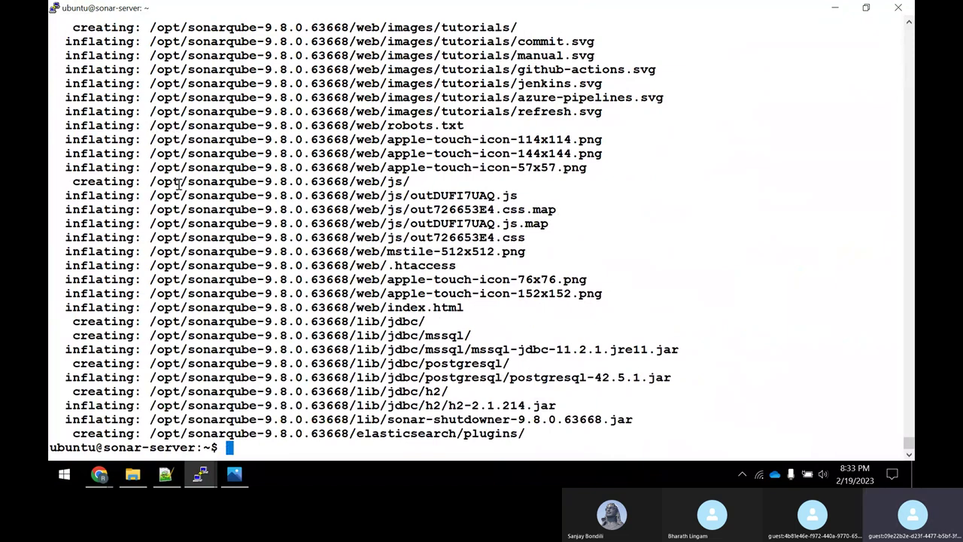
{"action": "type", "text": "cd /opt/"}
{"action": "key", "text": "Return"}
{"action": "type", "text": "ls"}
{"action": "key", "text": "Return"}
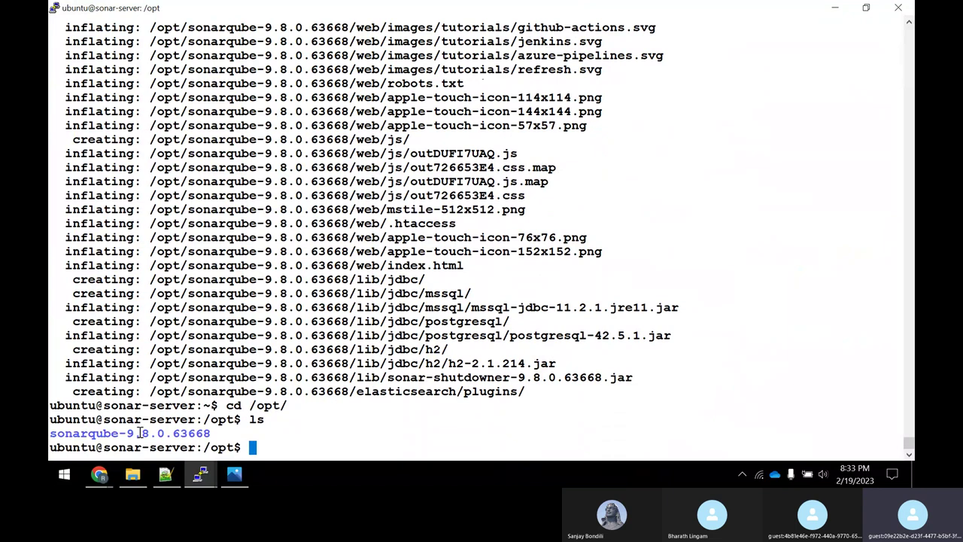
Copy the sudo mv rename command from line 60 of the notes.
{"action": "key", "text": "alt+Tab"}
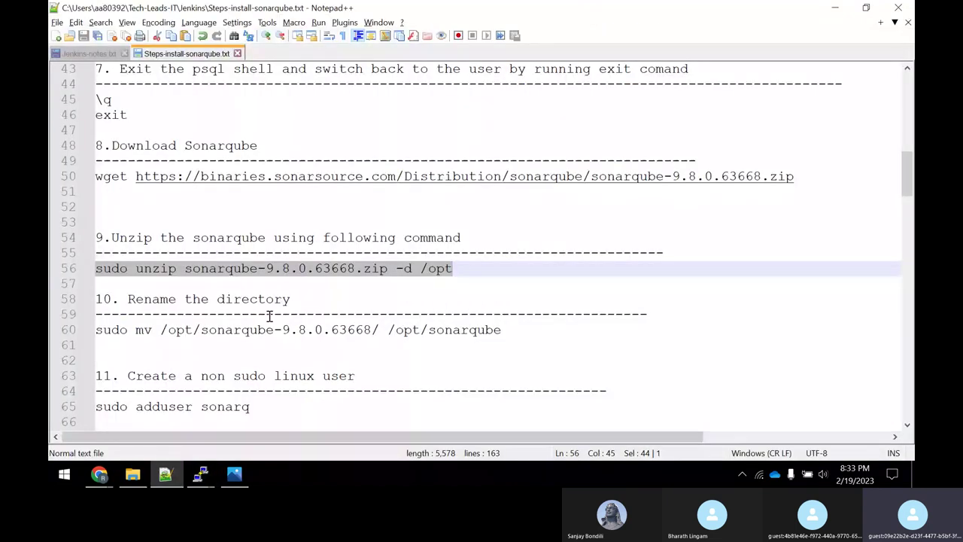
{"action": "scroll", "coordinate": [270, 316], "scroll_direction": "down", "scroll_amount": 2}
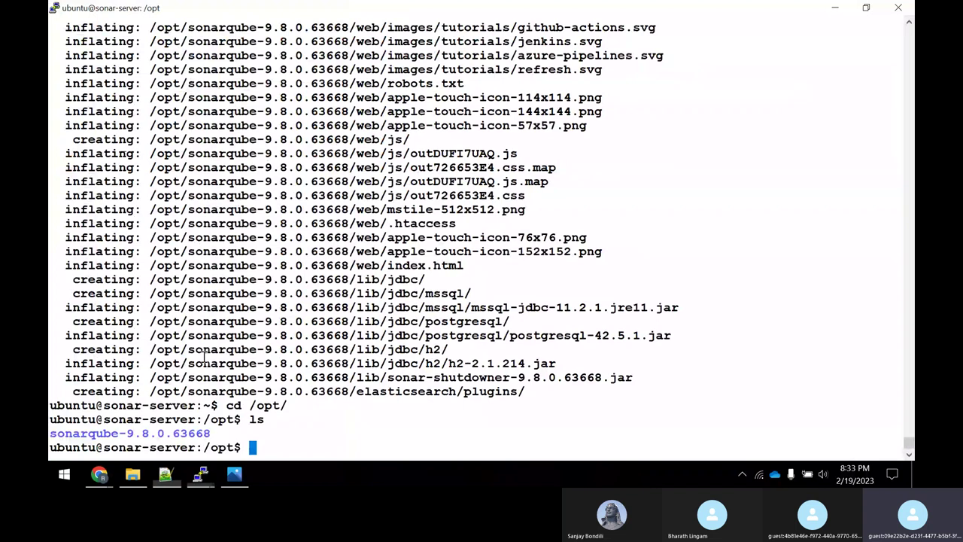
{"action": "left_click", "coordinate": [178, 437]}
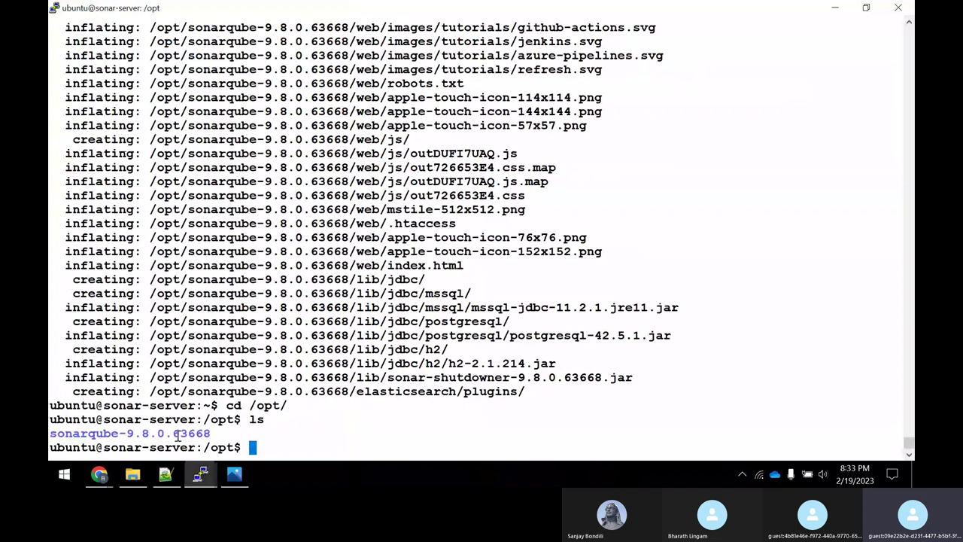
{"action": "left_click", "coordinate": [166, 474]}
{"action": "left_click_drag", "start_coordinate": [501, 237], "coordinate": [97, 237]}
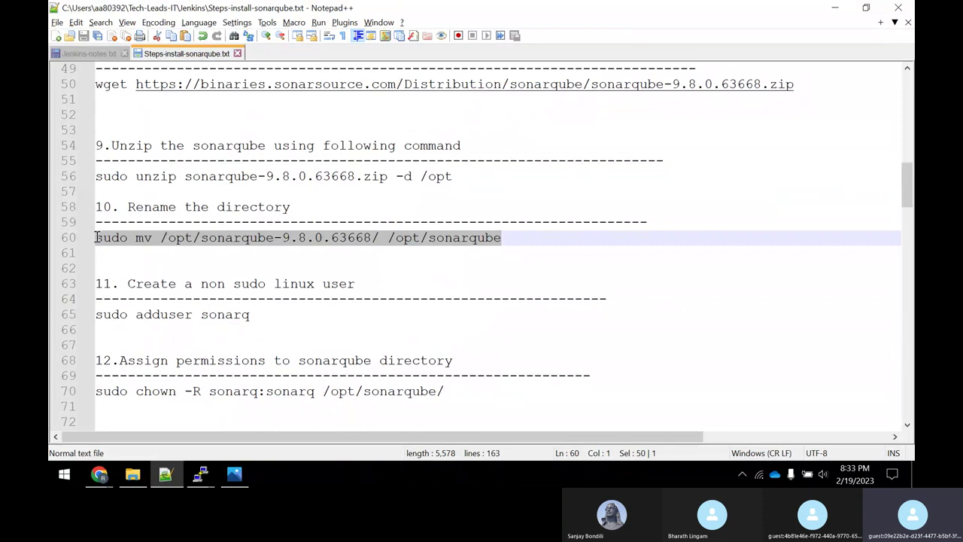
{"action": "right_click", "coordinate": [255, 239]}
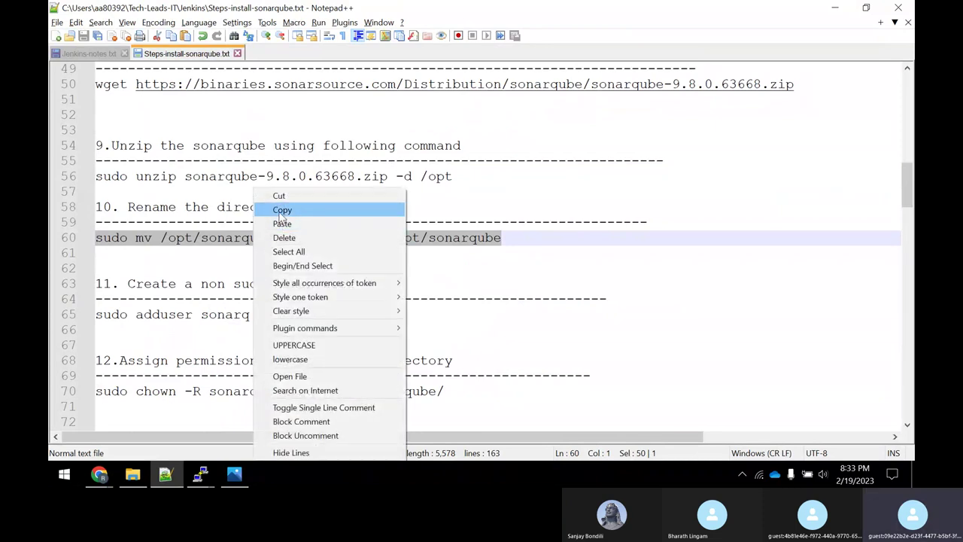
{"action": "left_click", "coordinate": [280, 208]}
Rename sonarqube-9.8.0.63668 to /opt/sonarqube and verify the new name with ls.
{"action": "key", "text": "alt+Tab"}
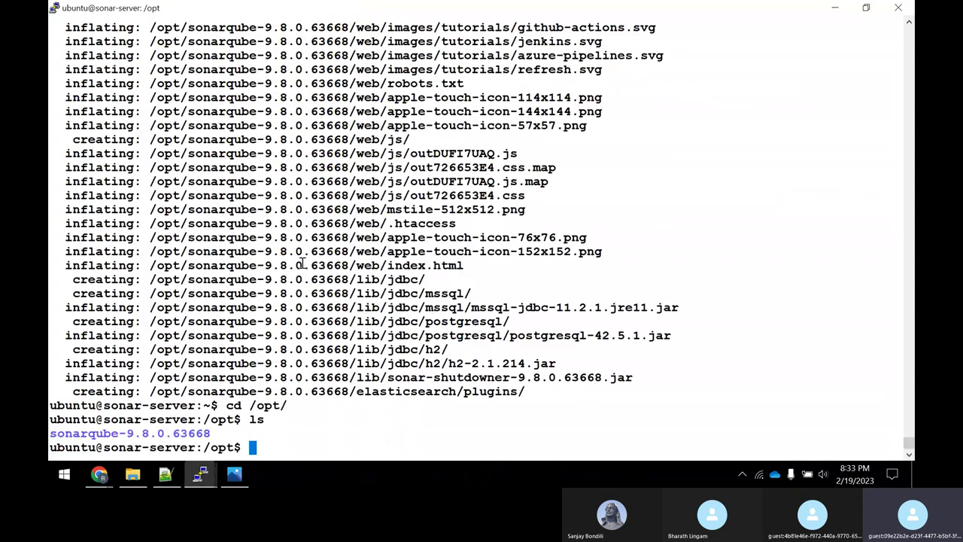
{"action": "right_click", "coordinate": [299, 265]}
{"action": "key", "text": "Return"}
{"action": "type", "text": "ls"}
{"action": "key", "text": "Return"}
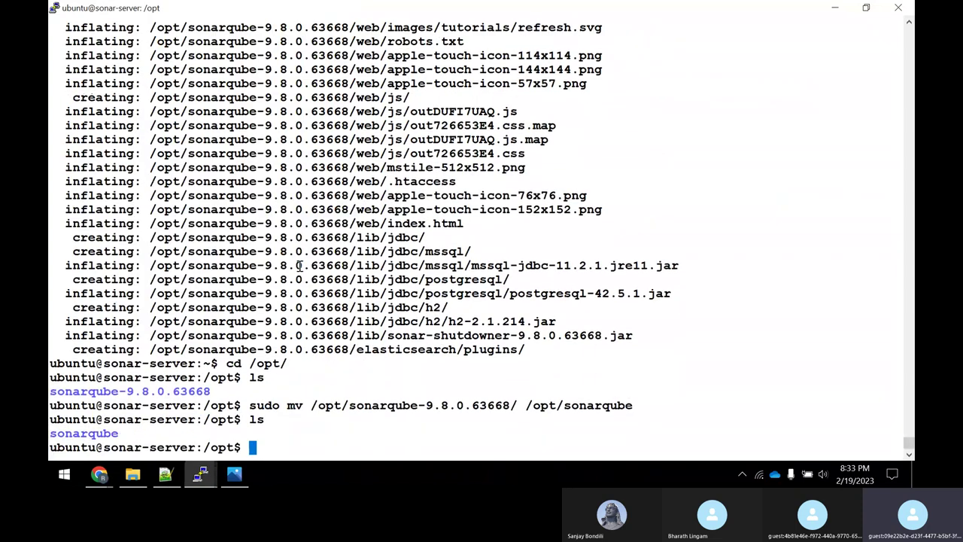
{"action": "left_click_drag", "start_coordinate": [81, 391], "coordinate": [165, 392]}
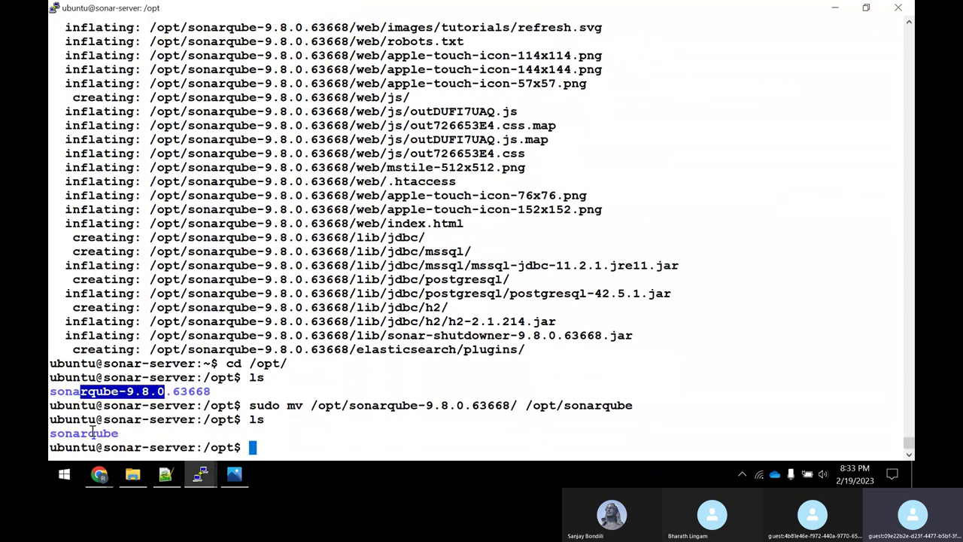
{"action": "key", "text": "alt+Tab"}
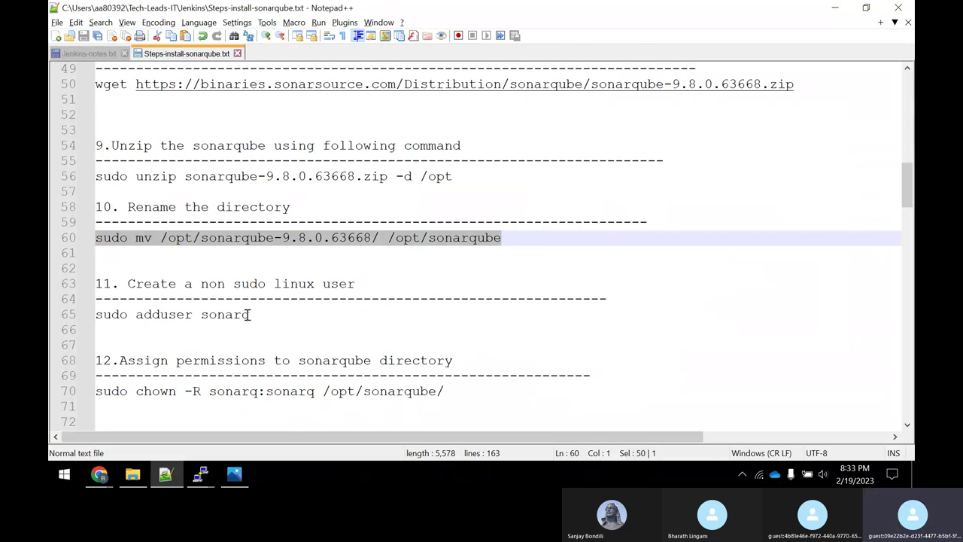
Return home and run 'sudo adduser sonarq', copied from line 65 of the notes.
{"action": "left_click_drag", "start_coordinate": [252, 315], "coordinate": [90, 318]}
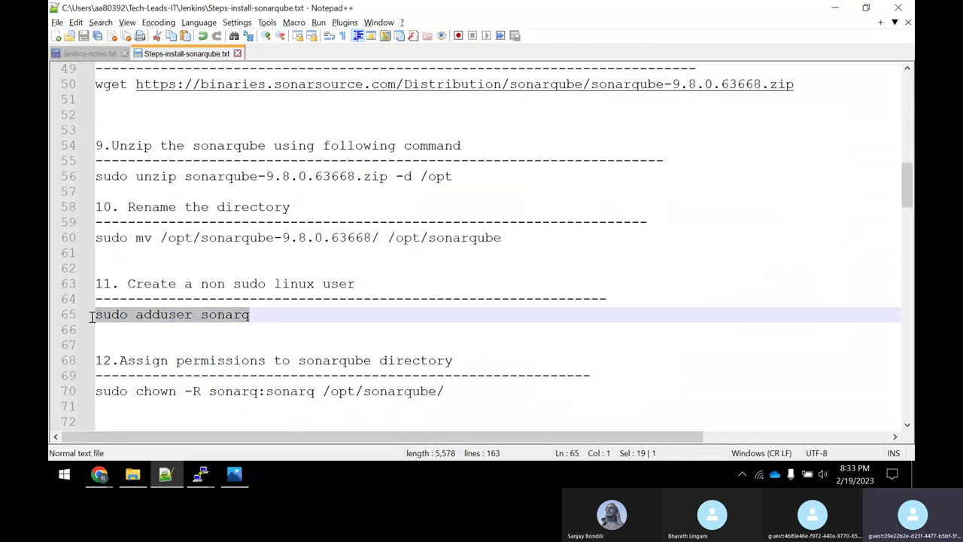
{"action": "right_click", "coordinate": [180, 319]}
{"action": "left_click", "coordinate": [220, 66]}
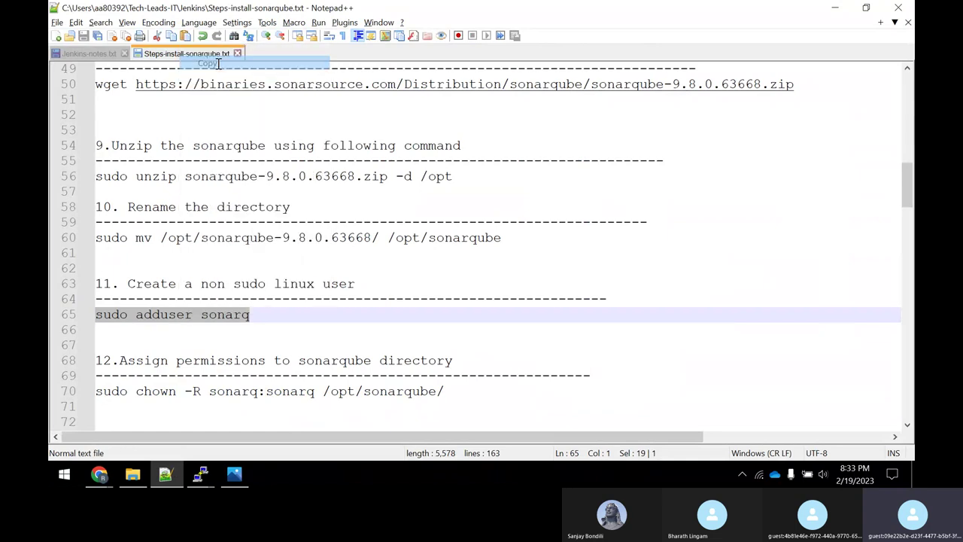
{"action": "key", "text": "alt+Tab"}
{"action": "type", "text": "cd"}
{"action": "key", "text": "Return"}
{"action": "key", "text": "Return"}
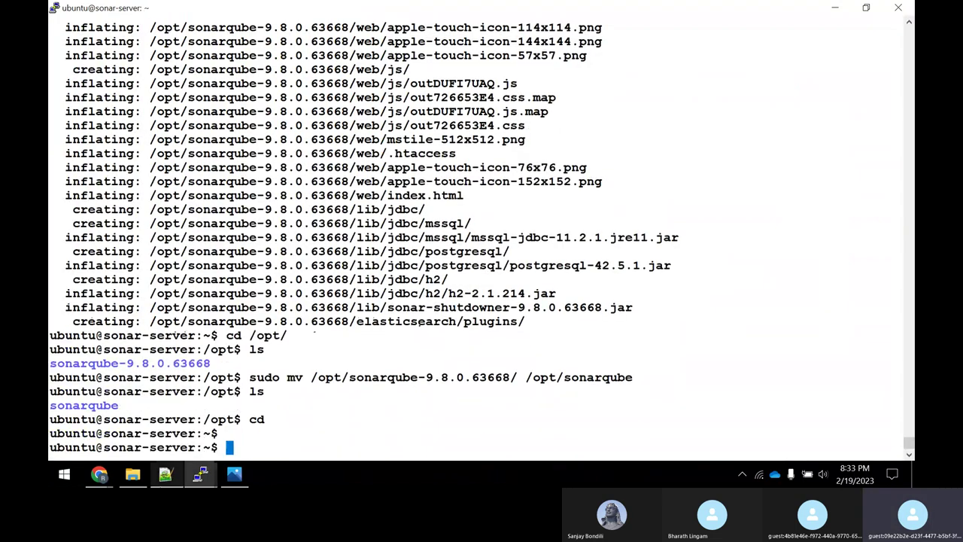
{"action": "right_click", "coordinate": [391, 386]}
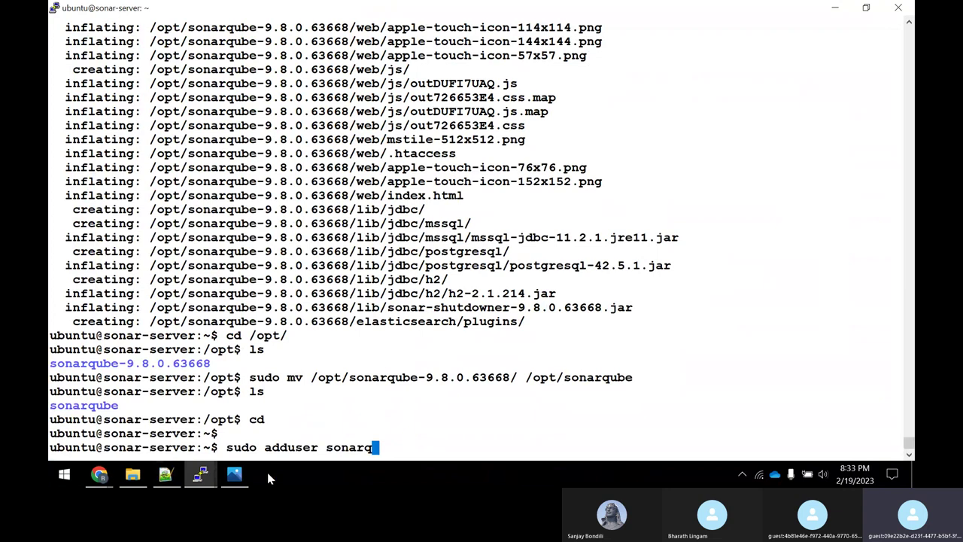
{"action": "key", "text": "Return"}
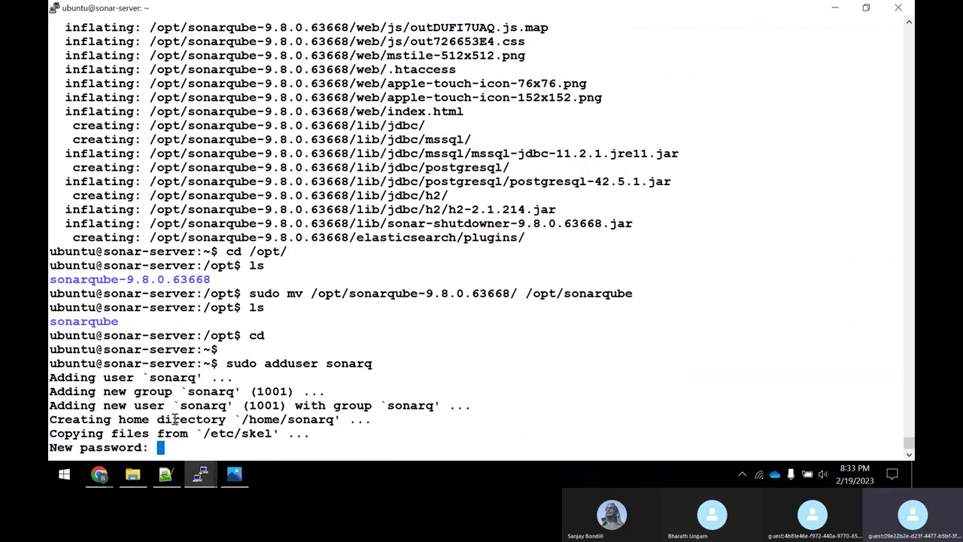
Set and confirm sonarq's password, leave all contact fields blank and answer Y.
{"action": "key", "text": "Return"}
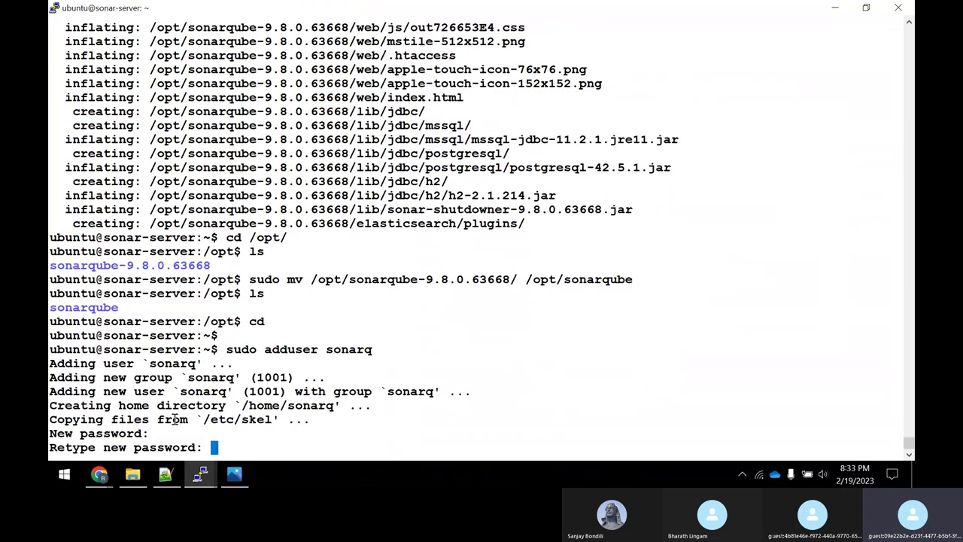
{"action": "key", "text": "Return"}
{"action": "key", "text": "Return"}
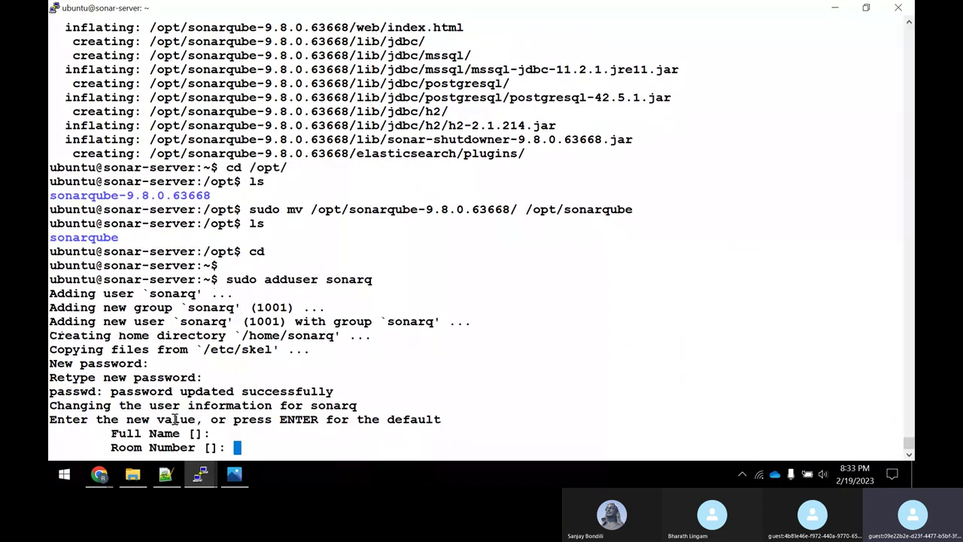
{"action": "key", "text": "Return"}
{"action": "key", "text": "Return"}
{"action": "key", "text": "Return"}
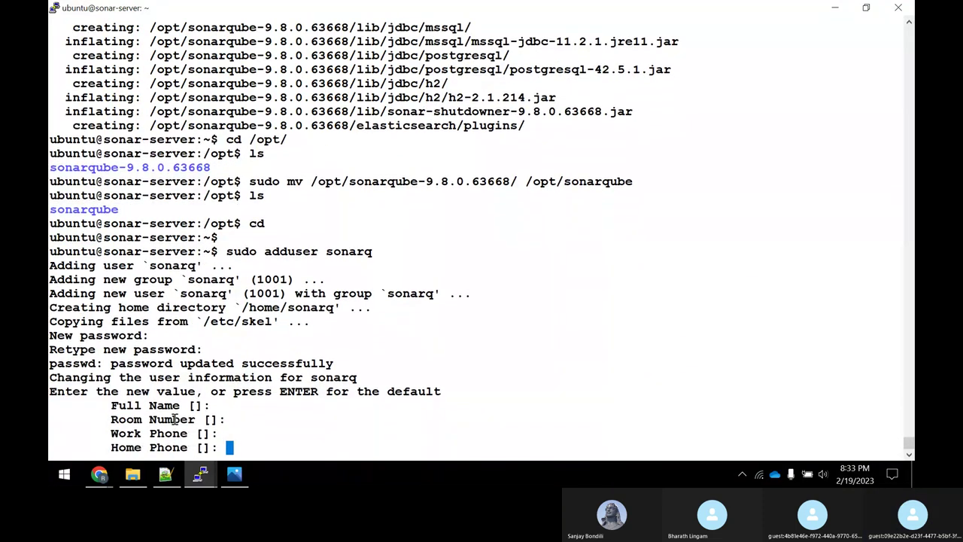
{"action": "key", "text": "Return"}
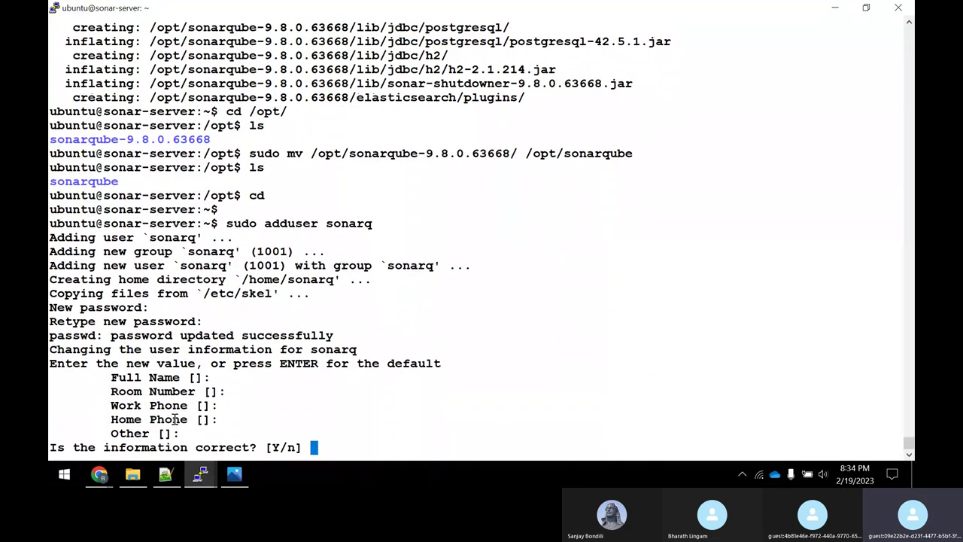
{"action": "type", "text": "Y"}
{"action": "key", "text": "Return"}
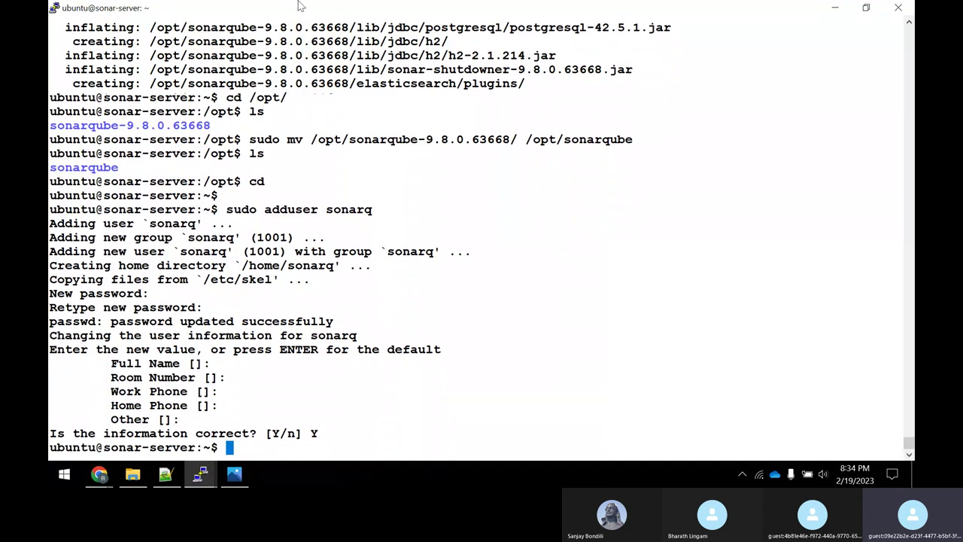
{"action": "key", "text": "alt+Tab"}
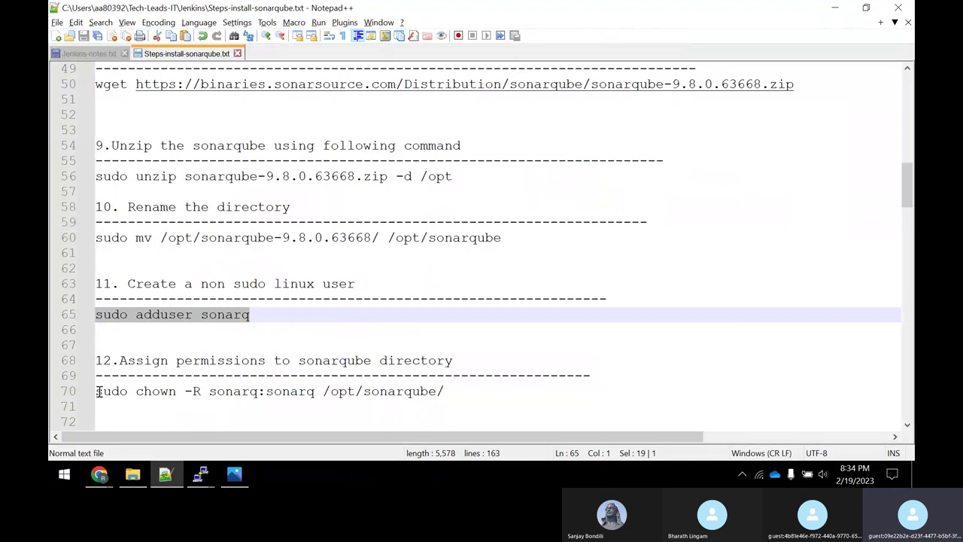
Copy the chown command, then check with ls -ld that /opt/sonarqube is owned by root.
{"action": "left_click_drag", "start_coordinate": [99, 391], "coordinate": [464, 394]}
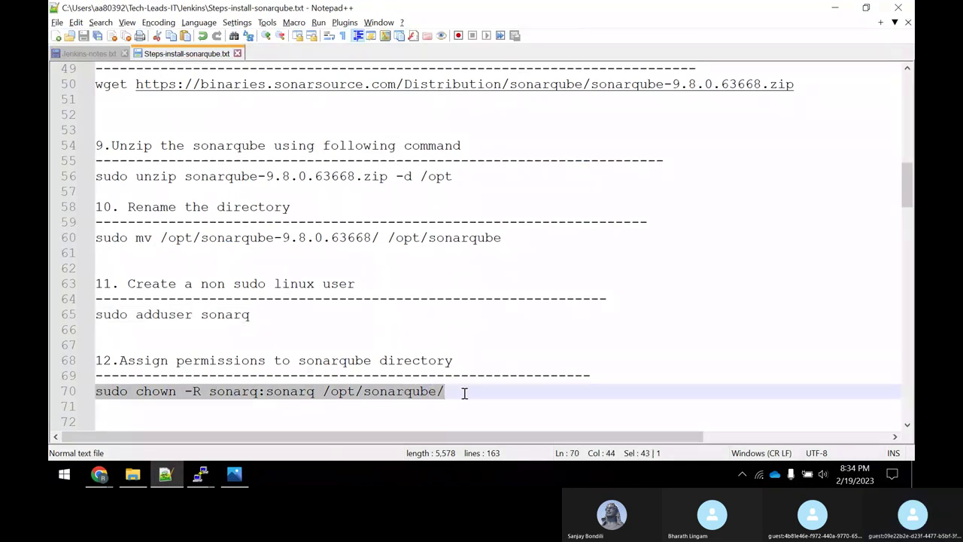
{"action": "right_click", "coordinate": [416, 393]}
{"action": "left_click", "coordinate": [443, 142]}
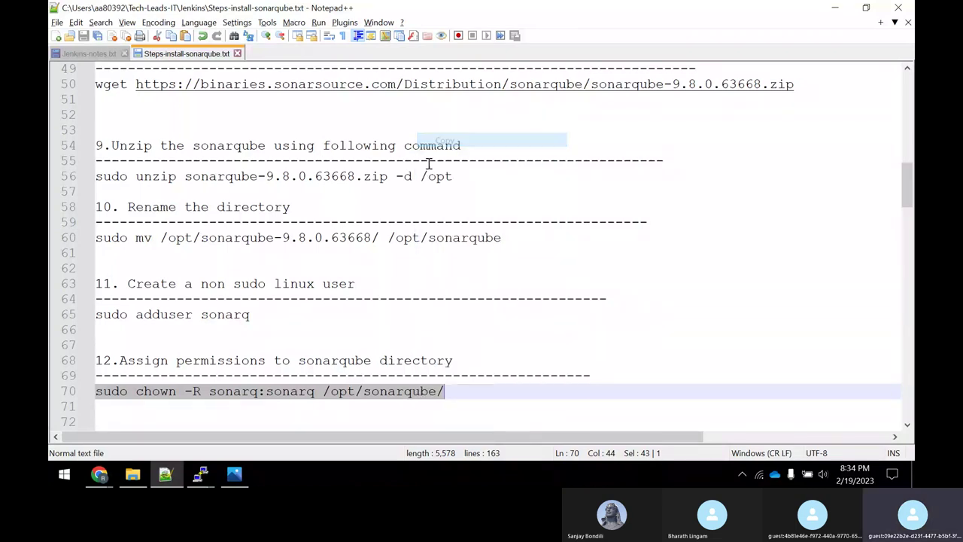
{"action": "key", "text": "alt+Tab"}
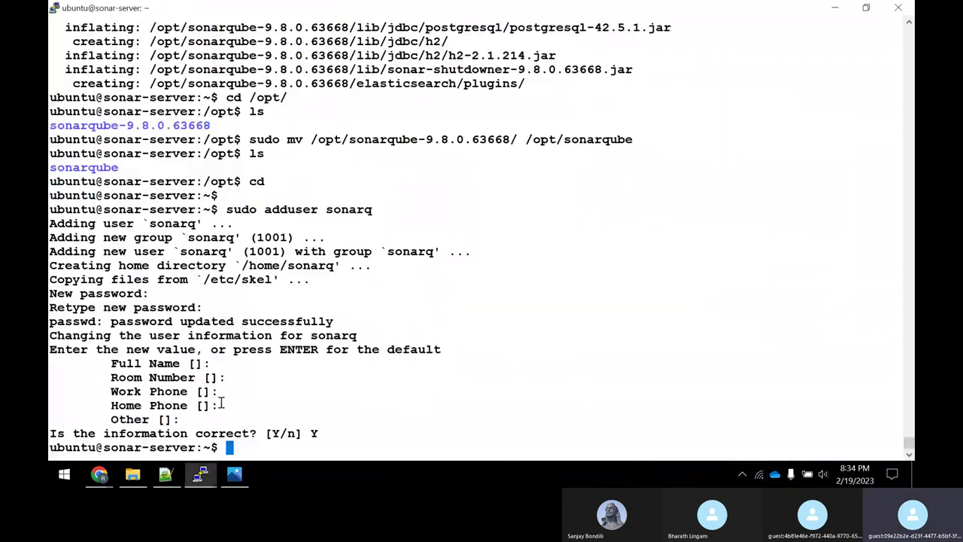
{"action": "type", "text": "ls  "}
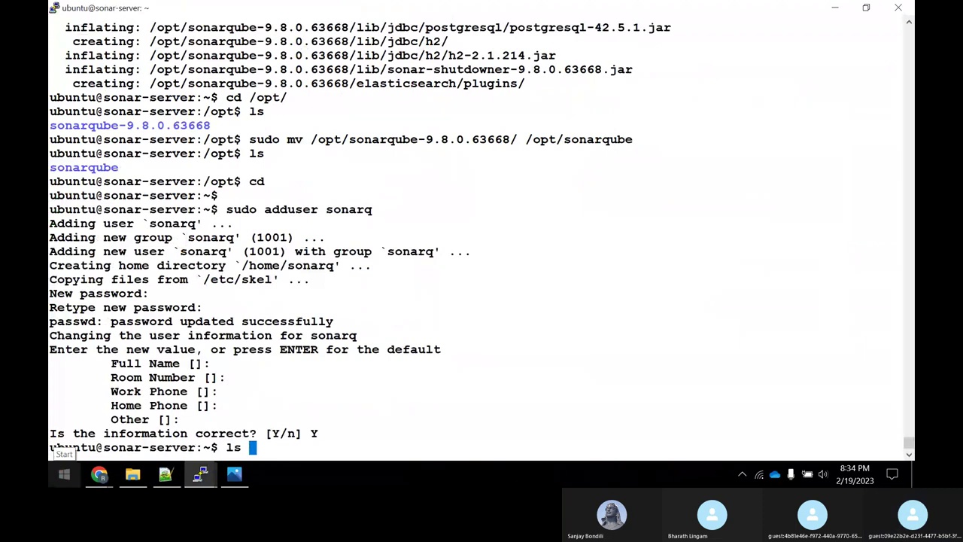
{"action": "type", "text": "-ld /opt/so"}
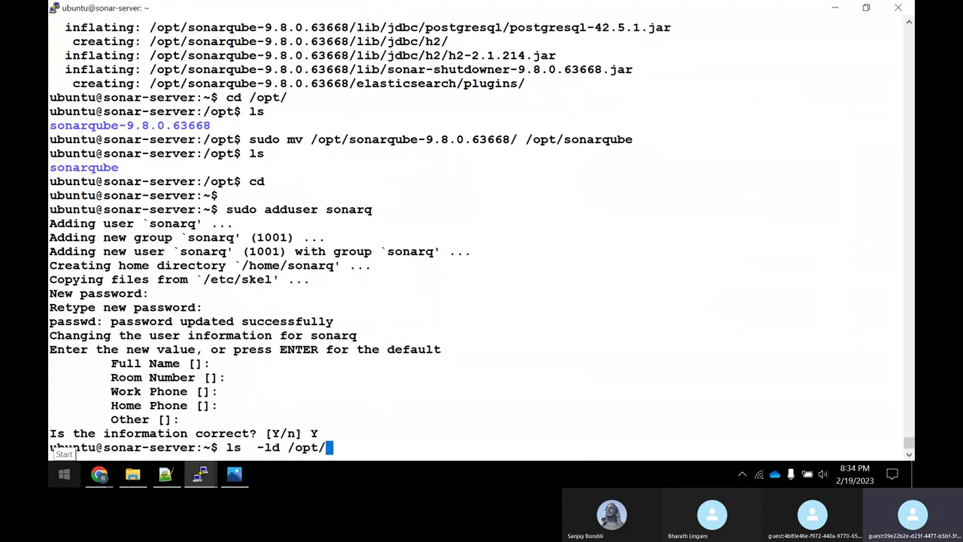
{"action": "key", "text": "Tab"}
{"action": "key", "text": "Return"}
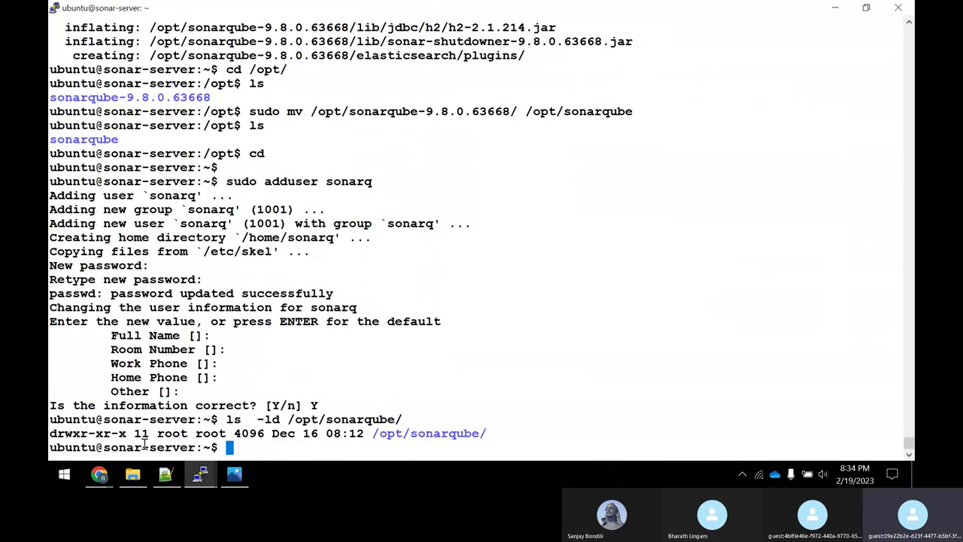
{"action": "left_click_drag", "start_coordinate": [158, 435], "coordinate": [203, 435]}
Run sudo chown -R sonarq:sonarq /opt/sonarqube/, copied from line 70 of the notes.
{"action": "key", "text": "alt+Tab"}
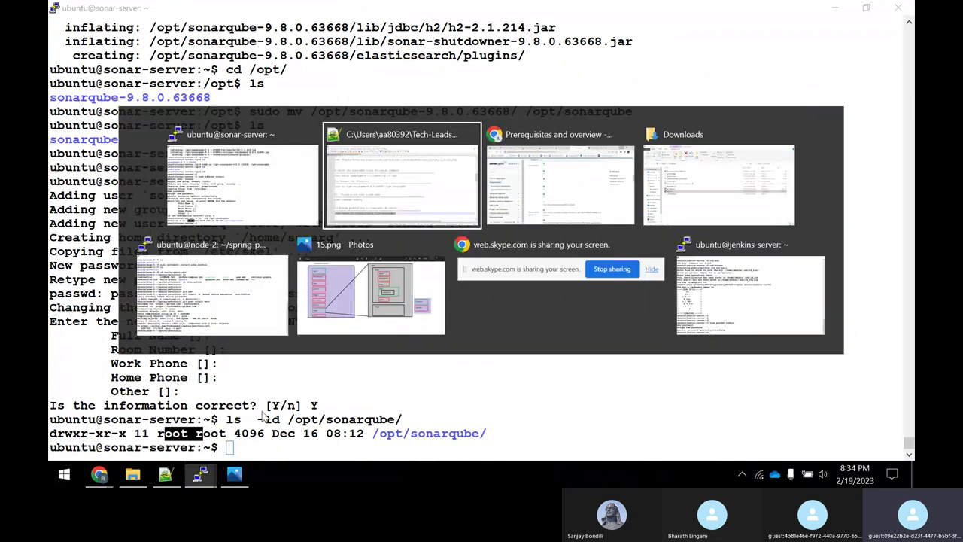
{"action": "key", "text": "alt+Tab"}
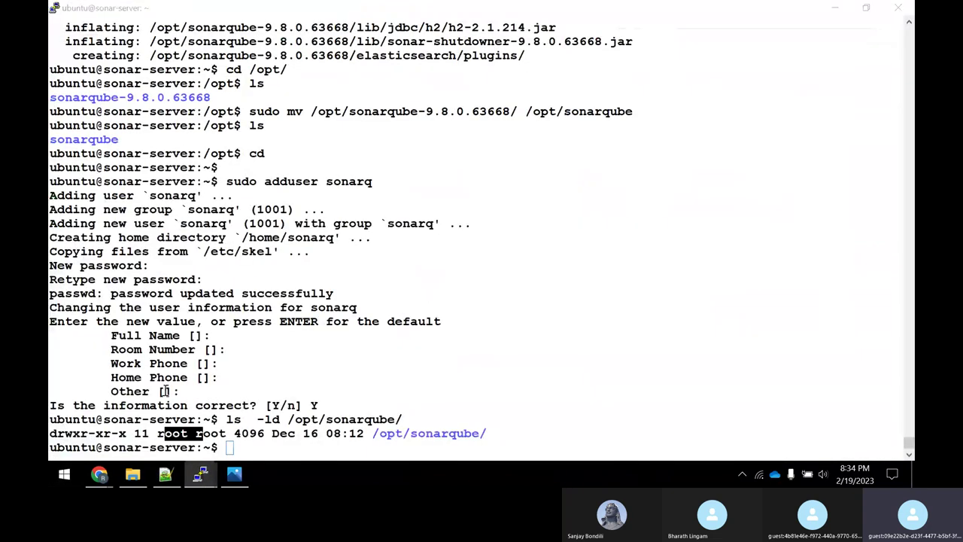
{"action": "key", "text": "alt+Tab"}
{"action": "left_click", "coordinate": [119, 393]}
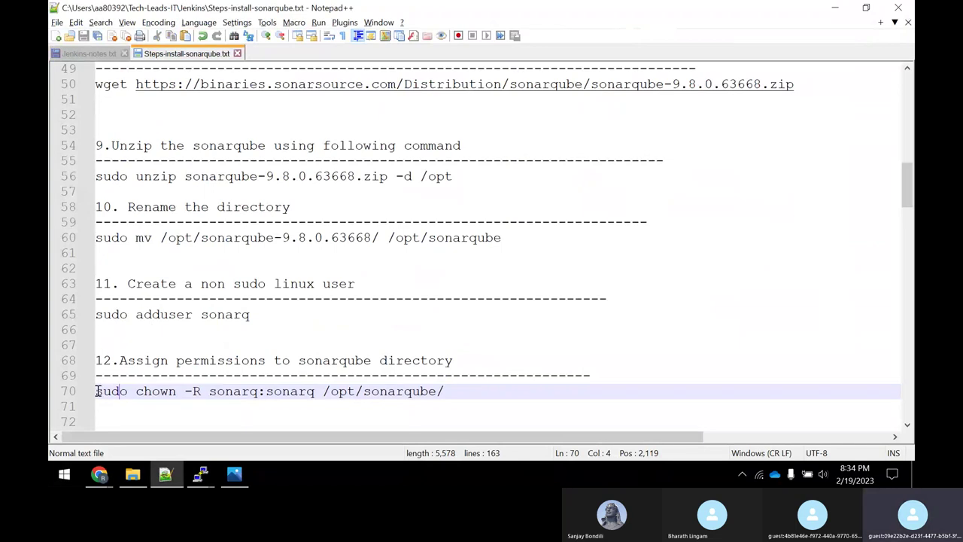
{"action": "left_click_drag", "start_coordinate": [98, 391], "coordinate": [457, 395]}
{"action": "right_click", "coordinate": [404, 397]}
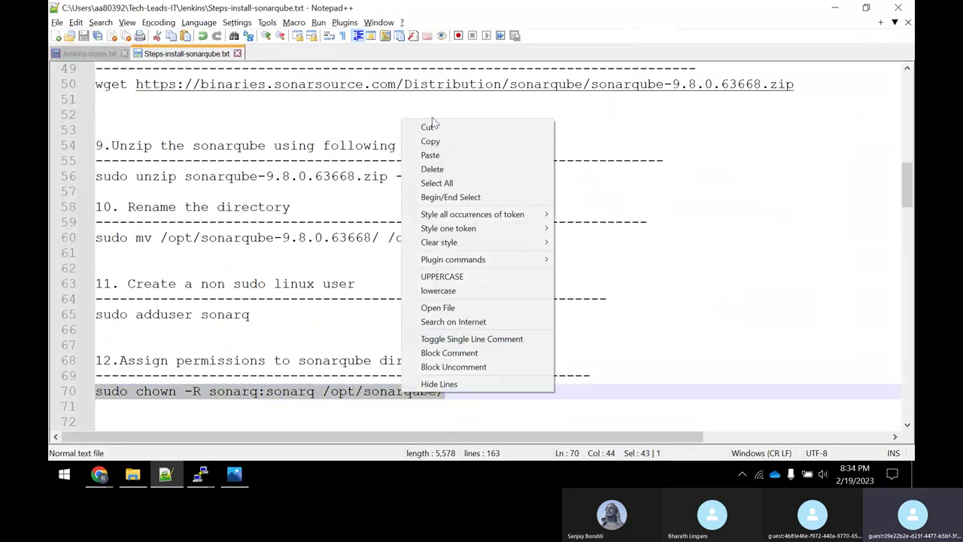
{"action": "left_click", "coordinate": [444, 140]}
{"action": "key", "text": "alt+Tab"}
{"action": "right_click", "coordinate": [571, 214]}
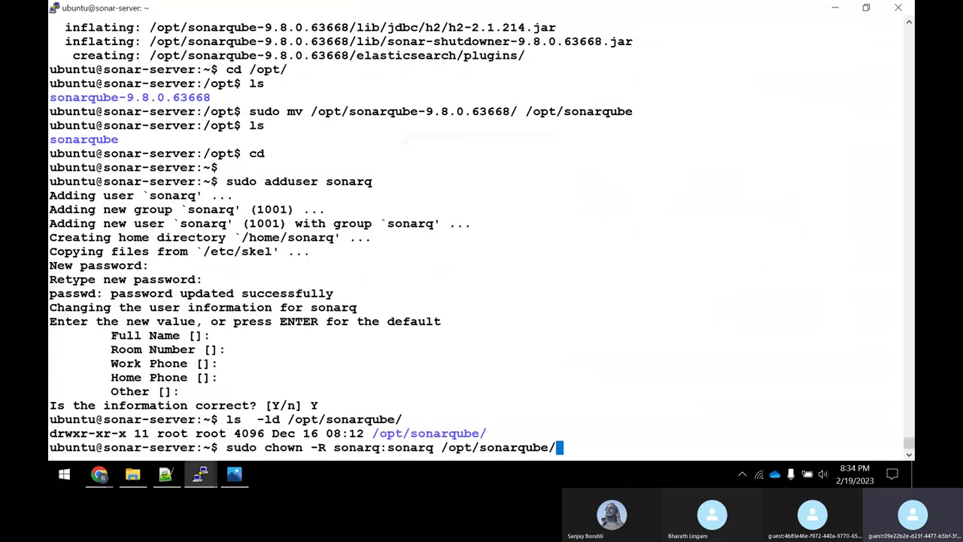
{"action": "key", "text": "Return"}
Rerun ls -ld to confirm /opt/sonarqube is now owned by sonarq.
{"action": "right_click", "coordinate": [571, 214]}
{"action": "key", "text": "Up"}
{"action": "key", "text": "Up"}
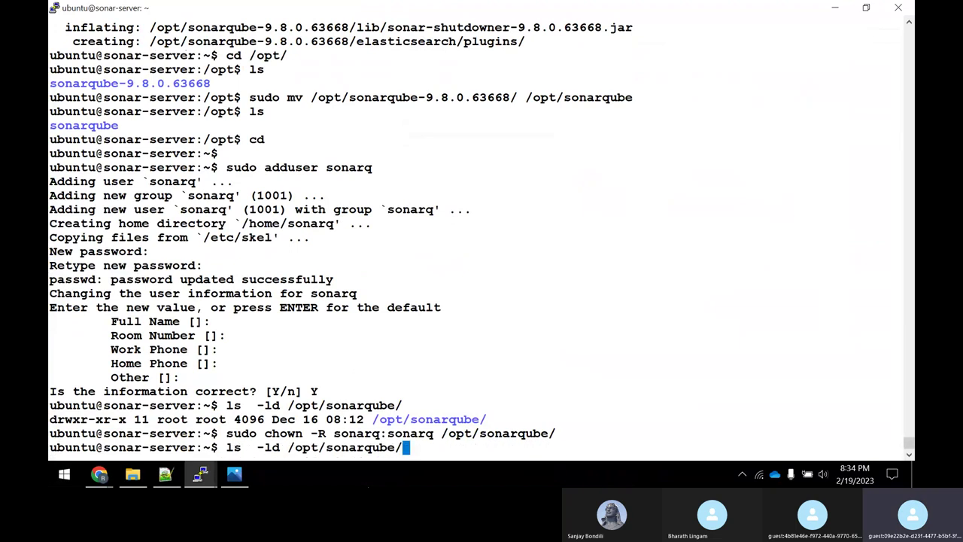
{"action": "key", "text": "Return"}
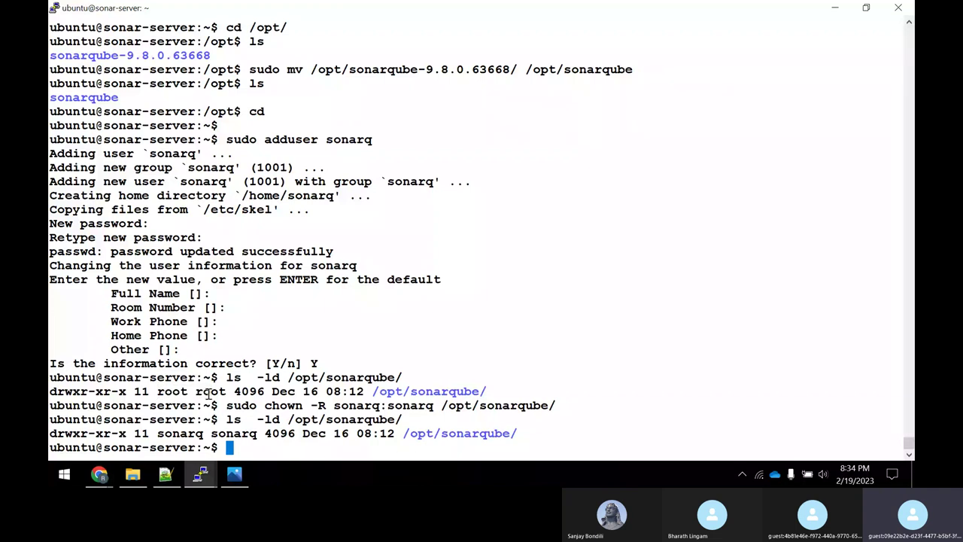
{"action": "left_click_drag", "start_coordinate": [160, 433], "coordinate": [257, 433]}
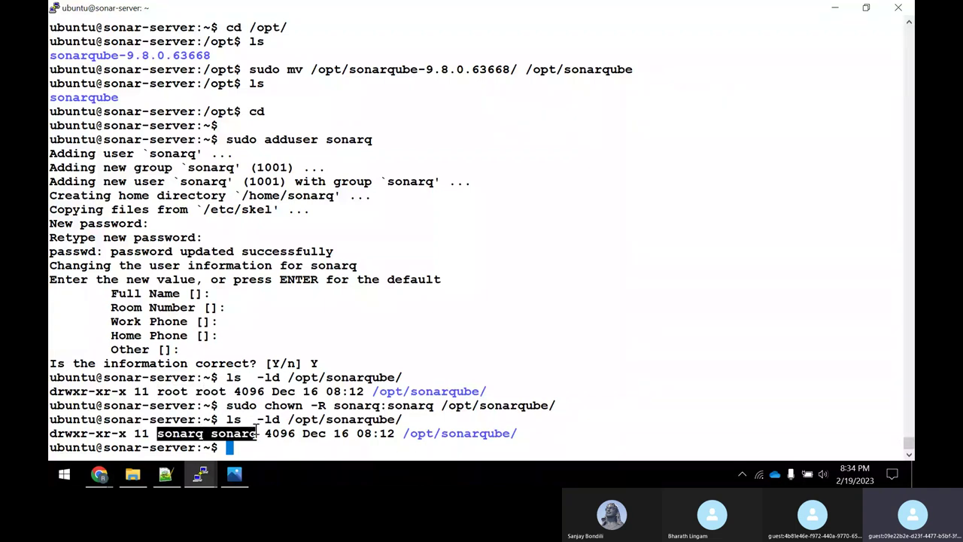
{"action": "key", "text": "alt+Tab"}
{"action": "scroll", "coordinate": [503, 309], "scroll_direction": "down", "scroll_amount": 2}
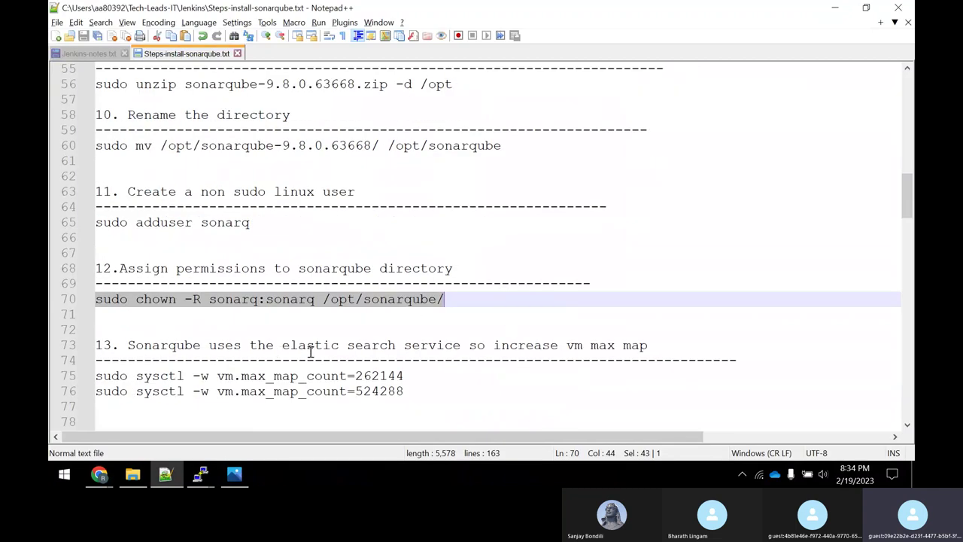
Run sudo sysctl -w vm.max_map_count=262144, copied from line 75 of the notes.
{"action": "left_click_drag", "start_coordinate": [304, 348], "coordinate": [566, 347]}
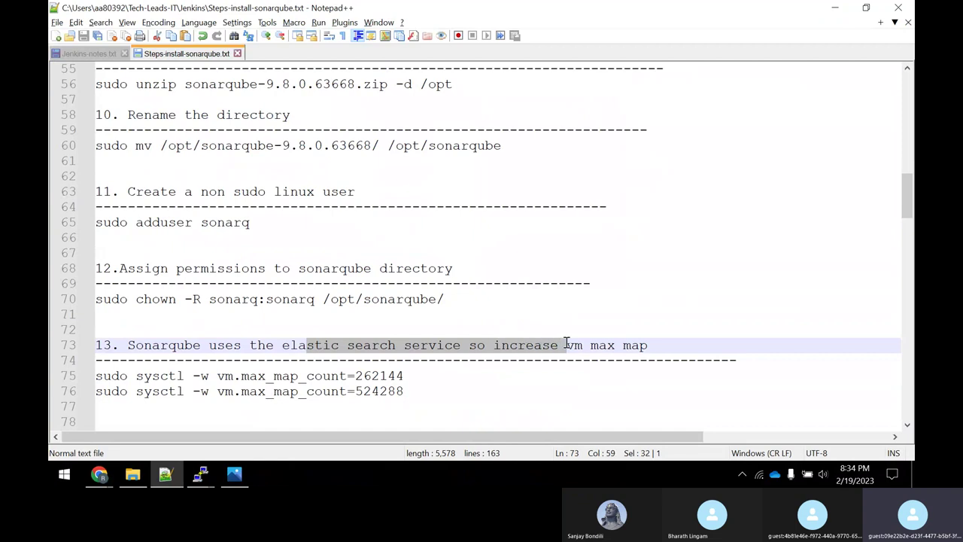
{"action": "left_click_drag", "start_coordinate": [415, 376], "coordinate": [97, 377]}
{"action": "right_click", "coordinate": [103, 378]}
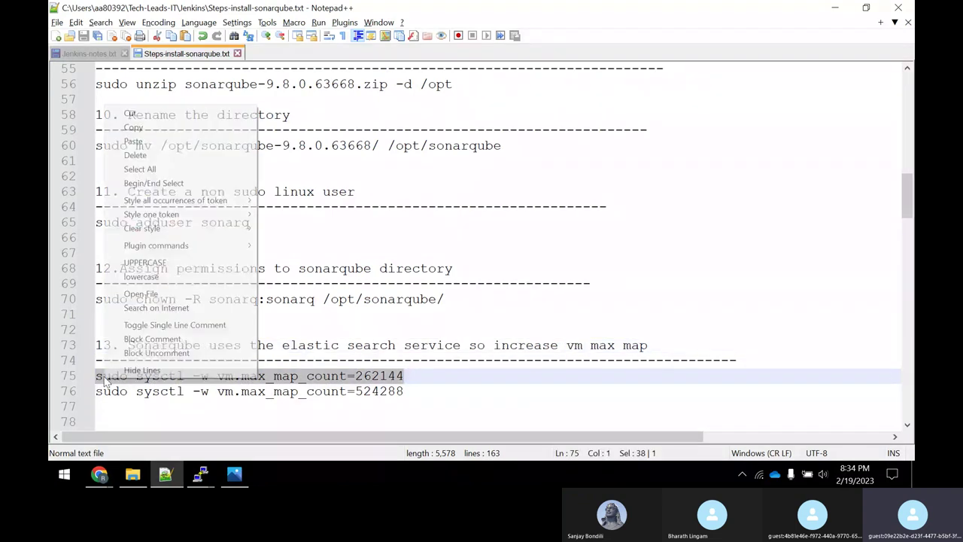
{"action": "left_click", "coordinate": [134, 127]}
{"action": "key", "text": "alt+Tab"}
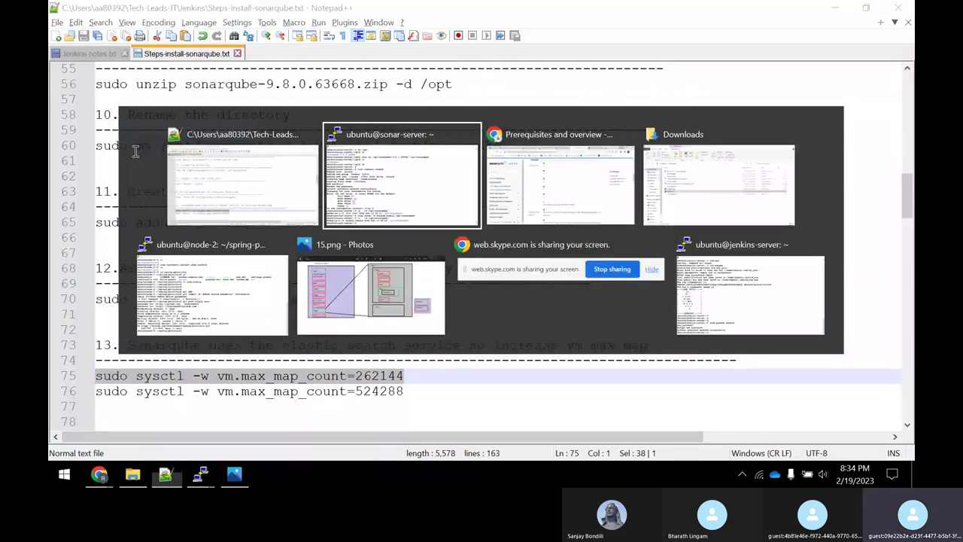
{"action": "right_click", "coordinate": [134, 152]}
{"action": "key", "text": "Return"}
Recopy the first sysctl line, run it again and confirm the 262144 value.
{"action": "key", "text": "alt+Tab"}
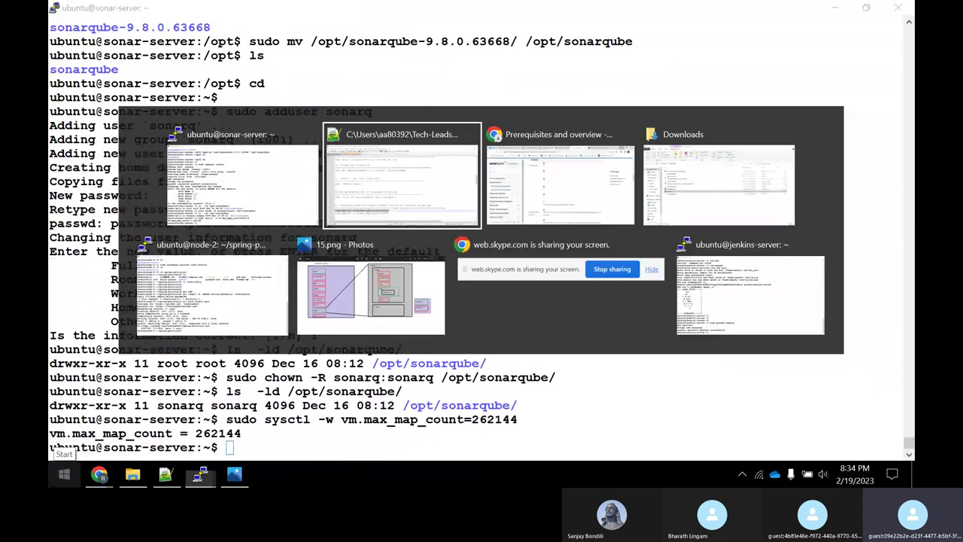
{"action": "left_click_drag", "start_coordinate": [413, 391], "coordinate": [97, 393]}
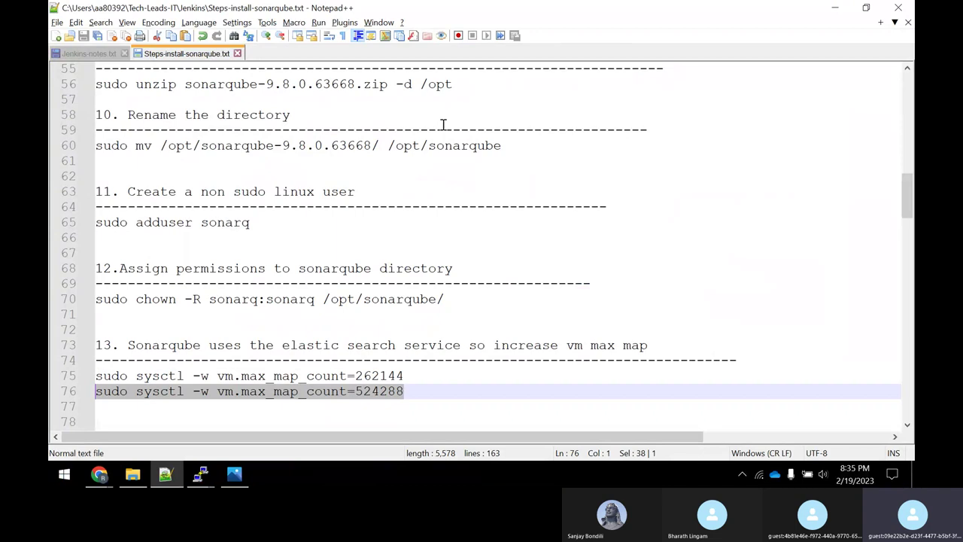
{"action": "left_click_drag", "start_coordinate": [408, 375], "coordinate": [120, 376]}
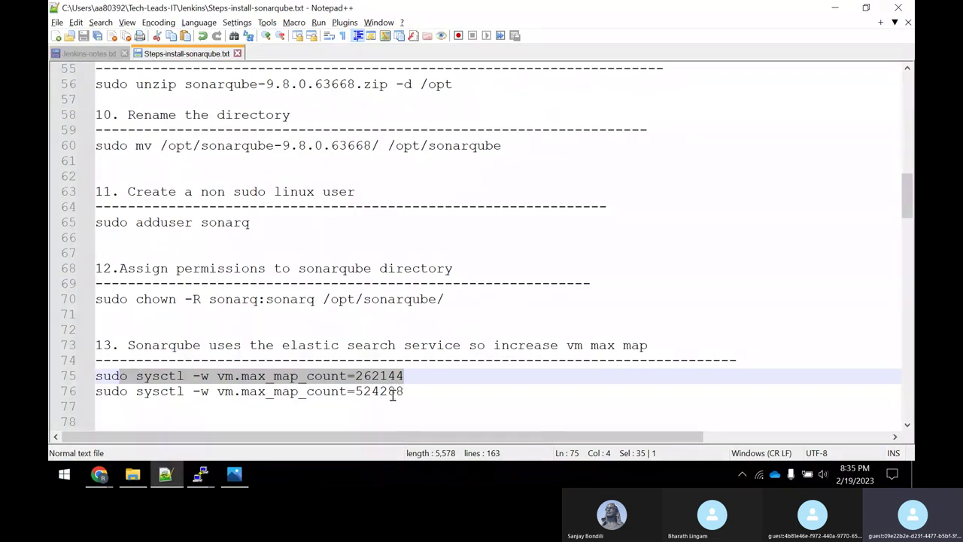
{"action": "left_click_drag", "start_coordinate": [410, 392], "coordinate": [127, 394]}
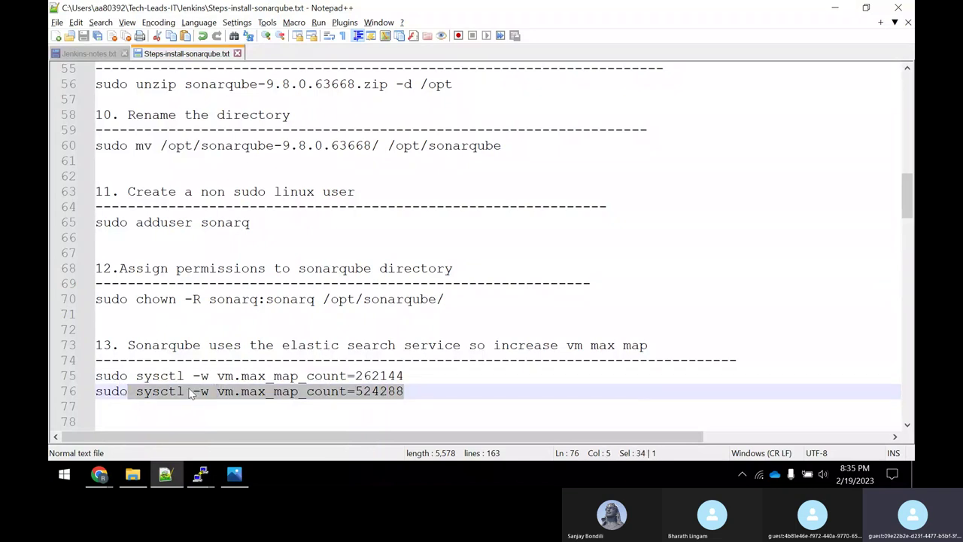
{"action": "key", "text": "alt+Tab"}
{"action": "key", "text": "alt+Tab"}
{"action": "left_click_drag", "start_coordinate": [415, 377], "coordinate": [89, 370]}
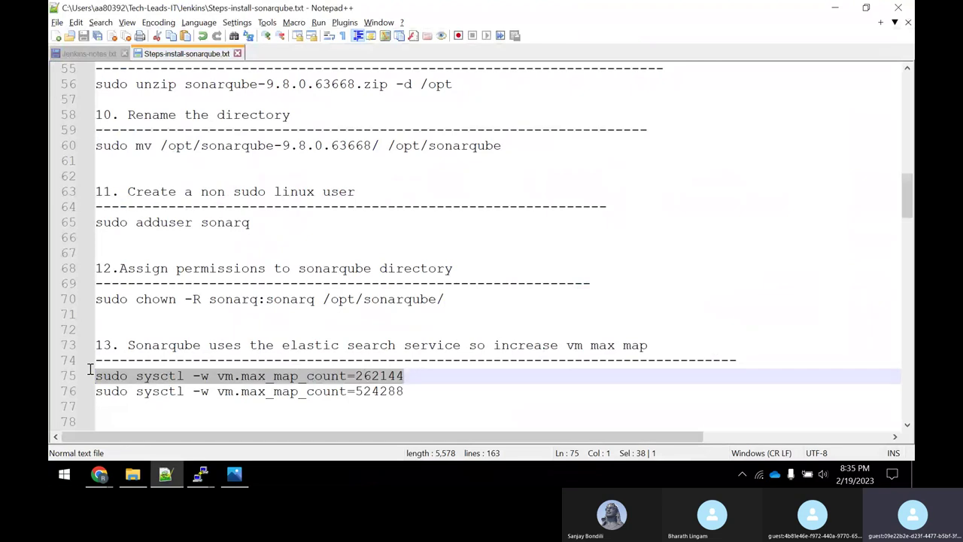
{"action": "key", "text": "ctrl+c"}
{"action": "key", "text": "alt+Tab"}
{"action": "right_click", "coordinate": [261, 400]}
{"action": "key", "text": "Return"}
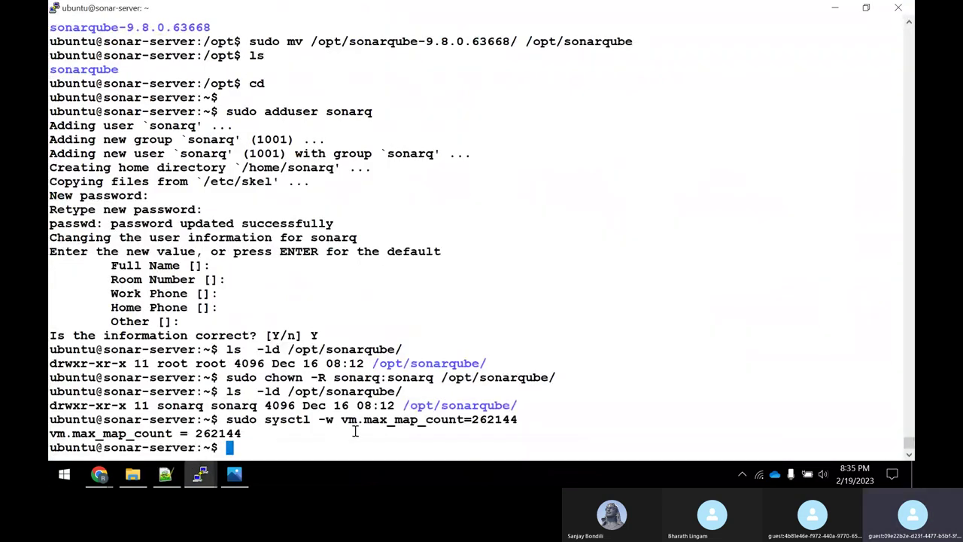
{"action": "left_click_drag", "start_coordinate": [475, 419], "coordinate": [518, 422]}
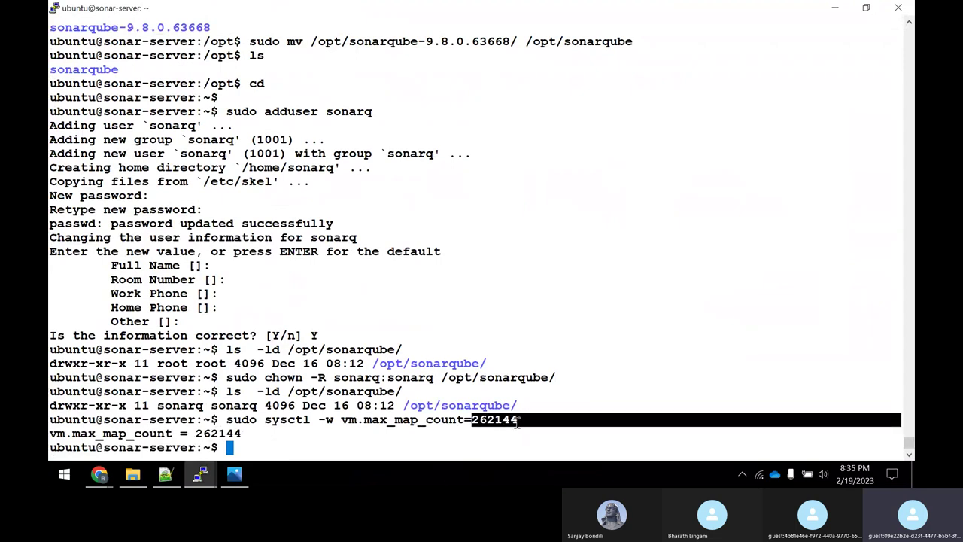
Copy 'sudo nano /opt/sonarqube/conf/sonar.properties' from line 79 of the install notes.
{"action": "key", "text": "alt+Tab"}
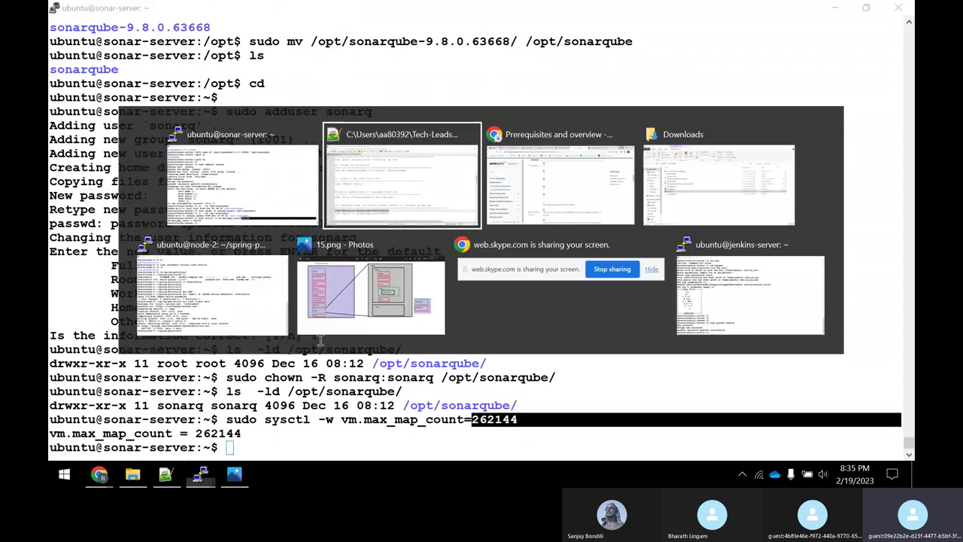
{"action": "scroll", "coordinate": [338, 254], "scroll_direction": "down", "scroll_amount": 2}
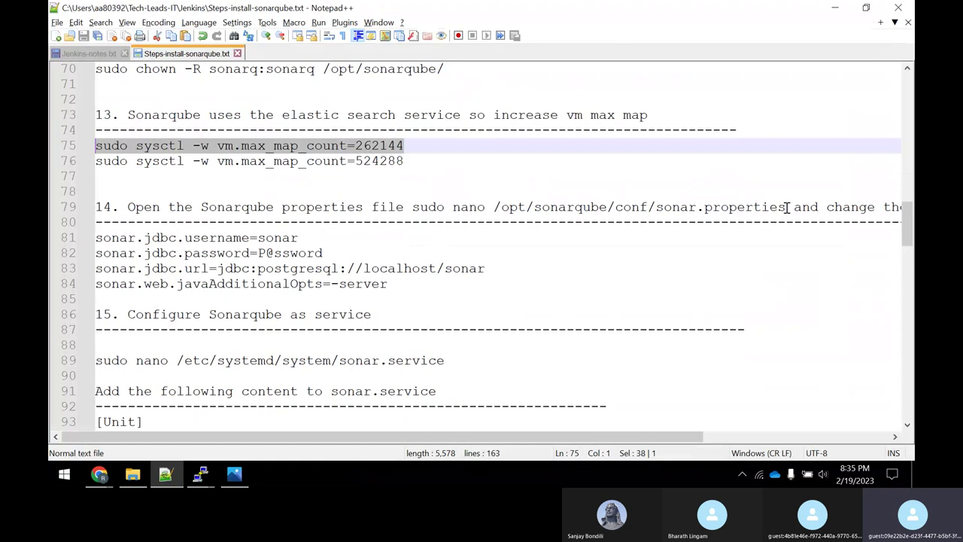
{"action": "left_click_drag", "start_coordinate": [787, 208], "coordinate": [413, 212]}
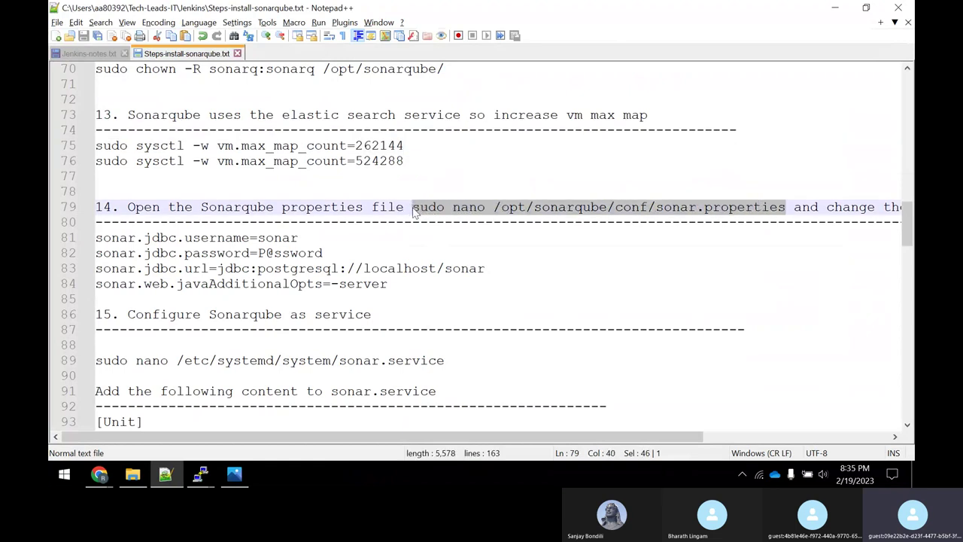
{"action": "right_click", "coordinate": [432, 208]}
{"action": "left_click", "coordinate": [452, 212]}
{"action": "key", "text": "alt+Tab"}
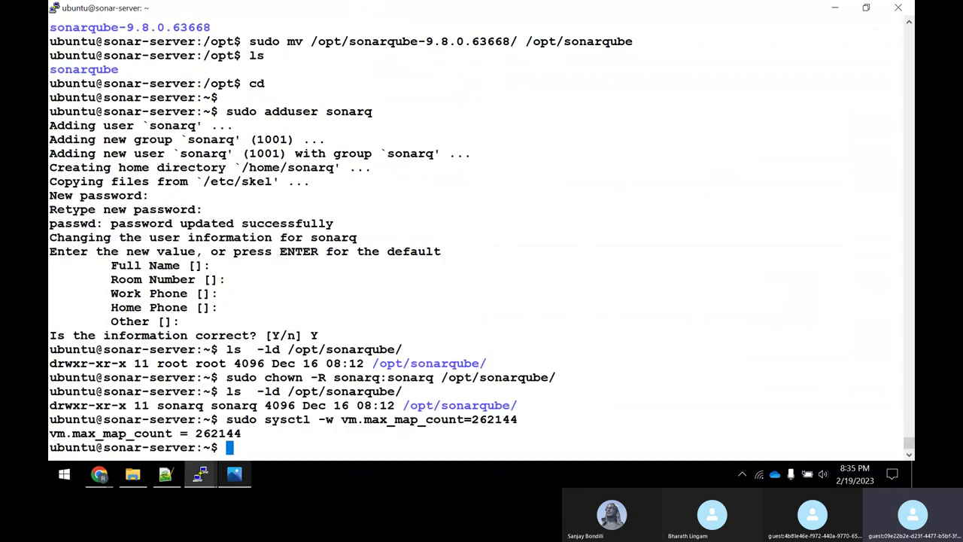
Clear the screen and open sonar.properties in nano with the pasted command.
{"action": "key", "text": "ctrl+l"}
{"action": "right_click", "coordinate": [269, 191]}
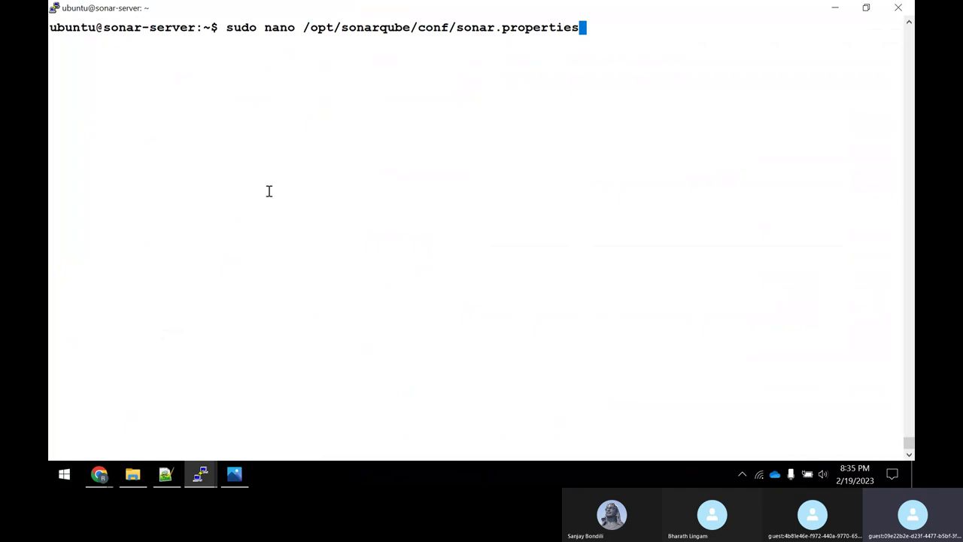
{"action": "key", "text": "Return"}
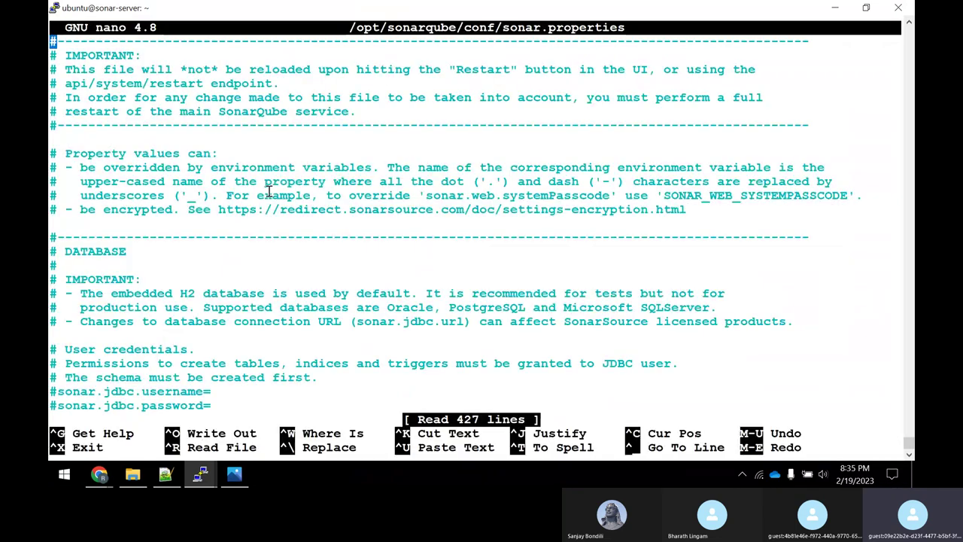
{"action": "key", "text": "alt+Tab"}
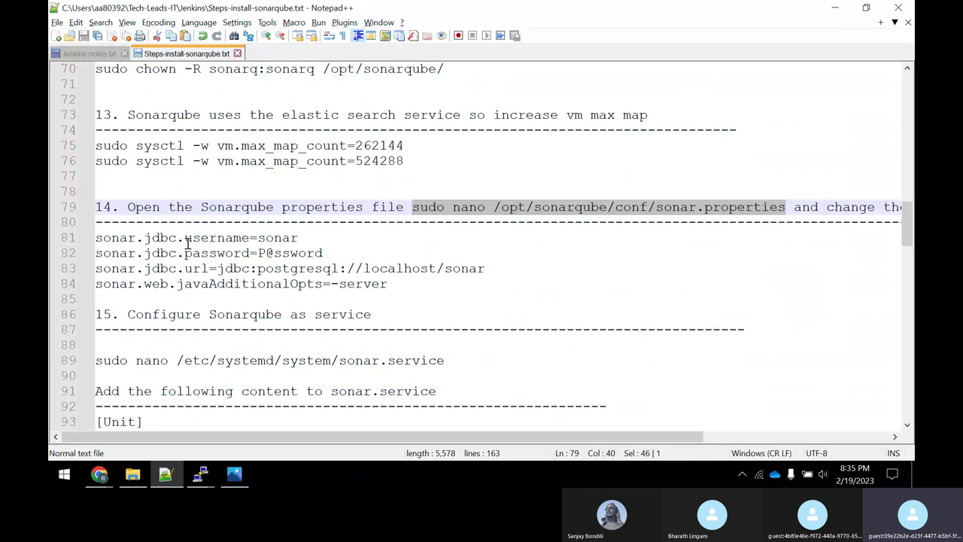
{"action": "key", "text": "alt+Tab"}
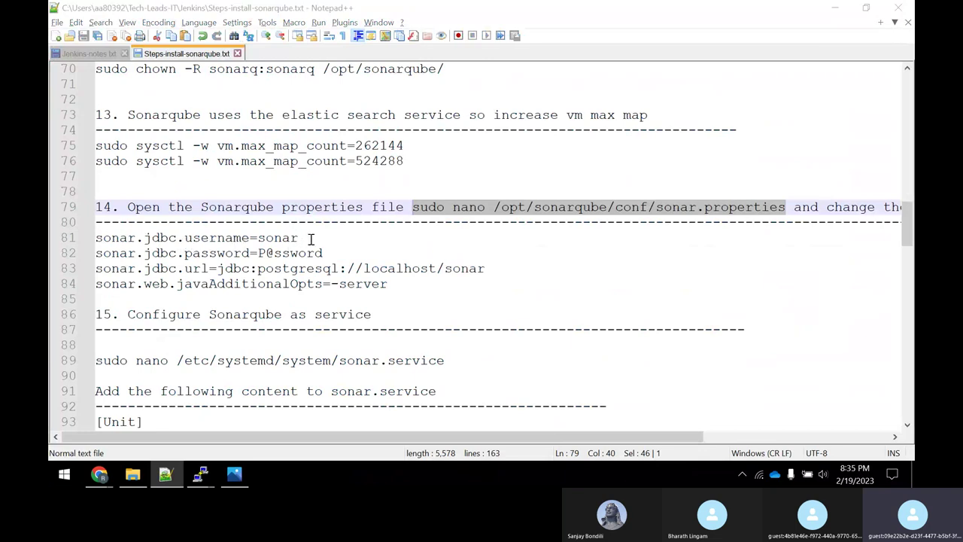
{"action": "key", "text": "alt+Tab"}
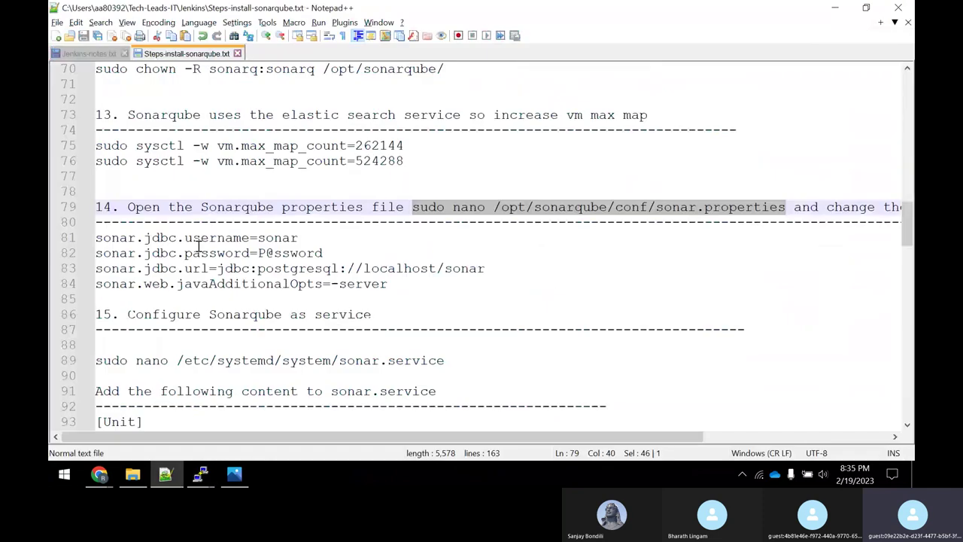
{"action": "key", "text": "alt+Tab"}
{"action": "type", "text": "/j"}
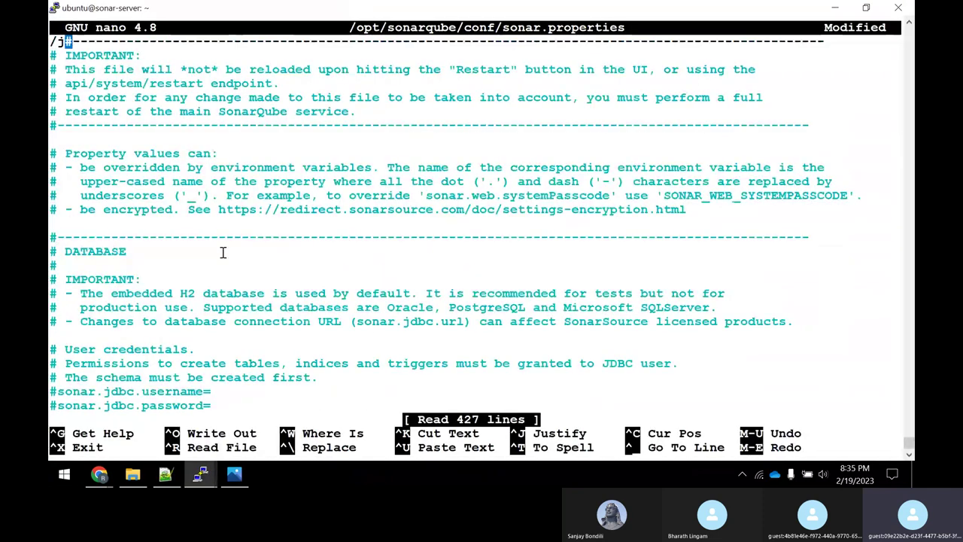
{"action": "type", "text": "dbc"}
{"action": "key", "text": "BackSpace"}
{"action": "key", "text": "BackSpace"}
{"action": "key", "text": "BackSpace"}
{"action": "key", "text": "BackSpace"}
{"action": "key", "text": "BackSpace"}
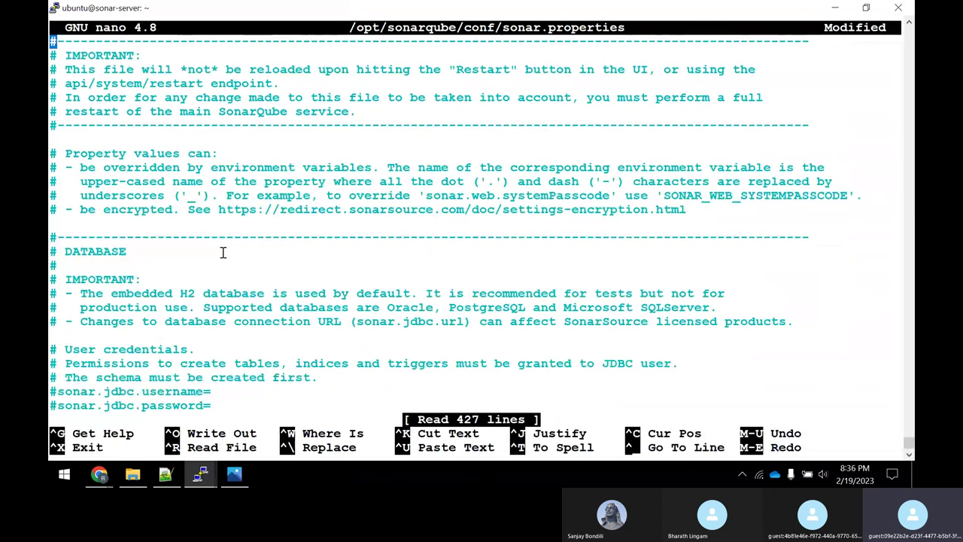
Quit nano without saving, then recall the edit command and delete 'nano' from it.
{"action": "key", "text": "ctrl+x"}
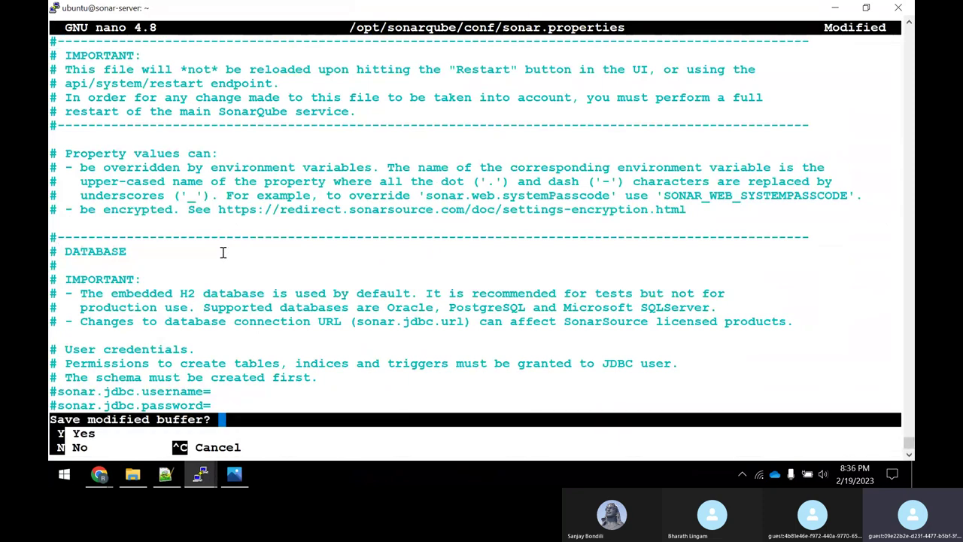
{"action": "key", "text": "n"}
{"action": "key", "text": "Up"}
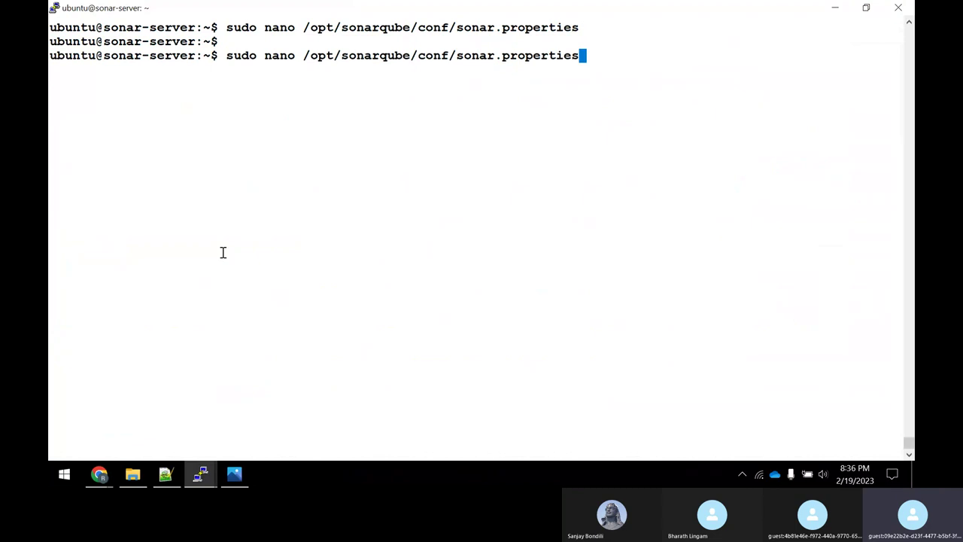
{"action": "key", "text": "Left"}
{"action": "key", "text": "Left"}
{"action": "key", "text": "Left"}
{"action": "key", "text": "Left"}
{"action": "key", "text": "Left"}
{"action": "key", "text": "Left"}
{"action": "key", "text": "Left"}
{"action": "key", "text": "Left"}
{"action": "key", "text": "Left"}
{"action": "key", "text": "Left"}
{"action": "key", "text": "Left"}
{"action": "key", "text": "Left"}
{"action": "key", "text": "Left"}
{"action": "key", "text": "Left"}
{"action": "key", "text": "Left"}
{"action": "key", "text": "Left"}
{"action": "key", "text": "Left"}
{"action": "key", "text": "Left"}
{"action": "key", "text": "Left"}
{"action": "key", "text": "Left"}
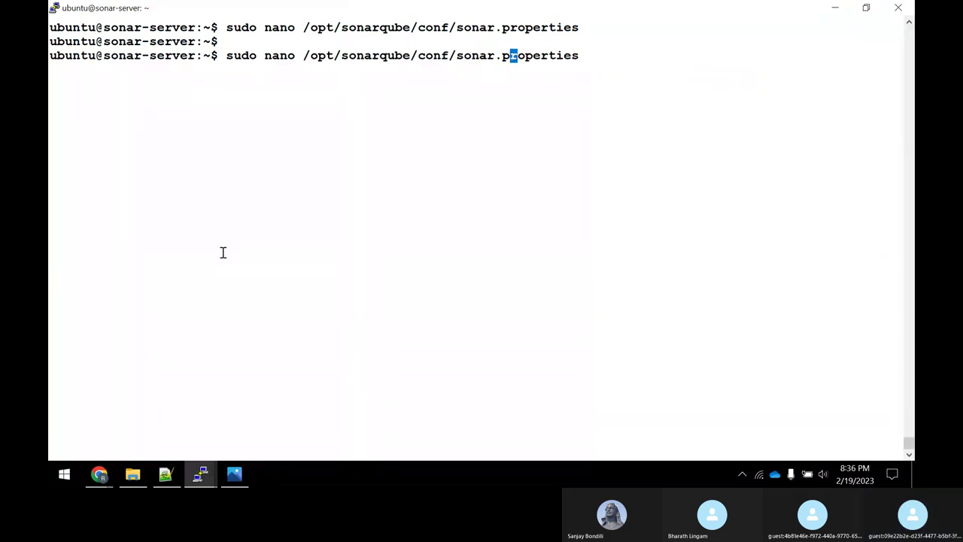
{"action": "key", "text": "Right"}
{"action": "key", "text": "Delete"}
{"action": "key", "text": "Delete"}
{"action": "key", "text": "Delete"}
{"action": "key", "text": "Delete"}
Open sonar.properties in vi and search for 'jdbc'.
{"action": "type", "text": "vi"}
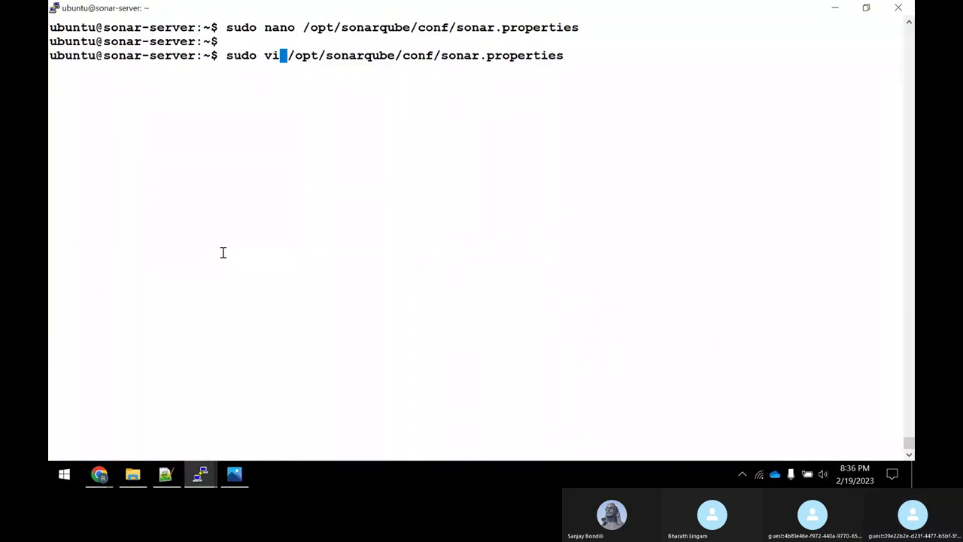
{"action": "key", "text": "Return"}
{"action": "key", "text": "alt+Tab"}
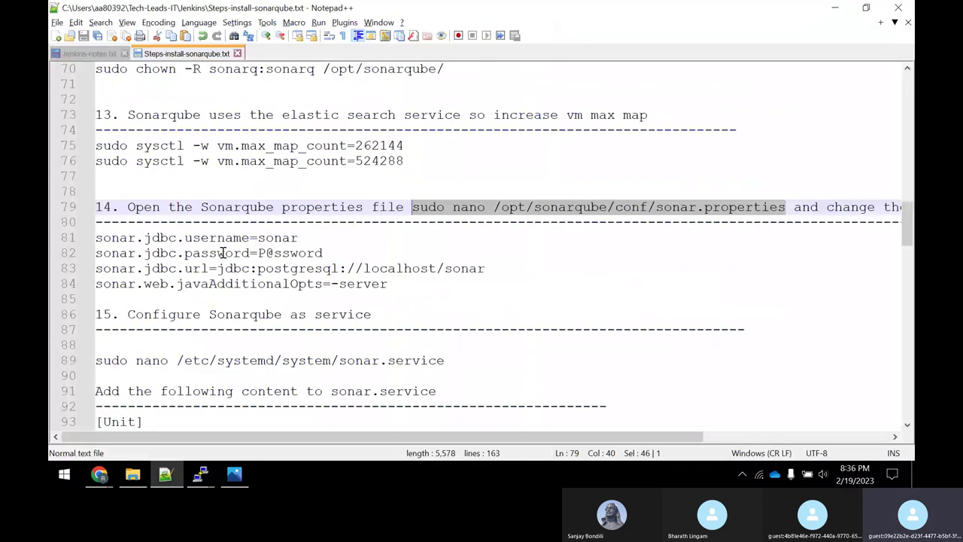
{"action": "key", "text": "alt+Tab"}
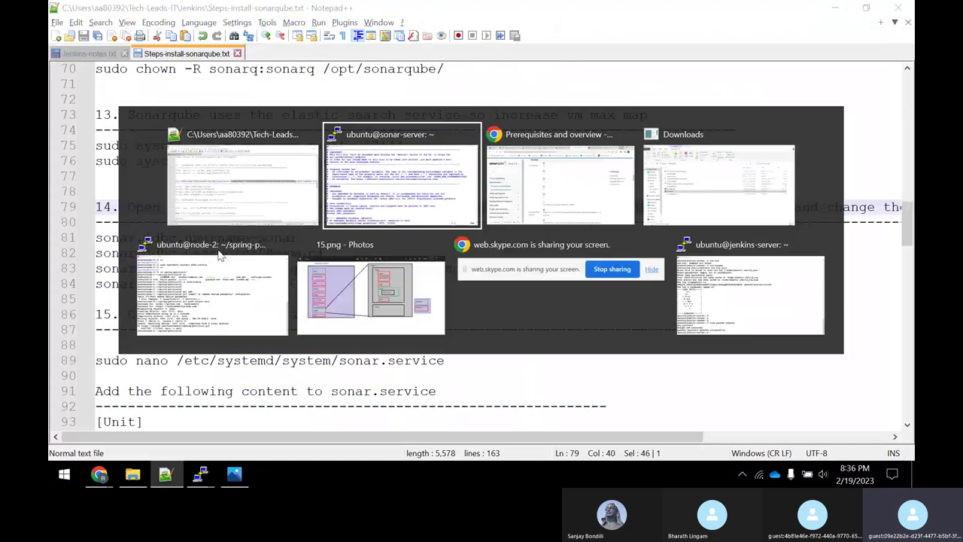
{"action": "type", "text": "/jdbc"}
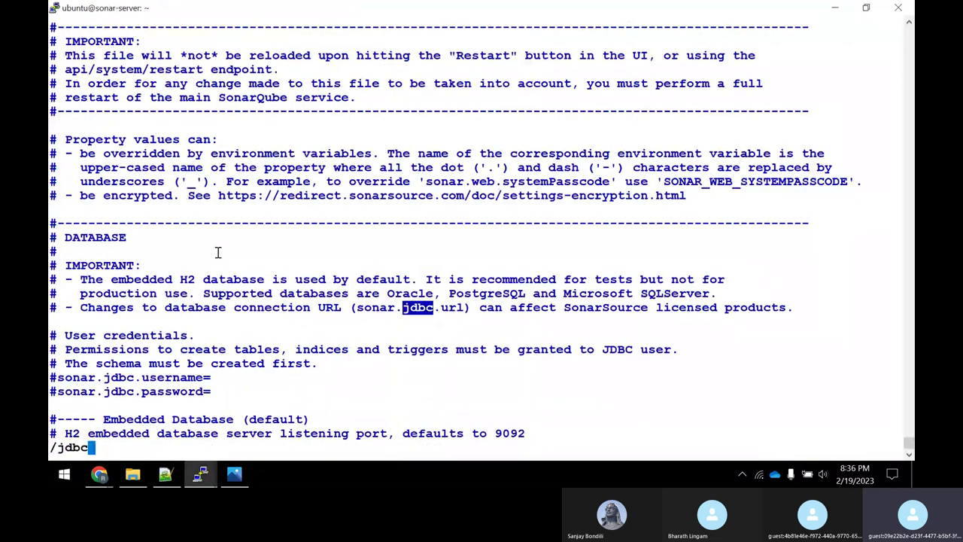
{"action": "key", "text": "Return"}
Move to the sonar.jdbc.password line and open a new blank line below it.
{"action": "key", "text": "n"}
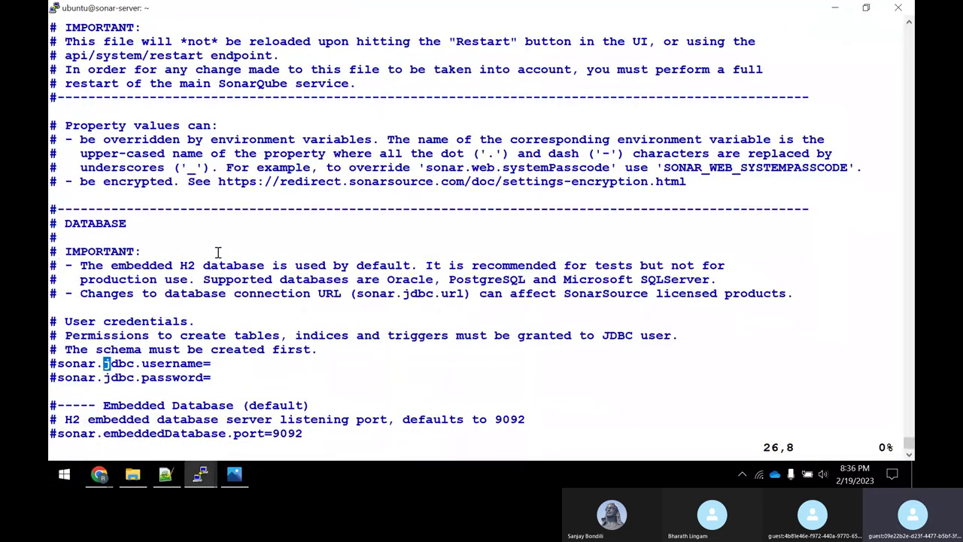
{"action": "key", "text": "Right"}
{"action": "key", "text": "Right"}
{"action": "key", "text": "Right"}
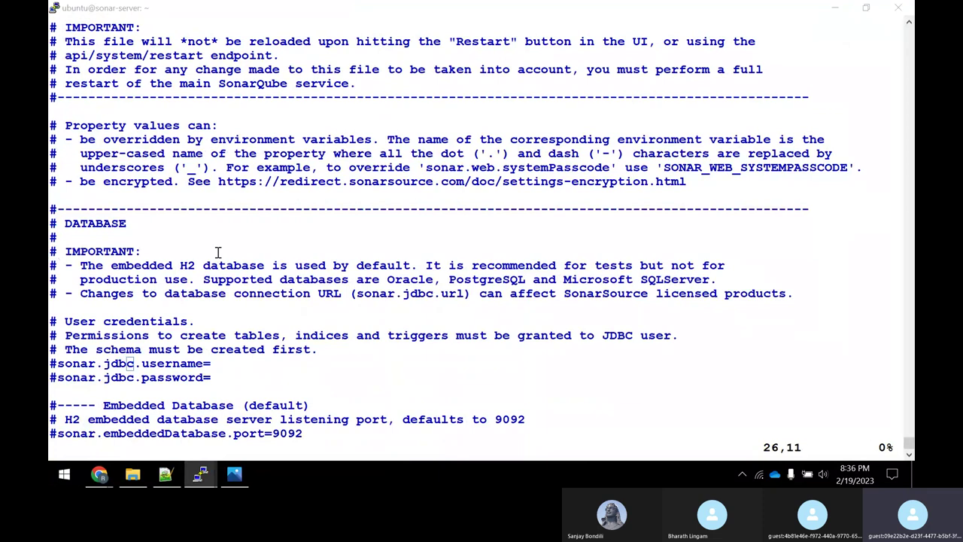
{"action": "key", "text": "alt+Tab"}
{"action": "key", "text": "alt+Tab"}
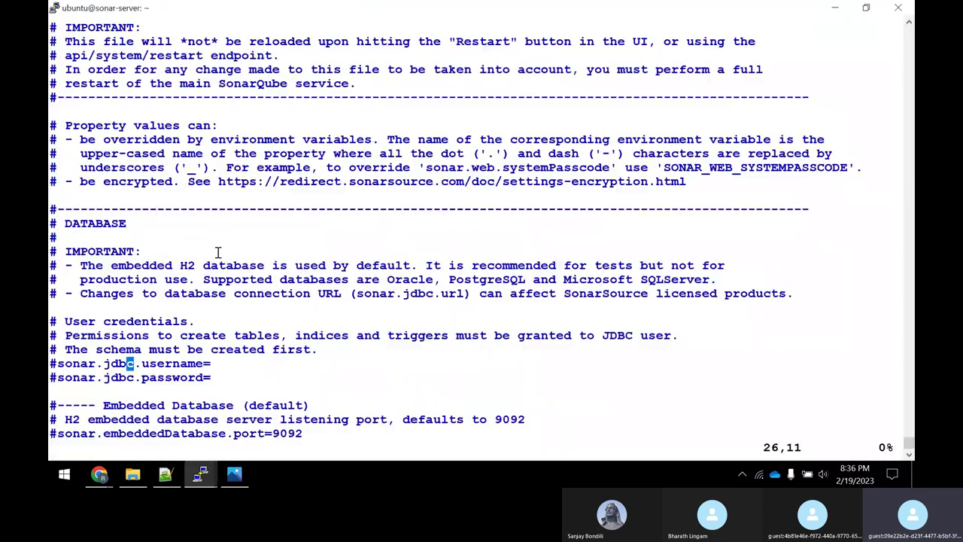
{"action": "key", "text": "Right"}
{"action": "key", "text": "Right"}
{"action": "key", "text": "Right"}
{"action": "key", "text": "Right"}
{"action": "key", "text": "Right"}
{"action": "key", "text": "Right"}
{"action": "key", "text": "Right"}
{"action": "key", "text": "Right"}
{"action": "key", "text": "Right"}
{"action": "key", "text": "Left"}
{"action": "key", "text": "Left"}
{"action": "key", "text": "Left"}
{"action": "key", "text": "0"}
{"action": "key", "text": "Down"}
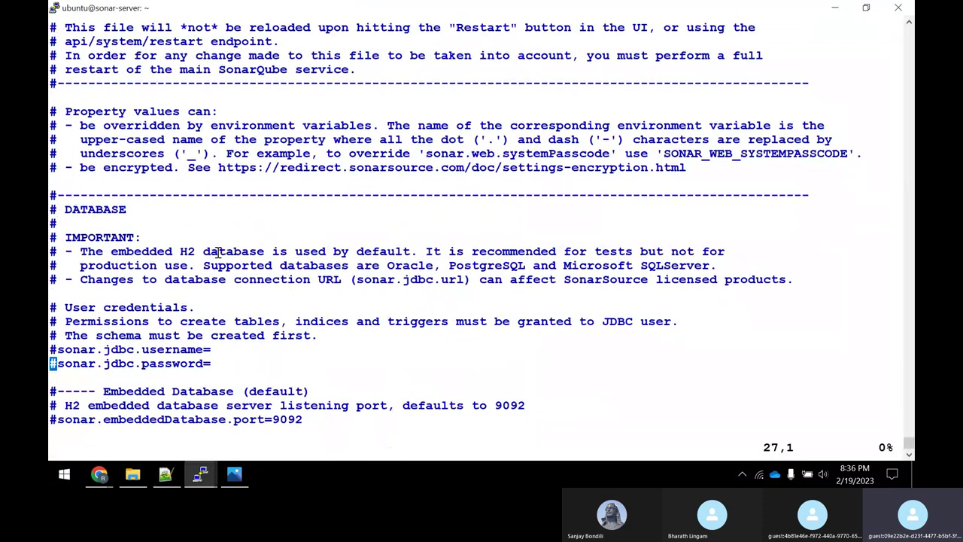
{"action": "key", "text": "o"}
{"action": "key", "text": "alt+Tab"}
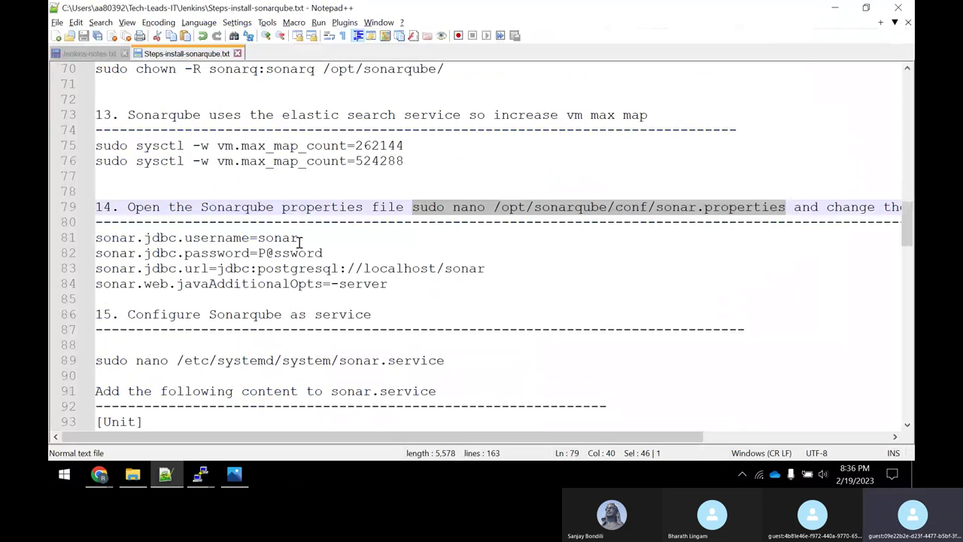
Paste the sonar.jdbc.username=sonar line from the notes into sonar.properties.
{"action": "left_click_drag", "start_coordinate": [299, 238], "coordinate": [85, 246]}
{"action": "right_click", "coordinate": [107, 240]}
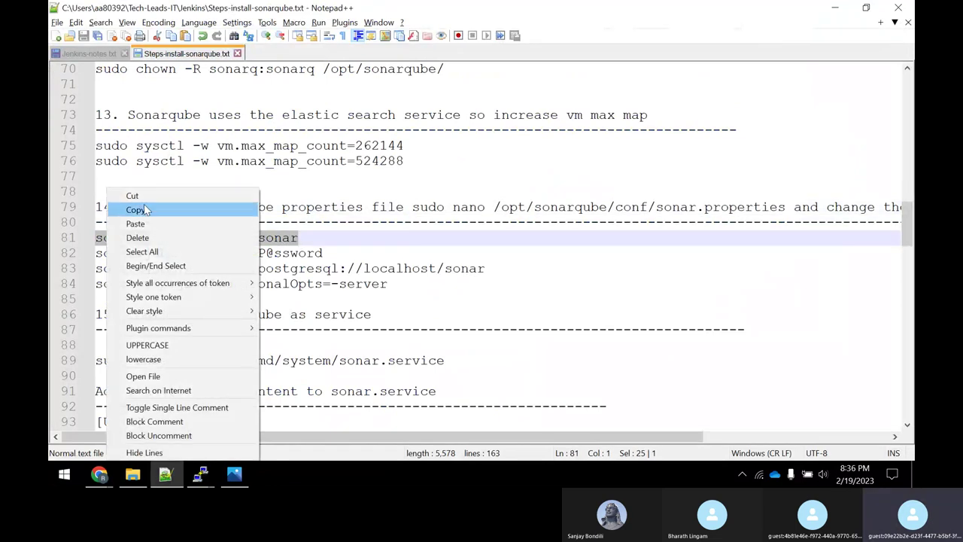
{"action": "left_click", "coordinate": [145, 210]}
{"action": "key", "text": "alt+Tab"}
{"action": "key", "text": "alt+Tab"}
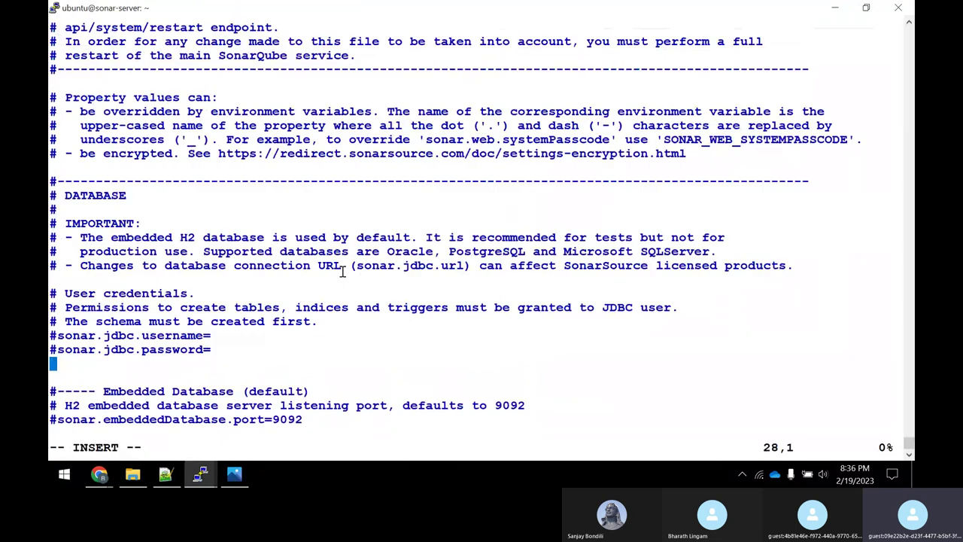
{"action": "right_click", "coordinate": [343, 271]}
{"action": "key", "text": "Escape"}
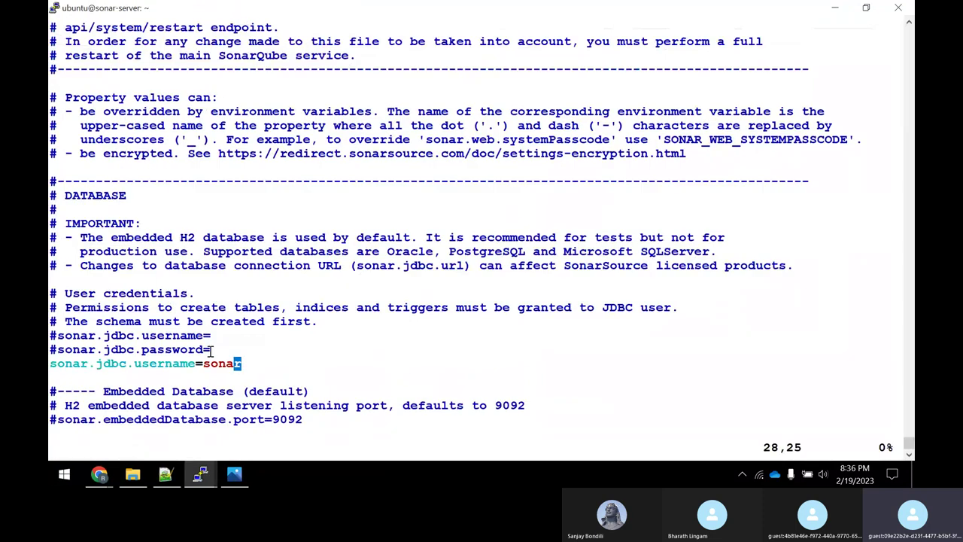
Add the sonar.jdbc.password line from the notes below the username setting.
{"action": "key", "text": "alt+Tab"}
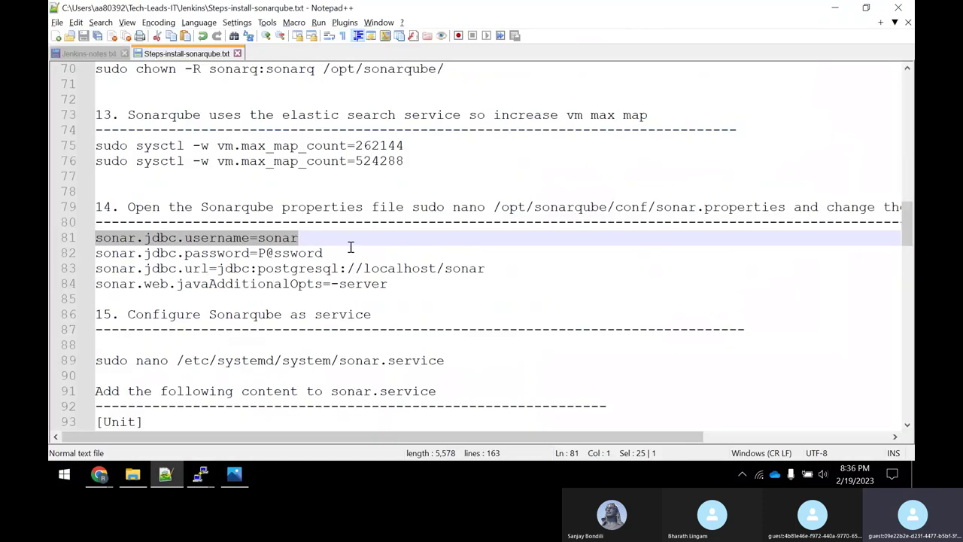
{"action": "left_click_drag", "start_coordinate": [331, 251], "coordinate": [80, 254]}
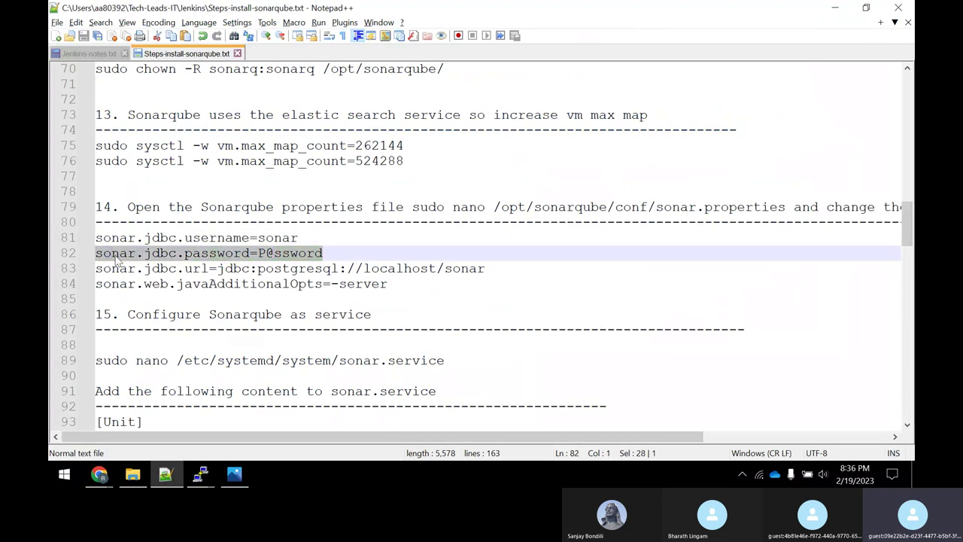
{"action": "right_click", "coordinate": [115, 254]}
{"action": "left_click", "coordinate": [144, 210]}
{"action": "key", "text": "alt+Tab"}
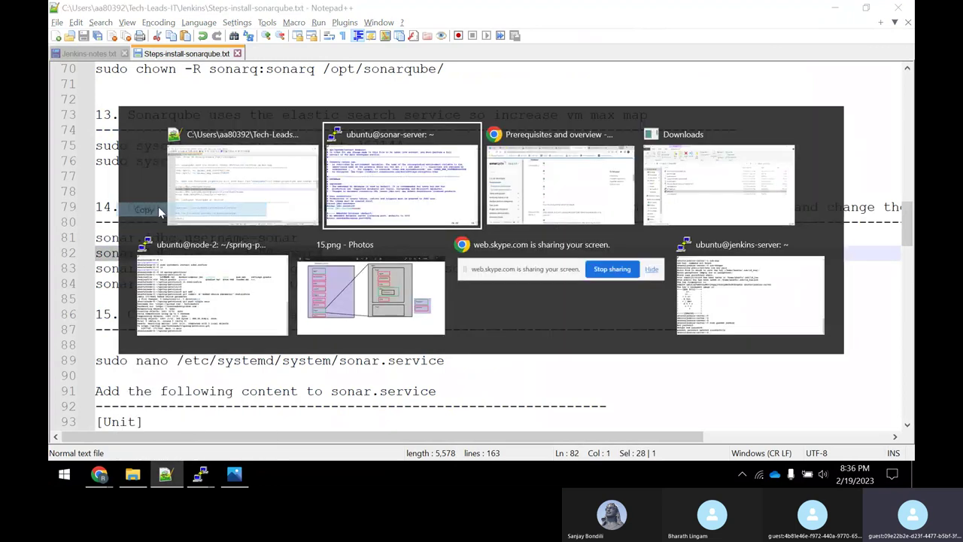
{"action": "key", "text": "o"}
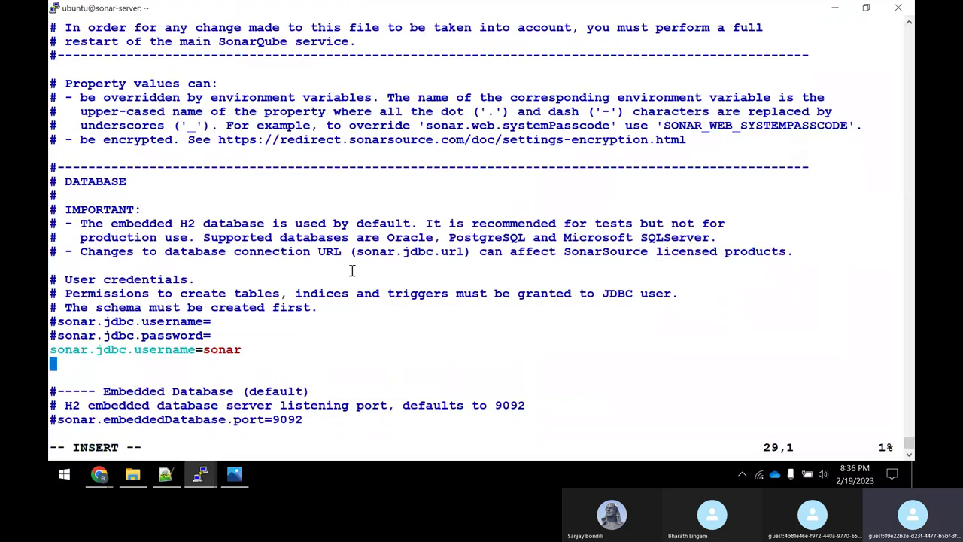
{"action": "right_click", "coordinate": [353, 271]}
{"action": "key", "text": "Escape"}
Move down to the blank line below the commented Oracle sonar.jdbc.url.
{"action": "key", "text": "alt+Tab"}
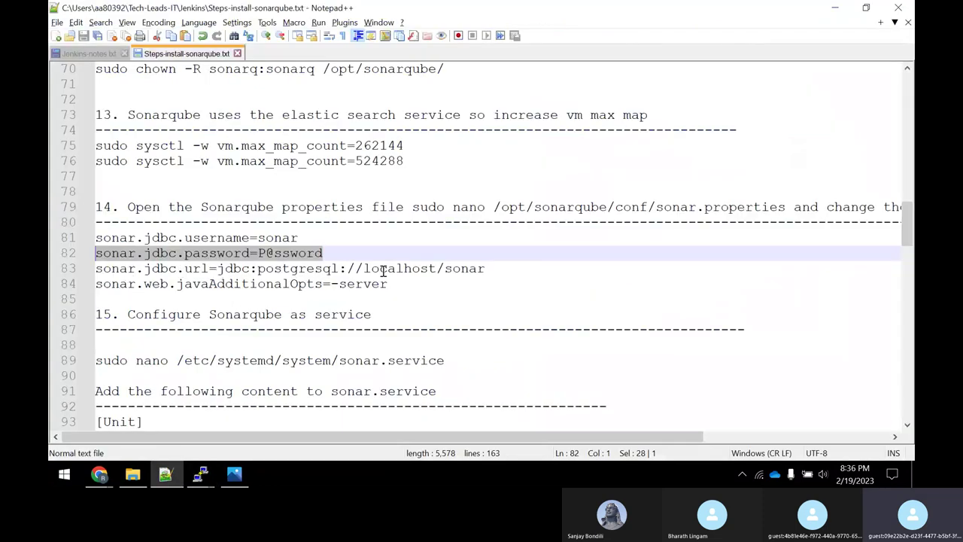
{"action": "key", "text": "alt+Tab"}
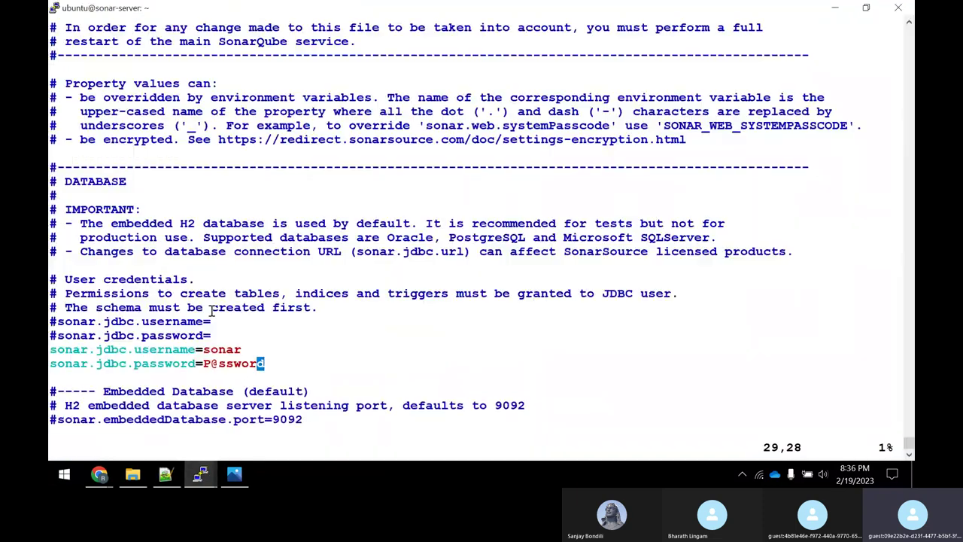
{"action": "key", "text": "Down"}
{"action": "key", "text": "Down"}
{"action": "key", "text": "Down"}
{"action": "key", "text": "Down"}
{"action": "key", "text": "Down"}
{"action": "key", "text": "Down"}
{"action": "key", "text": "Down"}
{"action": "key", "text": "Down"}
{"action": "key", "text": "Down"}
{"action": "key", "text": "Down"}
{"action": "key", "text": "Down"}
{"action": "key", "text": "Down"}
{"action": "key", "text": "Down"}
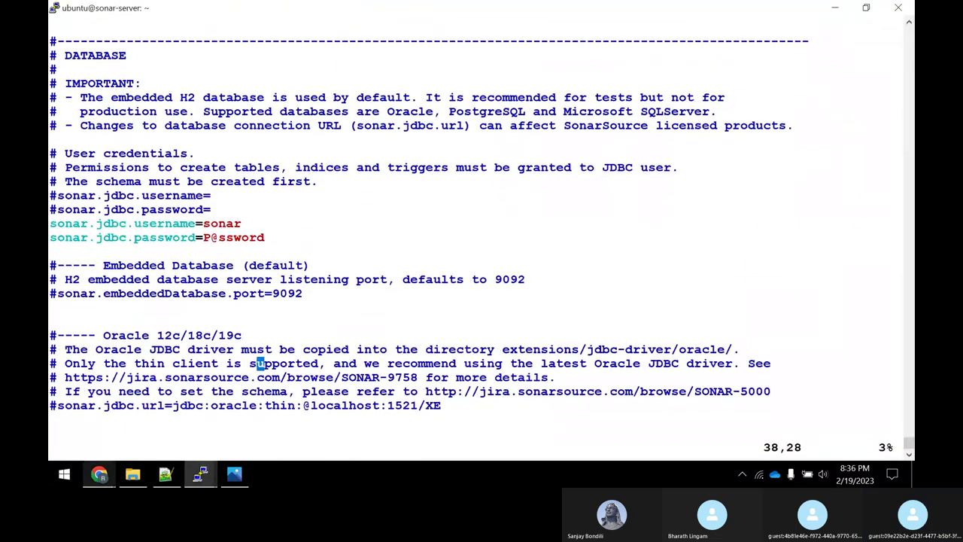
{"action": "key", "text": "Down"}
{"action": "key", "text": "alt+Tab"}
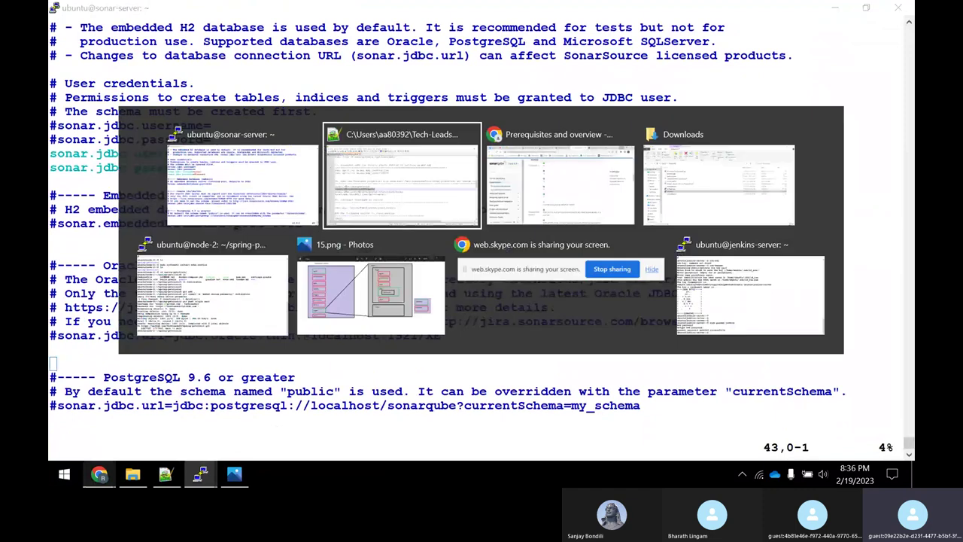
{"action": "key", "text": "alt+Tab"}
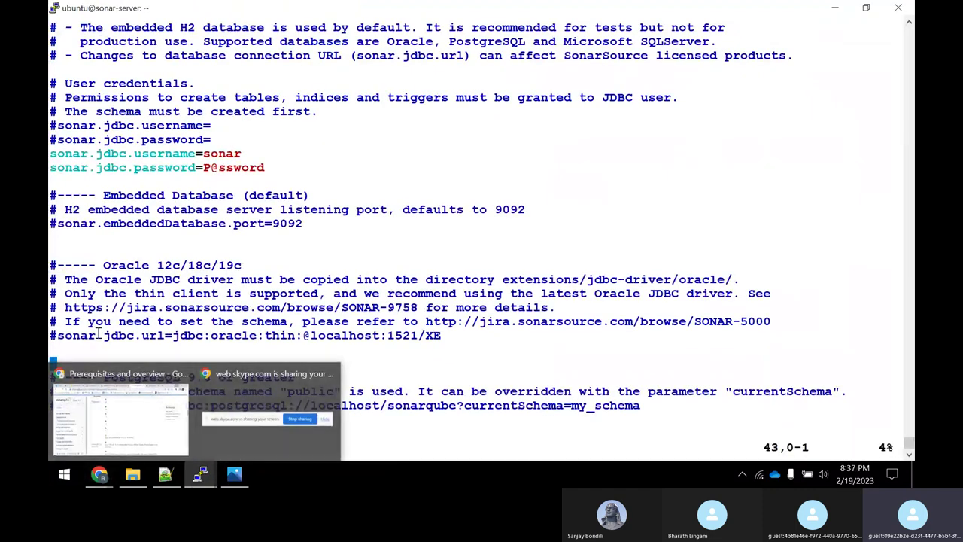
Insert sonar.jdbc.url=jdbc:postgresql://localhost/sonar below the commented Oracle URL.
{"action": "left_click_drag", "start_coordinate": [98, 335], "coordinate": [464, 343]}
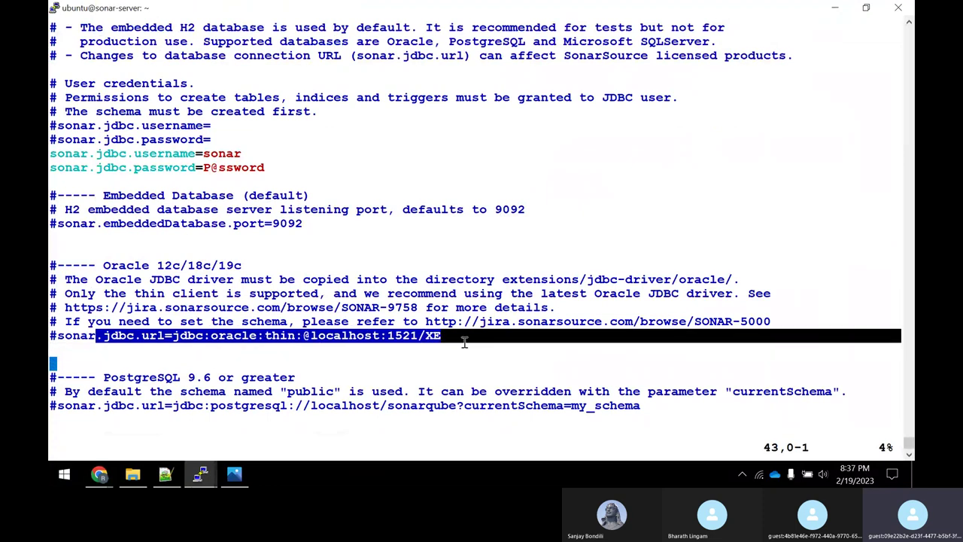
{"action": "double_click", "coordinate": [159, 337]}
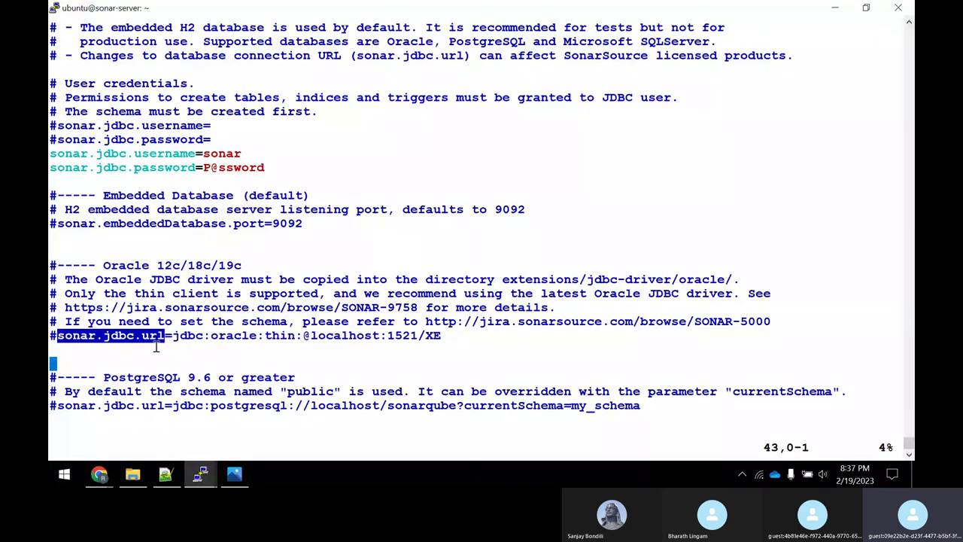
{"action": "key", "text": "Up"}
{"action": "key", "text": "Up"}
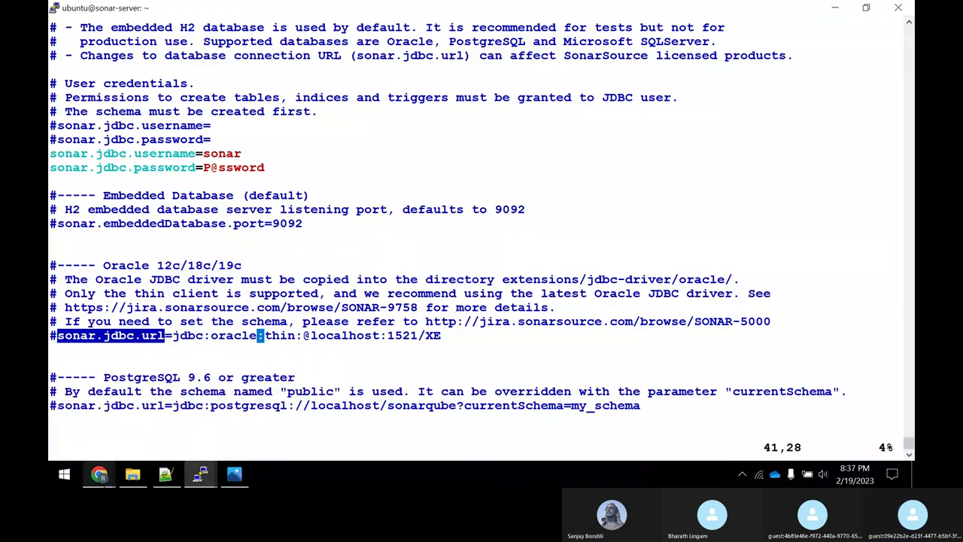
{"action": "key", "text": "o"}
{"action": "key", "text": "alt+Tab"}
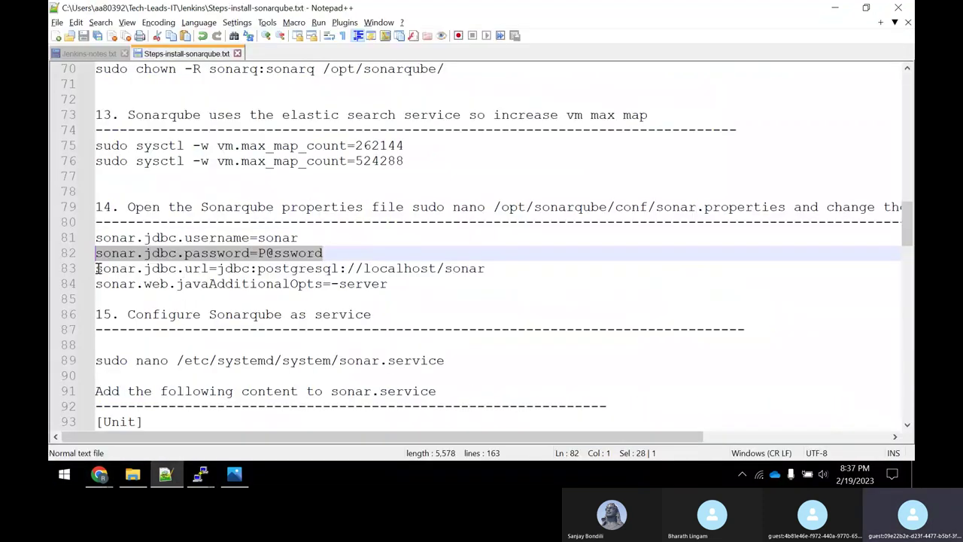
{"action": "left_click_drag", "start_coordinate": [95, 268], "coordinate": [487, 268]}
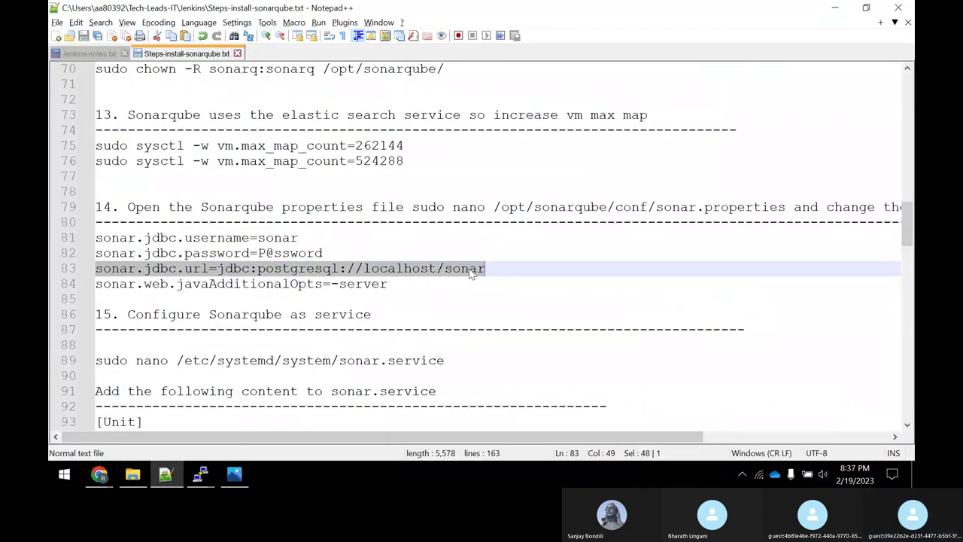
{"action": "right_click", "coordinate": [469, 268]}
{"action": "left_click", "coordinate": [510, 209]}
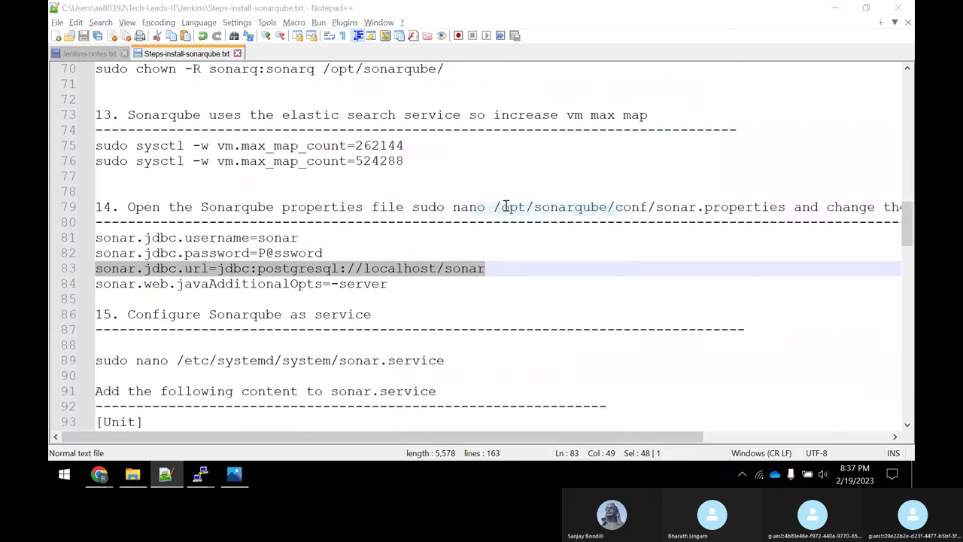
{"action": "right_click", "coordinate": [503, 214]}
{"action": "key", "text": "Escape"}
{"action": "key", "text": "alt+Tab"}
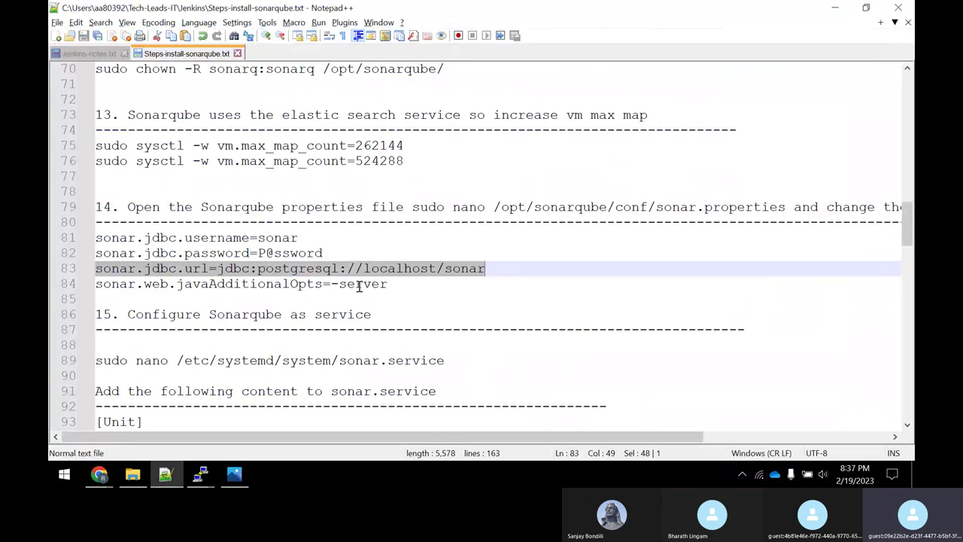
{"action": "key", "text": "alt+Tab"}
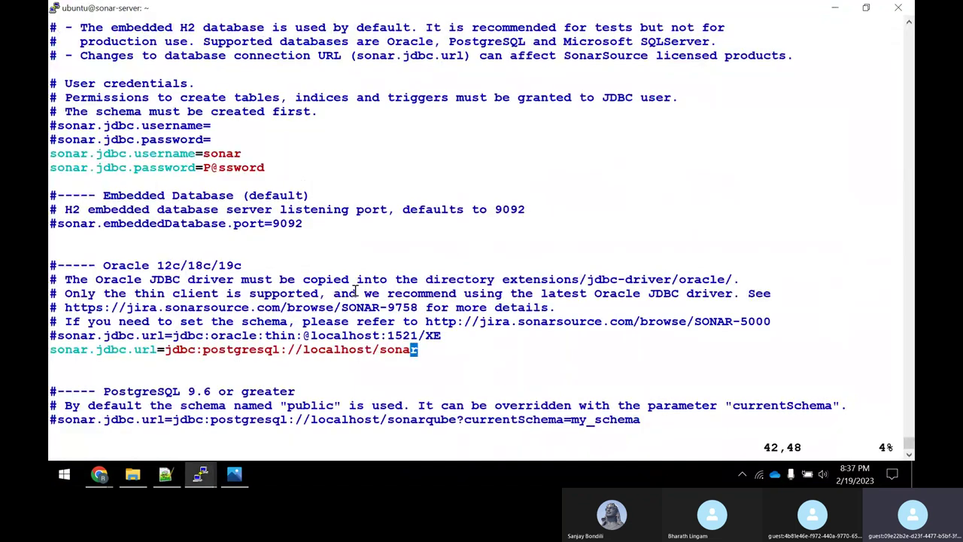
Scroll down to the commented sonar.web.javaAdditionalOpts setting in sonar.properties.
{"action": "key", "text": "Down"}
{"action": "key", "text": "Down"}
{"action": "key", "text": "Down"}
{"action": "key", "text": "Down"}
{"action": "key", "text": "Down"}
{"action": "key", "text": "Down"}
{"action": "key", "text": "Down"}
{"action": "key", "text": "Down"}
{"action": "key", "text": "Down"}
{"action": "key", "text": "Down"}
{"action": "key", "text": "Down"}
{"action": "key", "text": "Down"}
{"action": "key", "text": "Down"}
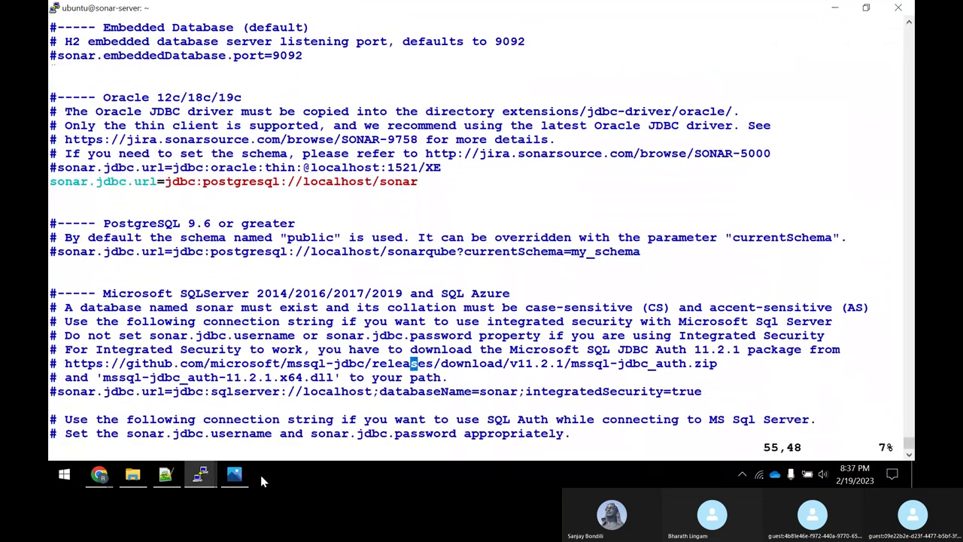
{"action": "key", "text": "Down"}
{"action": "key", "text": "Down"}
{"action": "key", "text": "Down"}
{"action": "key", "text": "Down"}
{"action": "key", "text": "Down"}
{"action": "key", "text": "Down"}
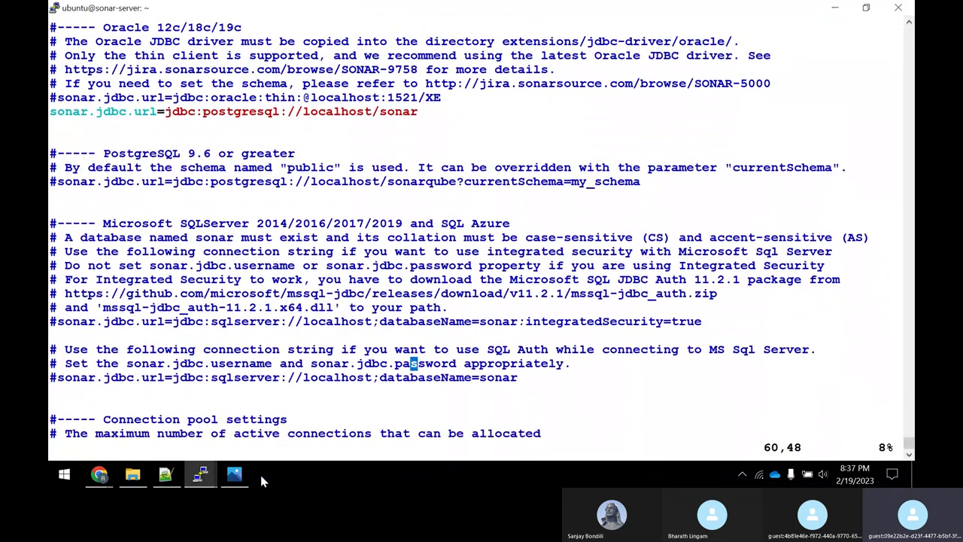
{"action": "key", "text": "Down"}
{"action": "key", "text": "Down"}
{"action": "key", "text": "Down"}
{"action": "key", "text": "Down"}
{"action": "key", "text": "Down"}
{"action": "key", "text": "Down"}
{"action": "key", "text": "Down"}
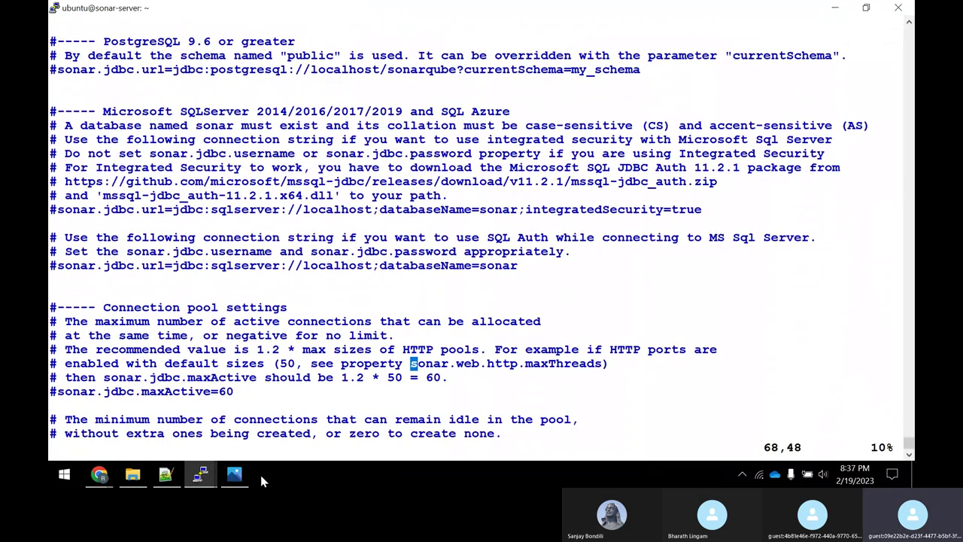
{"action": "key", "text": "Down"}
{"action": "key", "text": "Down"}
{"action": "key", "text": "Down"}
{"action": "key", "text": "Down"}
{"action": "key", "text": "Down"}
{"action": "key", "text": "Down"}
{"action": "key", "text": "Down"}
{"action": "key", "text": "Down"}
{"action": "key", "text": "Down"}
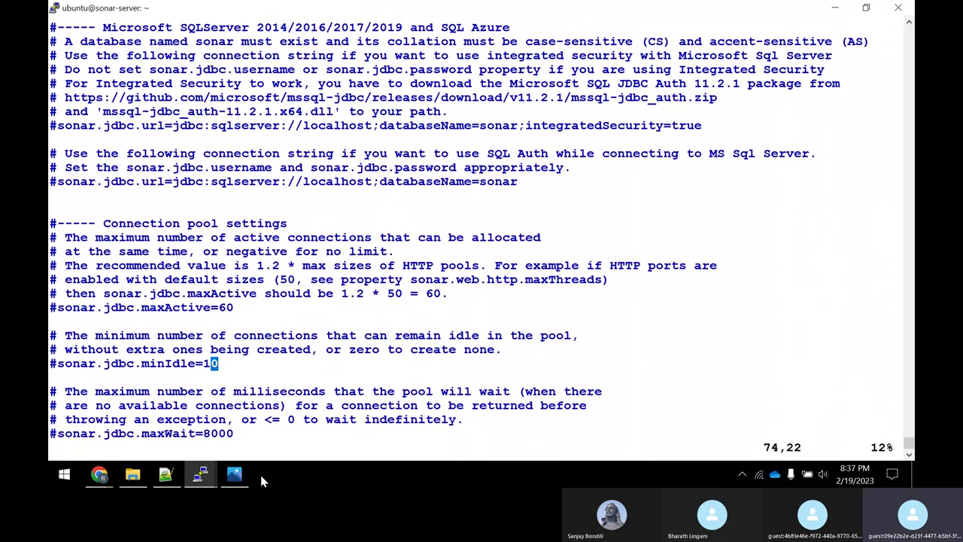
{"action": "key", "text": "Down"}
{"action": "key", "text": "Down"}
{"action": "key", "text": "Down"}
{"action": "key", "text": "Down"}
{"action": "key", "text": "Down"}
{"action": "key", "text": "Down"}
{"action": "key", "text": "Down"}
{"action": "key", "text": "Down"}
{"action": "key", "text": "Down"}
{"action": "key", "text": "Down"}
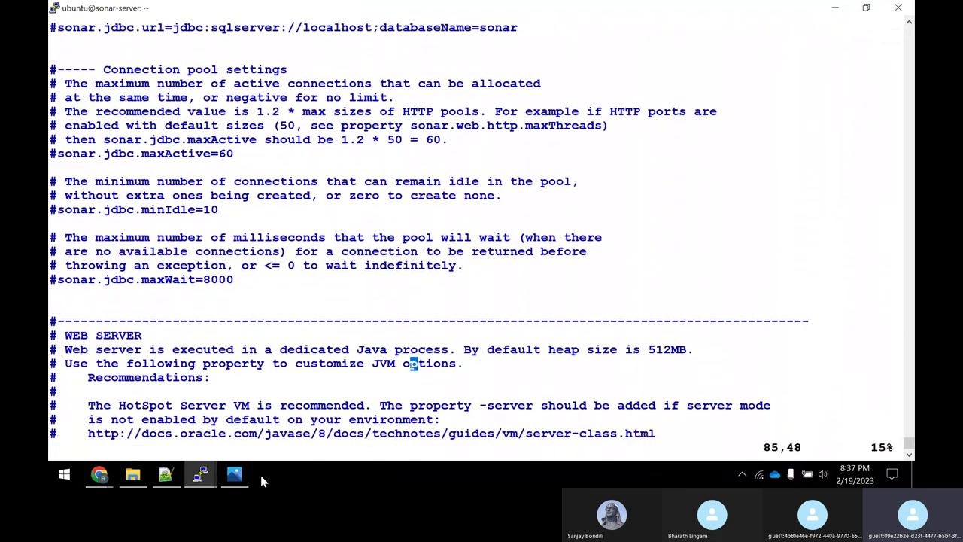
{"action": "key", "text": "Down"}
{"action": "key", "text": "Down"}
{"action": "key", "text": "Down"}
{"action": "key", "text": "Down"}
{"action": "key", "text": "Down"}
{"action": "key", "text": "Down"}
{"action": "key", "text": "Down"}
{"action": "key", "text": "Down"}
{"action": "key", "text": "Down"}
{"action": "key", "text": "Down"}
{"action": "key", "text": "Down"}
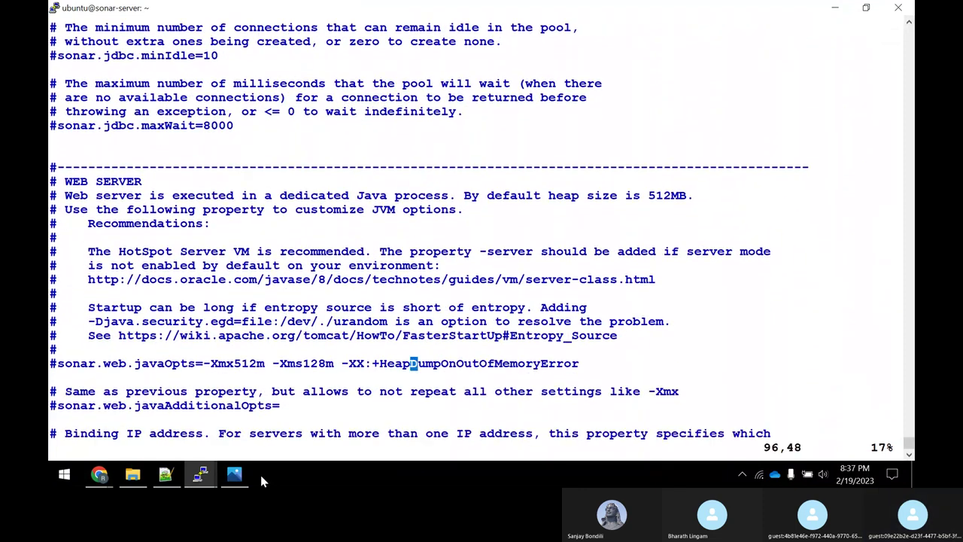
{"action": "key", "text": "Down"}
{"action": "key", "text": "Down"}
{"action": "key", "text": "Down"}
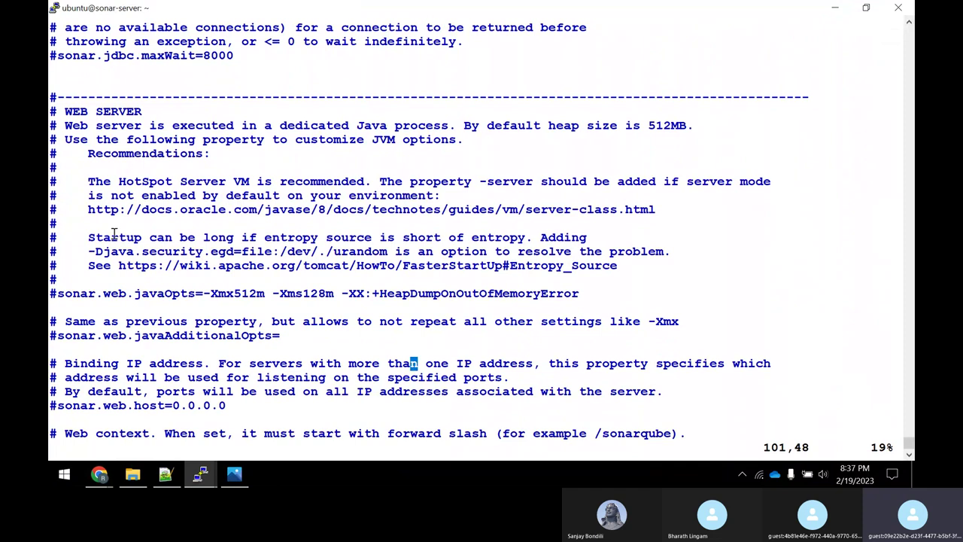
{"action": "left_click_drag", "start_coordinate": [60, 340], "coordinate": [278, 342]}
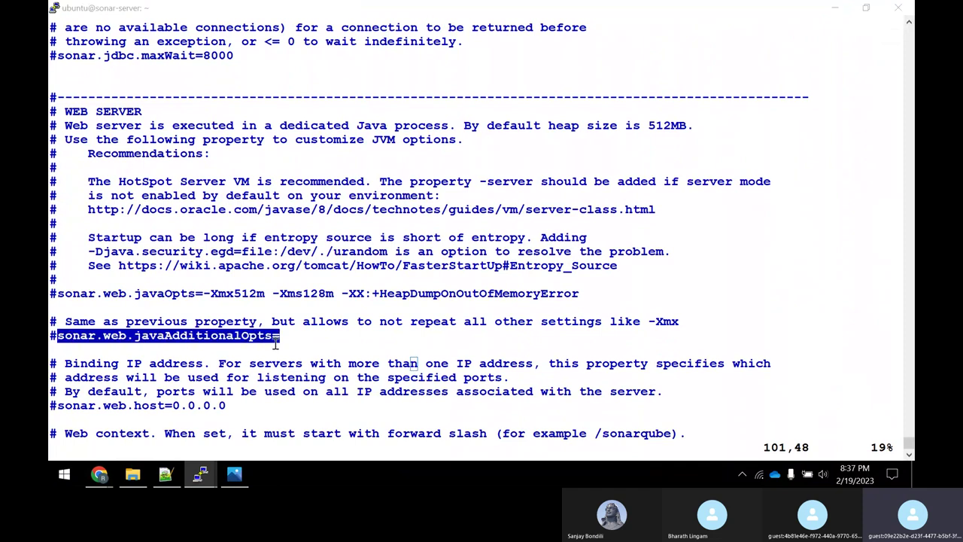
{"action": "key", "text": "alt+Tab"}
Add sonar.web.javaAdditionalOpts=-server below the commented web option.
{"action": "left_click_drag", "start_coordinate": [98, 284], "coordinate": [389, 286]}
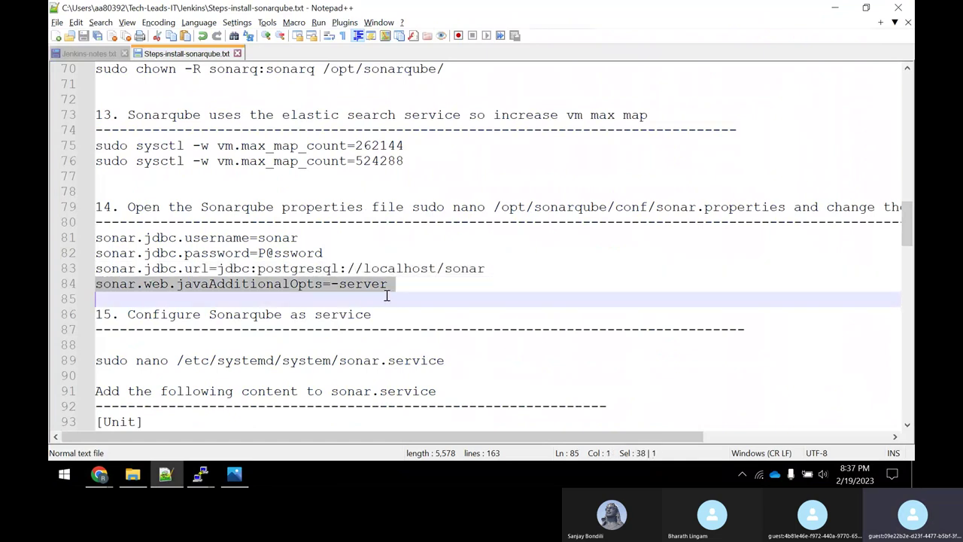
{"action": "right_click", "coordinate": [377, 294]}
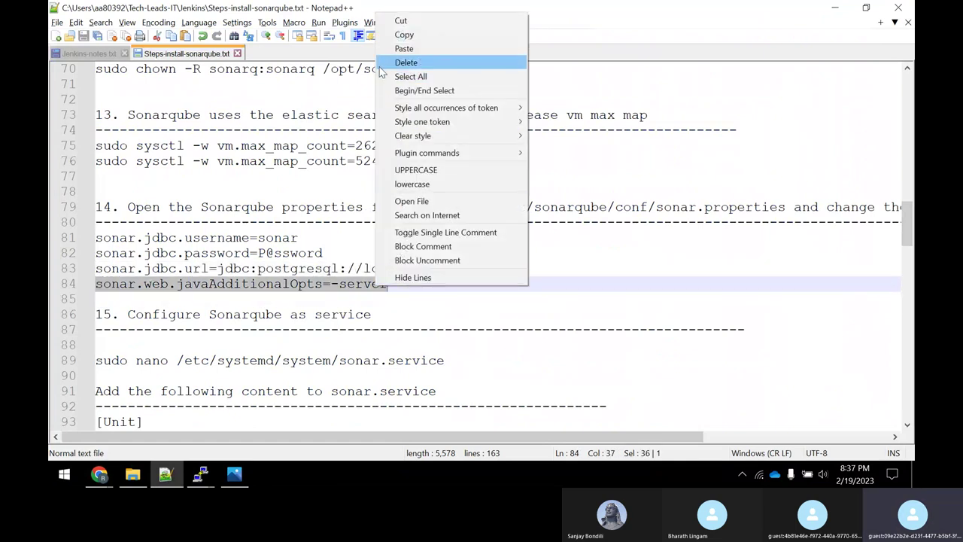
{"action": "left_click", "coordinate": [406, 35]}
{"action": "key", "text": "alt+Tab"}
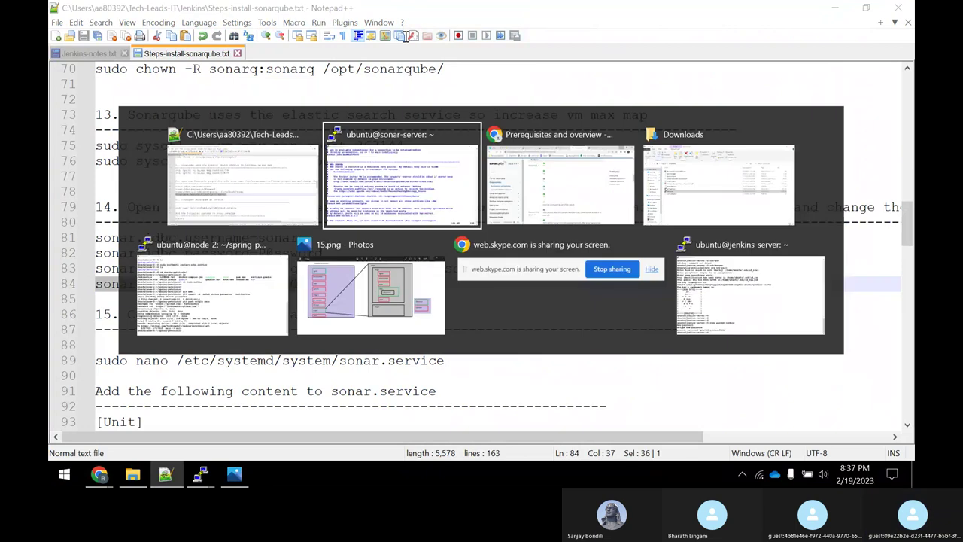
{"action": "key", "text": "Down"}
{"action": "key", "text": "Down"}
{"action": "key", "text": "Down"}
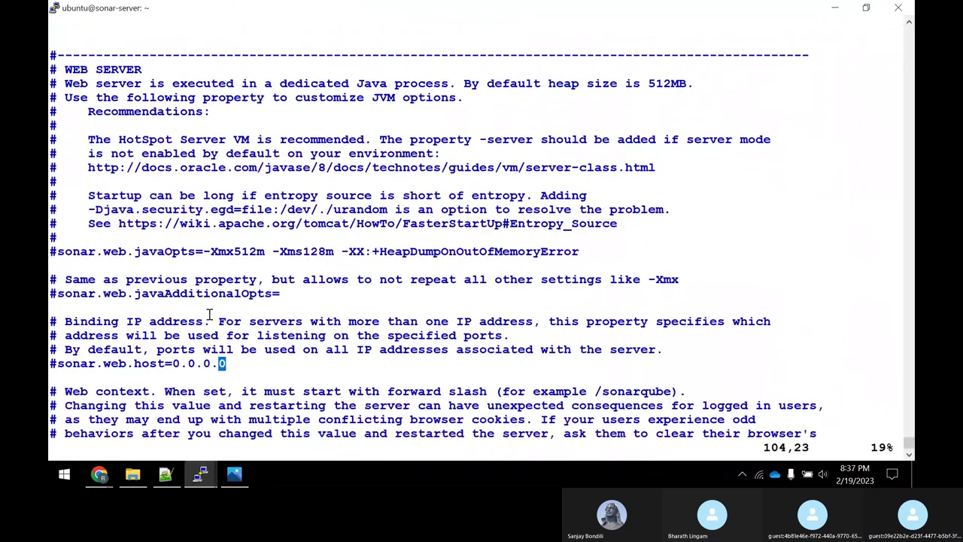
{"action": "key", "text": "Up"}
{"action": "key", "text": "Up"}
{"action": "key", "text": "Up"}
{"action": "key", "text": "Up"}
{"action": "key", "text": "Up"}
{"action": "key", "text": "Up"}
{"action": "key", "text": "Left"}
{"action": "key", "text": "Left"}
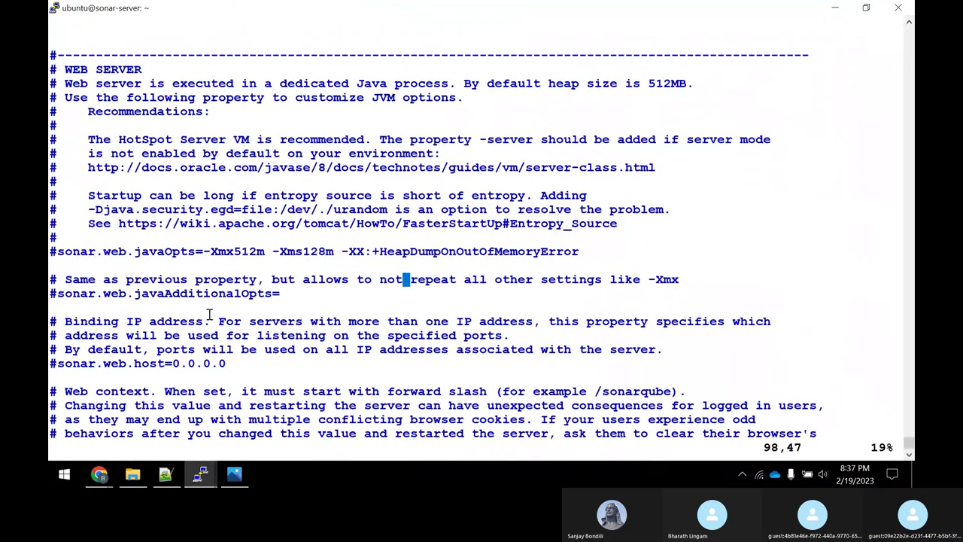
{"action": "key", "text": "Down"}
{"action": "key", "text": "Left"}
{"action": "key", "text": "Left"}
{"action": "key", "text": "Left"}
{"action": "key", "text": "Left"}
{"action": "key", "text": "Left"}
{"action": "key", "text": "Left"}
{"action": "key", "text": "Left"}
{"action": "key", "text": "Left"}
{"action": "key", "text": "Left"}
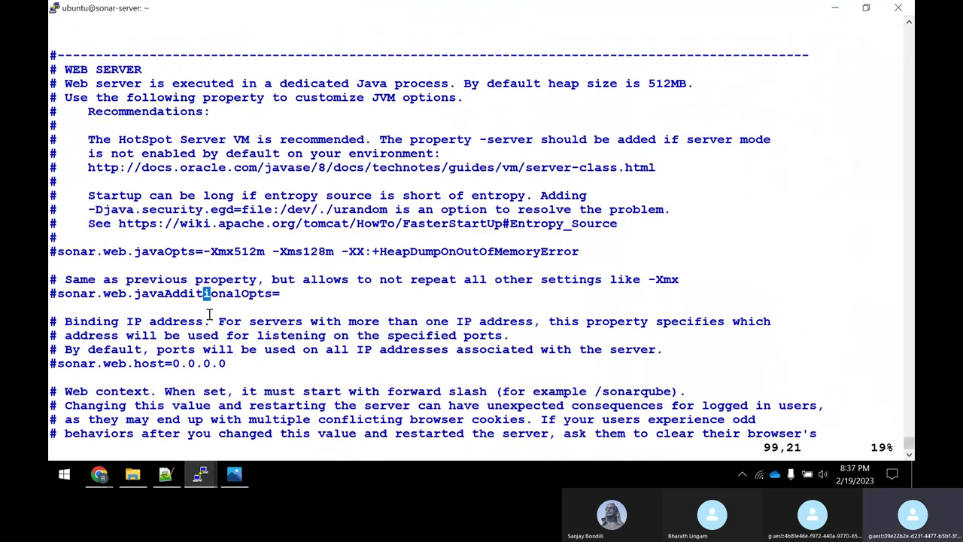
{"action": "key", "text": "o"}
{"action": "right_click", "coordinate": [325, 309]}
{"action": "key", "text": "Escape"}
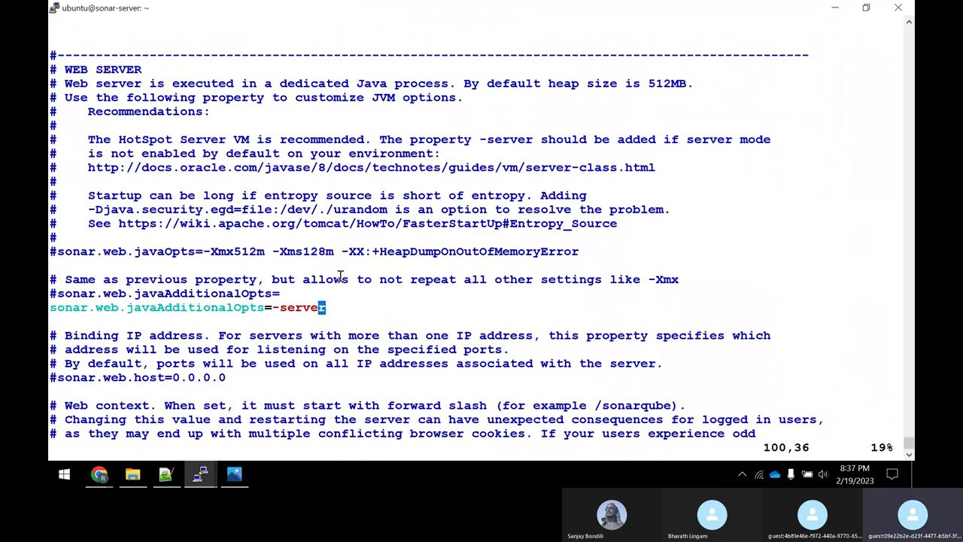
Save sonar.properties and quit vi with :wq!
{"action": "key", "text": "alt+Tab"}
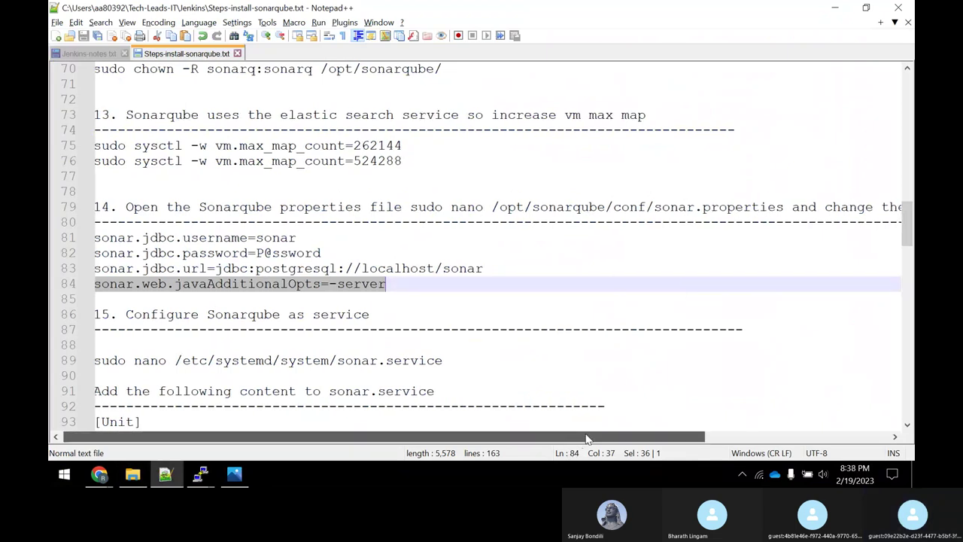
{"action": "mouse_move", "coordinate": [583, 439]}
{"action": "left_mouse_down"}
{"action": "mouse_move", "coordinate": [616, 439]}
{"action": "mouse_move", "coordinate": [583, 439]}
{"action": "left_mouse_up"}
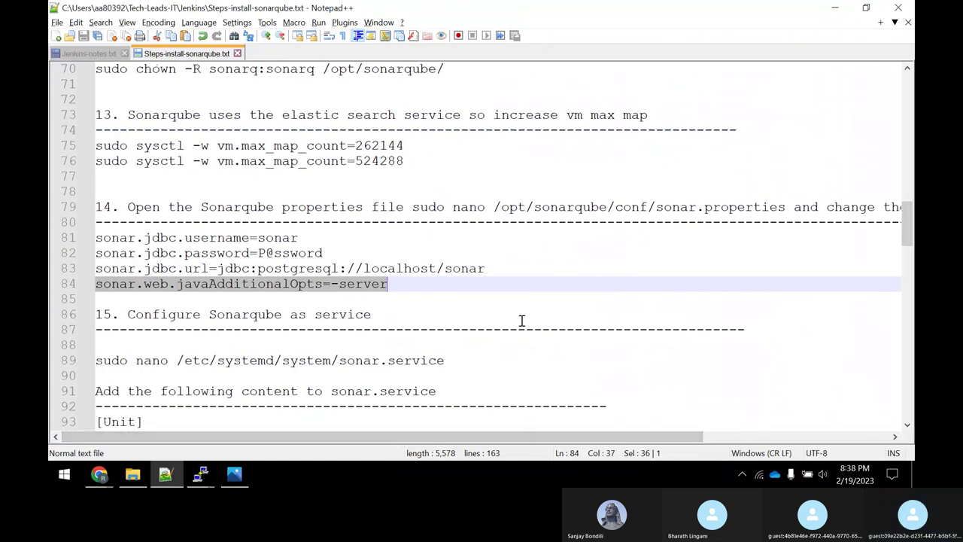
{"action": "key", "text": "alt+Tab"}
{"action": "type", "text": ":wq!"}
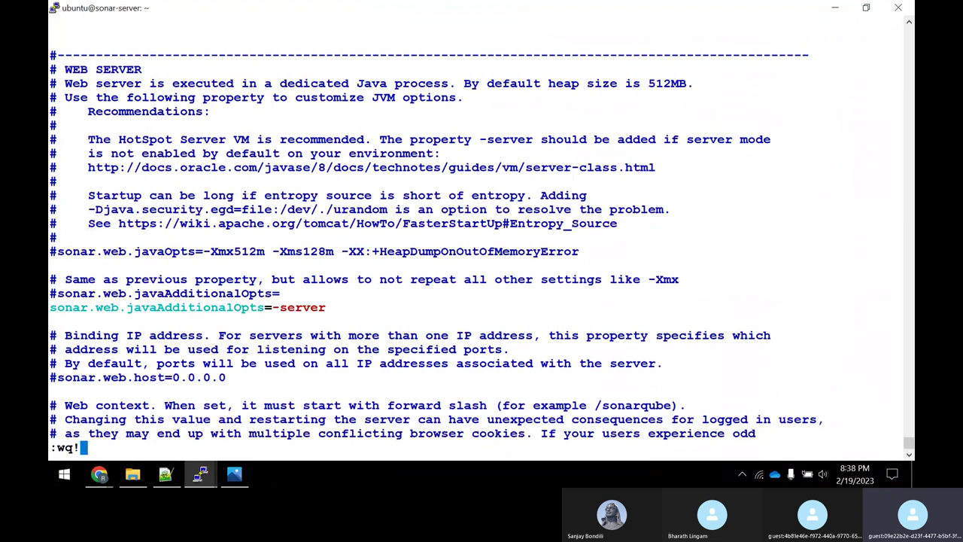
{"action": "key", "text": "Return"}
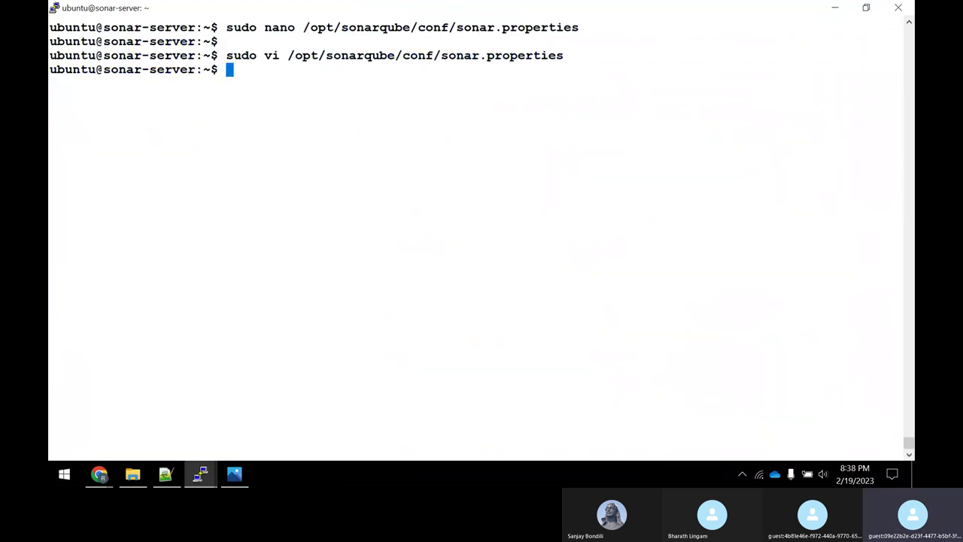
Run the notes' nano command to create /etc/systemd/system/sonar.service.
{"action": "key", "text": "alt+Tab"}
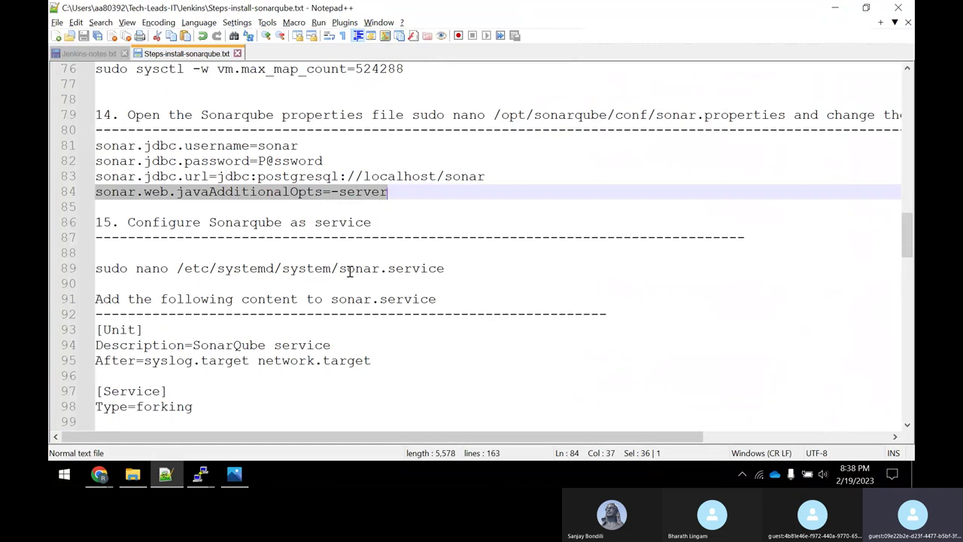
{"action": "left_click_drag", "start_coordinate": [349, 271], "coordinate": [444, 268]}
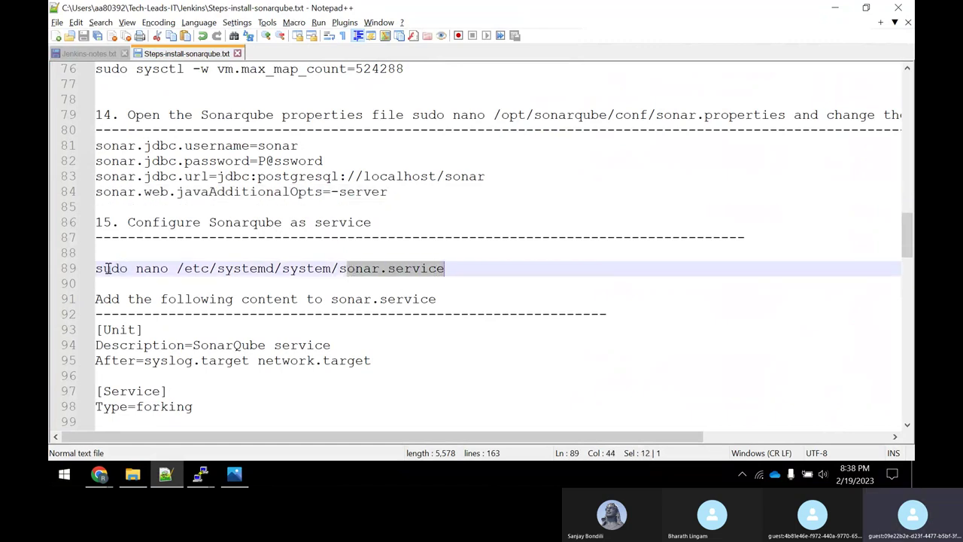
{"action": "left_click_drag", "start_coordinate": [103, 270], "coordinate": [318, 275]}
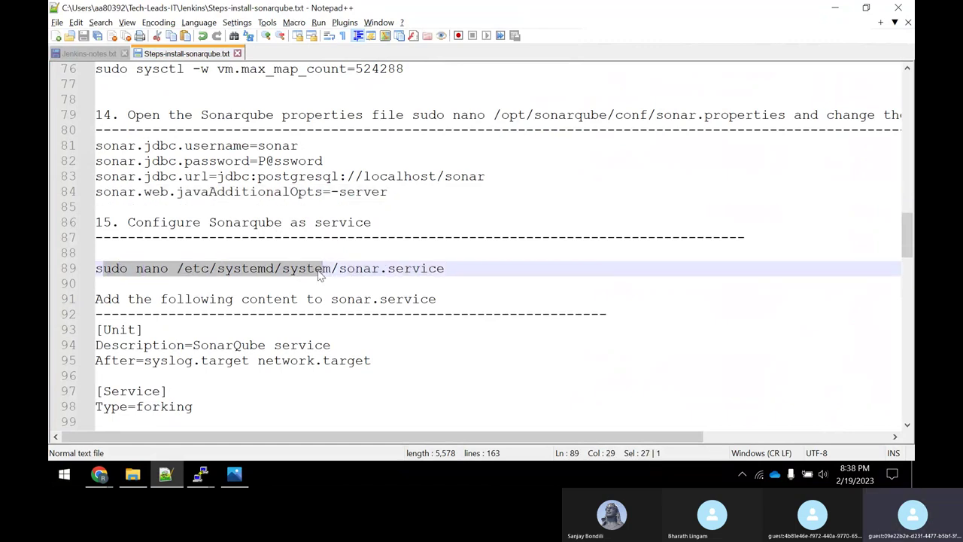
{"action": "left_click", "coordinate": [96, 268]}
{"action": "left_click_drag", "start_coordinate": [96, 268], "coordinate": [441, 270]}
{"action": "right_click", "coordinate": [424, 272]}
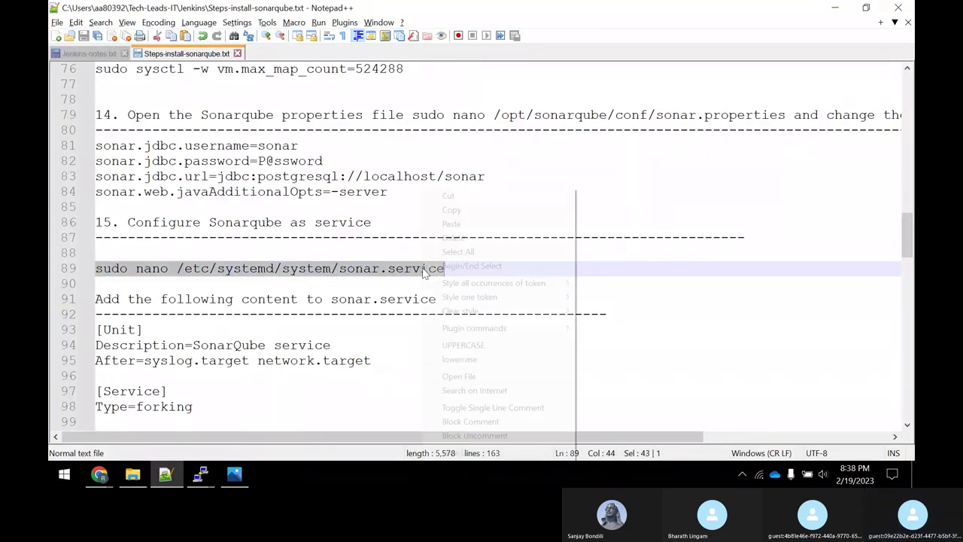
{"action": "left_click", "coordinate": [472, 209]}
{"action": "key", "text": "alt+Tab"}
{"action": "right_click", "coordinate": [468, 210]}
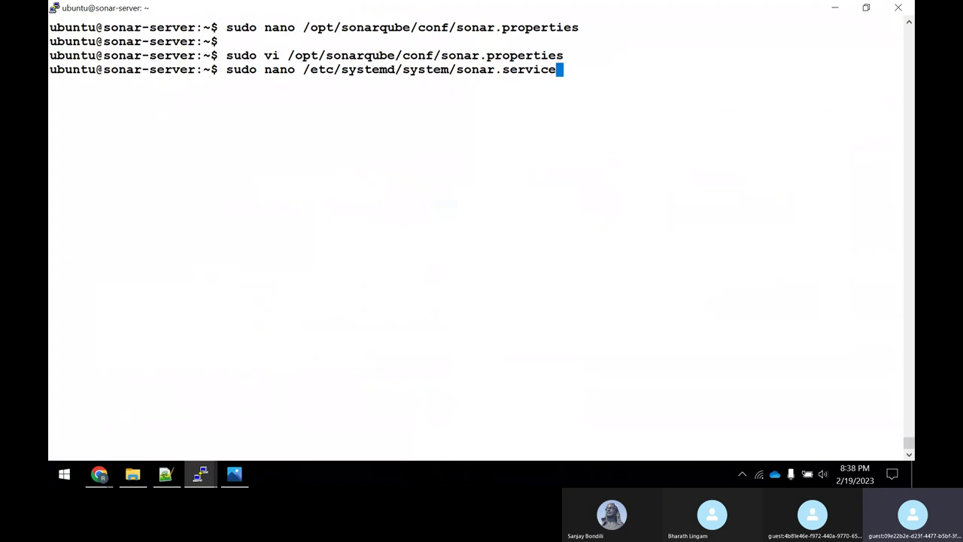
{"action": "key", "text": "Return"}
Paste the [Unit], [Service] and [Install] definition into sonar.service and save it.
{"action": "key", "text": "alt+Tab"}
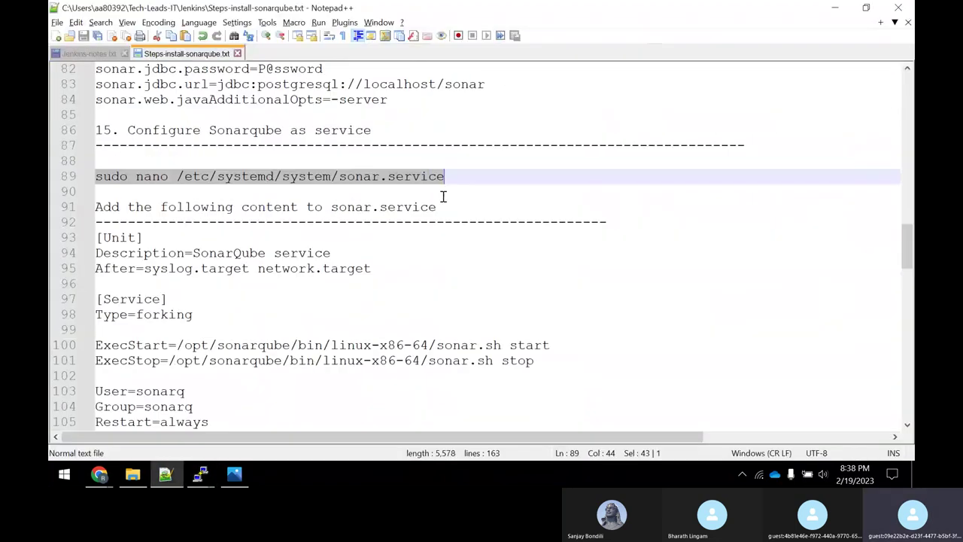
{"action": "scroll", "coordinate": [442, 197], "scroll_direction": "down", "scroll_amount": 4}
{"action": "scroll", "coordinate": [200, 133], "scroll_direction": "up", "scroll_amount": 1}
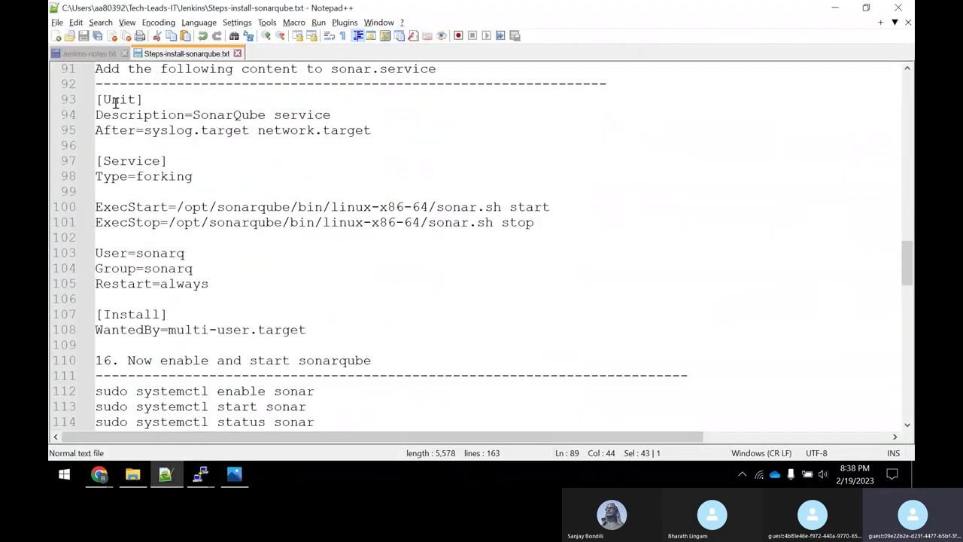
{"action": "left_click_drag", "start_coordinate": [97, 99], "coordinate": [307, 329]}
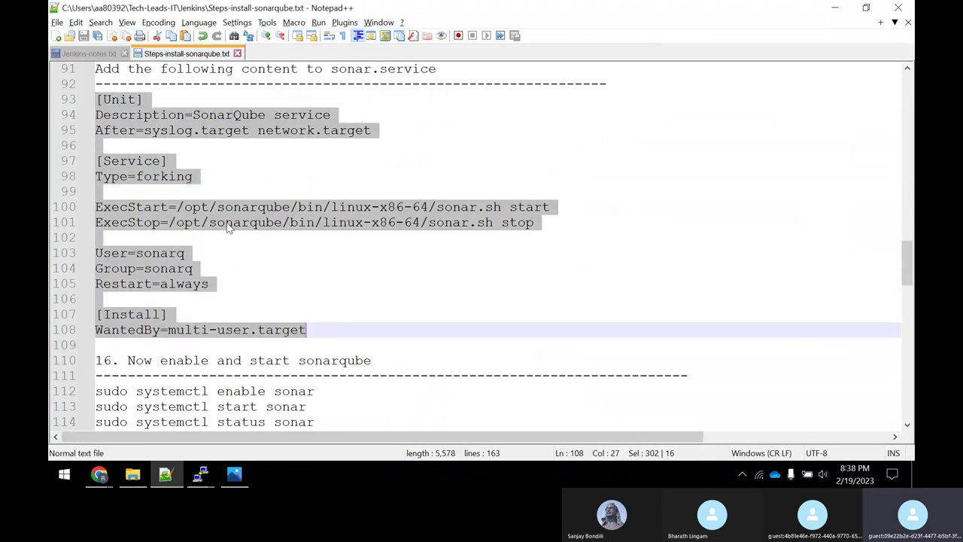
{"action": "right_click", "coordinate": [230, 228]}
{"action": "left_click", "coordinate": [279, 207]}
{"action": "key", "text": "alt+Tab"}
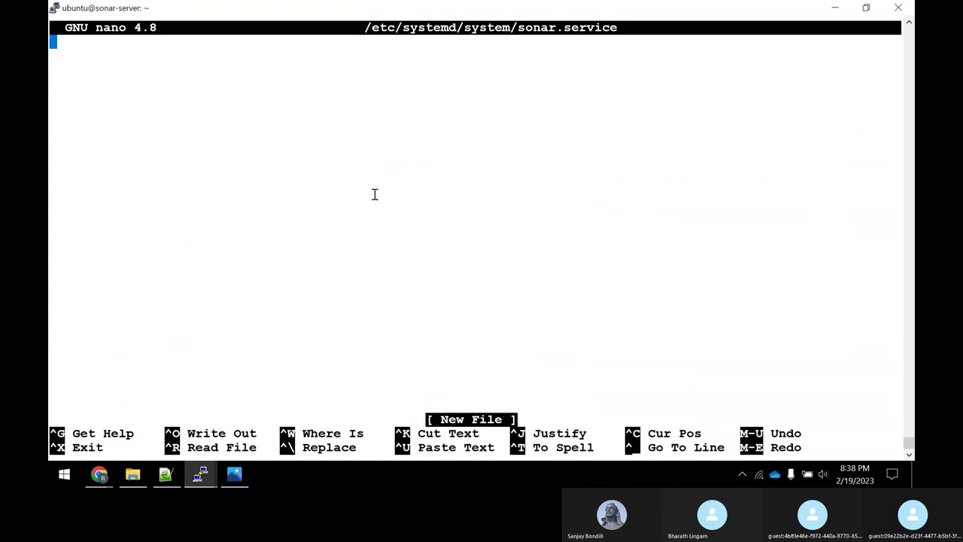
{"action": "right_click", "coordinate": [374, 194]}
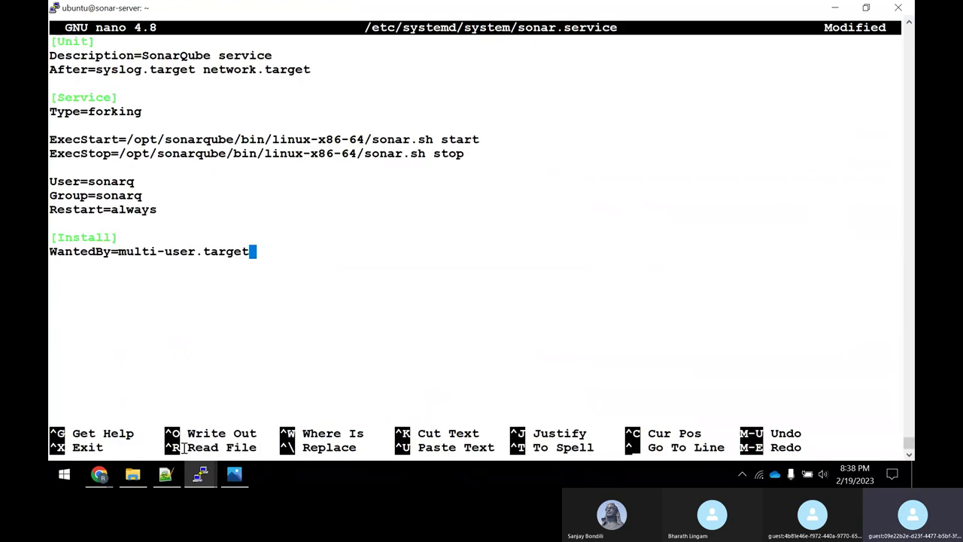
{"action": "key", "text": "ctrl+x"}
{"action": "key", "text": "y"}
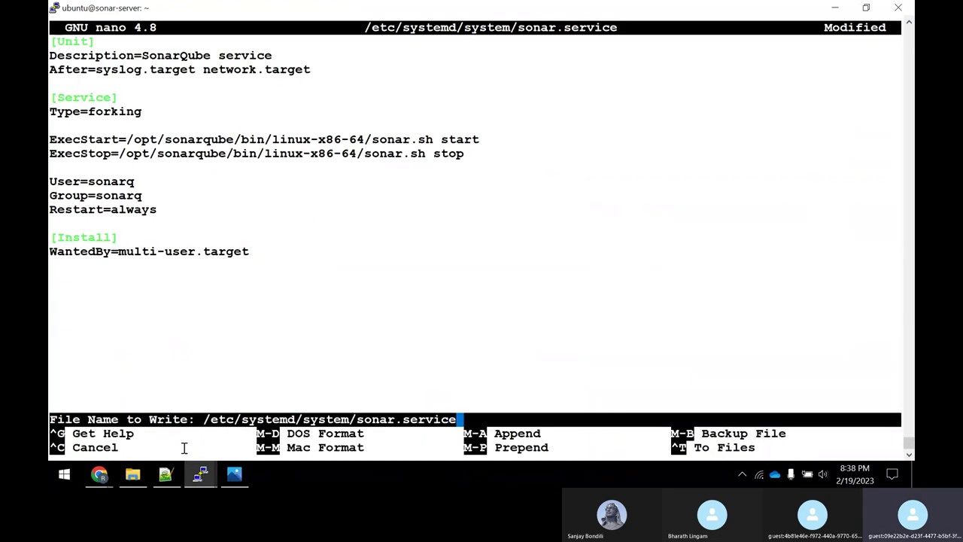
{"action": "key", "text": "Return"}
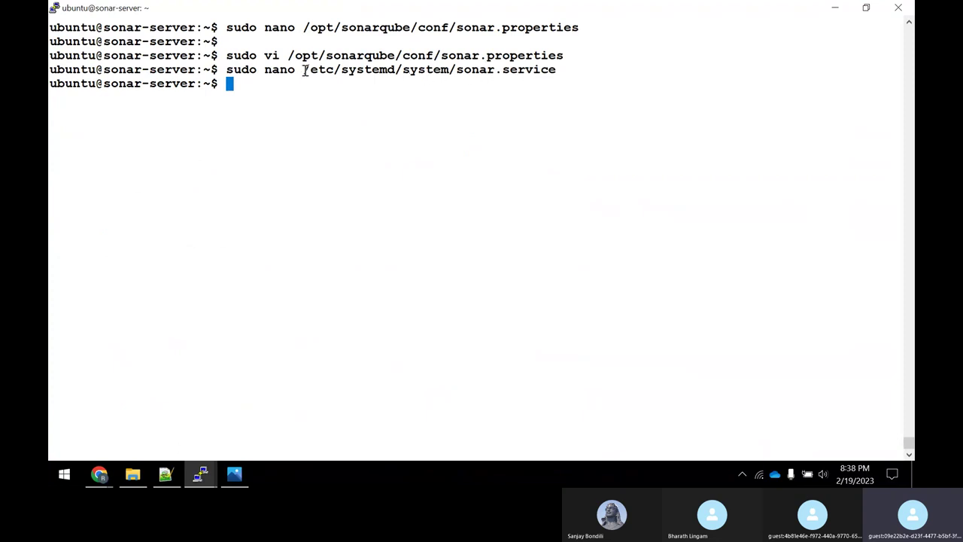
Enable the sonar service at boot with sudo systemctl enable sonar.
{"action": "left_click_drag", "start_coordinate": [303, 70], "coordinate": [482, 69]}
{"action": "key", "text": "alt+Tab"}
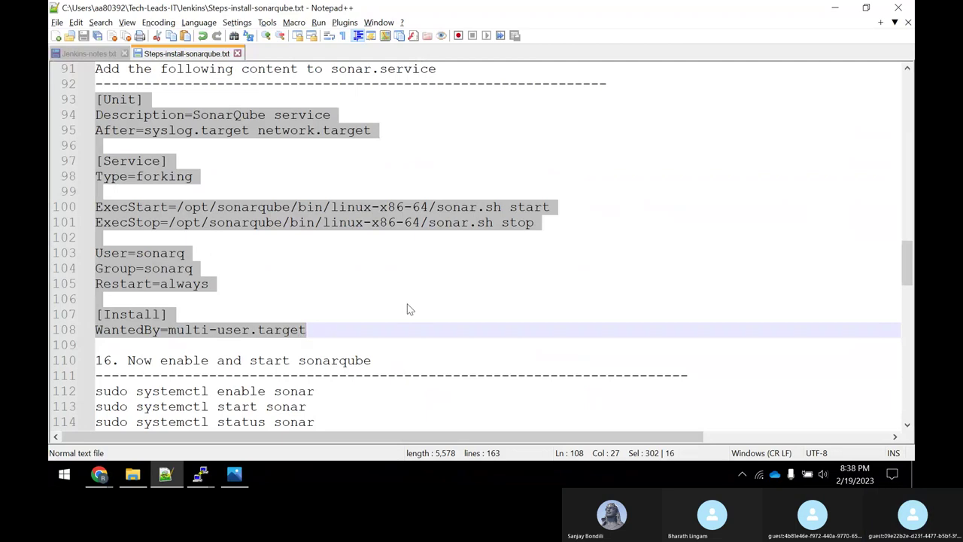
{"action": "left_click", "coordinate": [406, 301]}
{"action": "scroll", "coordinate": [390, 304], "scroll_direction": "down", "scroll_amount": 2}
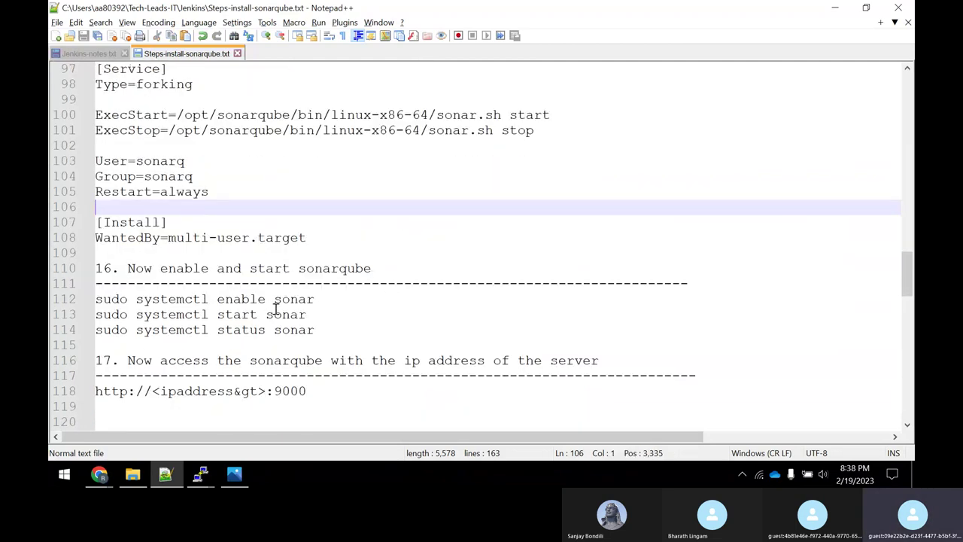
{"action": "left_click_drag", "start_coordinate": [323, 300], "coordinate": [97, 305]}
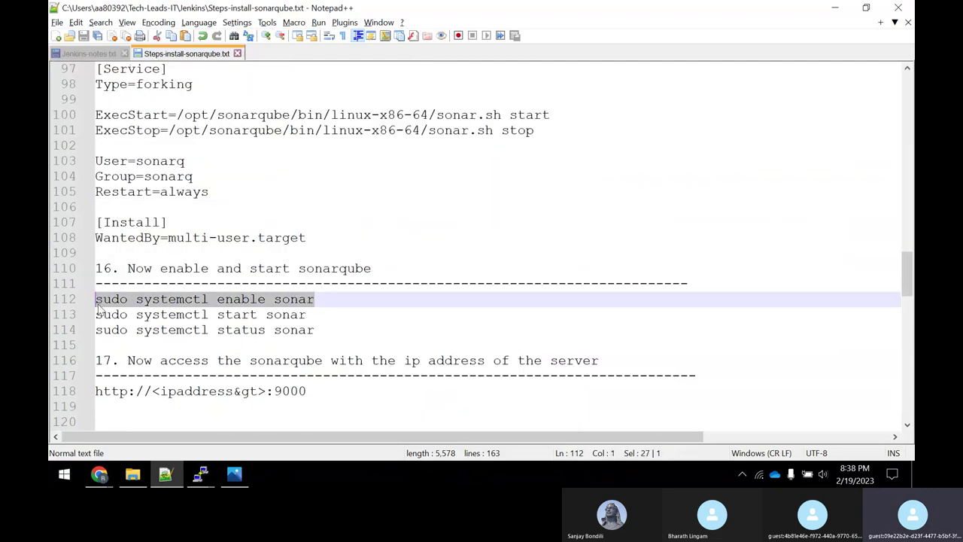
{"action": "right_click", "coordinate": [113, 309]}
{"action": "left_click", "coordinate": [167, 50]}
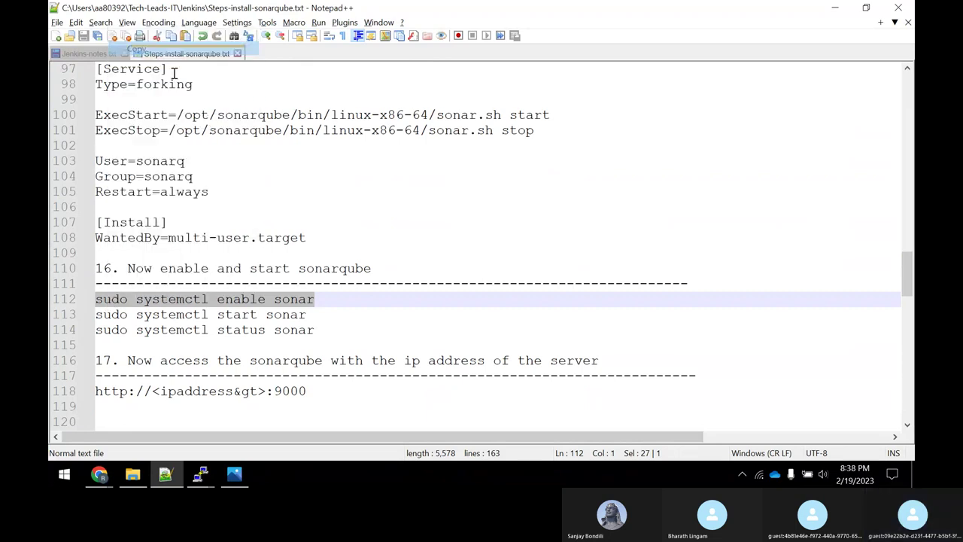
{"action": "key", "text": "alt+Tab"}
{"action": "right_click", "coordinate": [441, 182]}
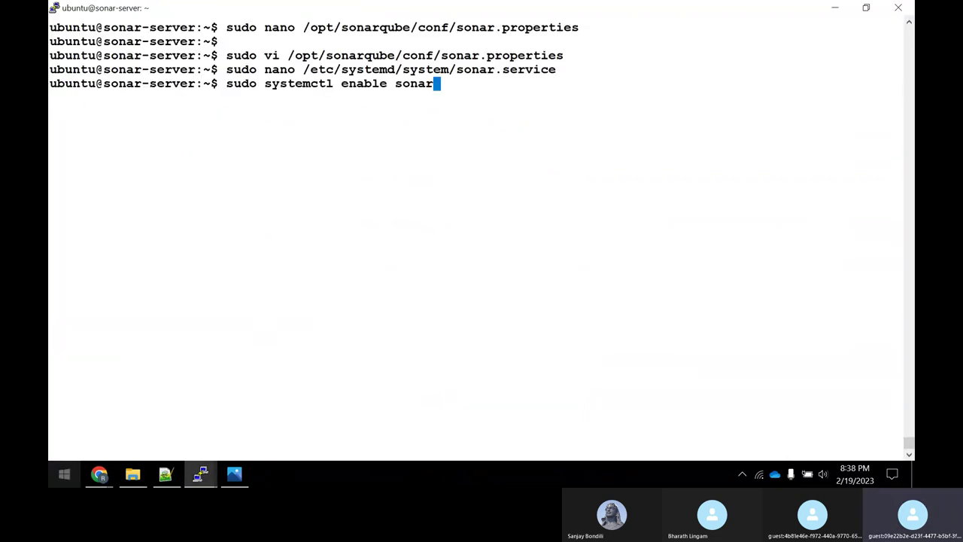
{"action": "key", "text": "Return"}
Start the service with sudo systemctl start sonar.
{"action": "key", "text": "alt+Tab"}
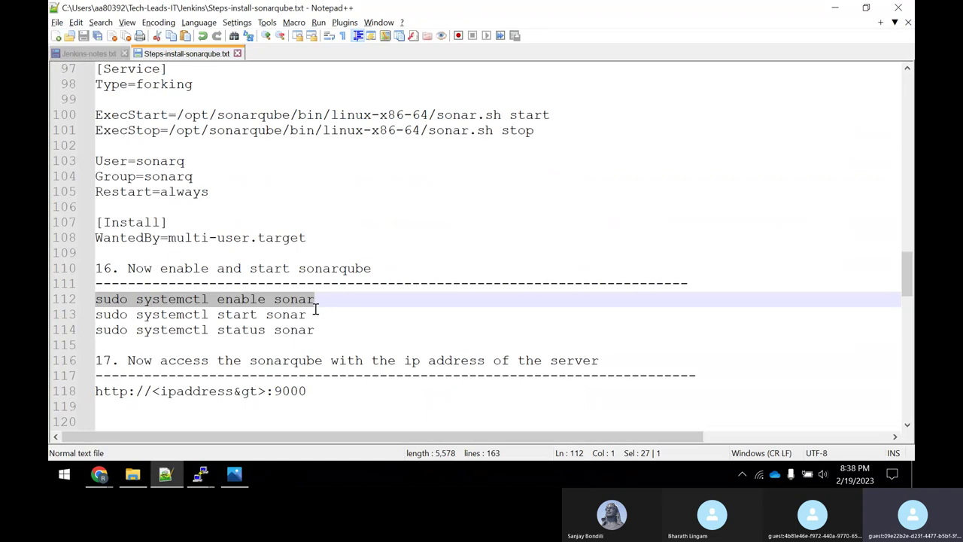
{"action": "left_click_drag", "start_coordinate": [308, 315], "coordinate": [97, 314]}
{"action": "right_click", "coordinate": [106, 314]}
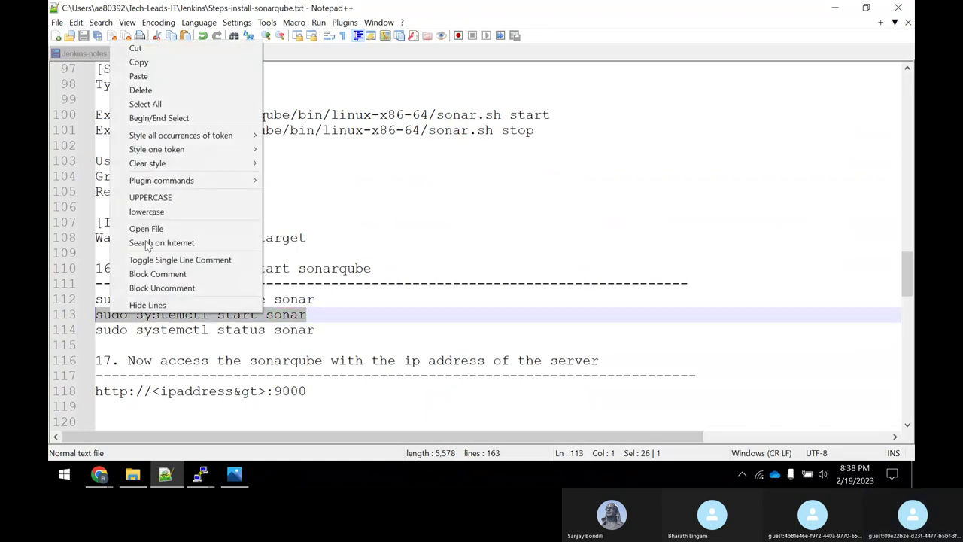
{"action": "left_click", "coordinate": [152, 64]}
{"action": "key", "text": "alt+Tab"}
{"action": "right_click", "coordinate": [275, 454]}
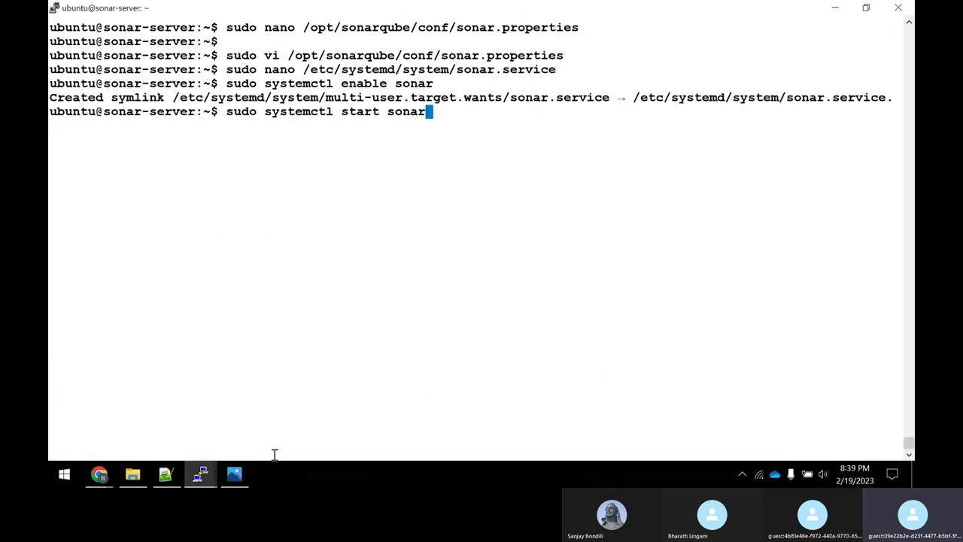
{"action": "key", "text": "Return"}
Run sudo systemctl status sonar and confirm it shows active (running).
{"action": "left_click", "coordinate": [165, 474]}
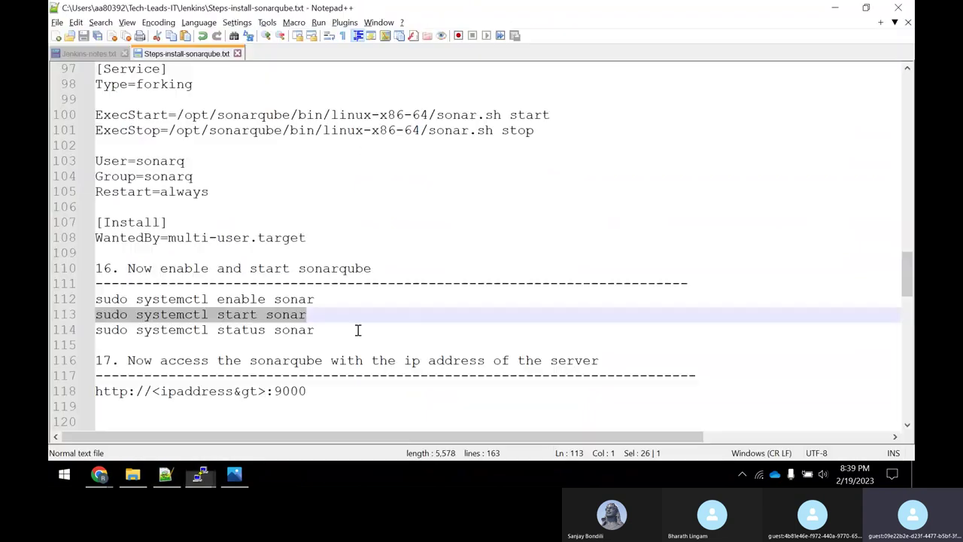
{"action": "left_click_drag", "start_coordinate": [322, 329], "coordinate": [92, 329]}
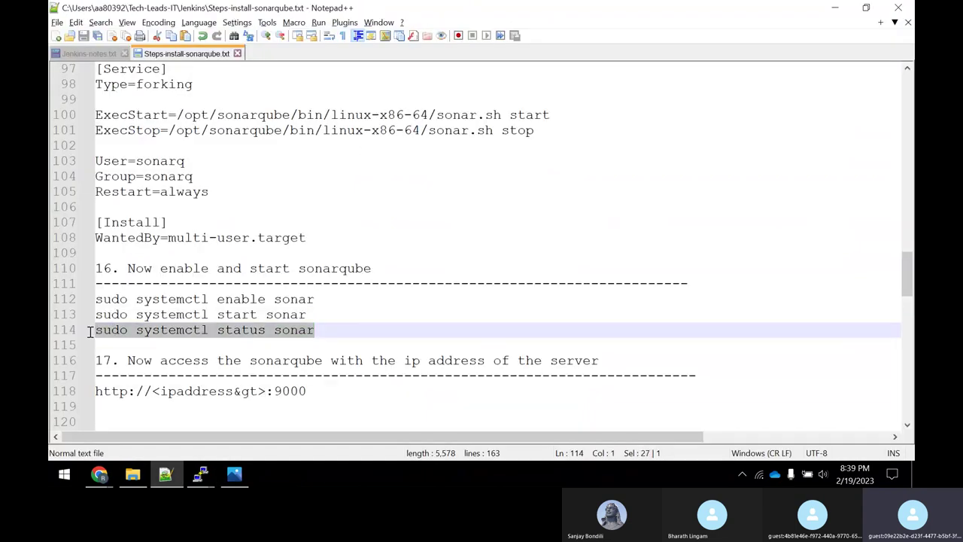
{"action": "right_click", "coordinate": [150, 334]}
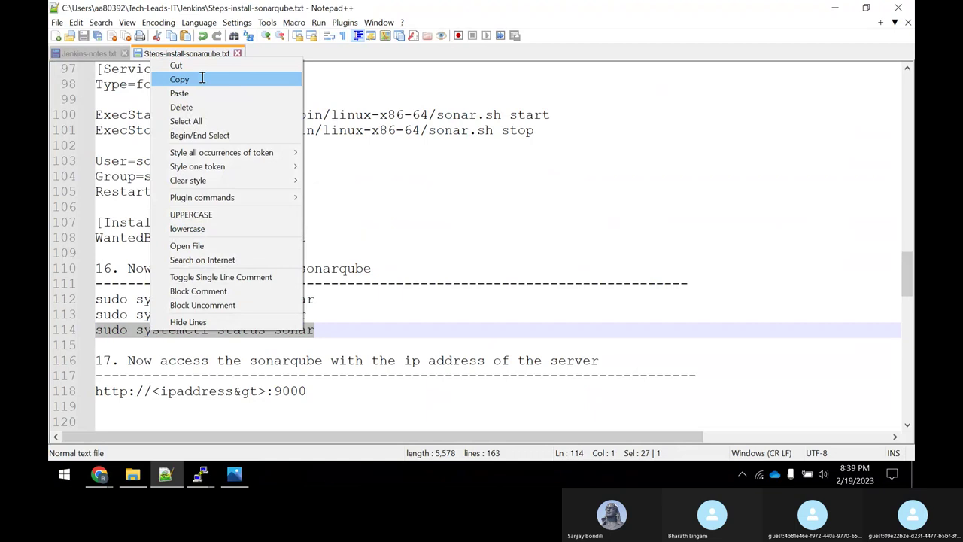
{"action": "left_click", "coordinate": [205, 77]}
{"action": "key", "text": "alt+Tab"}
{"action": "key", "text": "shift+Insert"}
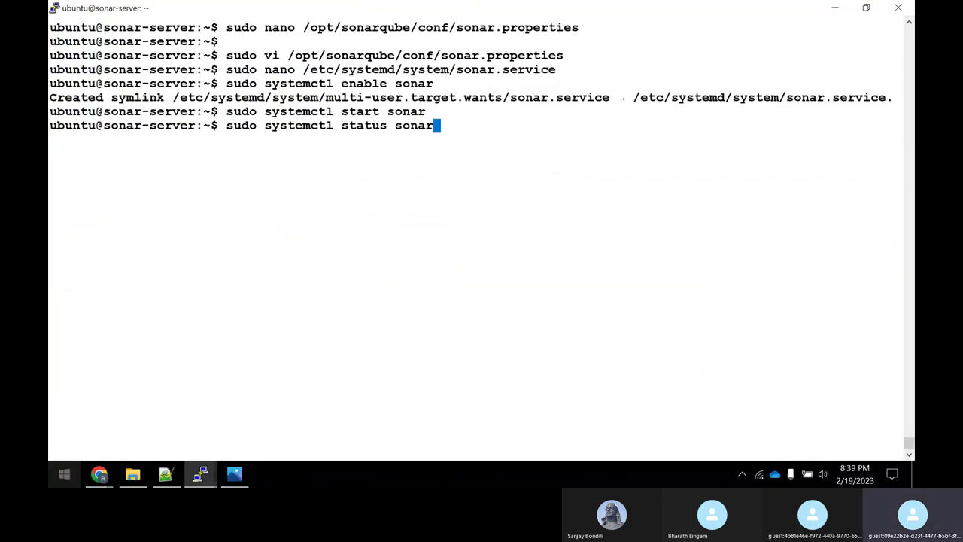
{"action": "key", "text": "Return"}
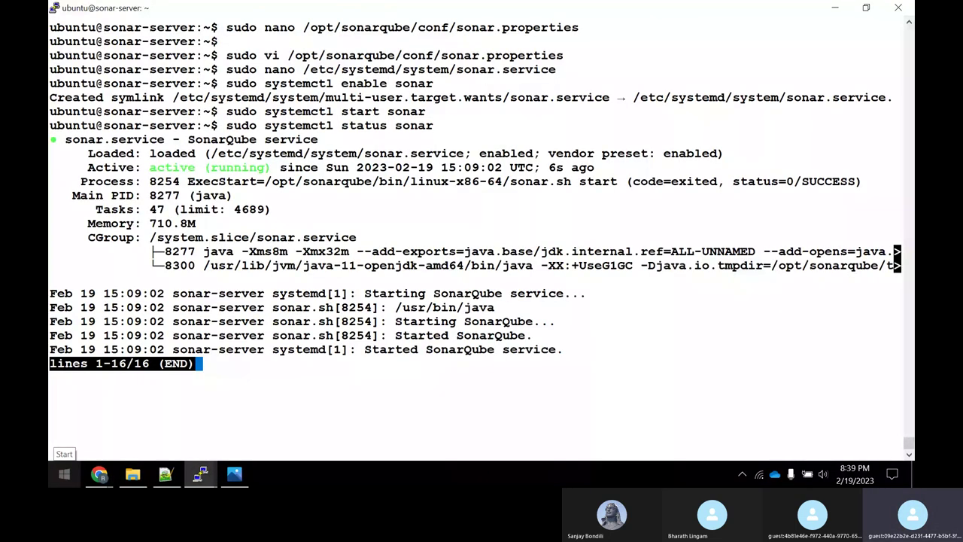
{"action": "left_click_drag", "start_coordinate": [152, 167], "coordinate": [188, 167]}
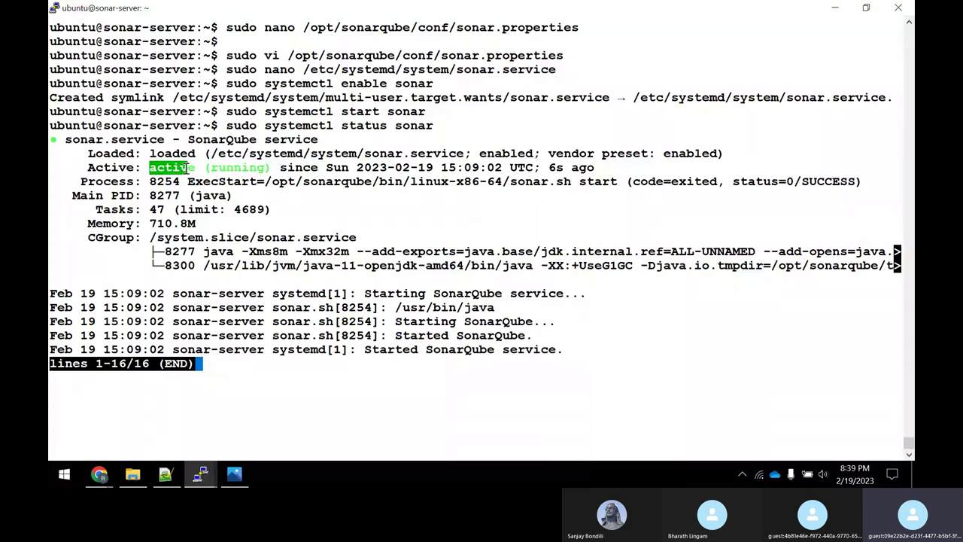
{"action": "left_click", "coordinate": [176, 472]}
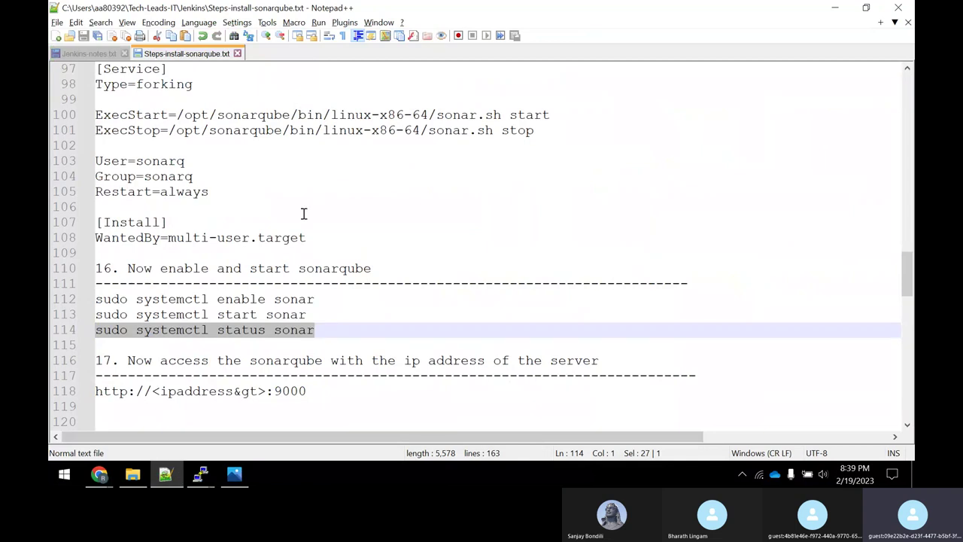
{"action": "scroll", "coordinate": [308, 220], "scroll_direction": "down", "scroll_amount": 1}
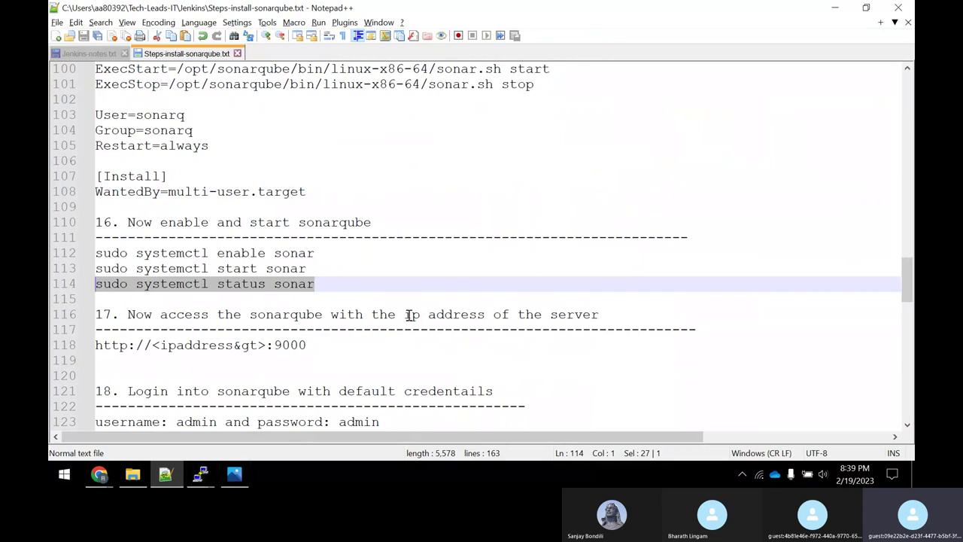
Highlight 'ip address' and port 9000 in step 17 of the install notes, then return to Chrome.
{"action": "left_click_drag", "start_coordinate": [412, 314], "coordinate": [475, 315]}
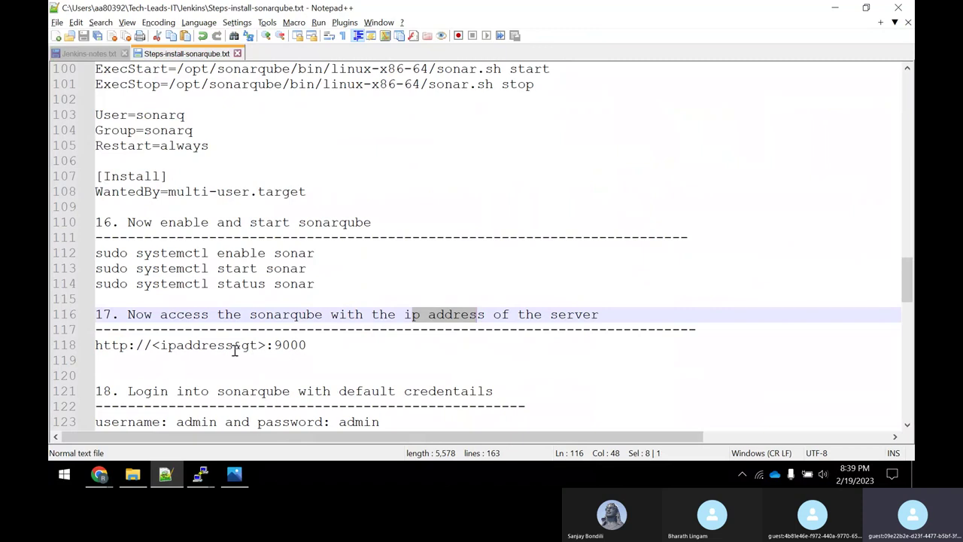
{"action": "left_click_drag", "start_coordinate": [274, 346], "coordinate": [298, 350]}
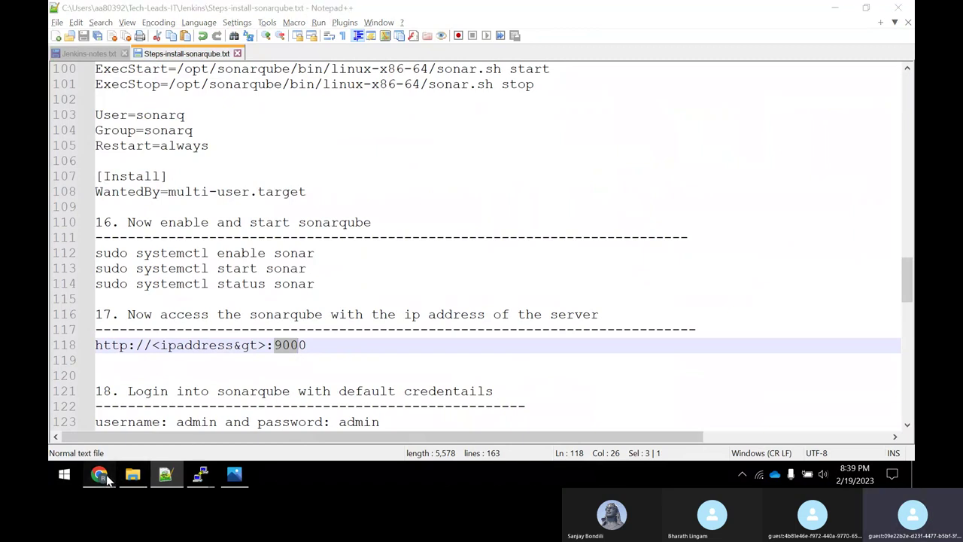
{"action": "mouse_move", "coordinate": [99, 475]}
{"action": "left_click", "coordinate": [119, 412]}
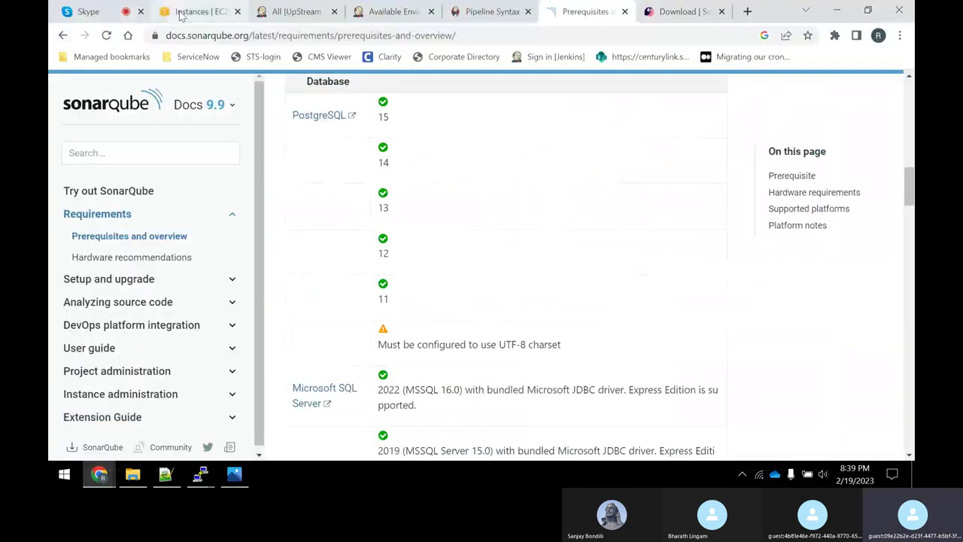
Select Sonar-Qube-Server in EC2 Instances and copy its public IPv4 address.
{"action": "left_click", "coordinate": [184, 12]}
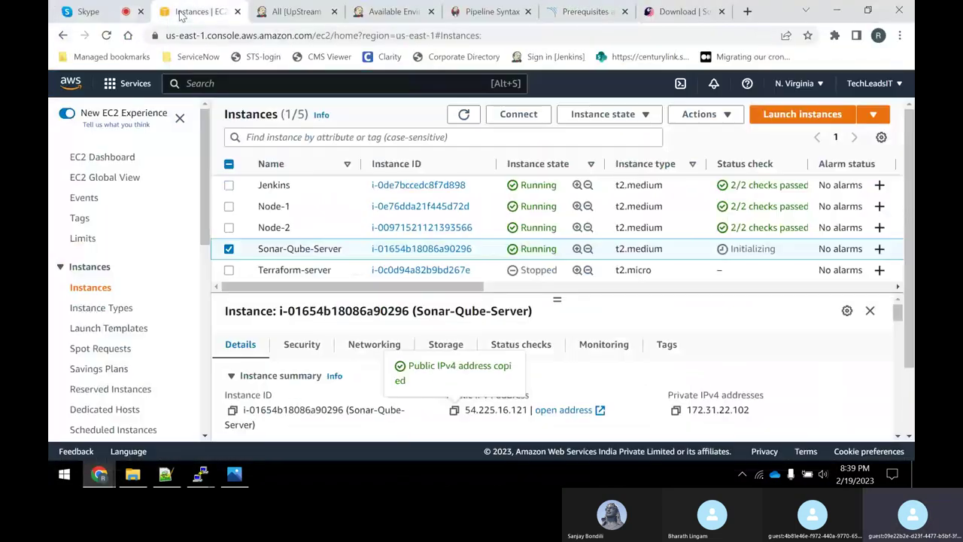
{"action": "left_click", "coordinate": [229, 249]}
{"action": "left_click", "coordinate": [229, 249]}
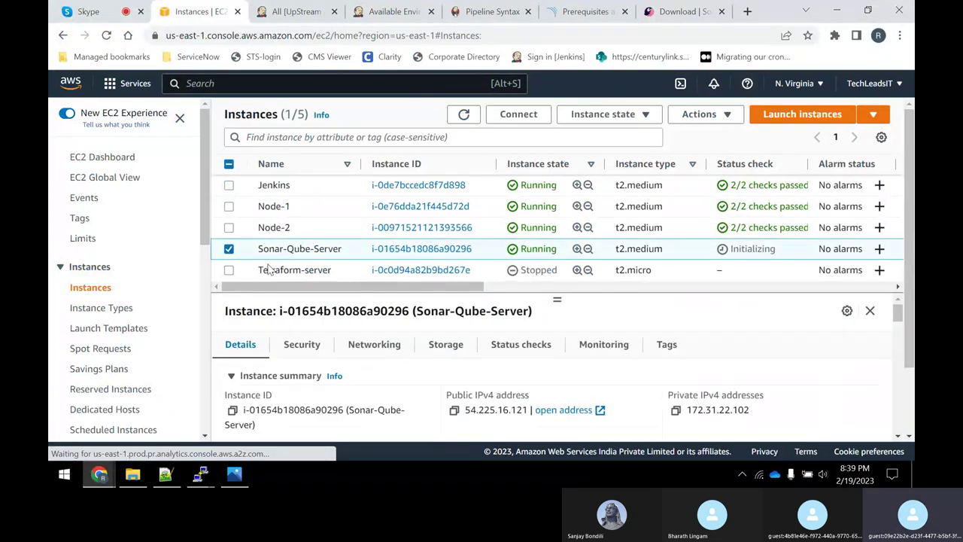
{"action": "left_click", "coordinate": [454, 409]}
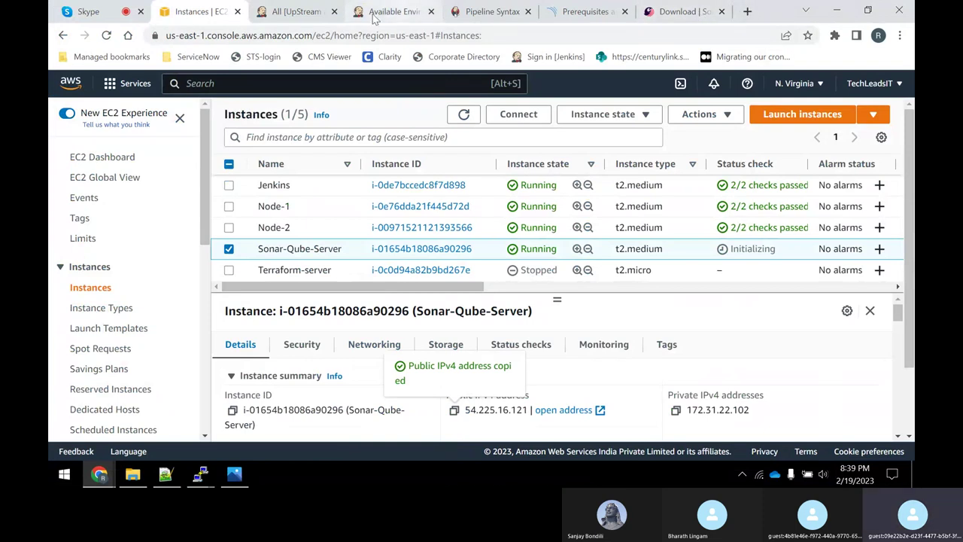
Close the leftover environment-variable, Pipeline Syntax and SonarQube docs tabs and open a new tab.
{"action": "left_click", "coordinate": [325, 18]}
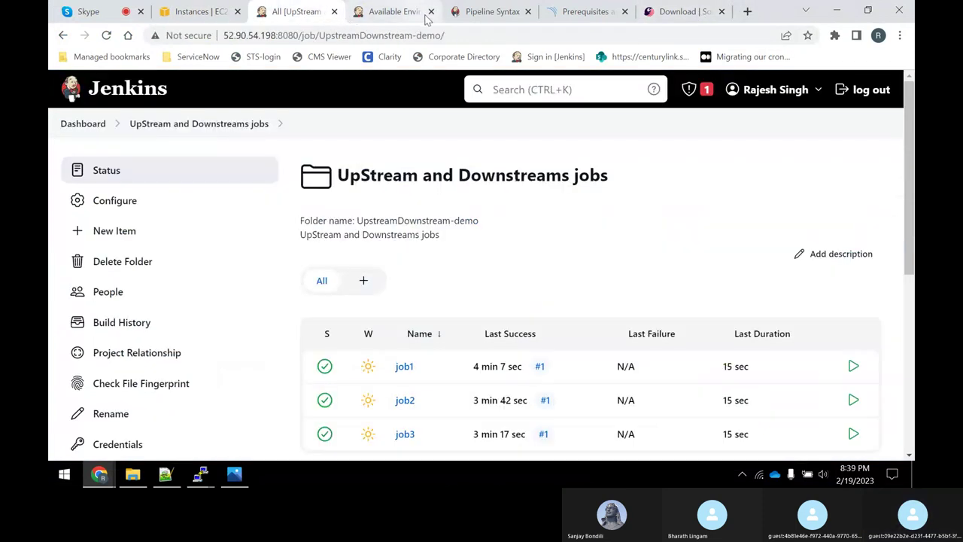
{"action": "left_click", "coordinate": [434, 18]}
{"action": "left_click", "coordinate": [431, 12]}
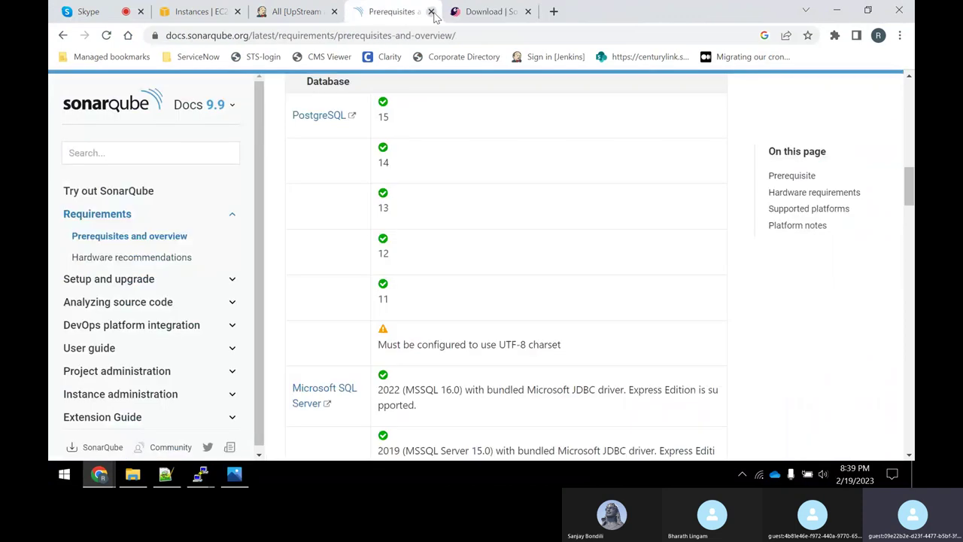
{"action": "left_click", "coordinate": [432, 11]}
{"action": "left_click", "coordinate": [431, 11]}
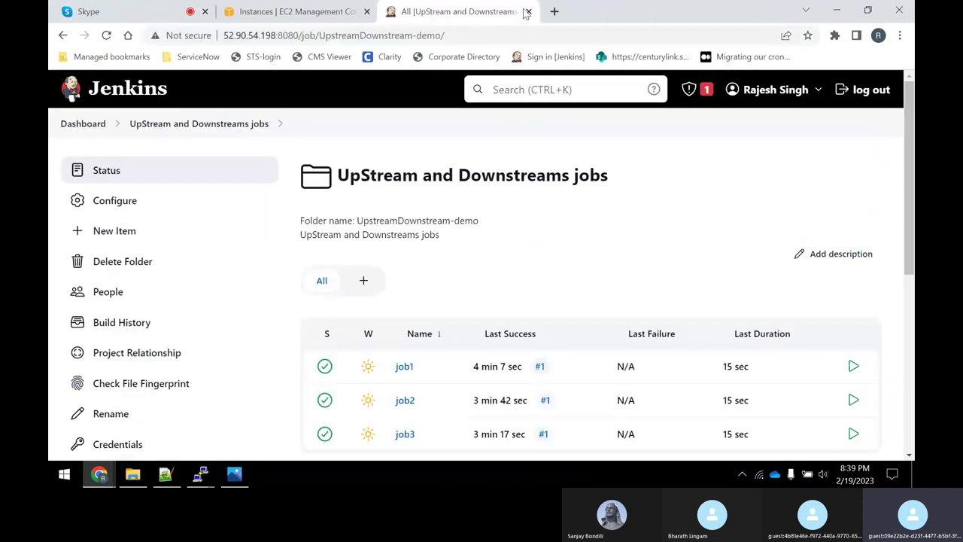
{"action": "left_click", "coordinate": [560, 11]}
Load the SonarQube server at 54.225.16.121:9000.
{"action": "key", "text": "ctrl+v"}
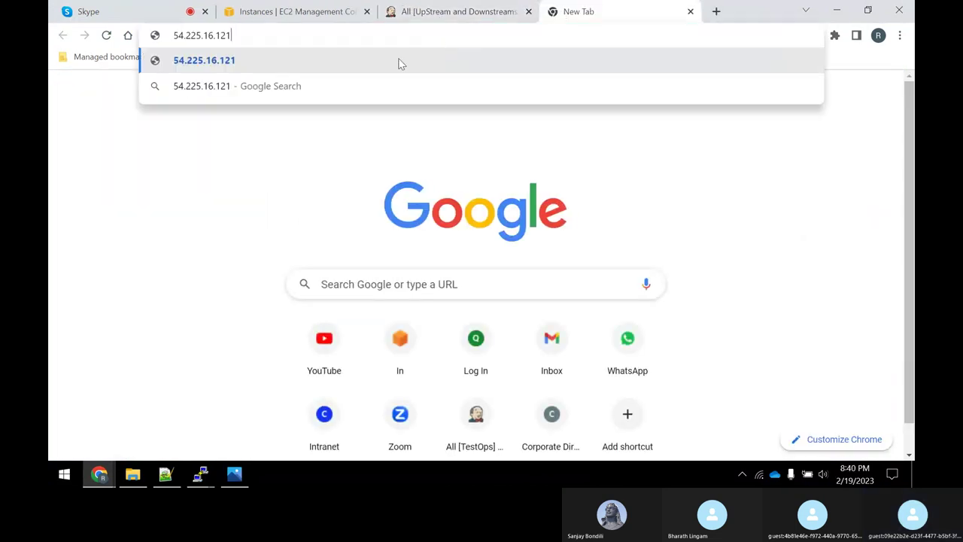
{"action": "type", "text": ":9000"}
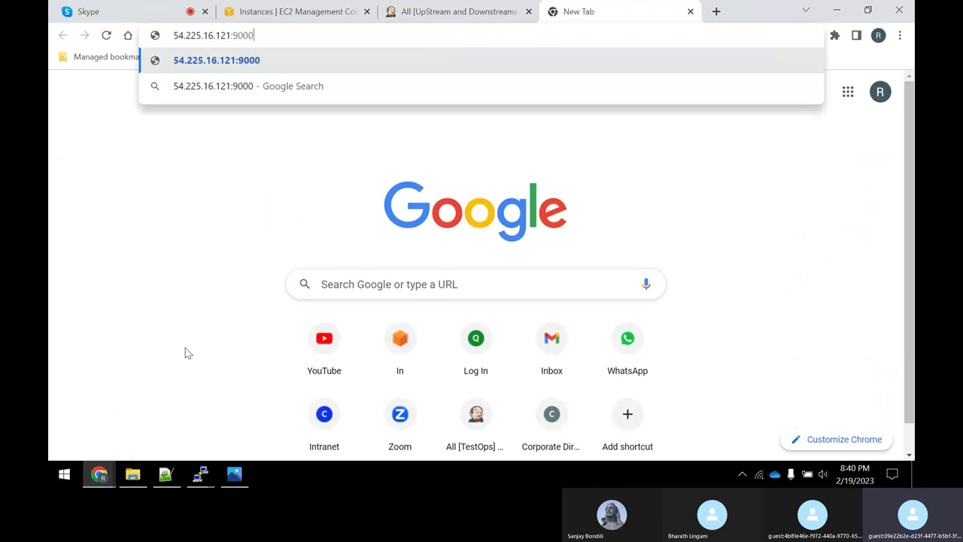
{"action": "key", "text": "Return"}
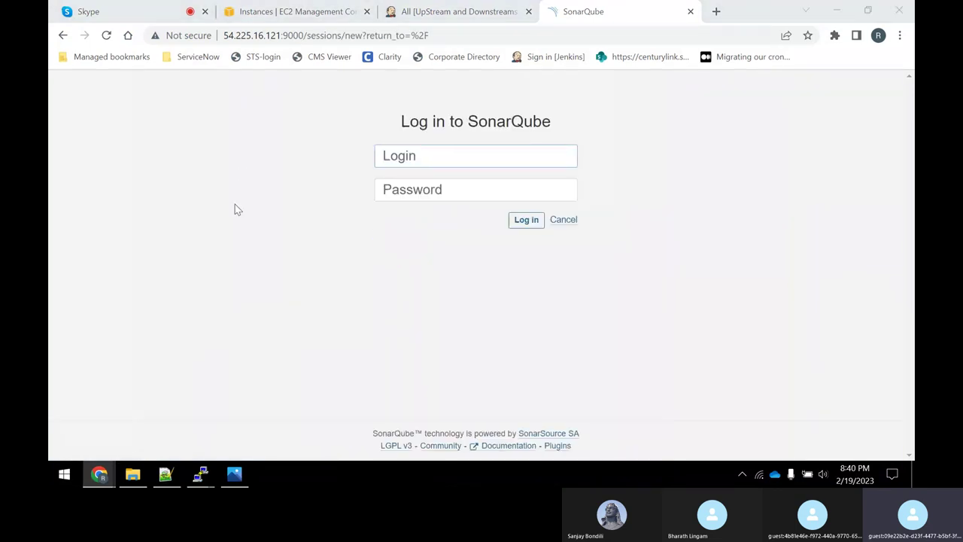
Check the install notes for the credentials, then log in with the default administrator account.
{"action": "key", "text": "alt+Tab"}
{"action": "scroll", "coordinate": [204, 346], "scroll_direction": "down", "scroll_amount": 3}
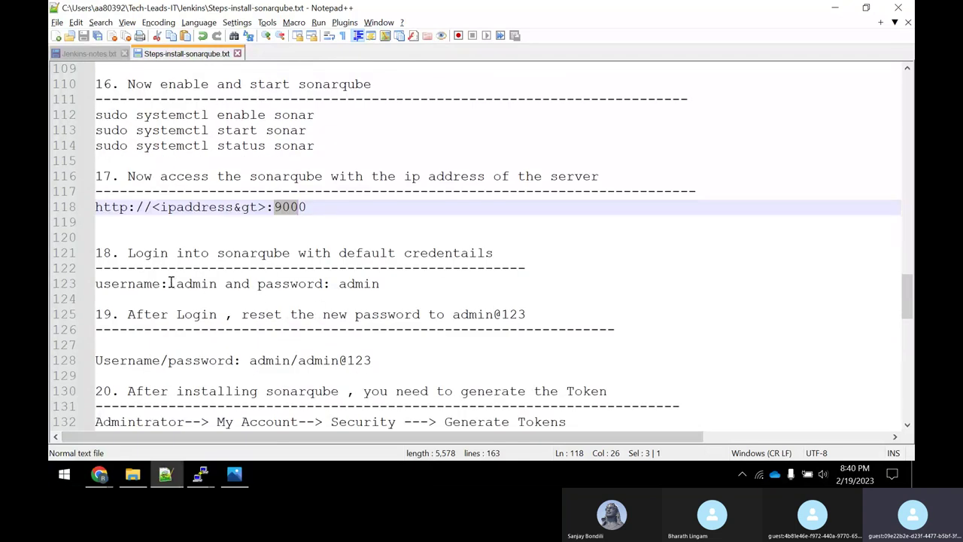
{"action": "key", "text": "alt+Tab"}
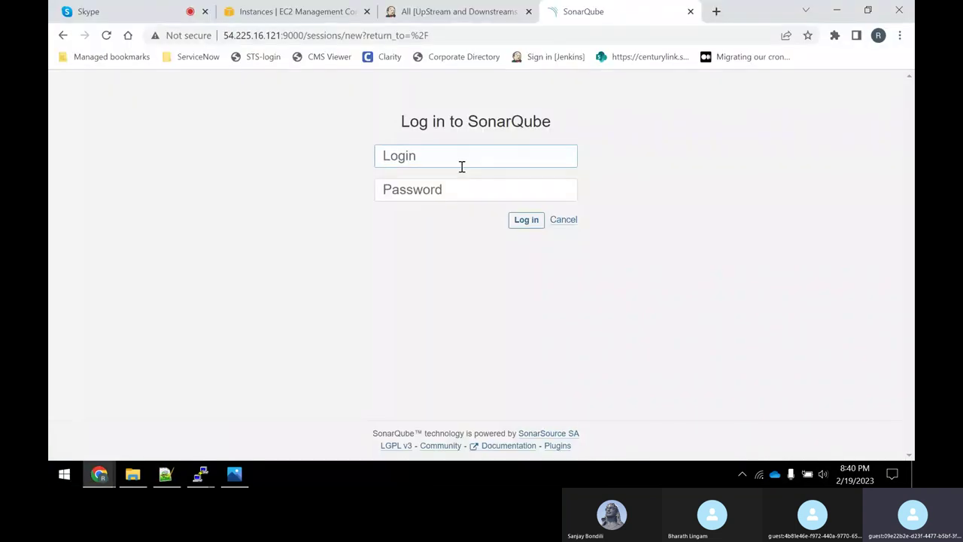
{"action": "key", "text": "Tab"}
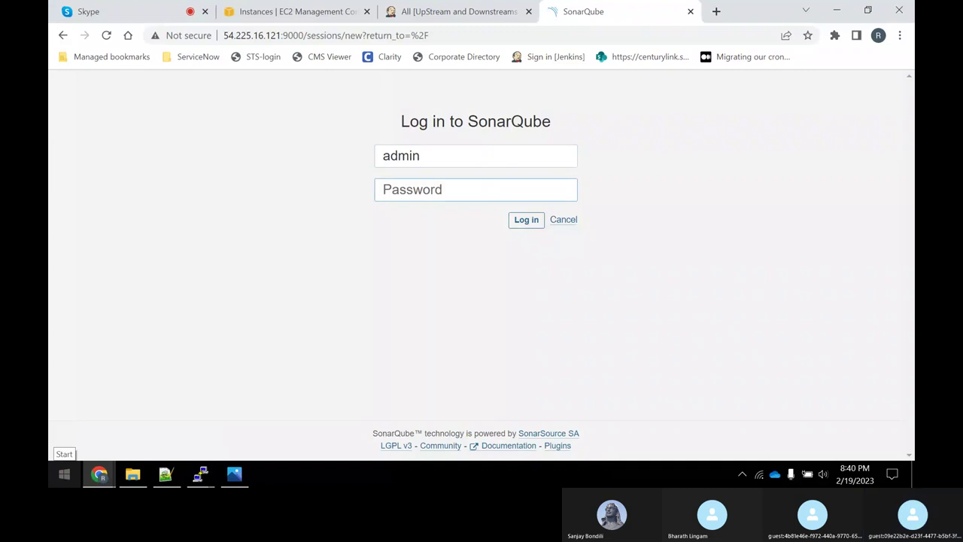
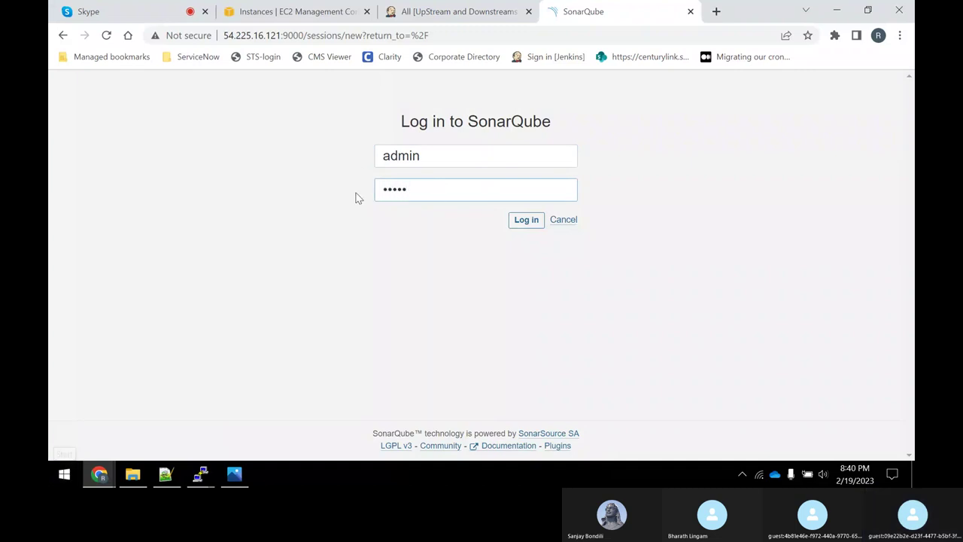
{"action": "left_click", "coordinate": [517, 219]}
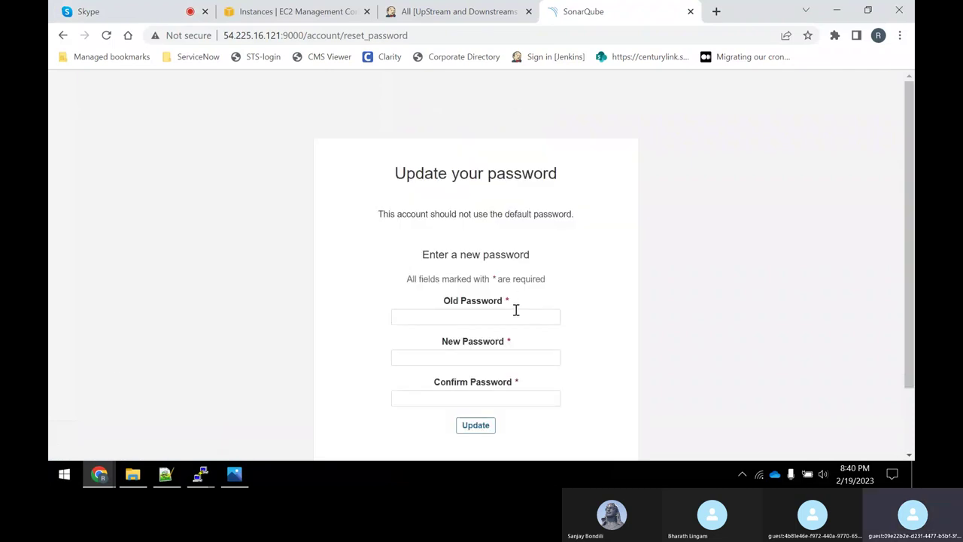
Take the new admin password from the install notes and submit it on the Update your password page.
{"action": "key", "text": "alt+Tab"}
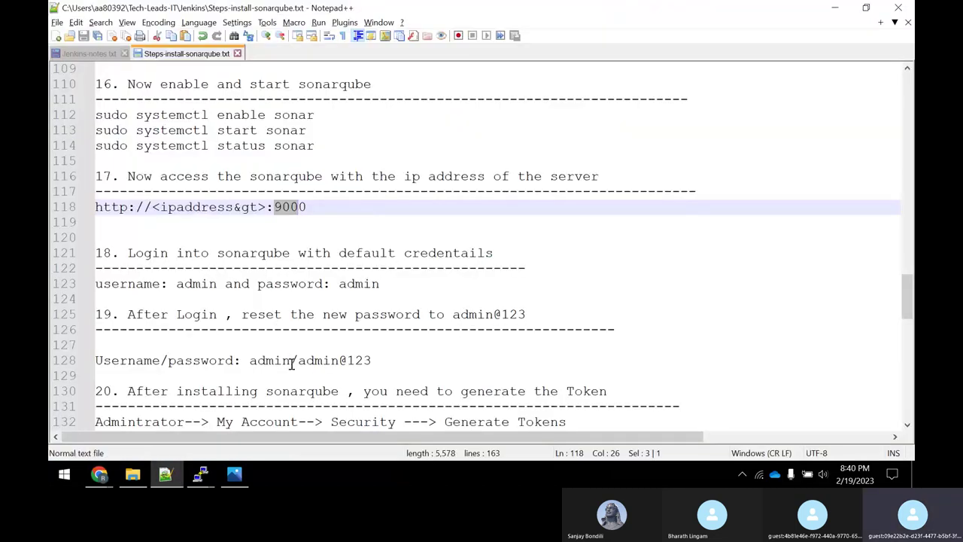
{"action": "left_click_drag", "start_coordinate": [299, 359], "coordinate": [368, 360]}
{"action": "key", "text": "alt+Tab"}
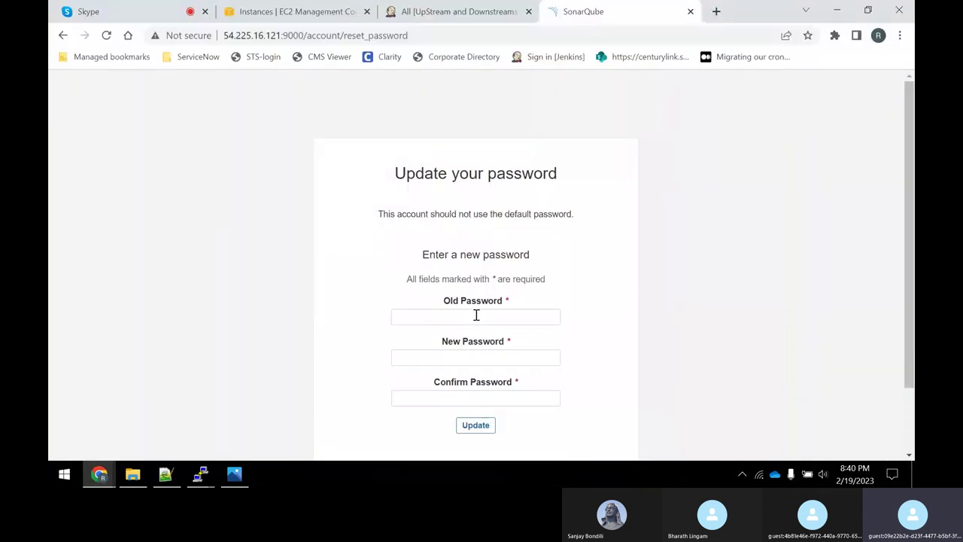
{"action": "left_click", "coordinate": [476, 315]}
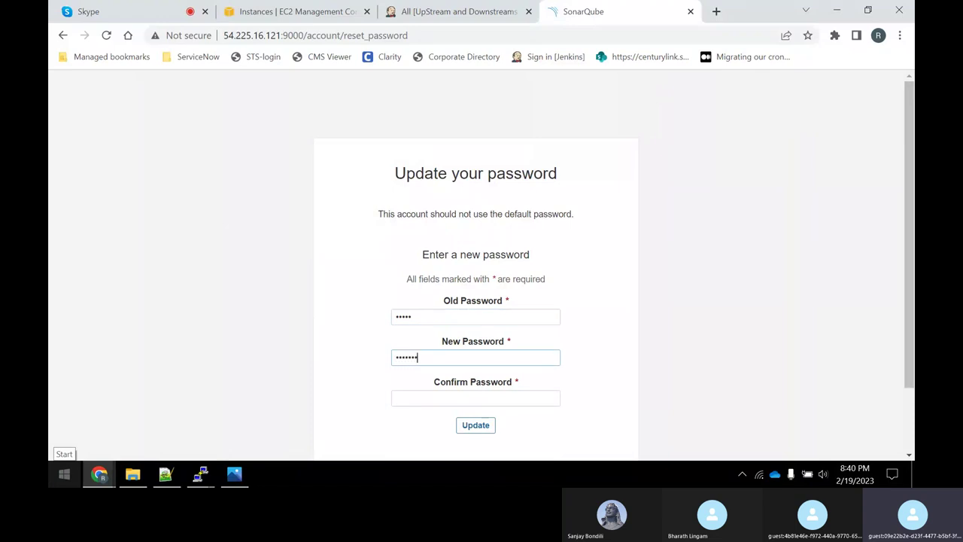
{"action": "key", "text": "Tab"}
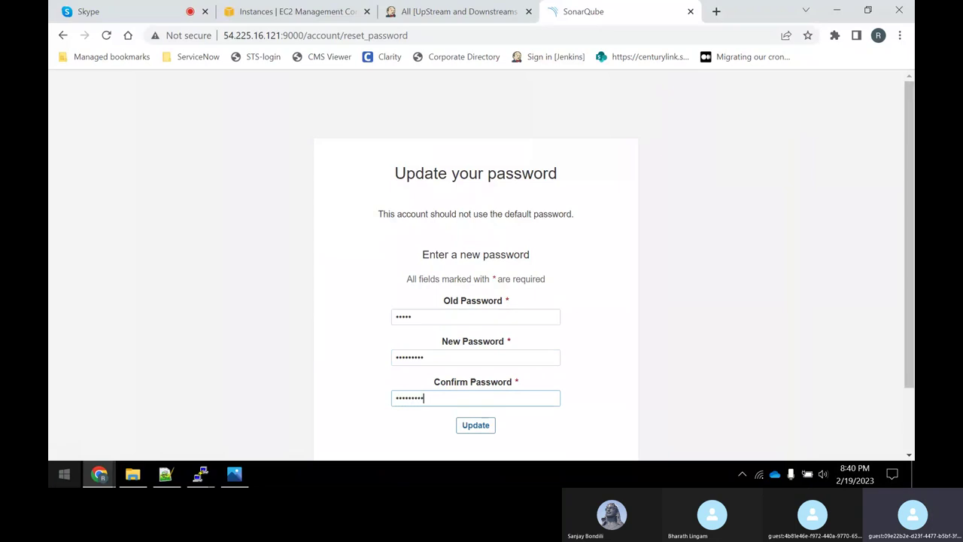
{"action": "left_click", "coordinate": [482, 426]}
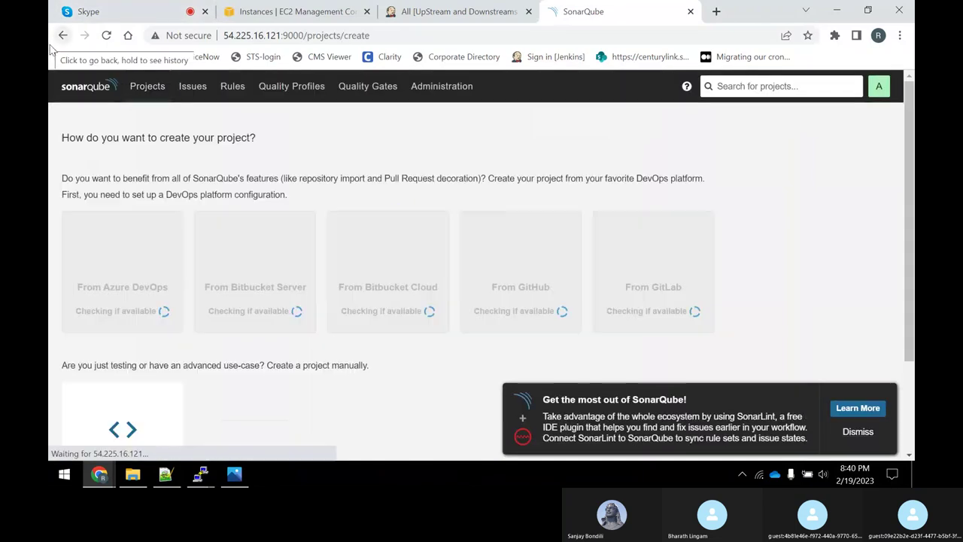
Dismiss the SonarLint promotion popup.
{"action": "left_click", "coordinate": [857, 433]}
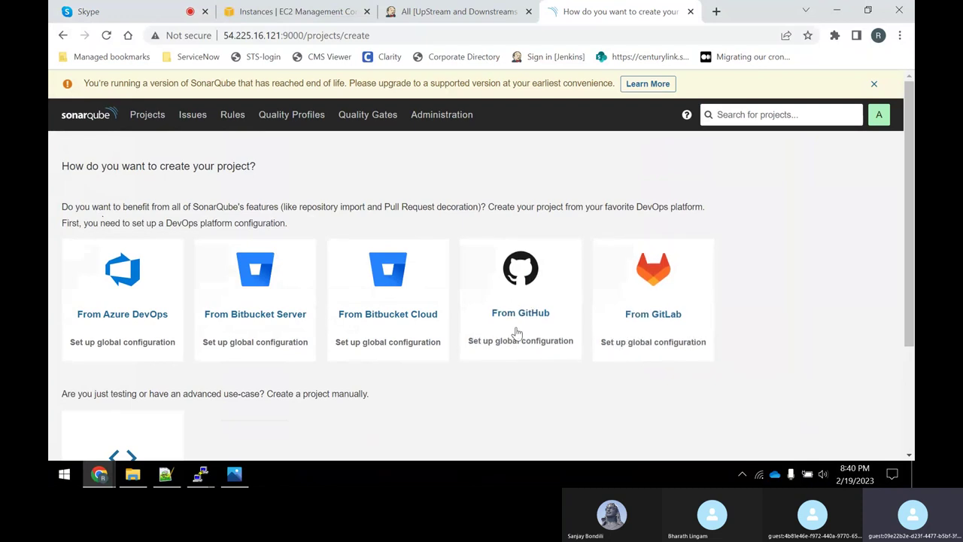
{"action": "scroll", "coordinate": [248, 312], "scroll_direction": "down", "scroll_amount": 3}
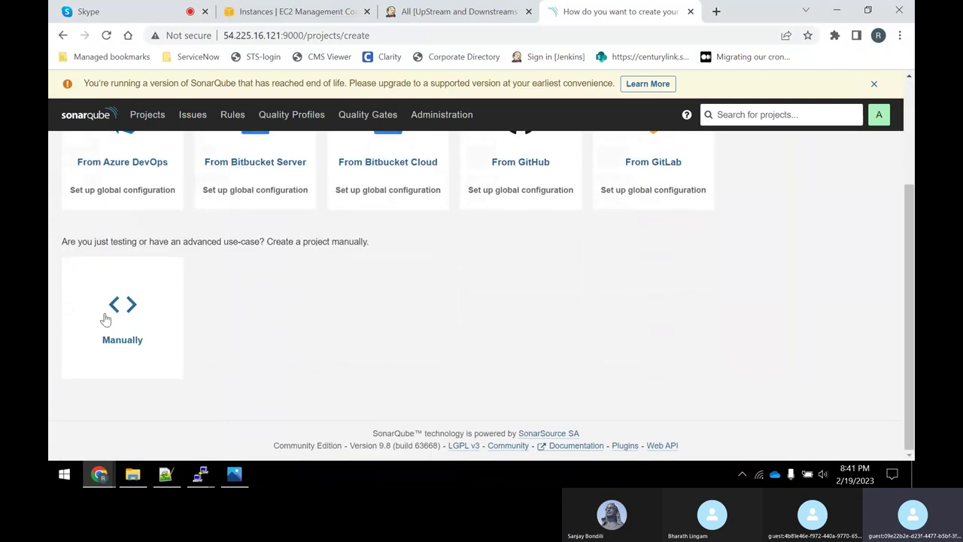
{"action": "scroll", "coordinate": [143, 371], "scroll_direction": "up", "scroll_amount": 3}
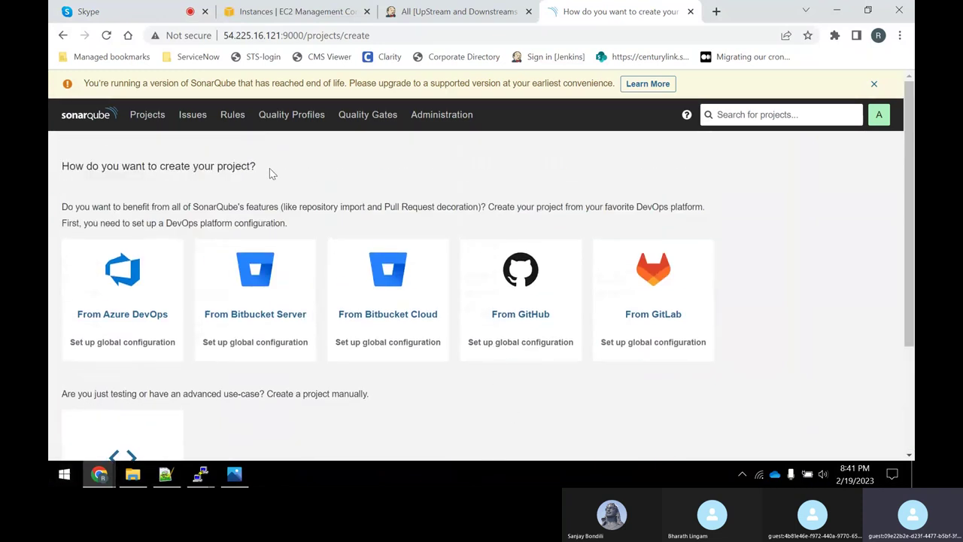
Browse the Projects, Issues and Rules pages, ending on Quality Profiles.
{"action": "left_click", "coordinate": [149, 121]}
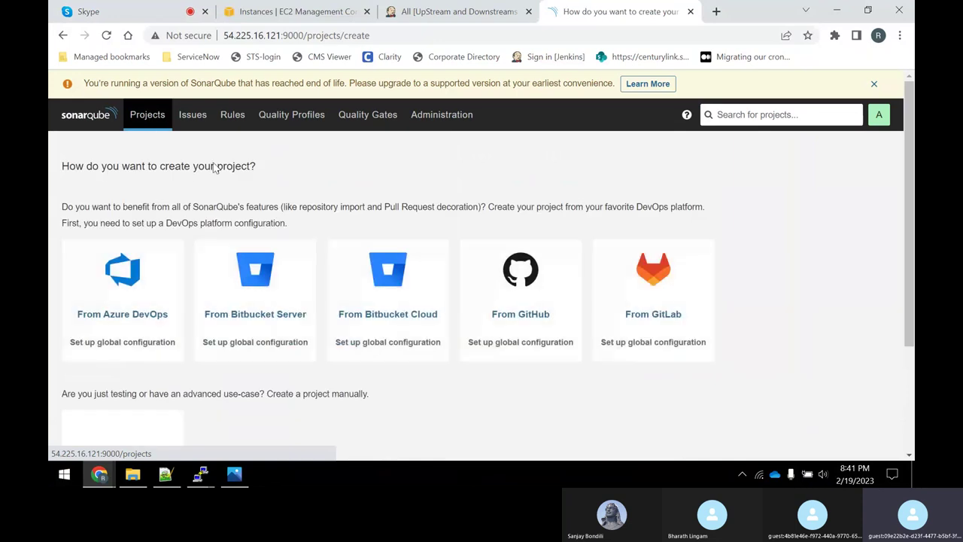
{"action": "left_click", "coordinate": [188, 124]}
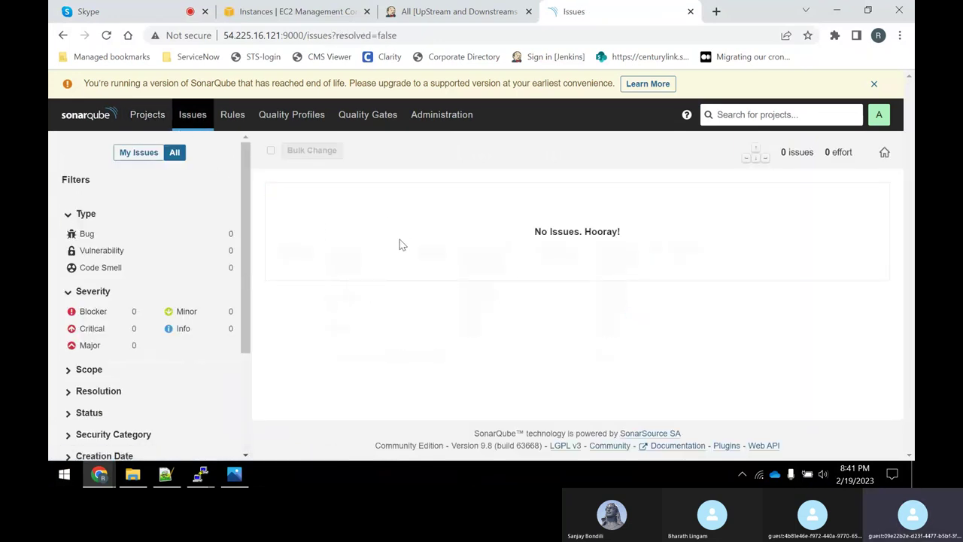
{"action": "left_click", "coordinate": [235, 122]}
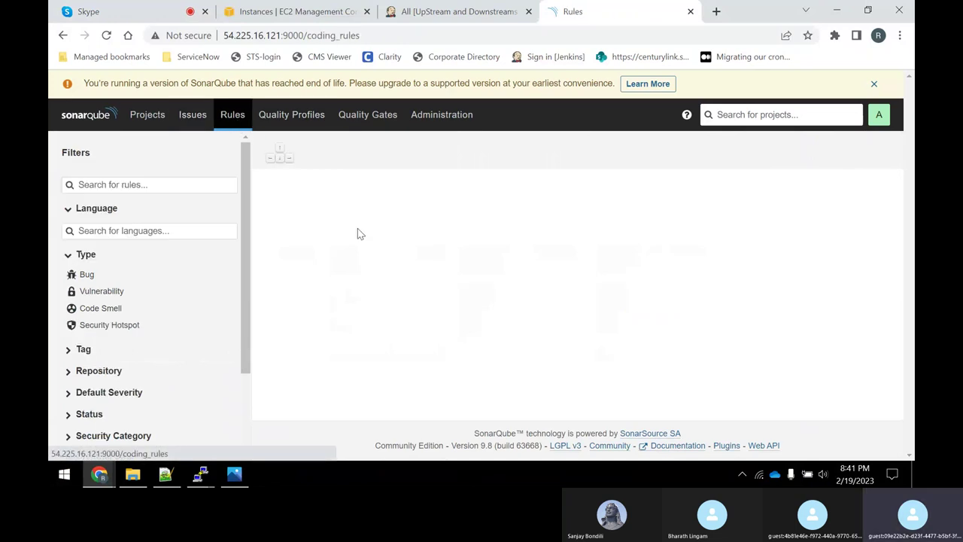
{"action": "scroll", "coordinate": [375, 254], "scroll_direction": "down", "scroll_amount": 3}
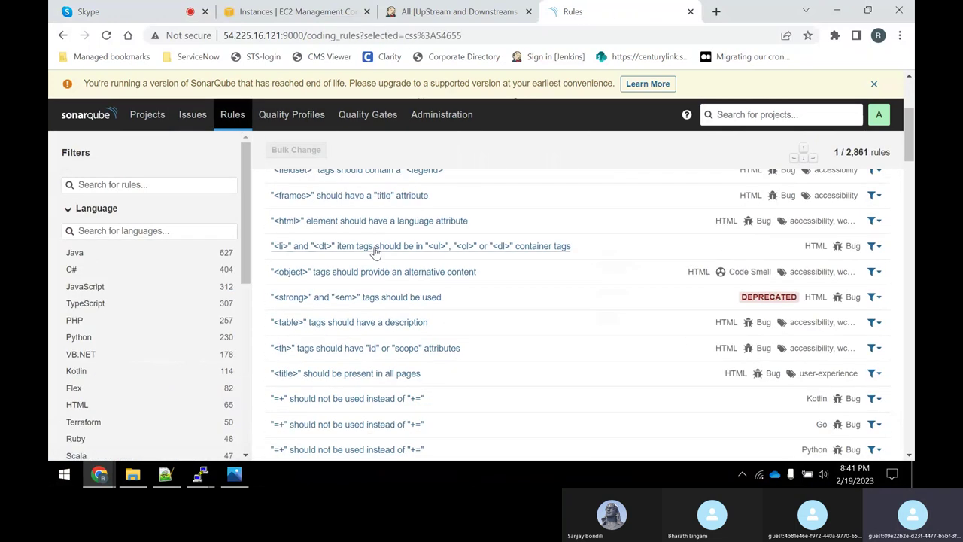
{"action": "scroll", "coordinate": [375, 254], "scroll_direction": "down", "scroll_amount": 5}
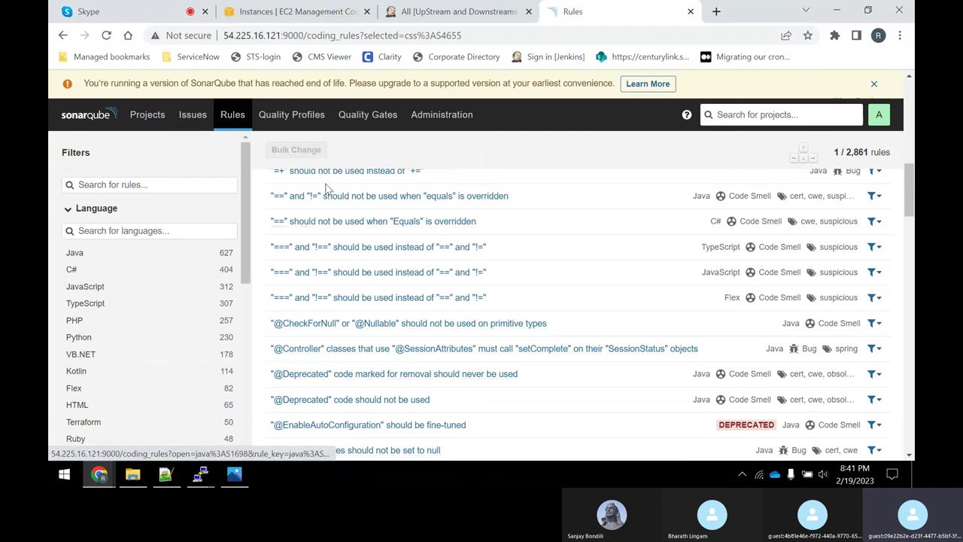
{"action": "left_click", "coordinate": [299, 119]}
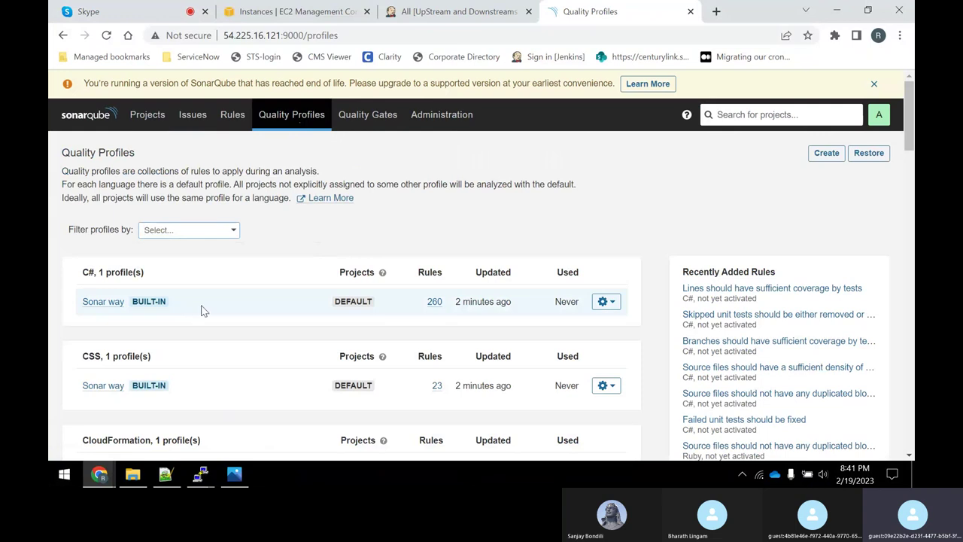
Review the Sonar way quality gate conditions, then go to Administration General Settings.
{"action": "scroll", "coordinate": [201, 311], "scroll_direction": "down", "scroll_amount": 2}
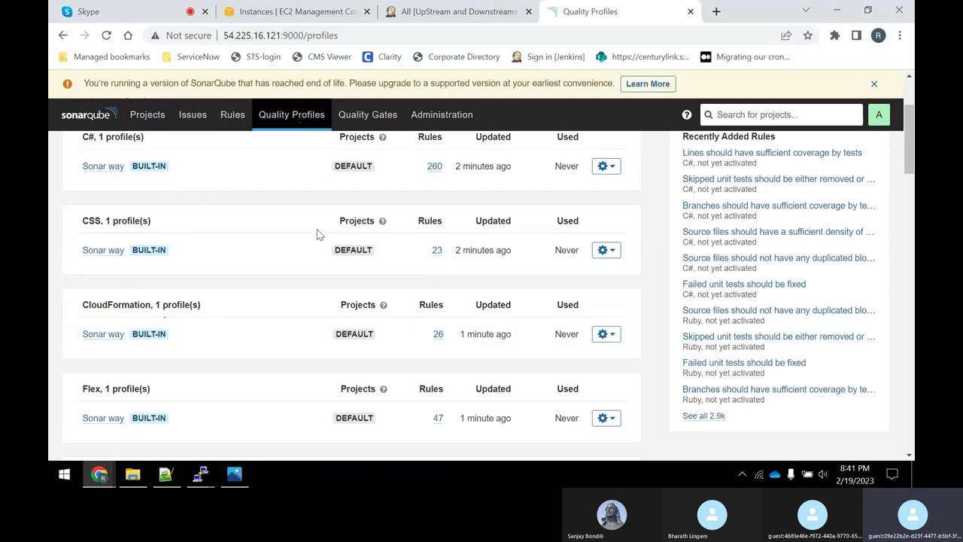
{"action": "left_click", "coordinate": [357, 119]}
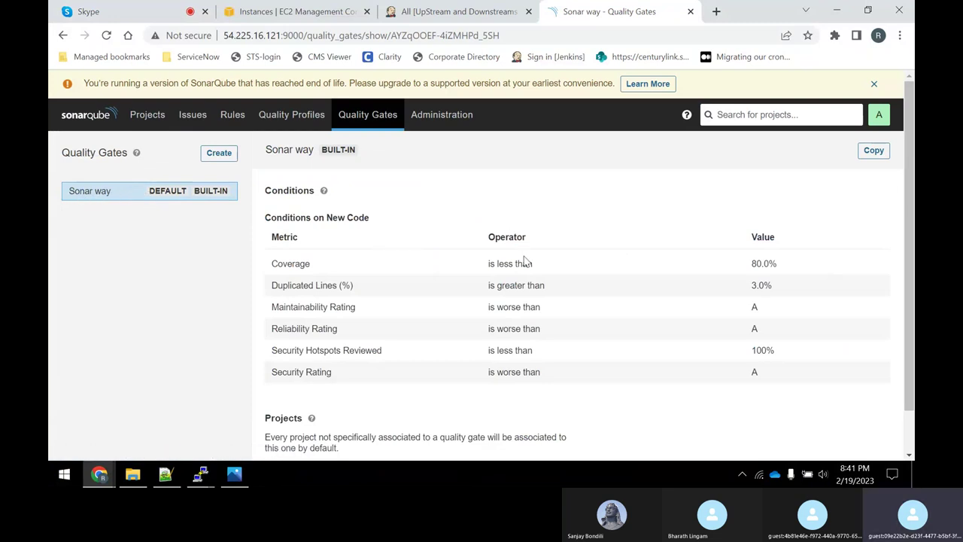
{"action": "scroll", "coordinate": [526, 263], "scroll_direction": "down", "scroll_amount": 1}
{"action": "scroll", "coordinate": [524, 327], "scroll_direction": "up", "scroll_amount": 1}
{"action": "left_click", "coordinate": [418, 119]}
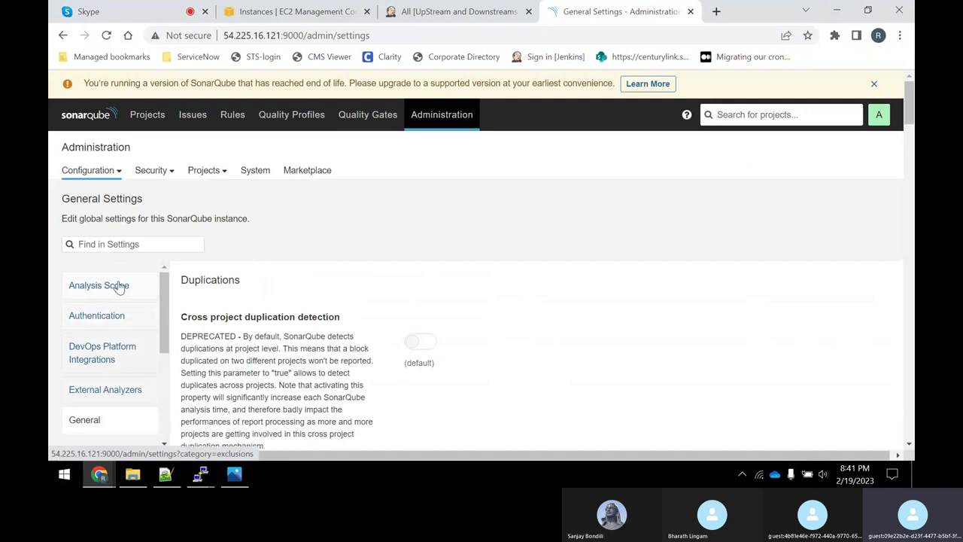
Scroll through the General Settings categories down to the Duplications section.
{"action": "scroll", "coordinate": [118, 288], "scroll_direction": "down", "scroll_amount": 2}
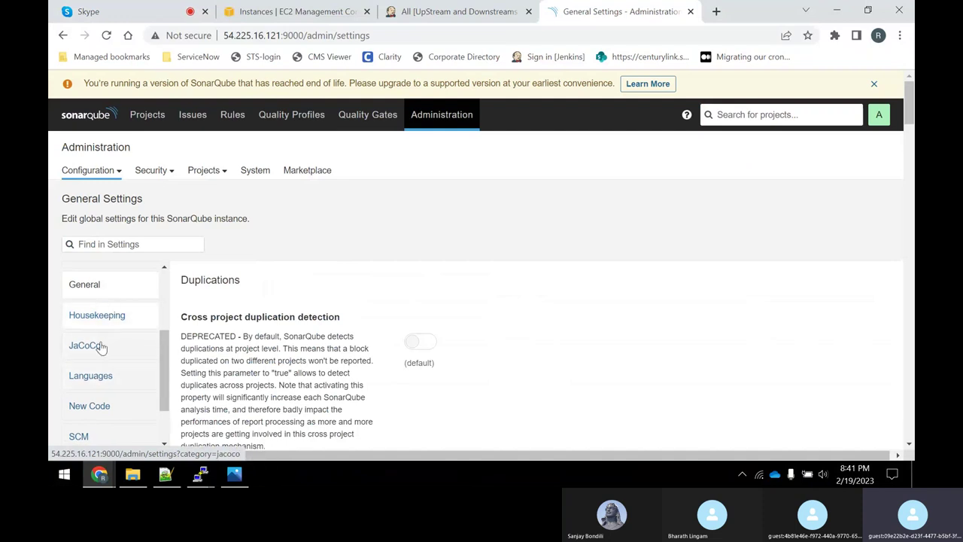
{"action": "scroll", "coordinate": [110, 353], "scroll_direction": "down", "scroll_amount": 2}
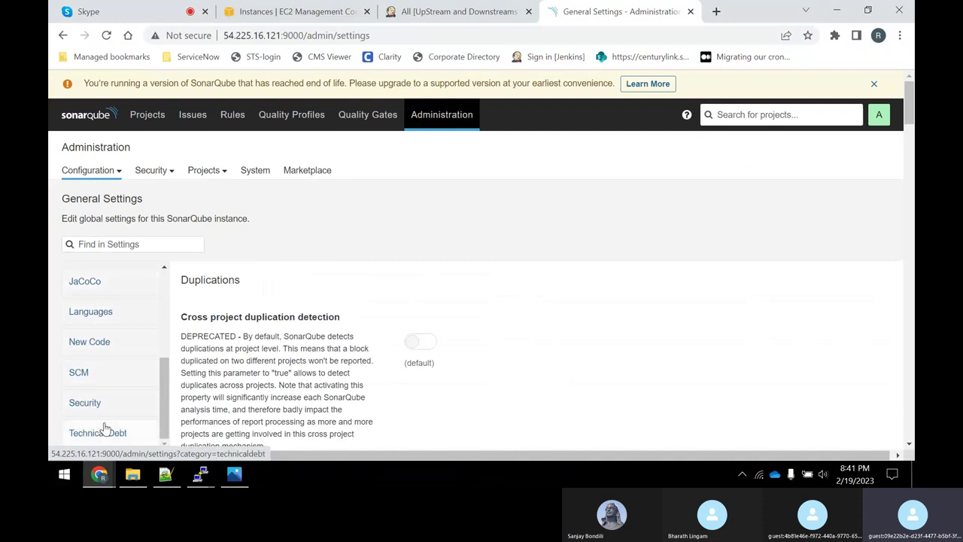
{"action": "scroll", "coordinate": [121, 376], "scroll_direction": "down", "scroll_amount": 2}
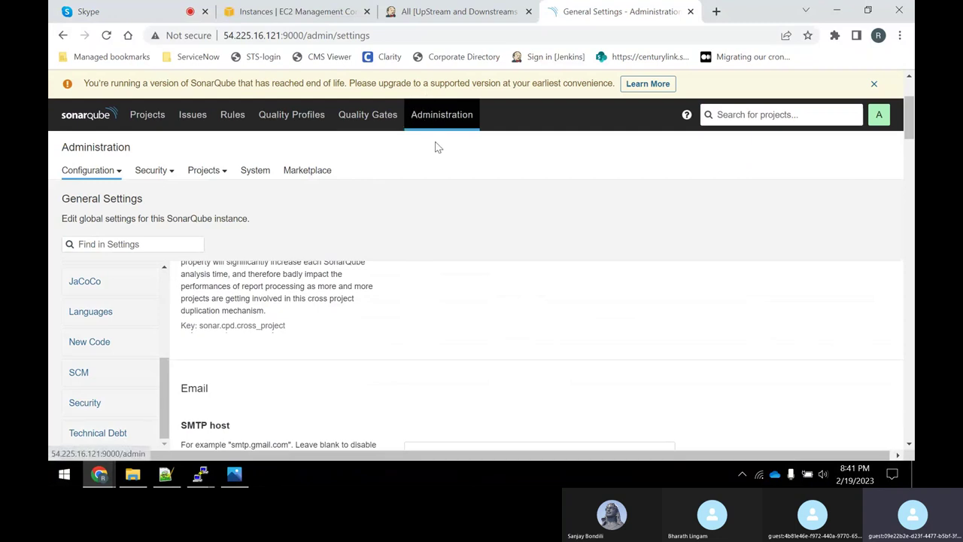
{"action": "scroll", "coordinate": [459, 218], "scroll_direction": "up", "scroll_amount": 2}
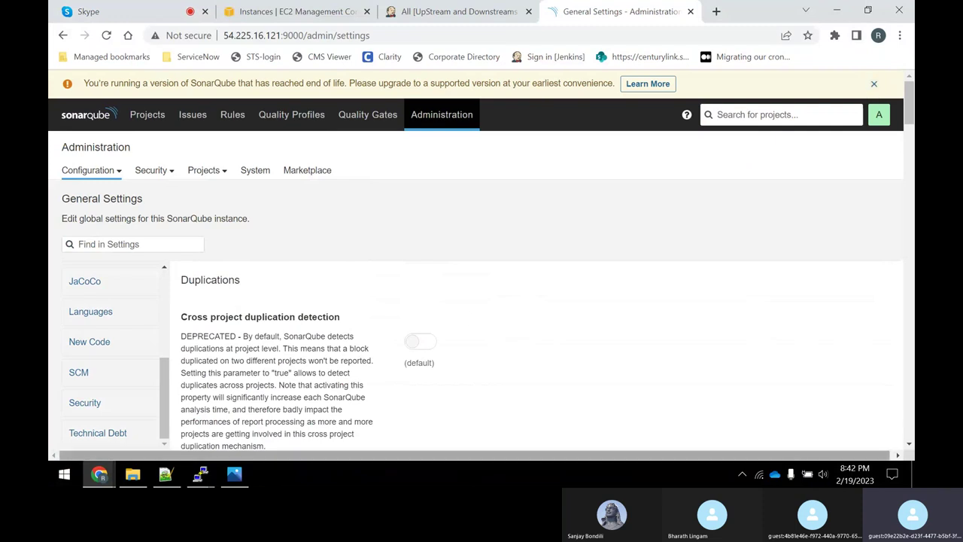
Open My Account, look over the Profile, Notifications and Projects tabs, and settle on Security.
{"action": "left_click", "coordinate": [881, 116]}
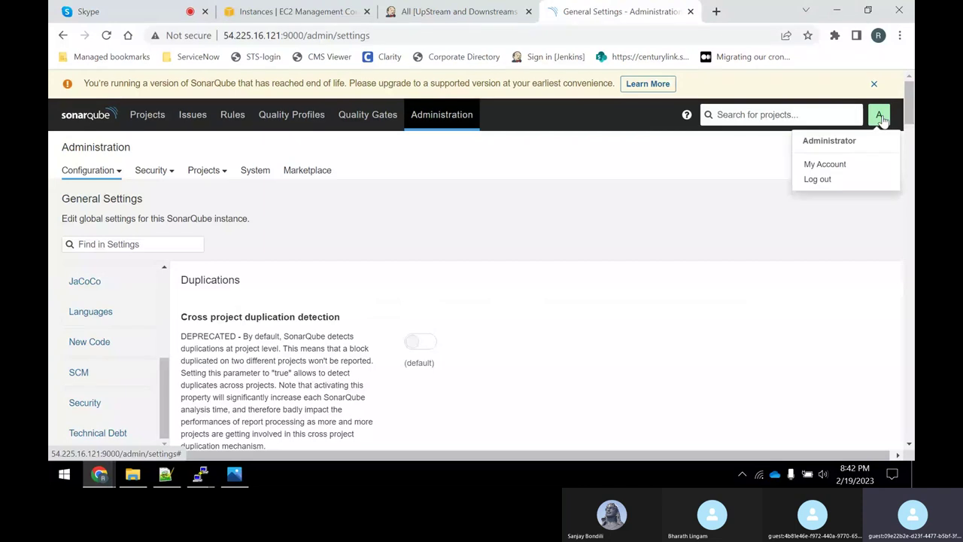
{"action": "left_click", "coordinate": [831, 166]}
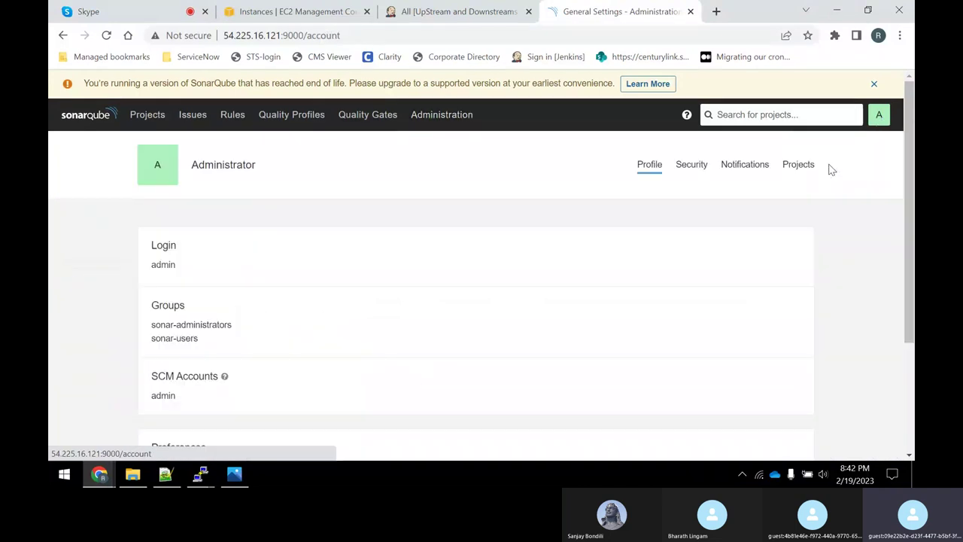
{"action": "left_click", "coordinate": [693, 165]}
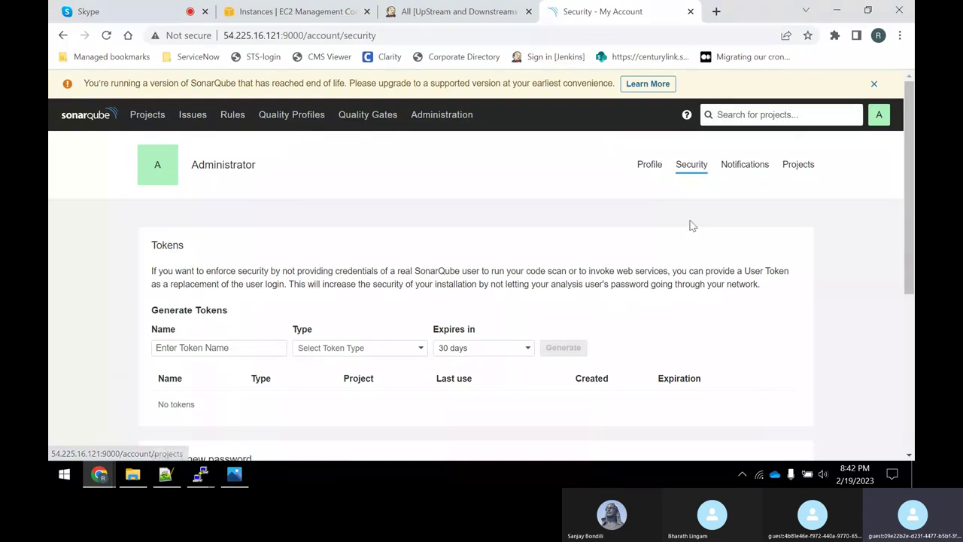
{"action": "scroll", "coordinate": [691, 226], "scroll_direction": "down", "scroll_amount": 3}
{"action": "scroll", "coordinate": [681, 218], "scroll_direction": "up", "scroll_amount": 3}
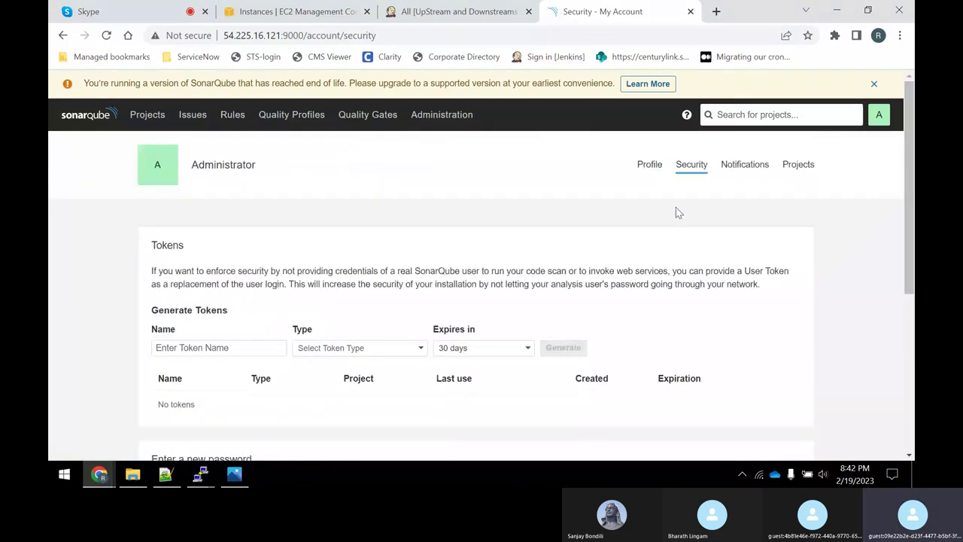
{"action": "left_click", "coordinate": [651, 167]}
{"action": "scroll", "coordinate": [403, 303], "scroll_direction": "down", "scroll_amount": 2}
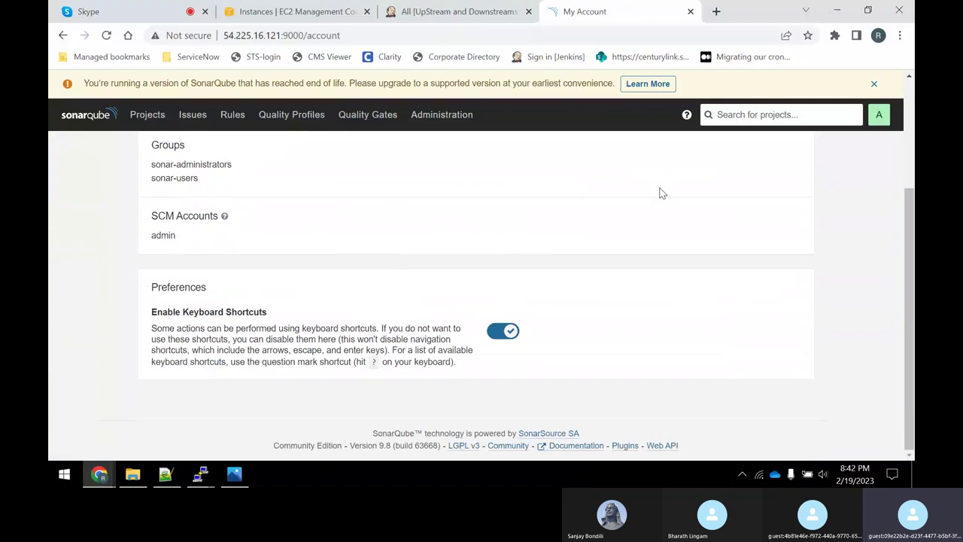
{"action": "scroll", "coordinate": [587, 218], "scroll_direction": "up", "scroll_amount": 3}
{"action": "left_click", "coordinate": [749, 169]}
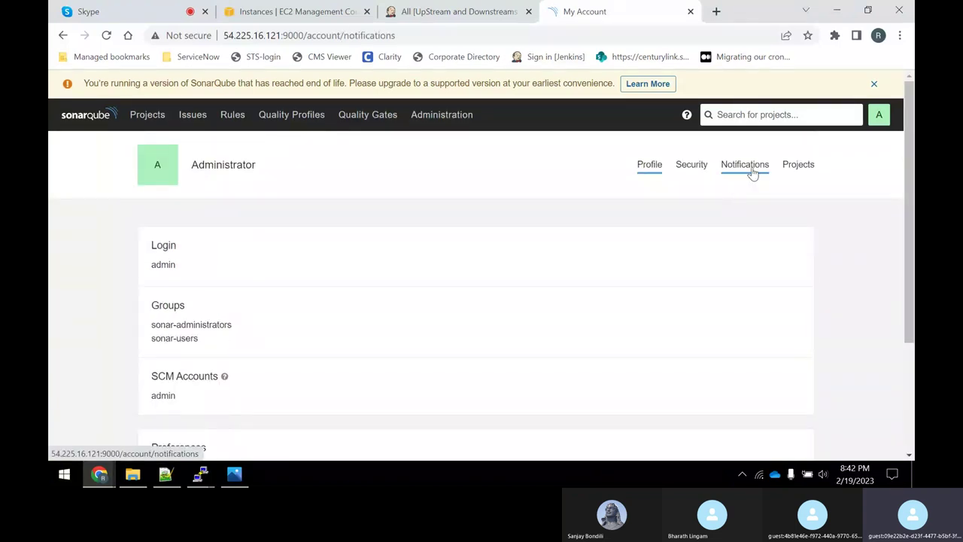
{"action": "left_click", "coordinate": [798, 167]}
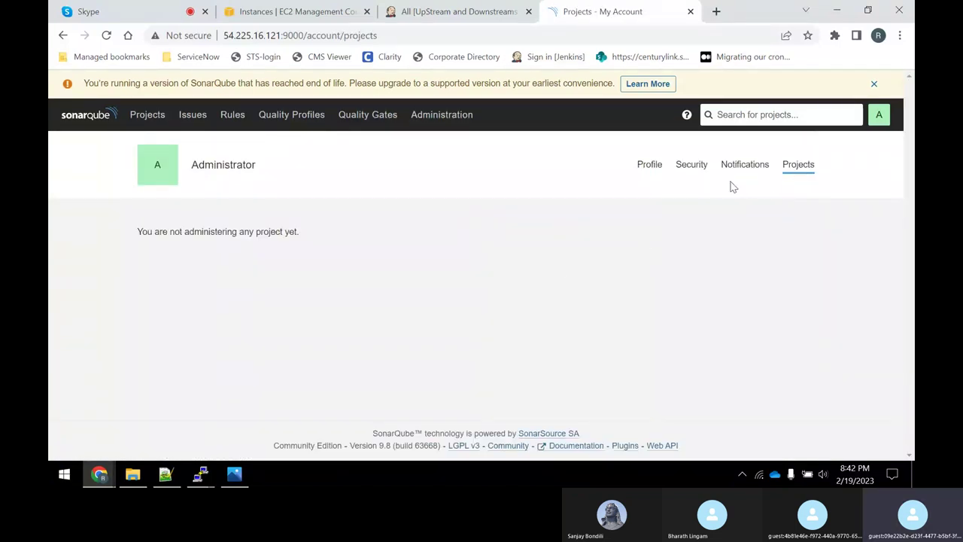
{"action": "left_click", "coordinate": [694, 166]}
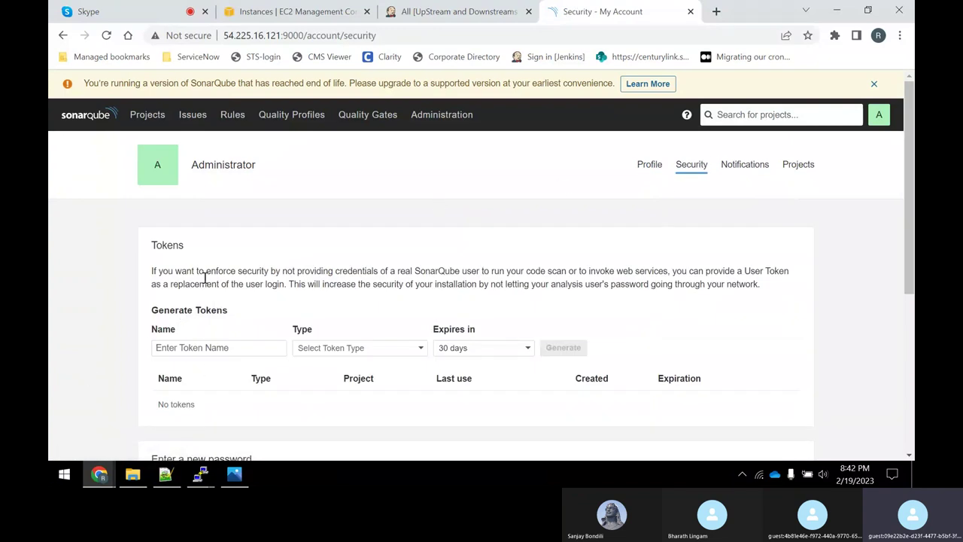
{"action": "left_click_drag", "start_coordinate": [193, 254], "coordinate": [150, 253]}
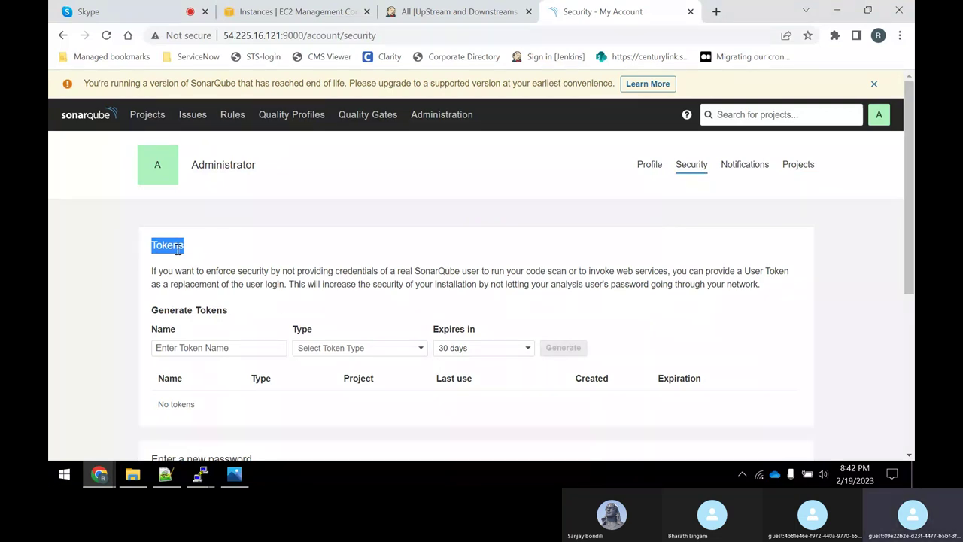
Check the My Account token step on line 132 of the install notes, then return to SonarQube.
{"action": "left_click", "coordinate": [165, 474]}
{"action": "scroll", "coordinate": [259, 321], "scroll_direction": "down", "scroll_amount": 1}
{"action": "scroll", "coordinate": [259, 321], "scroll_direction": "down", "scroll_amount": 1}
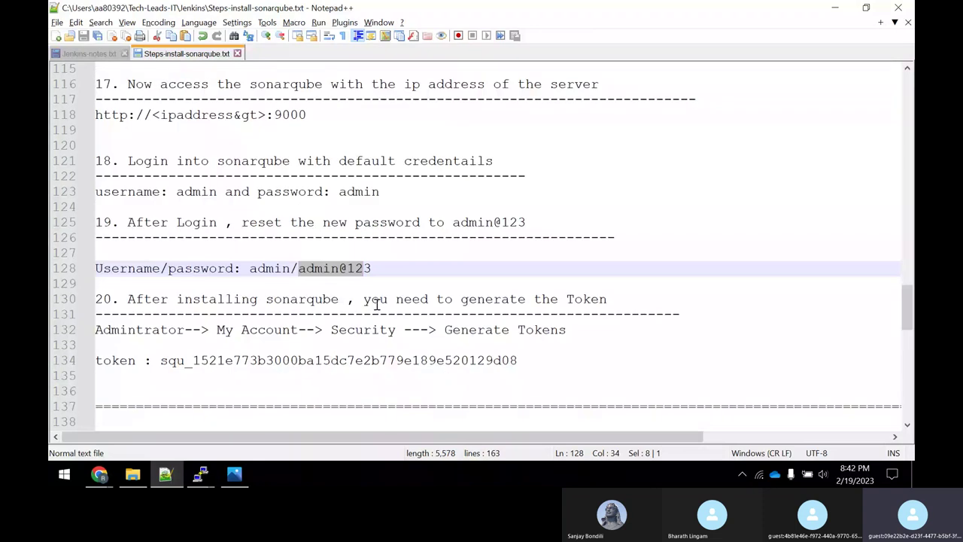
{"action": "left_click_drag", "start_coordinate": [380, 298], "coordinate": [608, 299]}
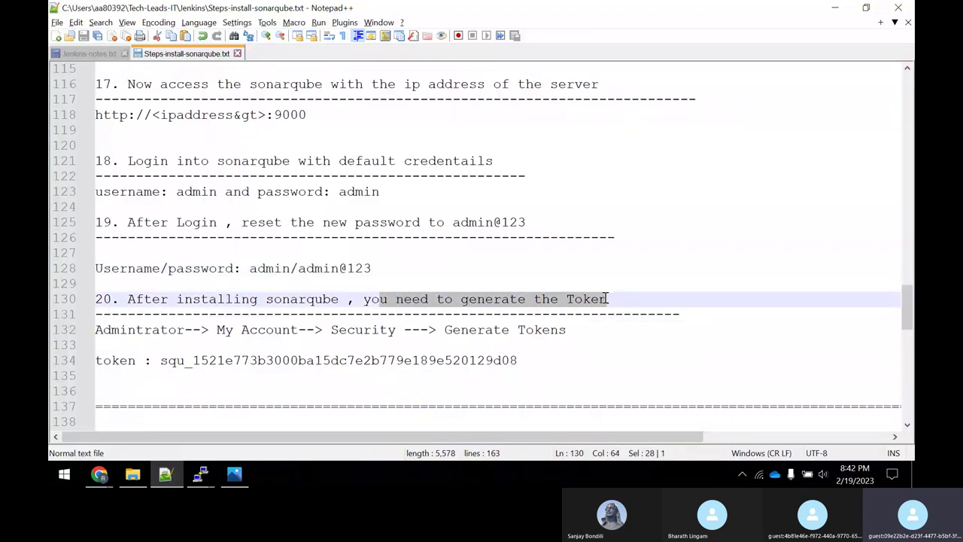
{"action": "double_click", "coordinate": [182, 332]}
{"action": "left_click_drag", "start_coordinate": [224, 330], "coordinate": [150, 316]}
{"action": "key", "text": "alt+Tab"}
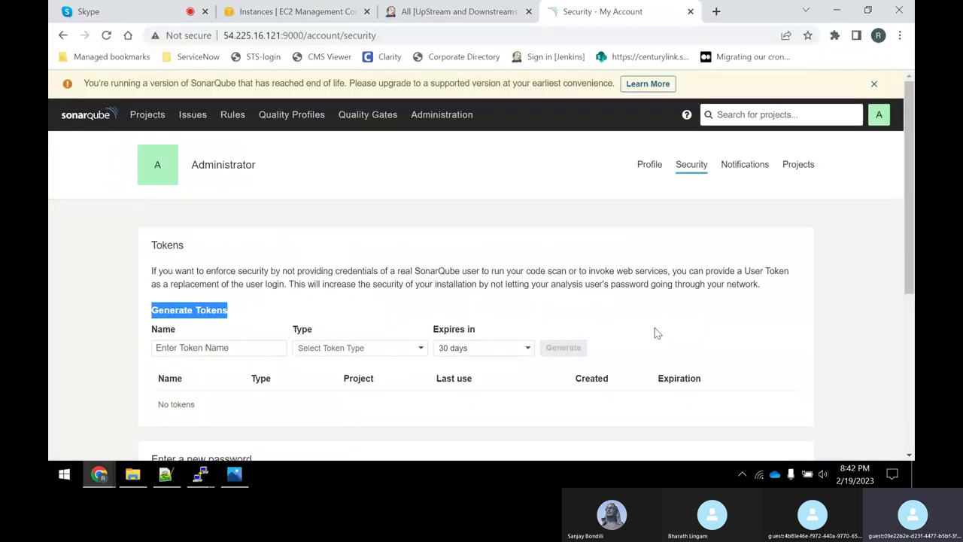
Generate a User Token named jenkins with a 30-day expiry.
{"action": "left_click", "coordinate": [219, 347]}
{"action": "type", "text": "jenkins"}
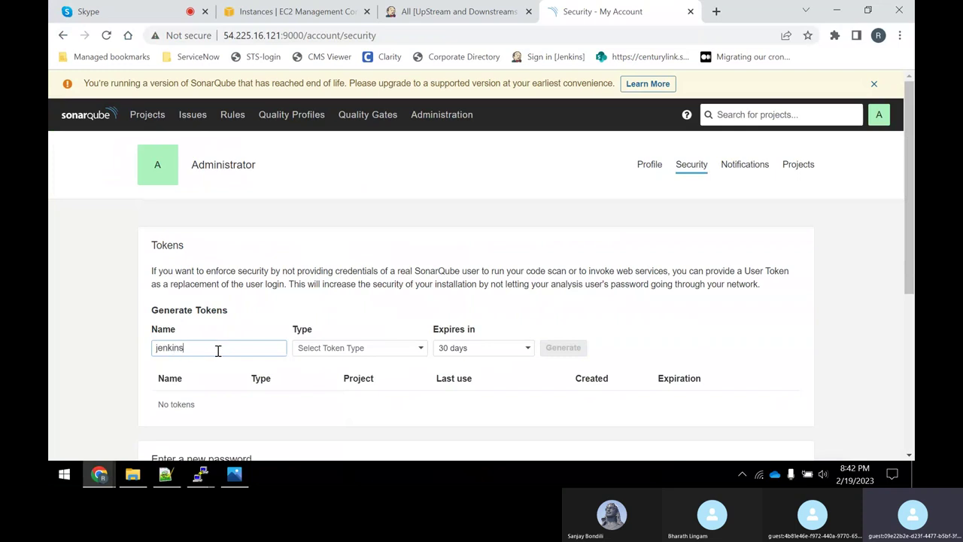
{"action": "left_click", "coordinate": [329, 353]}
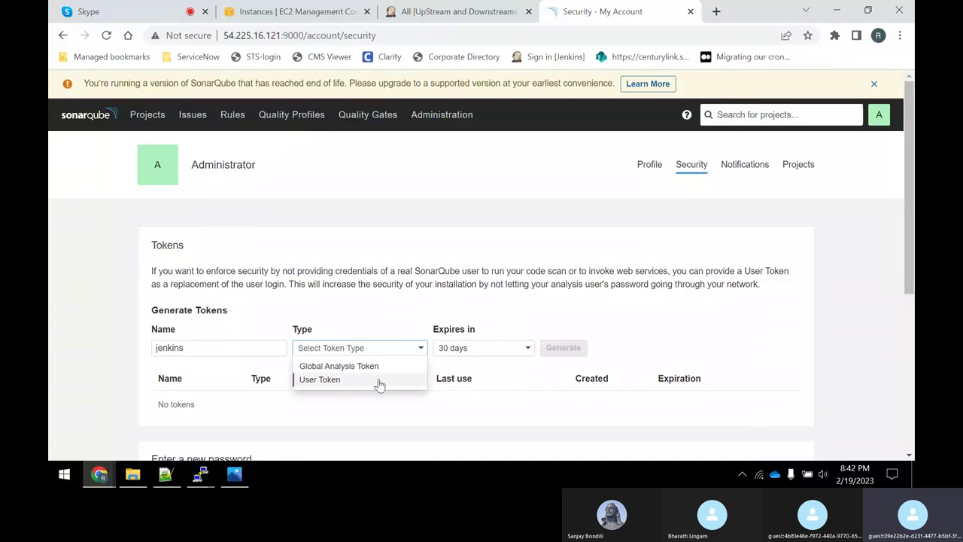
{"action": "left_click", "coordinate": [379, 381]}
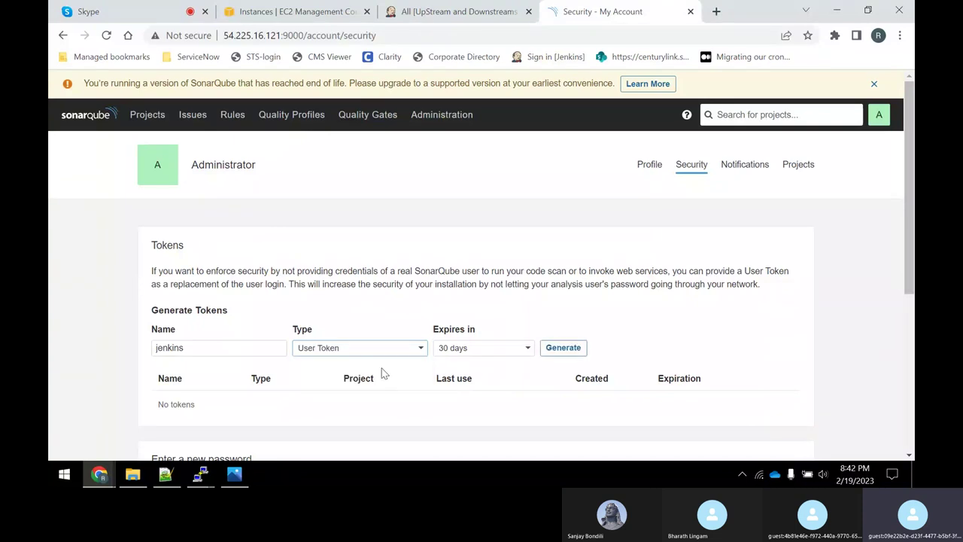
{"action": "left_click", "coordinate": [512, 356]}
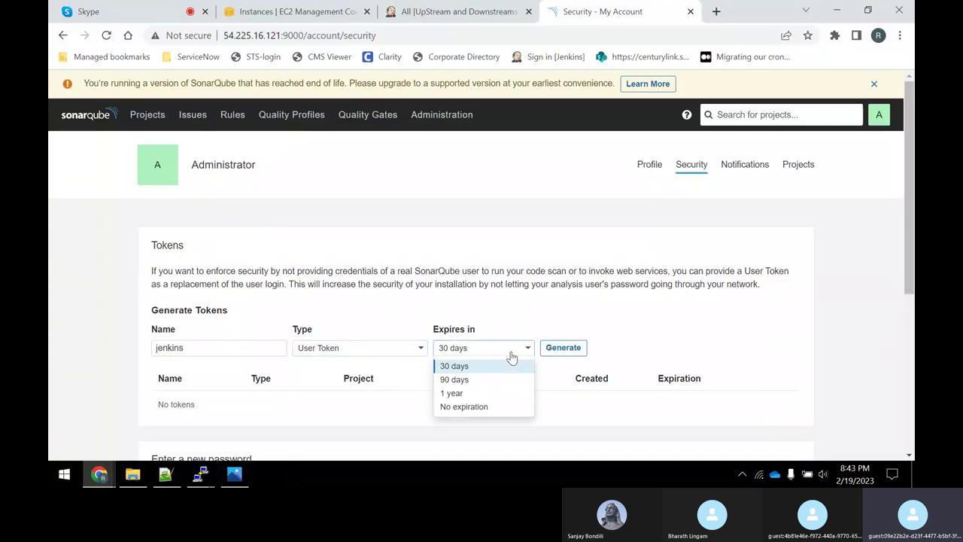
{"action": "left_click", "coordinate": [507, 367]}
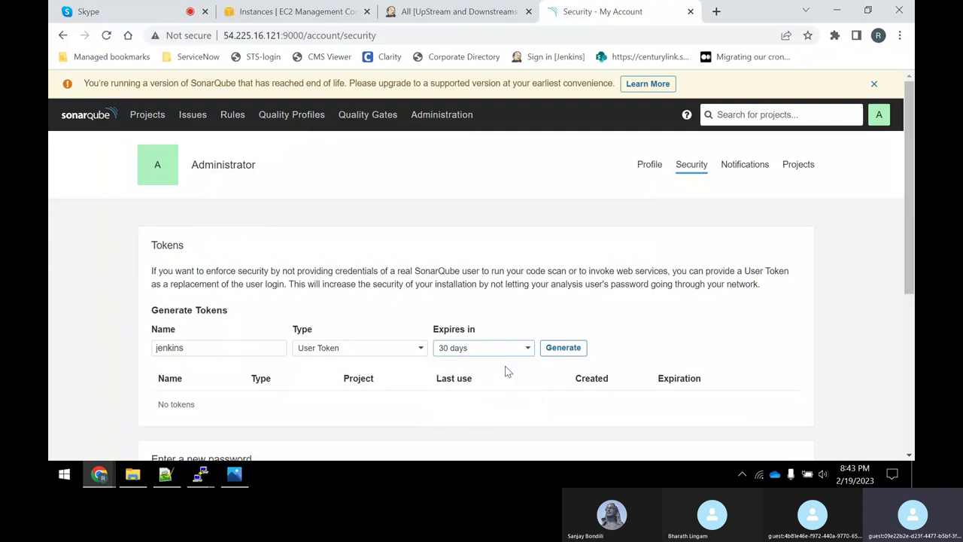
{"action": "left_click", "coordinate": [572, 347]}
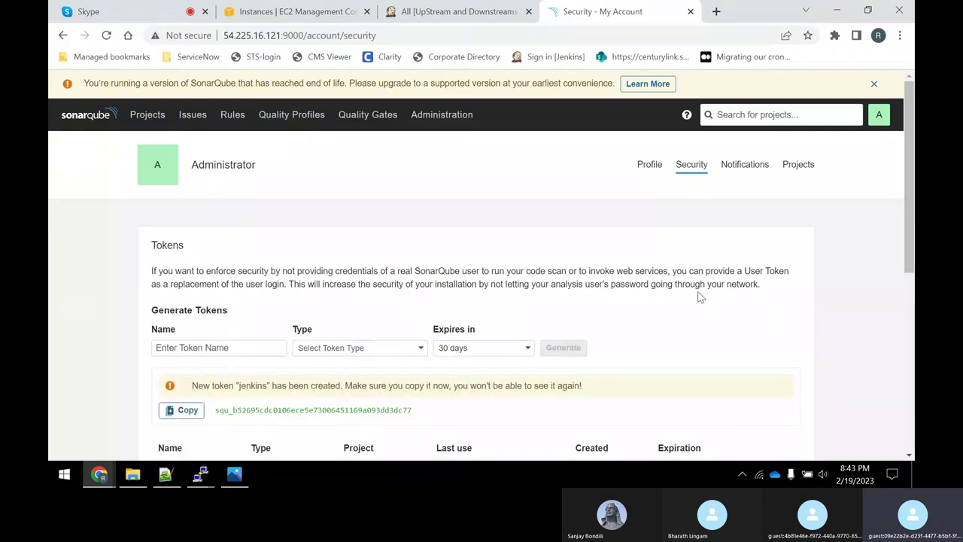
Select the generated jenkins token value and bring up its copy menu.
{"action": "scroll", "coordinate": [697, 291], "scroll_direction": "down", "scroll_amount": 1}
{"action": "scroll", "coordinate": [231, 288], "scroll_direction": "down", "scroll_amount": 1}
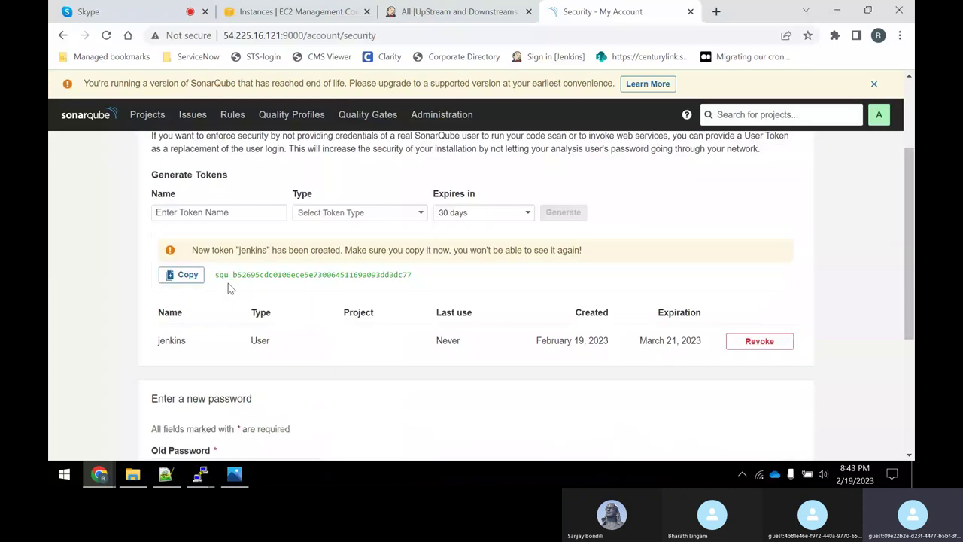
{"action": "left_click_drag", "start_coordinate": [416, 276], "coordinate": [200, 290]}
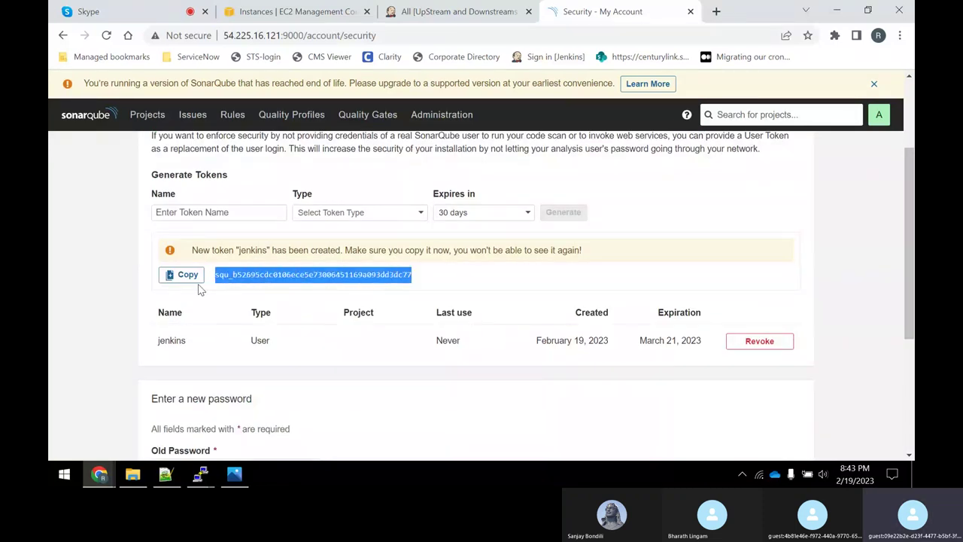
{"action": "right_click", "coordinate": [226, 277]}
Paste the copied token into the install notes after a new 'New Token -' label.
{"action": "left_click", "coordinate": [254, 286]}
{"action": "key", "text": "alt+Tab"}
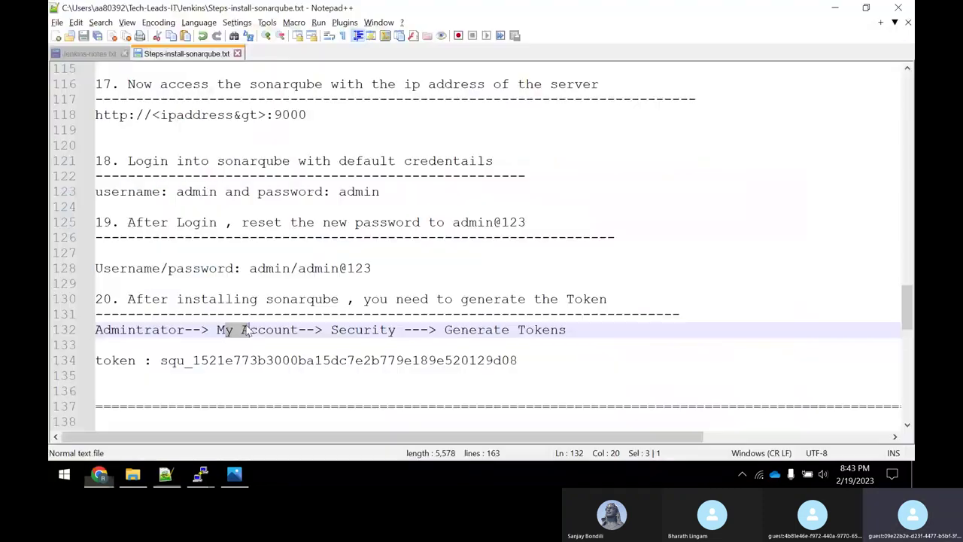
{"action": "left_click", "coordinate": [126, 376]}
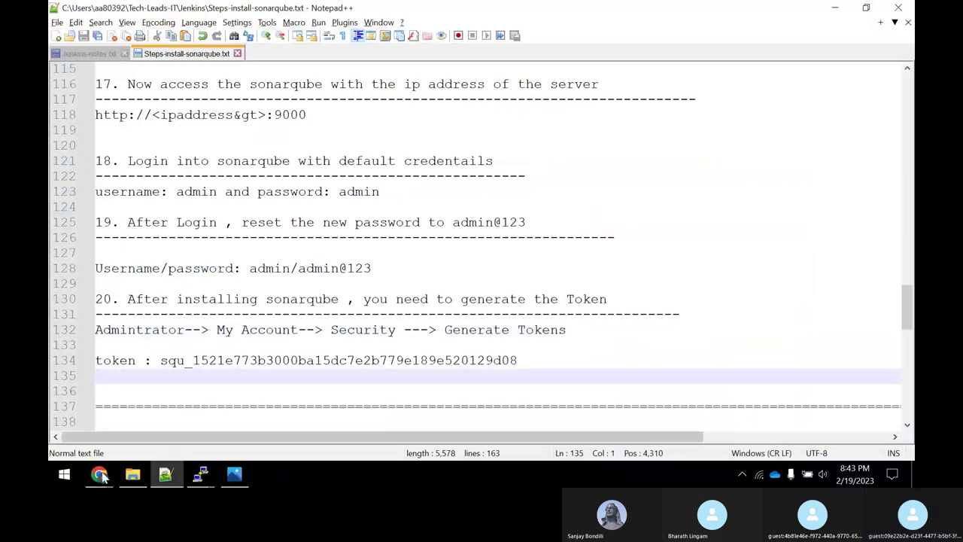
{"action": "key", "text": "Return"}
{"action": "type", "text": "New T"}
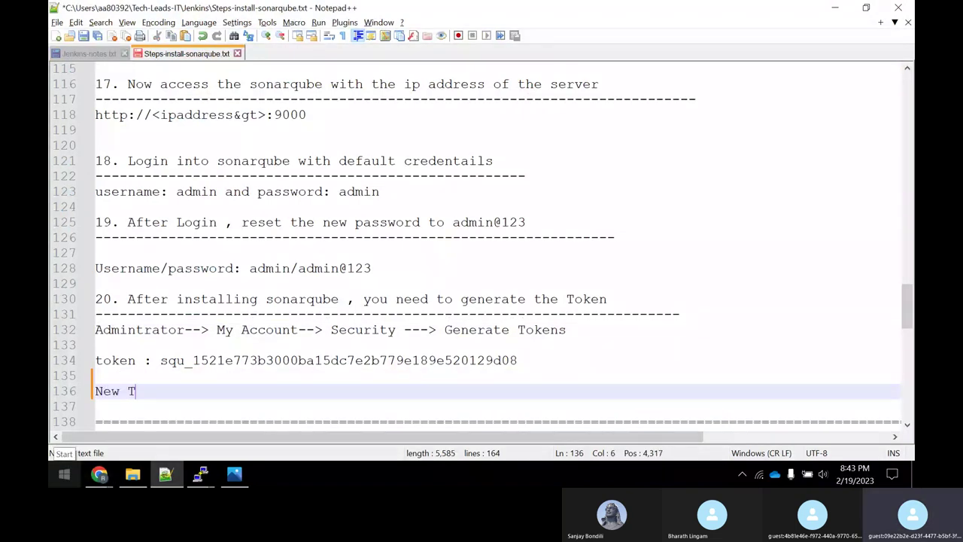
{"action": "type", "text": "oekn"}
{"action": "type", "text": "ken -"}
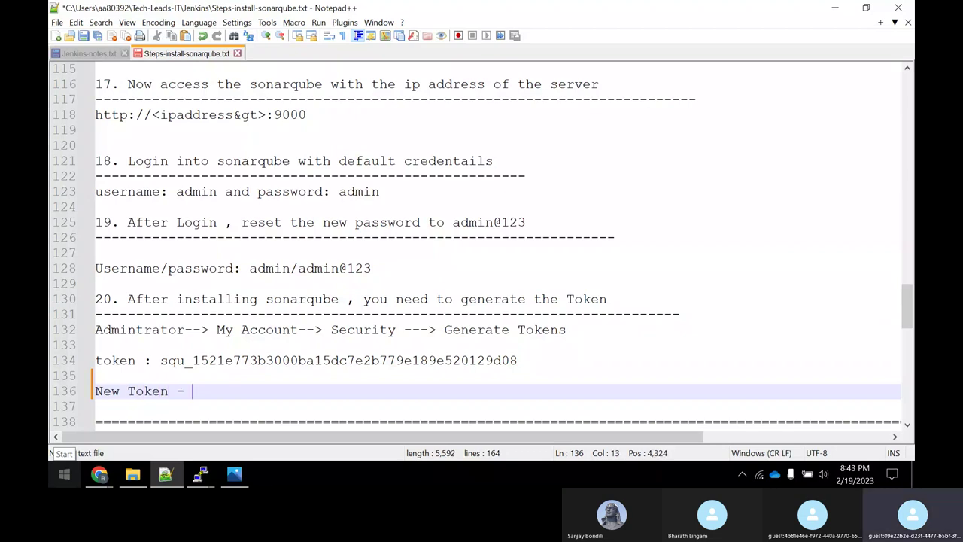
{"action": "key", "text": "ctrl+v"}
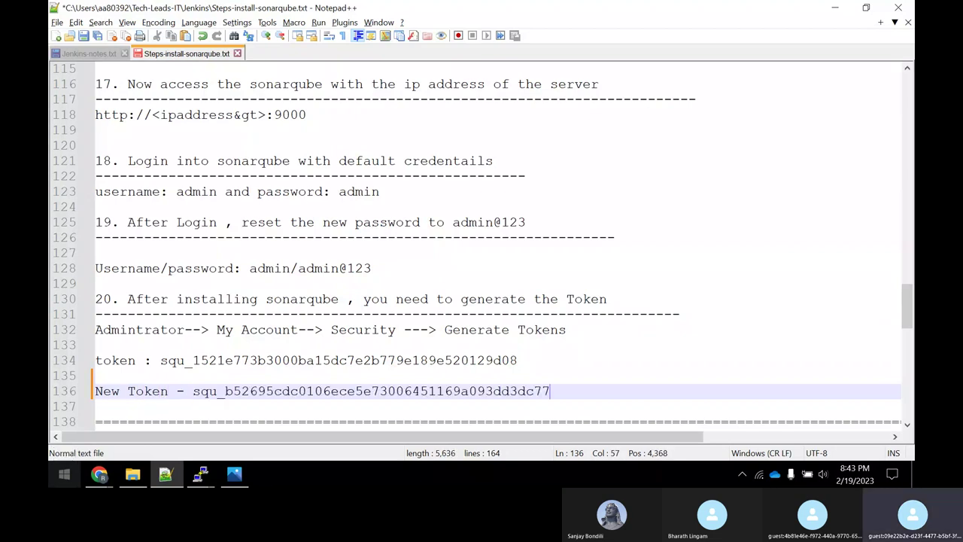
Copy the jenkins token again, paste it on line 138, and save the install steps file.
{"action": "key", "text": "alt+Tab"}
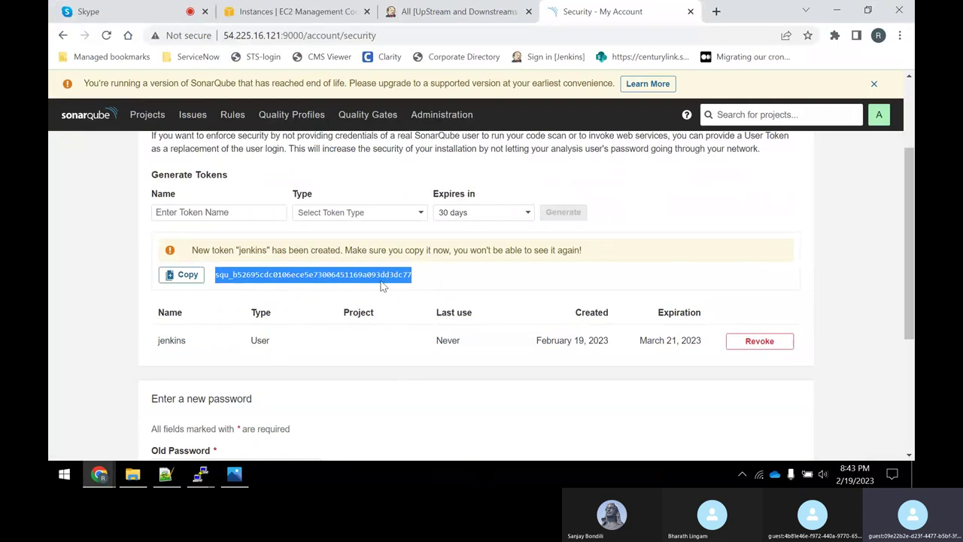
{"action": "left_click", "coordinate": [197, 277]}
{"action": "key", "text": "alt+Tab"}
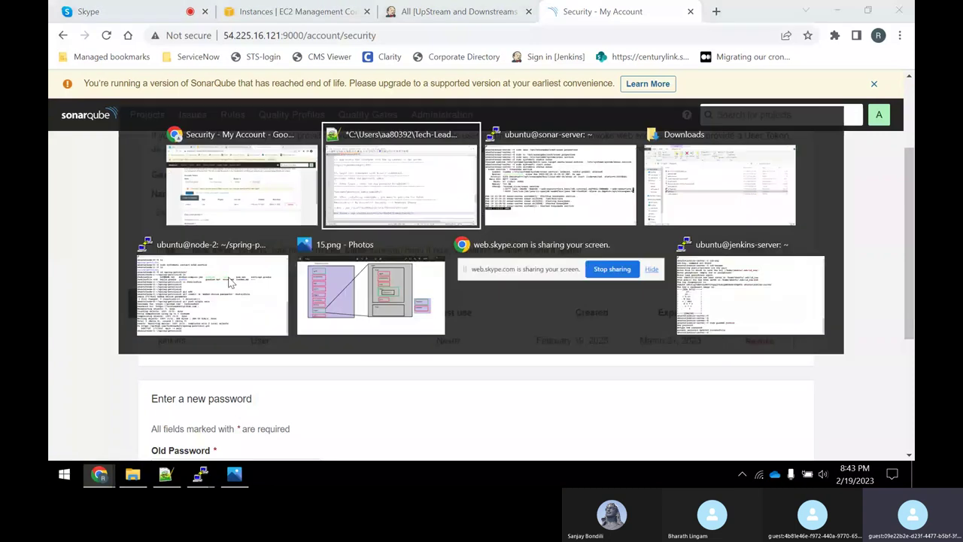
{"action": "key", "text": "Return"}
{"action": "key", "text": "Return"}
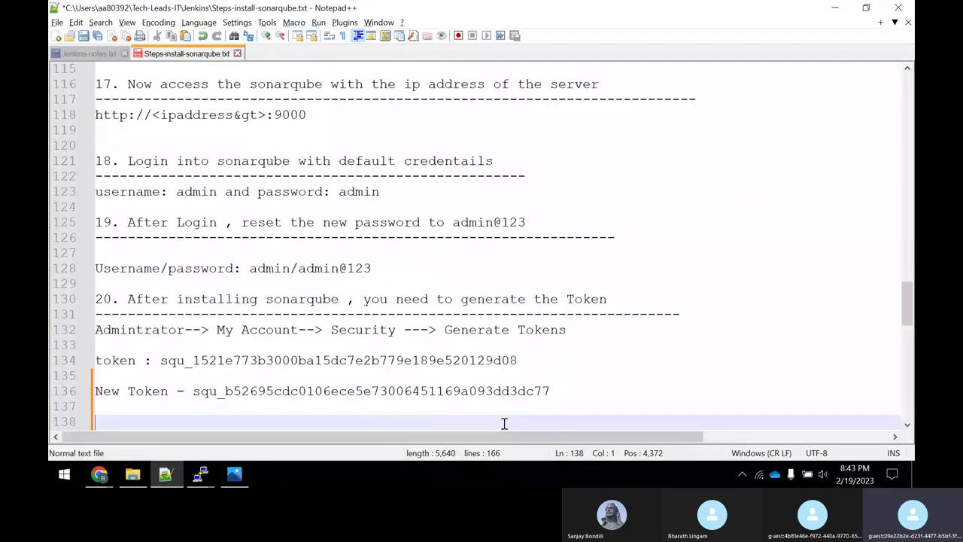
{"action": "key", "text": "ctrl+v"}
{"action": "key", "text": "ctrl+s"}
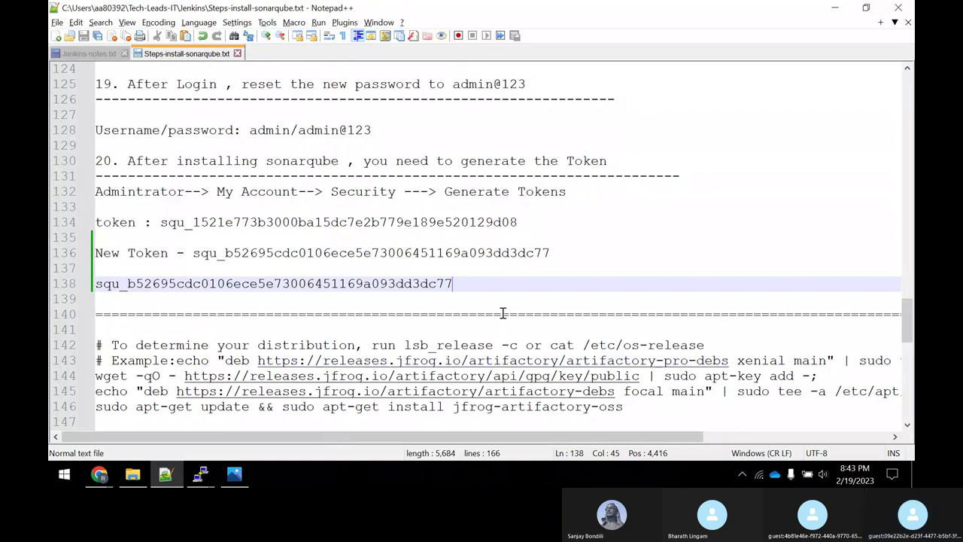
{"action": "scroll", "coordinate": [503, 312], "scroll_direction": "up", "scroll_amount": 3}
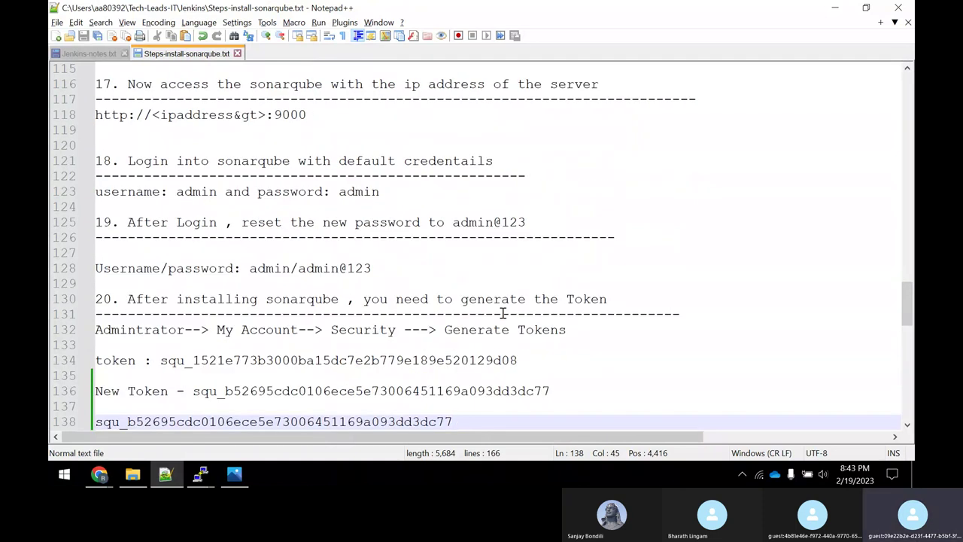
{"action": "scroll", "coordinate": [502, 312], "scroll_direction": "down", "scroll_amount": 2}
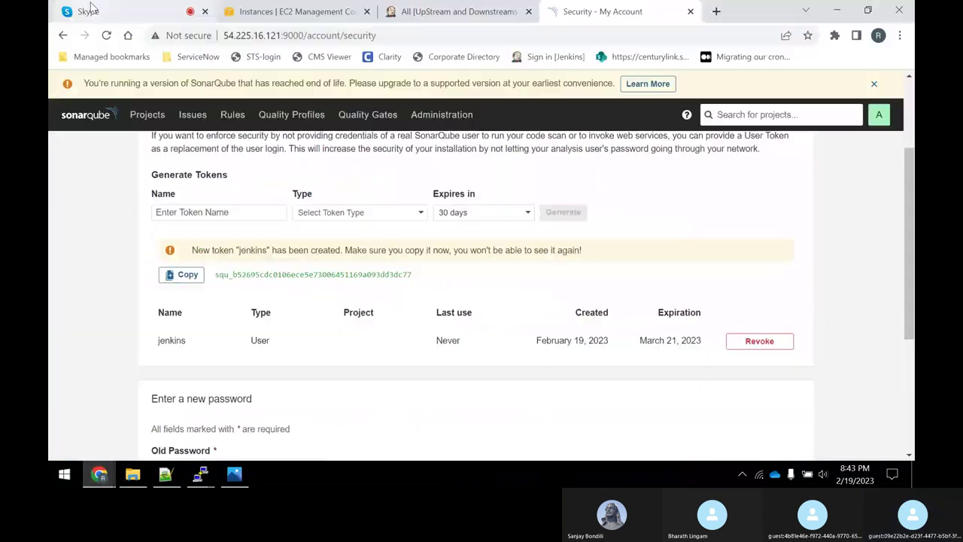
Unmute the microphone in the Skype call, then return to the SonarQube Security page with the jenkins token.
{"action": "left_click", "coordinate": [256, 391]}
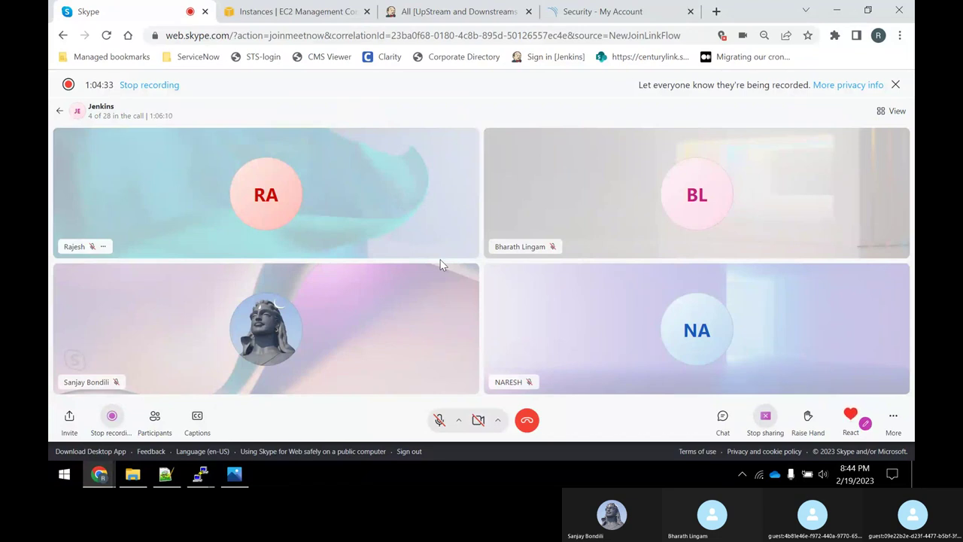
{"action": "left_click", "coordinate": [440, 420]}
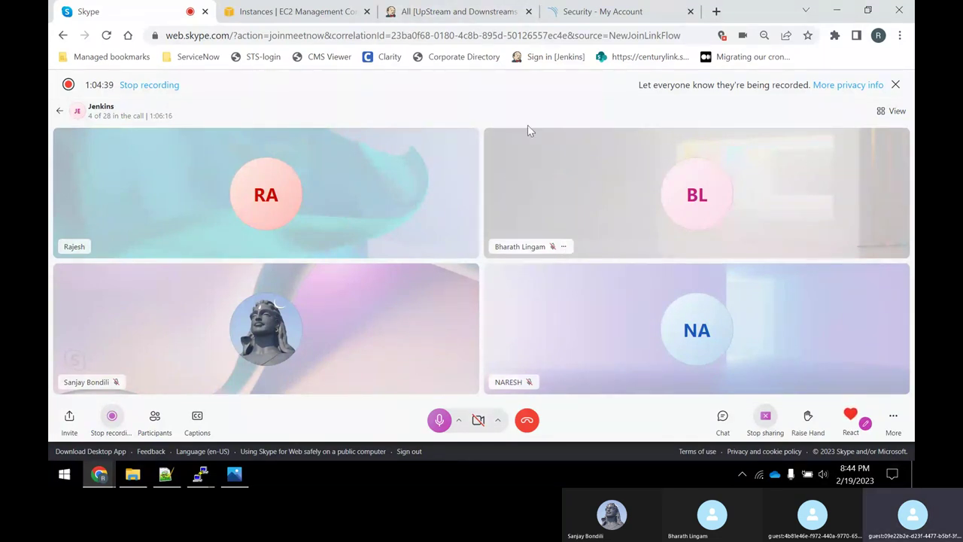
{"action": "left_click", "coordinate": [590, 9]}
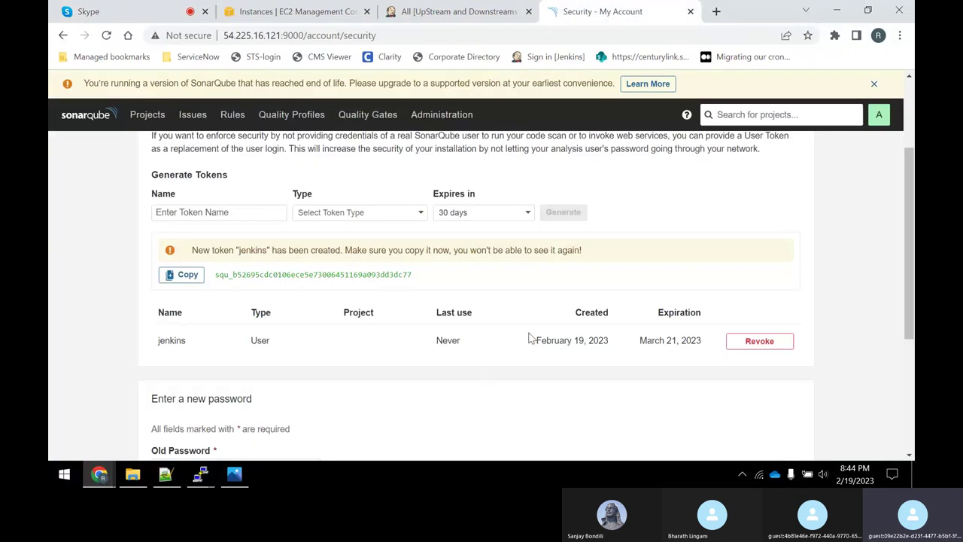
Go from the Jenkins jobs folder via the Dashboard to Manage Jenkins, then bring back the Notepad++ notes.
{"action": "left_click", "coordinate": [418, 11]}
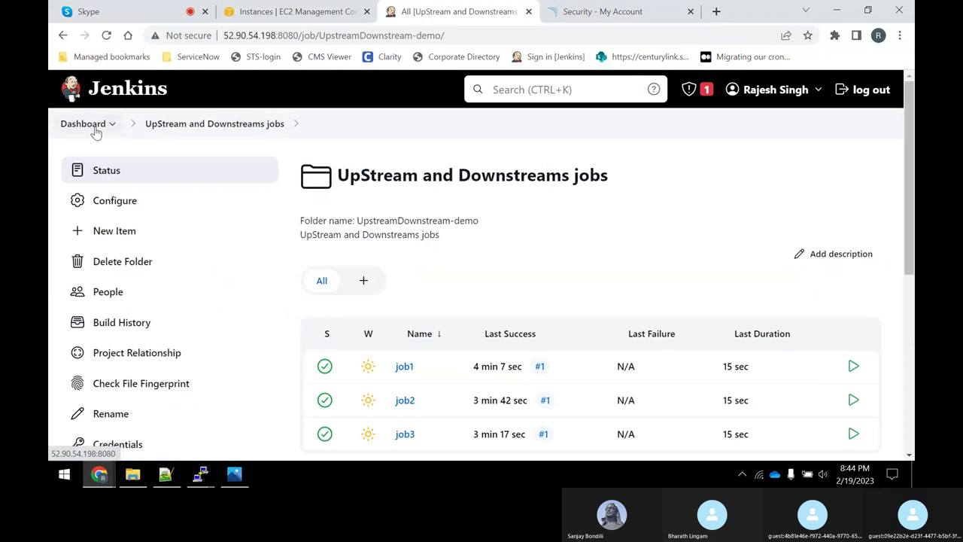
{"action": "left_click", "coordinate": [88, 130]}
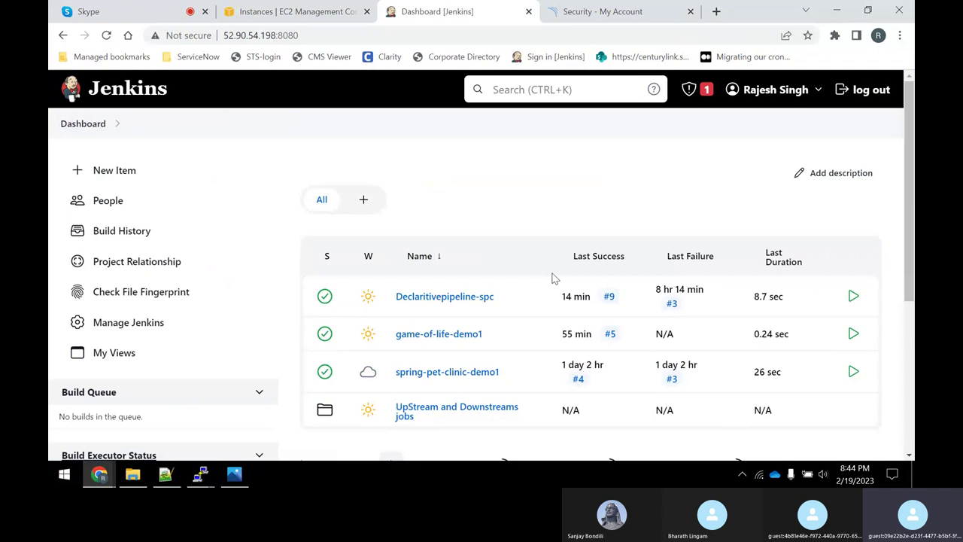
{"action": "left_click", "coordinate": [151, 335]}
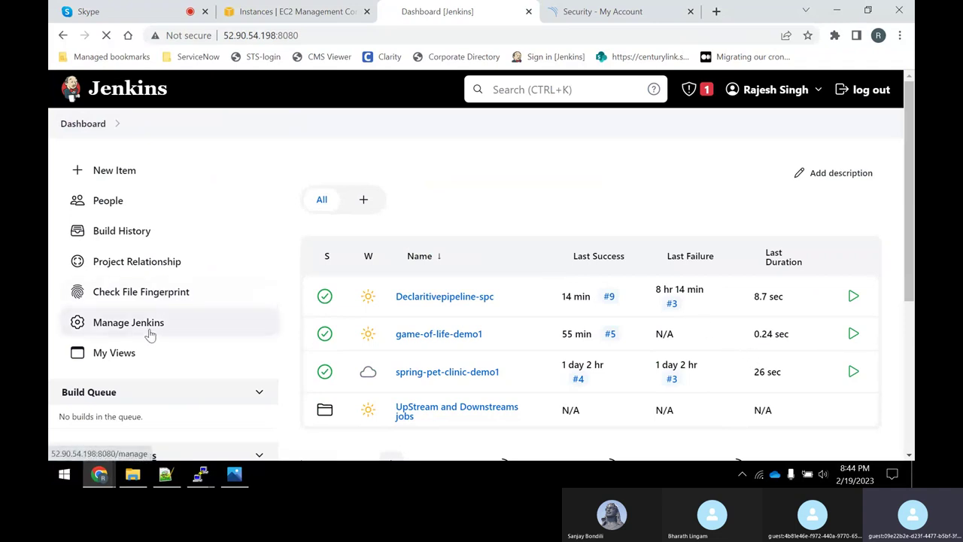
{"action": "left_click", "coordinate": [165, 473]}
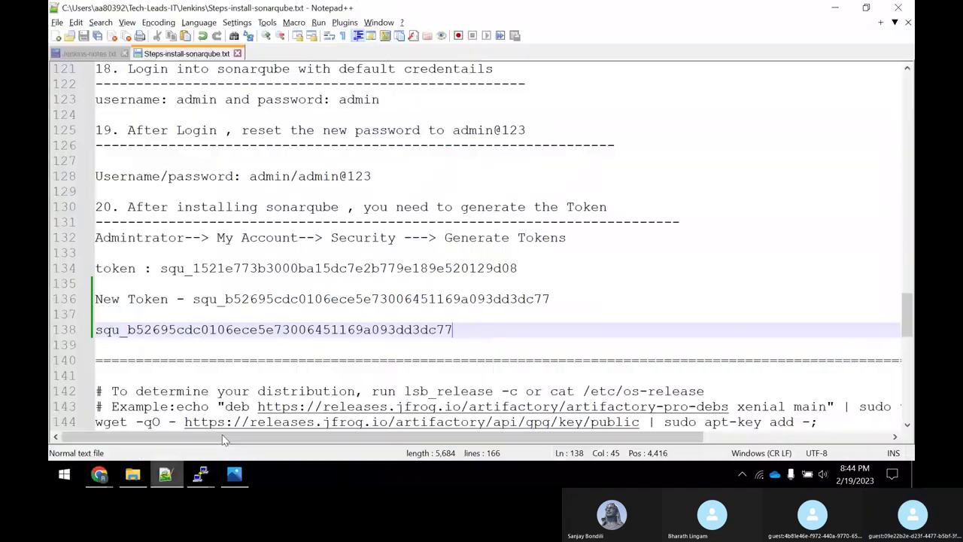
Add the install-and-generate-token line, 'Integration of Sonar Qube with Jenkins' and 'Install Plugins --->' to Jenkins-notes.txt.
{"action": "left_click", "coordinate": [86, 52]}
{"action": "scroll", "coordinate": [158, 357], "scroll_direction": "down", "scroll_amount": 1}
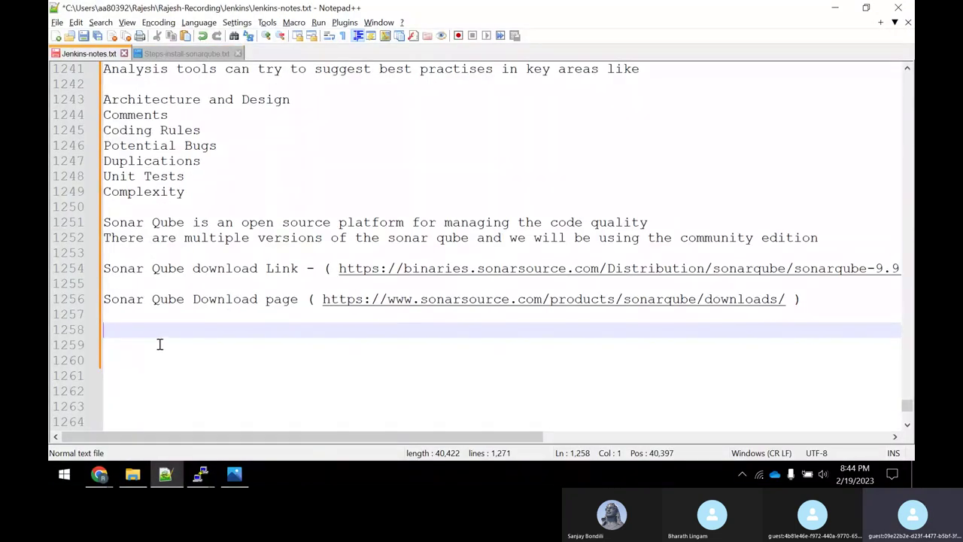
{"action": "type", "text": "Follow th"}
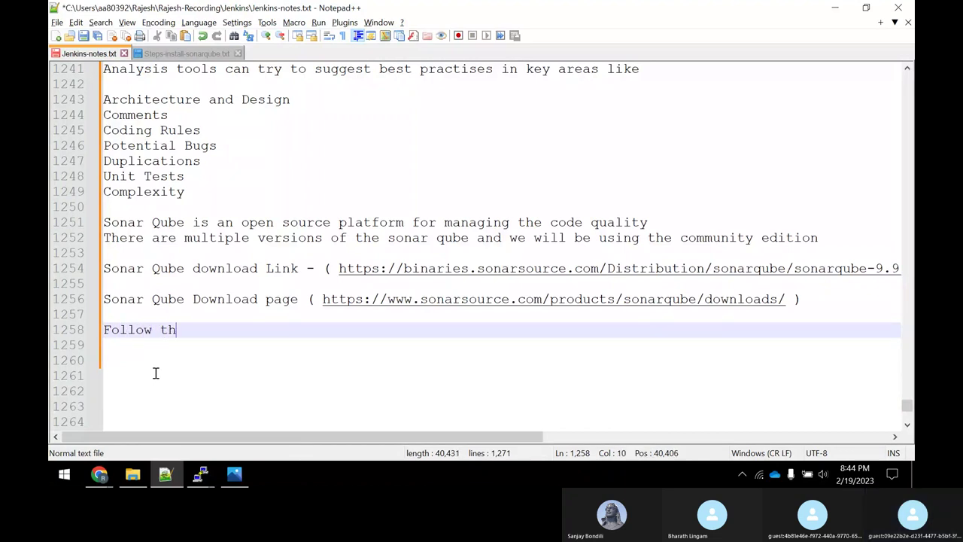
{"action": "type", "text": "e Sonar Qube Installa"}
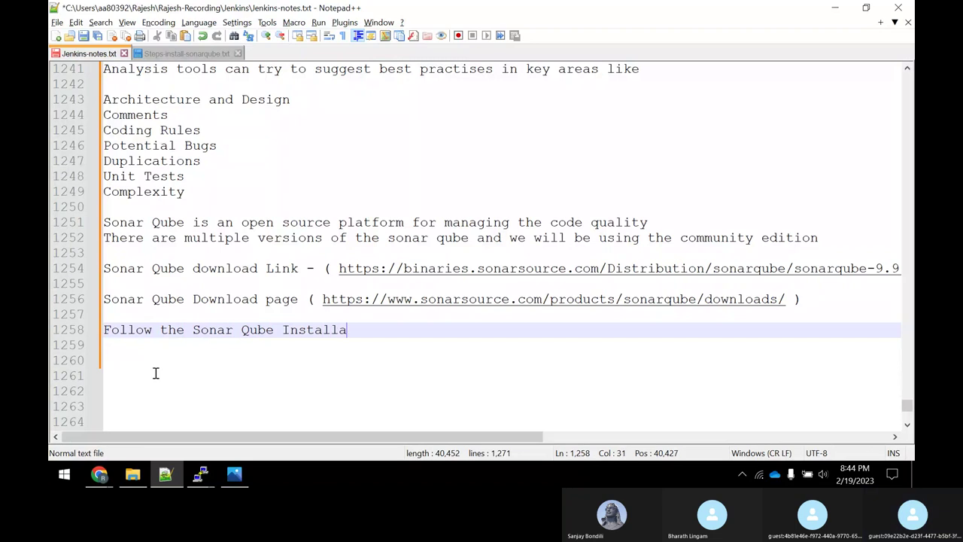
{"action": "type", "text": "tion document to "}
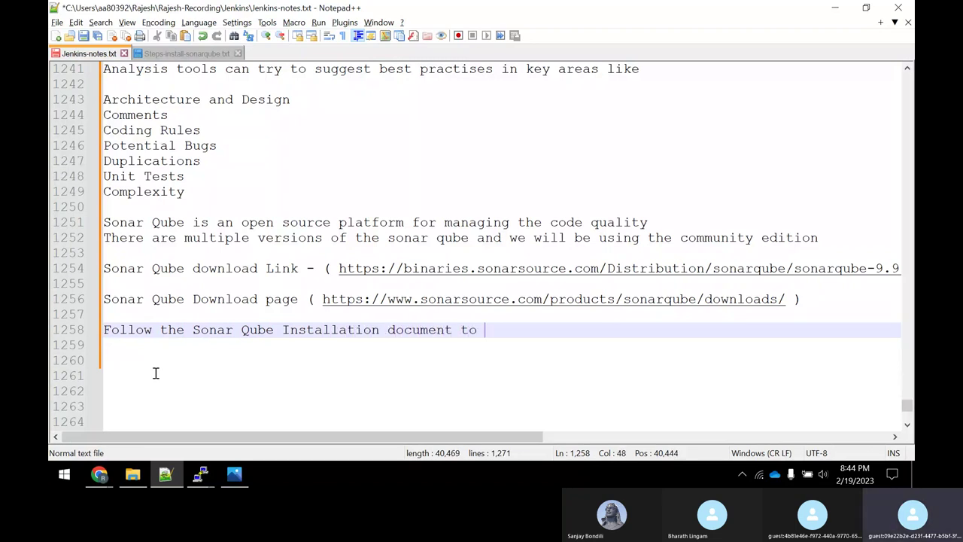
{"action": "type", "text": "instal and "}
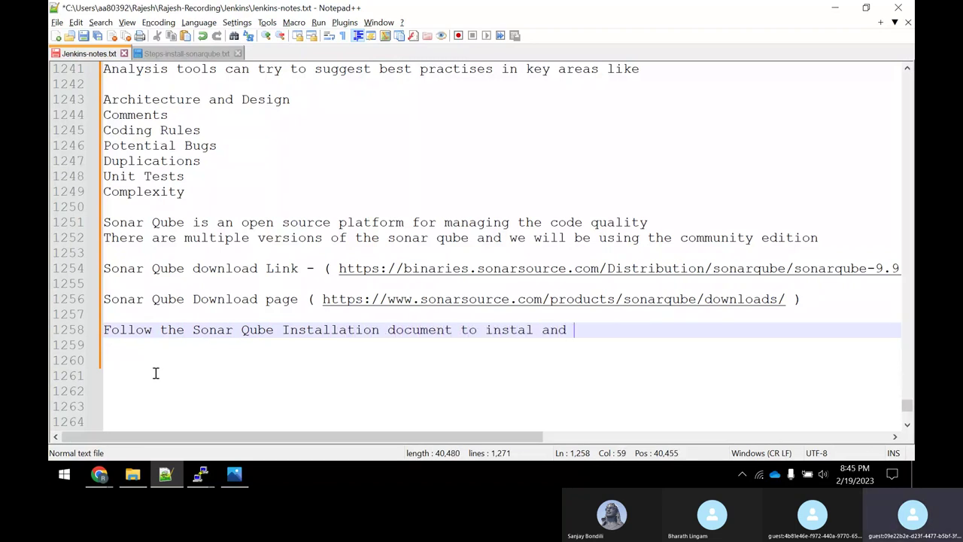
{"action": "type", "text": "Generate the"}
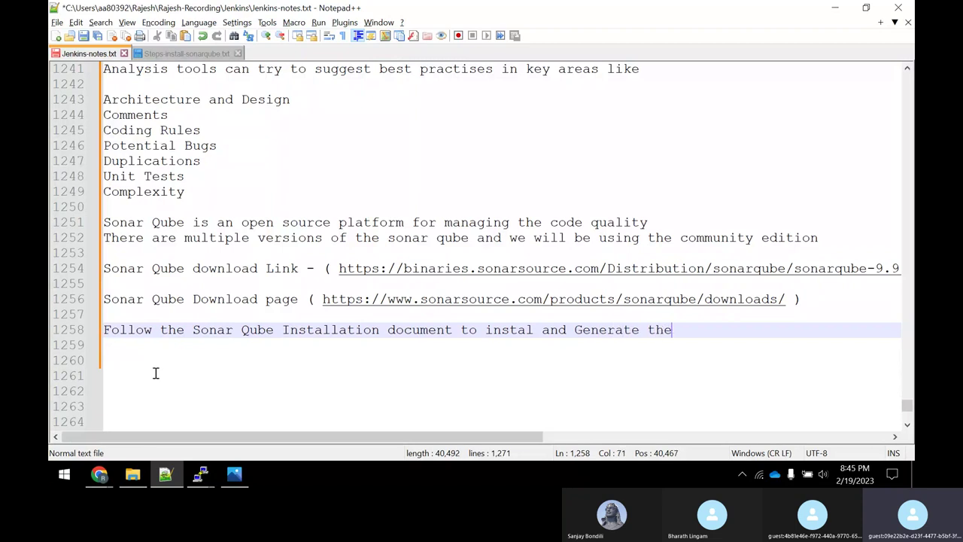
{"action": "type", "text": " token"}
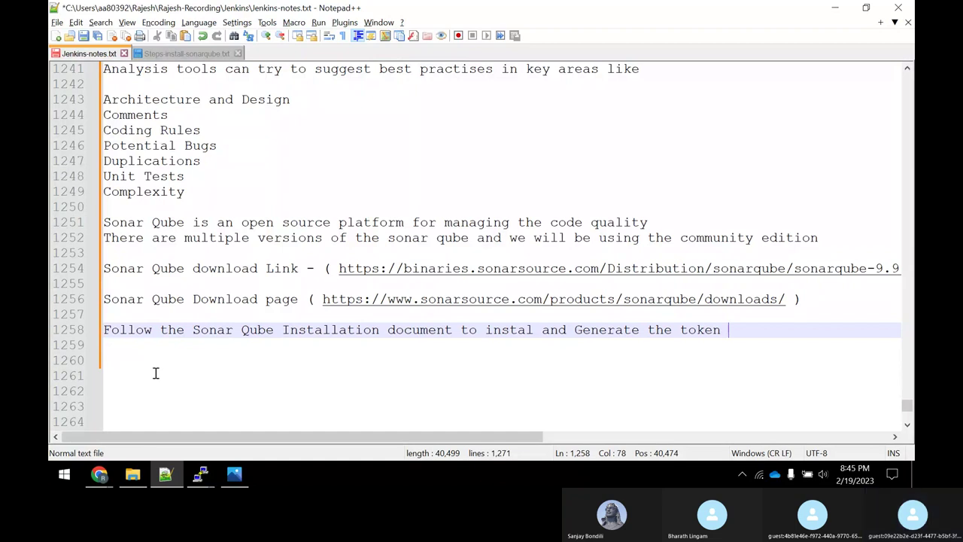
{"action": "key", "text": "Return"}
{"action": "key", "text": "Return"}
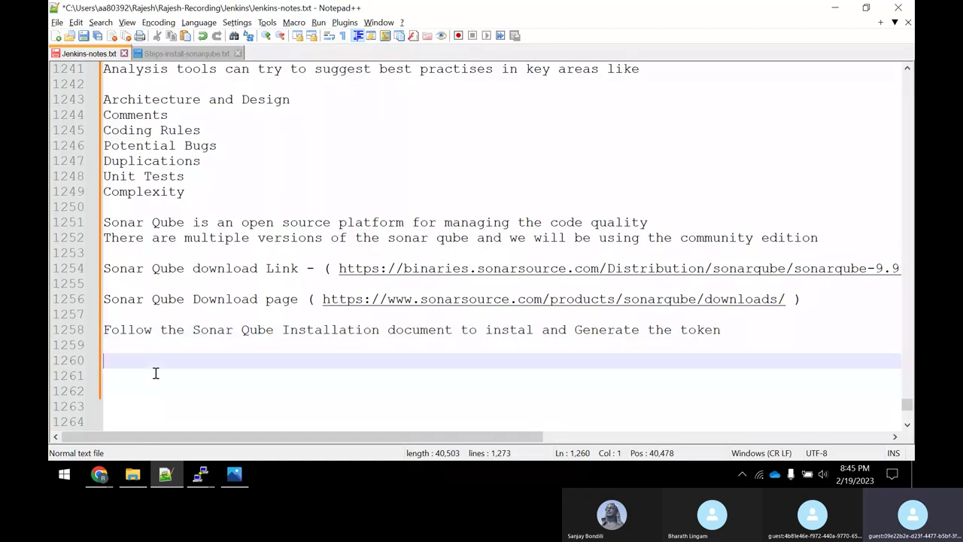
{"action": "type", "text": "Integration of "}
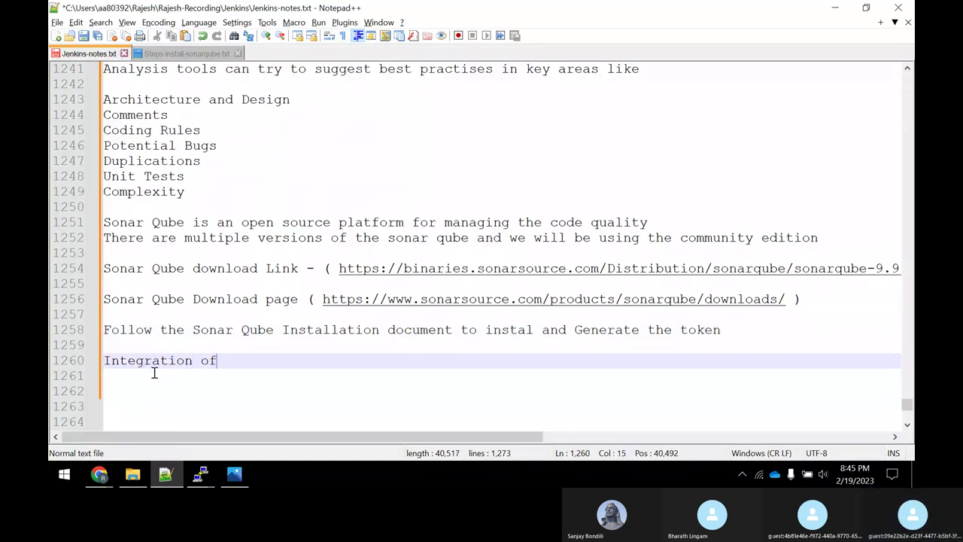
{"action": "type", "text": "Sonar Qu"}
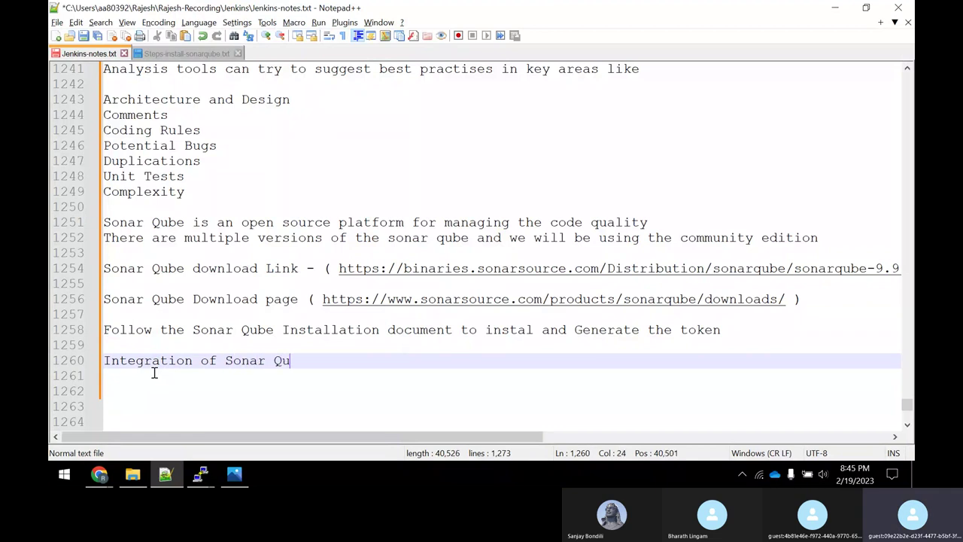
{"action": "type", "text": "be with Jenkins"}
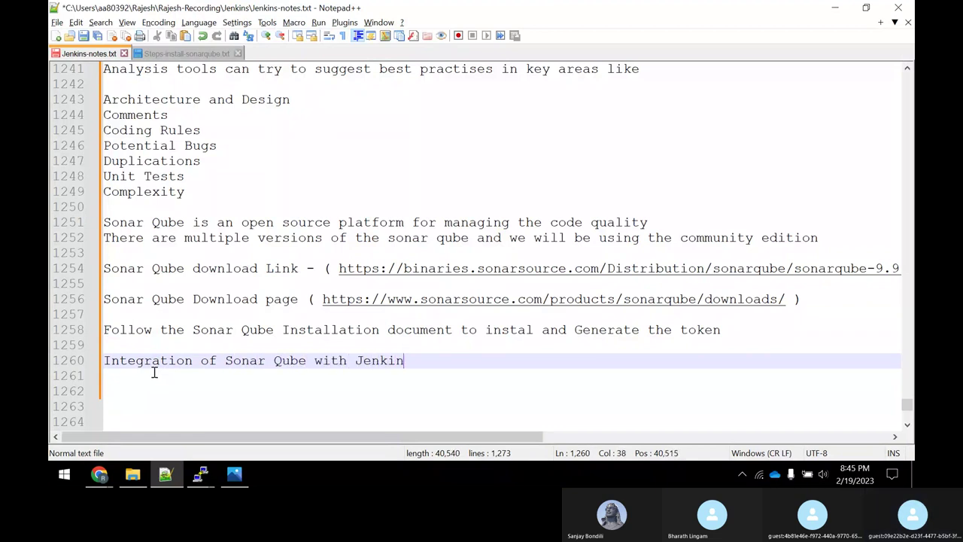
{"action": "key", "text": "Return"}
{"action": "key", "text": "Return"}
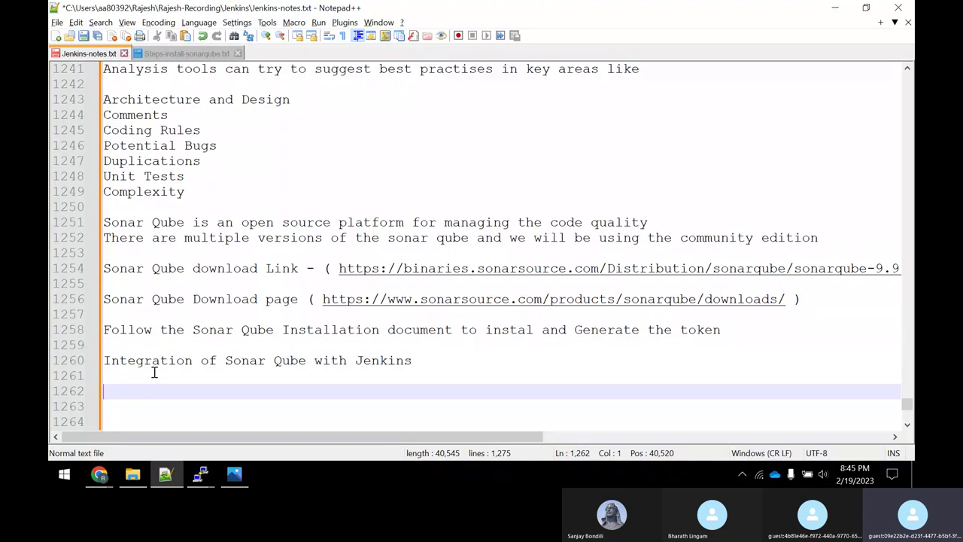
{"action": "type", "text": "Install Plugins --->"}
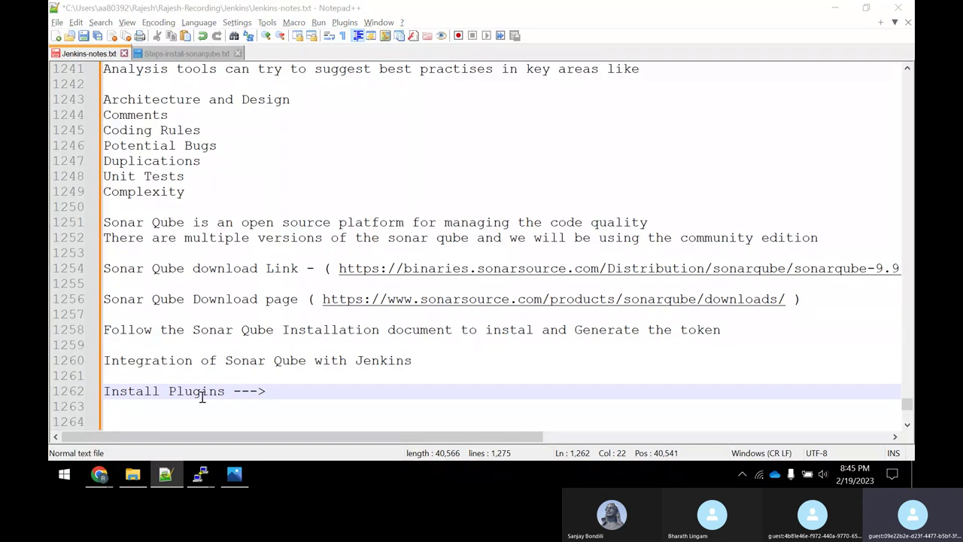
Open the Jenkins Plugin Manager on the Available plugins list.
{"action": "key", "text": "alt+Tab"}
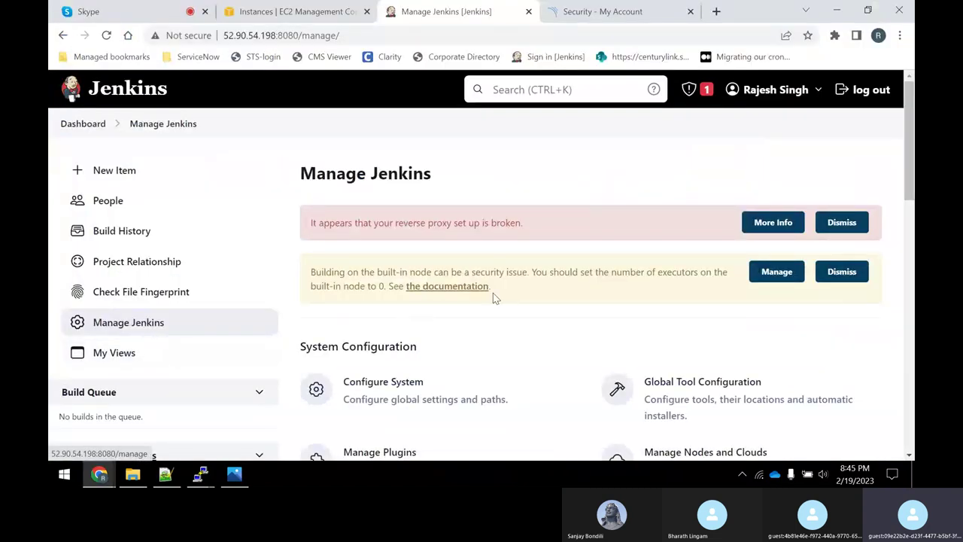
{"action": "scroll", "coordinate": [511, 296], "scroll_direction": "down", "scroll_amount": 2}
{"action": "scroll", "coordinate": [549, 344], "scroll_direction": "down", "scroll_amount": 2}
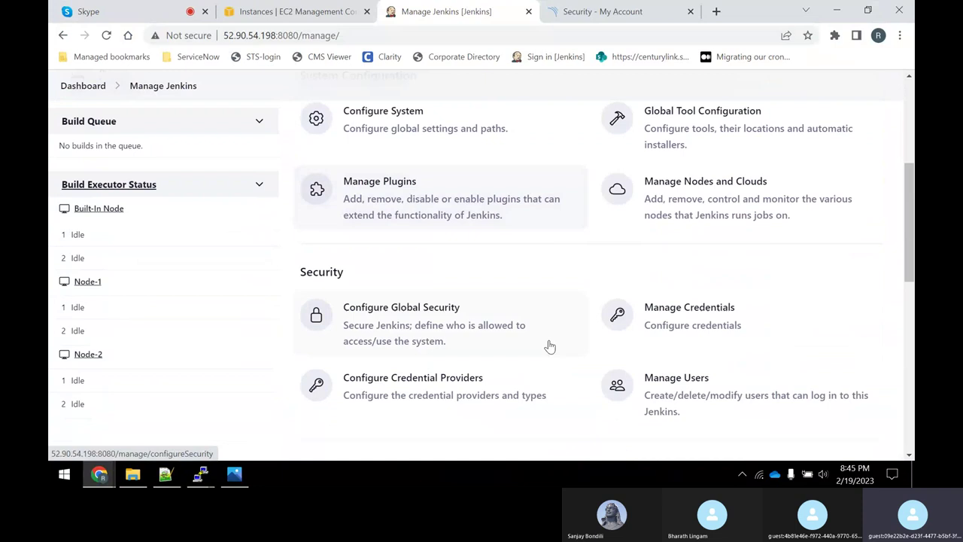
{"action": "left_click", "coordinate": [382, 198]}
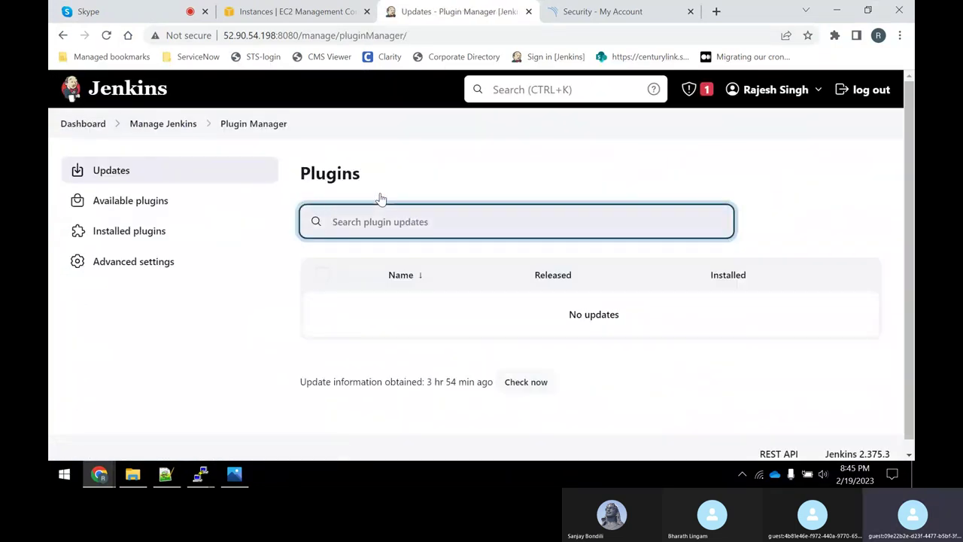
{"action": "left_click", "coordinate": [161, 201]}
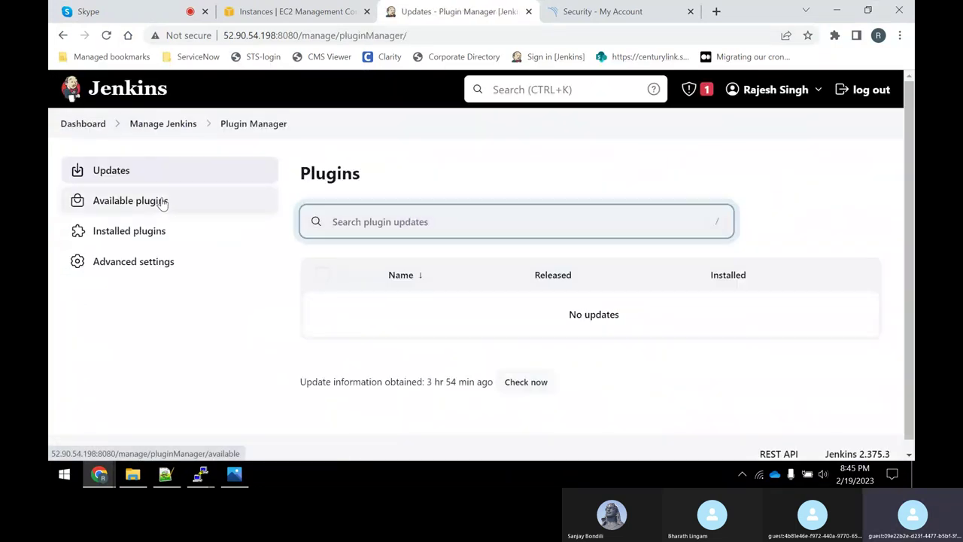
Search 'sonar', select SonarQube Scanner and install it without restart.
{"action": "type", "text": "sonart"}
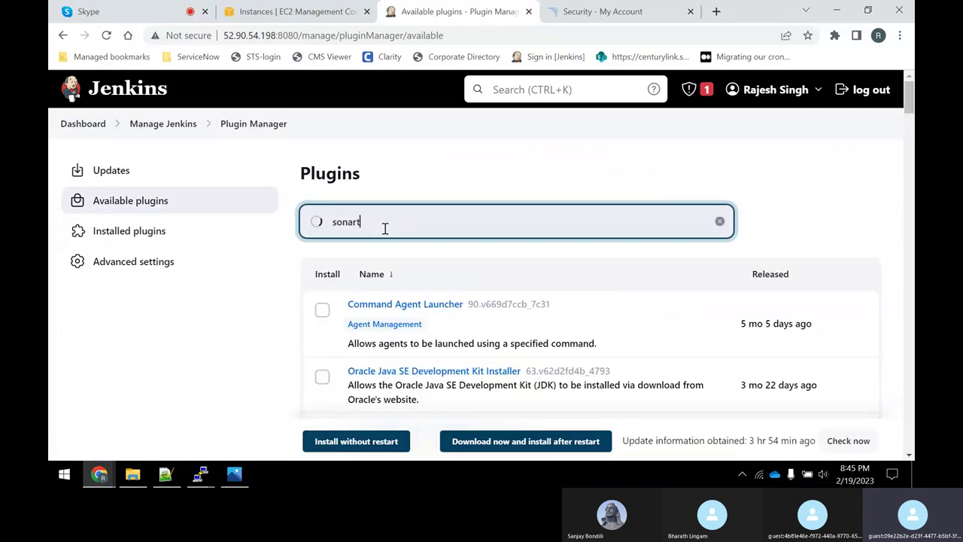
{"action": "key", "text": "BackSpace"}
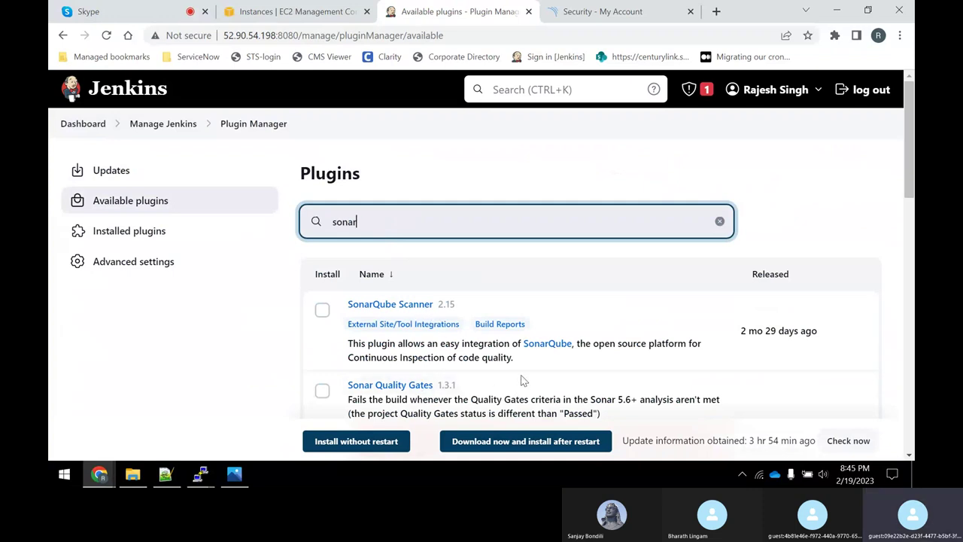
{"action": "scroll", "coordinate": [523, 362], "scroll_direction": "down", "scroll_amount": 1}
{"action": "scroll", "coordinate": [521, 357], "scroll_direction": "down", "scroll_amount": 2}
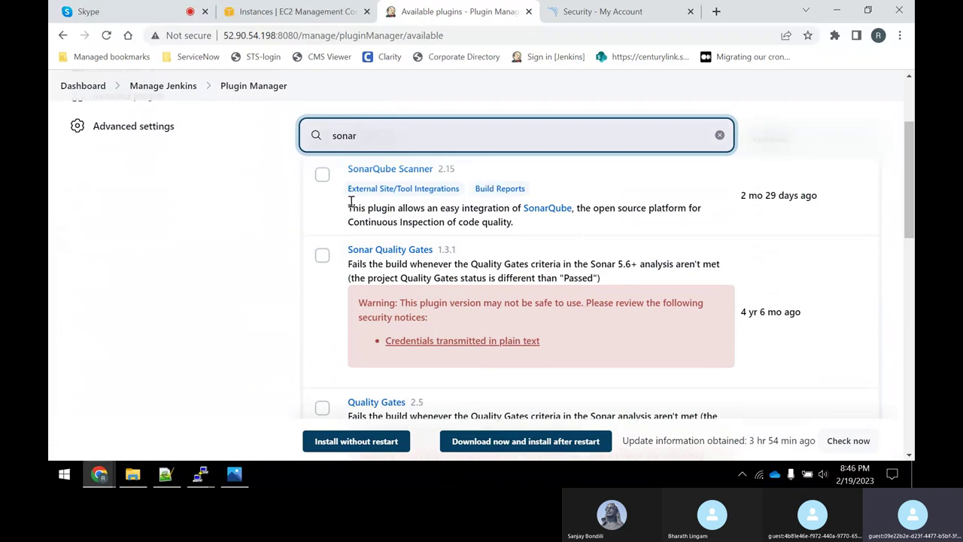
{"action": "scroll", "coordinate": [405, 233], "scroll_direction": "up", "scroll_amount": 1}
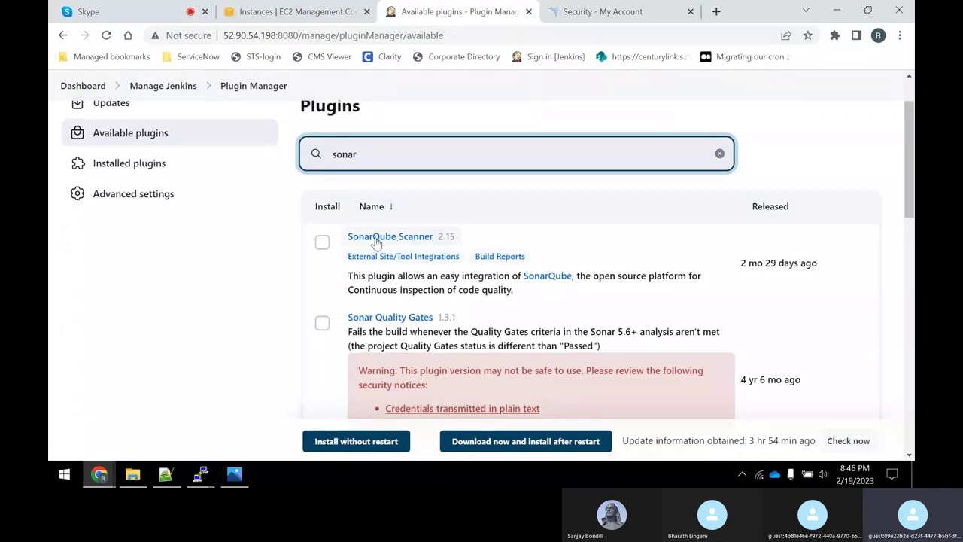
{"action": "left_click", "coordinate": [324, 244]}
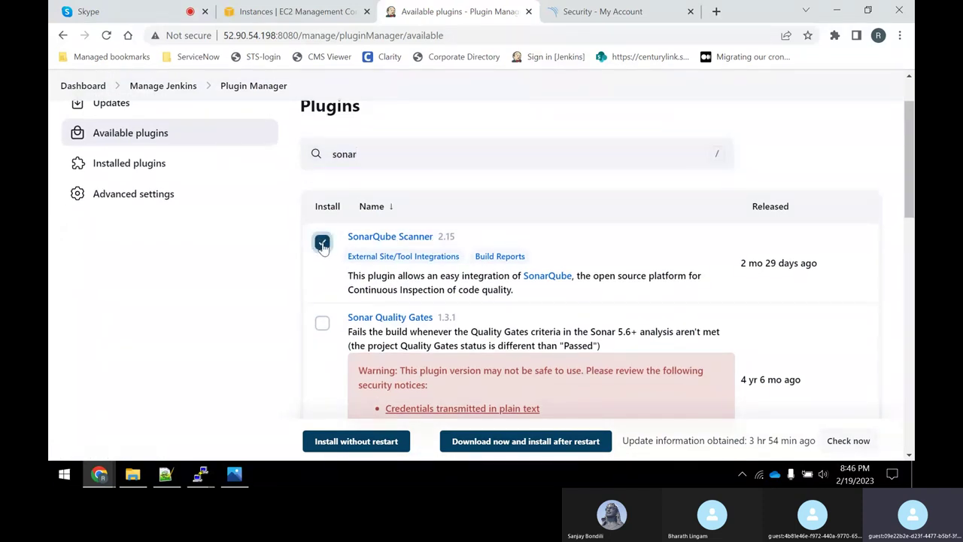
{"action": "left_click", "coordinate": [363, 444]}
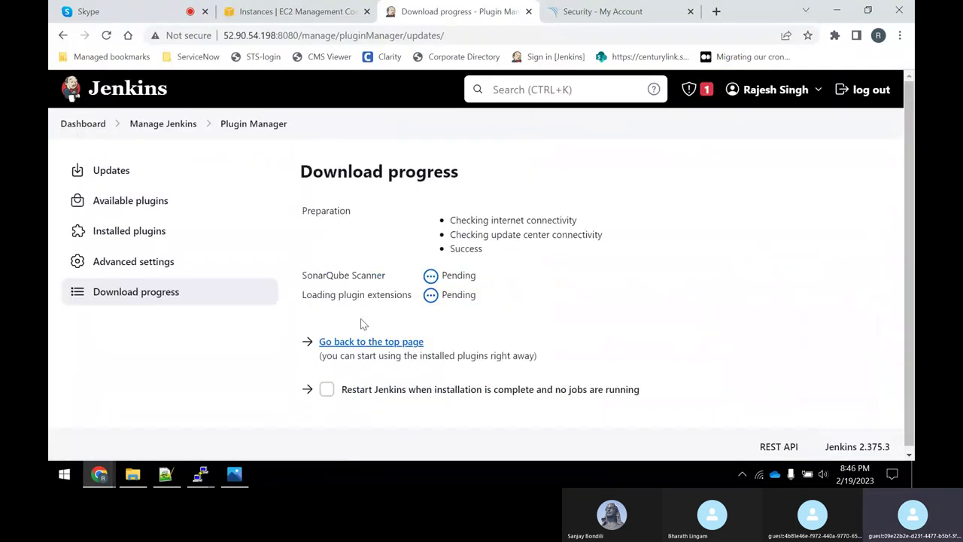
Restart Jenkins once the plugin installs, then sign back in with the account username and password.
{"action": "left_click", "coordinate": [326, 389]}
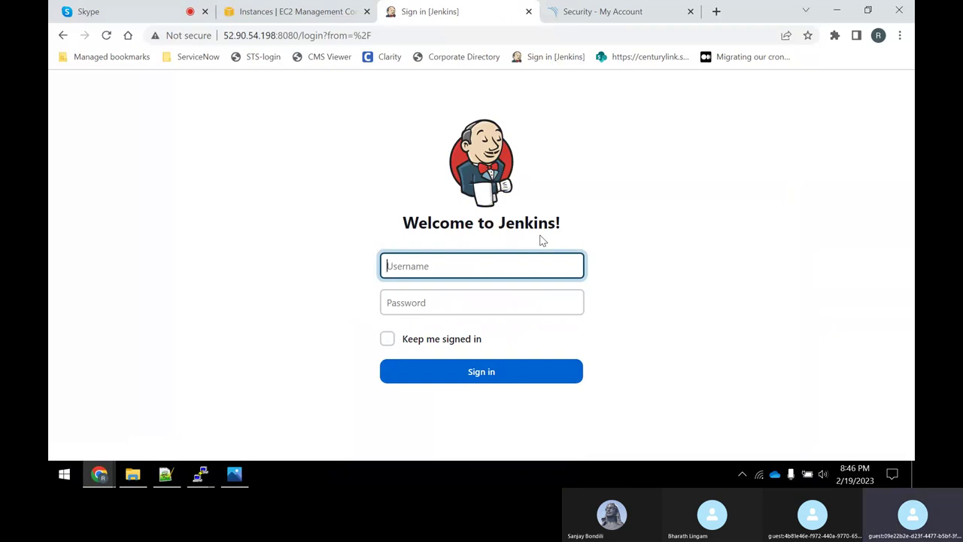
{"action": "type", "text": "rajesh"}
{"action": "key", "text": "Tab"}
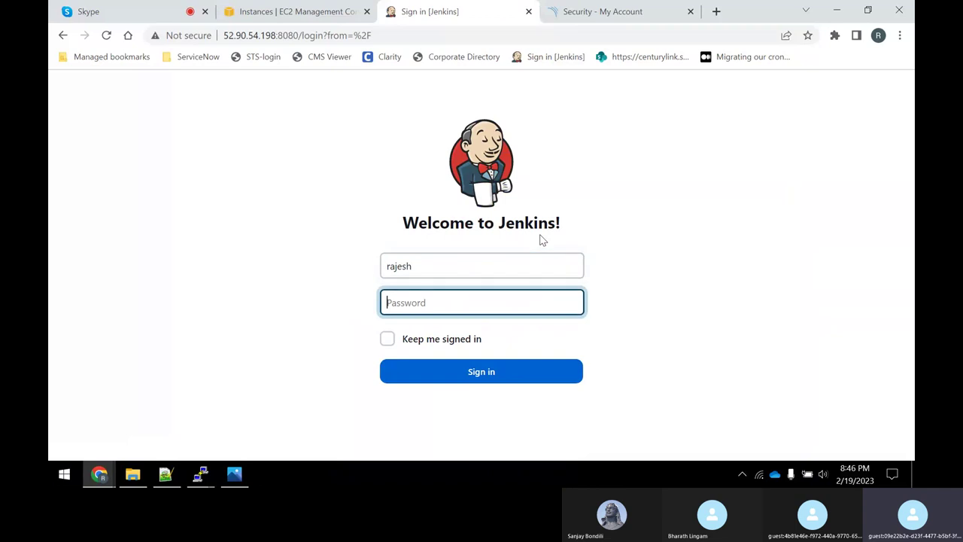
{"action": "type", "text": "••"}
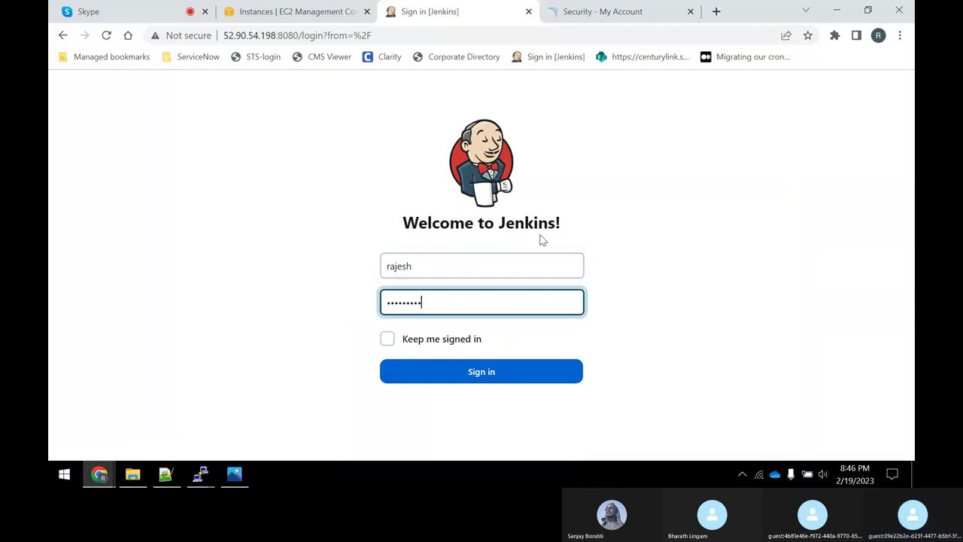
{"action": "key", "text": "Return"}
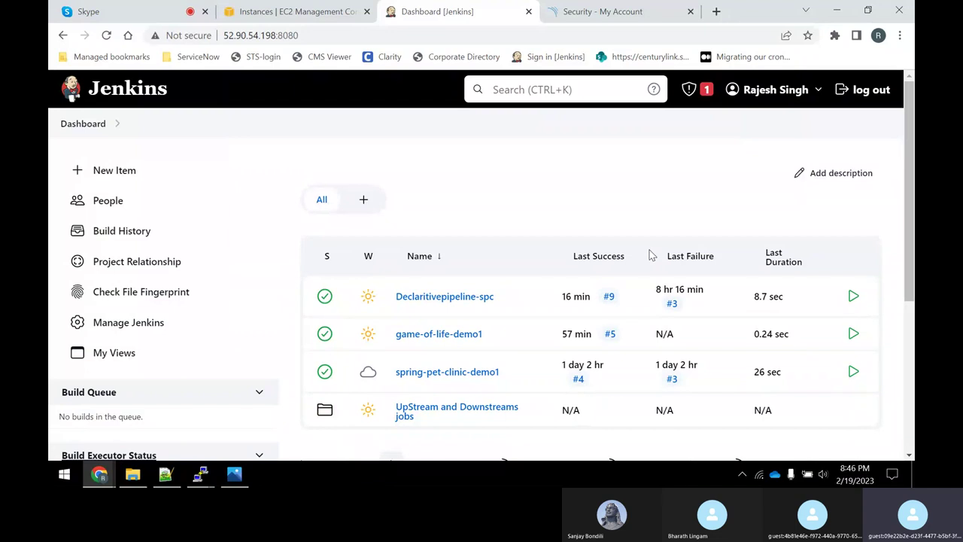
Verify SonarQube Scanner for Jenkins 2.15 under Installed plugins by searching 'sonar', then return to Manage Jenkins.
{"action": "left_click", "coordinate": [128, 320]}
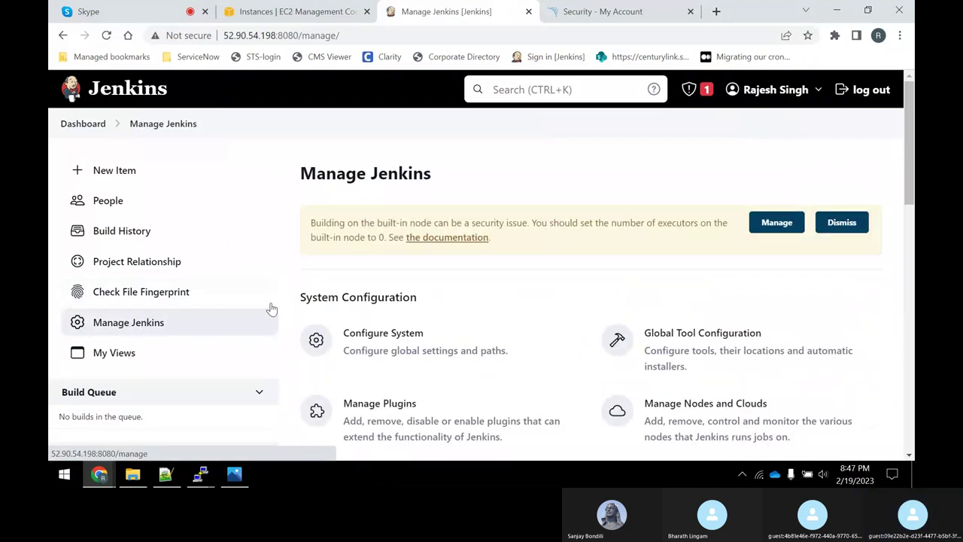
{"action": "left_click", "coordinate": [391, 410]}
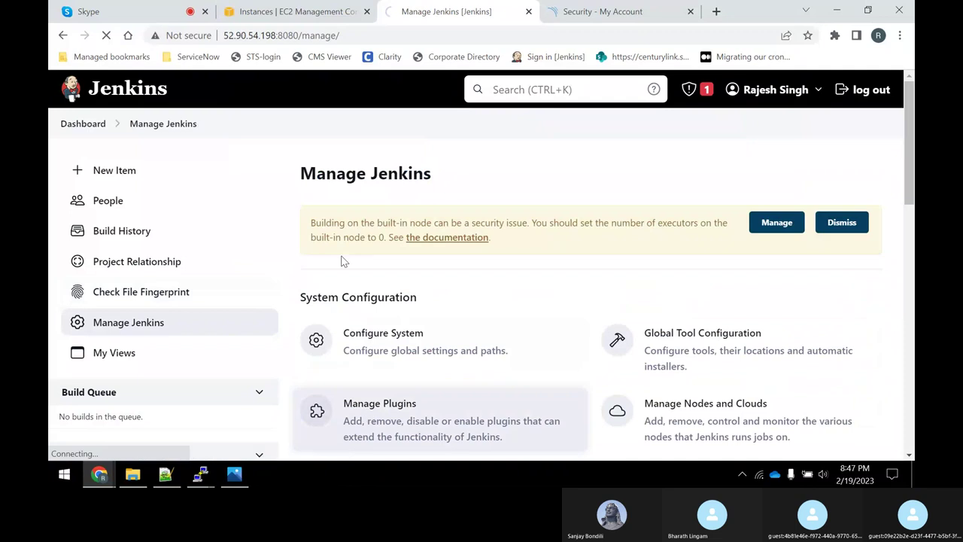
{"action": "left_click", "coordinate": [134, 233]}
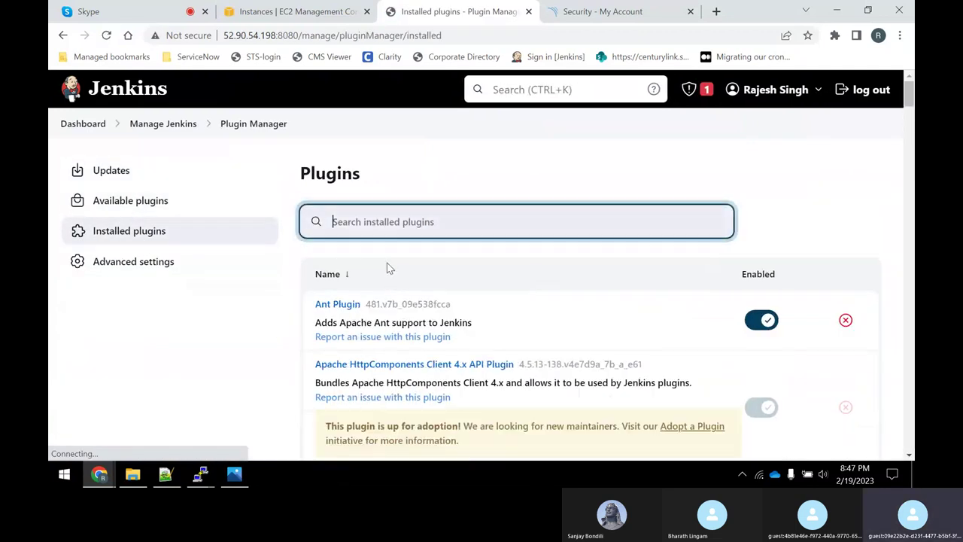
{"action": "type", "text": "sonar"}
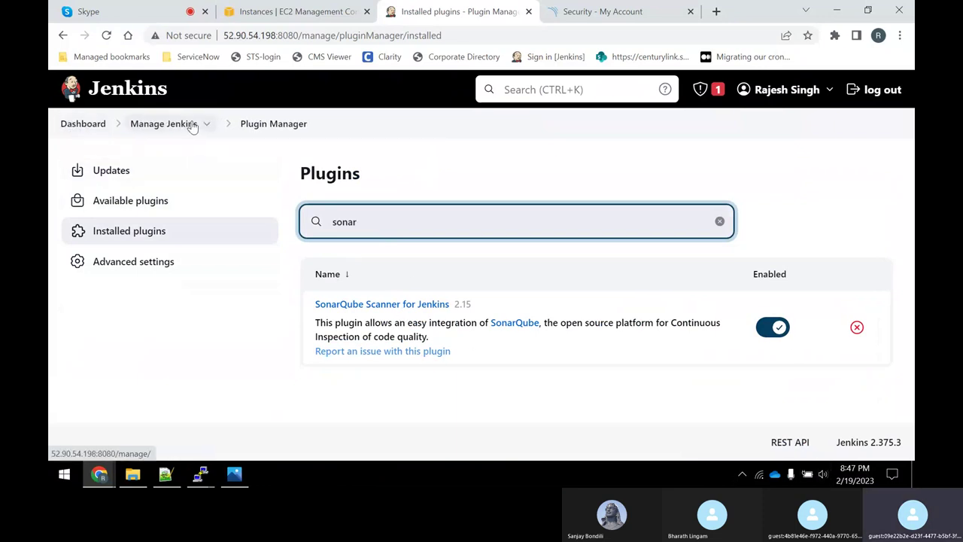
{"action": "left_click", "coordinate": [162, 128]}
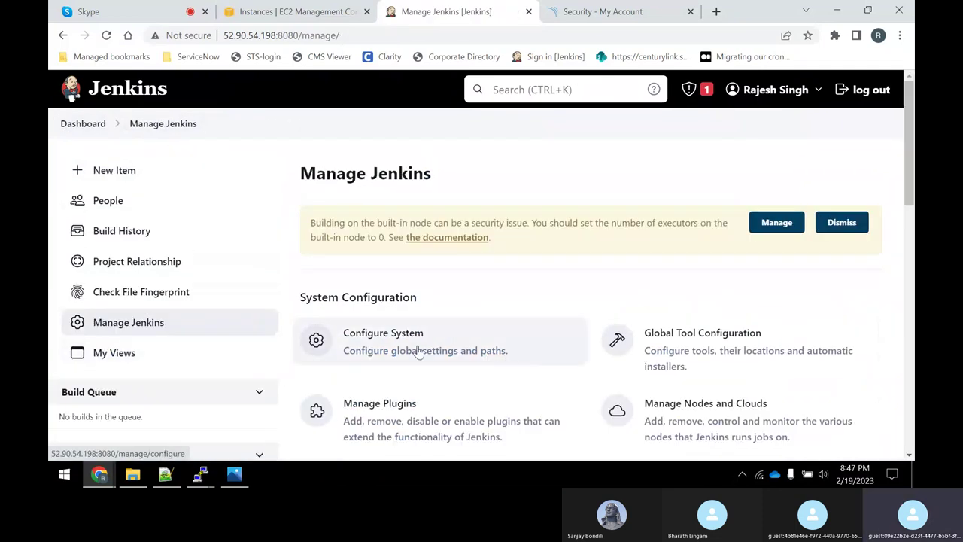
Open Configure System and scroll to the SonarQube servers section with its empty installations list.
{"action": "left_click", "coordinate": [419, 353]}
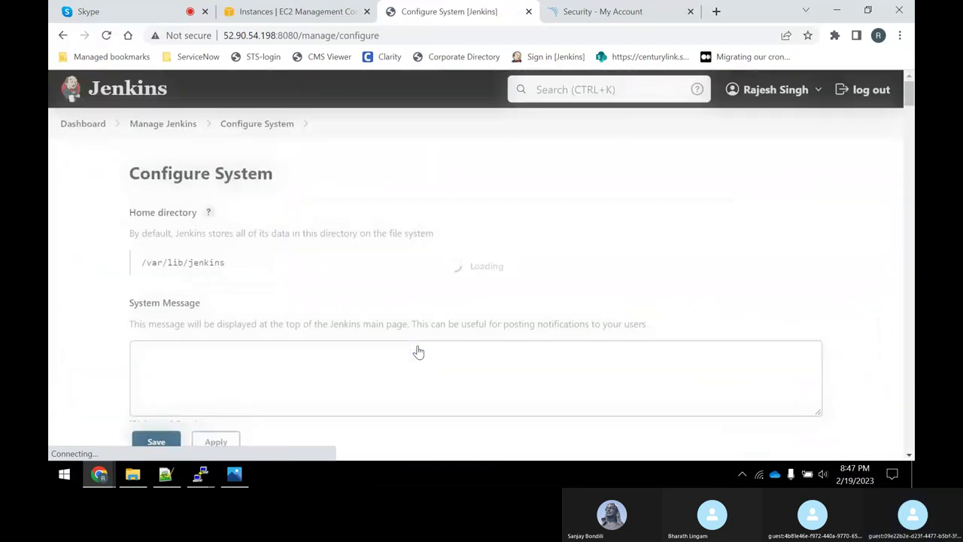
{"action": "scroll", "coordinate": [343, 256], "scroll_direction": "down", "scroll_amount": 6}
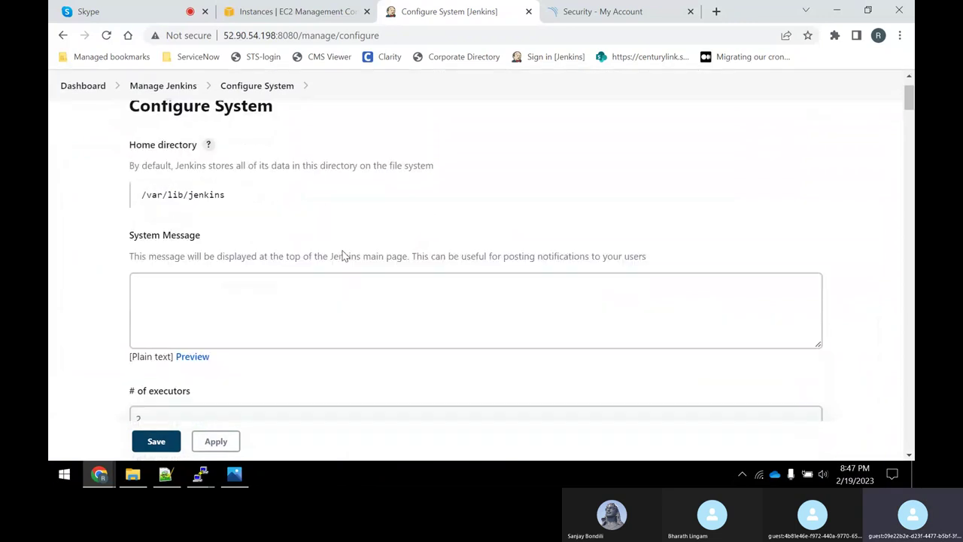
{"action": "scroll", "coordinate": [344, 260], "scroll_direction": "down", "scroll_amount": 8}
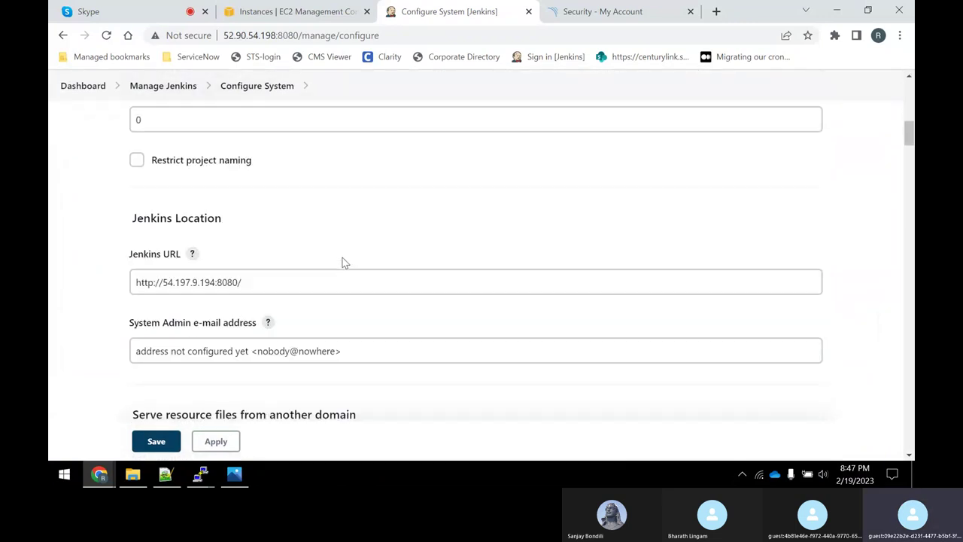
{"action": "scroll", "coordinate": [343, 261], "scroll_direction": "down", "scroll_amount": 2}
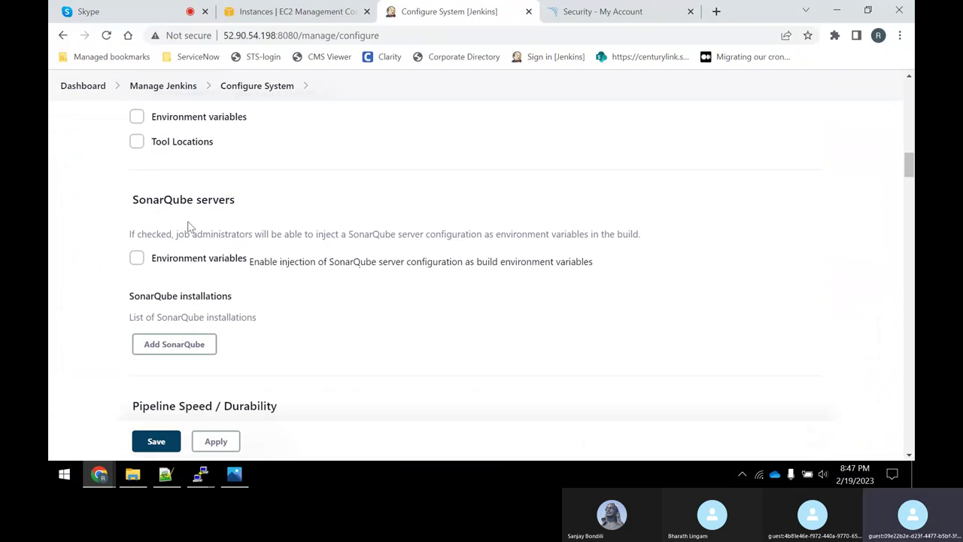
{"action": "scroll", "coordinate": [276, 304], "scroll_direction": "down", "scroll_amount": 1}
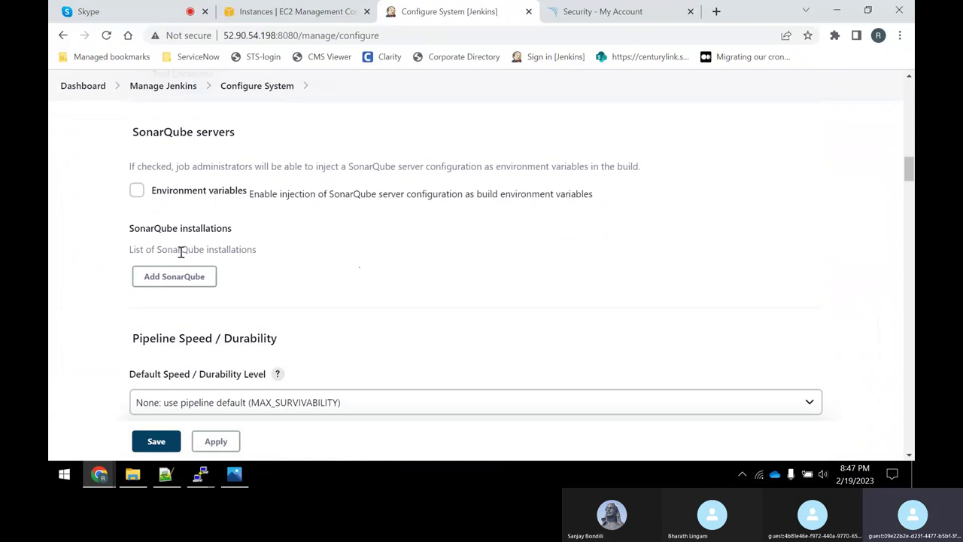
{"action": "scroll", "coordinate": [338, 292], "scroll_direction": "down", "scroll_amount": 6}
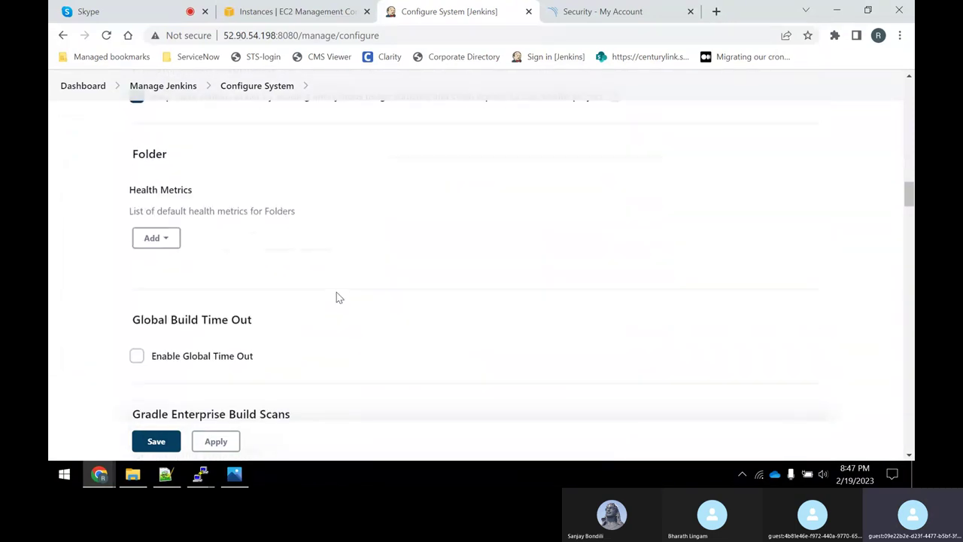
{"action": "scroll", "coordinate": [338, 298], "scroll_direction": "down", "scroll_amount": 5}
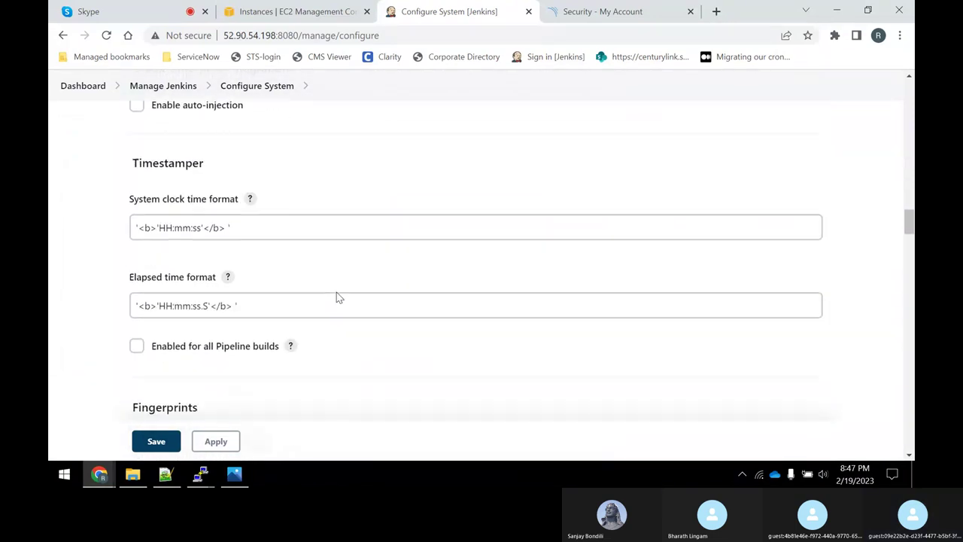
{"action": "scroll", "coordinate": [338, 298], "scroll_direction": "down", "scroll_amount": 6}
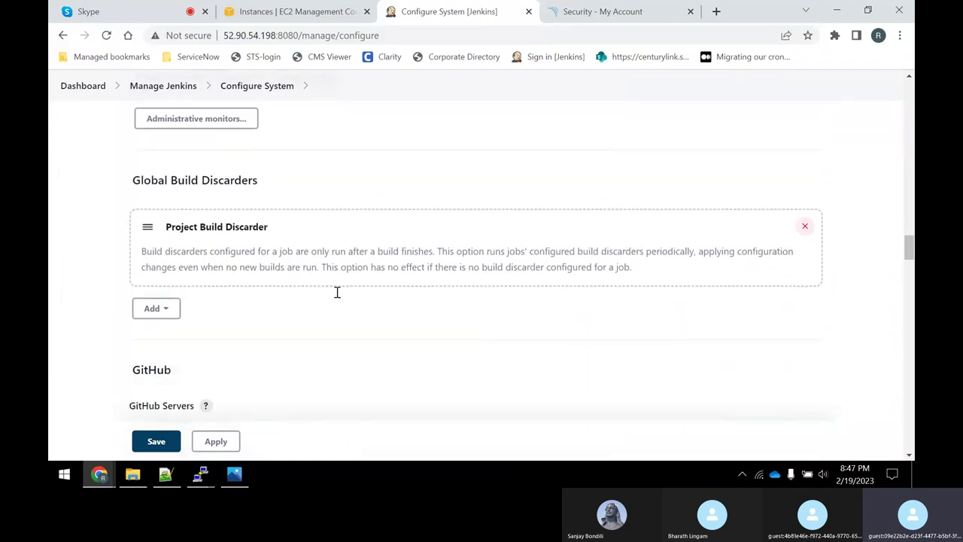
{"action": "scroll", "coordinate": [337, 294], "scroll_direction": "down", "scroll_amount": 6}
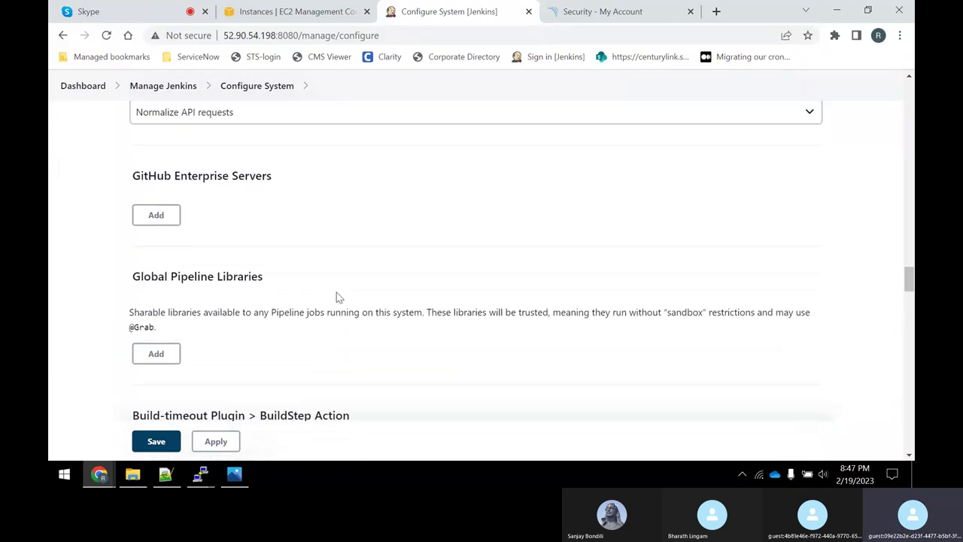
{"action": "scroll", "coordinate": [337, 297], "scroll_direction": "down", "scroll_amount": 6}
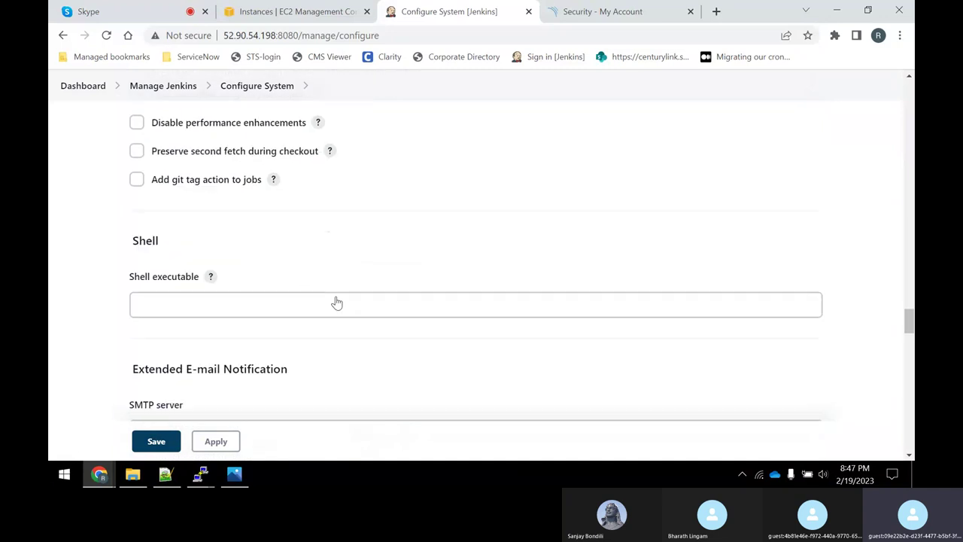
{"action": "scroll", "coordinate": [337, 303], "scroll_direction": "down", "scroll_amount": 6}
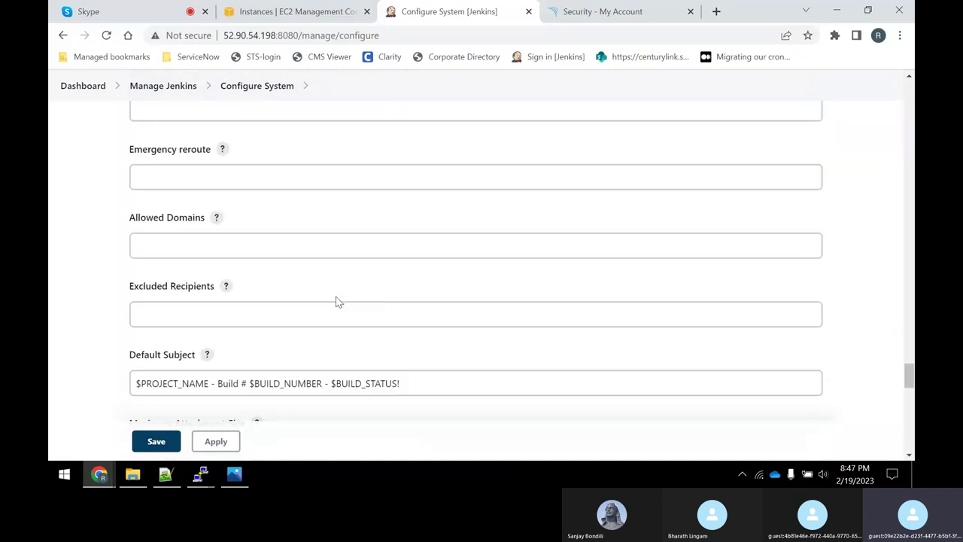
{"action": "scroll", "coordinate": [337, 301], "scroll_direction": "up", "scroll_amount": 15}
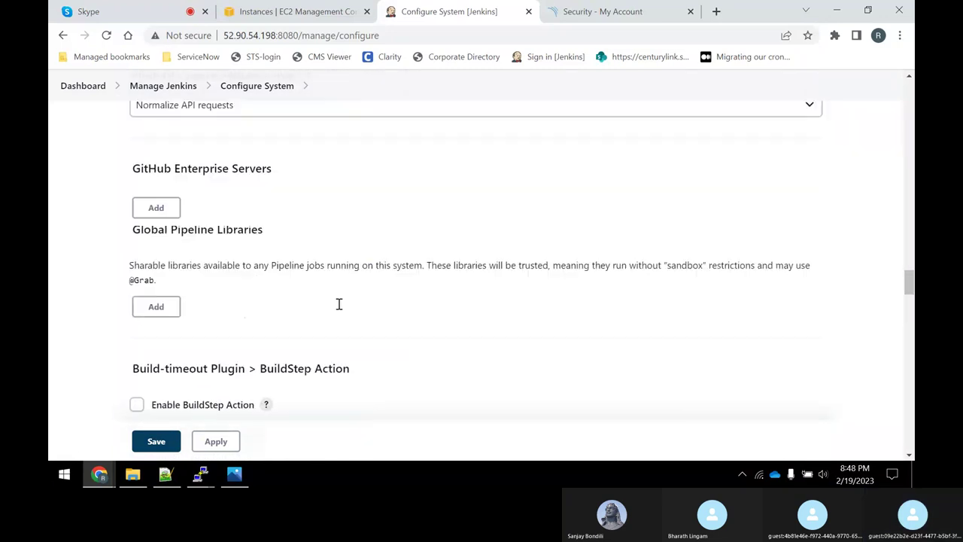
{"action": "scroll", "coordinate": [336, 305], "scroll_direction": "up", "scroll_amount": 8}
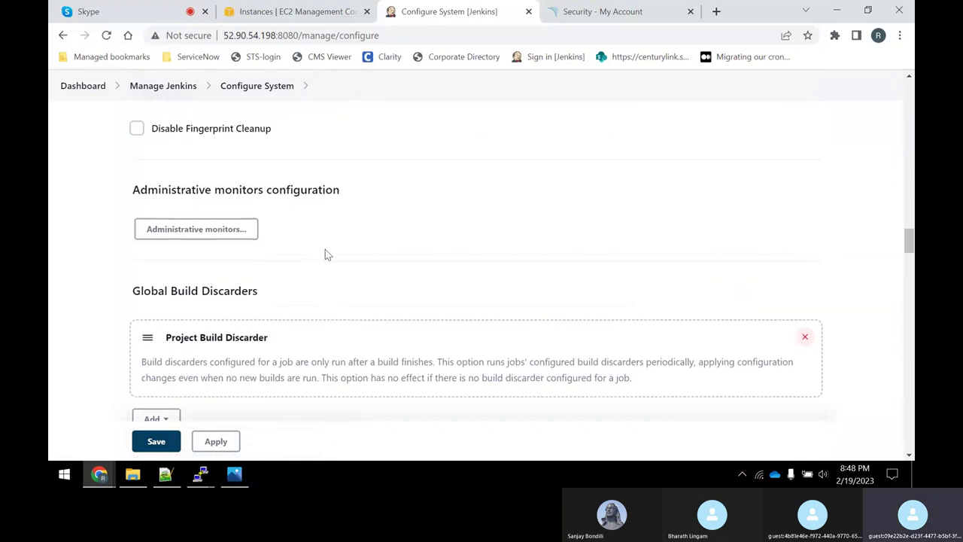
{"action": "scroll", "coordinate": [333, 262], "scroll_direction": "up", "scroll_amount": 10}
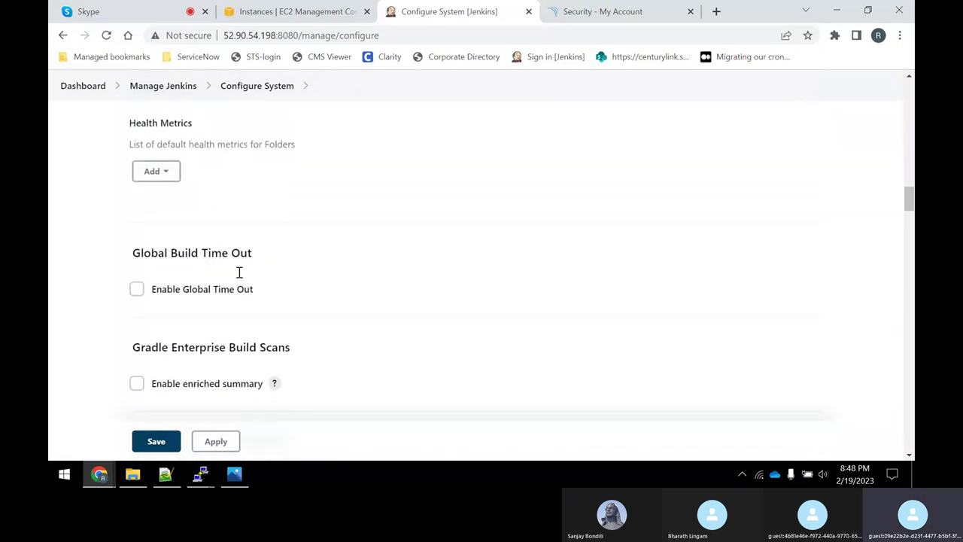
{"action": "scroll", "coordinate": [260, 304], "scroll_direction": "up", "scroll_amount": 10}
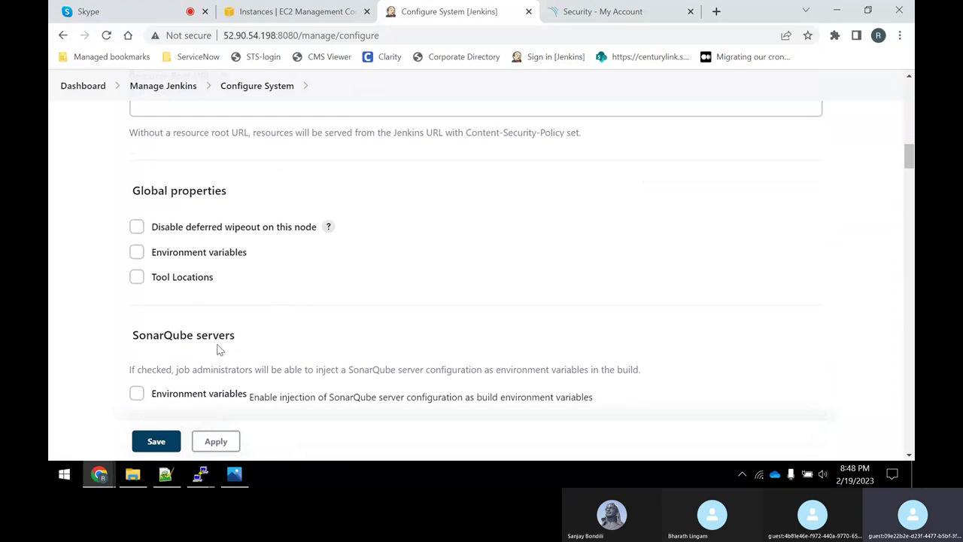
{"action": "scroll", "coordinate": [316, 309], "scroll_direction": "down", "scroll_amount": 2}
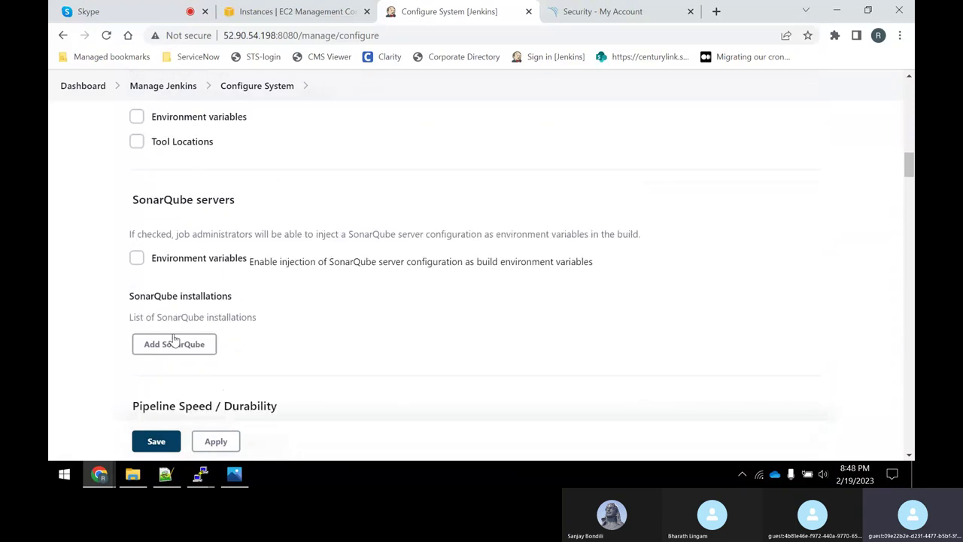
Add a new SonarQube installation and name it SONAR_LATEST.
{"action": "left_click", "coordinate": [173, 339]}
{"action": "scroll", "coordinate": [377, 249], "scroll_direction": "down", "scroll_amount": 3}
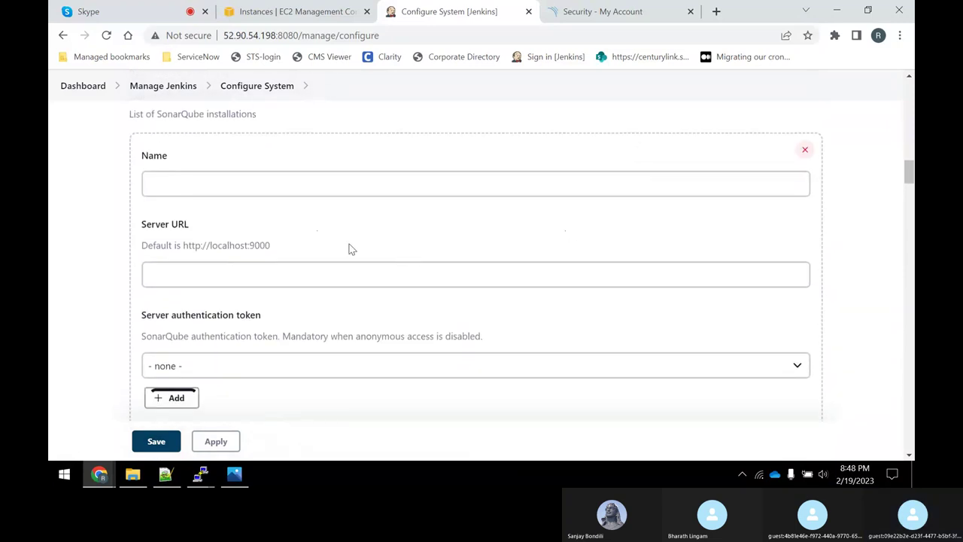
{"action": "left_click", "coordinate": [223, 184]}
{"action": "type", "text": "so"}
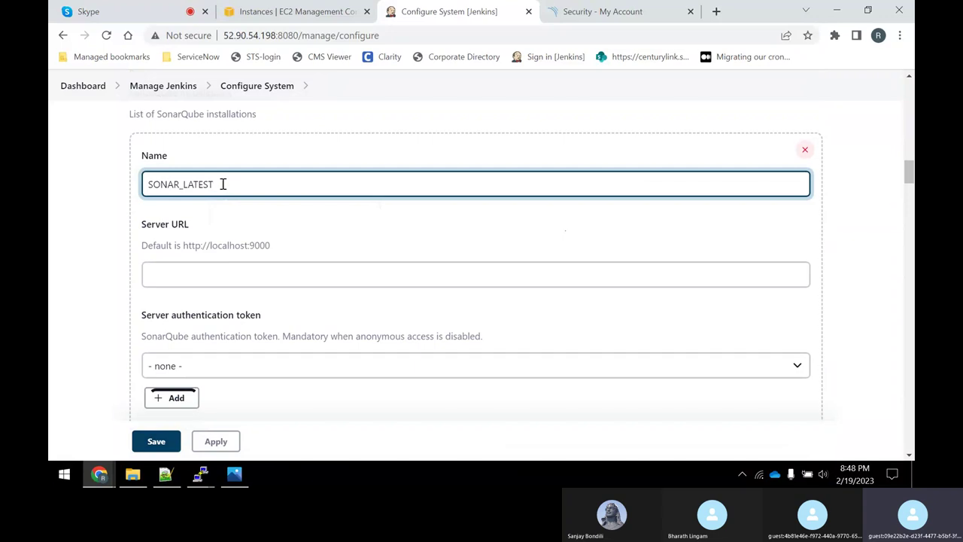
{"action": "left_click", "coordinate": [166, 474]}
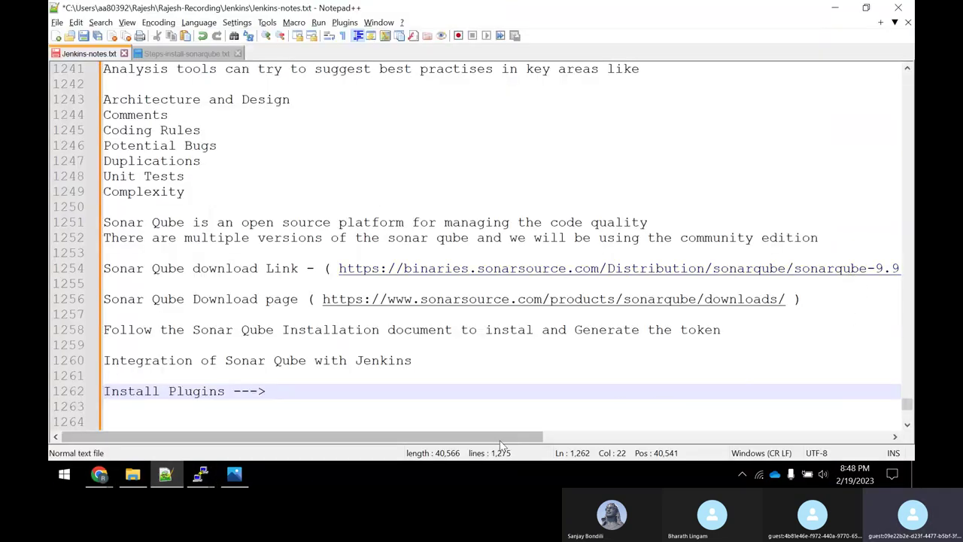
{"action": "left_click_drag", "start_coordinate": [503, 442], "coordinate": [452, 442]}
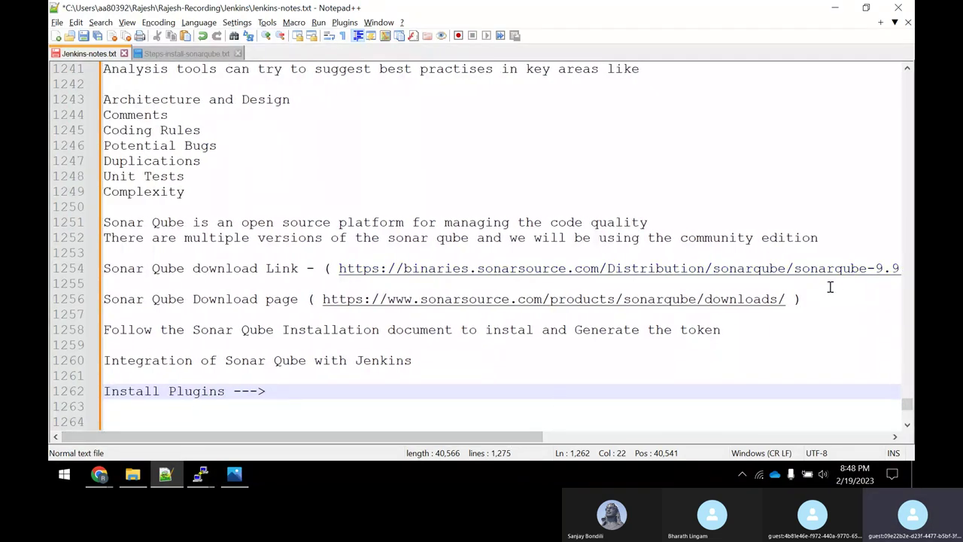
{"action": "key", "text": "alt+Tab"}
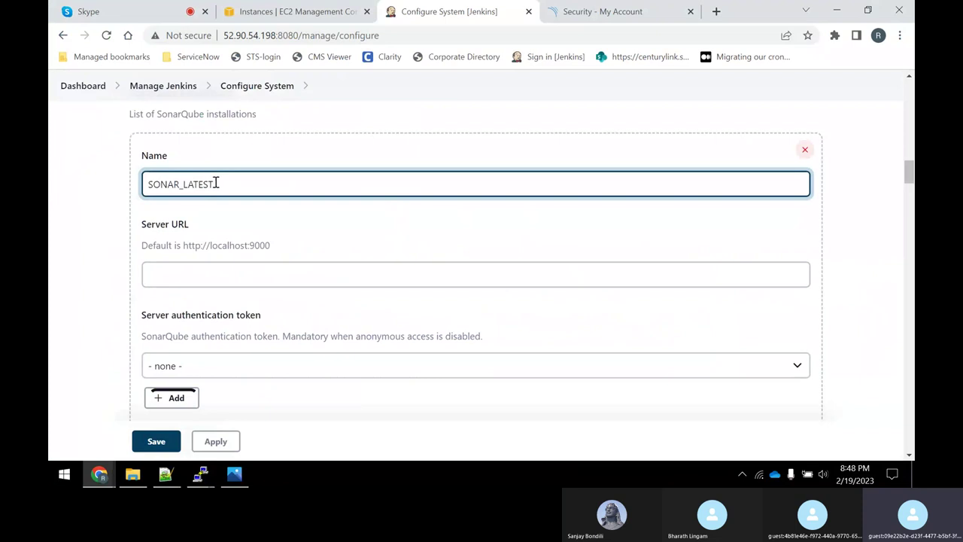
{"action": "left_click", "coordinate": [222, 280]}
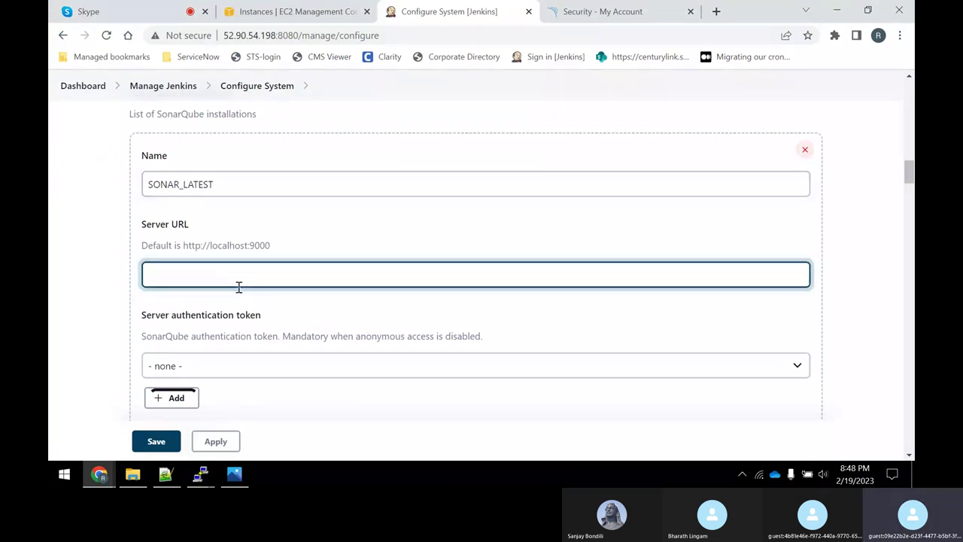
{"action": "type", "text": "http://"}
Copy the Sonar-Qube-Server instance's private IPv4 address 172.31.22.102 from the EC2 Instances list.
{"action": "left_click", "coordinate": [330, 11]}
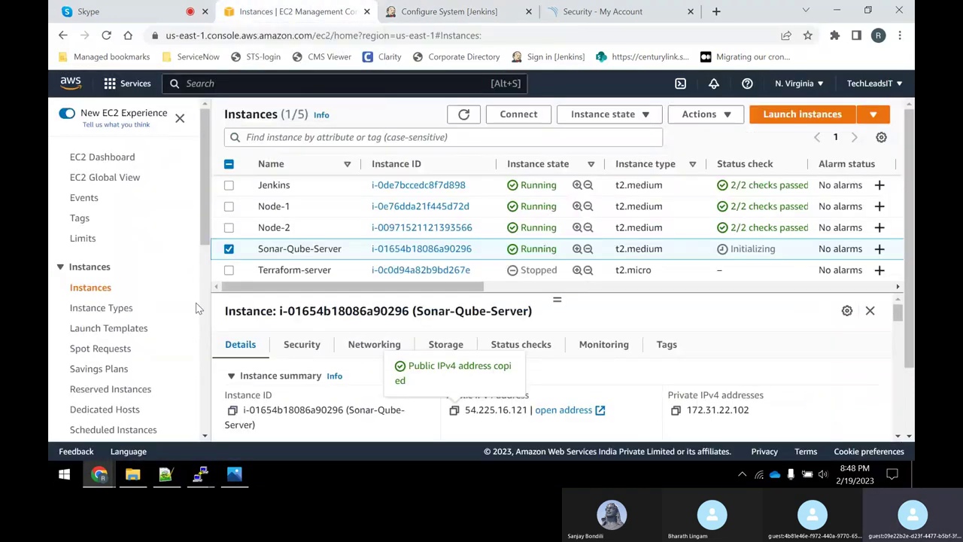
{"action": "left_click", "coordinate": [677, 418]}
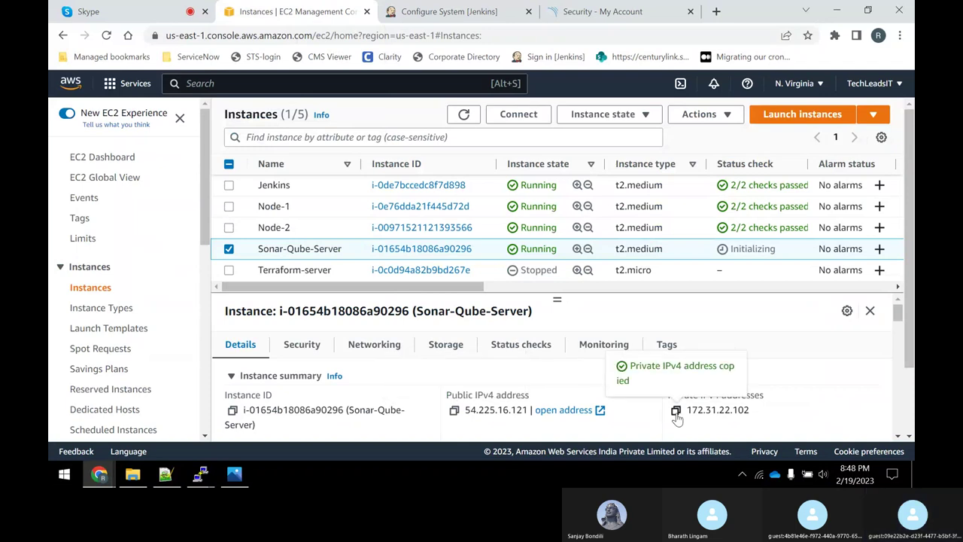
{"action": "key", "text": "alt+Tab"}
{"action": "key", "text": "alt+Tab"}
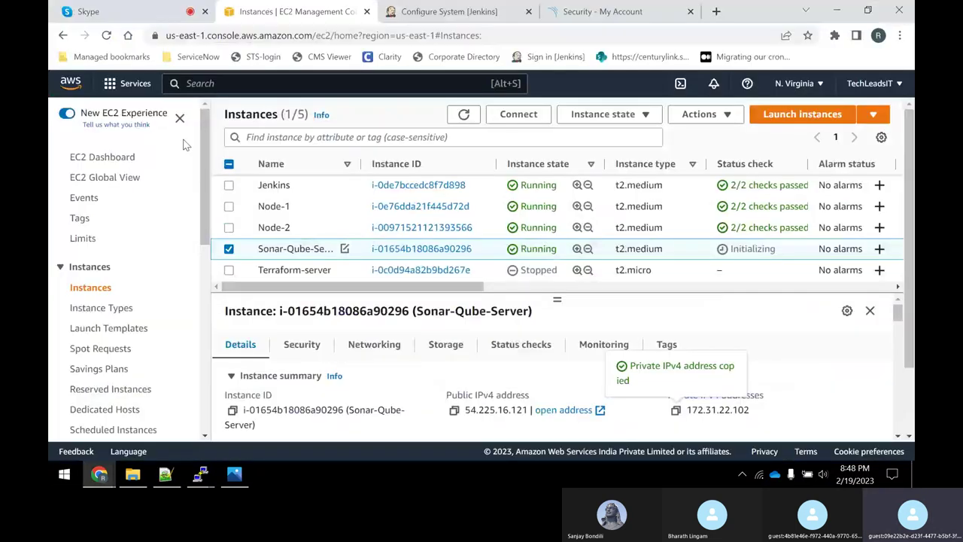
{"action": "left_click", "coordinate": [425, 13]}
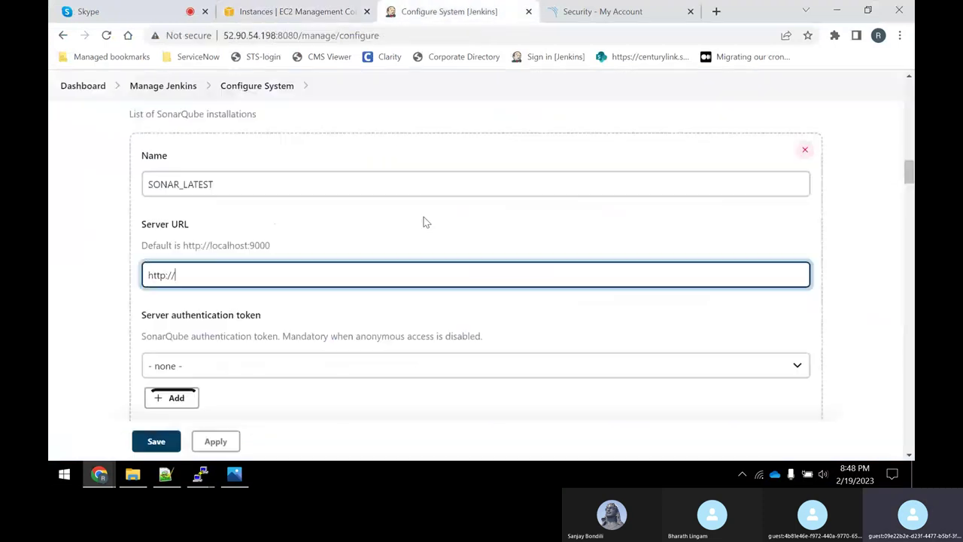
{"action": "key", "text": "ctrl+v"}
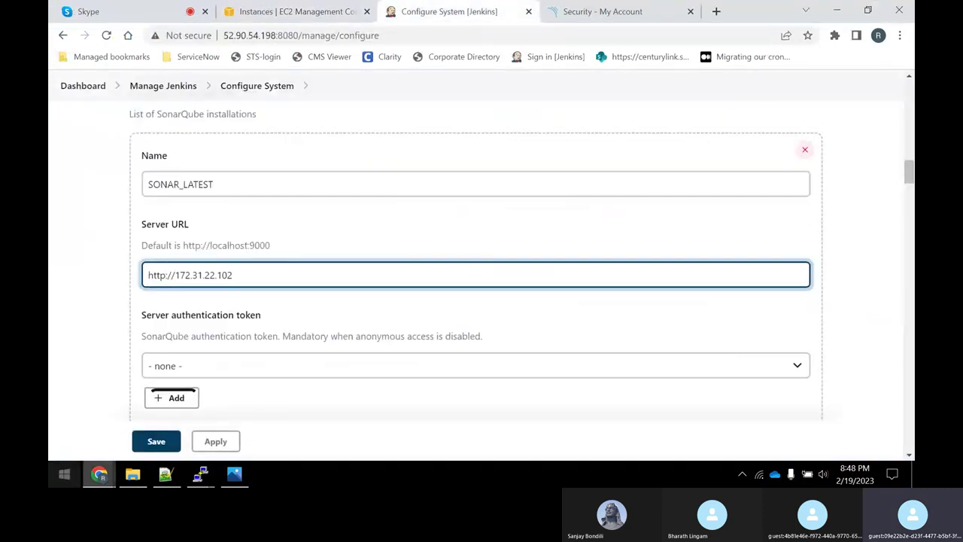
{"action": "type", "text": ":9000"}
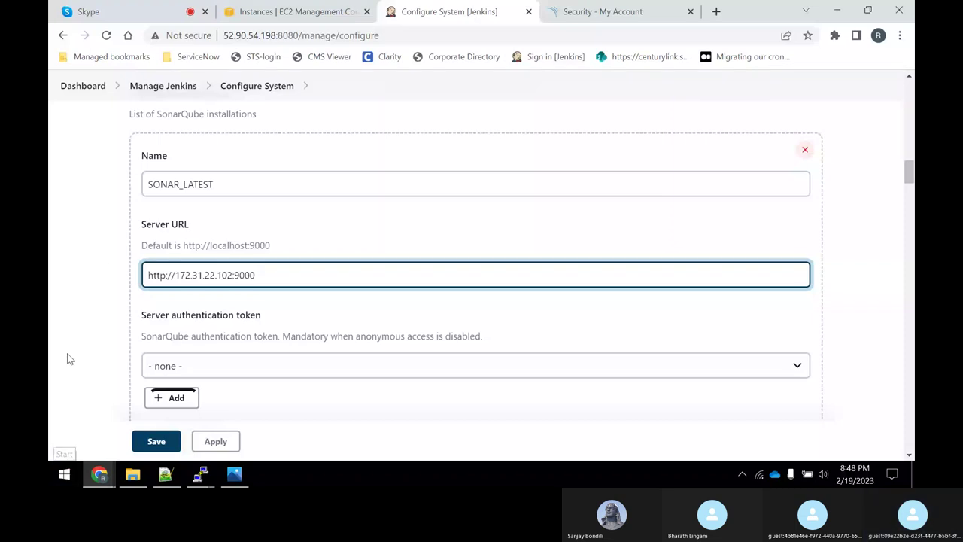
{"action": "left_click", "coordinate": [106, 263]}
{"action": "left_click", "coordinate": [520, 187]}
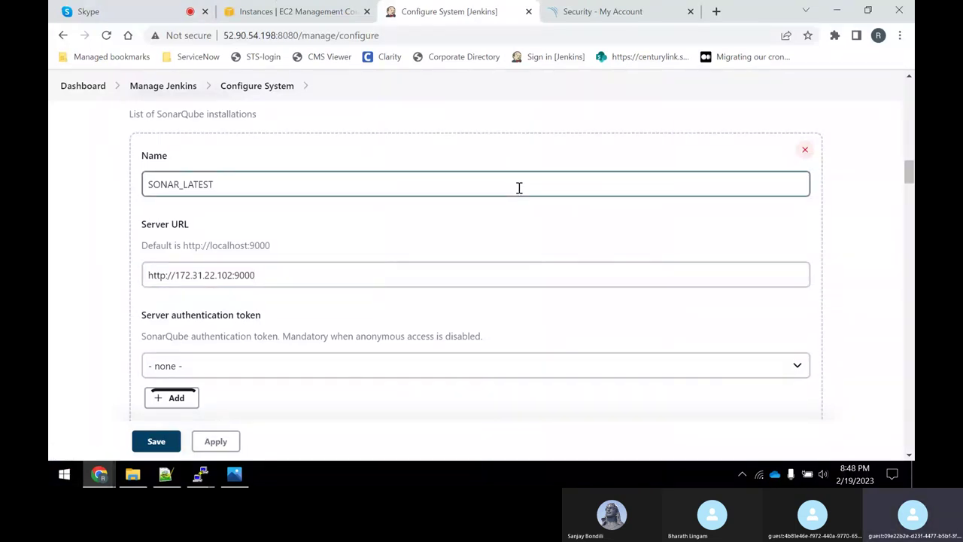
{"action": "scroll", "coordinate": [181, 260], "scroll_direction": "down", "scroll_amount": 1}
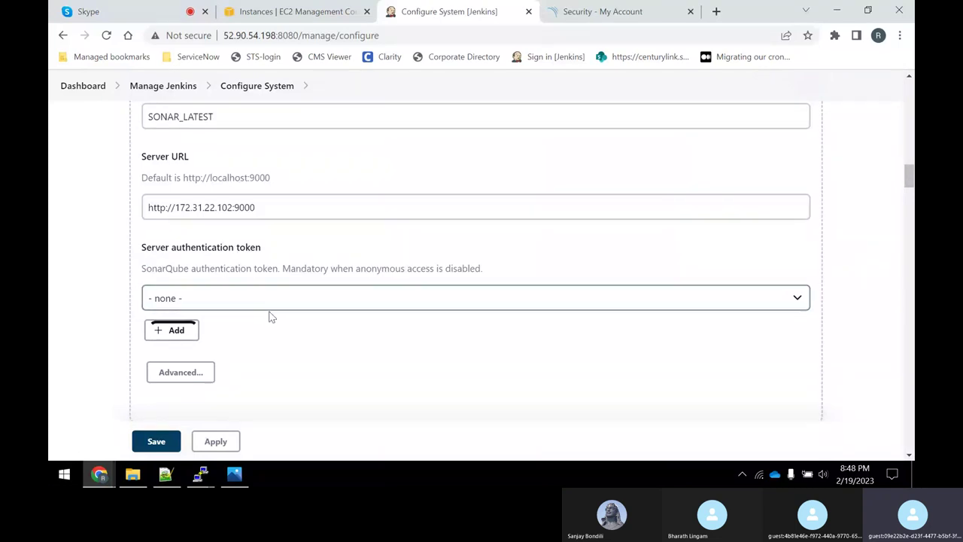
Consult the SonarQube install notes, then try choosing or adding a server authentication token, leaving none selected.
{"action": "left_click", "coordinate": [167, 480]}
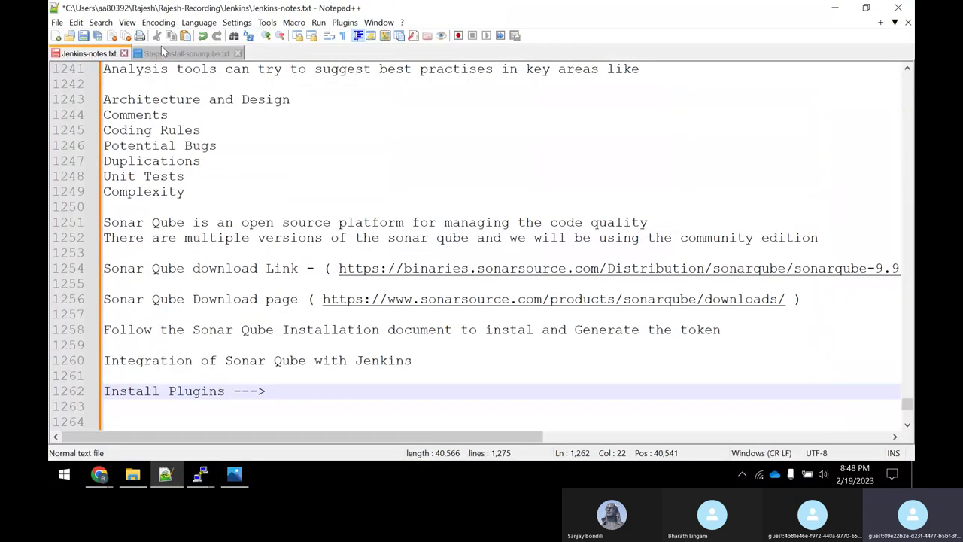
{"action": "left_click", "coordinate": [161, 51]}
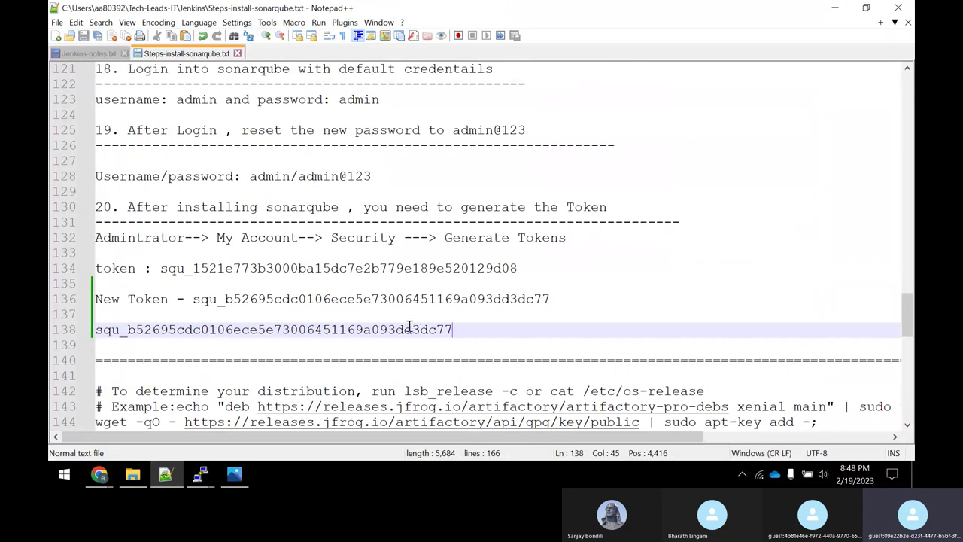
{"action": "key", "text": "alt+Tab"}
{"action": "left_click", "coordinate": [215, 305]}
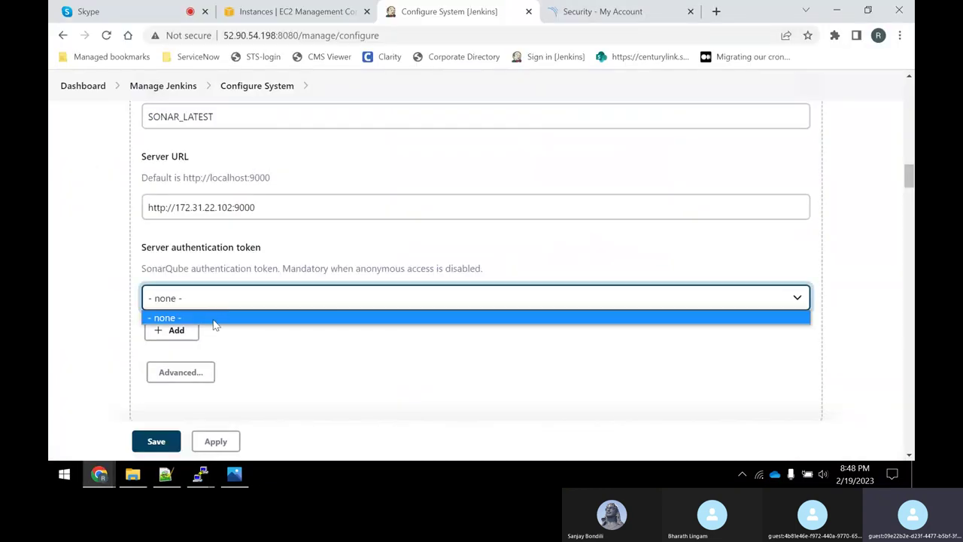
{"action": "left_click", "coordinate": [214, 319]}
{"action": "left_click", "coordinate": [188, 335]}
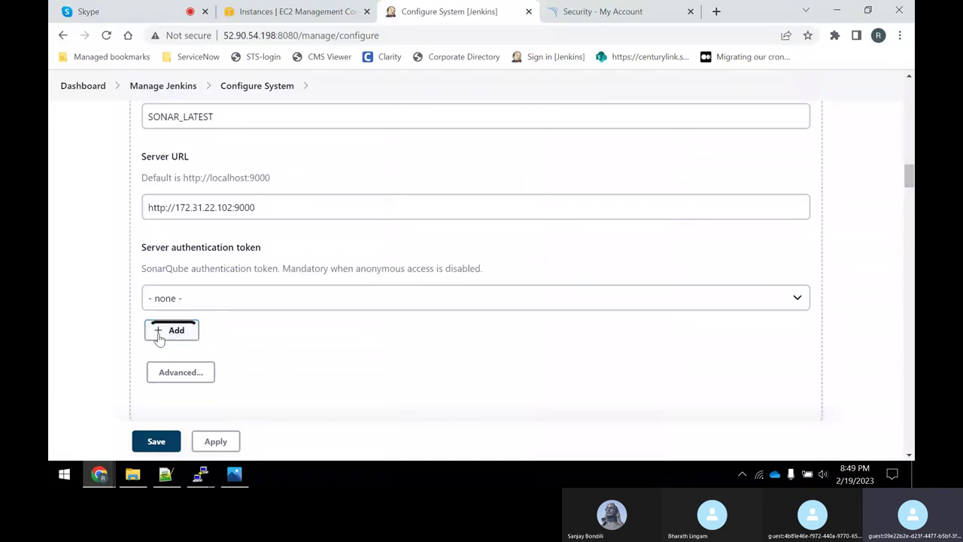
{"action": "left_click", "coordinate": [215, 305]}
{"action": "left_click", "coordinate": [192, 337]}
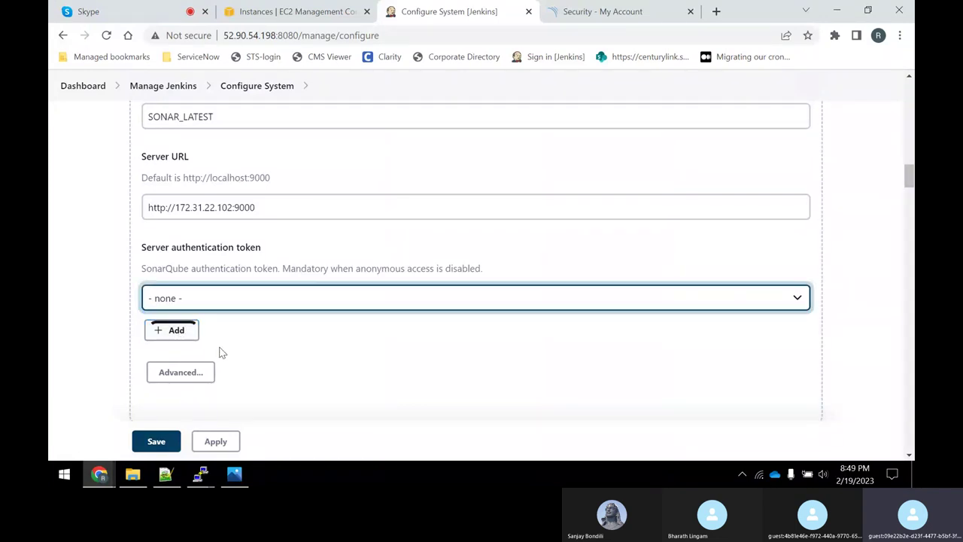
{"action": "left_click", "coordinate": [162, 339]}
{"action": "left_click", "coordinate": [343, 332]}
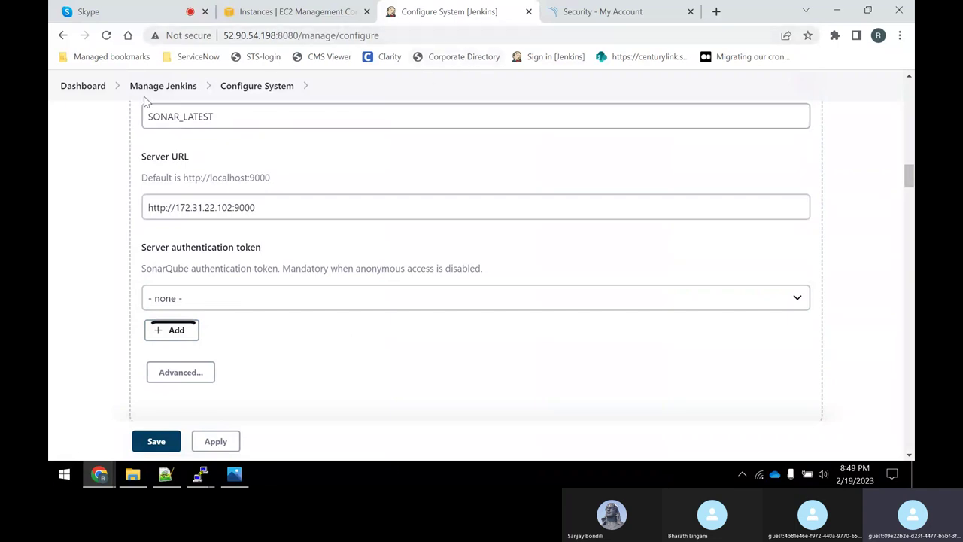
Open Manage Jenkins in a new browser tab and switch to it.
{"action": "right_click", "coordinate": [162, 90]}
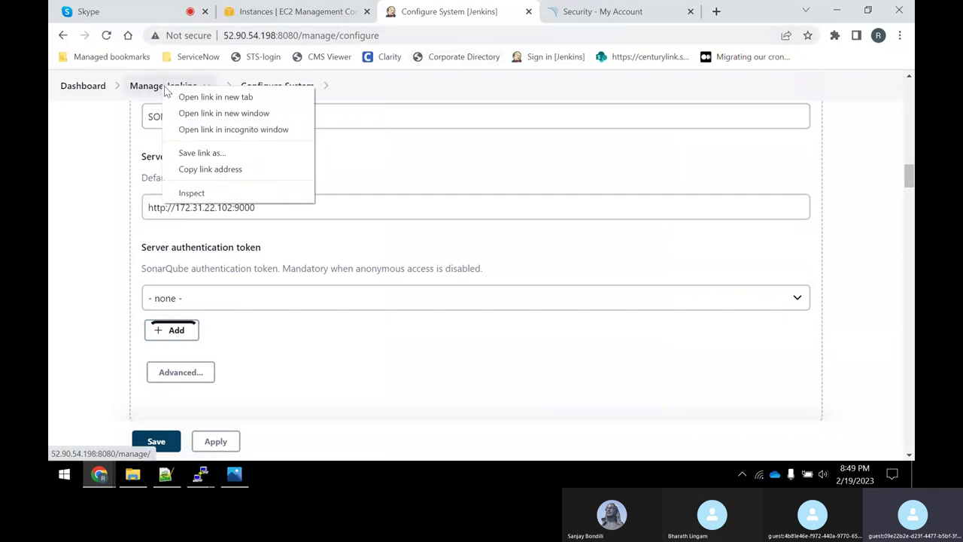
{"action": "left_click", "coordinate": [216, 96]}
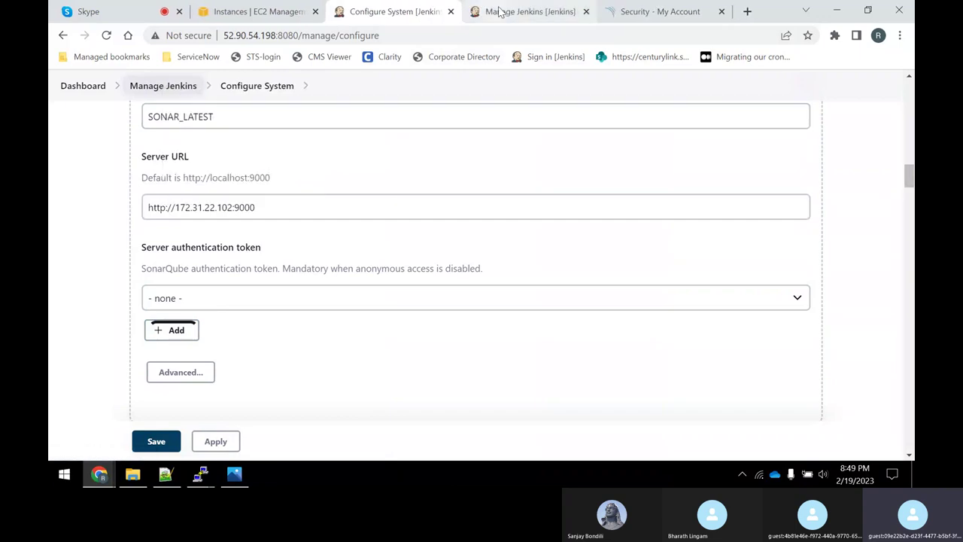
{"action": "left_click", "coordinate": [522, 13]}
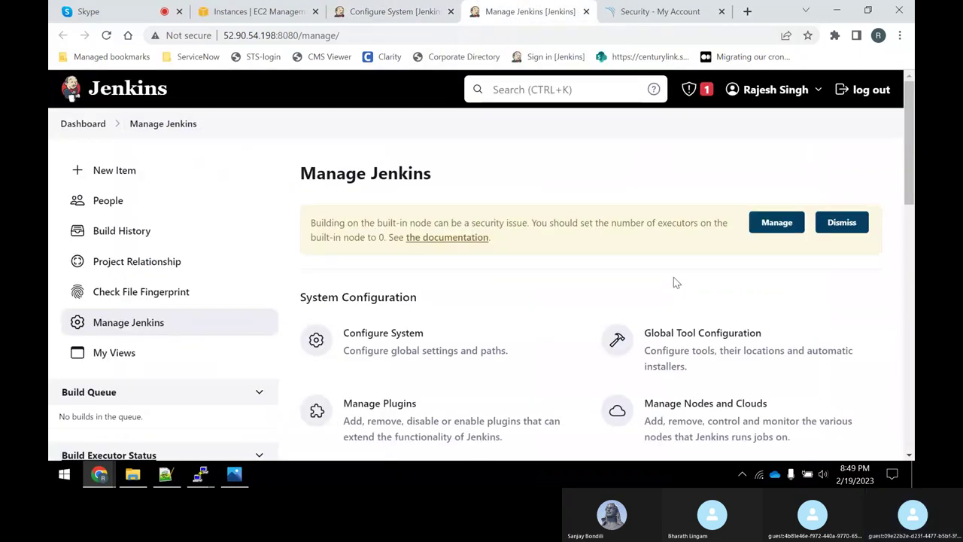
Go to Jenkins' global credentials list and start adding a new credential.
{"action": "scroll", "coordinate": [662, 290], "scroll_direction": "down", "scroll_amount": 2}
{"action": "left_click", "coordinate": [731, 410]}
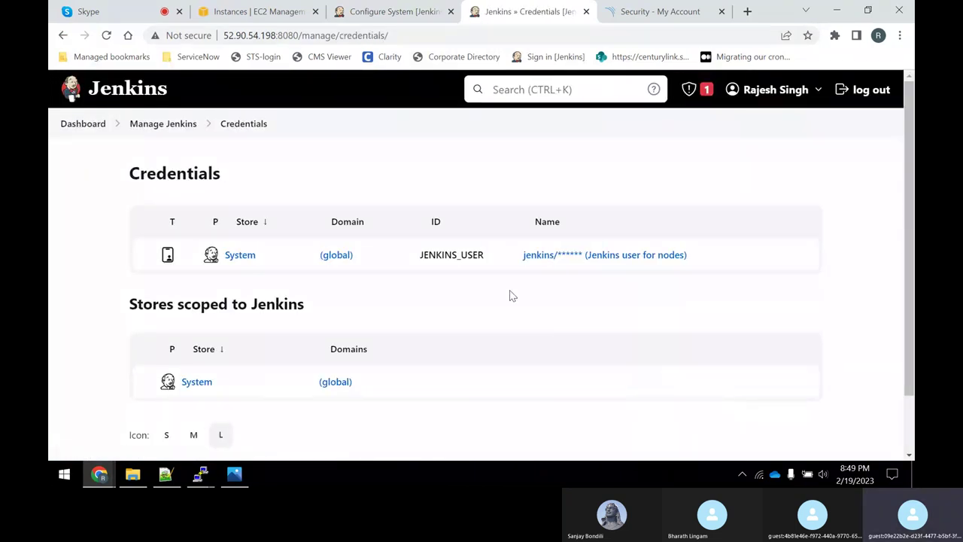
{"action": "scroll", "coordinate": [511, 295], "scroll_direction": "down", "scroll_amount": 1}
{"action": "scroll", "coordinate": [275, 303], "scroll_direction": "up", "scroll_amount": 1}
{"action": "left_click", "coordinate": [263, 255]}
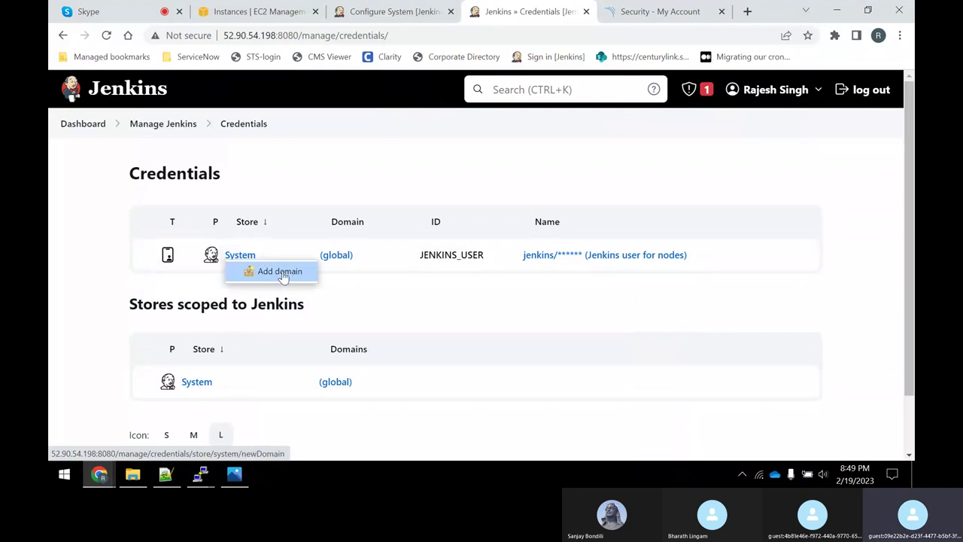
{"action": "left_click", "coordinate": [587, 275]}
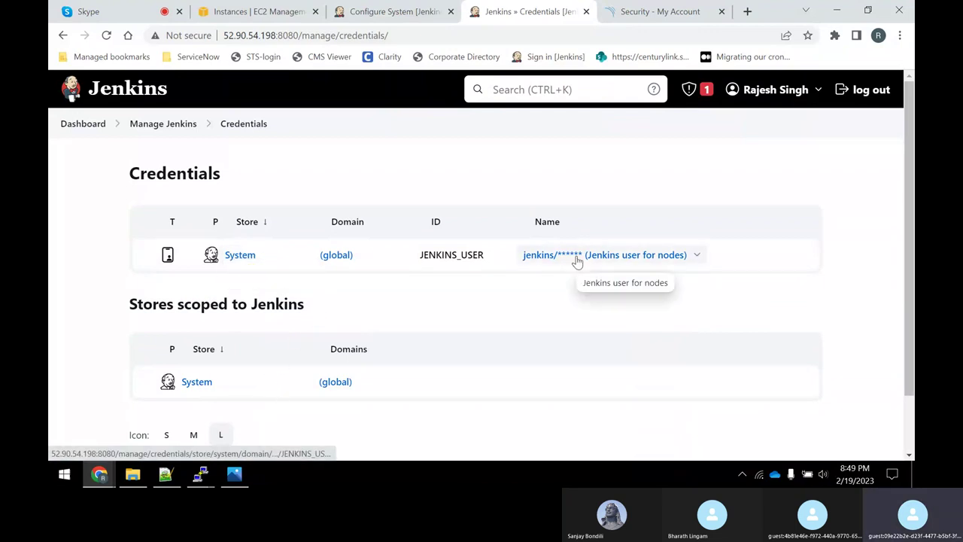
{"action": "left_click", "coordinate": [578, 257]}
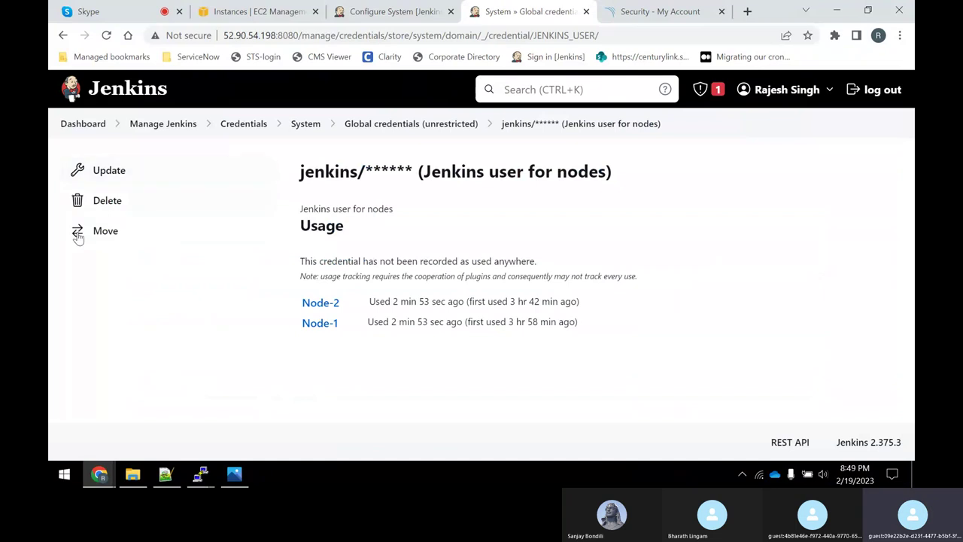
{"action": "left_click", "coordinate": [420, 128]}
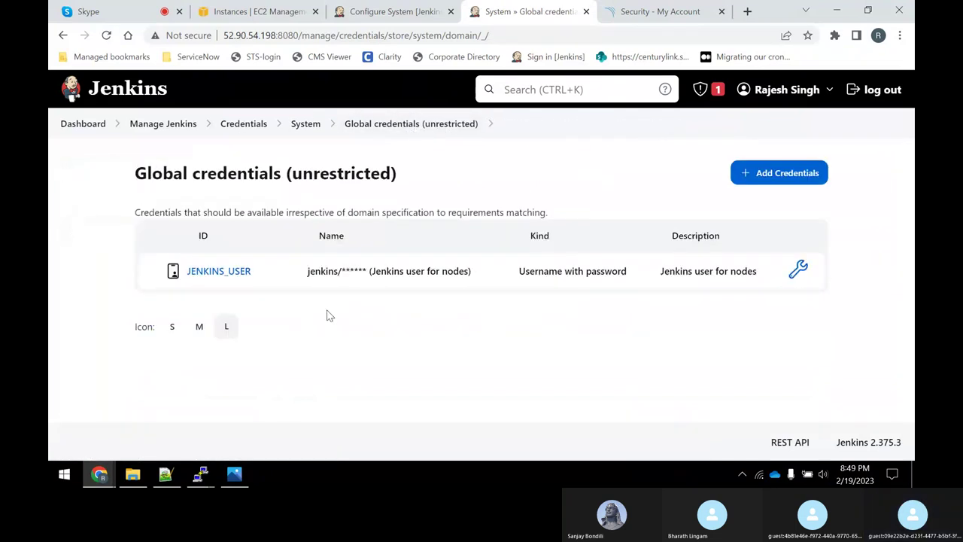
{"action": "left_click", "coordinate": [783, 185]}
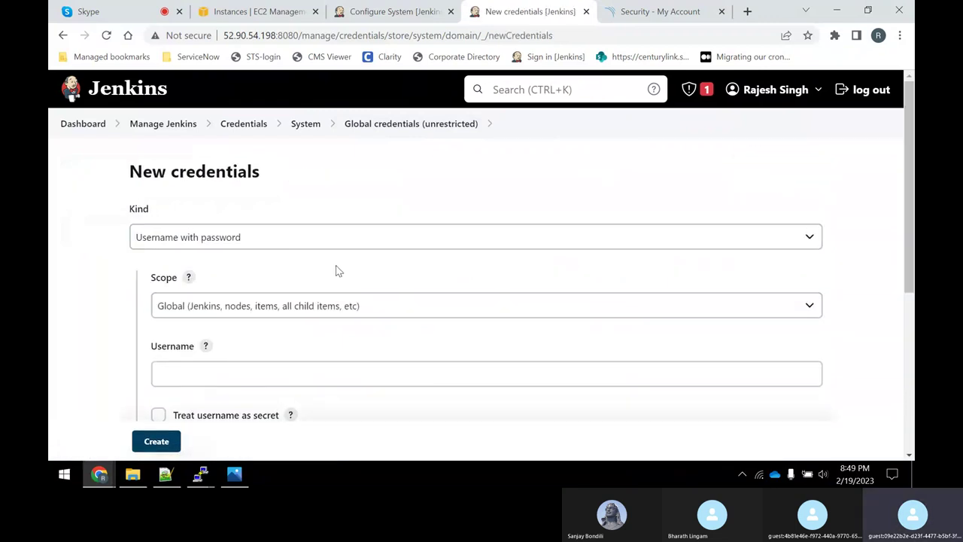
Set the new credential's kind to Secret text.
{"action": "key", "text": "alt+Tab"}
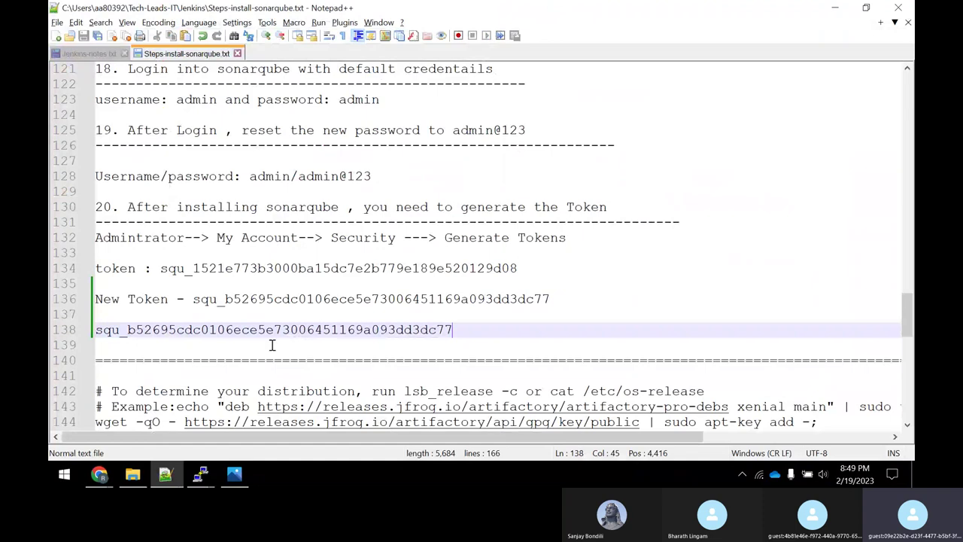
{"action": "key", "text": "alt+Tab"}
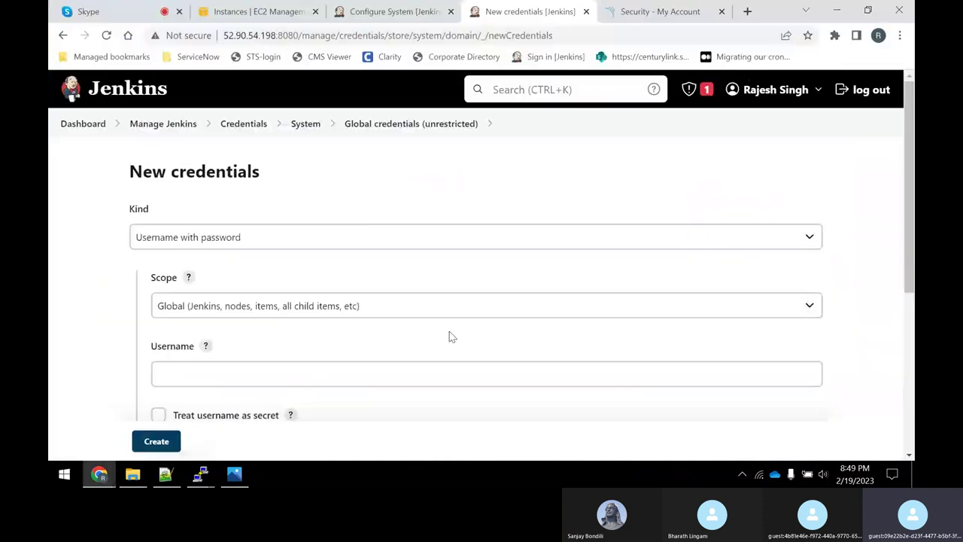
{"action": "left_click", "coordinate": [242, 239]}
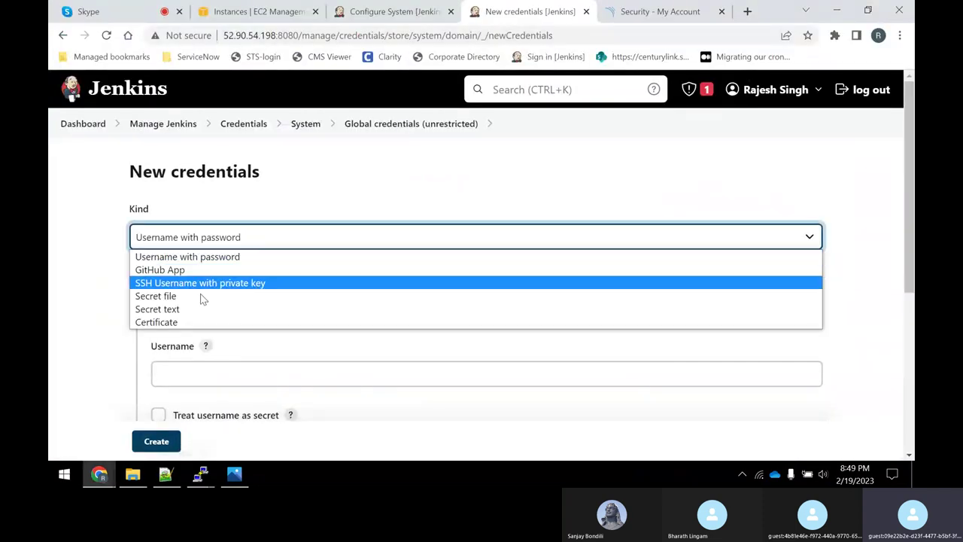
{"action": "left_click", "coordinate": [188, 309]}
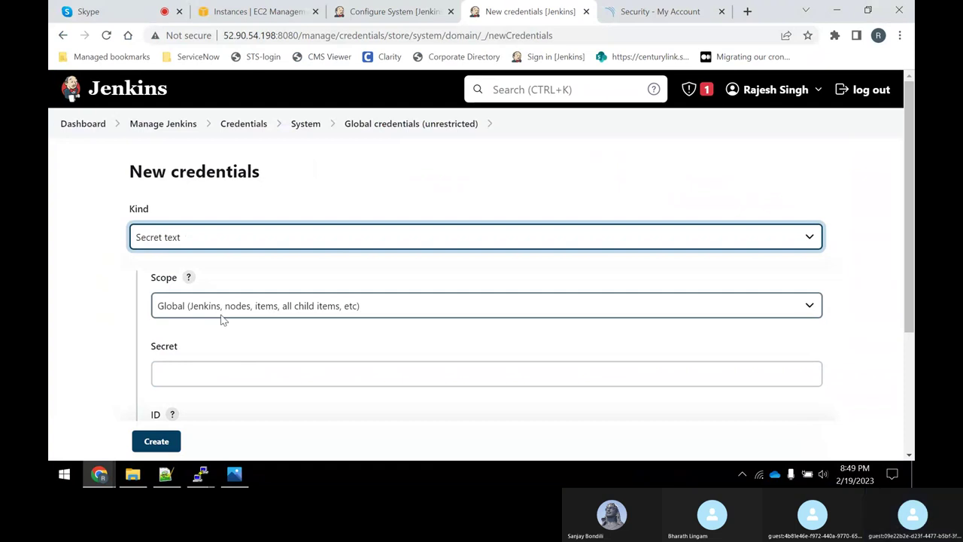
{"action": "left_click", "coordinate": [206, 377]}
{"action": "scroll", "coordinate": [232, 324], "scroll_direction": "down", "scroll_amount": 1}
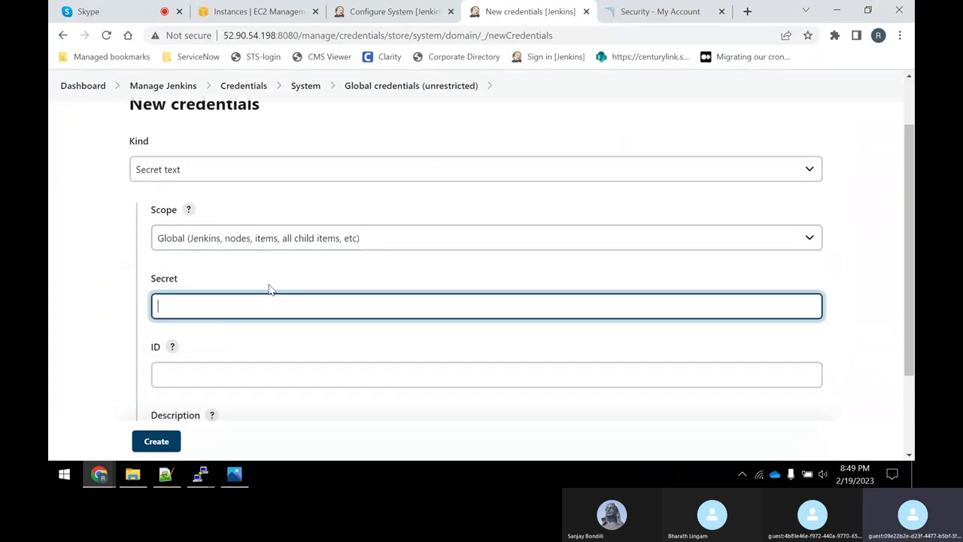
Copy the new SonarQube token from the Notepad++ notes and paste it as the secret.
{"action": "key", "text": "alt+Tab"}
{"action": "left_click_drag", "start_coordinate": [555, 299], "coordinate": [404, 280]}
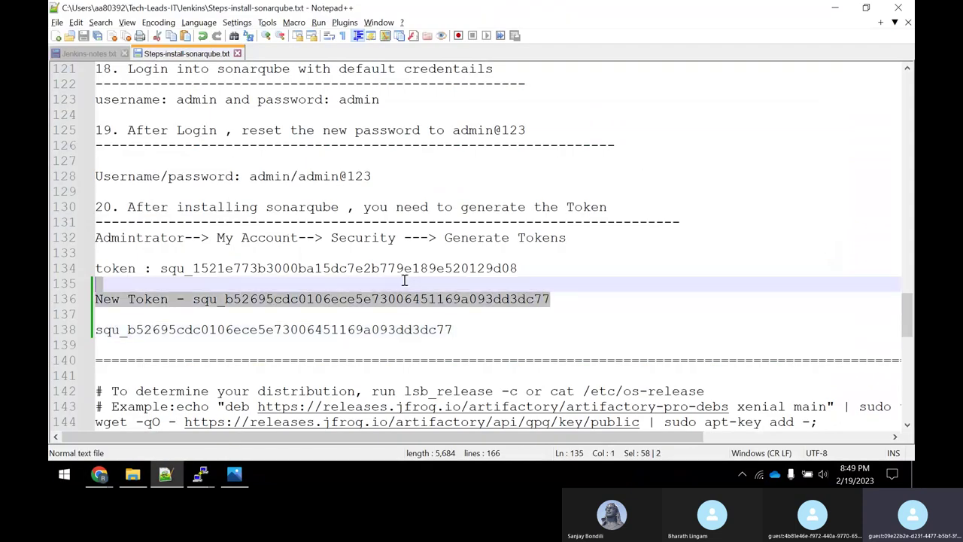
{"action": "left_click_drag", "start_coordinate": [226, 286], "coordinate": [193, 299]}
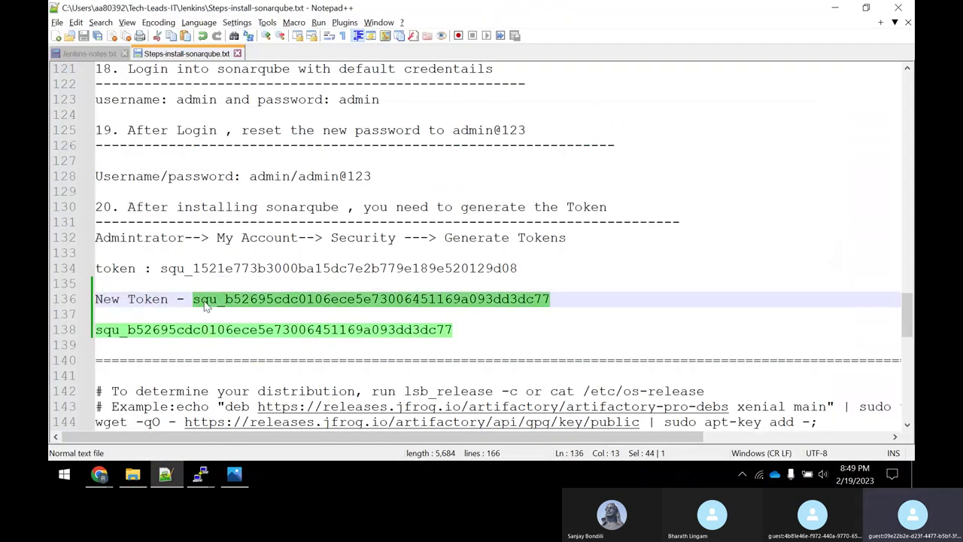
{"action": "right_click", "coordinate": [207, 303]}
{"action": "left_click", "coordinate": [254, 51]}
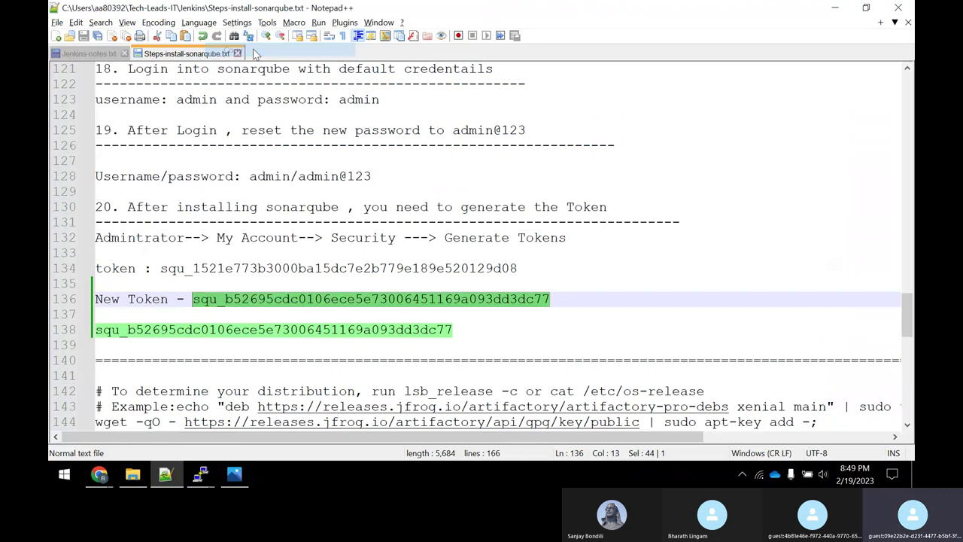
{"action": "key", "text": "alt+Tab"}
{"action": "key", "text": "ctrl+v"}
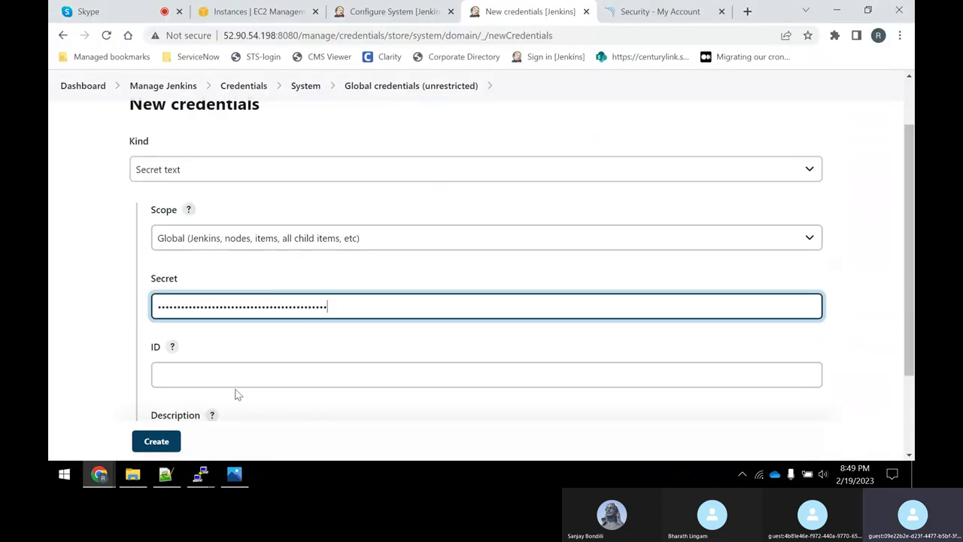
Set ID and description to SONAR_Auth, create the credential, then return to Configure System.
{"action": "left_click", "coordinate": [228, 375]}
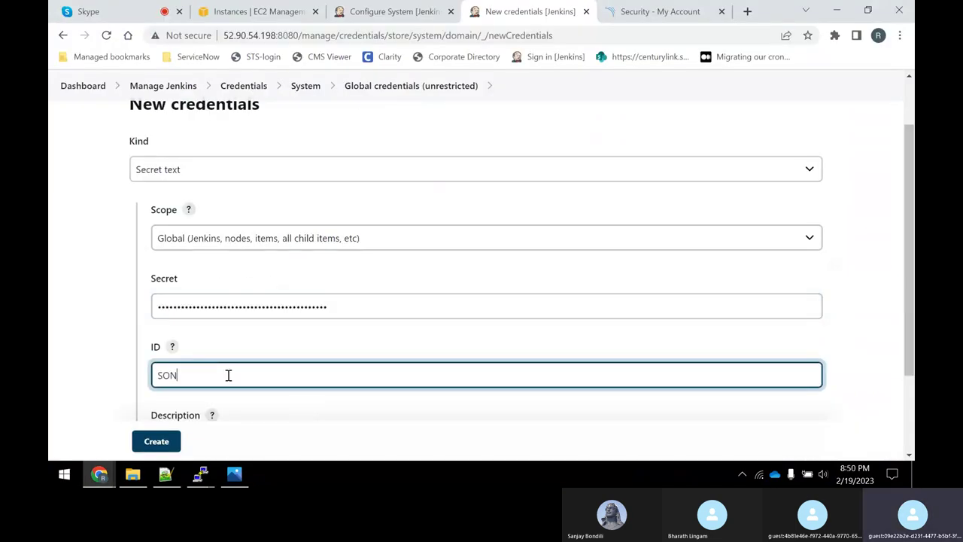
{"action": "type", "text": "SONAR_"}
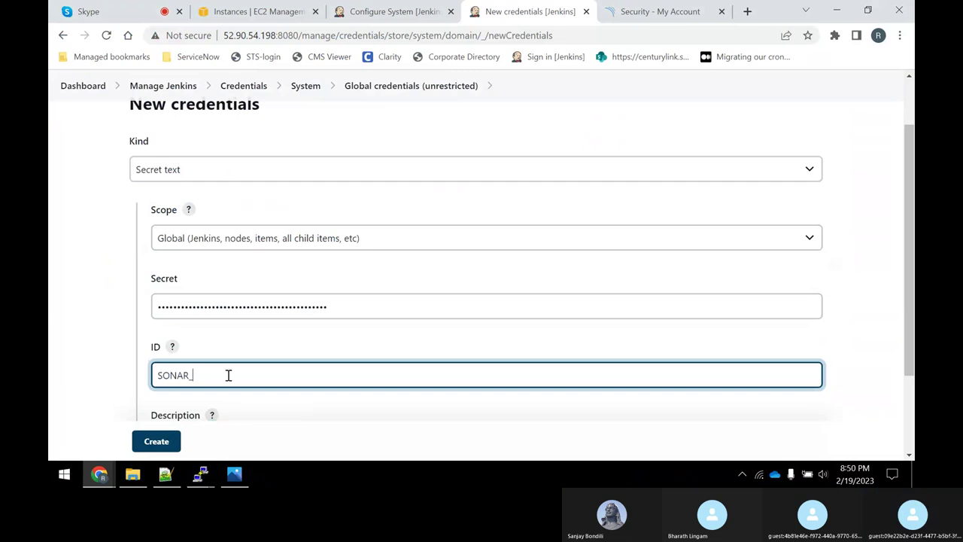
{"action": "type", "text": "Auth"}
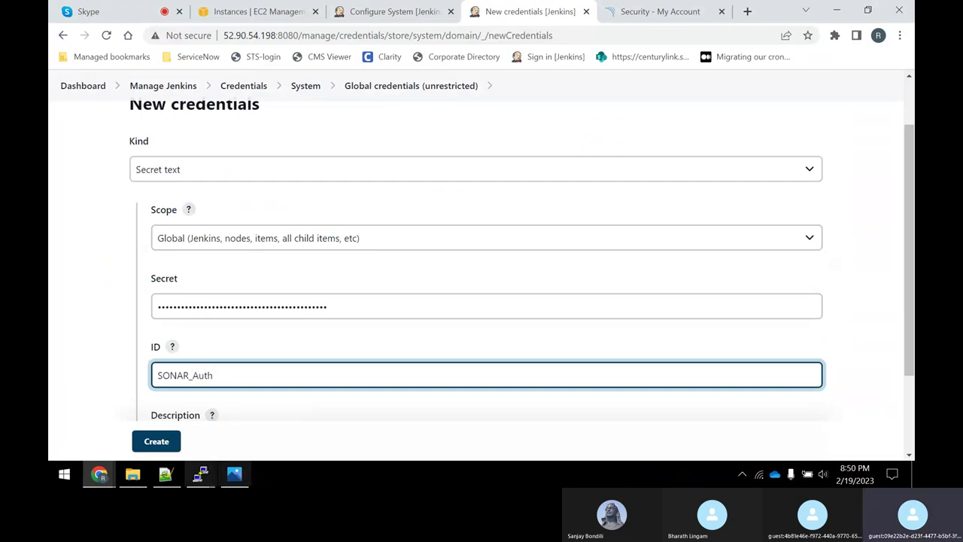
{"action": "scroll", "coordinate": [213, 307], "scroll_direction": "down", "scroll_amount": 1}
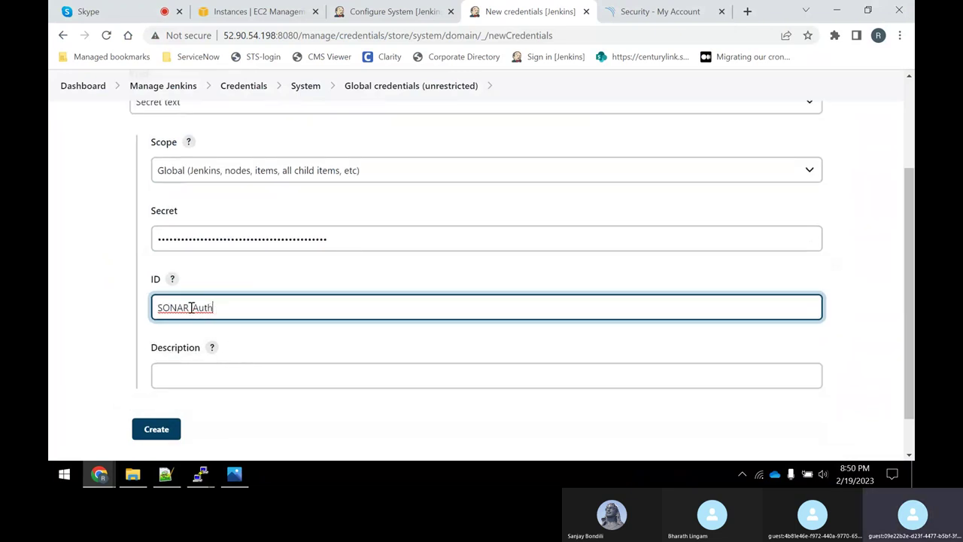
{"action": "double_click", "coordinate": [194, 307]}
{"action": "left_click", "coordinate": [178, 369]}
{"action": "key", "text": "ctrl+v"}
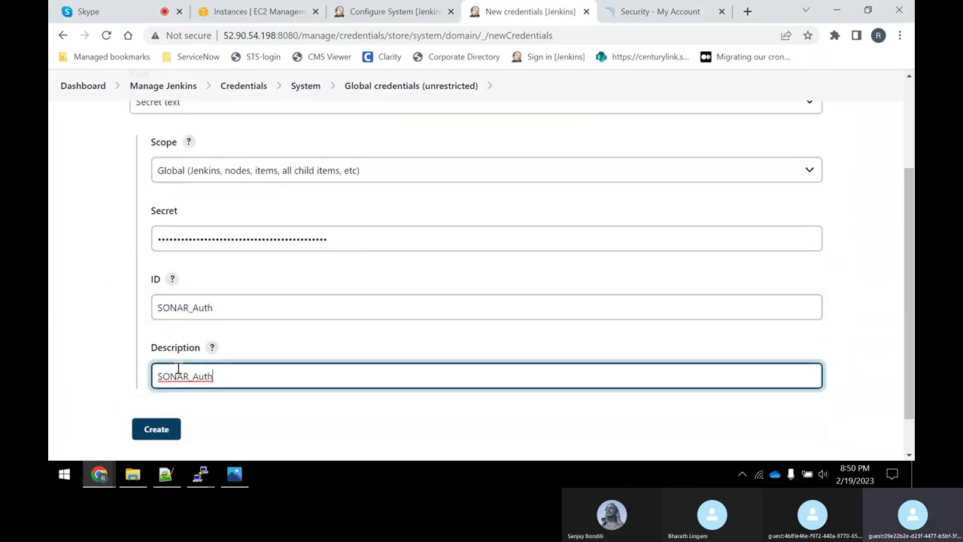
{"action": "scroll", "coordinate": [187, 372], "scroll_direction": "down", "scroll_amount": 1}
{"action": "left_click", "coordinate": [156, 381]}
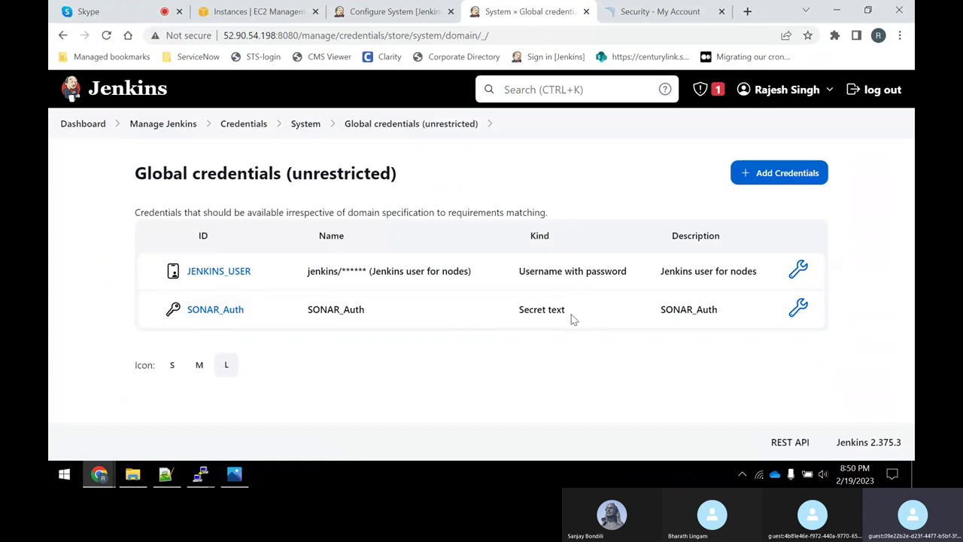
{"action": "left_click_drag", "start_coordinate": [572, 319], "coordinate": [510, 315]}
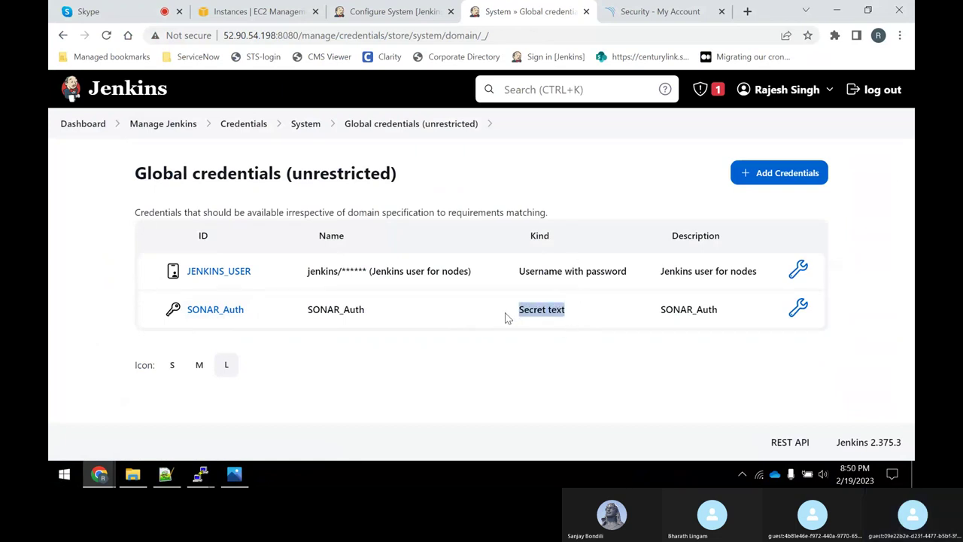
{"action": "left_click", "coordinate": [369, 11]}
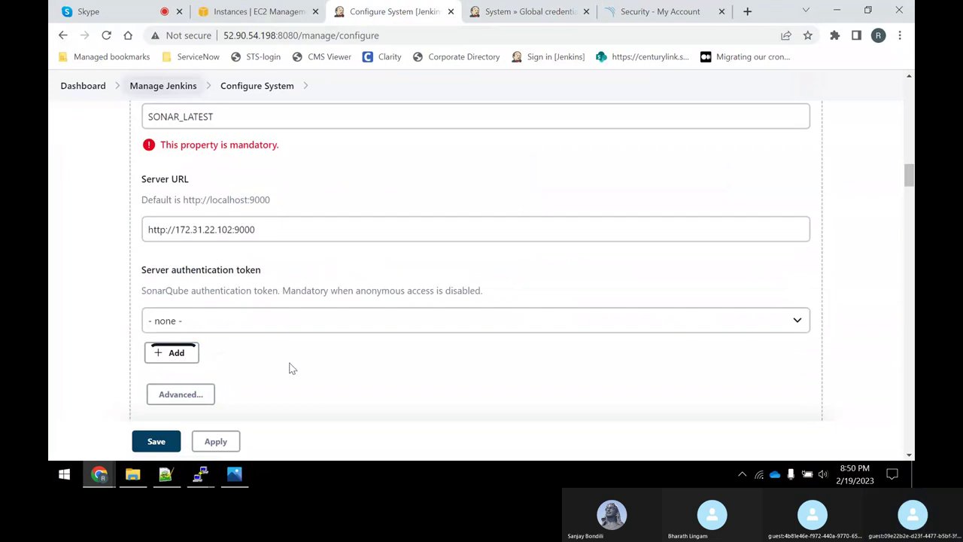
Reload Configure System, discarding unsaved changes, so the SONAR_Auth credential becomes available.
{"action": "left_click", "coordinate": [190, 357]}
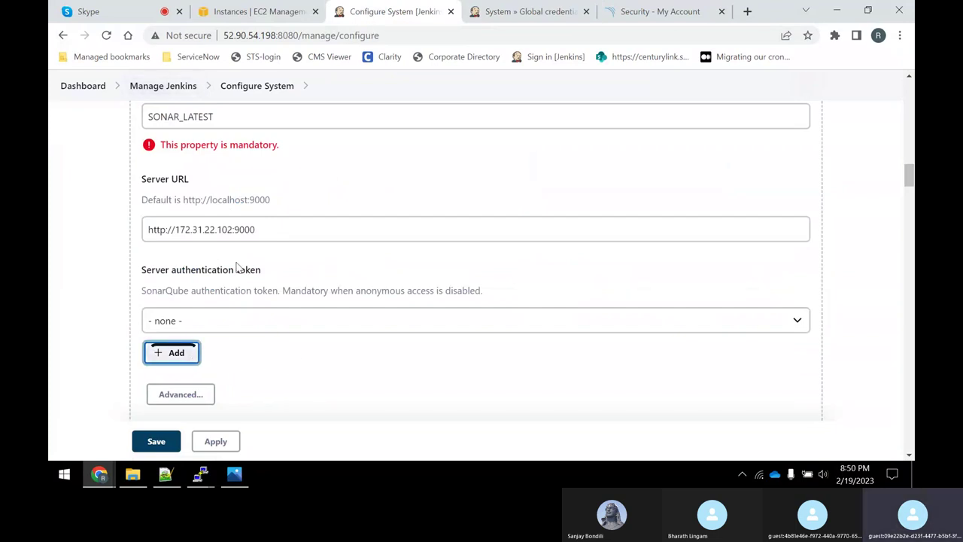
{"action": "left_click", "coordinate": [106, 35]}
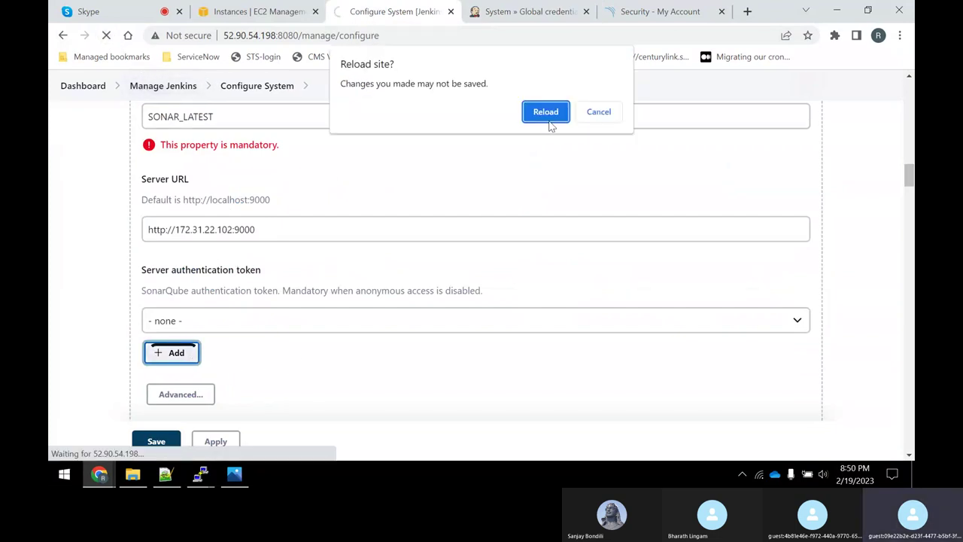
{"action": "left_click", "coordinate": [547, 115]}
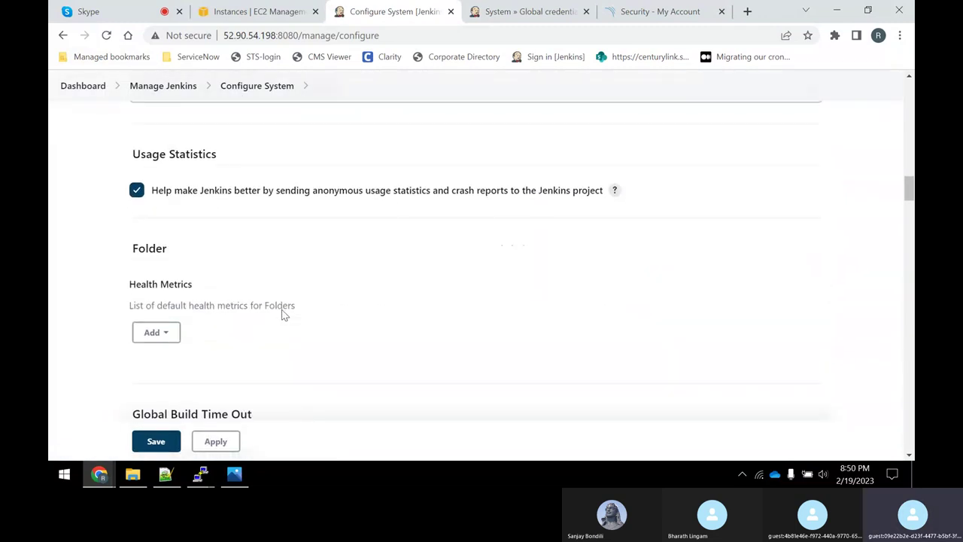
{"action": "scroll", "coordinate": [282, 311], "scroll_direction": "up", "scroll_amount": 6}
{"action": "scroll", "coordinate": [273, 304], "scroll_direction": "down", "scroll_amount": 1}
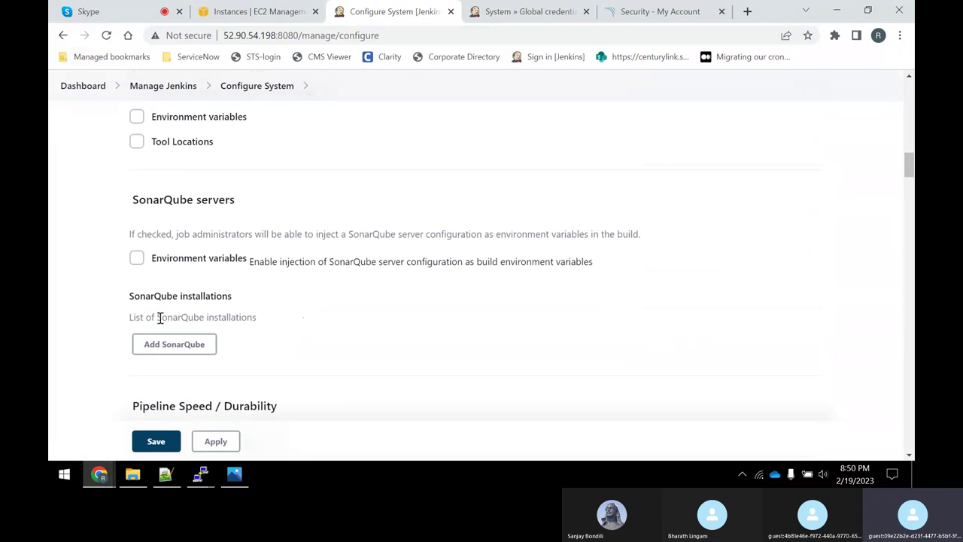
{"action": "left_click", "coordinate": [173, 345]}
{"action": "scroll", "coordinate": [350, 248], "scroll_direction": "down", "scroll_amount": 2}
{"action": "left_click", "coordinate": [350, 249]}
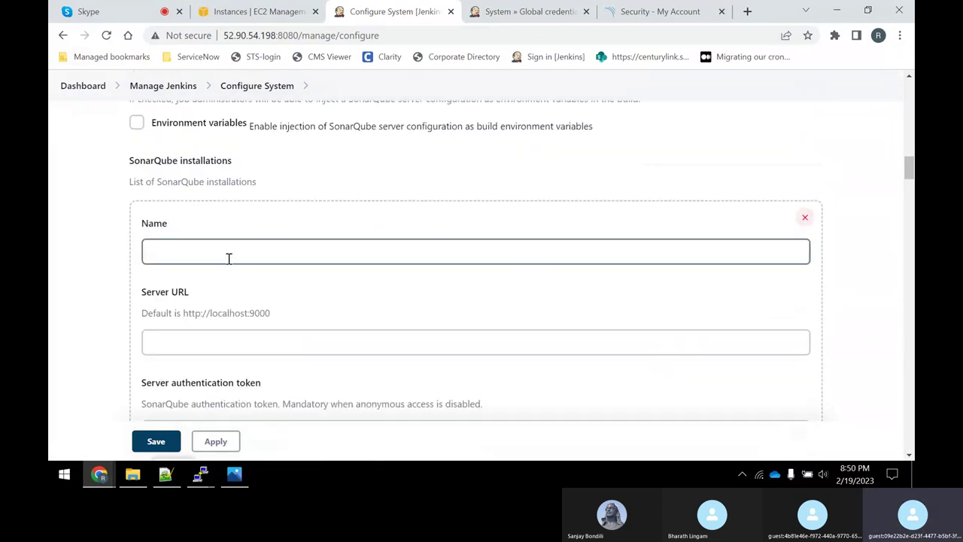
{"action": "left_click", "coordinate": [228, 258]}
{"action": "type", "text": "soNAR_"}
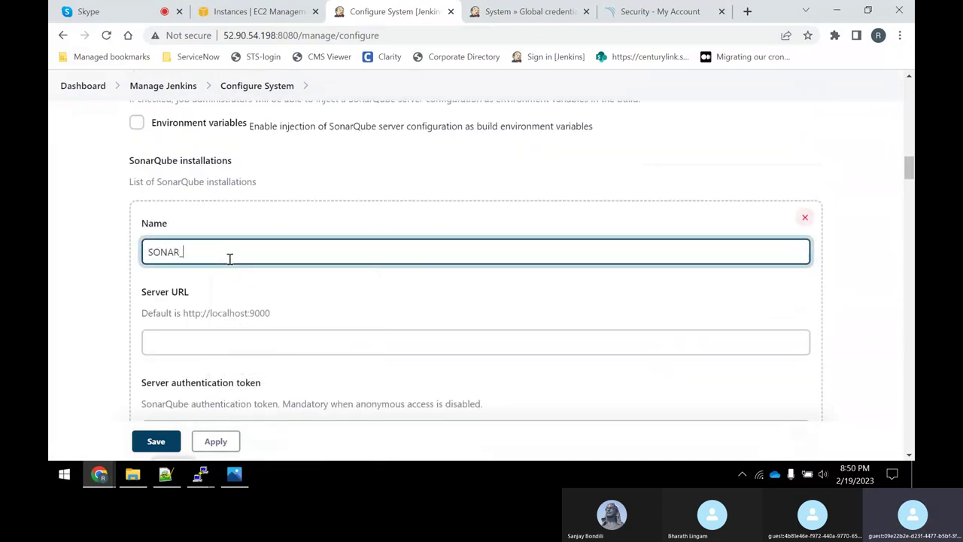
{"action": "left_click", "coordinate": [236, 344]}
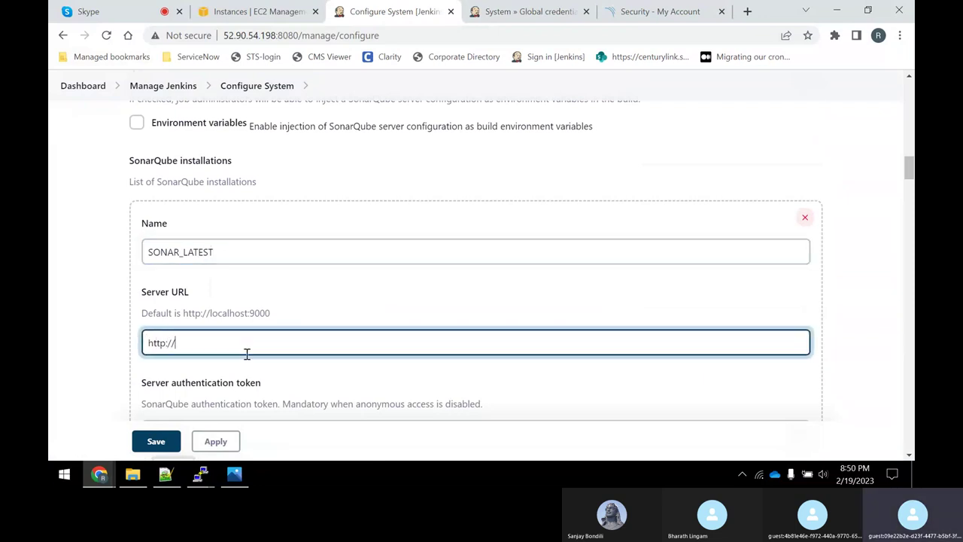
{"action": "left_click", "coordinate": [256, 11]}
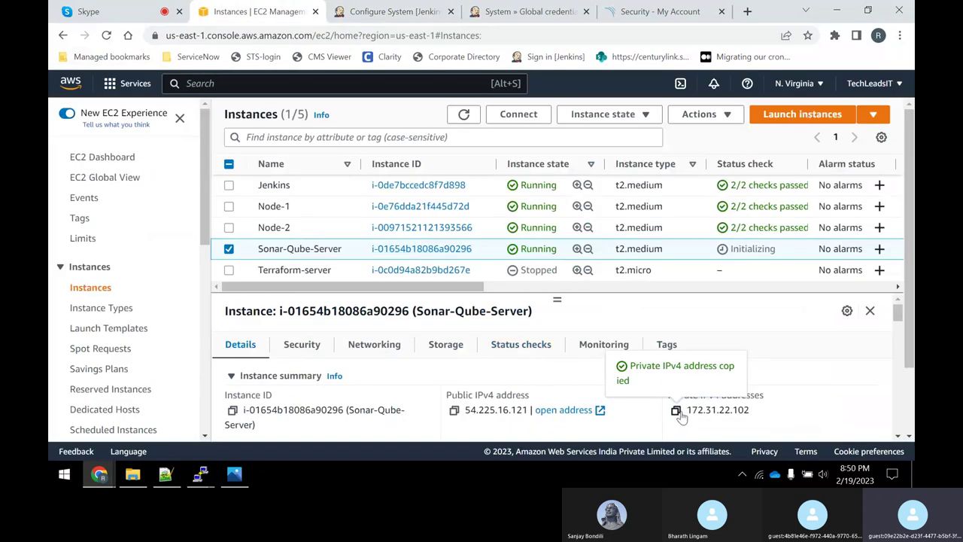
{"action": "left_click", "coordinate": [392, 11]}
{"action": "key", "text": "ctrl+v"}
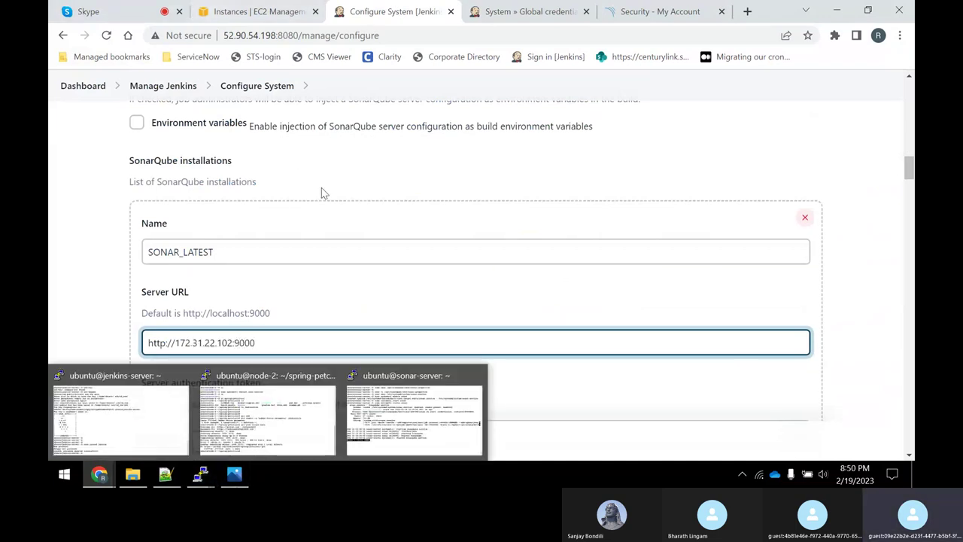
Choose SONAR_Auth as the server token, apply and save, then open Declaritivepipeline-spc.
{"action": "scroll", "coordinate": [209, 176], "scroll_direction": "down", "scroll_amount": 3}
{"action": "left_click", "coordinate": [220, 303]}
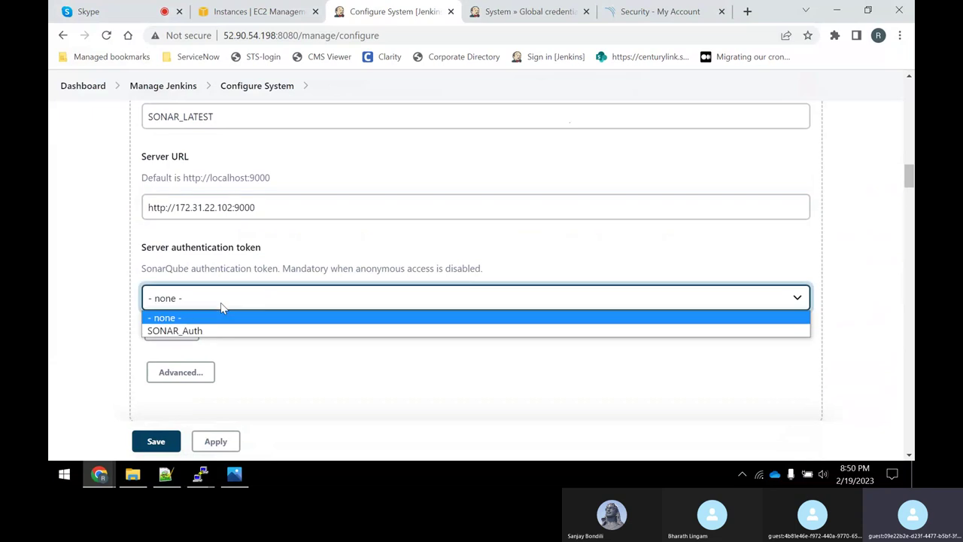
{"action": "left_click", "coordinate": [200, 331]}
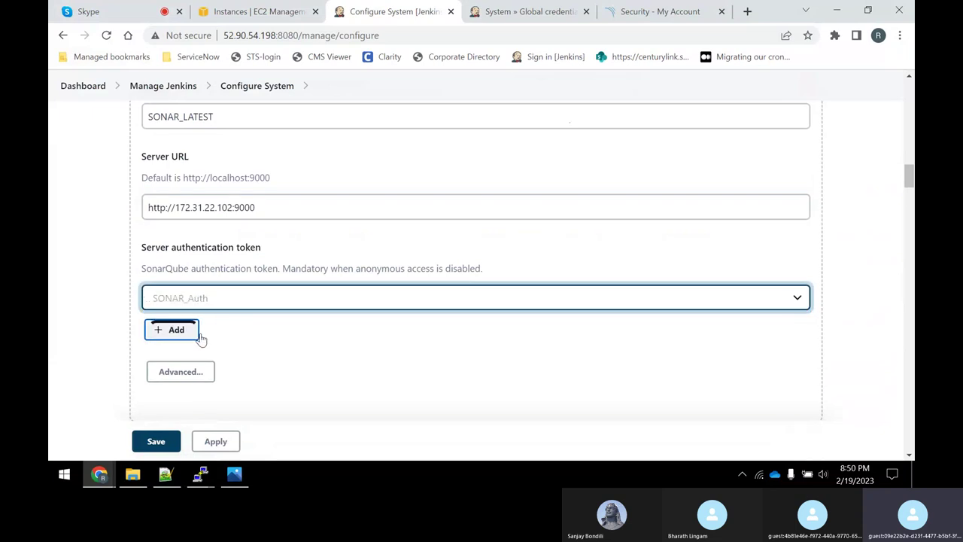
{"action": "scroll", "coordinate": [316, 339], "scroll_direction": "down", "scroll_amount": 1}
{"action": "scroll", "coordinate": [316, 339], "scroll_direction": "down", "scroll_amount": 2}
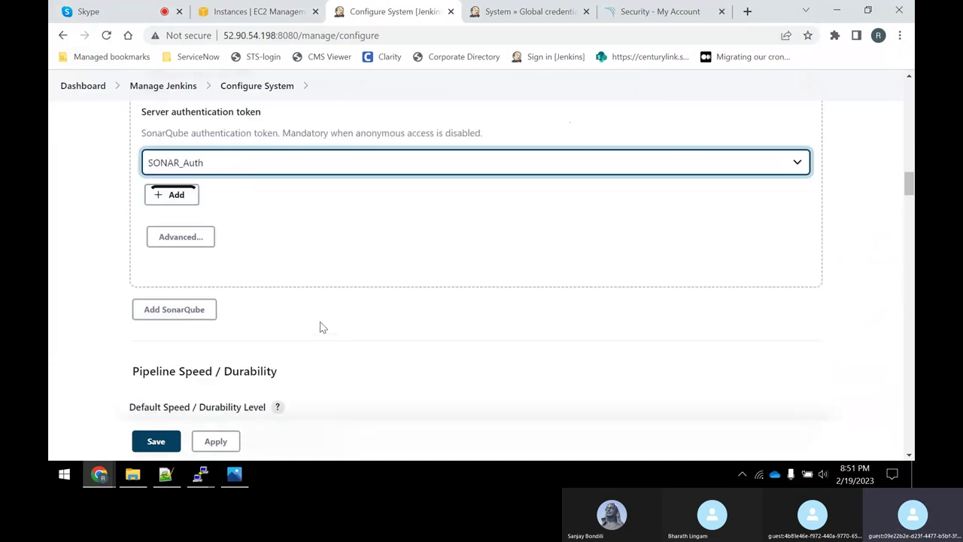
{"action": "left_click", "coordinate": [218, 444]}
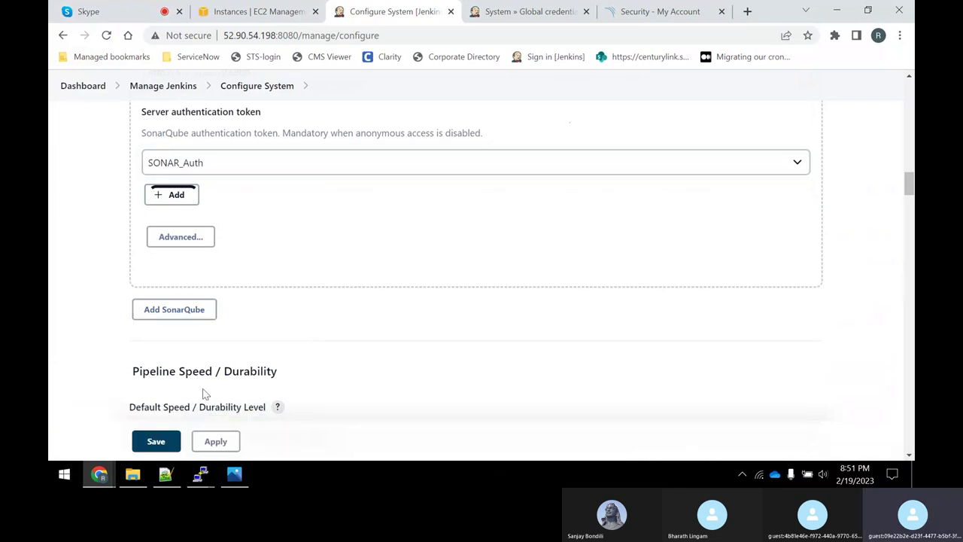
{"action": "left_click", "coordinate": [158, 442]}
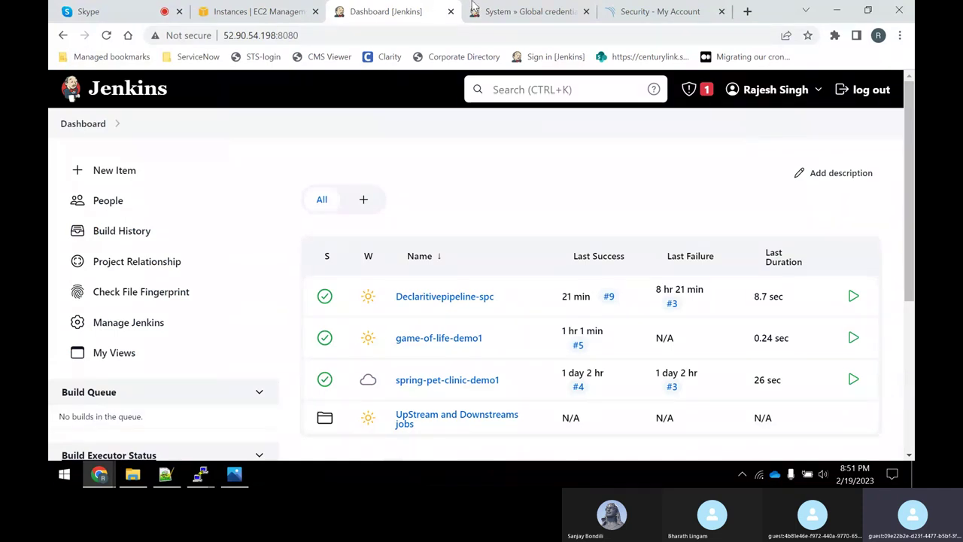
{"action": "left_click", "coordinate": [467, 298]}
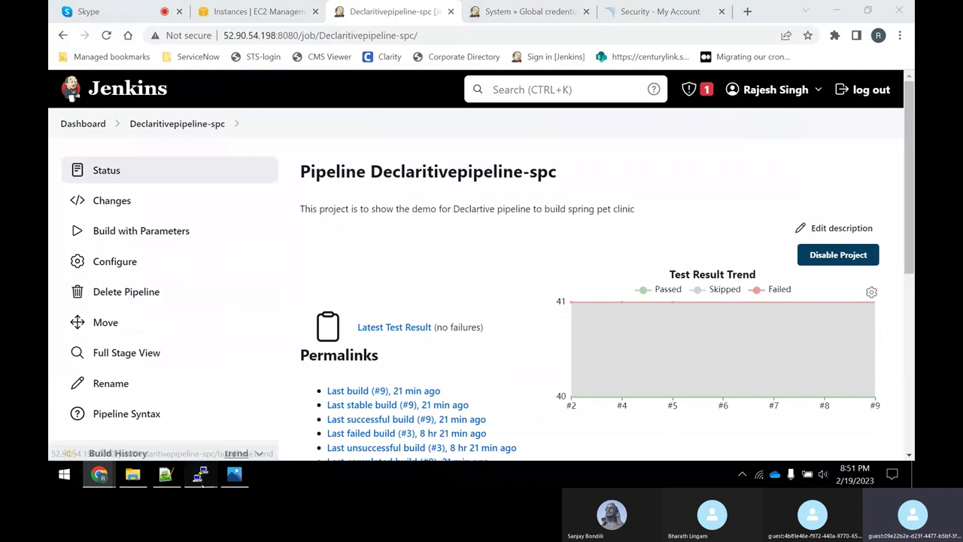
On node-2, list the spring-petclinic files and open Jenkinsfile in vi.
{"action": "mouse_move", "coordinate": [199, 474]}
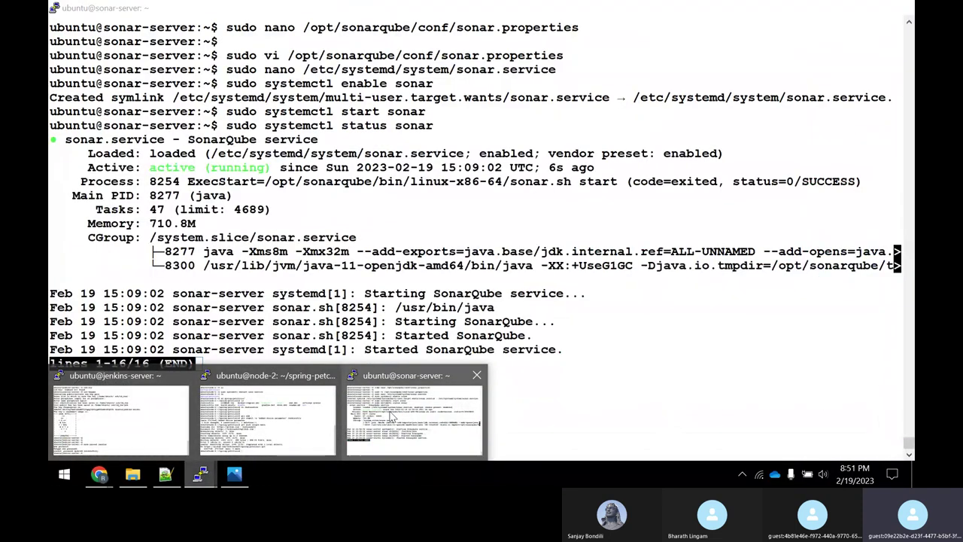
{"action": "mouse_move", "coordinate": [265, 416]}
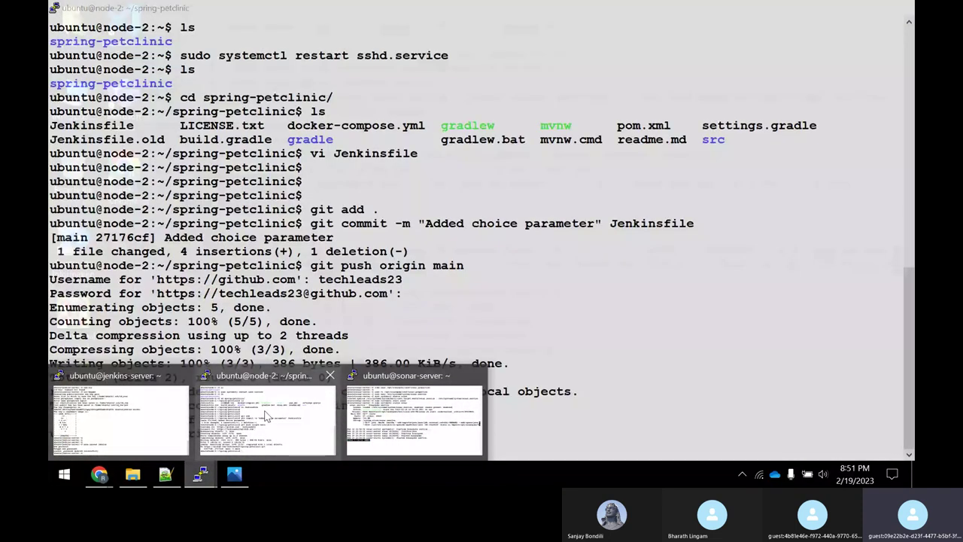
{"action": "left_click", "coordinate": [265, 416]}
{"action": "type", "text": "ls"}
{"action": "key", "text": "Return"}
{"action": "type", "text": "vi "}
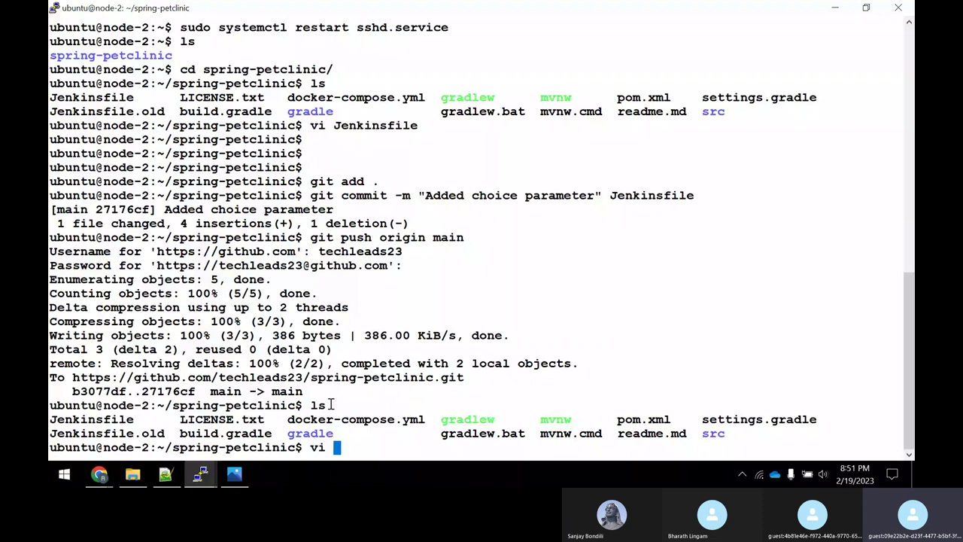
{"action": "type", "text": "Jenkinsfile"}
{"action": "key", "text": "Return"}
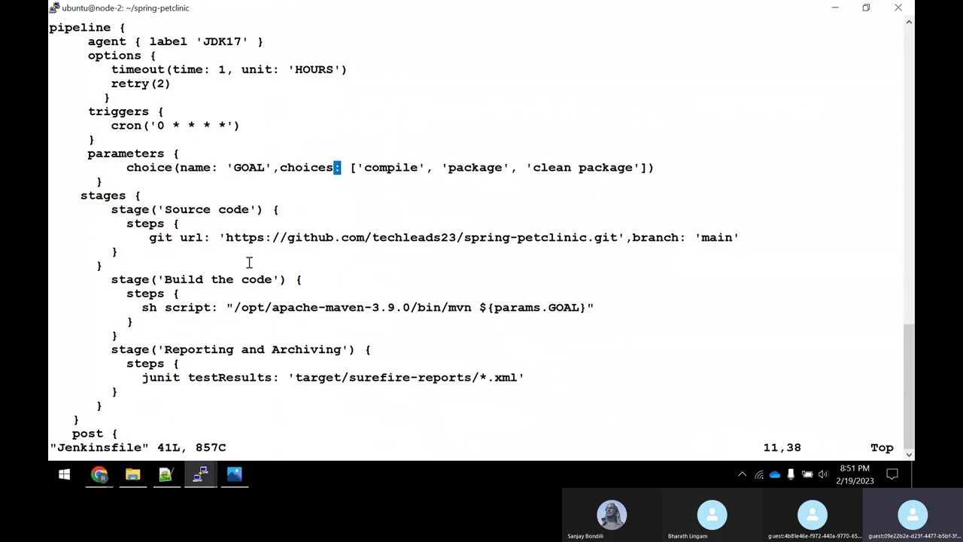
Switch back to the Declaritivepipeline-spc job page in Chrome.
{"action": "mouse_move", "coordinate": [199, 474]}
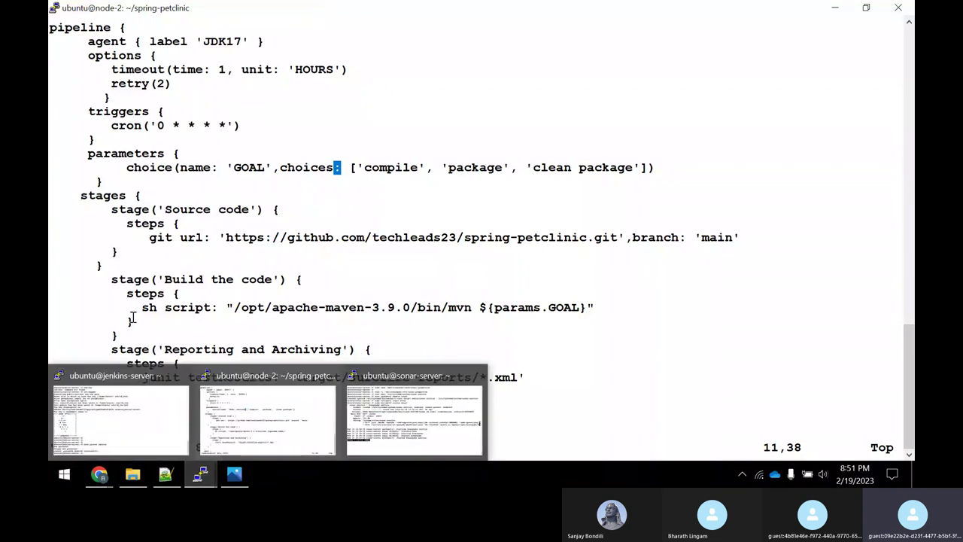
{"action": "mouse_move", "coordinate": [108, 483]}
{"action": "left_click", "coordinate": [116, 414]}
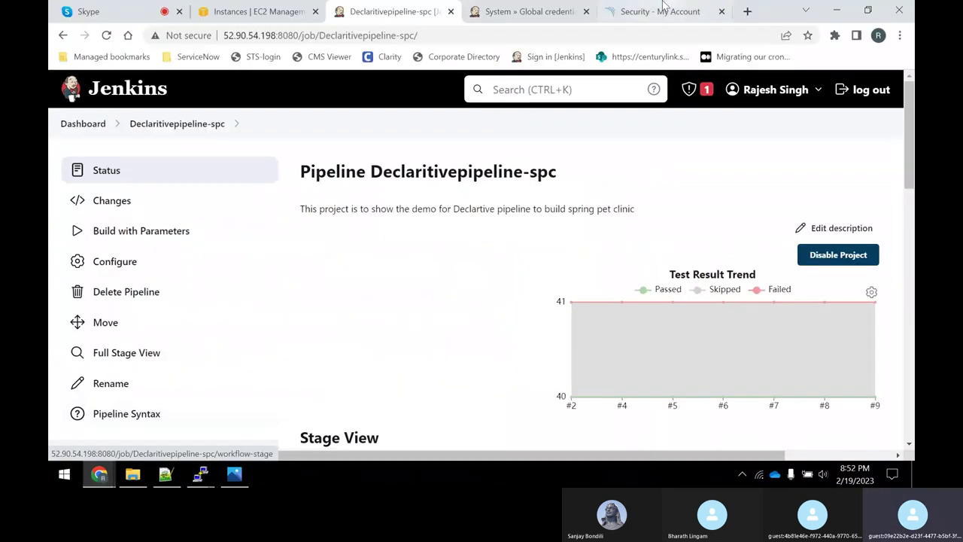
Search 'jenkins pipeline syntax' in a new tab and open the jenkins.io Pipeline Syntax documentation.
{"action": "left_click", "coordinate": [747, 12]}
{"action": "type", "text": "jenkins p"}
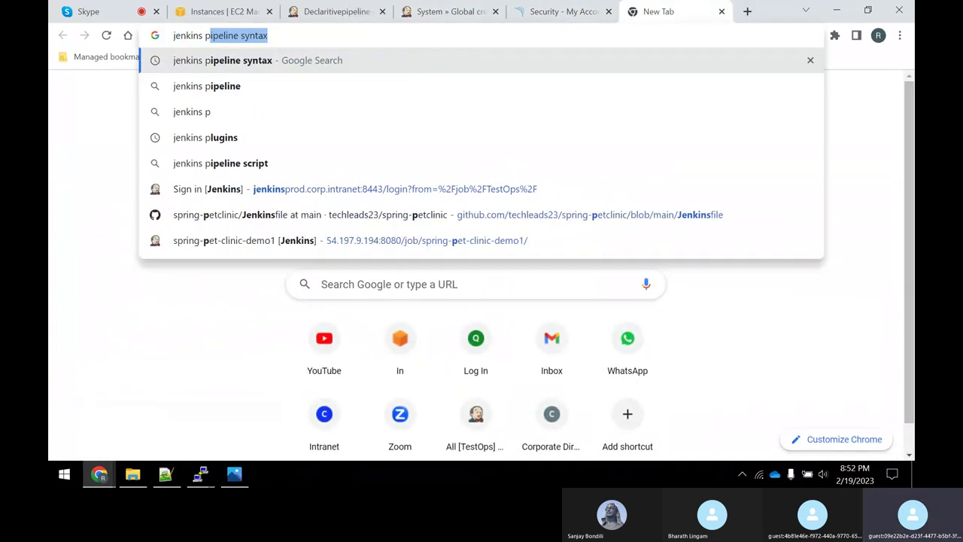
{"action": "key", "text": "Down"}
{"action": "key", "text": "Up"}
{"action": "key", "text": "Return"}
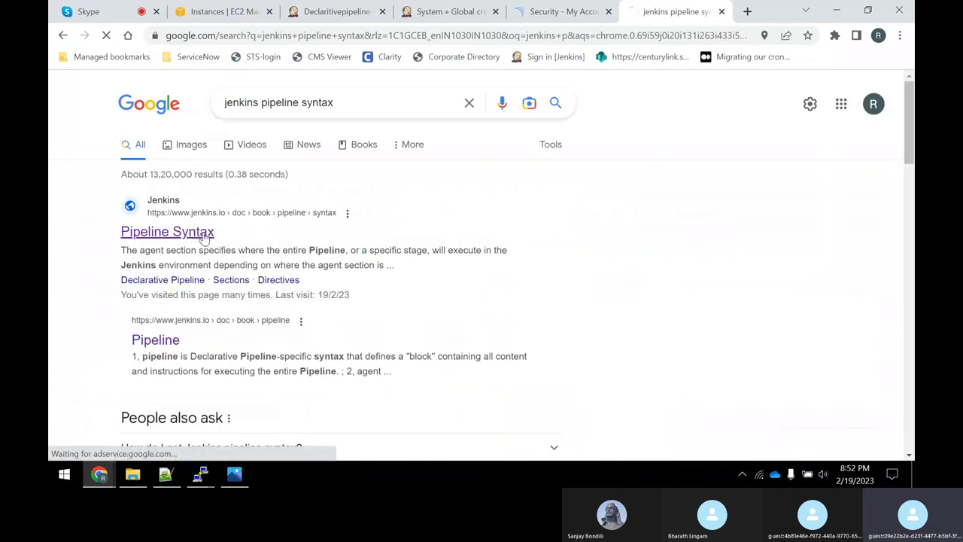
{"action": "left_click", "coordinate": [237, 262]}
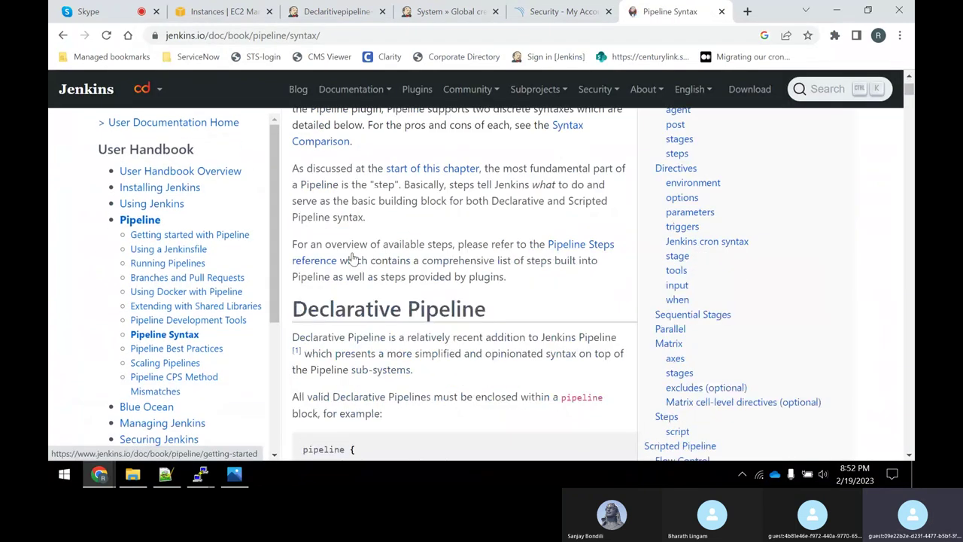
Open the Pipeline Syntax reference, then the Pipeline Steps reference, each in a new tab.
{"action": "scroll", "coordinate": [187, 398], "scroll_direction": "down", "scroll_amount": 3}
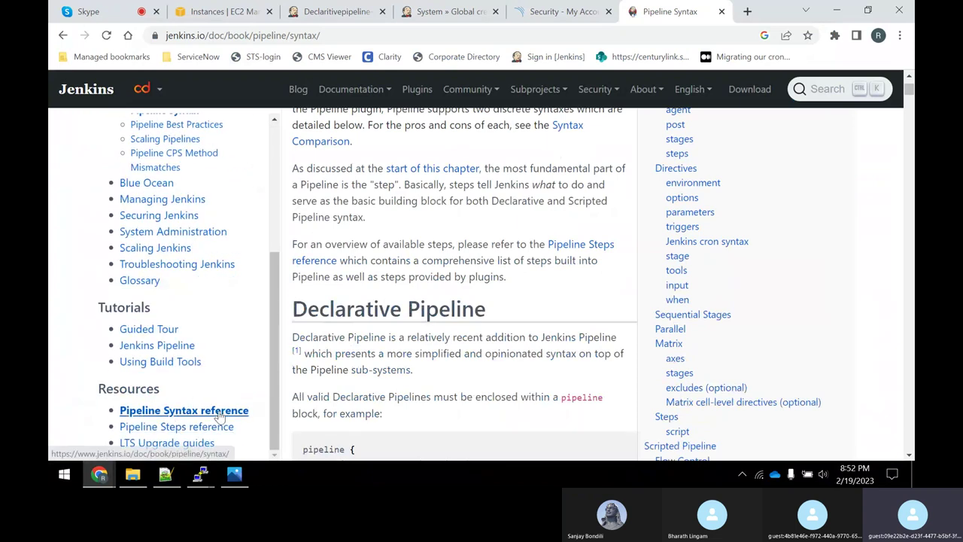
{"action": "right_click", "coordinate": [226, 414]}
{"action": "left_click", "coordinate": [315, 303]}
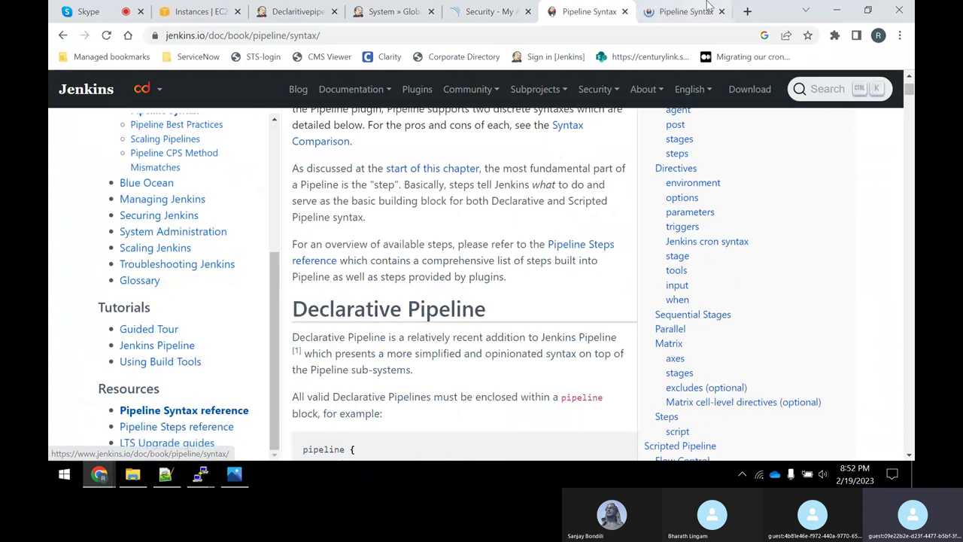
{"action": "left_click", "coordinate": [684, 12]}
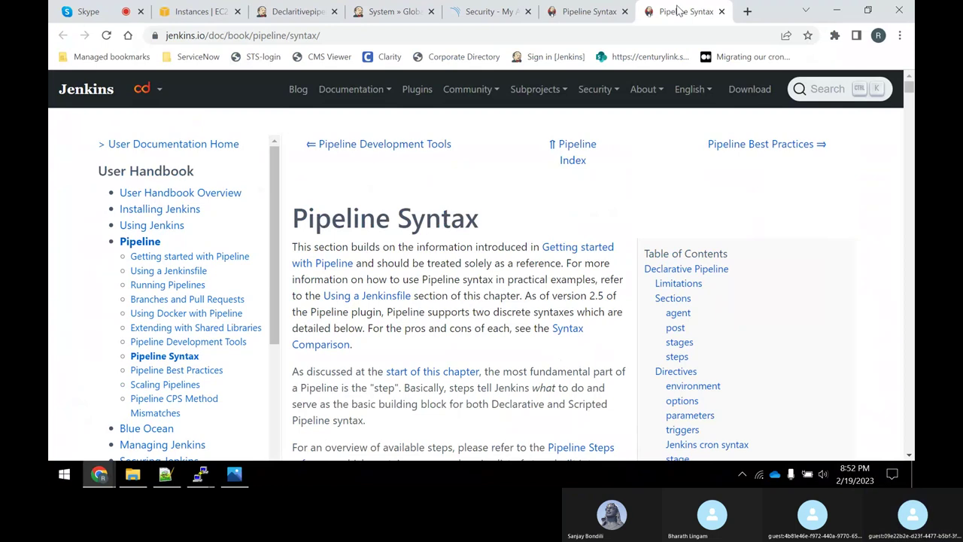
{"action": "scroll", "coordinate": [134, 374], "scroll_direction": "down", "scroll_amount": 3}
{"action": "scroll", "coordinate": [134, 372], "scroll_direction": "down", "scroll_amount": 3}
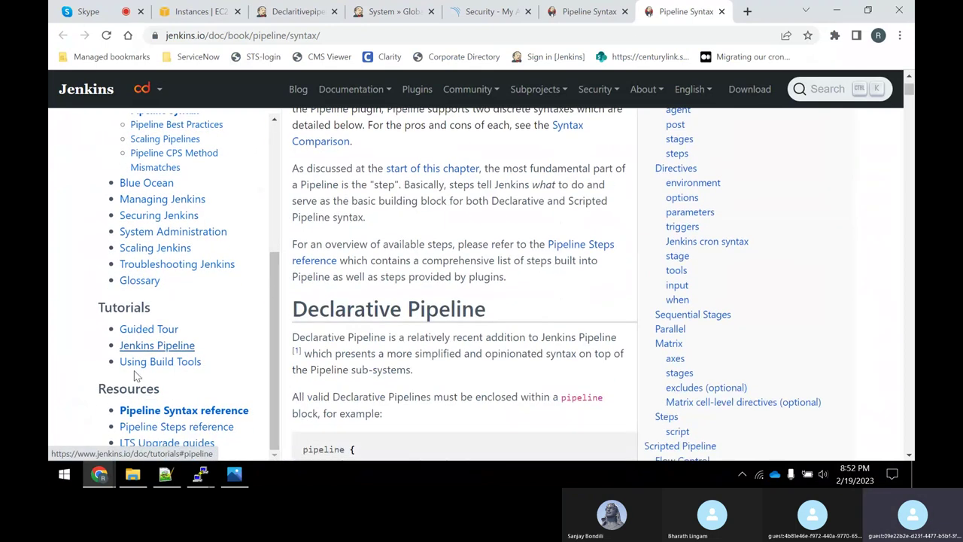
{"action": "right_click", "coordinate": [193, 428]}
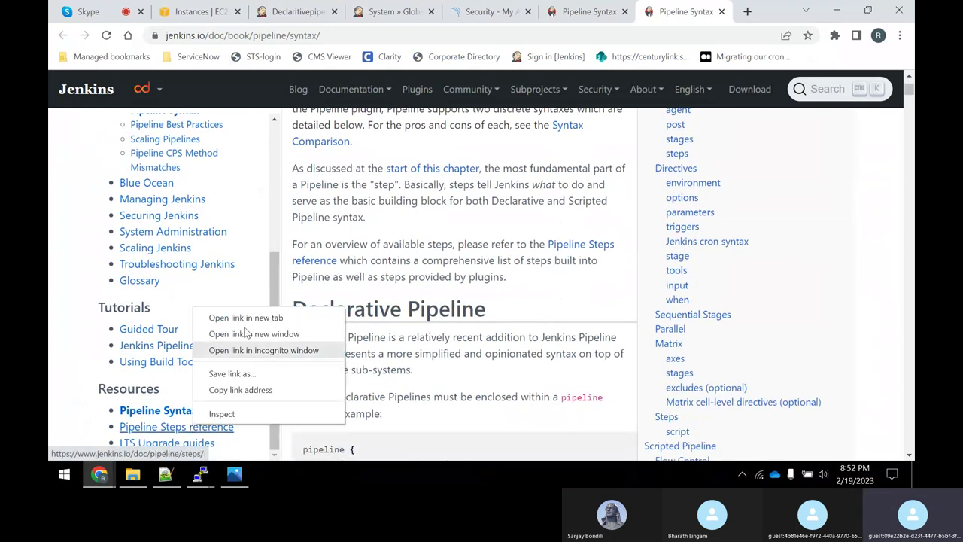
{"action": "left_click", "coordinate": [260, 316]}
Find 'sonar' on the Pipeline Steps reference and open withSonarQubeEnv's documentation in a new tab.
{"action": "left_click", "coordinate": [681, 9]}
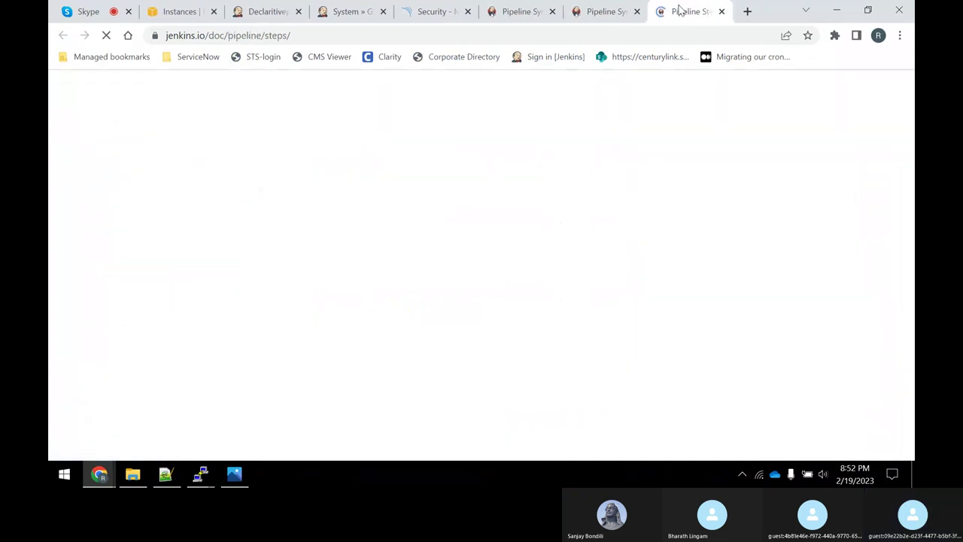
{"action": "key", "text": "ctrl+f"}
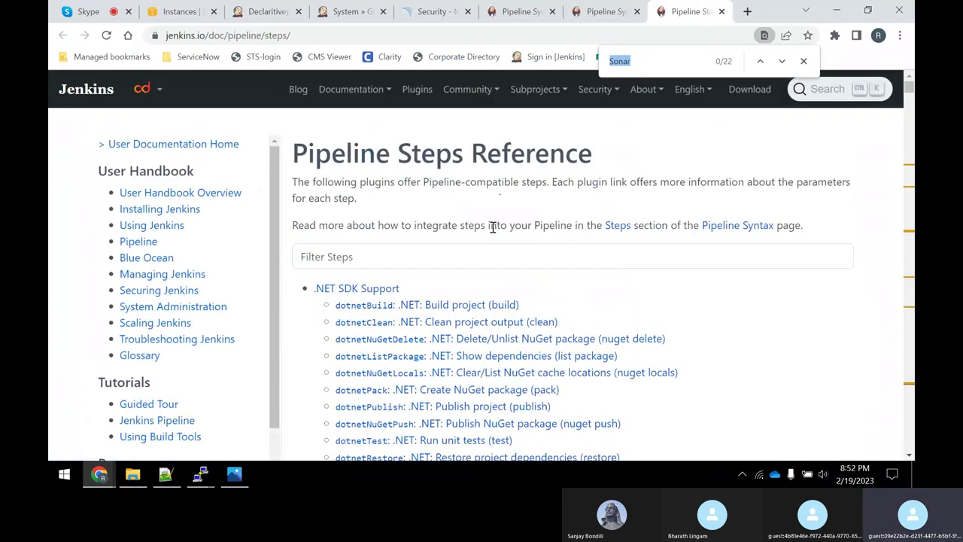
{"action": "type", "text": "sonar"}
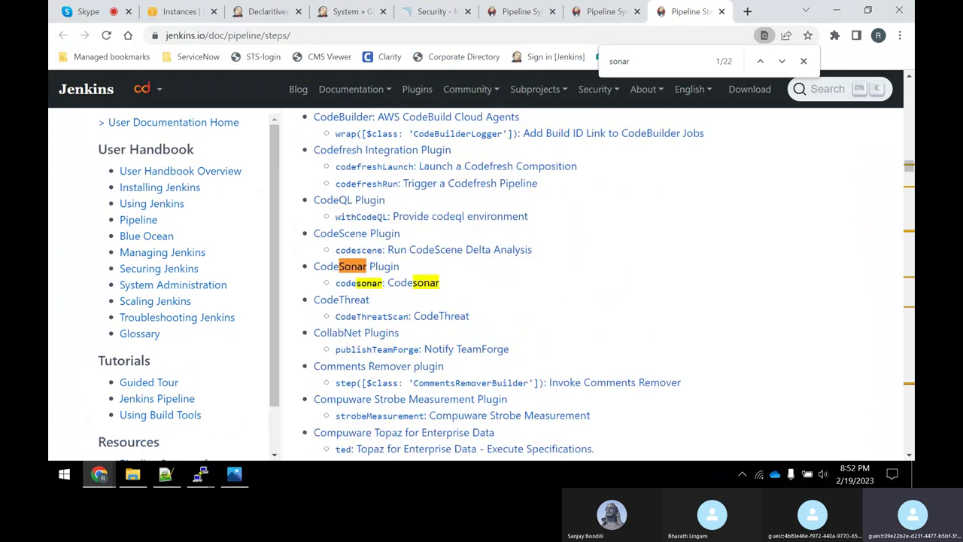
{"action": "key", "text": "Return"}
{"action": "key", "text": "Return"}
{"action": "key", "text": "Return"}
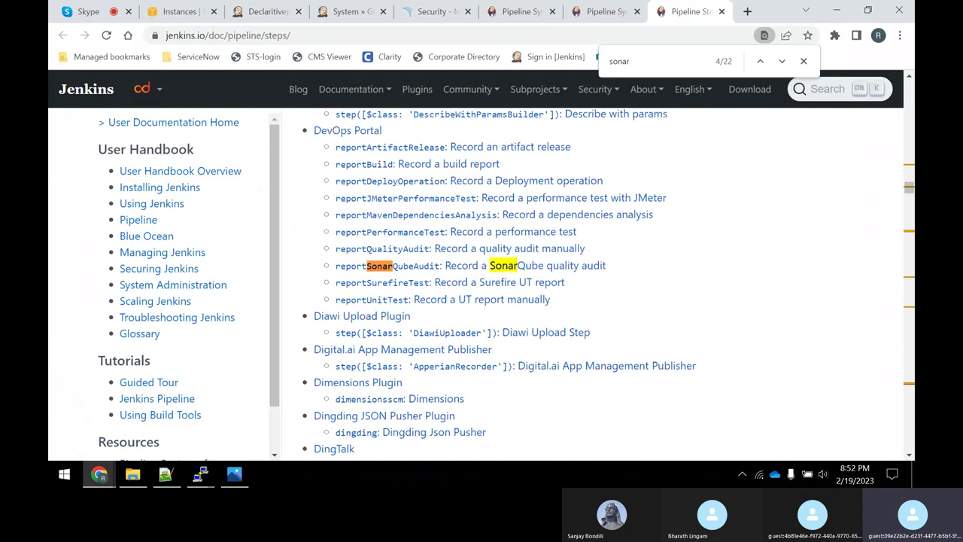
{"action": "key", "text": "Return"}
{"action": "key", "text": "Return"}
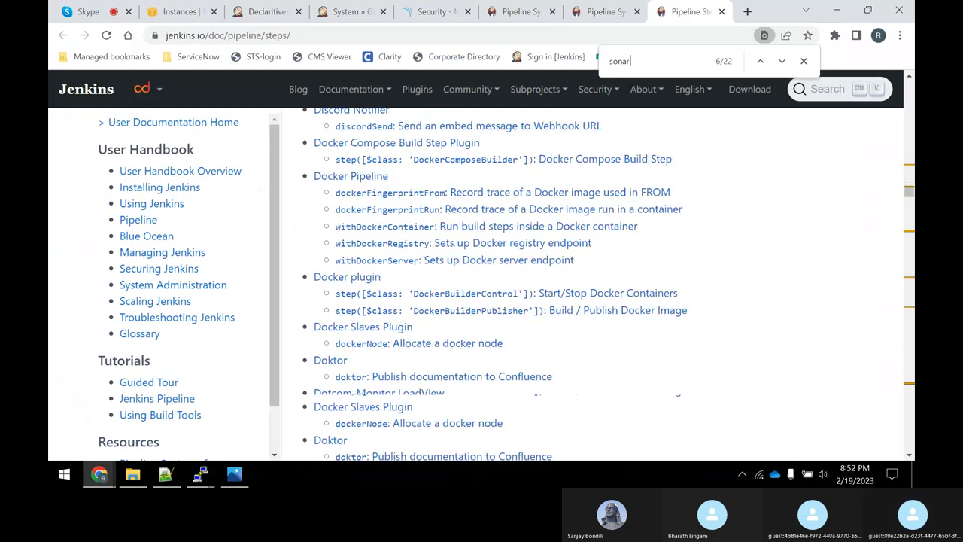
{"action": "key", "text": "Return"}
{"action": "key", "text": "Return"}
{"action": "key", "text": "Return"}
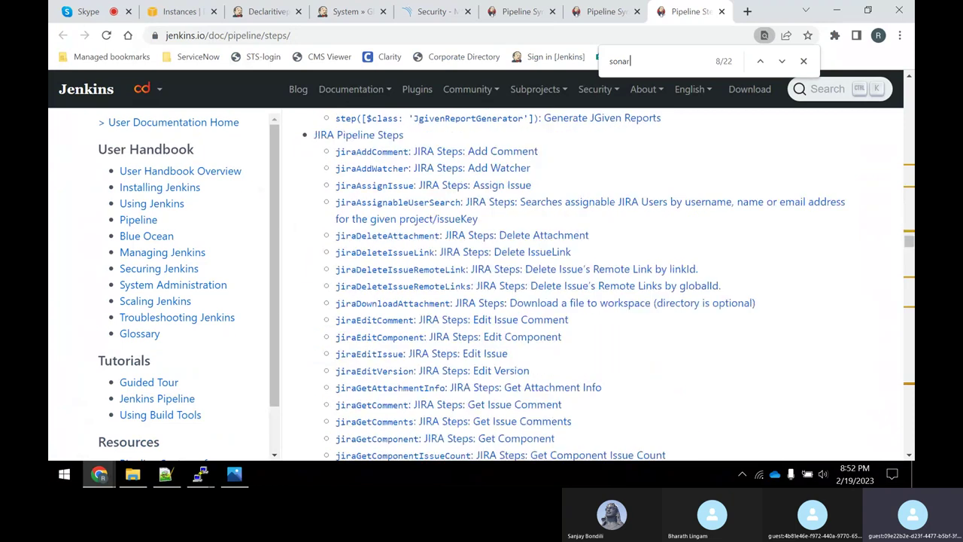
{"action": "key", "text": "Return"}
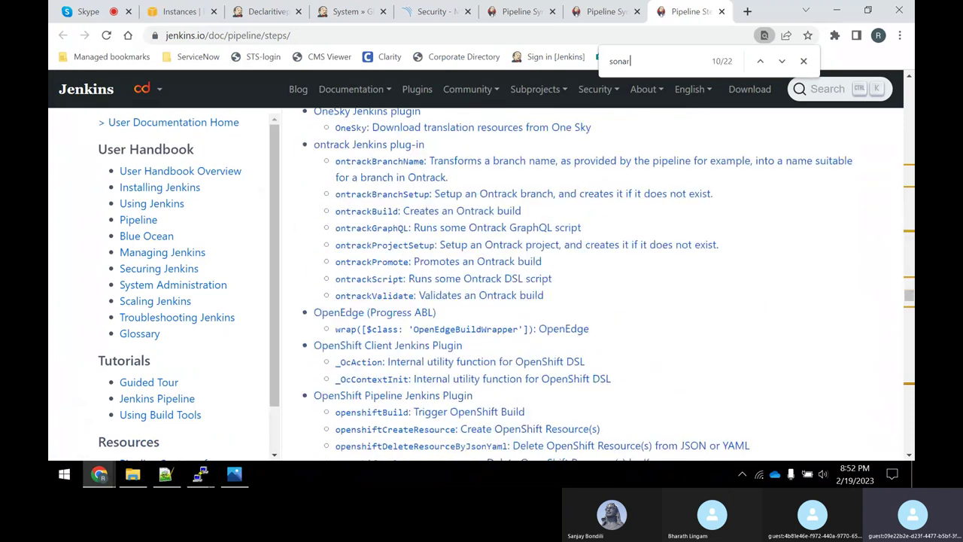
{"action": "key", "text": "Return"}
{"action": "key", "text": "Return"}
{"action": "key", "text": "Return"}
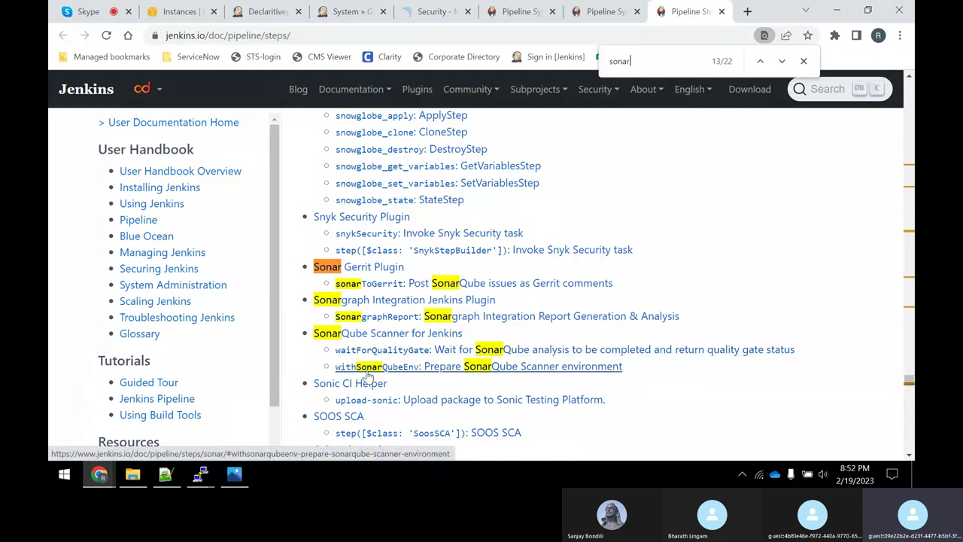
{"action": "right_click", "coordinate": [399, 369]}
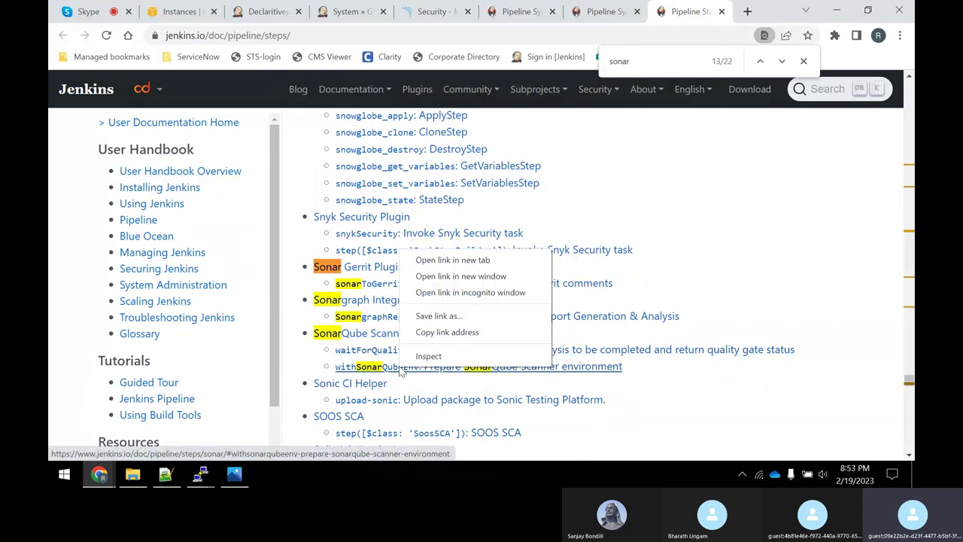
{"action": "left_click", "coordinate": [444, 261]}
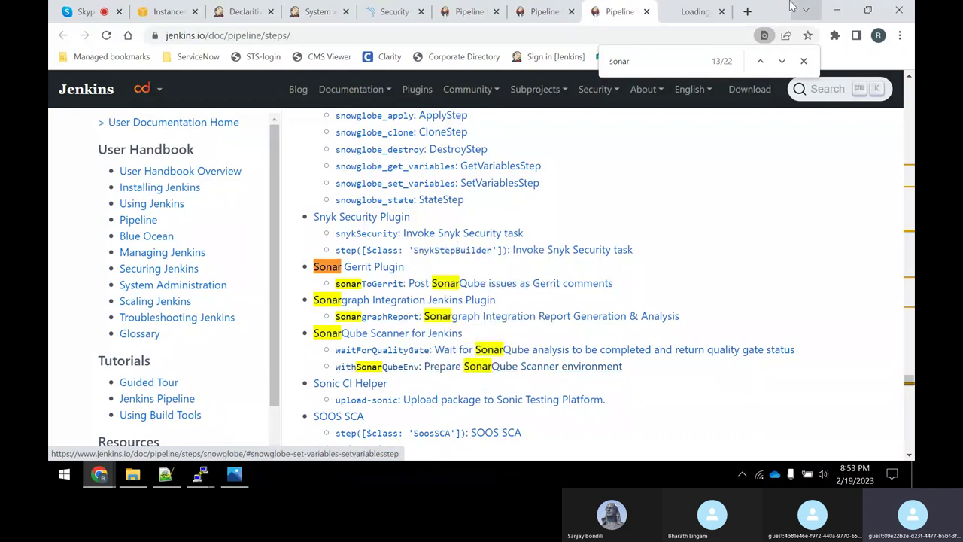
Highlight the 'build & SonarQube analysis' stage and sonar:sonar goal in the declarative example.
{"action": "left_click", "coordinate": [672, 11]}
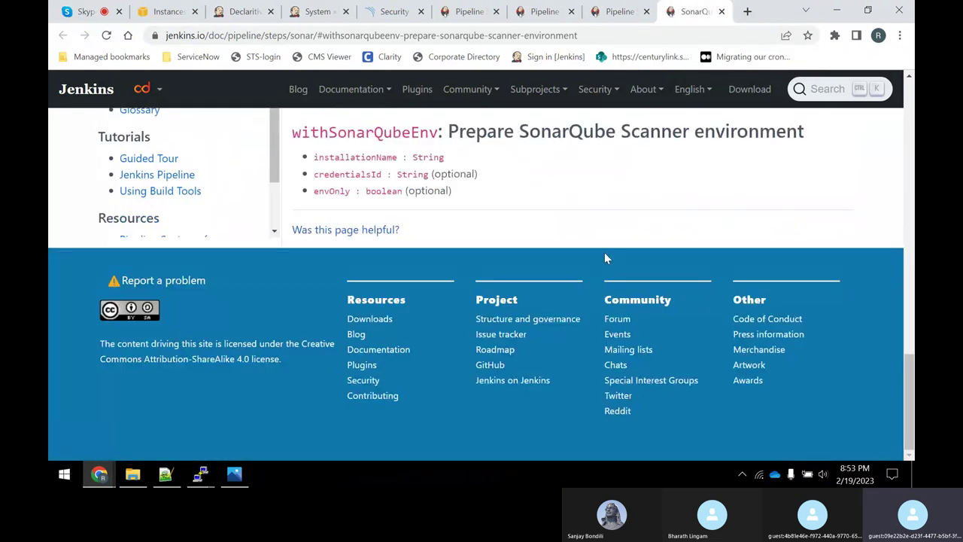
{"action": "scroll", "coordinate": [610, 263], "scroll_direction": "up", "scroll_amount": 6}
{"action": "scroll", "coordinate": [616, 273], "scroll_direction": "up", "scroll_amount": 6}
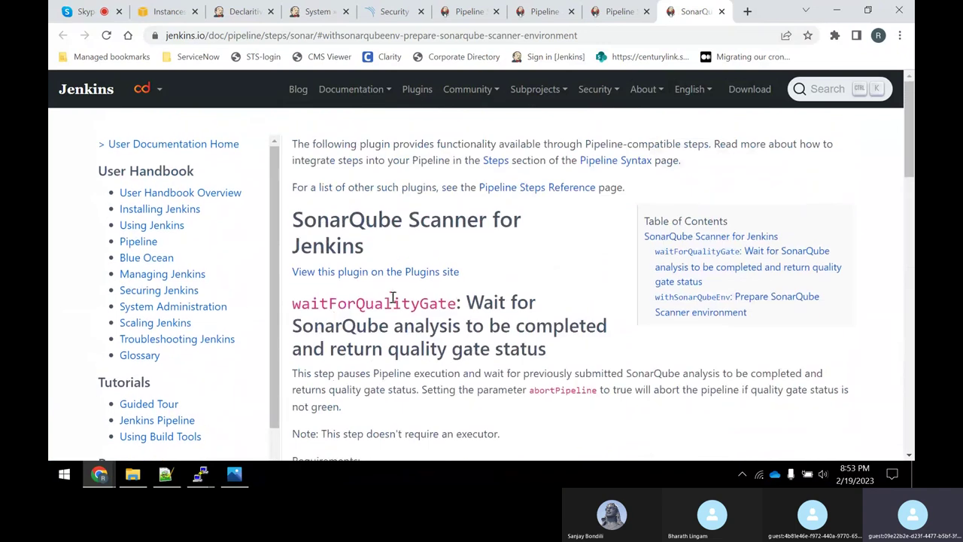
{"action": "scroll", "coordinate": [400, 288], "scroll_direction": "down", "scroll_amount": 10}
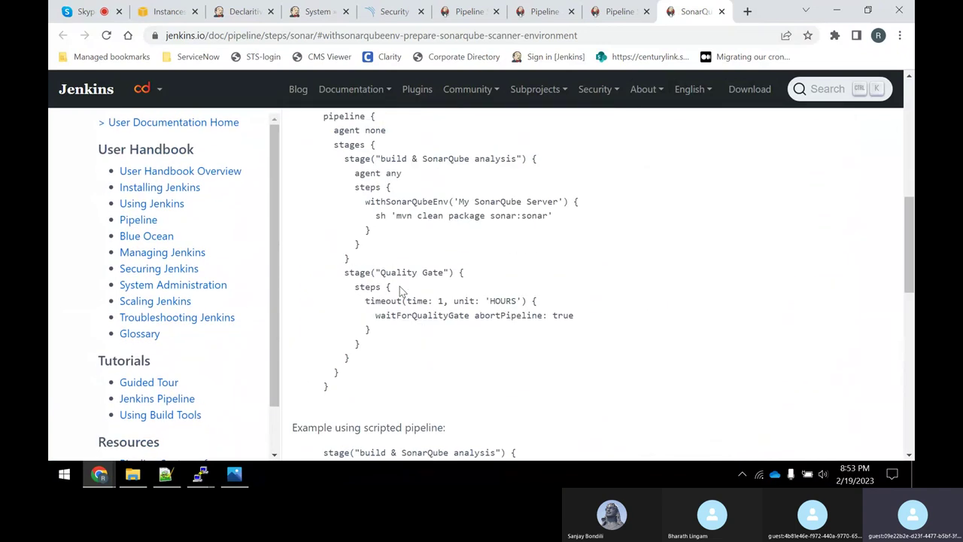
{"action": "scroll", "coordinate": [400, 286], "scroll_direction": "up", "scroll_amount": 2}
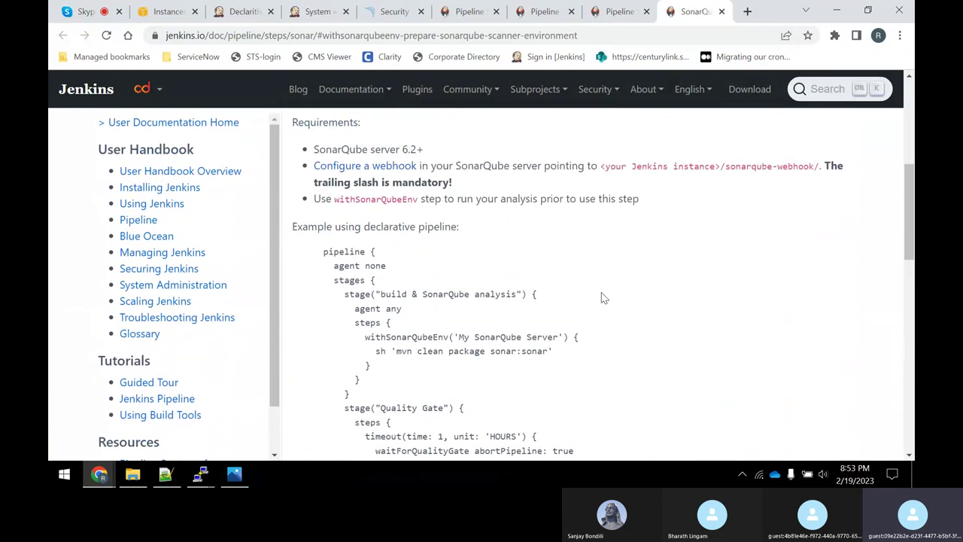
{"action": "scroll", "coordinate": [584, 303], "scroll_direction": "down", "scroll_amount": 1}
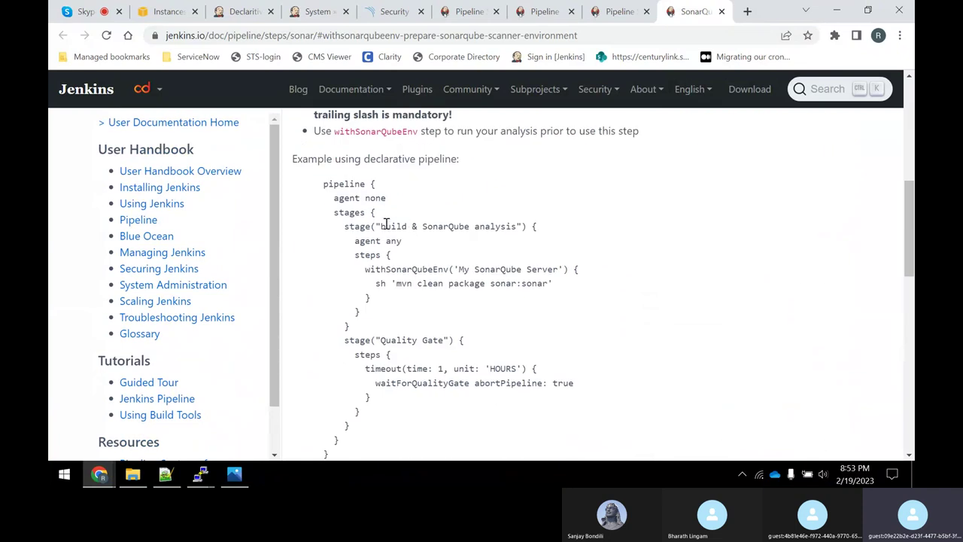
{"action": "left_click_drag", "start_coordinate": [385, 226], "coordinate": [512, 226]}
{"action": "left_click", "coordinate": [409, 302]}
{"action": "left_click_drag", "start_coordinate": [445, 283], "coordinate": [535, 283]}
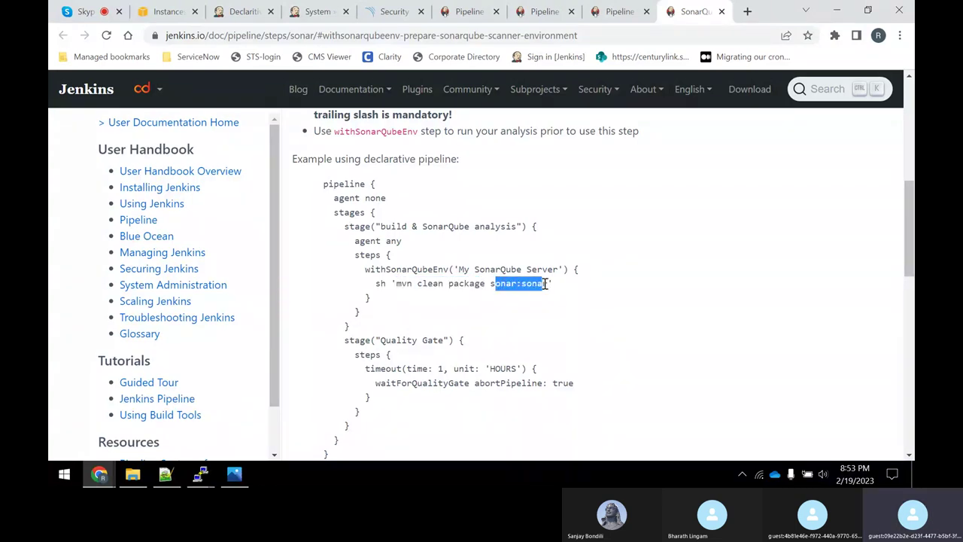
{"action": "left_click", "coordinate": [200, 475]}
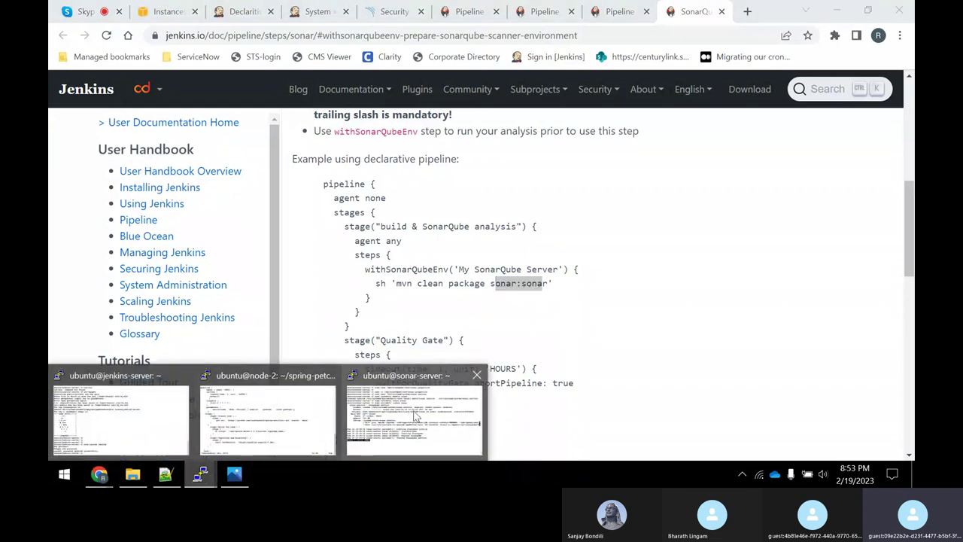
Bring node-2's Jenkinsfile in vi to front, cursor on the parameters block's opening brace.
{"action": "left_click", "coordinate": [413, 414]}
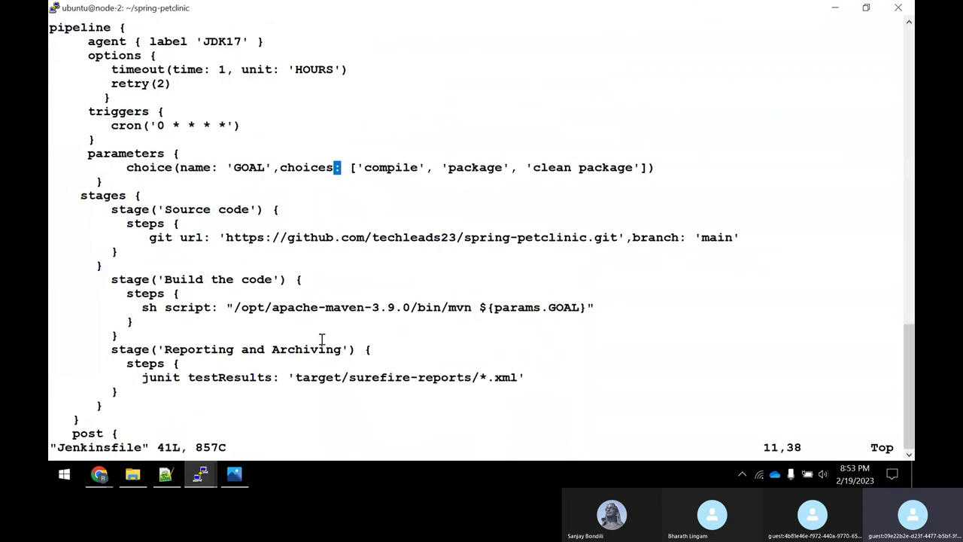
{"action": "key", "text": "Up"}
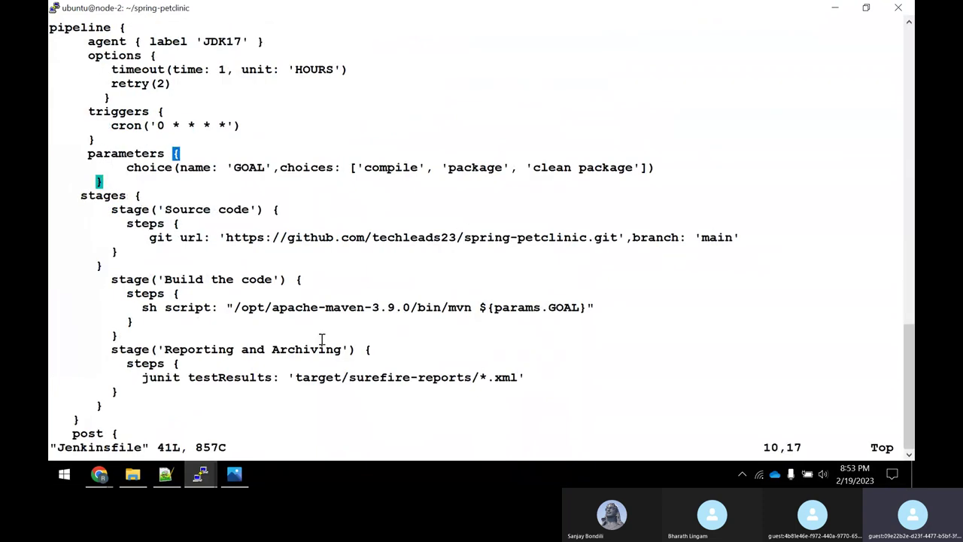
{"action": "key", "text": "Up"}
{"action": "key", "text": "Down"}
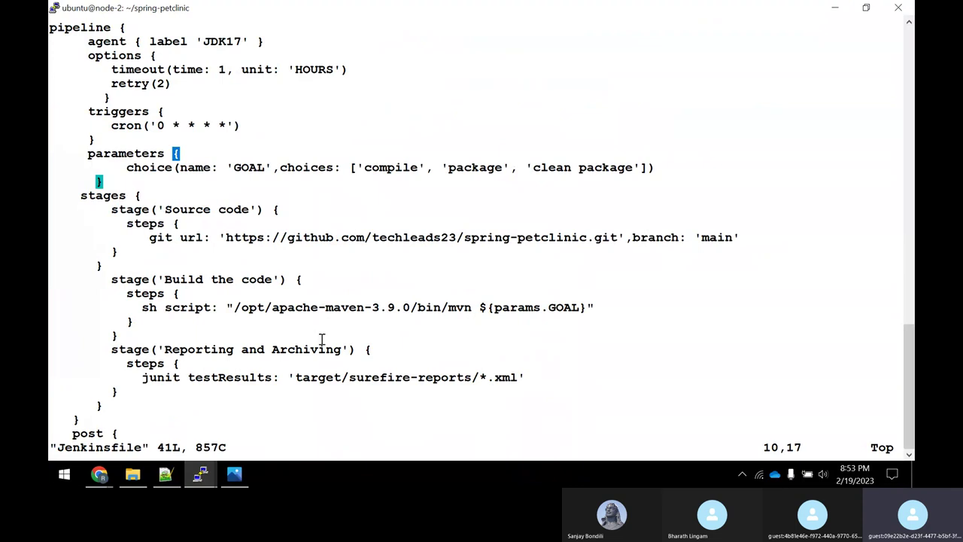
Append ' and Sonar Cube' to the 'Build the code' stage name in vim.
{"action": "key", "text": "Down"}
{"action": "key", "text": "Down"}
{"action": "key", "text": "Down"}
{"action": "key", "text": "Down"}
{"action": "key", "text": "Down"}
{"action": "key", "text": "Down"}
{"action": "key", "text": "Down"}
{"action": "key", "text": "Down"}
{"action": "key", "text": "Down"}
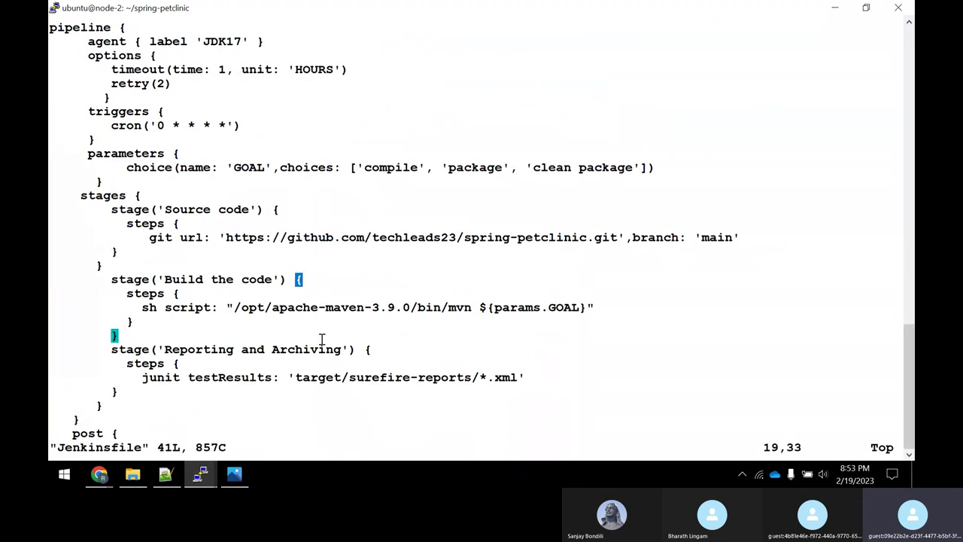
{"action": "key", "text": "Down"}
{"action": "key", "text": "Down"}
{"action": "key", "text": "Up"}
{"action": "key", "text": "Up"}
{"action": "key", "text": "Left"}
{"action": "key", "text": "Left"}
{"action": "key", "text": "Left"}
{"action": "key", "text": "Left"}
{"action": "key", "text": "Right"}
{"action": "type", "text": "ild the code and Sonar"}
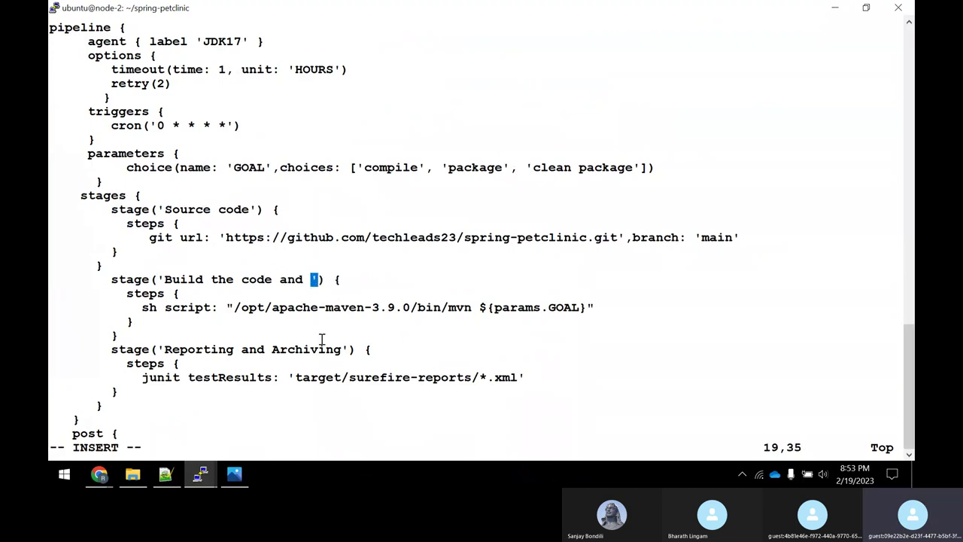
{"action": "type", "text": " Cube"}
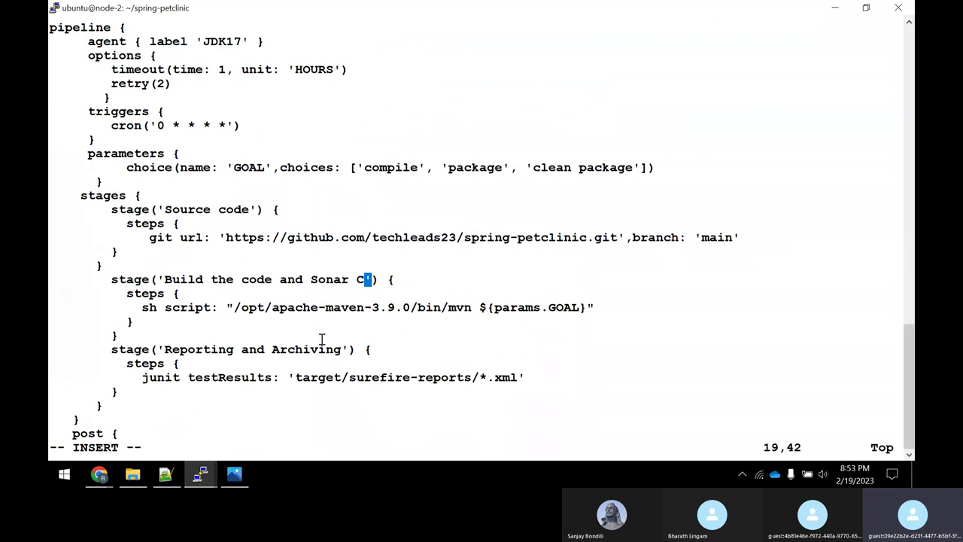
Check the Jenkins SonarQube docs, then finish the stage name with 'Analysis'.
{"action": "key", "text": "alt+Tab"}
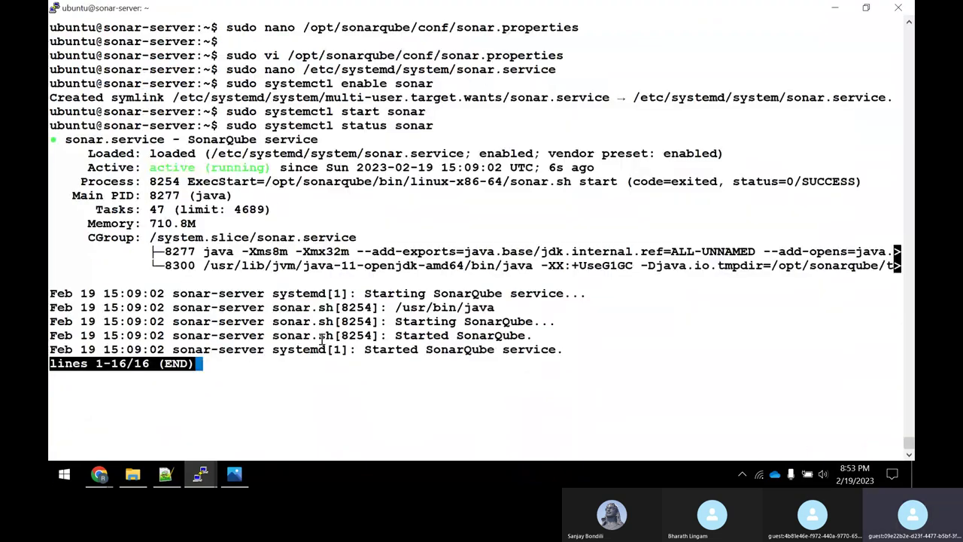
{"action": "mouse_move", "coordinate": [113, 480]}
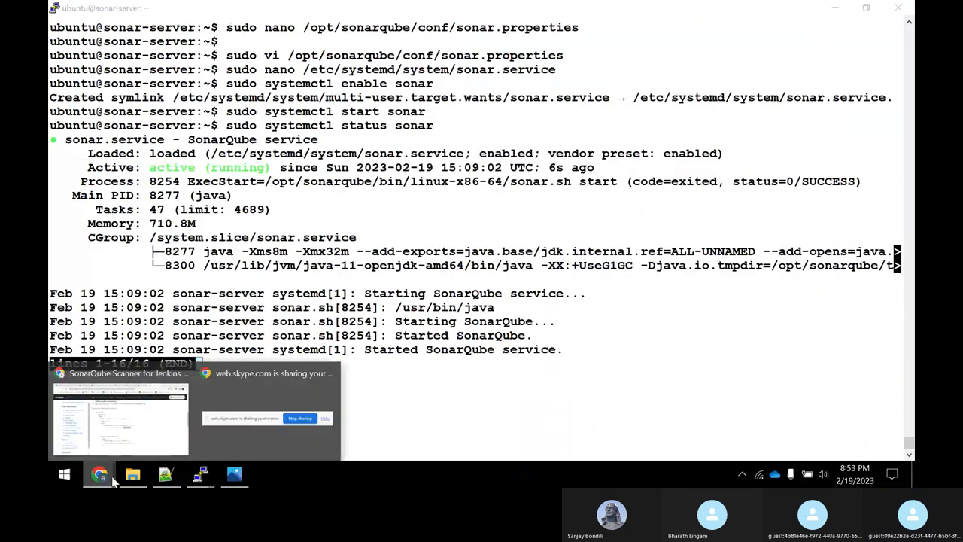
{"action": "left_click", "coordinate": [162, 439]}
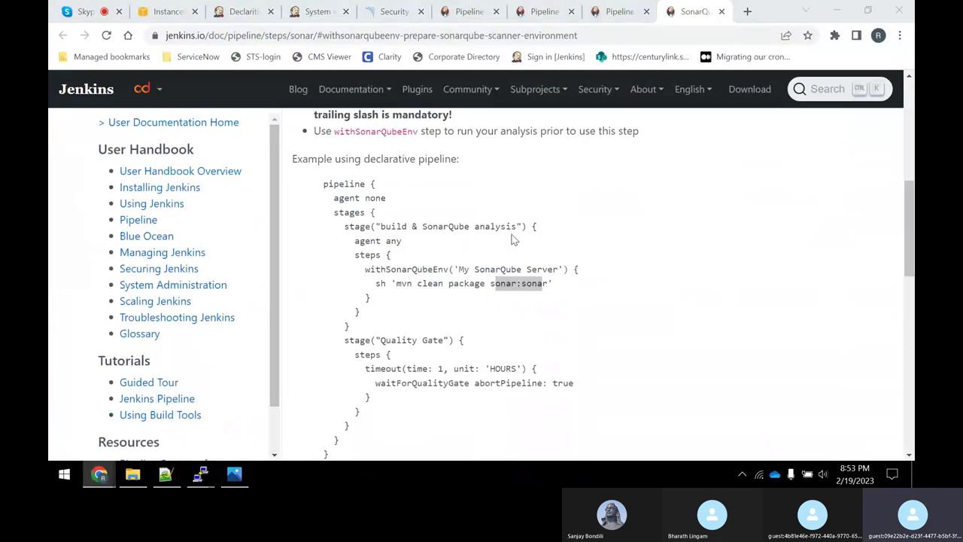
{"action": "key", "text": "alt+Tab"}
{"action": "key", "text": "alt+Tab"}
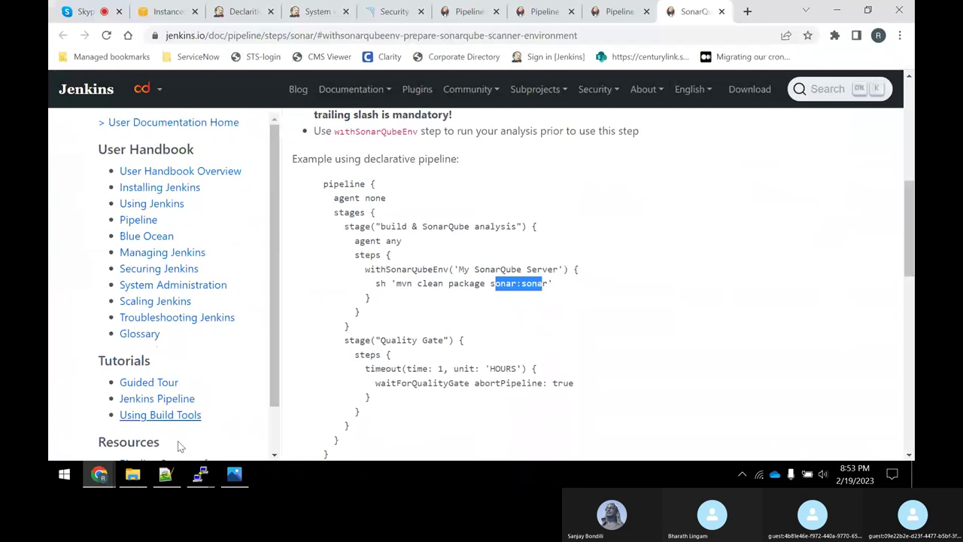
{"action": "left_click", "coordinate": [200, 474]}
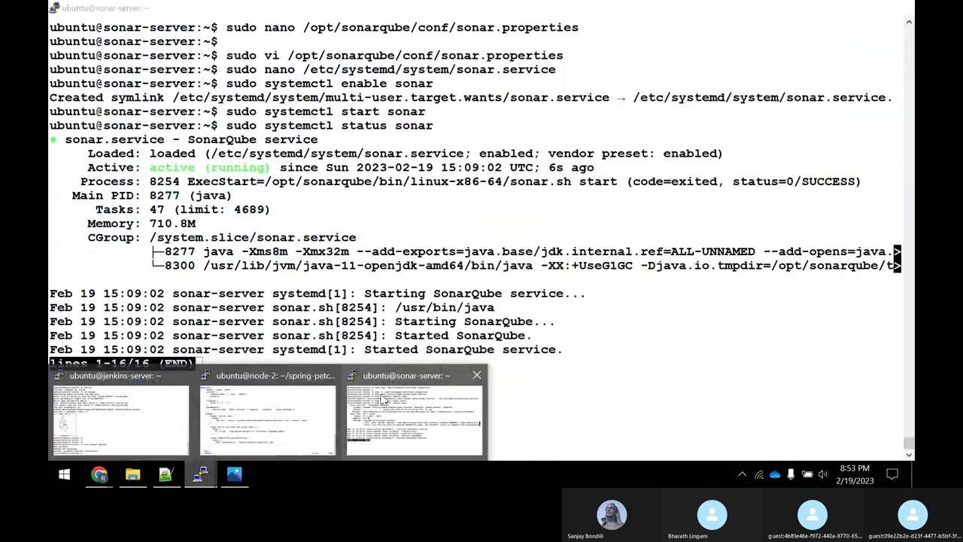
{"action": "mouse_move", "coordinate": [278, 407]}
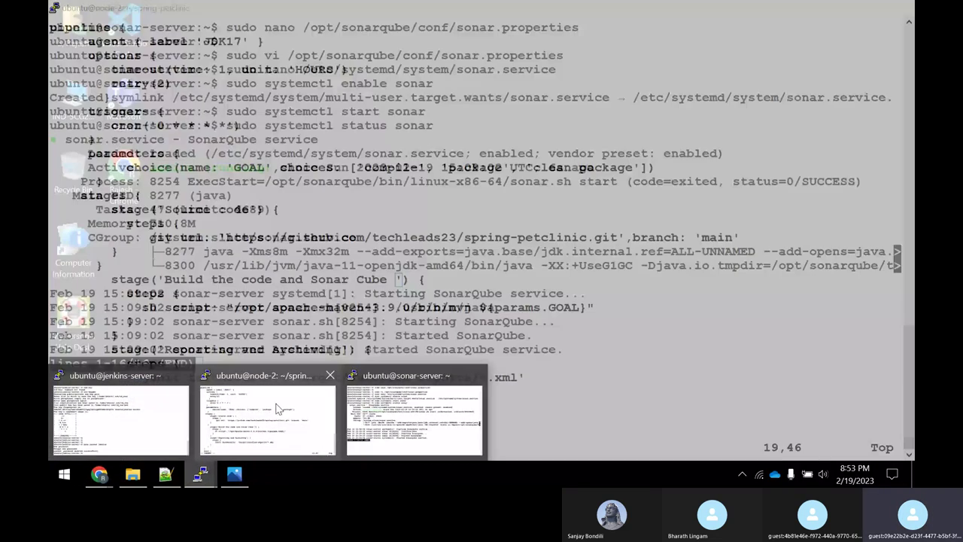
{"action": "left_click", "coordinate": [279, 407]}
{"action": "type", "text": "Analysis"}
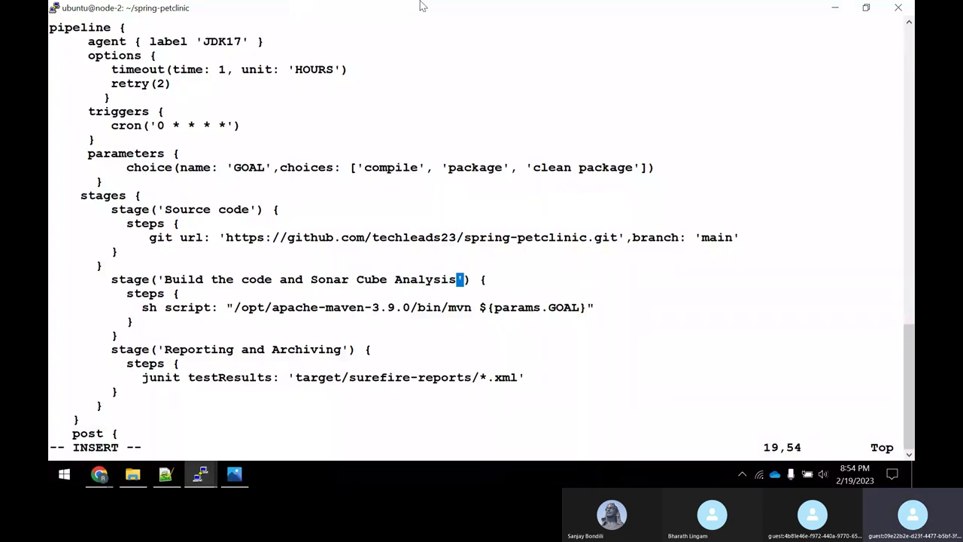
Select the docs' withSonarQubeEnv example and open a new line in the build steps.
{"action": "left_click", "coordinate": [100, 474]}
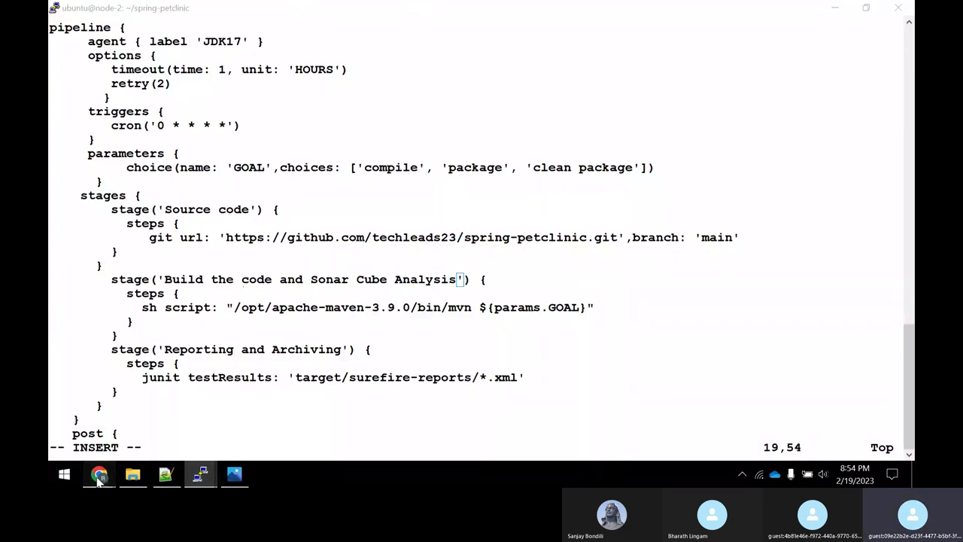
{"action": "left_click", "coordinate": [141, 415]}
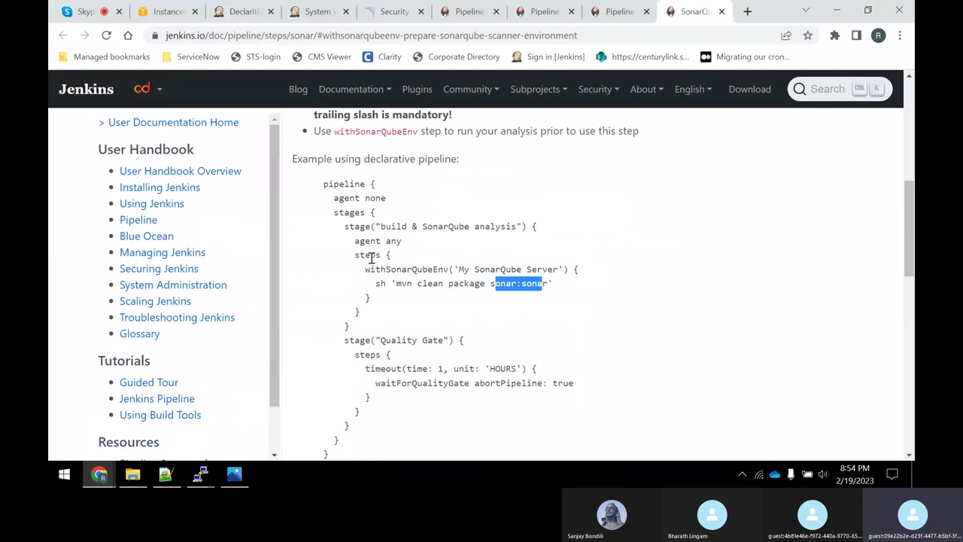
{"action": "double_click", "coordinate": [371, 258]}
{"action": "left_click_drag", "start_coordinate": [369, 268], "coordinate": [560, 281]}
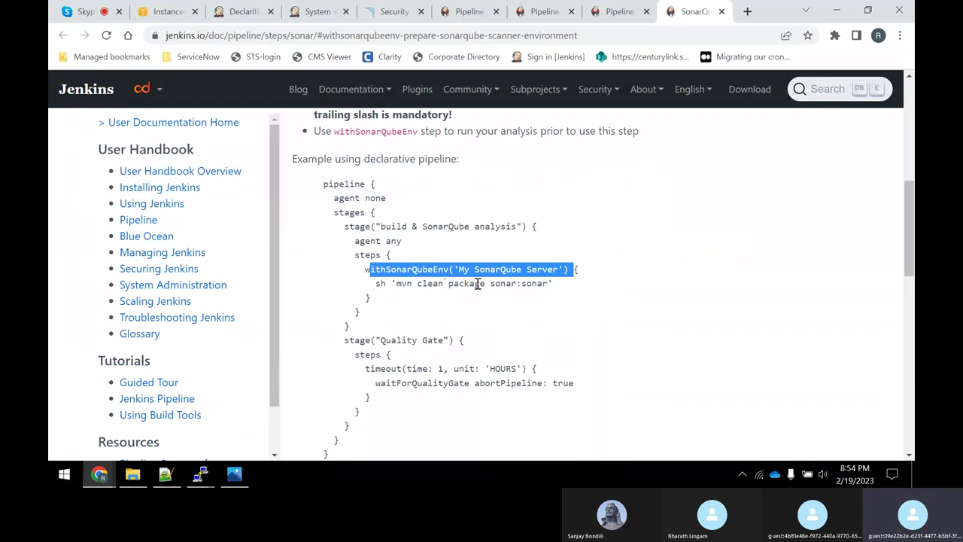
{"action": "key", "text": "alt+Tab"}
{"action": "key", "text": "Down"}
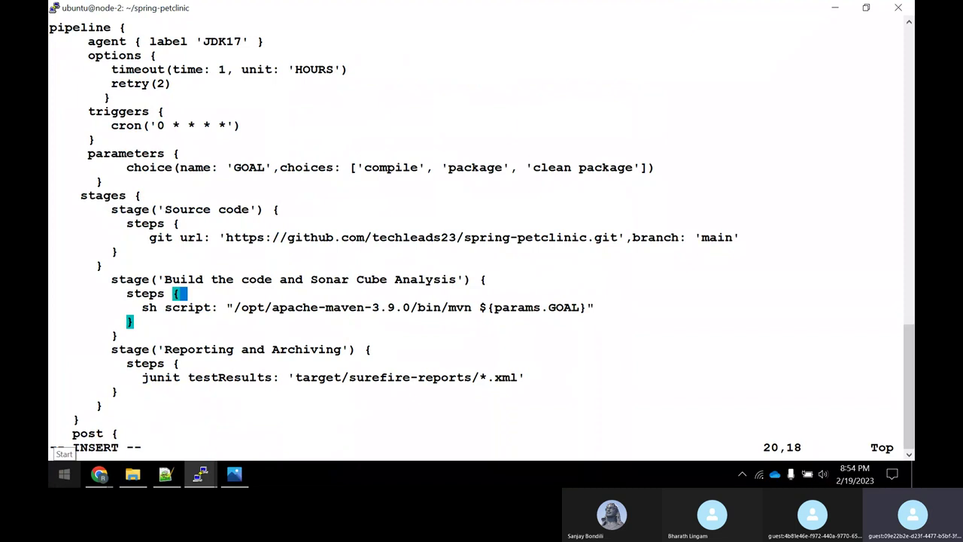
{"action": "key", "text": "Return"}
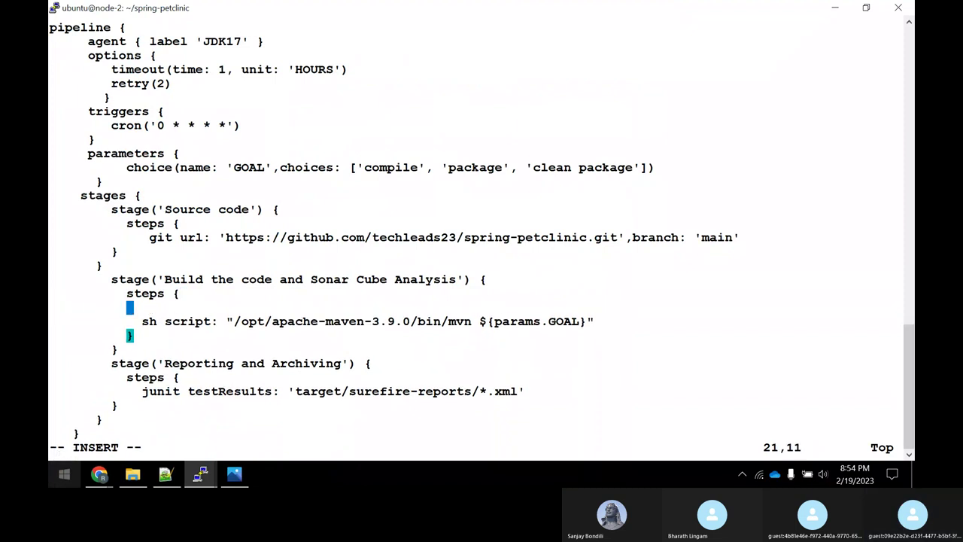
Copy withSonarQubeEnv('My SonarQube Server') from the docs and paste it into the build steps.
{"action": "key", "text": "alt+Tab"}
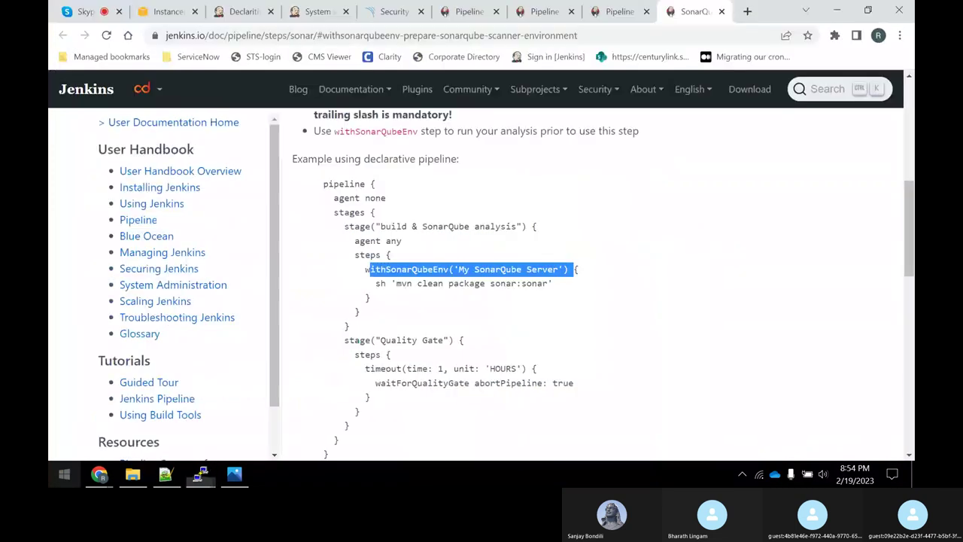
{"action": "left_click", "coordinate": [408, 269]}
{"action": "left_click_drag", "start_coordinate": [364, 269], "coordinate": [572, 280]}
{"action": "right_click", "coordinate": [572, 280]}
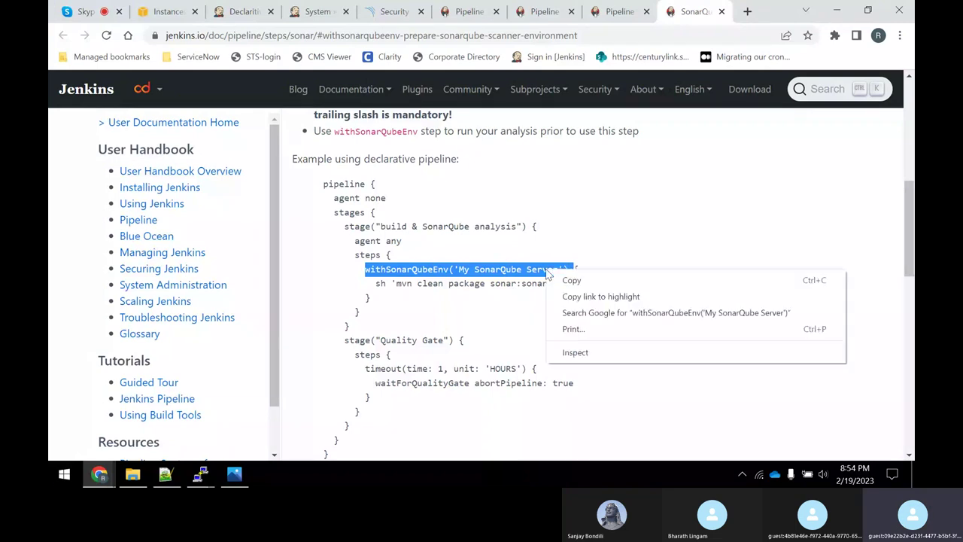
{"action": "left_click", "coordinate": [570, 278]}
{"action": "key", "text": "alt+Tab"}
{"action": "right_click", "coordinate": [475, 278]}
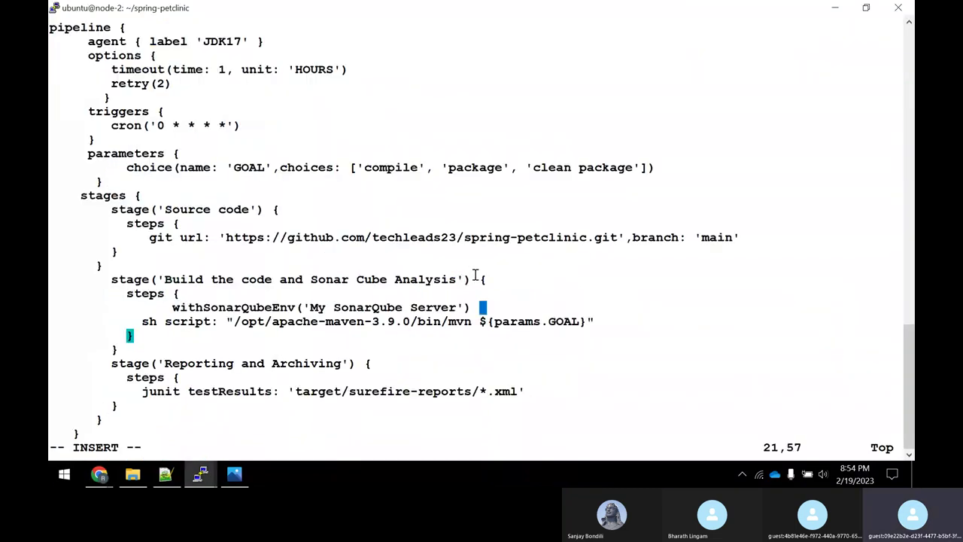
Replace the pasted server name with SONAR_LATEST.
{"action": "key", "text": "Escape"}
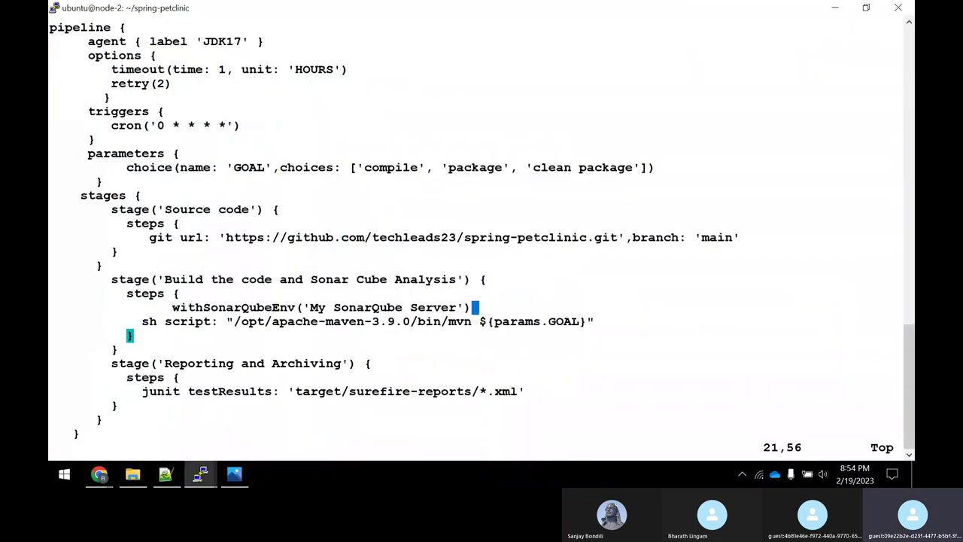
{"action": "key", "text": "Left"}
{"action": "key", "text": "Left"}
{"action": "key", "text": "Left"}
{"action": "key", "text": "Left"}
{"action": "key", "text": "Left"}
{"action": "key", "text": "Left"}
{"action": "key", "text": "Left"}
{"action": "key", "text": "Left"}
{"action": "key", "text": "Left"}
{"action": "key", "text": "Left"}
{"action": "key", "text": "Left"}
{"action": "key", "text": "Left"}
{"action": "key", "text": "Left"}
{"action": "key", "text": "Left"}
{"action": "key", "text": "Left"}
{"action": "key", "text": "Left"}
{"action": "key", "text": "Left"}
{"action": "key", "text": "Left"}
{"action": "key", "text": "Left"}
{"action": "key", "text": "Left"}
{"action": "key", "text": "Left"}
{"action": "key", "text": "x"}
{"action": "key", "text": "x"}
{"action": "key", "text": "x"}
{"action": "key", "text": "x"}
{"action": "key", "text": "x"}
{"action": "key", "text": "x"}
{"action": "key", "text": "x"}
{"action": "key", "text": "x"}
{"action": "key", "text": "x"}
{"action": "key", "text": "x"}
{"action": "key", "text": "x"}
{"action": "key", "text": "x"}
{"action": "key", "text": "x"}
{"action": "key", "text": "x"}
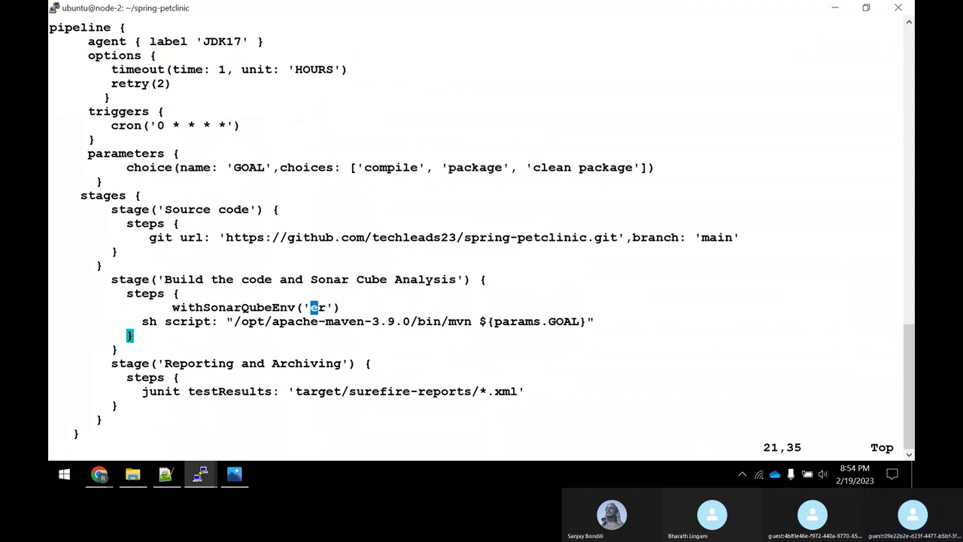
{"action": "key", "text": "x"}
{"action": "type", "text": "i"}
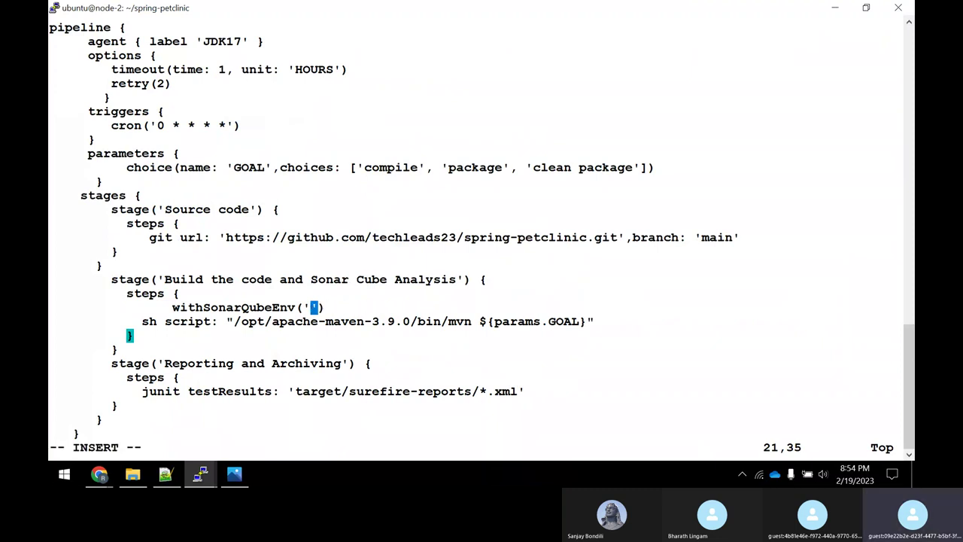
{"action": "type", "text": "SONAR"}
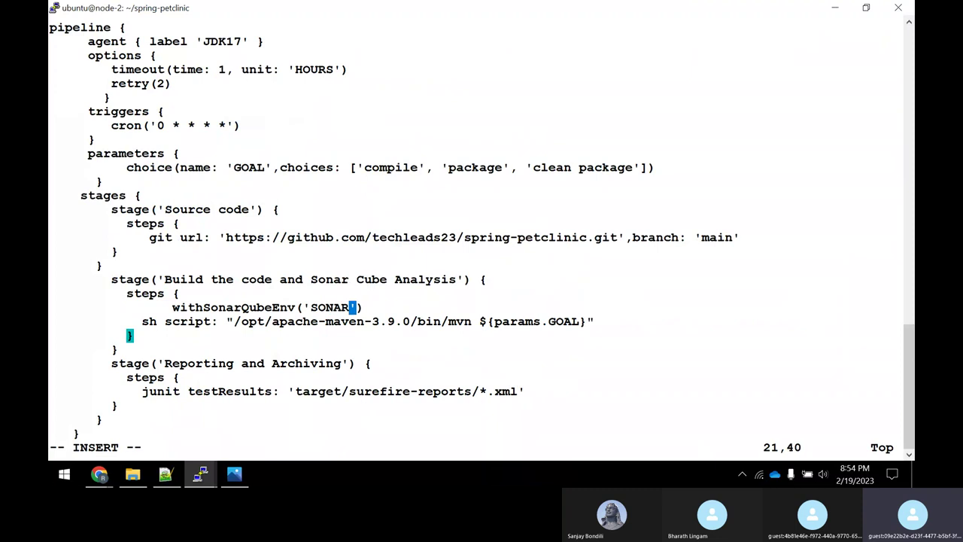
{"action": "type", "text": "_LATEST"}
{"action": "key", "text": "alt+Tab"}
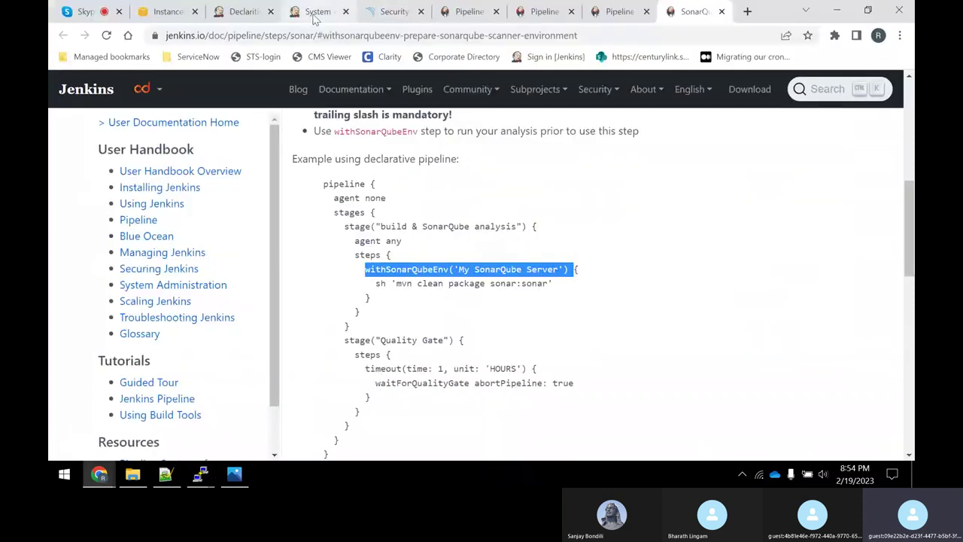
{"action": "left_click", "coordinate": [312, 12]}
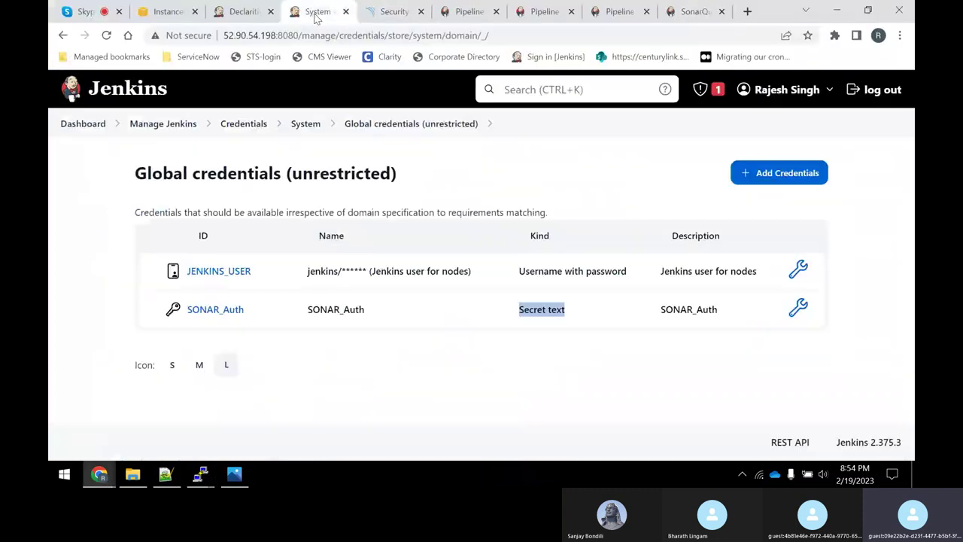
{"action": "left_click", "coordinate": [244, 14]}
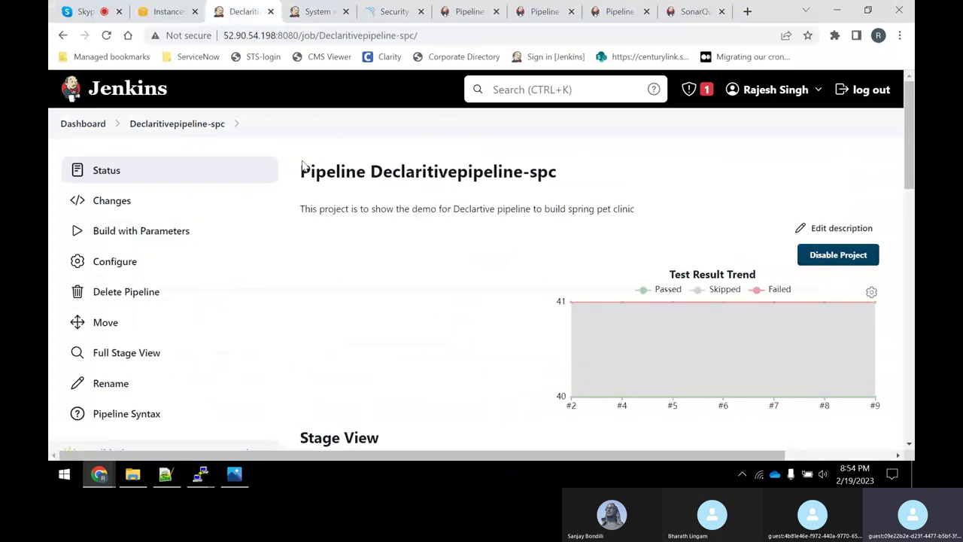
{"action": "left_click", "coordinate": [318, 10]}
{"action": "left_click", "coordinate": [174, 129]}
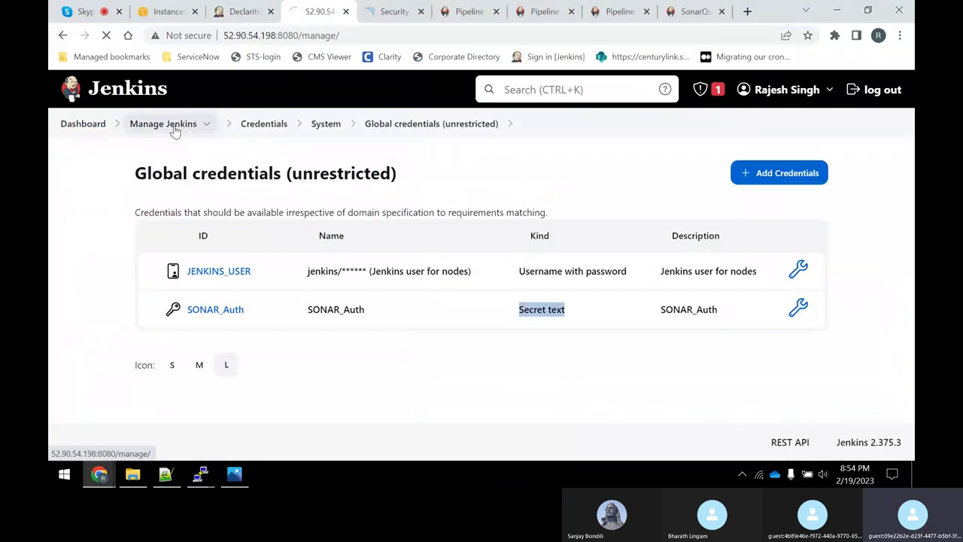
{"action": "left_click", "coordinate": [413, 340]}
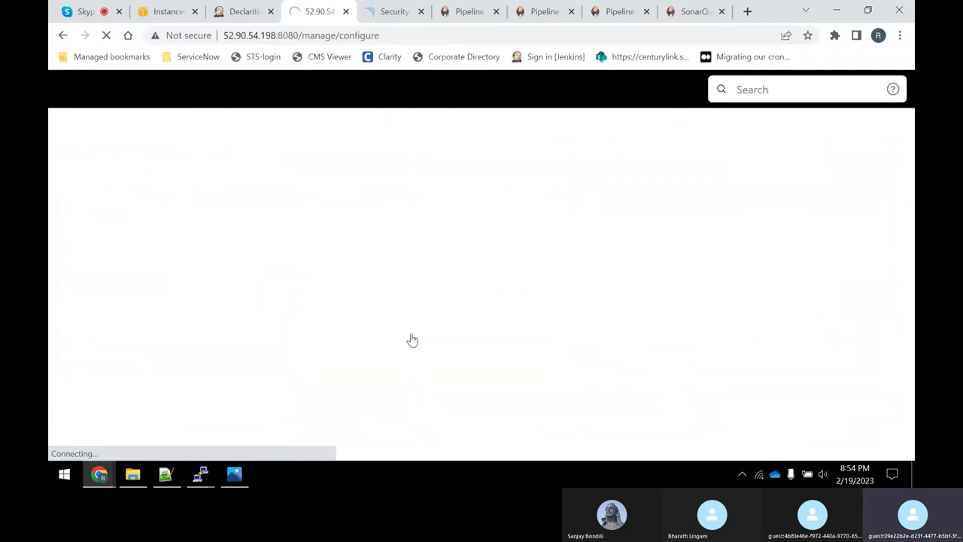
{"action": "scroll", "coordinate": [391, 311], "scroll_direction": "down", "scroll_amount": 5}
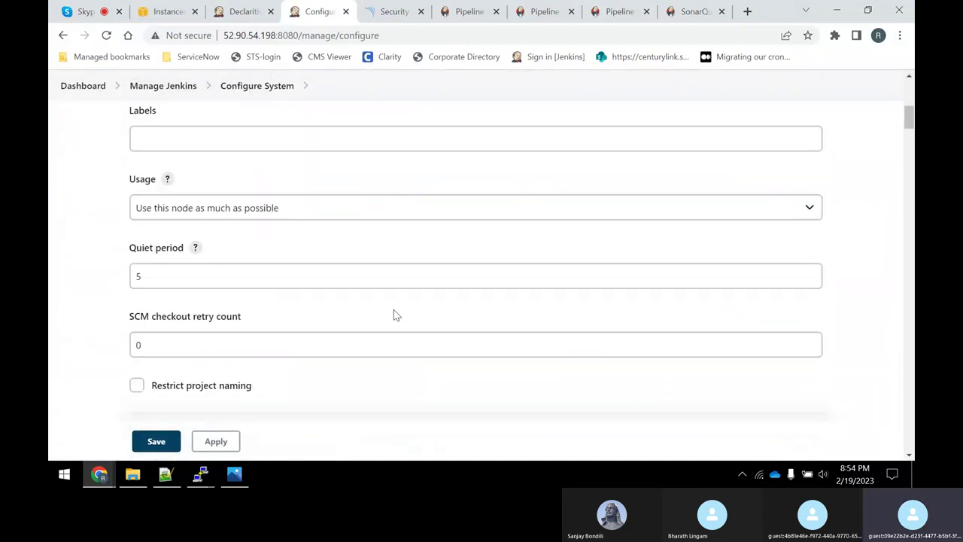
{"action": "scroll", "coordinate": [394, 310], "scroll_direction": "down", "scroll_amount": 20}
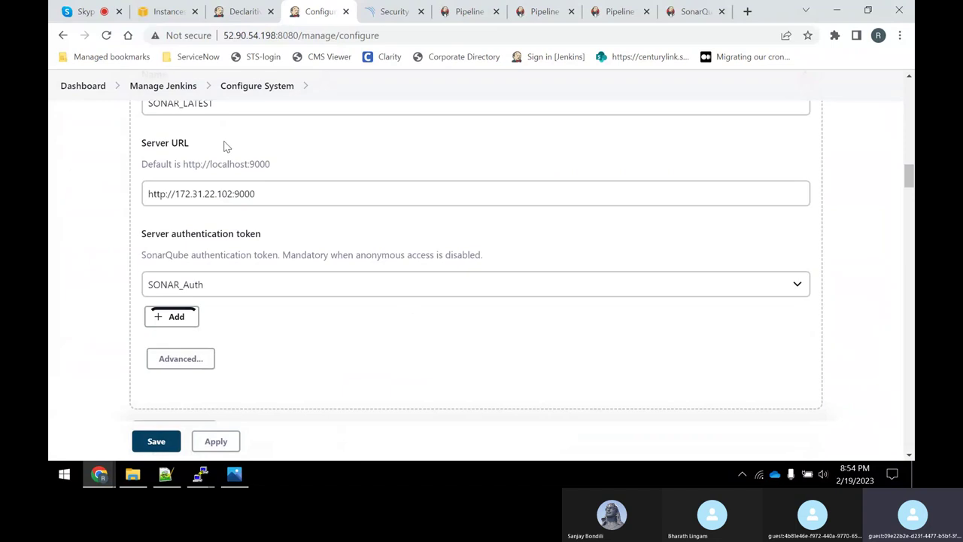
{"action": "scroll", "coordinate": [223, 155], "scroll_direction": "up", "scroll_amount": 1}
{"action": "left_click_drag", "start_coordinate": [225, 170], "coordinate": [166, 170]}
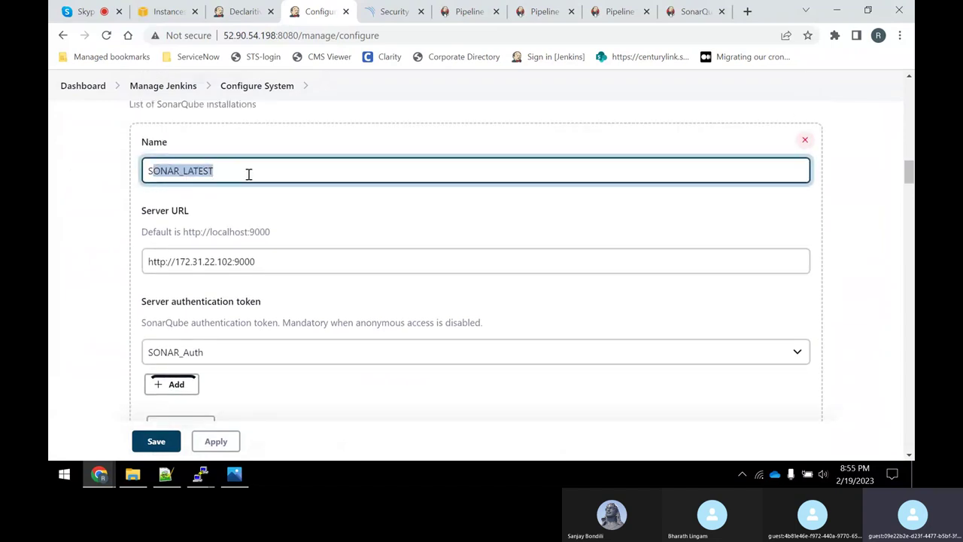
{"action": "key", "text": "alt+Tab"}
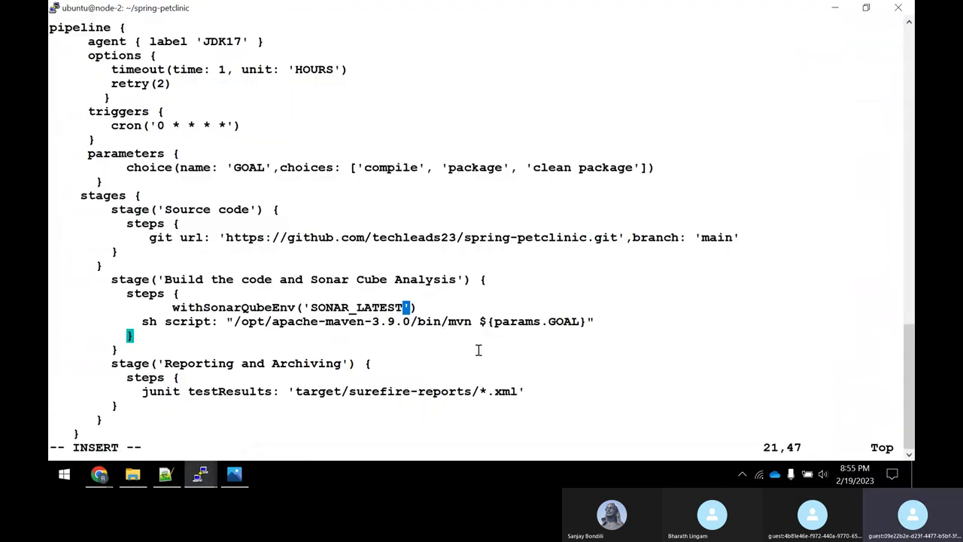
Close the server name with ') and compare against the SonarQube step docs example.
{"action": "key", "text": "alt+Tab"}
{"action": "key", "text": "alt+Tab"}
{"action": "type", "text": "')"}
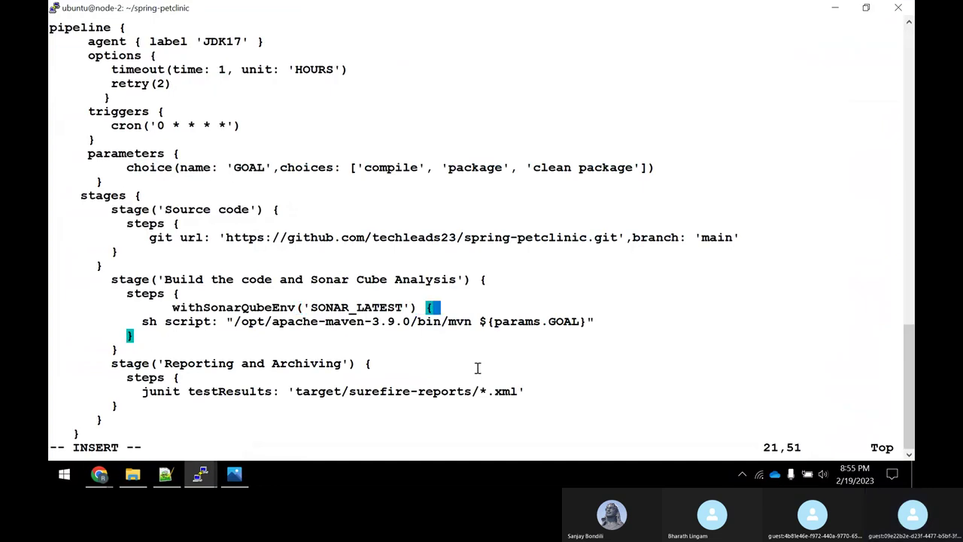
{"action": "left_click", "coordinate": [100, 474]}
{"action": "left_click", "coordinate": [120, 406]}
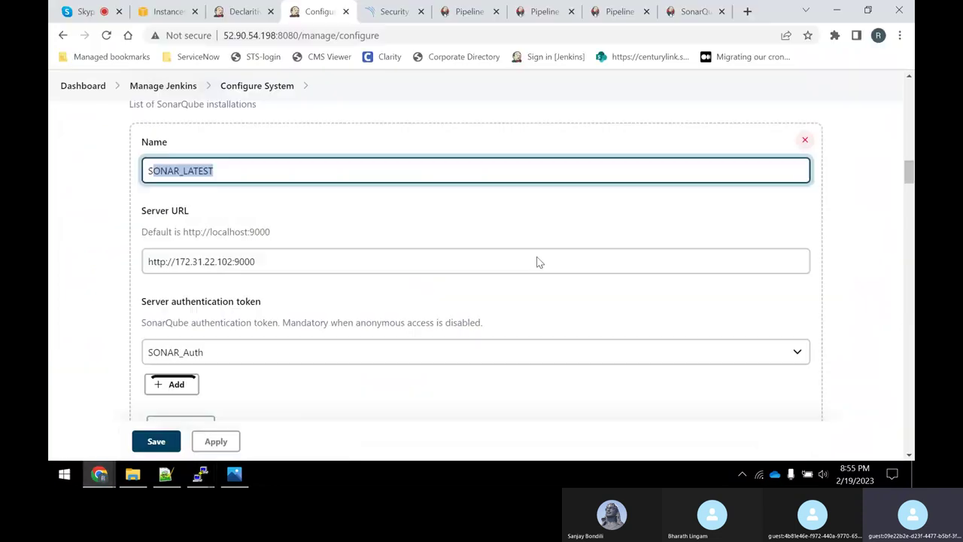
{"action": "left_click", "coordinate": [696, 11]}
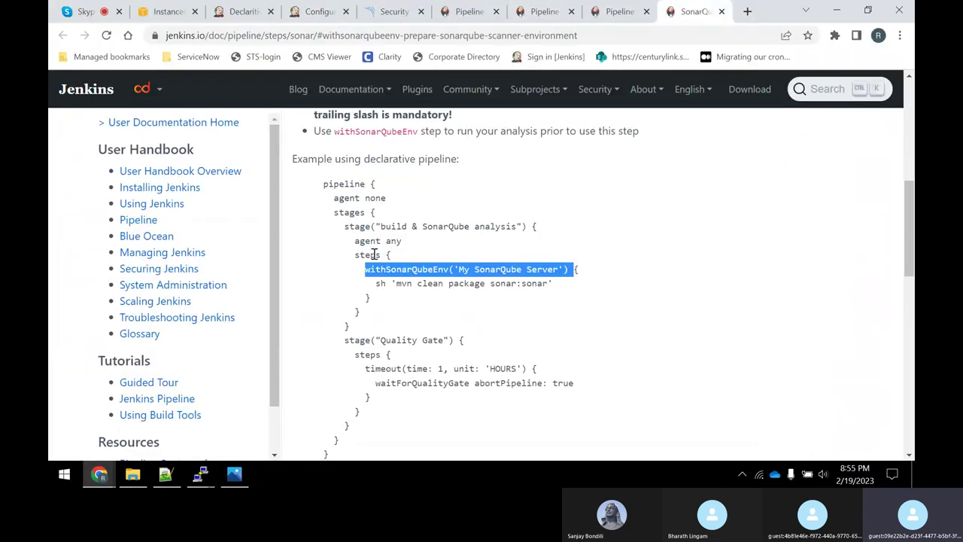
{"action": "key", "text": "alt+Tab"}
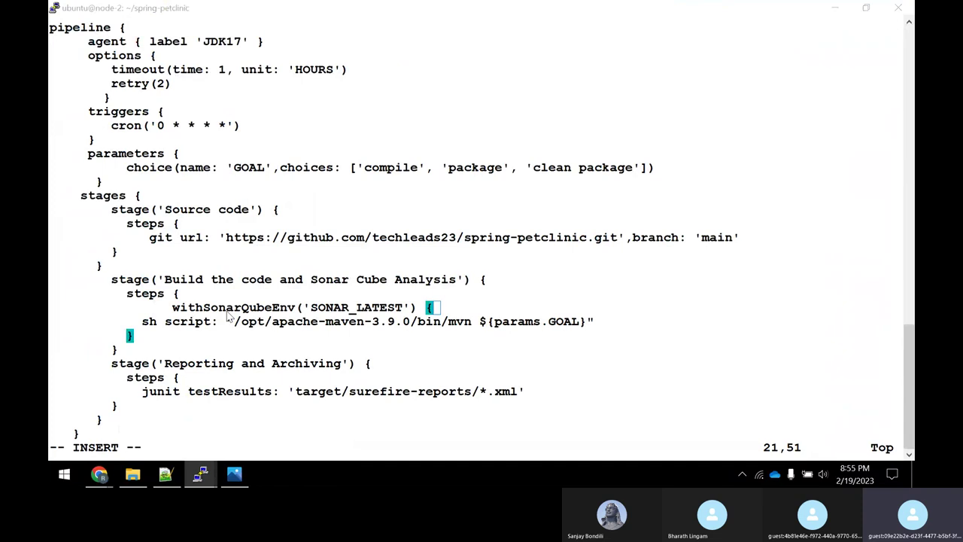
{"action": "key", "text": "alt+Tab"}
{"action": "key", "text": "alt+Tab"}
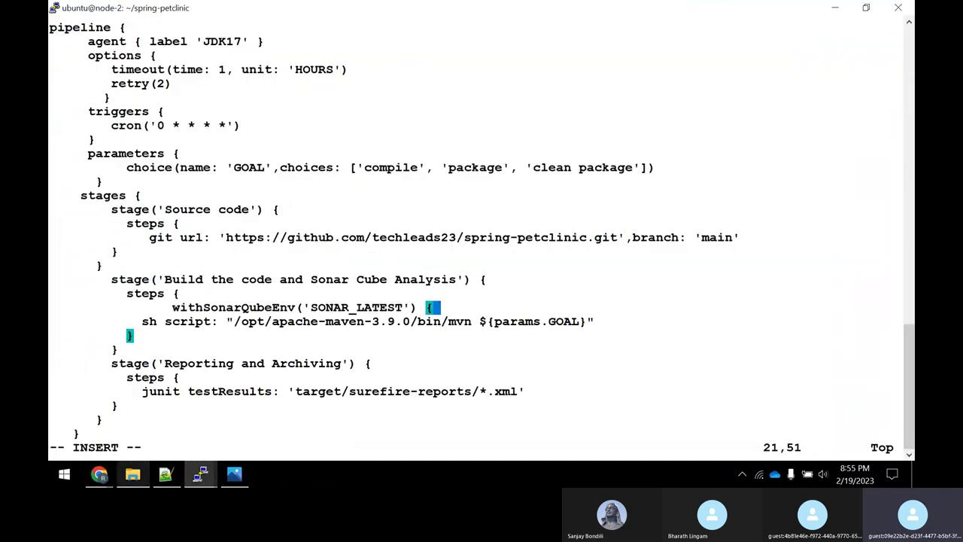
Indent the sh script line inside withSonarQubeEnv('SONAR_LATEST'), deleting the stray i character.
{"action": "key", "text": "Down"}
{"action": "key", "text": "Down"}
{"action": "key", "text": "Up"}
{"action": "key", "text": "Left"}
{"action": "key", "text": "Left"}
{"action": "key", "text": "Left"}
{"action": "key", "text": "Left"}
{"action": "key", "text": "Left"}
{"action": "key", "text": "Left"}
{"action": "key", "text": "Left"}
{"action": "key", "text": "Left"}
{"action": "key", "text": "Left"}
{"action": "key", "text": "Left"}
{"action": "key", "text": "Left"}
{"action": "key", "text": "Left"}
{"action": "key", "text": "Left"}
{"action": "key", "text": "Left"}
{"action": "key", "text": "Left"}
{"action": "key", "text": "Left"}
{"action": "key", "text": "Left"}
{"action": "key", "text": "Left"}
{"action": "key", "text": "Left"}
{"action": "key", "text": "Left"}
{"action": "key", "text": "Left"}
{"action": "key", "text": "Left"}
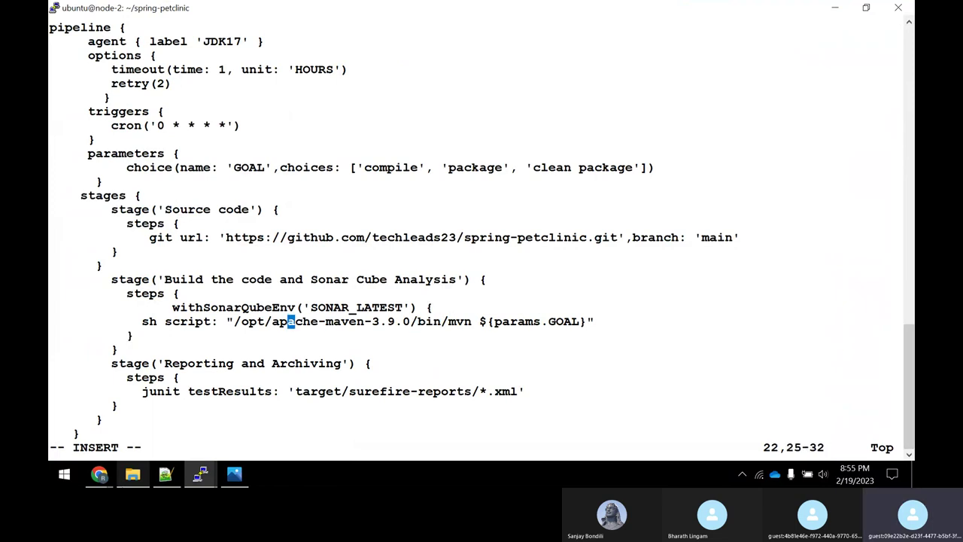
{"action": "key", "text": "Left"}
{"action": "key", "text": "Left"}
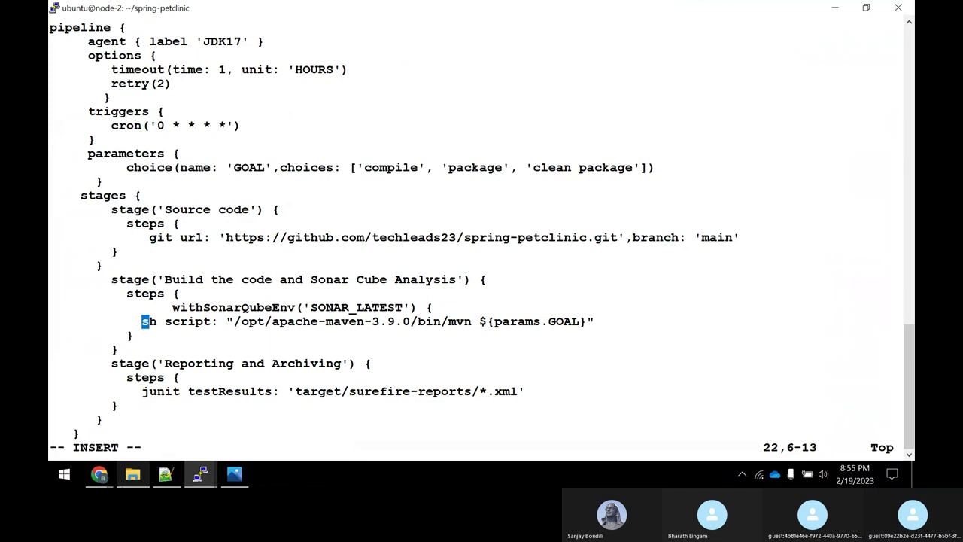
{"action": "type", "text": "i"}
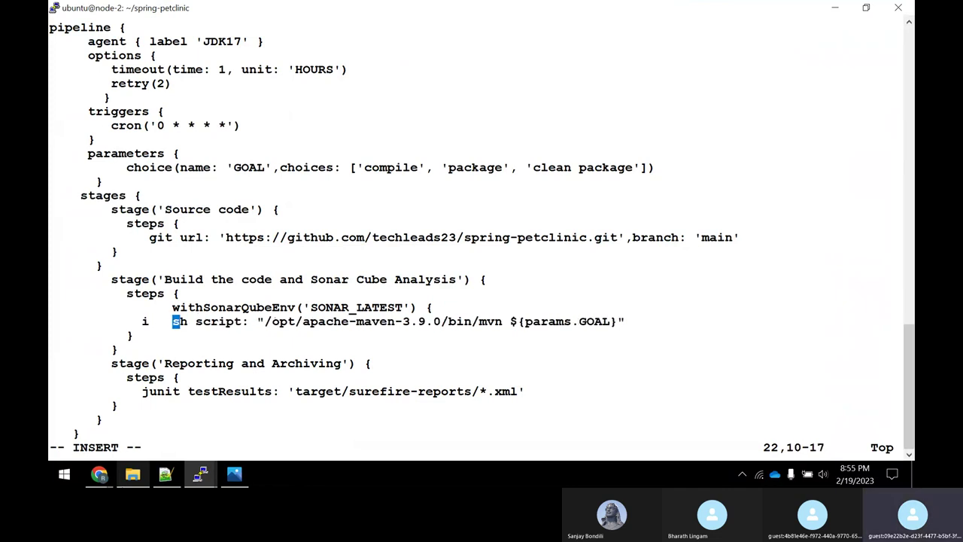
{"action": "key", "text": "Escape"}
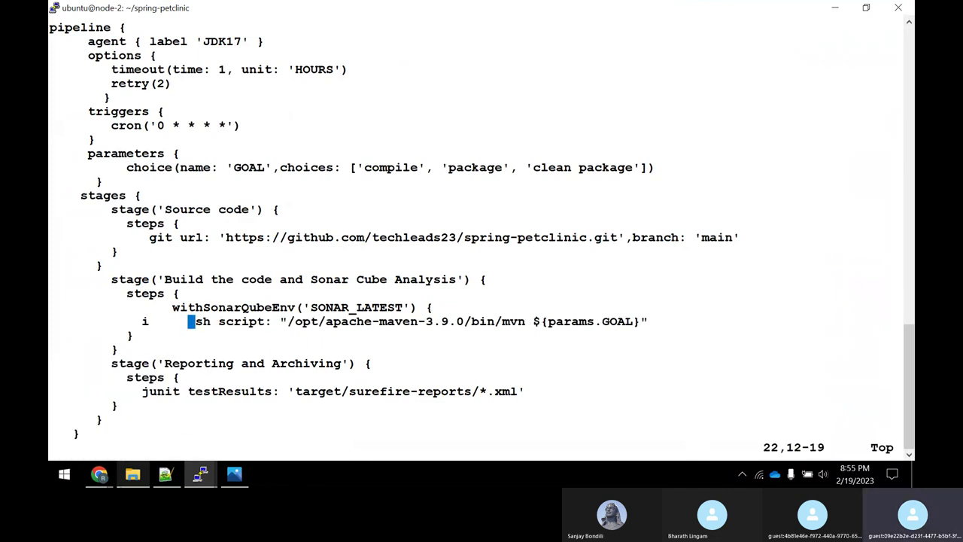
{"action": "key", "text": "Left"}
{"action": "key", "text": "Left"}
{"action": "key", "text": "Left"}
{"action": "key", "text": "Left"}
{"action": "key", "text": "Left"}
{"action": "key", "text": "Left"}
{"action": "key", "text": "x"}
{"action": "key", "text": "x"}
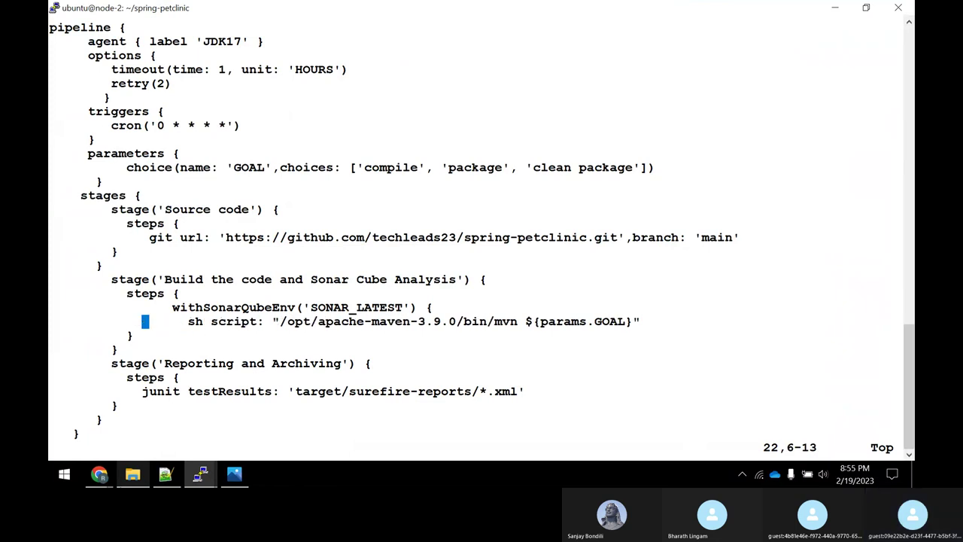
{"action": "key", "text": "Right"}
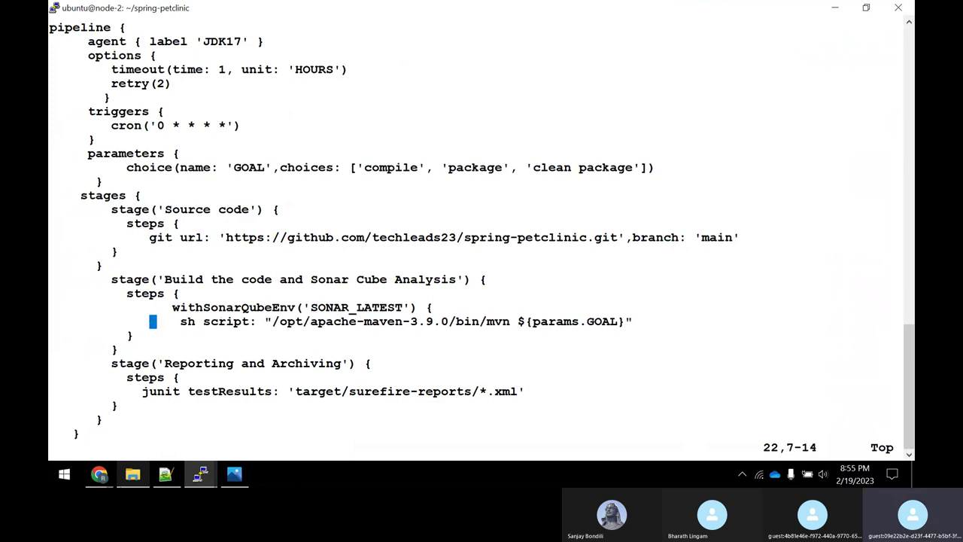
{"action": "key", "text": "Right"}
{"action": "key", "text": "Right"}
{"action": "key", "text": "Right"}
{"action": "key", "text": "Right"}
{"action": "key", "text": "Right"}
{"action": "key", "text": "Right"}
{"action": "key", "text": "Right"}
{"action": "key", "text": "Right"}
{"action": "key", "text": "Right"}
{"action": "key", "text": "Right"}
{"action": "key", "text": "Right"}
{"action": "key", "text": "Right"}
{"action": "key", "text": "Right"}
{"action": "key", "text": "Right"}
{"action": "key", "text": "Right"}
{"action": "key", "text": "Right"}
{"action": "key", "text": "Right"}
{"action": "key", "text": "Right"}
{"action": "key", "text": "Right"}
{"action": "key", "text": "Right"}
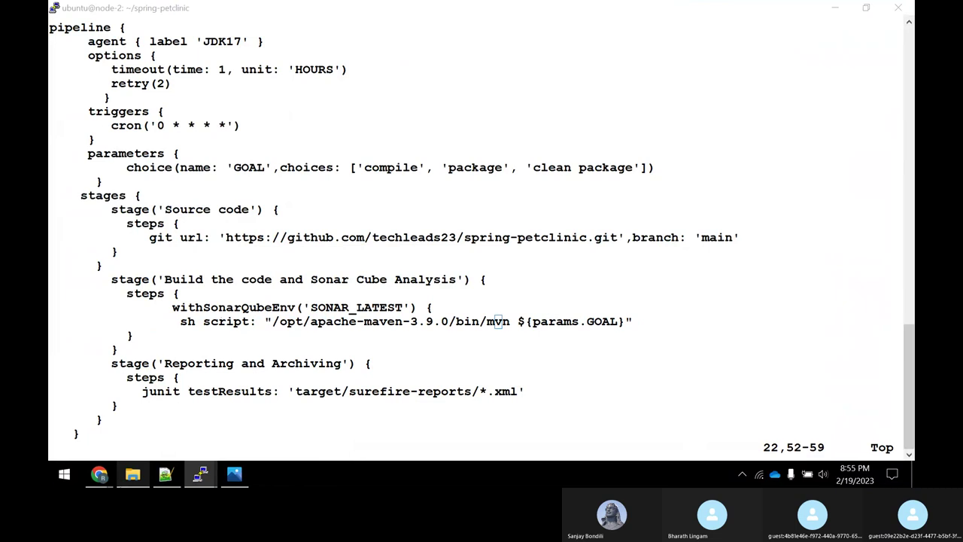
Delete the ${params.GOAL} argument from the Maven sh command.
{"action": "key", "text": "alt+Tab"}
{"action": "key", "text": "alt+Tab"}
{"action": "key", "text": "Right"}
{"action": "key", "text": "Right"}
{"action": "key", "text": "Right"}
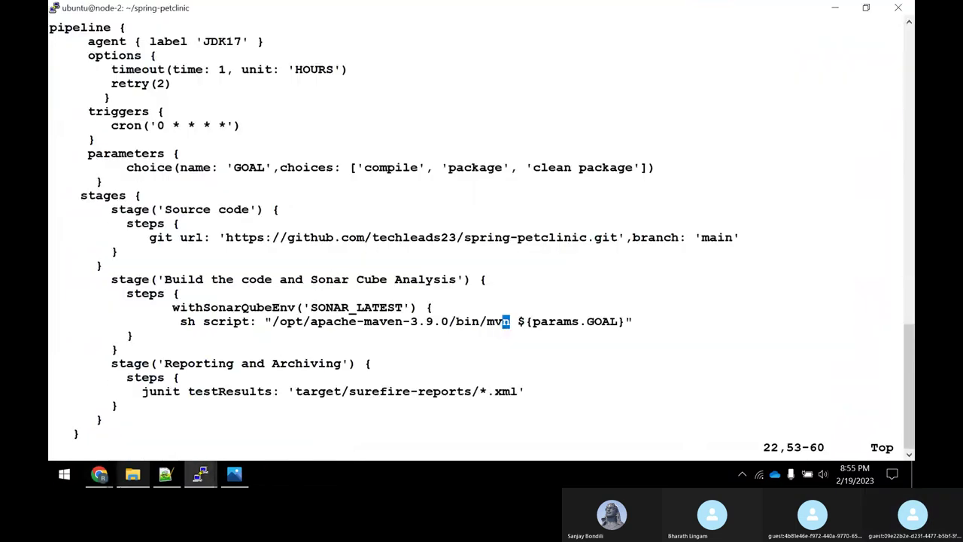
{"action": "key", "text": "Right"}
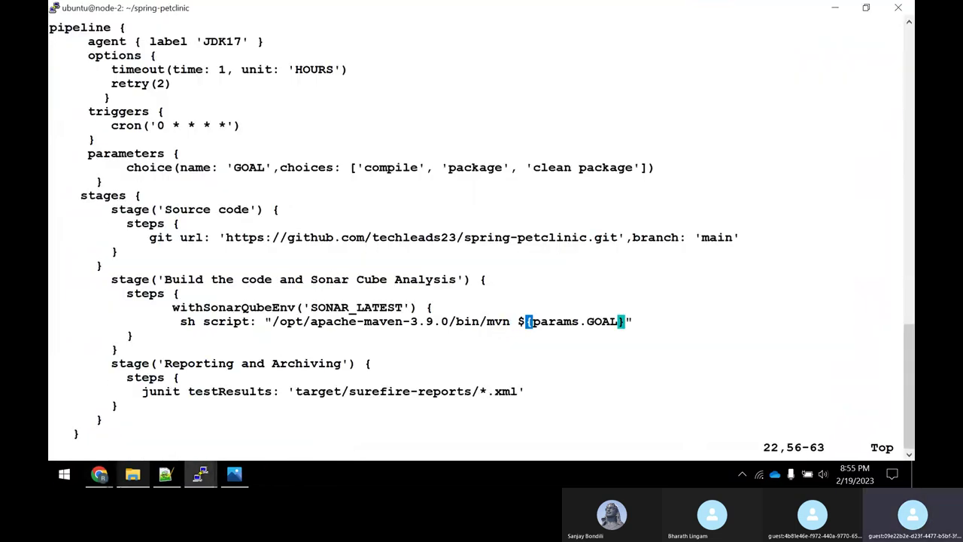
{"action": "key", "text": "Left"}
{"action": "key", "text": "x"}
{"action": "key", "text": "x"}
{"action": "key", "text": "x"}
{"action": "key", "text": "x"}
{"action": "key", "text": "x"}
{"action": "key", "text": "x"}
{"action": "key", "text": "x"}
{"action": "key", "text": "x"}
{"action": "key", "text": "x"}
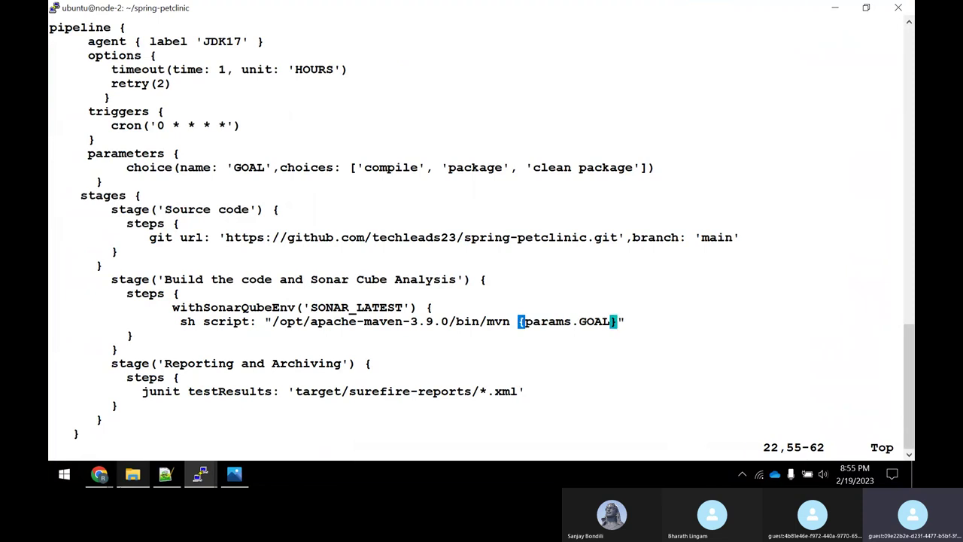
{"action": "key", "text": "x"}
{"action": "key", "text": "x"}
{"action": "key", "text": "x"}
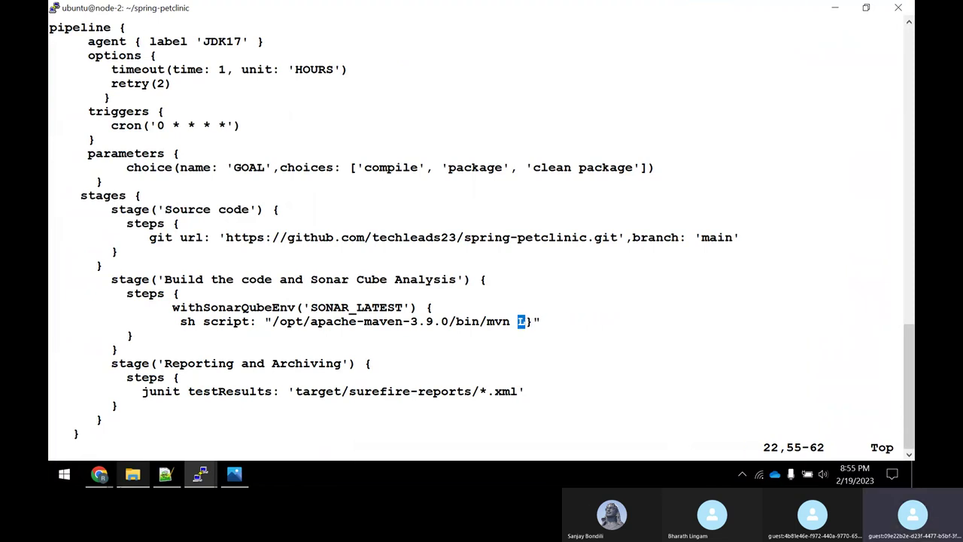
Type 'clean package sonar:sonar' as the mvn goals, fixing typos against the docs example.
{"action": "type", "text": "i"}
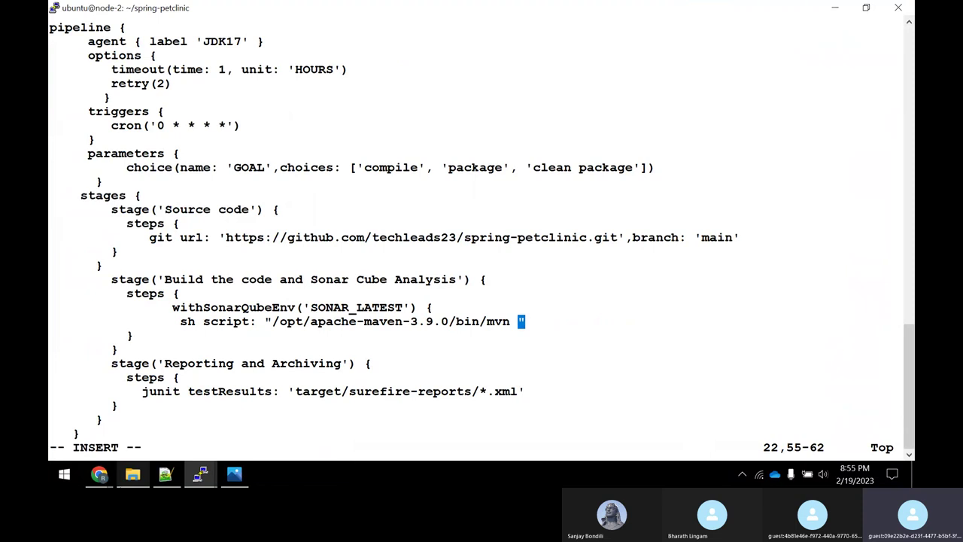
{"action": "type", "text": "clean p"}
{"action": "type", "text": "acjage"}
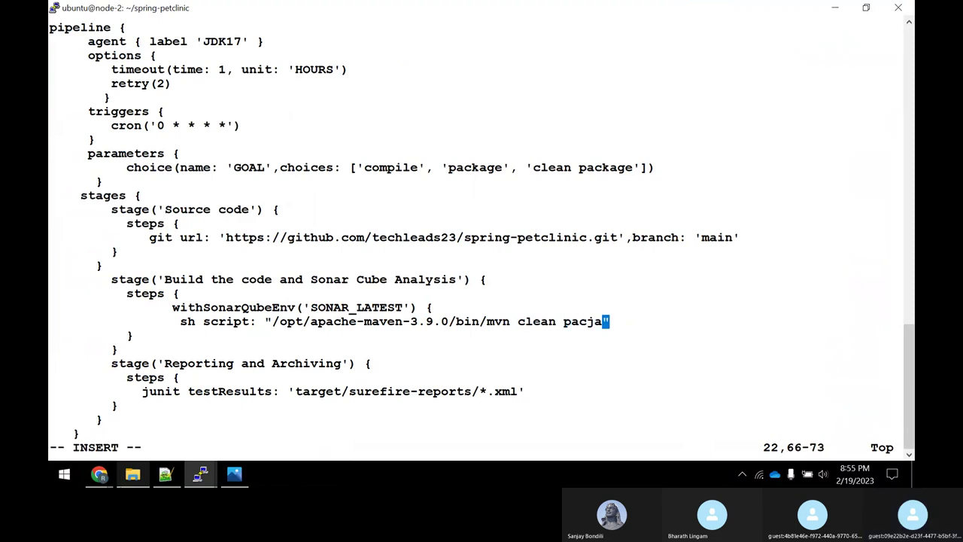
{"action": "key", "text": "BackSpace"}
{"action": "key", "text": "BackSpace"}
{"action": "key", "text": "BackSpace"}
{"action": "key", "text": "BackSpace"}
{"action": "type", "text": "kage"}
{"action": "key", "text": "alt+Tab"}
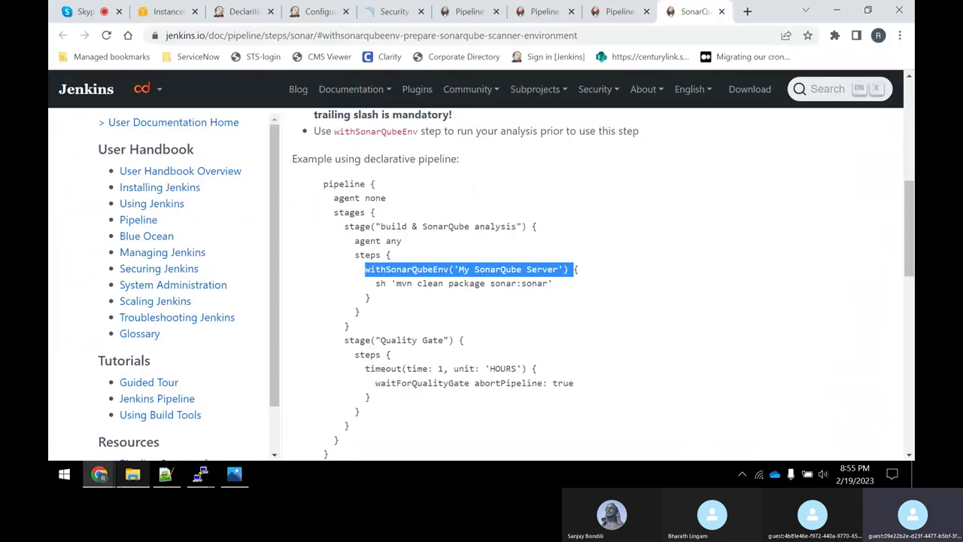
{"action": "key", "text": "alt+Tab"}
{"action": "type", "text": "sobar"}
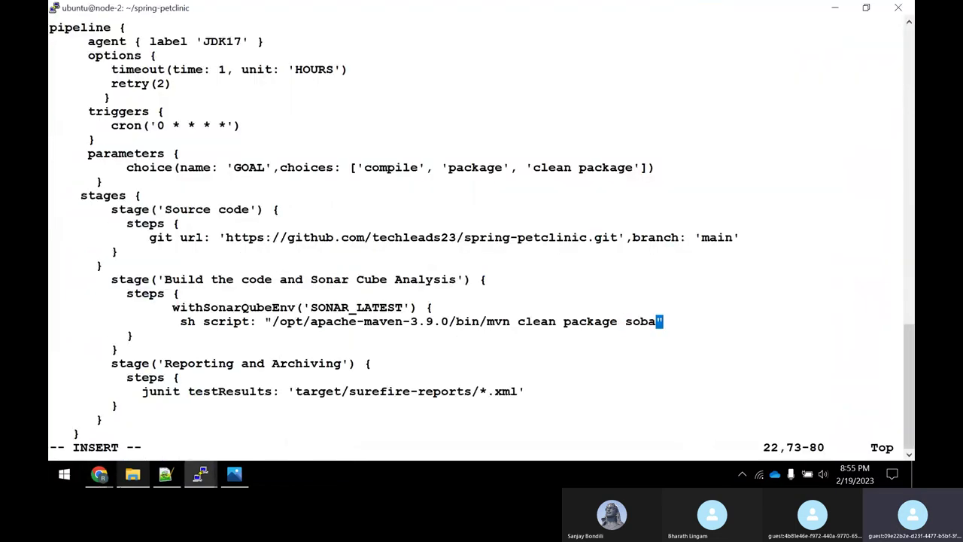
{"action": "key", "text": "BackSpace"}
{"action": "key", "text": "BackSpace"}
{"action": "type", "text": "nar:sonar"}
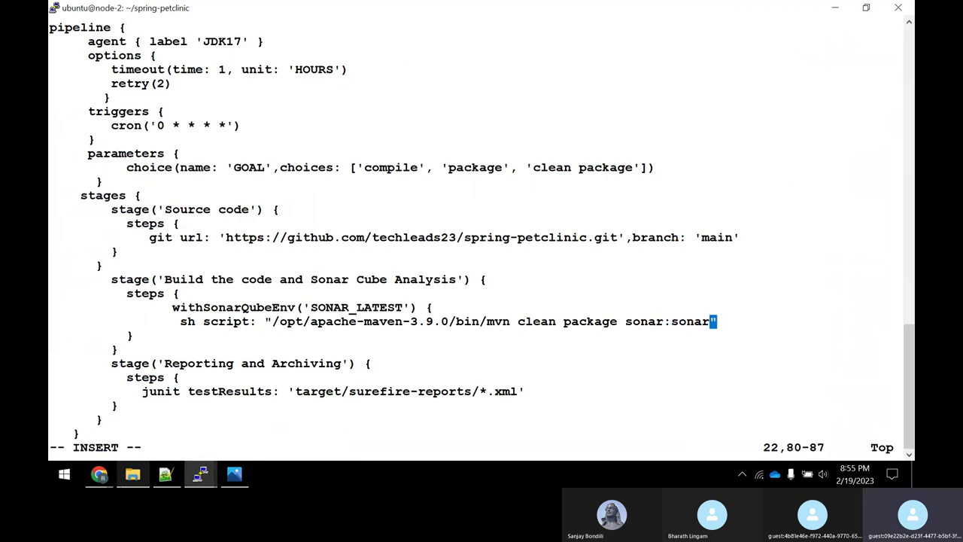
{"action": "key", "text": "alt+Tab"}
{"action": "key", "text": "alt+Tab"}
{"action": "key", "text": "Escape"}
{"action": "key", "text": "Right"}
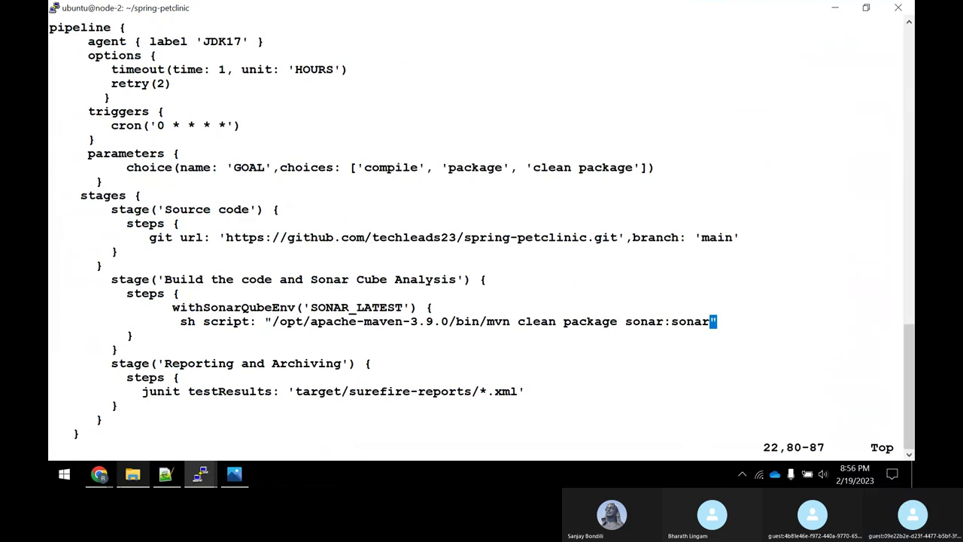
Check the Build stage's brace structure against the docs example.
{"action": "key", "text": "Left"}
{"action": "key", "text": "Left"}
{"action": "key", "text": "Left"}
{"action": "key", "text": "Left"}
{"action": "key", "text": "Left"}
{"action": "key", "text": "Left"}
{"action": "key", "text": "Left"}
{"action": "key", "text": "Left"}
{"action": "key", "text": "Left"}
{"action": "key", "text": "Left"}
{"action": "key", "text": "Left"}
{"action": "key", "text": "Left"}
{"action": "key", "text": "Left"}
{"action": "key", "text": "Left"}
{"action": "key", "text": "Left"}
{"action": "key", "text": "Left"}
{"action": "key", "text": "Left"}
{"action": "key", "text": "Left"}
{"action": "key", "text": "Left"}
{"action": "key", "text": "Left"}
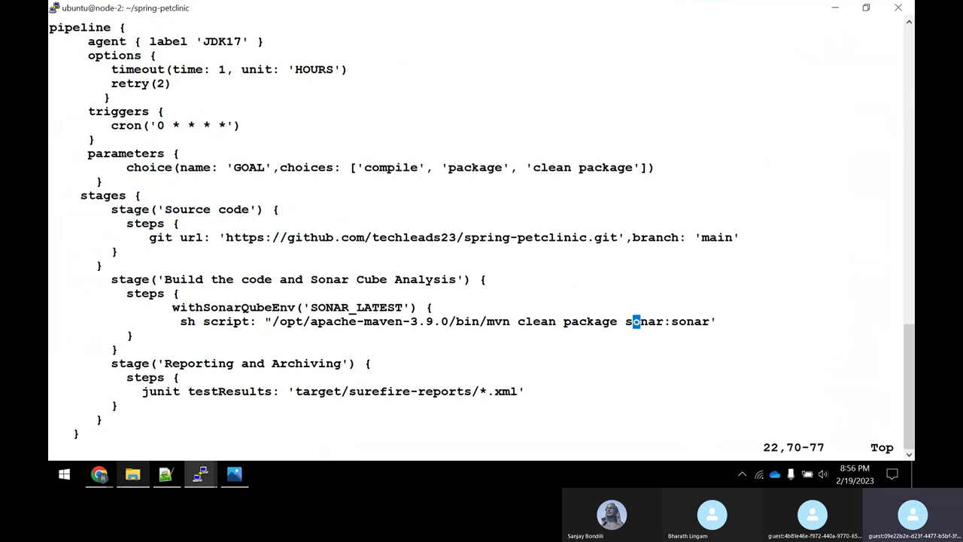
{"action": "key", "text": "Left"}
{"action": "key", "text": "Left"}
{"action": "key", "text": "Left"}
{"action": "key", "text": "Left"}
{"action": "key", "text": "Left"}
{"action": "key", "text": "Left"}
{"action": "key", "text": "Left"}
{"action": "key", "text": "Left"}
{"action": "key", "text": "Left"}
{"action": "key", "text": "Left"}
{"action": "key", "text": "Left"}
{"action": "key", "text": "Left"}
{"action": "key", "text": "Left"}
{"action": "key", "text": "Left"}
{"action": "key", "text": "Left"}
{"action": "key", "text": "Left"}
{"action": "key", "text": "Right"}
{"action": "key", "text": "Right"}
{"action": "key", "text": "Right"}
{"action": "key", "text": "Right"}
{"action": "key", "text": "Right"}
{"action": "key", "text": "Right"}
{"action": "key", "text": "Right"}
{"action": "key", "text": "Right"}
{"action": "key", "text": "Right"}
{"action": "key", "text": "Right"}
{"action": "key", "text": "Right"}
{"action": "key", "text": "Right"}
{"action": "key", "text": "Right"}
{"action": "key", "text": "Right"}
{"action": "key", "text": "Right"}
{"action": "key", "text": "Right"}
{"action": "key", "text": "Right"}
{"action": "key", "text": "Right"}
{"action": "key", "text": "Right"}
{"action": "key", "text": "Right"}
{"action": "key", "text": "Right"}
{"action": "key", "text": "Right"}
{"action": "key", "text": "Right"}
{"action": "key", "text": "Right"}
{"action": "key", "text": "Right"}
{"action": "key", "text": "Right"}
{"action": "key", "text": "Right"}
{"action": "key", "text": "Right"}
{"action": "key", "text": "Right"}
{"action": "key", "text": "Right"}
{"action": "key", "text": "Right"}
{"action": "key", "text": "Right"}
{"action": "key", "text": "Right"}
{"action": "key", "text": "Right"}
{"action": "key", "text": "Right"}
{"action": "key", "text": "Right"}
{"action": "key", "text": "Right"}
{"action": "key", "text": "Right"}
{"action": "key", "text": "Up"}
{"action": "key", "text": "Up"}
{"action": "key", "text": "Up"}
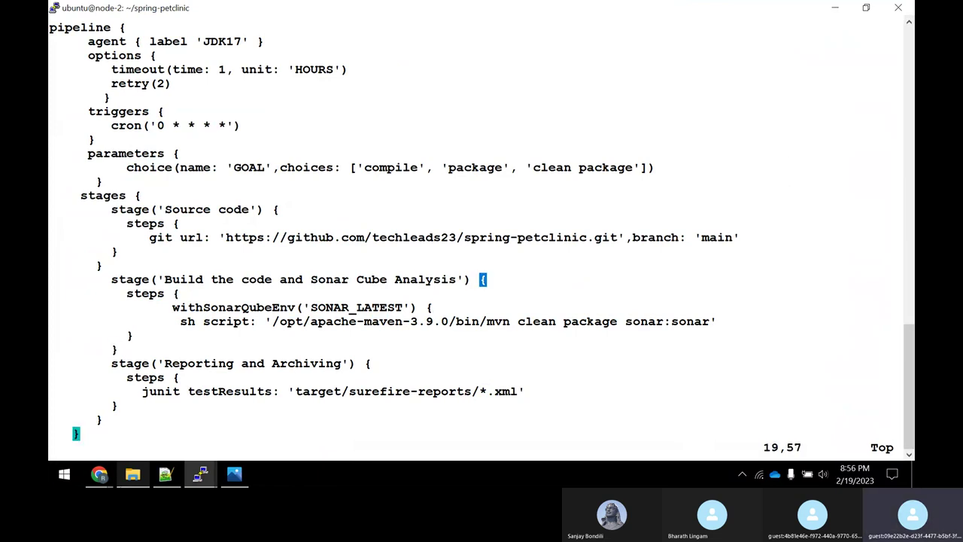
{"action": "key", "text": "alt+Tab"}
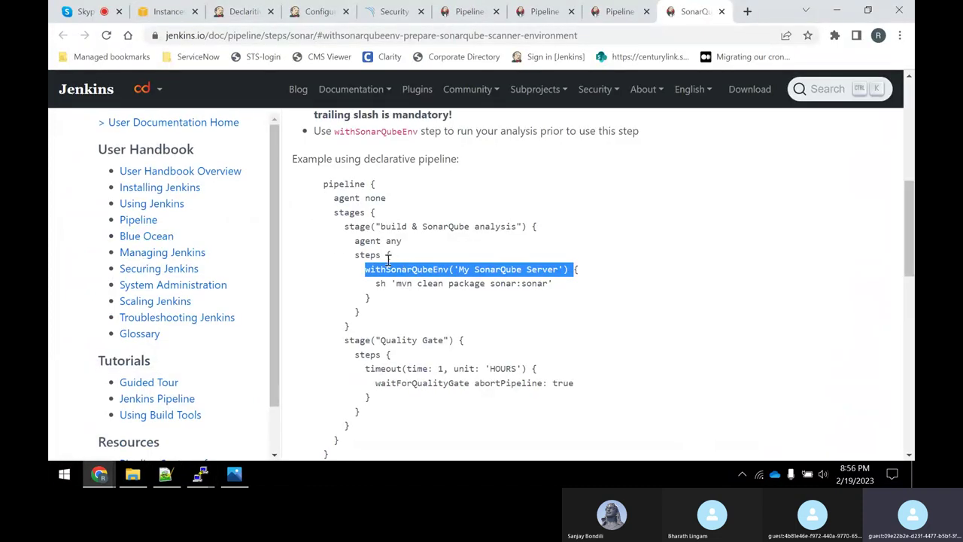
{"action": "key", "text": "alt+Tab"}
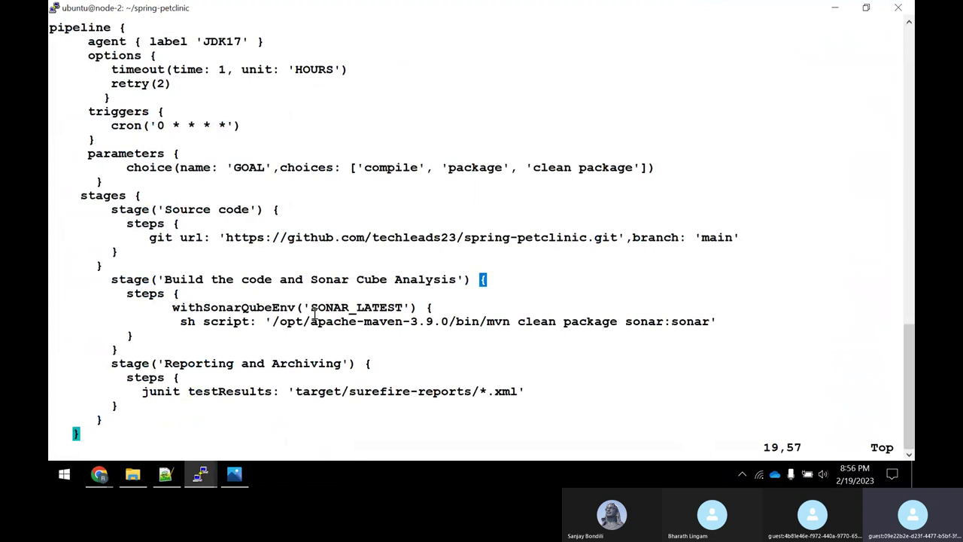
{"action": "key", "text": "alt+Tab"}
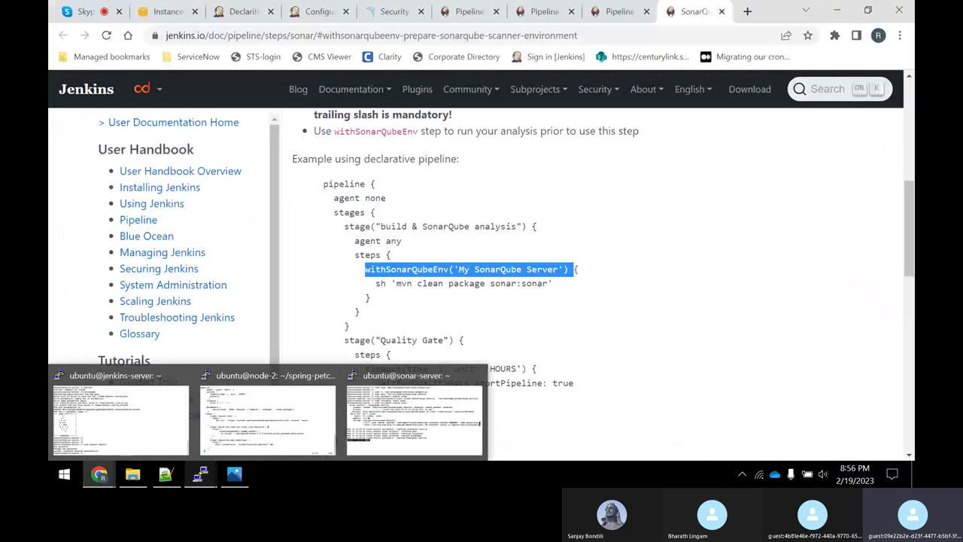
{"action": "key", "text": "alt+Tab"}
{"action": "key", "text": "Up"}
{"action": "key", "text": "Down"}
{"action": "key", "text": "Down"}
{"action": "key", "text": "Down"}
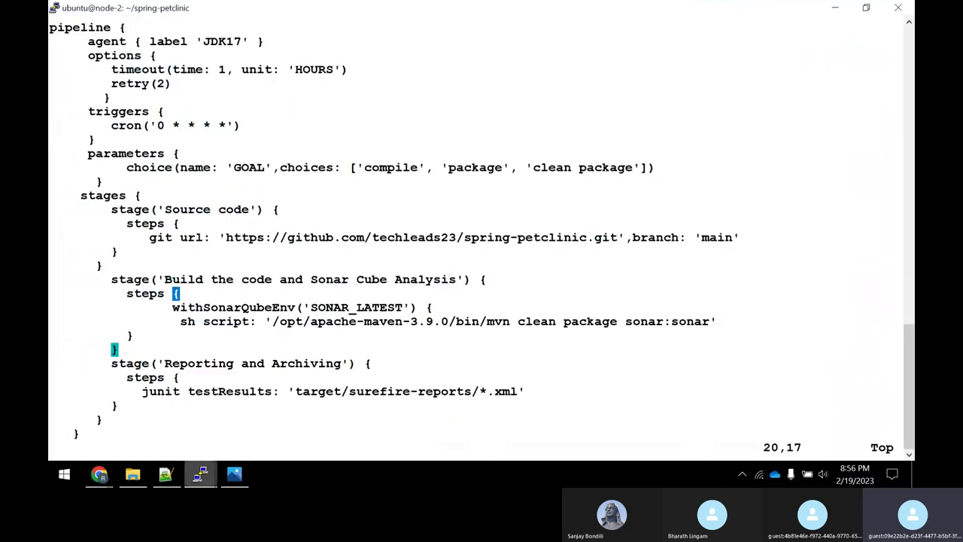
{"action": "left_click", "coordinate": [636, 321]}
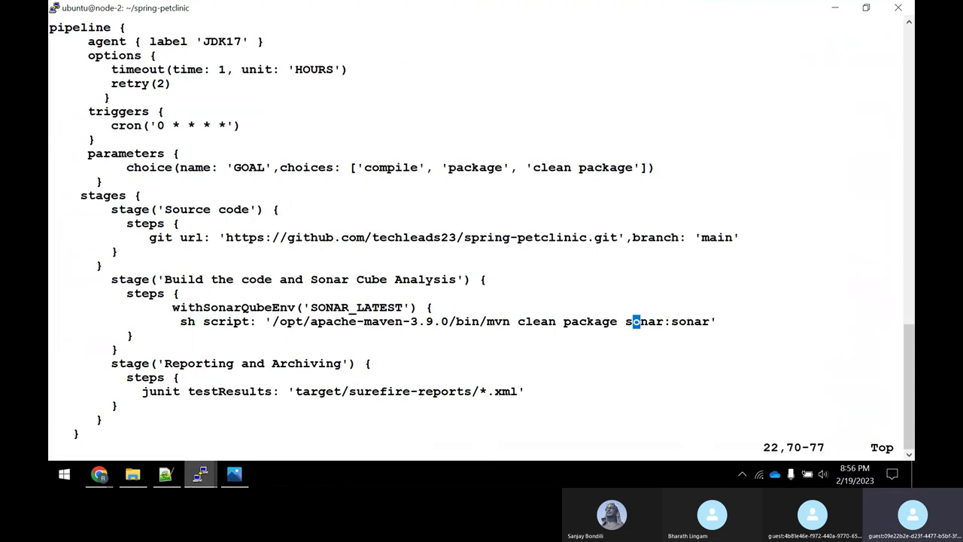
Add a closing brace for the withSonarQubeEnv block and review the post success/failure blocks.
{"action": "key", "text": "o"}
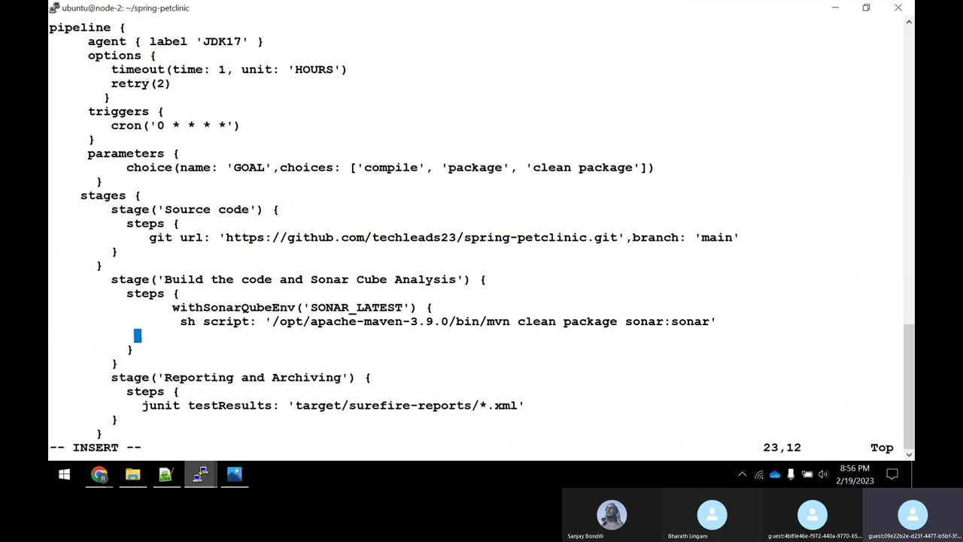
{"action": "type", "text": "}"}
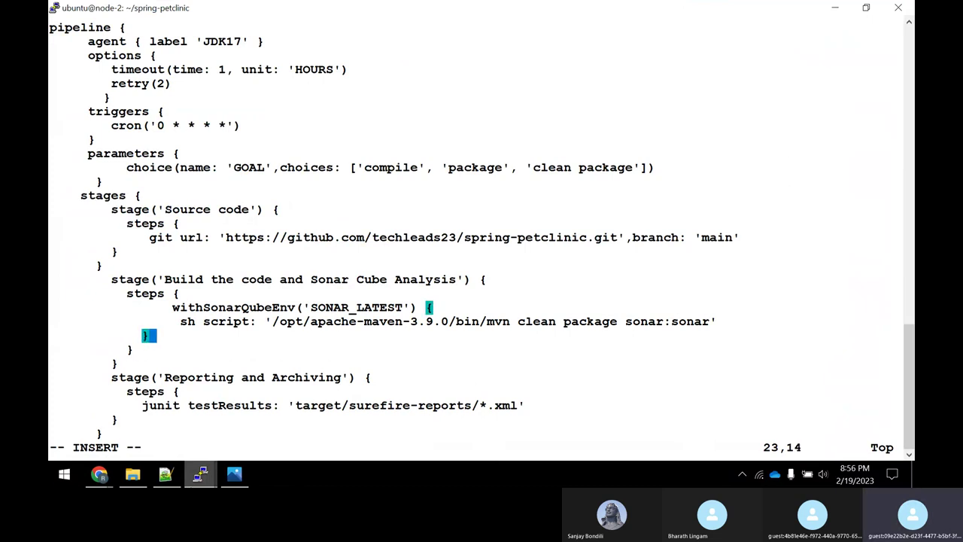
{"action": "key", "text": "Escape"}
{"action": "key", "text": "j"}
{"action": "key", "text": "j"}
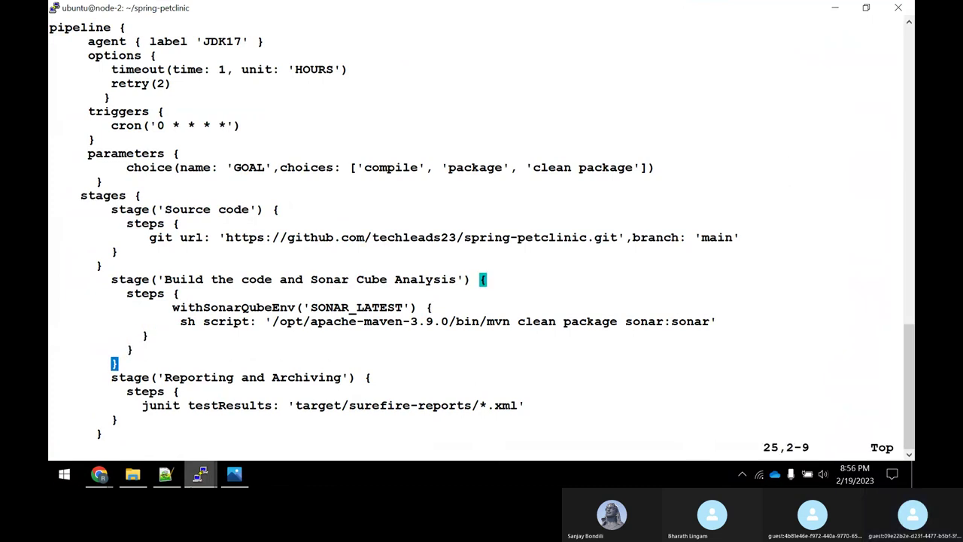
{"action": "key", "text": "j"}
{"action": "key", "text": "j"}
{"action": "key", "text": "j"}
{"action": "key", "text": "j"}
{"action": "key", "text": "j"}
{"action": "key", "text": "j"}
{"action": "key", "text": "j"}
{"action": "key", "text": "j"}
{"action": "key", "text": "j"}
{"action": "key", "text": "j"}
{"action": "key", "text": "j"}
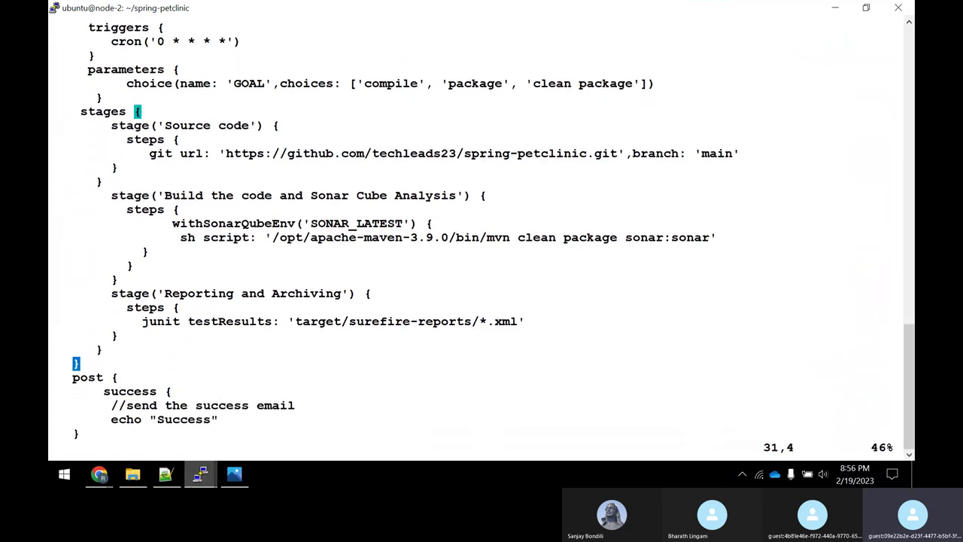
{"action": "key", "text": "j"}
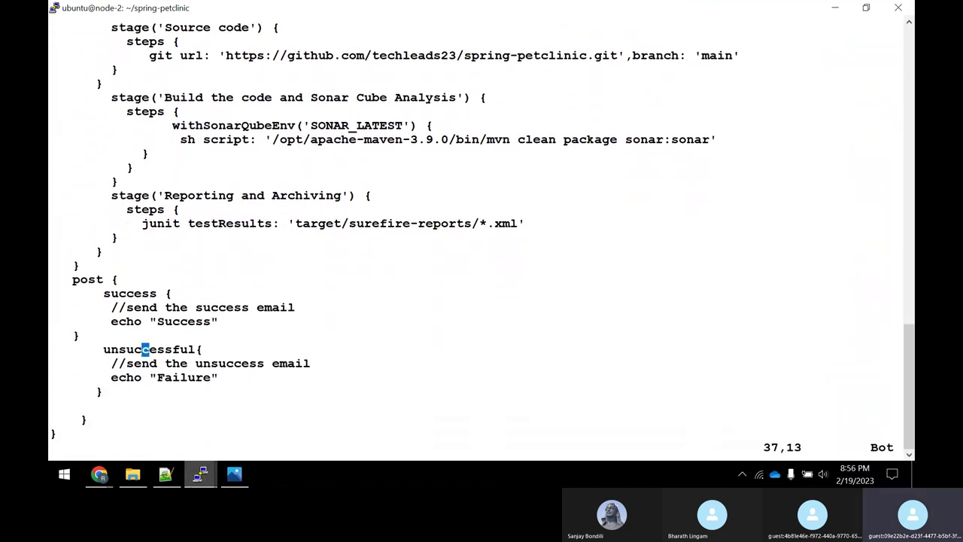
{"action": "key", "text": "k"}
{"action": "key", "text": "k"}
{"action": "key", "text": "k"}
{"action": "key", "text": "k"}
{"action": "key", "text": "j"}
{"action": "key", "text": "j"}
{"action": "key", "text": "j"}
{"action": "key", "text": "j"}
{"action": "key", "text": "j"}
{"action": "key", "text": "j"}
{"action": "key", "text": "j"}
{"action": "key", "text": "j"}
{"action": "key", "text": "j"}
{"action": "key", "text": "j"}
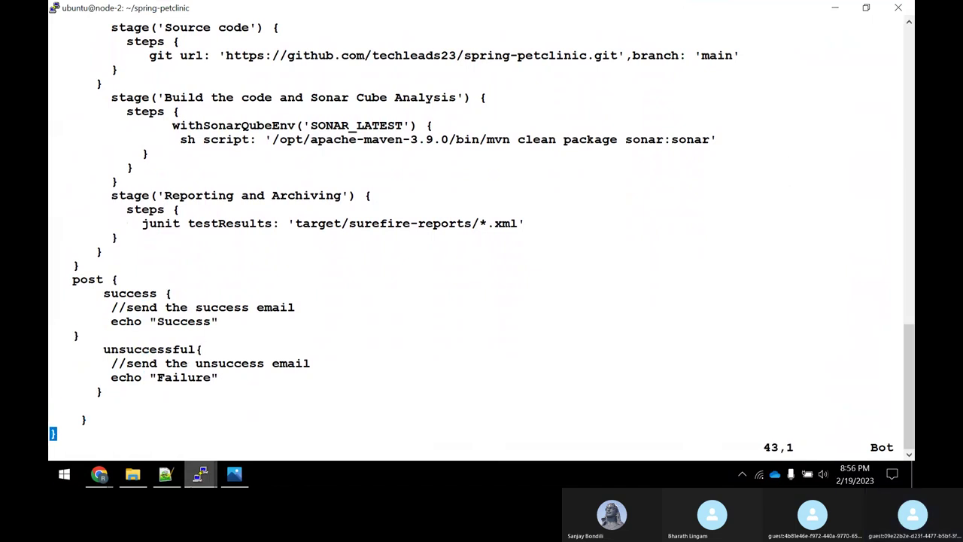
Save and quit vim with :wq!, then stage the Jenkinsfile with git add.
{"action": "type", "text": ":wq!"}
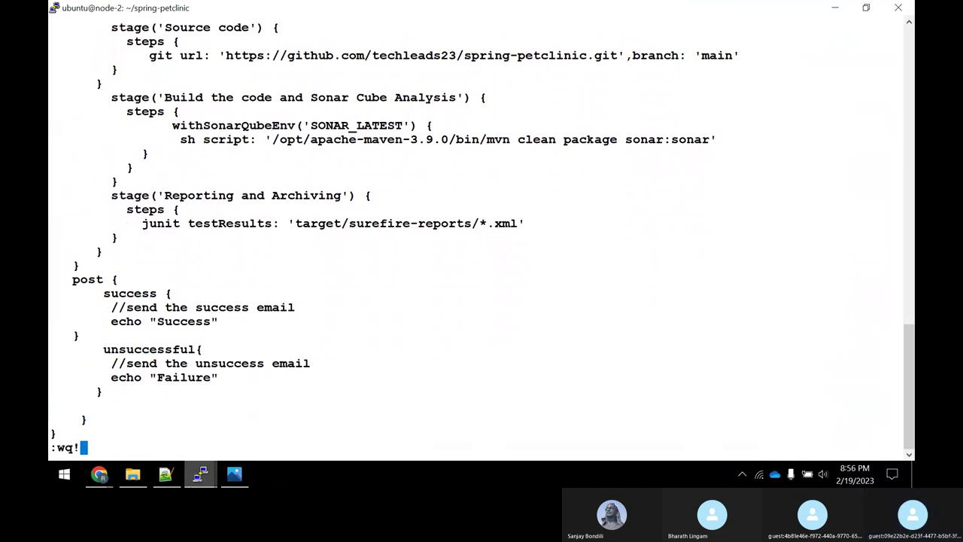
{"action": "key", "text": "Return"}
{"action": "type", "text": "gi"}
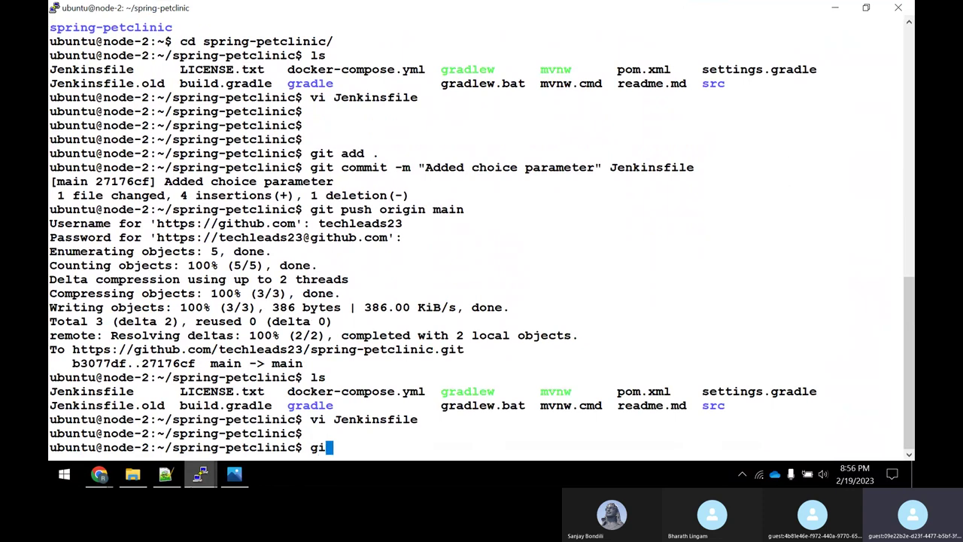
{"action": "type", "text": "t add Jenkinsfile"}
{"action": "key", "text": "Return"}
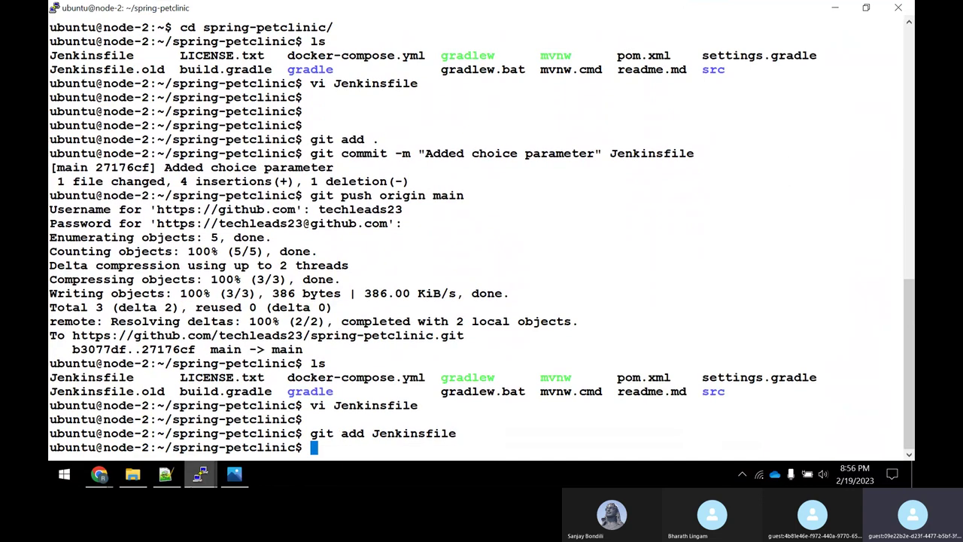
Commit the Jenkinsfile with the message "Added Sonarqube analysis".
{"action": "type", "text": "git commit "}
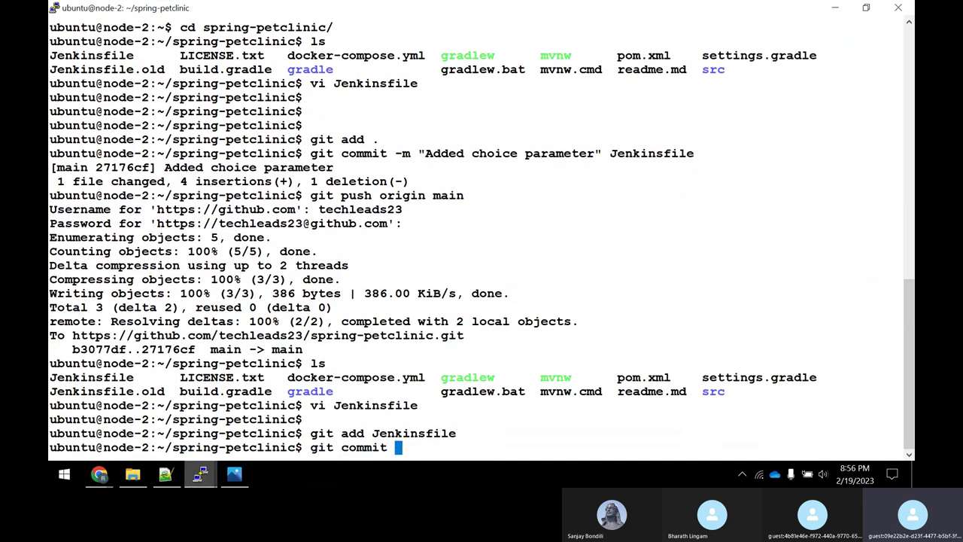
{"action": "type", "text": "-m \"Added Sonar"}
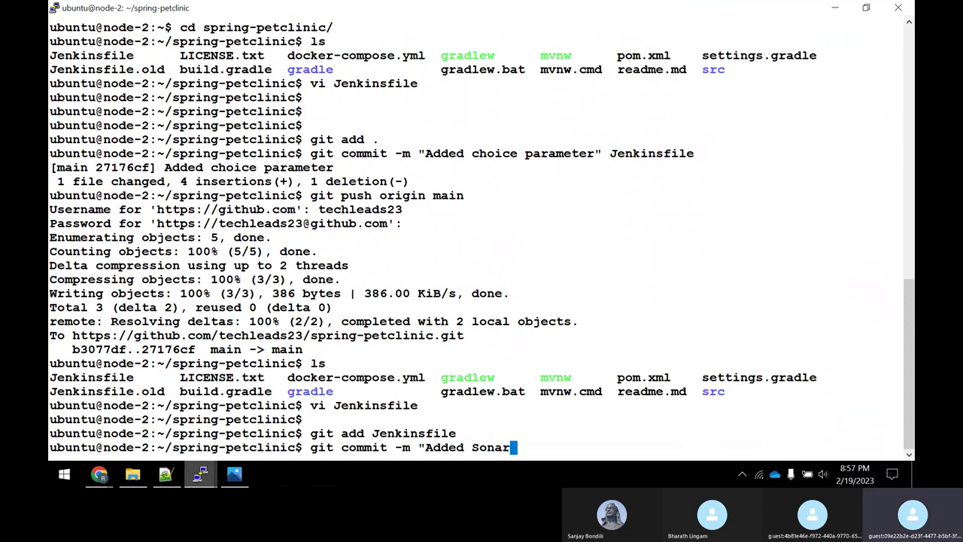
{"action": "type", "text": "qube al"}
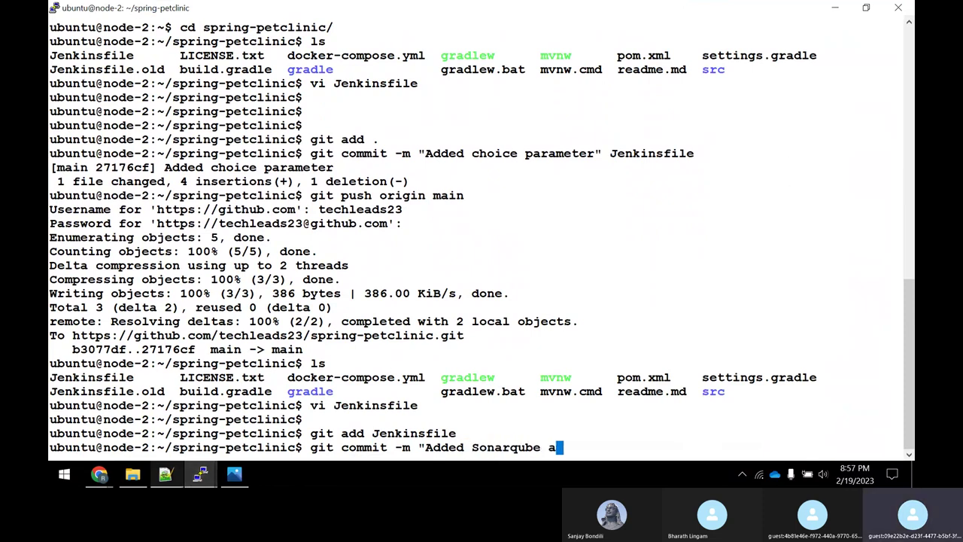
{"action": "key", "text": "BackSpace"}
{"action": "type", "text": "an"}
{"action": "key", "text": "BackSpace"}
{"action": "key", "text": "BackSpace"}
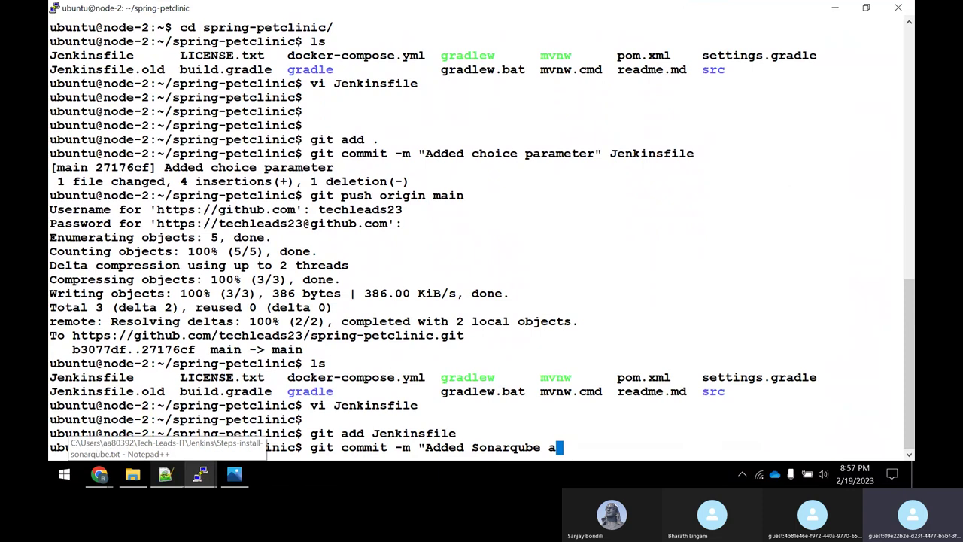
{"action": "type", "text": "nalysis\" Jenkinsfile"}
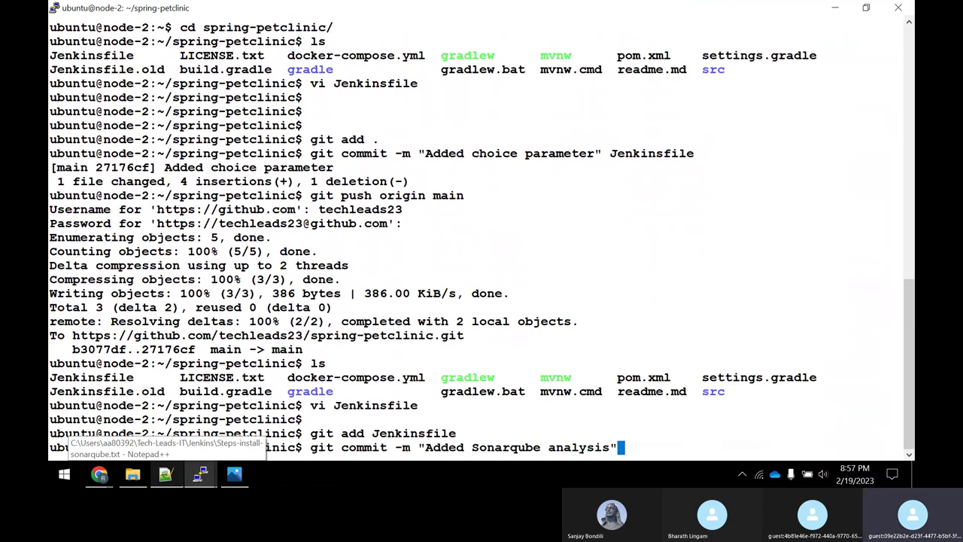
{"action": "key", "text": "Return"}
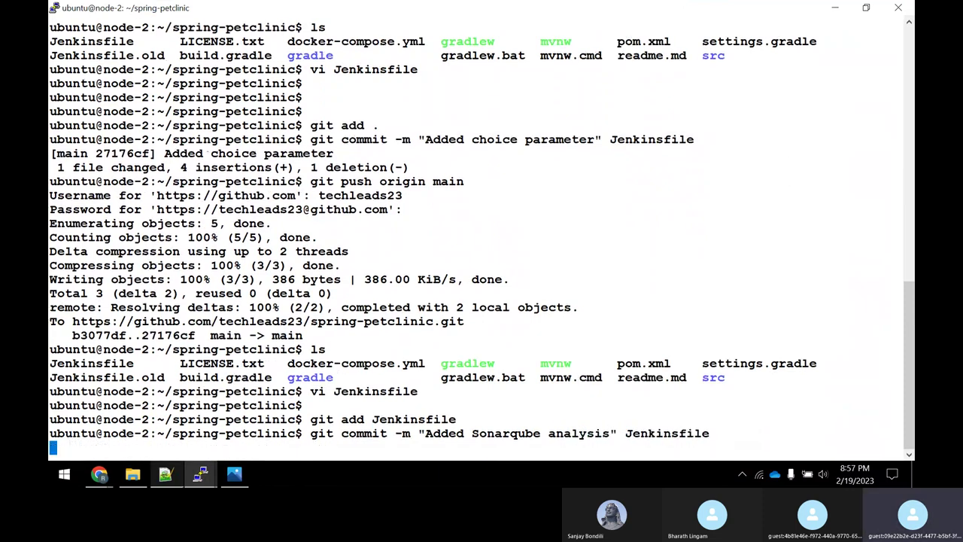
Run git push origin main and enter the GitHub username.
{"action": "type", "text": "git "}
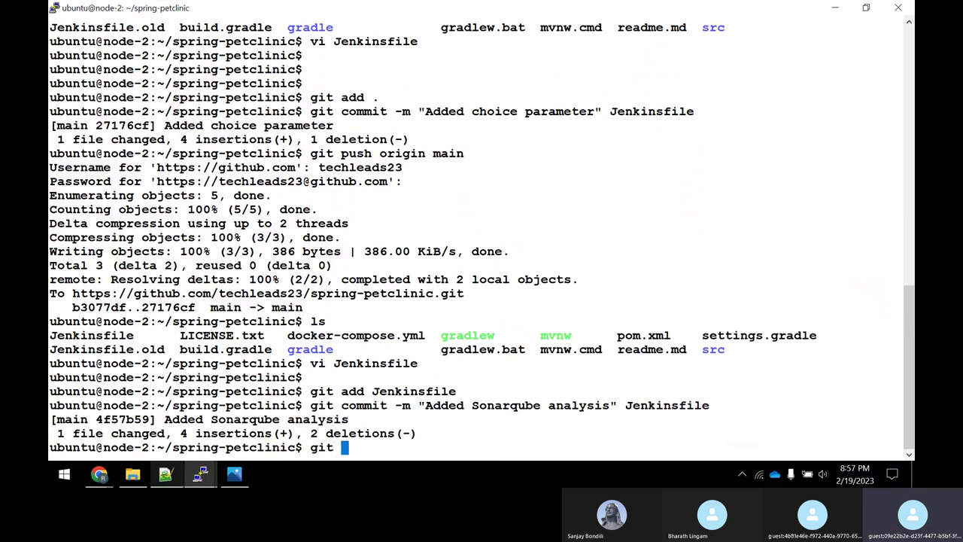
{"action": "type", "text": "push origin "}
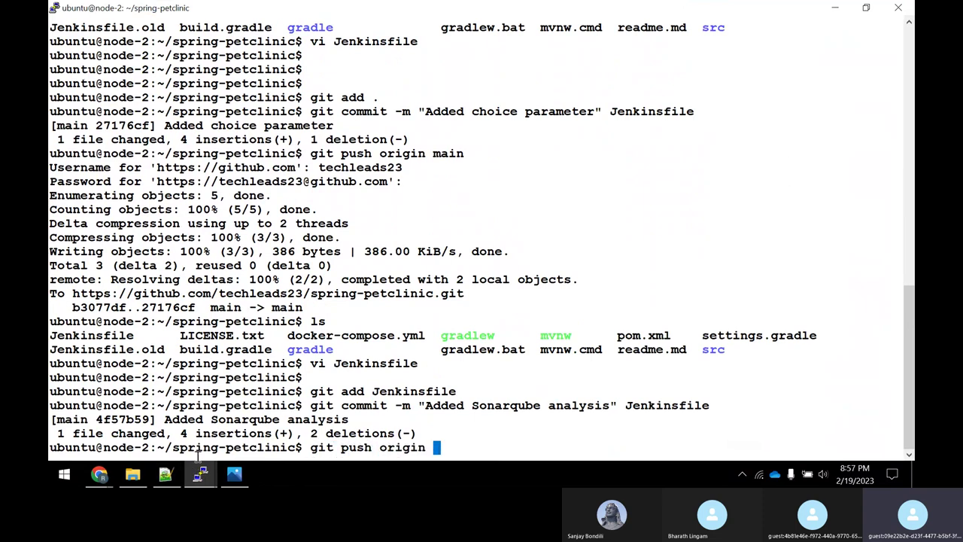
{"action": "type", "text": "main"}
{"action": "key", "text": "Return"}
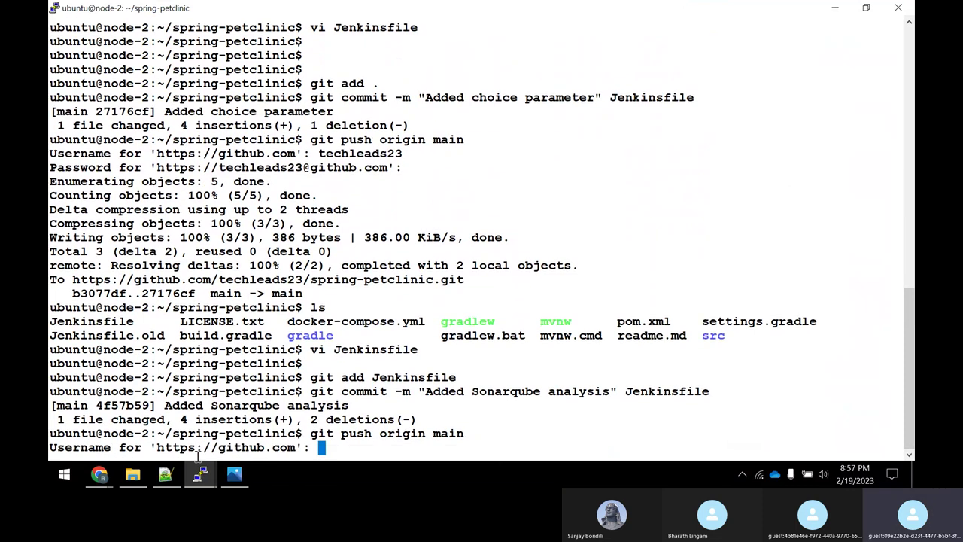
{"action": "type", "text": "techle"}
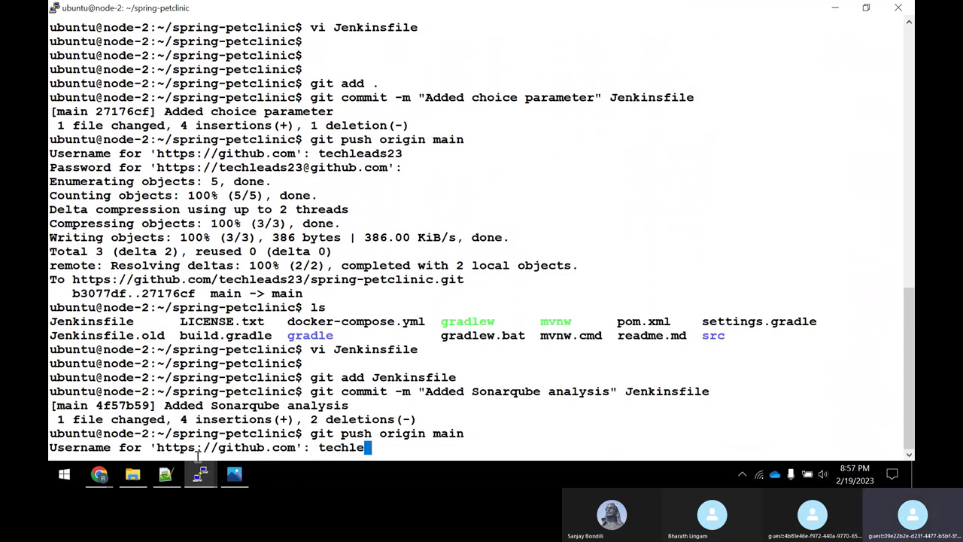
{"action": "type", "text": "ads23"}
{"action": "key", "text": "Return"}
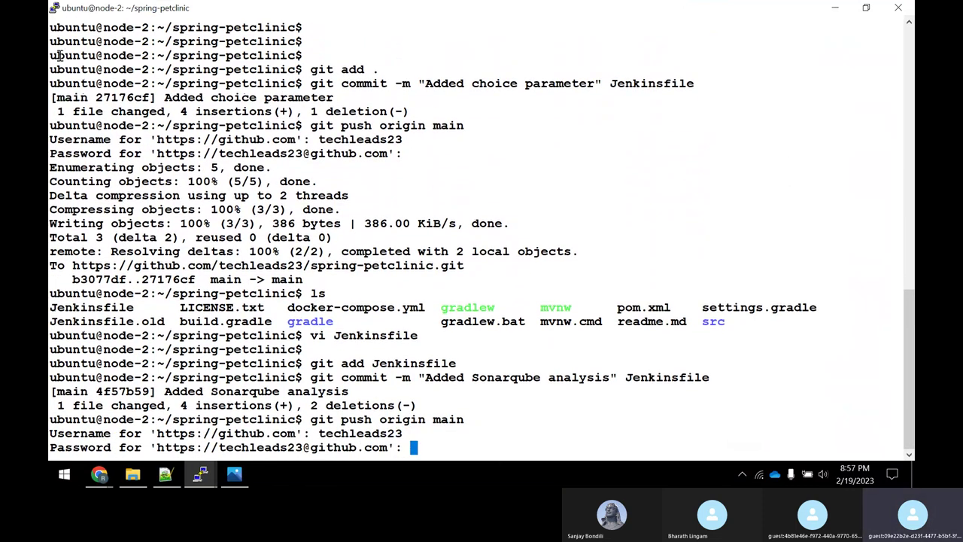
Copy the saved Git token from line 1208 of Jenkins-notes.txt in Notepad++.
{"action": "left_click", "coordinate": [166, 474]}
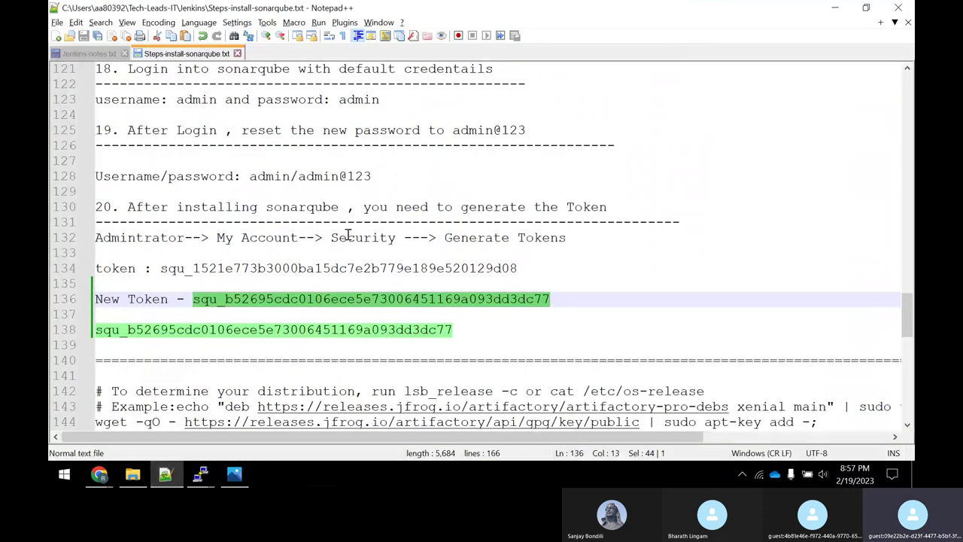
{"action": "scroll", "coordinate": [342, 252], "scroll_direction": "up", "scroll_amount": 3}
{"action": "left_click", "coordinate": [106, 56]}
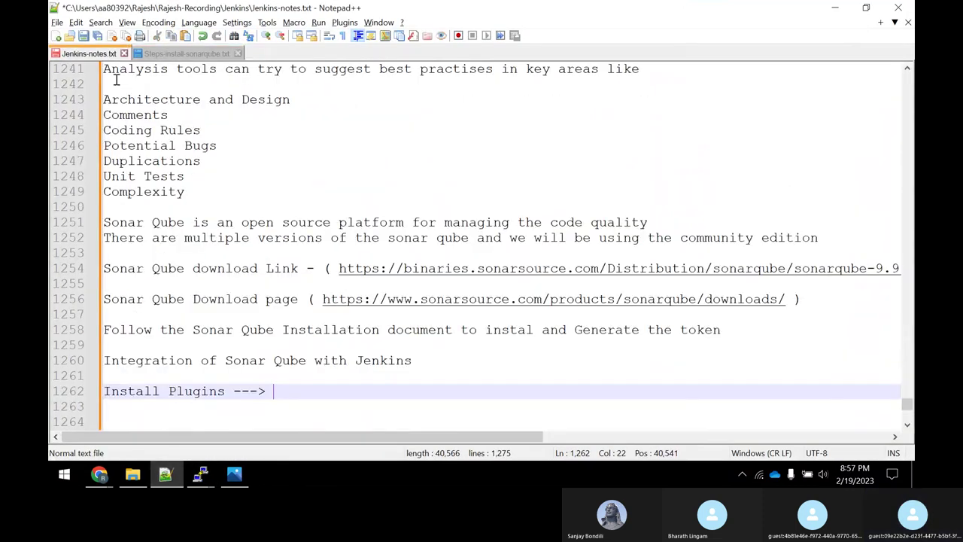
{"action": "scroll", "coordinate": [235, 220], "scroll_direction": "up", "scroll_amount": 14}
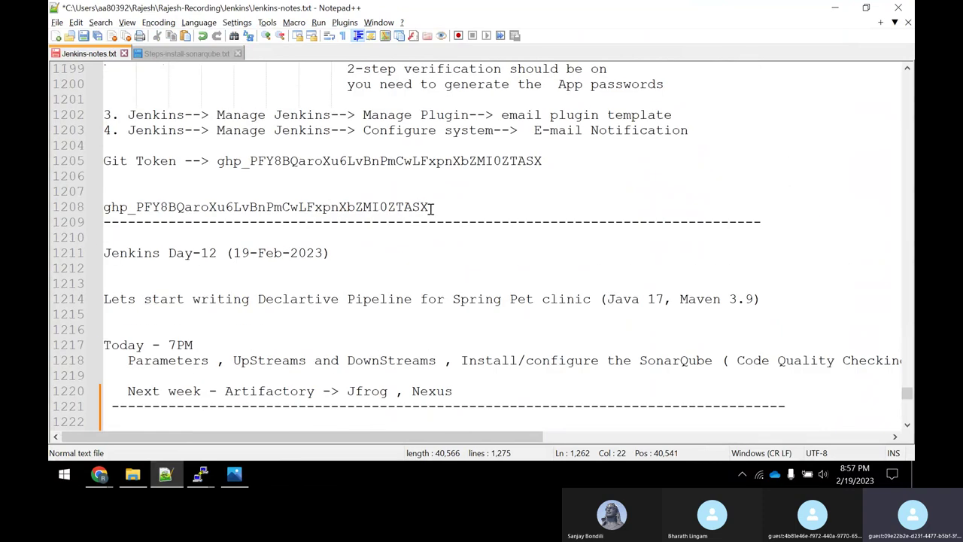
{"action": "left_click_drag", "start_coordinate": [432, 208], "coordinate": [104, 209]}
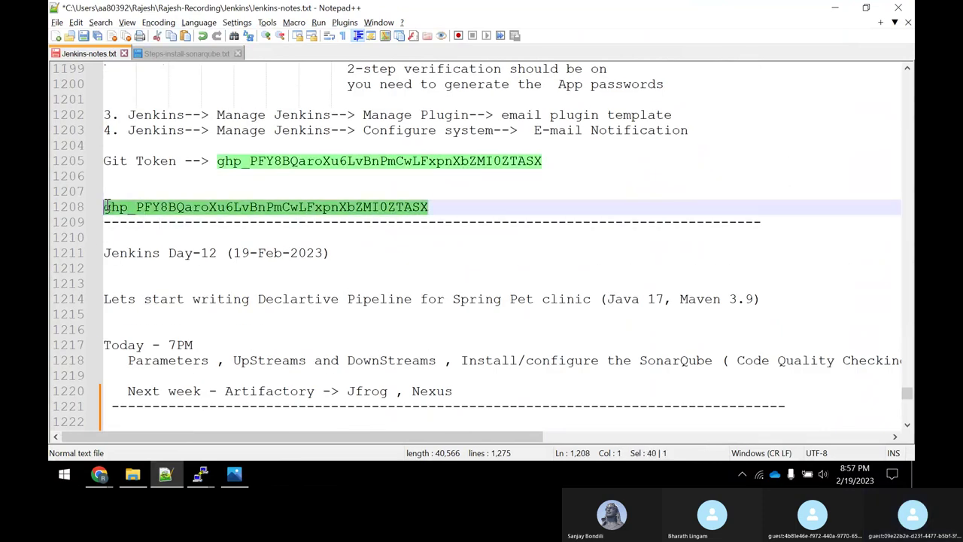
{"action": "right_click", "coordinate": [133, 211]}
{"action": "left_click", "coordinate": [155, 209]}
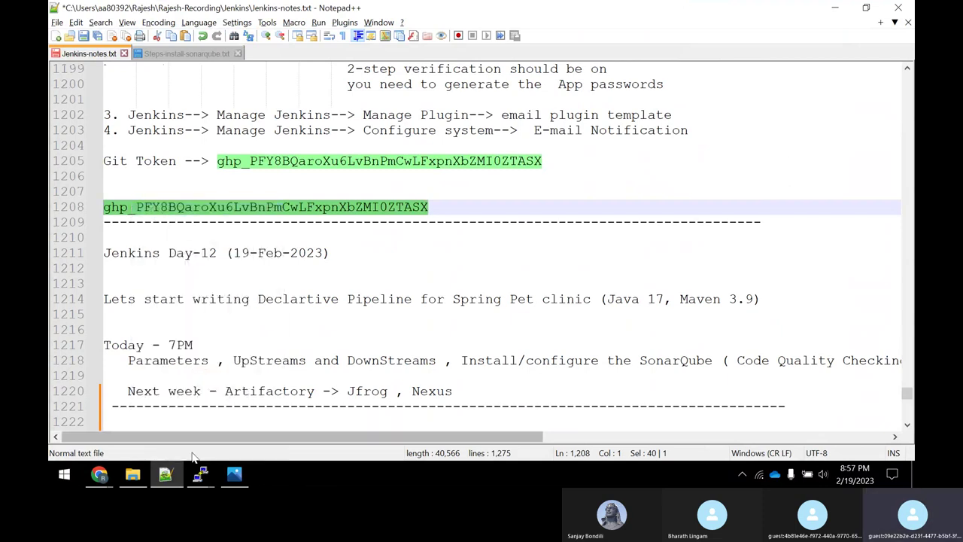
Paste the token as the password in the node-2 terminal to complete the push.
{"action": "left_click", "coordinate": [200, 474]}
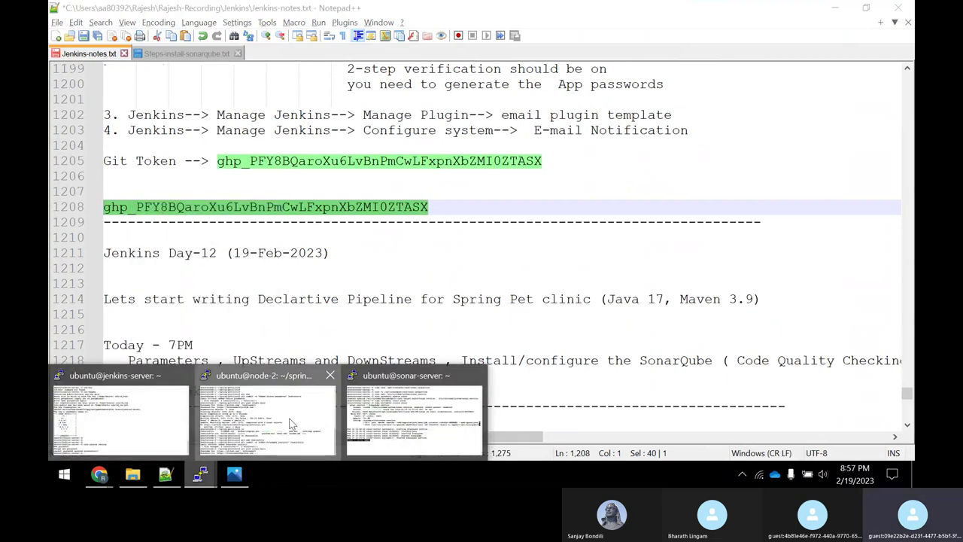
{"action": "left_click", "coordinate": [292, 425]}
{"action": "right_click", "coordinate": [401, 427]}
{"action": "key", "text": "Return"}
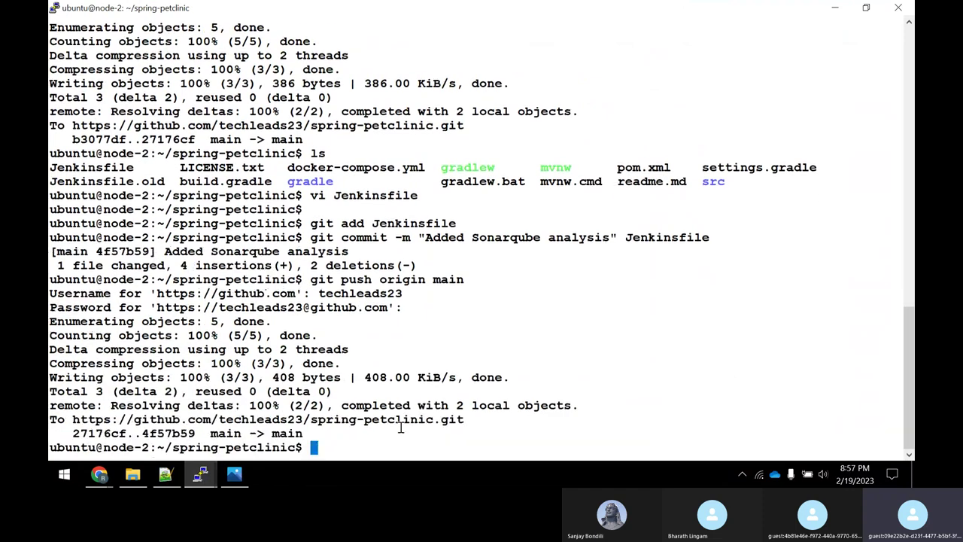
{"action": "left_click", "coordinate": [98, 474]}
{"action": "left_click", "coordinate": [105, 427]}
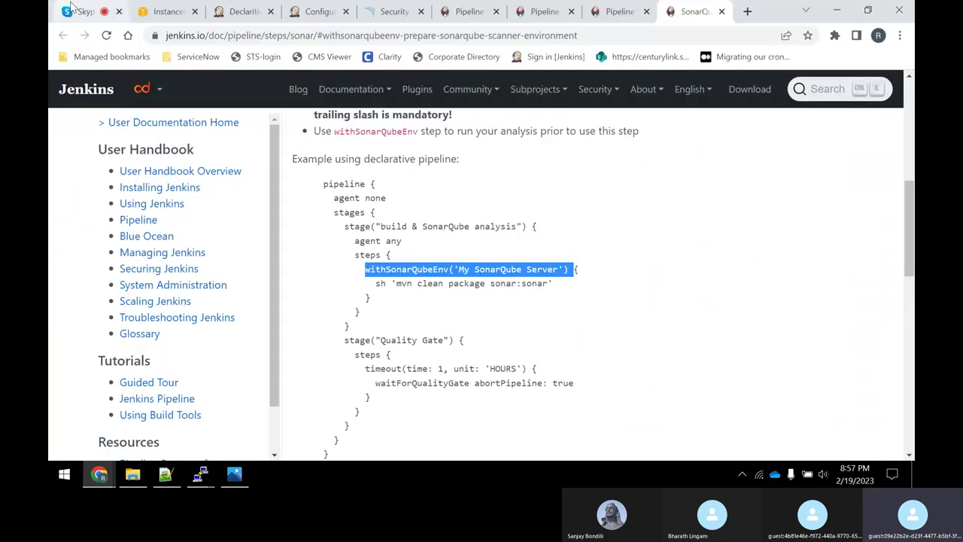
Build Declaritivepipeline-spc with parameters, choosing clean package as the GOAL.
{"action": "left_click", "coordinate": [260, 14]}
{"action": "left_click", "coordinate": [87, 125]}
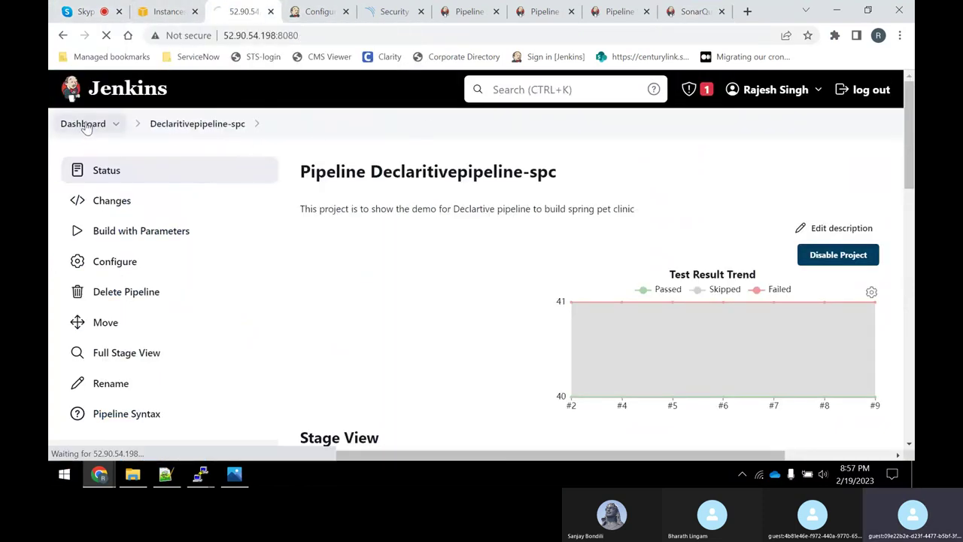
{"action": "left_click", "coordinate": [444, 296]}
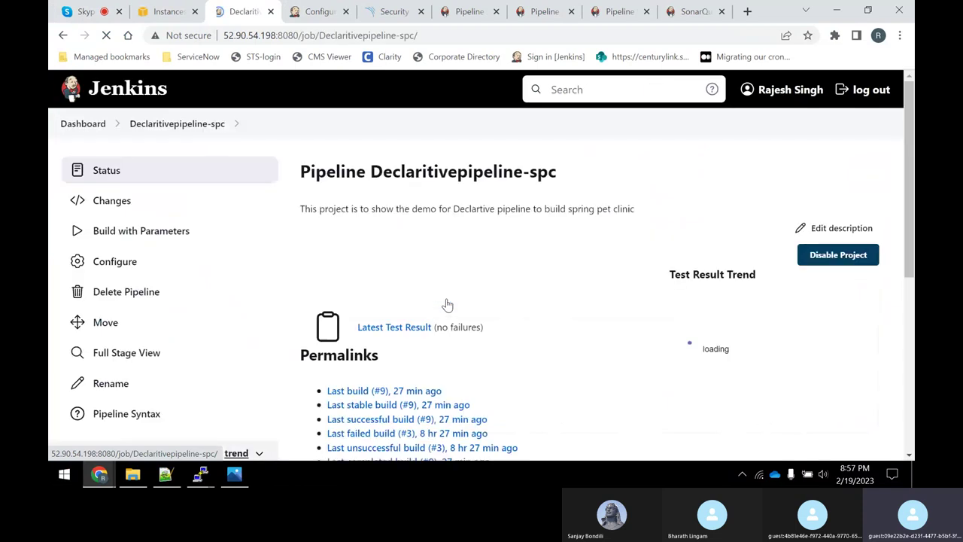
{"action": "left_click", "coordinate": [146, 236]}
{"action": "left_click", "coordinate": [356, 256]}
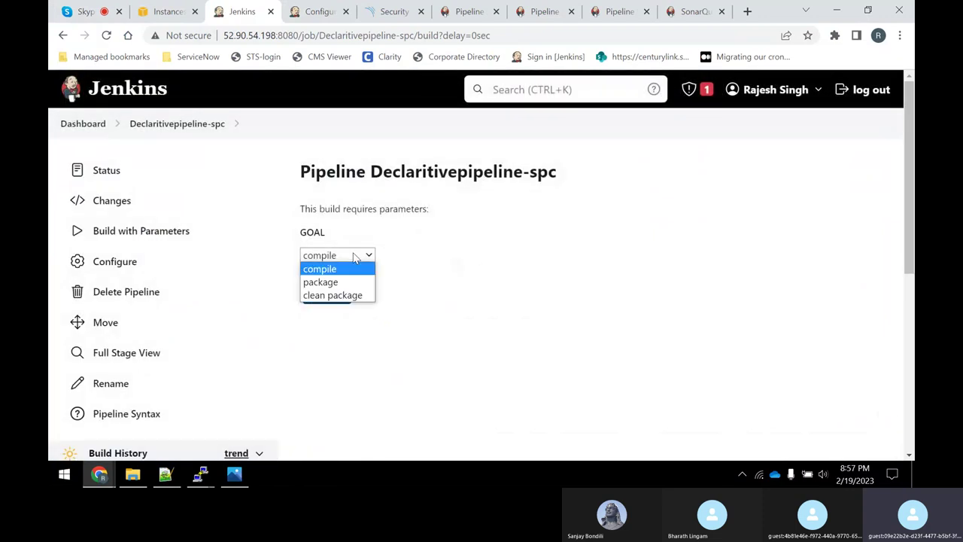
{"action": "left_click", "coordinate": [343, 295]}
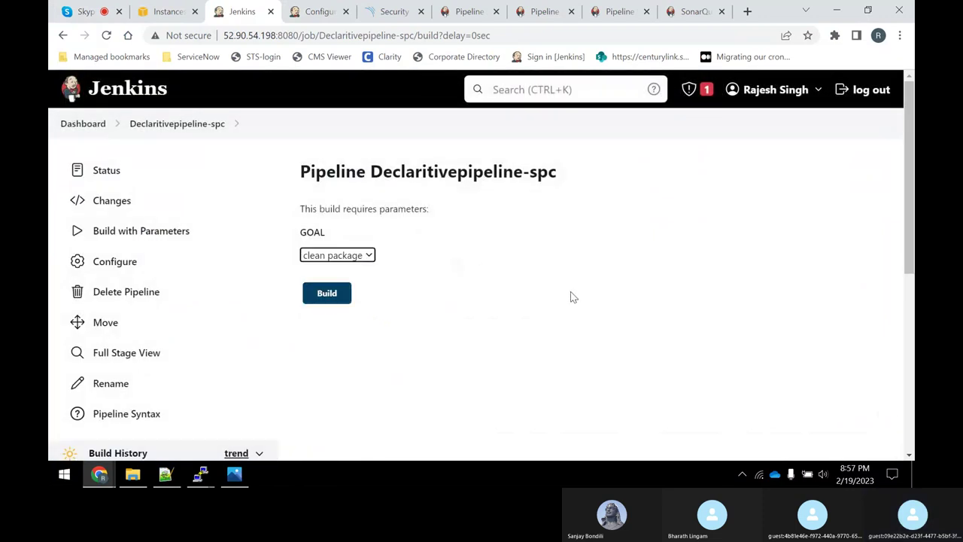
{"action": "scroll", "coordinate": [574, 291], "scroll_direction": "down", "scroll_amount": 1}
{"action": "left_click", "coordinate": [326, 227]}
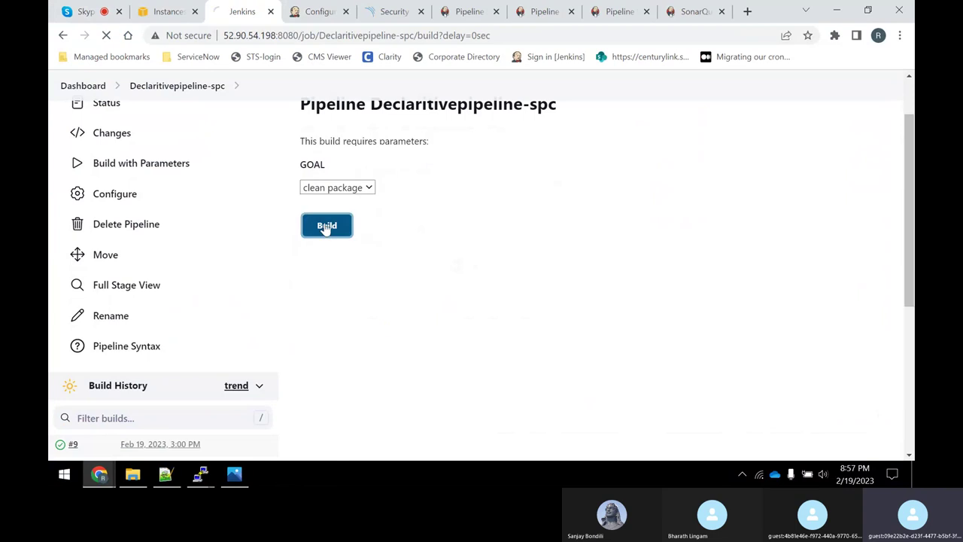
Open the console output of the running build #10.
{"action": "scroll", "coordinate": [296, 252], "scroll_direction": "down", "scroll_amount": 3}
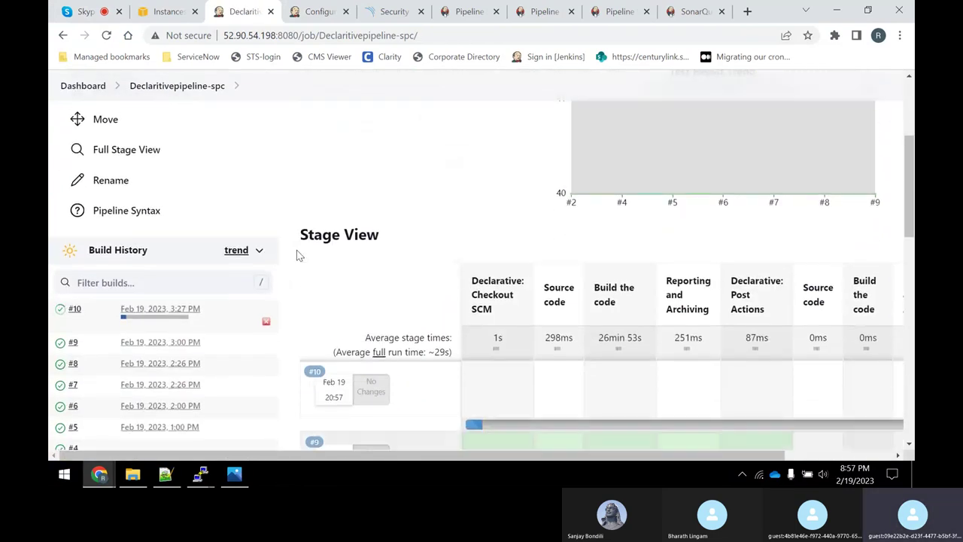
{"action": "scroll", "coordinate": [587, 400], "scroll_direction": "down", "scroll_amount": 1}
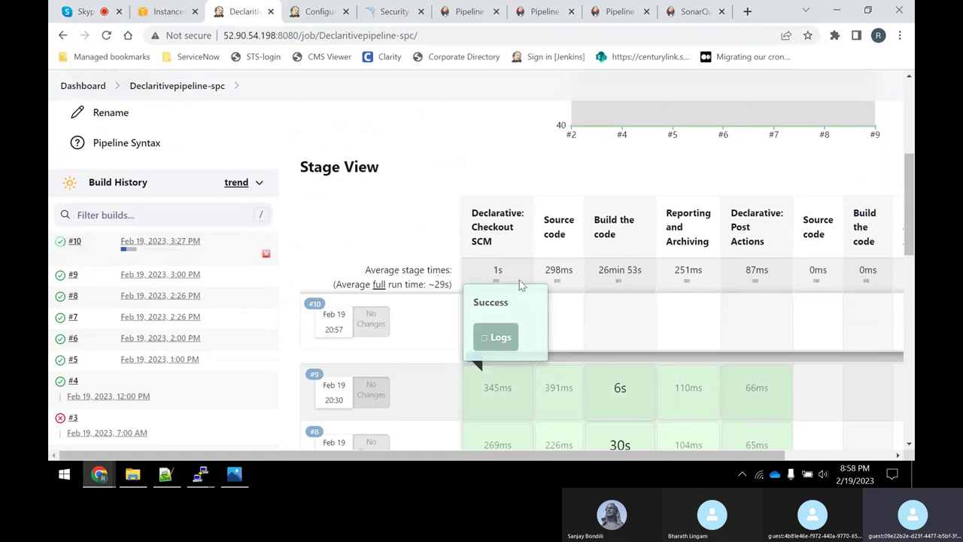
{"action": "mouse_move", "coordinate": [522, 359]}
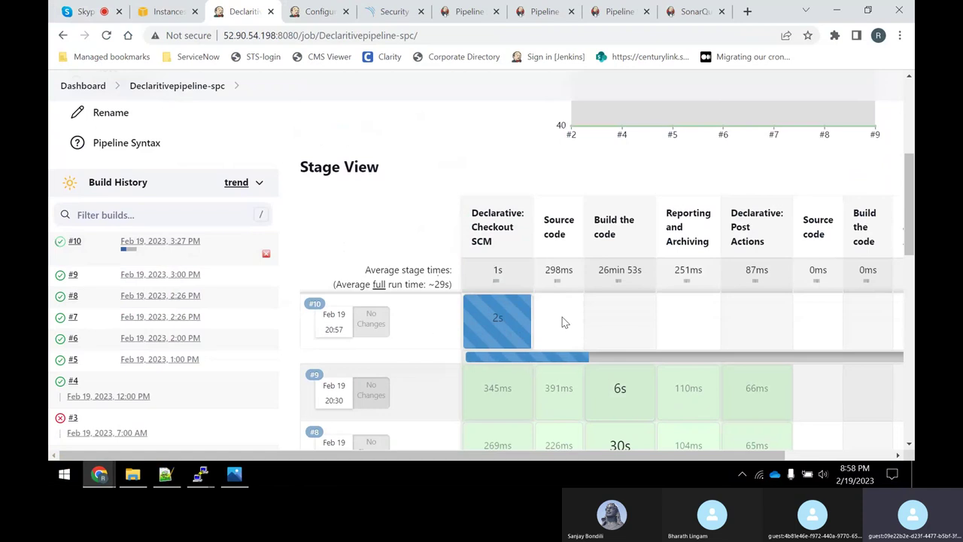
{"action": "left_click", "coordinate": [58, 248]}
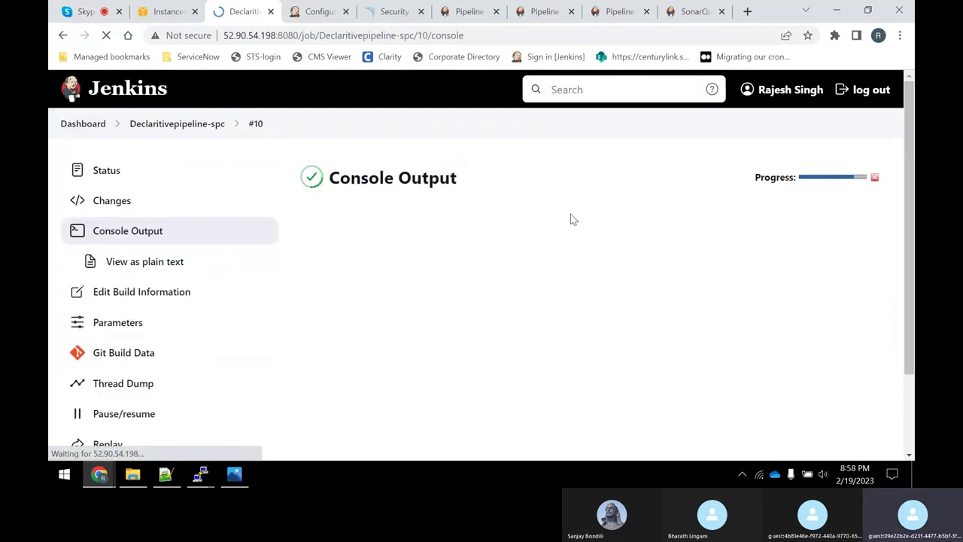
Scroll build #10's log past the SonarQube scan to Finished: SUCCESS, then return to the docs.
{"action": "scroll", "coordinate": [574, 261], "scroll_direction": "down", "scroll_amount": 15}
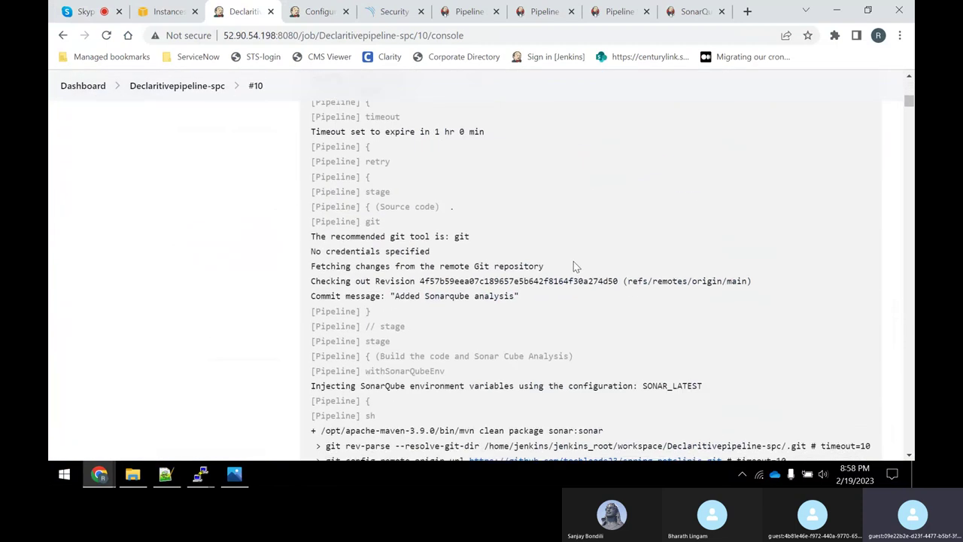
{"action": "scroll", "coordinate": [586, 279], "scroll_direction": "down", "scroll_amount": 5}
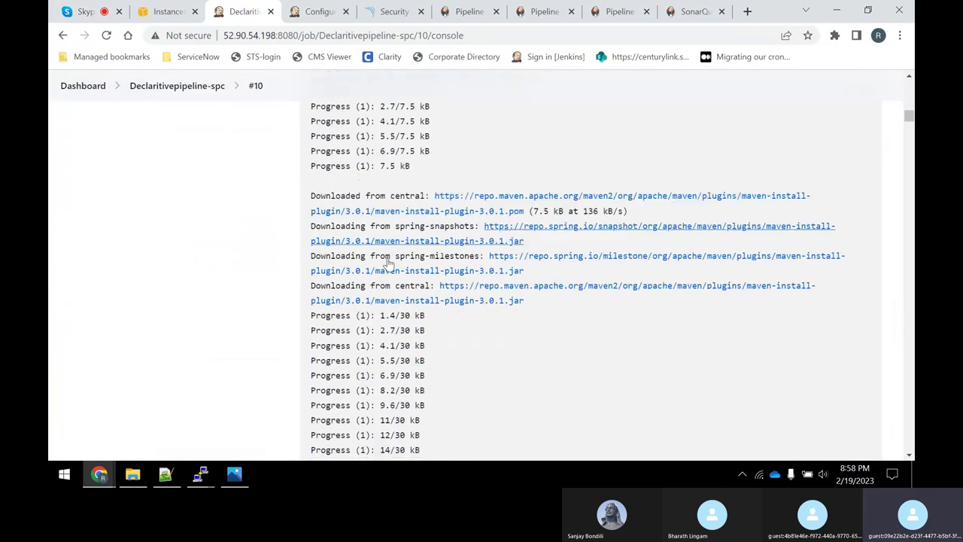
{"action": "scroll", "coordinate": [542, 211], "scroll_direction": "down", "scroll_amount": 8}
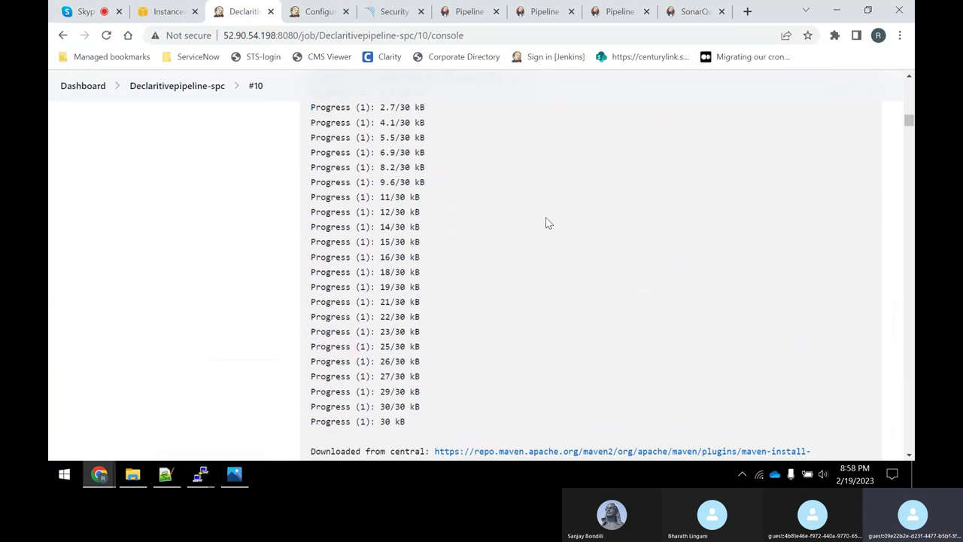
{"action": "scroll", "coordinate": [536, 219], "scroll_direction": "down", "scroll_amount": 10}
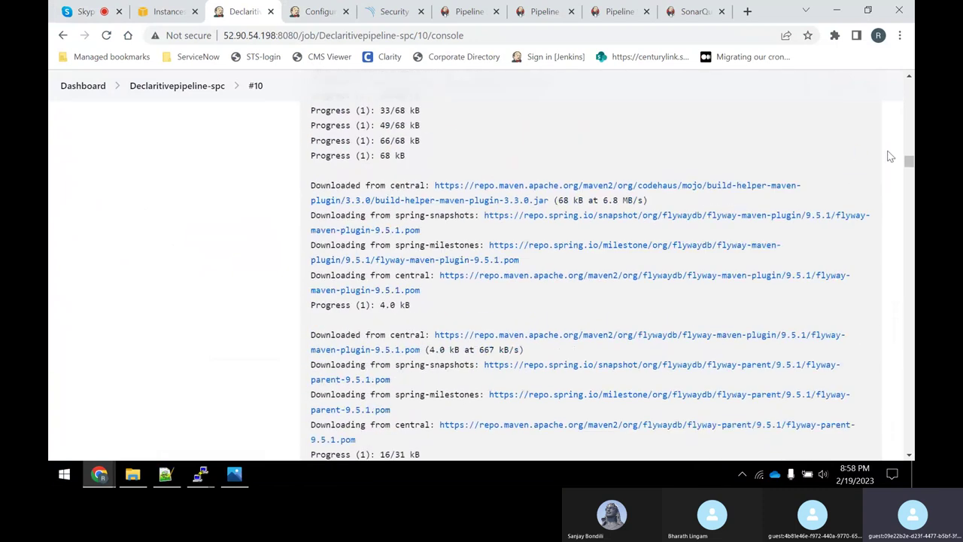
{"action": "scroll", "coordinate": [906, 318], "scroll_direction": "down", "scroll_amount": 8}
{"action": "scroll", "coordinate": [906, 318], "scroll_direction": "down", "scroll_amount": 20}
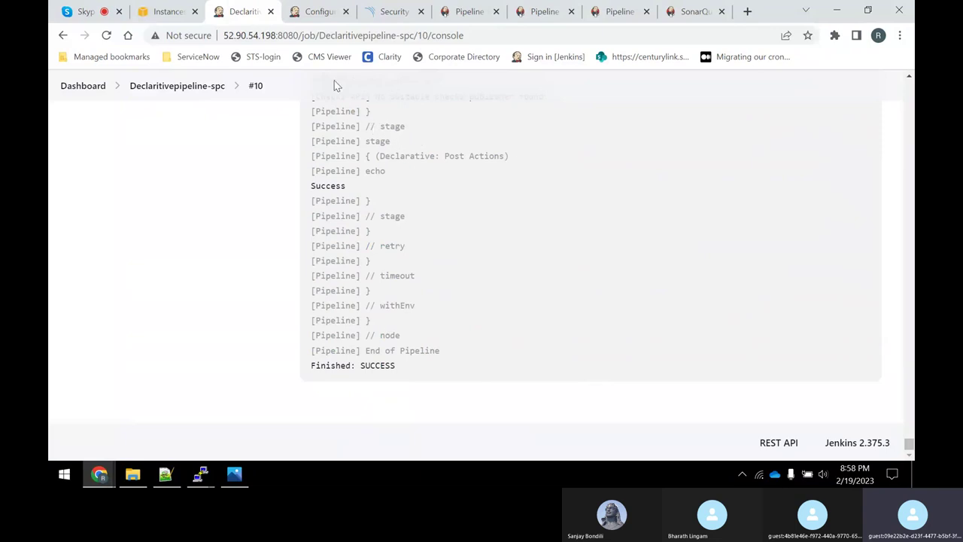
{"action": "left_click", "coordinate": [693, 12]}
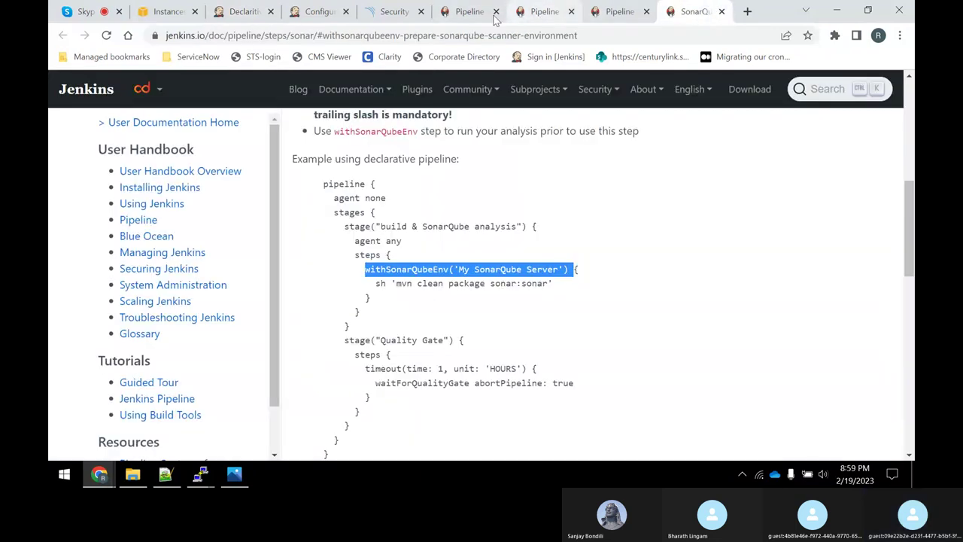
Open SonarQube's Projects page and reload it to show petclinic Passed with 93.2% coverage.
{"action": "left_click", "coordinate": [386, 12]}
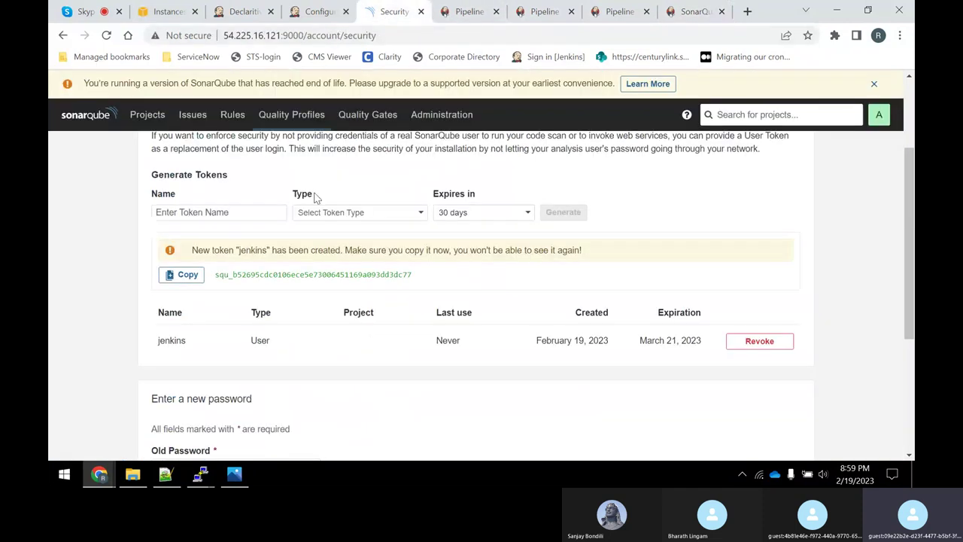
{"action": "scroll", "coordinate": [436, 267], "scroll_direction": "up", "scroll_amount": 2}
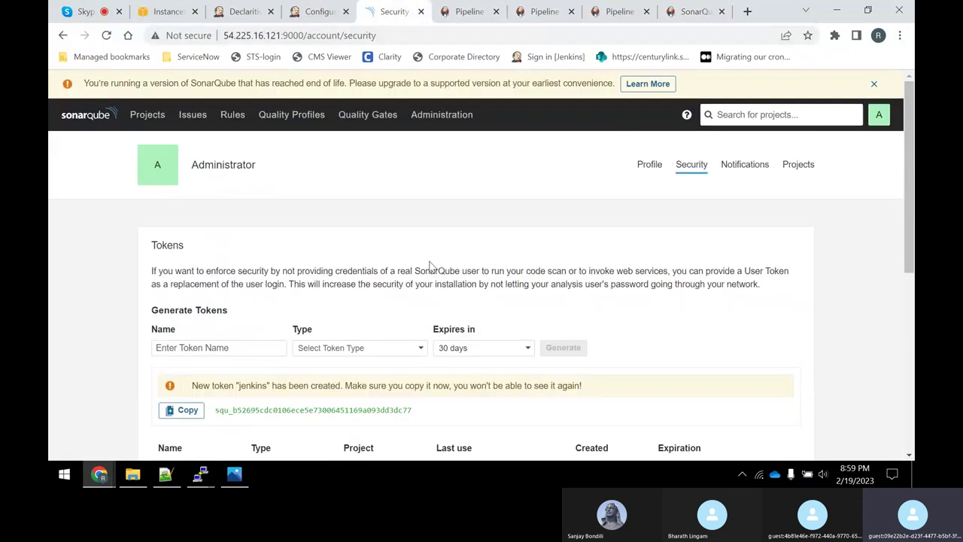
{"action": "left_click", "coordinate": [147, 120]}
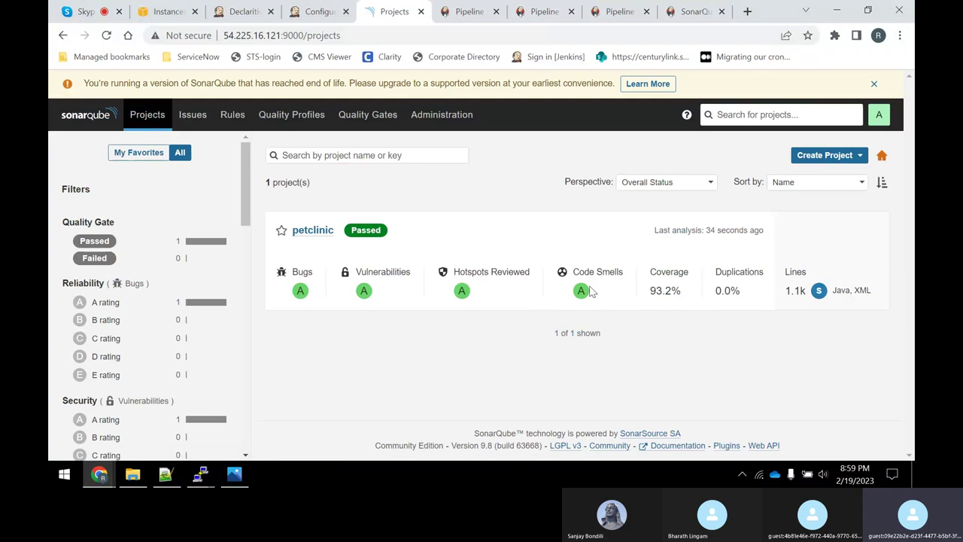
{"action": "left_click", "coordinate": [106, 35]}
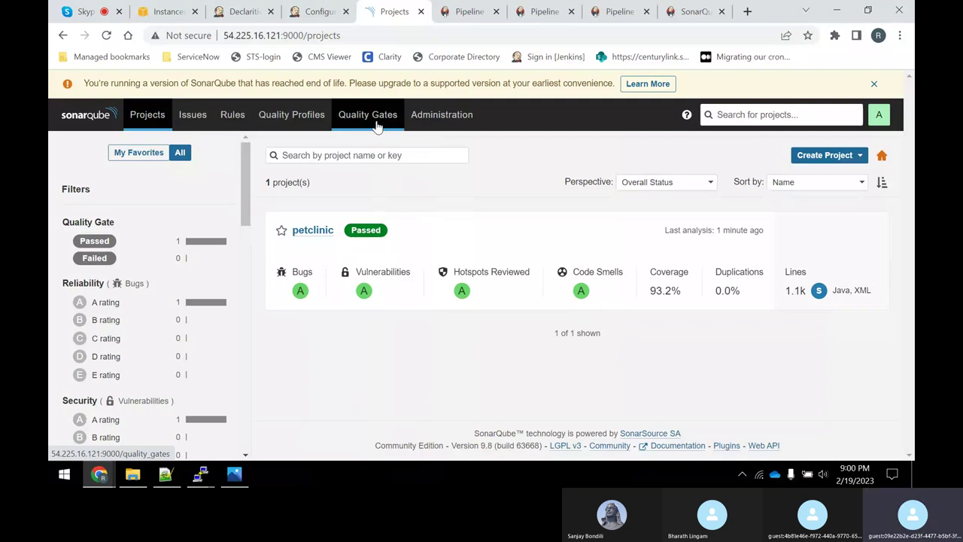
{"action": "mouse_move", "coordinate": [99, 474]}
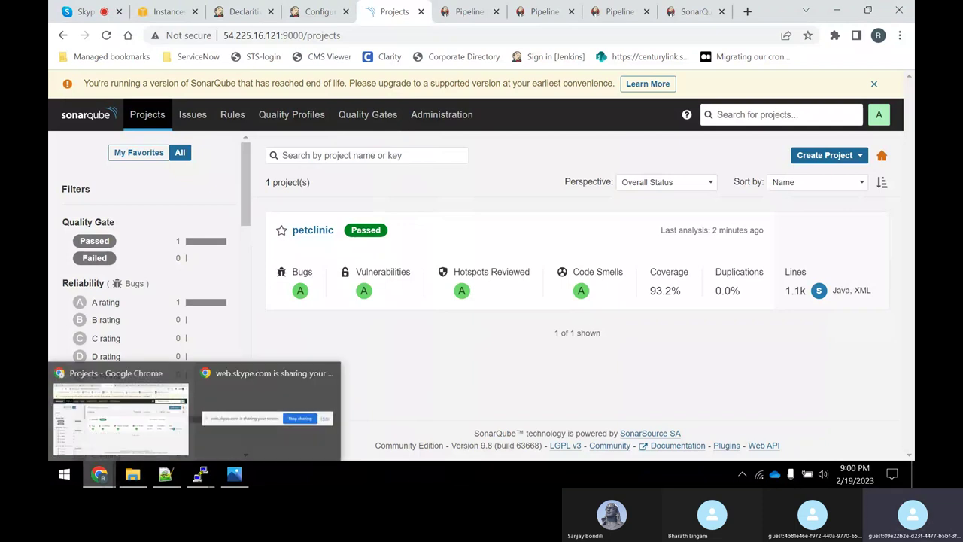
Check the ongoing Jenkins Skype call, then return to the AWS EC2 Instances list.
{"action": "left_click", "coordinate": [62, 13]}
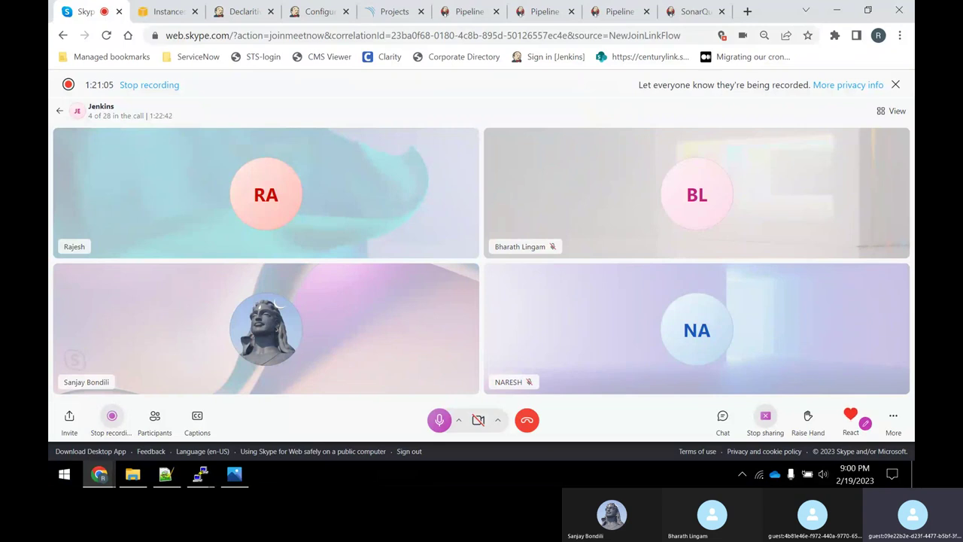
{"action": "left_click", "coordinate": [161, 12]}
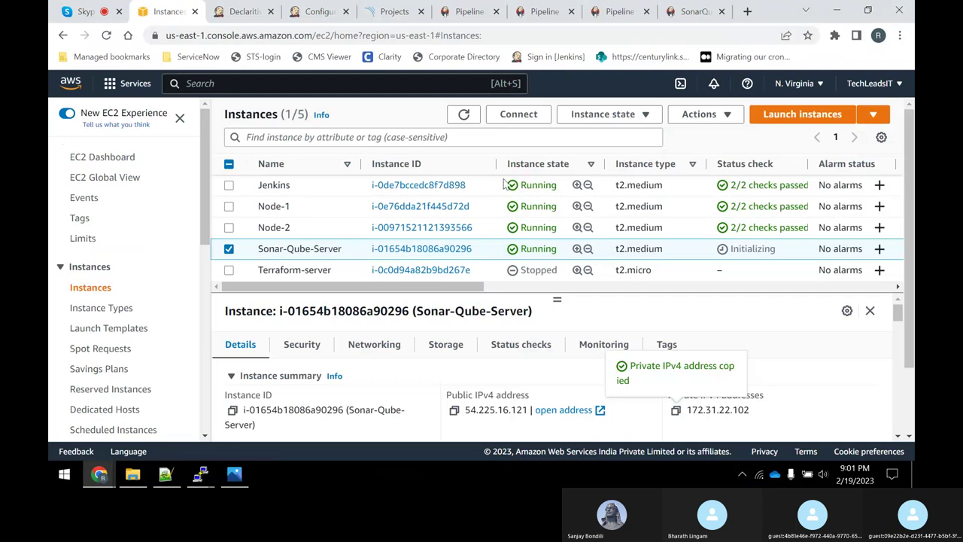
Refresh the EC2 instances table until Sonar-Qube-Server reports 2/2 checks passed.
{"action": "left_click", "coordinate": [463, 114]}
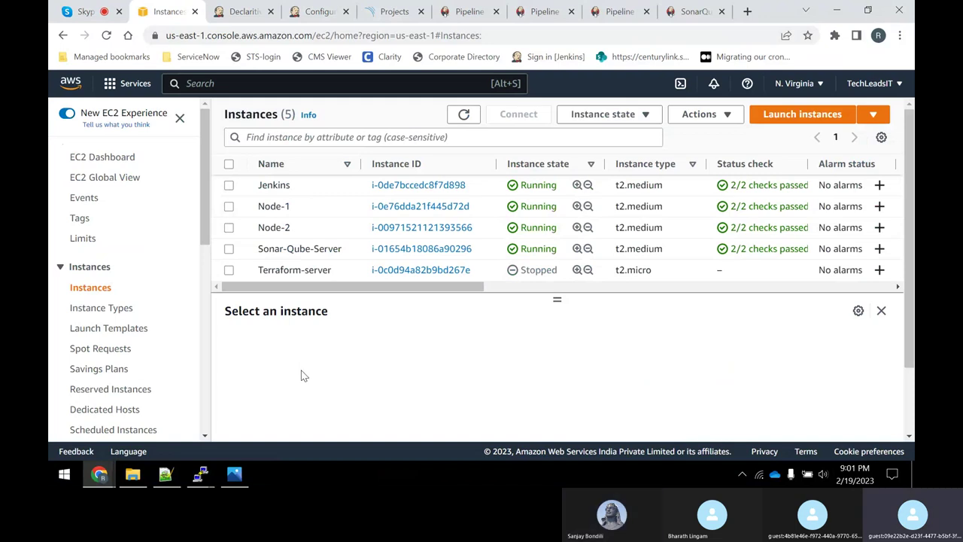
{"action": "mouse_move", "coordinate": [133, 474]}
Complete the Jenkins-notes line to read 'Install Plugins ---> Sonar Qube Scanners' and save.
{"action": "left_click", "coordinate": [165, 474]}
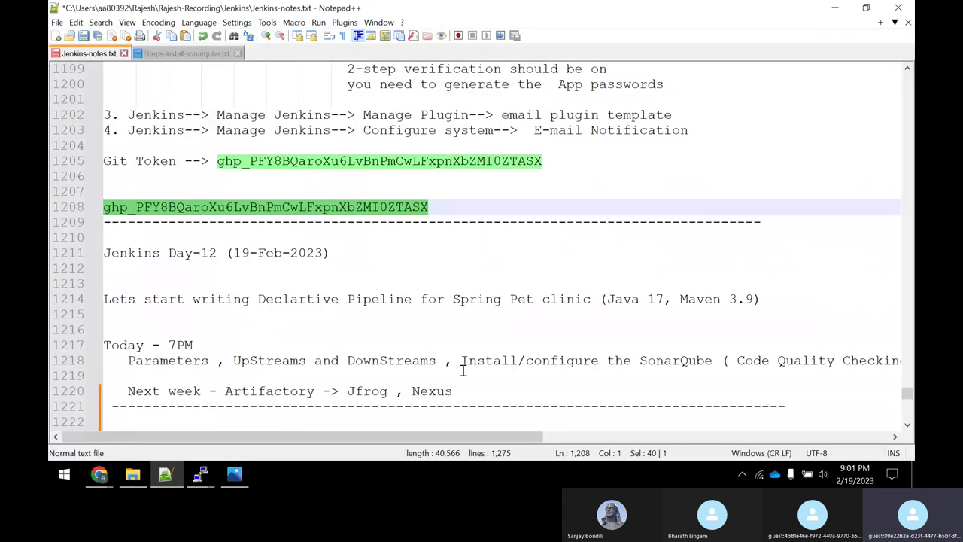
{"action": "scroll", "coordinate": [463, 369], "scroll_direction": "down", "scroll_amount": 14}
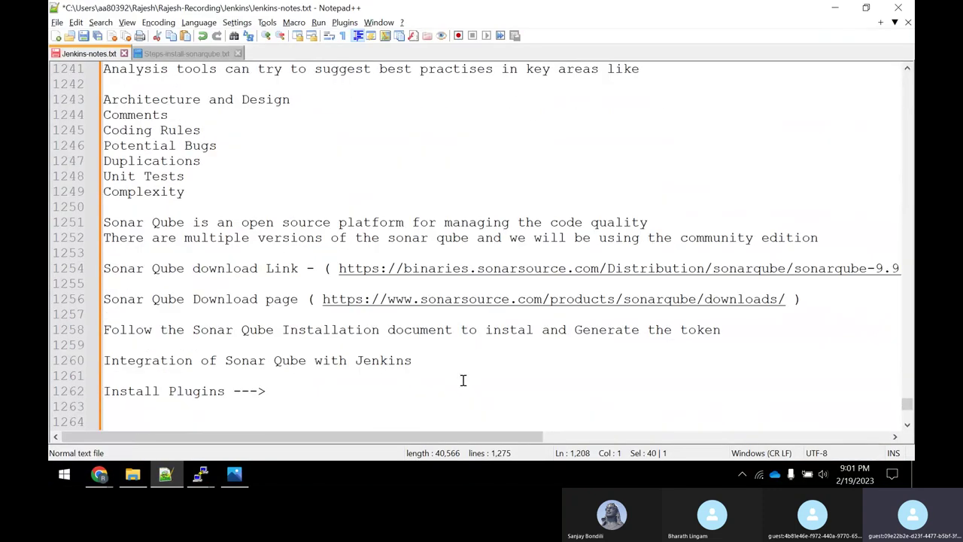
{"action": "scroll", "coordinate": [452, 384], "scroll_direction": "up", "scroll_amount": 4}
{"action": "scroll", "coordinate": [421, 386], "scroll_direction": "down", "scroll_amount": 5}
{"action": "left_click", "coordinate": [290, 345]}
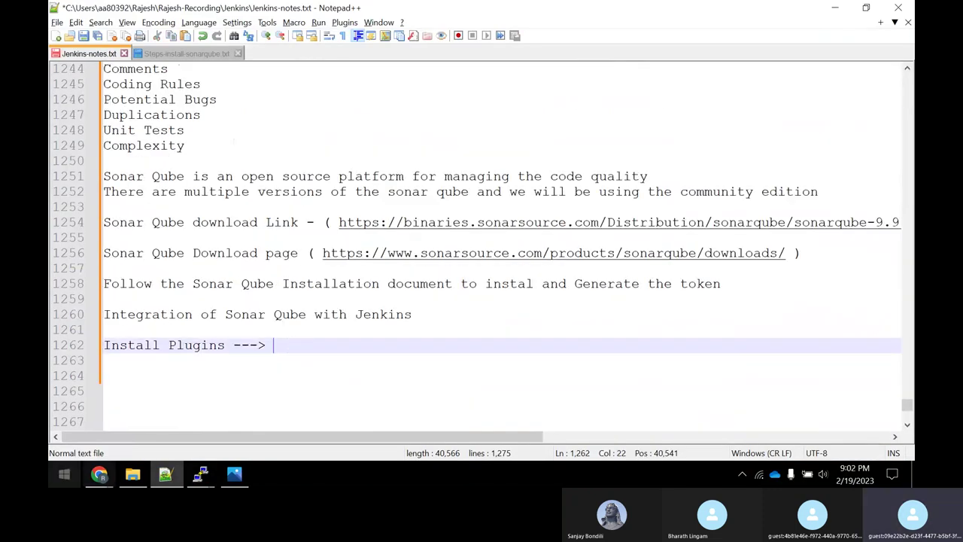
{"action": "type", "text": "Sonar C"}
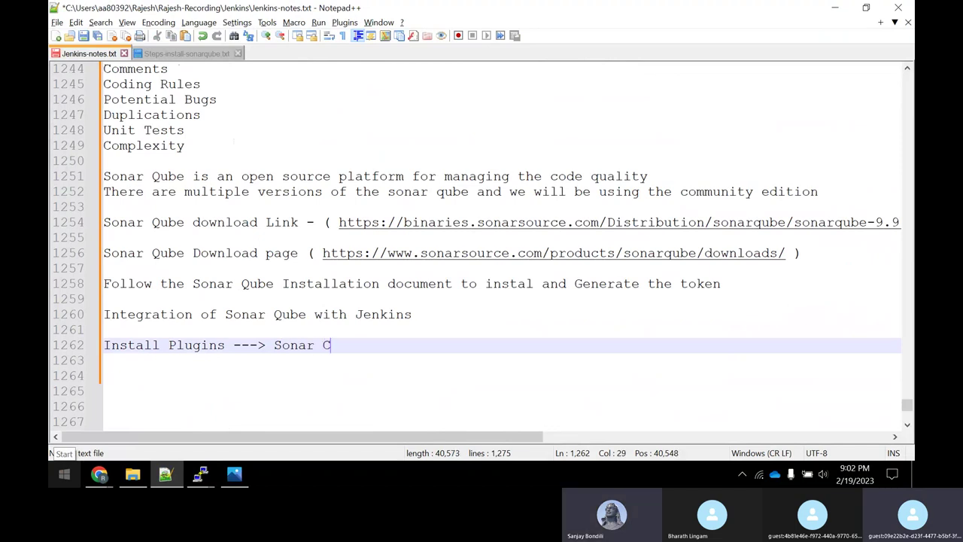
{"action": "type", "text": "ube"}
{"action": "key", "text": "BackSpace"}
{"action": "key", "text": "BackSpace"}
{"action": "key", "text": "BackSpace"}
{"action": "key", "text": "BackSpace"}
{"action": "type", "text": "Qube Ac"}
{"action": "key", "text": "BackSpace"}
{"action": "key", "text": "BackSpace"}
{"action": "type", "text": "Sc"}
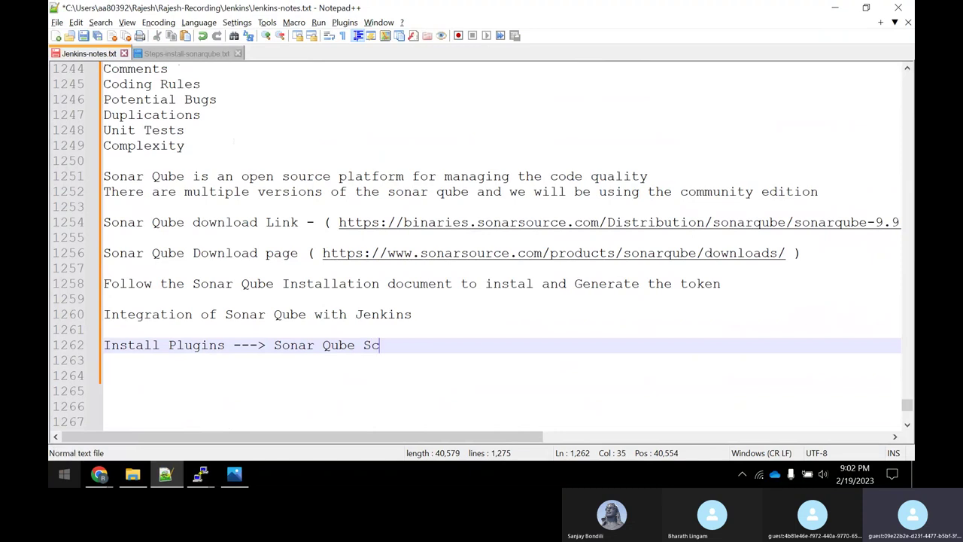
{"action": "type", "text": "anners"}
{"action": "key", "text": "ctrl+s"}
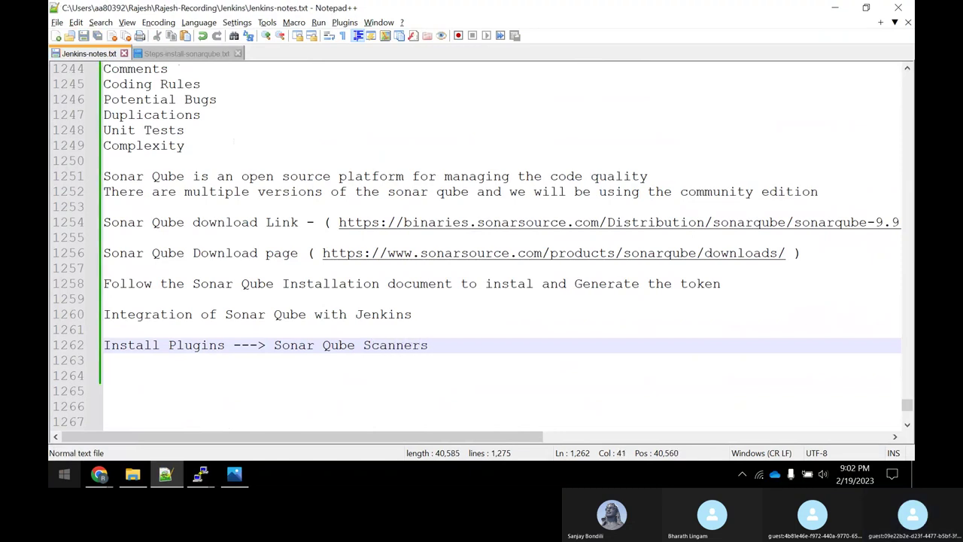
Add the line 'Manage Jenkins --> Configure system--> Sonar Installation' below it and save again.
{"action": "key", "text": "Return"}
{"action": "key", "text": "Return"}
{"action": "type", "text": "Manage"}
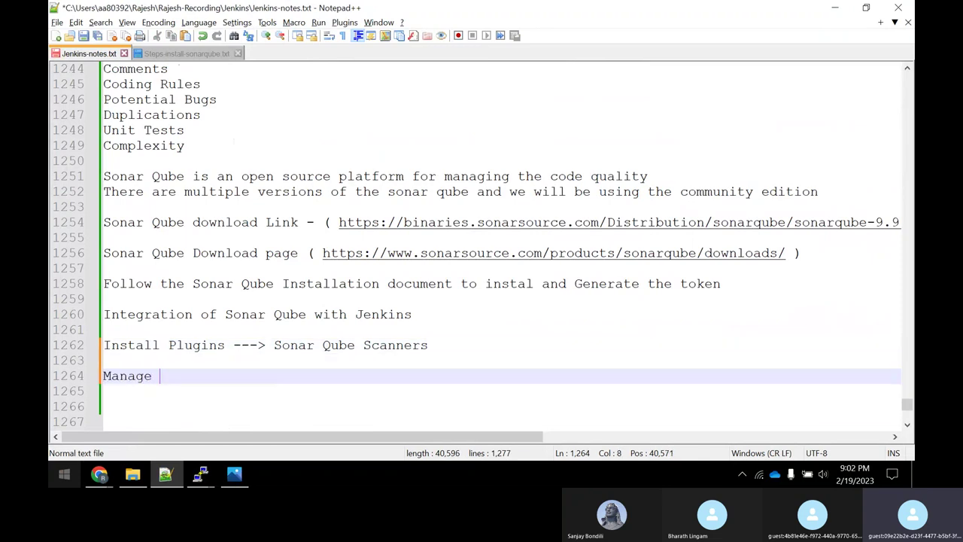
{"action": "type", "text": " Jenkins --"}
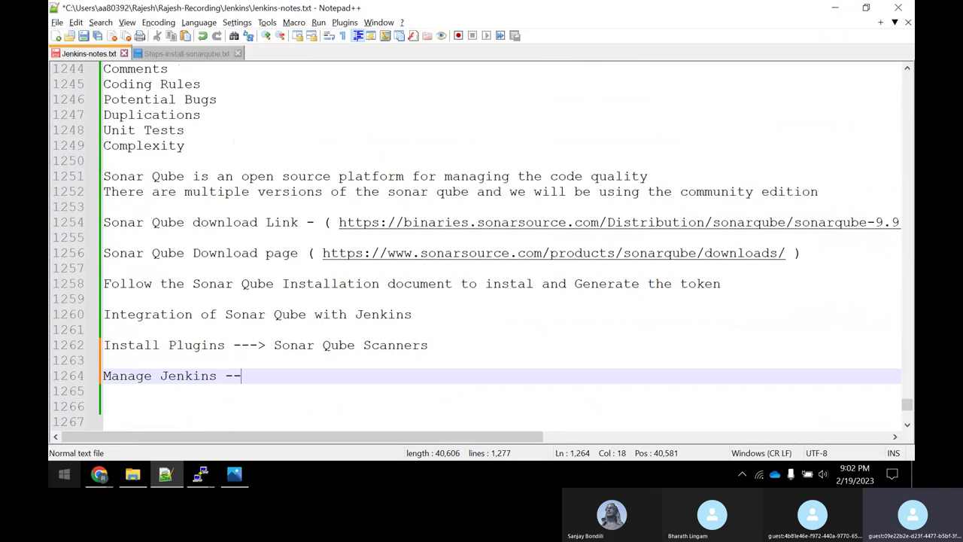
{"action": "type", "text": "> Con"}
{"action": "type", "text": "fi"}
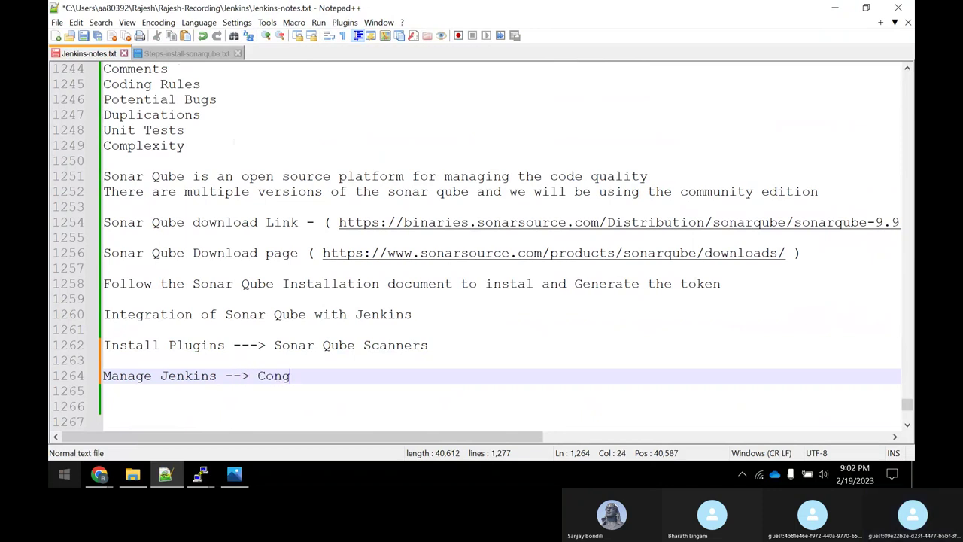
{"action": "type", "text": "gure"}
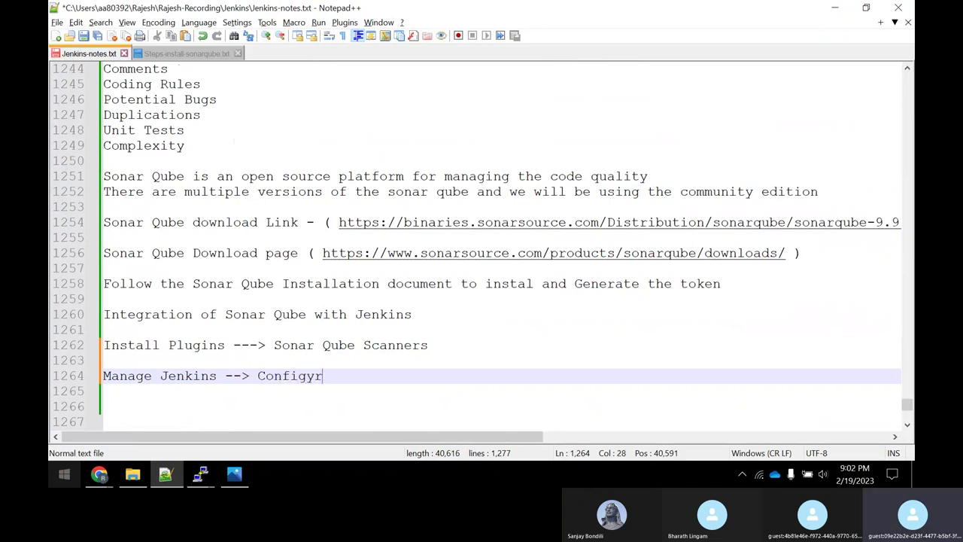
{"action": "key", "text": "BackSpace"}
{"action": "key", "text": "BackSpace"}
{"action": "key", "text": "BackSpace"}
{"action": "type", "text": "ure system--> So"}
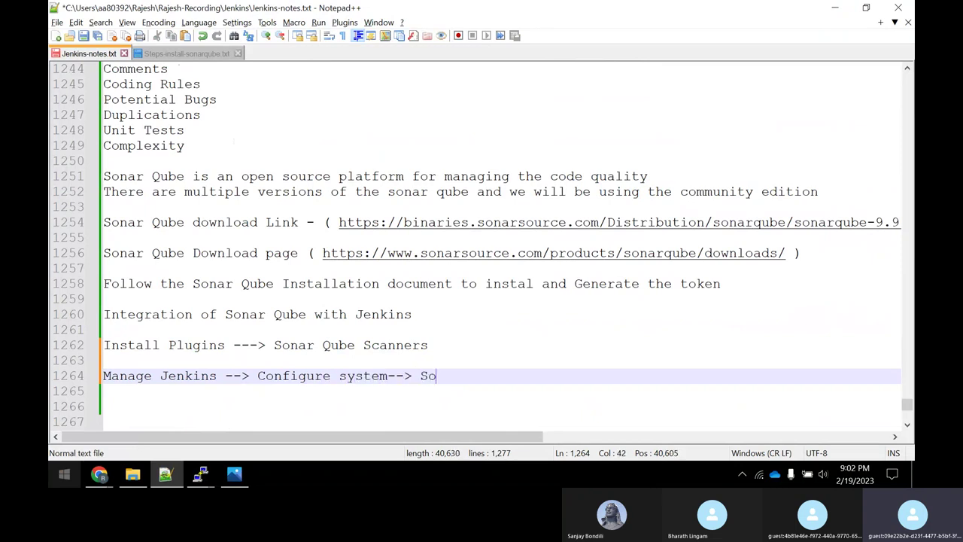
{"action": "type", "text": "nar Insta"}
{"action": "key", "text": "BackSpace"}
{"action": "type", "text": "tallation"}
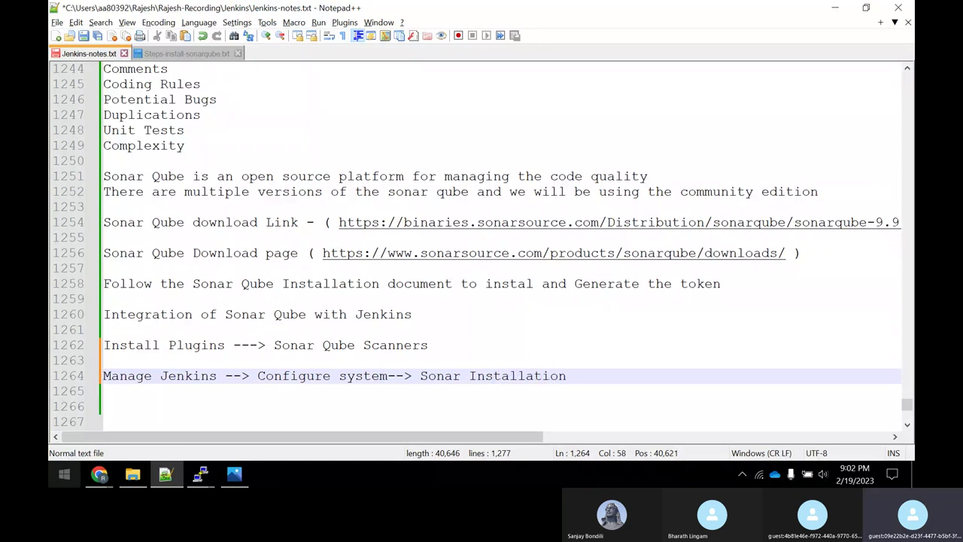
{"action": "key", "text": "ctrl+s"}
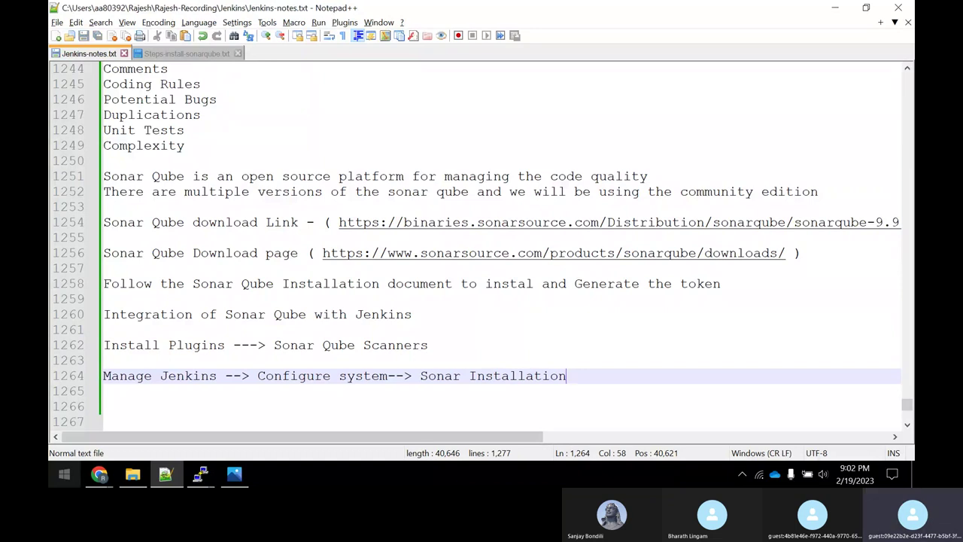
Return to the Skype tab in the EC2 browser window to show the four-person Jenkins call.
{"action": "left_click", "coordinate": [99, 473]}
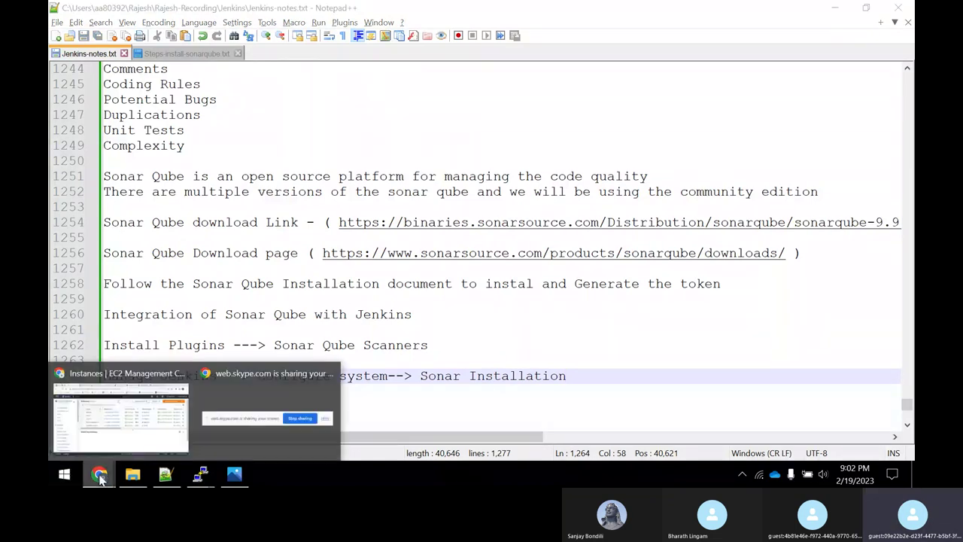
{"action": "left_click", "coordinate": [95, 454]}
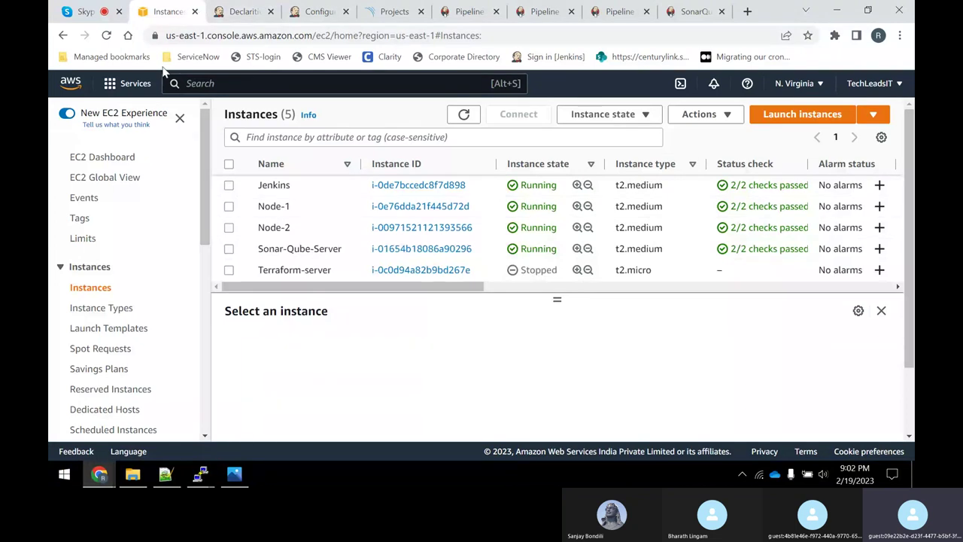
{"action": "left_click", "coordinate": [69, 11]}
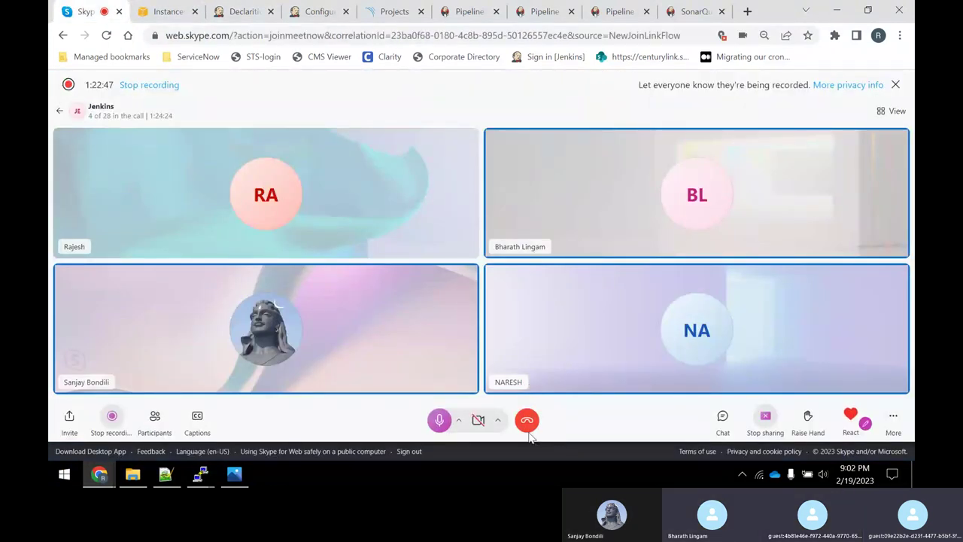